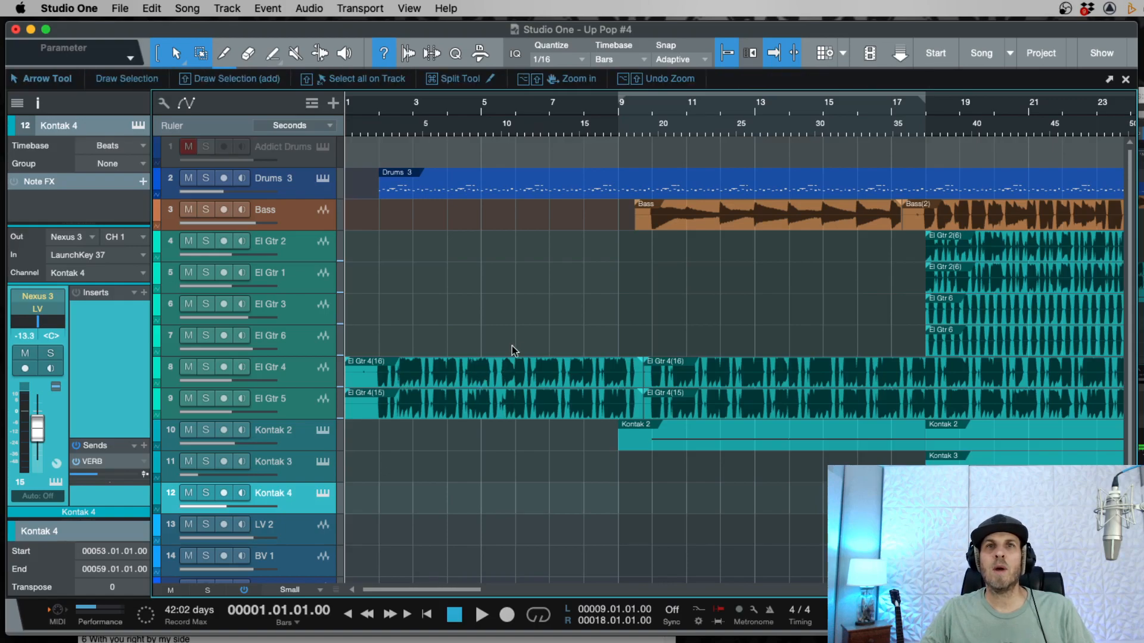
Step: Split the El Gtr 4 and El Gtr 5 clips just before bar 2, at 1.04.04, where the guitars begin
{"action": "key", "text": "w"}
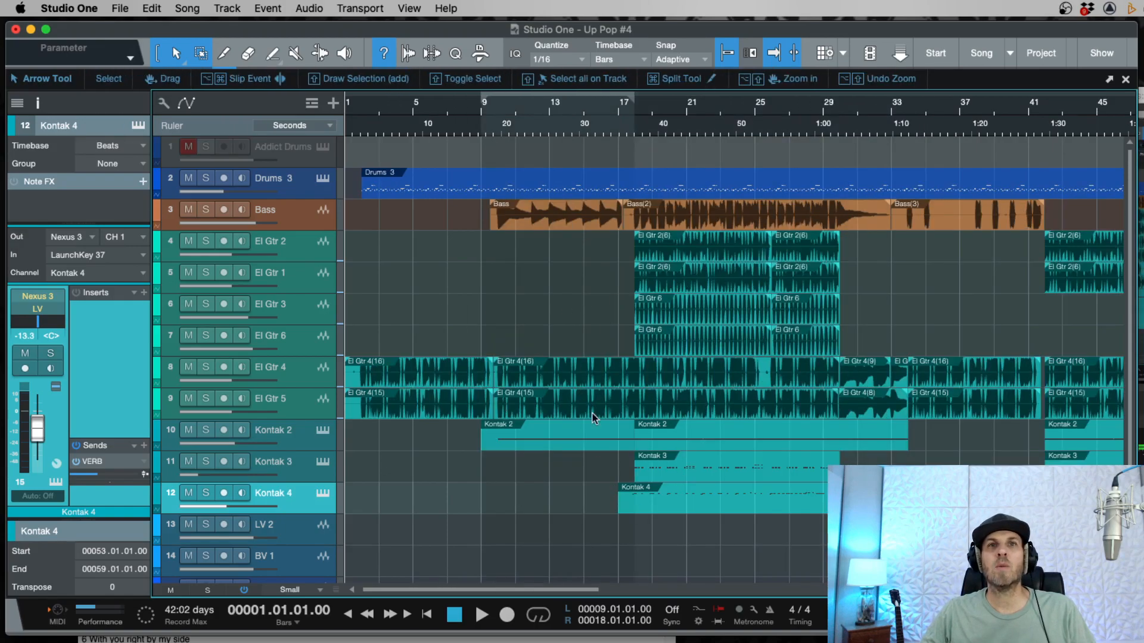
{"action": "key", "text": "w"}
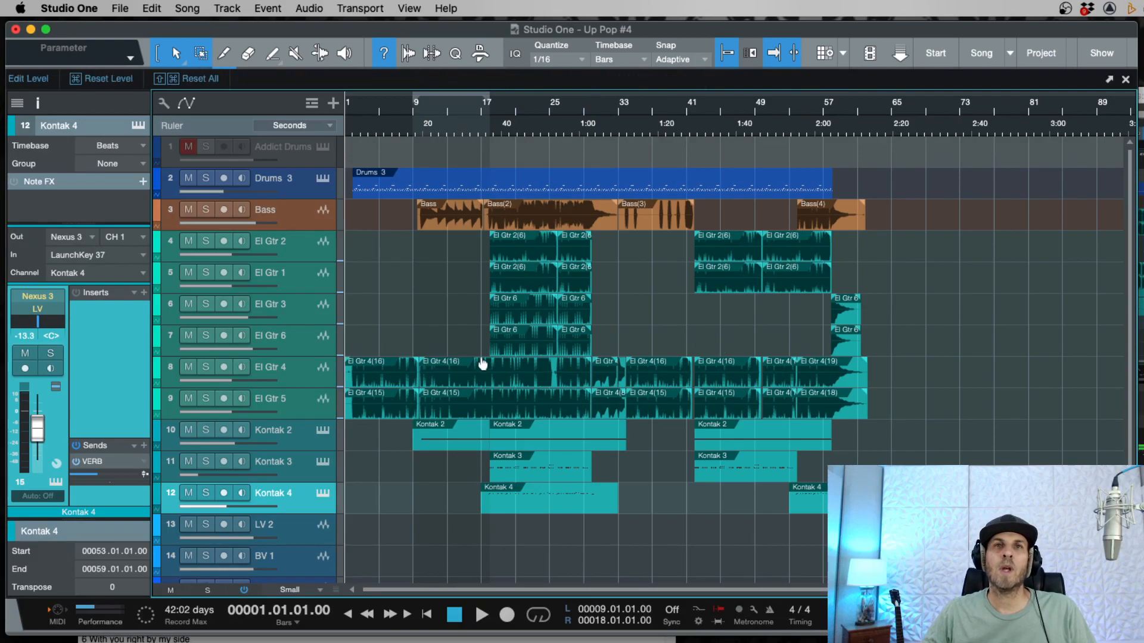
{"action": "key", "text": "e"}
{"action": "key", "text": "e"}
{"action": "key", "text": "e"}
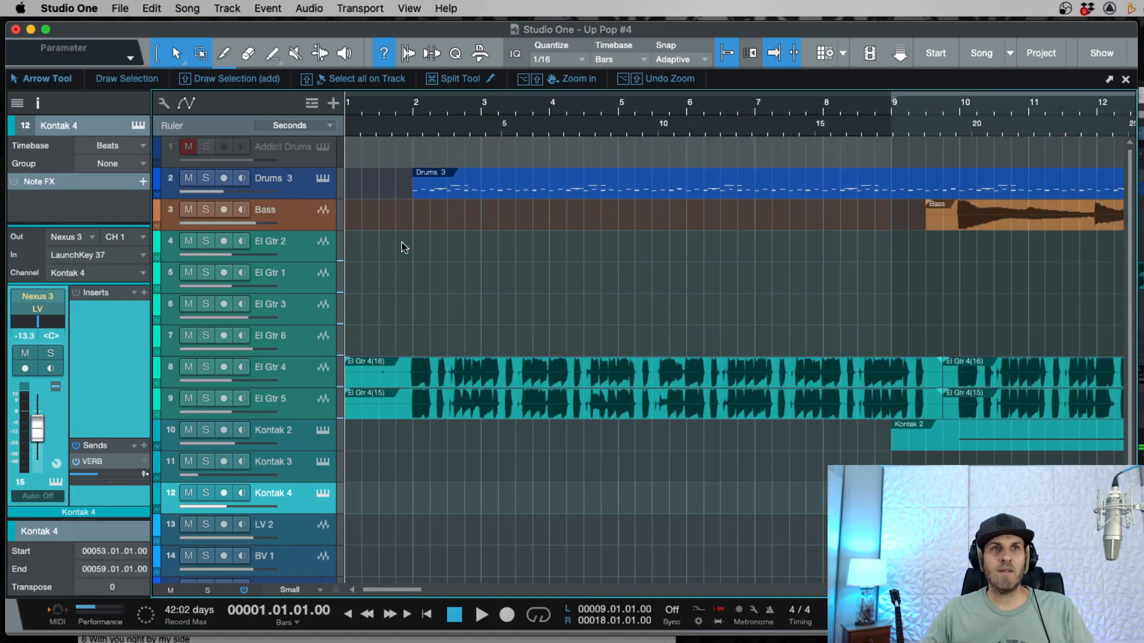
{"action": "key", "text": "e"}
{"action": "key", "text": "3"}
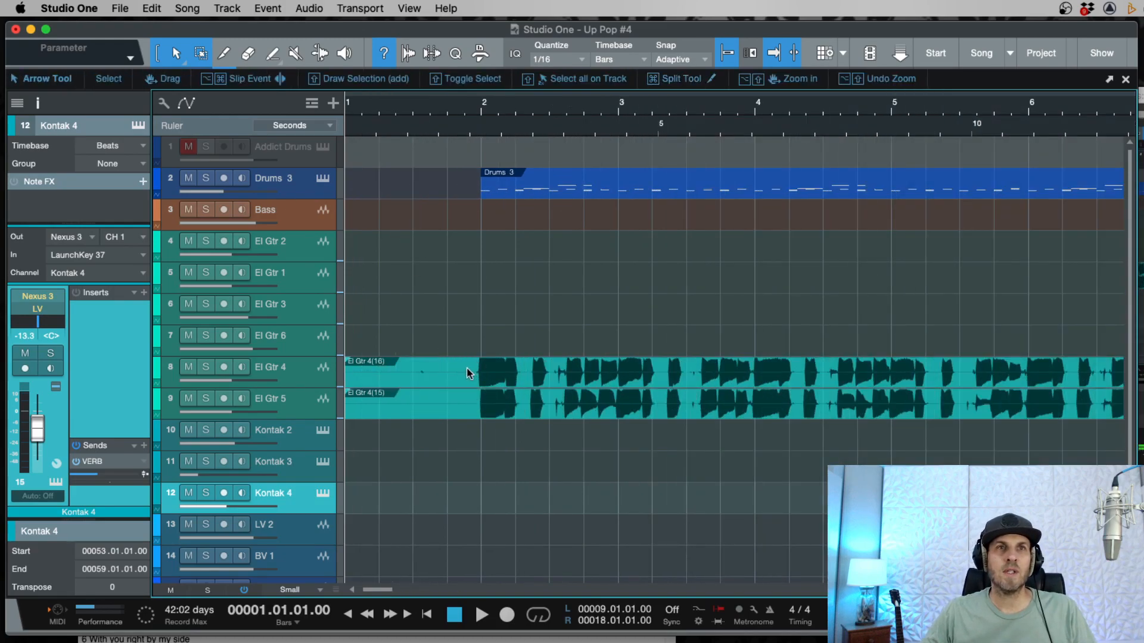
{"action": "left_click", "coordinate": [476, 361]}
{"action": "key", "text": "1"}
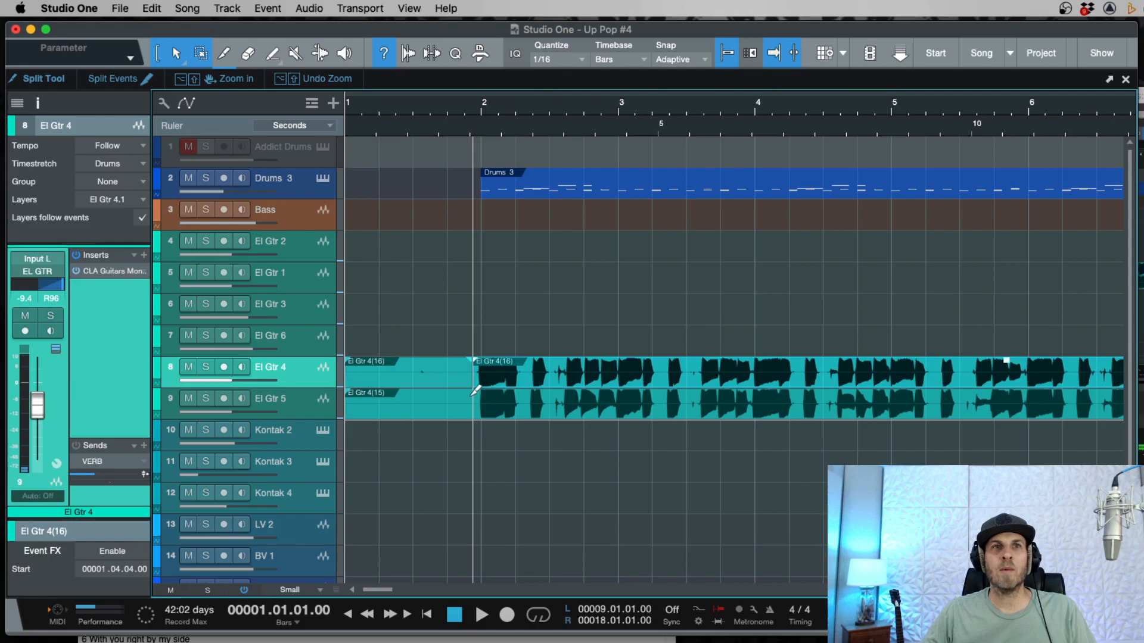
Step: Delete the silent lead-in clips before the split on El Gtr 5 and El Gtr 4
{"action": "left_click", "coordinate": [442, 410]}
{"action": "key", "text": "Delete"}
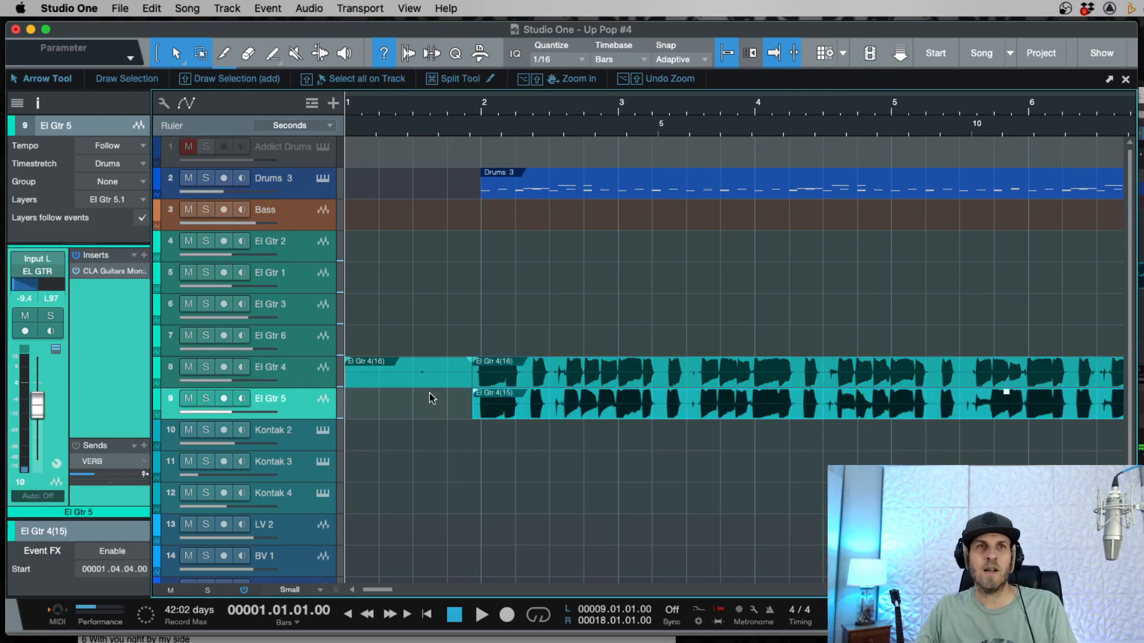
{"action": "left_click", "coordinate": [428, 384]}
{"action": "key", "text": "Delete"}
Step: Play the song from the start and review the tracks in the arrangement through the entry of Bass and Kontak 2
{"action": "key", "text": "space"}
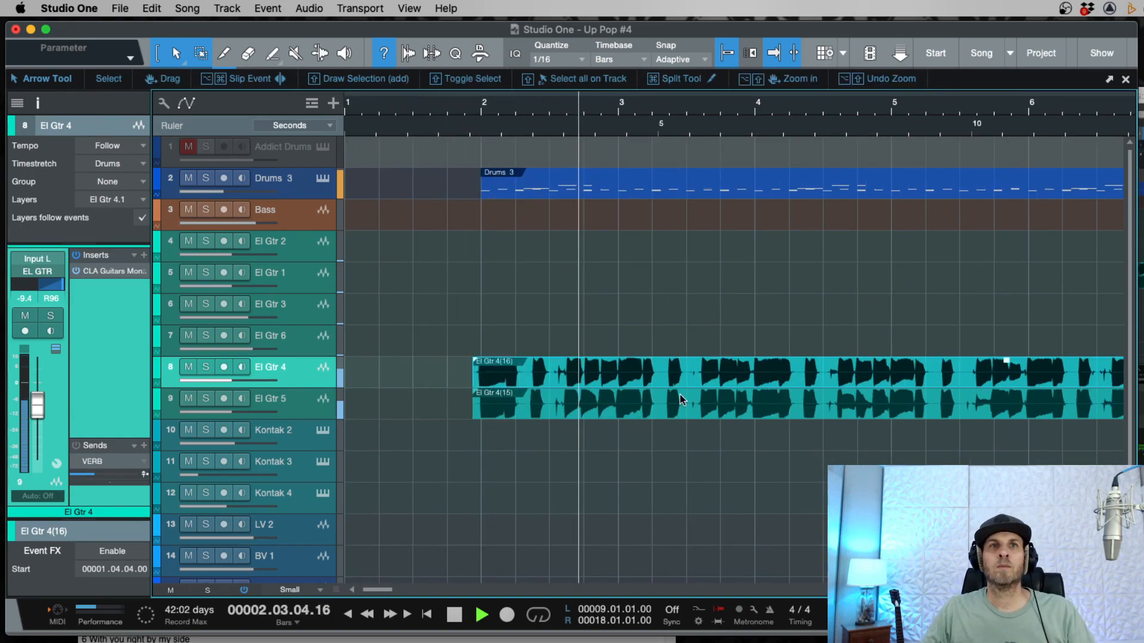
{"action": "key", "text": "e"}
{"action": "key", "text": "e"}
{"action": "key", "text": "w"}
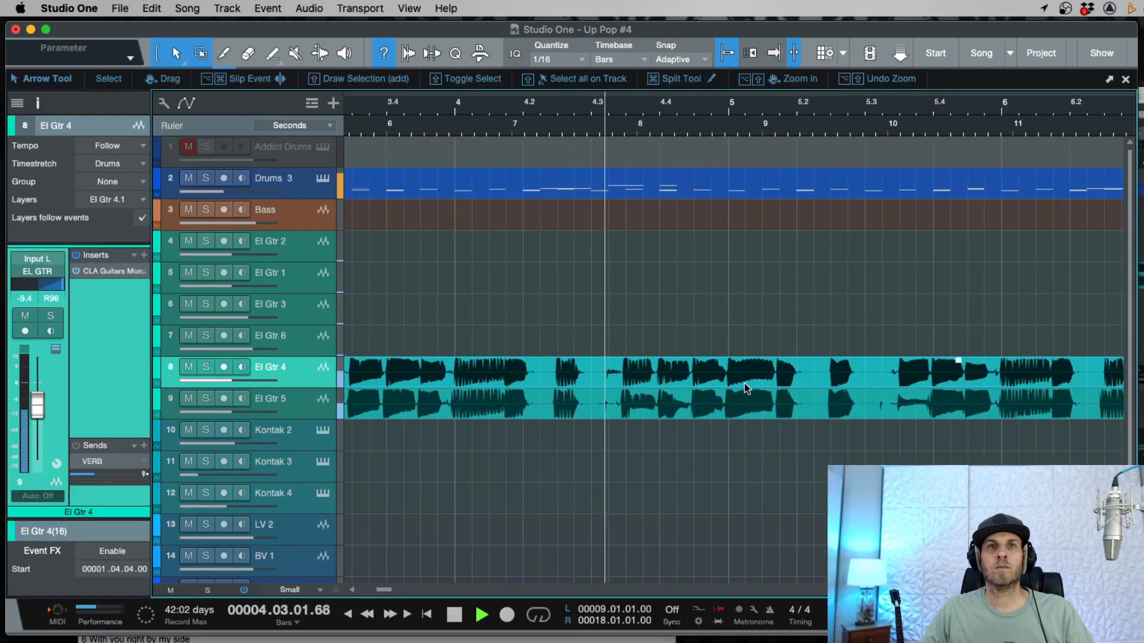
{"action": "key", "text": "w"}
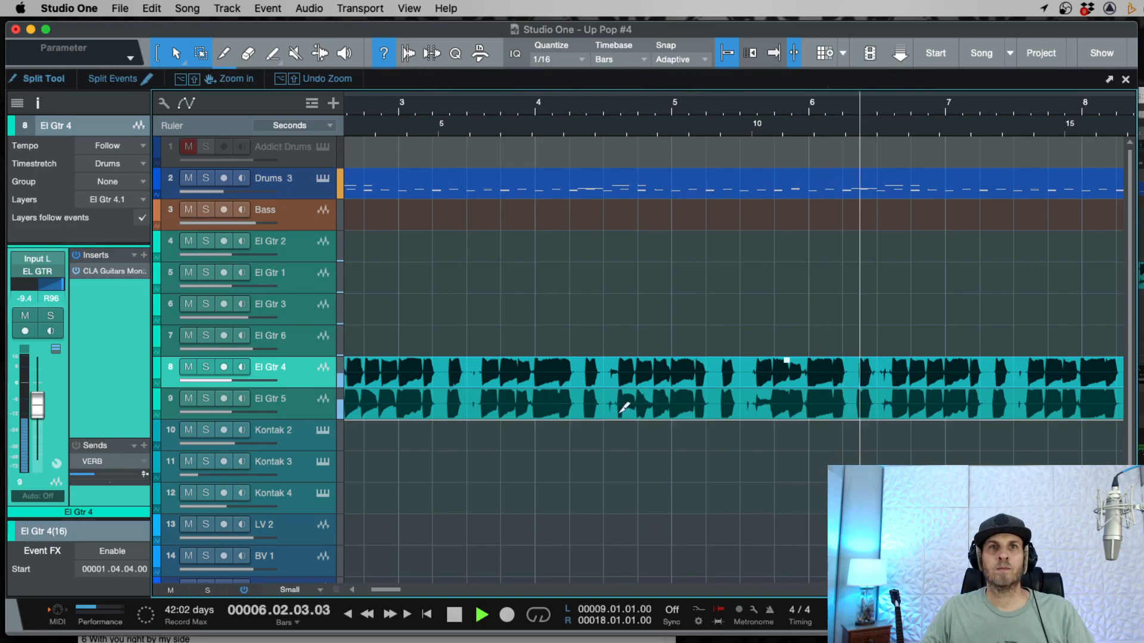
{"action": "scroll", "coordinate": [614, 418], "scroll_direction": "up", "scroll_amount": 2}
{"action": "scroll", "coordinate": [613, 414], "scroll_direction": "down", "scroll_amount": 6}
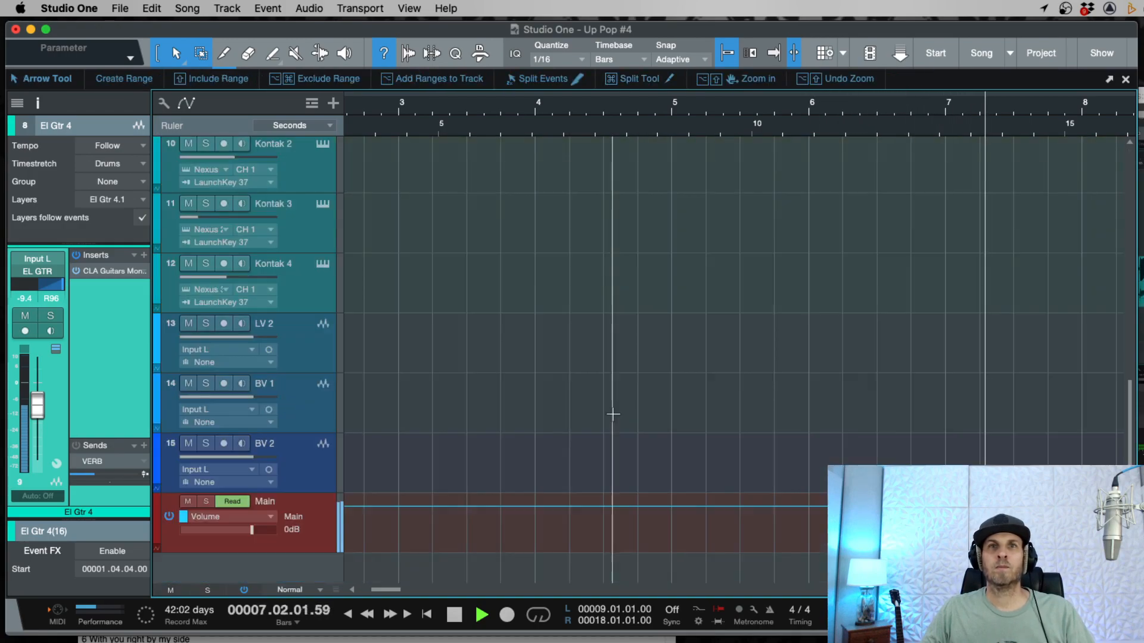
{"action": "scroll", "coordinate": [613, 414], "scroll_direction": "up", "scroll_amount": 8}
{"action": "scroll", "coordinate": [613, 414], "scroll_direction": "down", "scroll_amount": 2}
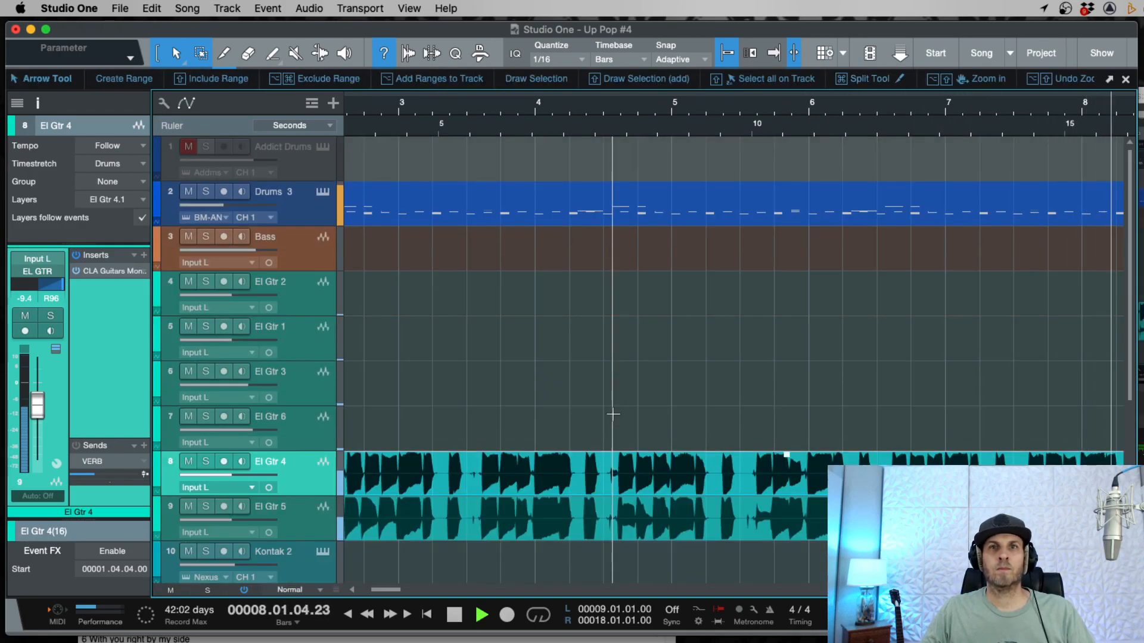
{"action": "scroll", "coordinate": [613, 414], "scroll_direction": "down", "scroll_amount": 3}
{"action": "scroll", "coordinate": [802, 435], "scroll_direction": "up", "scroll_amount": 3}
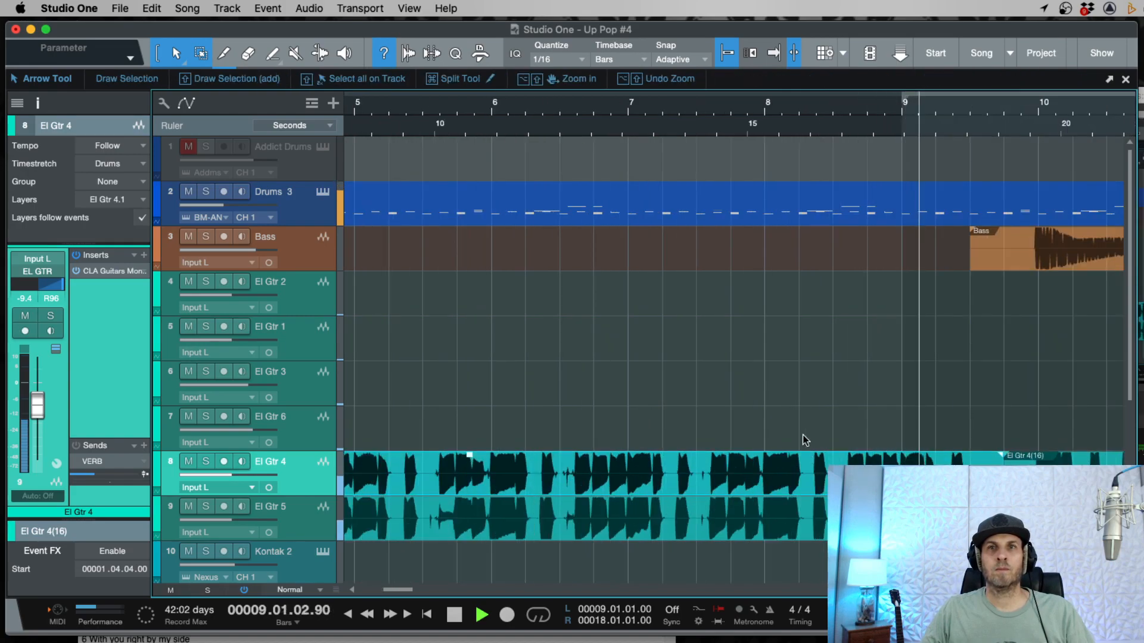
{"action": "scroll", "coordinate": [802, 435], "scroll_direction": "right", "scroll_amount": 5}
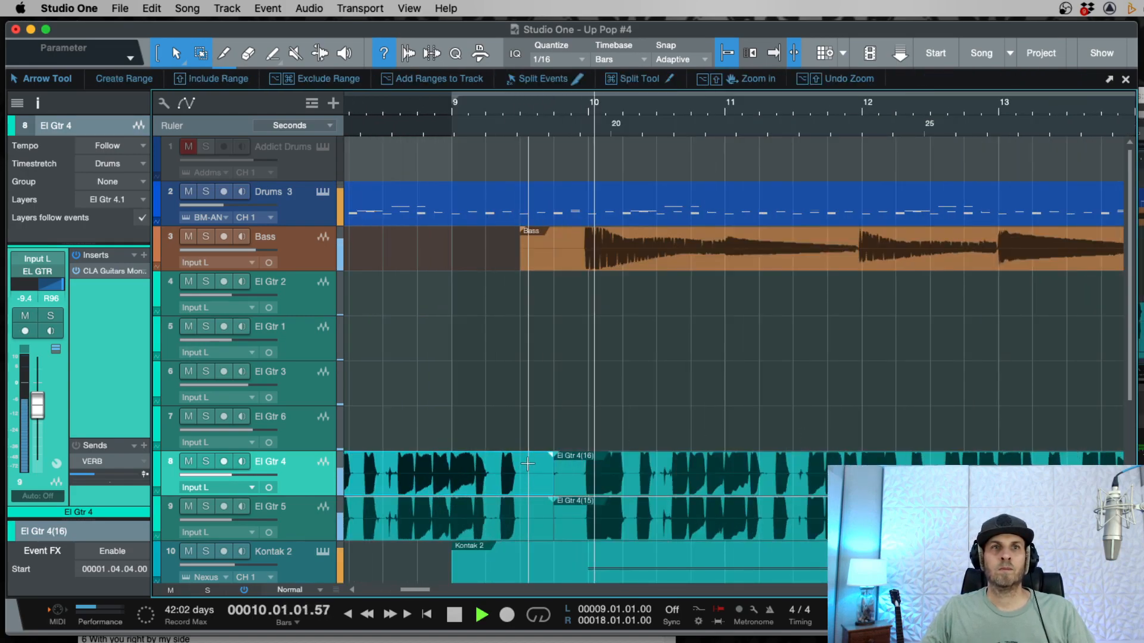
{"action": "scroll", "coordinate": [659, 446], "scroll_direction": "down", "scroll_amount": 5}
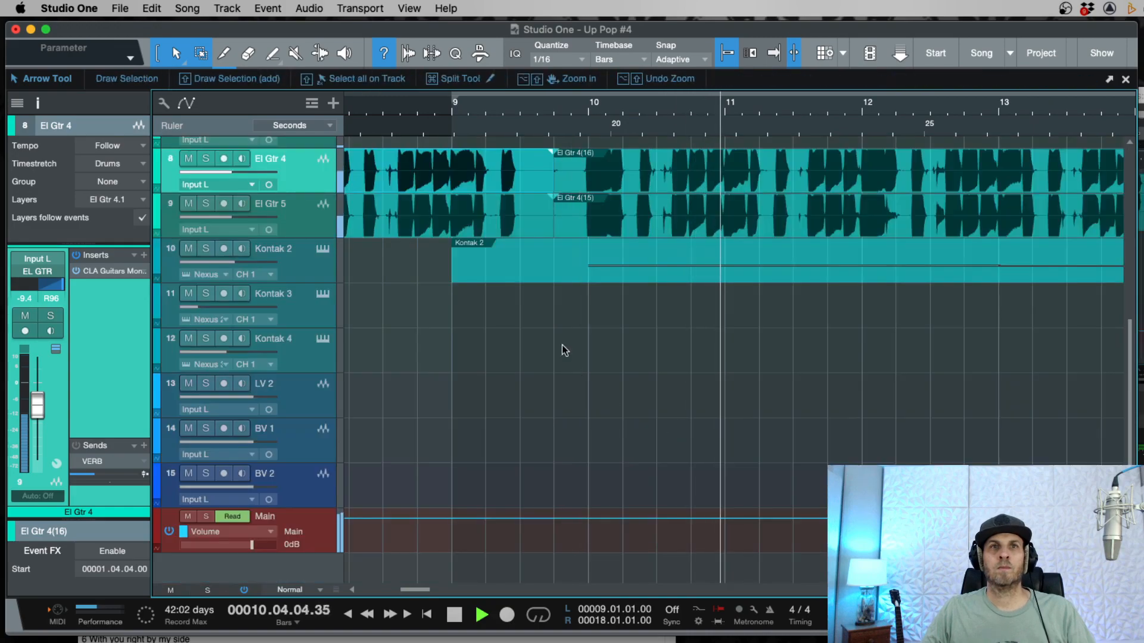
Step: Lower the Kontak 2 track's volume to -15.8 dB and stop playback
{"action": "left_click", "coordinate": [300, 264]}
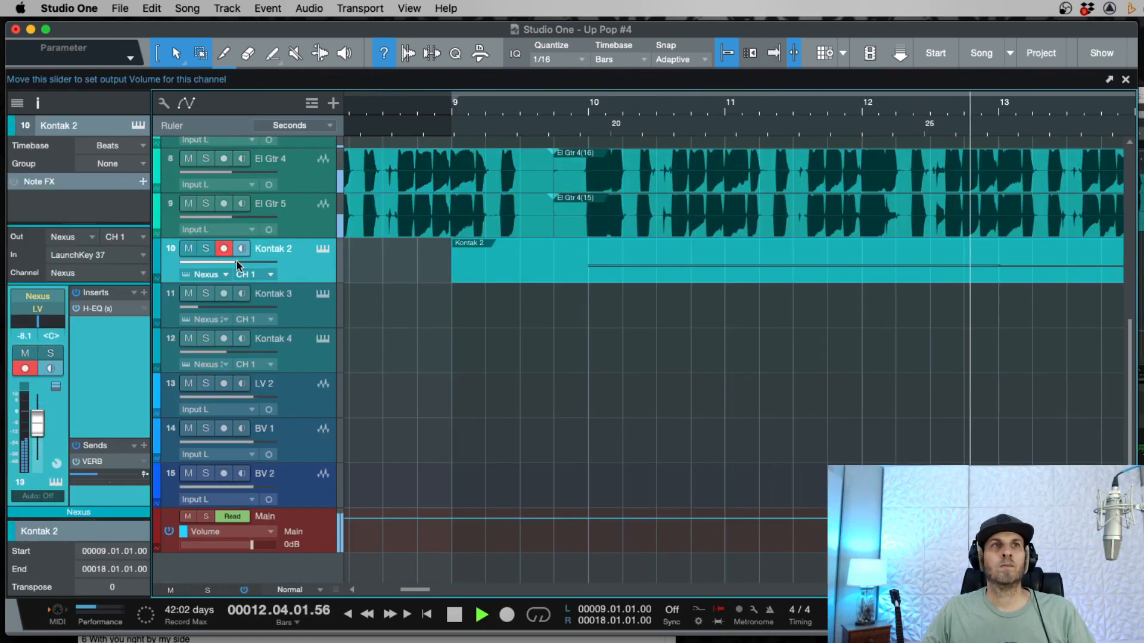
{"action": "left_click_drag", "start_coordinate": [229, 266], "coordinate": [216, 263]}
{"action": "key", "text": "space"}
{"action": "key", "text": "w"}
{"action": "key", "text": "w"}
{"action": "key", "text": "w"}
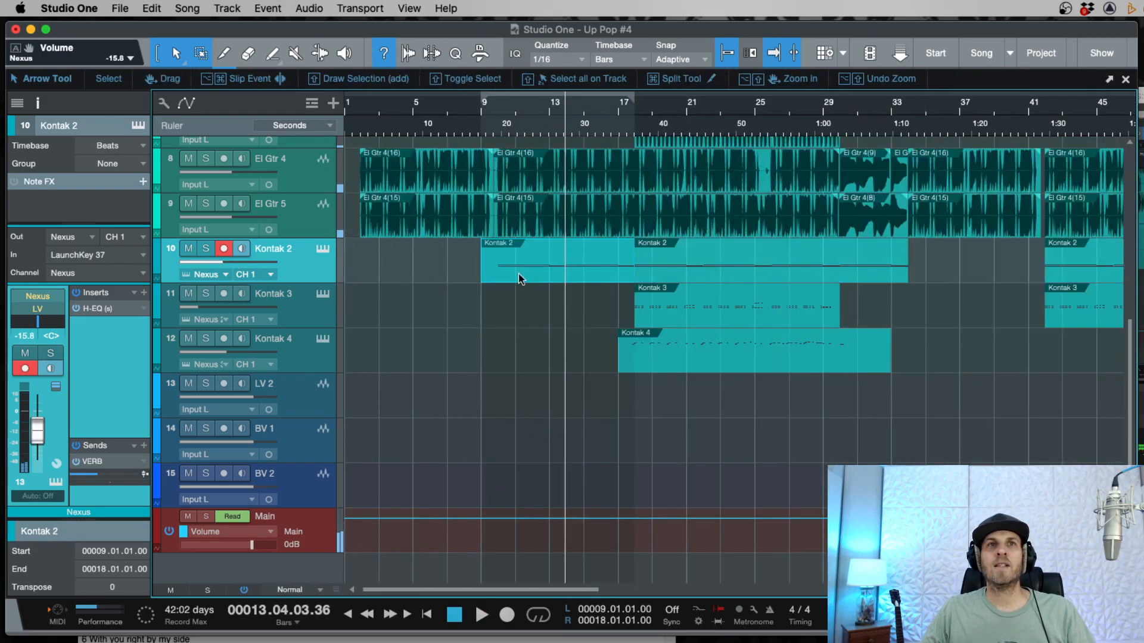
Step: Make the Kontak 2 track taller, route its output to the STRINGS bus and play briefly to check it
{"action": "left_click_drag", "start_coordinate": [295, 281], "coordinate": [292, 301]}
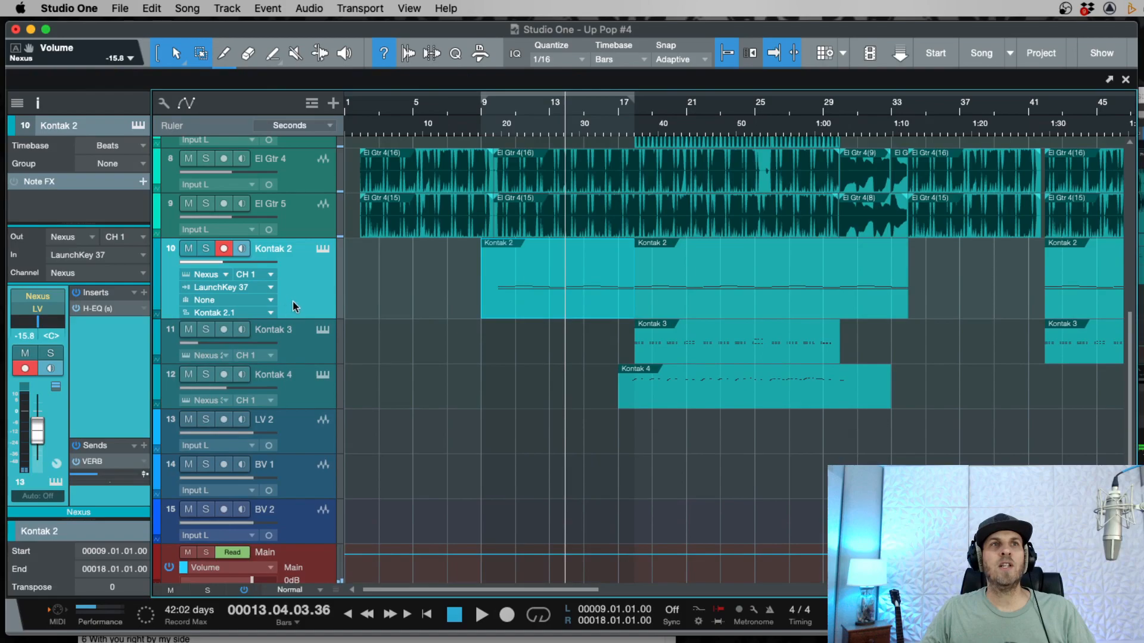
{"action": "left_click", "coordinate": [38, 310]}
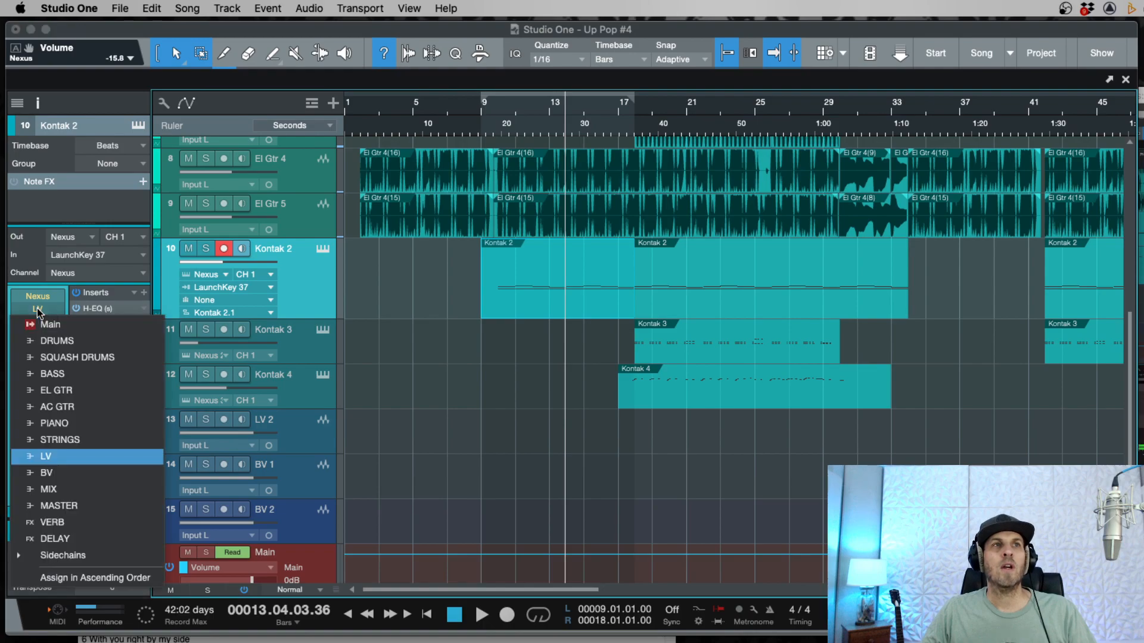
{"action": "left_click", "coordinate": [76, 448]}
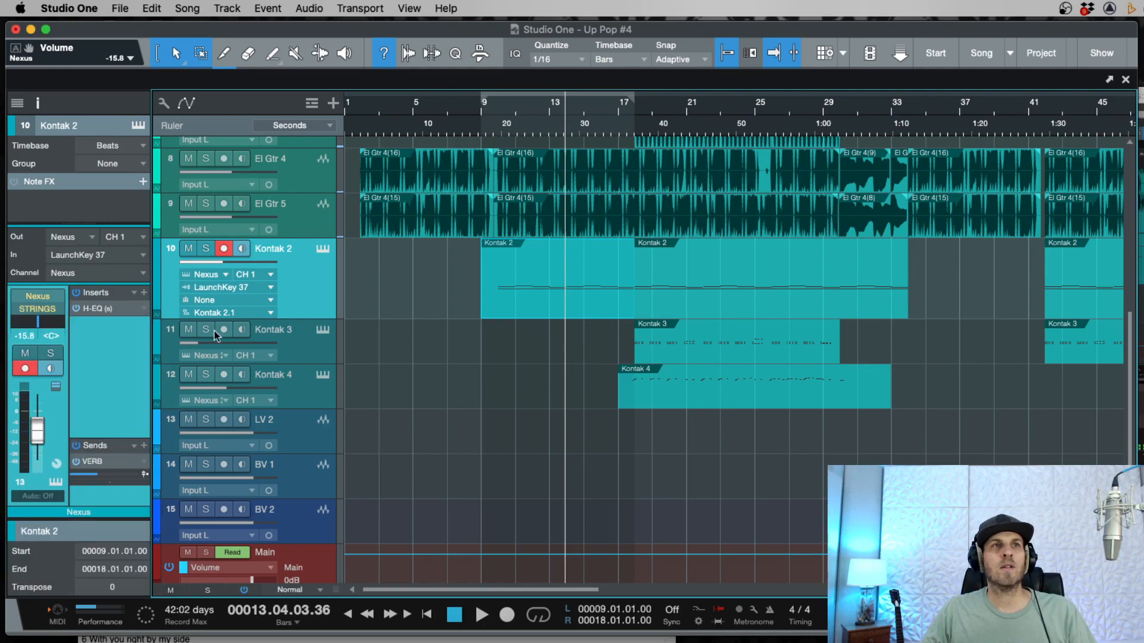
{"action": "key", "text": "space"}
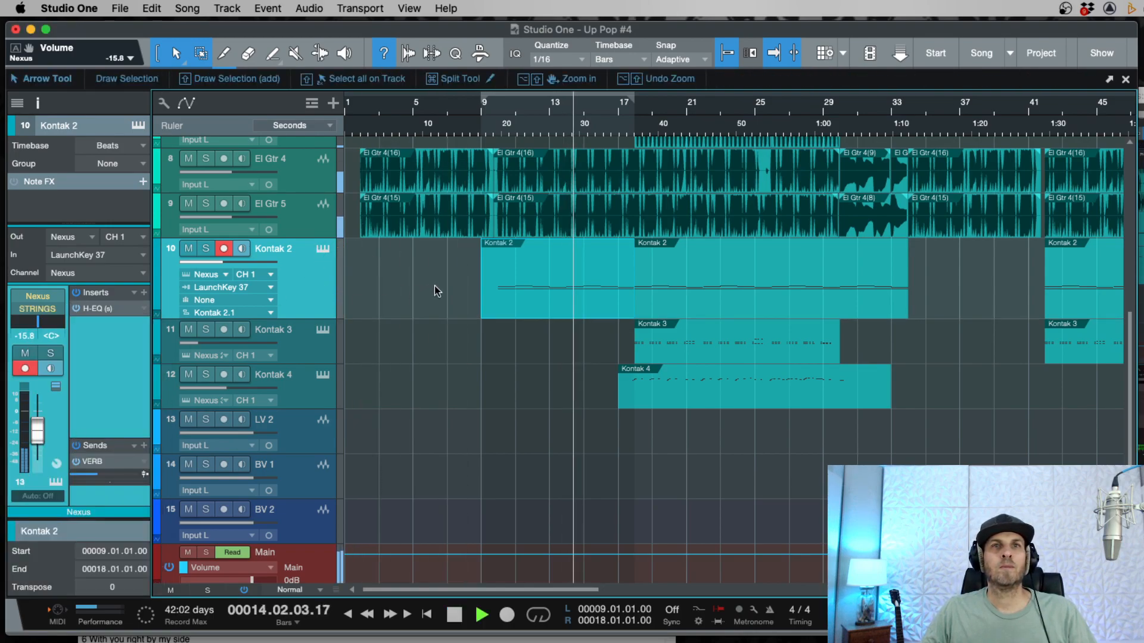
{"action": "key", "text": "space"}
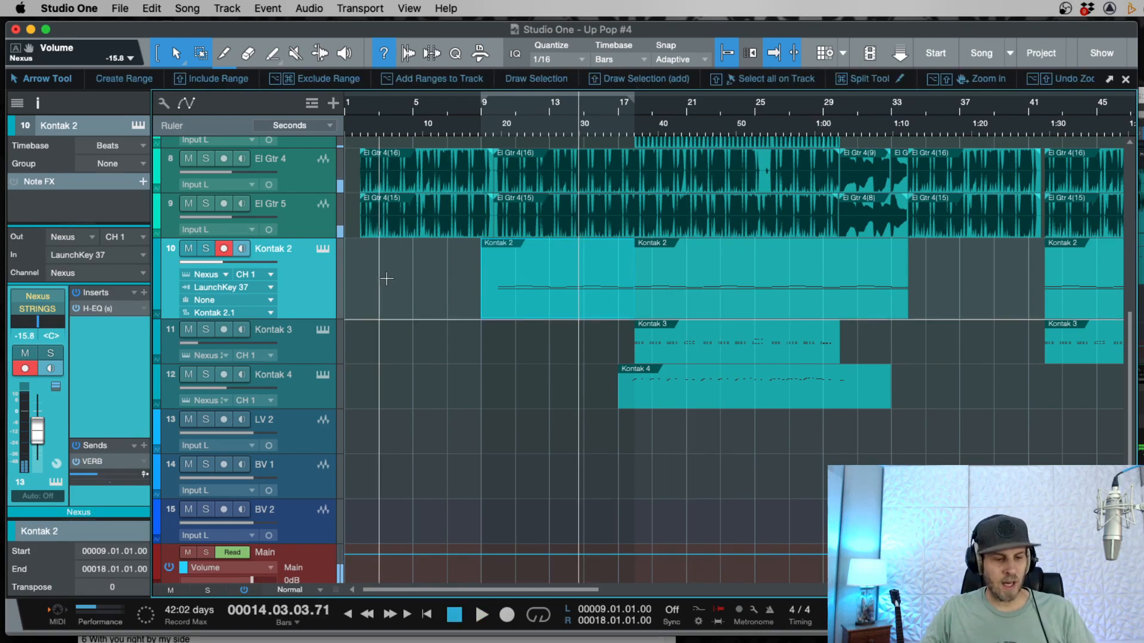
Step: Enable the high-pass filter in the STRINGS bus's H-EQ in the mixer and set its frequency to 78 Hz
{"action": "key", "text": "F3"}
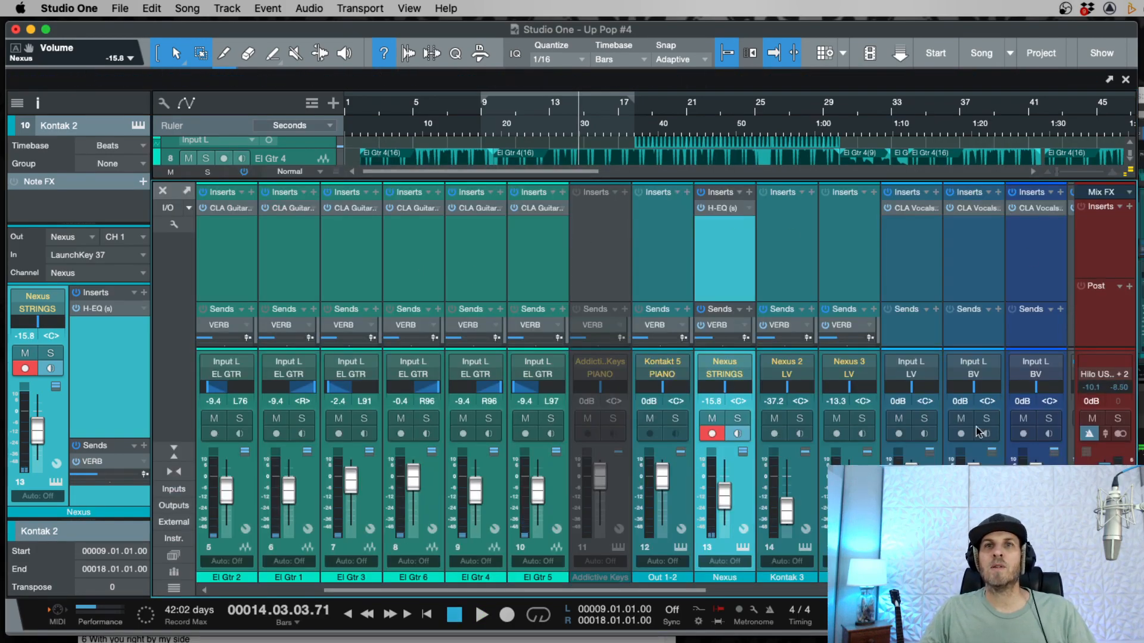
{"action": "scroll", "coordinate": [512, 244], "scroll_direction": "right", "scroll_amount": 10}
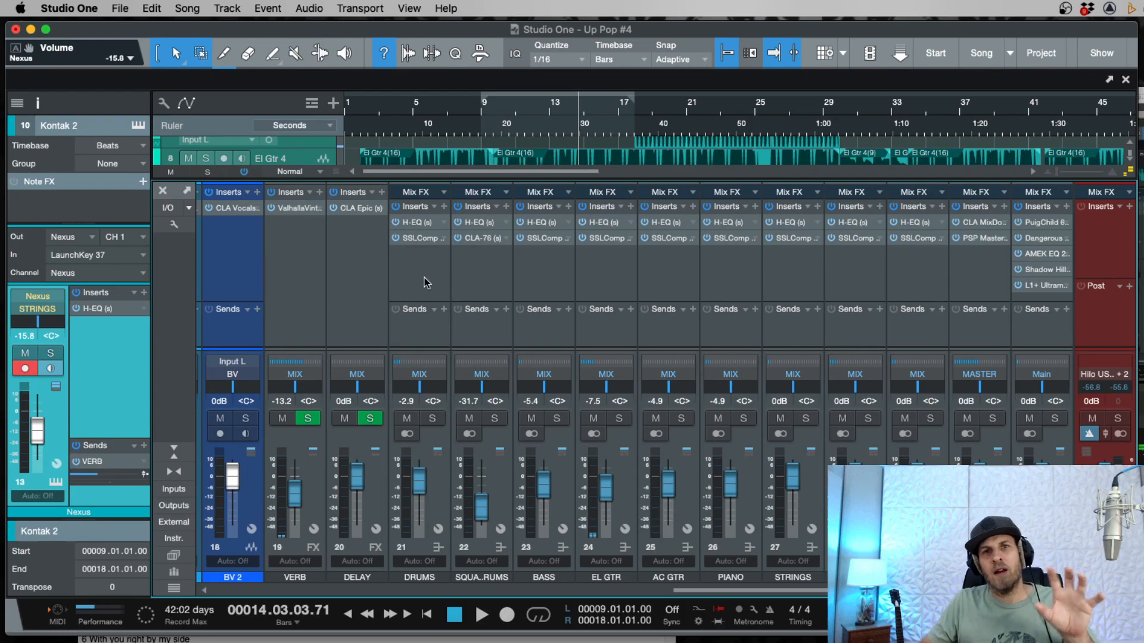
{"action": "left_click", "coordinate": [802, 268]}
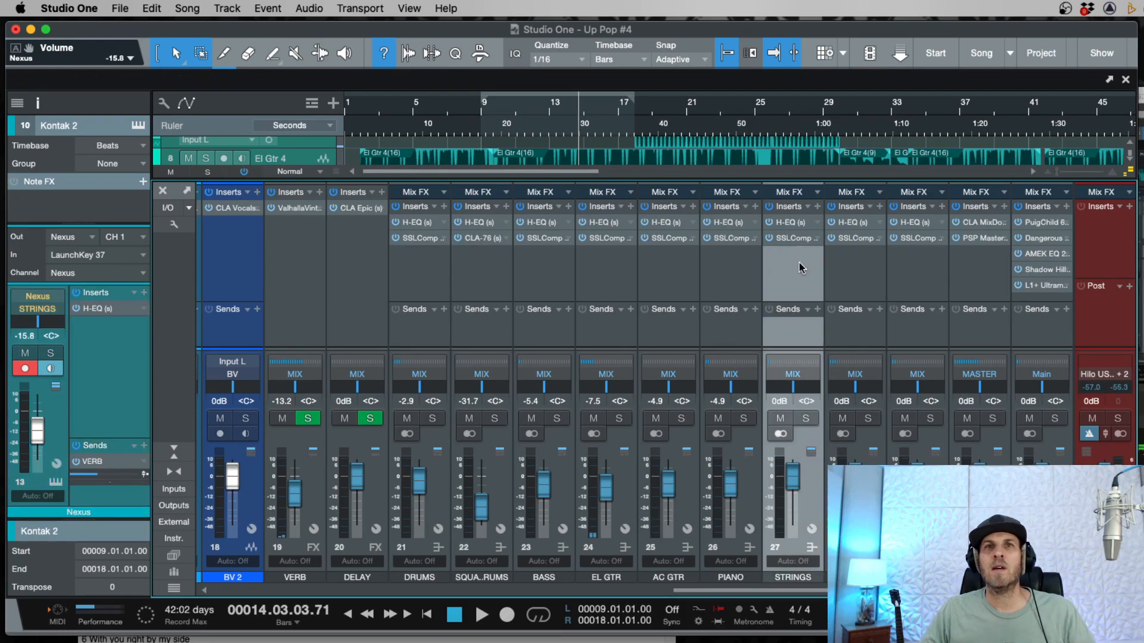
{"action": "double_click", "coordinate": [792, 221]}
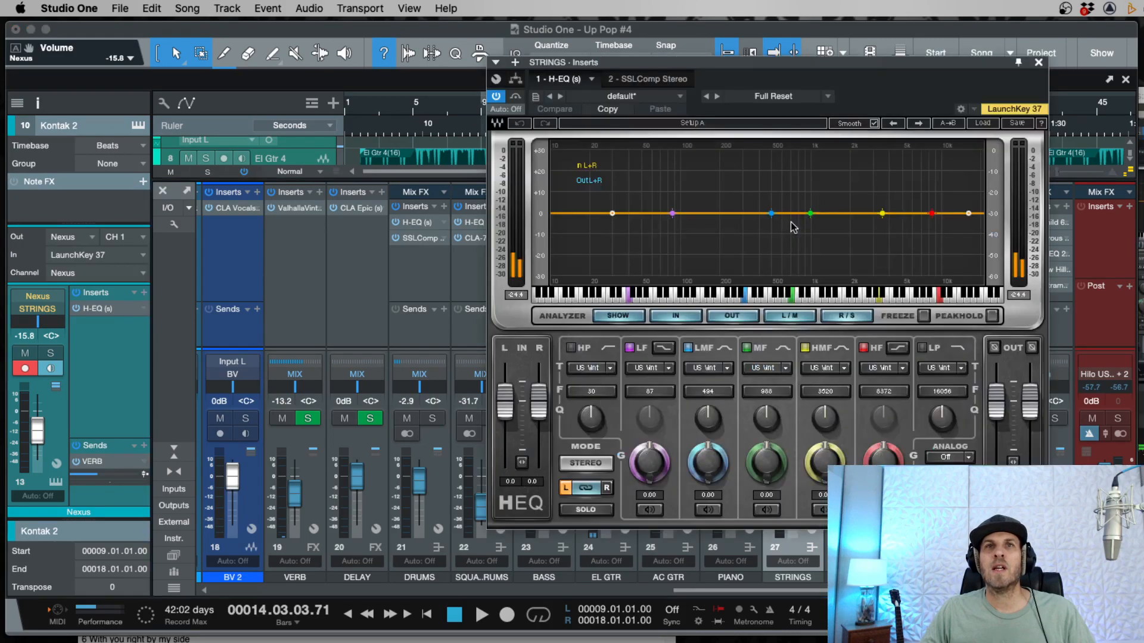
{"action": "left_click", "coordinate": [571, 348]}
{"action": "left_click_drag", "start_coordinate": [590, 399], "coordinate": [590, 375]}
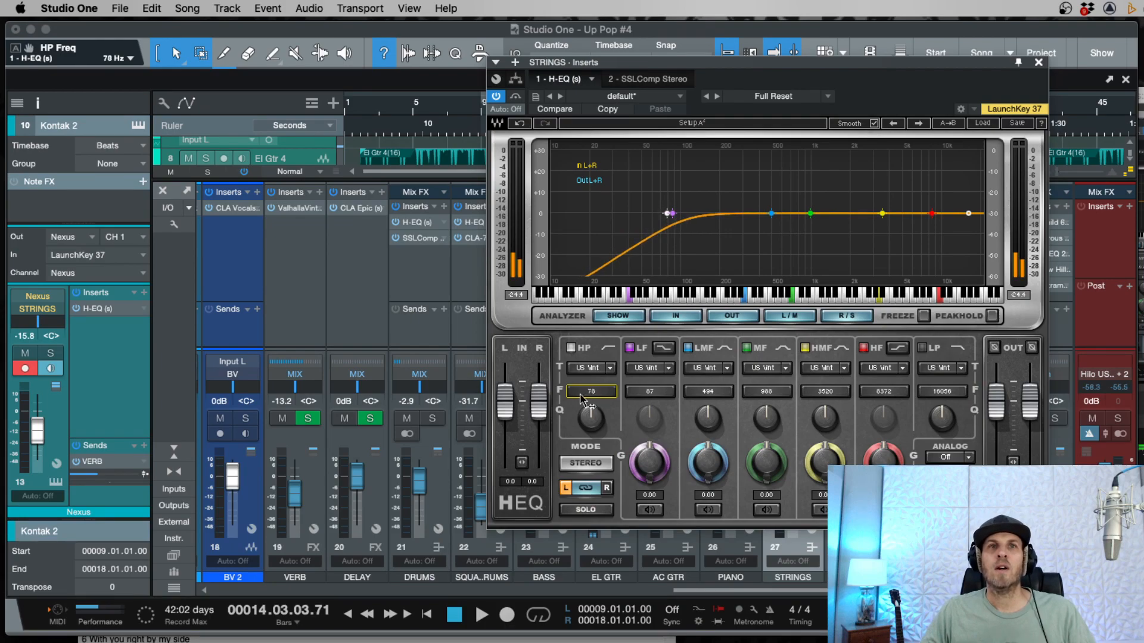
{"action": "left_click", "coordinate": [1038, 63]}
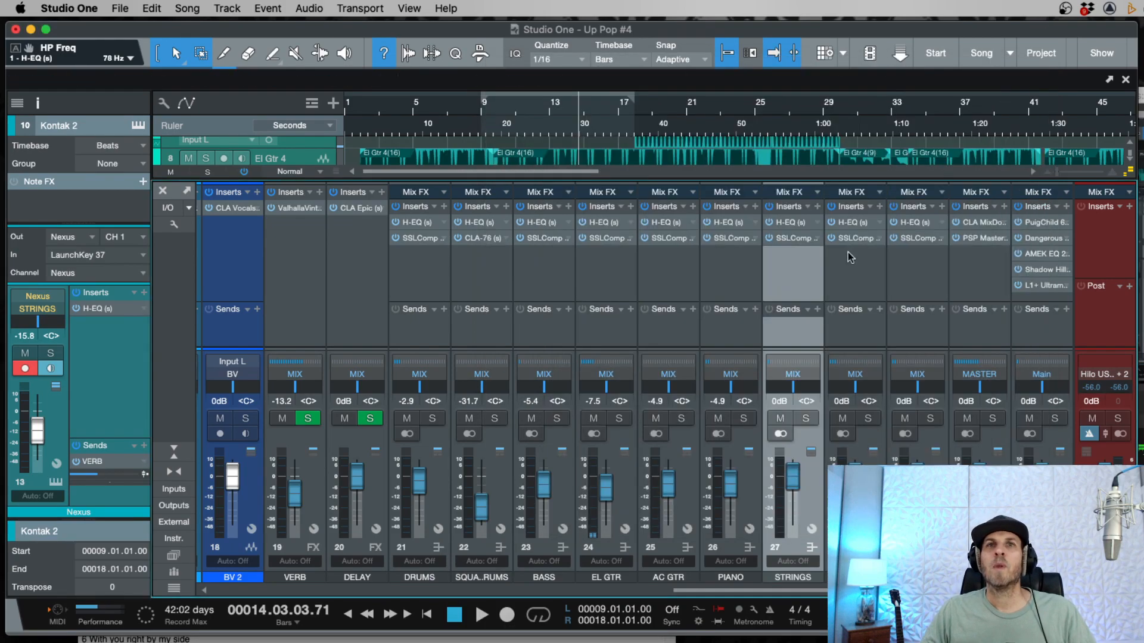
Step: Set the threshold of the STRINGS bus's SSLComp compressor to -4.2 dB during playback, then close the plug-in and mixer
{"action": "double_click", "coordinate": [788, 238]}
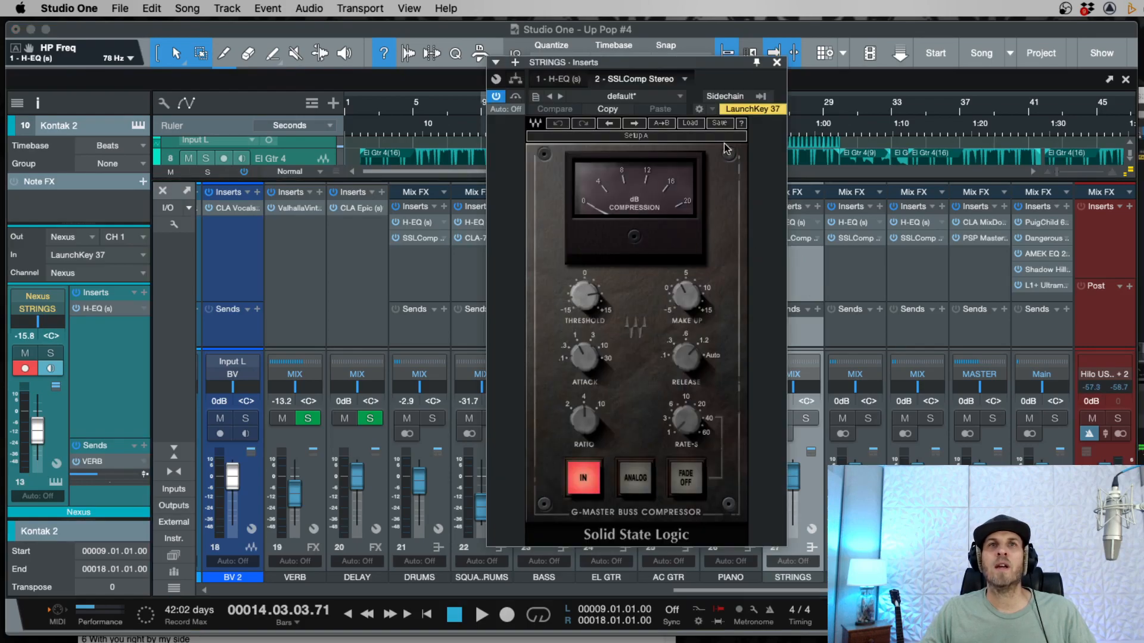
{"action": "left_click_drag", "start_coordinate": [590, 301], "coordinate": [589, 289]}
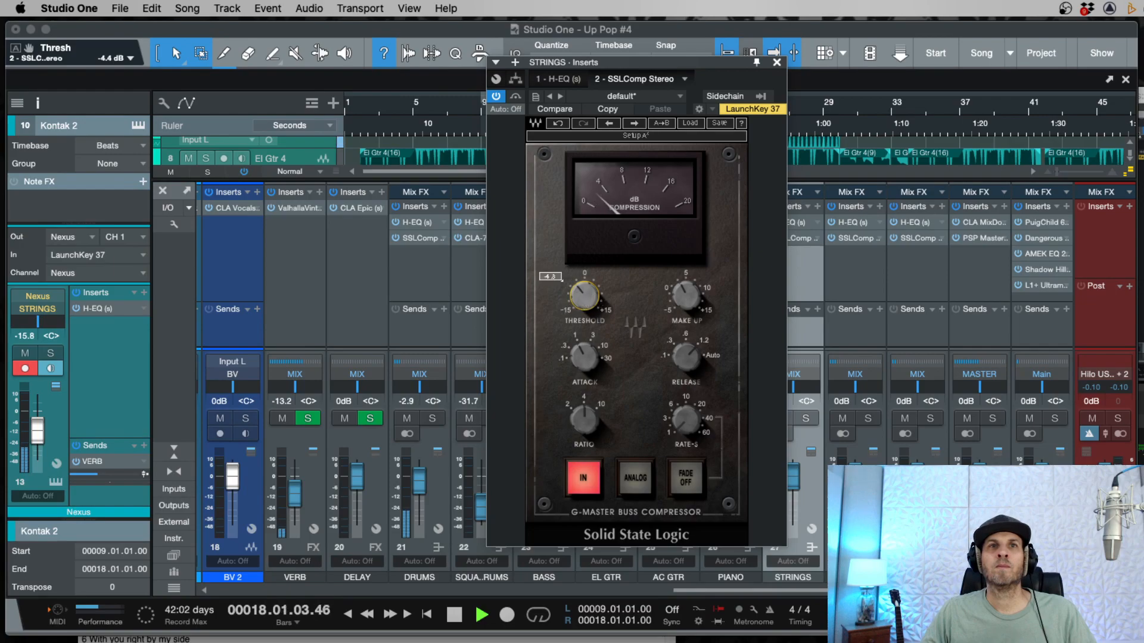
{"action": "left_click", "coordinate": [775, 63]}
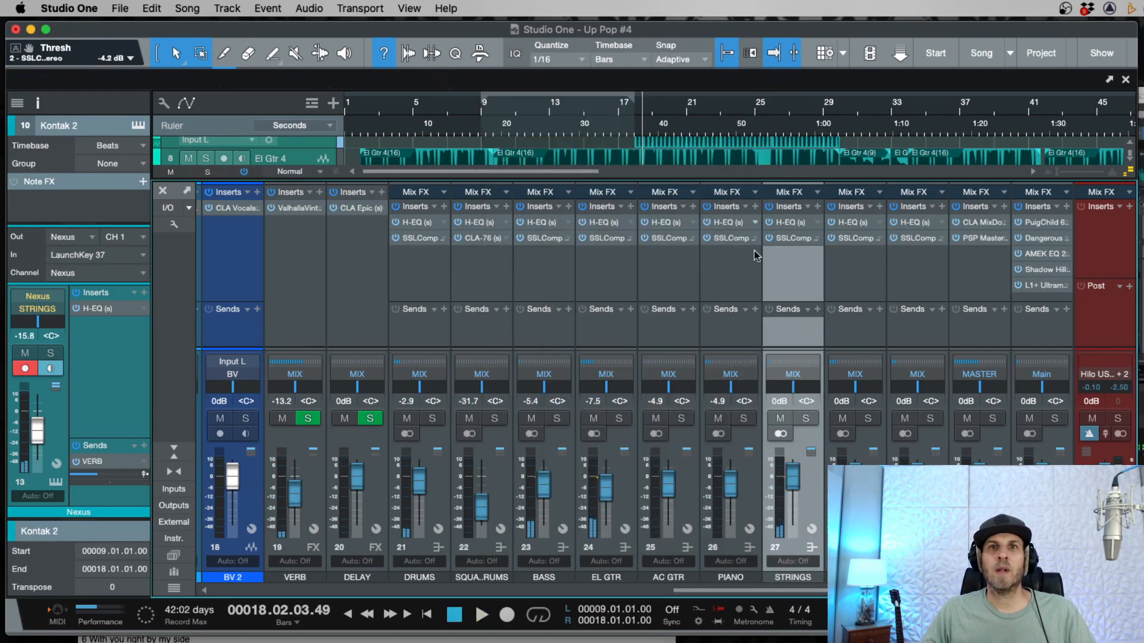
{"action": "key", "text": "F3"}
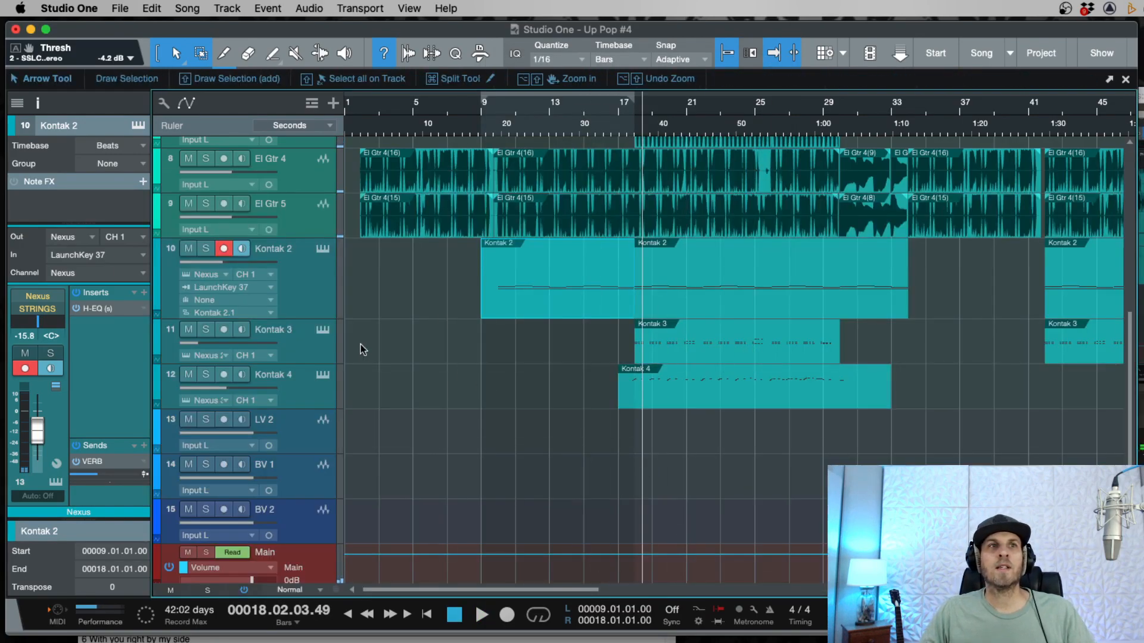
Step: Audition the Kontak 3 and Kontak 4 tracks one after the other in solo
{"action": "left_click", "coordinate": [207, 330]}
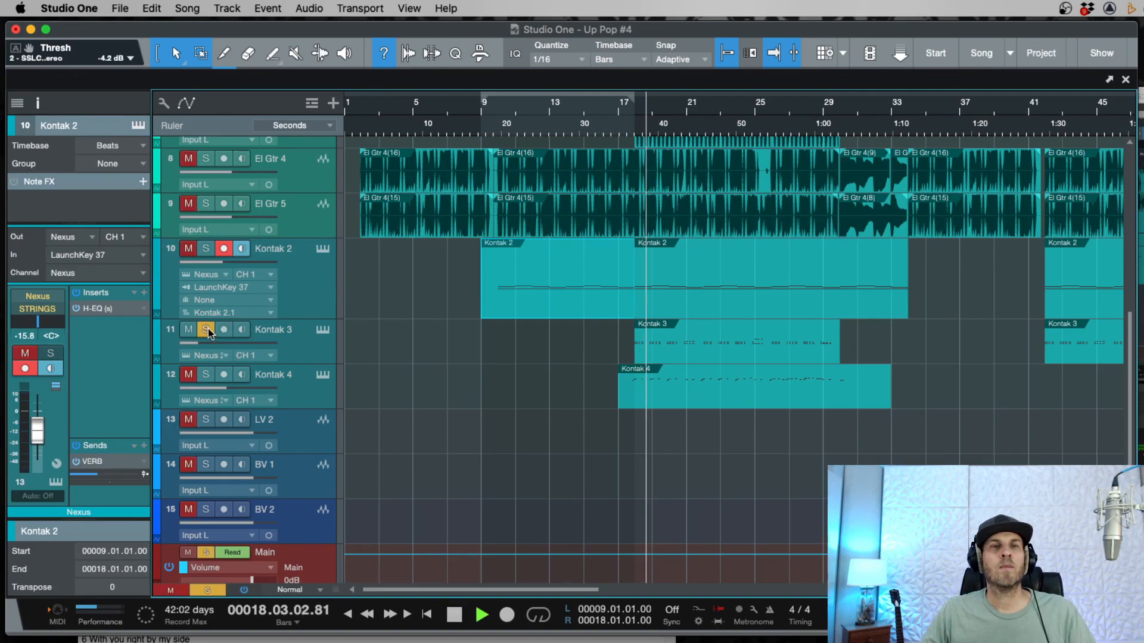
{"action": "left_click", "coordinate": [208, 329]}
{"action": "left_click", "coordinate": [206, 375]}
{"action": "left_click", "coordinate": [206, 375]}
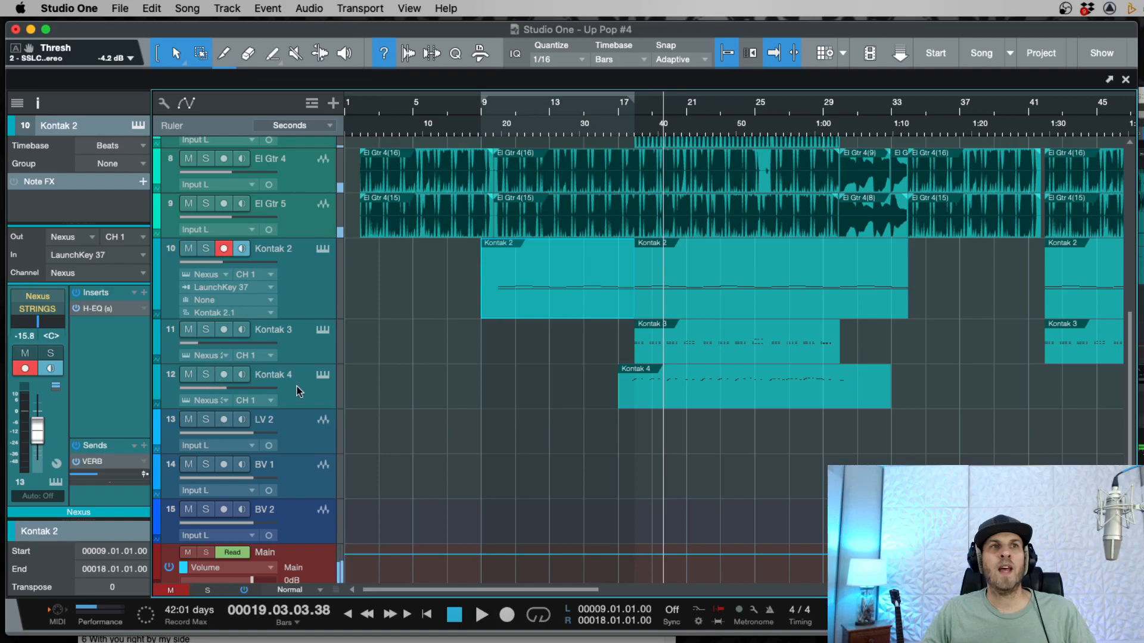
Step: Set the LV bus volume to -13.2 dB in the mixer for the Kontak 4 track, checking it during brief playback
{"action": "left_click", "coordinate": [298, 392]}
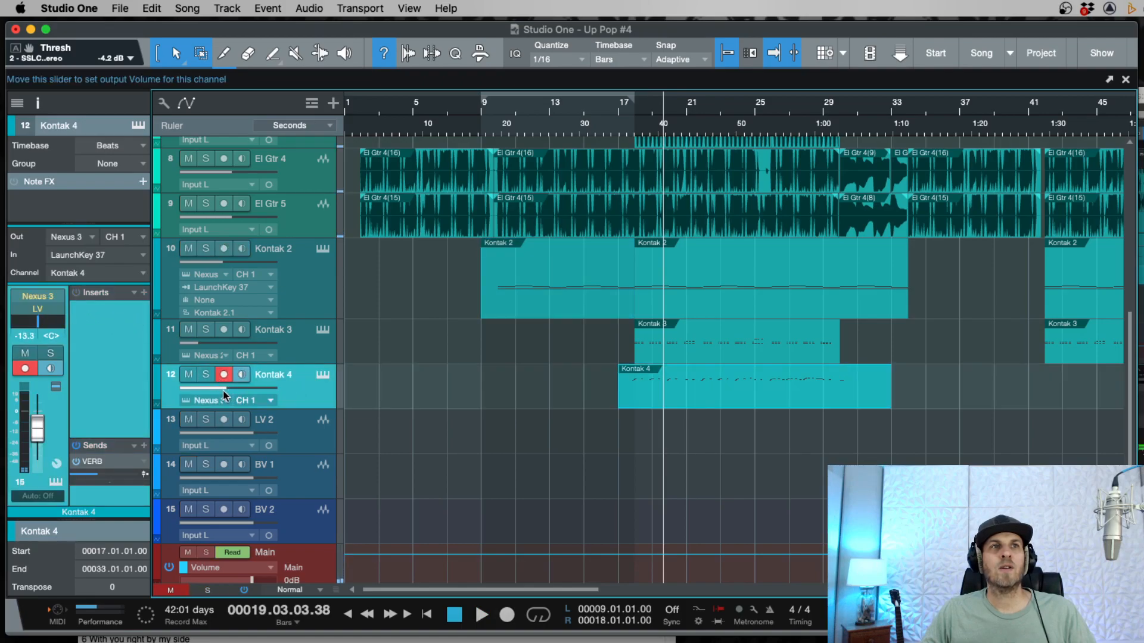
{"action": "key", "text": "F3"}
{"action": "scroll", "coordinate": [810, 394], "scroll_direction": "right", "scroll_amount": 2}
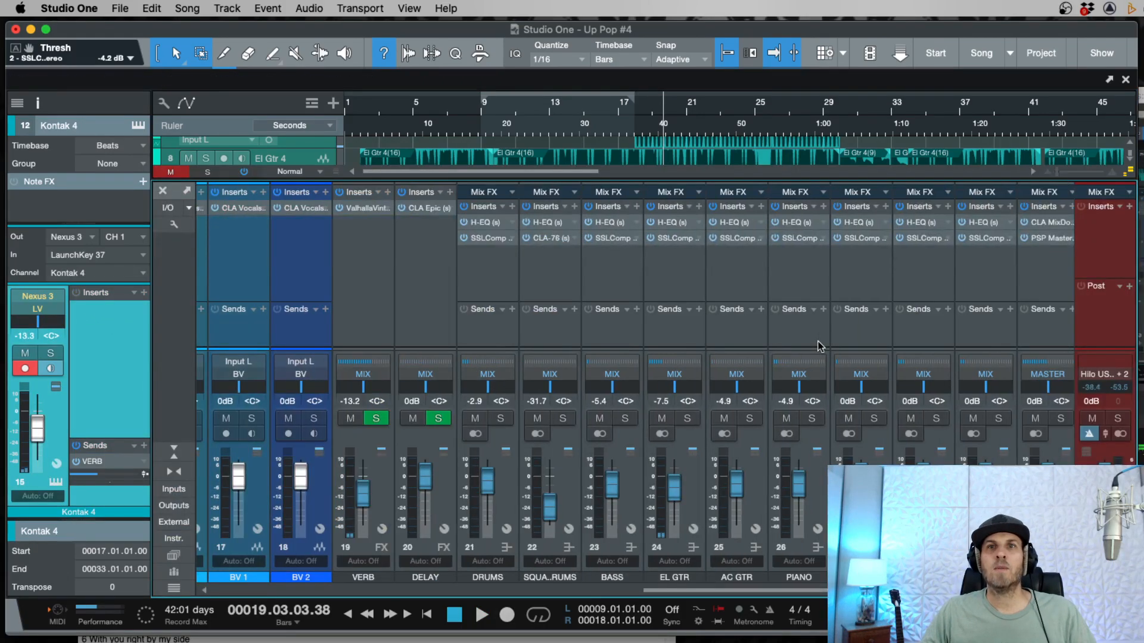
{"action": "left_click", "coordinate": [922, 291]}
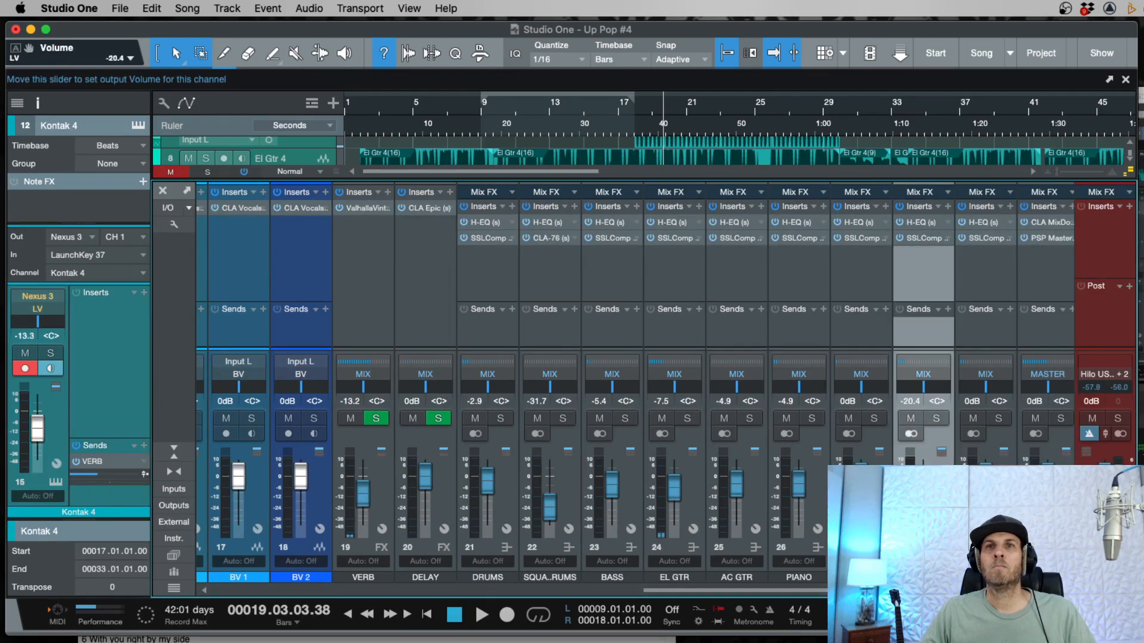
{"action": "key", "text": "space"}
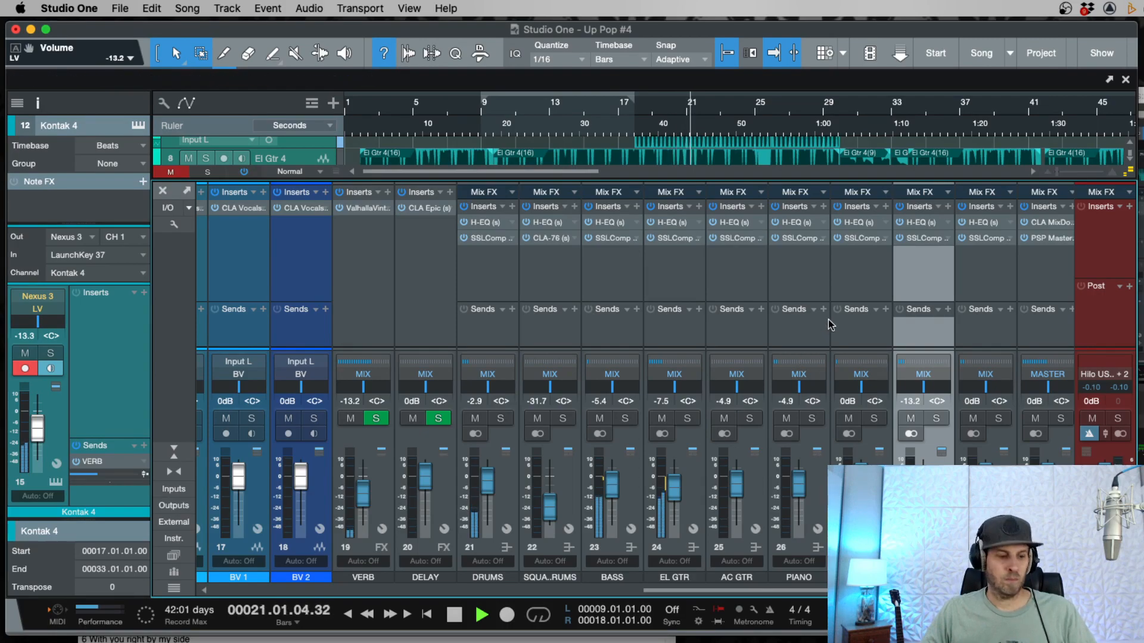
{"action": "key", "text": "space"}
{"action": "key", "text": "F3"}
Step: Make the Kontak 4 track taller and select its first clip for a closer look at the notes
{"action": "left_click_drag", "start_coordinate": [290, 409], "coordinate": [303, 511]}
{"action": "left_click", "coordinate": [691, 480]}
{"action": "key", "text": "e"}
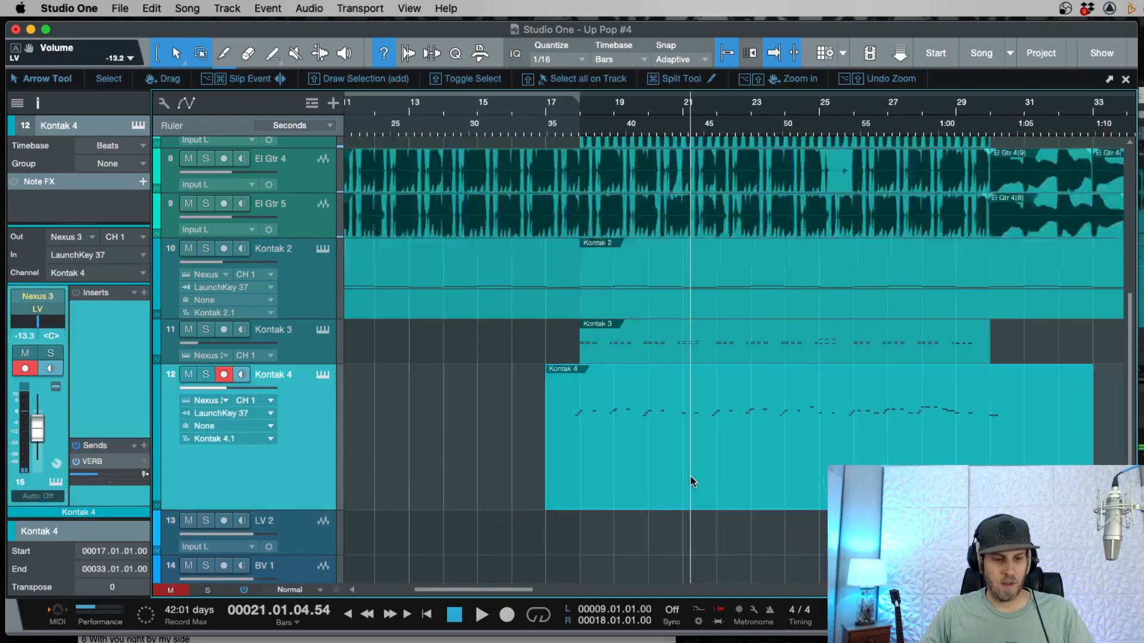
{"action": "key", "text": "e"}
{"action": "key", "text": "e"}
{"action": "key", "text": "e"}
{"action": "key", "text": "e"}
{"action": "key", "text": "w"}
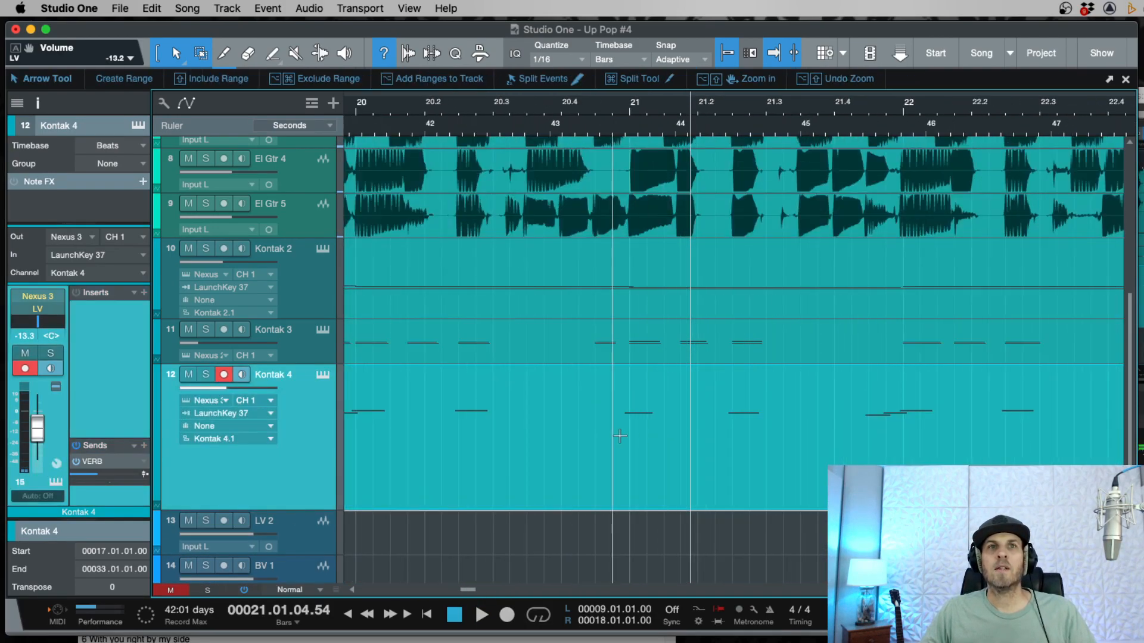
{"action": "key", "text": "w"}
{"action": "key", "text": "w"}
{"action": "key", "text": "w"}
{"action": "key", "text": "w"}
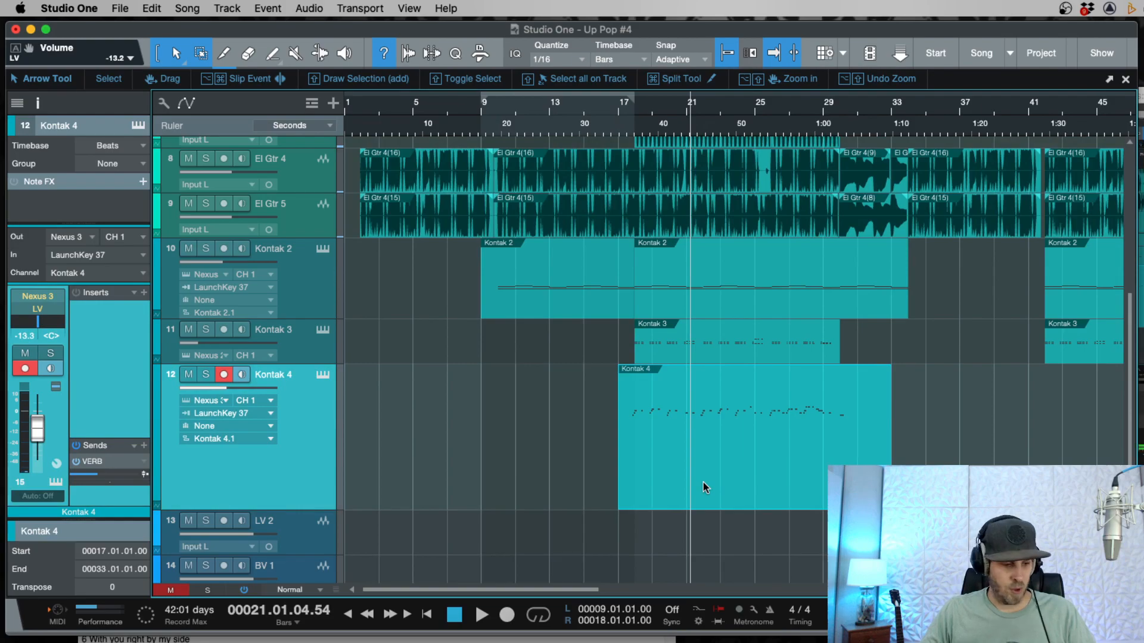
{"action": "key", "text": "e"}
{"action": "key", "text": "e"}
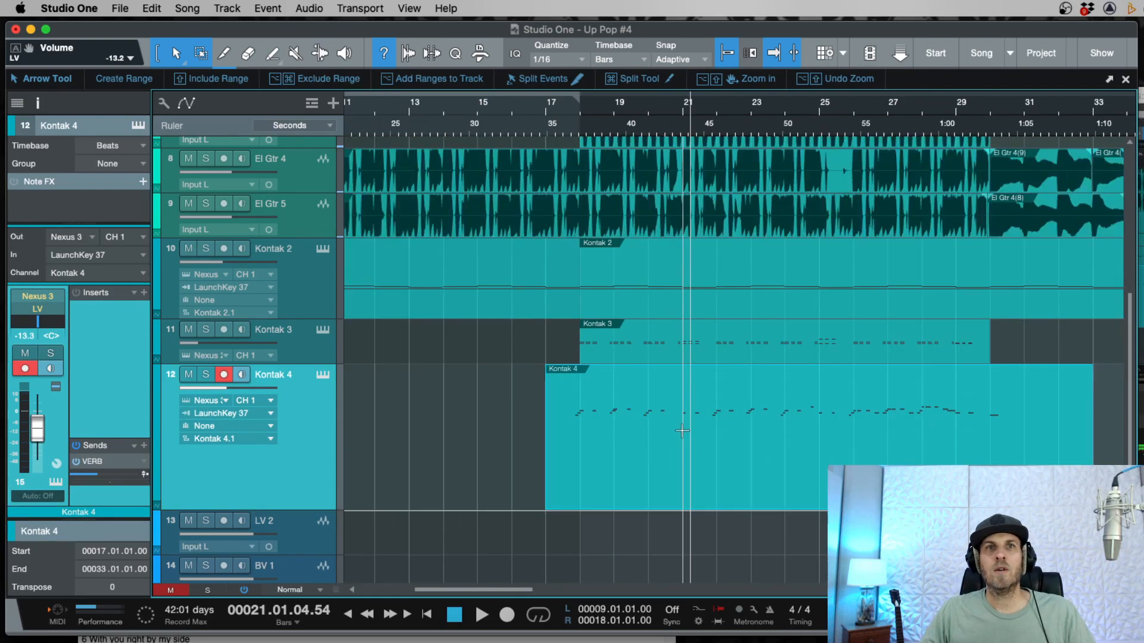
Step: Play the song from bar 17 and raise the Kontak 4 track volume to -9.7 dB
{"action": "left_click", "coordinate": [425, 118]}
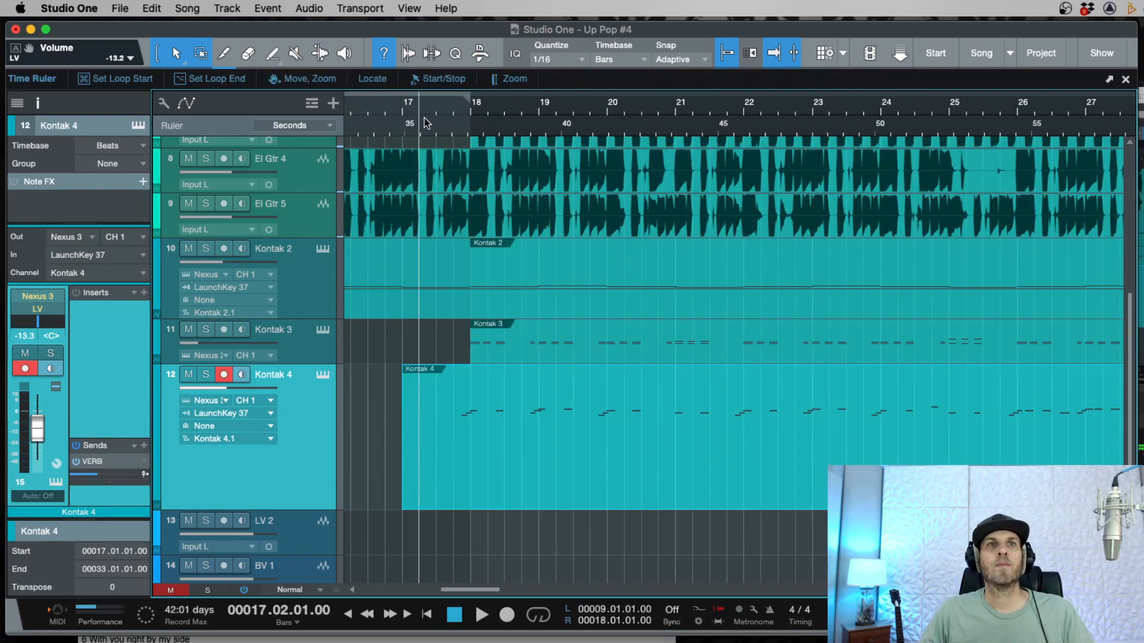
{"action": "key", "text": "space"}
{"action": "key", "text": "e"}
{"action": "key", "text": "e"}
{"action": "key", "text": "w"}
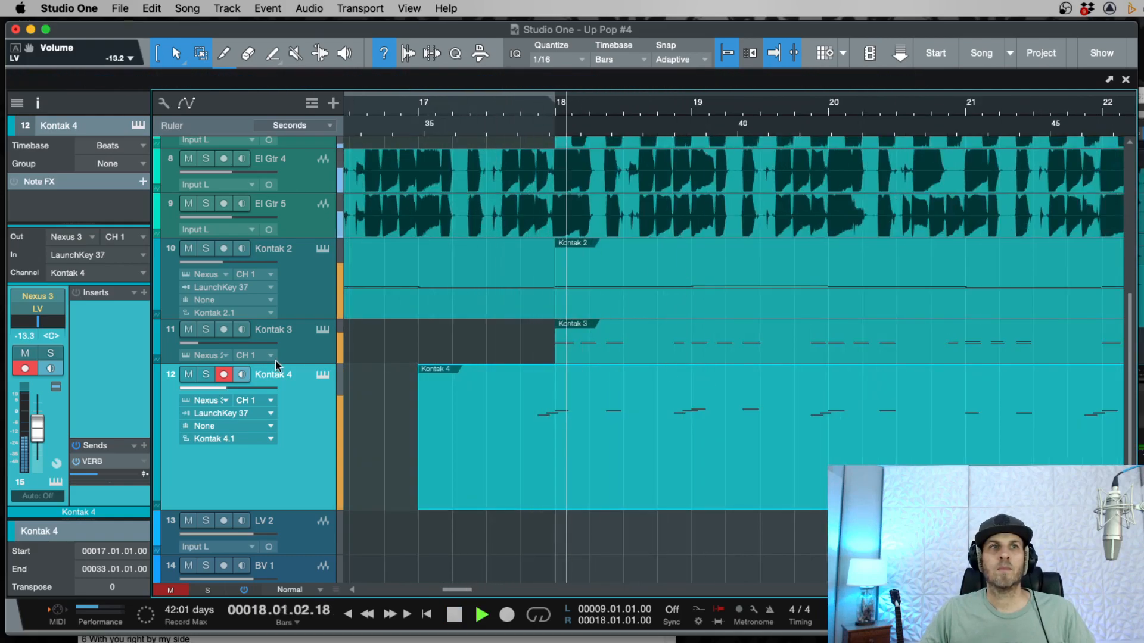
{"action": "key", "text": "e"}
{"action": "key", "text": "w"}
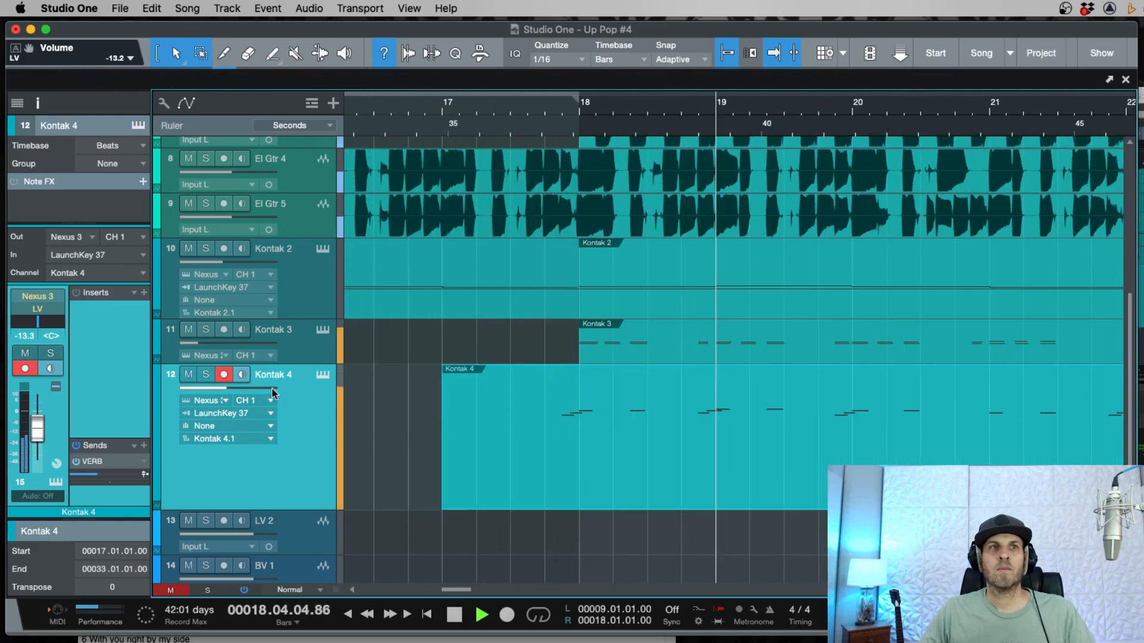
{"action": "left_click_drag", "start_coordinate": [228, 388], "coordinate": [236, 393]}
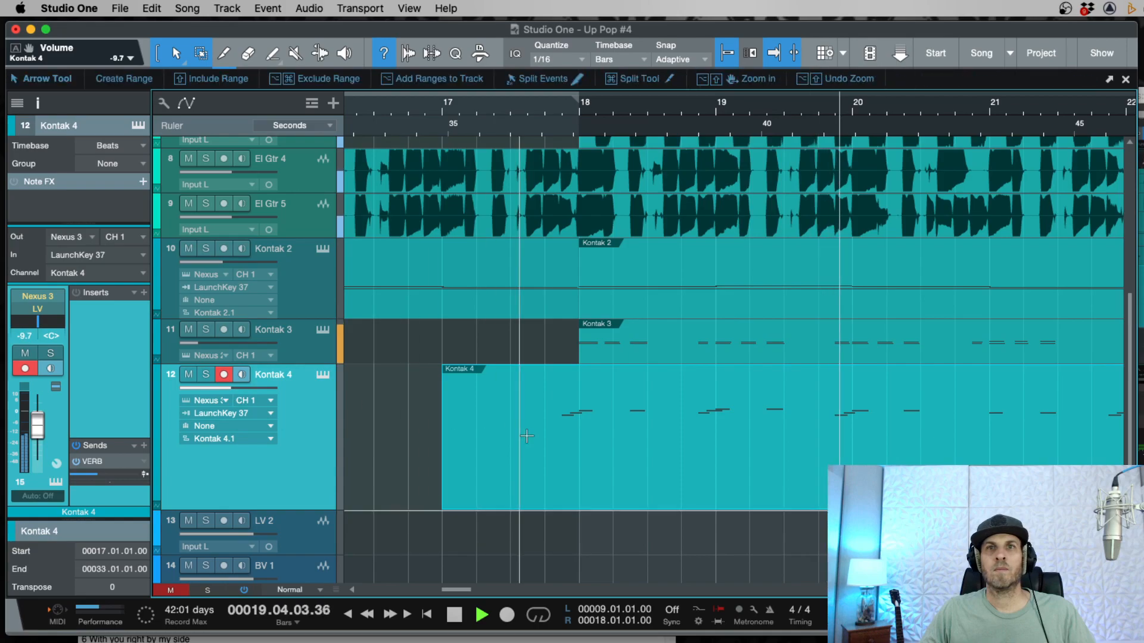
Step: Listen through the first Kontak 4 clip, split it just before its last note at bar 30 and delete the tail
{"action": "key", "text": "e"}
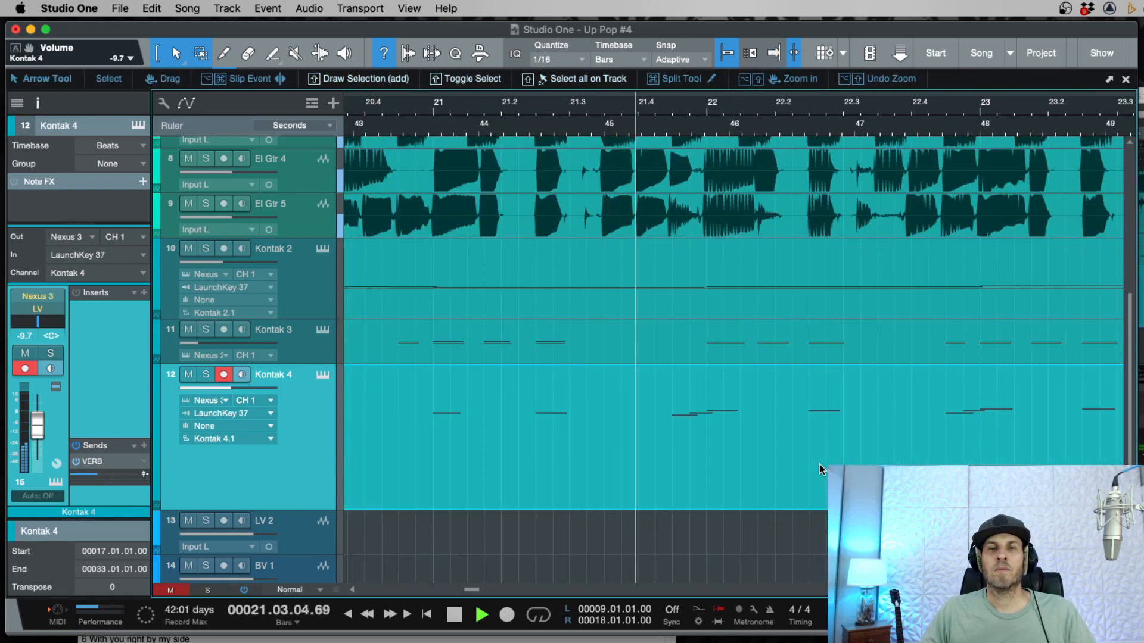
{"action": "key", "text": "w"}
{"action": "key", "text": "w"}
{"action": "key", "text": "e"}
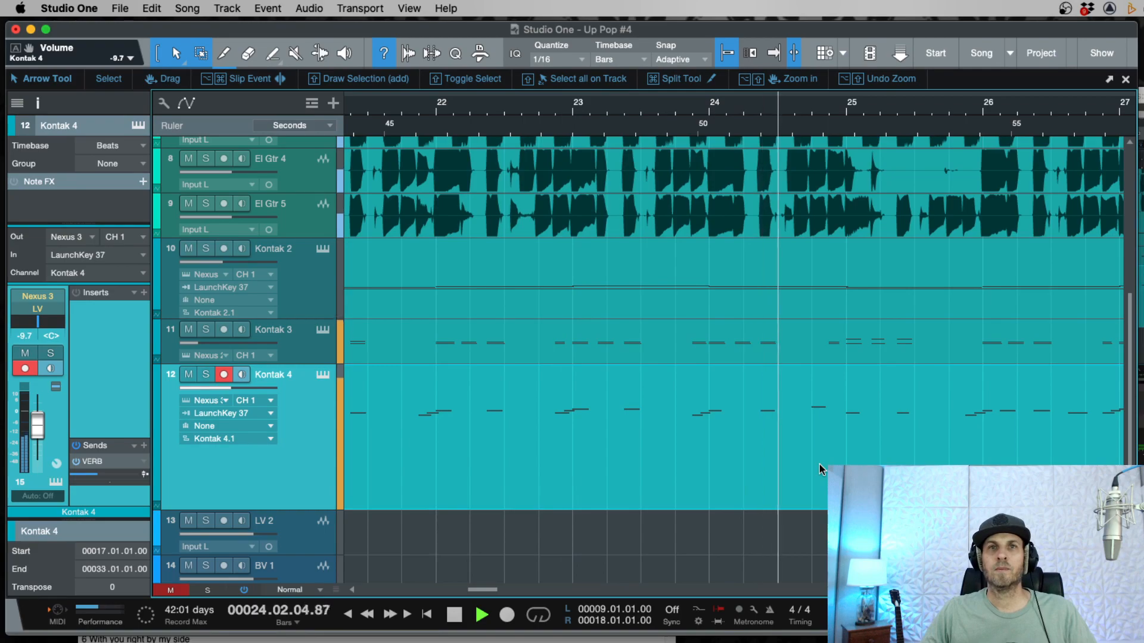
{"action": "key", "text": "w"}
{"action": "key", "text": "e"}
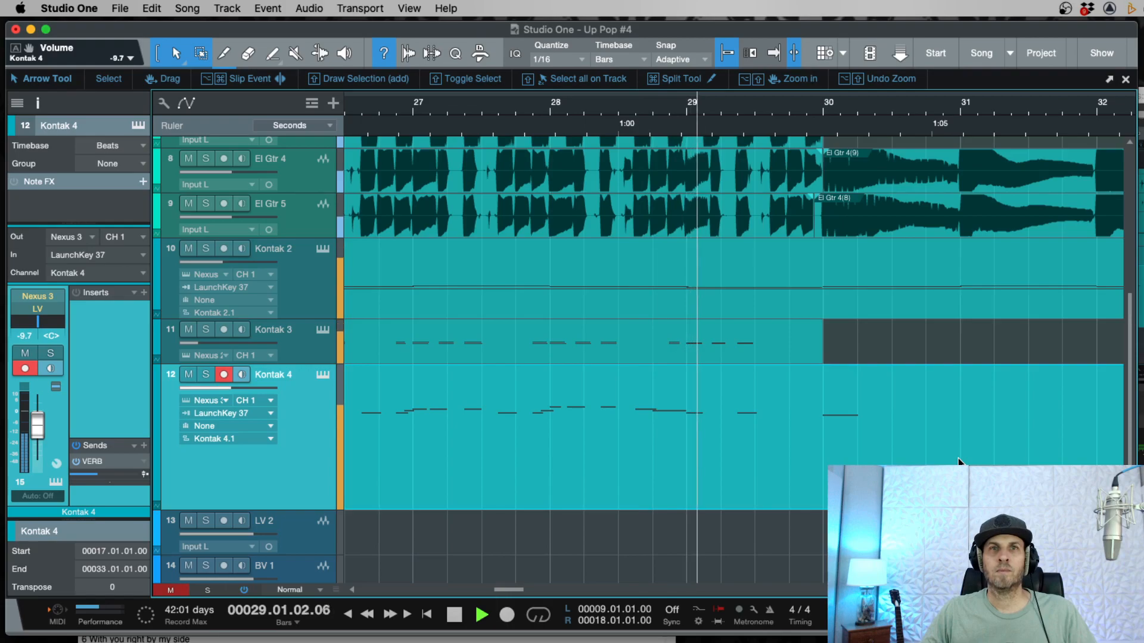
{"action": "key", "text": "w"}
{"action": "key", "text": "w"}
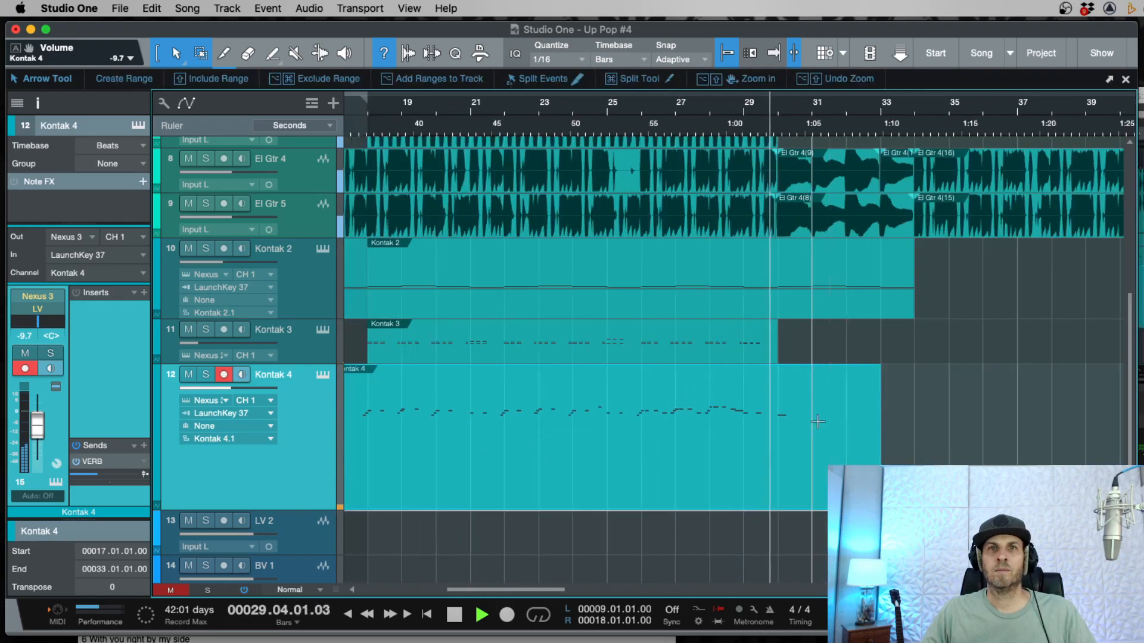
{"action": "left_click", "coordinate": [775, 400], "text": "super"}
{"action": "key", "text": "Delete"}
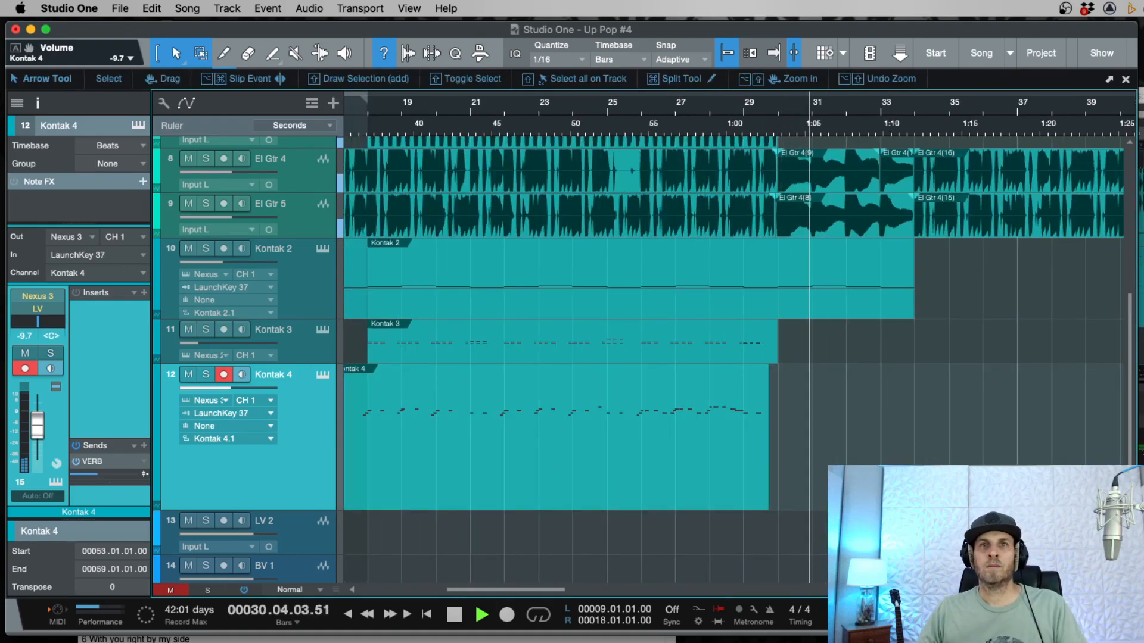
Step: Select the second Kontak 4 clip and start playback near bar 53 to audition it
{"action": "key", "text": "w"}
{"action": "key", "text": "w"}
{"action": "key", "text": "w"}
{"action": "left_click", "coordinate": [680, 396]}
{"action": "key", "text": "space"}
{"action": "left_click", "coordinate": [663, 124]}
{"action": "key", "text": "e"}
{"action": "key", "text": "e"}
{"action": "key", "text": "e"}
{"action": "key", "text": "e"}
{"action": "key", "text": "space"}
Step: Split the second Kontak 4 clip at 57.04.02, just before its long final note, delete the tail and stop playback
{"action": "key", "text": "w"}
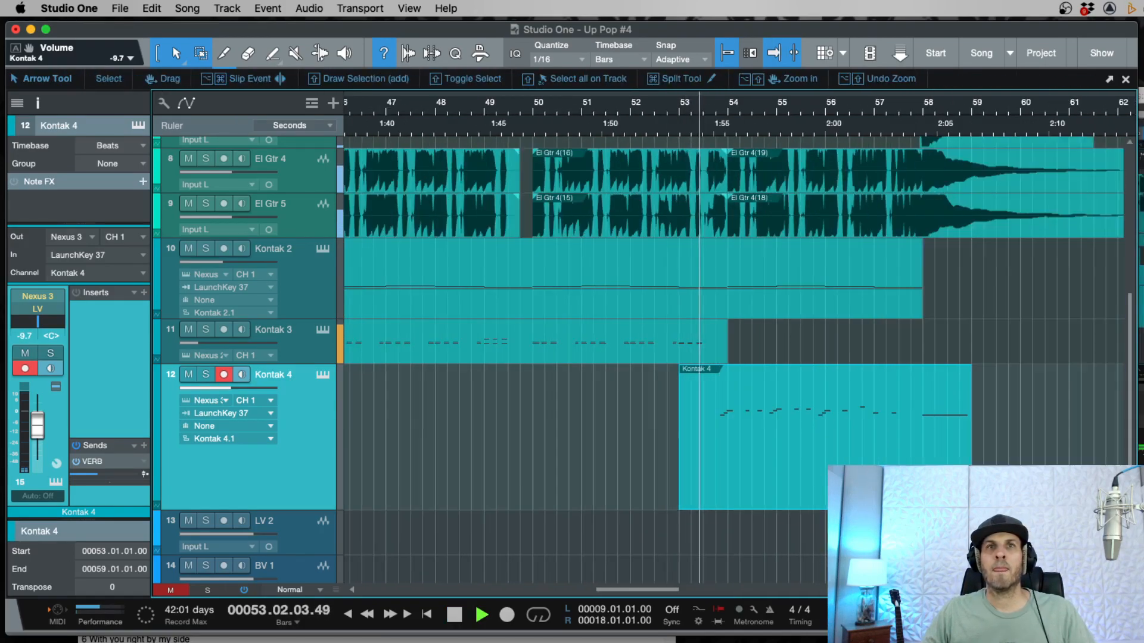
{"action": "key", "text": "e"}
{"action": "key", "text": "e"}
{"action": "key", "text": "e"}
{"action": "key", "text": "w"}
{"action": "key", "text": "w"}
{"action": "key", "text": "w"}
{"action": "key", "text": "w"}
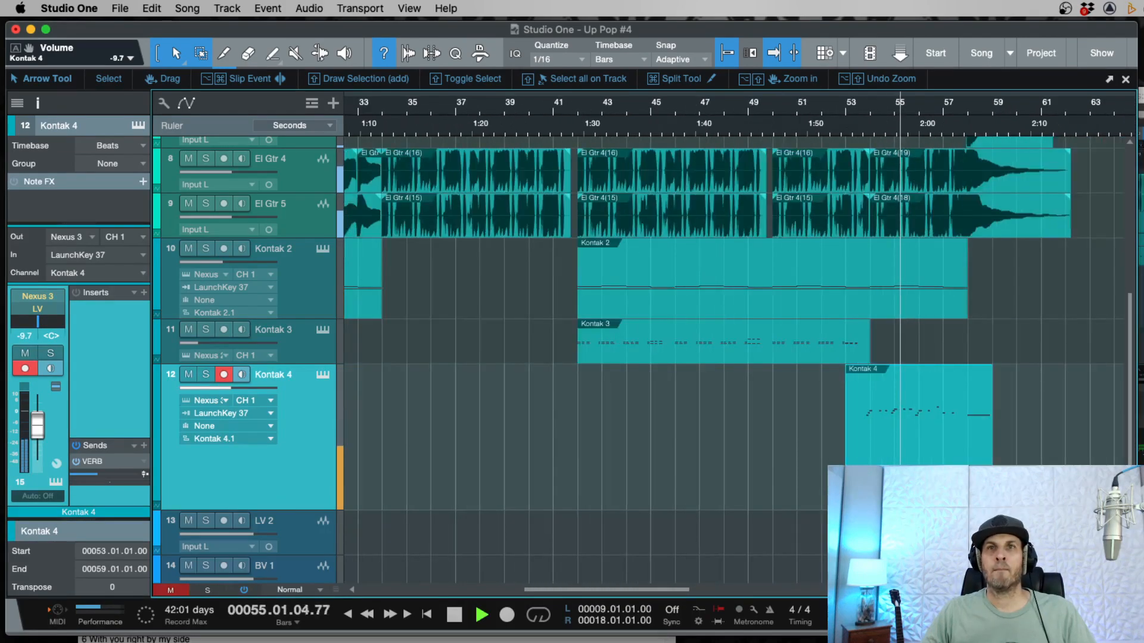
{"action": "key", "text": "e"}
{"action": "key", "text": "e"}
{"action": "scroll", "coordinate": [1031, 440], "scroll_direction": "right", "scroll_amount": 4}
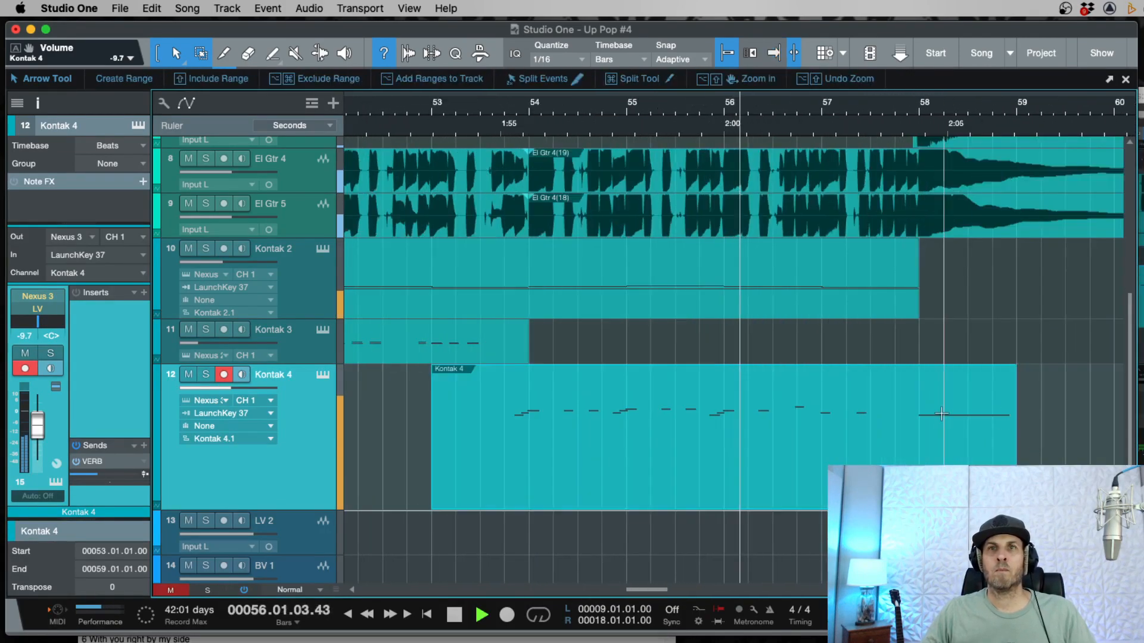
{"action": "left_click", "coordinate": [902, 396], "text": "super"}
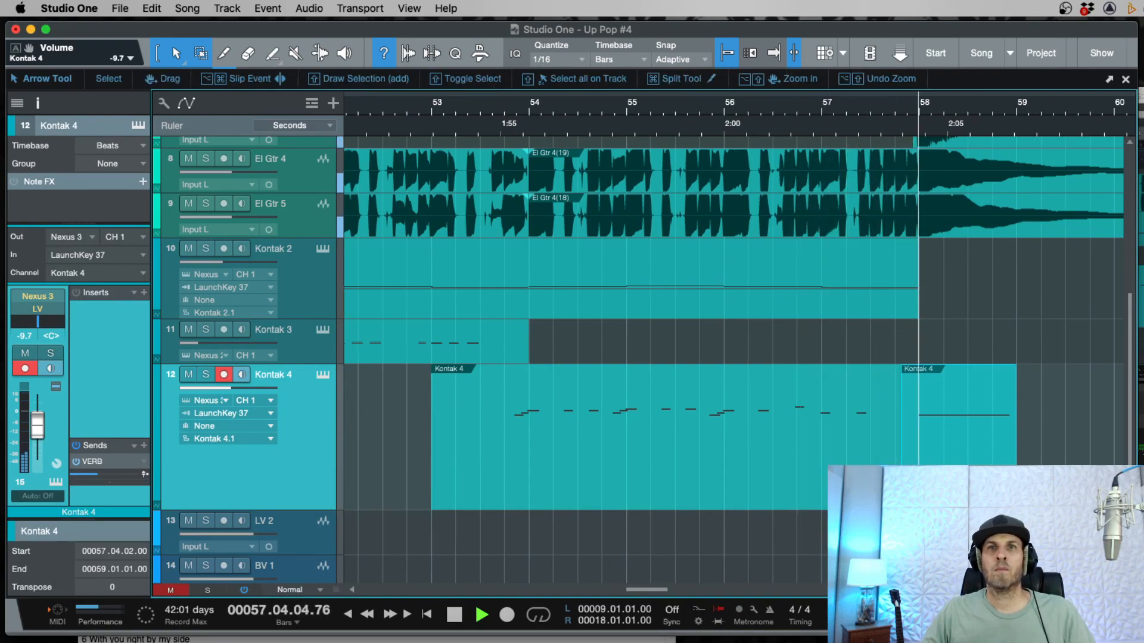
{"action": "key", "text": "w"}
{"action": "key", "text": "w"}
{"action": "key", "text": "w"}
{"action": "key", "text": "space"}
{"action": "key", "text": "w"}
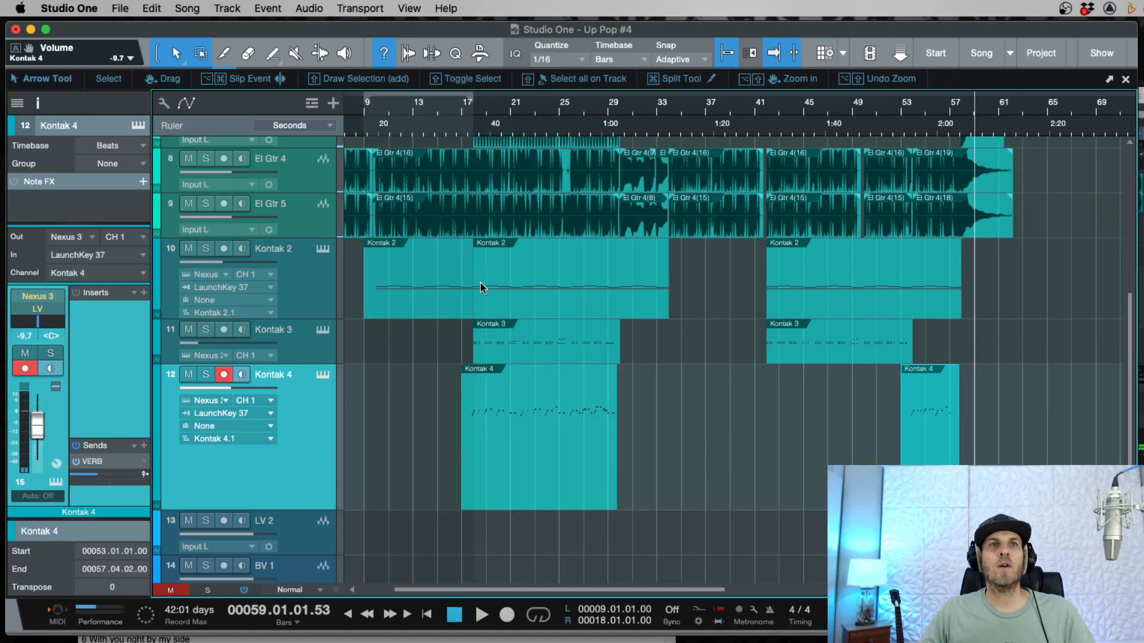
Step: Select a range over both Kontak 4 clips and merge them into one clip
{"action": "key", "text": "w"}
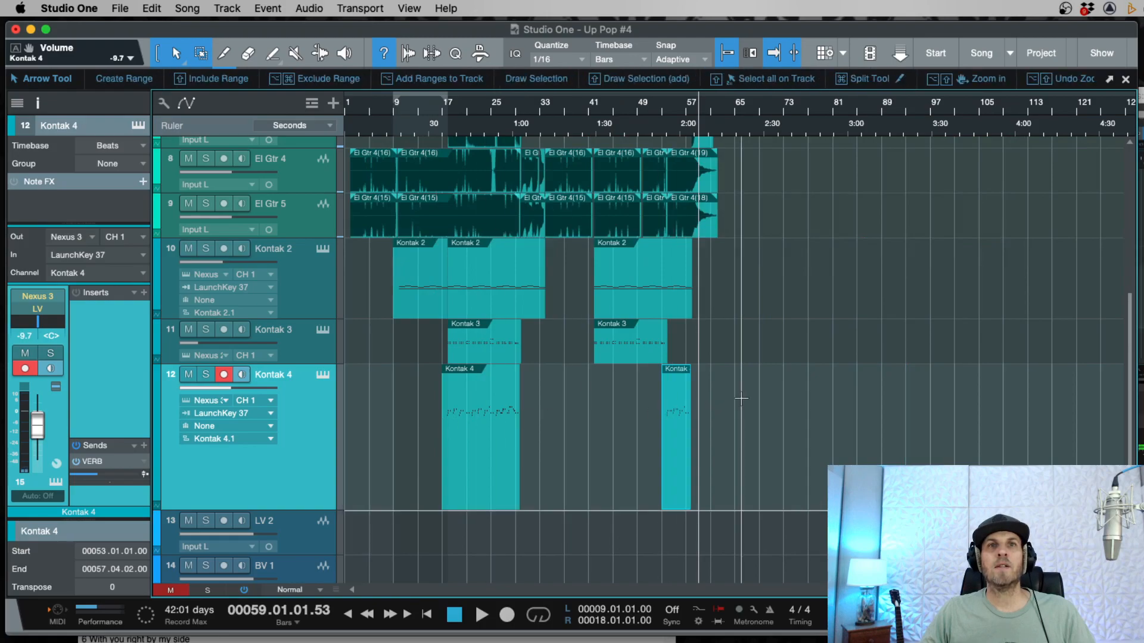
{"action": "left_click_drag", "start_coordinate": [730, 389], "coordinate": [177, 452]}
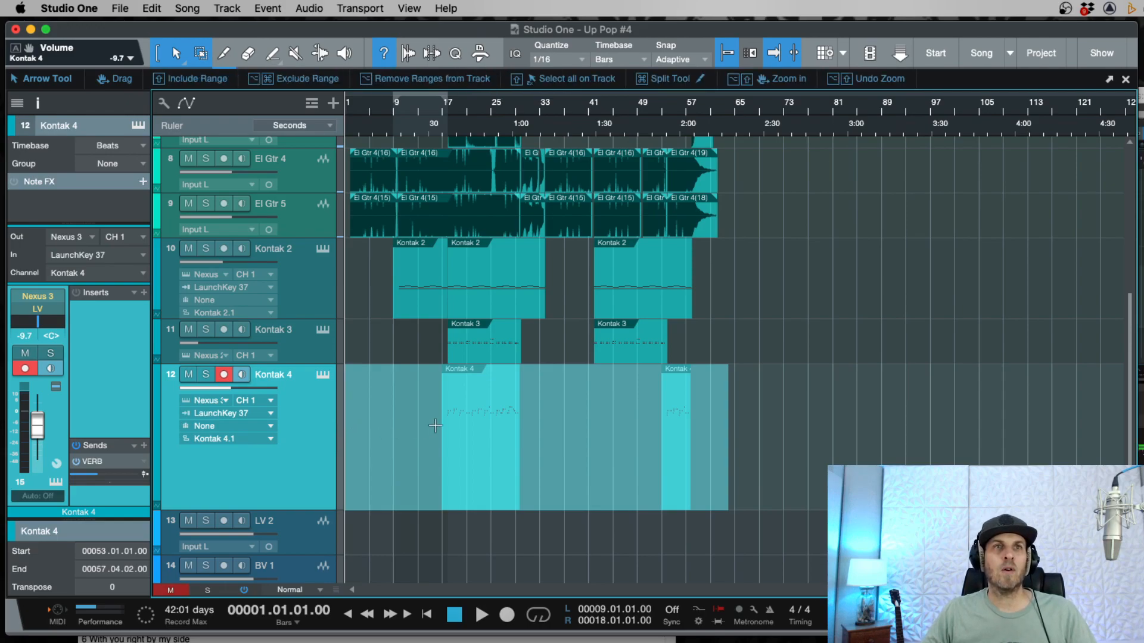
{"action": "left_click", "coordinate": [765, 492]}
{"action": "left_click_drag", "start_coordinate": [733, 497], "coordinate": [201, 414]}
{"action": "key", "text": "g"}
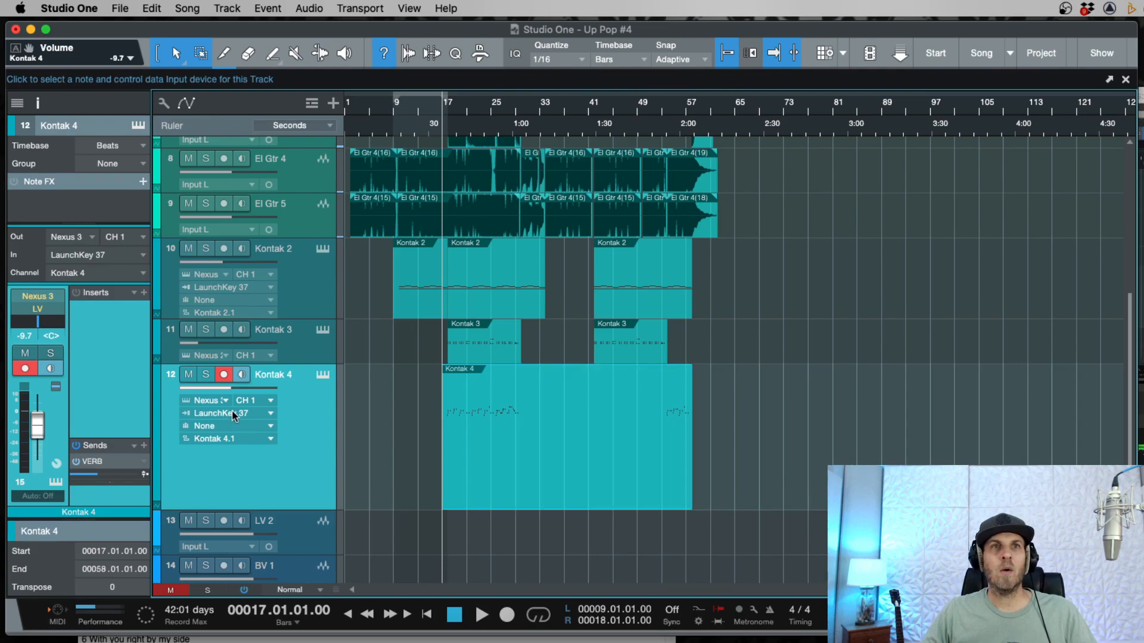
{"action": "left_click_drag", "start_coordinate": [389, 440], "coordinate": [289, 404]}
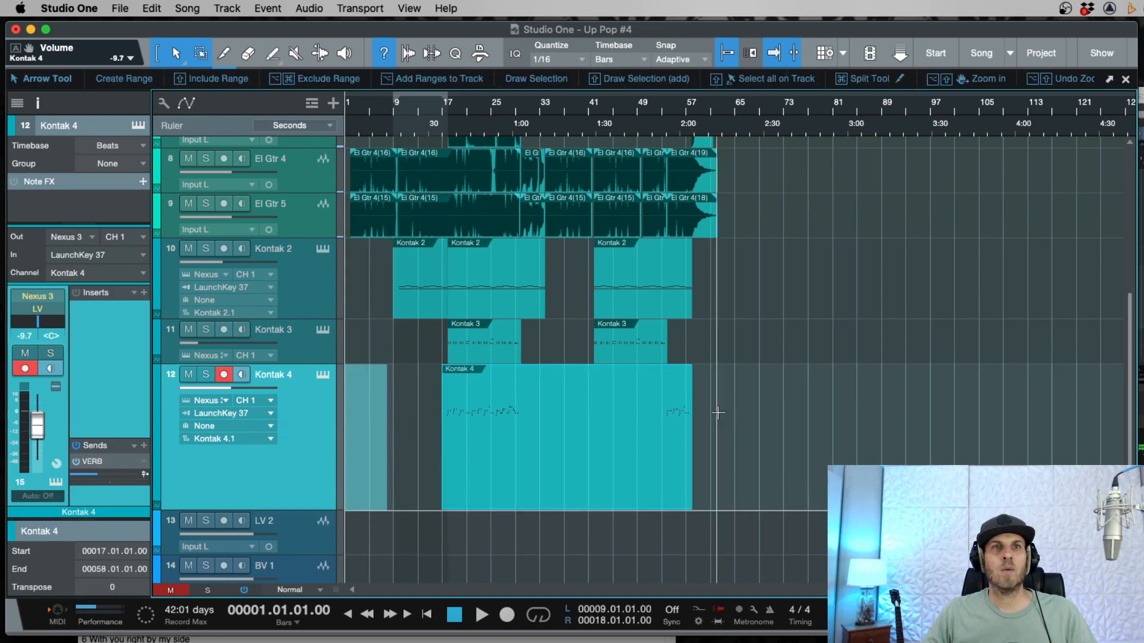
{"action": "left_click_drag", "start_coordinate": [703, 407], "coordinate": [306, 431]}
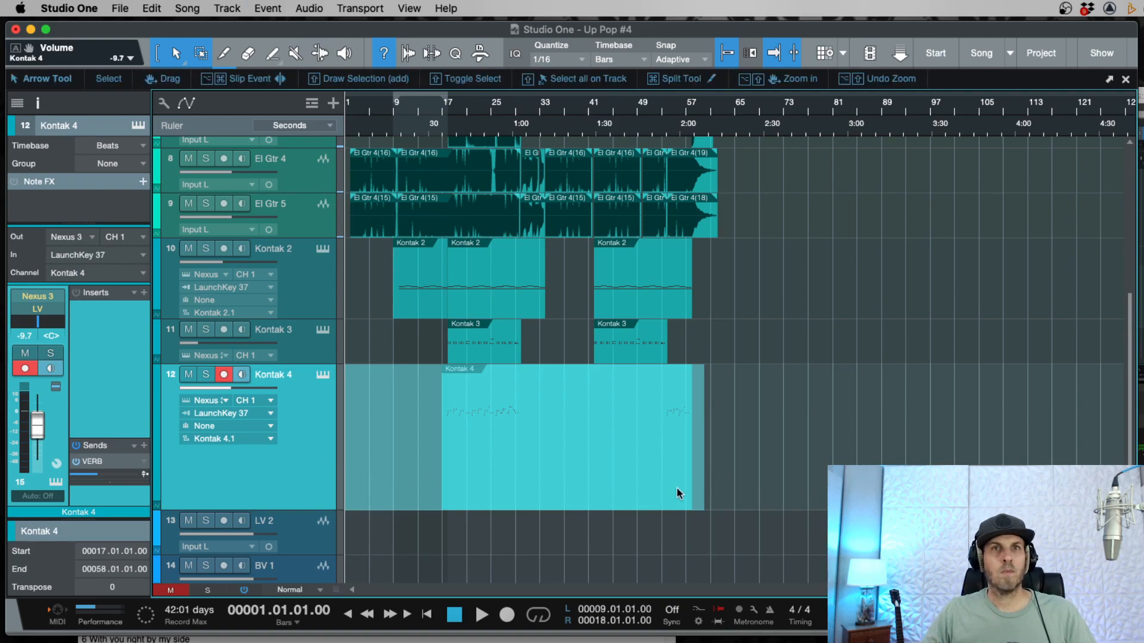
{"action": "left_click", "coordinate": [768, 486]}
{"action": "left_click_drag", "start_coordinate": [722, 498], "coordinate": [185, 424]}
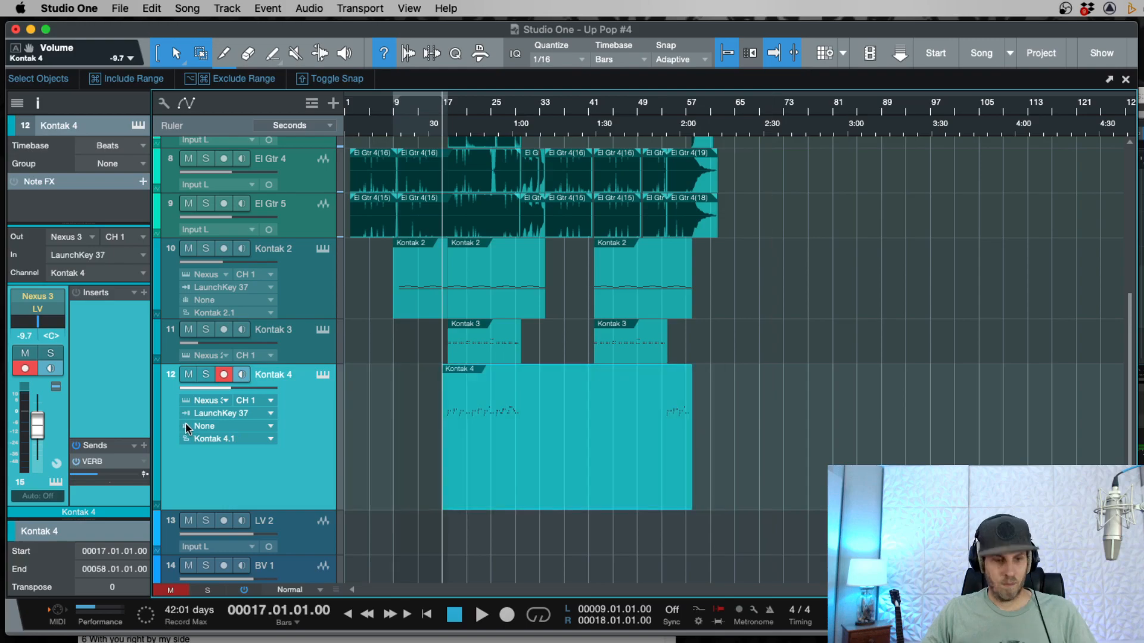
{"action": "key", "text": "e"}
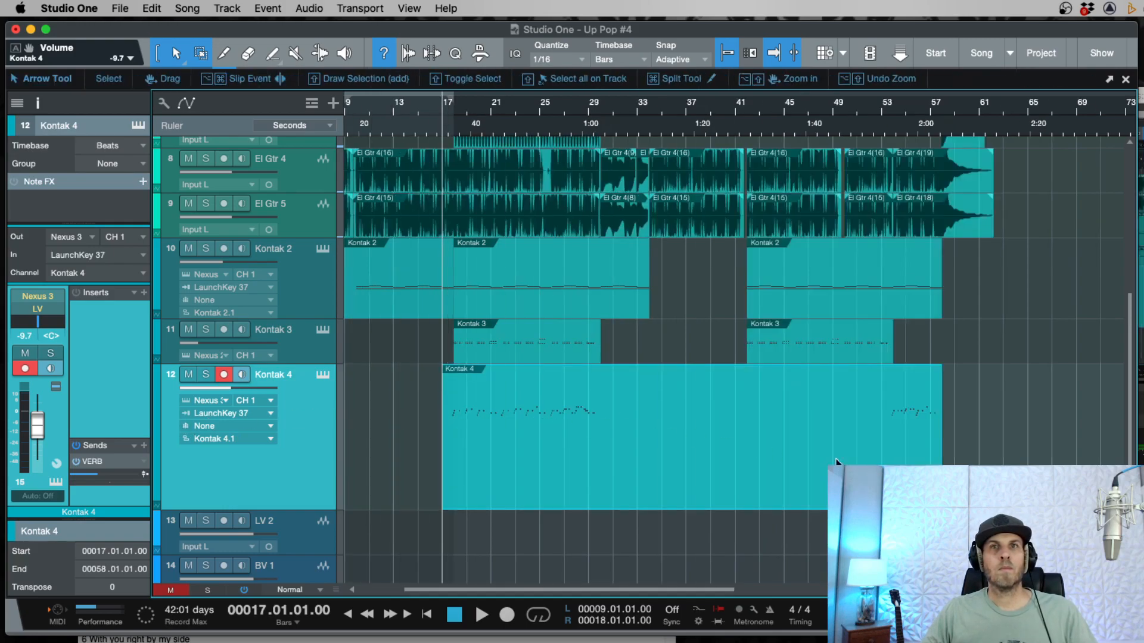
{"action": "left_click_drag", "start_coordinate": [967, 447], "coordinate": [262, 449]}
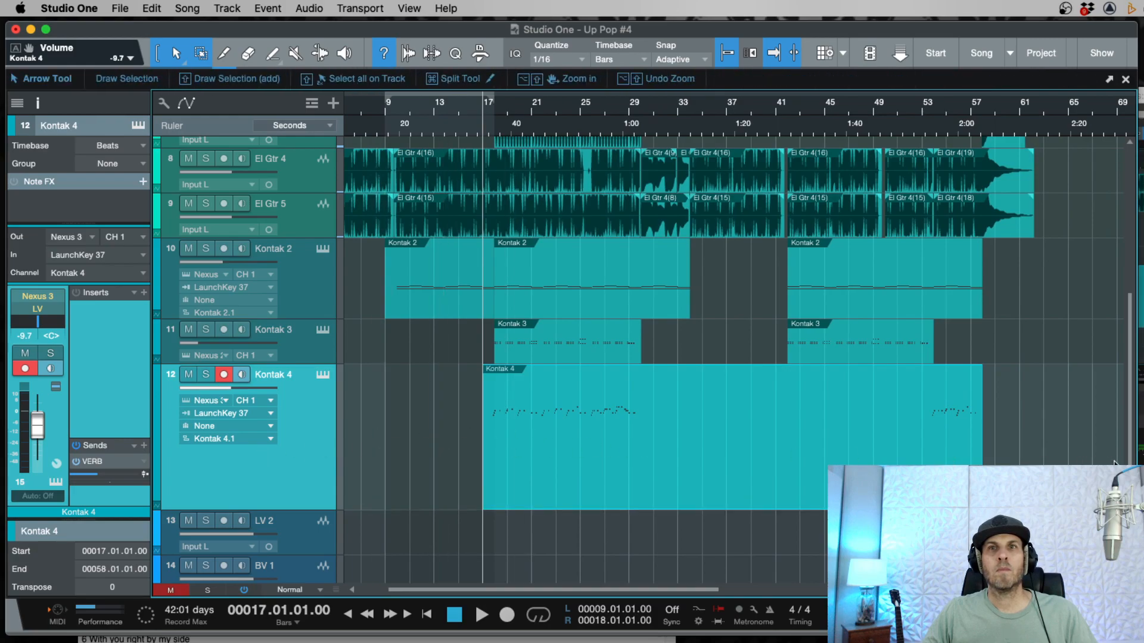
{"action": "left_click_drag", "start_coordinate": [1007, 468], "coordinate": [261, 453]}
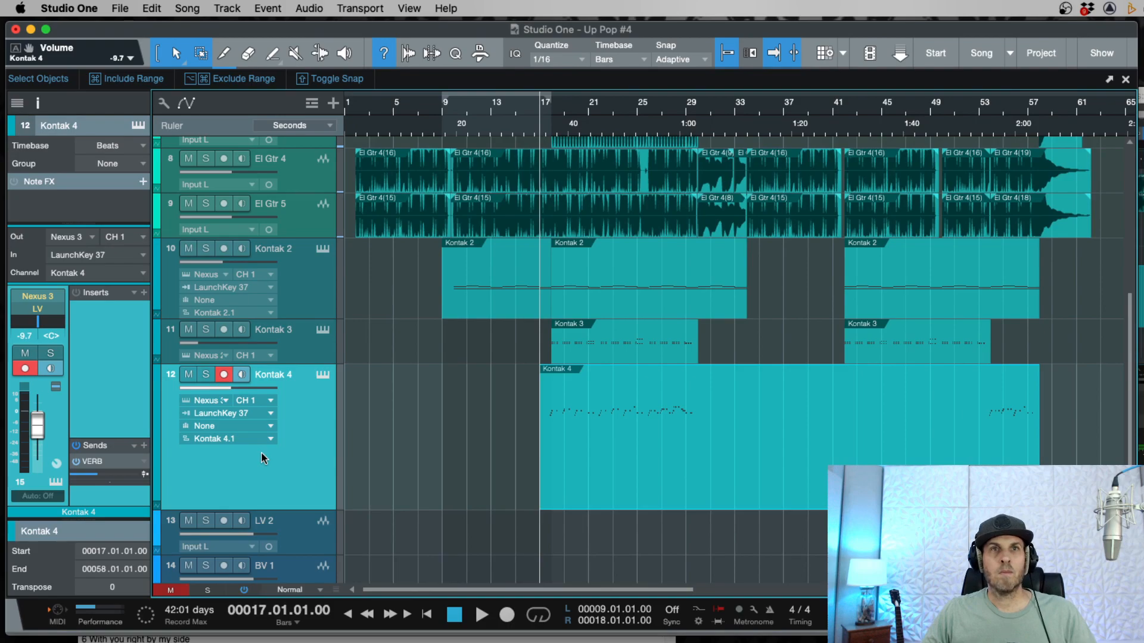
{"action": "key", "text": "e"}
Step: Select the Kontak 3 track, make it taller and place the playhead at bar 18
{"action": "left_click", "coordinate": [301, 356]}
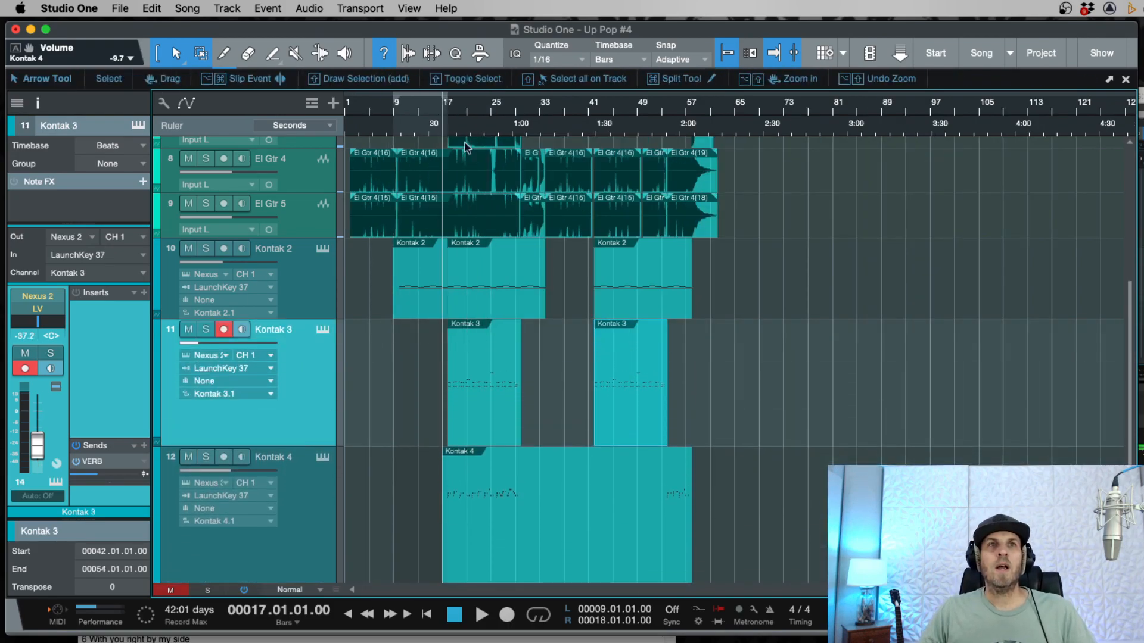
{"action": "left_click", "coordinate": [457, 128]}
{"action": "key", "text": "e"}
{"action": "key", "text": "e"}
{"action": "key", "text": "e"}
{"action": "key", "text": "w"}
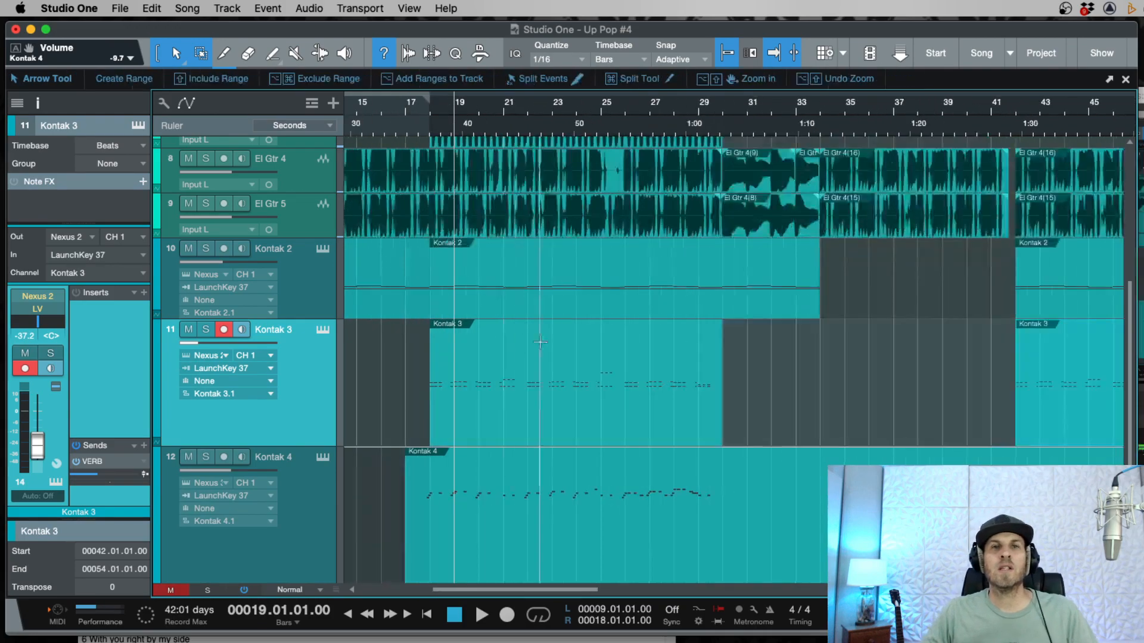
{"action": "key", "text": "w"}
{"action": "left_click", "coordinate": [441, 124]}
Step: Change the Kontak 4 track's colour to turquoise green
{"action": "left_click", "coordinate": [299, 527]}
{"action": "left_click", "coordinate": [159, 495]}
{"action": "left_click", "coordinate": [159, 505]}
{"action": "left_click", "coordinate": [159, 505]}
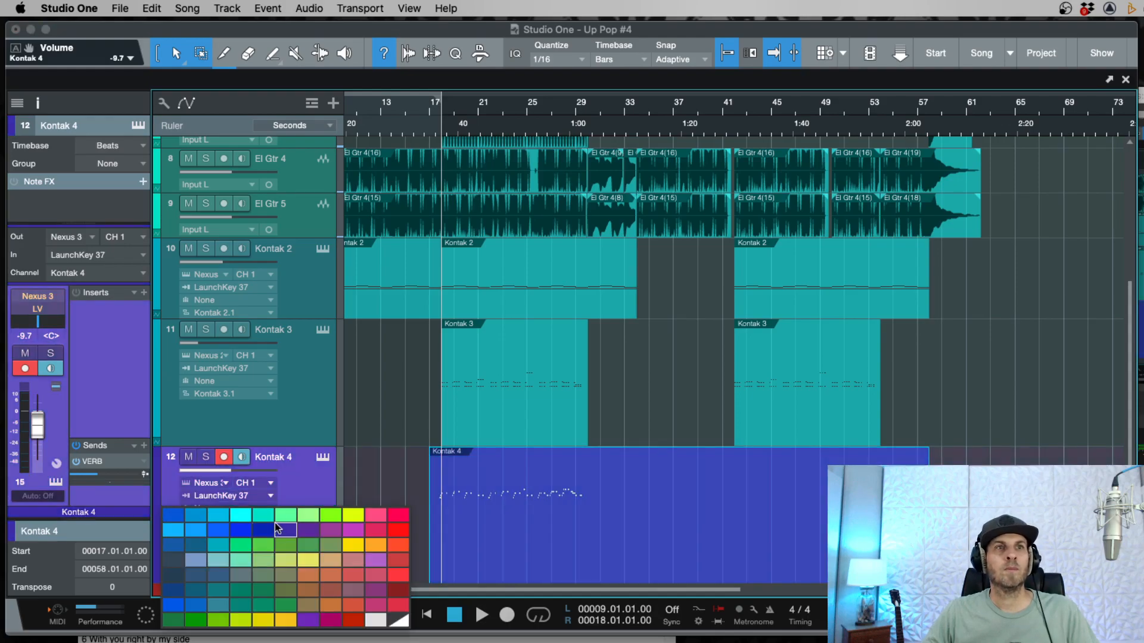
{"action": "left_click", "coordinate": [267, 522]}
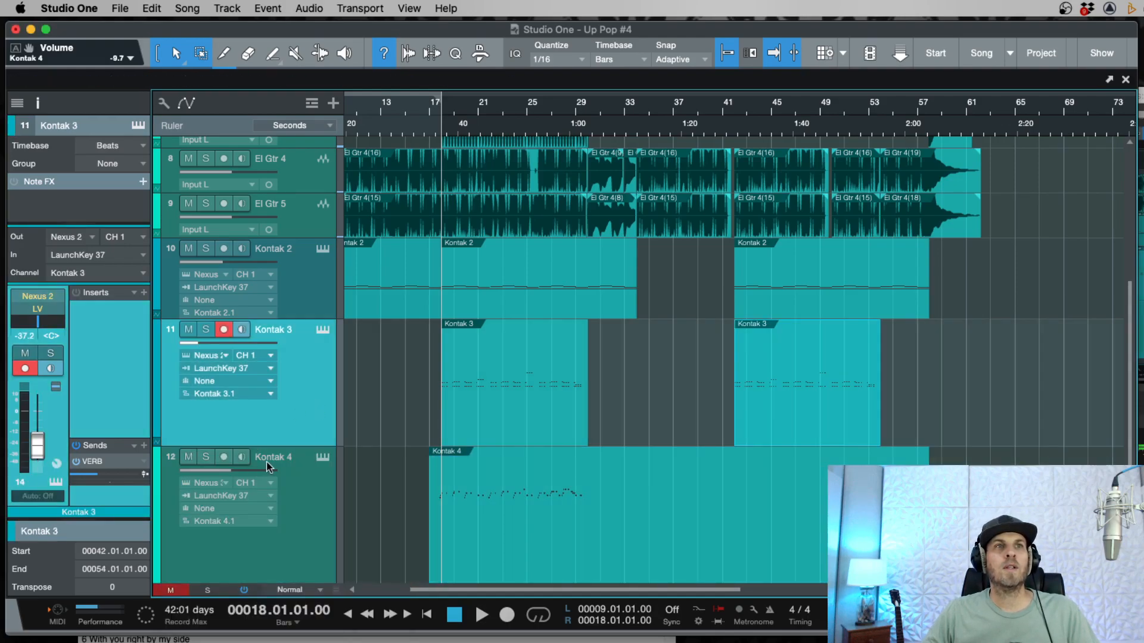
Step: Rename the Kontak 4 track as Lead
{"action": "double_click", "coordinate": [270, 459]}
{"action": "type", "text": "LEAD"}
{"action": "key", "text": "Return"}
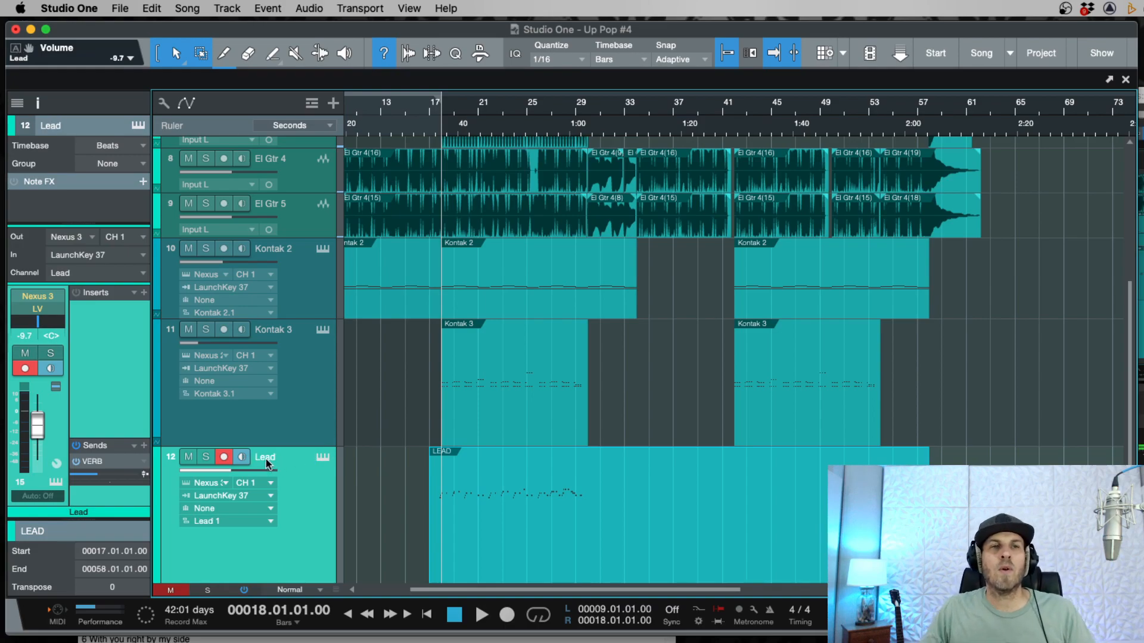
Step: Solo the Kontak 3 track during playback, raise its volume to -19.7 dB and stop playback
{"action": "left_click", "coordinate": [314, 390]}
{"action": "key", "text": "space"}
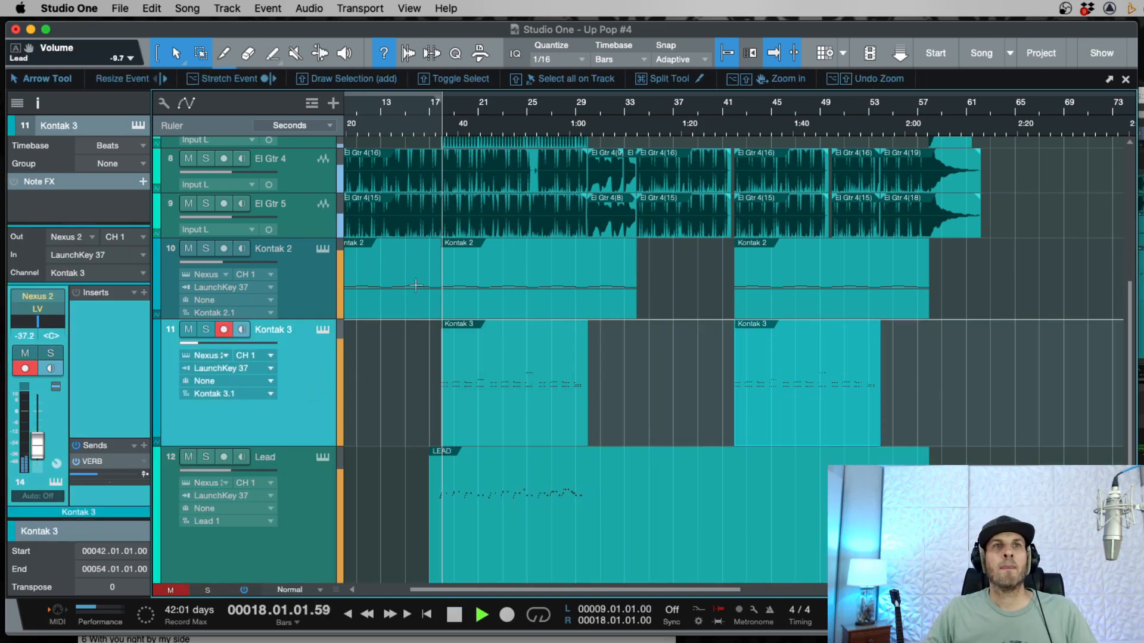
{"action": "left_click", "coordinate": [202, 332]}
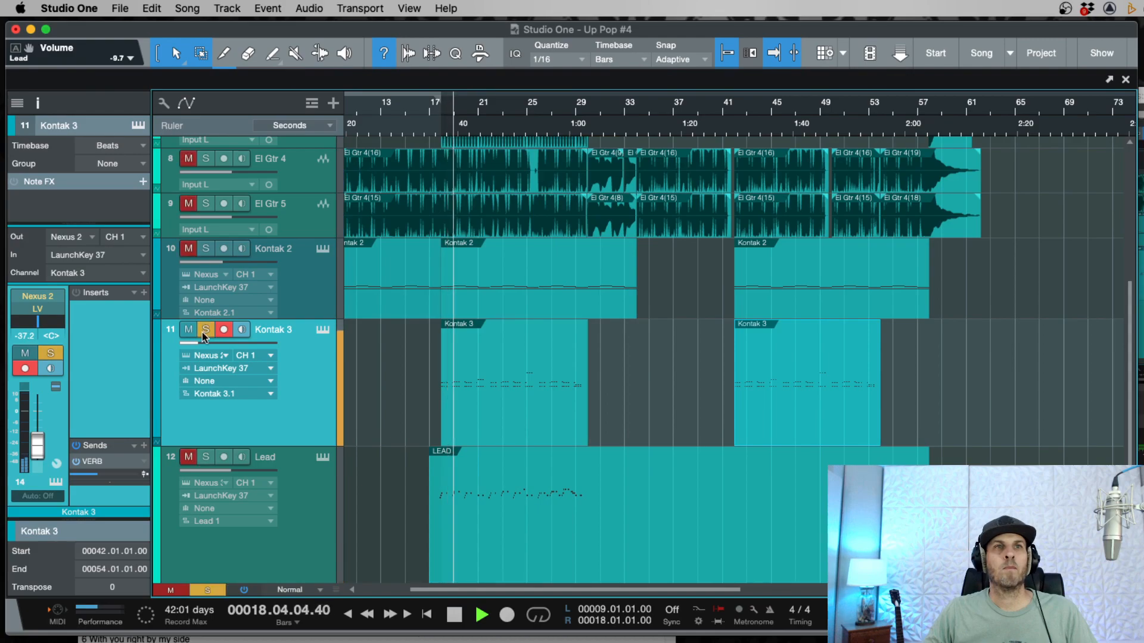
{"action": "key", "text": "e"}
{"action": "key", "text": "e"}
{"action": "key", "text": "e"}
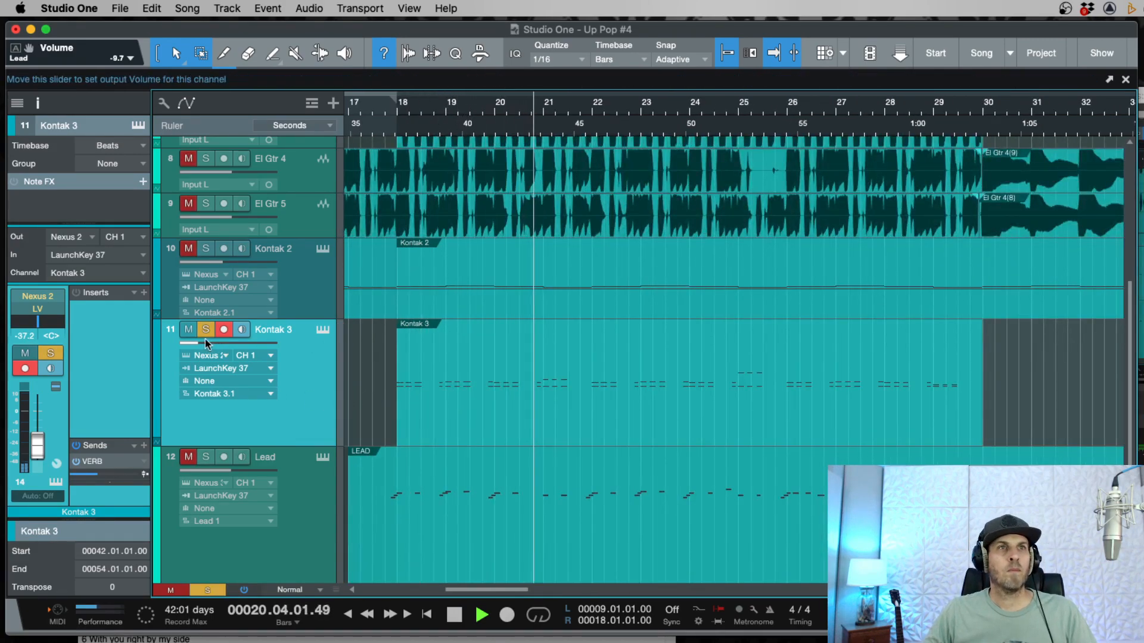
{"action": "left_click_drag", "start_coordinate": [199, 343], "coordinate": [221, 348]}
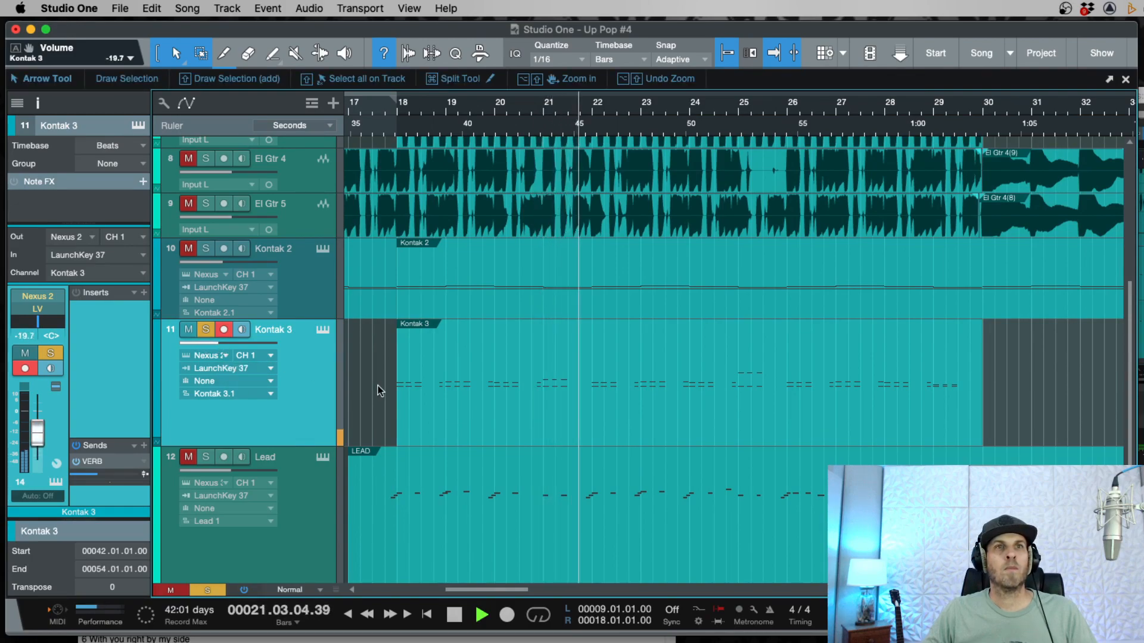
{"action": "key", "text": "space"}
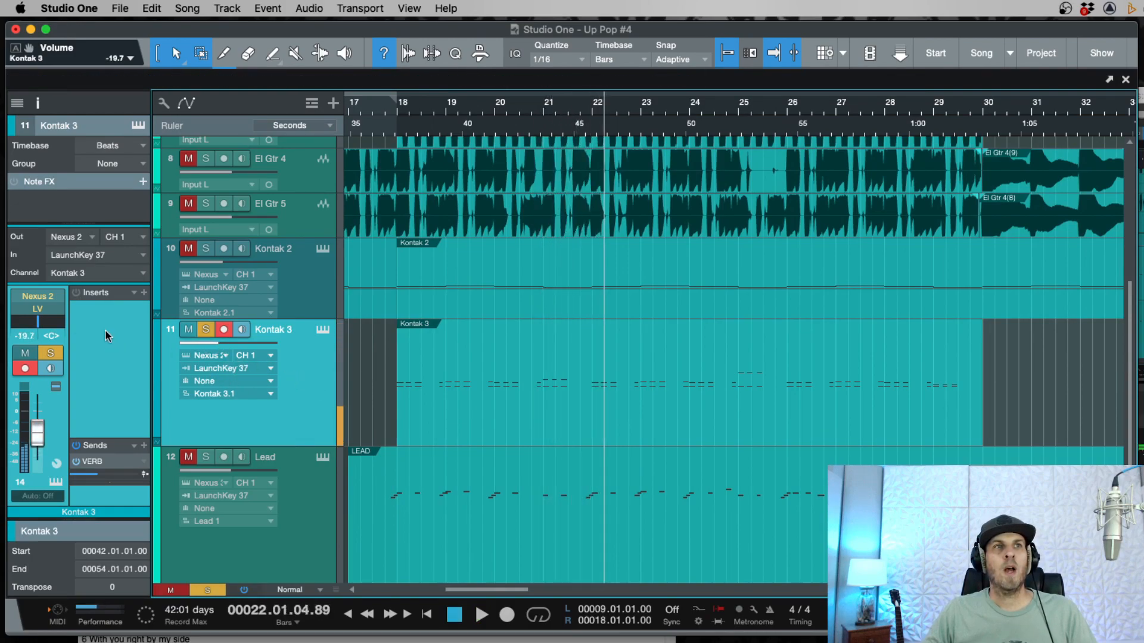
Step: Route the Kontak 3 channel's output to the STRINGS bus, resume playback and take the track out of solo
{"action": "left_click", "coordinate": [38, 311]}
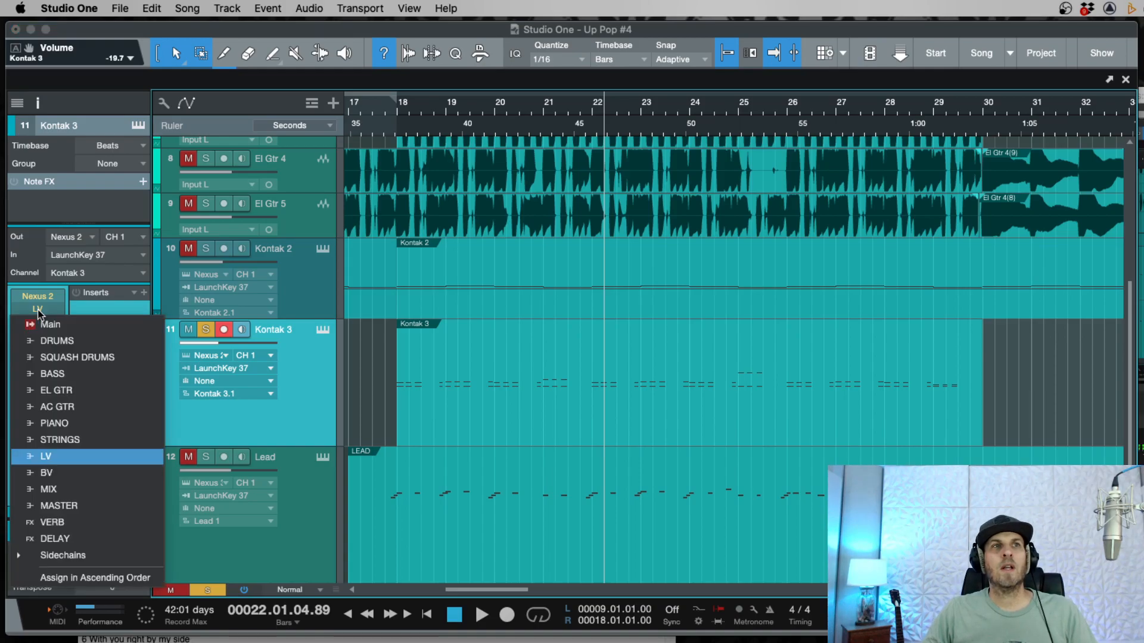
{"action": "left_click", "coordinate": [74, 441]}
{"action": "key", "text": "space"}
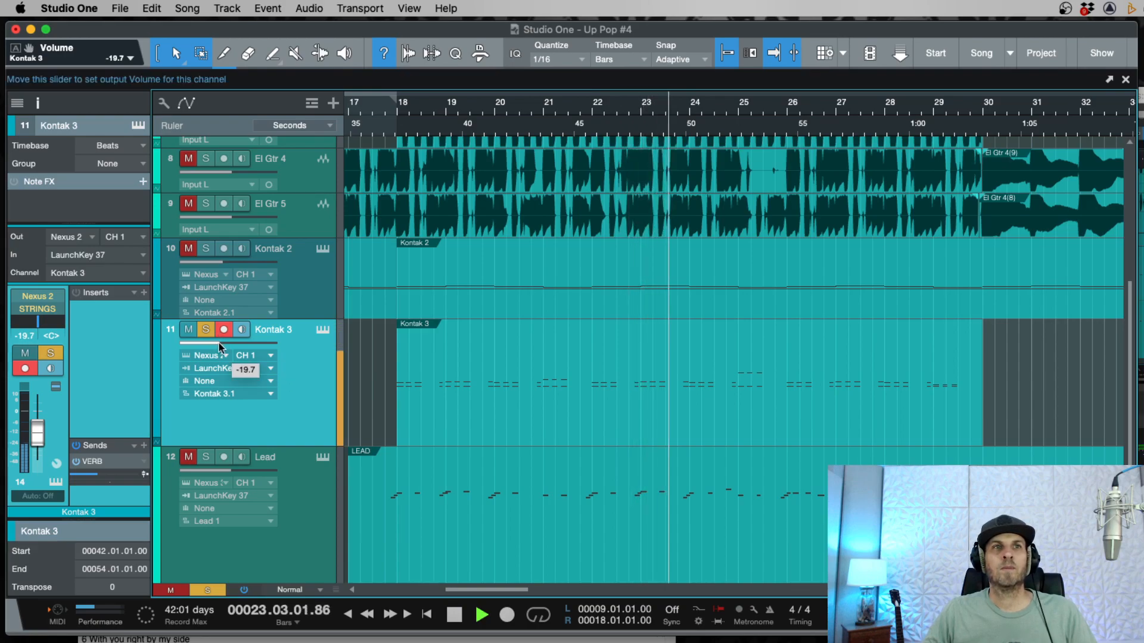
{"action": "key", "text": "e"}
{"action": "key", "text": "e"}
{"action": "key", "text": "e"}
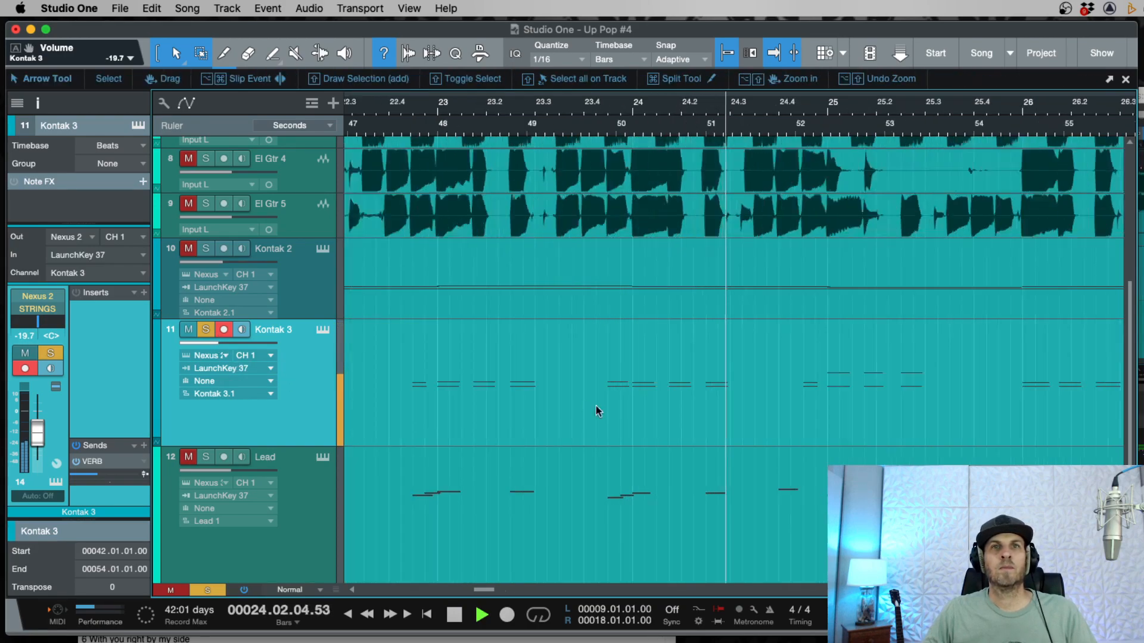
{"action": "key", "text": "w"}
{"action": "key", "text": "w"}
{"action": "key", "text": "z"}
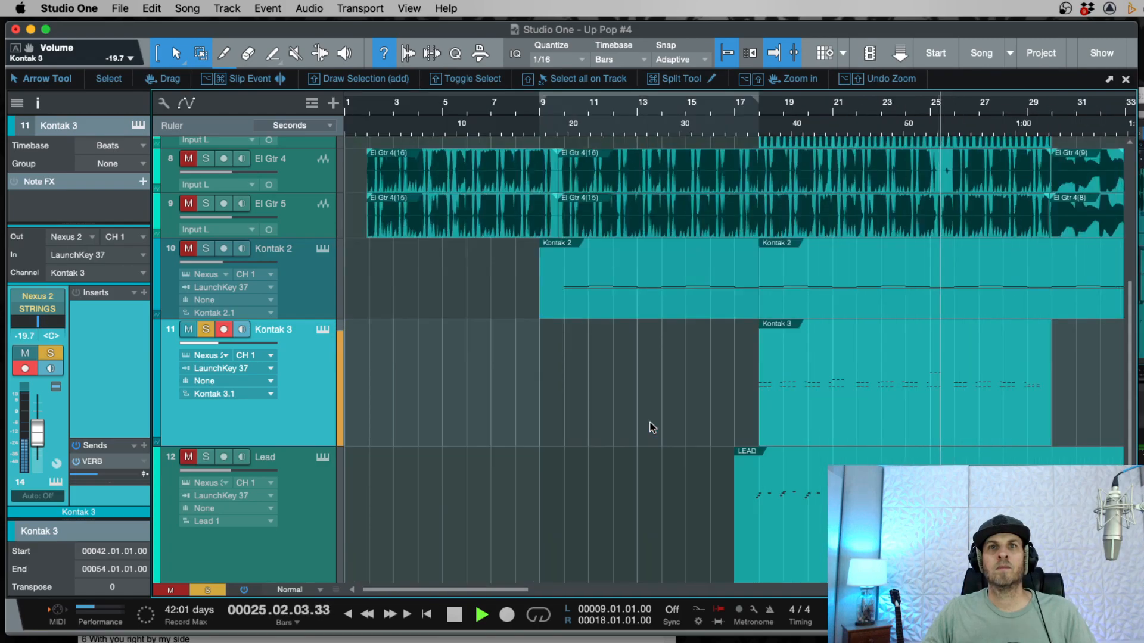
{"action": "left_click", "coordinate": [206, 331]}
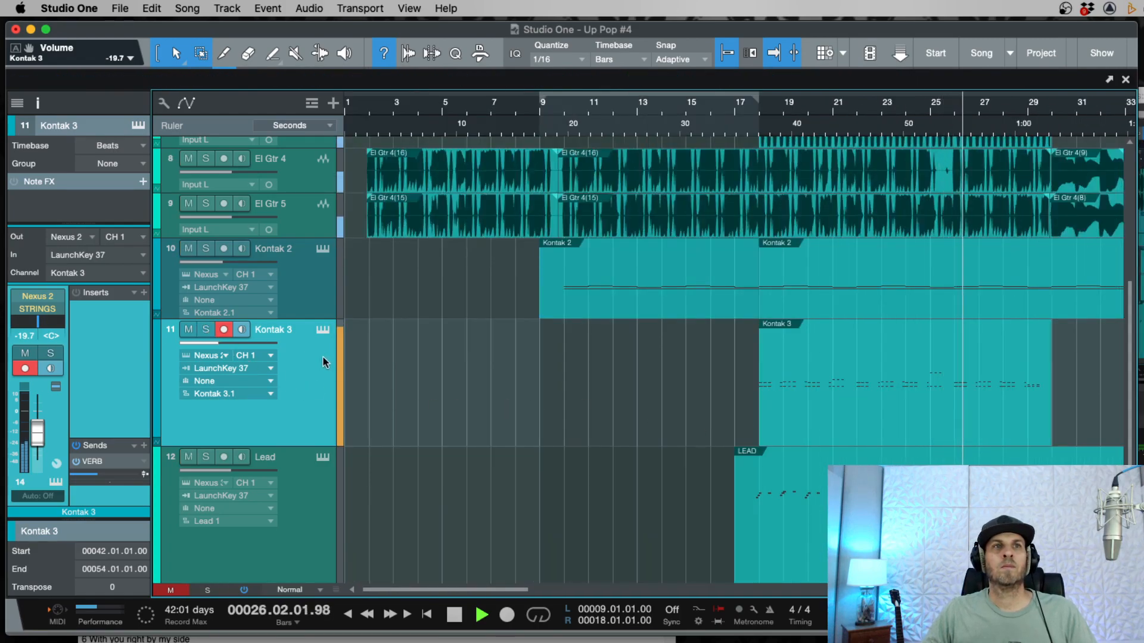
Step: Listen to Kontak 3 within the full mix, replaying the passage from 26.04.01, and stop playback
{"action": "key", "text": "w"}
{"action": "scroll", "coordinate": [678, 401], "scroll_direction": "right", "scroll_amount": 3}
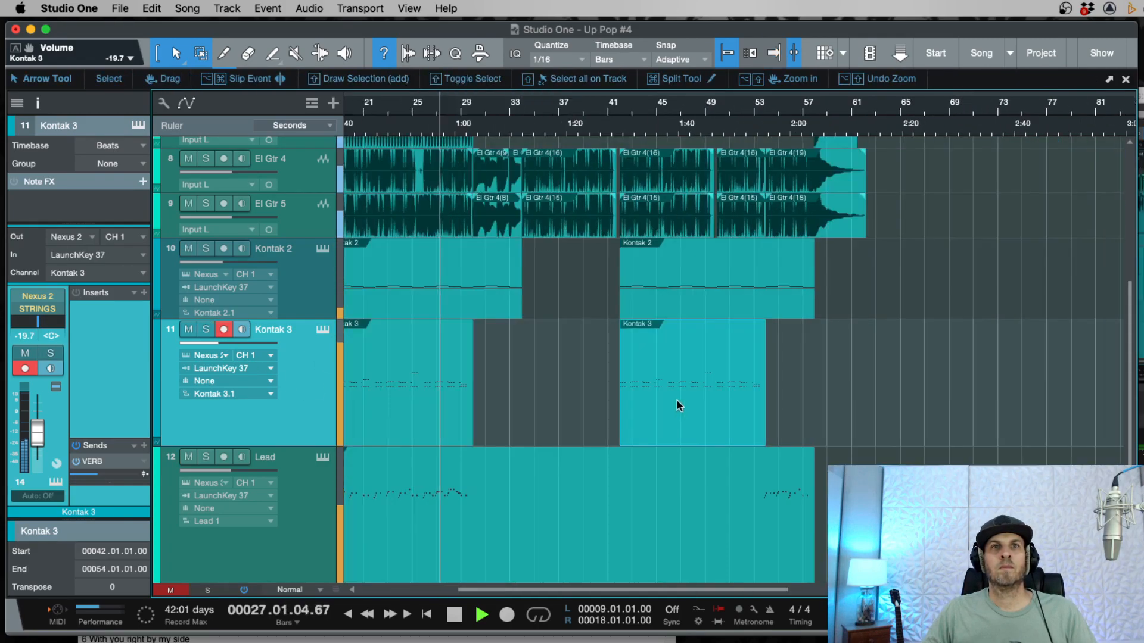
{"action": "scroll", "coordinate": [658, 397], "scroll_direction": "left", "scroll_amount": 3}
{"action": "key", "text": "e"}
{"action": "key", "text": "e"}
{"action": "key", "text": "e"}
{"action": "key", "text": "e"}
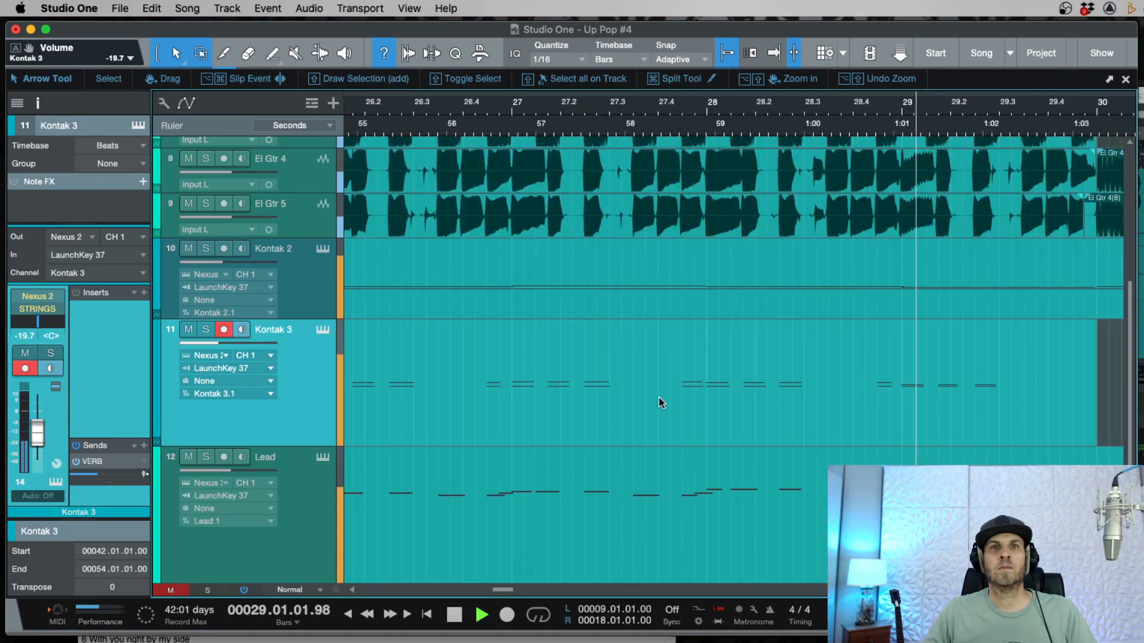
{"action": "key", "text": "space"}
{"action": "left_click", "coordinate": [463, 132]}
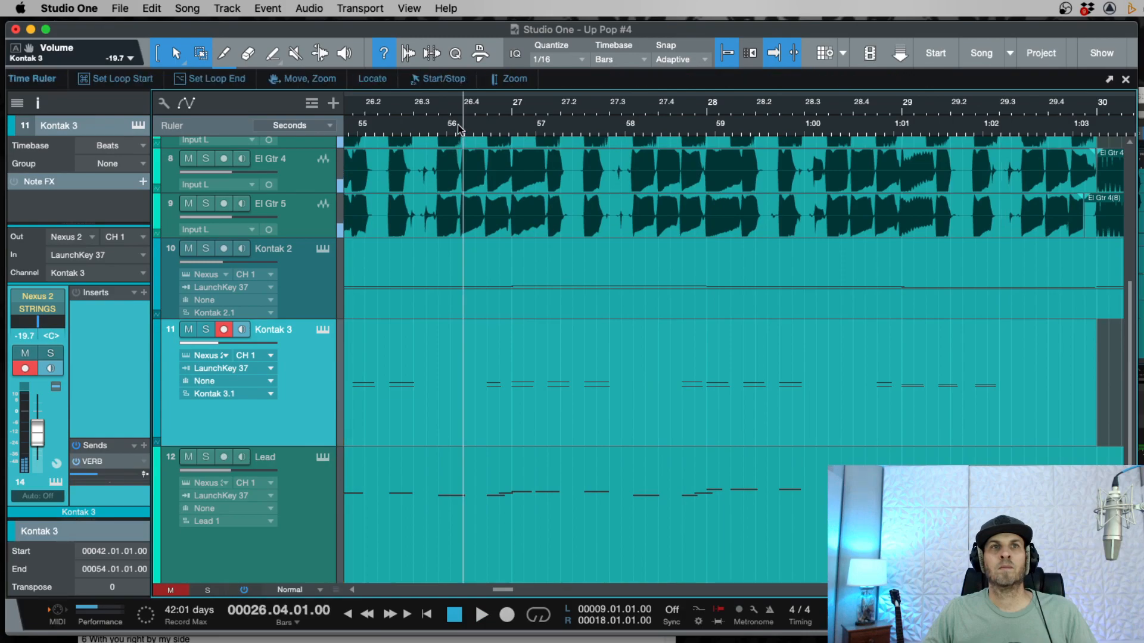
{"action": "key", "text": "space"}
{"action": "key", "text": "e"}
{"action": "key", "text": "w"}
{"action": "key", "text": "w"}
{"action": "key", "text": "w"}
{"action": "key", "text": "w"}
{"action": "key", "text": "w"}
{"action": "key", "text": "w"}
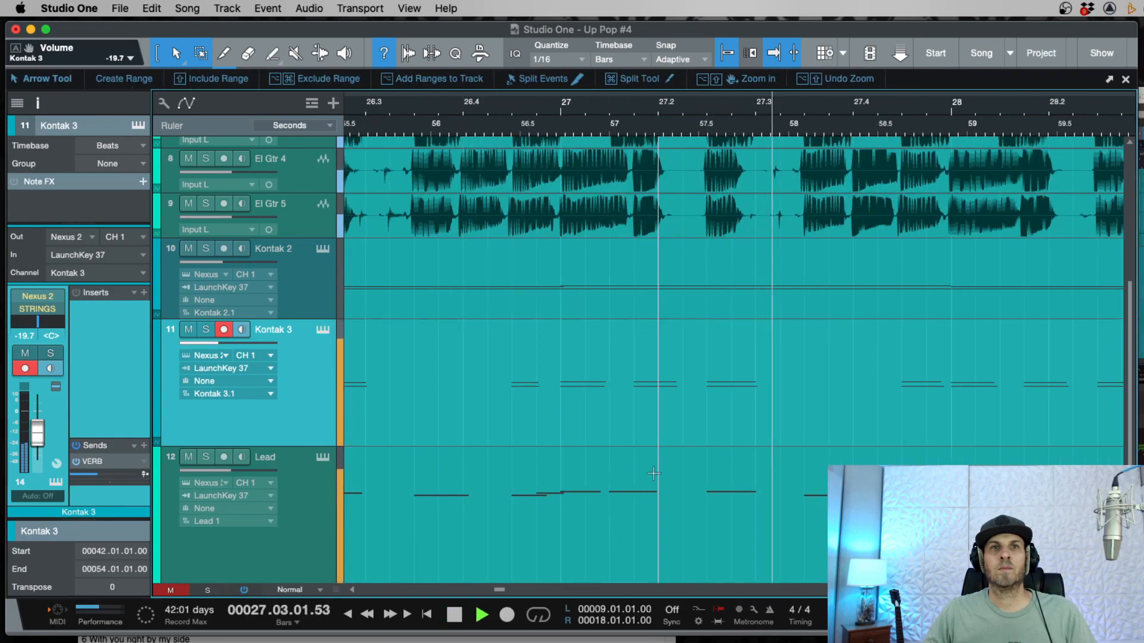
{"action": "key", "text": "w"}
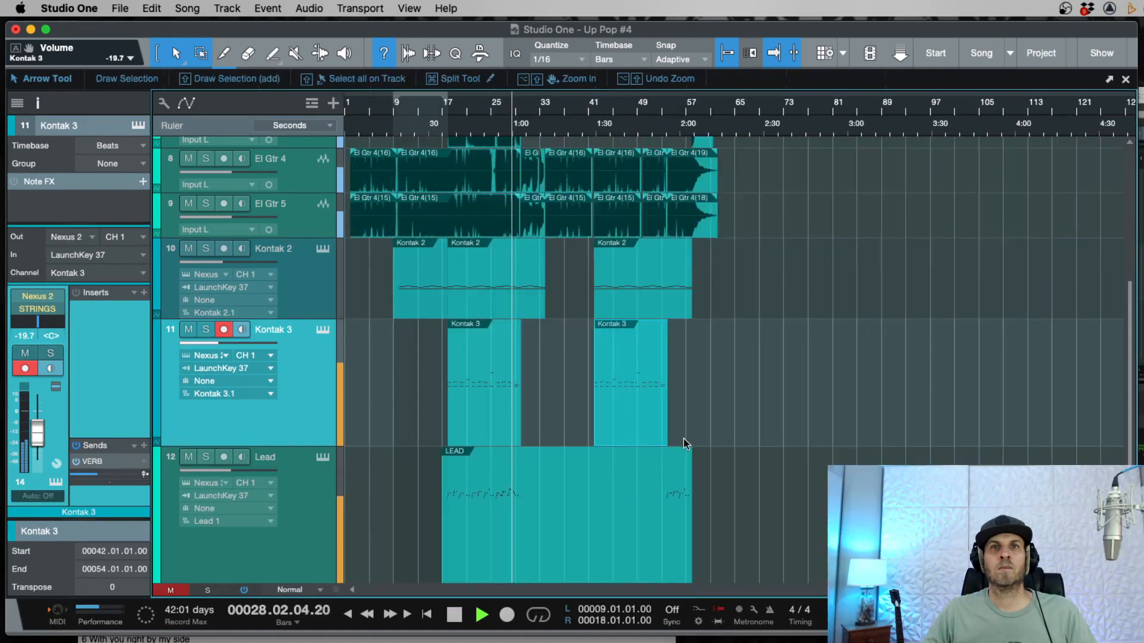
{"action": "key", "text": "space"}
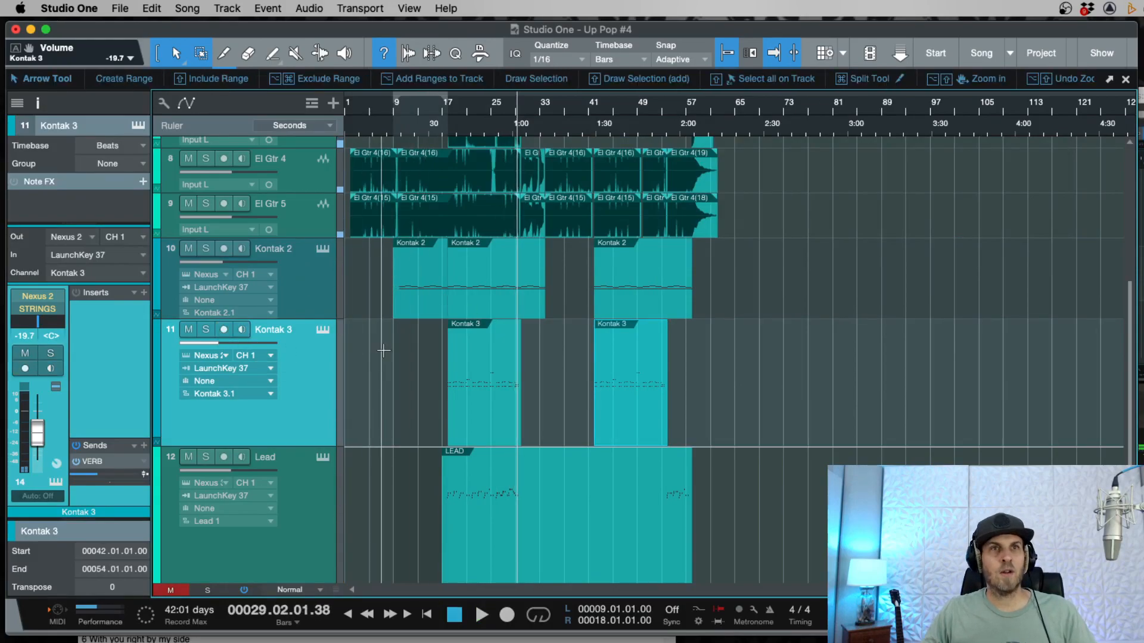
Step: In the mixer, lower the STRINGS bus to -5.9 dB and the LV bus to -15.3 dB
{"action": "key", "text": "F3"}
{"action": "scroll", "coordinate": [864, 336], "scroll_direction": "right", "scroll_amount": 4}
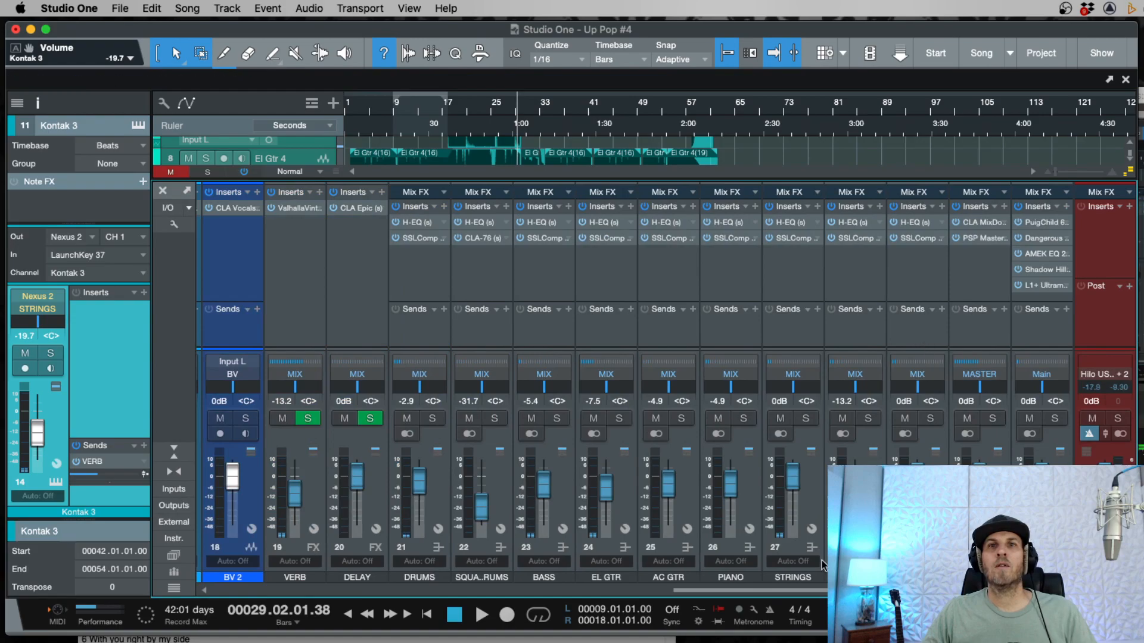
{"action": "left_click", "coordinate": [794, 277]}
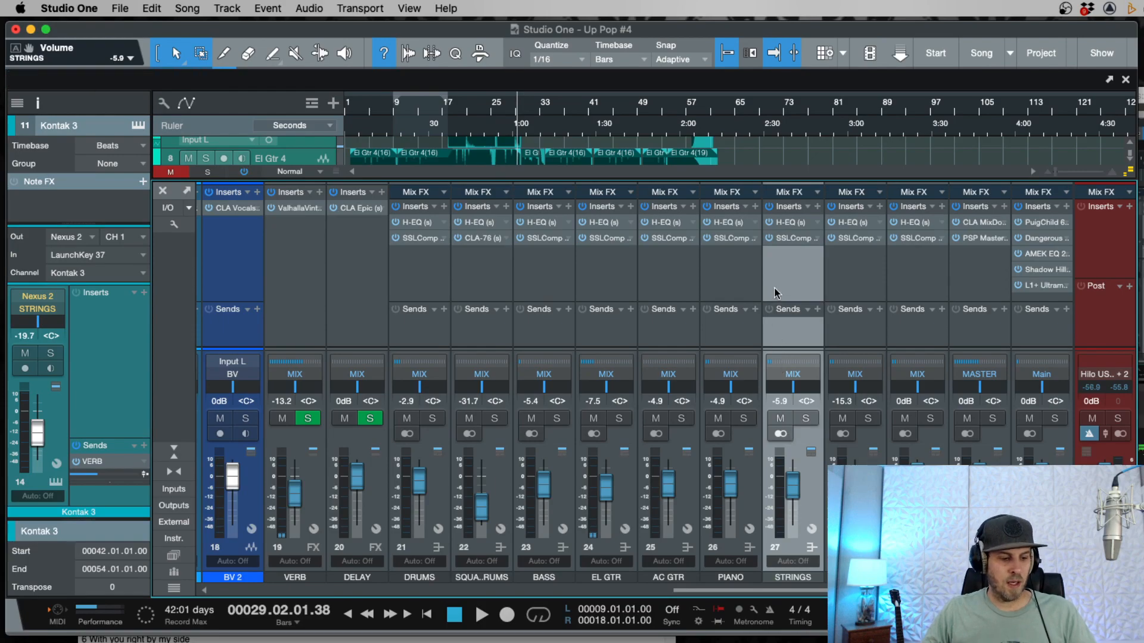
{"action": "key", "text": "F3"}
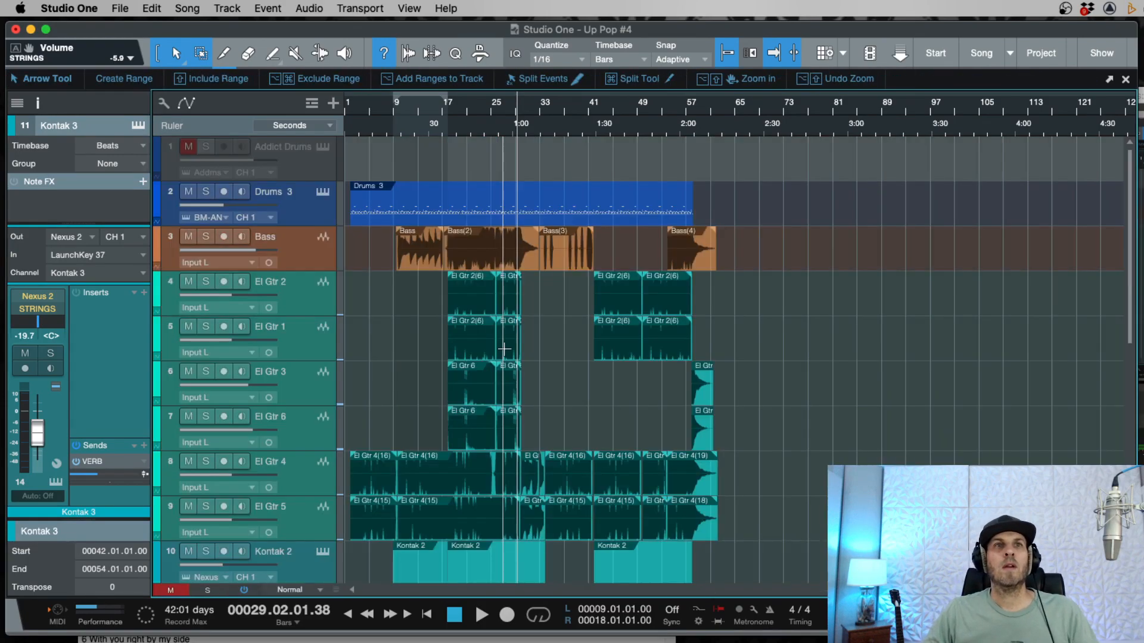
Step: Place the playhead at bar 7 and make the Bass track taller
{"action": "left_click", "coordinate": [381, 236]}
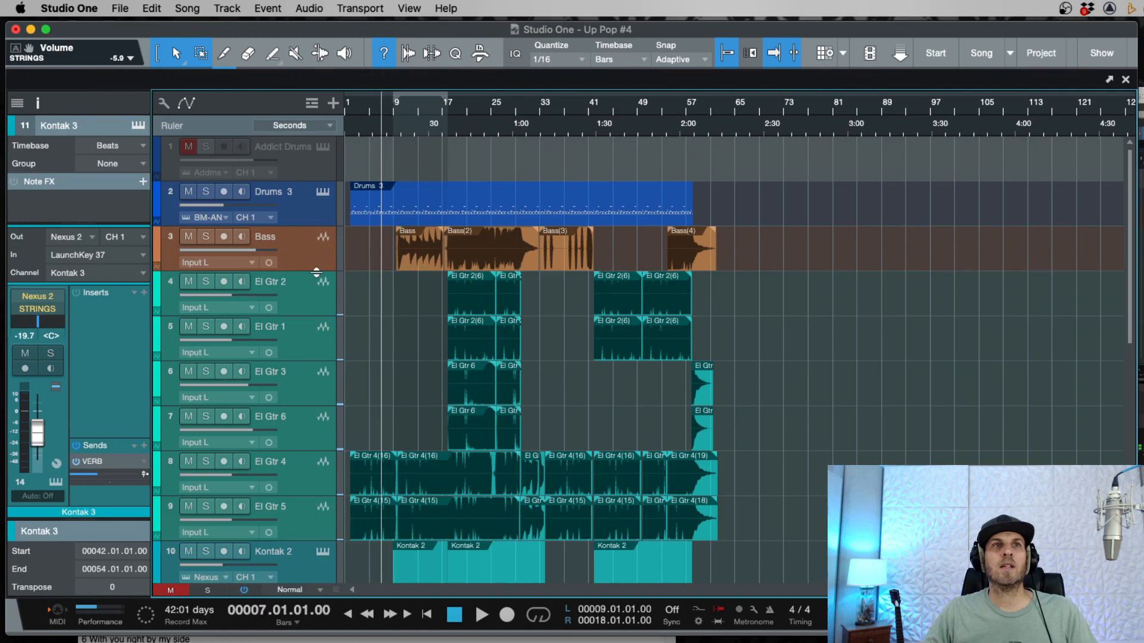
{"action": "left_click_drag", "start_coordinate": [314, 272], "coordinate": [319, 340]}
{"action": "key", "text": "e"}
{"action": "key", "text": "e"}
{"action": "key", "text": "e"}
{"action": "key", "text": "e"}
{"action": "key", "text": "e"}
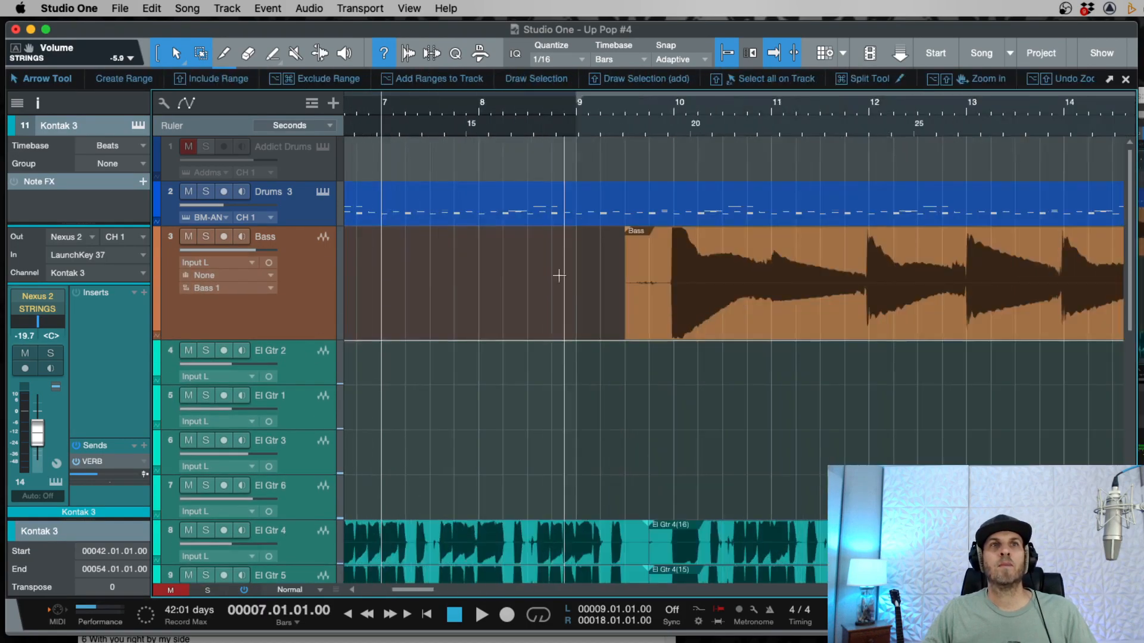
Step: Split the first Bass clip at 9.04.04, delete the lead-in before the first note and add a short fade-in
{"action": "key", "text": "3"}
{"action": "left_click", "coordinate": [955, 268], "text": "super"}
{"action": "left_click", "coordinate": [924, 319]}
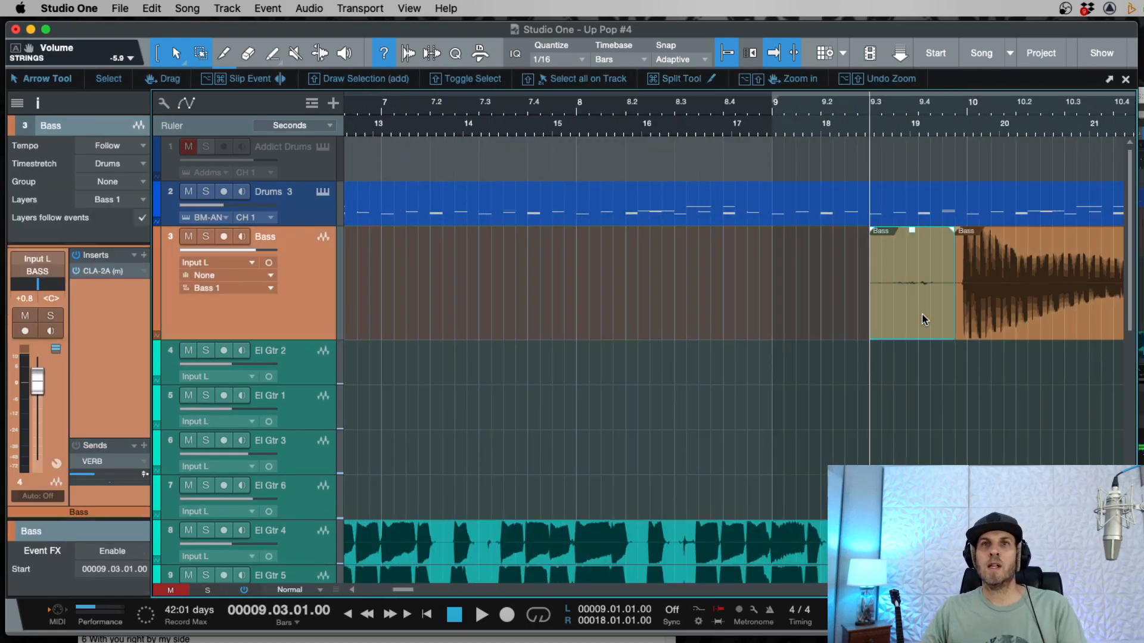
{"action": "key", "text": "Delete"}
{"action": "scroll", "coordinate": [828, 309], "scroll_direction": "right", "scroll_amount": 5}
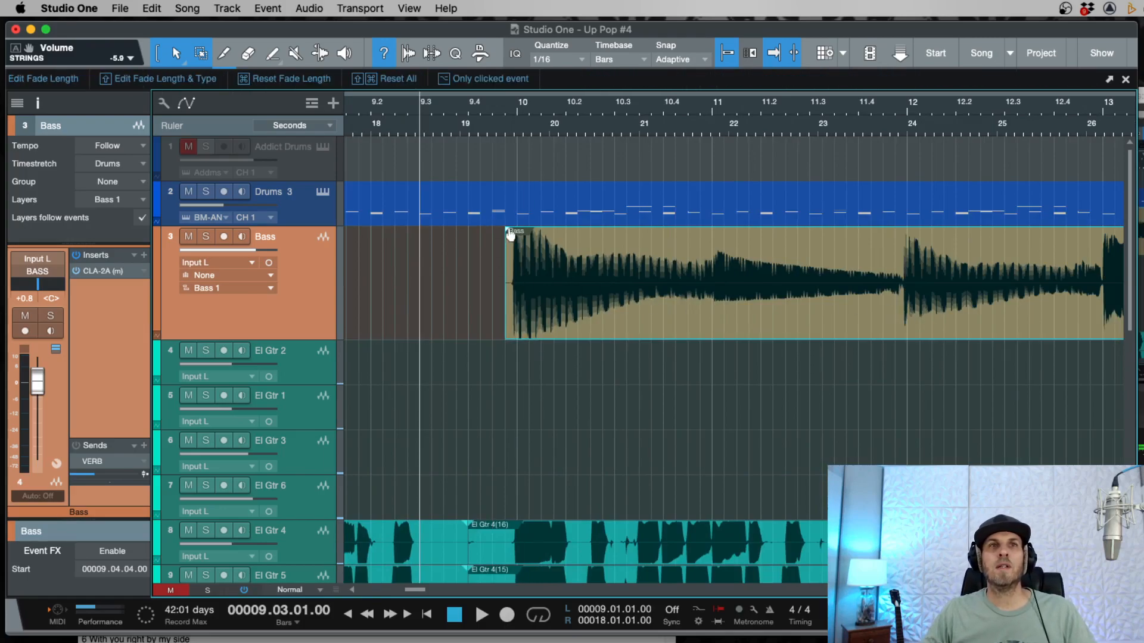
{"action": "left_click_drag", "start_coordinate": [515, 236], "coordinate": [515, 235]}
{"action": "key", "text": "e"}
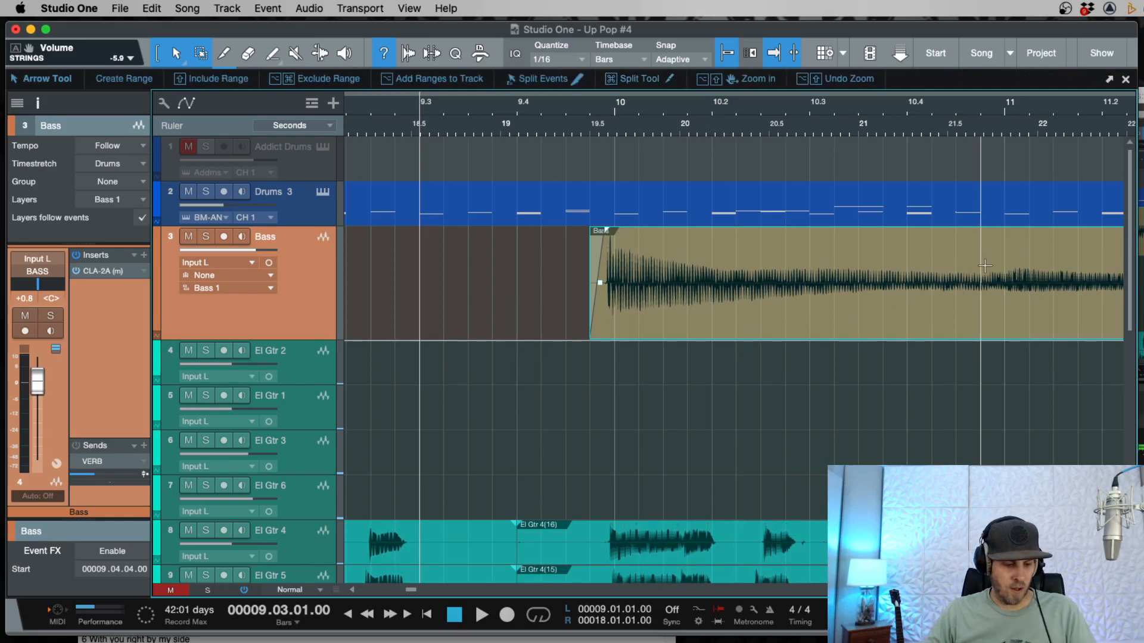
Step: Split the Bass clip at 10.04.04.90, just before bar 11, and nudge its first part to start at 9.04.04.15
{"action": "key", "text": "alt"}
{"action": "left_click", "coordinate": [1000, 255], "text": "alt"}
{"action": "left_click_drag", "start_coordinate": [891, 315], "coordinate": [895, 320]}
{"action": "left_click", "coordinate": [1026, 318]}
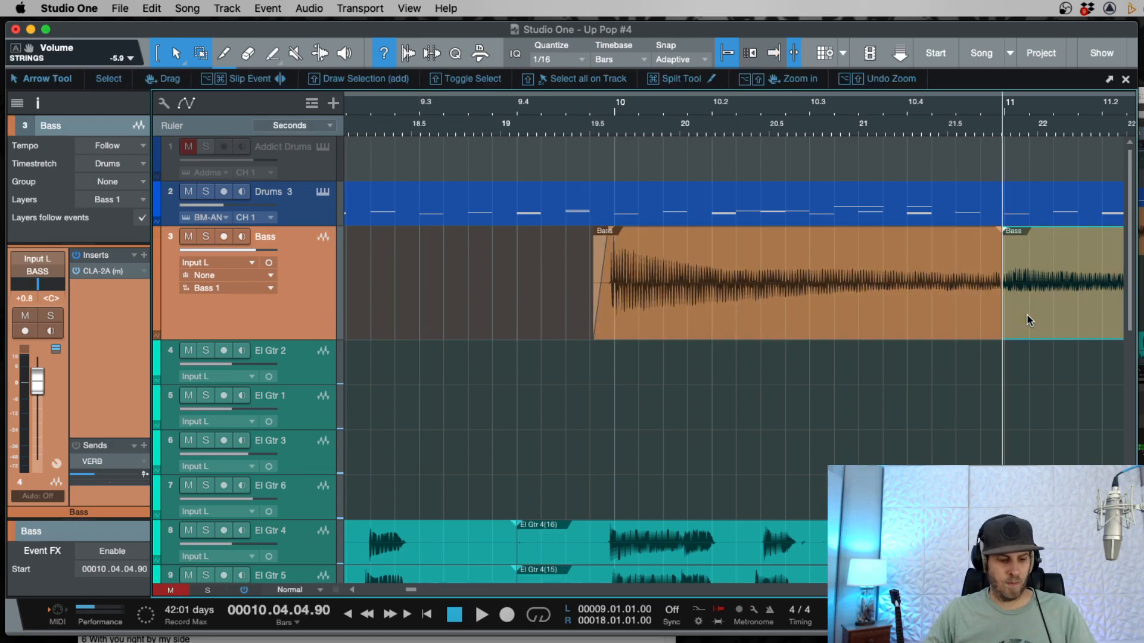
Step: Crossfade the two Bass clips across the split just before bar 11
{"action": "key", "text": "e"}
{"action": "key", "text": "e"}
{"action": "key", "text": "e"}
{"action": "key", "text": "e"}
{"action": "key", "text": "e"}
{"action": "key", "text": "e"}
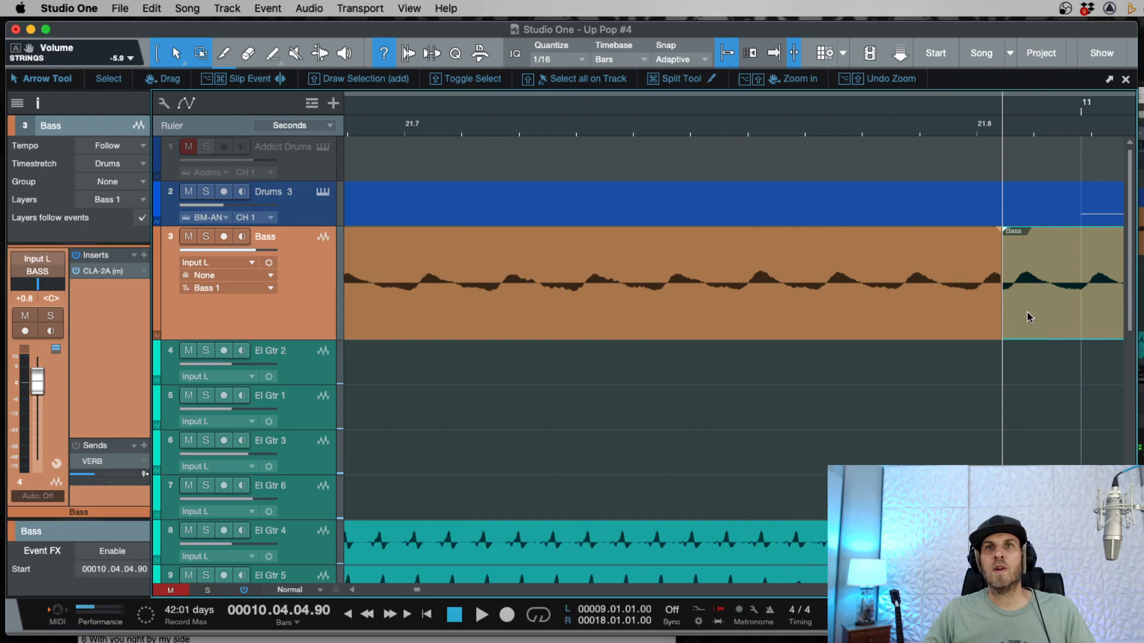
{"action": "key", "text": "w"}
{"action": "key", "text": "w"}
{"action": "key", "text": "w"}
{"action": "key", "text": "w"}
{"action": "key", "text": "w"}
{"action": "key", "text": "w"}
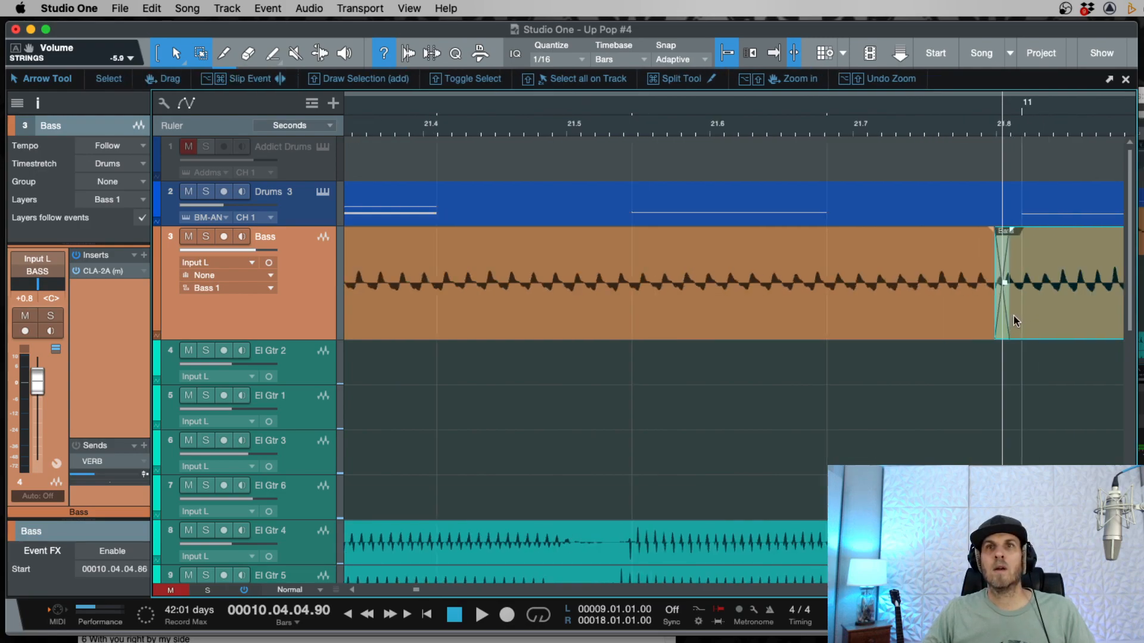
Step: Select the first Bass clip and play its opening note to check the edit
{"action": "left_click", "coordinate": [795, 245]}
{"action": "key", "text": "space"}
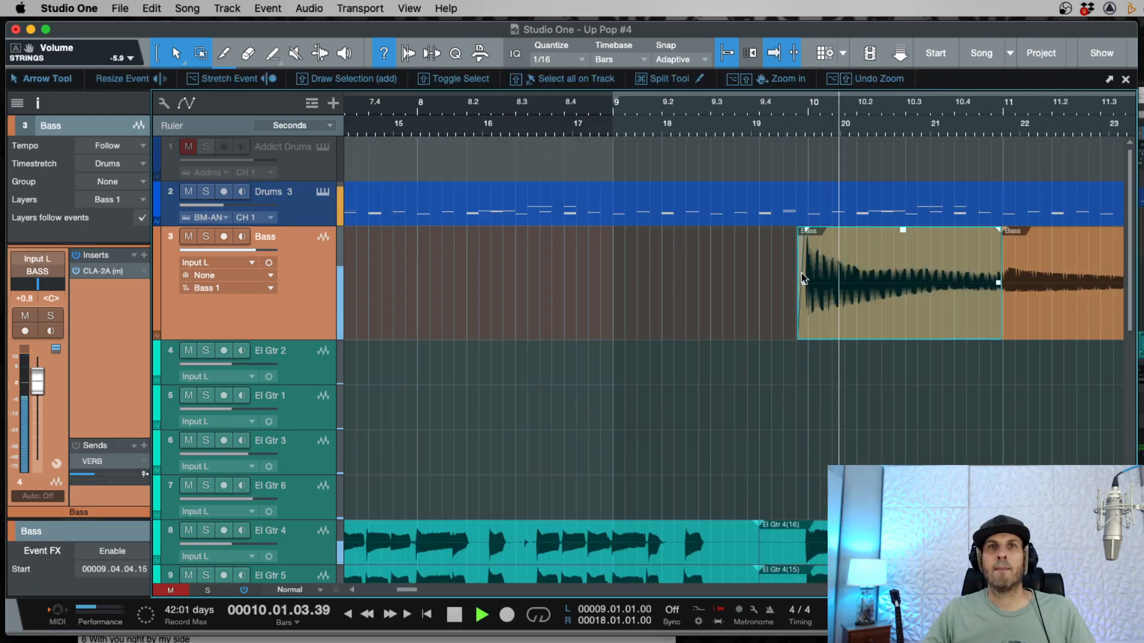
{"action": "scroll", "coordinate": [791, 250], "scroll_direction": "right", "scroll_amount": 4}
{"action": "key", "text": "space"}
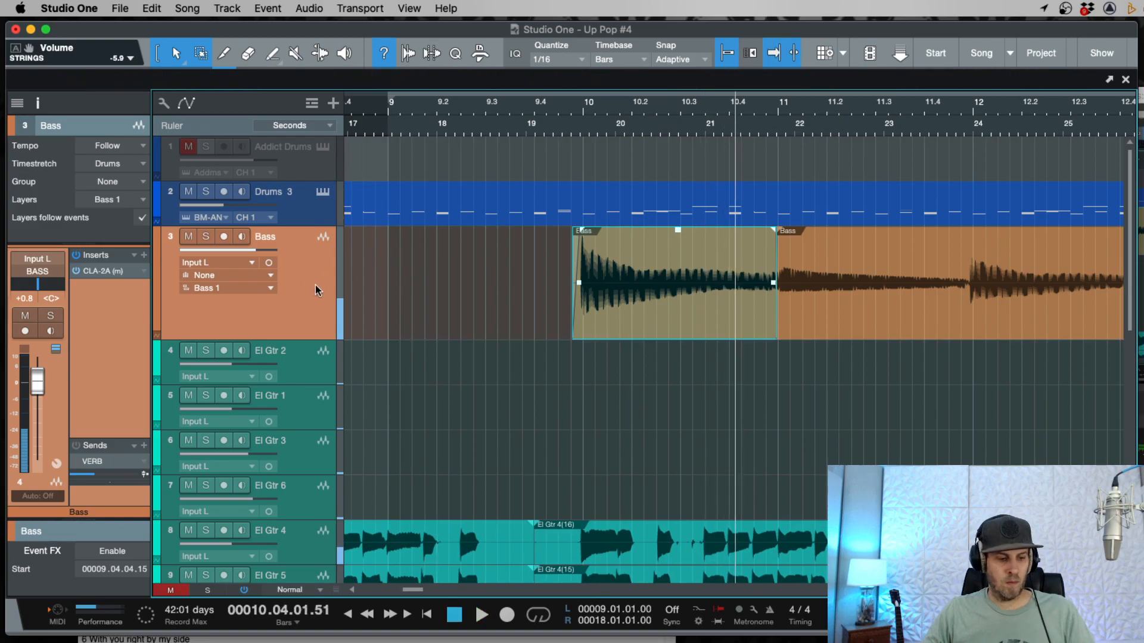
Step: Set the BASS bus volume to 0 dB in the mixer and play the song briefly to hear the new level
{"action": "key", "text": "F3"}
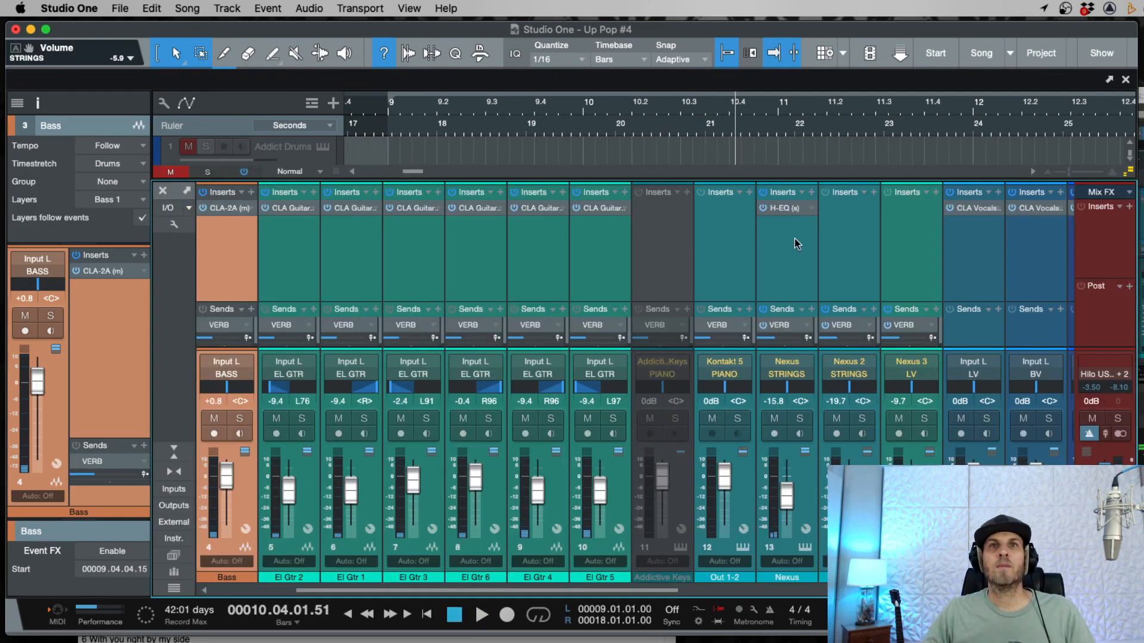
{"action": "scroll", "coordinate": [796, 244], "scroll_direction": "right", "scroll_amount": 10}
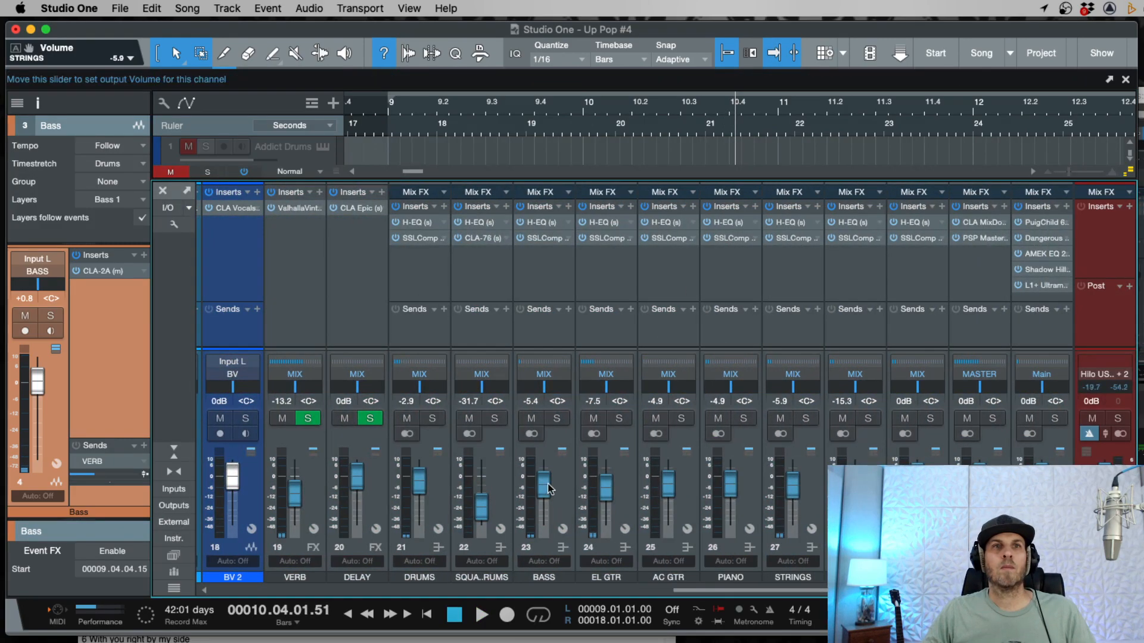
{"action": "left_click", "coordinate": [546, 490], "text": "alt"}
{"action": "key", "text": "space"}
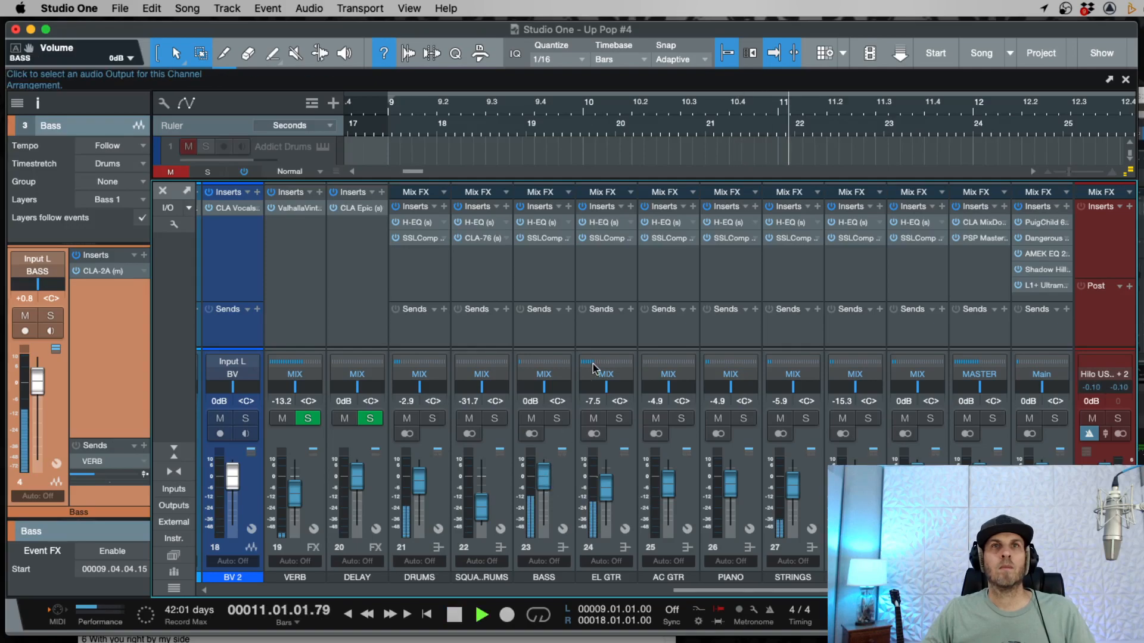
{"action": "key", "text": "space"}
Step: Hide the mixer and the track inspector, and resume playback over the Bass clips
{"action": "key", "text": "F3"}
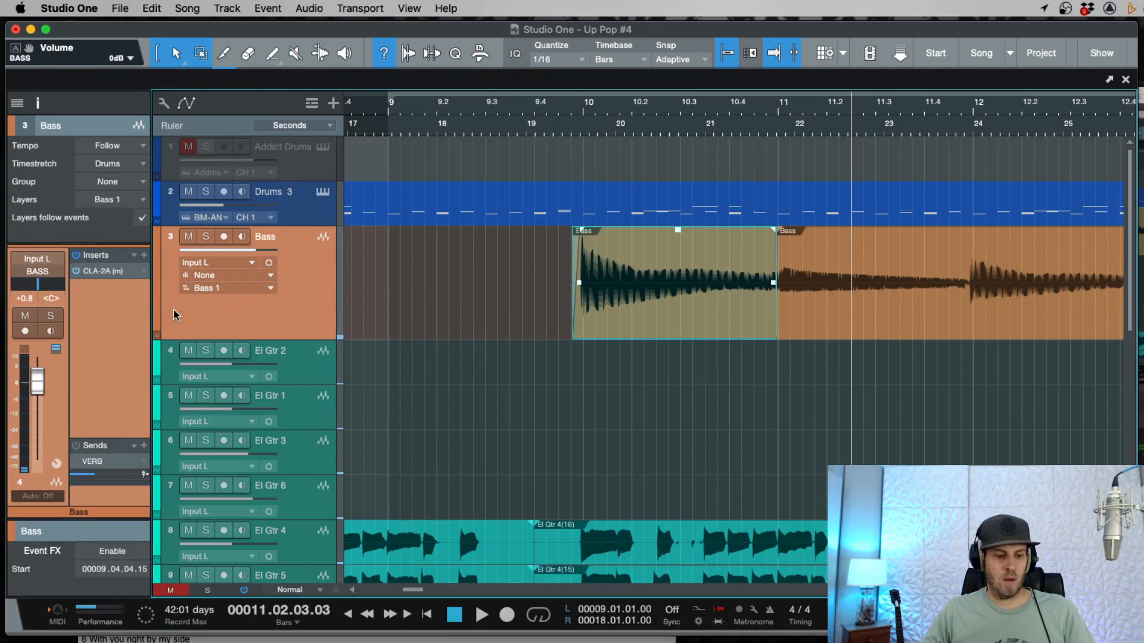
{"action": "key", "text": "F4"}
{"action": "key", "text": "space"}
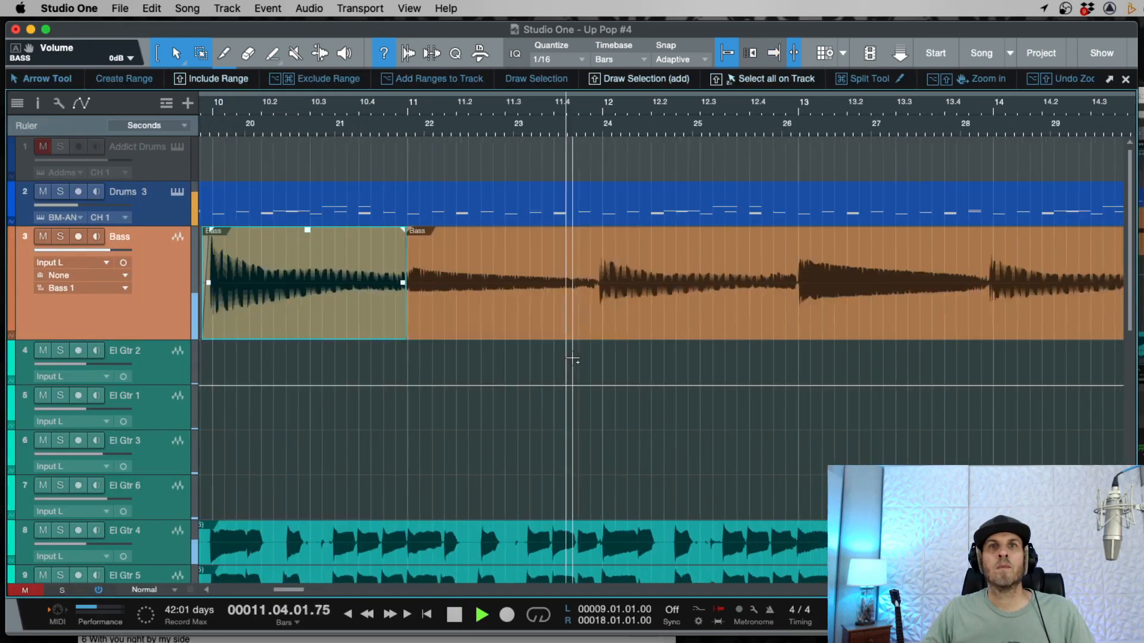
Step: Try to split the Bass clip at bar 12
{"action": "key", "text": "space"}
{"action": "left_click", "coordinate": [602, 262]}
{"action": "key", "text": "e"}
{"action": "key", "text": "e"}
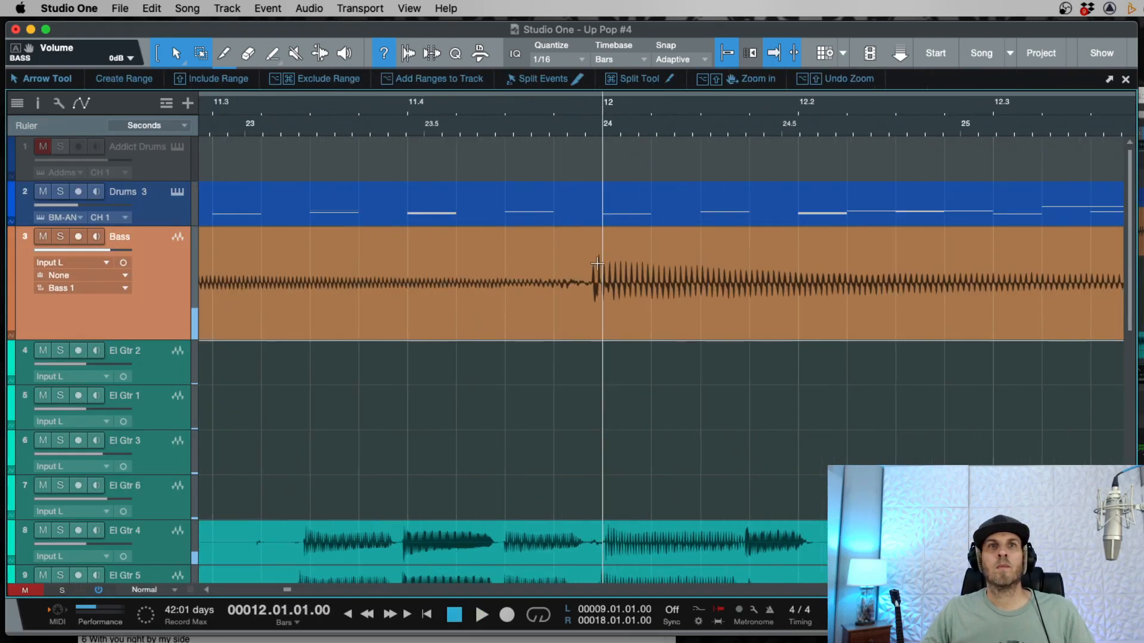
{"action": "left_click", "coordinate": [595, 257], "text": "alt"}
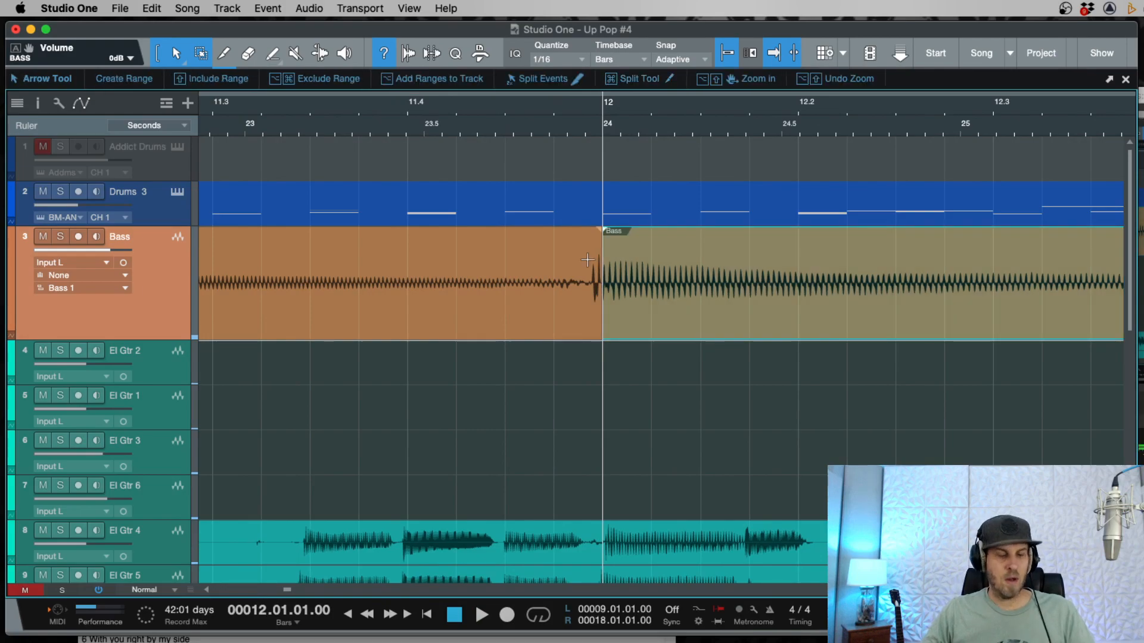
{"action": "key", "text": "super+z"}
Step: Cut out the short piece of the Bass clip just before the bar 12 note and delete it
{"action": "key", "text": "3"}
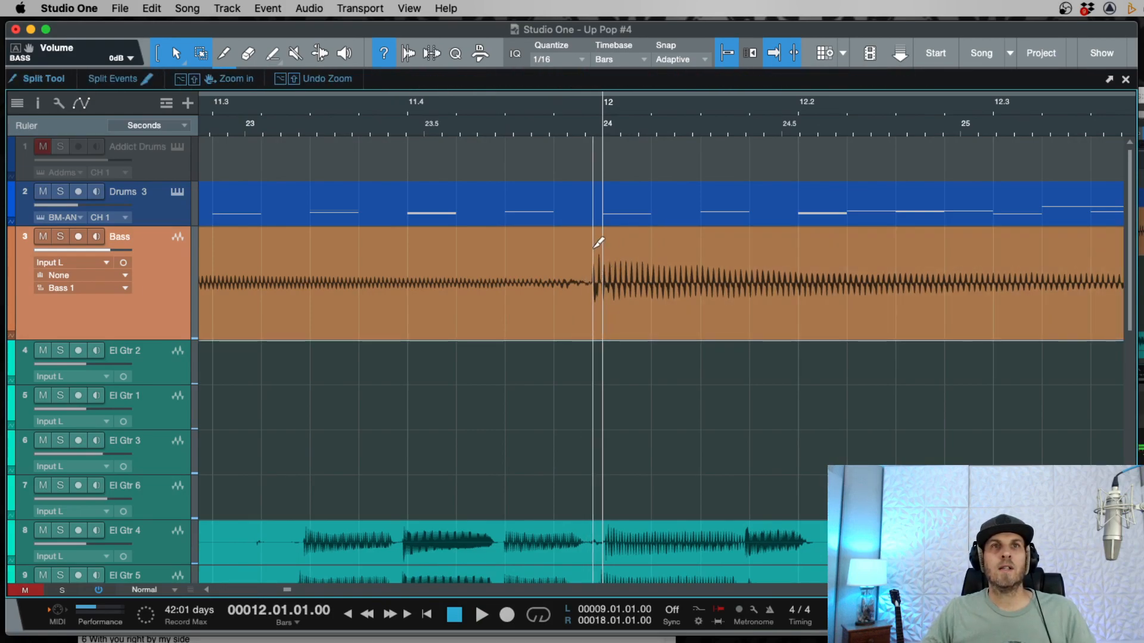
{"action": "left_click", "coordinate": [591, 248], "text": "super"}
{"action": "left_click", "coordinate": [555, 242], "text": "super"}
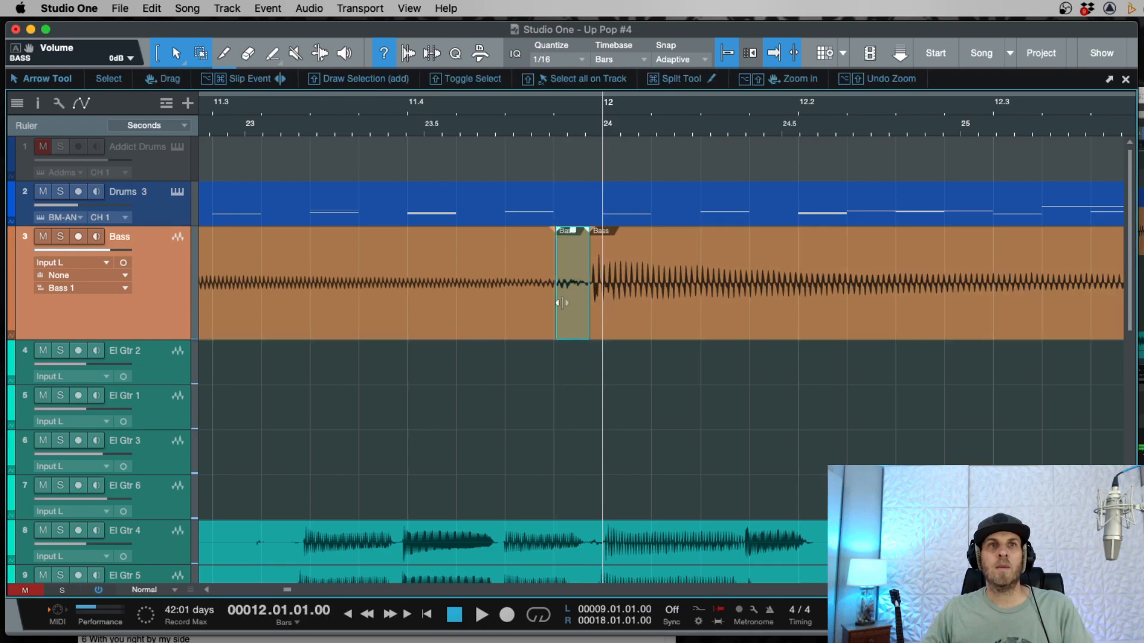
{"action": "key", "text": "Delete"}
Step: Fade out the end of the Bass clip before the bar 12 gap and play the transition
{"action": "left_click_drag", "start_coordinate": [560, 236], "coordinate": [422, 245]}
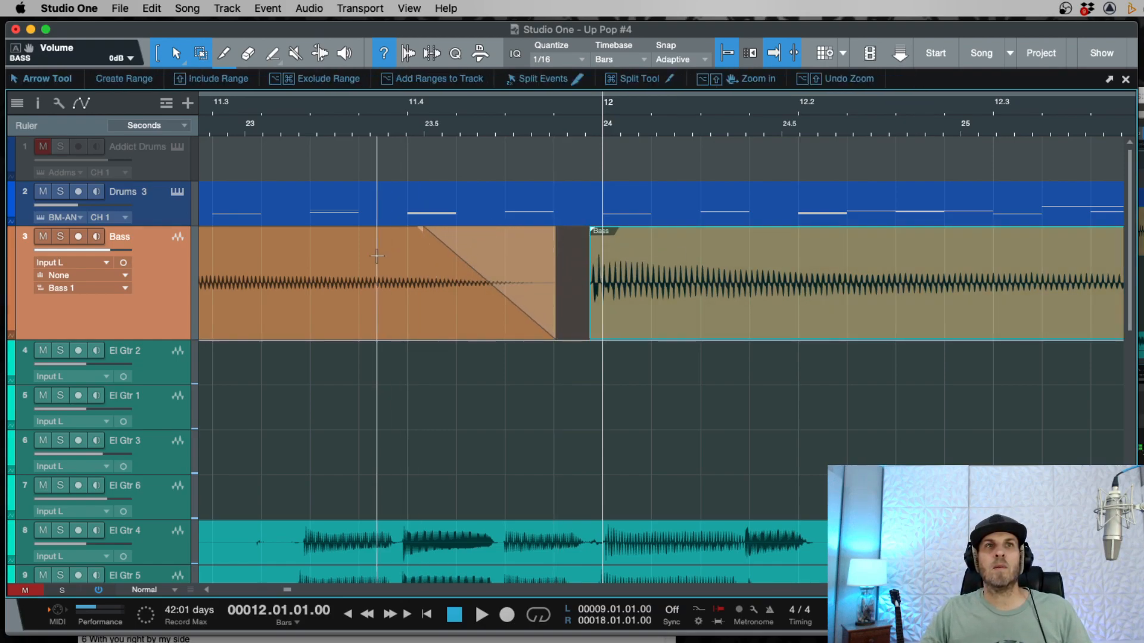
{"action": "left_click", "coordinate": [298, 129]}
{"action": "key", "text": "space"}
{"action": "key", "text": "space"}
Step: Play the passage before bar 12 without the deletion and fade-out for comparison, and restore both edits
{"action": "key", "text": "super+z"}
{"action": "key", "text": "super+z"}
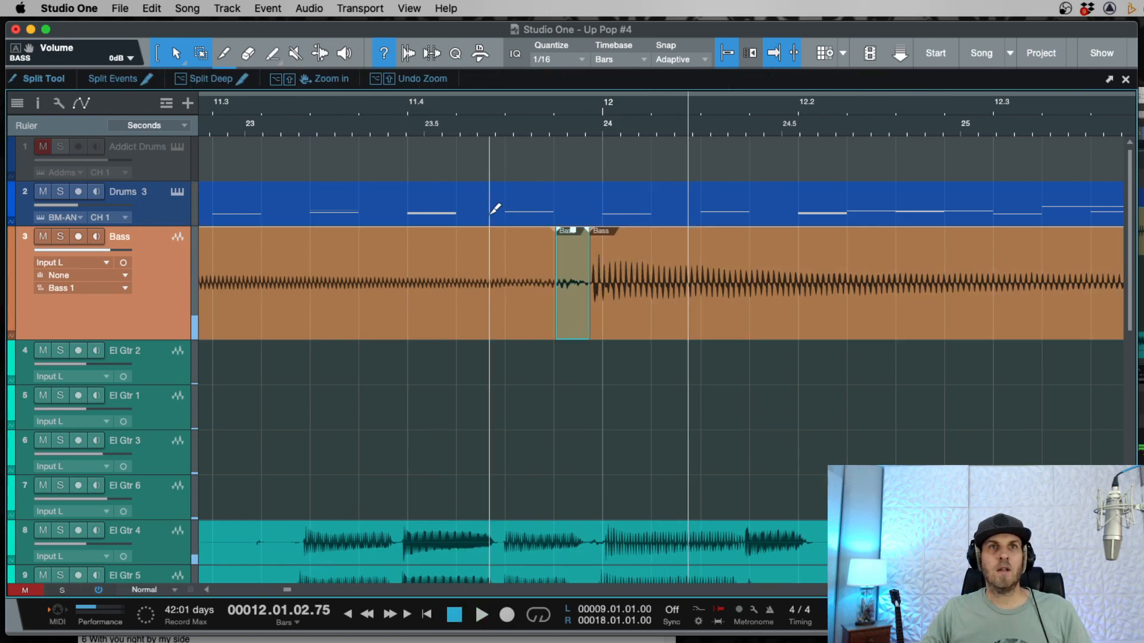
{"action": "left_click", "coordinate": [292, 128]}
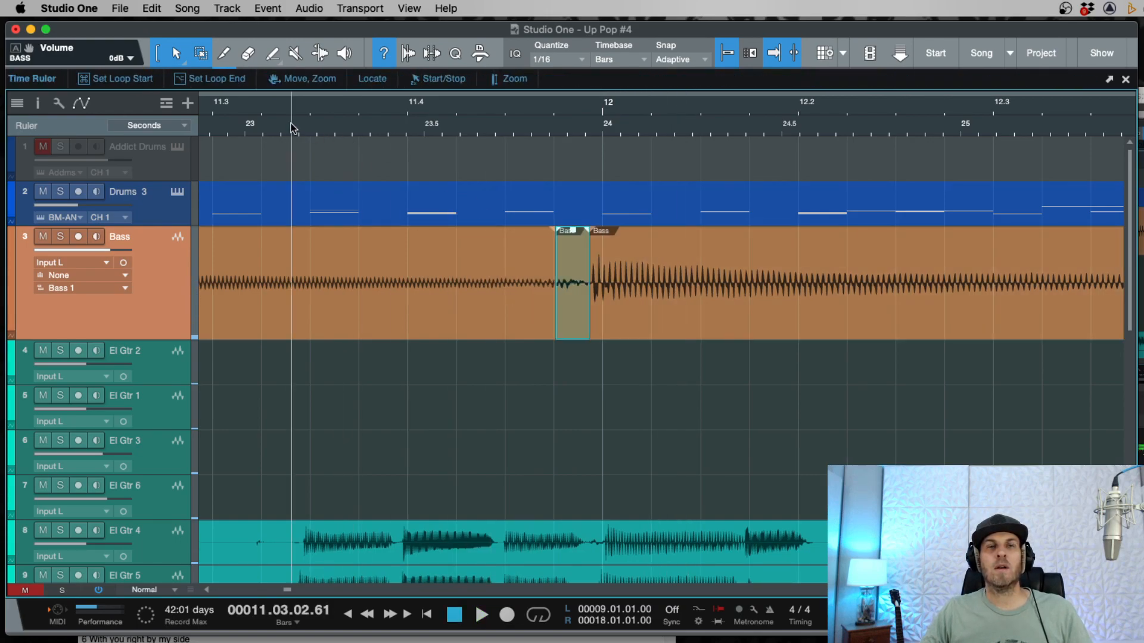
{"action": "key", "text": "space"}
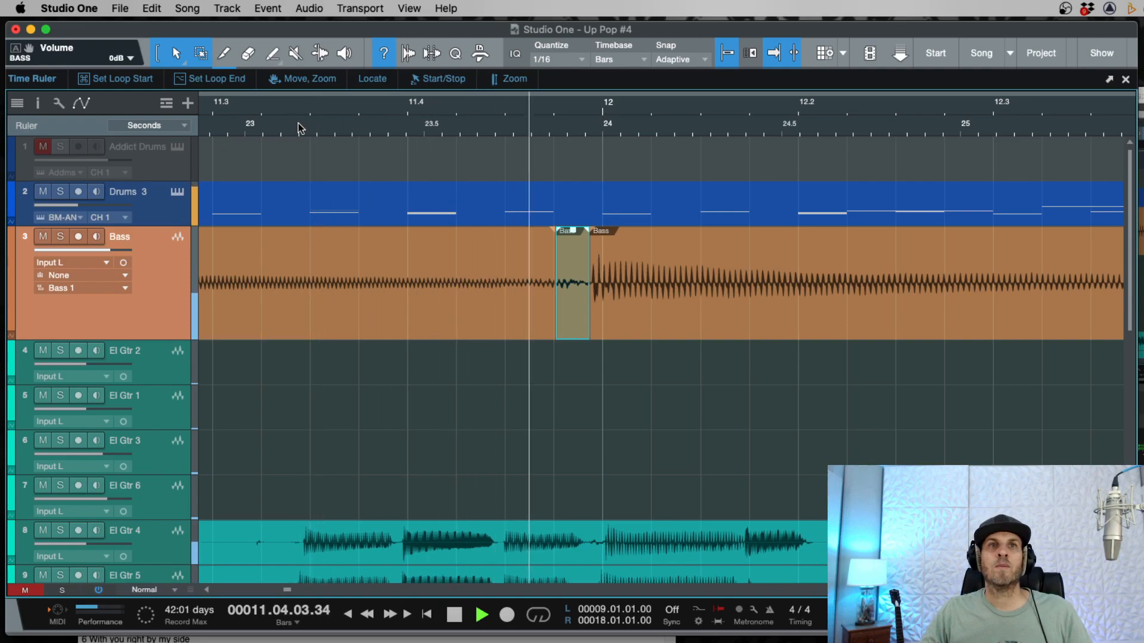
{"action": "key", "text": "space"}
{"action": "key", "text": "super+shift+z"}
{"action": "key", "text": "super+shift+z"}
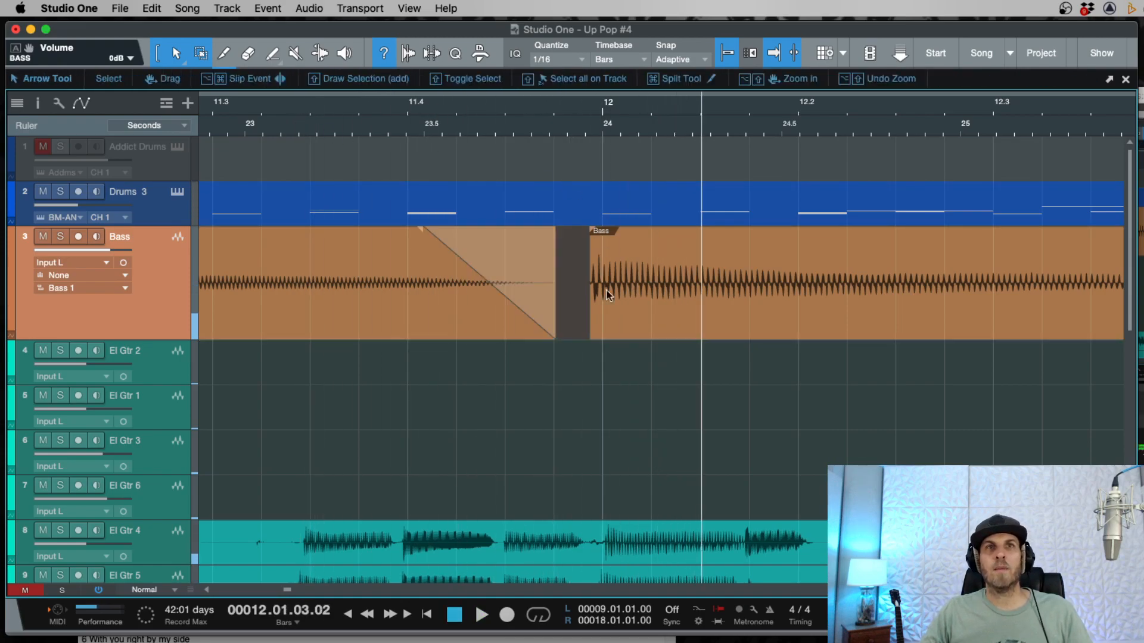
Step: Lengthen the Bass fade-out before bar 12 and bend its curve outward
{"action": "left_click_drag", "start_coordinate": [427, 228], "coordinate": [387, 236]}
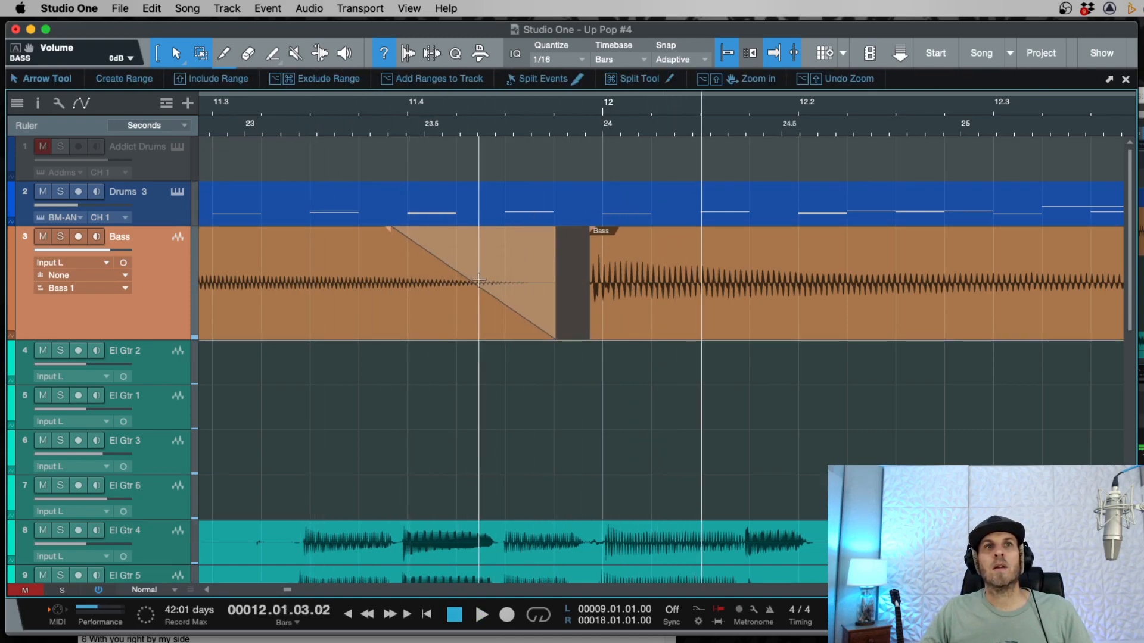
{"action": "left_click_drag", "start_coordinate": [480, 286], "coordinate": [395, 233]}
{"action": "key", "text": "w"}
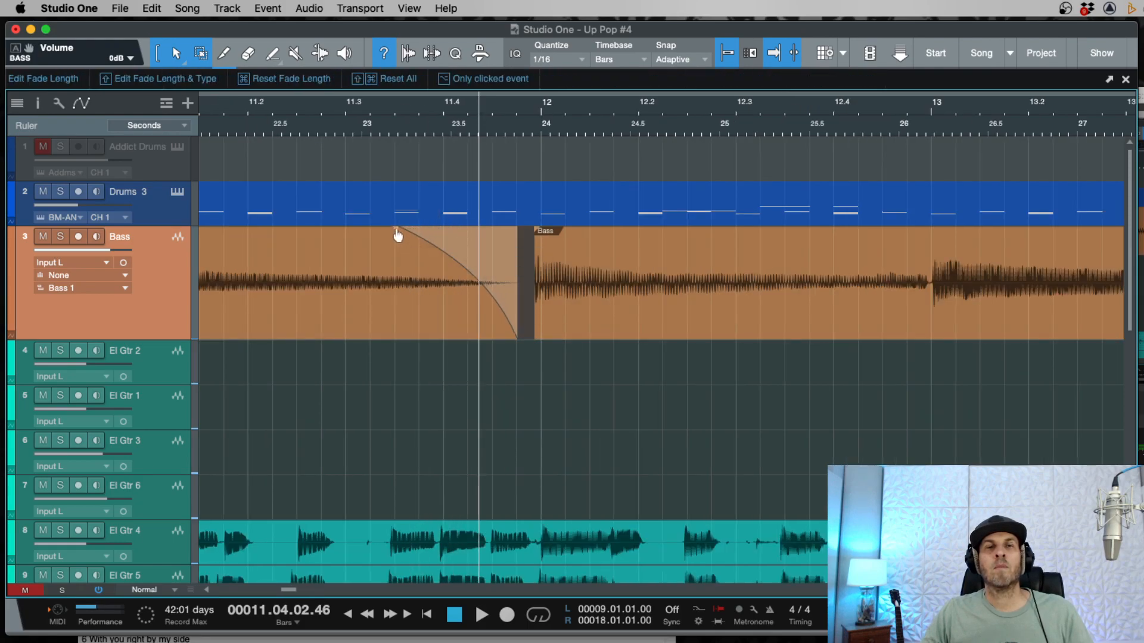
Step: Split the Bass clip just before bar 13, and slightly trim and fade in the start of the bar 12 clip
{"action": "left_click", "coordinate": [533, 289]}
{"action": "left_click", "coordinate": [927, 261], "text": "super"}
{"action": "key", "text": "e"}
{"action": "left_click_drag", "start_coordinate": [851, 320], "coordinate": [858, 321]}
{"action": "key", "text": "w"}
{"action": "key", "text": "e"}
{"action": "key", "text": "space"}
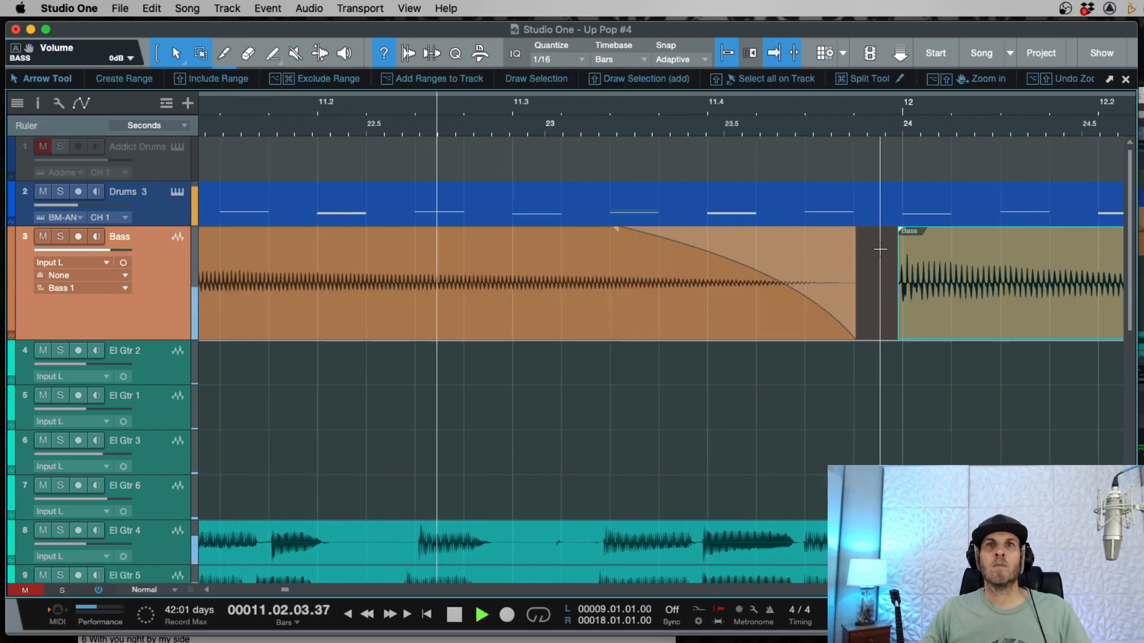
{"action": "left_click_drag", "start_coordinate": [902, 230], "coordinate": [906, 230]}
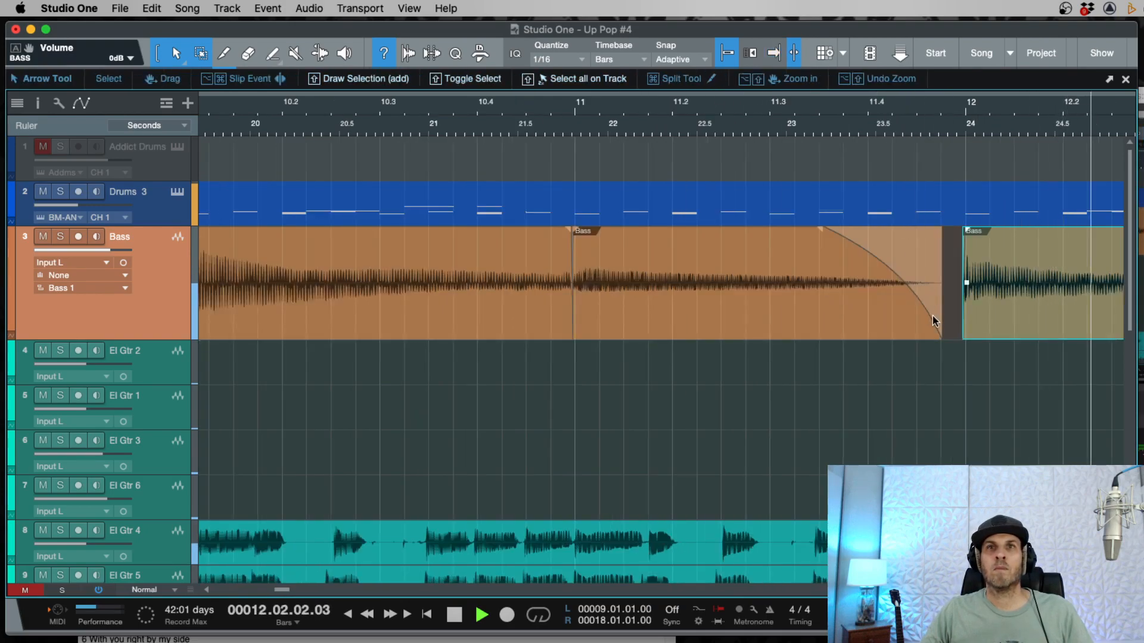
Step: Crossfade the two Bass clips across the split at bar 13
{"action": "key", "text": "w"}
{"action": "left_click", "coordinate": [709, 320]}
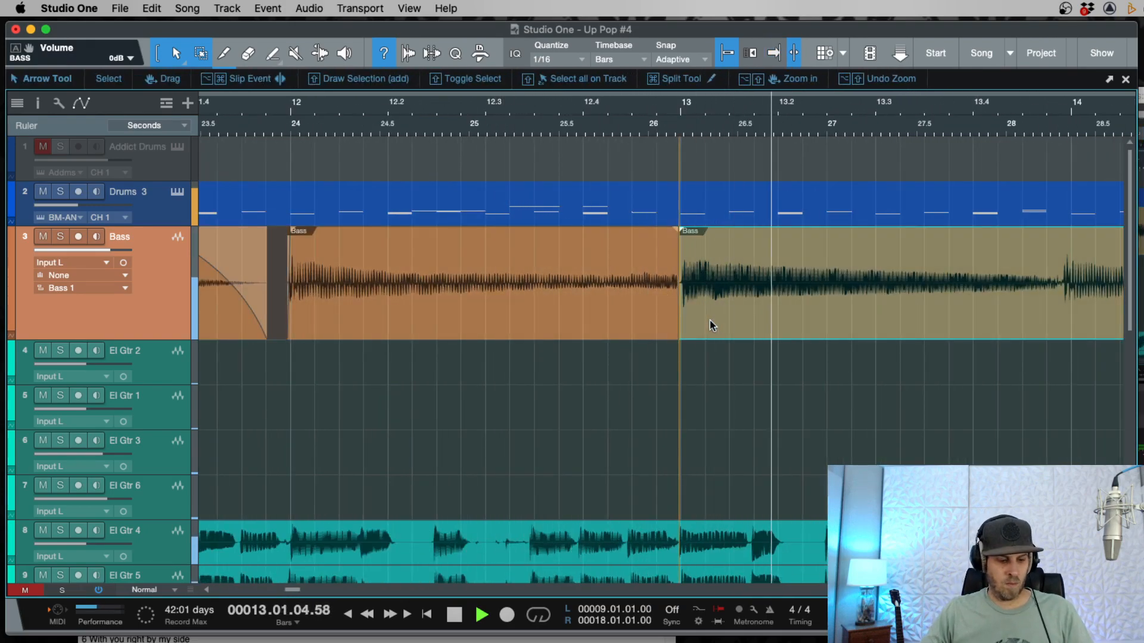
{"action": "key", "text": "x"}
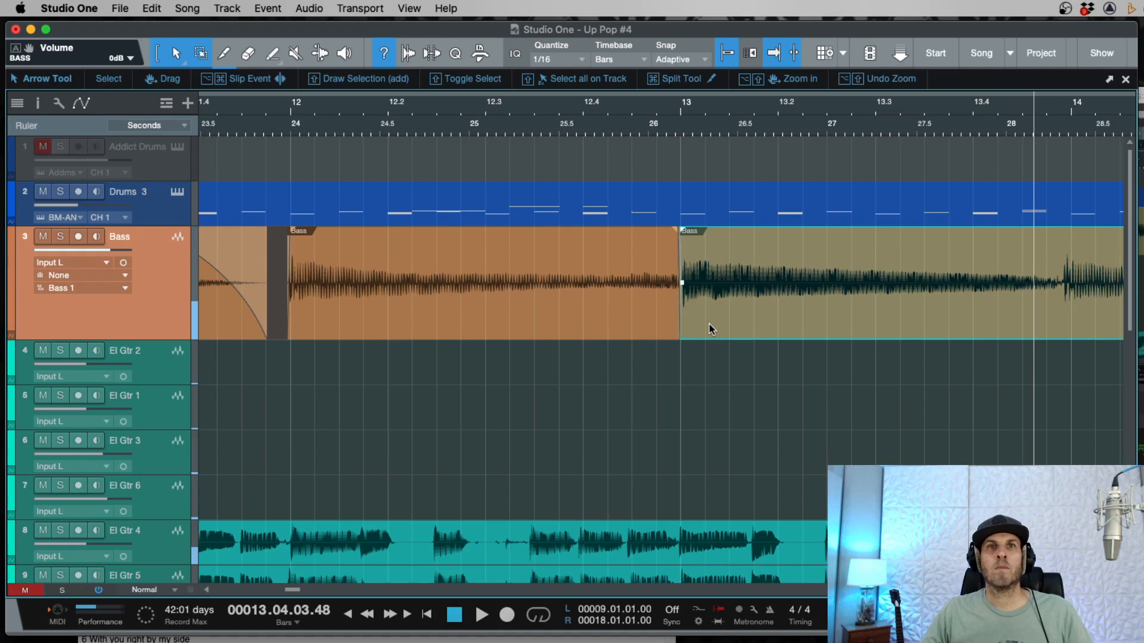
Step: Play the Bass part from just before bar 13 into bar 14 to check the crossfaded join
{"action": "key", "text": "space"}
{"action": "left_click", "coordinate": [638, 245]}
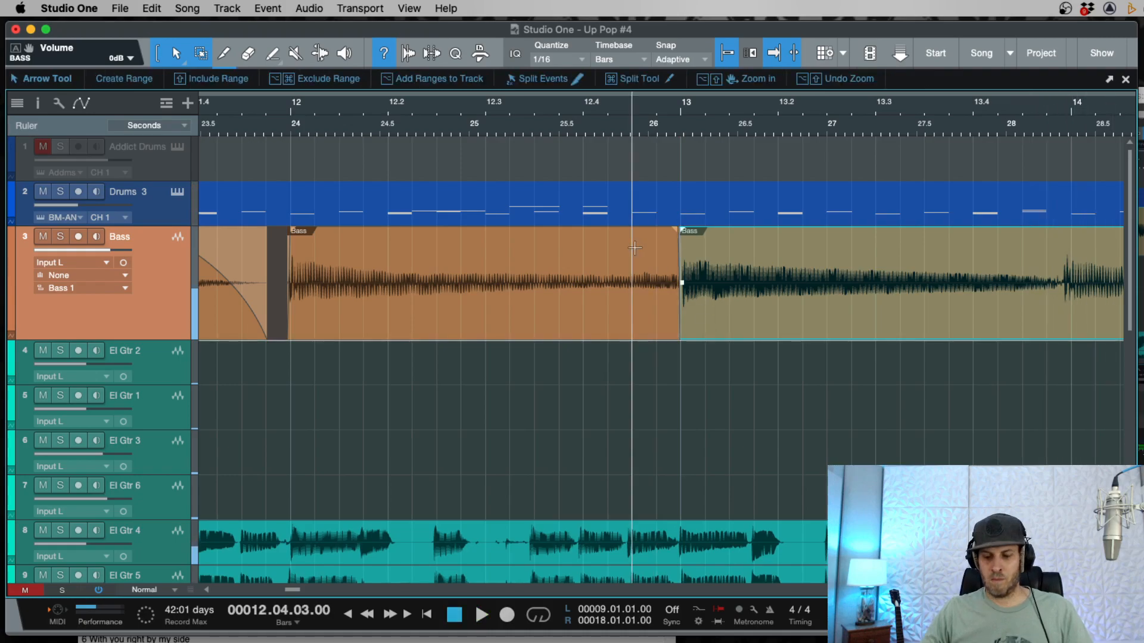
{"action": "key", "text": "space"}
{"action": "key", "text": "w"}
{"action": "key", "text": "w"}
{"action": "key", "text": "w"}
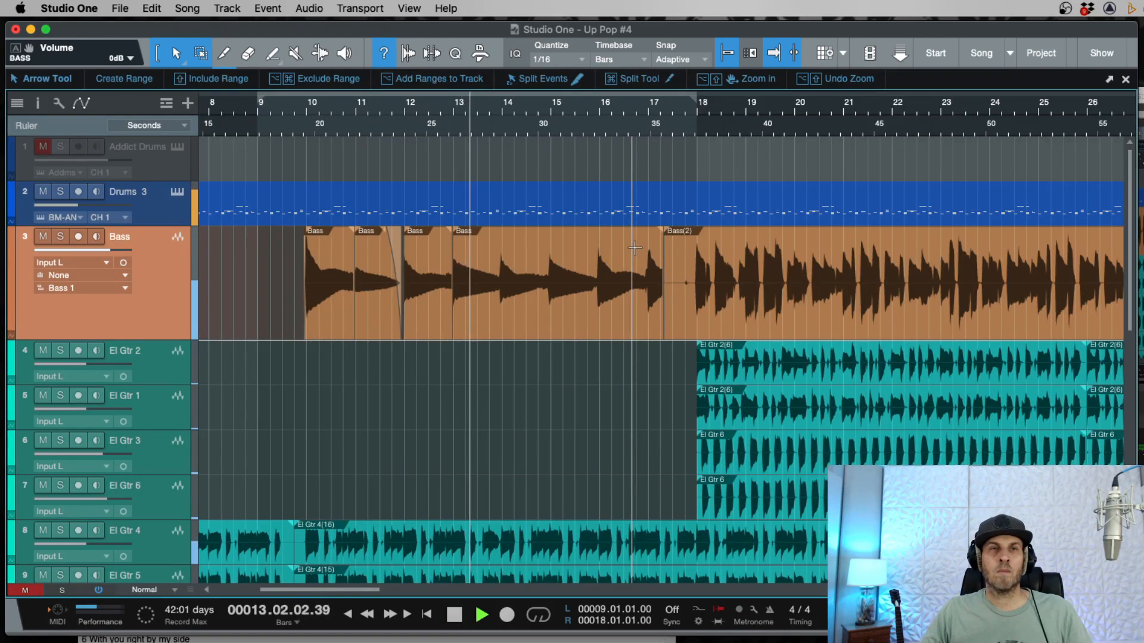
{"action": "key", "text": "e"}
{"action": "key", "text": "e"}
{"action": "key", "text": "e"}
{"action": "key", "text": "space"}
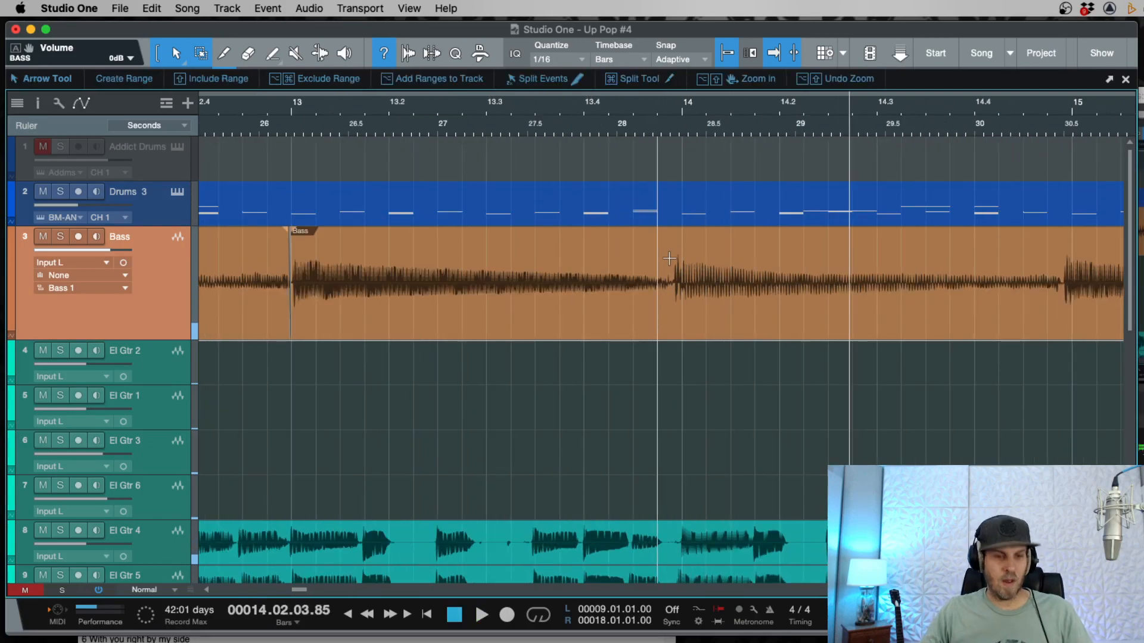
Step: Split the Bass clip just before bar 14 and again just before bar 17
{"action": "left_click", "coordinate": [674, 253], "text": "alt"}
{"action": "key", "text": "super"}
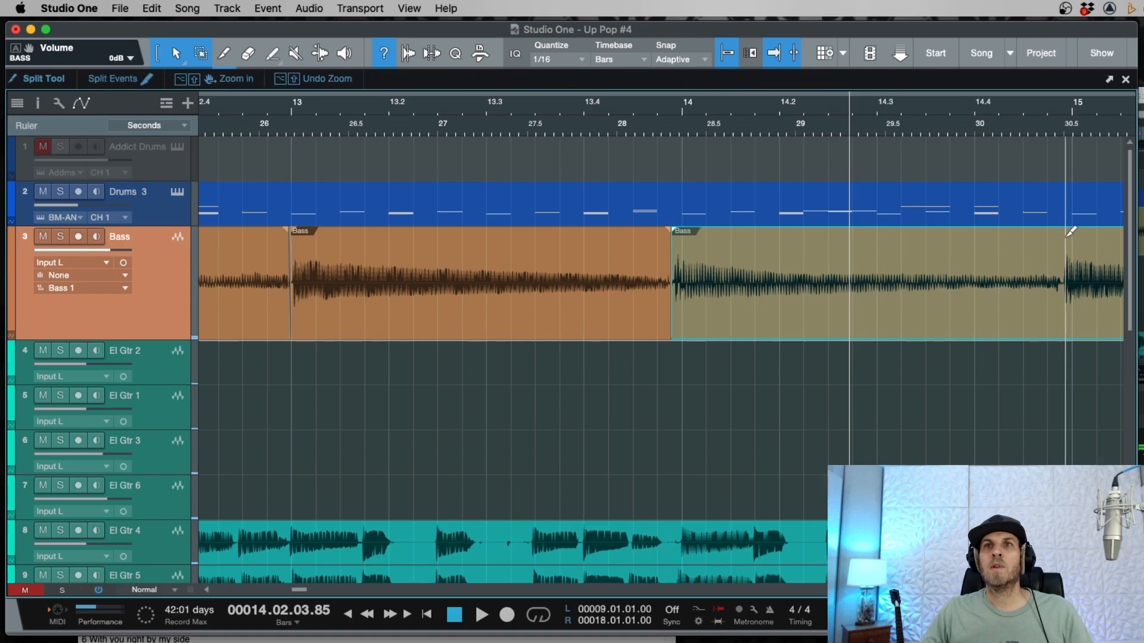
{"action": "key", "text": "w"}
{"action": "key", "text": "w"}
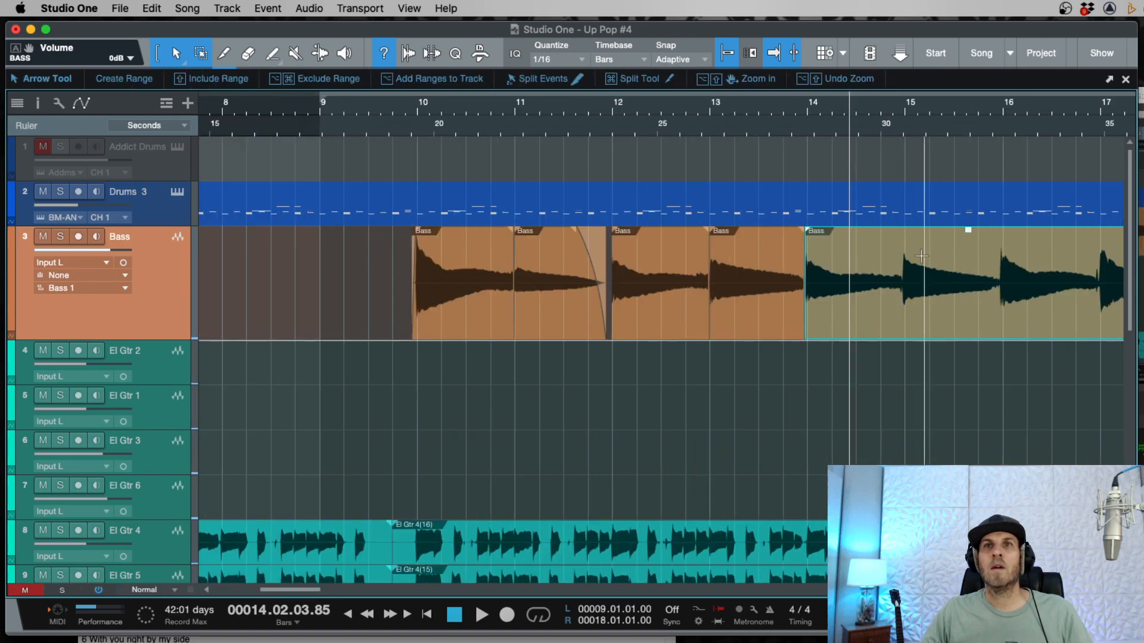
{"action": "key", "text": "e"}
{"action": "key", "text": "e"}
{"action": "left_click", "coordinate": [1068, 255]}
{"action": "scroll", "coordinate": [1067, 255], "scroll_direction": "right", "scroll_amount": 4}
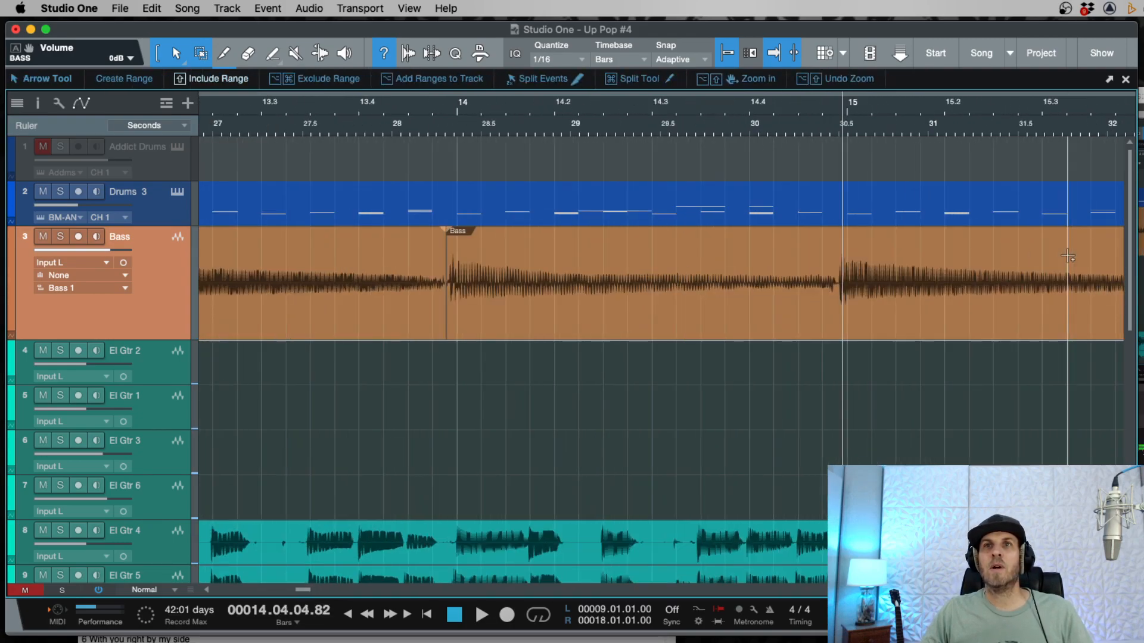
{"action": "scroll", "coordinate": [839, 258], "scroll_direction": "right", "scroll_amount": 3}
{"action": "scroll", "coordinate": [984, 271], "scroll_direction": "right", "scroll_amount": 6}
{"action": "key", "text": "alt"}
{"action": "left_click", "coordinate": [936, 251], "text": "alt"}
Step: Extend the start of the bar 14 Bass clip back to meet the preceding clip, and play across the join
{"action": "left_click_drag", "start_coordinate": [867, 301], "coordinate": [573, 330]}
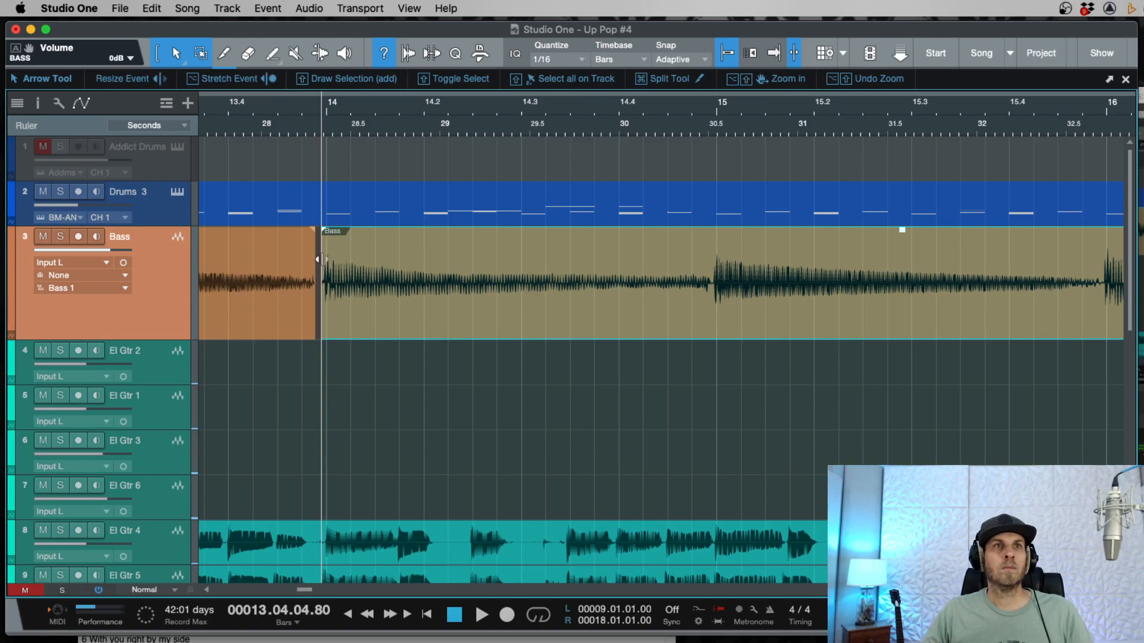
{"action": "mouse_move", "coordinate": [317, 279]}
{"action": "left_mouse_down"}
{"action": "mouse_move", "coordinate": [329, 296]}
{"action": "mouse_move", "coordinate": [313, 296]}
{"action": "left_mouse_up"}
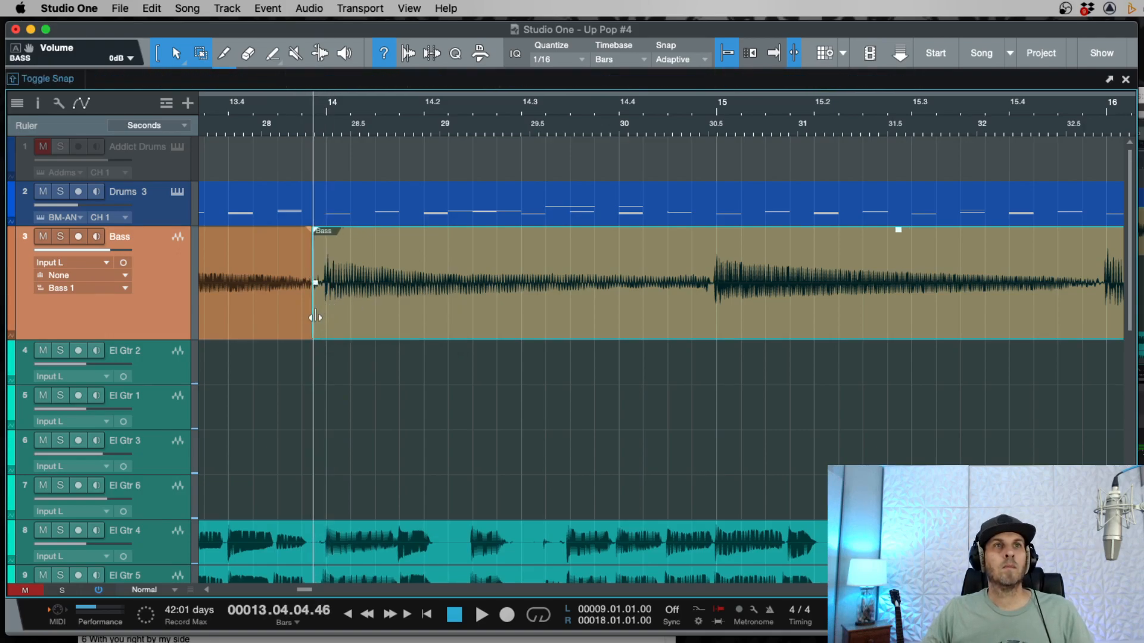
{"action": "key", "text": "space"}
{"action": "key", "text": "space"}
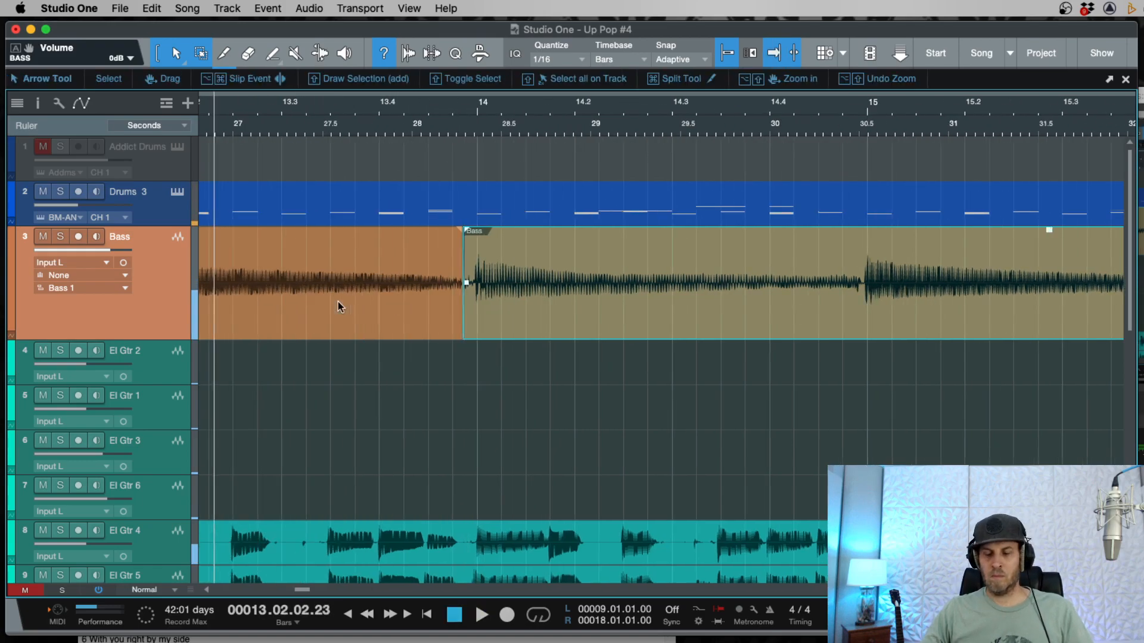
{"action": "key", "text": "space"}
{"action": "key", "text": "w"}
{"action": "key", "text": "w"}
{"action": "key", "text": "w"}
{"action": "key", "text": "w"}
{"action": "key", "text": "space"}
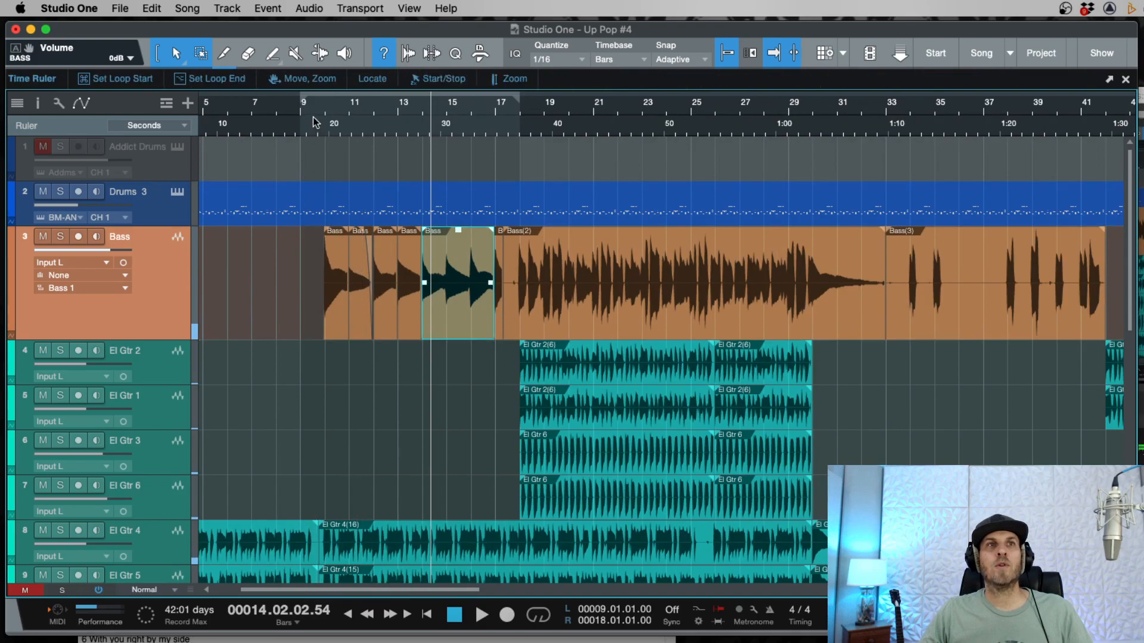
Step: Play the edited Bass intro through bar 12 and select the clip that fades out before the gap
{"action": "key", "text": "e"}
{"action": "key", "text": "space"}
{"action": "key", "text": "e"}
{"action": "key", "text": "e"}
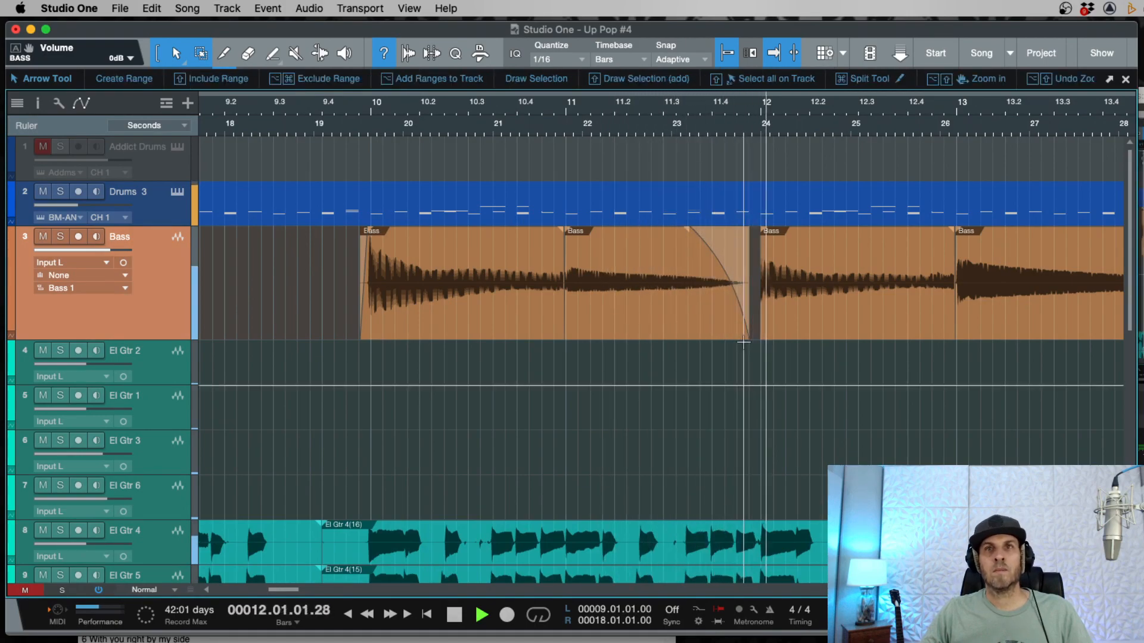
{"action": "left_click", "coordinate": [731, 324]}
{"action": "key", "text": "space"}
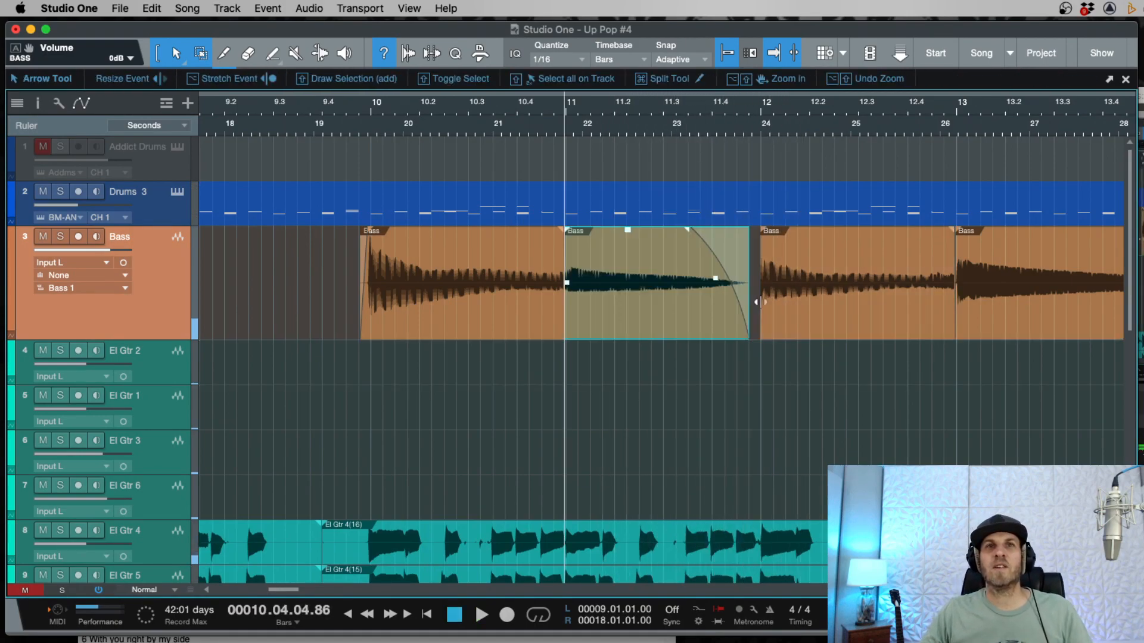
Step: Remove the fade-out from the bar 11 Bass clip and extend the start of the next clip back to close the gap
{"action": "left_click_drag", "start_coordinate": [706, 244], "coordinate": [787, 245]}
{"action": "left_click_drag", "start_coordinate": [690, 231], "coordinate": [751, 232]}
{"action": "left_click", "coordinate": [766, 376]}
{"action": "left_click_drag", "start_coordinate": [758, 298], "coordinate": [748, 305]}
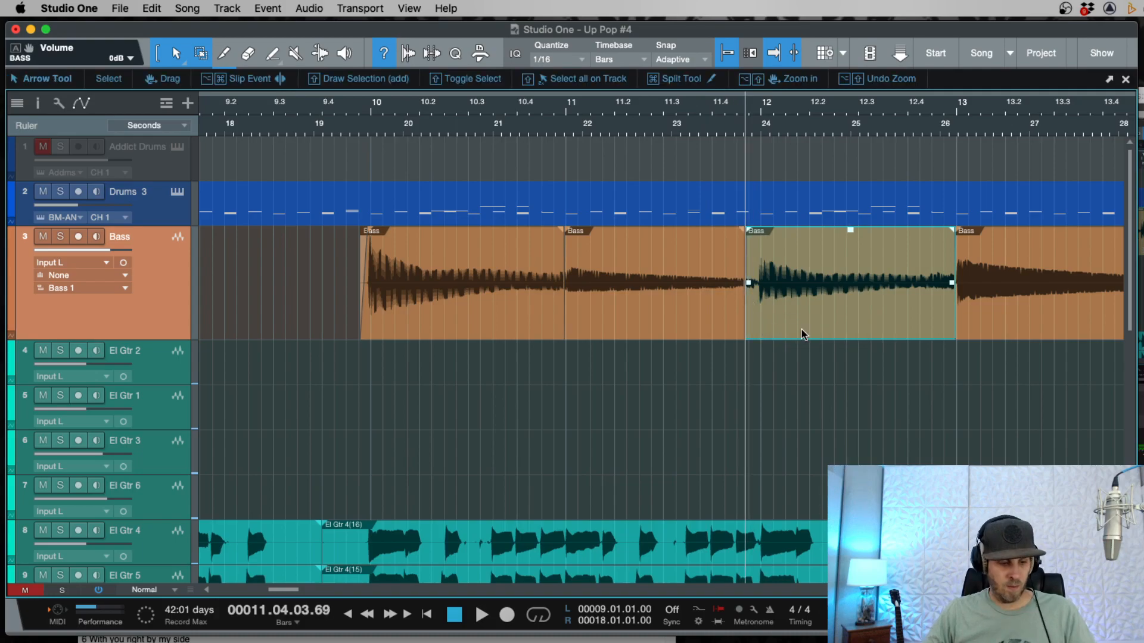
Step: Play the Bass part from before bar 12 toward bar 17 to check the edited joins
{"action": "key", "text": "space"}
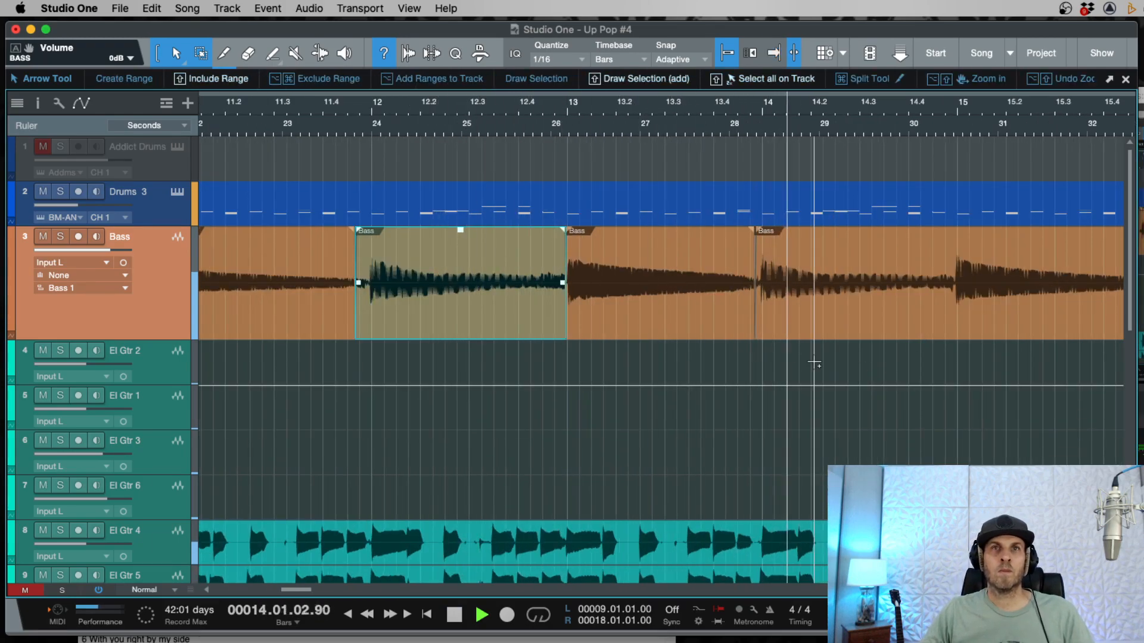
{"action": "mouse_move", "coordinate": [529, 333]}
{"action": "left_mouse_down"}
{"action": "mouse_move", "coordinate": [542, 333]}
{"action": "mouse_move", "coordinate": [529, 333]}
{"action": "left_mouse_up"}
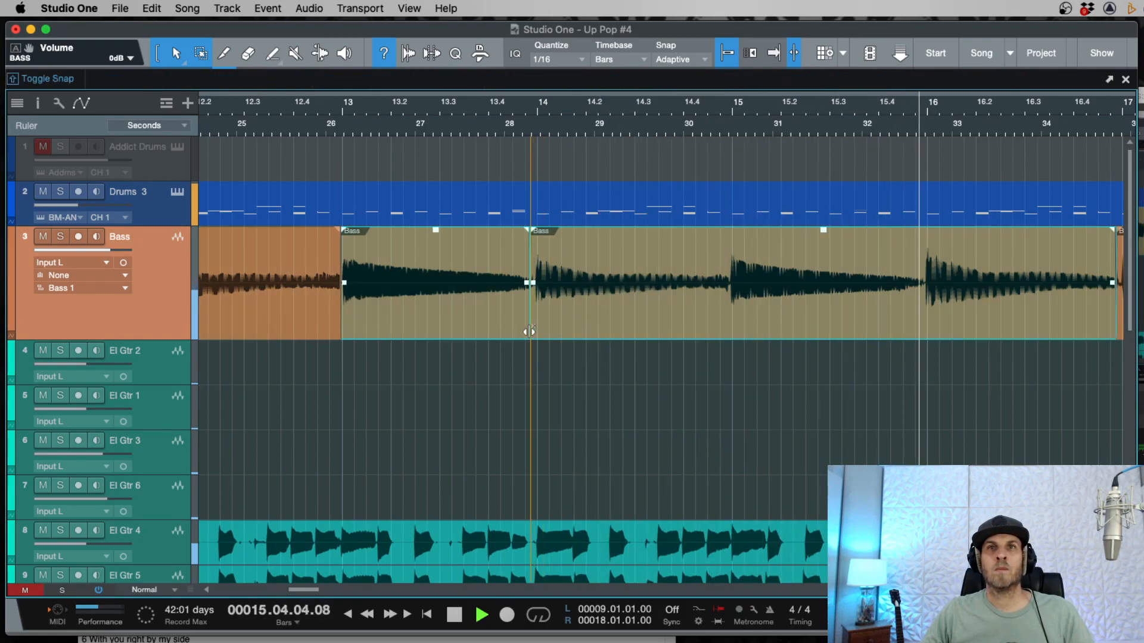
{"action": "scroll", "coordinate": [707, 340], "scroll_direction": "right", "scroll_amount": 2}
{"action": "key", "text": "e"}
{"action": "scroll", "coordinate": [811, 329], "scroll_direction": "right", "scroll_amount": 2}
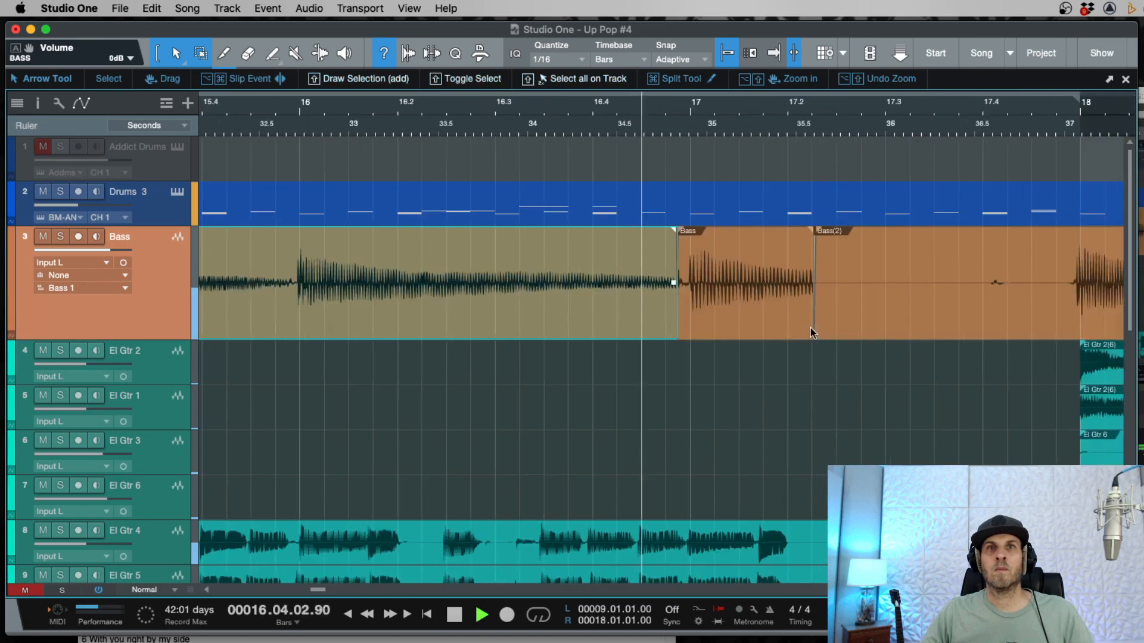
Step: Split the last Bass clip right before its bar 17 note and remove the short leading piece
{"action": "key", "text": "3"}
{"action": "key", "text": "space"}
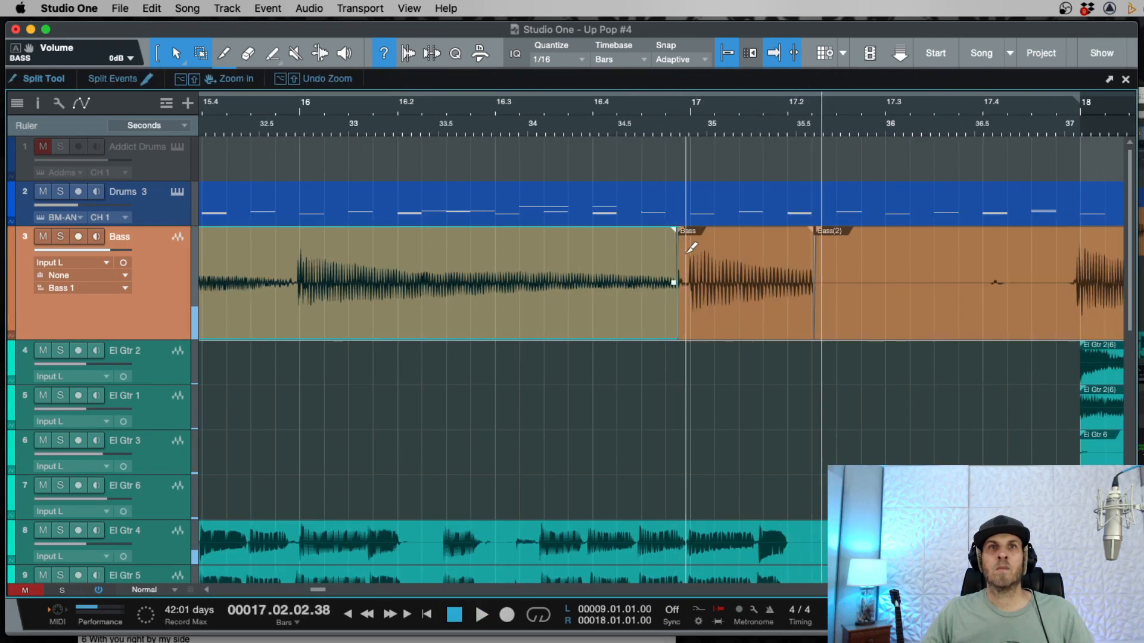
{"action": "left_click", "coordinate": [686, 250]}
{"action": "key", "text": "1"}
{"action": "left_click", "coordinate": [682, 318]}
Step: Extend the end of the bar 17 Bass clip to about 17.4 and delete the silent start of Bass(2) before bar 18
{"action": "left_click_drag", "start_coordinate": [808, 296], "coordinate": [984, 294]}
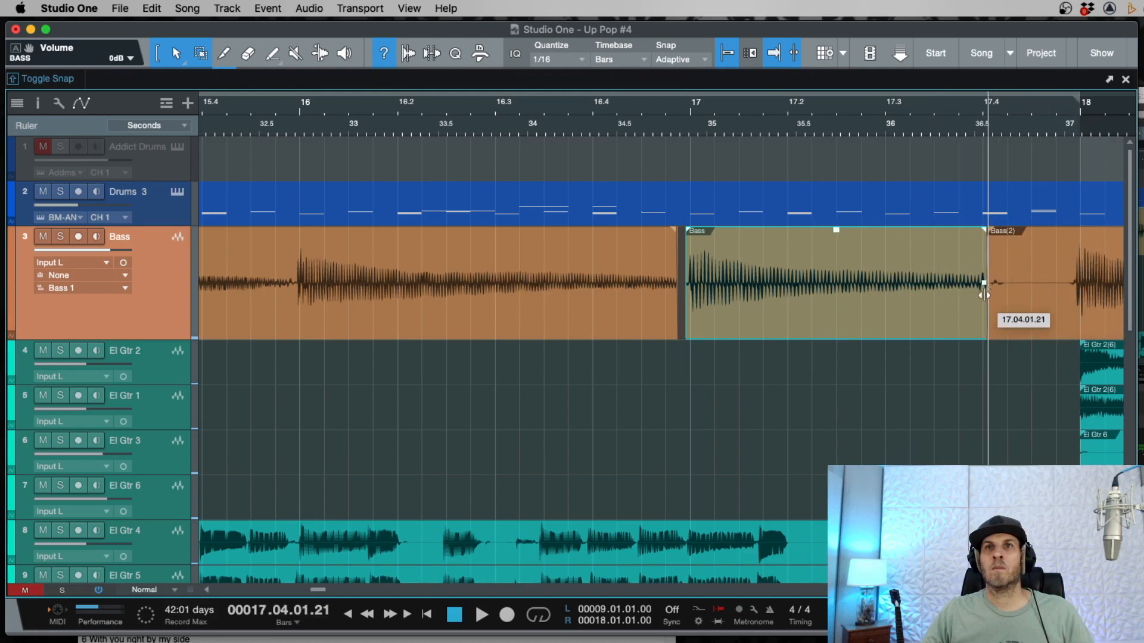
{"action": "left_click", "coordinate": [1069, 240], "text": "super"}
{"action": "left_click", "coordinate": [1037, 322]}
{"action": "key", "text": "Delete"}
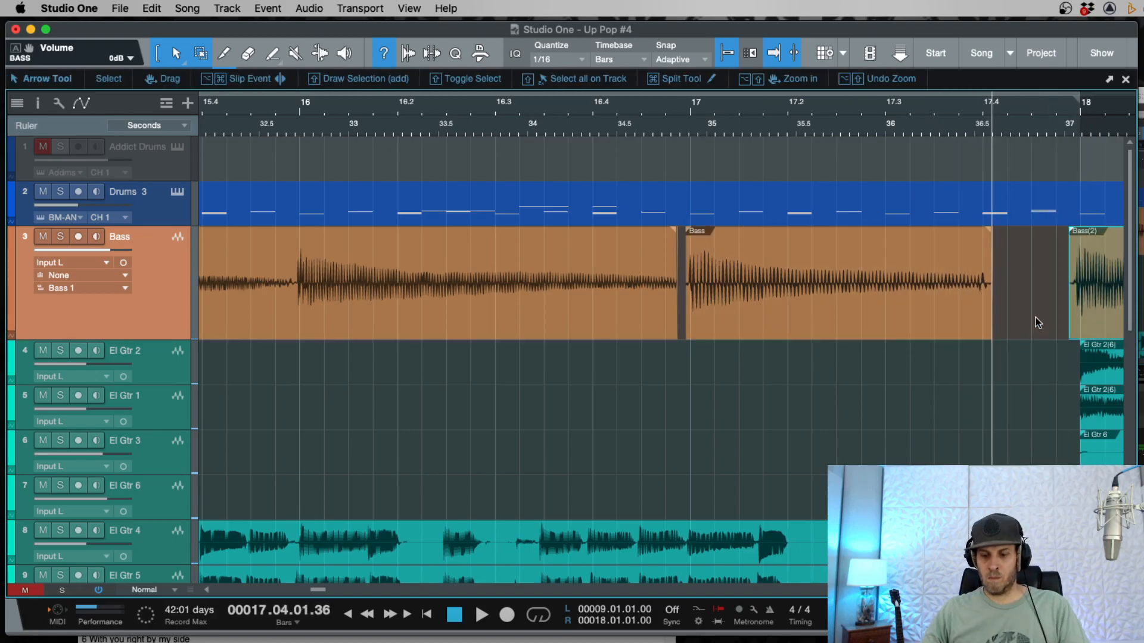
Step: Select the bar 17 Bass clip and play around it to check its extended ending
{"action": "key", "text": "space"}
{"action": "left_click", "coordinate": [796, 320]}
{"action": "key", "text": "space"}
{"action": "key", "text": "space"}
{"action": "key", "text": "e"}
{"action": "key", "text": "space"}
{"action": "key", "text": "w"}
{"action": "key", "text": "w"}
{"action": "key", "text": "KP_Subtract"}
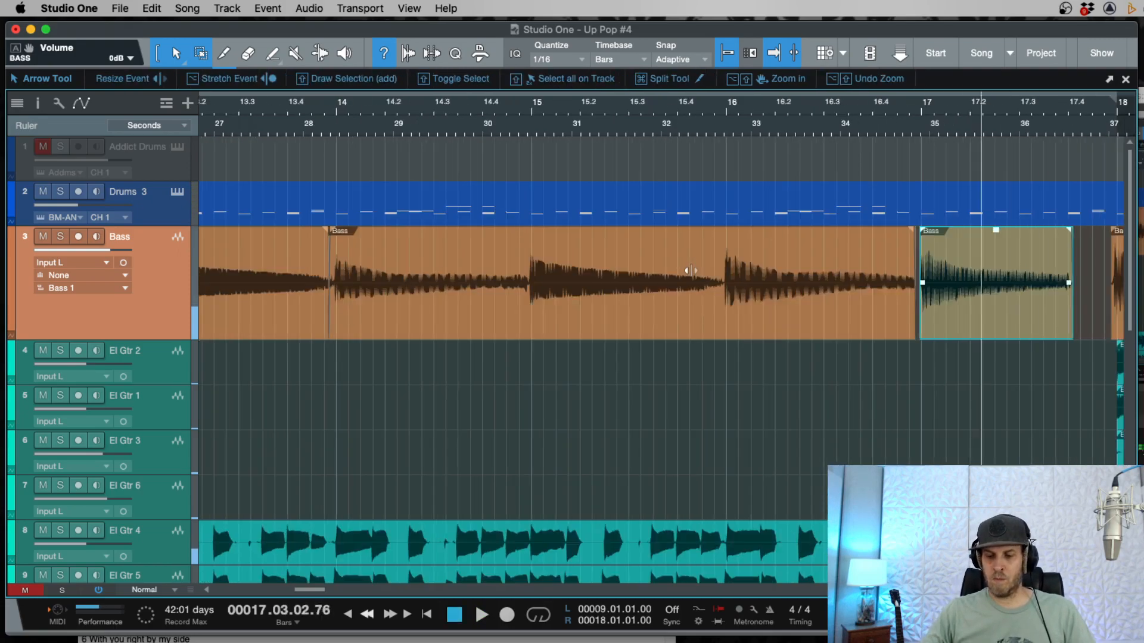
Step: Play the Bass part from bar 16 into bar 18 to check the clip ending and the following entry
{"action": "key", "text": "space"}
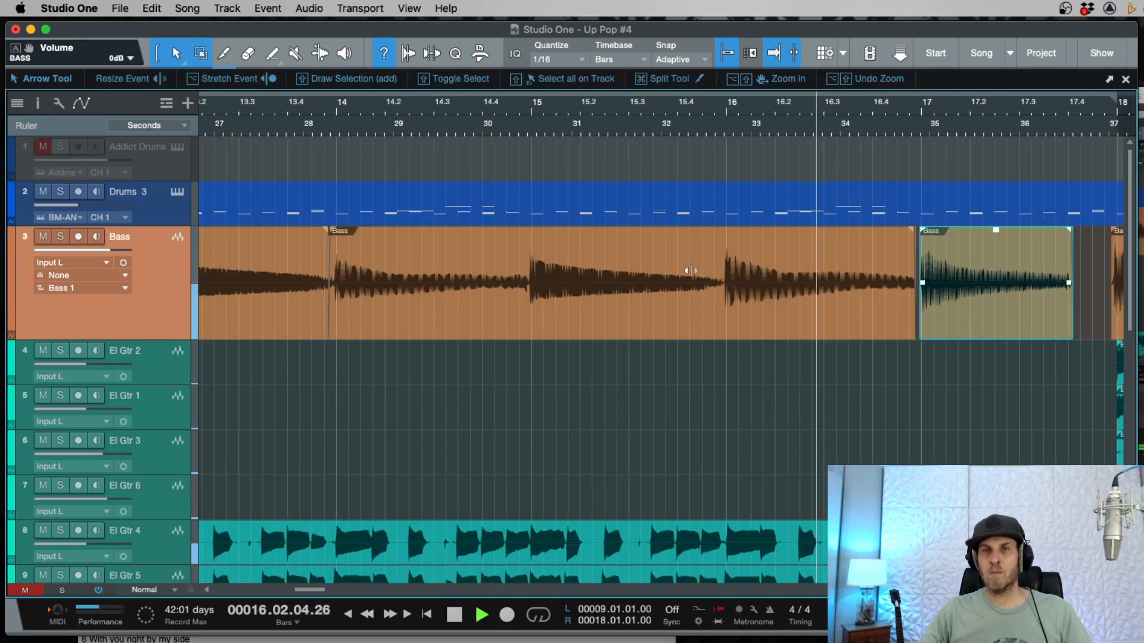
{"action": "key", "text": "e"}
{"action": "scroll", "coordinate": [698, 270], "scroll_direction": "right", "scroll_amount": 6}
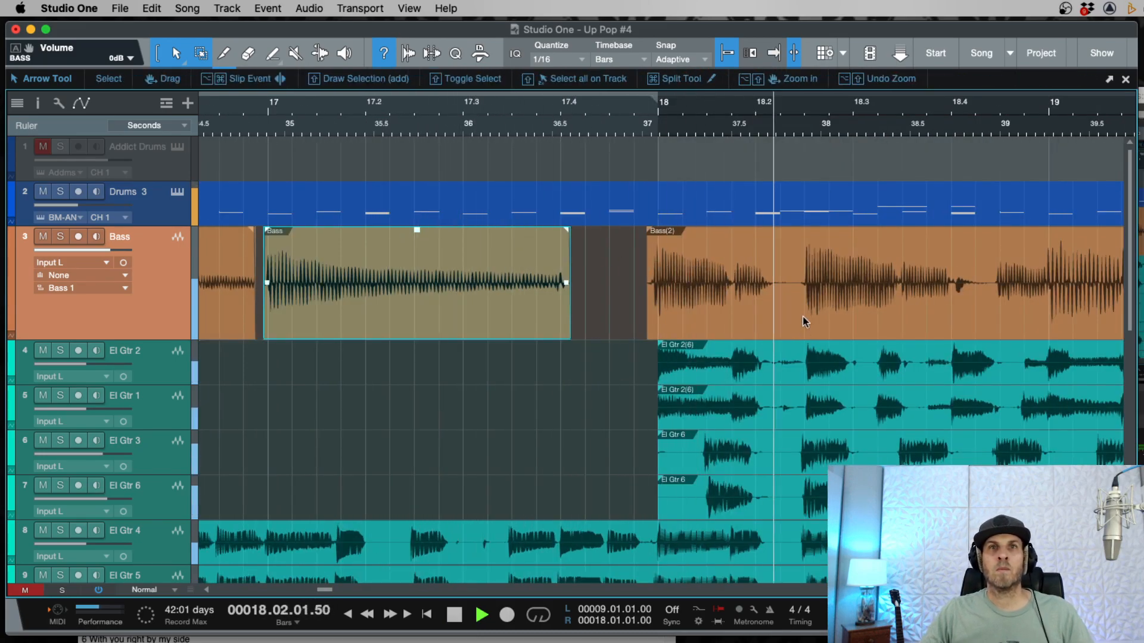
{"action": "key", "text": "space"}
Step: Trim the start of Bass(2) closer to bar 18 and shift its split-off first note slightly later
{"action": "key", "text": "e"}
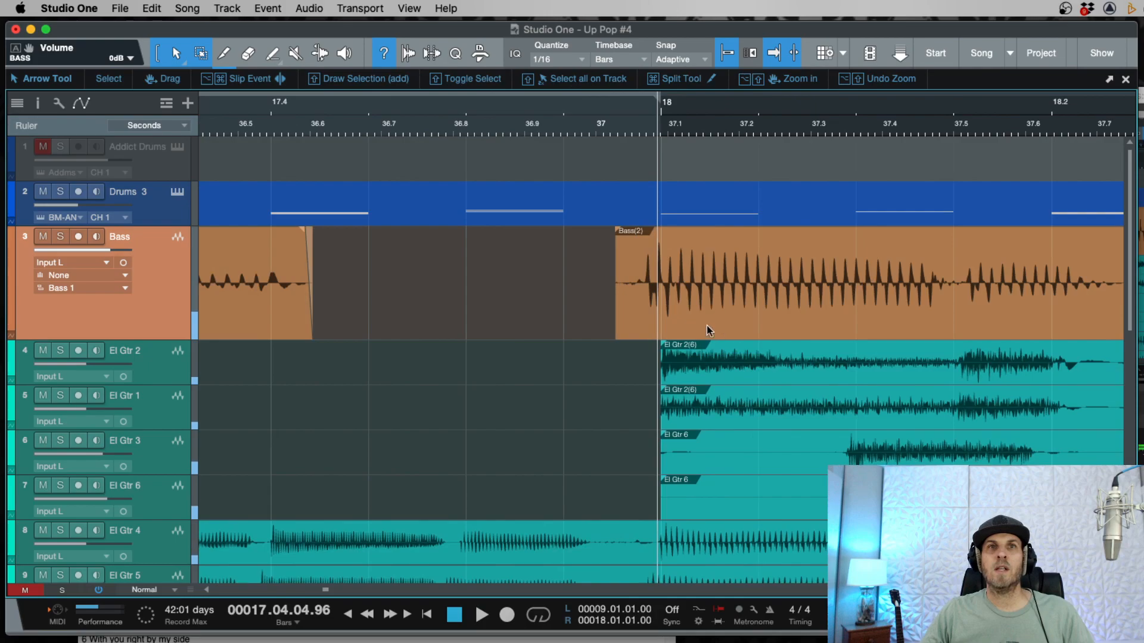
{"action": "left_click_drag", "start_coordinate": [615, 285], "coordinate": [632, 286]}
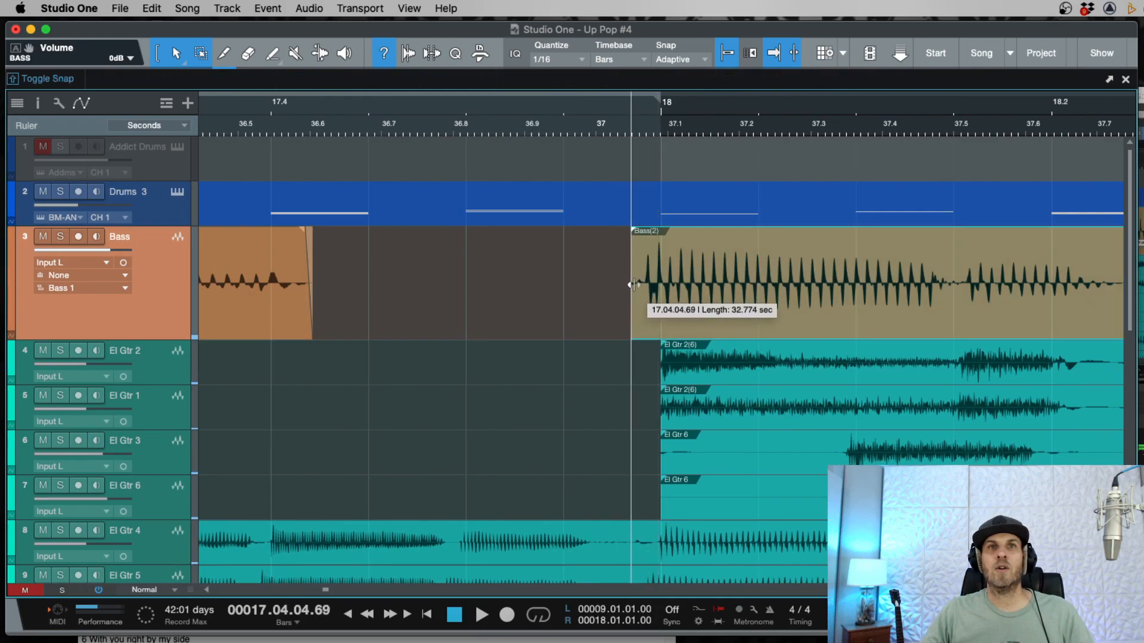
{"action": "key", "text": "3"}
{"action": "key", "text": "1"}
{"action": "left_click_drag", "start_coordinate": [859, 320], "coordinate": [869, 320]}
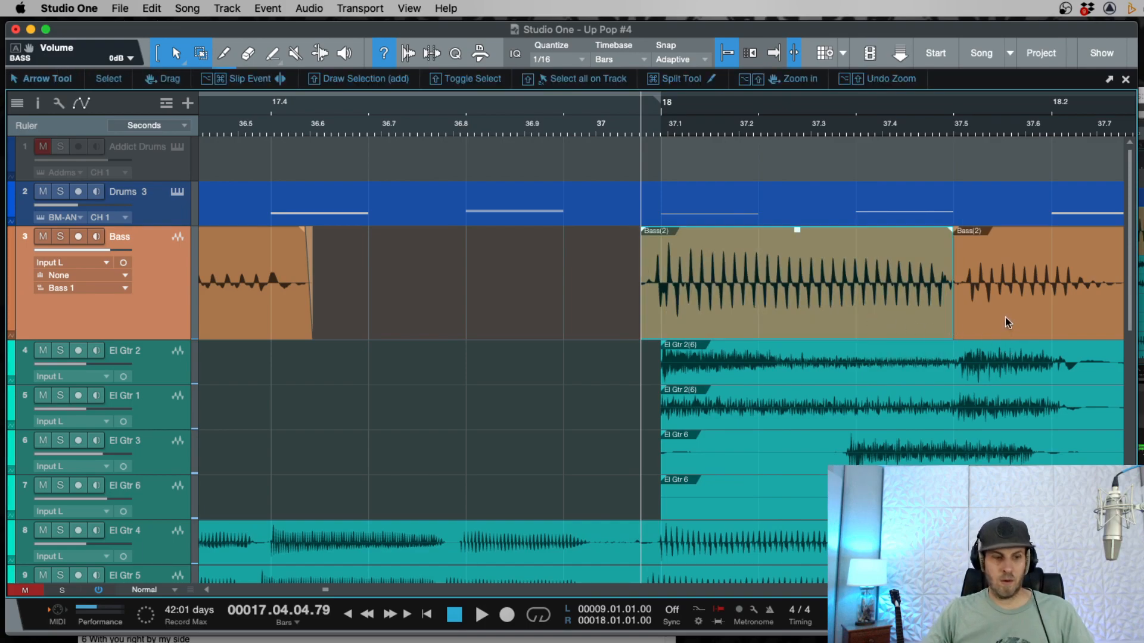
Step: Play the Bass part from bar 17 into bar 19 to check the shifted first note
{"action": "key", "text": "space"}
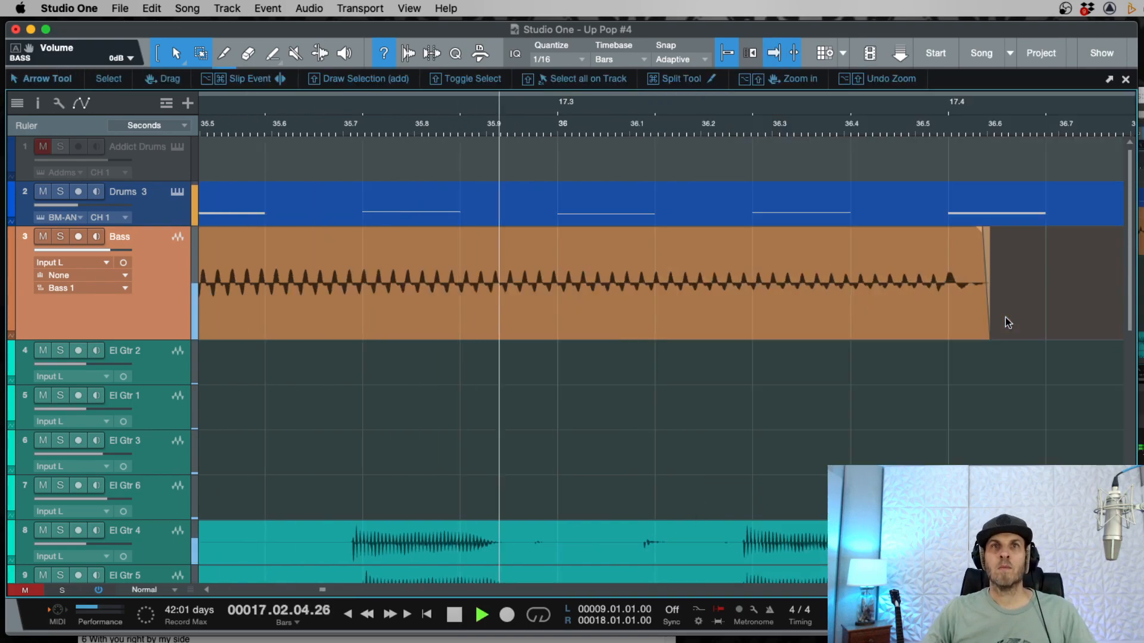
{"action": "key", "text": "w"}
{"action": "key", "text": "w"}
{"action": "left_click", "coordinate": [818, 312]}
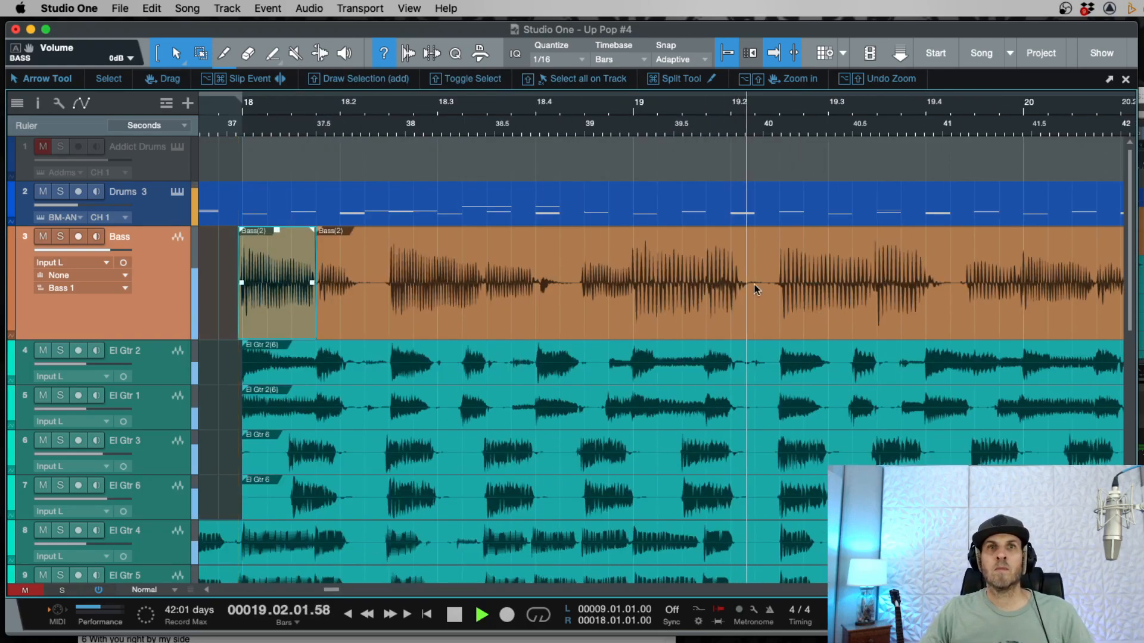
{"action": "key", "text": "space"}
Step: Delete the short Bass(2) section around 18.4 and select the clips on both sides of the gap
{"action": "left_click_drag", "start_coordinate": [540, 234], "coordinate": [577, 260]}
{"action": "key", "text": "Delete"}
{"action": "left_click", "coordinate": [604, 320]}
{"action": "left_click", "coordinate": [460, 326], "text": "shift"}
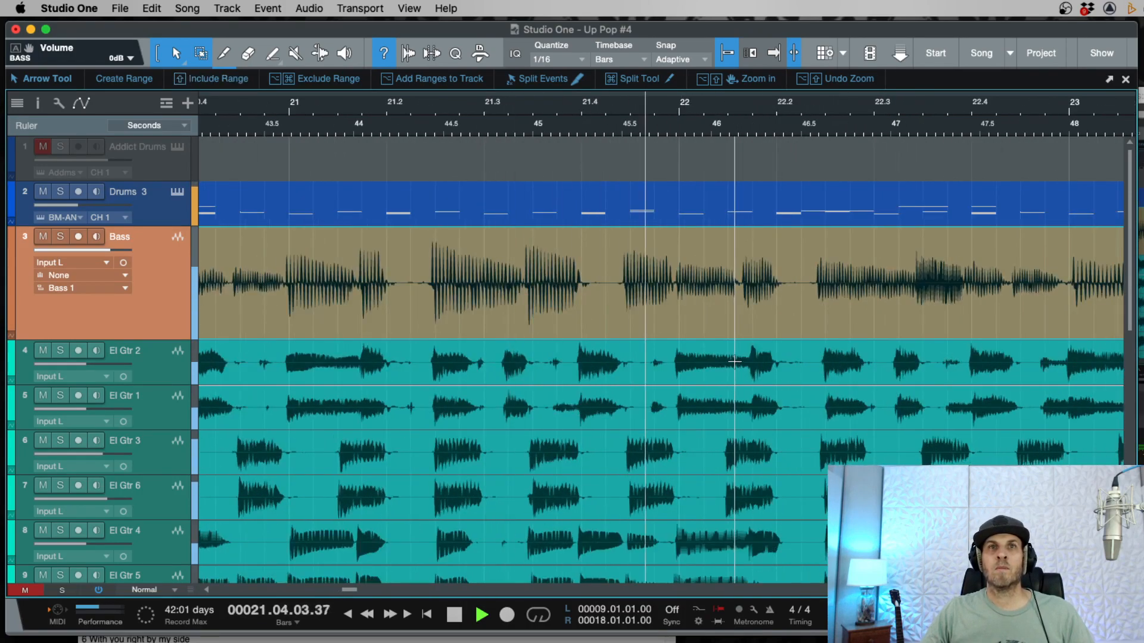
Step: Separate the short Bass(2) note near 22.2 and shift it slightly later
{"action": "key", "text": "space"}
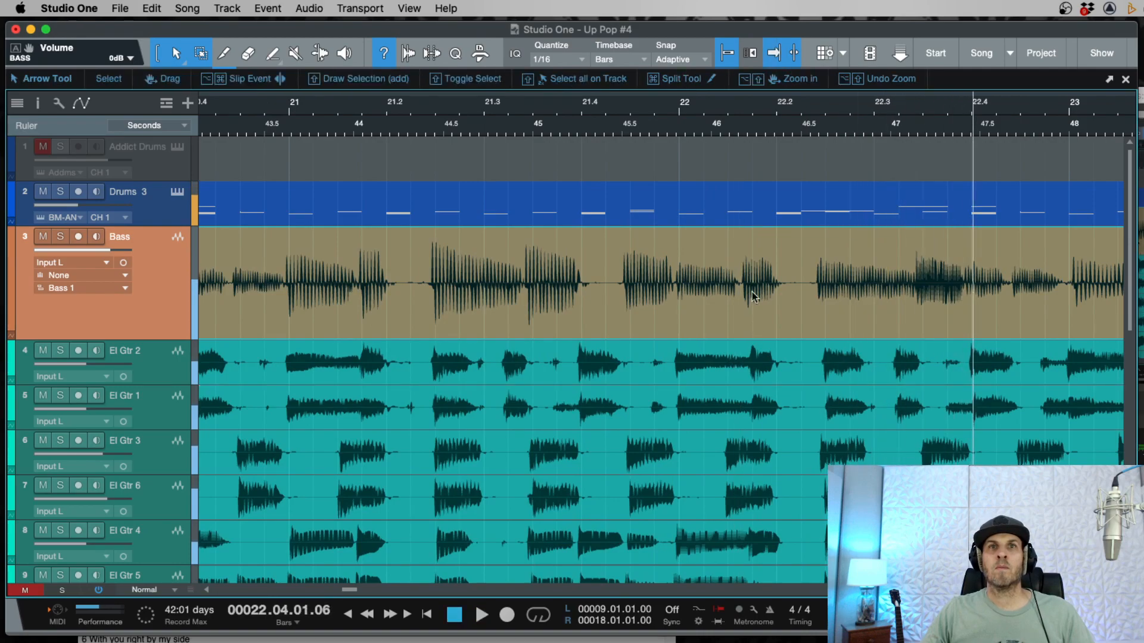
{"action": "left_click", "coordinate": [741, 224]}
{"action": "left_click_drag", "start_coordinate": [738, 253], "coordinate": [781, 289]}
{"action": "left_click_drag", "start_coordinate": [753, 325], "coordinate": [759, 324]}
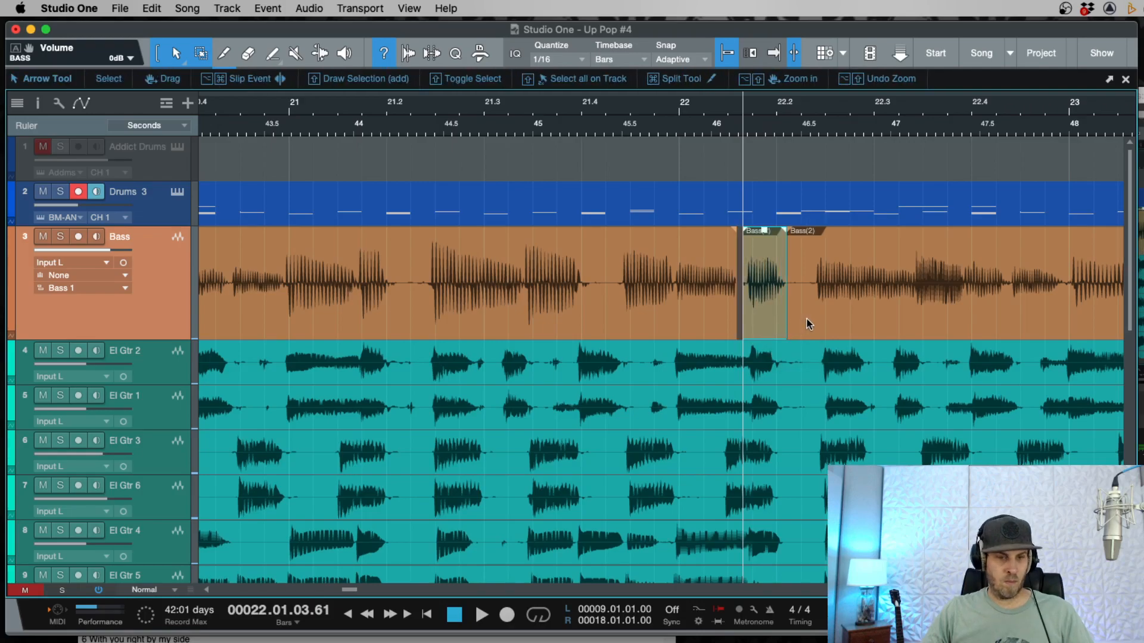
Step: Select the shifted note near 22.2 together with its neighbouring Bass(2) clips and crossfade their joins
{"action": "left_click", "coordinate": [807, 320]}
{"action": "left_click", "coordinate": [760, 327], "text": "shift"}
{"action": "left_click", "coordinate": [711, 324], "text": "shift"}
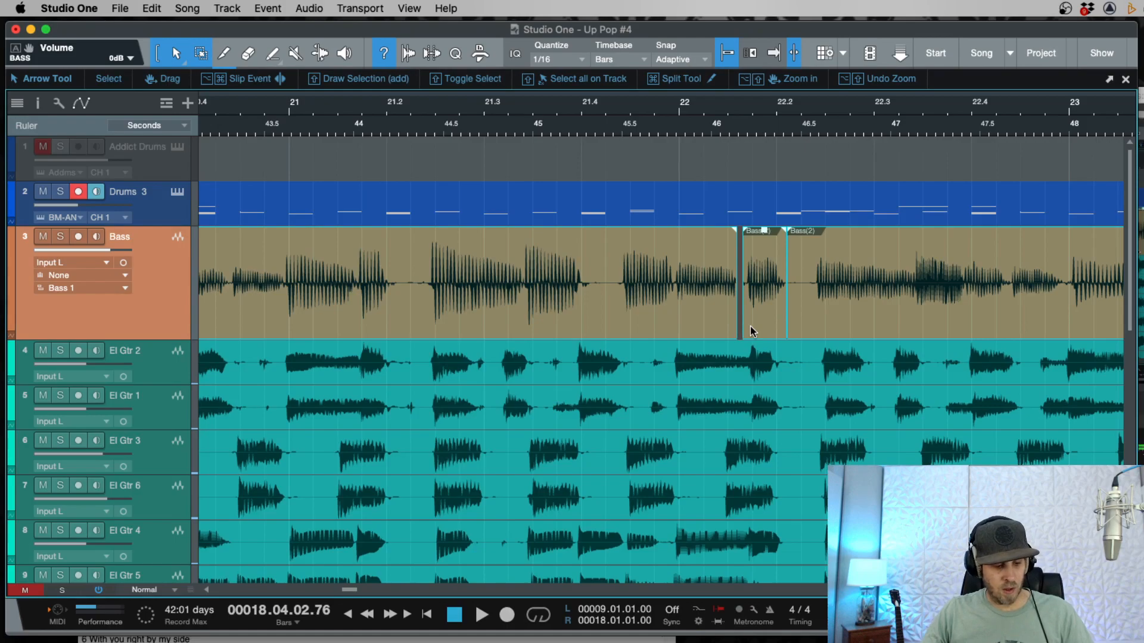
{"action": "key", "text": "shift+x"}
{"action": "key", "text": "e"}
{"action": "key", "text": "e"}
{"action": "key", "text": "e"}
{"action": "key", "text": "e"}
{"action": "key", "text": "w"}
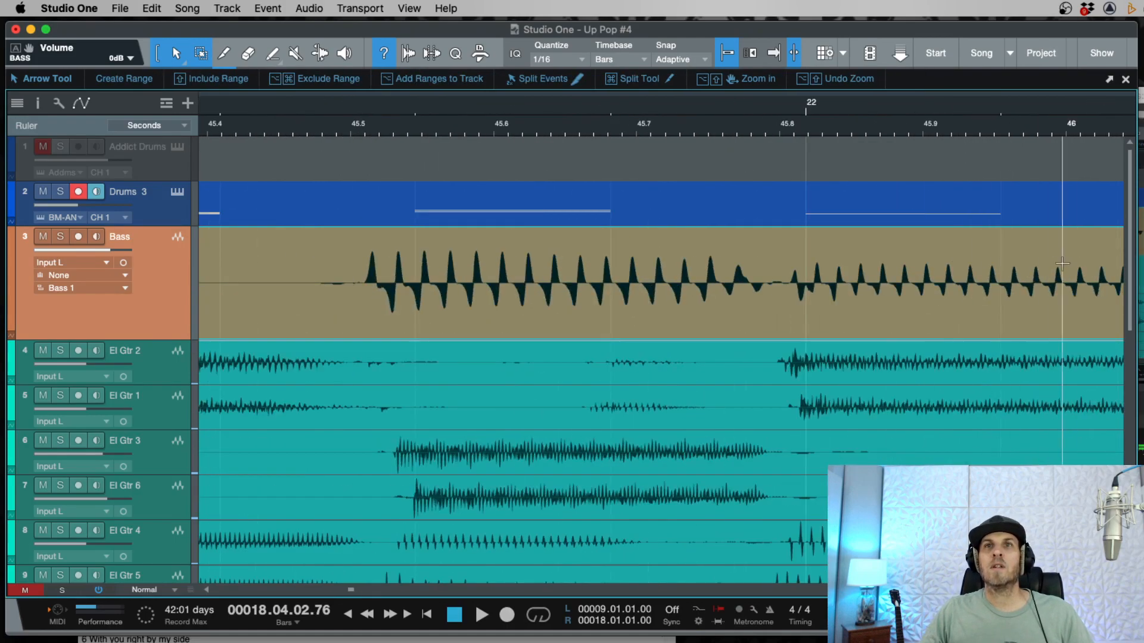
{"action": "key", "text": "w"}
{"action": "key", "text": "shift+m"}
{"action": "key", "text": "w"}
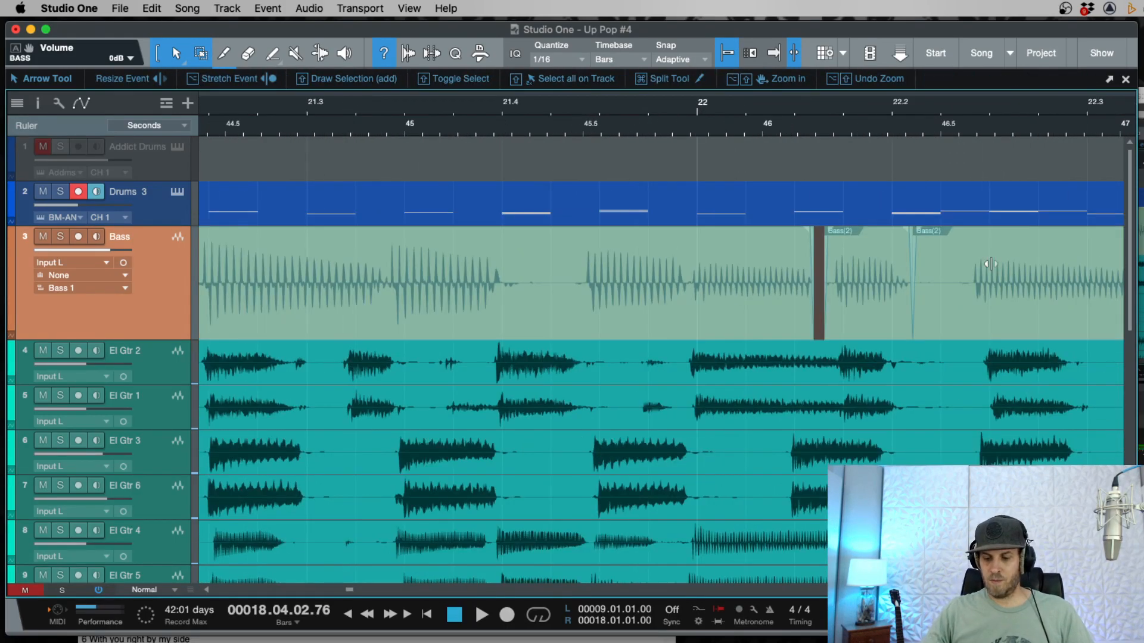
Step: Play the Bass part from bar 18 past bar 25 to check the edits and the timing of the following notes
{"action": "key", "text": "Page_Up"}
{"action": "key", "text": "space"}
{"action": "key", "text": "w"}
{"action": "key", "text": "w"}
{"action": "key", "text": "w"}
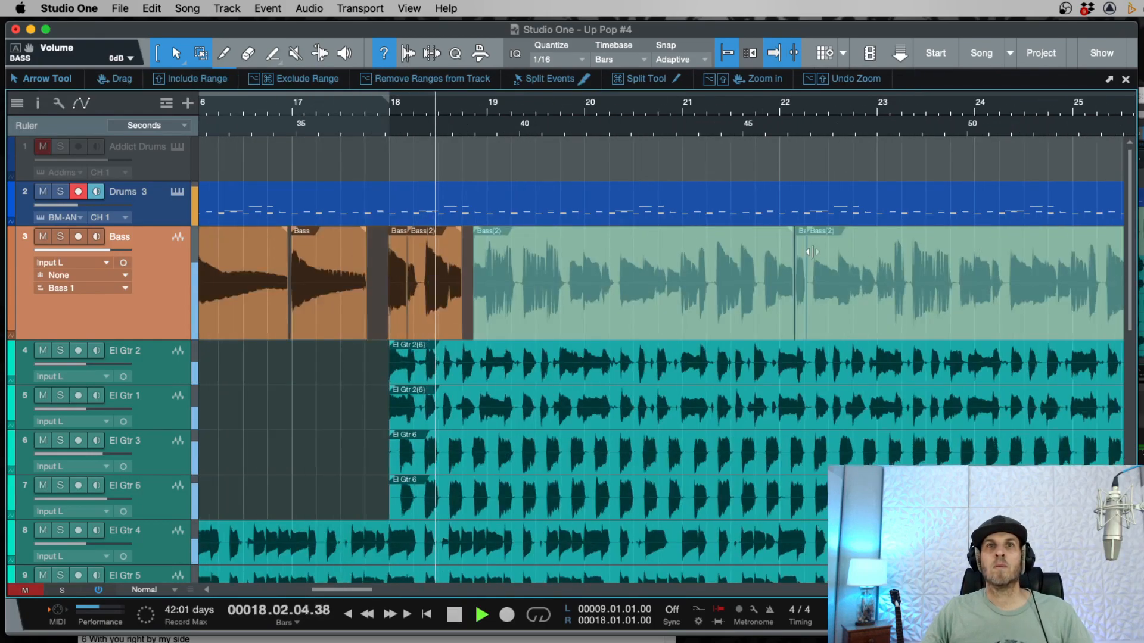
{"action": "left_click", "coordinate": [497, 258]}
{"action": "key", "text": "e"}
{"action": "key", "text": "e"}
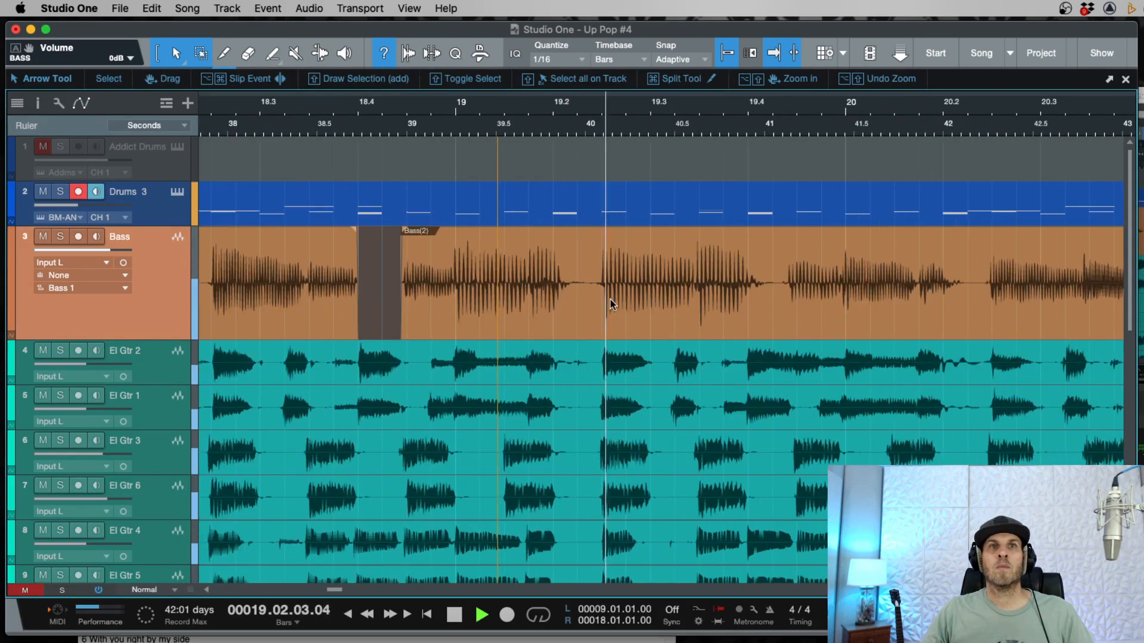
{"action": "key", "text": "w"}
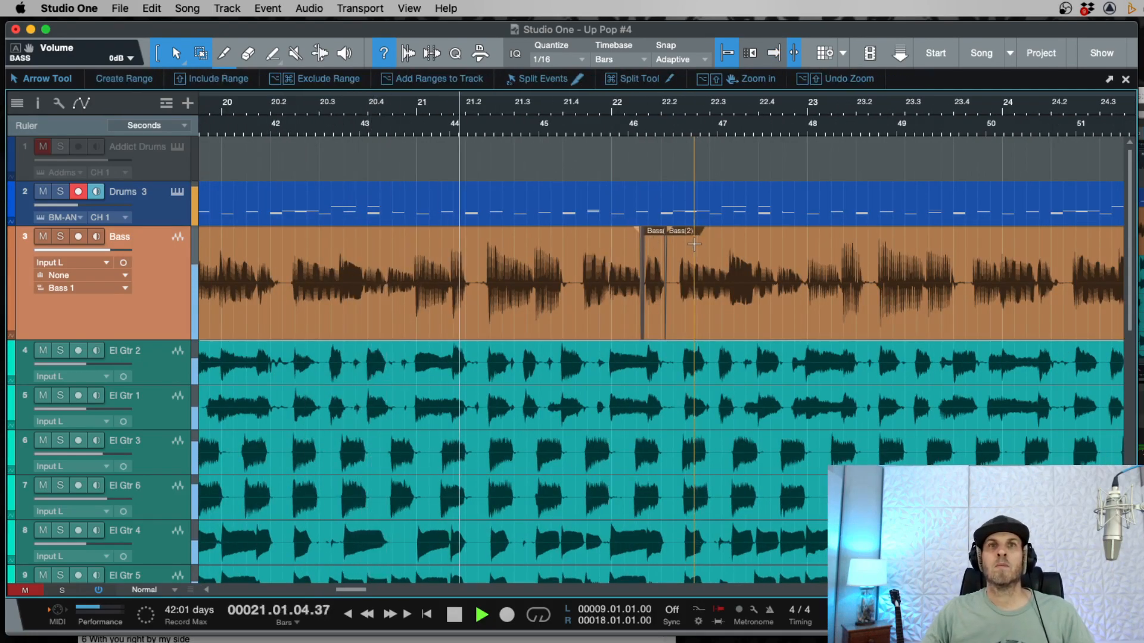
{"action": "left_click", "coordinate": [678, 125]}
{"action": "key", "text": "e"}
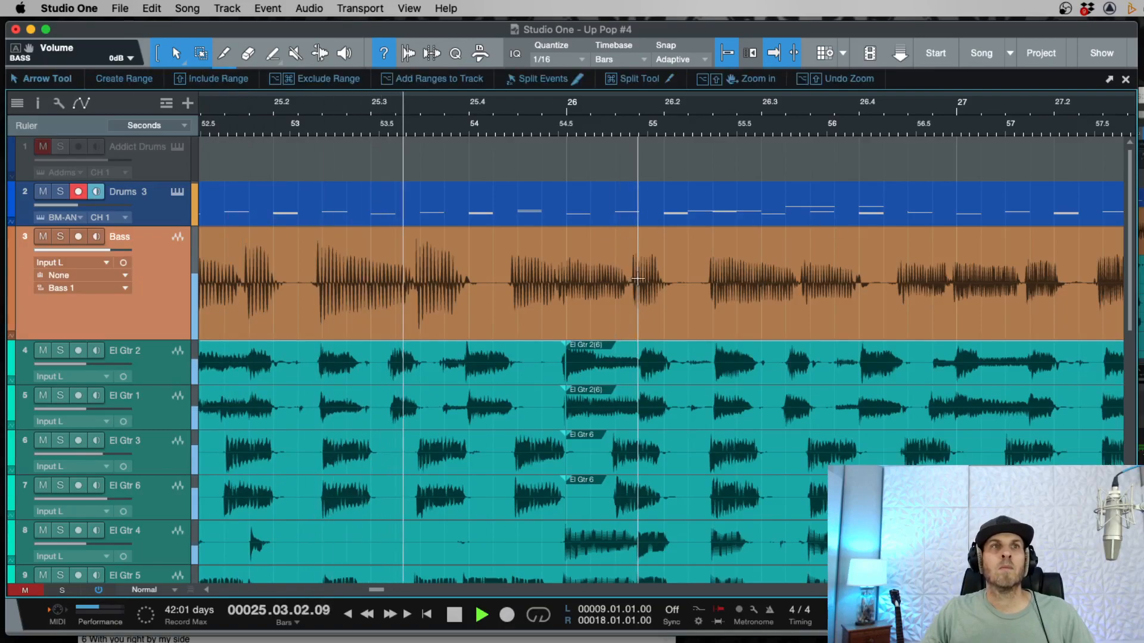
{"action": "key", "text": "space"}
Step: Separate the Bass(2) section from about 25.2 to 26.2, shift it slightly later and select it with its neighbouring clips
{"action": "left_click_drag", "start_coordinate": [682, 234], "coordinate": [357, 332]}
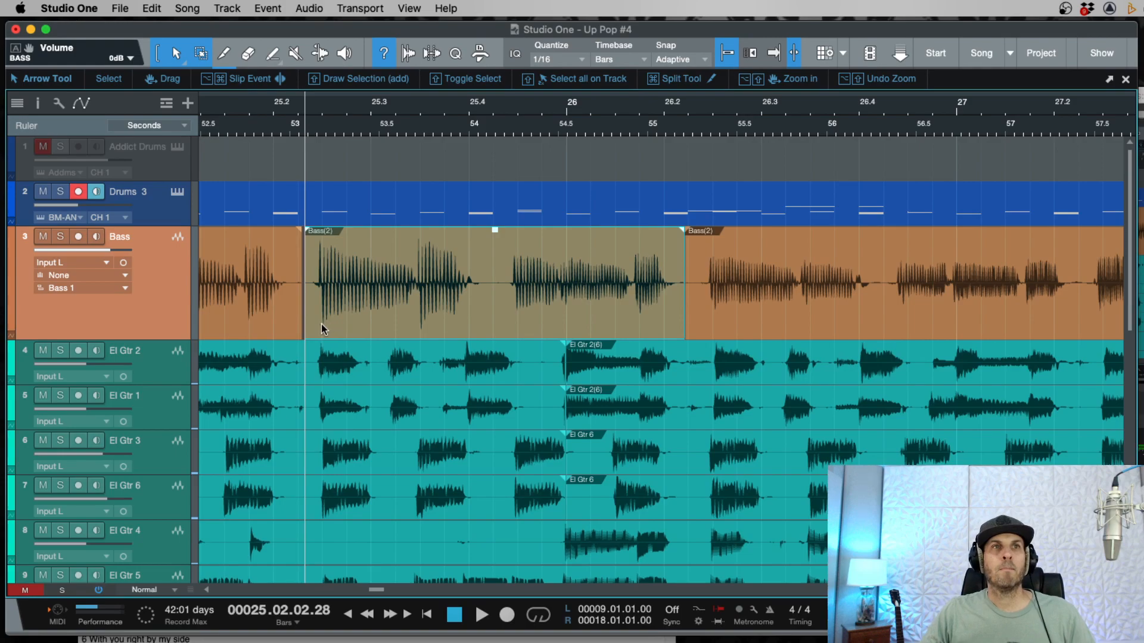
{"action": "left_click", "coordinate": [284, 325], "text": "shift"}
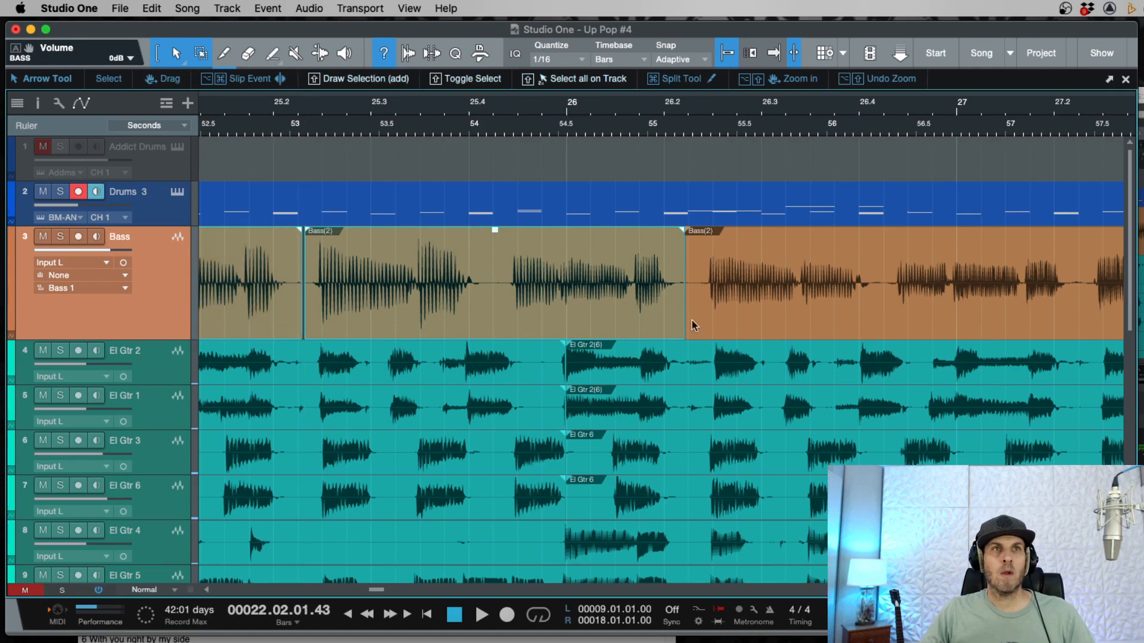
{"action": "left_click", "coordinate": [775, 322], "text": "shift"}
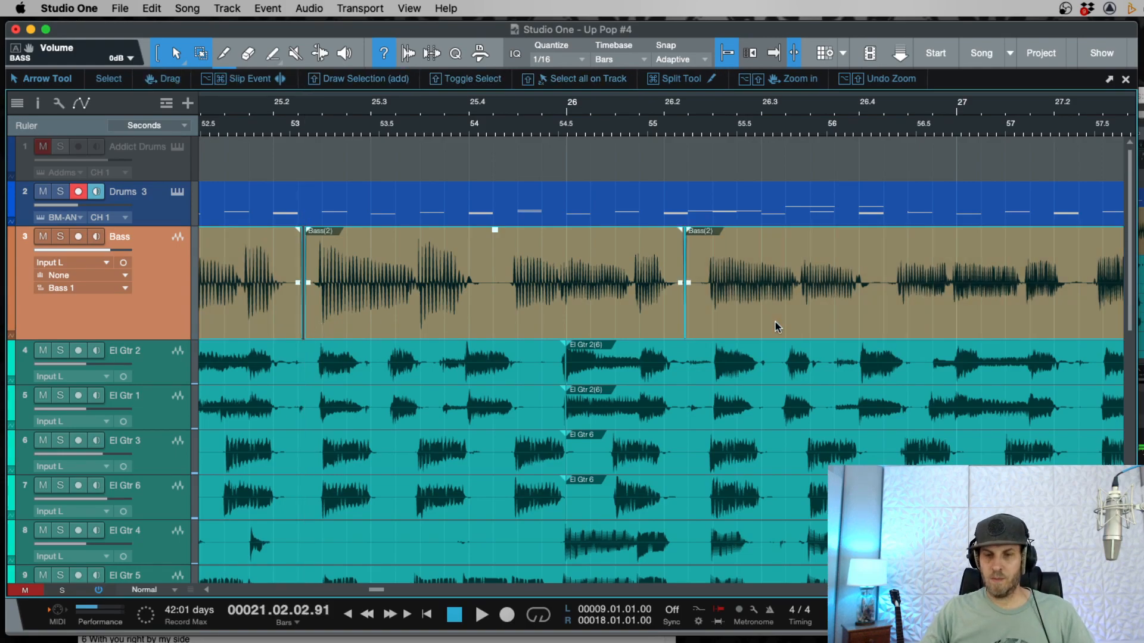
Step: Play the Bass part from about bar 22 past bar 27 to check the shifted section and the notes after it
{"action": "key", "text": "space"}
{"action": "key", "text": "w"}
{"action": "key", "text": "w"}
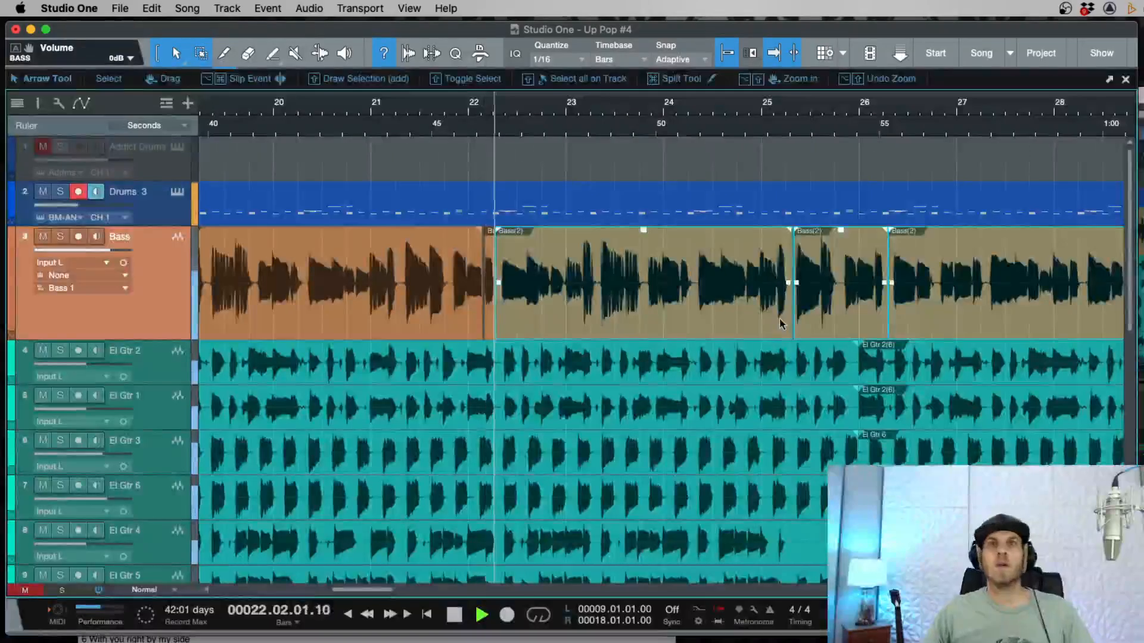
{"action": "left_click", "coordinate": [829, 112]}
{"action": "key", "text": "e"}
{"action": "key", "text": "e"}
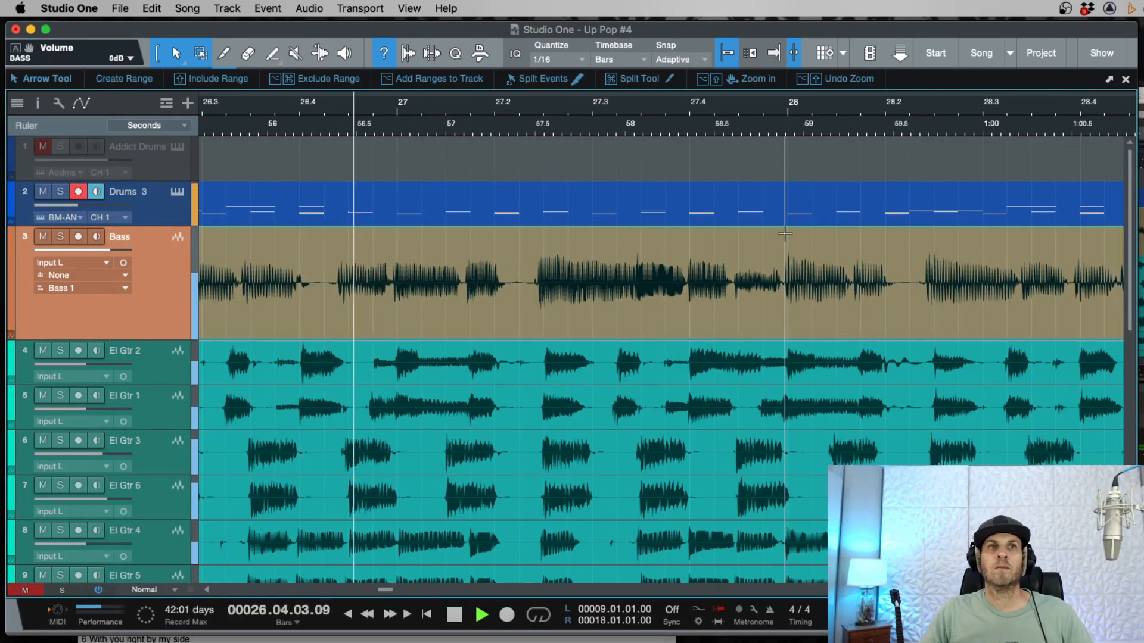
{"action": "key", "text": "space"}
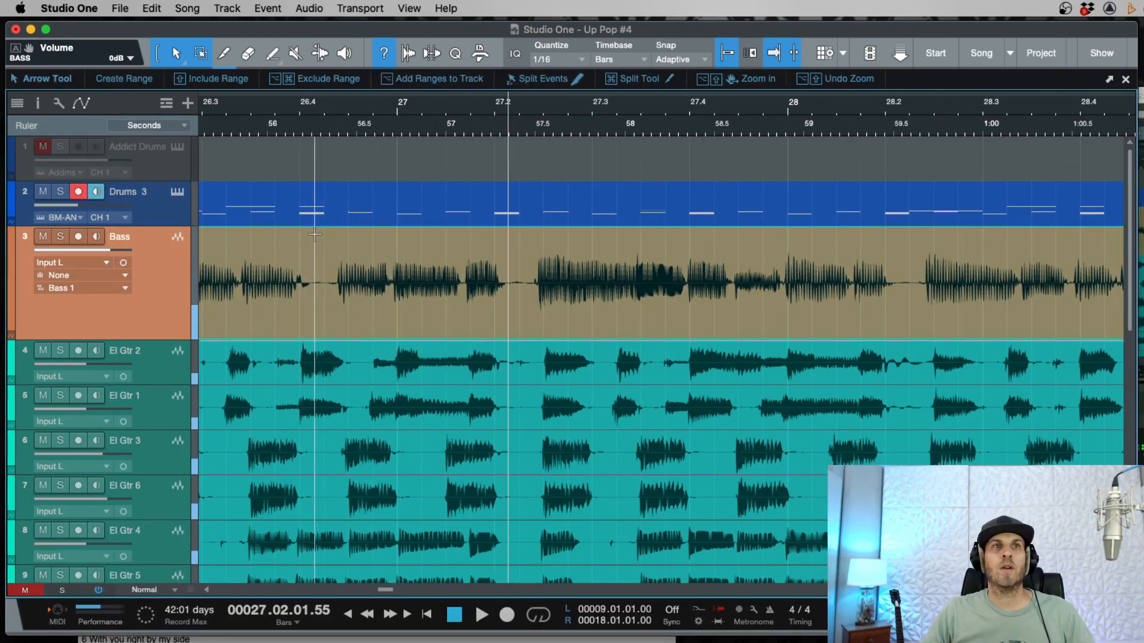
Step: Separate the Bass(2) note just before bar 27, shift it slightly later and select it with the clip before it
{"action": "left_click_drag", "start_coordinate": [322, 235], "coordinate": [361, 319]}
{"action": "left_click", "coordinate": [422, 319]}
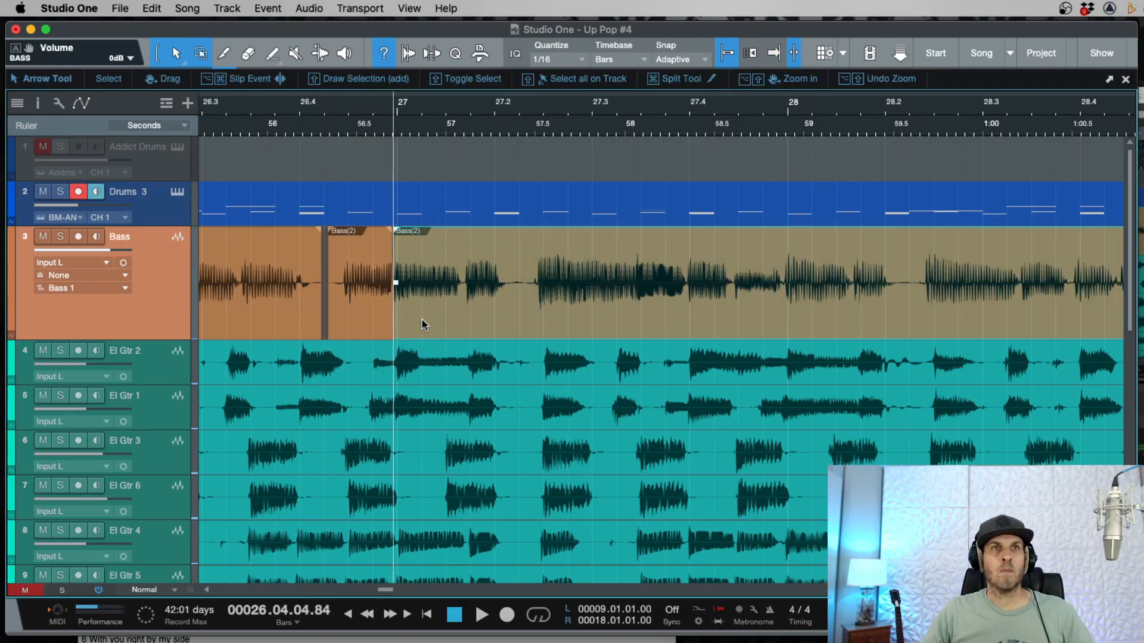
{"action": "key", "text": "space"}
{"action": "left_click", "coordinate": [478, 302]}
{"action": "left_click", "coordinate": [408, 325], "text": "shift"}
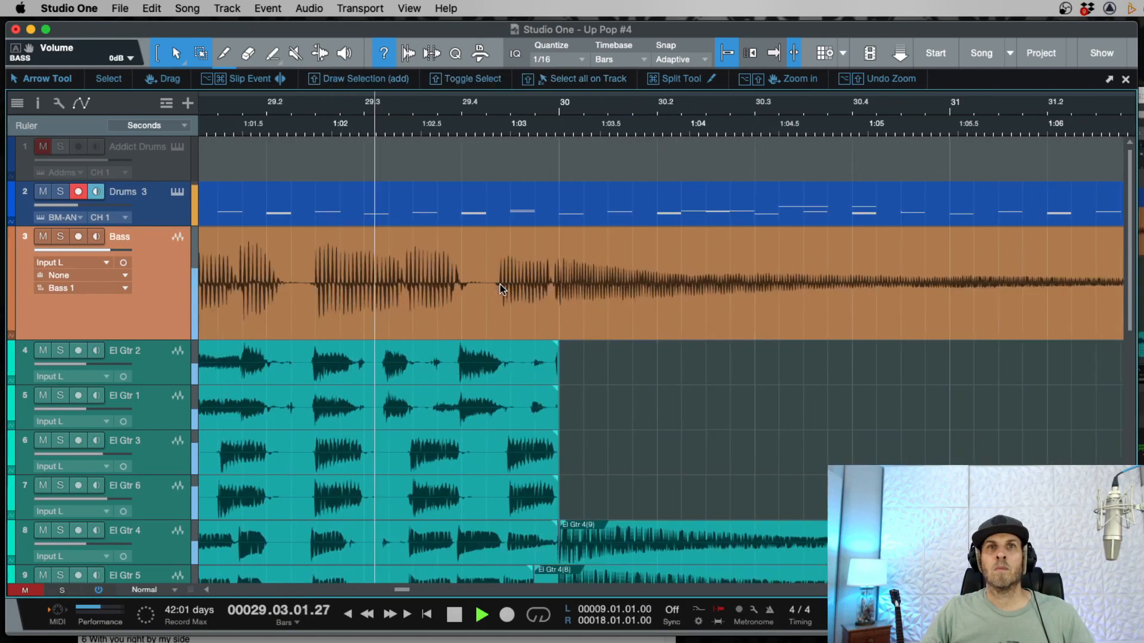
Step: Delete the silent Bass stretch from just before bar 33 to bar 34 and fade out the preceding sustained note from about 31.2
{"action": "key", "text": "w"}
{"action": "key", "text": "w"}
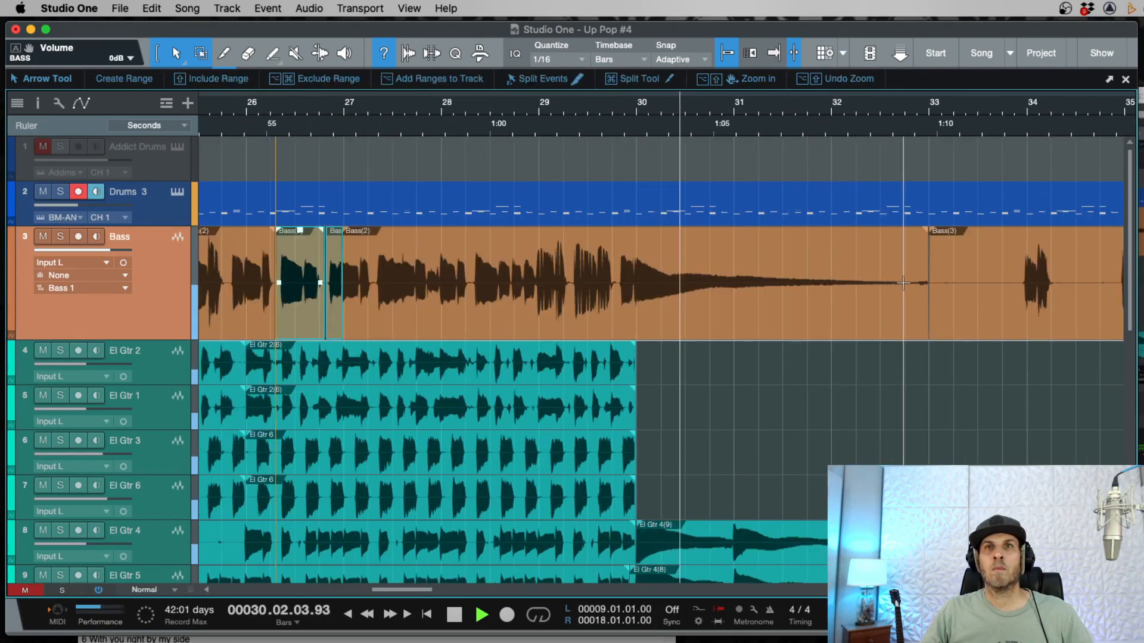
{"action": "double_click", "coordinate": [922, 284]}
{"action": "left_click", "coordinate": [1016, 257], "text": "super"}
{"action": "left_click", "coordinate": [975, 324]}
{"action": "key", "text": "Delete"}
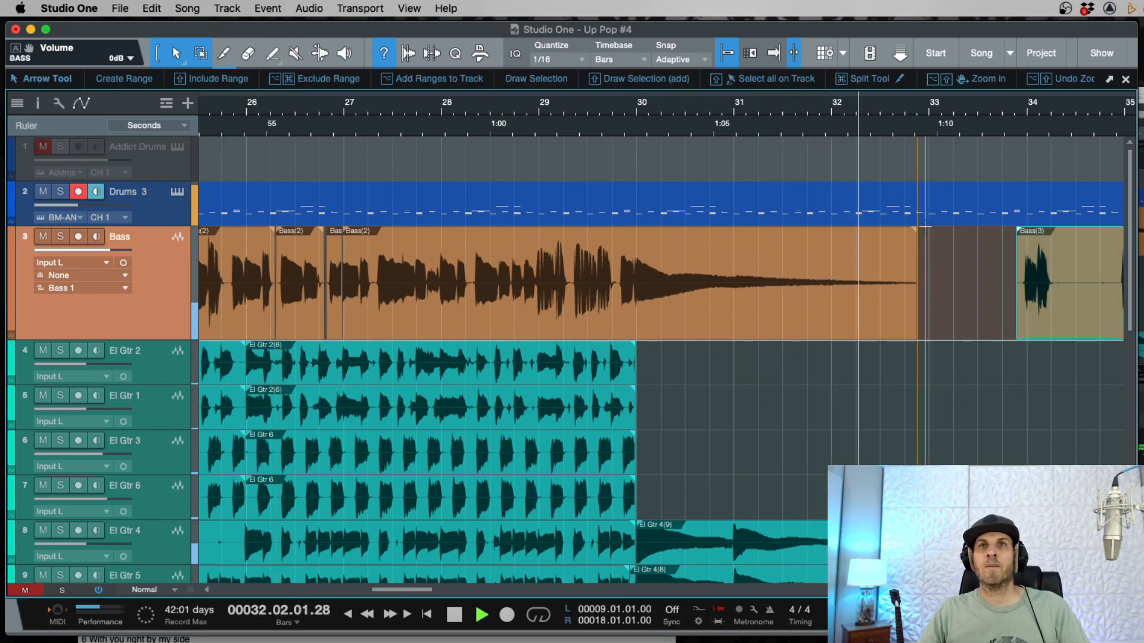
{"action": "left_click_drag", "start_coordinate": [916, 231], "coordinate": [773, 256]}
Step: Split Bass(3) just before bar 38 and delete all of its audio from bar 34 up to that point
{"action": "scroll", "coordinate": [925, 280], "scroll_direction": "right", "scroll_amount": 5}
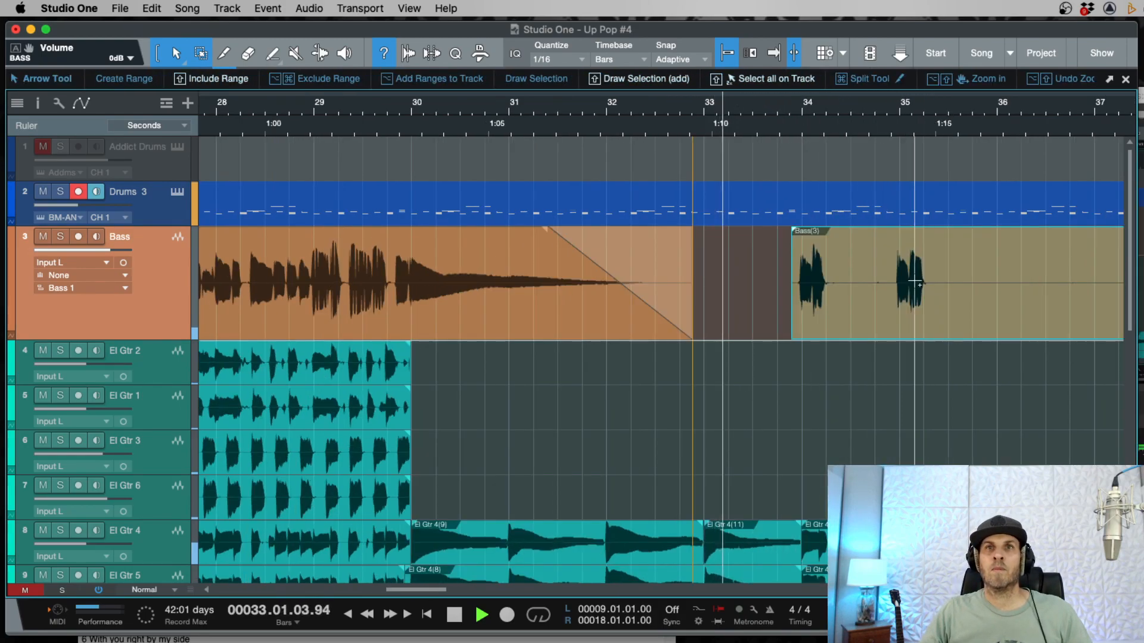
{"action": "scroll", "coordinate": [881, 323], "scroll_direction": "right", "scroll_amount": 5}
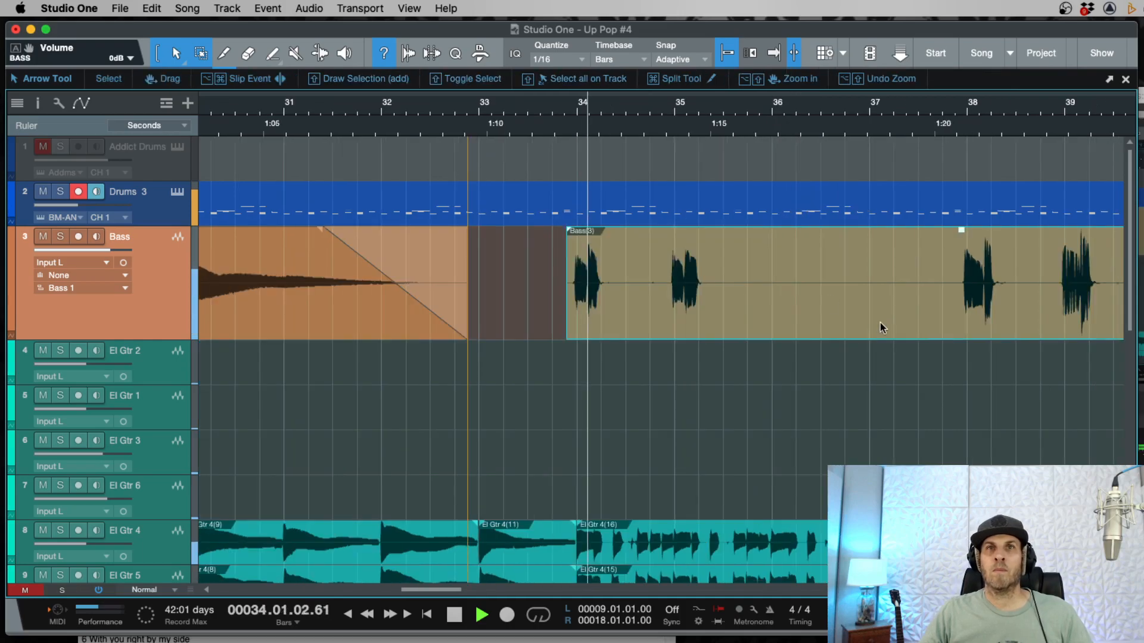
{"action": "left_click_drag", "start_coordinate": [605, 286], "coordinate": [667, 300]}
{"action": "key", "text": "Delete"}
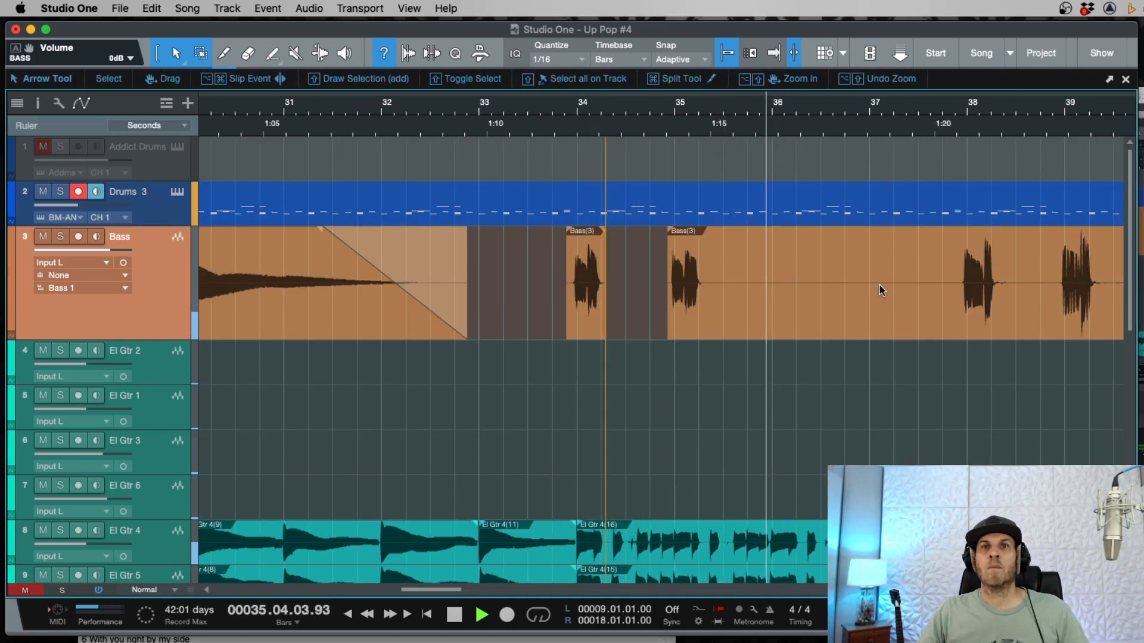
{"action": "scroll", "coordinate": [766, 284], "scroll_direction": "right", "scroll_amount": 5}
{"action": "left_click", "coordinate": [734, 262], "text": "super"}
{"action": "left_click", "coordinate": [681, 314]}
{"action": "key", "text": "Delete"}
{"action": "left_click", "coordinate": [367, 308]}
{"action": "key", "text": "Delete"}
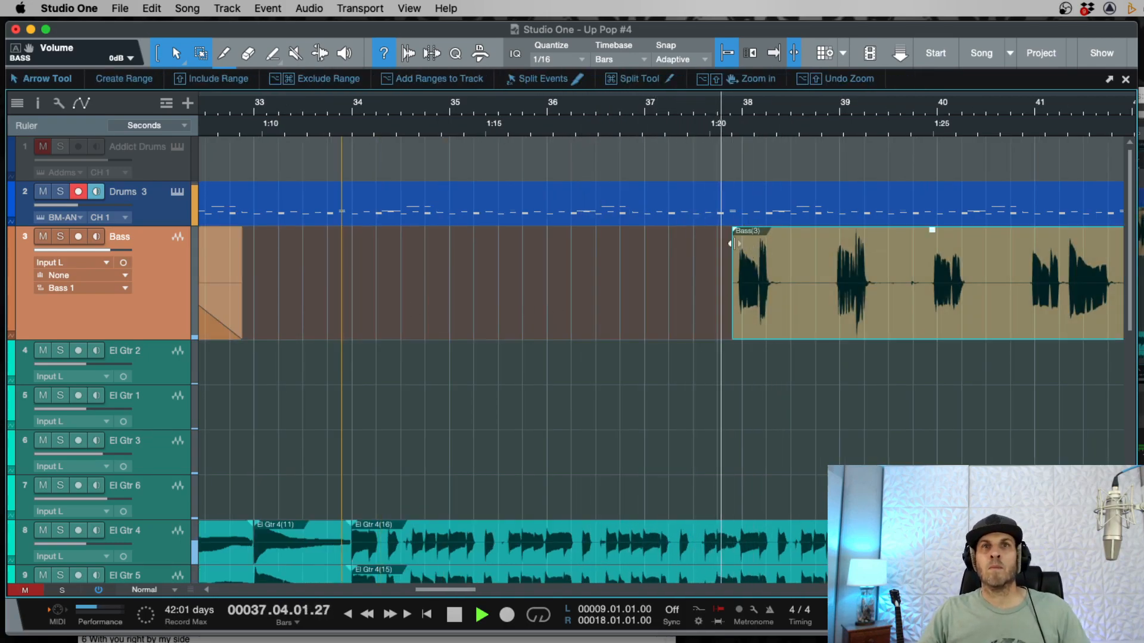
Step: Add a very short fade-in to the start of the Bass(3) clip before bar 38 and stop playback
{"action": "left_click_drag", "start_coordinate": [736, 233], "coordinate": [740, 235]}
{"action": "key", "text": "e"}
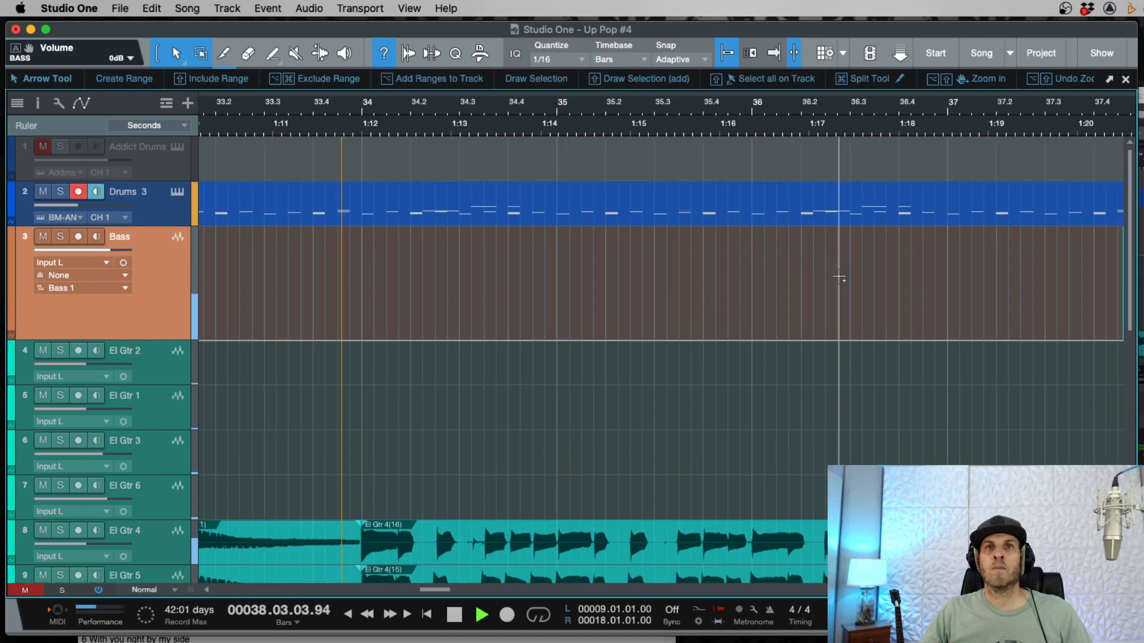
{"action": "key", "text": "space"}
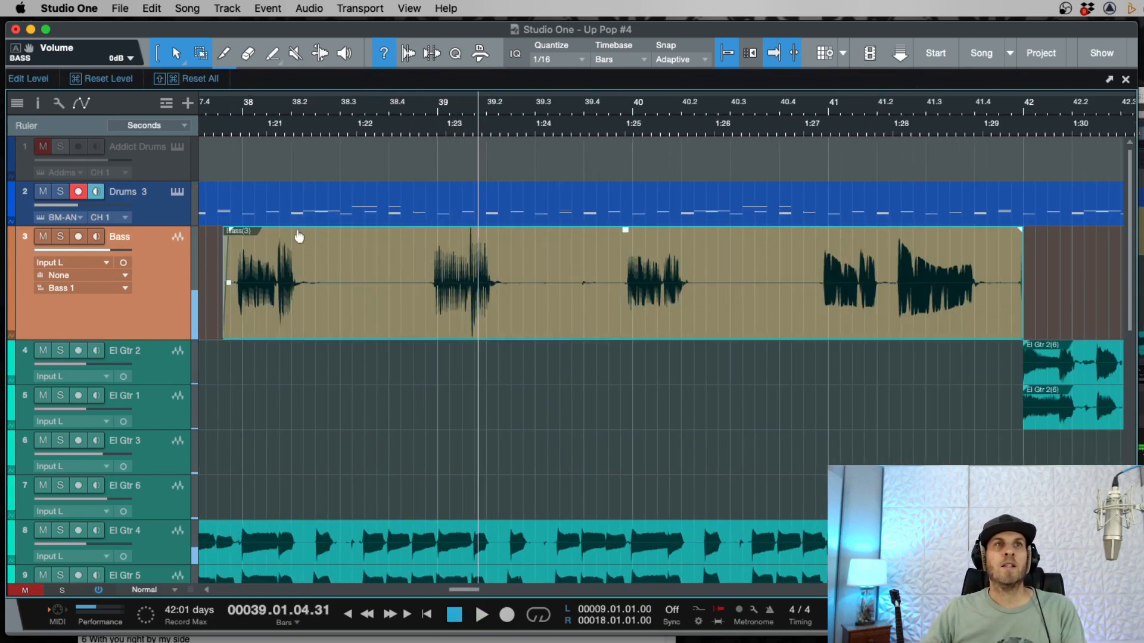
Step: Delete the silent stretches between the Bass(3) notes from bar 38 to bar 42, including the tail after the last note
{"action": "left_click_drag", "start_coordinate": [299, 286], "coordinate": [427, 293]}
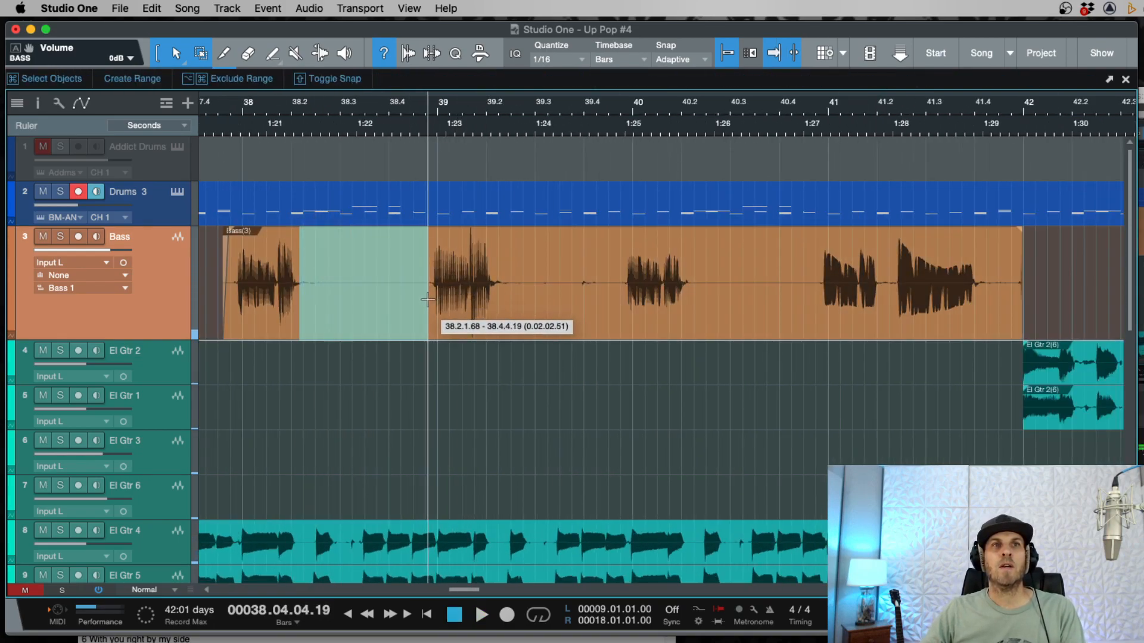
{"action": "key", "text": "Delete"}
{"action": "left_click_drag", "start_coordinate": [498, 231], "coordinate": [620, 310]}
{"action": "key", "text": "super+z"}
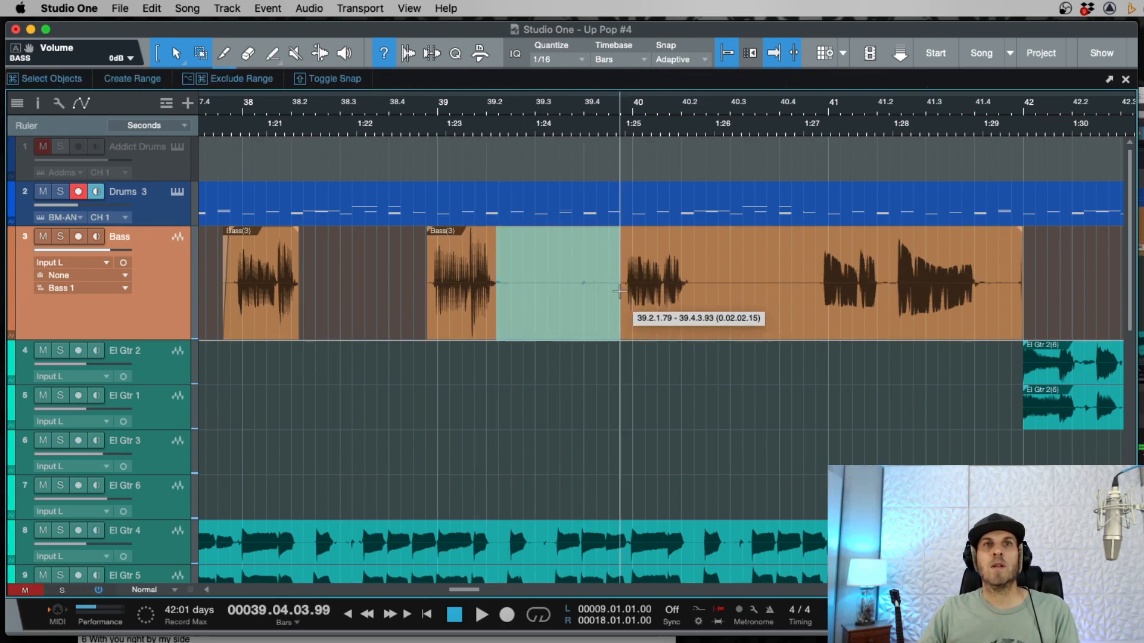
{"action": "key", "text": "Delete"}
{"action": "left_click_drag", "start_coordinate": [692, 232], "coordinate": [816, 306]}
{"action": "key", "text": "Delete"}
{"action": "left_click_drag", "start_coordinate": [1058, 232], "coordinate": [977, 314]}
{"action": "key", "text": "Delete"}
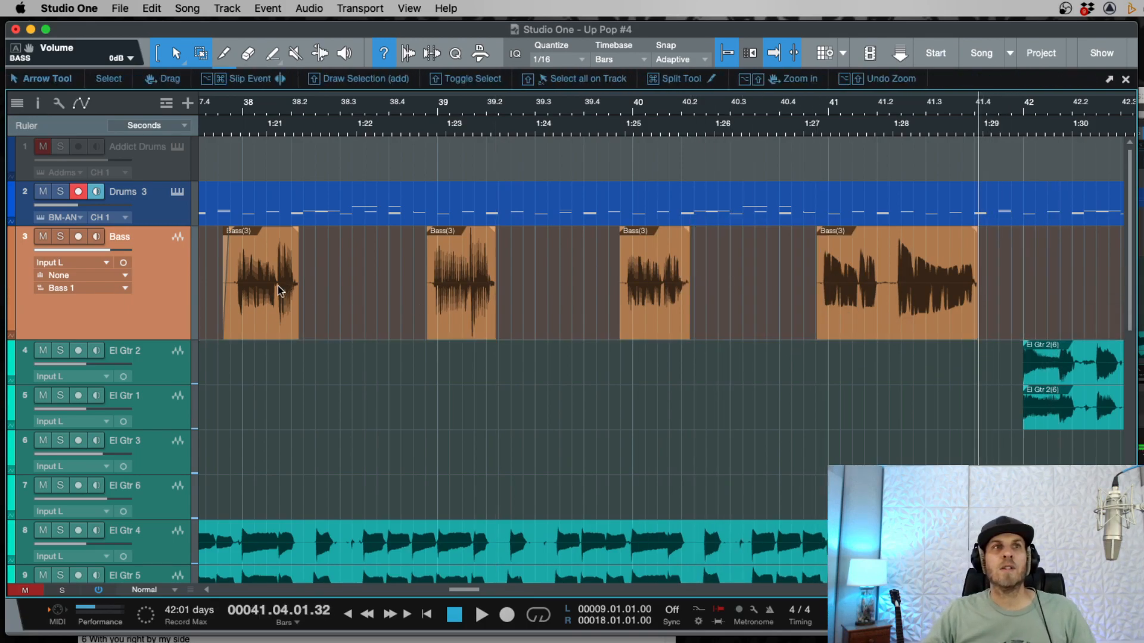
Step: Play the trimmed Bass(3) clips from just before bar 38 and shift the clip at bar 40 slightly later
{"action": "left_click_drag", "start_coordinate": [1020, 327], "coordinate": [216, 315]}
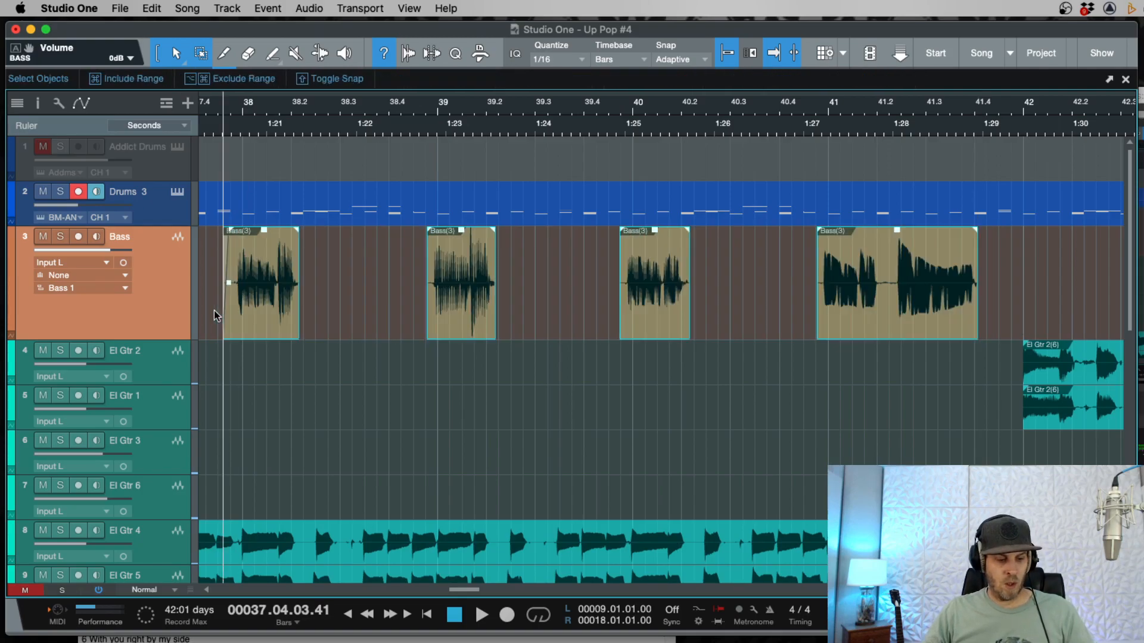
{"action": "key", "text": "space"}
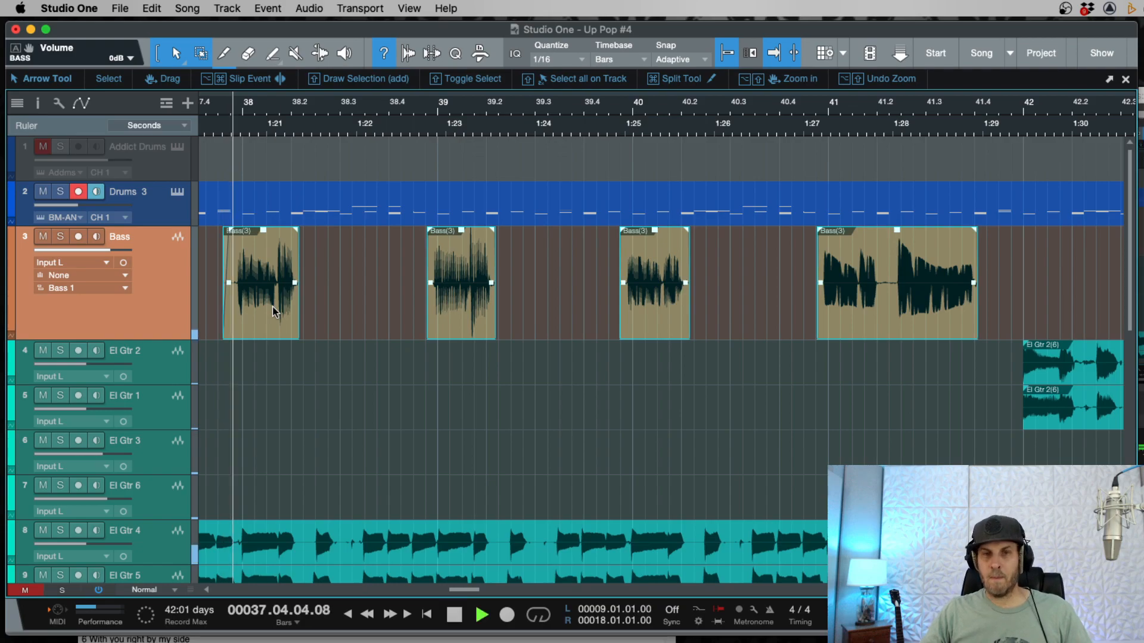
{"action": "key", "text": "e"}
{"action": "key", "text": "e"}
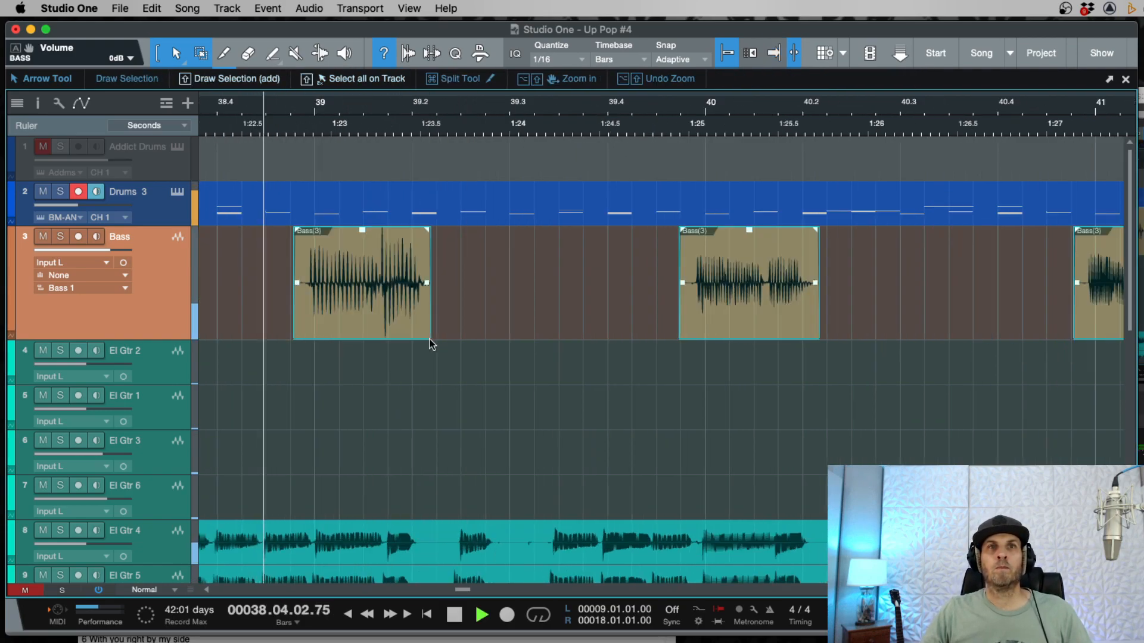
{"action": "left_click", "coordinate": [764, 391]}
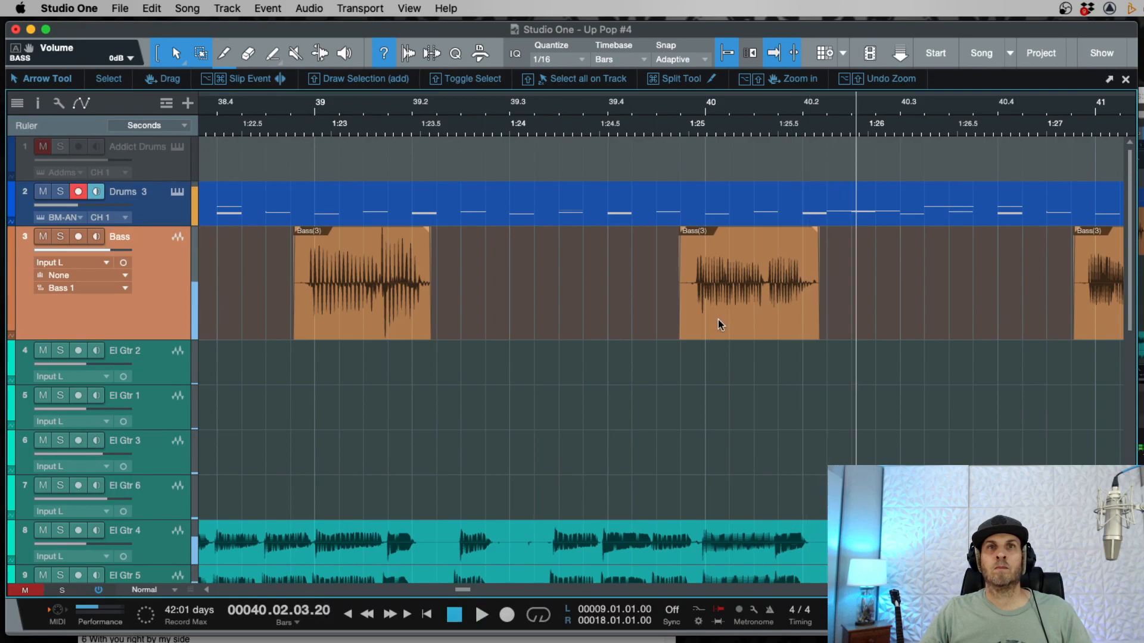
{"action": "key", "text": "space"}
{"action": "left_click", "coordinate": [715, 324]}
{"action": "key", "text": "l"}
{"action": "left_click_drag", "start_coordinate": [715, 323], "coordinate": [717, 323]}
{"action": "key", "text": "space"}
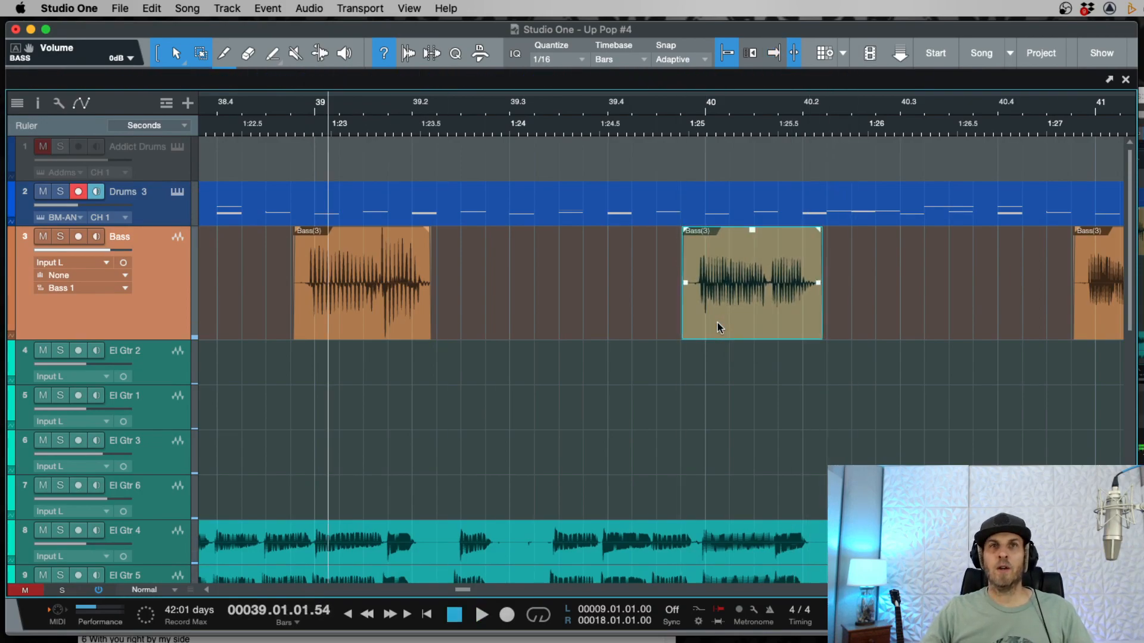
Step: Split the Bass(3) clip at bar 41 just after beat 2 and shift its first part slightly later
{"action": "scroll", "coordinate": [816, 374], "scroll_direction": "right", "scroll_amount": 3}
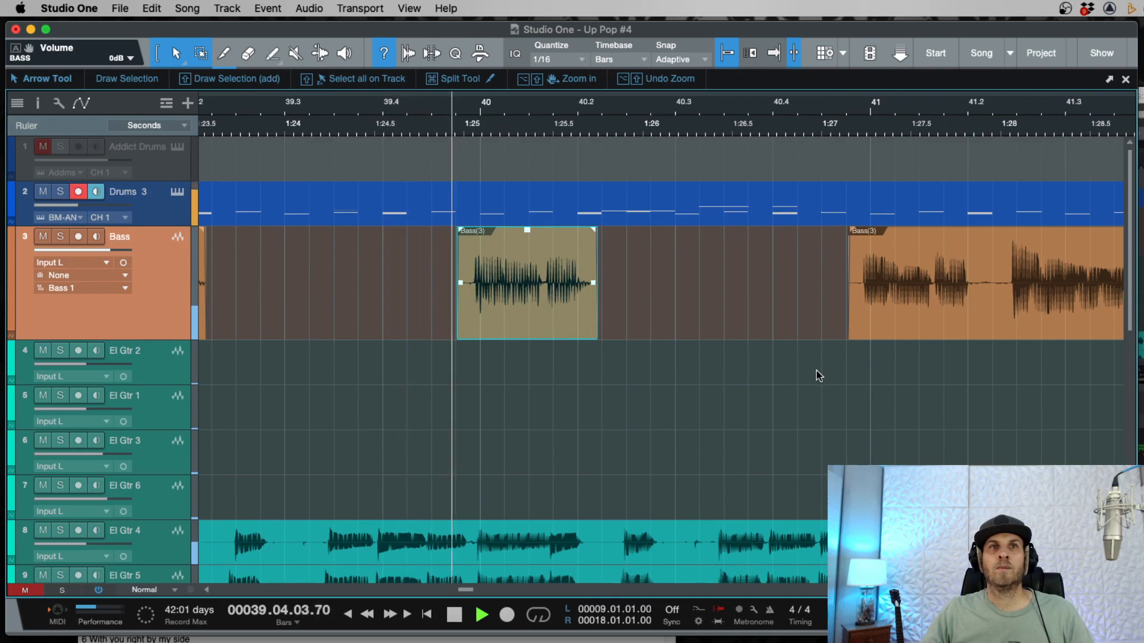
{"action": "scroll", "coordinate": [817, 376], "scroll_direction": "right", "scroll_amount": 3}
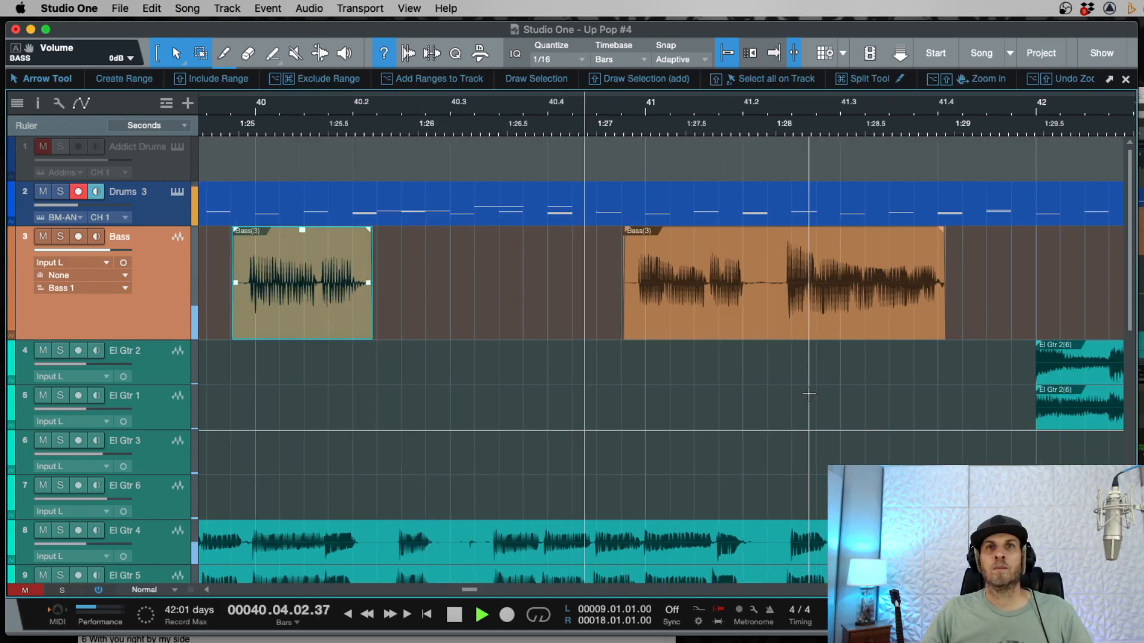
{"action": "key", "text": "space"}
{"action": "left_click", "coordinate": [768, 245], "text": "alt"}
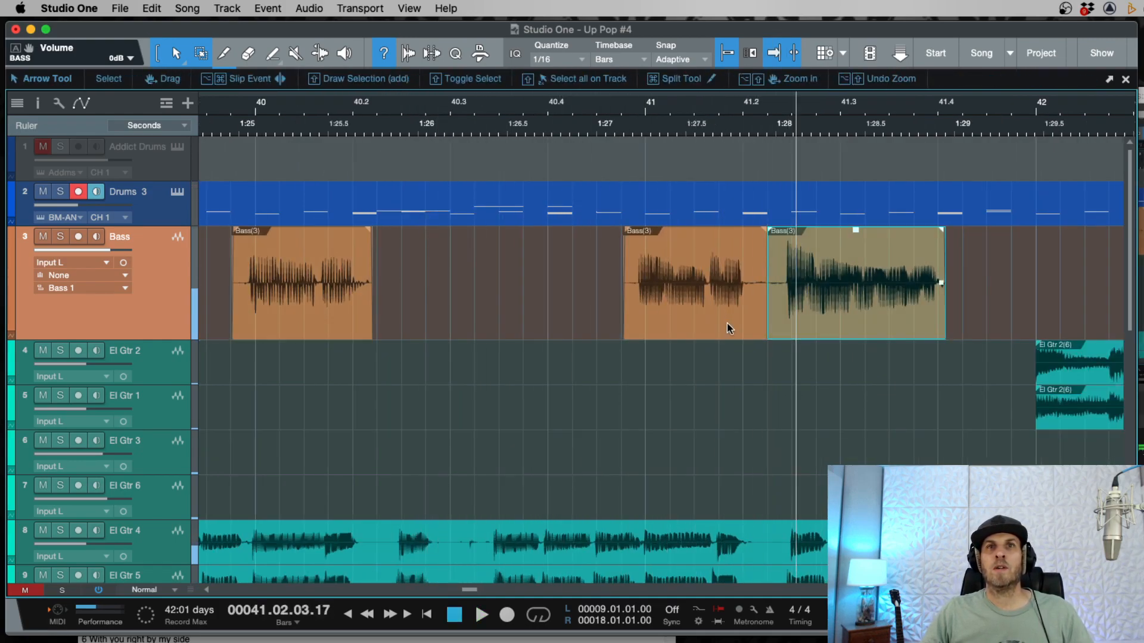
{"action": "left_click", "coordinate": [729, 324]}
{"action": "left_click_drag", "start_coordinate": [729, 324], "coordinate": [733, 327]}
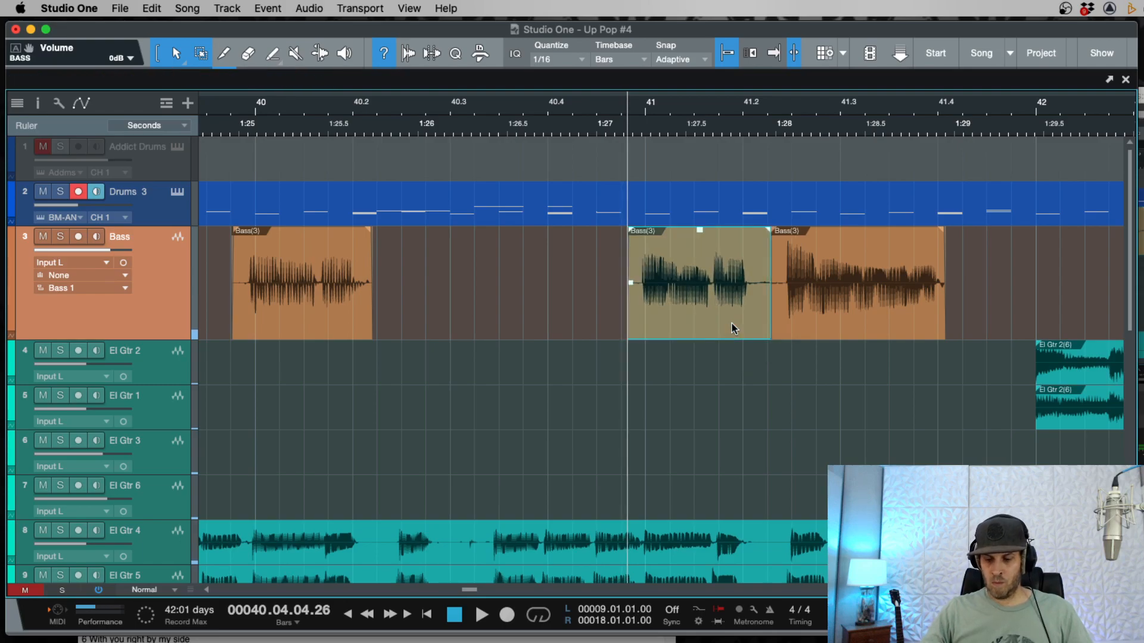
Step: Play back the edited Bass(3) clips around bar 41 and look over the rest of the song arrangement
{"action": "key", "text": "space"}
{"action": "left_click", "coordinate": [804, 316]}
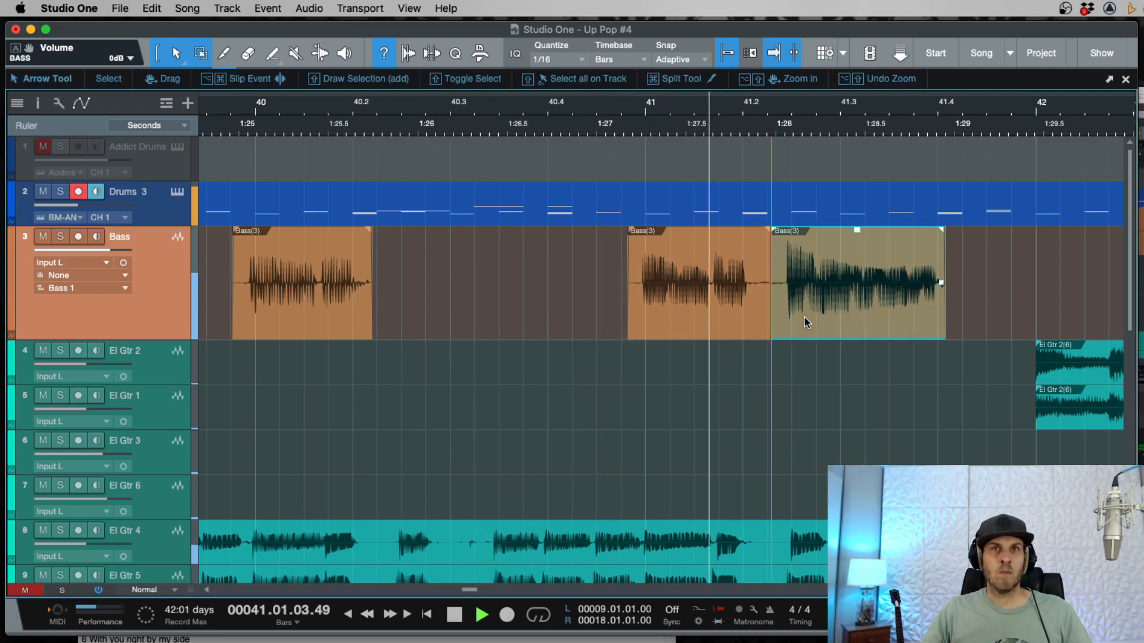
{"action": "key", "text": "w"}
{"action": "key", "text": "w"}
{"action": "key", "text": "w"}
{"action": "key", "text": "w"}
{"action": "key", "text": "w"}
{"action": "key", "text": "w"}
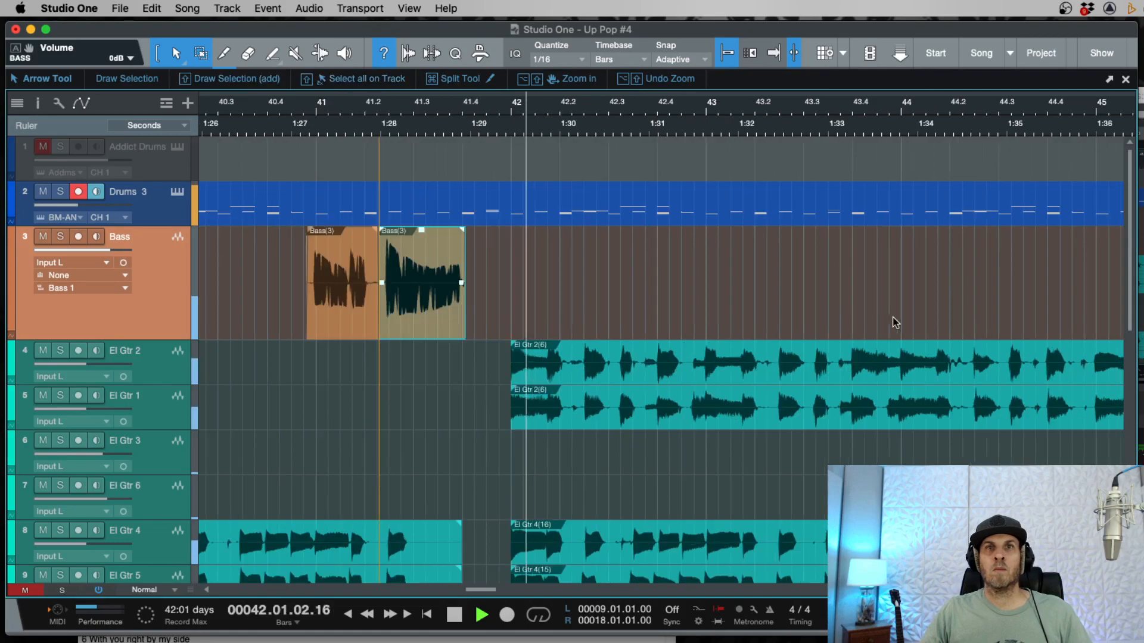
{"action": "key", "text": "w"}
{"action": "key", "text": "w"}
{"action": "key", "text": "w"}
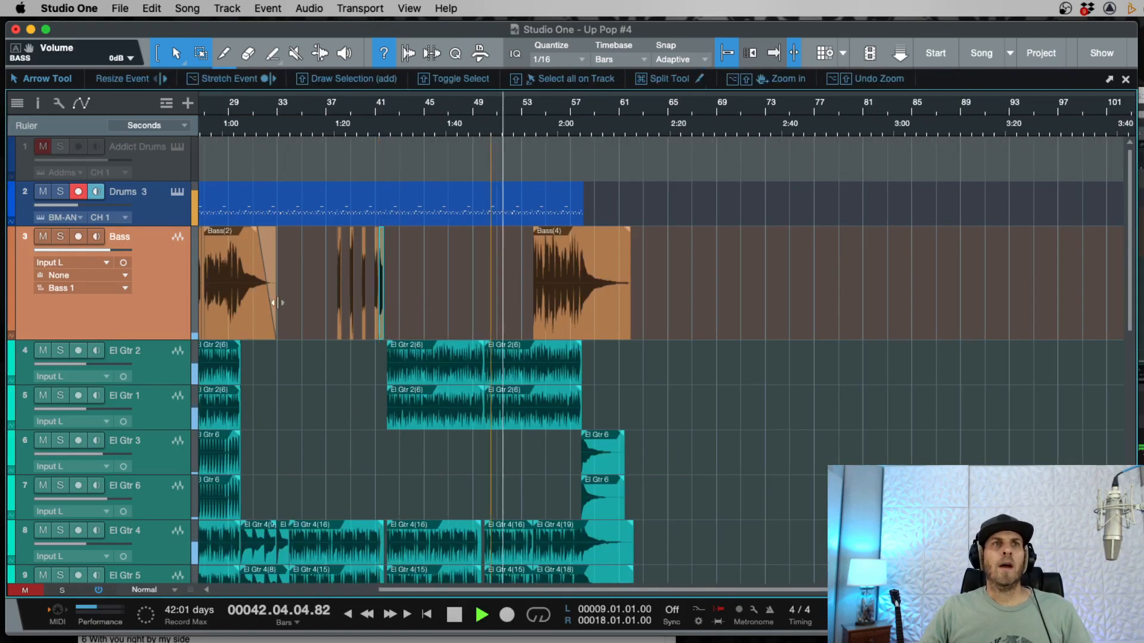
{"action": "key", "text": "space"}
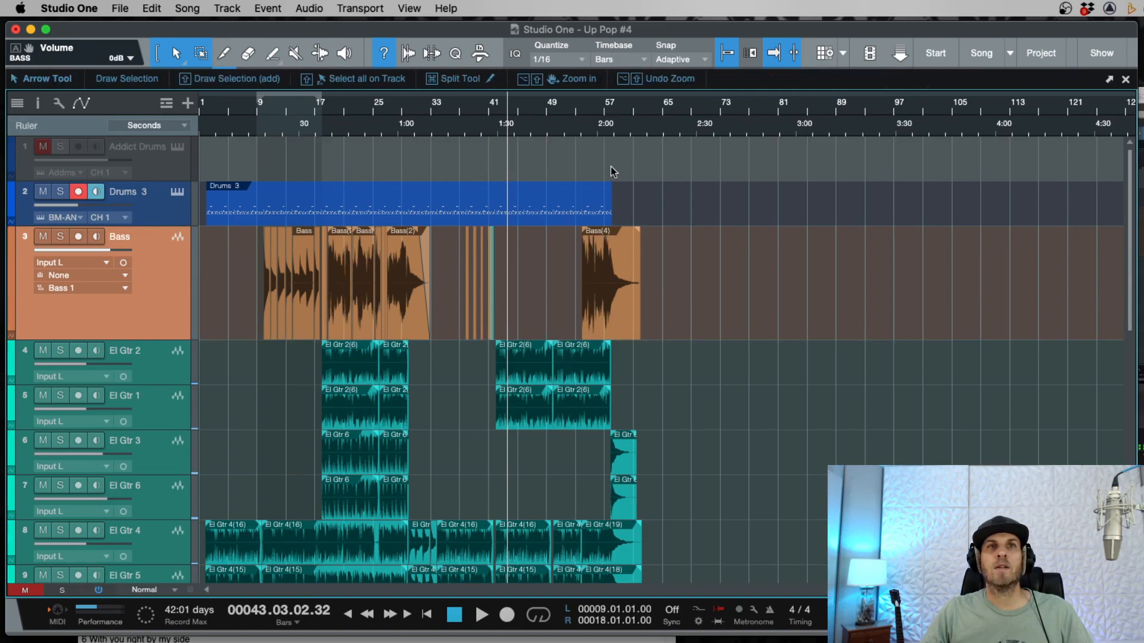
Step: Play the song from just before bar 18 to check how the Bass(2) clips come in
{"action": "left_click", "coordinate": [326, 121]}
{"action": "key", "text": "e"}
{"action": "key", "text": "e"}
{"action": "key", "text": "e"}
{"action": "key", "text": "e"}
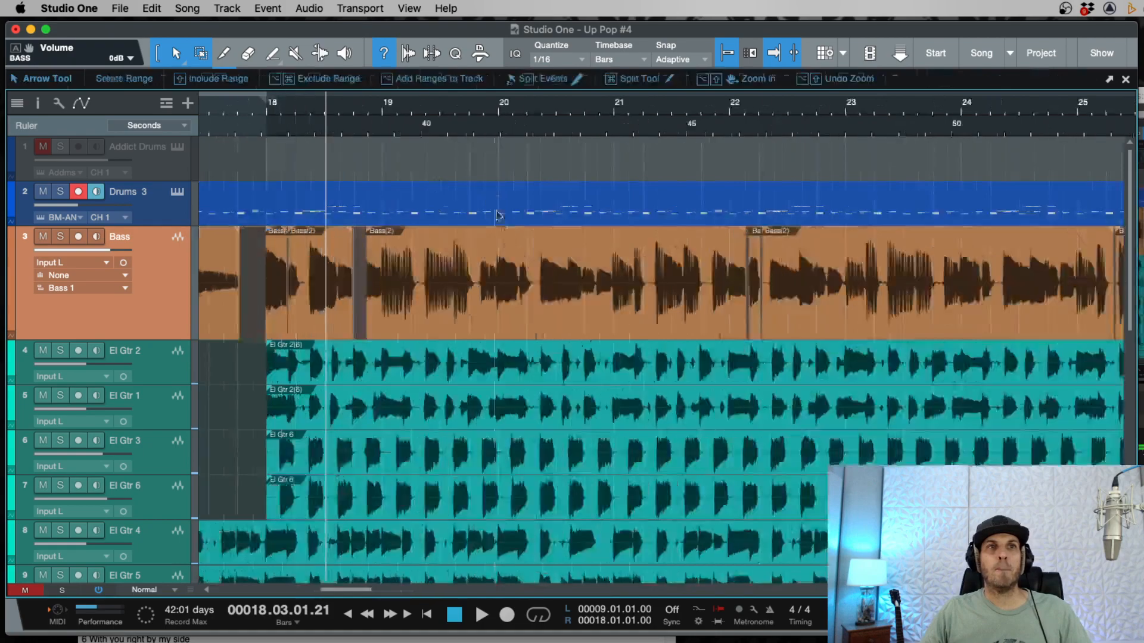
{"action": "left_click", "coordinate": [248, 128]}
{"action": "key", "text": "space"}
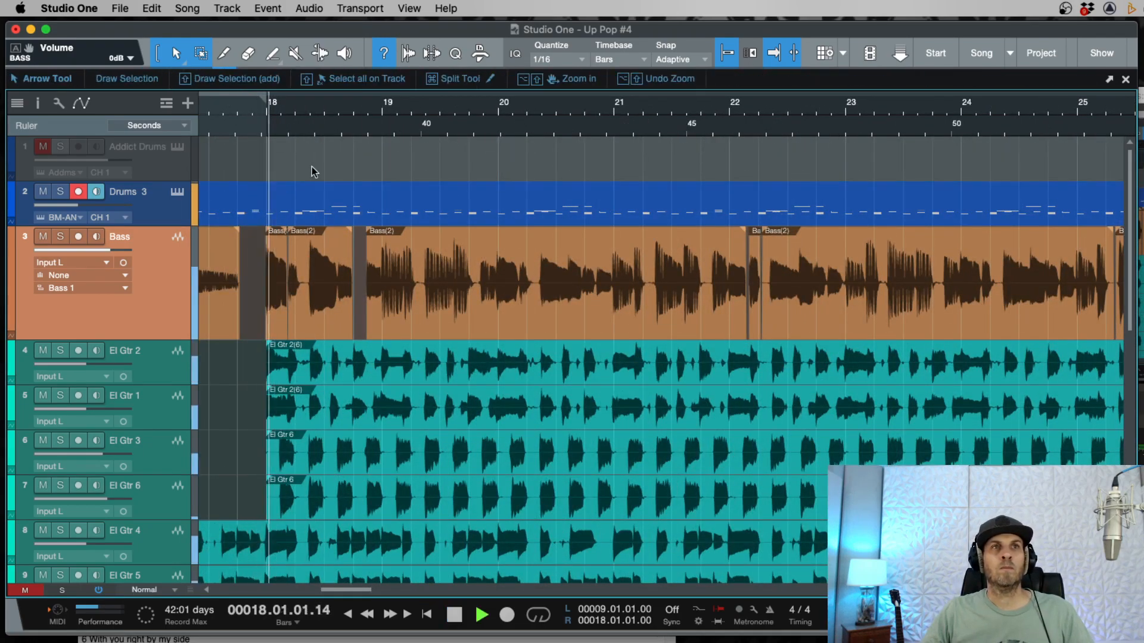
{"action": "key", "text": "space"}
{"action": "left_click", "coordinate": [256, 270]}
{"action": "key", "text": "e"}
{"action": "key", "text": "e"}
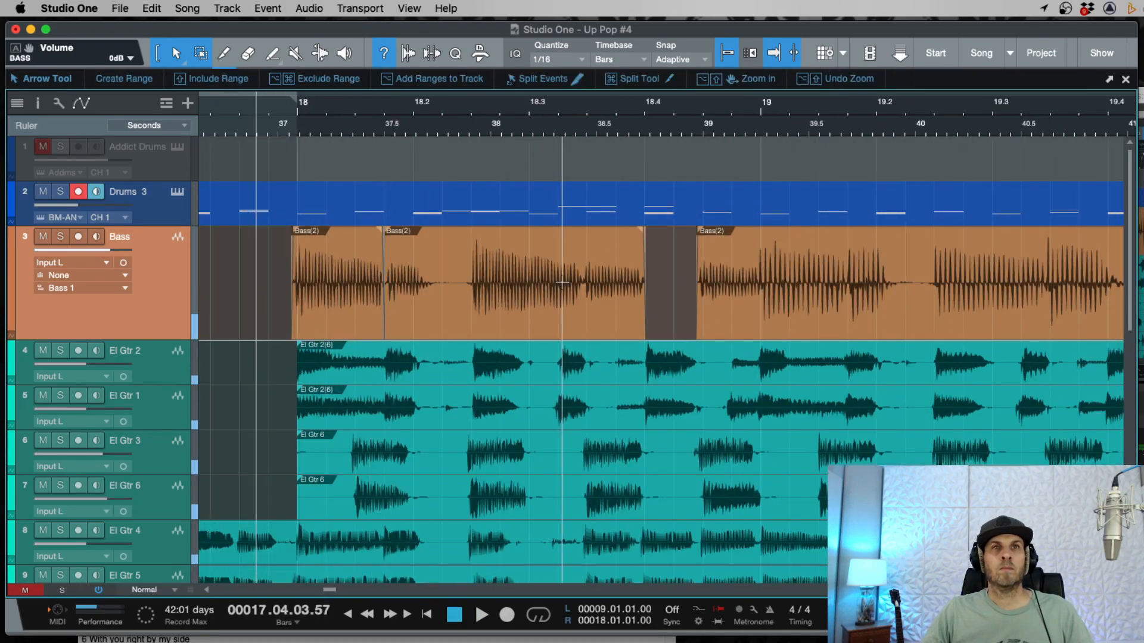
{"action": "key", "text": "space"}
{"action": "key", "text": "w"}
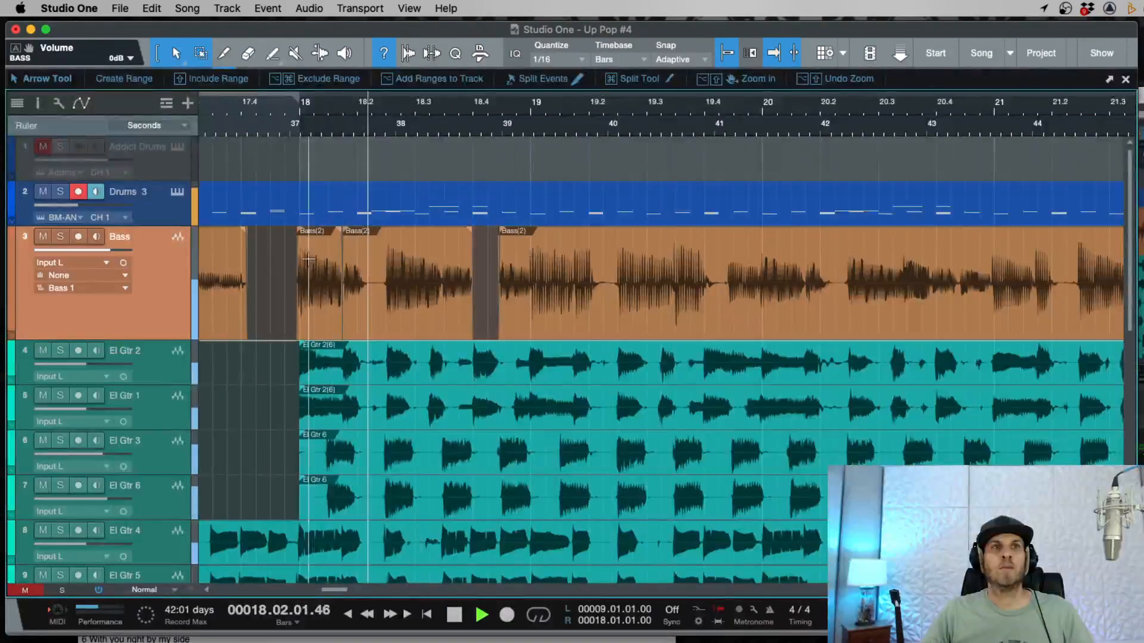
{"action": "left_click", "coordinate": [289, 268]}
{"action": "key", "text": "e"}
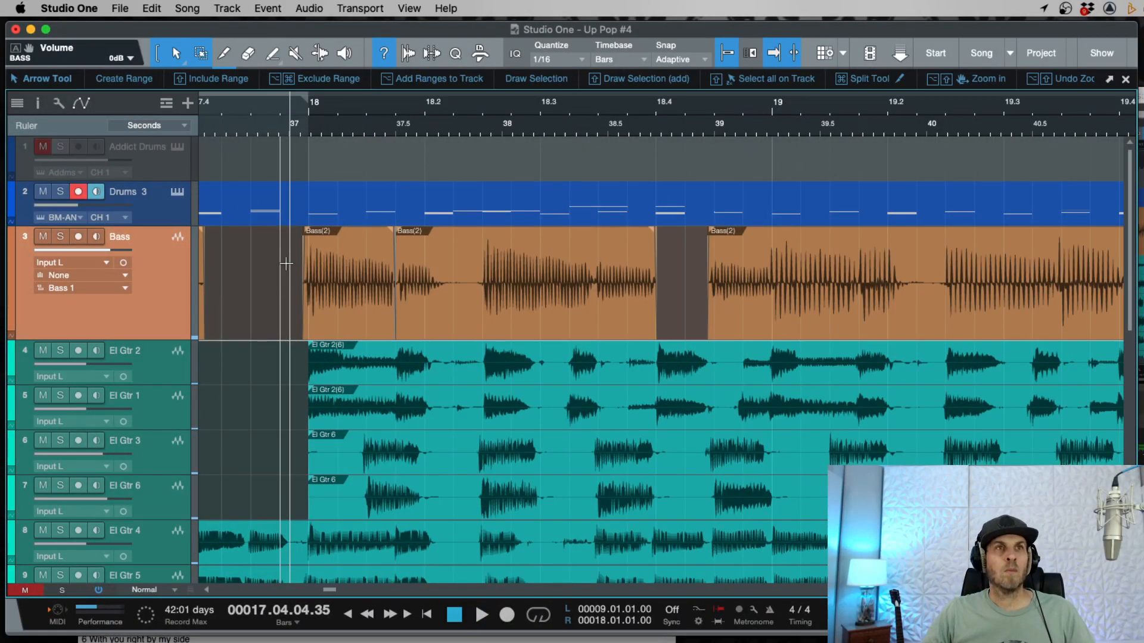
Step: Select the Bass audio from just before bar 18 to bar 30 and merge the clips from bar 17 onward into one
{"action": "left_click_drag", "start_coordinate": [284, 262], "coordinate": [709, 286]}
{"action": "key", "text": "w"}
{"action": "key", "text": "w"}
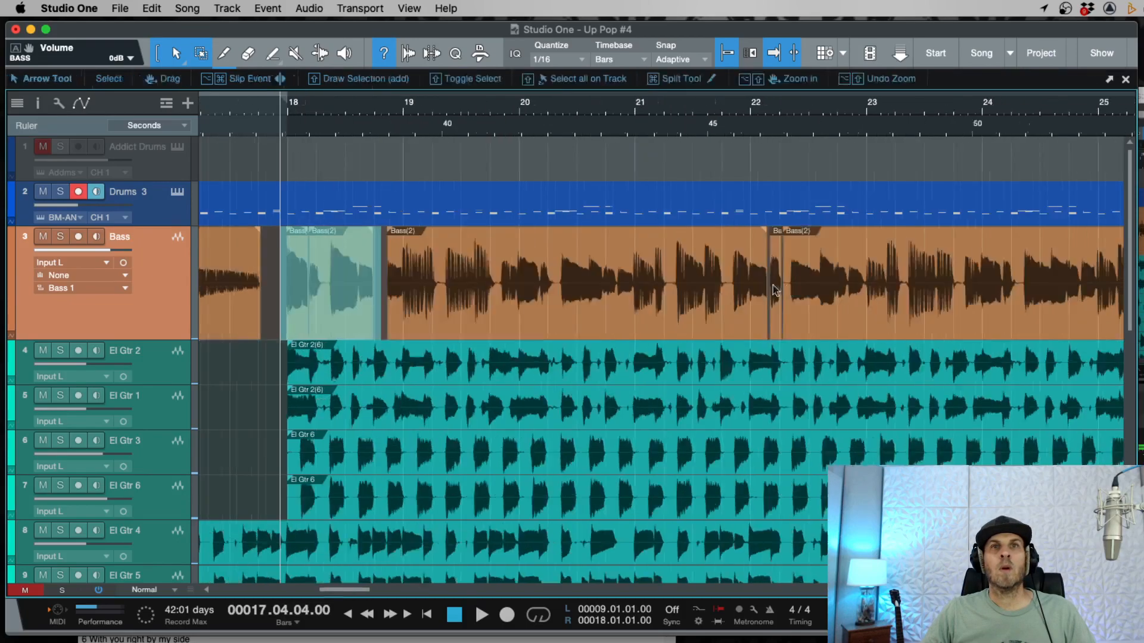
{"action": "key", "text": "w"}
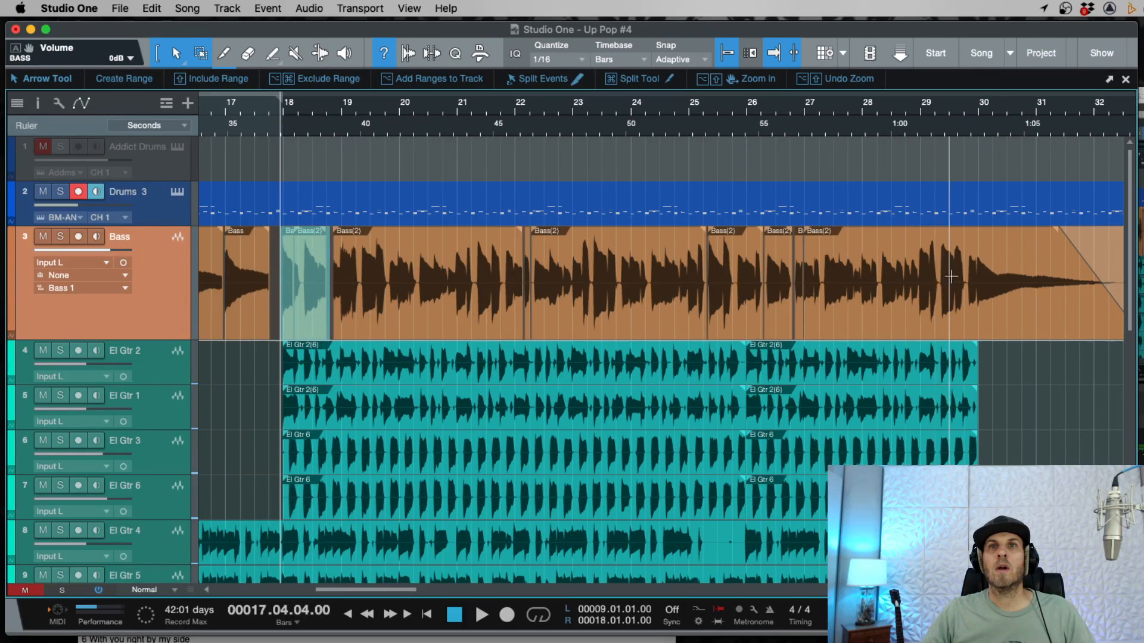
{"action": "left_click", "coordinate": [966, 264], "text": "shift"}
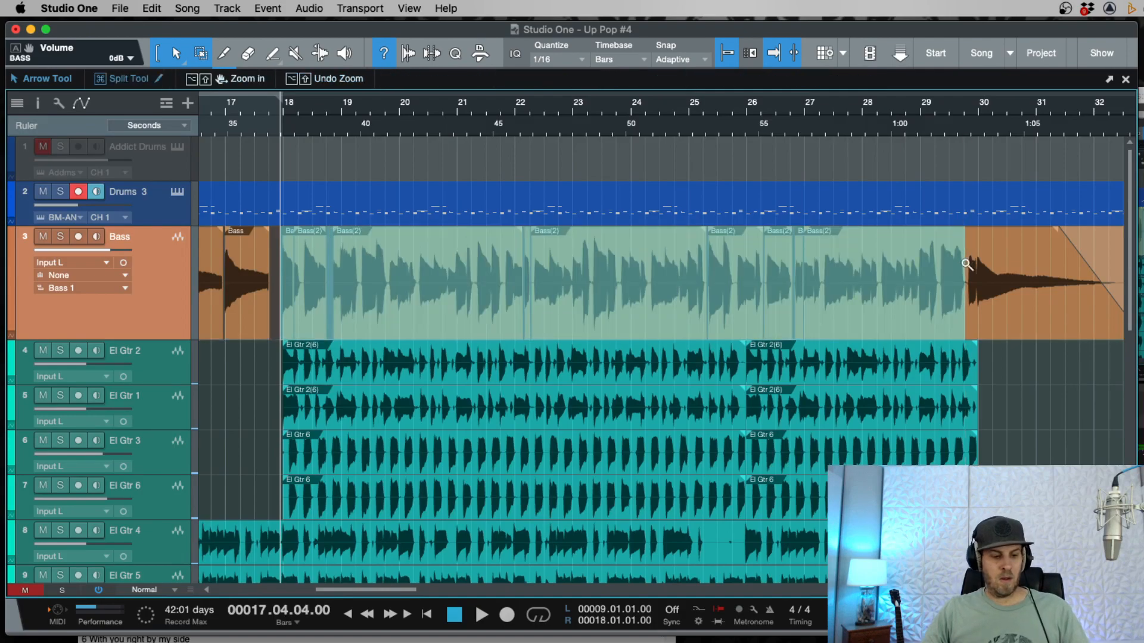
{"action": "key", "text": "g"}
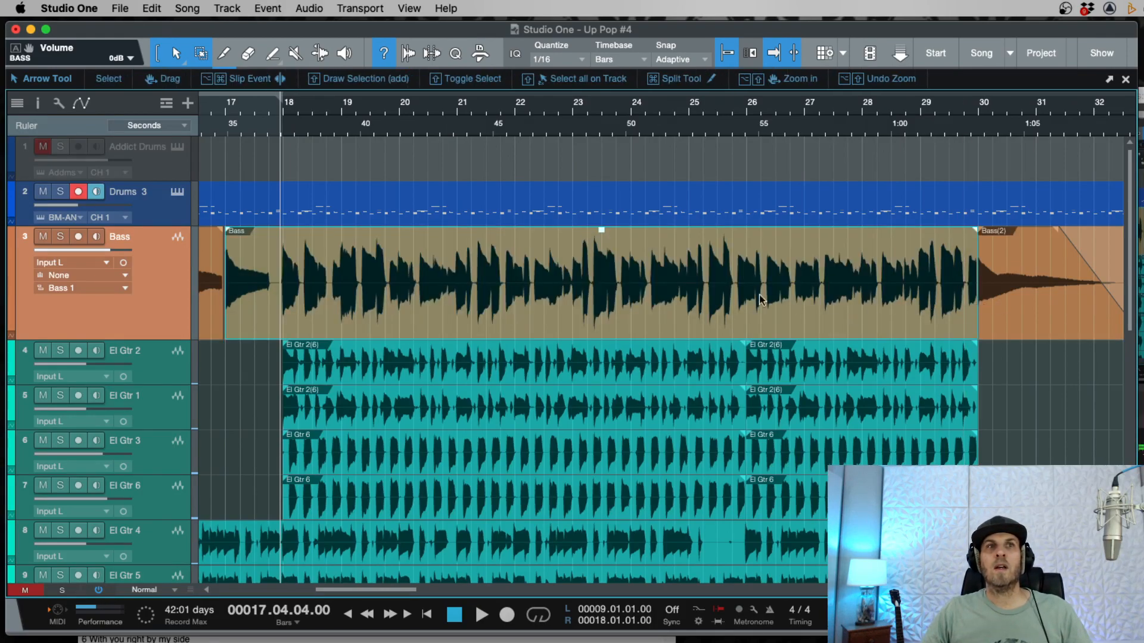
Step: Split the merged Bass clip just before bar 18 and select the part at bar 17
{"action": "key", "text": "w"}
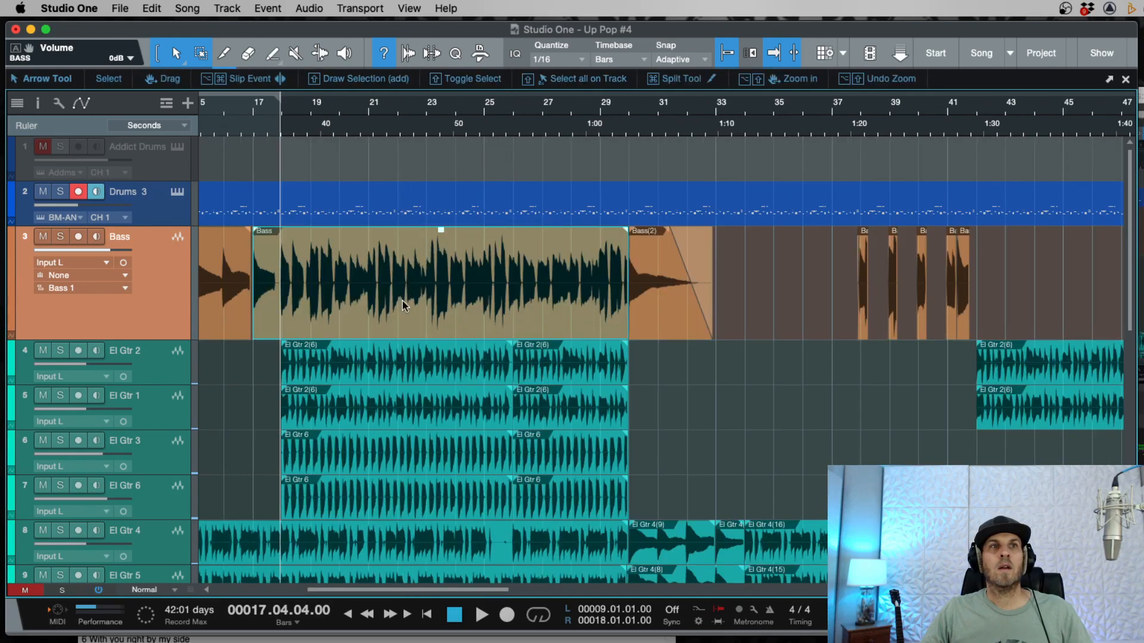
{"action": "key", "text": "e"}
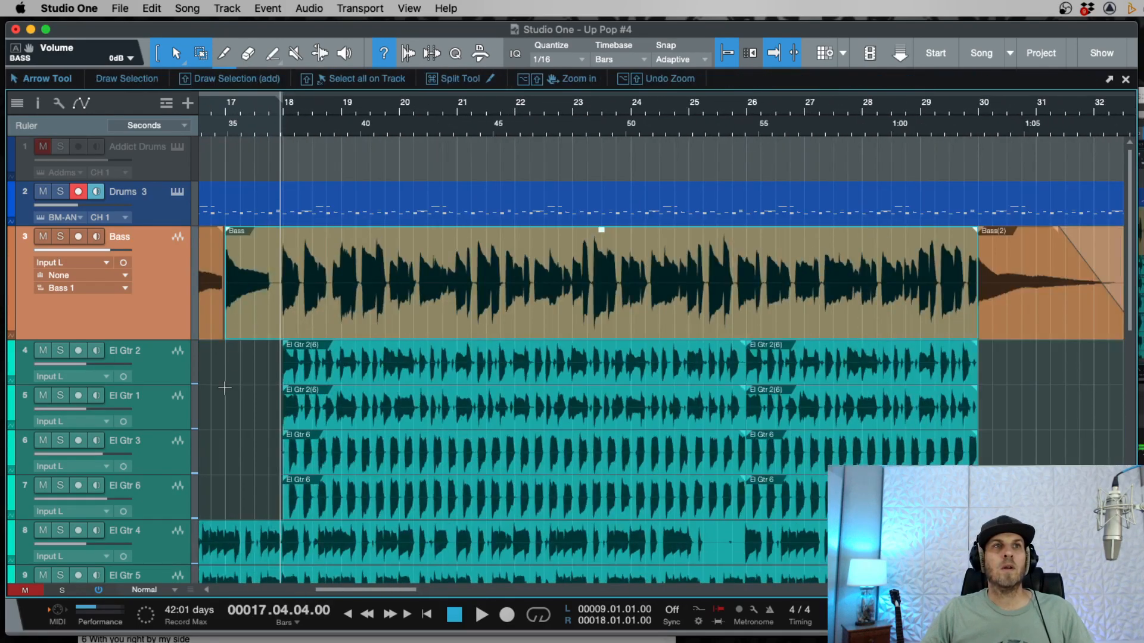
{"action": "left_click", "coordinate": [226, 357]}
{"action": "key", "text": "e"}
{"action": "key", "text": "e"}
{"action": "key", "text": "e"}
{"action": "key", "text": "e"}
{"action": "key", "text": "w"}
{"action": "key", "text": "w"}
{"action": "key", "text": "w"}
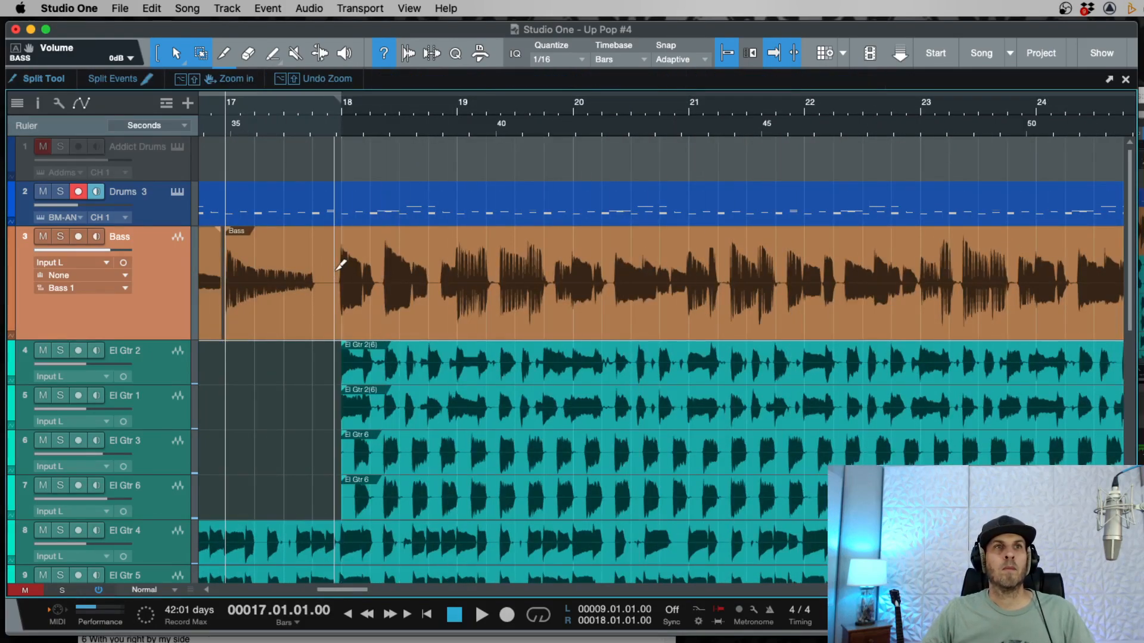
{"action": "left_click", "coordinate": [337, 262], "text": "alt"}
{"action": "left_click", "coordinate": [298, 295]}
{"action": "key", "text": "z"}
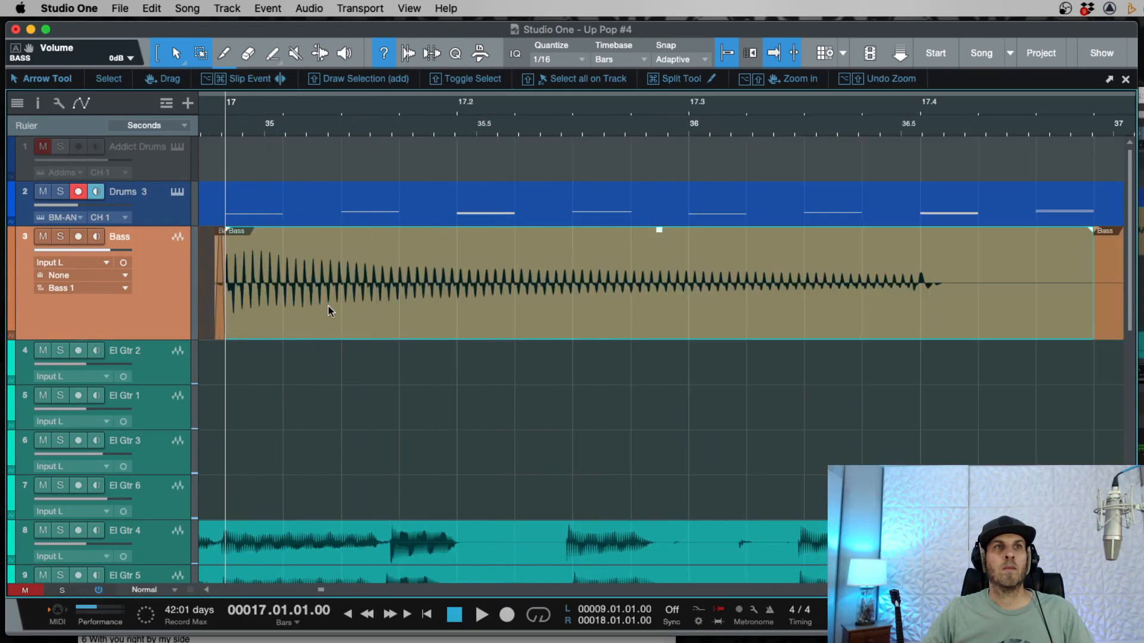
Step: Extend the bar 17 Bass clip back over the sliver before it and add very short fades at both ends
{"action": "left_click", "coordinate": [238, 371]}
{"action": "left_click", "coordinate": [298, 320]}
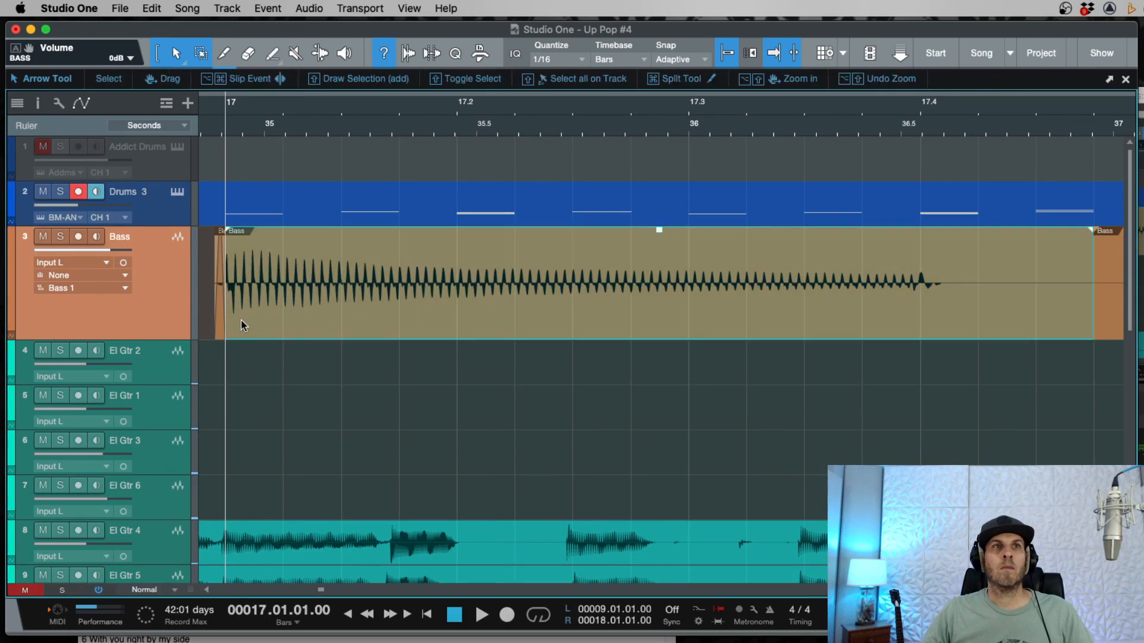
{"action": "left_click", "coordinate": [219, 323]}
{"action": "key", "text": "e"}
{"action": "left_click_drag", "start_coordinate": [237, 332], "coordinate": [981, 290]}
{"action": "key", "text": "w"}
{"action": "key", "text": "w"}
{"action": "key", "text": "w"}
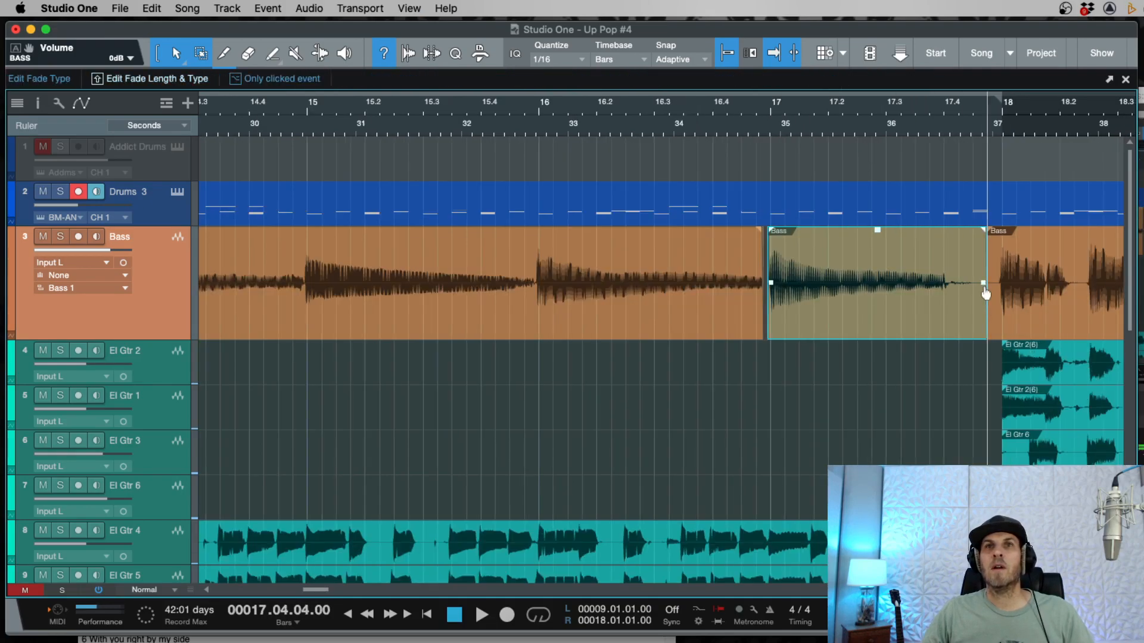
Step: Split the merged Bass clip again just before bar 24
{"action": "scroll", "coordinate": [923, 283], "scroll_direction": "right", "scroll_amount": 8}
{"action": "key", "text": "w"}
{"action": "key", "text": "w"}
{"action": "scroll", "coordinate": [783, 281], "scroll_direction": "right", "scroll_amount": 4}
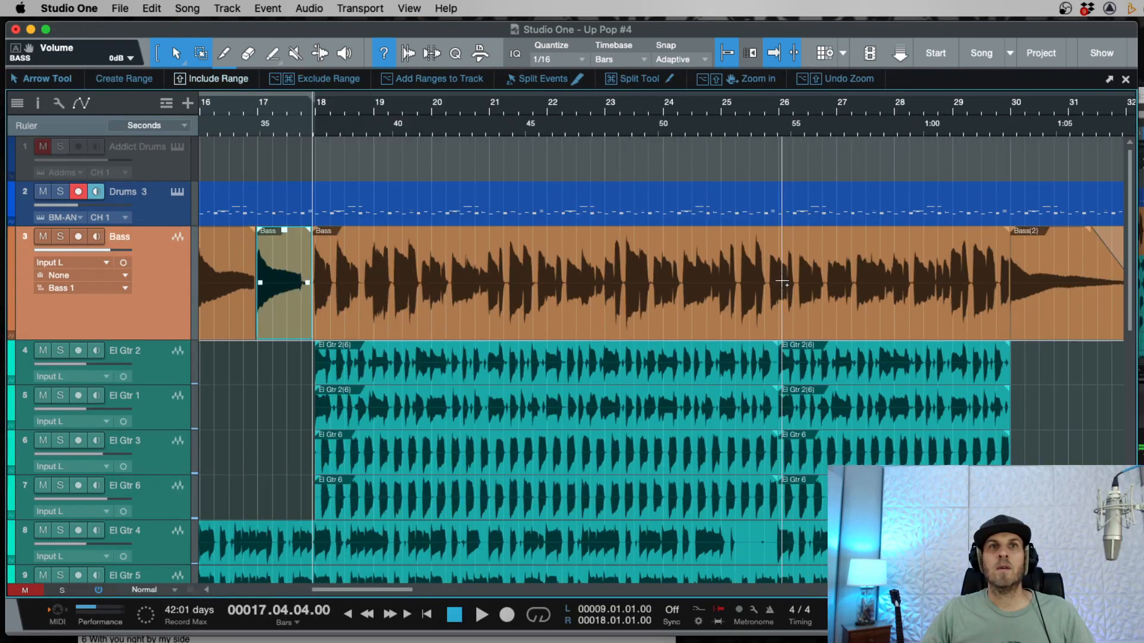
{"action": "key", "text": "w"}
{"action": "left_click", "coordinate": [482, 240], "text": "super"}
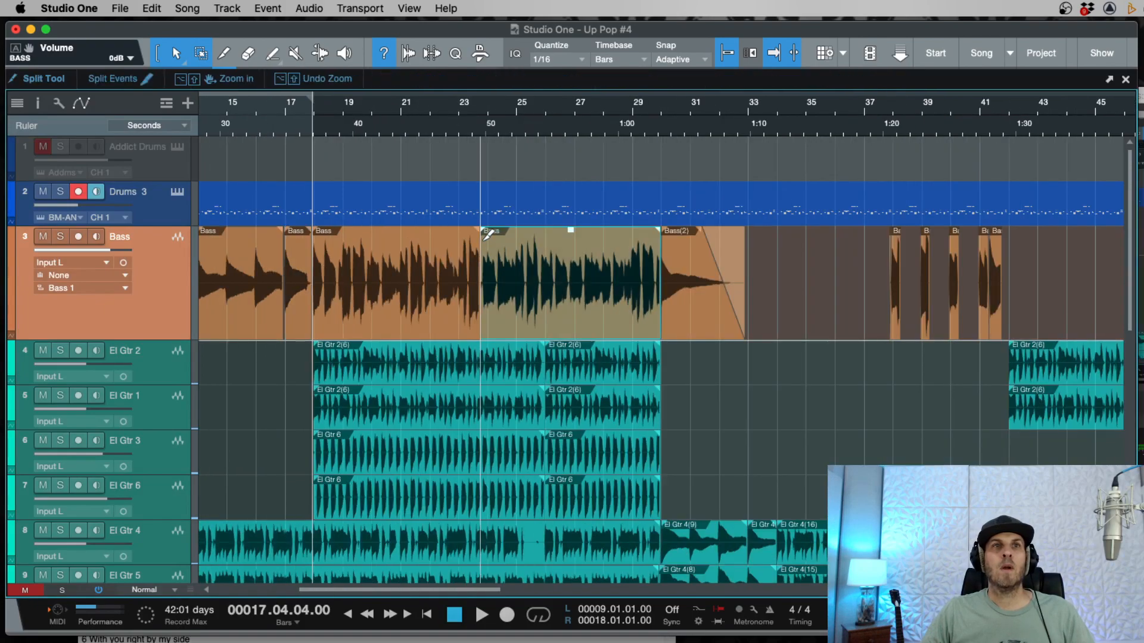
Step: Copy the Bass clip between bars 18 and 24 and paste it at bar 42
{"action": "left_click", "coordinate": [427, 323]}
{"action": "key", "text": "w"}
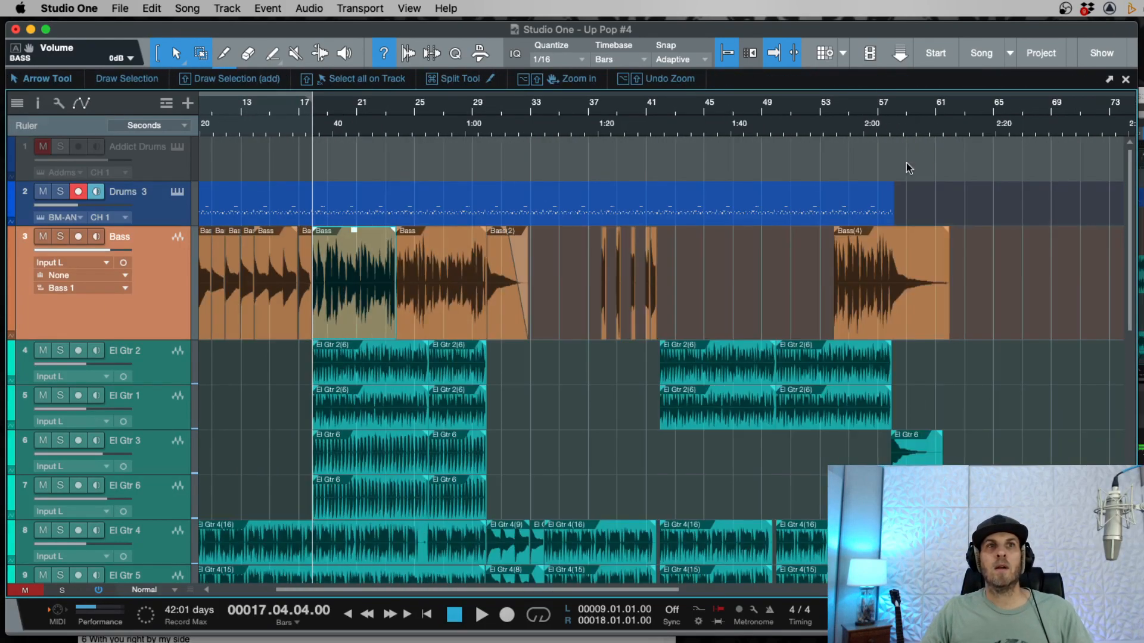
{"action": "left_click_drag", "start_coordinate": [663, 126], "coordinate": [688, 174]}
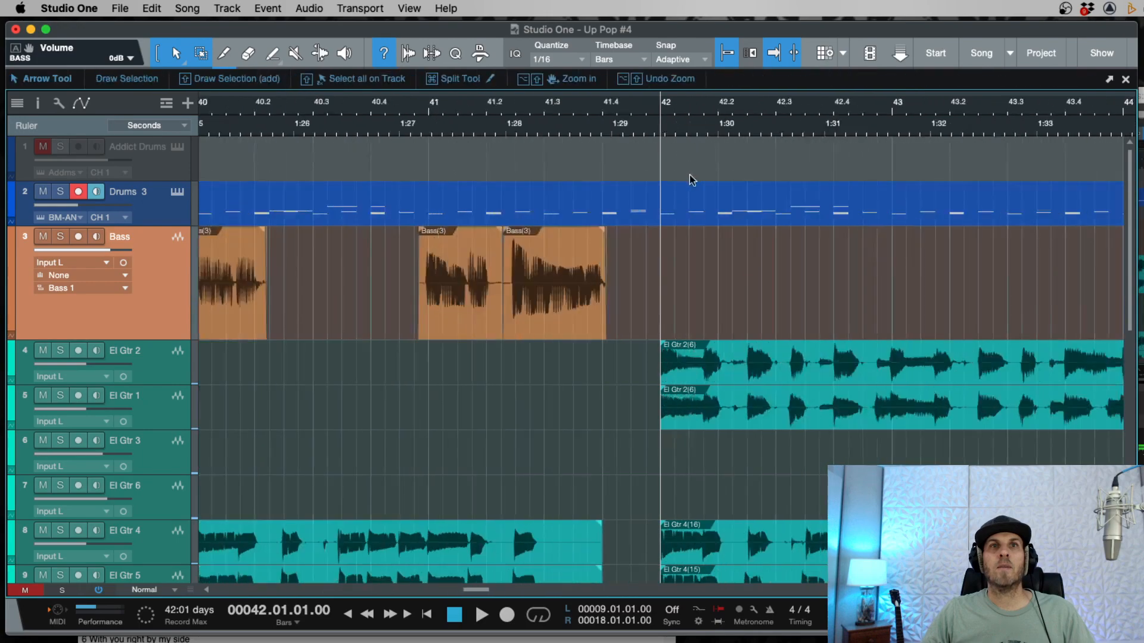
{"action": "mouse_move", "coordinate": [718, 290]}
{"action": "left_mouse_down"}
{"action": "mouse_move", "coordinate": [658, 290]}
{"action": "mouse_move", "coordinate": [703, 316]}
{"action": "left_mouse_up"}
{"action": "key", "text": "super+v"}
Step: Play from bar 42 and extend the end of the pasted Bass clip to the next clip at bar 54
{"action": "key", "text": "space"}
{"action": "key", "text": "w"}
{"action": "key", "text": "w"}
{"action": "scroll", "coordinate": [702, 316], "scroll_direction": "right", "scroll_amount": 10}
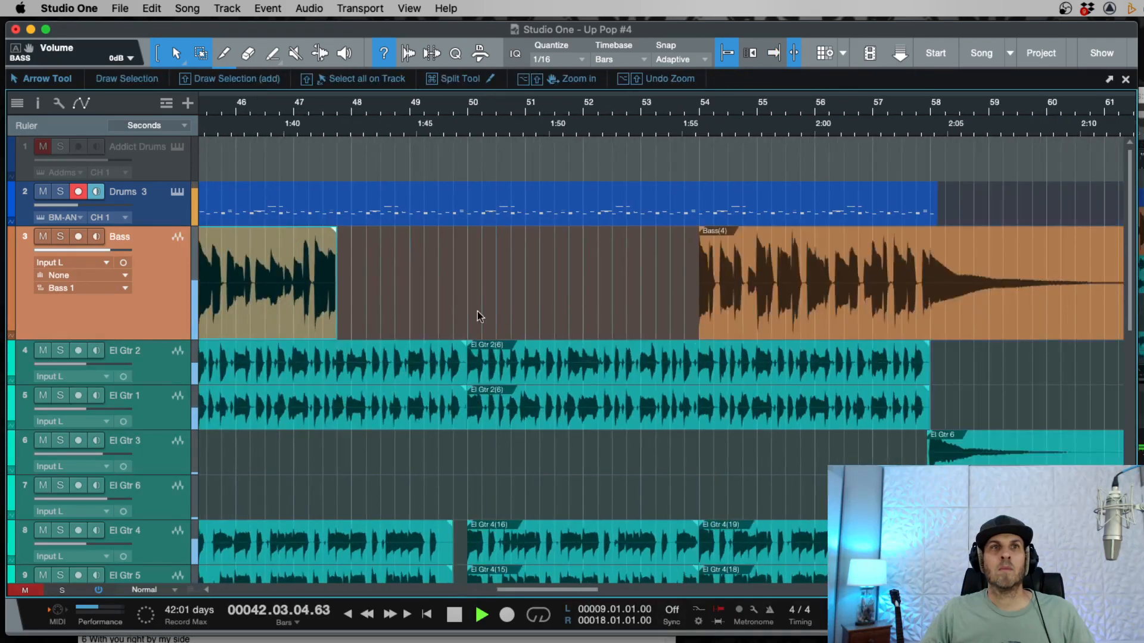
{"action": "left_click_drag", "start_coordinate": [338, 310], "coordinate": [700, 309]}
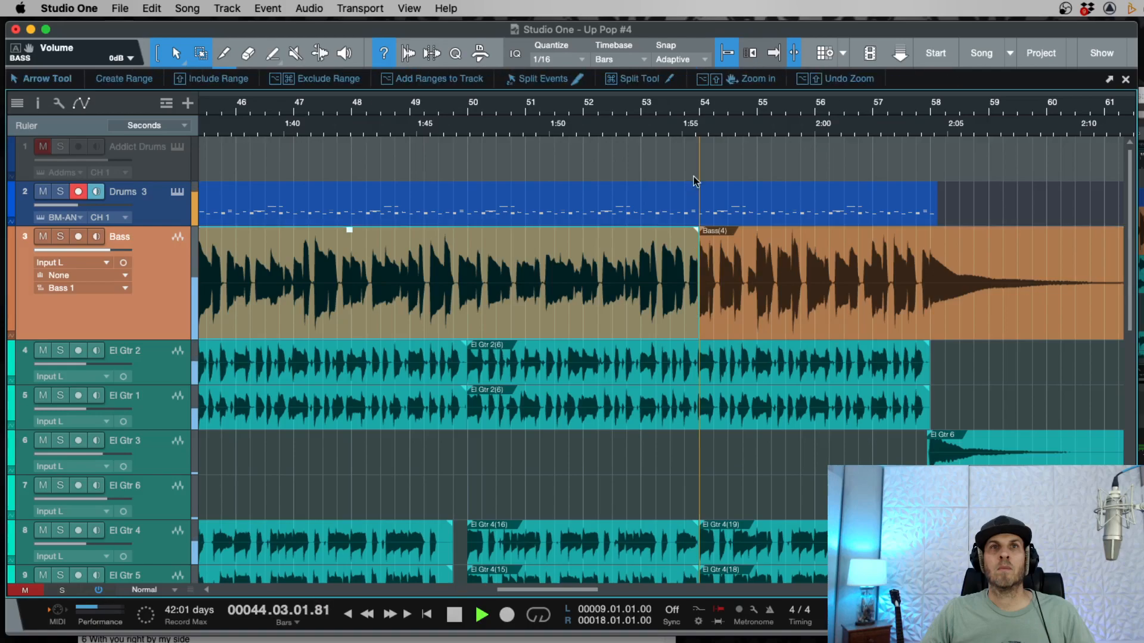
Step: Play the approach to bar 54 and try to pull the start of the final Bass clip back earlier
{"action": "left_click", "coordinate": [583, 124]}
{"action": "key", "text": "e"}
{"action": "key", "text": "e"}
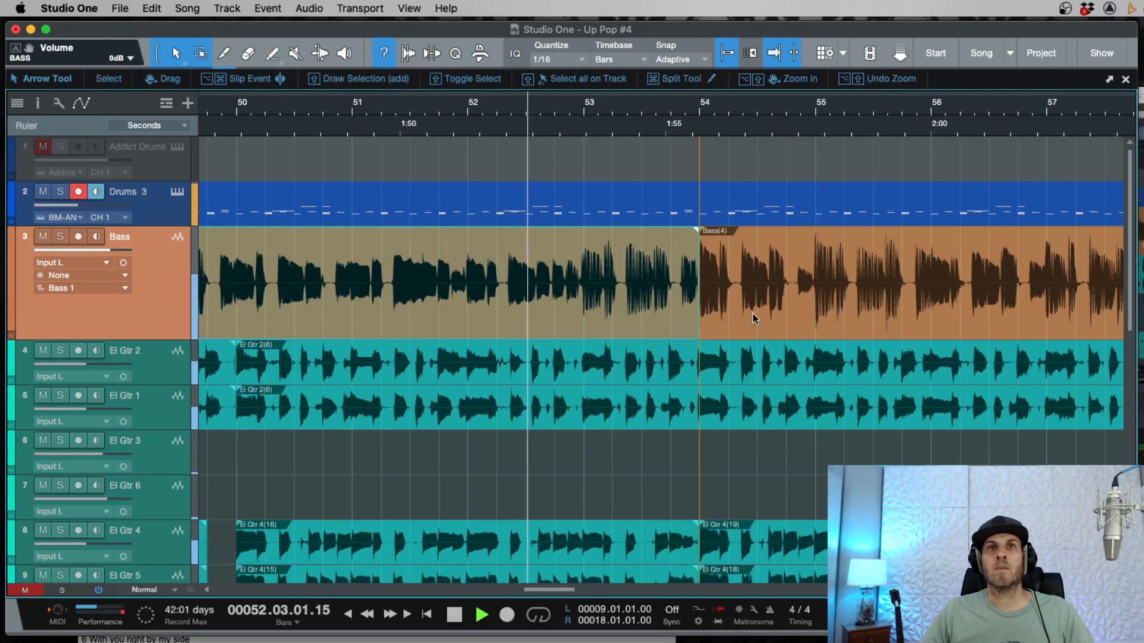
{"action": "left_click_drag", "start_coordinate": [700, 332], "coordinate": [656, 329]}
{"action": "key", "text": "super+z"}
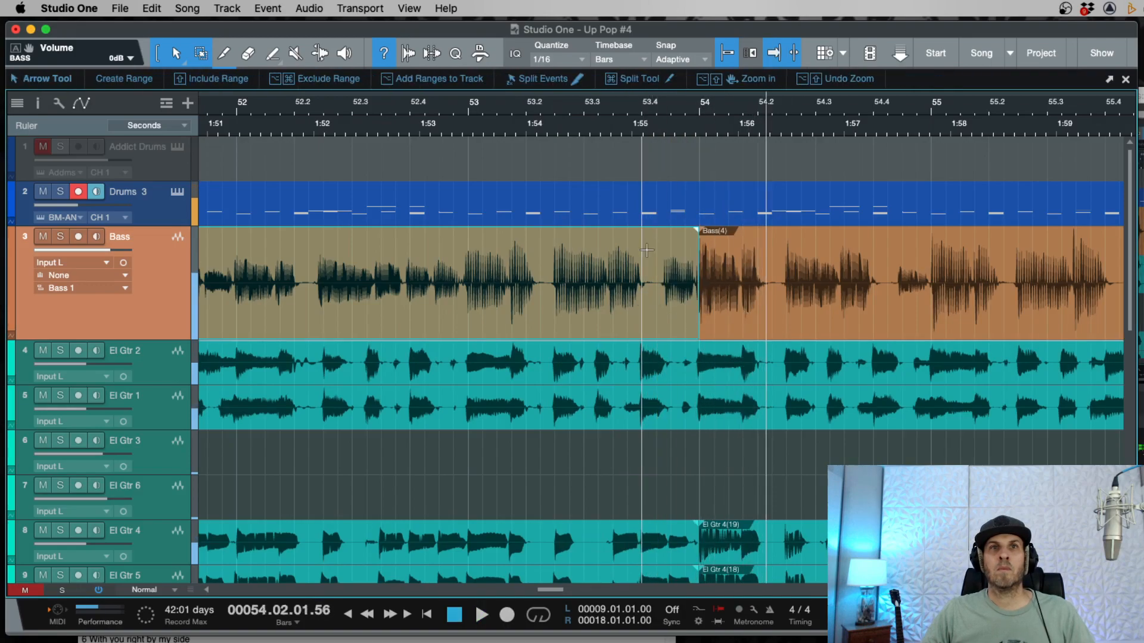
Step: Listen closely to the join between the two Bass clips at bar 54
{"action": "left_click", "coordinate": [643, 240]}
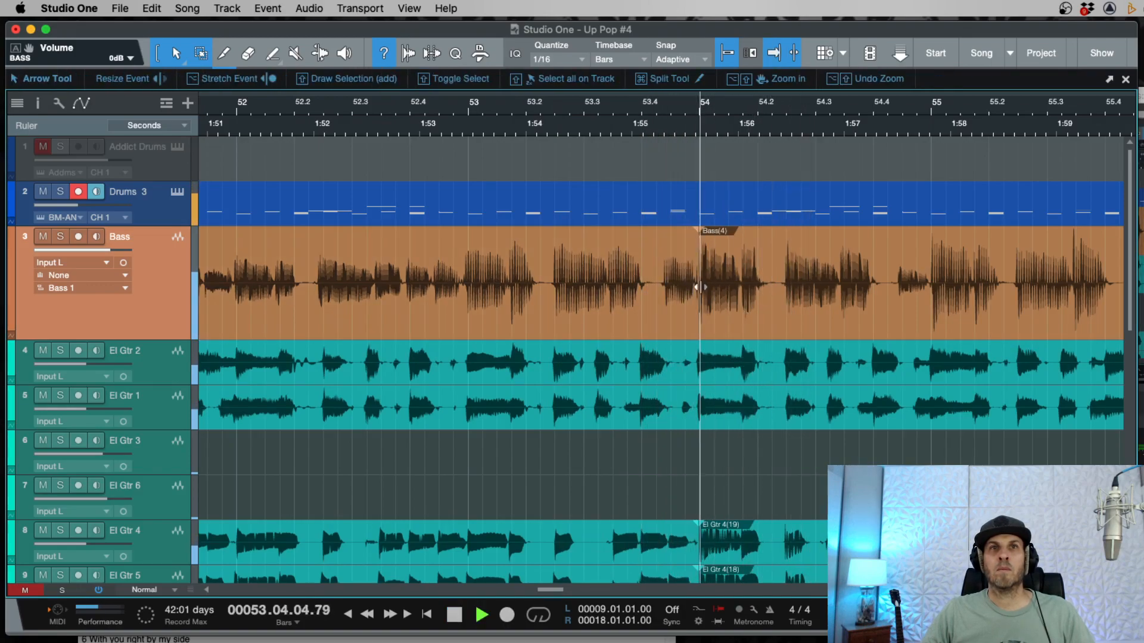
{"action": "left_click", "coordinate": [738, 322]}
{"action": "key", "text": "space"}
{"action": "key", "text": "e"}
{"action": "key", "text": "e"}
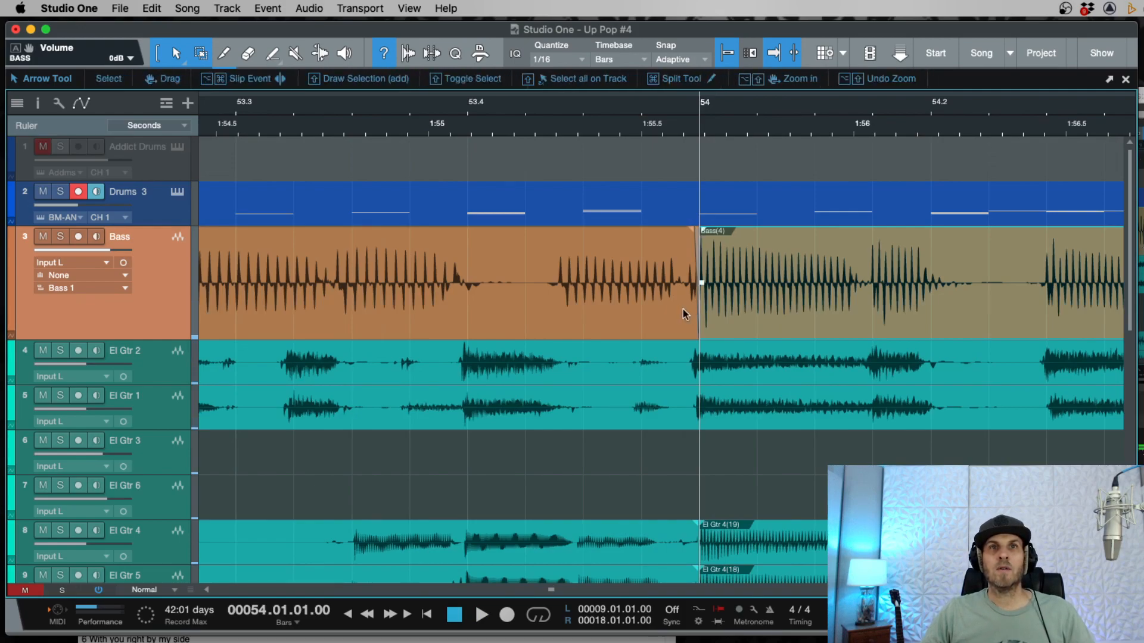
{"action": "left_click", "coordinate": [608, 265]}
{"action": "key", "text": "space"}
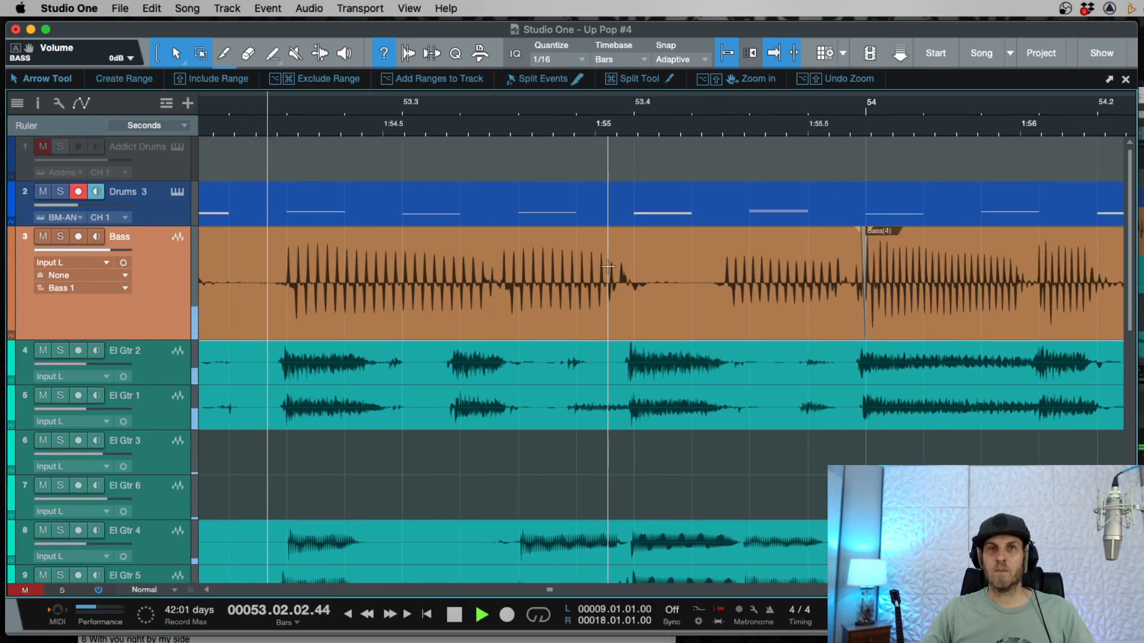
Step: Cut off and delete the end of the Bass clip just before bar 54, and extend the final Bass clip's start back toward it
{"action": "key", "text": "space"}
{"action": "left_click", "coordinate": [846, 247], "text": "super"}
{"action": "key", "text": "Delete"}
{"action": "left_click", "coordinate": [874, 314]}
{"action": "mouse_move", "coordinate": [868, 323]}
{"action": "left_mouse_down"}
{"action": "mouse_move", "coordinate": [830, 325]}
{"action": "mouse_move", "coordinate": [852, 318]}
{"action": "left_mouse_up"}
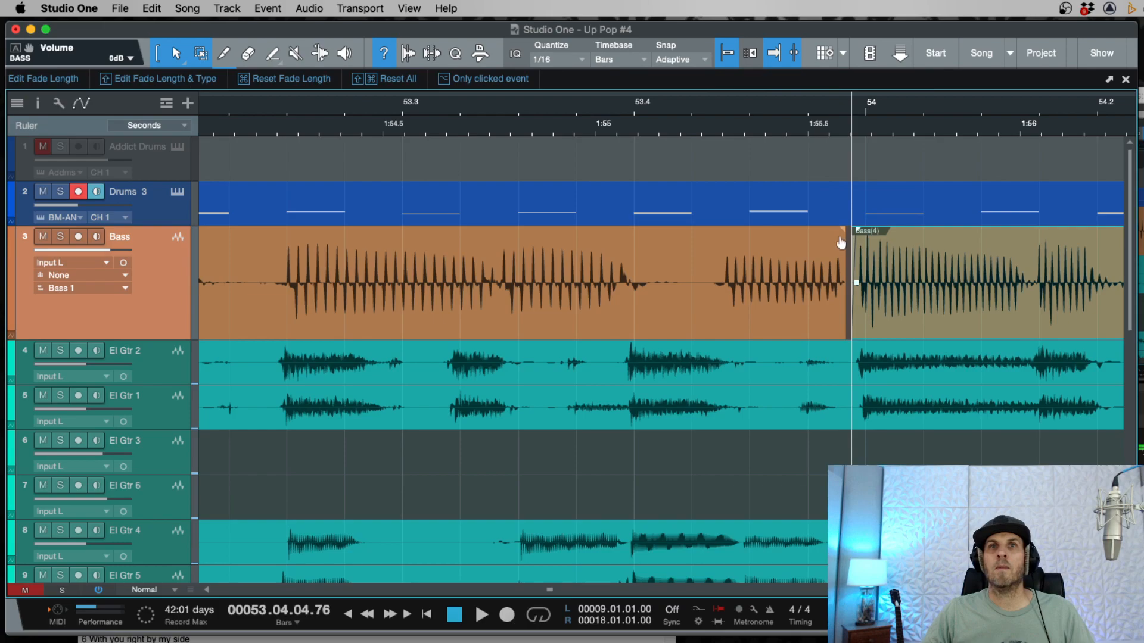
Step: Add a short fade-out to the end of the Bass clip just before bar 54
{"action": "left_click_drag", "start_coordinate": [840, 234], "coordinate": [829, 231]}
{"action": "key", "text": "alt"}
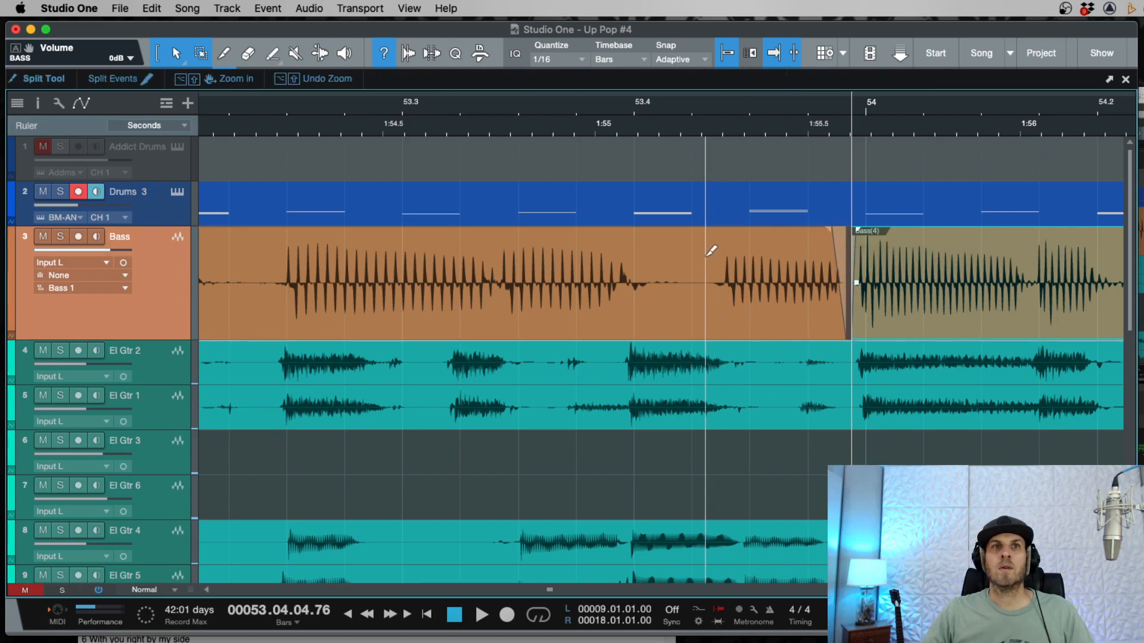
{"action": "key", "text": "alt"}
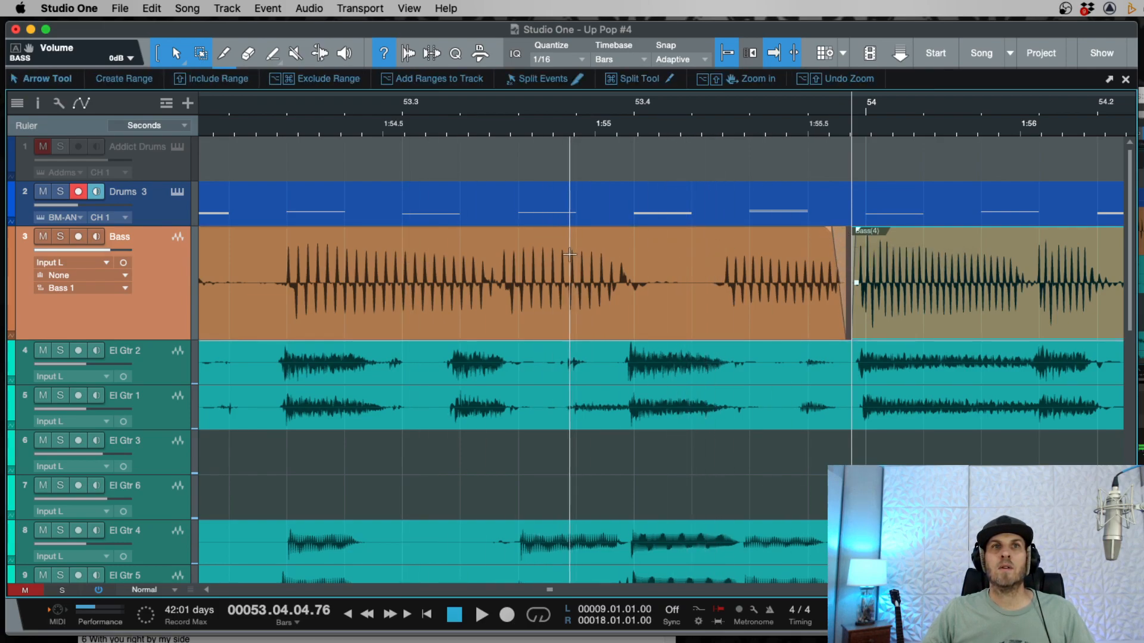
Step: Split the Bass clip between beats 3 and 4 of bar 53 and shift the cut part slightly later against the final clip
{"action": "left_click", "coordinate": [498, 251]}
{"action": "left_click", "coordinate": [565, 323]}
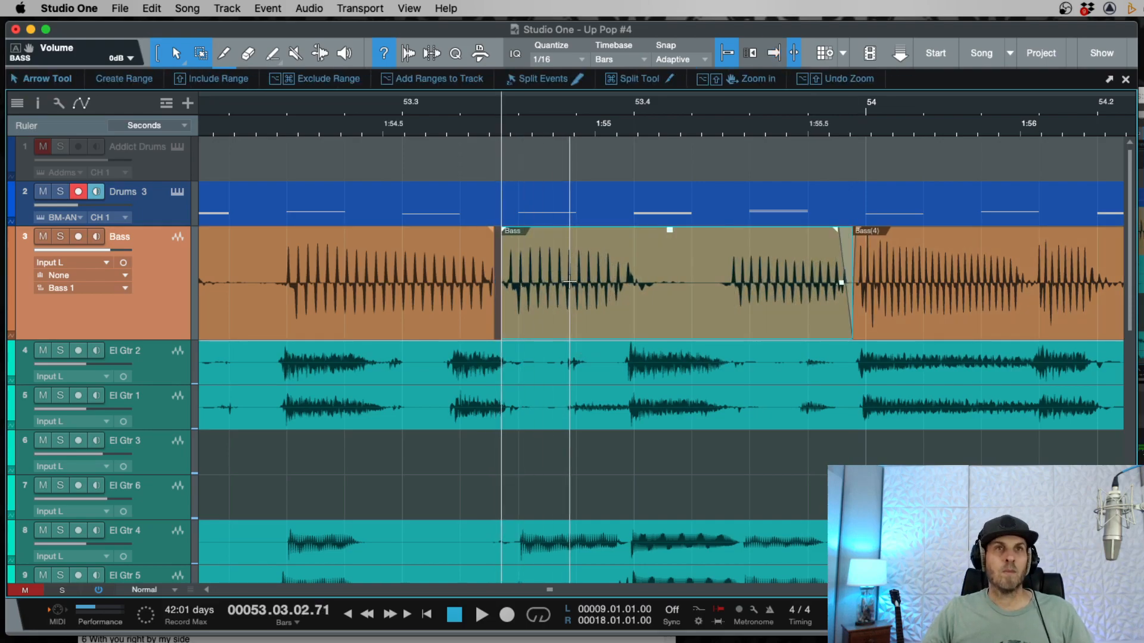
{"action": "left_click", "coordinate": [460, 292]}
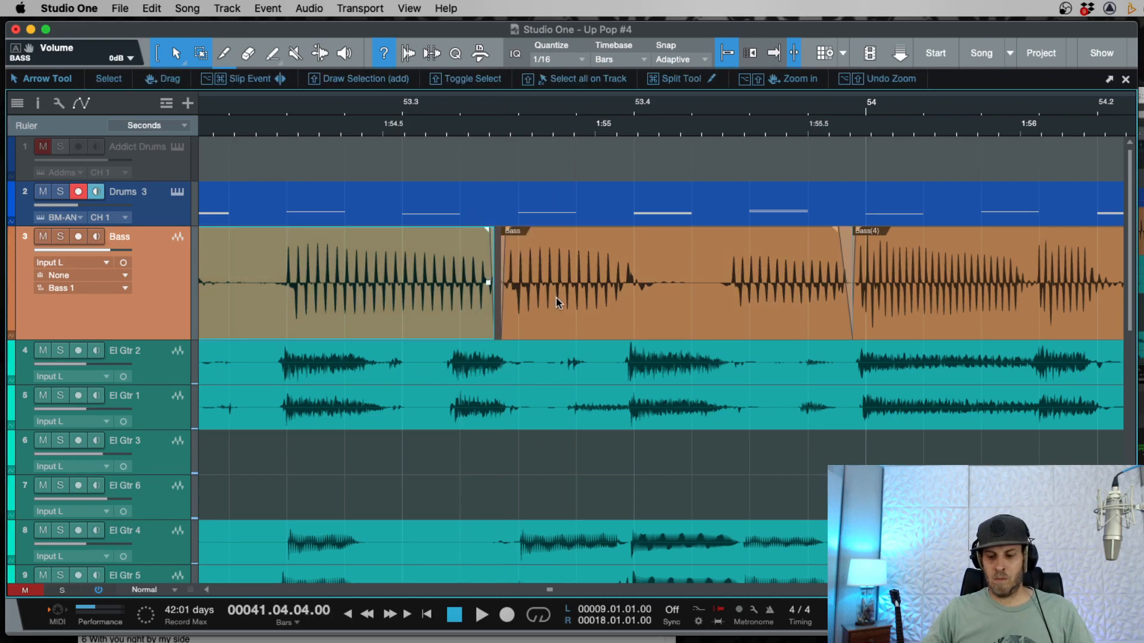
Step: Play the Bass clip from its start at bar 42 and again around bars 51 to 53 to check the edits
{"action": "key", "text": "space"}
{"action": "key", "text": "w"}
{"action": "key", "text": "w"}
{"action": "key", "text": "w"}
{"action": "key", "text": "w"}
{"action": "key", "text": "w"}
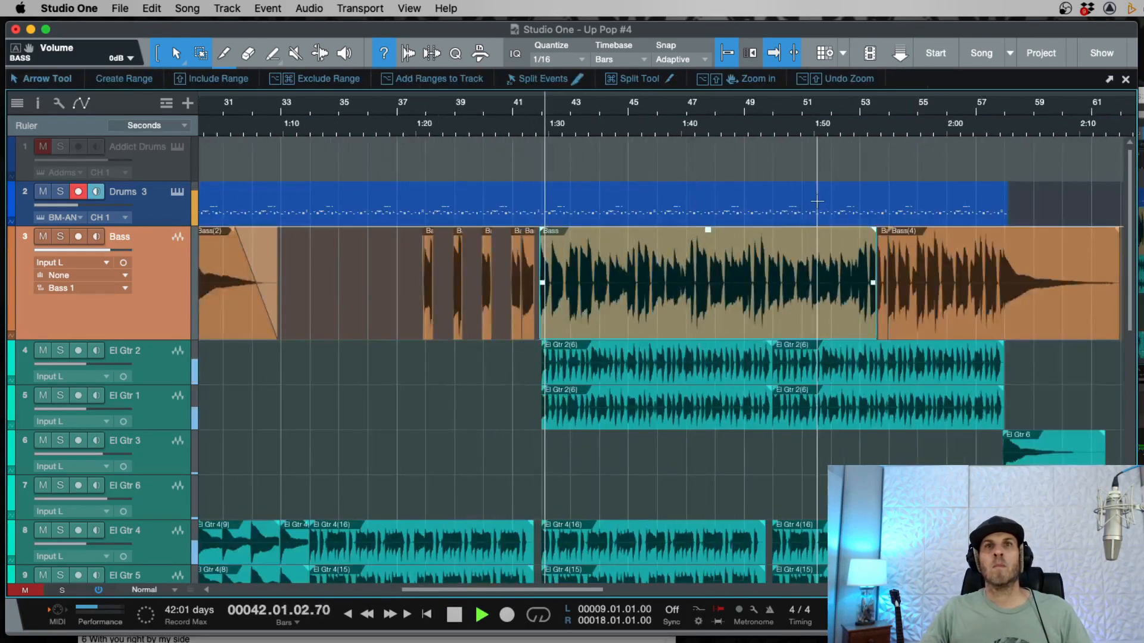
{"action": "key", "text": "space"}
{"action": "left_click", "coordinate": [859, 123]}
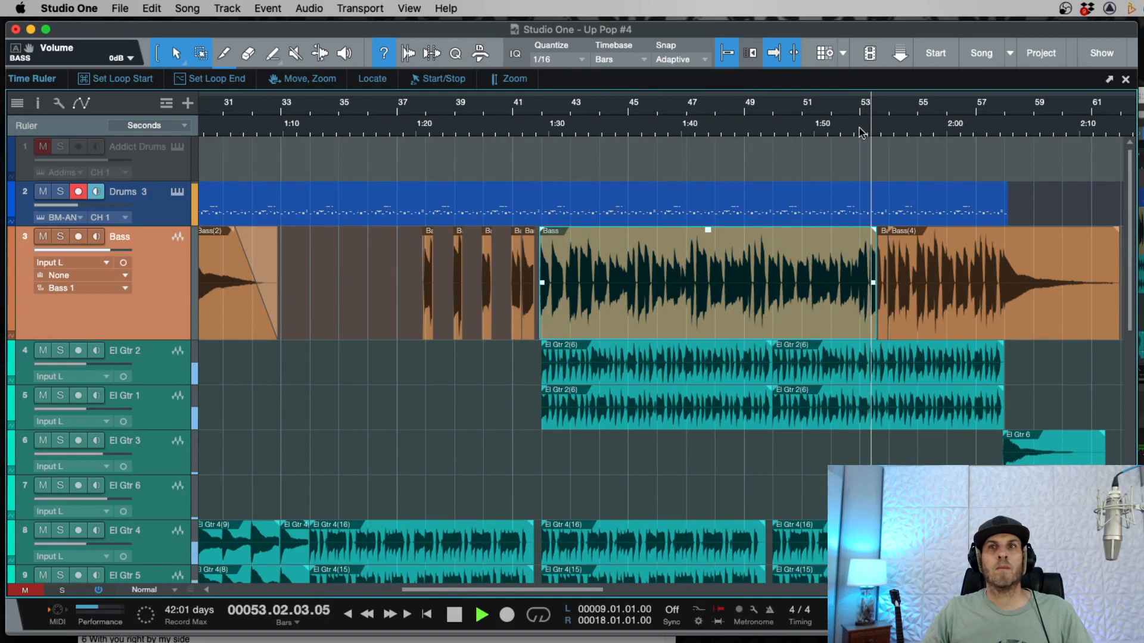
{"action": "key", "text": "space"}
{"action": "key", "text": "e"}
{"action": "left_click", "coordinate": [739, 124]}
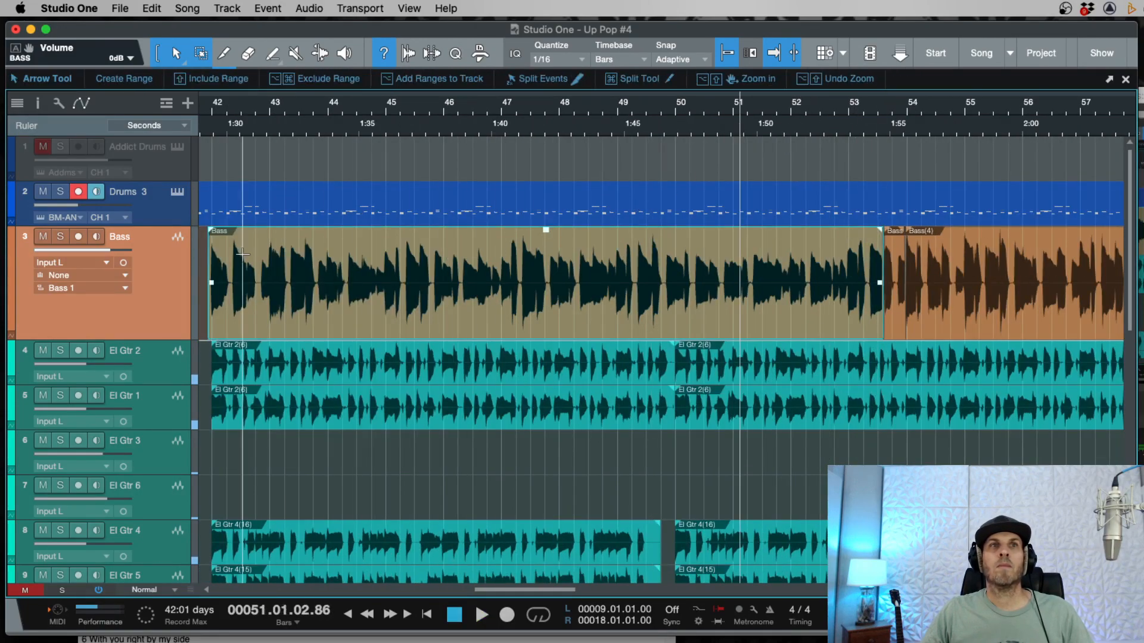
Step: Solo the Bass track and listen to it from about bar 51 onward
{"action": "left_click", "coordinate": [60, 236]}
{"action": "key", "text": "space"}
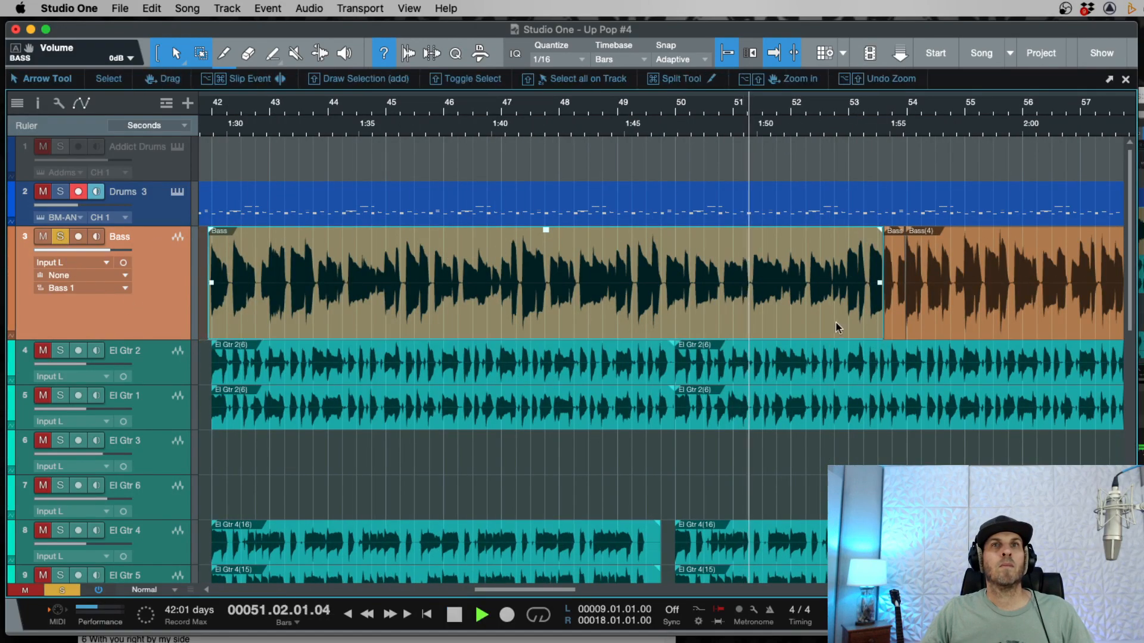
{"action": "key", "text": "space"}
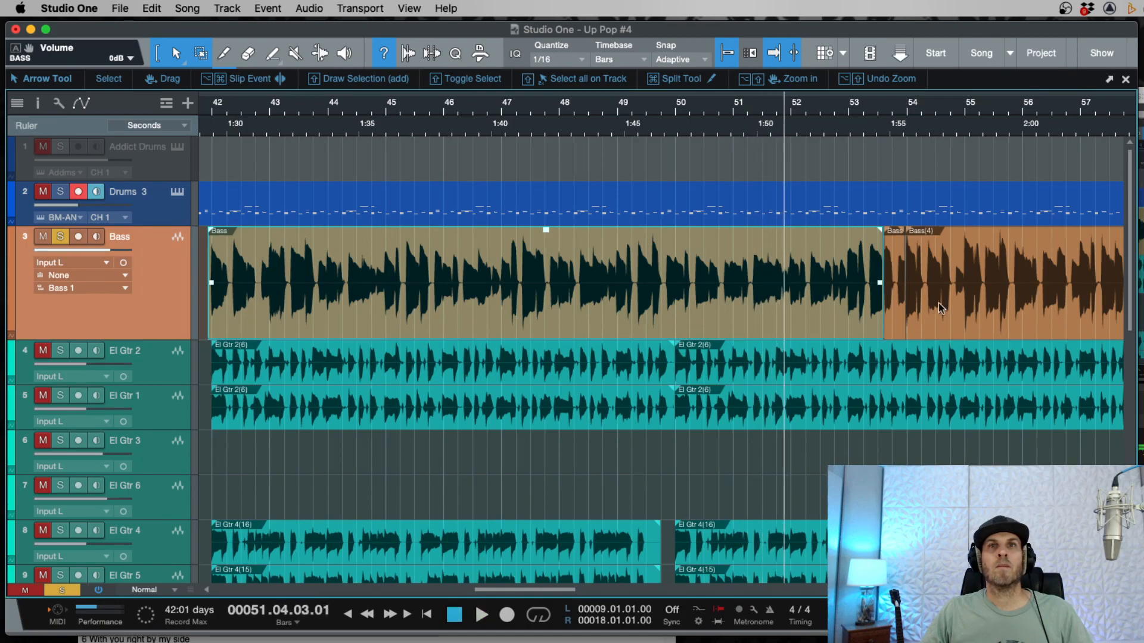
{"action": "key", "text": "e"}
{"action": "key", "text": "e"}
{"action": "key", "text": "e"}
{"action": "key", "text": "w"}
{"action": "key", "text": "w"}
{"action": "key", "text": "w"}
{"action": "key", "text": "space"}
{"action": "left_click", "coordinate": [887, 132]}
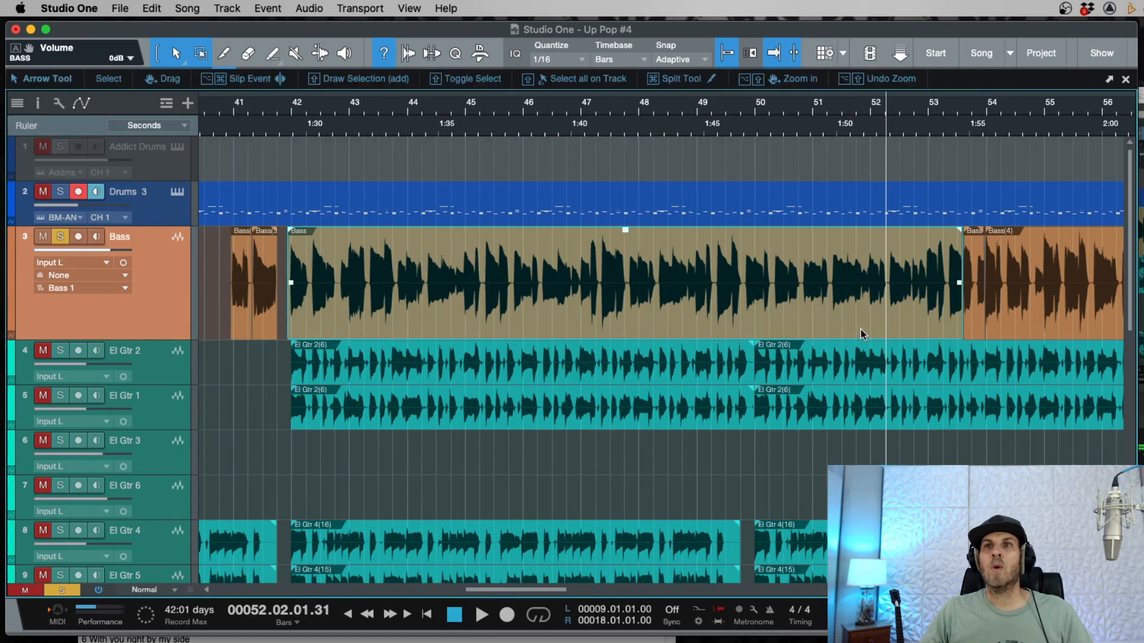
Step: Return to the start of the song and play the soloed Bass track
{"action": "key", "text": "w"}
{"action": "key", "text": "w"}
{"action": "key", "text": "w"}
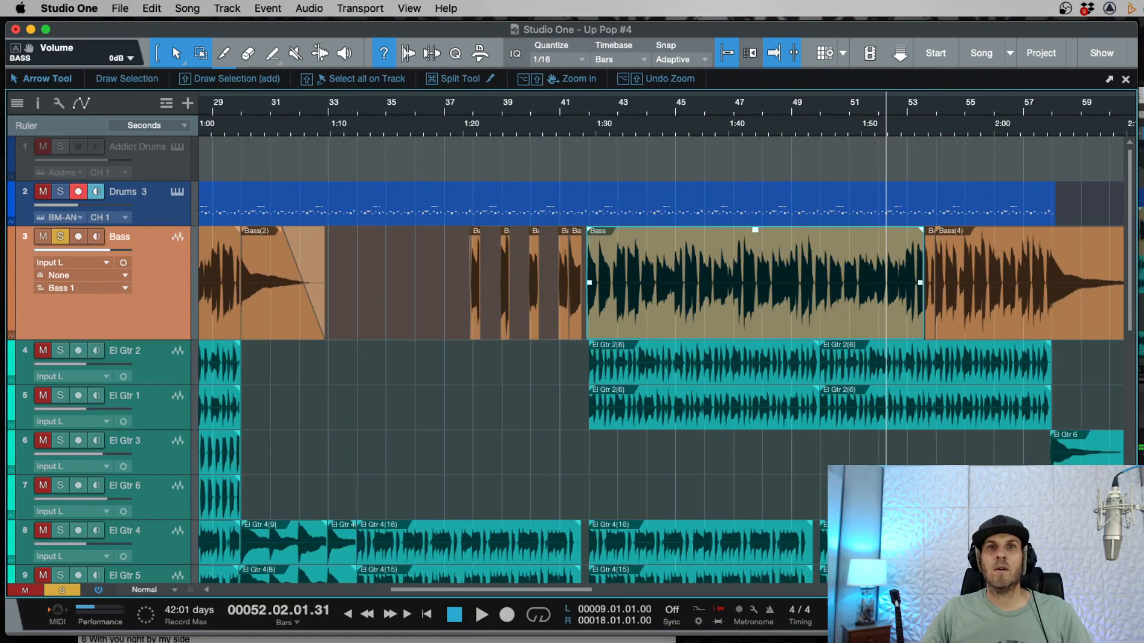
{"action": "key", "text": "comma"}
{"action": "key", "text": "e"}
{"action": "key", "text": "e"}
{"action": "key", "text": "space"}
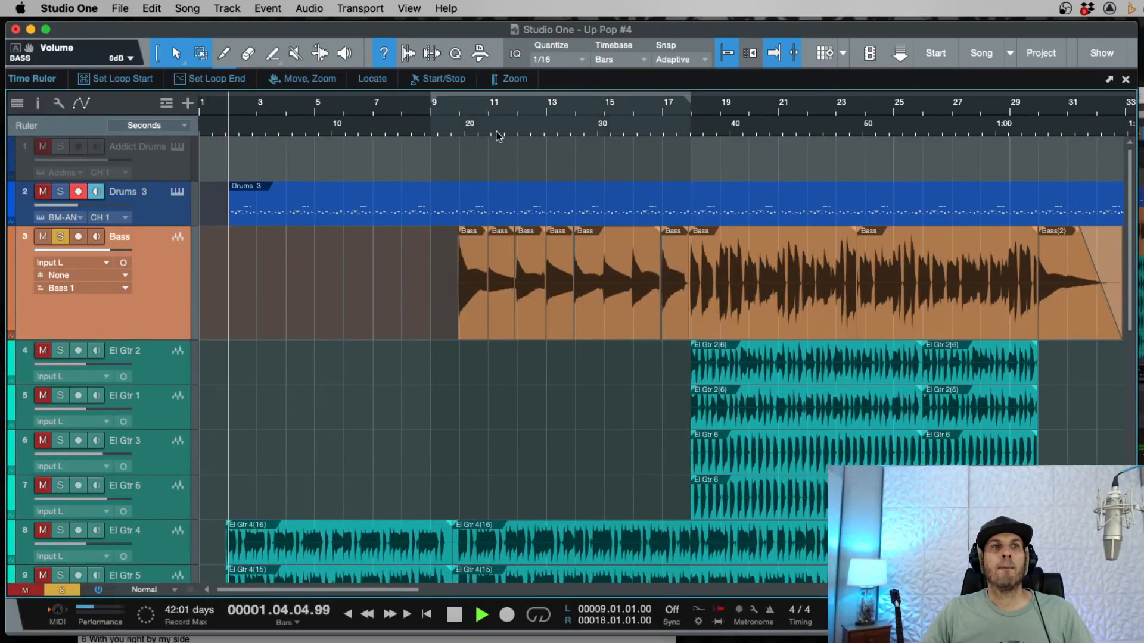
Step: Play the soloed Bass from about bar 12 and turn its solo off to hear it with the full mix
{"action": "left_click", "coordinate": [535, 117]}
{"action": "key", "text": "w"}
{"action": "key", "text": "w"}
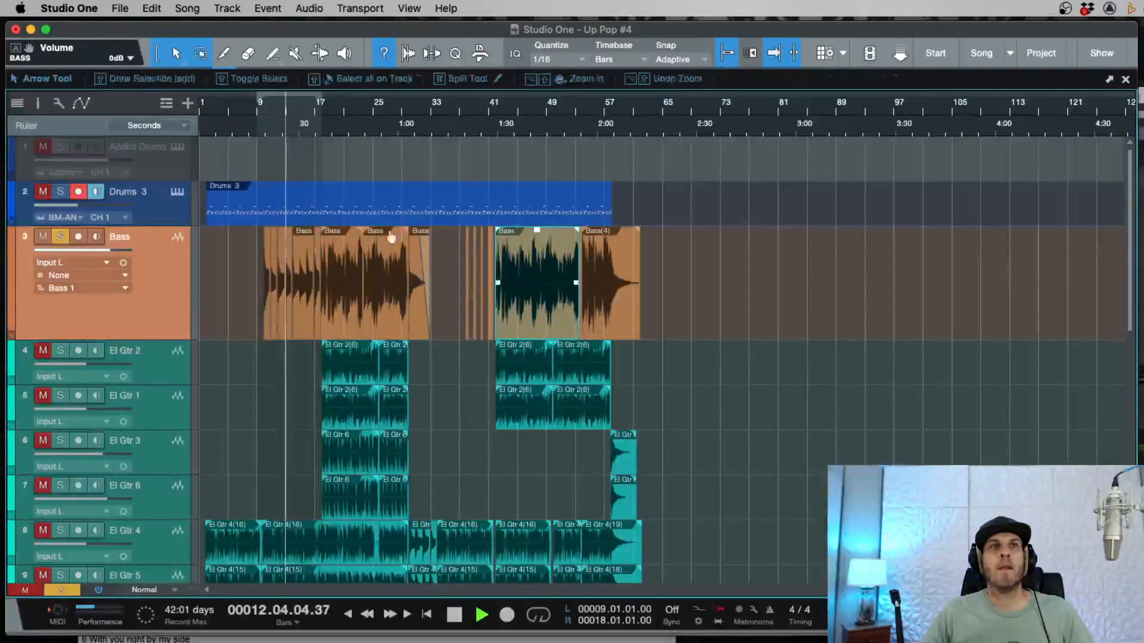
{"action": "left_click", "coordinate": [60, 236]}
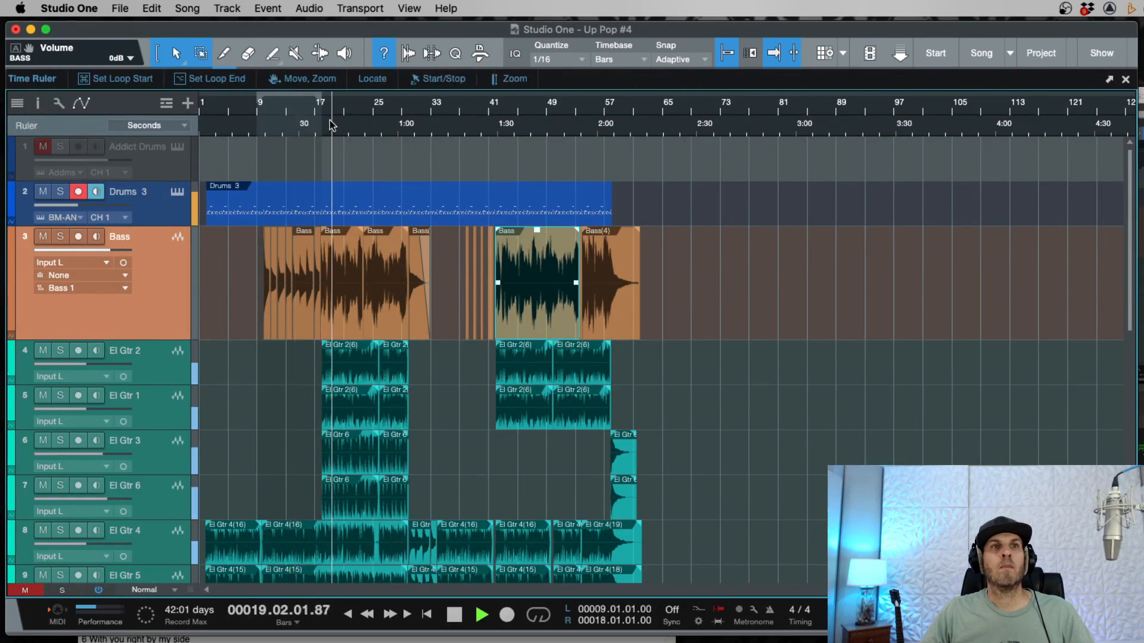
{"action": "key", "text": "space"}
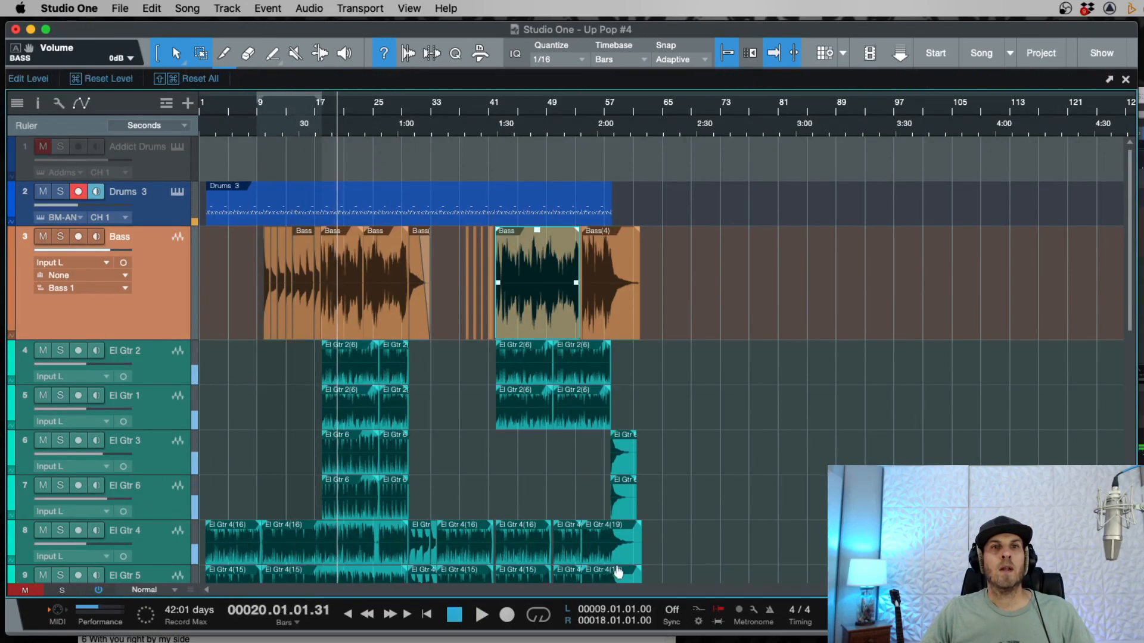
Step: Review the playback device options in the Audio Setup preferences and close the preferences
{"action": "key", "text": "super+comma"}
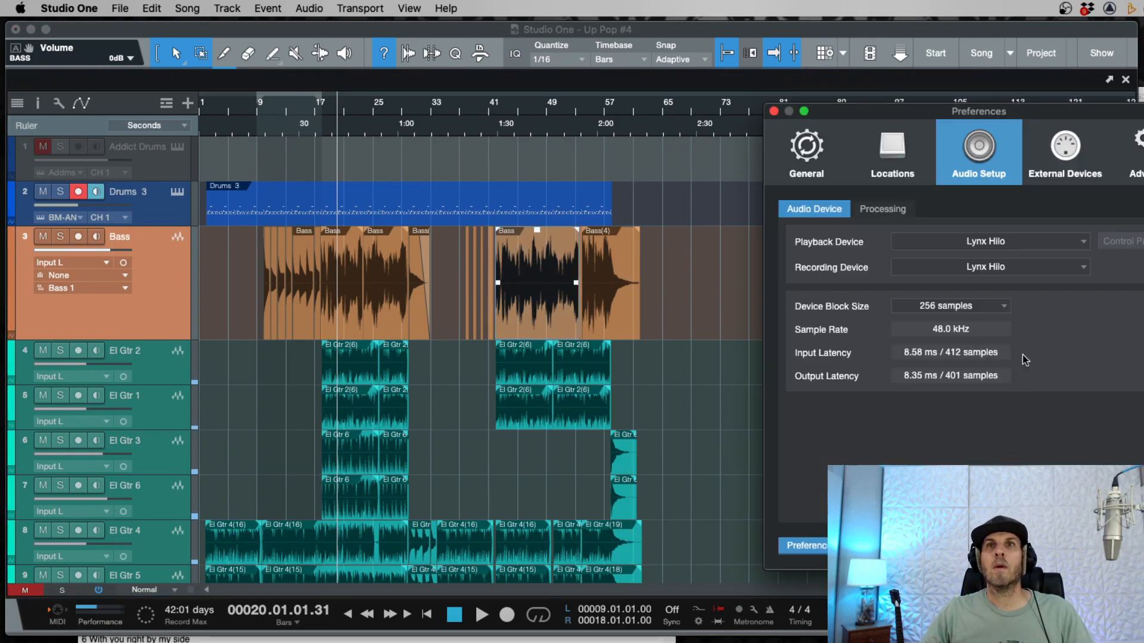
{"action": "left_click", "coordinate": [982, 244]}
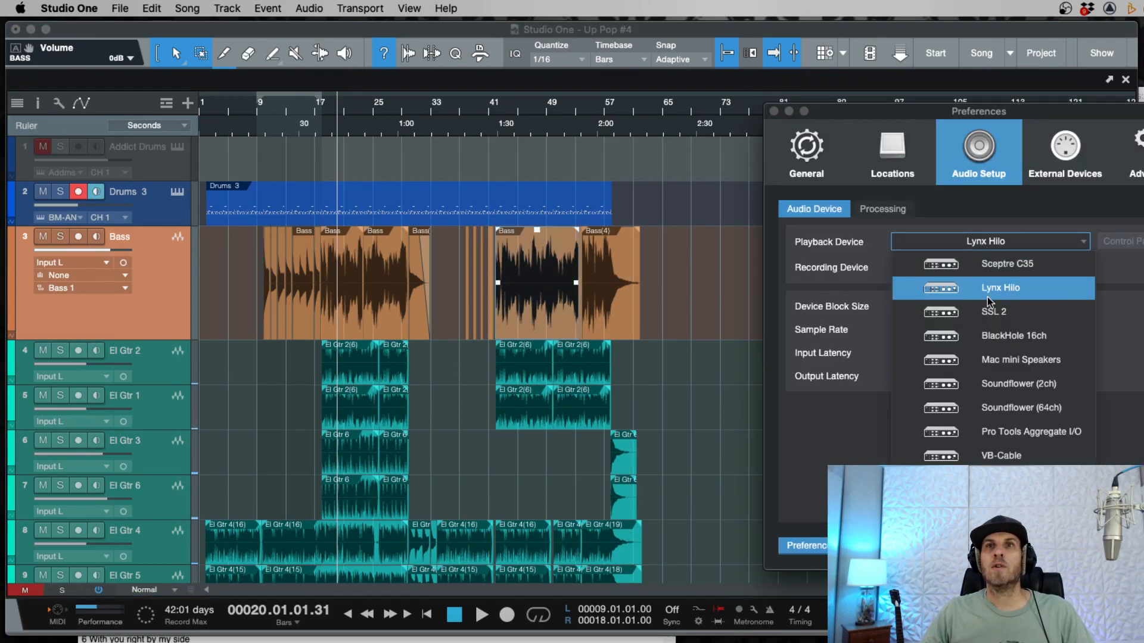
{"action": "left_click", "coordinate": [989, 319]}
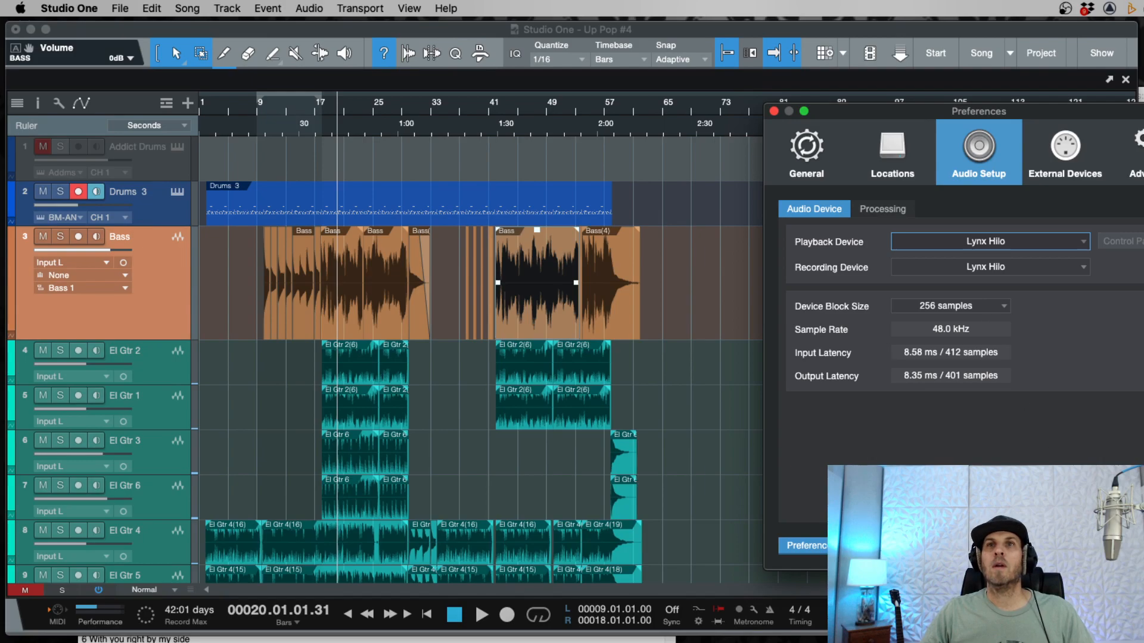
{"action": "left_click", "coordinate": [1137, 545]}
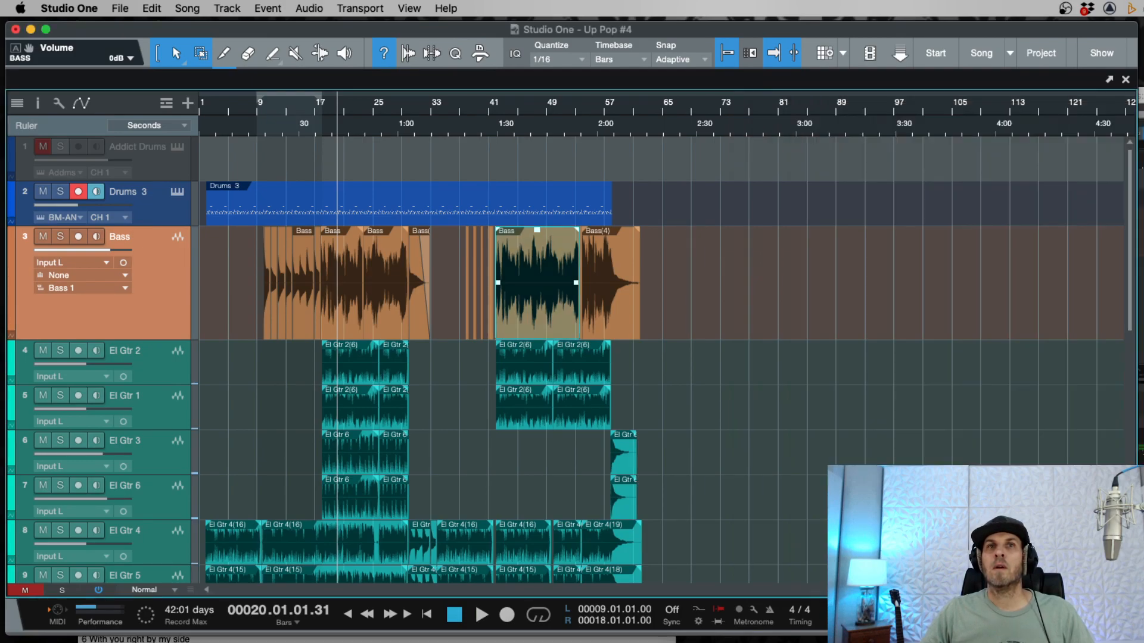
Step: Play the song from bar 20, check OBS during playback, and return to Studio One to stop it
{"action": "key", "text": "space"}
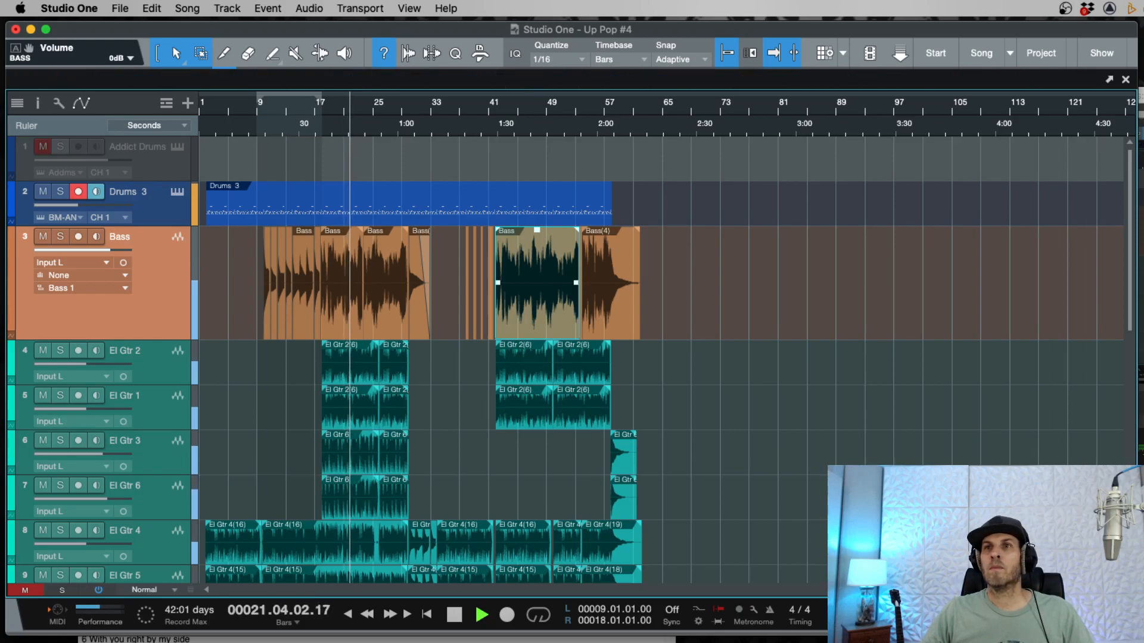
{"action": "key", "text": "super+Tab"}
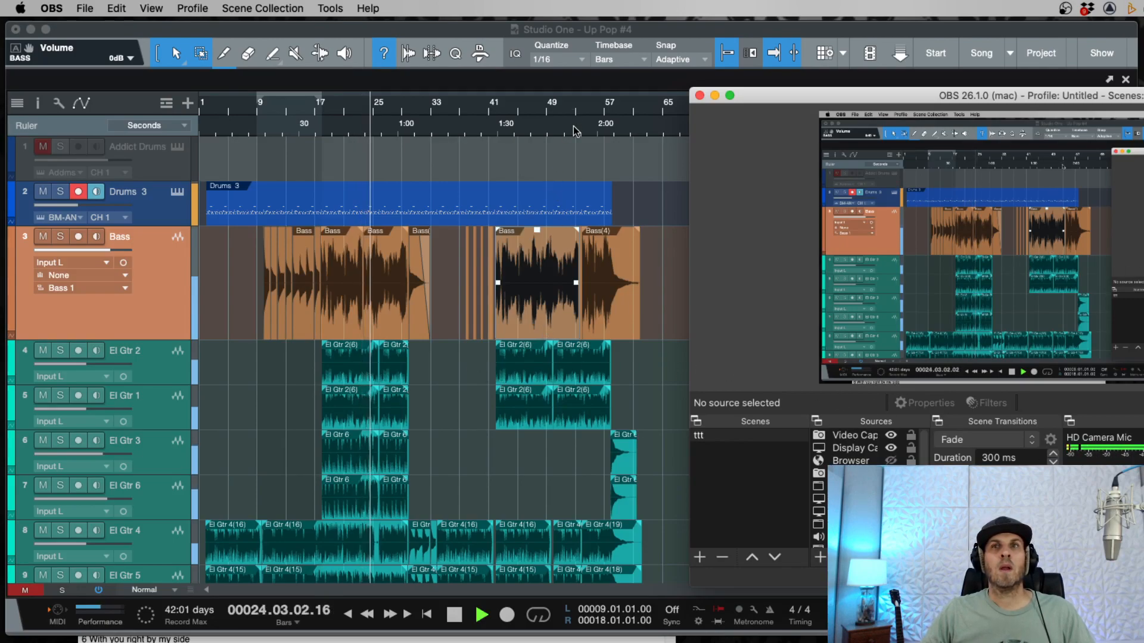
{"action": "left_click", "coordinate": [578, 38]}
{"action": "key", "text": "space"}
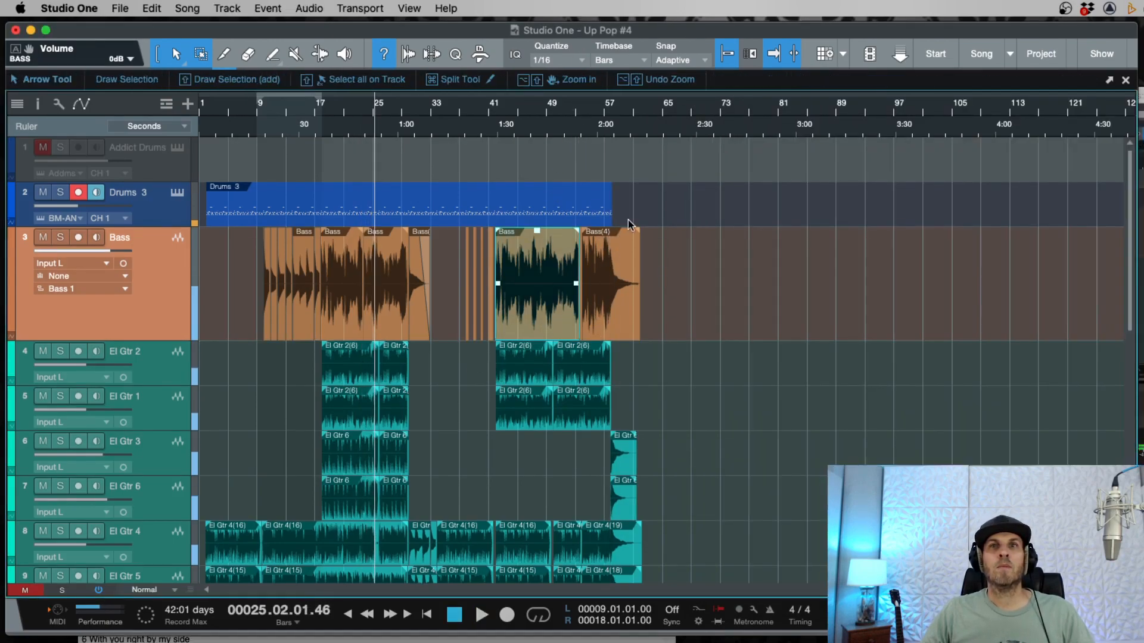
Step: Play the song from just before bar 54 through to the ending
{"action": "left_click_drag", "start_coordinate": [582, 122], "coordinate": [647, 191]}
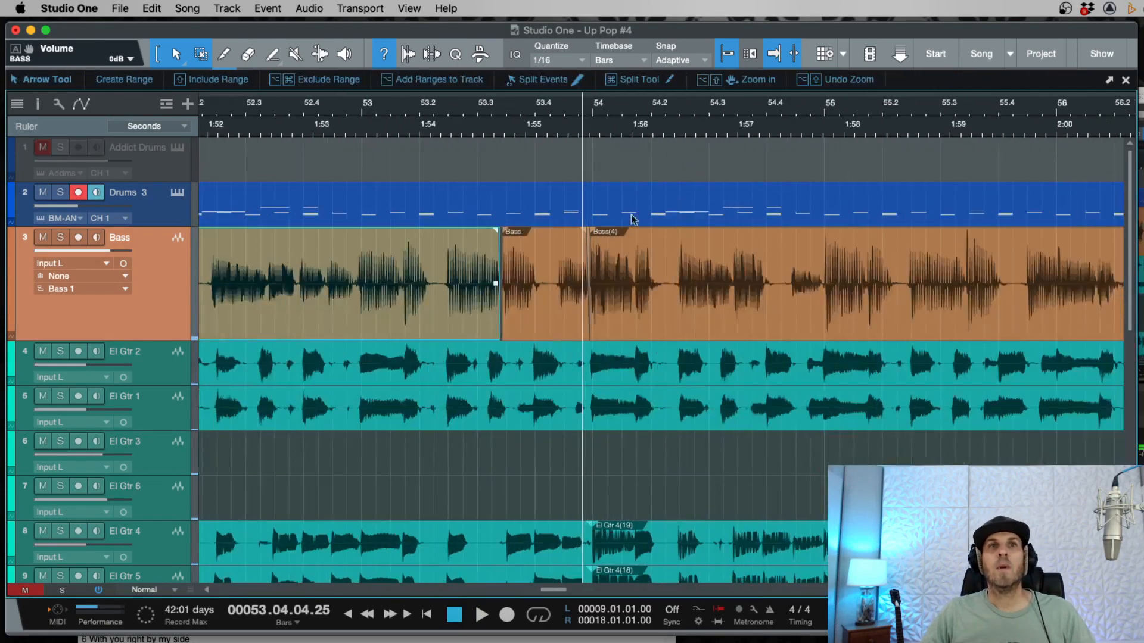
{"action": "key", "text": "w"}
{"action": "key", "text": "w"}
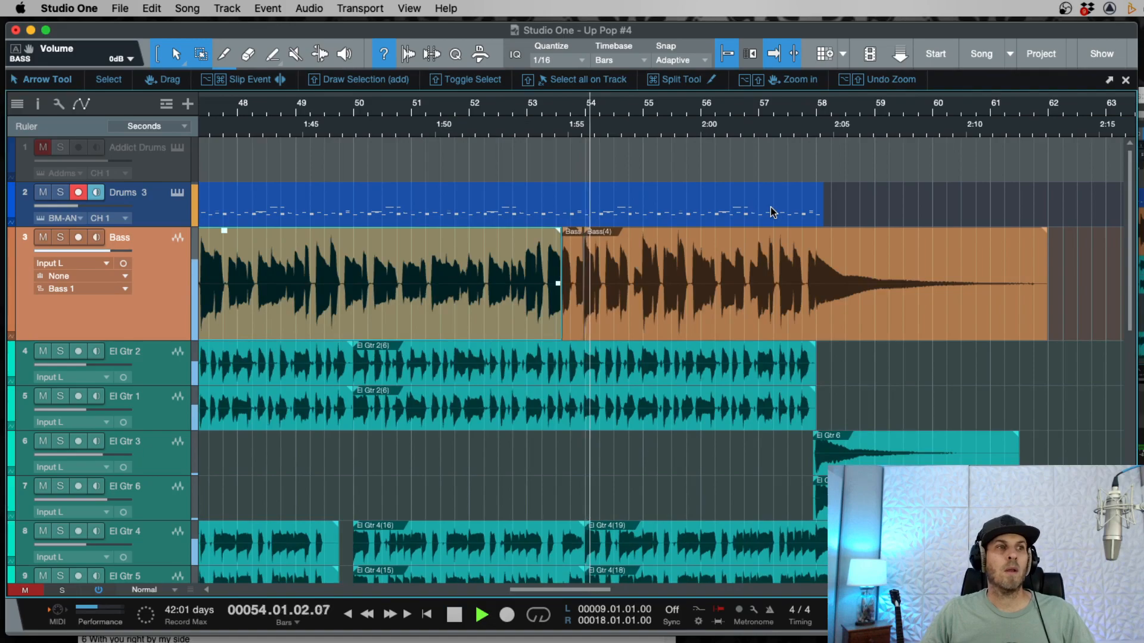
{"action": "key", "text": "space"}
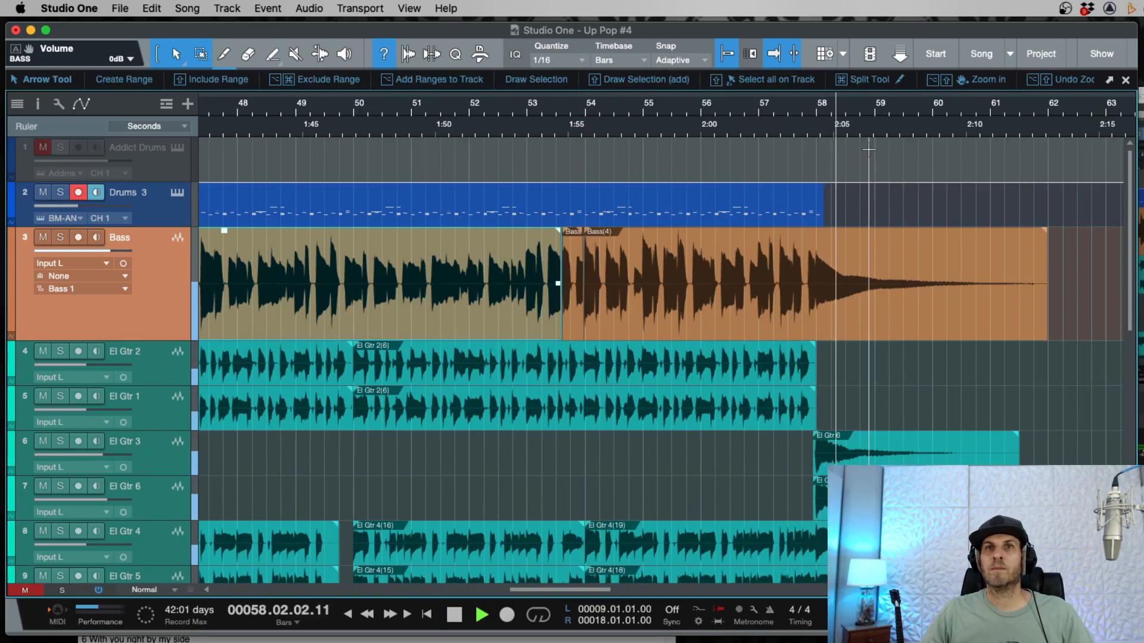
Step: Play the song's ending and give the last Bass clip a curved fade-out from about bar 60 to bar 62
{"action": "key", "text": "e"}
{"action": "key", "text": "e"}
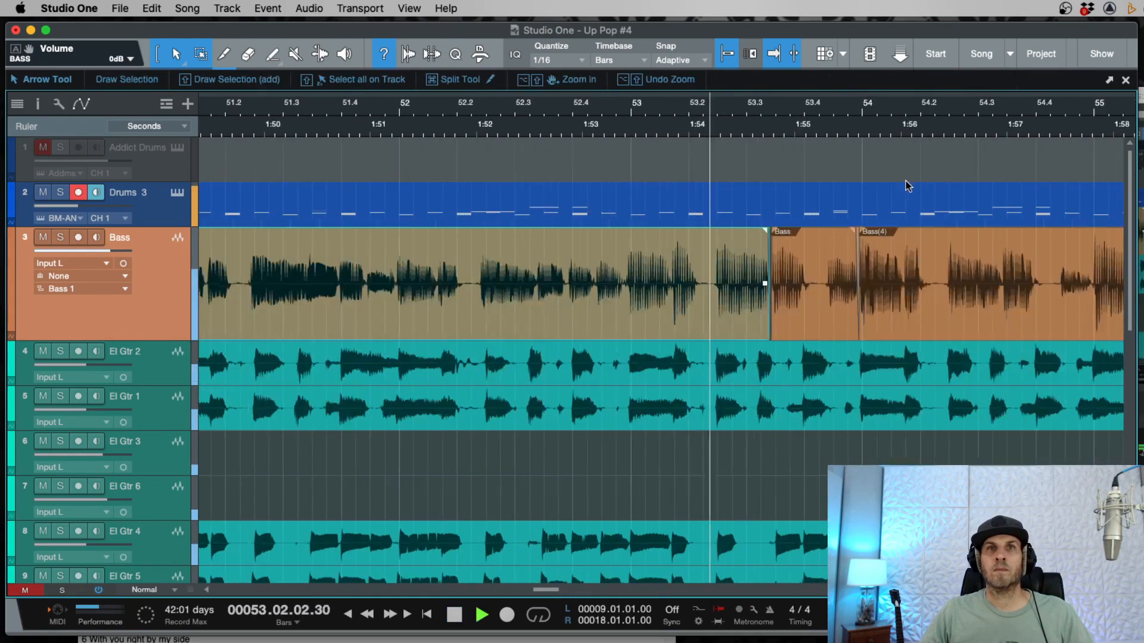
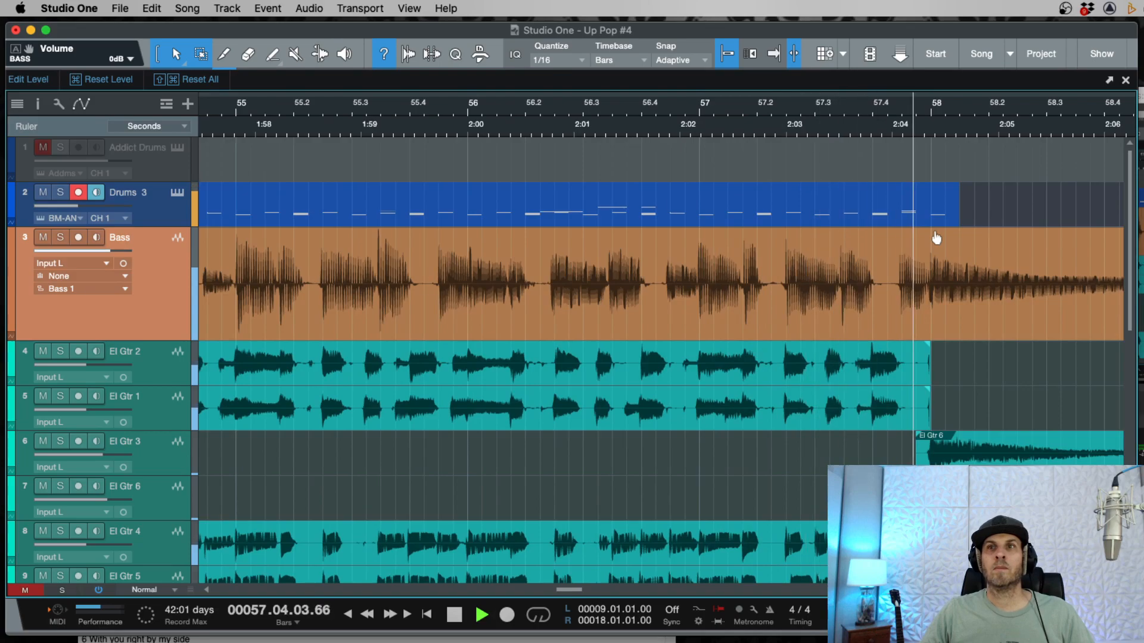
{"action": "key", "text": "w"}
{"action": "key", "text": "w"}
{"action": "key", "text": "w"}
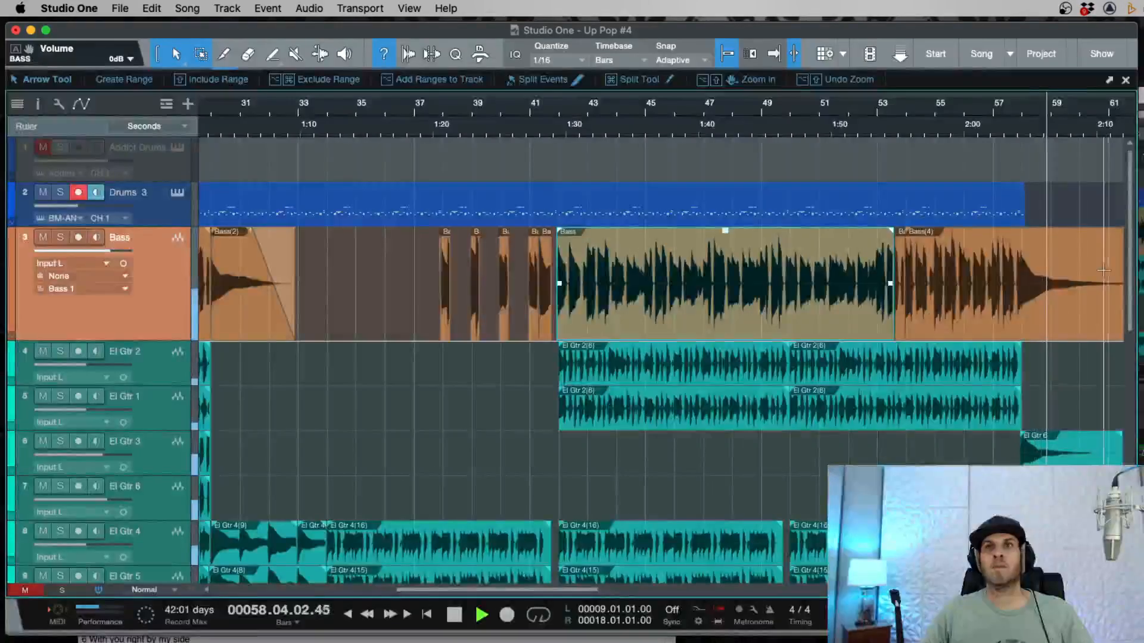
{"action": "scroll", "coordinate": [1042, 283], "scroll_direction": "right", "scroll_amount": 8}
{"action": "key", "text": "space"}
{"action": "left_click_drag", "start_coordinate": [684, 231], "coordinate": [627, 241]}
{"action": "key", "text": "space"}
{"action": "left_click_drag", "start_coordinate": [660, 288], "coordinate": [667, 275]}
{"action": "key", "text": "e"}
{"action": "key", "text": "e"}
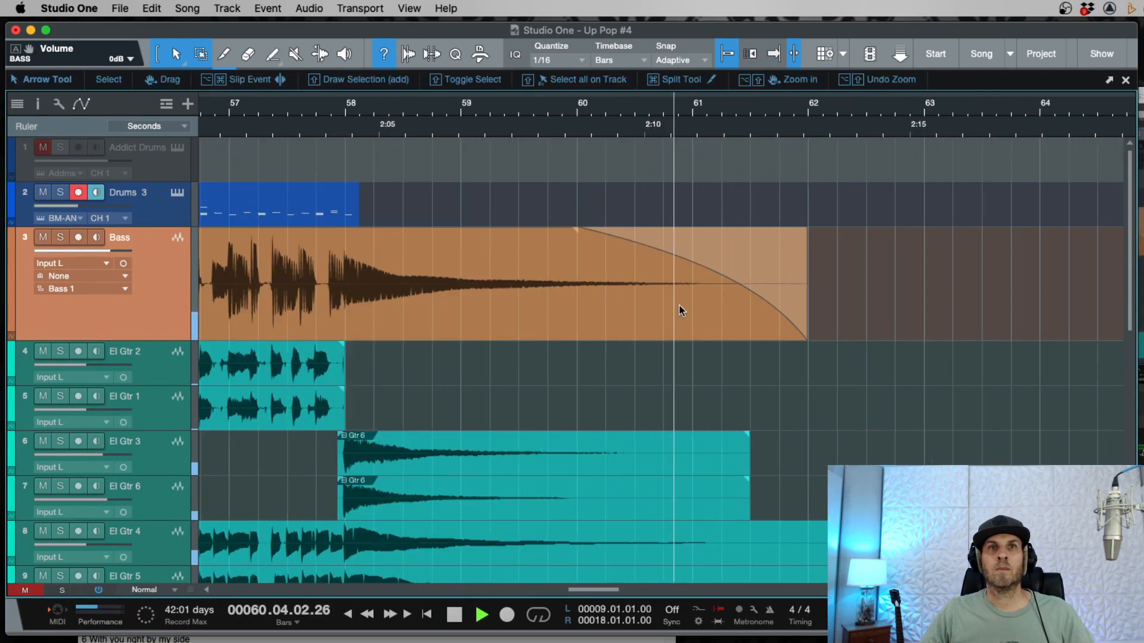
Step: Trim the end of the last Bass clip back to just past bar 61 and play the shortened fade
{"action": "key", "text": "w"}
{"action": "key", "text": "w"}
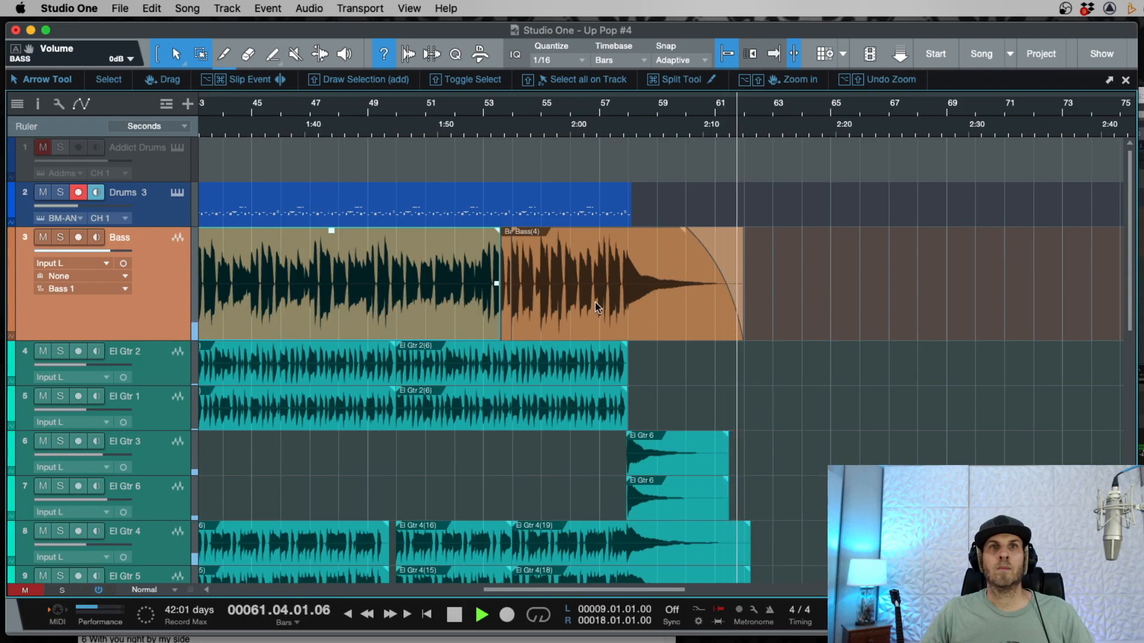
{"action": "key", "text": "w"}
{"action": "key", "text": "f"}
{"action": "key", "text": "space"}
{"action": "key", "text": "e"}
{"action": "key", "text": "e"}
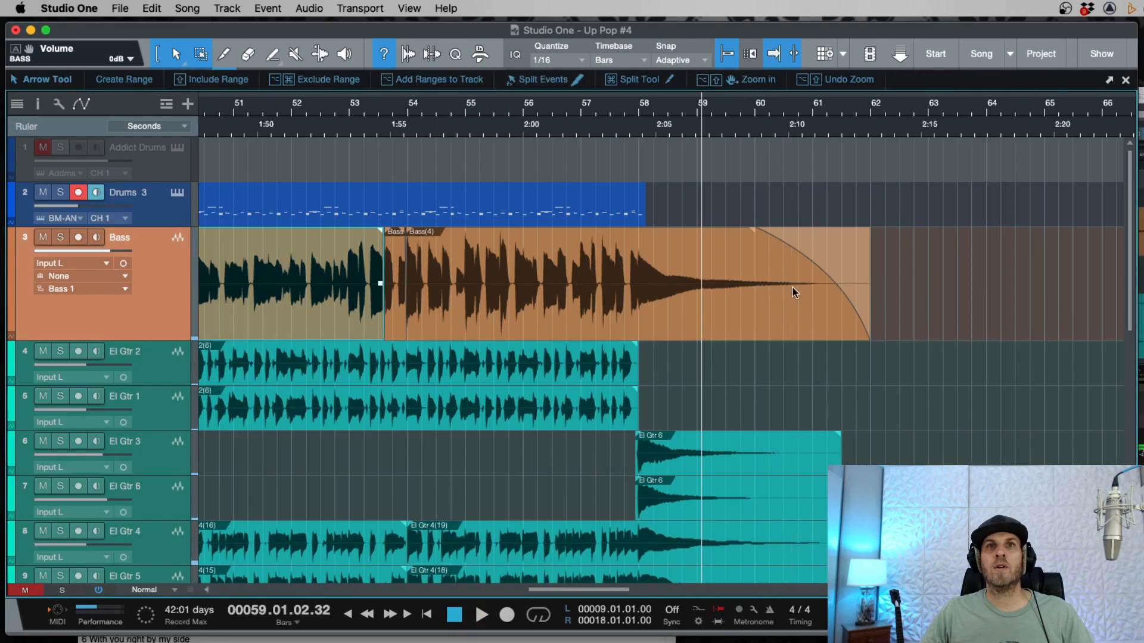
{"action": "key", "text": "e"}
{"action": "left_click_drag", "start_coordinate": [1036, 338], "coordinate": [942, 332]}
{"action": "key", "text": "space"}
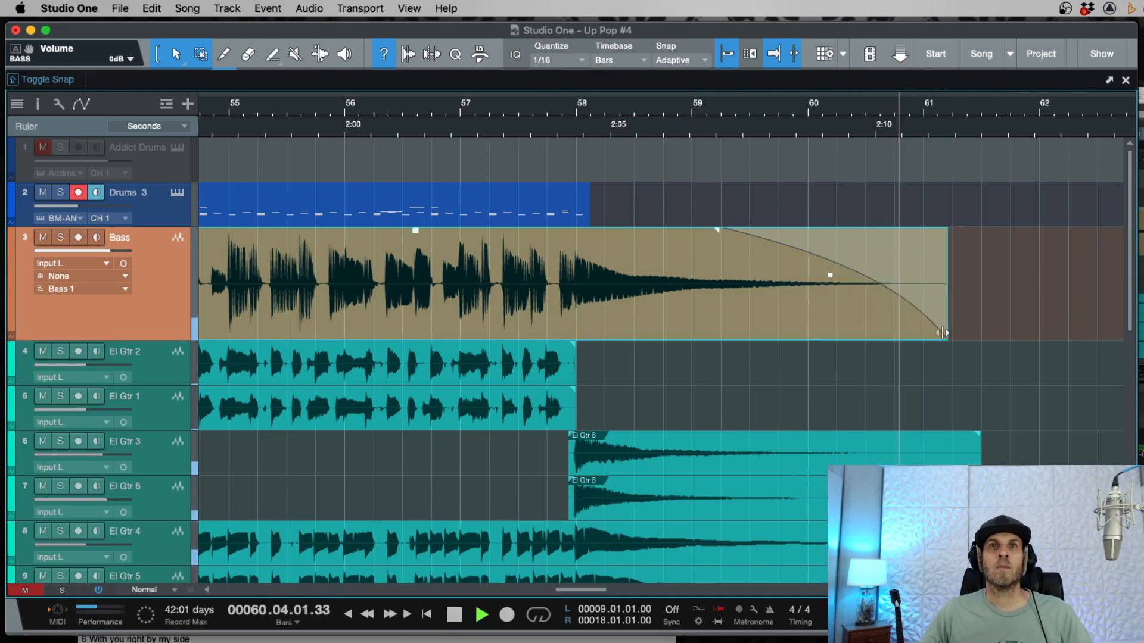
{"action": "key", "text": "w"}
{"action": "key", "text": "w"}
{"action": "key", "text": "w"}
{"action": "key", "text": "w"}
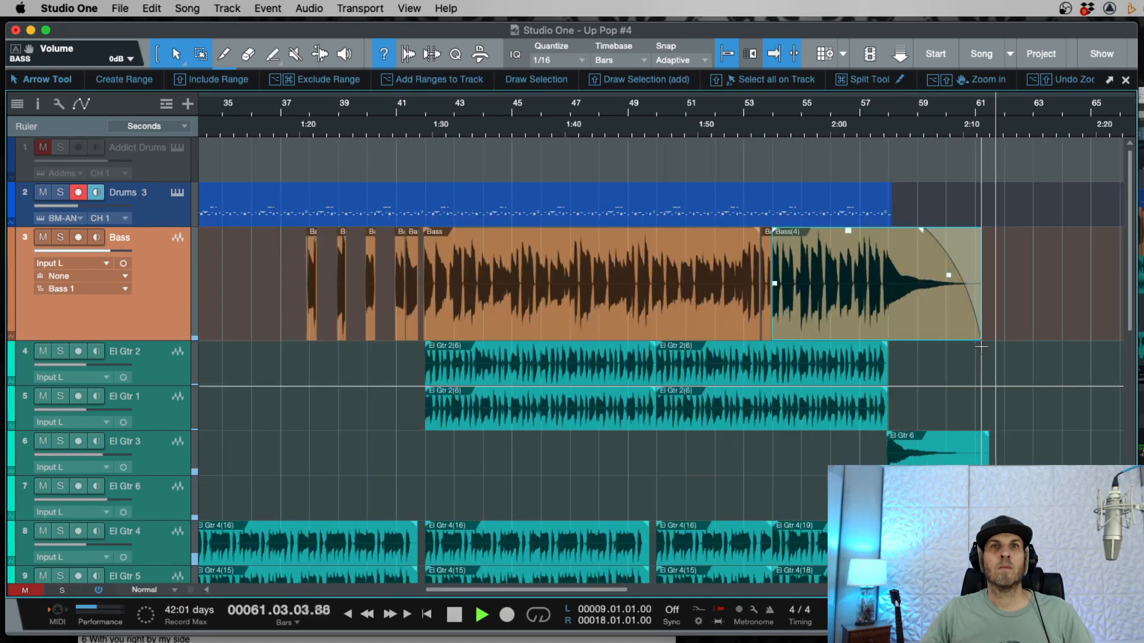
Step: Return to the song start and bounce all clips on the Bass track into a single event
{"action": "key", "text": "comma"}
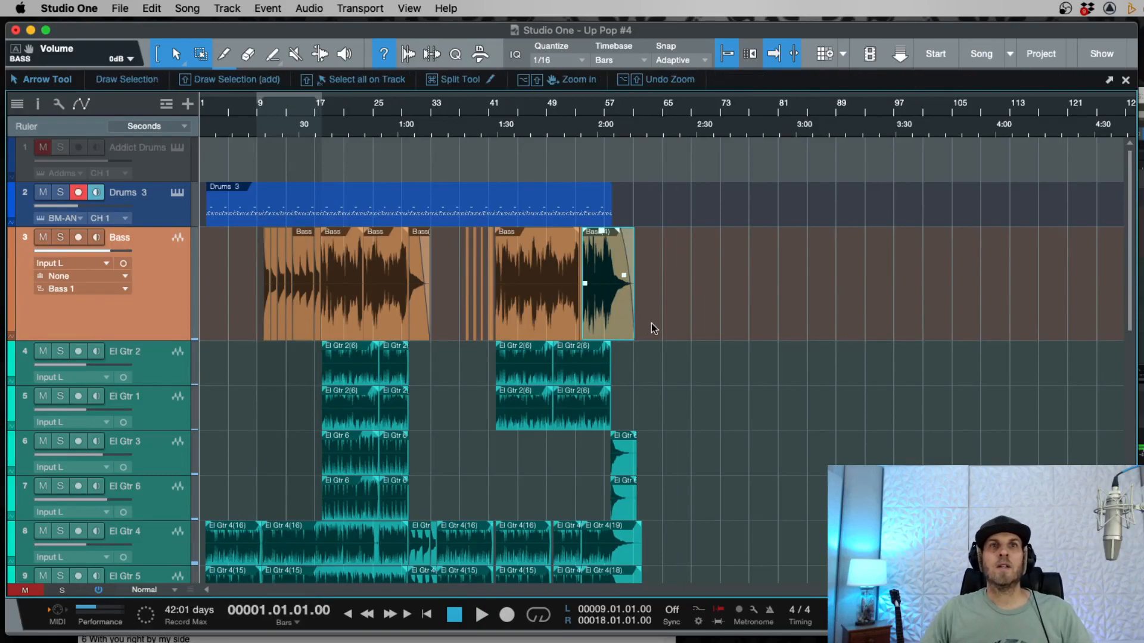
{"action": "left_click", "coordinate": [142, 321]}
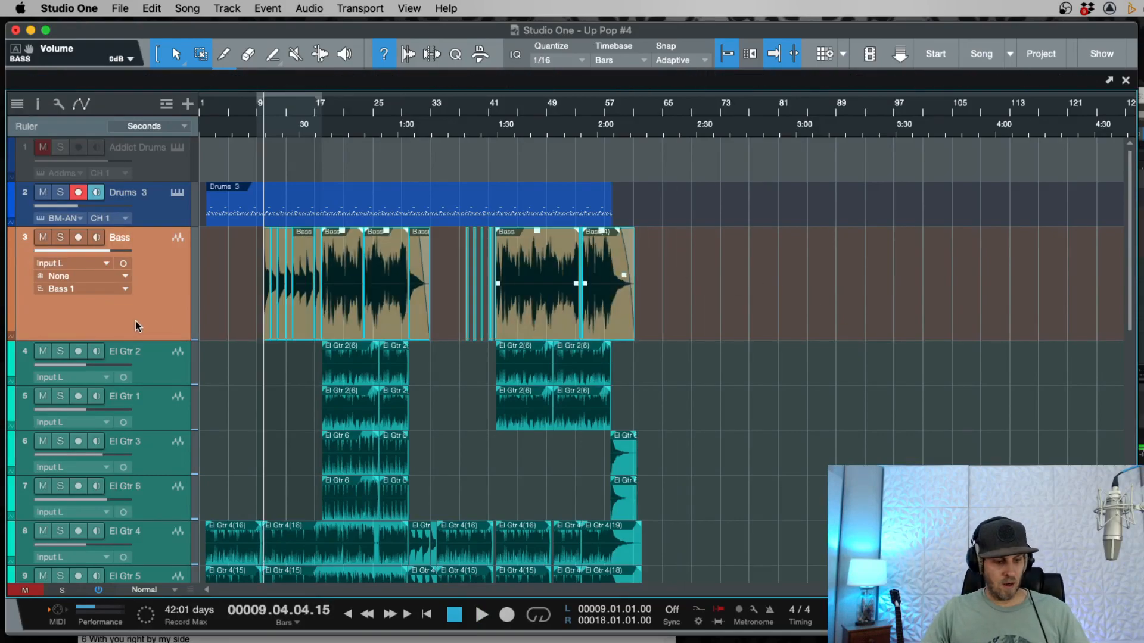
{"action": "key", "text": "super+b"}
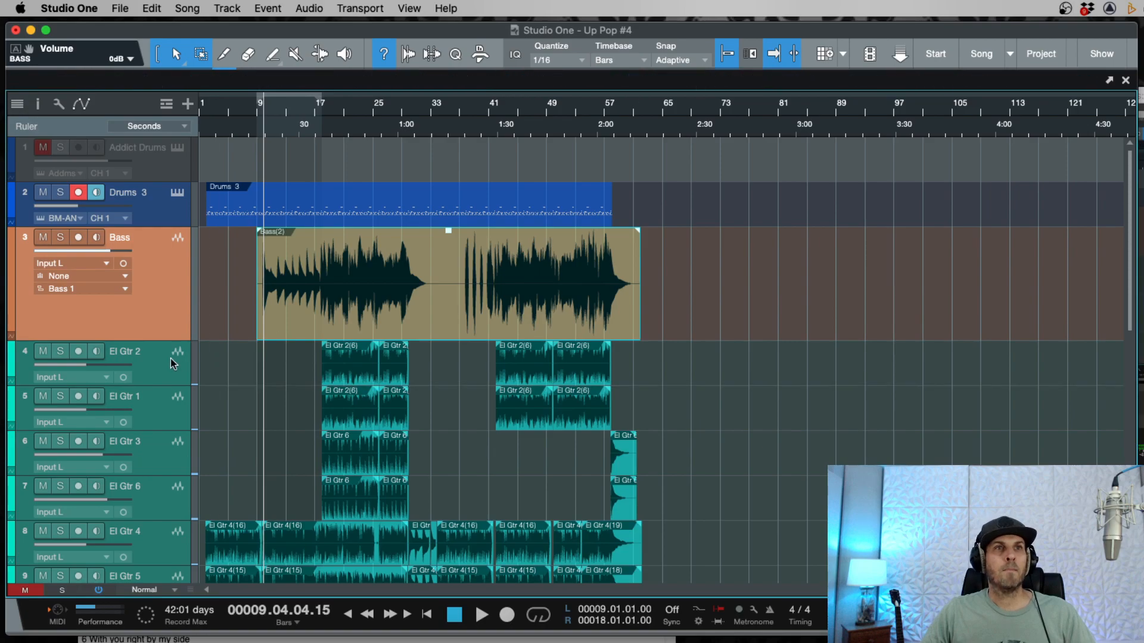
Step: Delete the empty LV 2, BV 1 and BV 2 tracks from the end of the track list
{"action": "left_click", "coordinate": [173, 379]}
{"action": "scroll", "coordinate": [311, 381], "scroll_direction": "down", "scroll_amount": 10}
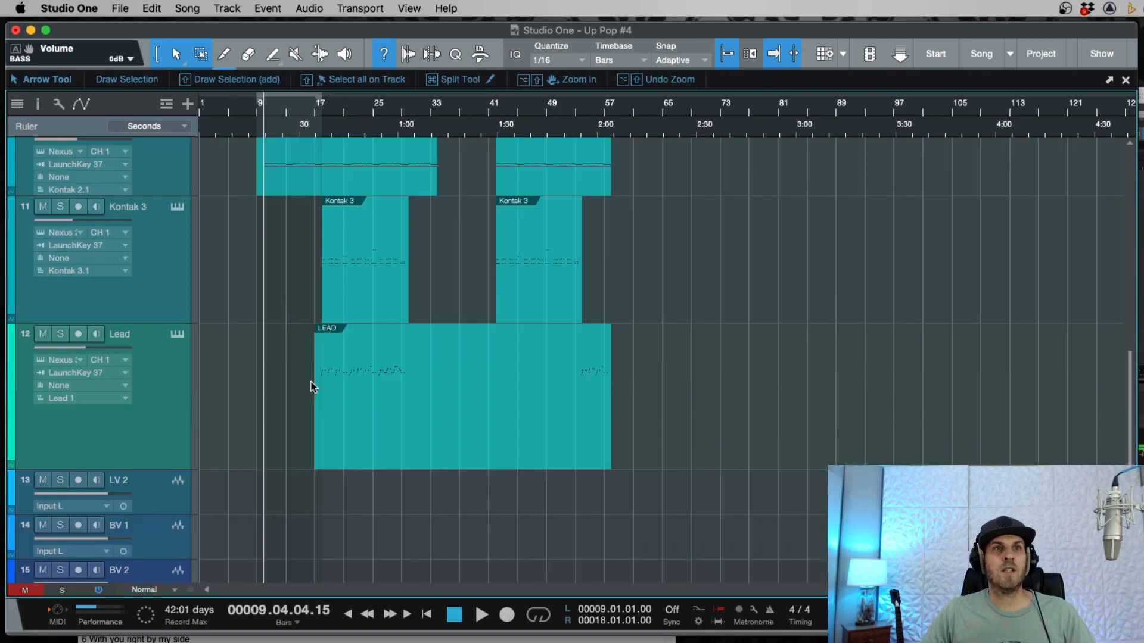
{"action": "scroll", "coordinate": [312, 381], "scroll_direction": "down", "scroll_amount": 5}
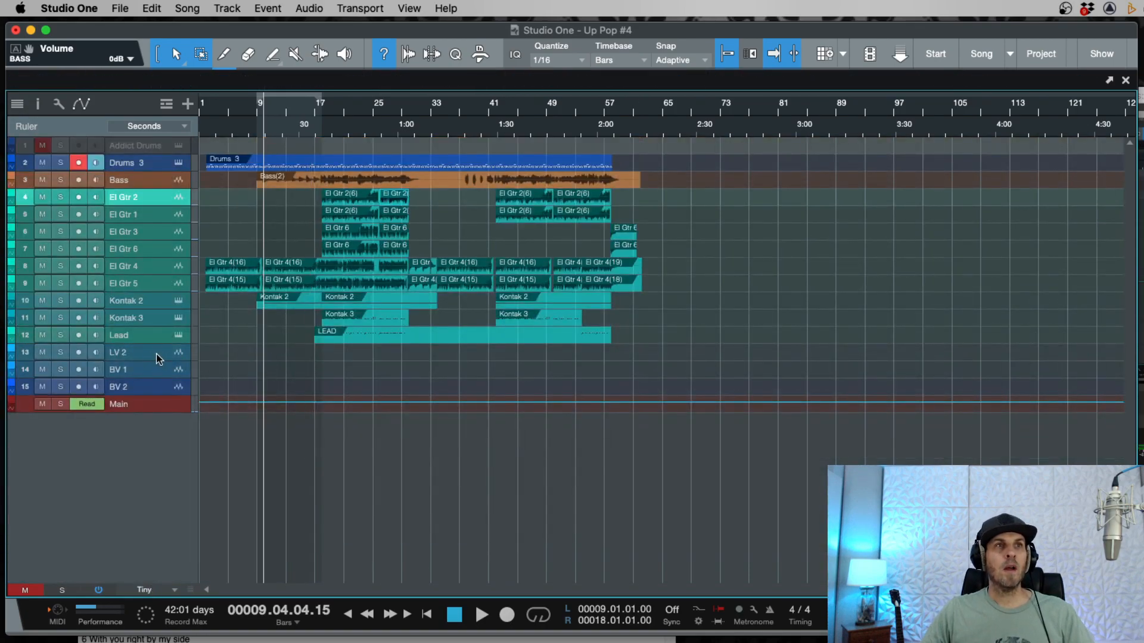
{"action": "left_click", "coordinate": [137, 355]}
{"action": "left_click", "coordinate": [137, 387], "text": "shift"}
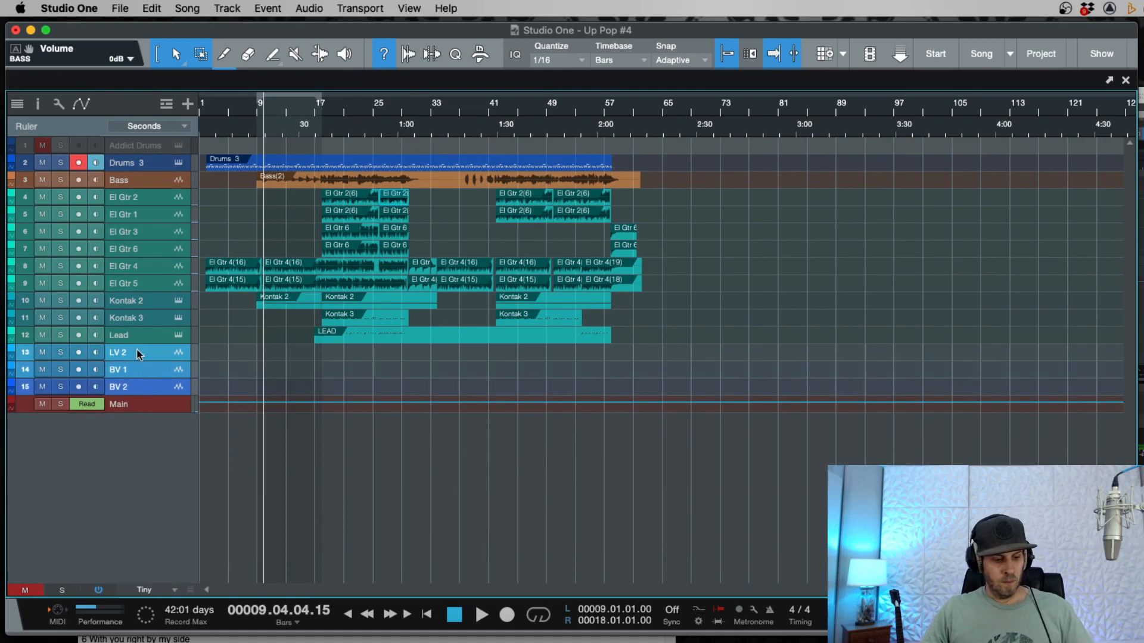
{"action": "key", "text": "Delete"}
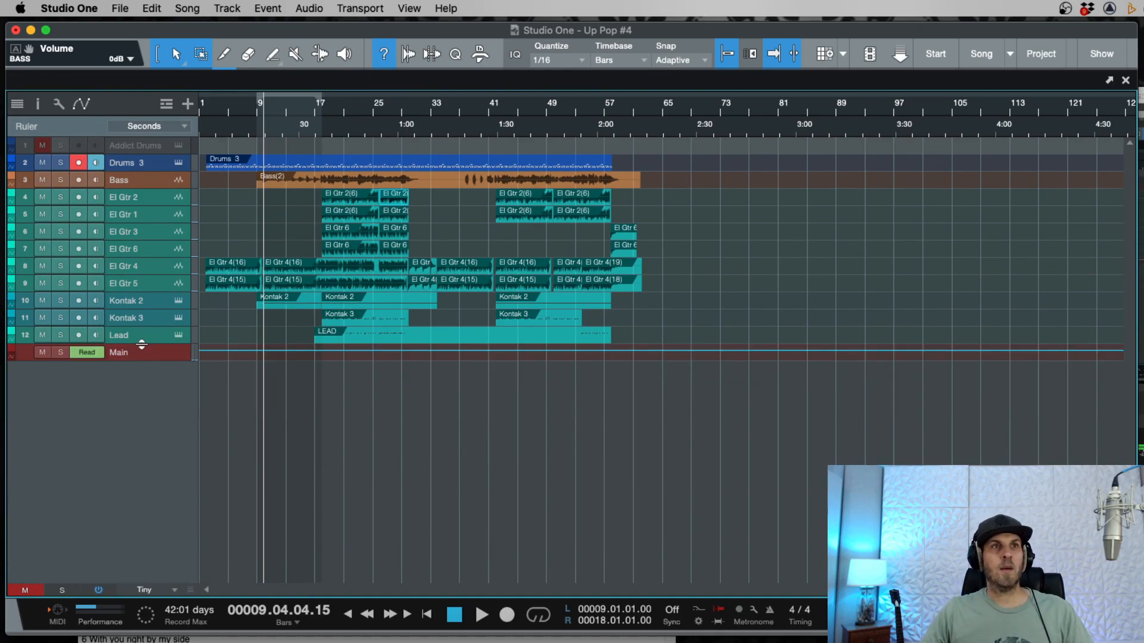
Step: Play briefly from the song start and examine where the El Gtr 4 and El Gtr 5 clips begin near bar 2
{"action": "scroll", "coordinate": [231, 326], "scroll_direction": "up", "scroll_amount": 2}
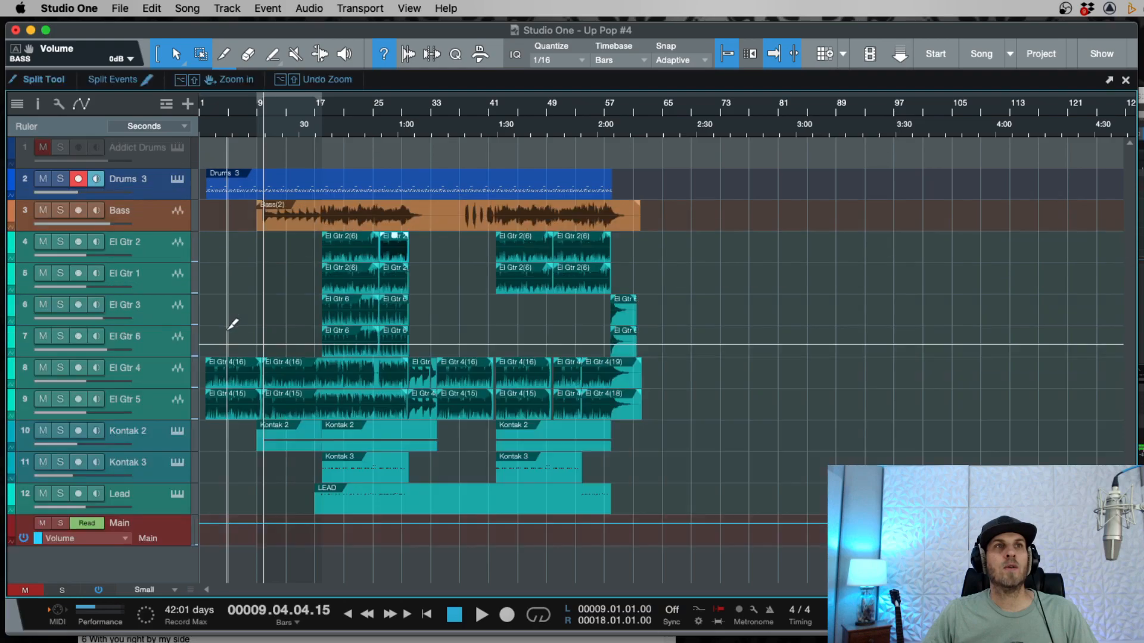
{"action": "scroll", "coordinate": [231, 327], "scroll_direction": "down", "scroll_amount": 1}
{"action": "key", "text": "comma"}
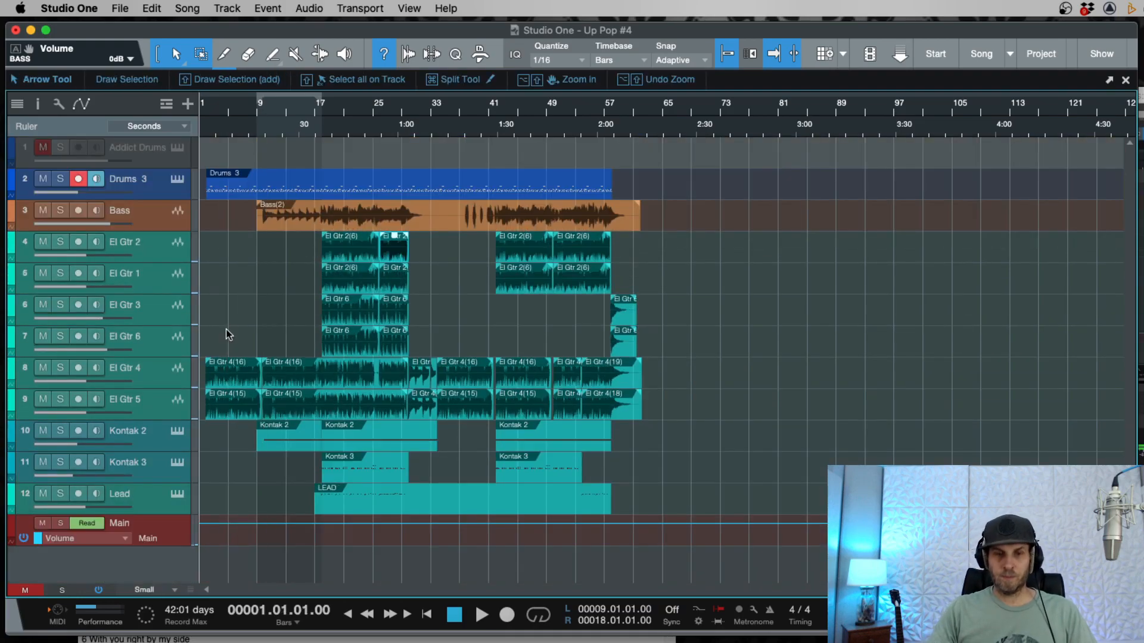
{"action": "key", "text": "e"}
{"action": "key", "text": "e"}
{"action": "key", "text": "e"}
{"action": "key", "text": "space"}
{"action": "key", "text": "e"}
{"action": "key", "text": "e"}
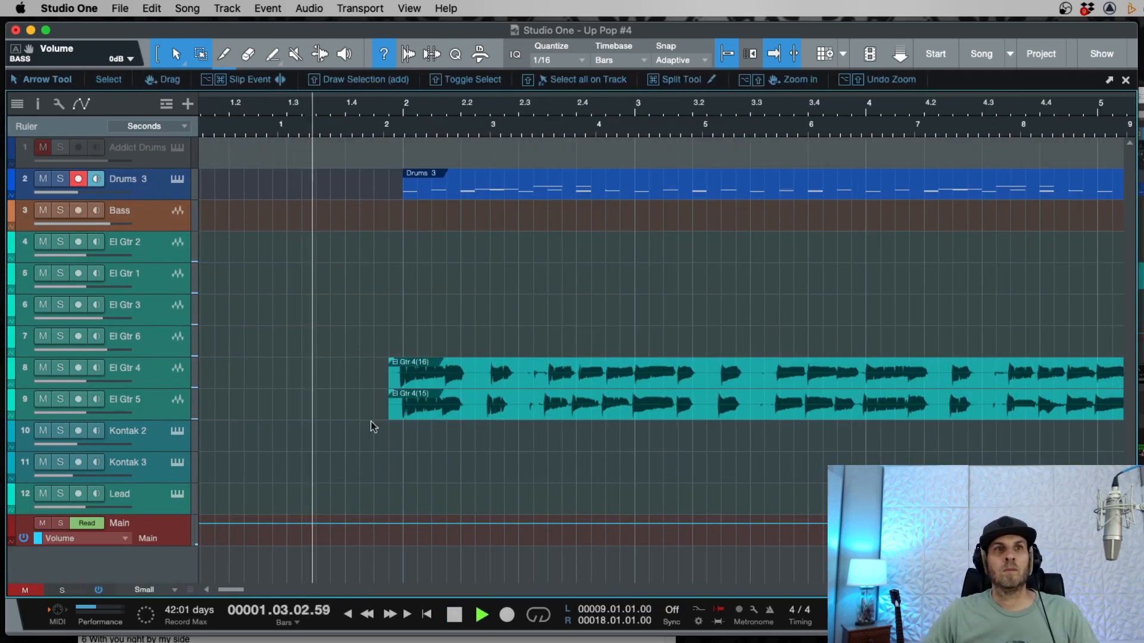
{"action": "key", "text": "space"}
{"action": "scroll", "coordinate": [325, 375], "scroll_direction": "up", "scroll_amount": 1}
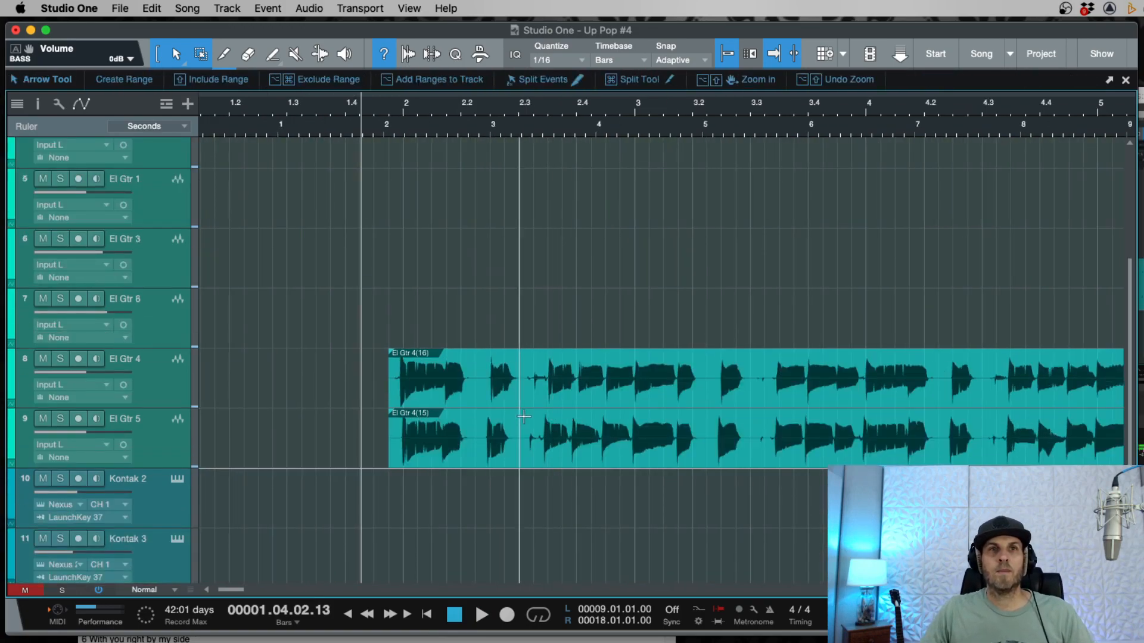
Step: Split El Gtr 4 around its first note, nudge the first and following parts slightly later, and crossfade the joint
{"action": "key", "text": "e"}
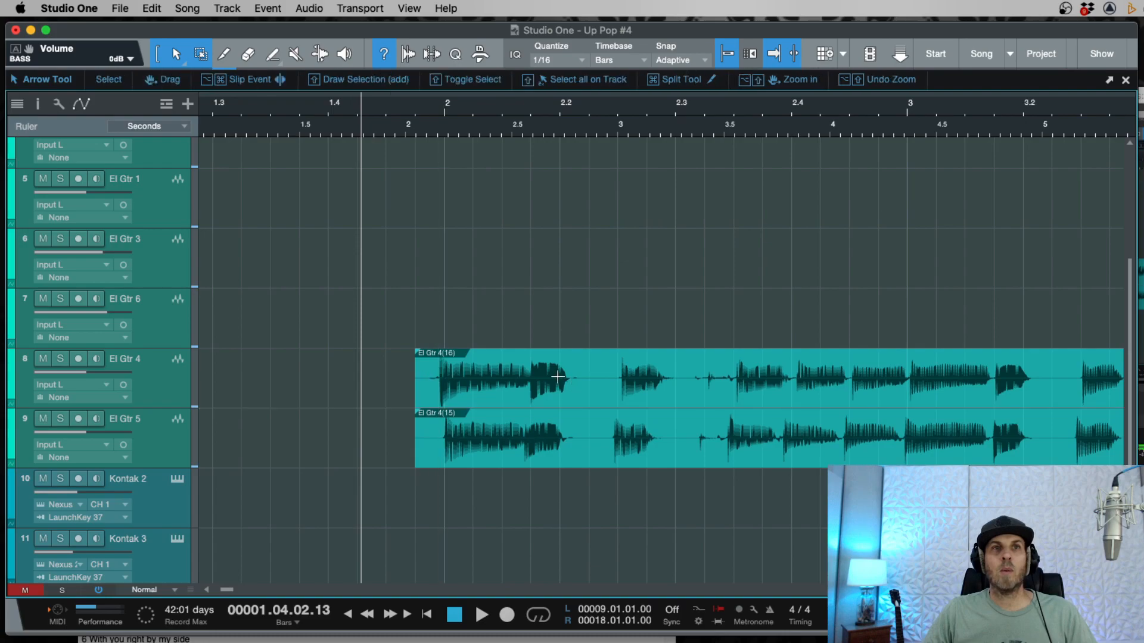
{"action": "key", "text": "e"}
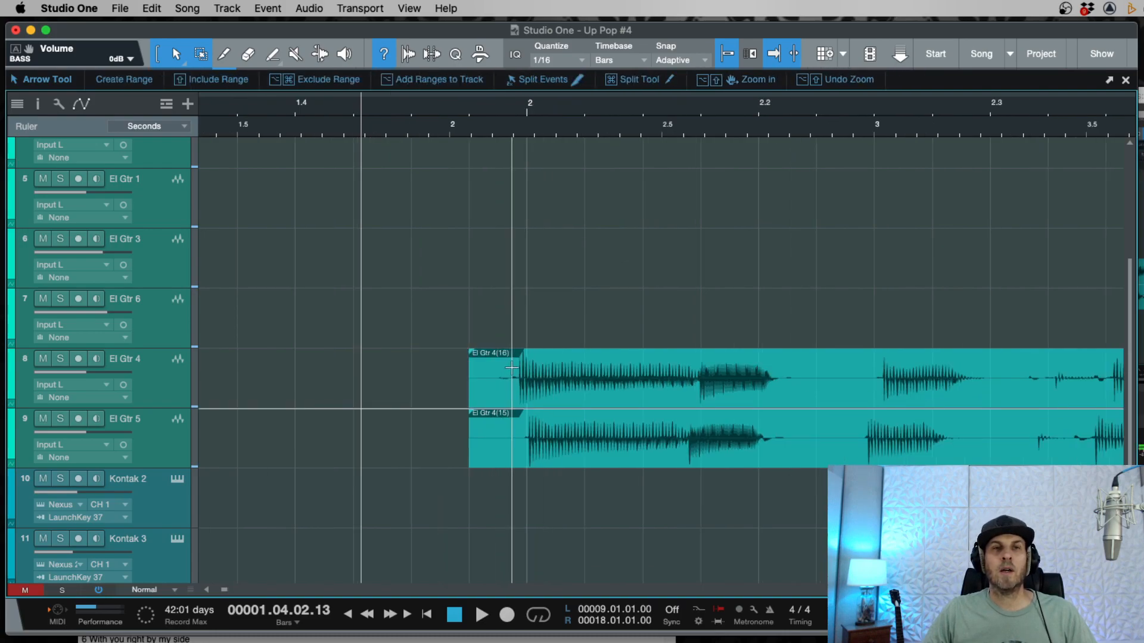
{"action": "left_click", "coordinate": [511, 367], "text": "alt"}
{"action": "left_click", "coordinate": [698, 359], "text": "alt"}
{"action": "left_click", "coordinate": [624, 396]}
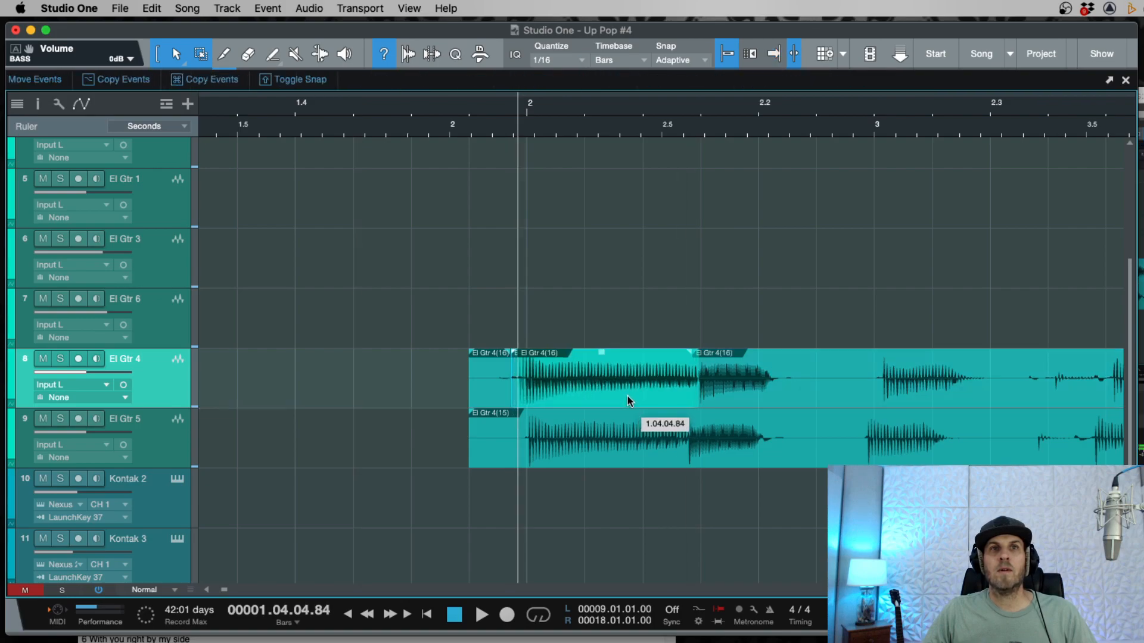
{"action": "left_click_drag", "start_coordinate": [627, 396], "coordinate": [627, 396]}
{"action": "left_click", "coordinate": [738, 392]}
{"action": "key", "text": "x"}
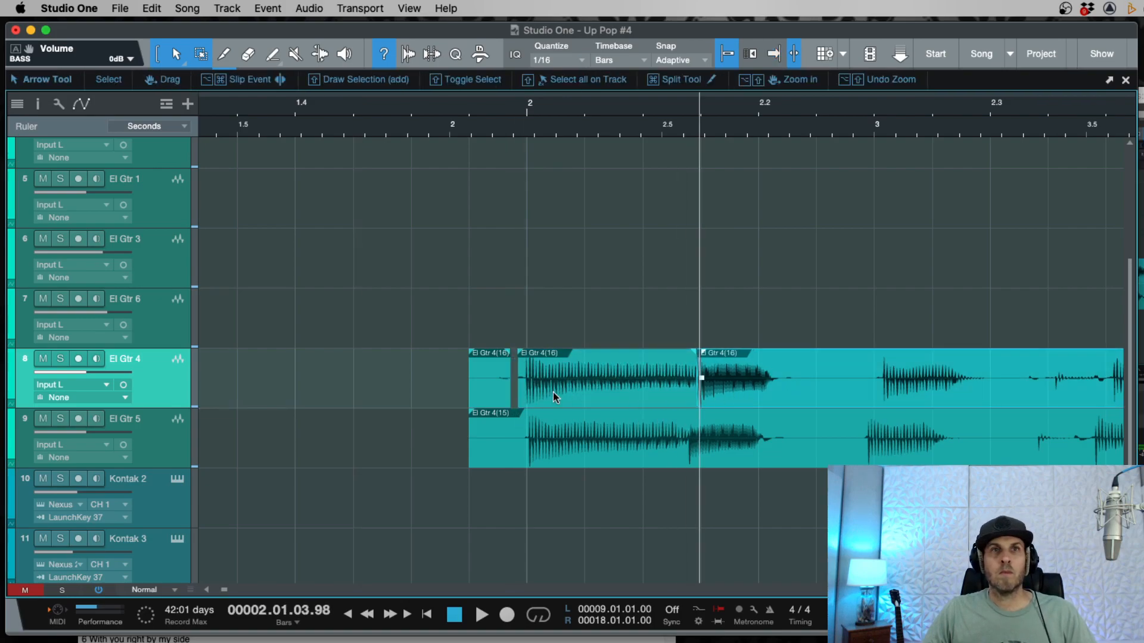
Step: Trim El Gtr 4 and El Gtr 5 to start just before bar 2 with short fade-ins, and play the opening
{"action": "left_click_drag", "start_coordinate": [435, 381], "coordinate": [519, 419]}
{"action": "key", "text": "Delete"}
{"action": "left_click_drag", "start_coordinate": [500, 377], "coordinate": [520, 401]}
{"action": "left_click_drag", "start_coordinate": [487, 447], "coordinate": [528, 380]}
{"action": "key", "text": "n"}
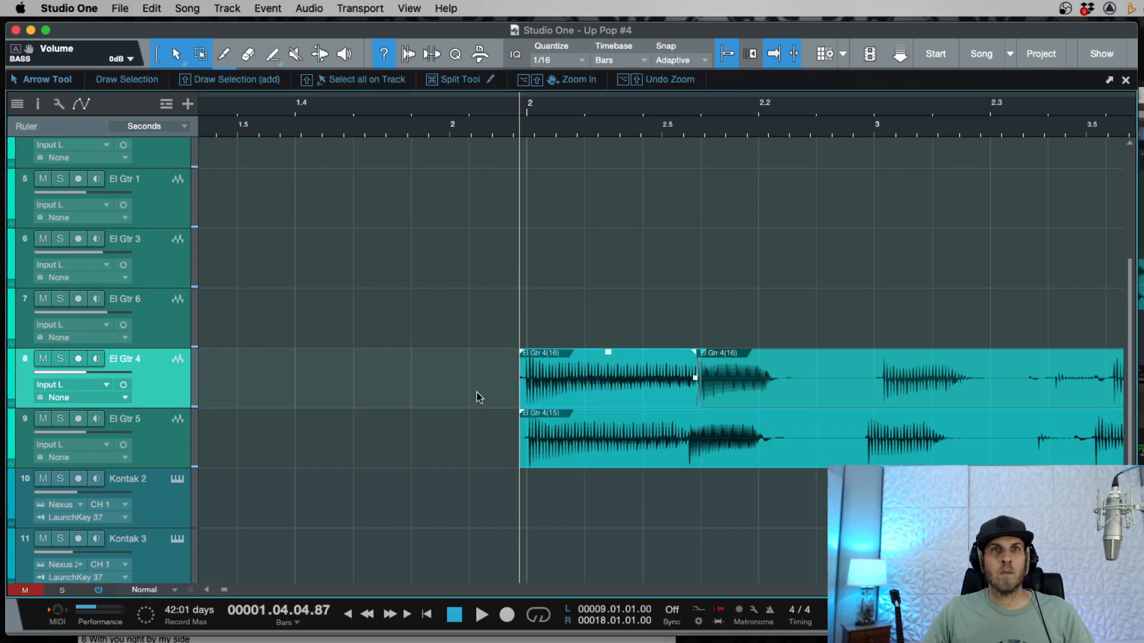
{"action": "left_click_drag", "start_coordinate": [481, 446], "coordinate": [528, 360]}
{"action": "key", "text": "comma"}
{"action": "key", "text": "space"}
{"action": "key", "text": "w"}
{"action": "scroll", "coordinate": [621, 382], "scroll_direction": "right", "scroll_amount": 3}
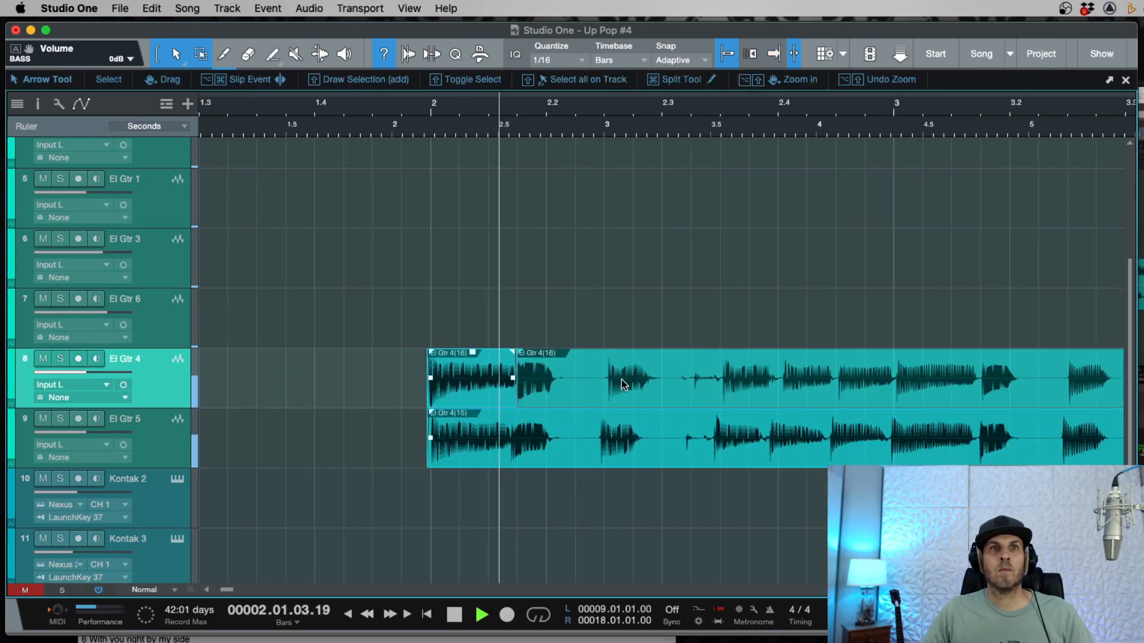
{"action": "key", "text": "space"}
Step: Split El Gtr 5 around its second and third notes, nudge them later to match El Gtr 4, and fade the first clip's end
{"action": "left_click", "coordinate": [524, 444]}
{"action": "key", "text": "e"}
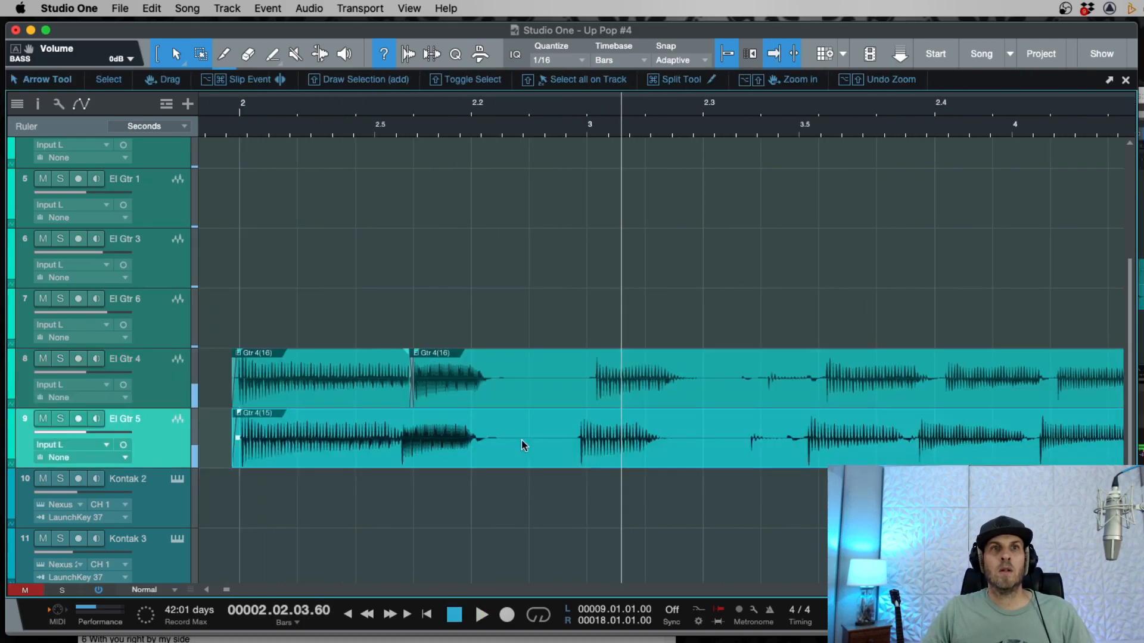
{"action": "left_click", "coordinate": [406, 419]}
{"action": "left_click", "coordinate": [707, 433], "text": "super"}
{"action": "left_click_drag", "start_coordinate": [614, 459], "coordinate": [622, 458]}
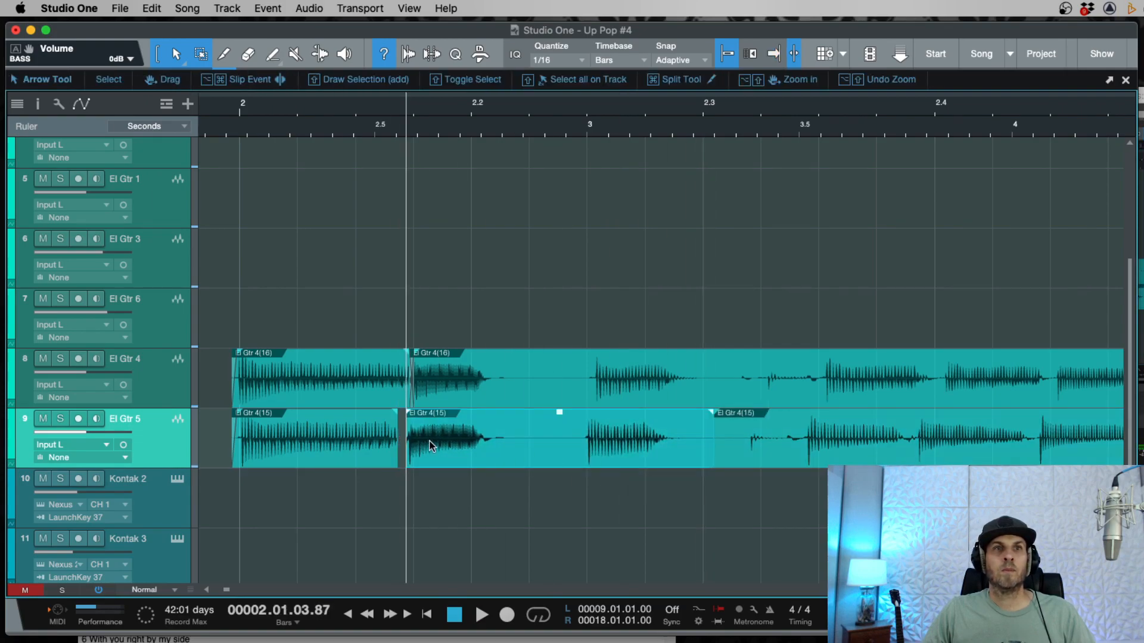
{"action": "left_click", "coordinate": [519, 426], "text": "super"}
{"action": "left_click_drag", "start_coordinate": [466, 459], "coordinate": [470, 461]}
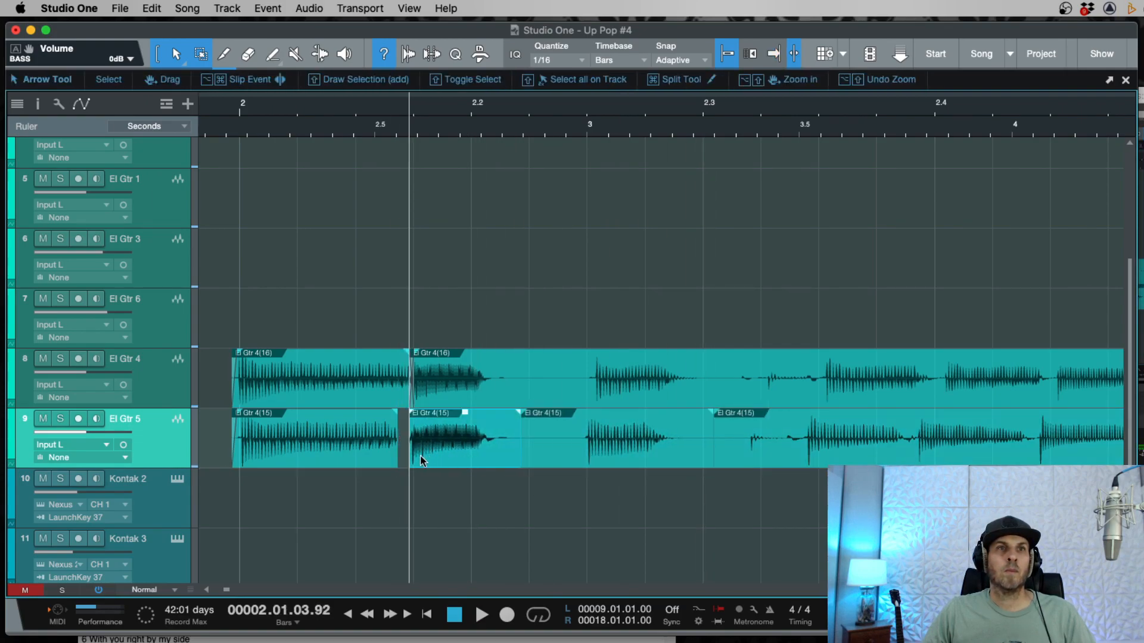
{"action": "left_click_drag", "start_coordinate": [395, 413], "coordinate": [416, 415]}
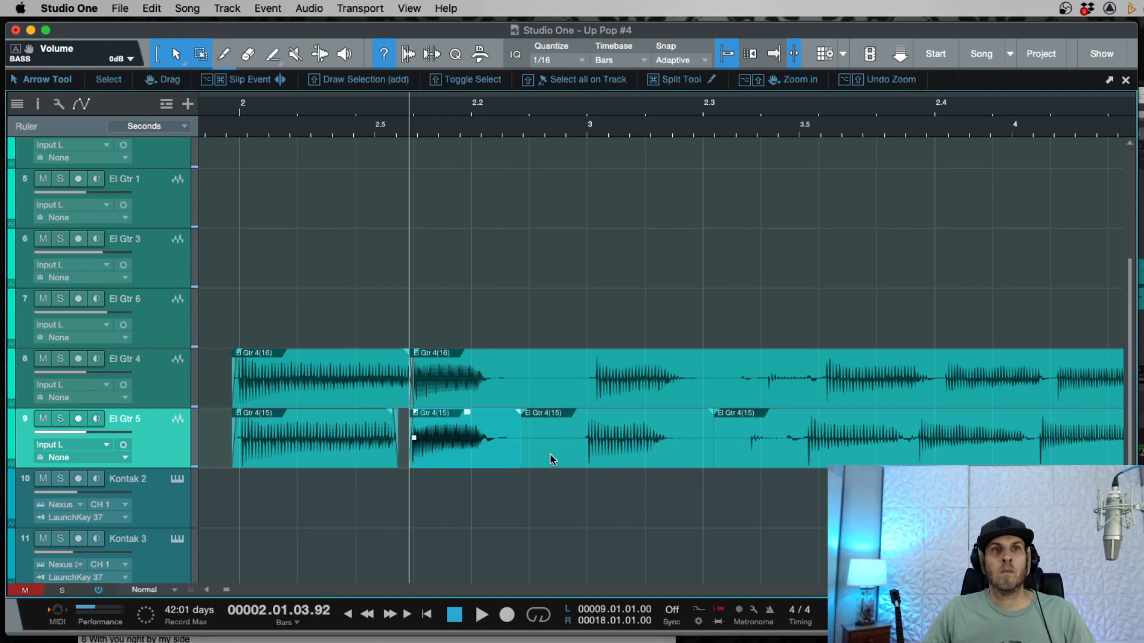
Step: Play the edited El Gtr 4 and El Gtr 5 opening up to about bar 5 to check their timing
{"action": "left_click", "coordinate": [549, 455]}
{"action": "key", "text": "w"}
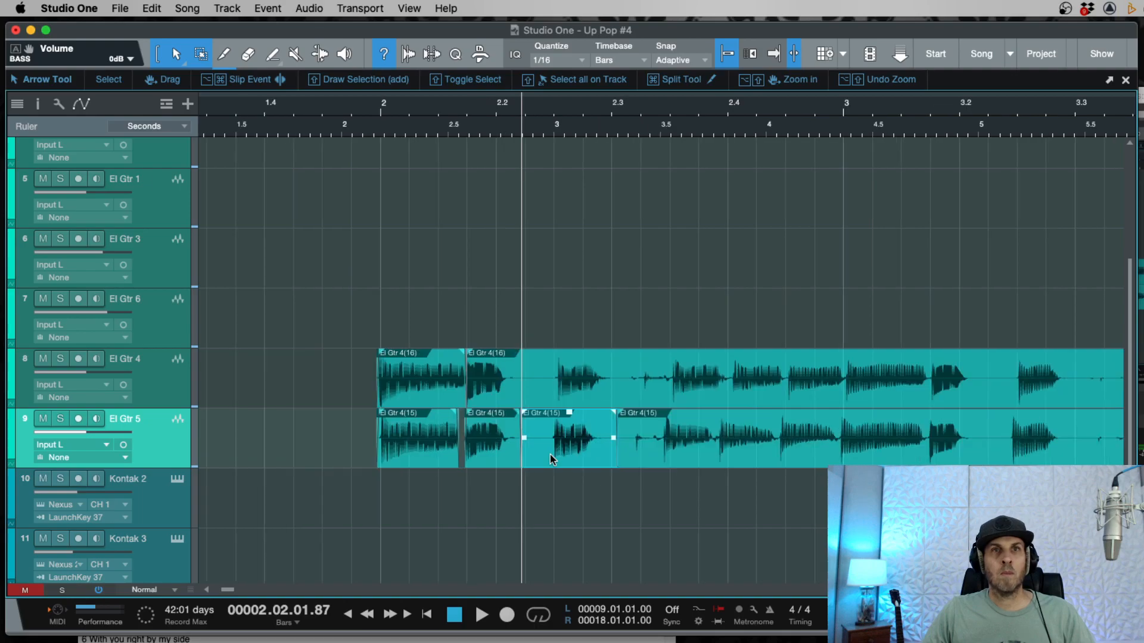
{"action": "key", "text": "f"}
{"action": "key", "text": "space"}
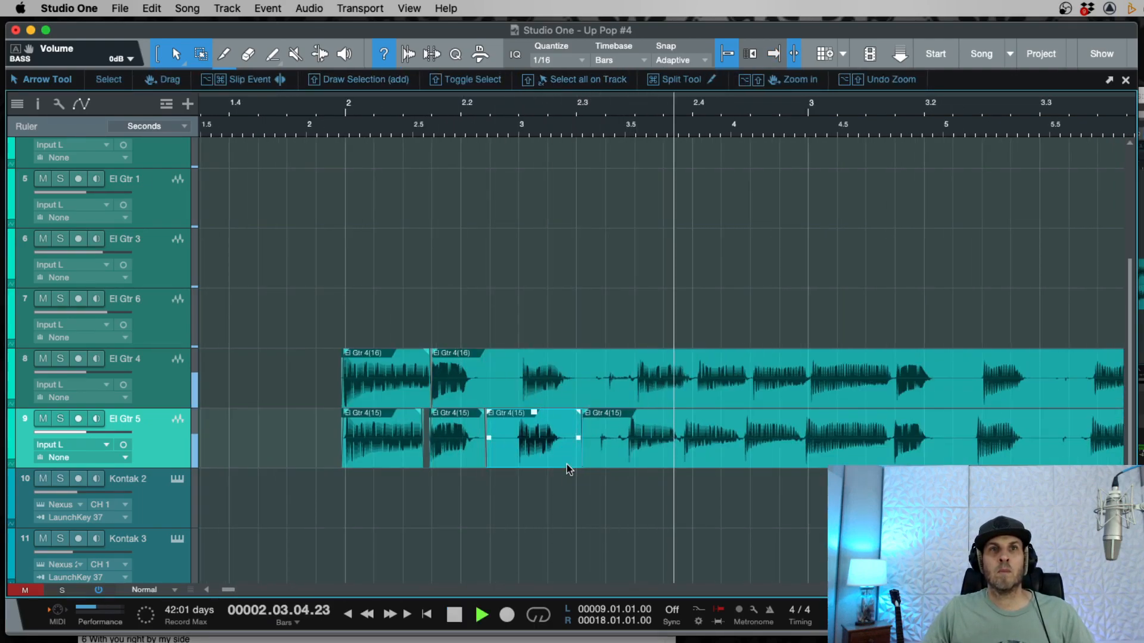
{"action": "key", "text": "w"}
{"action": "key", "text": "w"}
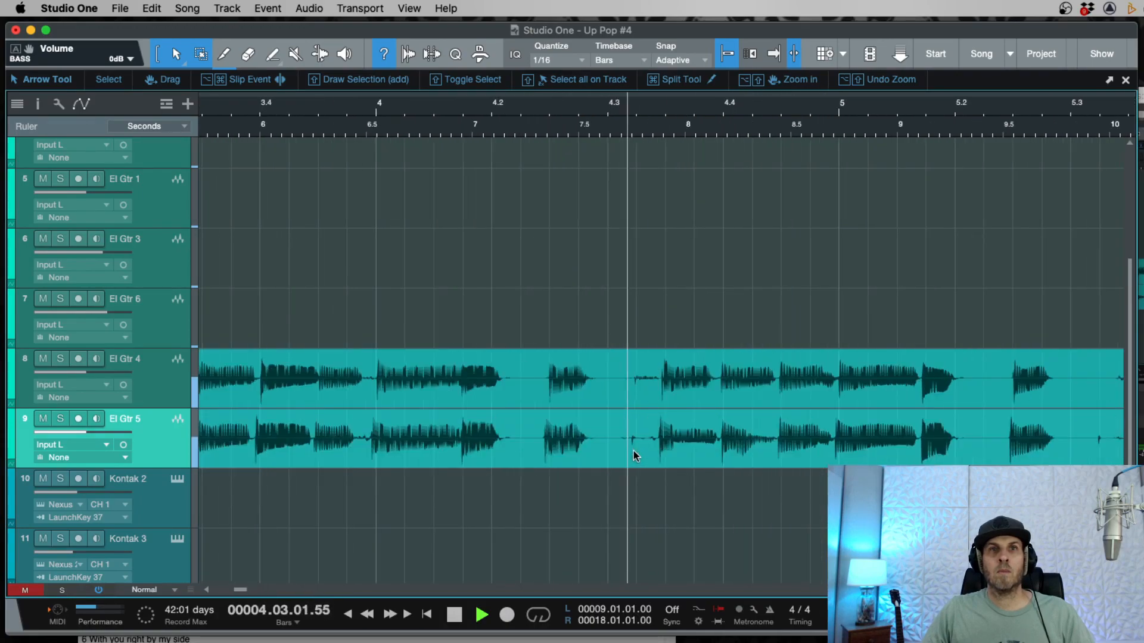
{"action": "key", "text": "space"}
Step: Cut out the short stray noise on El Gtr 5 at about the third beat of bar 4
{"action": "key", "text": "2"}
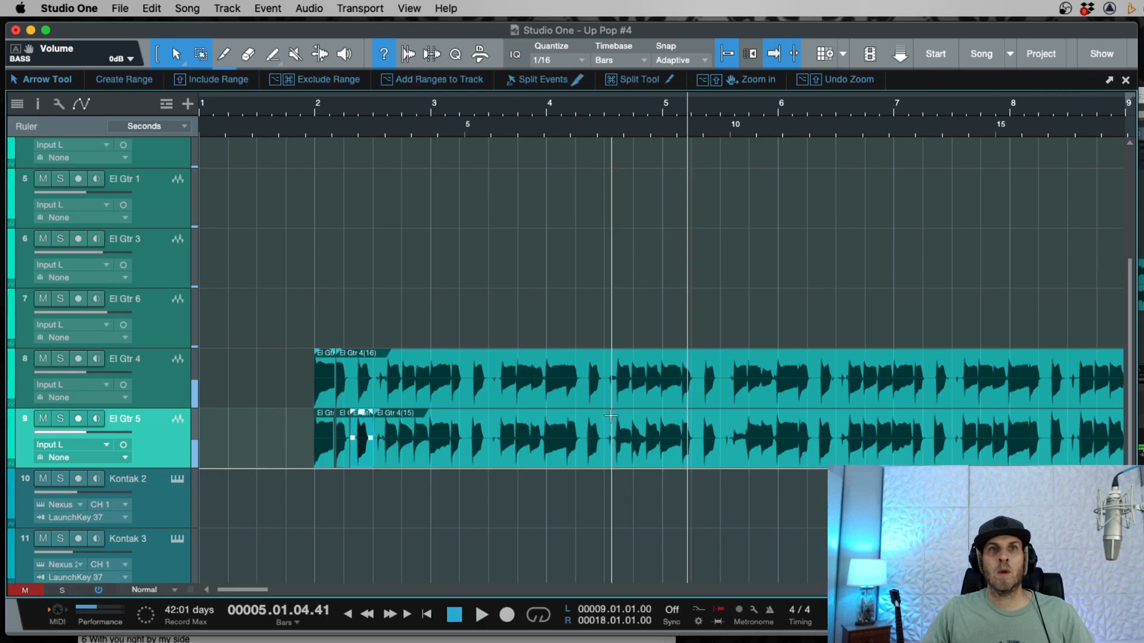
{"action": "left_click_drag", "start_coordinate": [612, 434], "coordinate": [624, 434]}
{"action": "key", "text": "Delete"}
{"action": "key", "text": "1"}
{"action": "key", "text": "w"}
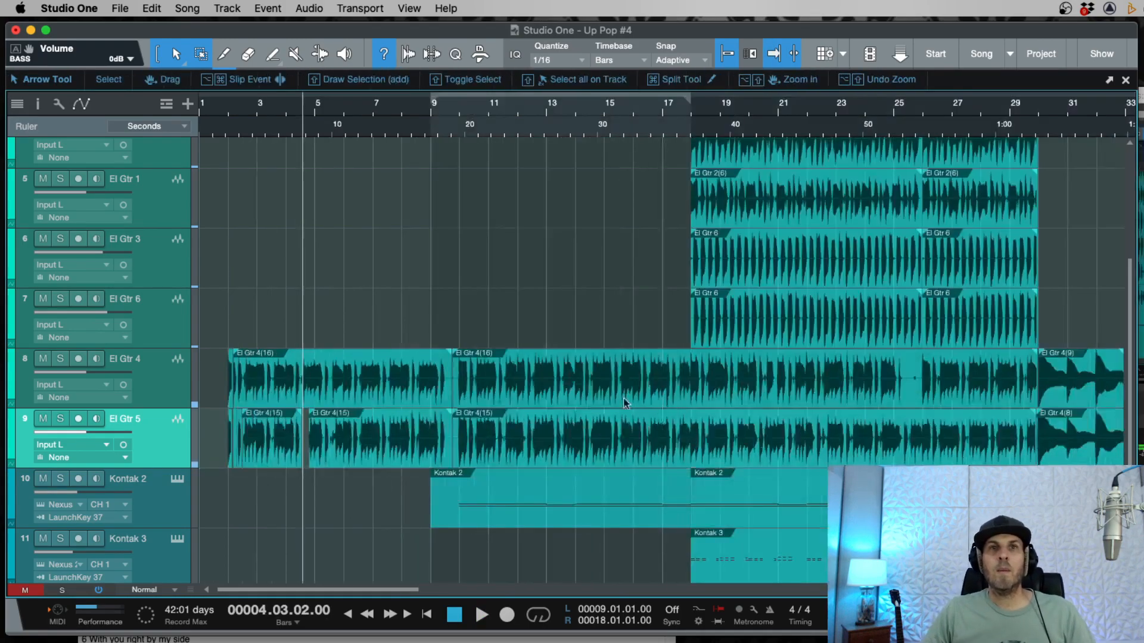
{"action": "key", "text": "w"}
{"action": "key", "text": "2"}
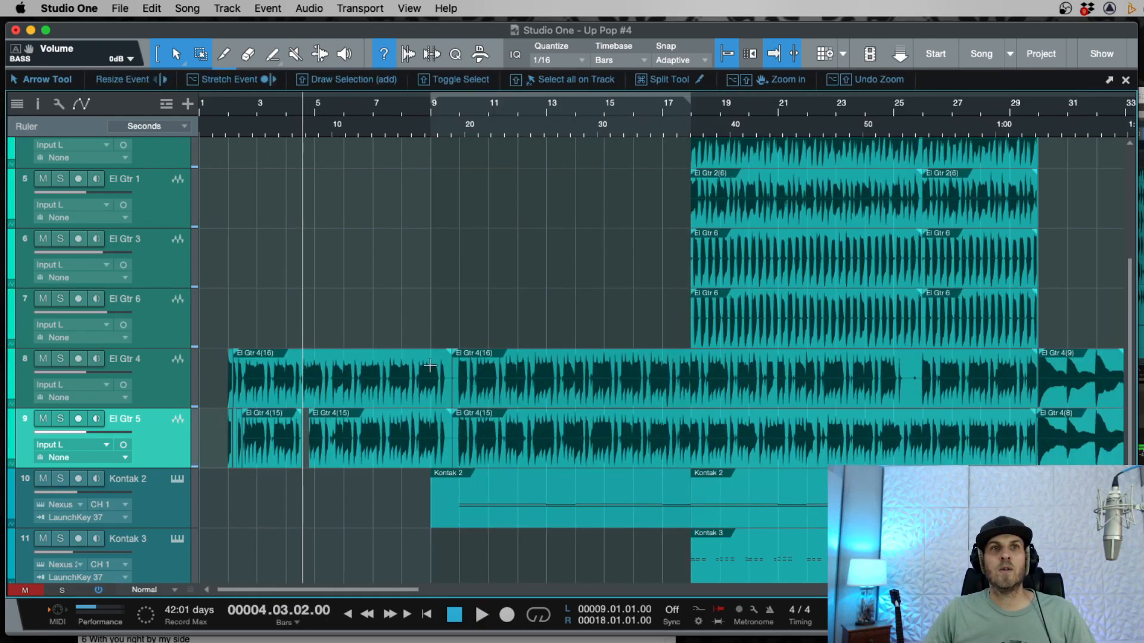
Step: Duplicate the El Gtr 4 and El Gtr 5 tracks together with their clips as backup copies
{"action": "left_click", "coordinate": [370, 375]}
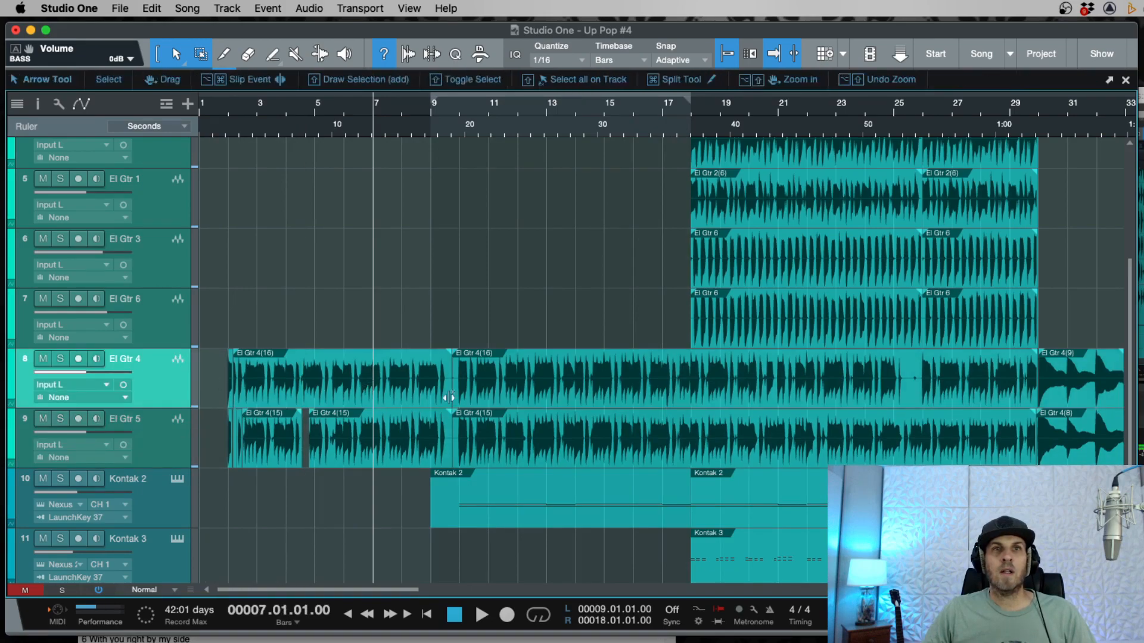
{"action": "key", "text": "1"}
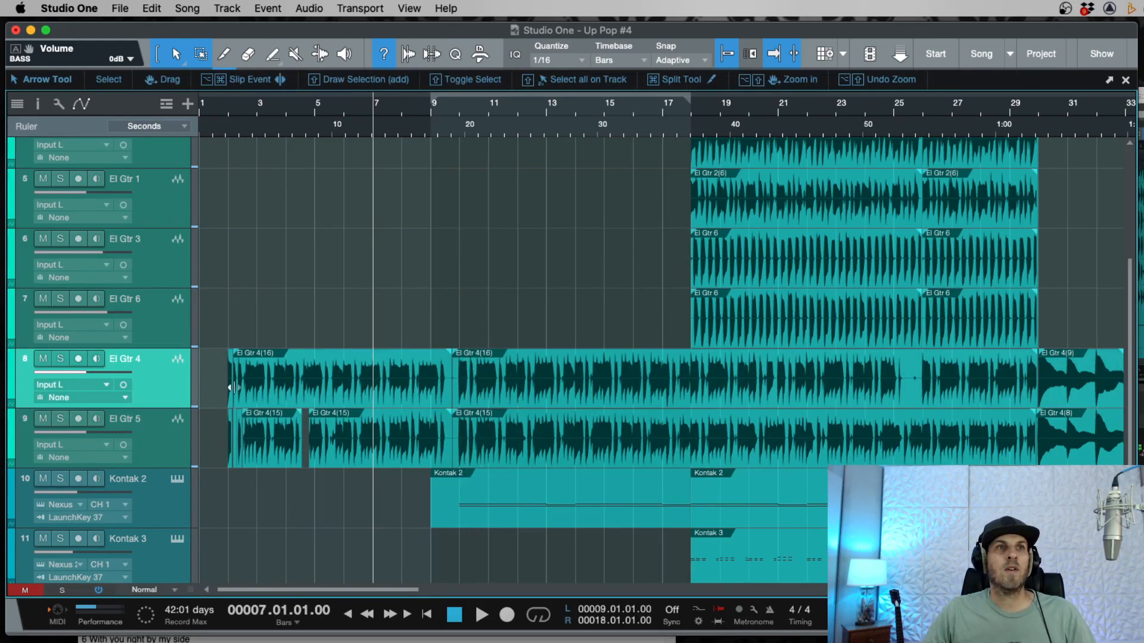
{"action": "left_click", "coordinate": [154, 444], "text": "shift"}
{"action": "left_click_drag", "start_coordinate": [155, 449], "coordinate": [157, 474]}
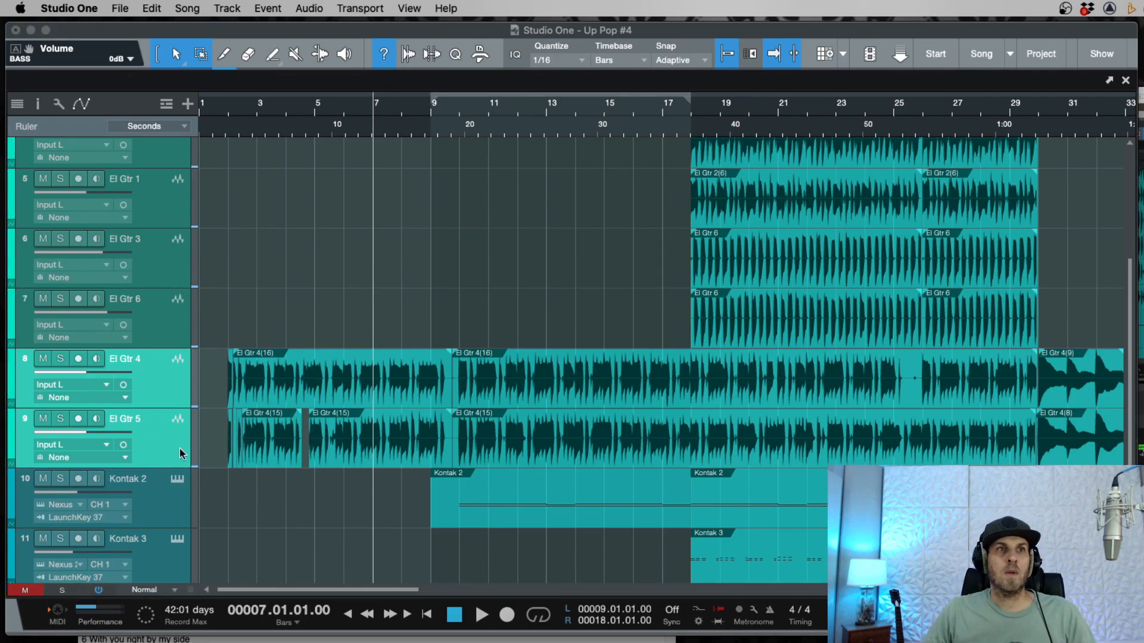
{"action": "key", "text": "w"}
{"action": "key", "text": "w"}
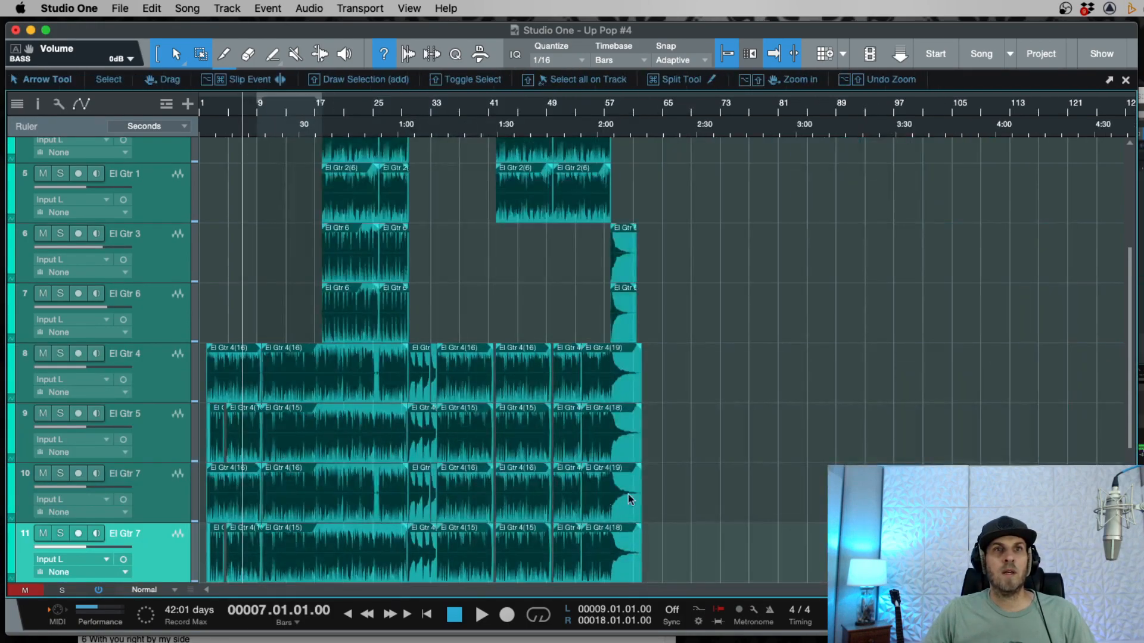
Step: Disable the two duplicated guitar tracks and shrink their track height
{"action": "left_click_drag", "start_coordinate": [719, 484], "coordinate": [149, 501]}
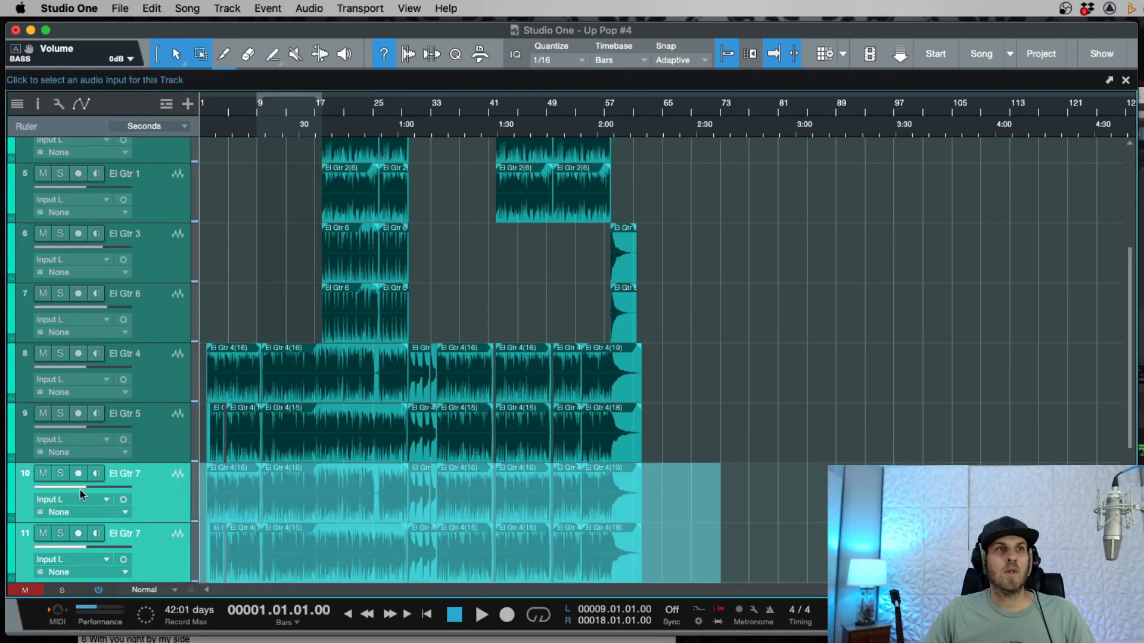
{"action": "right_click", "coordinate": [145, 492]}
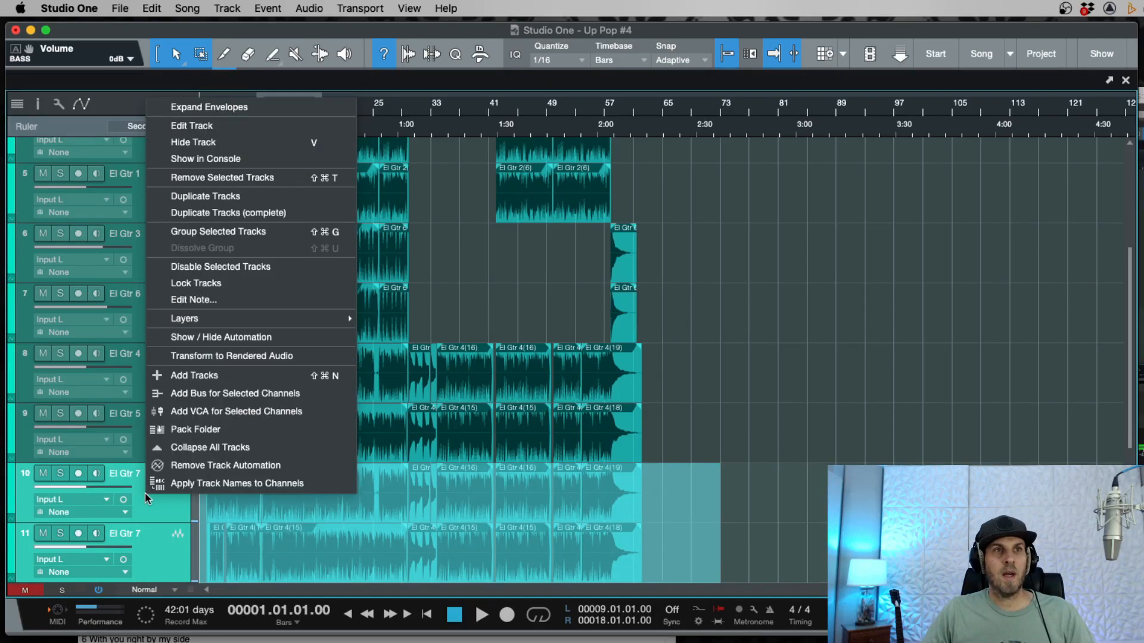
{"action": "left_click", "coordinate": [209, 266]}
{"action": "left_click_drag", "start_coordinate": [157, 524], "coordinate": [163, 477]}
Step: Extend the start of El Gtr 5's clip back to bar 4 beat 3, closing the gap after the preceding clip
{"action": "key", "text": "e"}
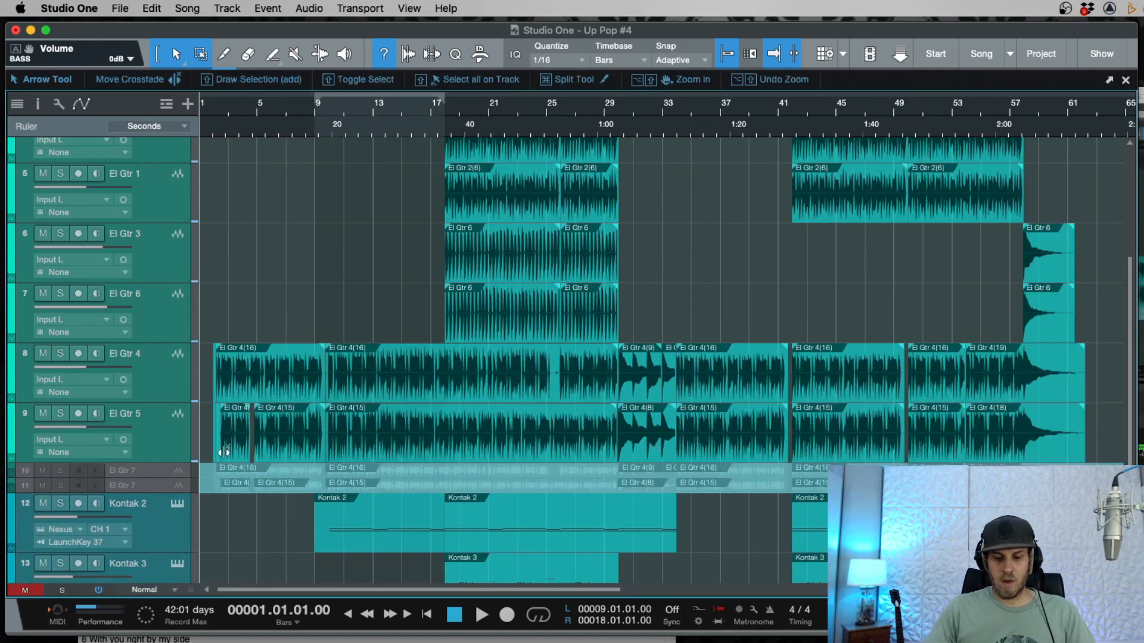
{"action": "key", "text": "e"}
{"action": "key", "text": "e"}
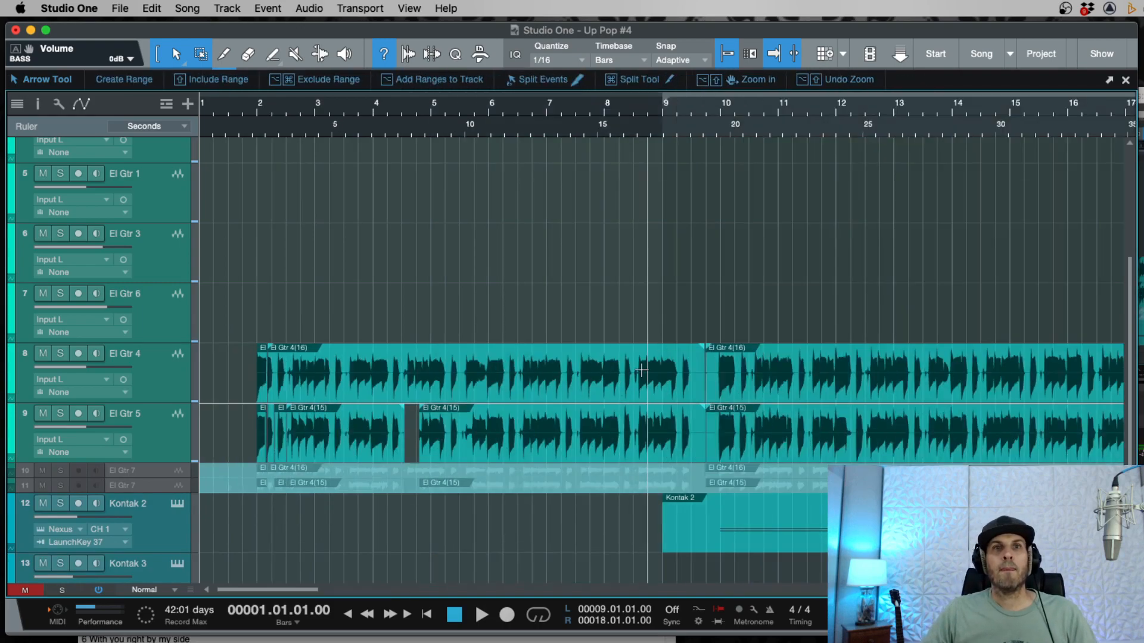
{"action": "key", "text": "w"}
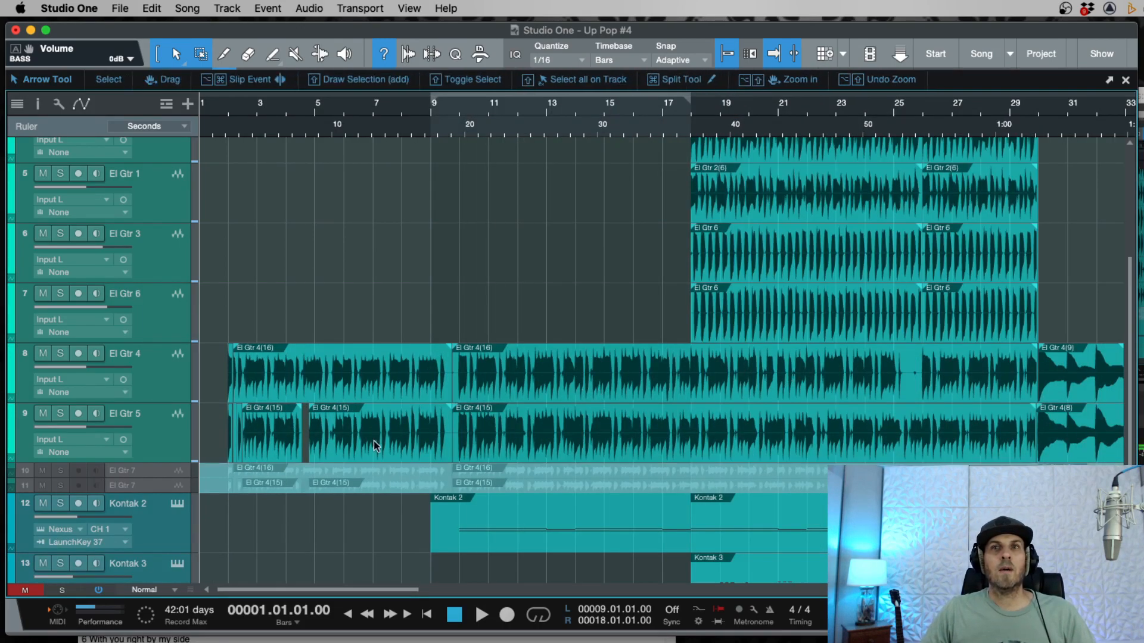
{"action": "left_click", "coordinate": [357, 447]}
{"action": "key", "text": "e"}
{"action": "key", "text": "e"}
{"action": "left_click_drag", "start_coordinate": [317, 457], "coordinate": [276, 456]}
{"action": "key", "text": "w"}
{"action": "key", "text": "w"}
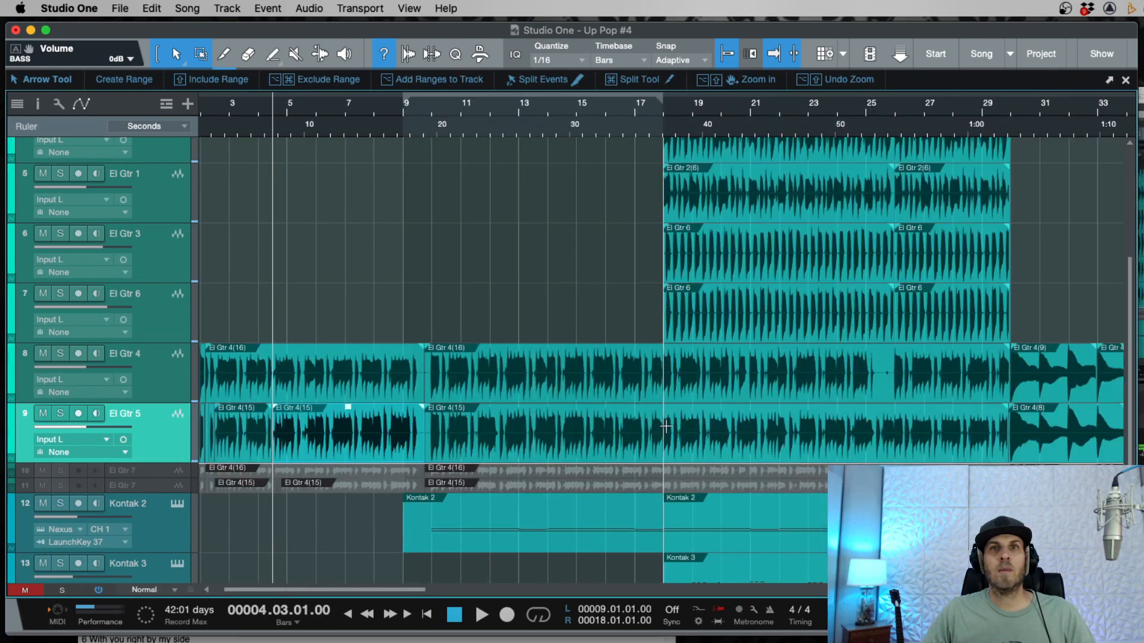
{"action": "key", "text": "w"}
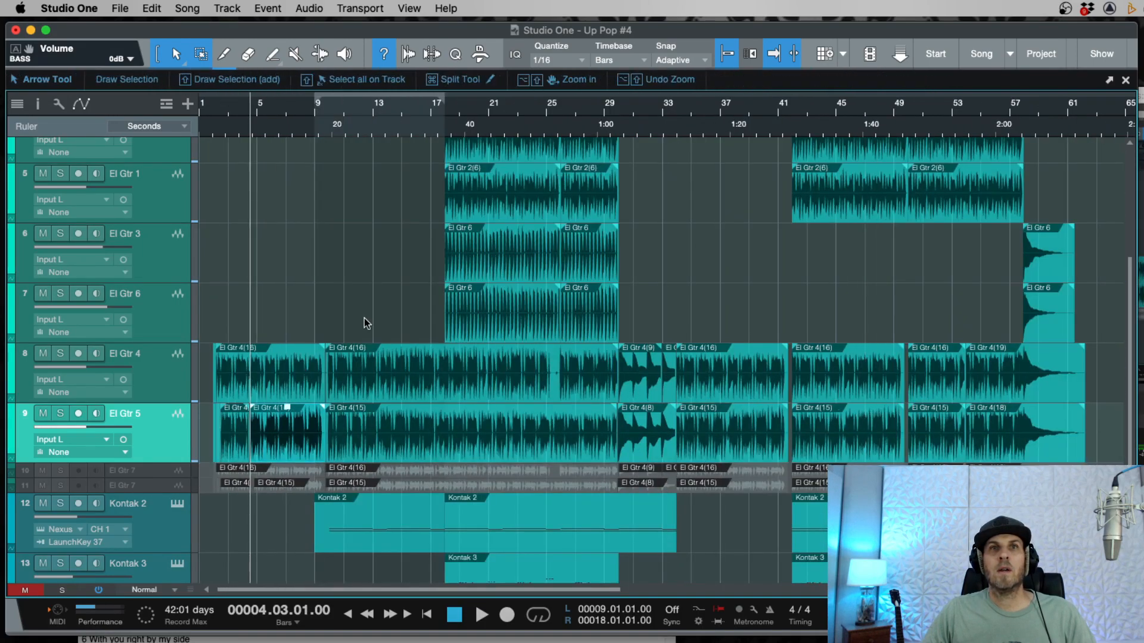
Step: Compare the note timing of El Gtr 4 and El Gtr 5 between about bar 4 beat 3 and bar 6
{"action": "left_click", "coordinate": [165, 372]}
{"action": "left_click", "coordinate": [156, 427], "text": "shift"}
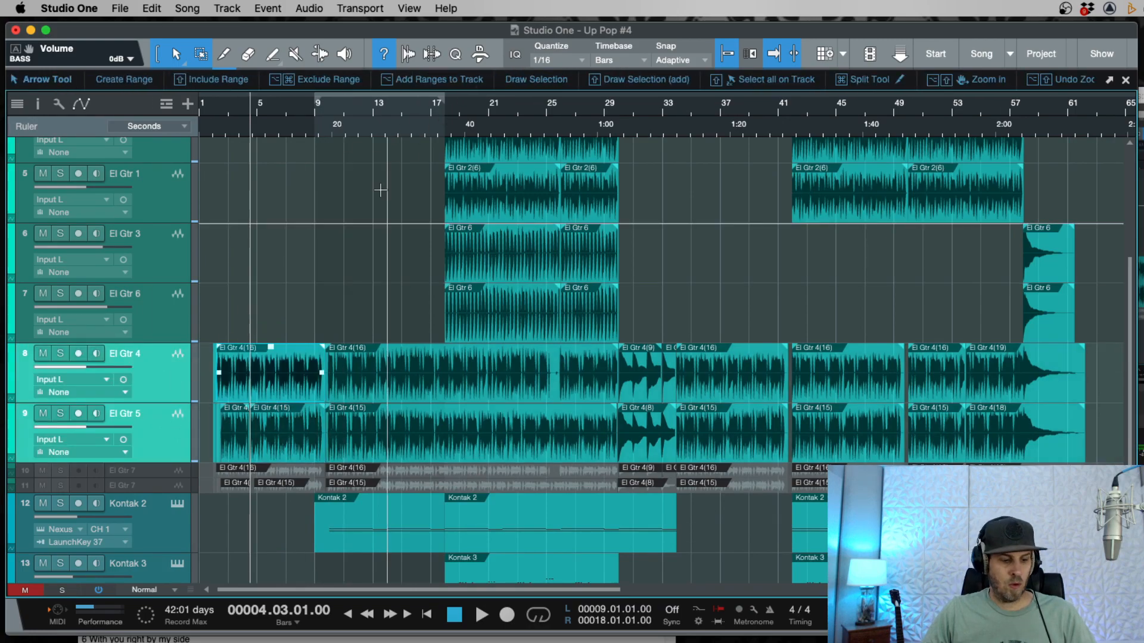
{"action": "key", "text": "e"}
{"action": "key", "text": "e"}
{"action": "key", "text": "e"}
{"action": "key", "text": "e"}
{"action": "key", "text": "e"}
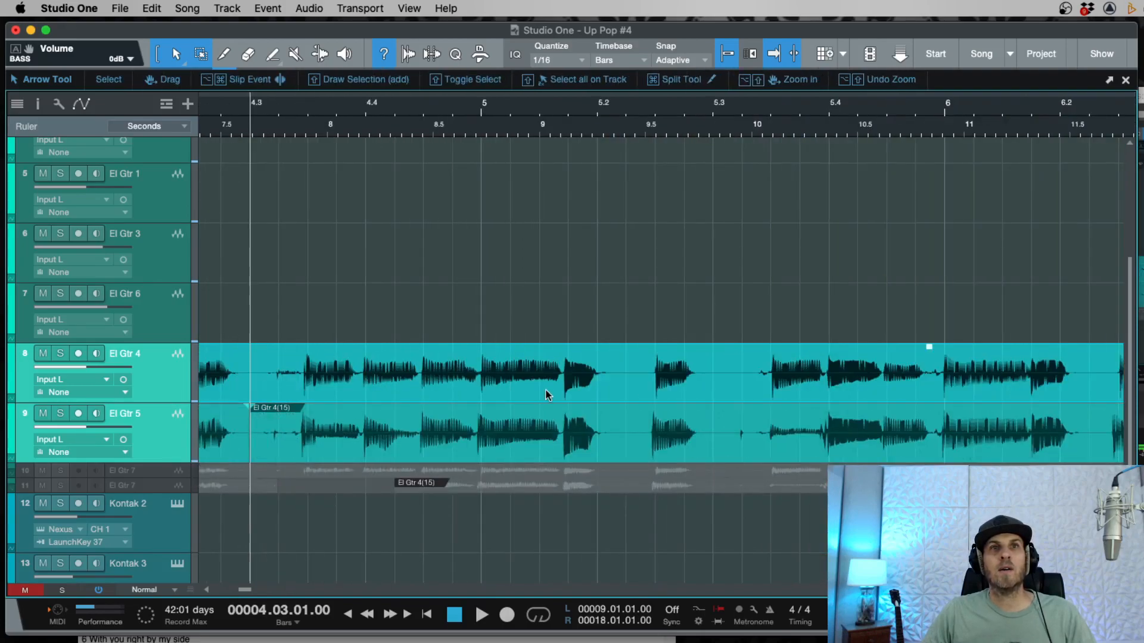
{"action": "key", "text": "w"}
{"action": "key", "text": "w"}
{"action": "key", "text": "w"}
{"action": "key", "text": "w"}
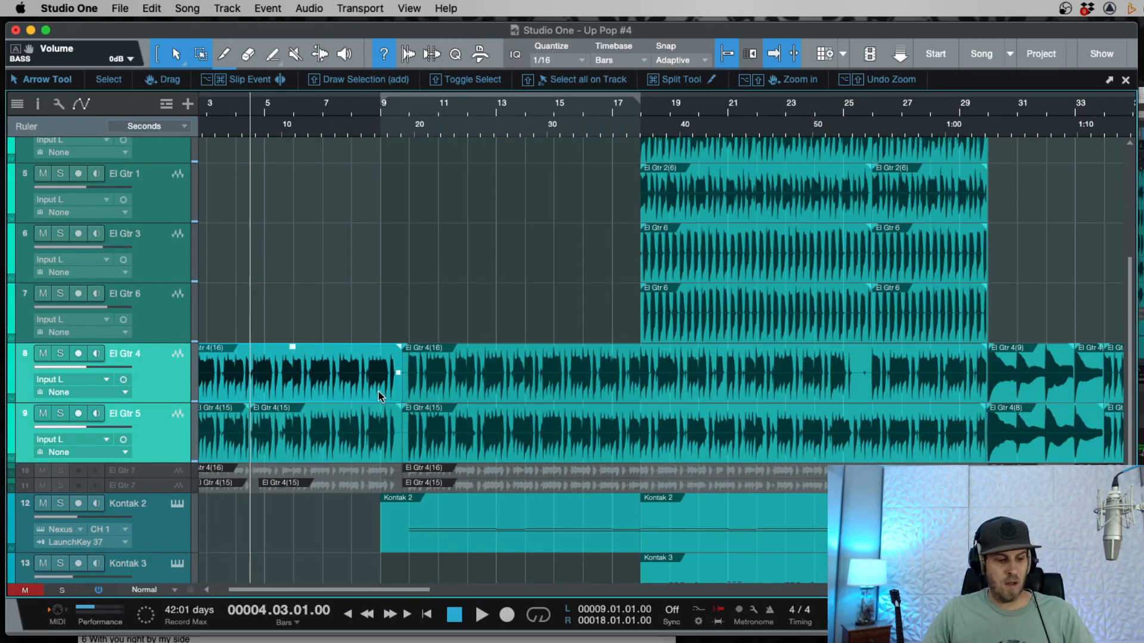
{"action": "key", "text": "w"}
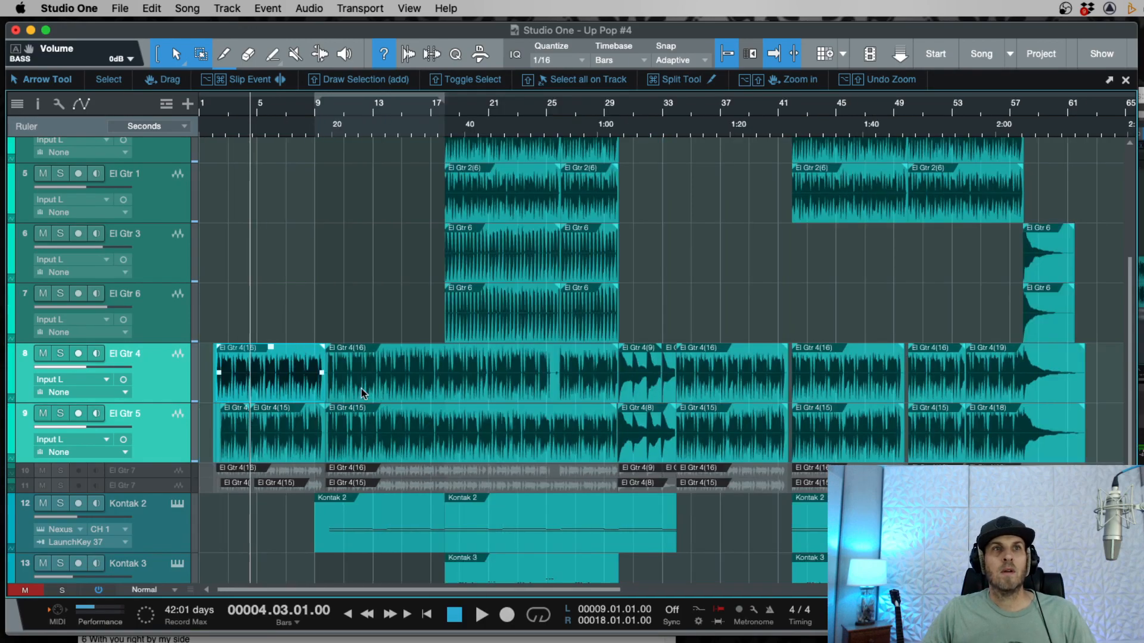
Step: Try to quantize El Gtr 4 and El Gtr 5 to 1/16 starting from their first short clips at bar 2
{"action": "left_click", "coordinate": [205, 374]}
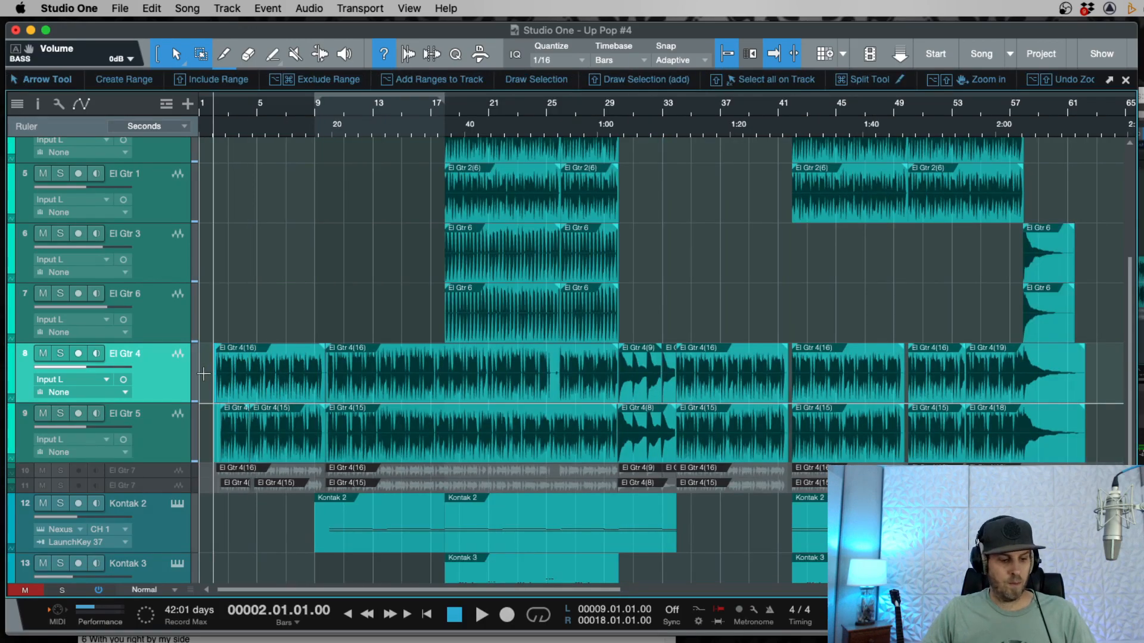
{"action": "double_click", "coordinate": [203, 374], "text": "shift"}
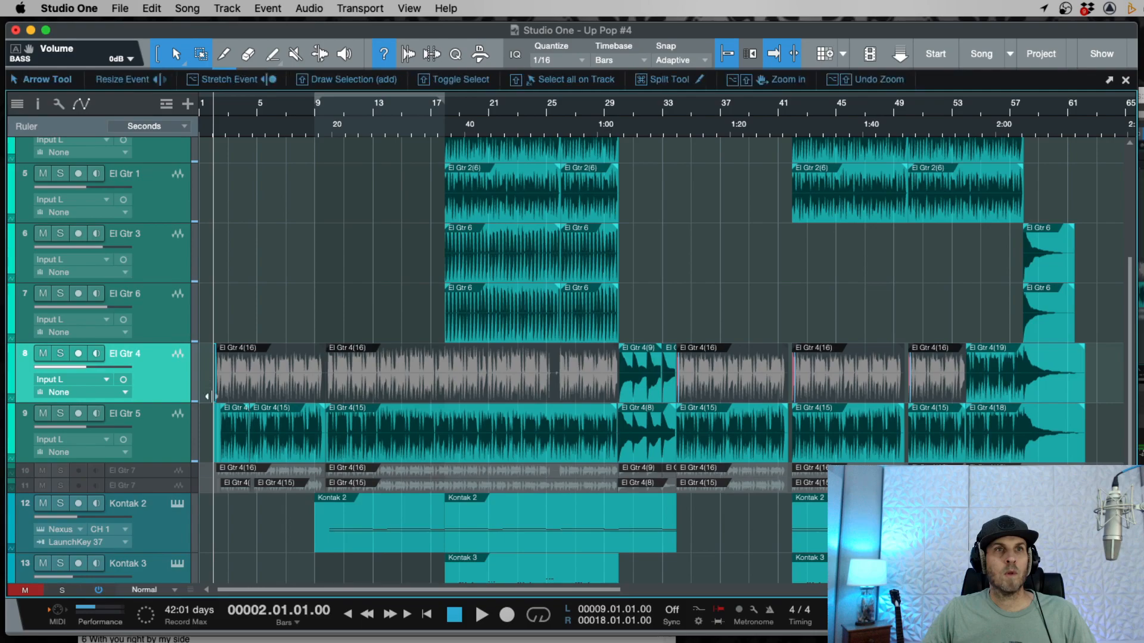
{"action": "key", "text": "comma"}
{"action": "left_click", "coordinate": [161, 453]}
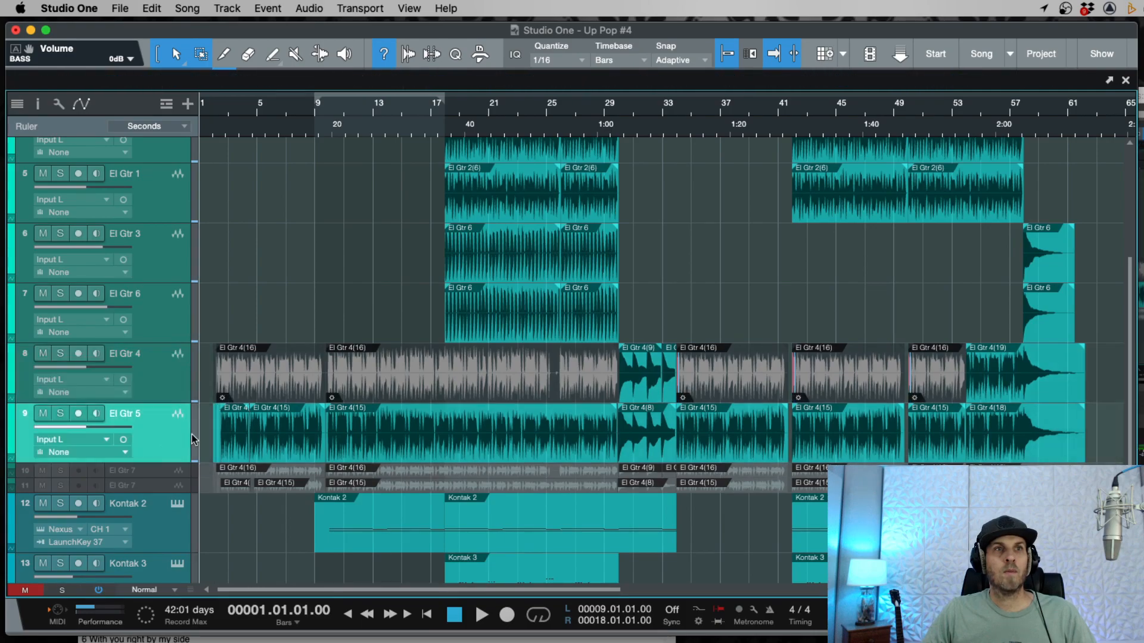
{"action": "left_click", "coordinate": [210, 437]}
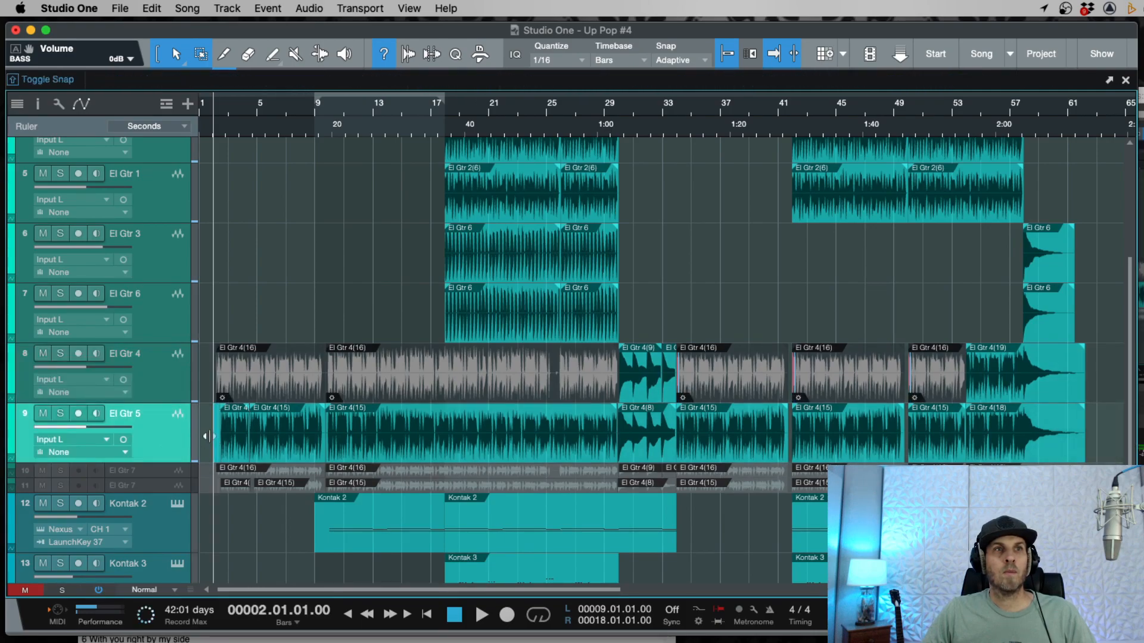
{"action": "key", "text": "q"}
{"action": "key", "text": "e"}
{"action": "key", "text": "e"}
{"action": "key", "text": "e"}
{"action": "key", "text": "e"}
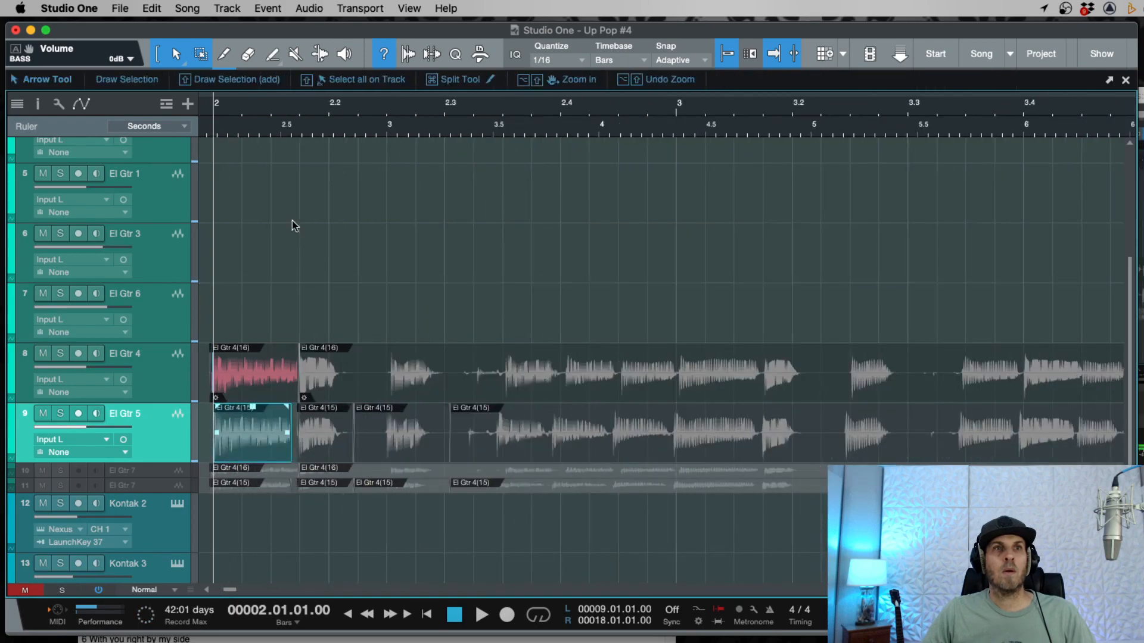
Step: Examine how the notes of El Gtr 4 and El Gtr 5 sit against the grid from bar 2 onward
{"action": "key", "text": "w"}
{"action": "key", "text": "w"}
{"action": "key", "text": "w"}
{"action": "key", "text": "e"}
{"action": "key", "text": "e"}
{"action": "key", "text": "e"}
{"action": "key", "text": "e"}
{"action": "key", "text": "e"}
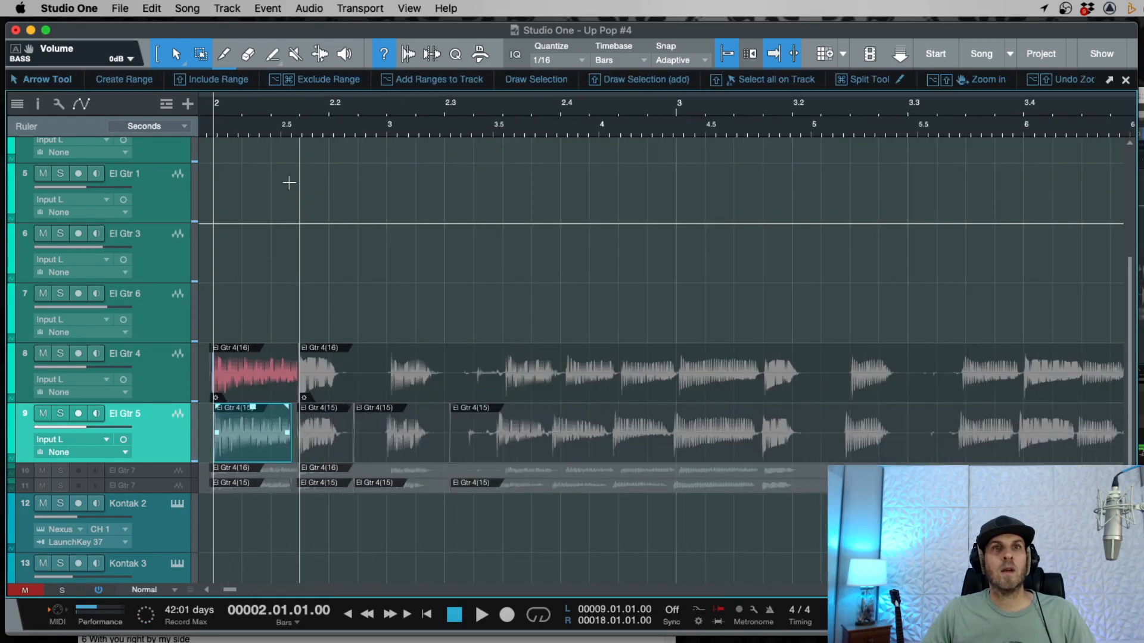
{"action": "key", "text": "w"}
{"action": "key", "text": "w"}
{"action": "key", "text": "w"}
{"action": "key", "text": "w"}
{"action": "key", "text": "w"}
{"action": "key", "text": "w"}
{"action": "key", "text": "w"}
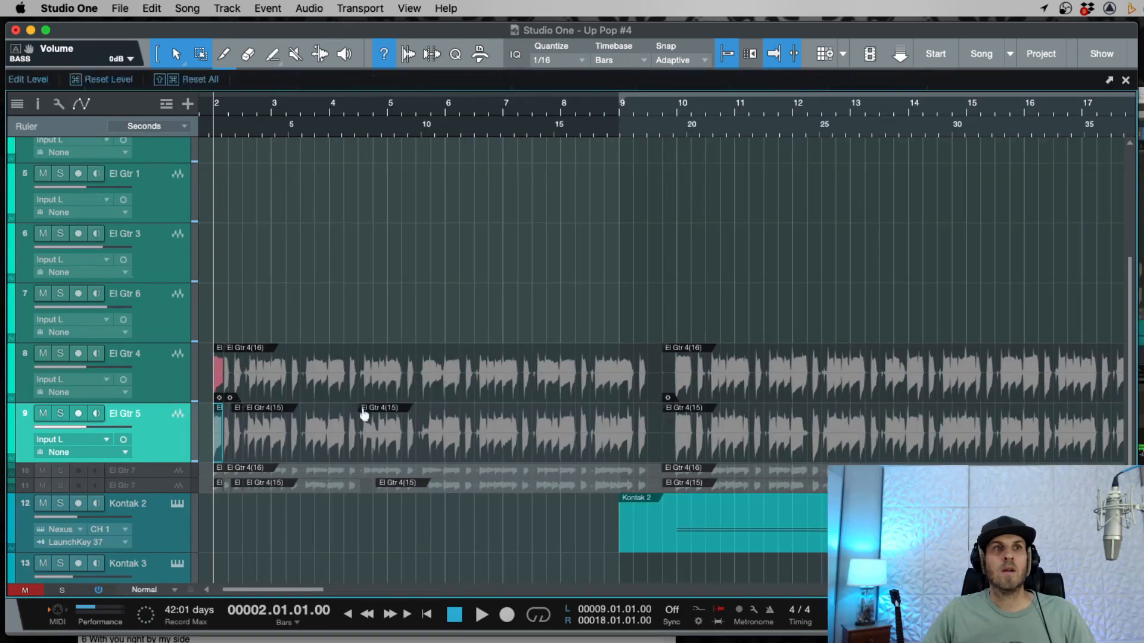
Step: Undo the quantizing of the El Gtr 5 clips and of the El Gtr 4 clips
{"action": "double_click", "coordinate": [340, 410], "text": "shift"}
{"action": "key", "text": "w"}
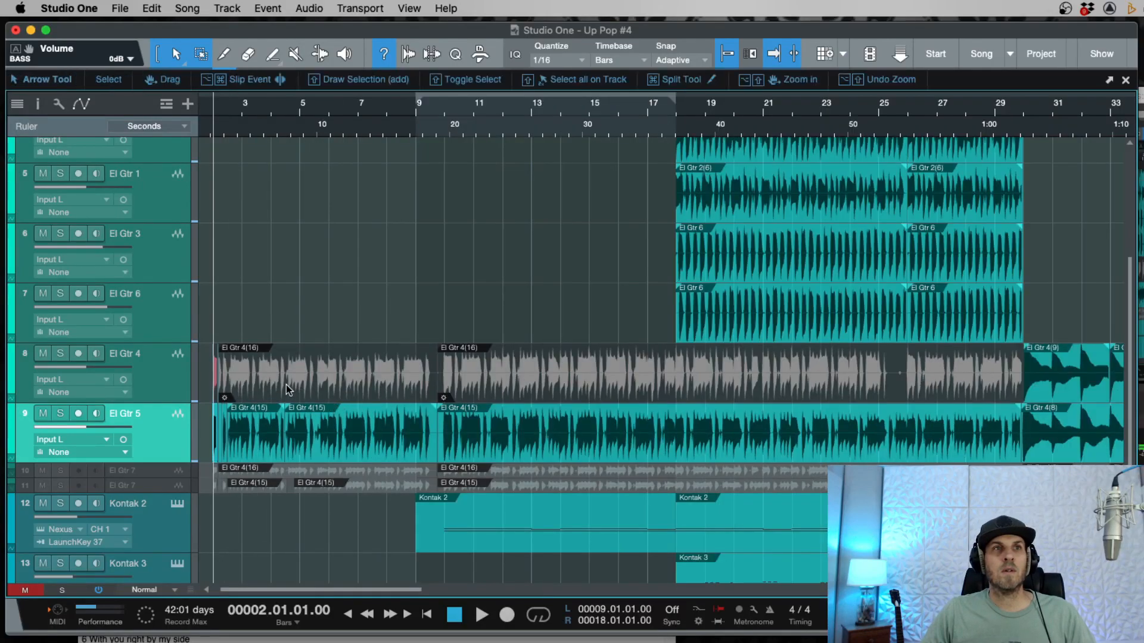
{"action": "double_click", "coordinate": [289, 390], "text": "shift"}
{"action": "key", "text": "w"}
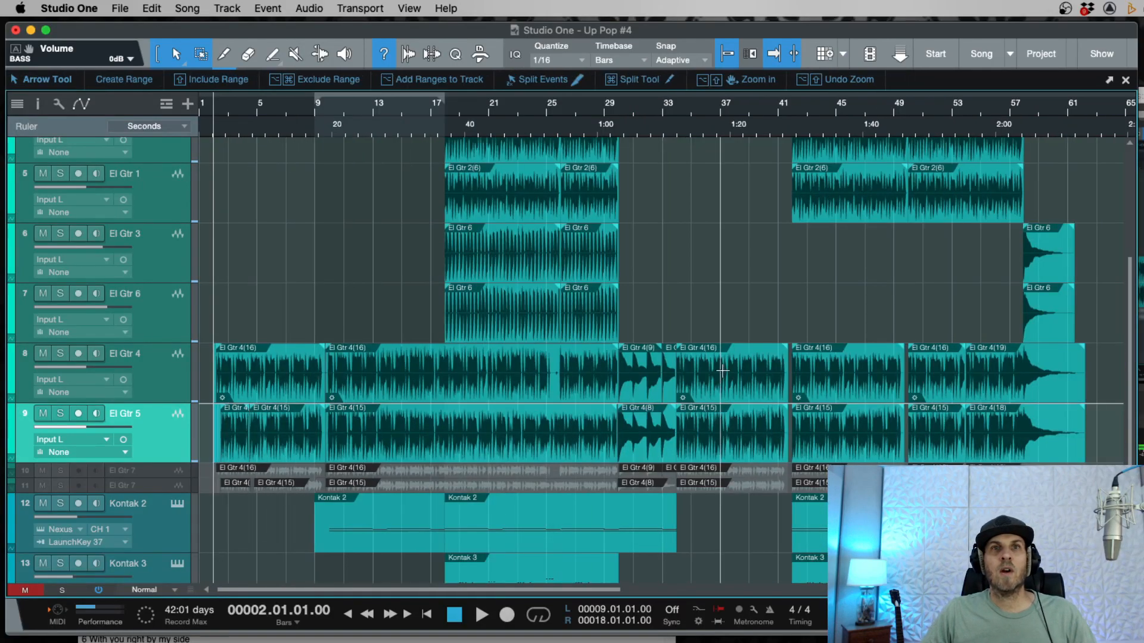
Step: Quantize all El Gtr 4 clips from bar 2 to bar 30 to 1/16 and inspect the stretched opening notes
{"action": "left_click", "coordinate": [527, 386]}
{"action": "left_click_drag", "start_coordinate": [205, 374], "coordinate": [381, 375]}
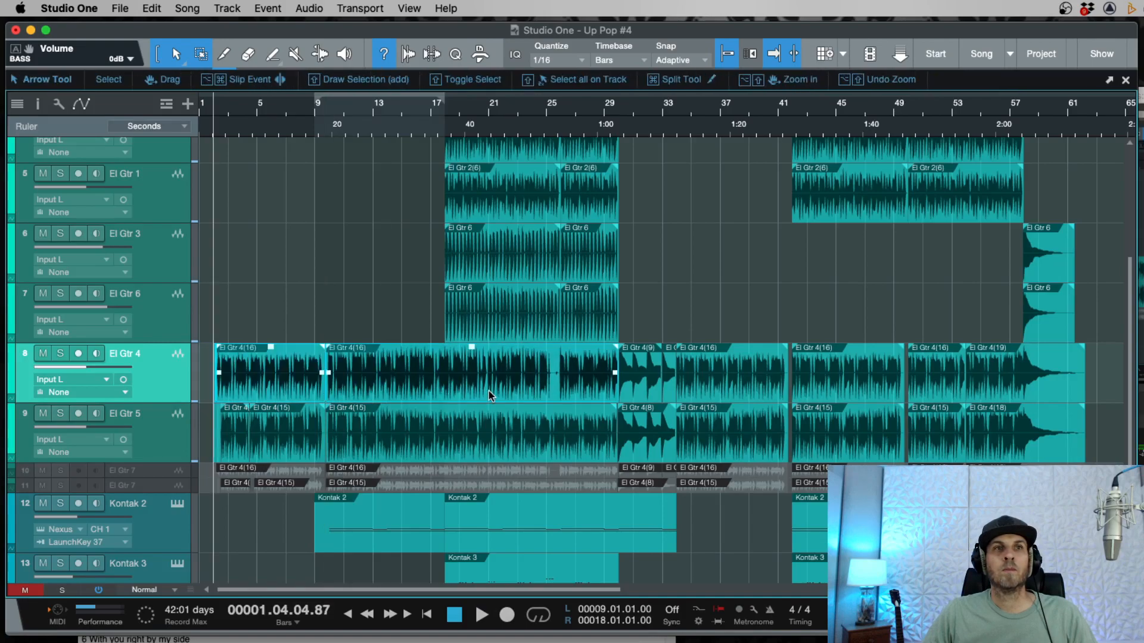
{"action": "key", "text": "q"}
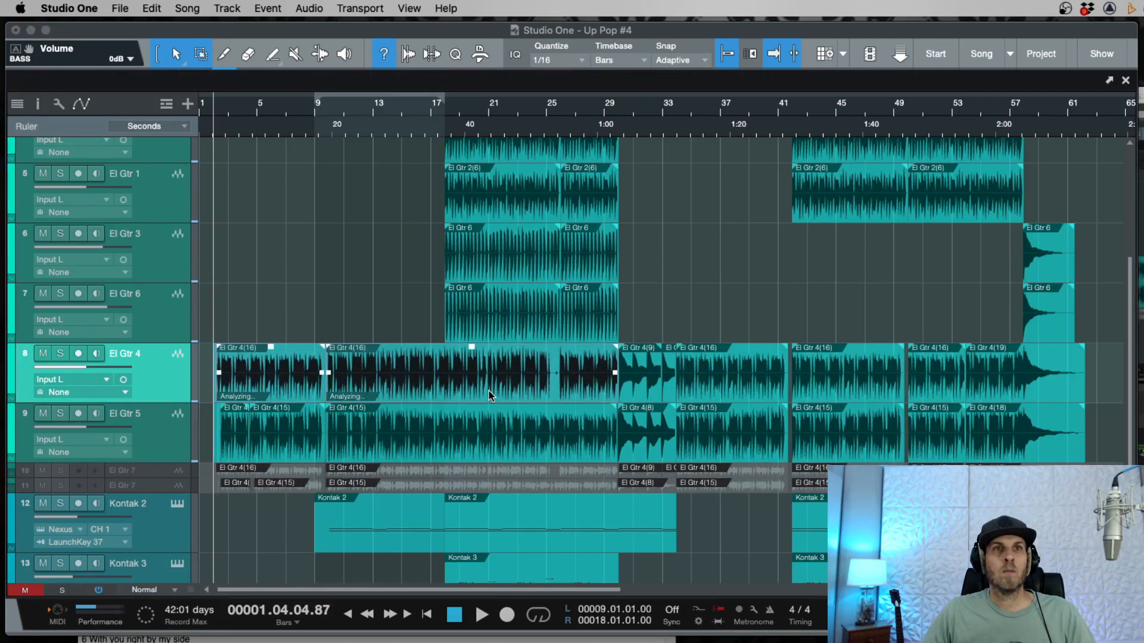
{"action": "key", "text": "e"}
{"action": "key", "text": "e"}
{"action": "key", "text": "e"}
{"action": "key", "text": "e"}
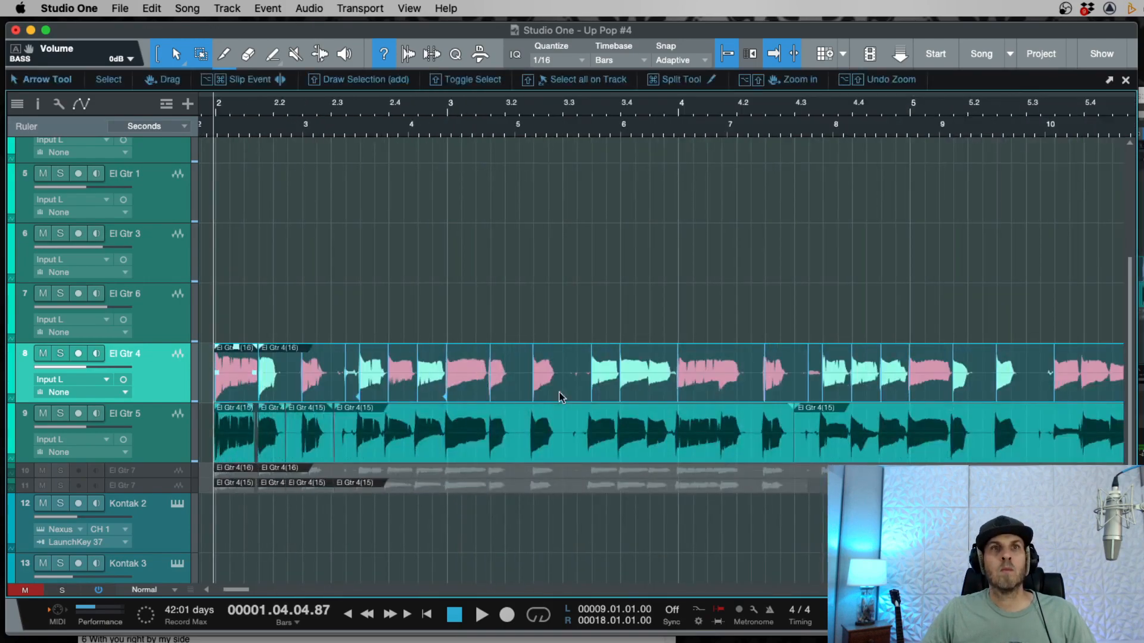
{"action": "key", "text": "w"}
{"action": "key", "text": "w"}
{"action": "key", "text": "w"}
Step: Quantize all El Gtr 5 clips from bar 2 to bar 30 to 1/16
{"action": "left_click", "coordinate": [532, 448]}
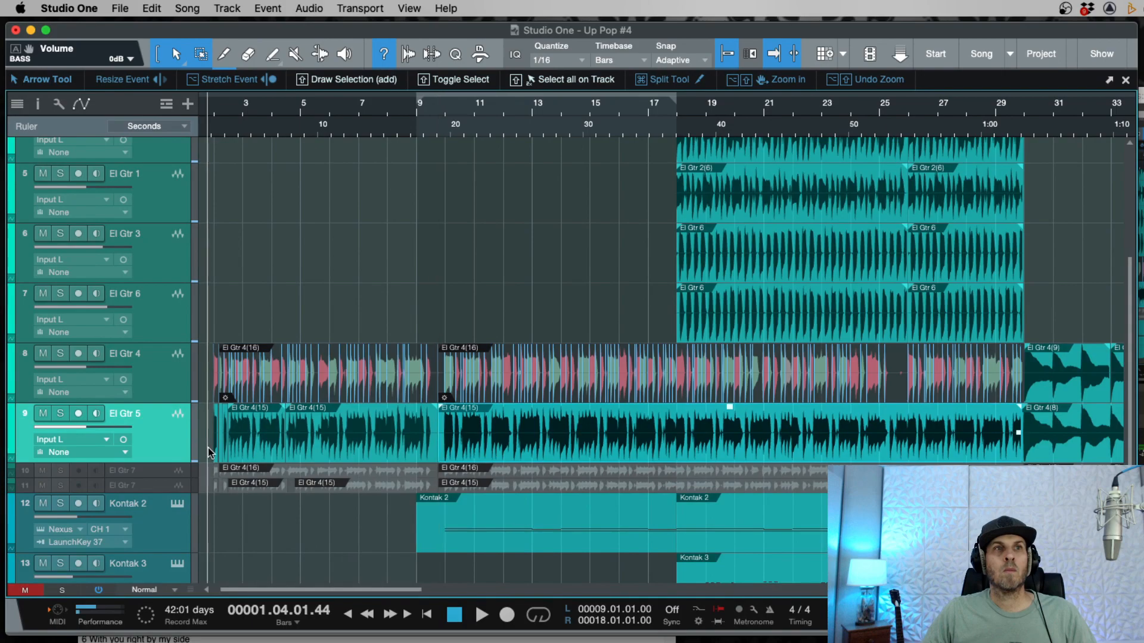
{"action": "left_click", "coordinate": [391, 446]}
{"action": "key", "text": "shift+Left"}
{"action": "key", "text": "shift+Left"}
{"action": "key", "text": "shift+Left"}
{"action": "key", "text": "shift+Left"}
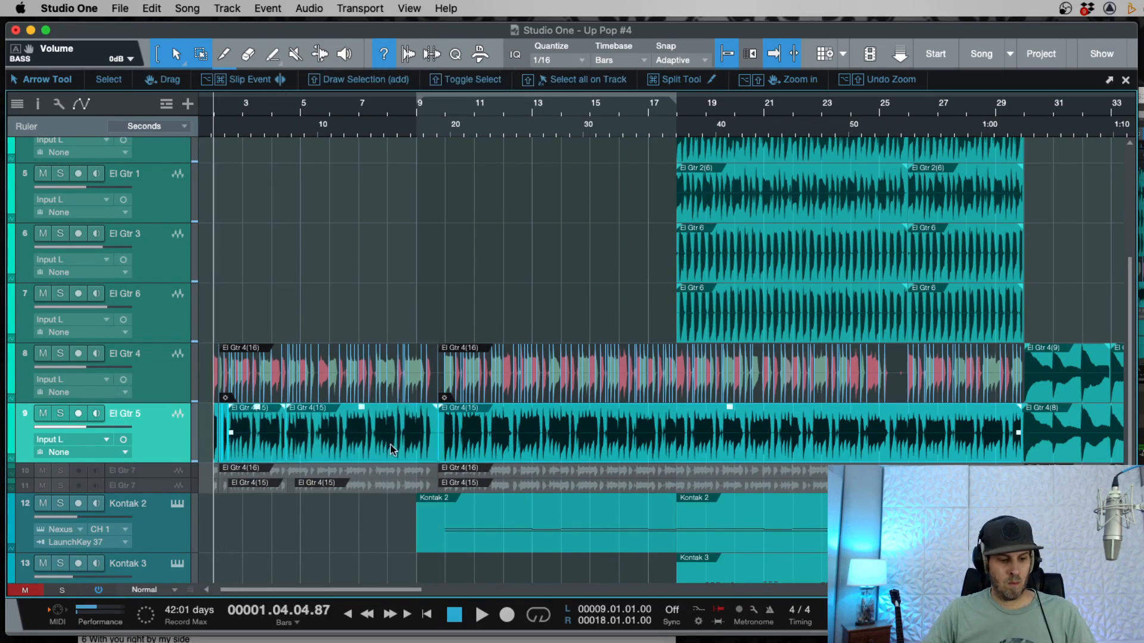
{"action": "key", "text": "q"}
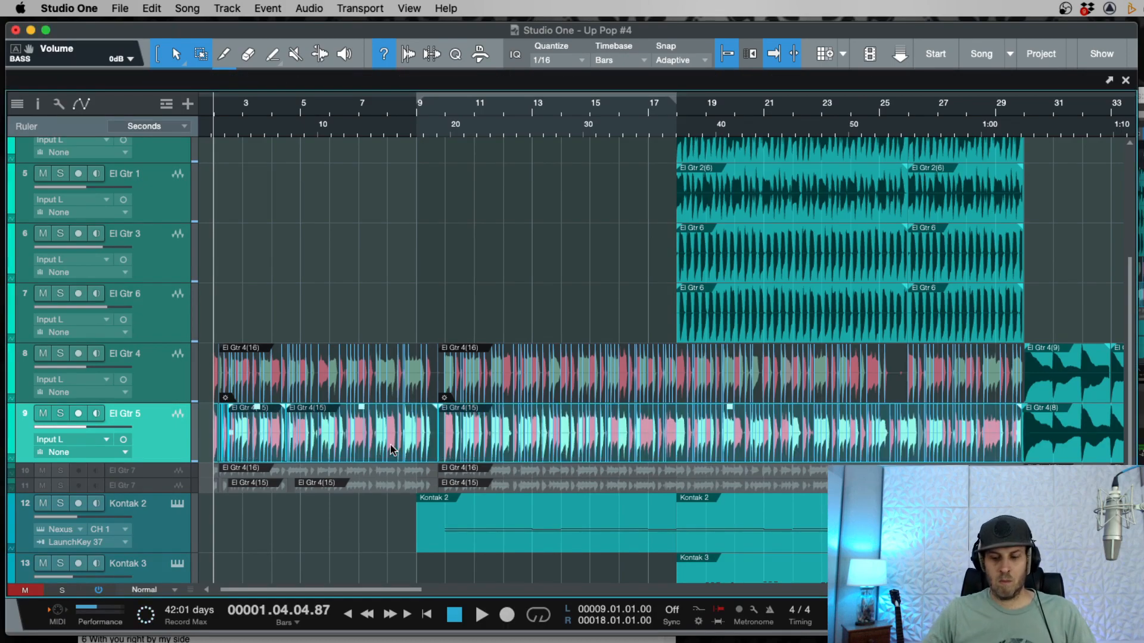
Step: Play the song to about bar 19 and check the quantized El Gtr 4 and El Gtr 5 notes against the grid
{"action": "key", "text": "space"}
{"action": "key", "text": "e"}
{"action": "key", "text": "e"}
{"action": "key", "text": "e"}
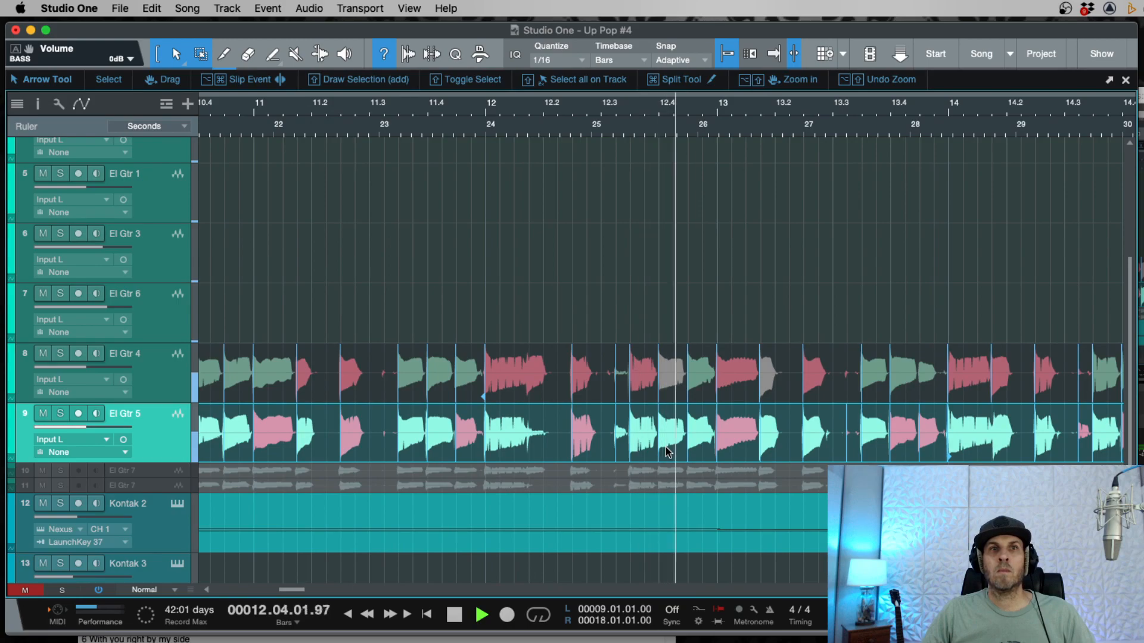
{"action": "scroll", "coordinate": [666, 446], "scroll_direction": "right", "scroll_amount": 2}
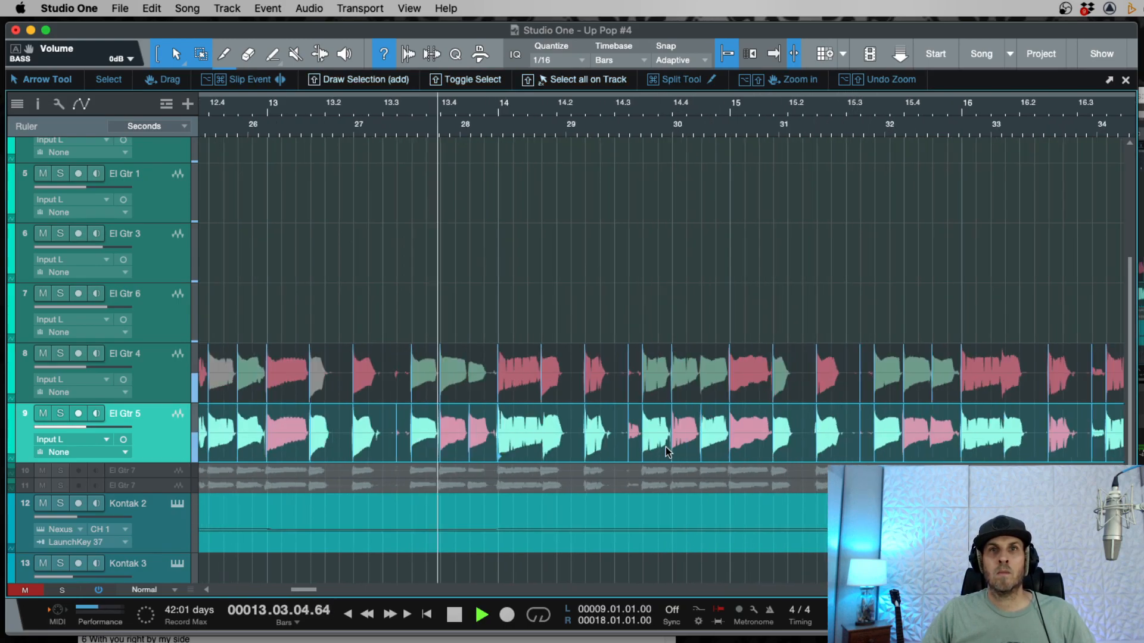
{"action": "key", "text": "w"}
{"action": "key", "text": "w"}
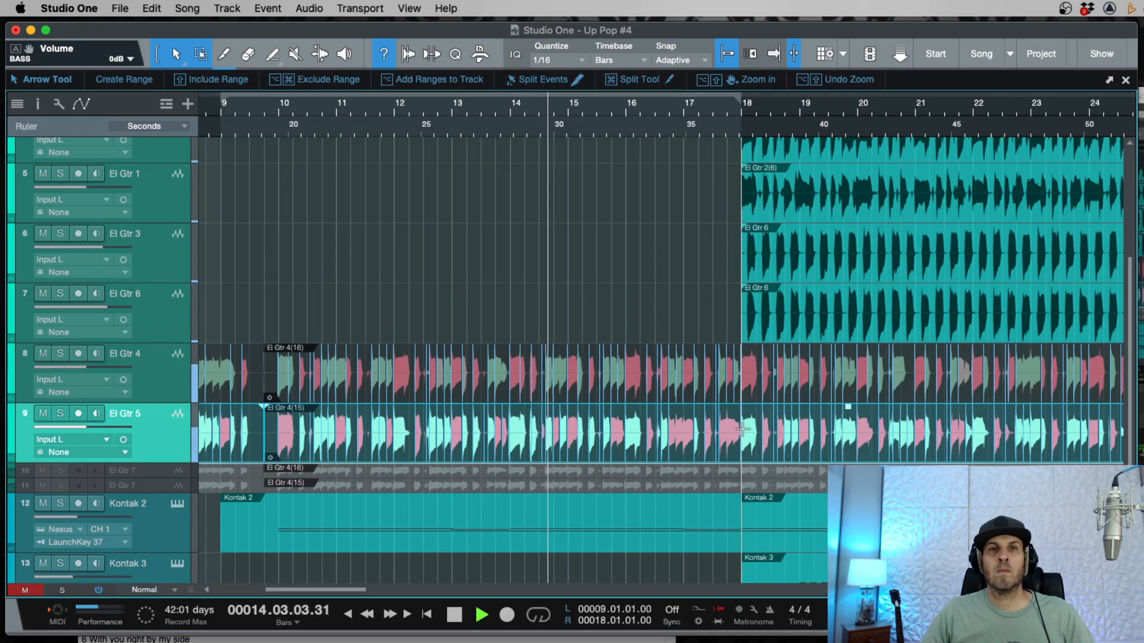
{"action": "key", "text": "w"}
{"action": "key", "text": "e"}
{"action": "key", "text": "w"}
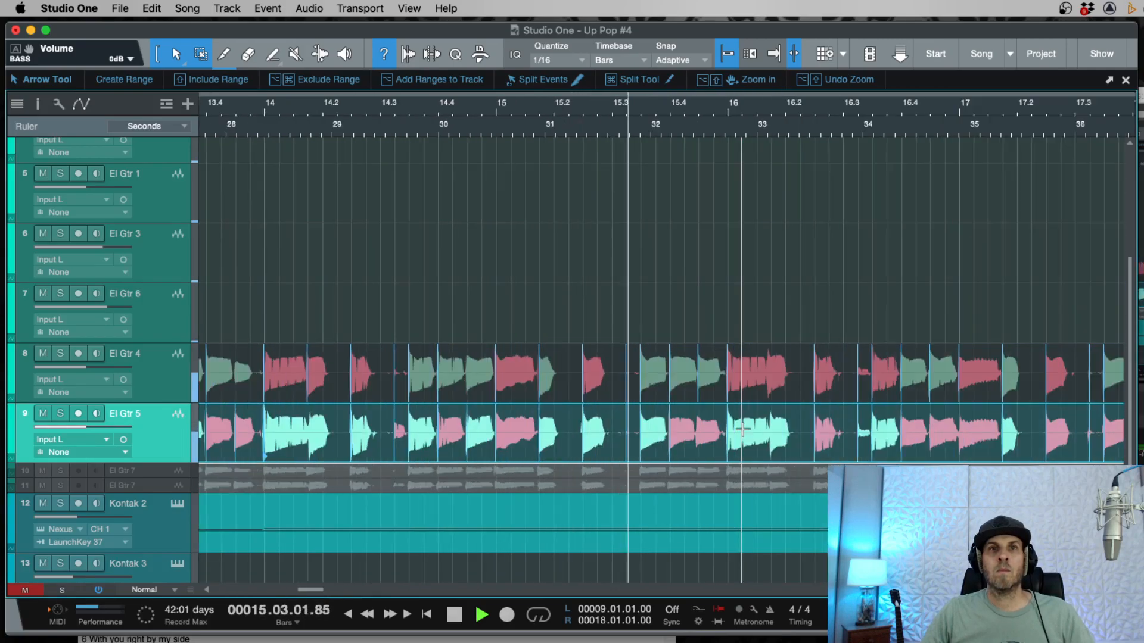
{"action": "key", "text": "w"}
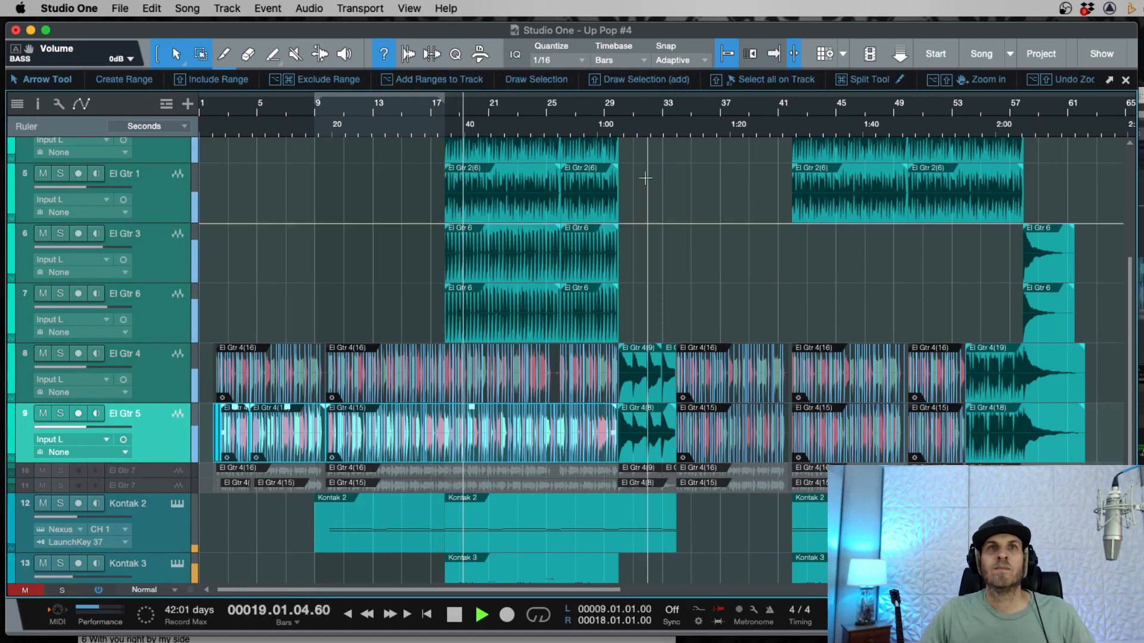
Step: Stop playback and extend the quantized El Gtr 5 and El Gtr 4 clips to meet the following clips at bar 30
{"action": "key", "text": "space"}
{"action": "left_click_drag", "start_coordinate": [615, 127], "coordinate": [596, 397]}
{"action": "left_click_drag", "start_coordinate": [558, 460], "coordinate": [608, 456]}
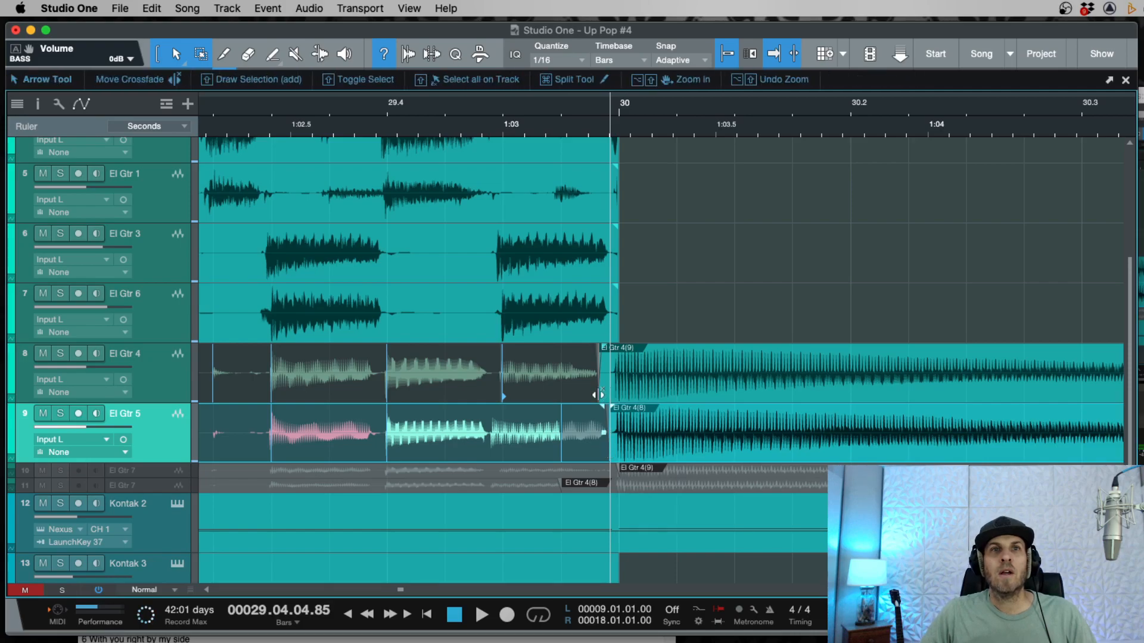
{"action": "left_click_drag", "start_coordinate": [599, 394], "coordinate": [612, 393]}
{"action": "key", "text": "w"}
{"action": "key", "text": "w"}
{"action": "key", "text": "w"}
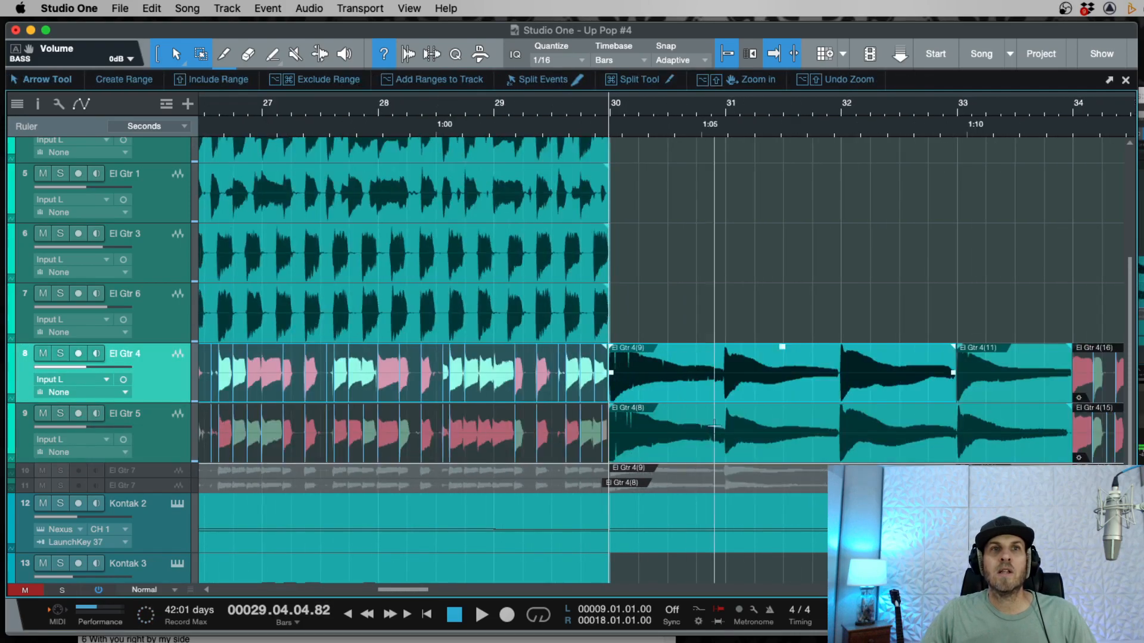
{"action": "scroll", "coordinate": [803, 415], "scroll_direction": "right", "scroll_amount": 8}
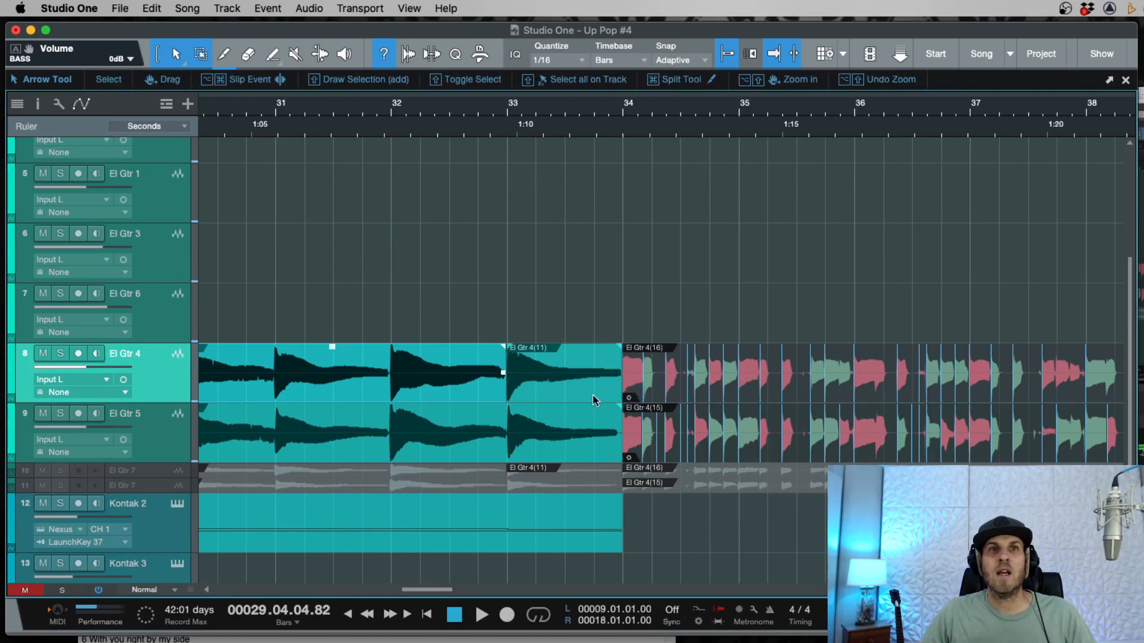
Step: Duplicate the El Gtr 4 and El Gtr 5 tracks with their clips, and delete all clips on the two copies
{"action": "key", "text": "w"}
{"action": "key", "text": "w"}
{"action": "key", "text": "w"}
{"action": "left_click", "coordinate": [160, 417], "text": "shift"}
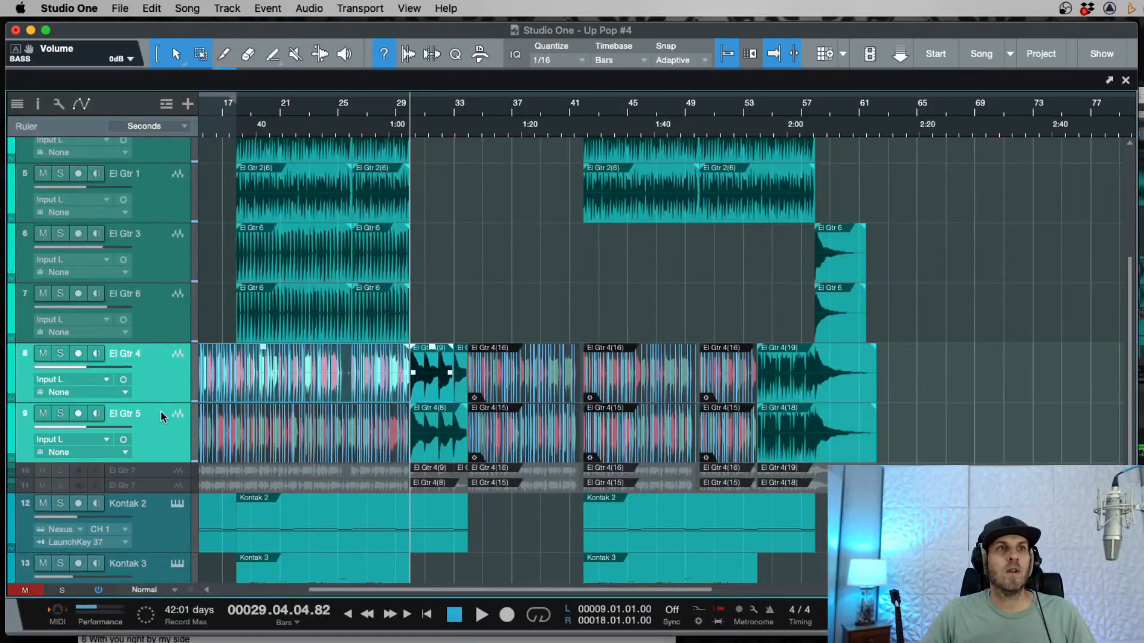
{"action": "left_click_drag", "start_coordinate": [159, 386], "coordinate": [159, 460]}
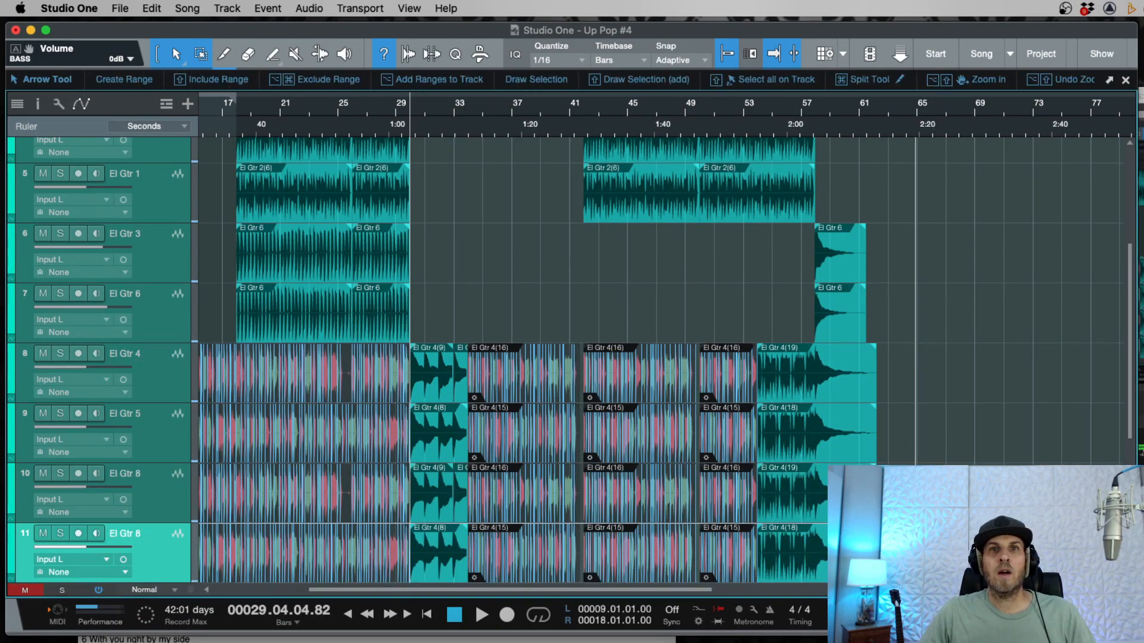
{"action": "left_click_drag", "start_coordinate": [919, 501], "coordinate": [113, 551]}
{"action": "key", "text": "Delete"}
Step: Move the unquantized El Gtr 4 and El Gtr 5 clips between bars 30 and 34 down to the two El Gtr 8 tracks
{"action": "left_click", "coordinate": [638, 456]}
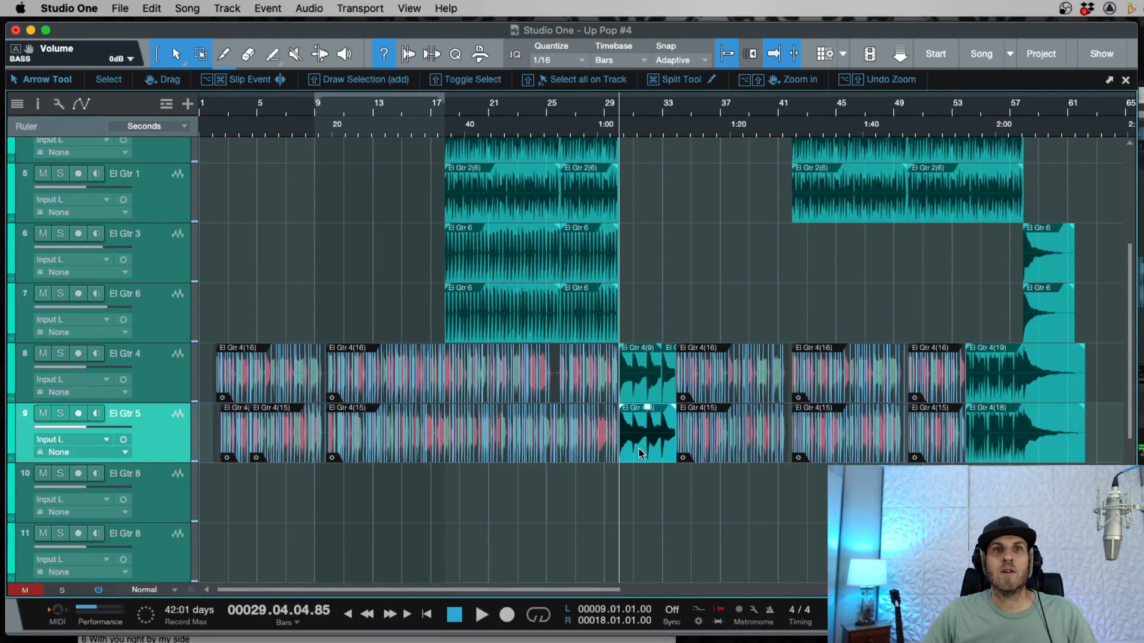
{"action": "left_click", "coordinate": [642, 384], "text": "shift"}
{"action": "key", "text": "e"}
{"action": "left_click", "coordinate": [720, 392], "text": "shift"}
{"action": "left_click_drag", "start_coordinate": [721, 391], "coordinate": [669, 535]}
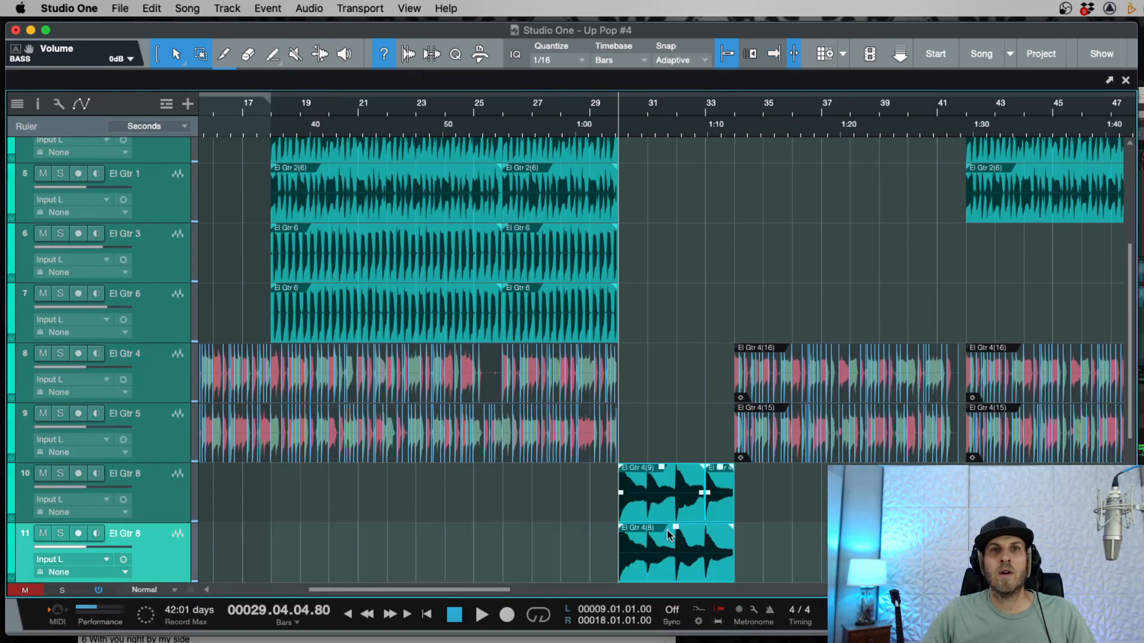
Step: Split the last El Gtr 4 and El Gtr 5 clips just before bar 58, where the final ringing chord starts
{"action": "key", "text": "w"}
{"action": "scroll", "coordinate": [782, 516], "scroll_direction": "right", "scroll_amount": 5}
{"action": "left_click", "coordinate": [810, 412]}
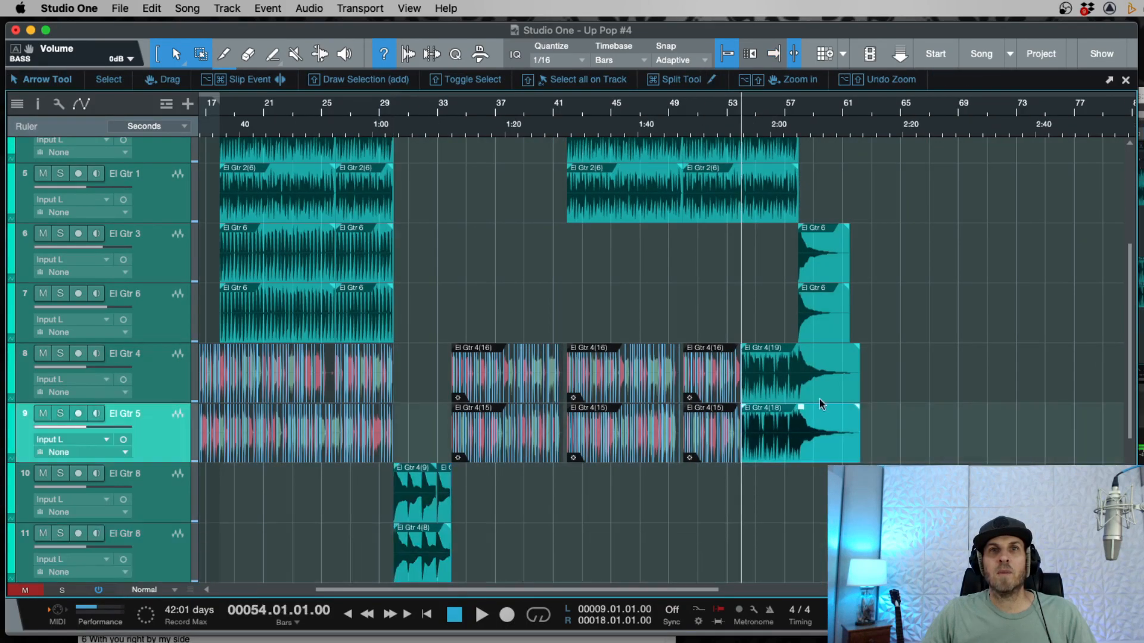
{"action": "key", "text": "e"}
{"action": "key", "text": "e"}
{"action": "key", "text": "e"}
{"action": "key", "text": "e"}
{"action": "key", "text": "e"}
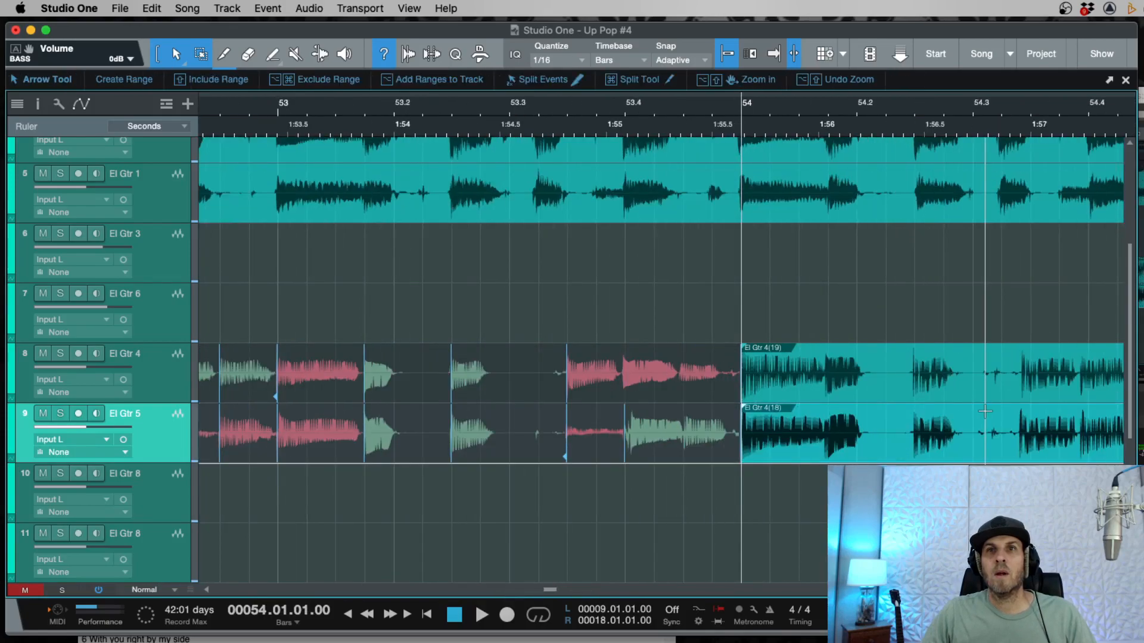
{"action": "key", "text": "w"}
{"action": "key", "text": "w"}
{"action": "key", "text": "w"}
{"action": "key", "text": "w"}
{"action": "key", "text": "e"}
{"action": "key", "text": "e"}
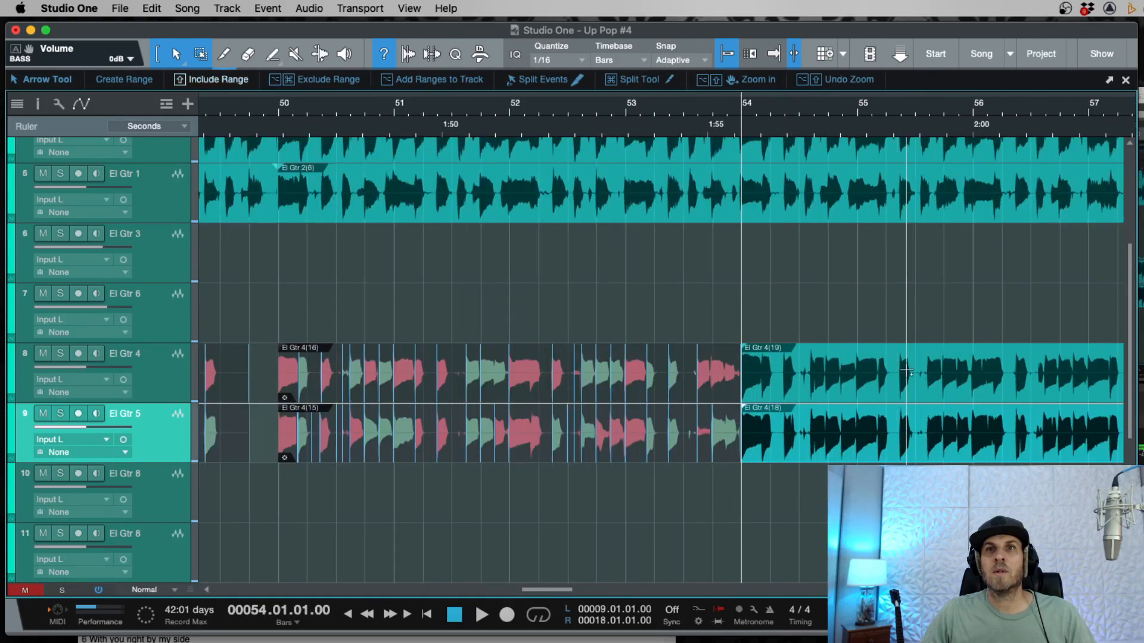
{"action": "scroll", "coordinate": [906, 371], "scroll_direction": "right", "scroll_amount": 2}
{"action": "key", "text": "e"}
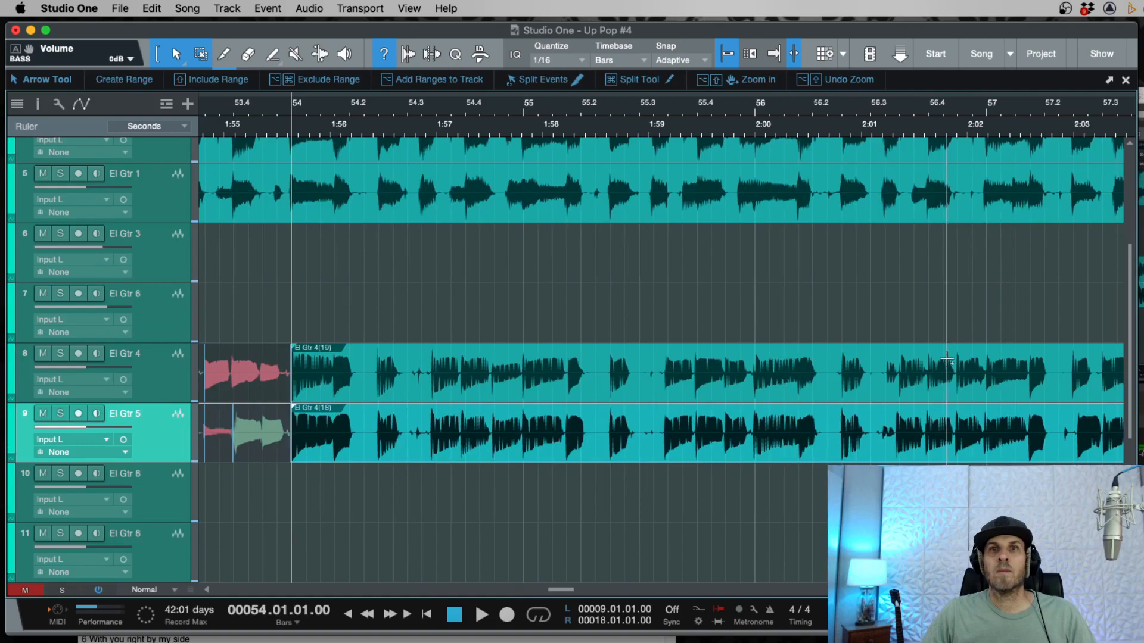
{"action": "scroll", "coordinate": [947, 359], "scroll_direction": "right", "scroll_amount": 2}
{"action": "key", "text": "3"}
{"action": "left_click", "coordinate": [769, 372]}
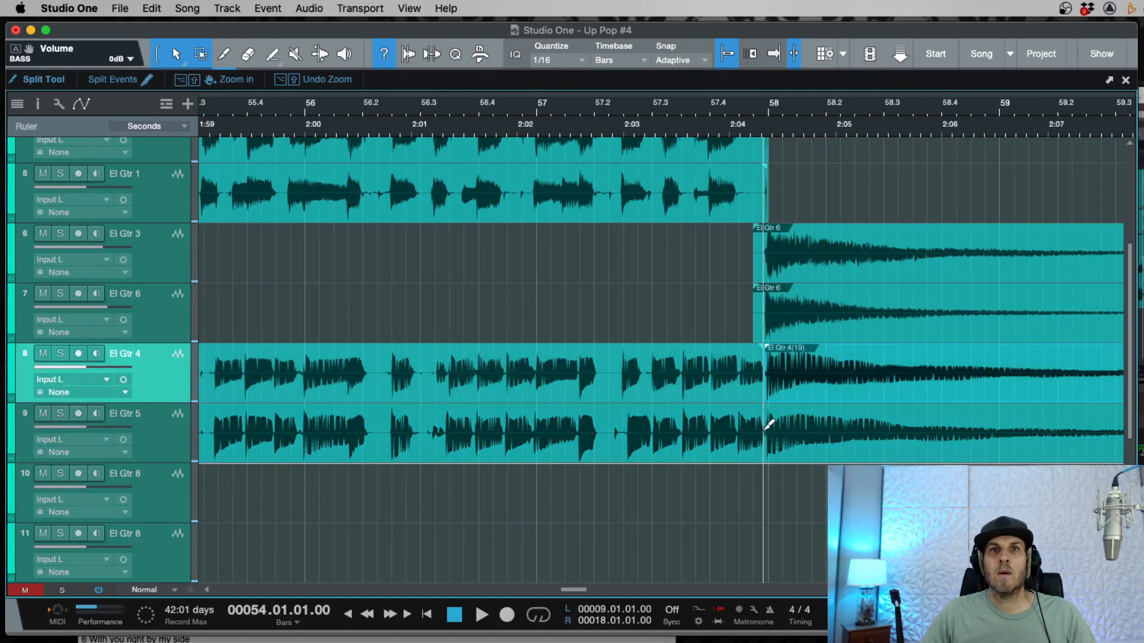
{"action": "left_click", "coordinate": [767, 430], "text": "super"}
Step: Move the two split-off ringing chord clips at bar 58 down to the two El Gtr 8 tracks
{"action": "key", "text": "w"}
{"action": "left_click", "coordinate": [574, 395]}
{"action": "left_click", "coordinate": [563, 458], "text": "shift"}
{"action": "left_click_drag", "start_coordinate": [559, 462], "coordinate": [556, 541]}
Step: Quantize the El Gtr 4 and El Gtr 5 clips between bars 54 and 58 to 1/16
{"action": "key", "text": "w"}
{"action": "key", "text": "w"}
{"action": "key", "text": "w"}
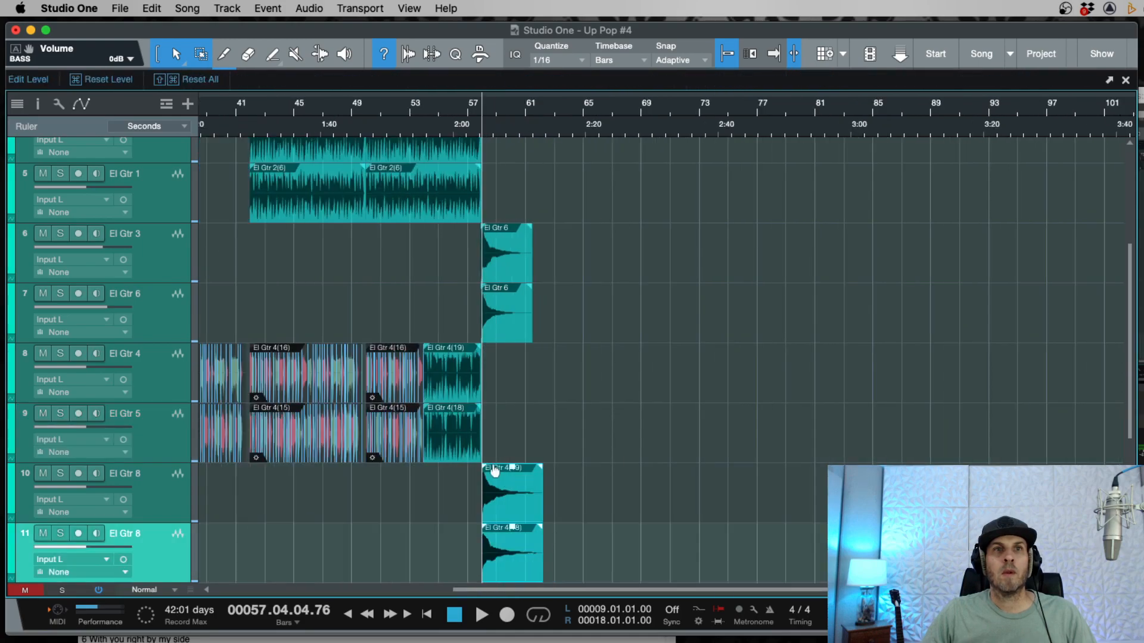
{"action": "left_click", "coordinate": [445, 450]}
{"action": "key", "text": "e"}
{"action": "key", "text": "e"}
{"action": "key", "text": "e"}
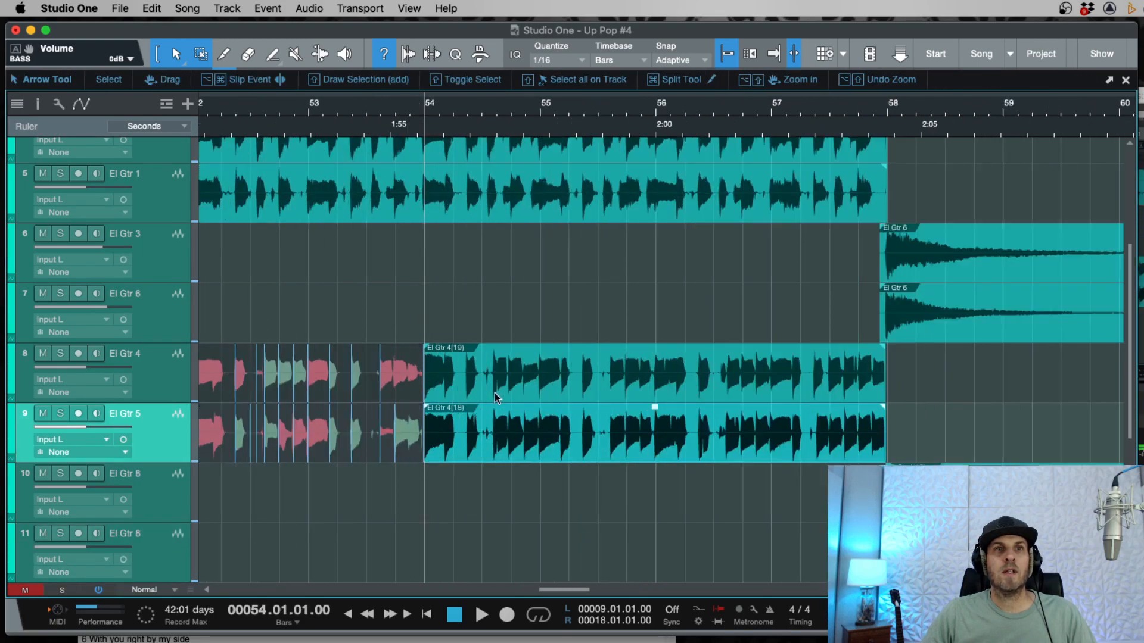
{"action": "left_click", "coordinate": [499, 389], "text": "shift"}
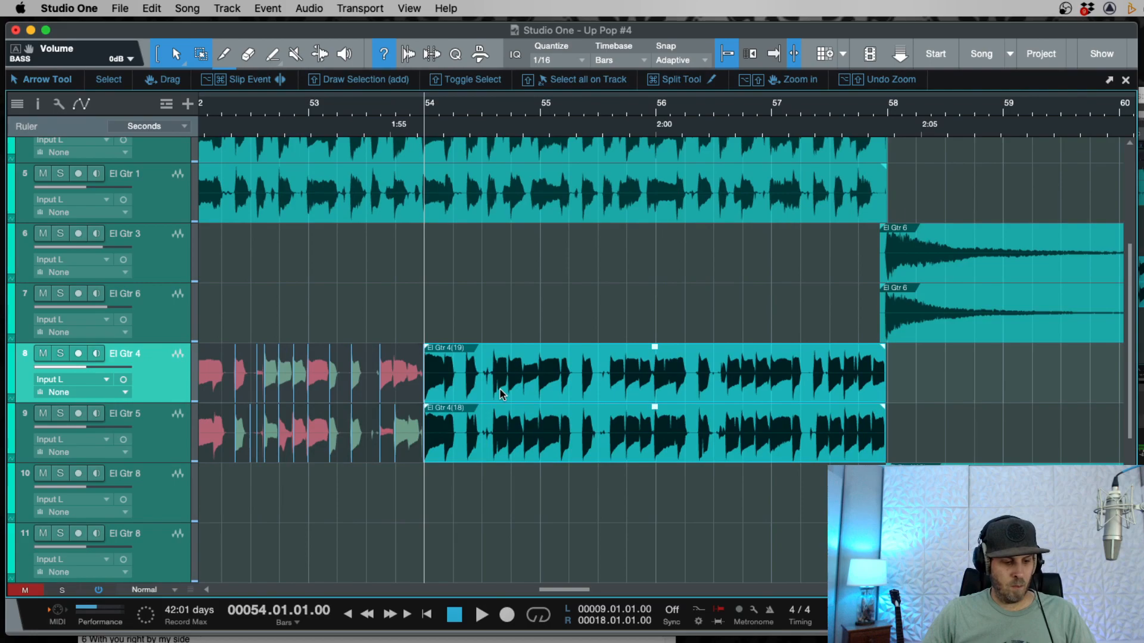
{"action": "key", "text": "q"}
Step: Adjust the start of the quantized El Gtr 4 and El Gtr 5 clips to just before bar 54
{"action": "key", "text": "e"}
{"action": "key", "text": "e"}
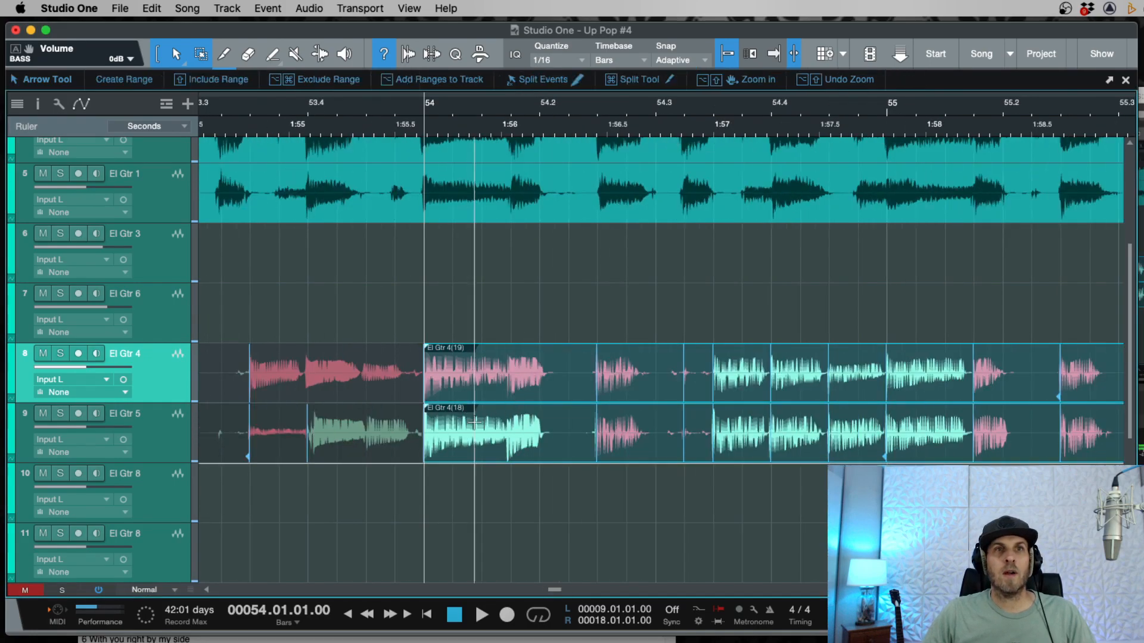
{"action": "key", "text": "e"}
{"action": "left_click_drag", "start_coordinate": [424, 399], "coordinate": [410, 397]}
{"action": "key", "text": "w"}
{"action": "key", "text": "w"}
{"action": "key", "text": "w"}
{"action": "key", "text": "w"}
{"action": "key", "text": "w"}
{"action": "key", "text": "w"}
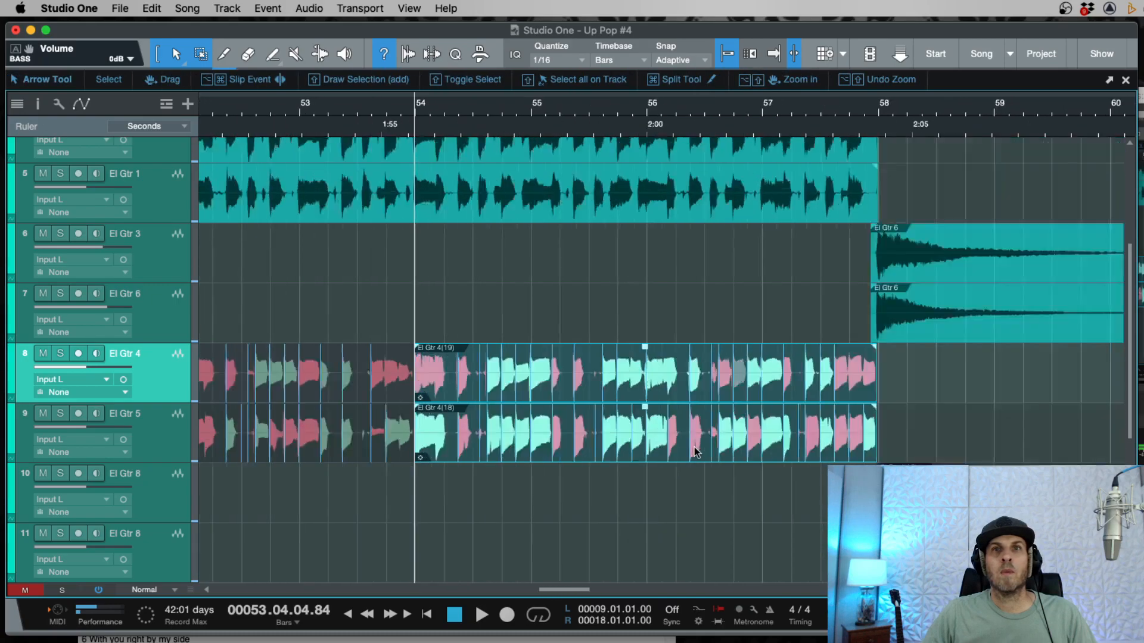
Step: Select all clips on El Gtr 4 and El Gtr 5 and bounce them into one continuous clip per track
{"action": "key", "text": "w"}
{"action": "key", "text": "w"}
{"action": "key", "text": "w"}
{"action": "key", "text": "w"}
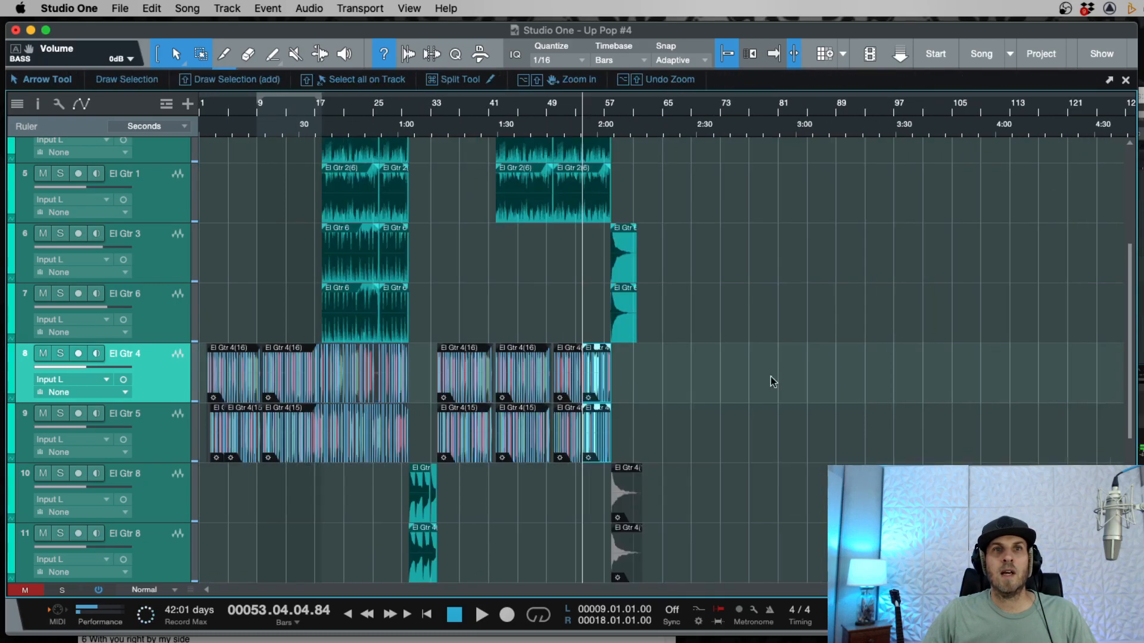
{"action": "left_click_drag", "start_coordinate": [627, 363], "coordinate": [204, 429]}
{"action": "left_click_drag", "start_coordinate": [633, 455], "coordinate": [160, 394]}
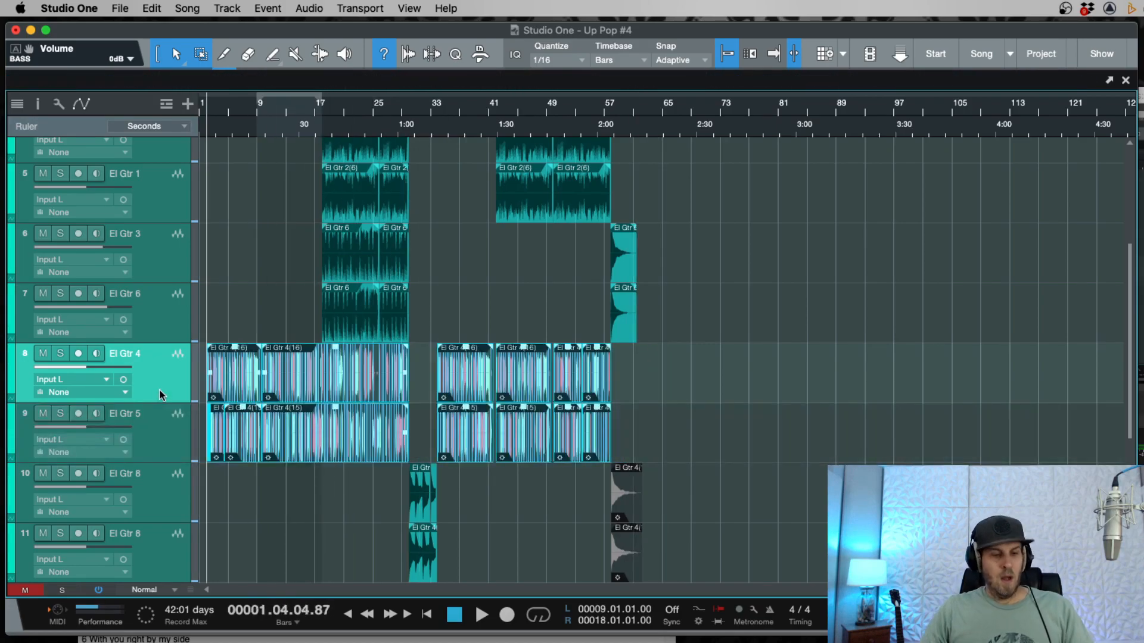
{"action": "key", "text": "super+b"}
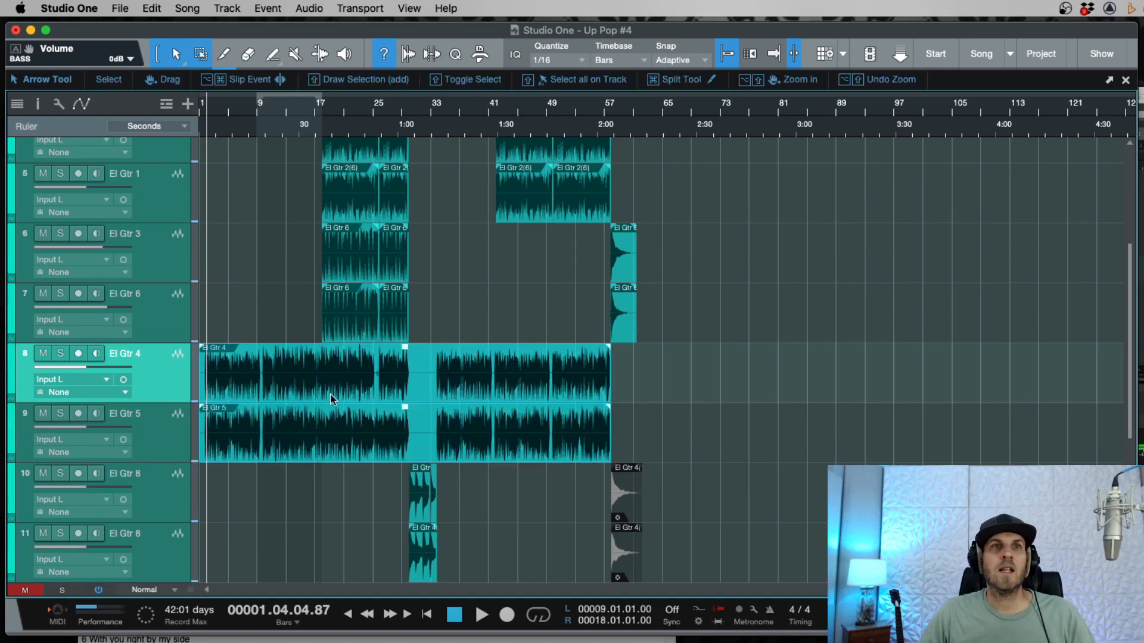
{"action": "left_click", "coordinate": [554, 482]}
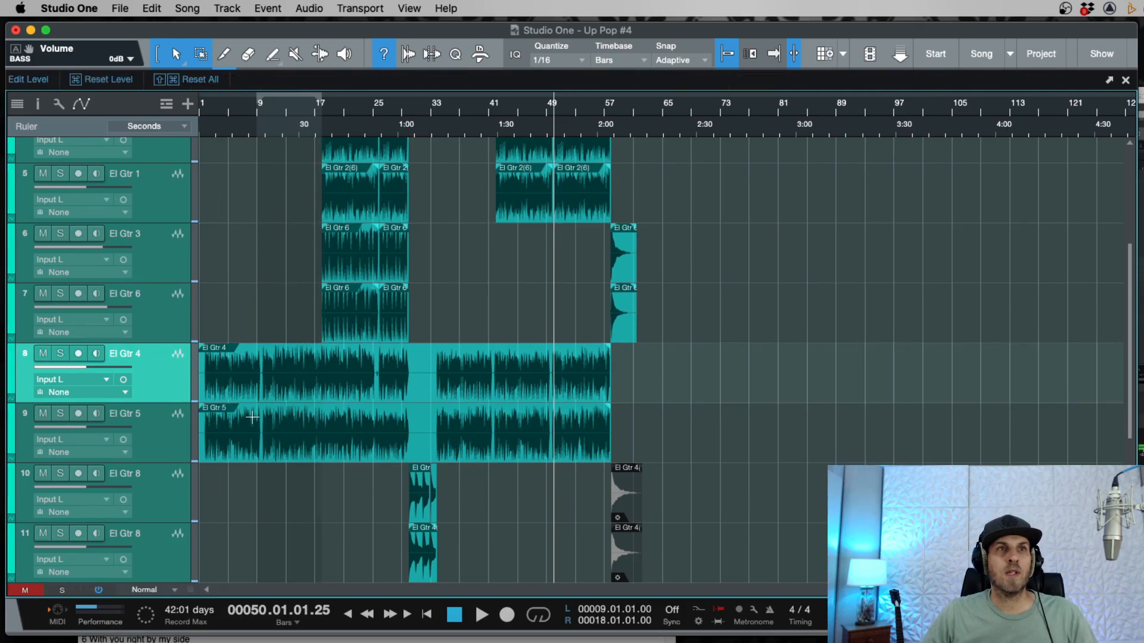
Step: Mute the El Gtr 6, El Gtr 3, El Gtr 1 and El Gtr 2 tracks
{"action": "left_click", "coordinate": [159, 307]}
{"action": "scroll", "coordinate": [159, 307], "scroll_direction": "down", "scroll_amount": 2}
{"action": "scroll", "coordinate": [159, 307], "scroll_direction": "up", "scroll_amount": 2}
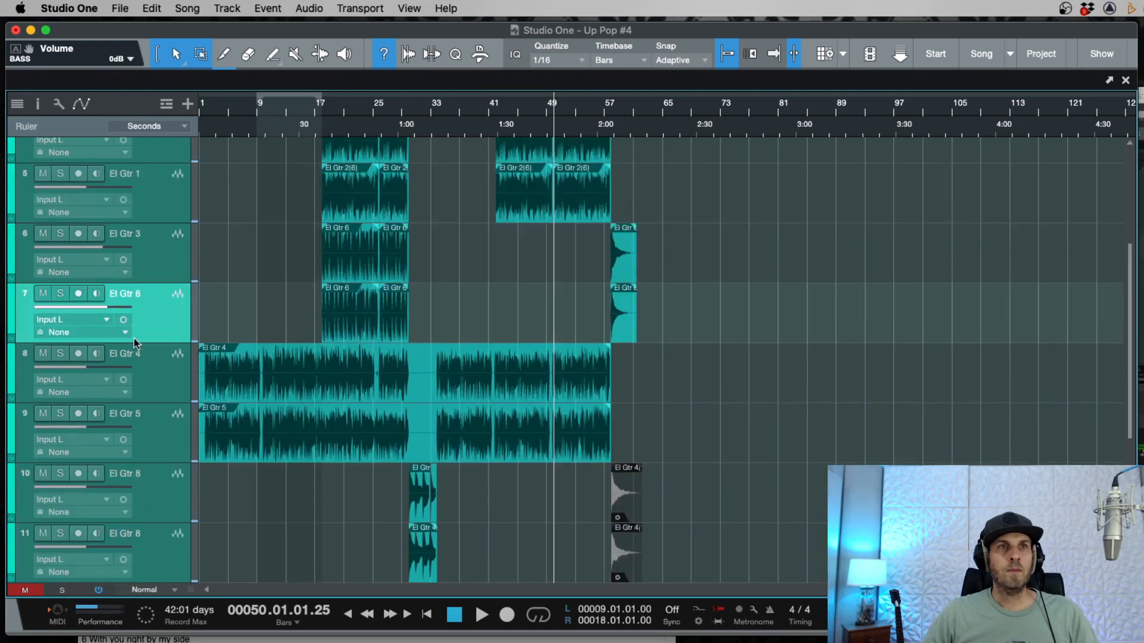
{"action": "scroll", "coordinate": [137, 341], "scroll_direction": "up", "scroll_amount": 2}
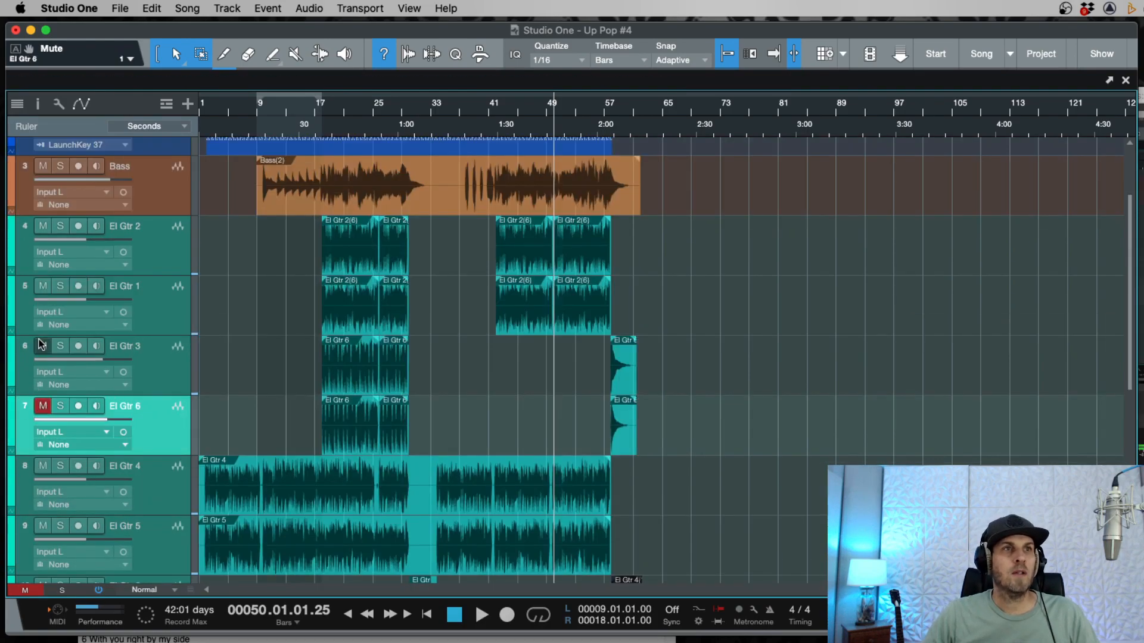
{"action": "left_click", "coordinate": [37, 227]}
Step: Play the song from the start to about bar 4 and check the bounced El Gtr 4 and El Gtr 5 clips
{"action": "left_click_drag", "start_coordinate": [210, 125], "coordinate": [277, 148]}
{"action": "key", "text": "space"}
{"action": "key", "text": "comma"}
{"action": "key", "text": "space"}
{"action": "key", "text": "e"}
{"action": "key", "text": "e"}
{"action": "key", "text": "w"}
{"action": "key", "text": "w"}
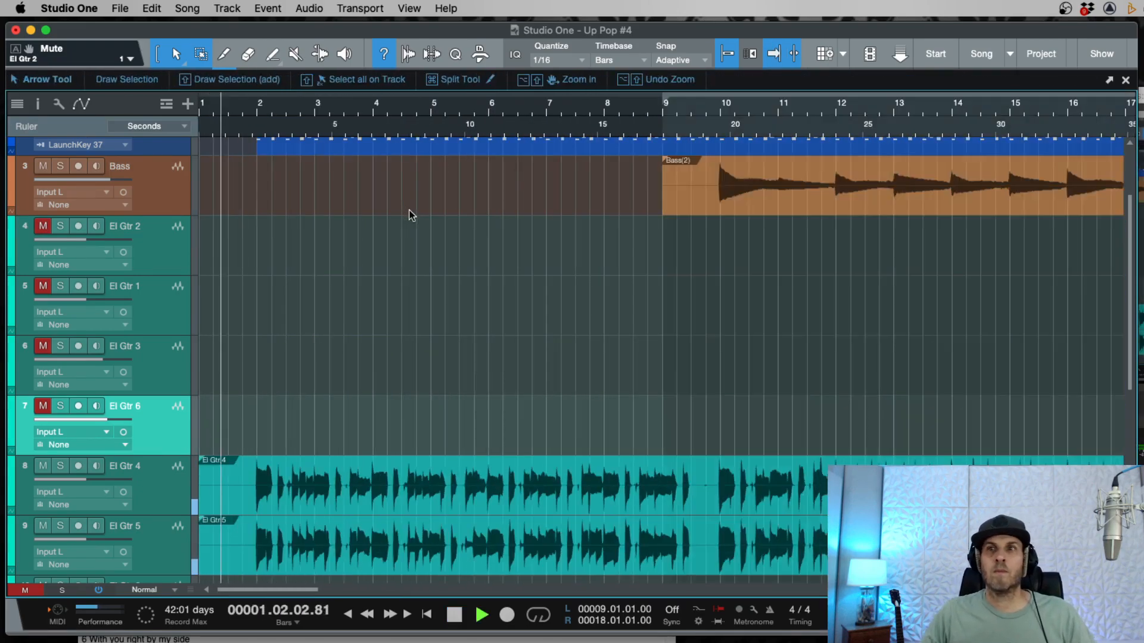
{"action": "key", "text": "e"}
{"action": "key", "text": "w"}
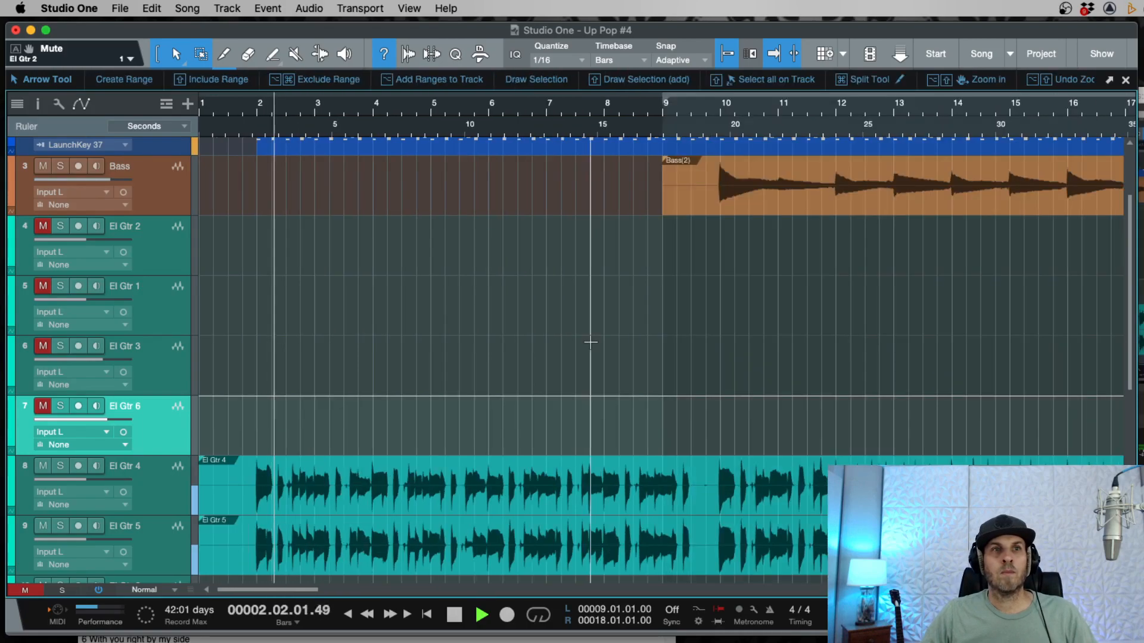
{"action": "key", "text": "e"}
{"action": "key", "text": "e"}
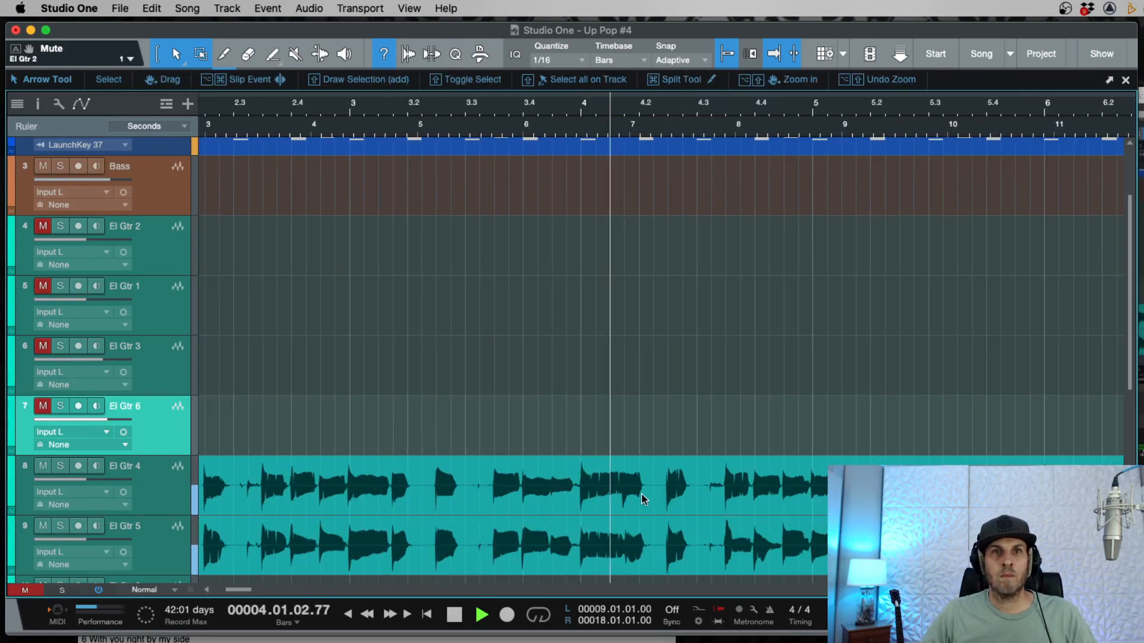
{"action": "key", "text": "space"}
Step: Delete the El Gtr 5 notes from about bar 4.3 and trim the following clip to start just before bar 5
{"action": "left_click_drag", "start_coordinate": [493, 526], "coordinate": [552, 545]}
{"action": "key", "text": "Delete"}
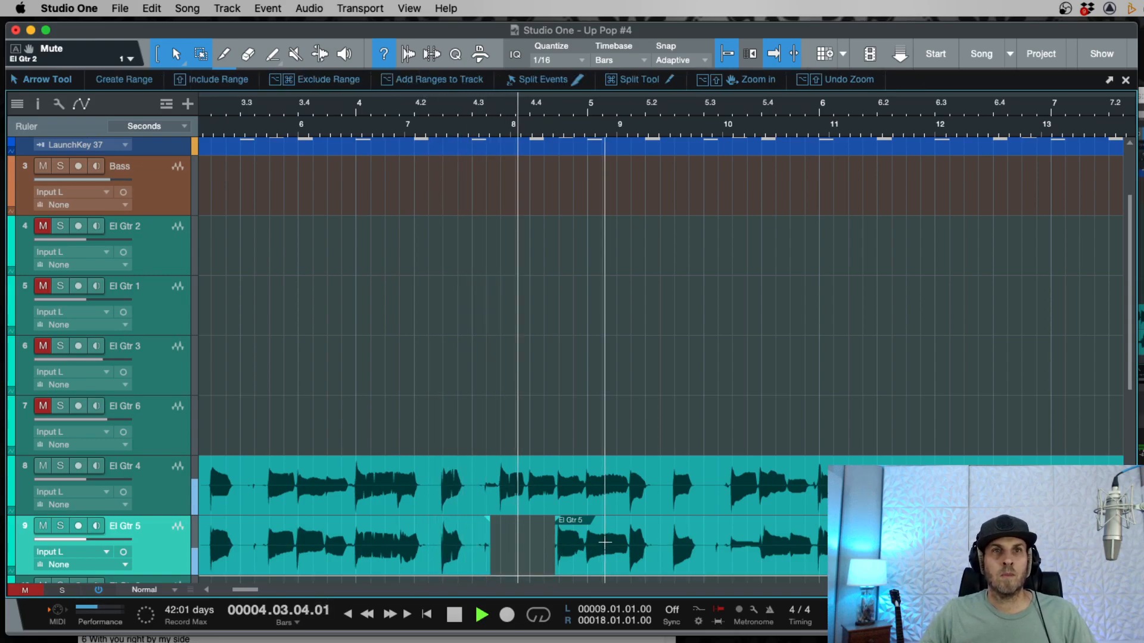
{"action": "key", "text": "space"}
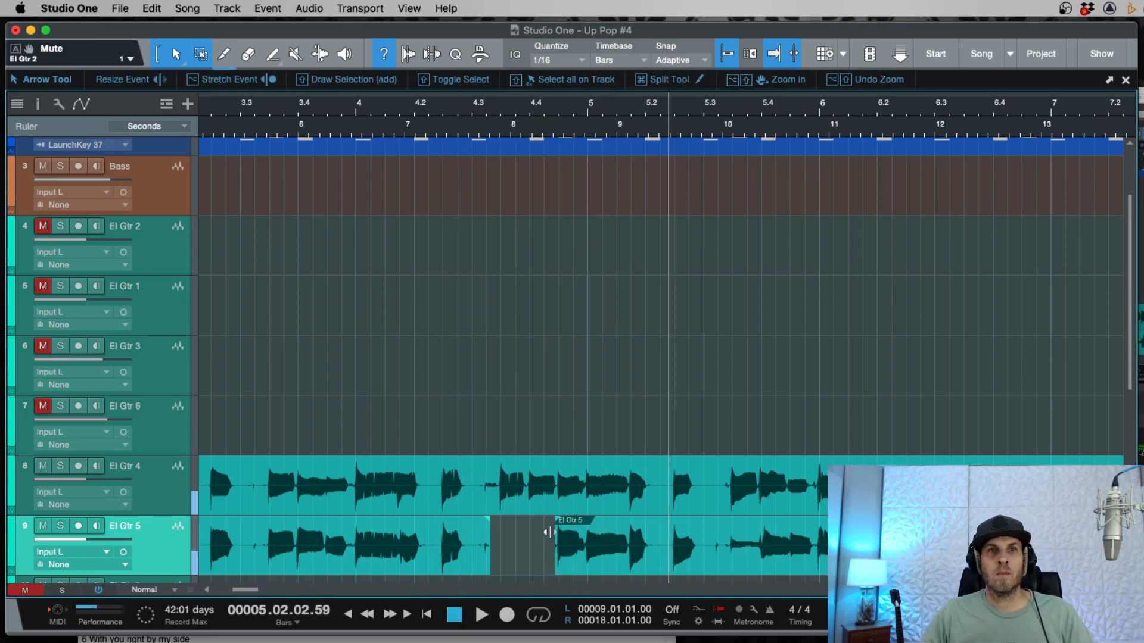
{"action": "left_click_drag", "start_coordinate": [549, 532], "coordinate": [581, 540]}
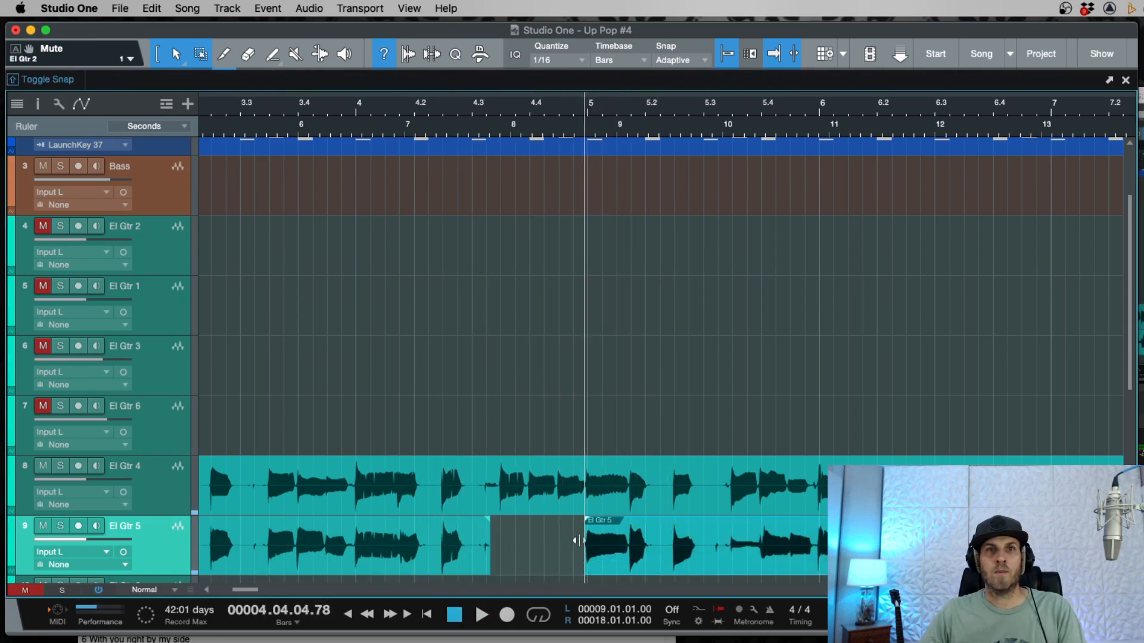
Step: Play to about bar 9 and copy the El Gtr 5 phrase starting at about bar 8.3 into the gap at bar 4.3
{"action": "key", "text": "space"}
{"action": "key", "text": "w"}
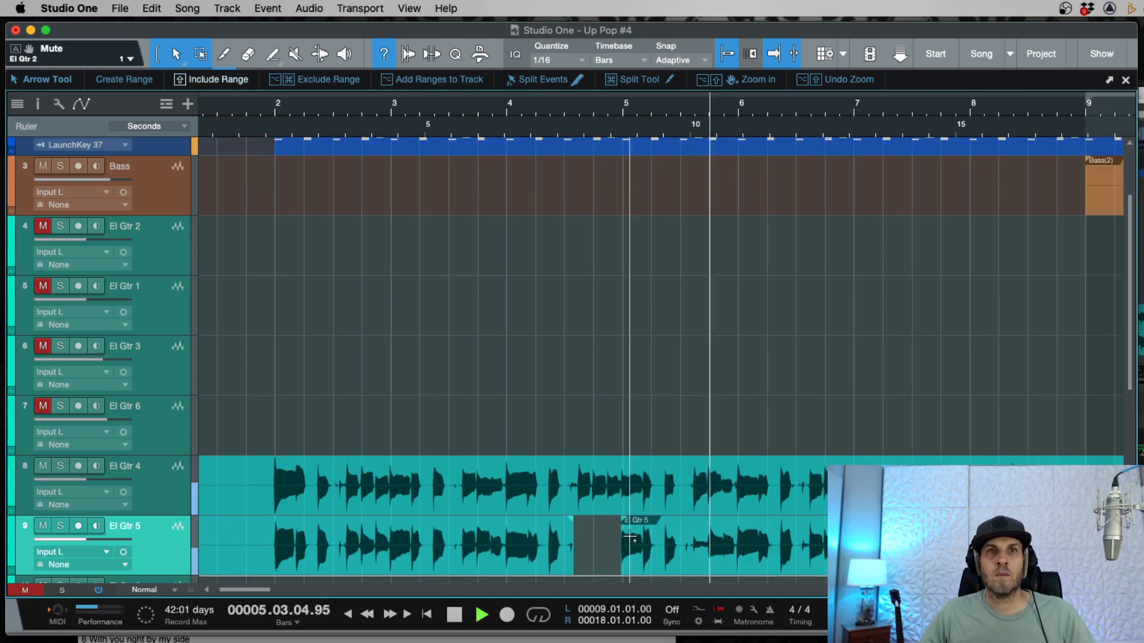
{"action": "scroll", "coordinate": [851, 536], "scroll_direction": "right", "scroll_amount": 4}
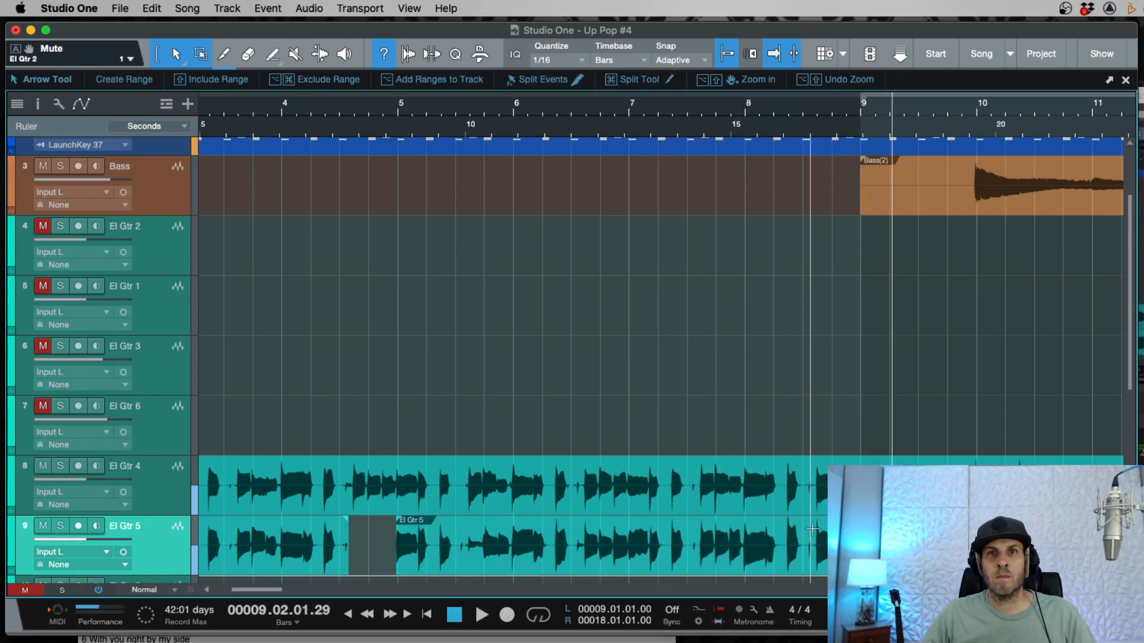
{"action": "left_click_drag", "start_coordinate": [812, 529], "coordinate": [868, 530]}
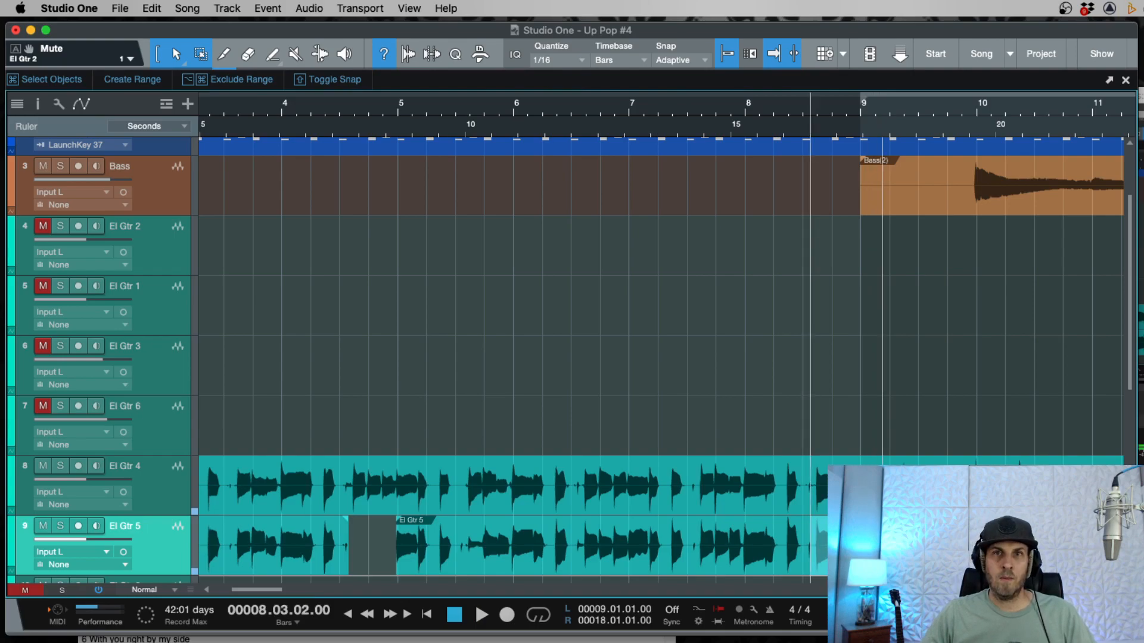
{"action": "key", "text": "1"}
{"action": "left_click_drag", "start_coordinate": [843, 560], "coordinate": [381, 565]}
Step: Play the copied El Gtr 5 phrase at bar 4.3 and move its junction with the following clip to 5.01.03.74
{"action": "key", "text": "space"}
{"action": "key", "text": "e"}
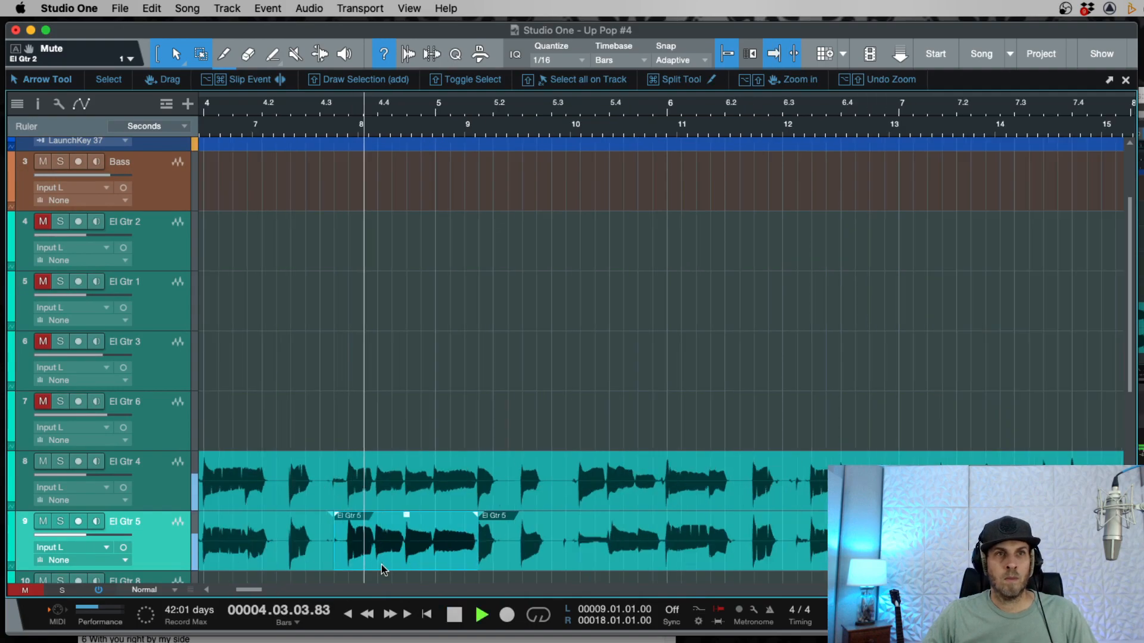
{"action": "key", "text": "space"}
{"action": "key", "text": "2"}
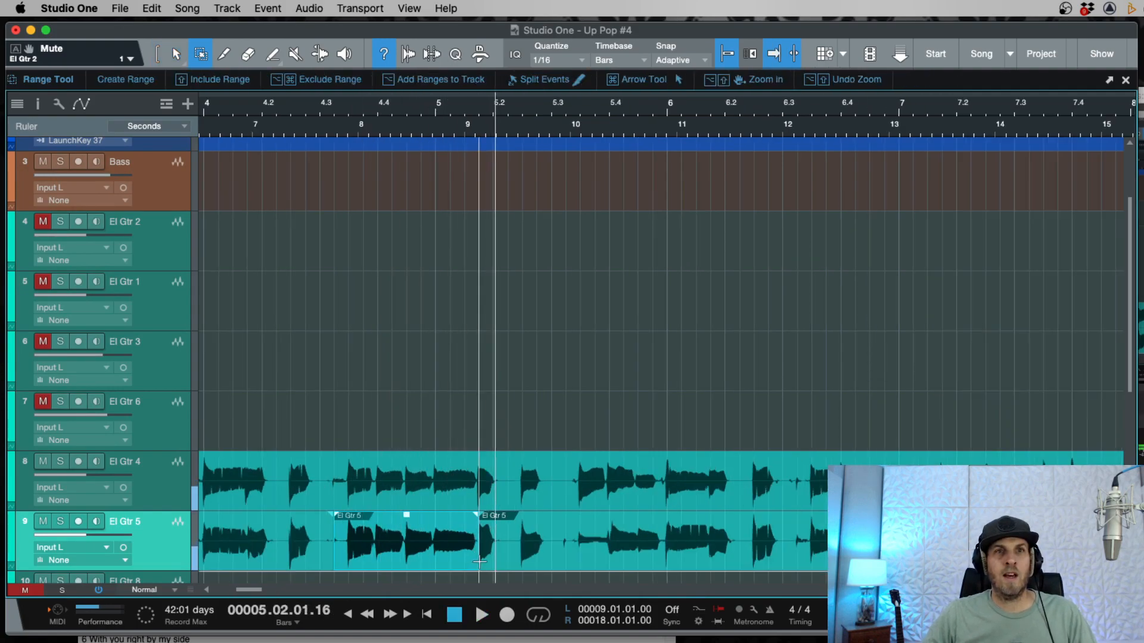
{"action": "left_click", "coordinate": [497, 564]}
{"action": "key", "text": "e"}
{"action": "scroll", "coordinate": [500, 541], "scroll_direction": "up", "scroll_amount": 1}
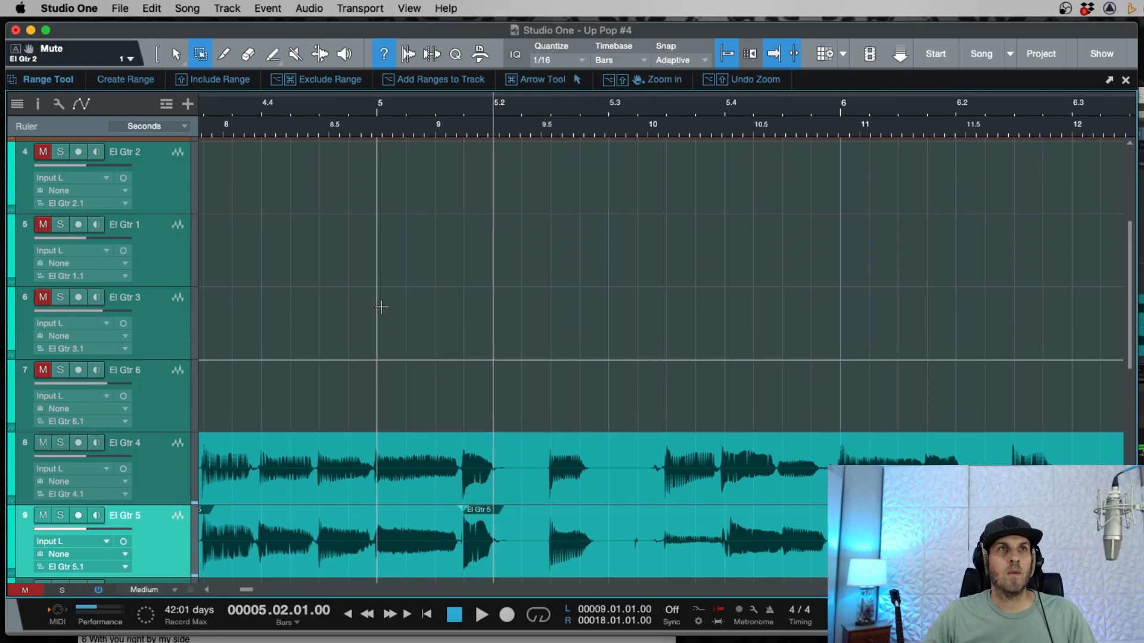
{"action": "key", "text": "1"}
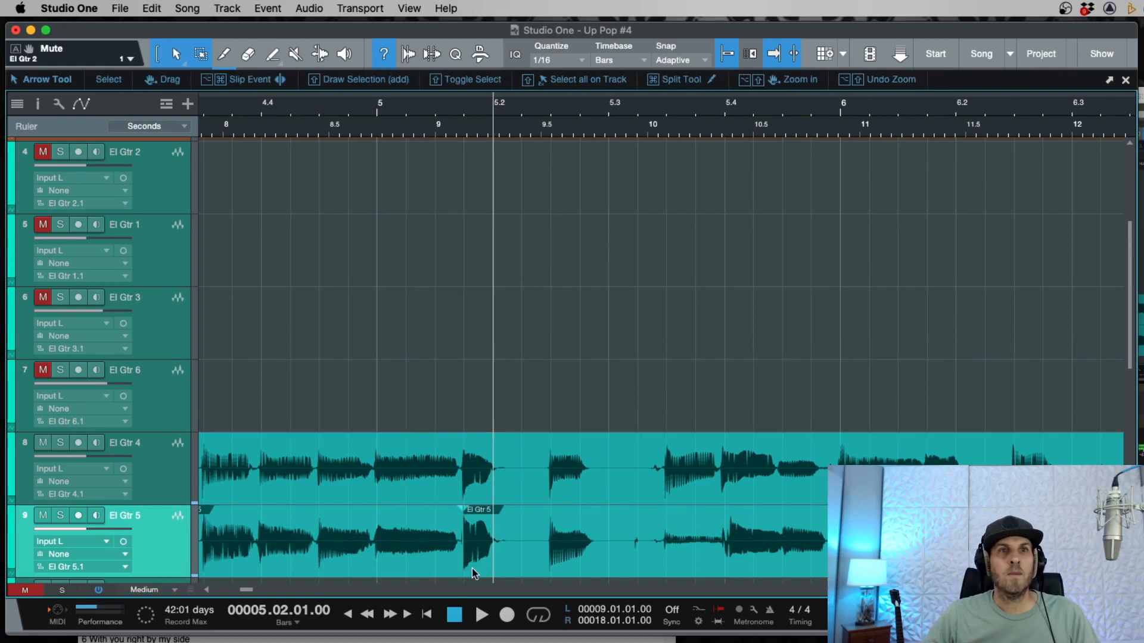
{"action": "mouse_move", "coordinate": [463, 575]}
{"action": "left_mouse_down"}
{"action": "mouse_move", "coordinate": [448, 573]}
{"action": "mouse_move", "coordinate": [465, 570]}
{"action": "left_mouse_up"}
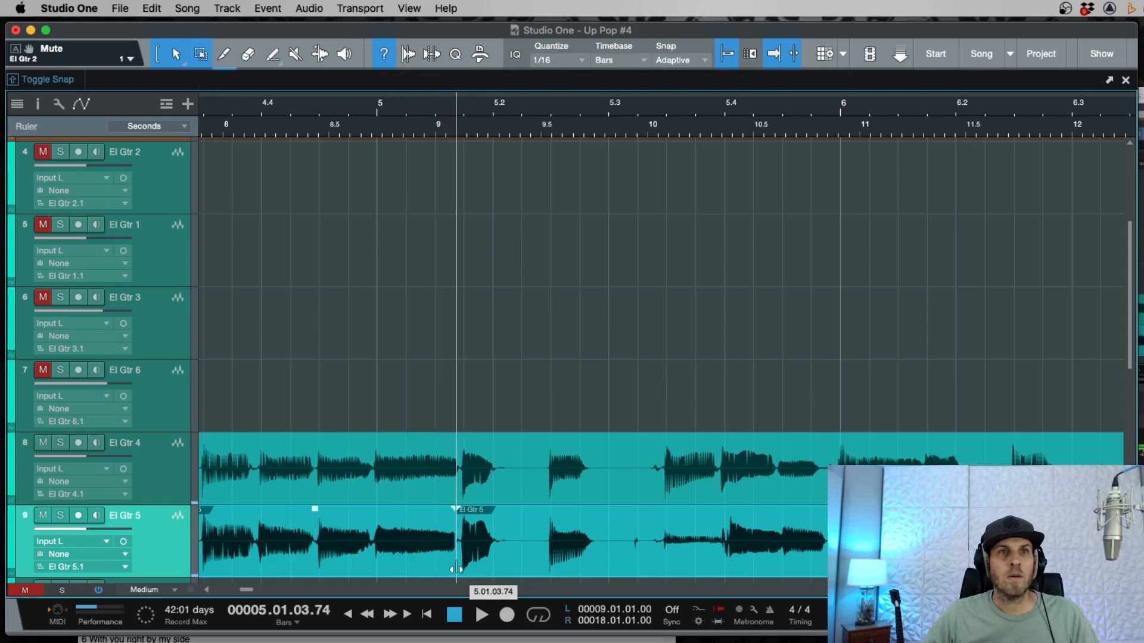
Step: Crossfade the start of the copied El Gtr 5 phrase with the preceding clip at about 4.03.02.82
{"action": "scroll", "coordinate": [459, 567], "scroll_direction": "left", "scroll_amount": 4}
{"action": "left_click_drag", "start_coordinate": [402, 568], "coordinate": [423, 569]}
{"action": "key", "text": "x"}
{"action": "key", "text": "e"}
{"action": "key", "text": "e"}
{"action": "key", "text": "e"}
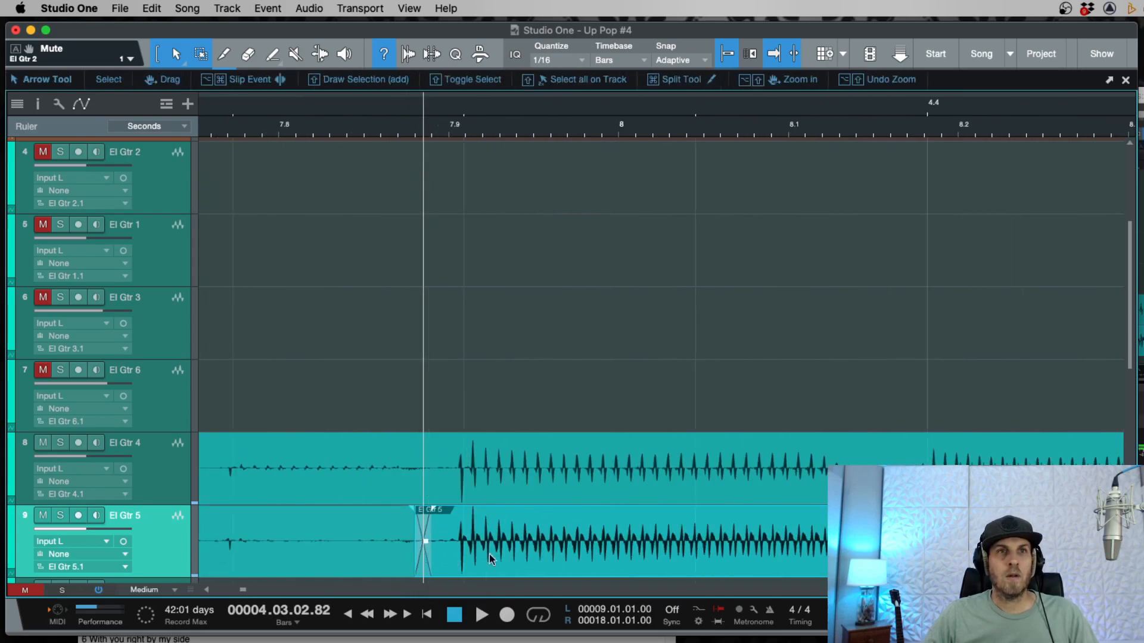
Step: Crossfade the end of the copied El Gtr 5 phrase with the following clip and play across the repair to about bar 5.4
{"action": "key", "text": "w"}
{"action": "key", "text": "w"}
{"action": "key", "text": "w"}
{"action": "left_click", "coordinate": [713, 574]}
{"action": "key", "text": "x"}
{"action": "key", "text": "e"}
{"action": "key", "text": "e"}
{"action": "key", "text": "e"}
{"action": "key", "text": "w"}
{"action": "key", "text": "w"}
{"action": "key", "text": "w"}
{"action": "key", "text": "w"}
{"action": "key", "text": "space"}
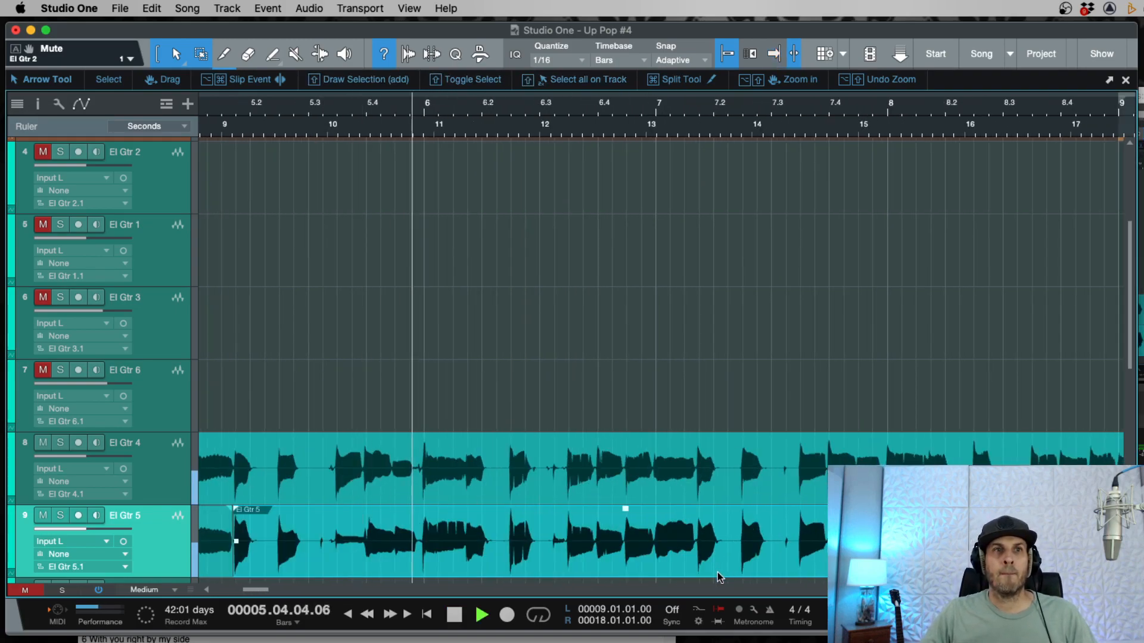
{"action": "key", "text": "space"}
{"action": "key", "text": "n"}
{"action": "left_click", "coordinate": [232, 566]}
{"action": "left_click_drag", "start_coordinate": [232, 566], "coordinate": [386, 551]}
{"action": "key", "text": "super+z"}
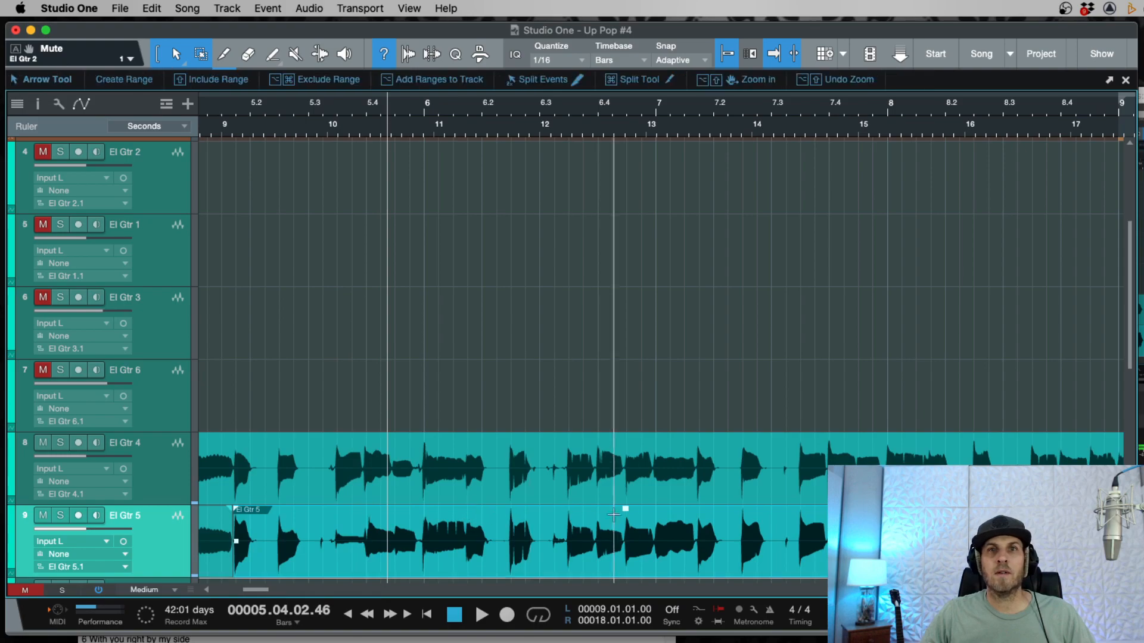
Step: Play on past bar 9 and delete the El Gtr 4 and El Gtr 5 audio between about bar 9.3 and bar 10
{"action": "key", "text": "space"}
{"action": "key", "text": "w"}
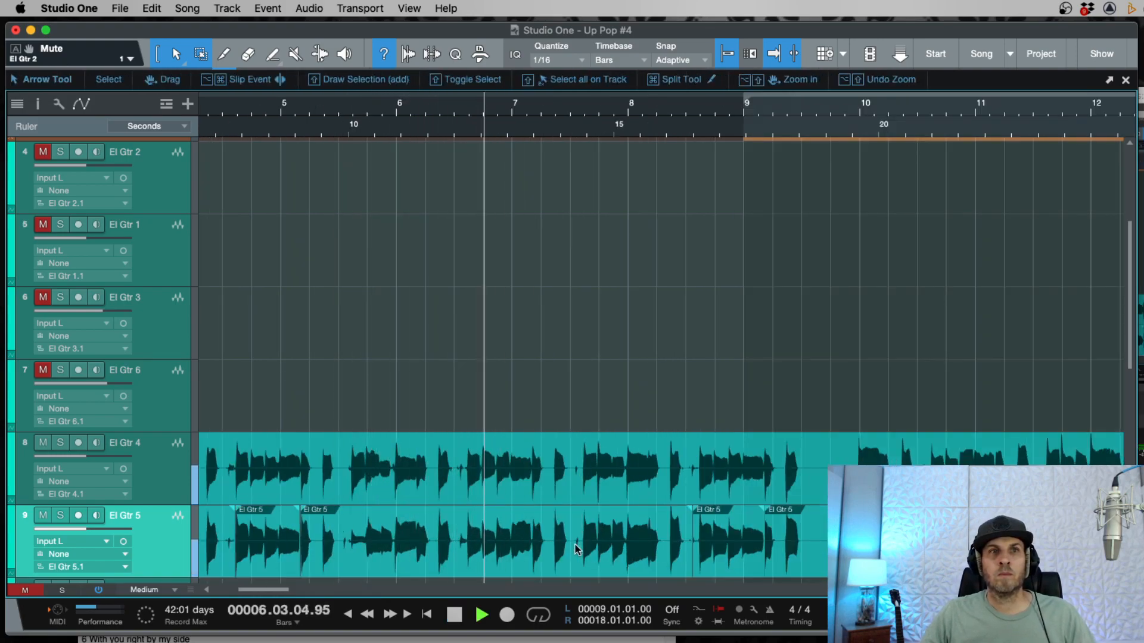
{"action": "key", "text": "e"}
{"action": "key", "text": "e"}
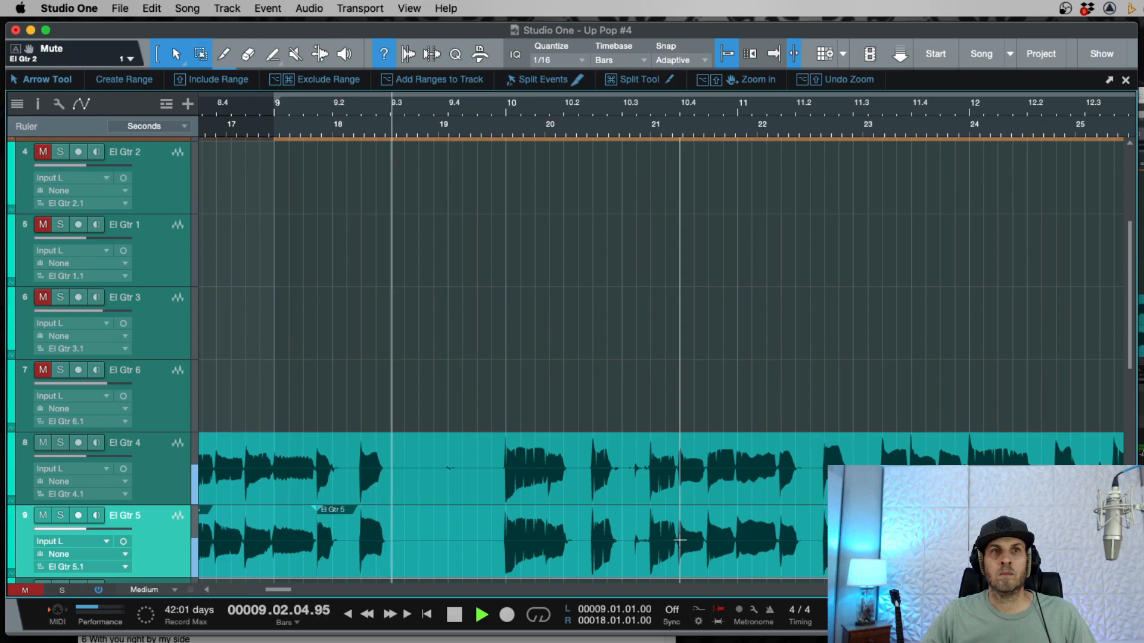
{"action": "left_click_drag", "start_coordinate": [393, 461], "coordinate": [498, 518]}
{"action": "key", "text": "Delete"}
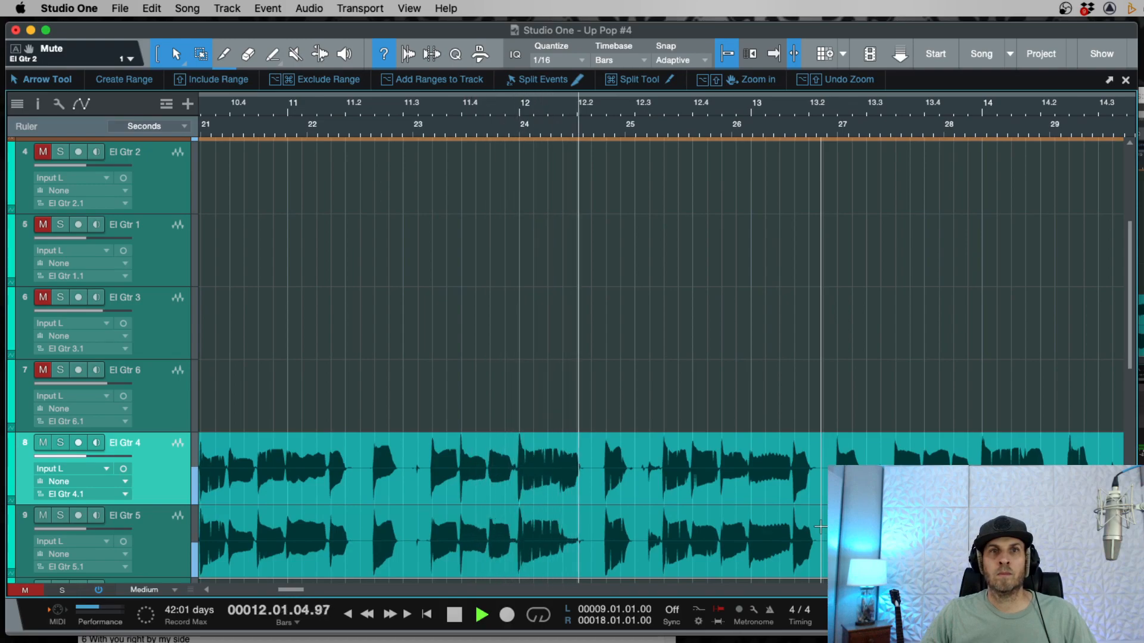
Step: Stop playback after bar 12 and delete the El Gtr 5 notes from 12.01.03.70 to about bar 12.2
{"action": "key", "text": "space"}
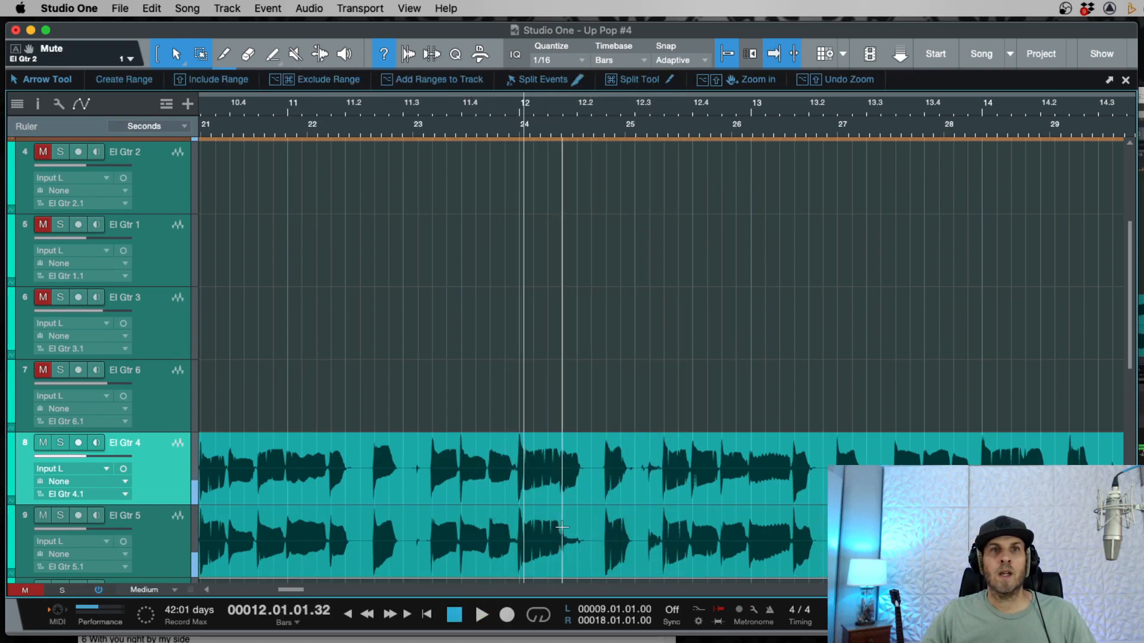
{"action": "left_click_drag", "start_coordinate": [583, 529], "coordinate": [558, 533]}
{"action": "key", "text": "Delete"}
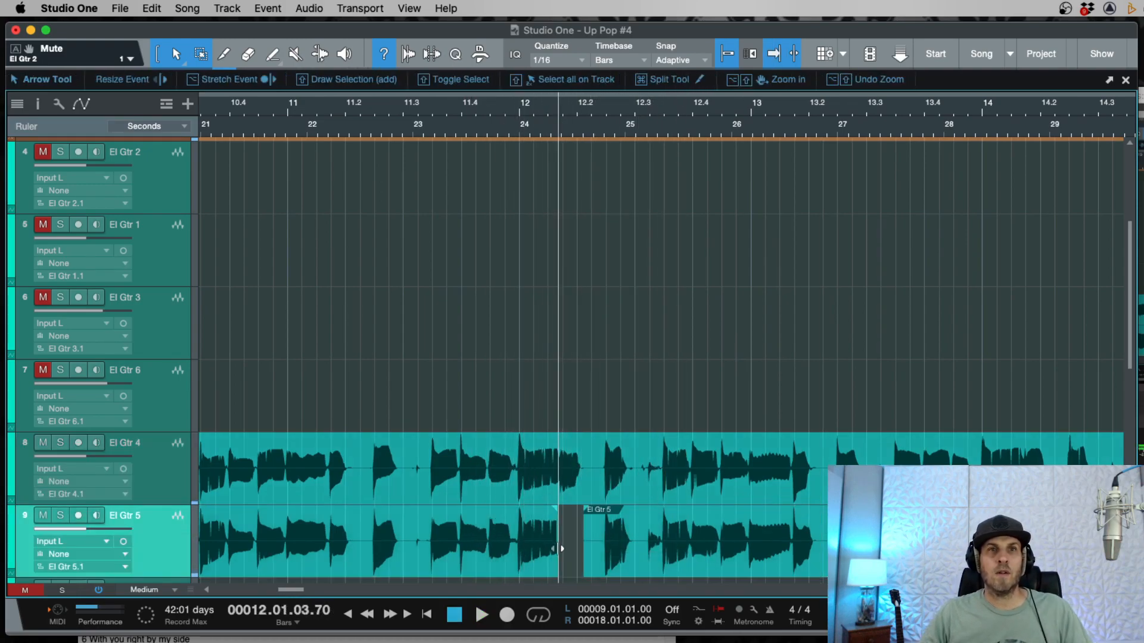
Step: Play the opening bars and copy the El Gtr 5 notes from bar 4 to about bar 4.2 as a separate clip
{"action": "key", "text": "w"}
{"action": "key", "text": "comma"}
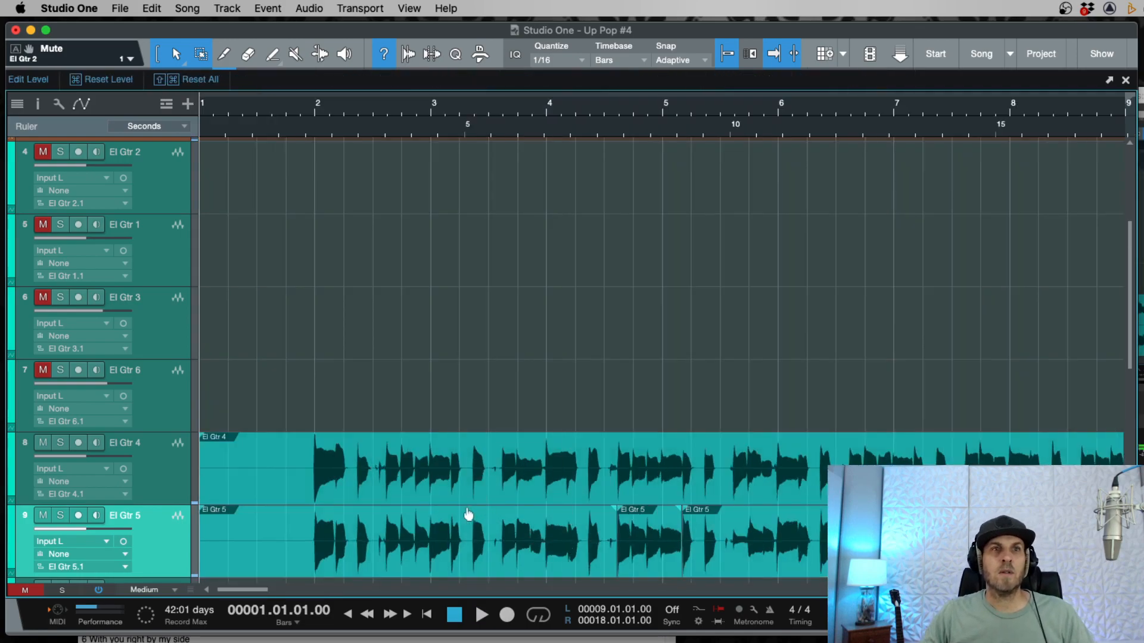
{"action": "left_click", "coordinate": [422, 530]}
{"action": "key", "text": "space"}
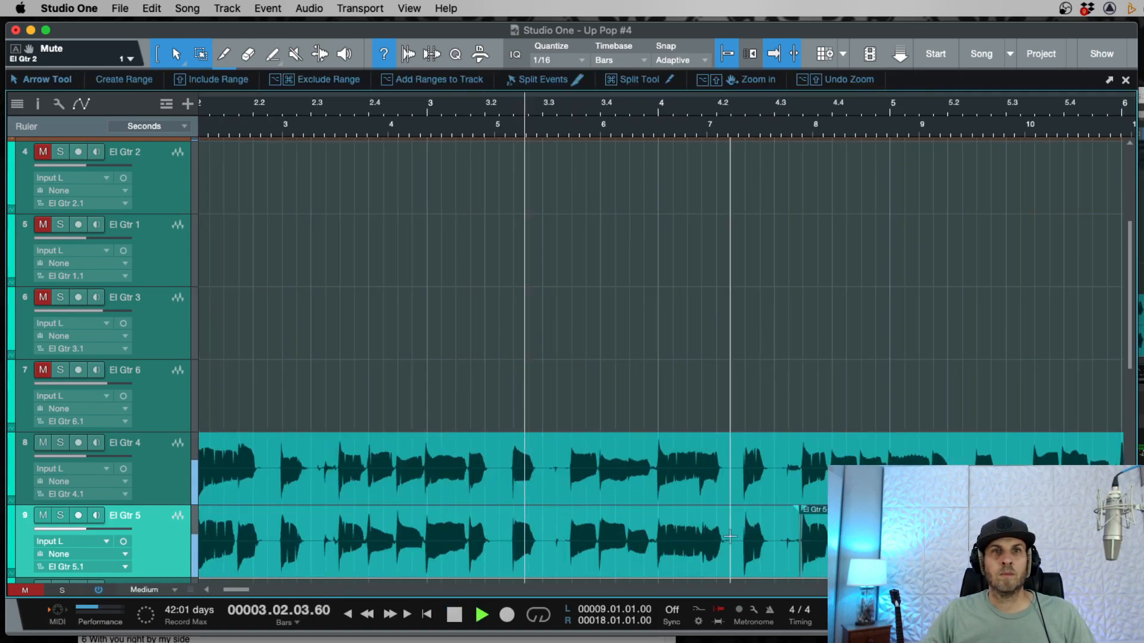
{"action": "key", "text": "e"}
{"action": "key", "text": "space"}
{"action": "left_click_drag", "start_coordinate": [506, 526], "coordinate": [436, 536]}
{"action": "key", "text": "super+c"}
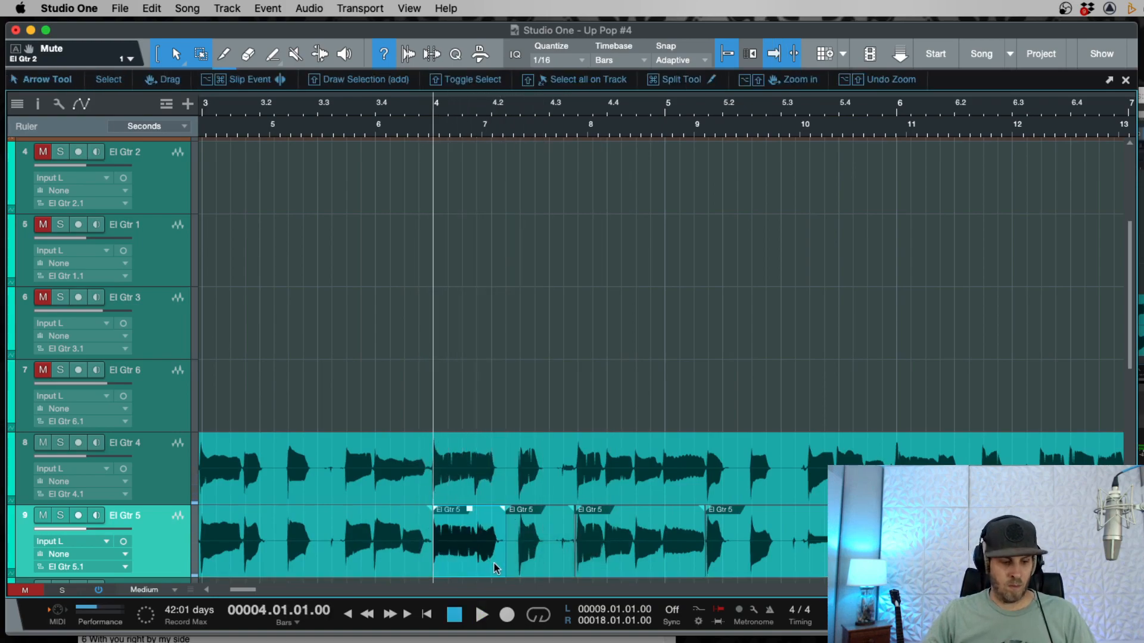
Step: Place a copy of the short El Gtr 5 clip from bar 4 at bar 12 and play across it
{"action": "key", "text": "1"}
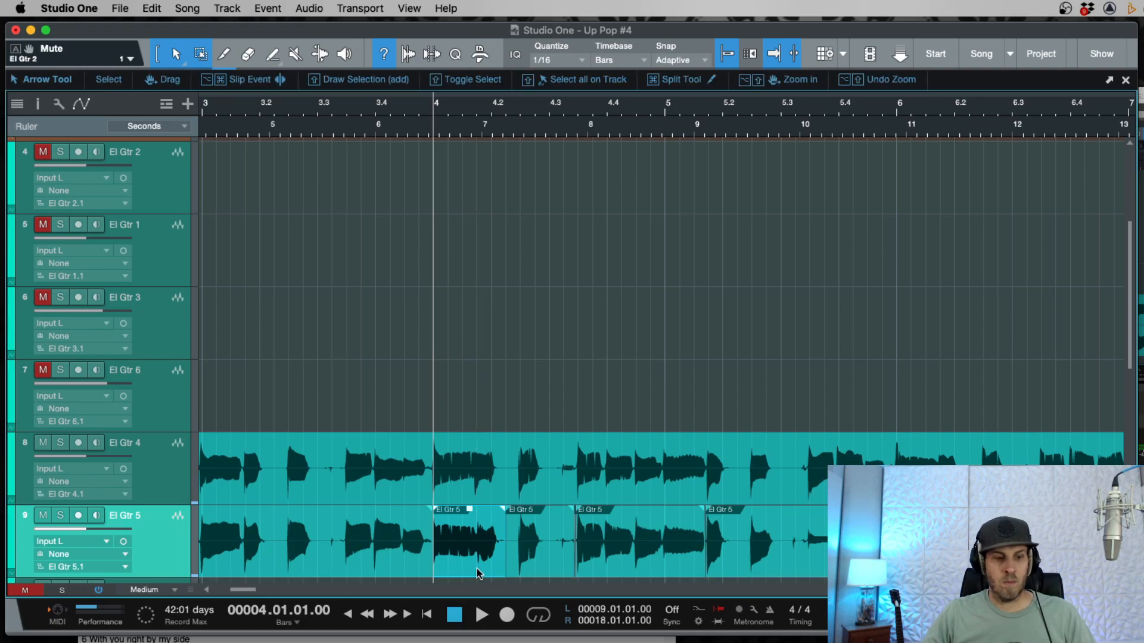
{"action": "key", "text": "w"}
{"action": "left_click_drag", "start_coordinate": [453, 559], "coordinate": [1126, 549]}
{"action": "scroll", "coordinate": [661, 358], "scroll_direction": "right", "scroll_amount": 6}
{"action": "key", "text": "super+Tab"}
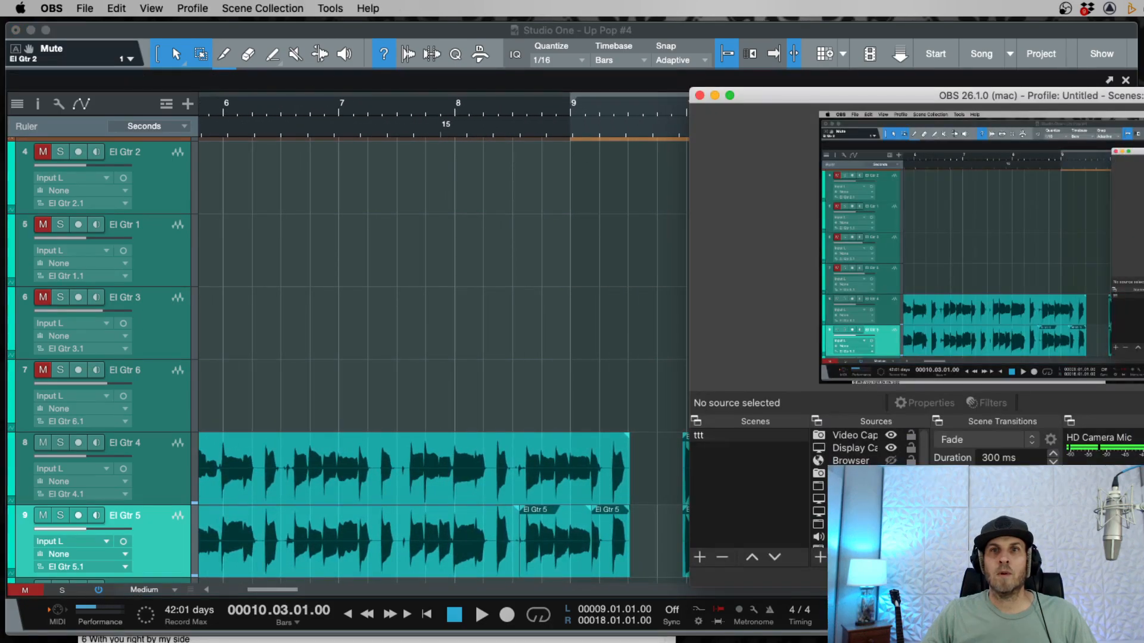
{"action": "left_click_drag", "start_coordinate": [824, 513], "coordinate": [654, 545]}
{"action": "left_click", "coordinate": [656, 527]}
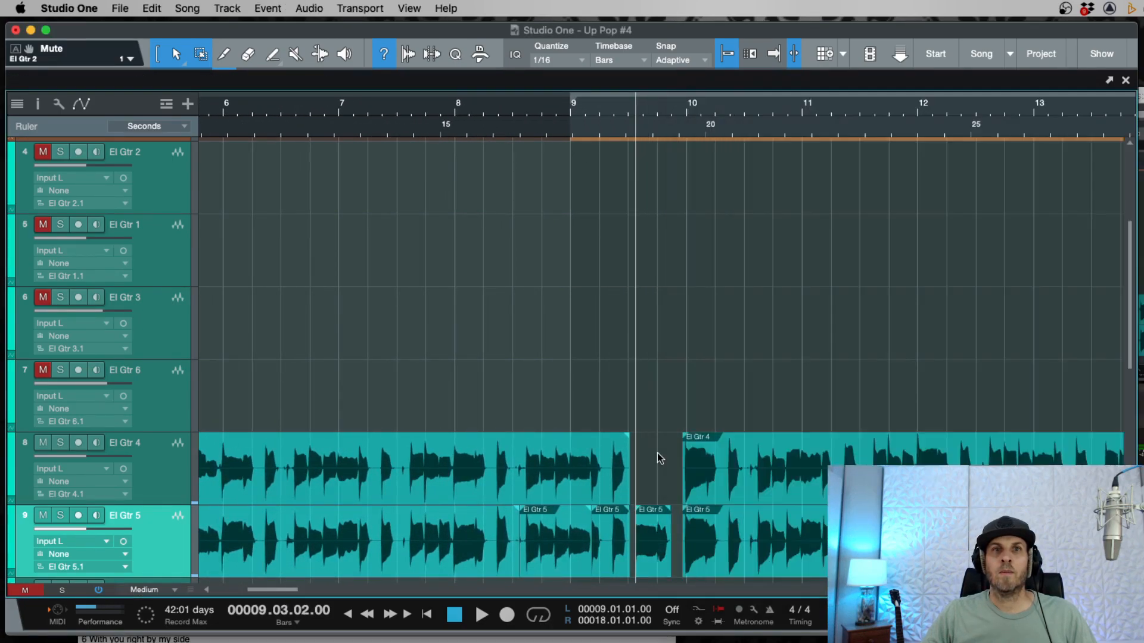
{"action": "key", "text": "Delete"}
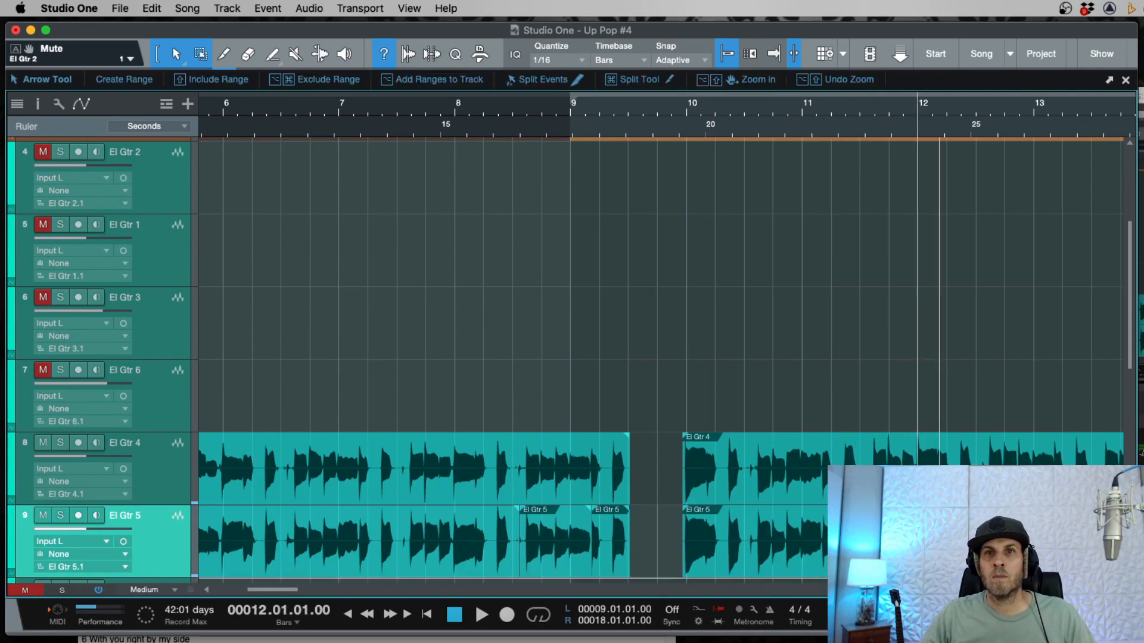
{"action": "key", "text": "e"}
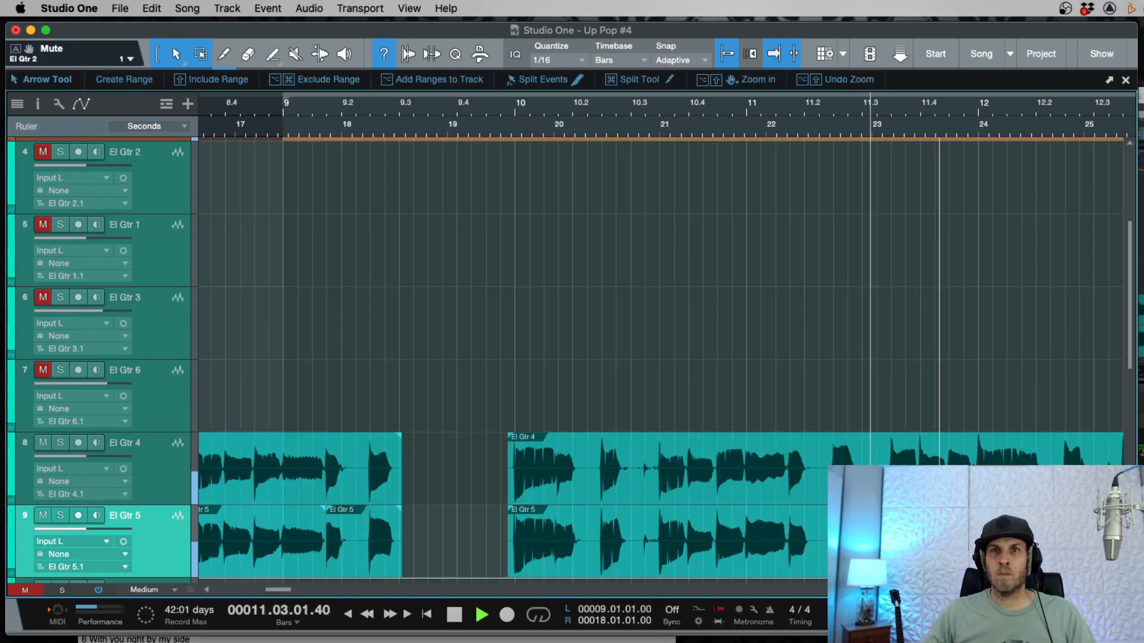
{"action": "scroll", "coordinate": [939, 511], "scroll_direction": "left", "scroll_amount": 1}
{"action": "scroll", "coordinate": [938, 511], "scroll_direction": "right", "scroll_amount": 4}
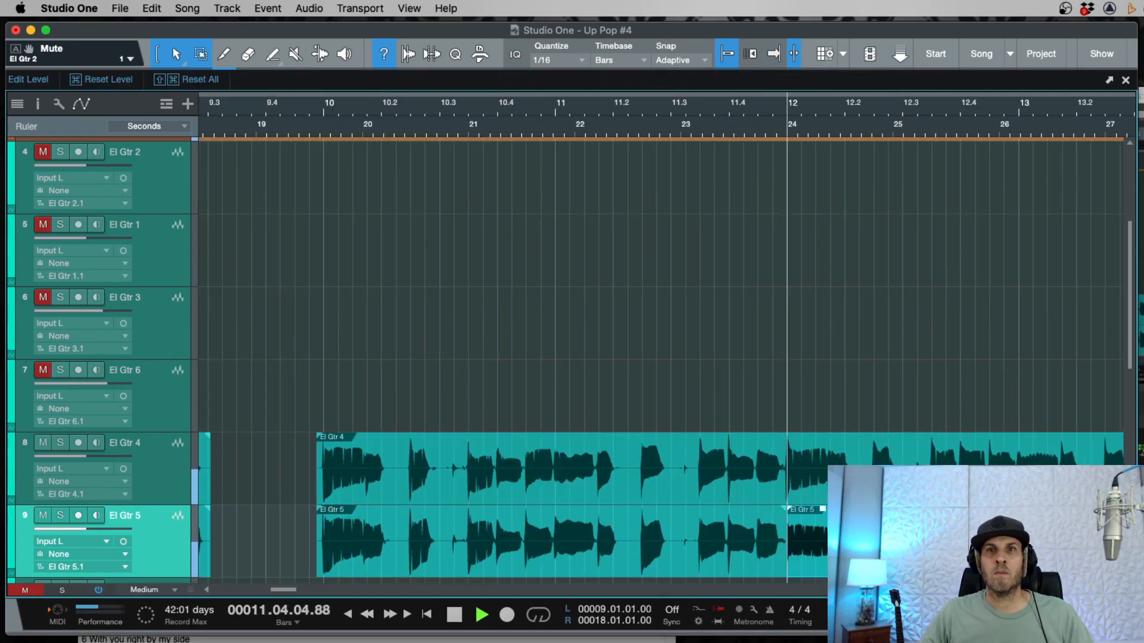
{"action": "key", "text": "space"}
{"action": "key", "text": "e"}
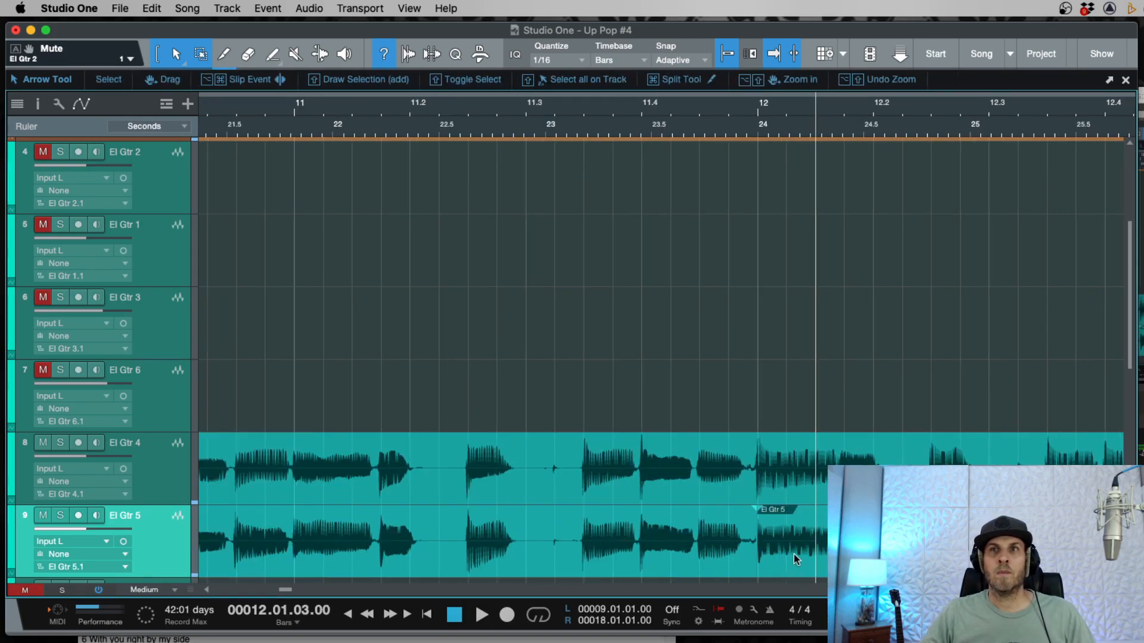
Step: Move the start of the El Gtr 5 clip at bar 12 to 11.04.04.75 and crossfade both of its ends
{"action": "scroll", "coordinate": [796, 559], "scroll_direction": "down", "scroll_amount": 8}
{"action": "key", "text": "3"}
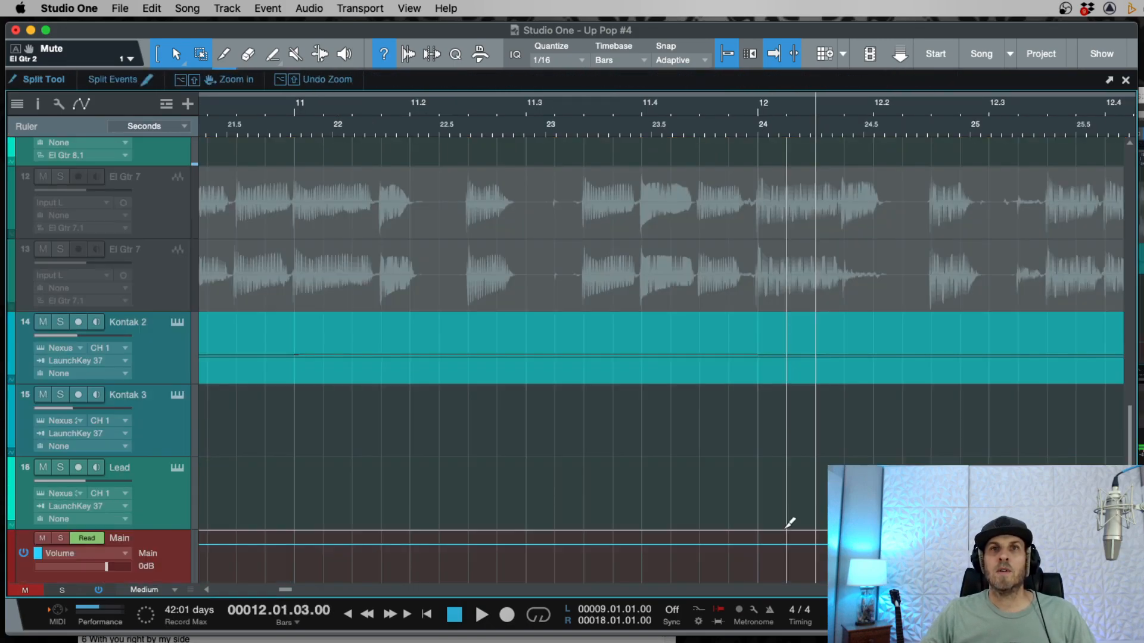
{"action": "key", "text": "shift+w"}
{"action": "left_click_drag", "start_coordinate": [1128, 417], "coordinate": [1127, 310]}
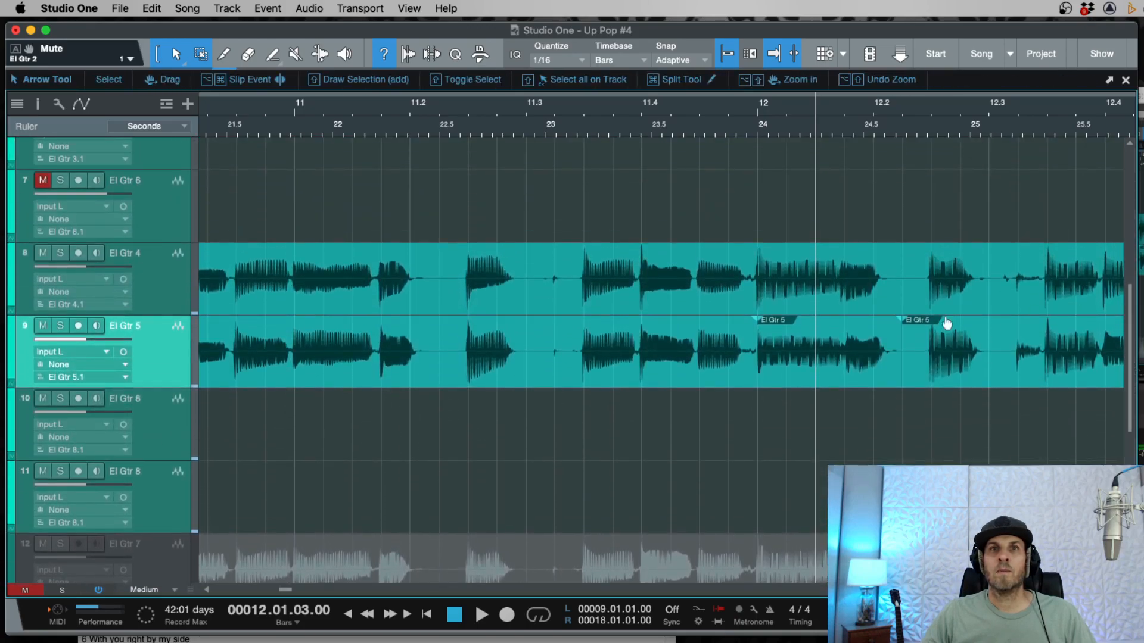
{"action": "left_click_drag", "start_coordinate": [760, 385], "coordinate": [750, 385]}
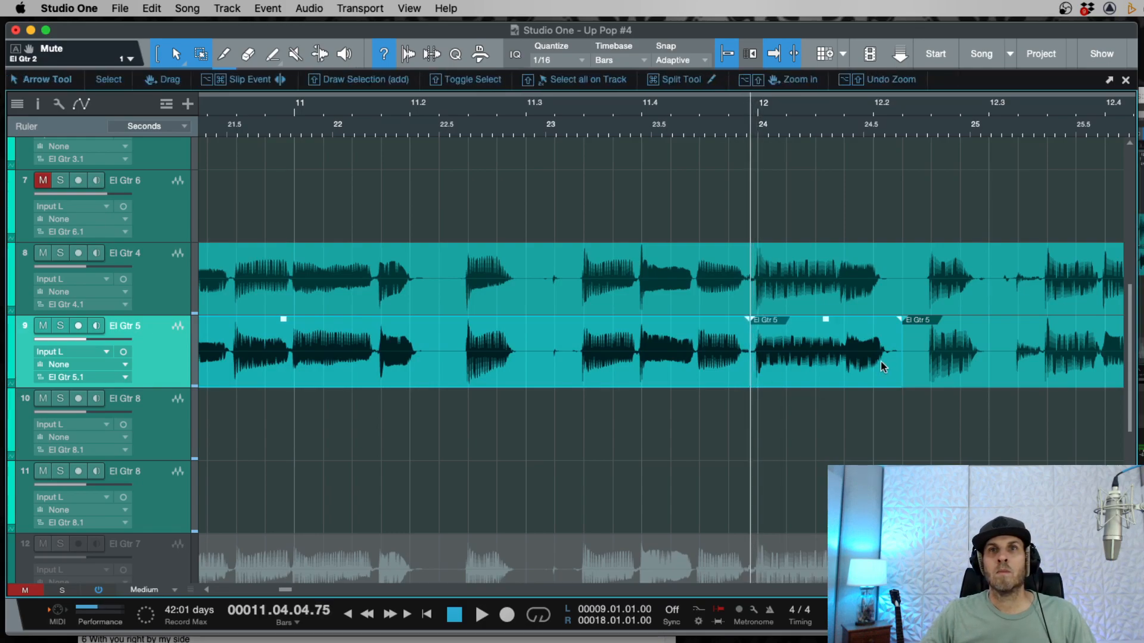
{"action": "left_click", "coordinate": [933, 372]}
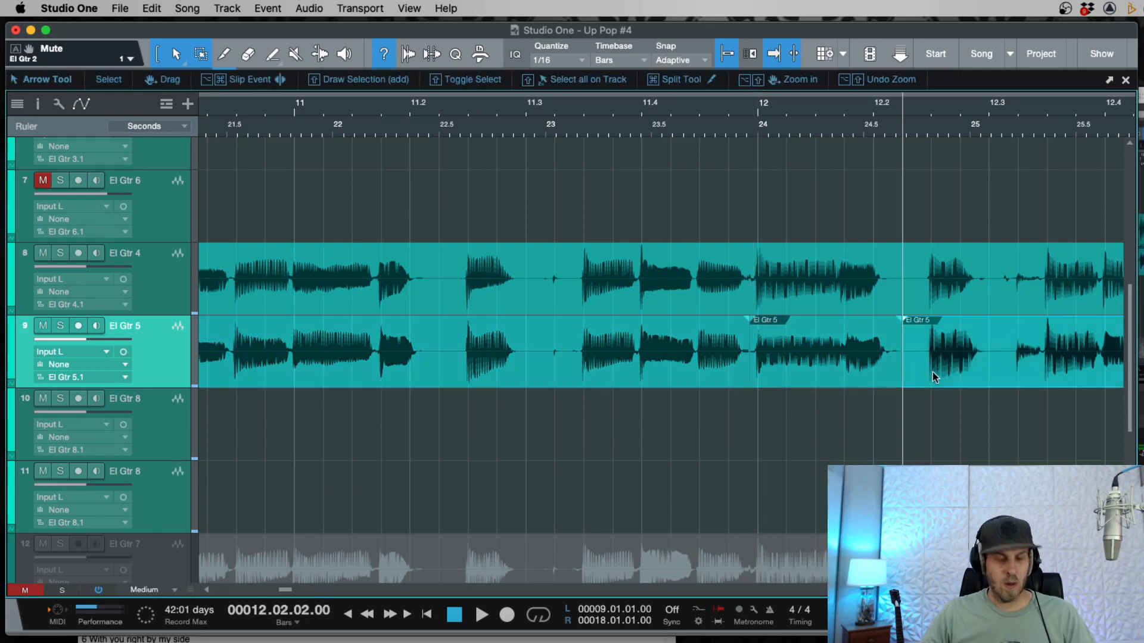
{"action": "left_click", "coordinate": [775, 375]}
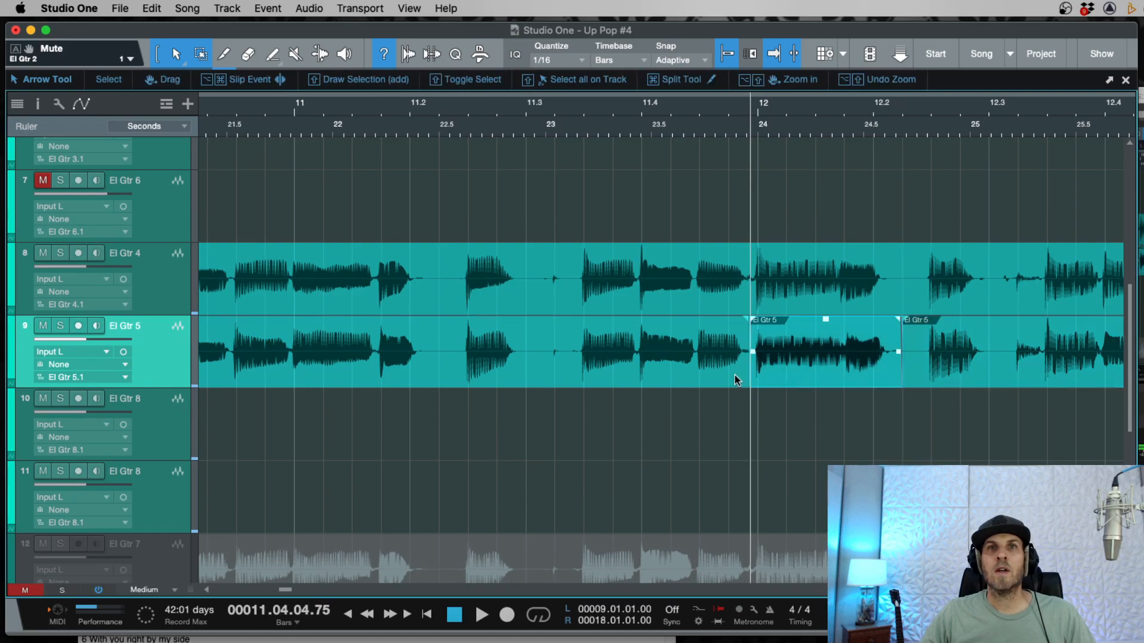
Step: Play from bar 10 to about bar 20 and check the repaired El Gtr 5 part against El Gtr 4
{"action": "left_click", "coordinate": [735, 375]}
{"action": "key", "text": "space"}
{"action": "key", "text": "w"}
{"action": "key", "text": "w"}
{"action": "key", "text": "w"}
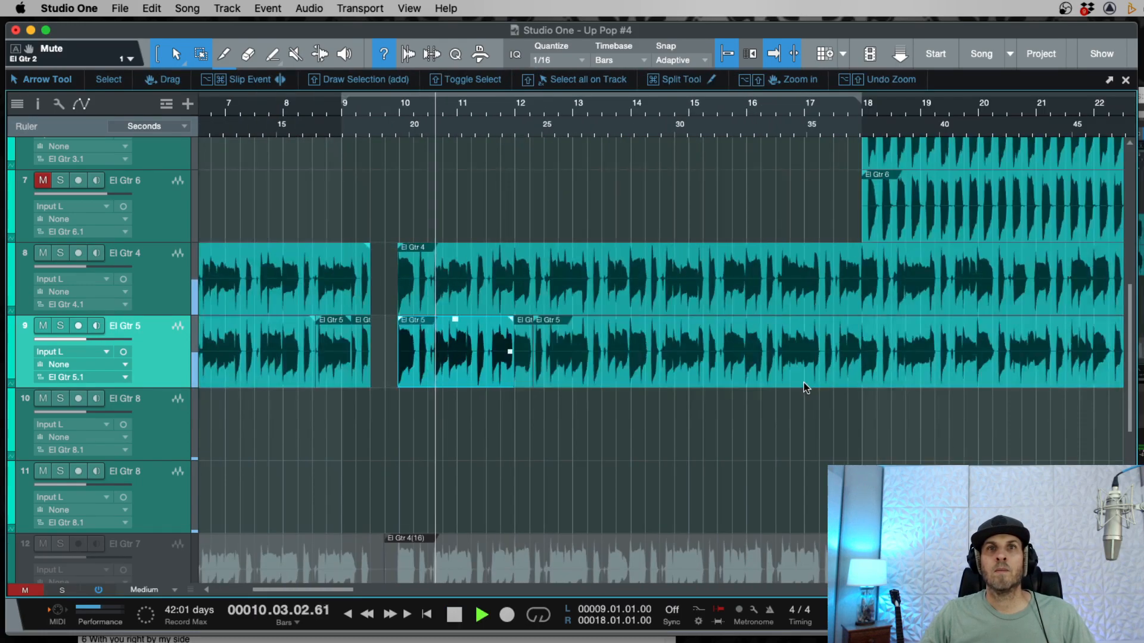
{"action": "key", "text": "e"}
{"action": "key", "text": "e"}
{"action": "key", "text": "e"}
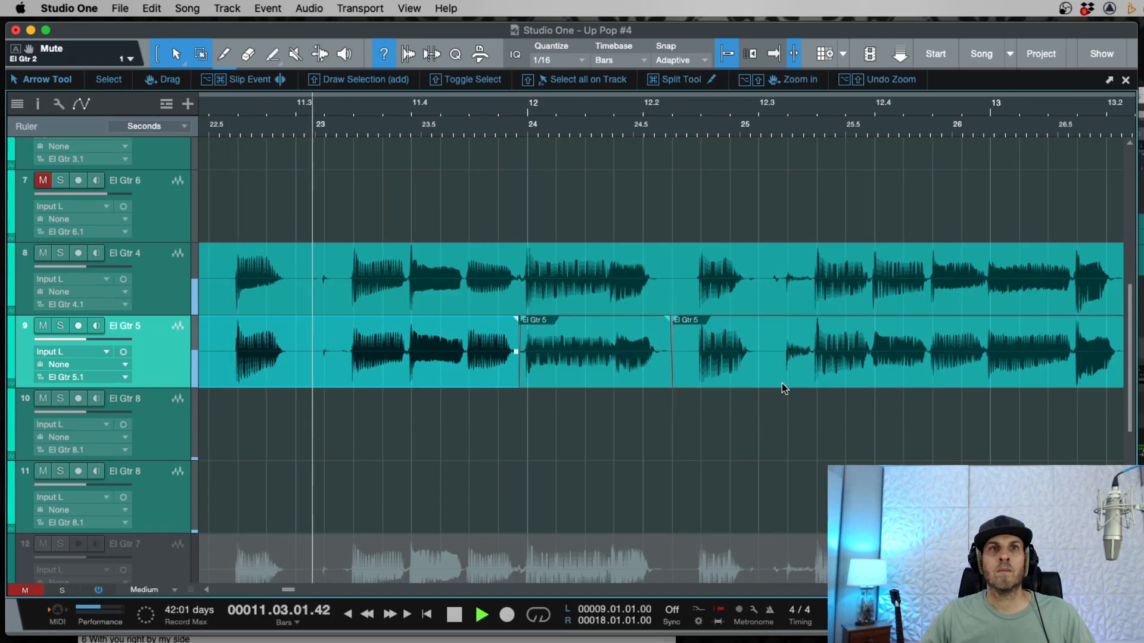
{"action": "key", "text": "super"}
{"action": "key", "text": "shift"}
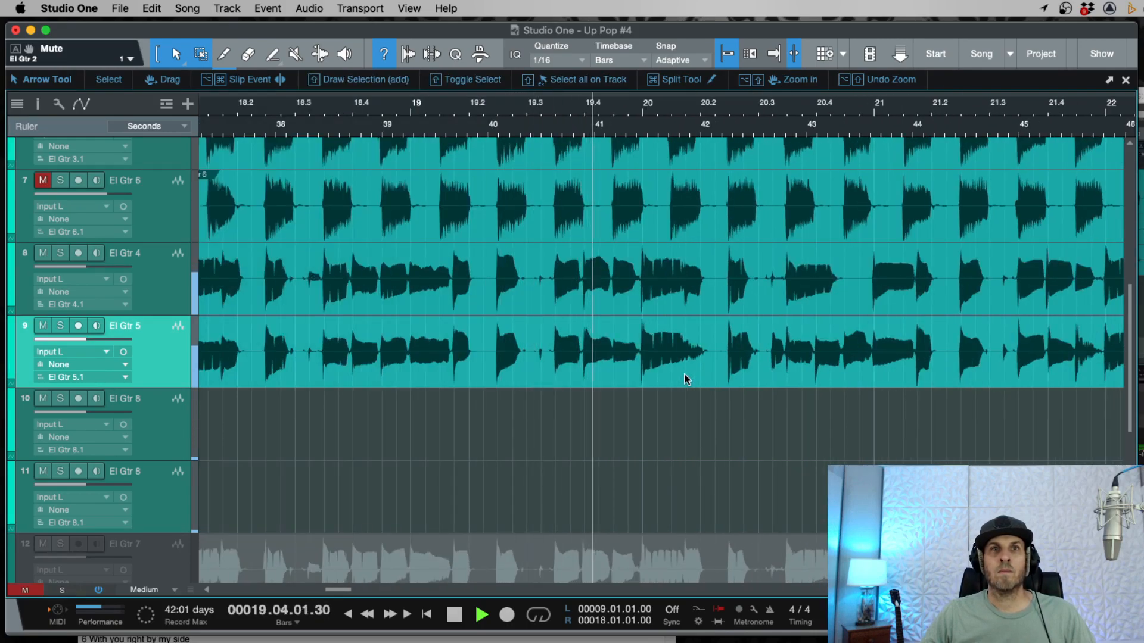
{"action": "key", "text": "space"}
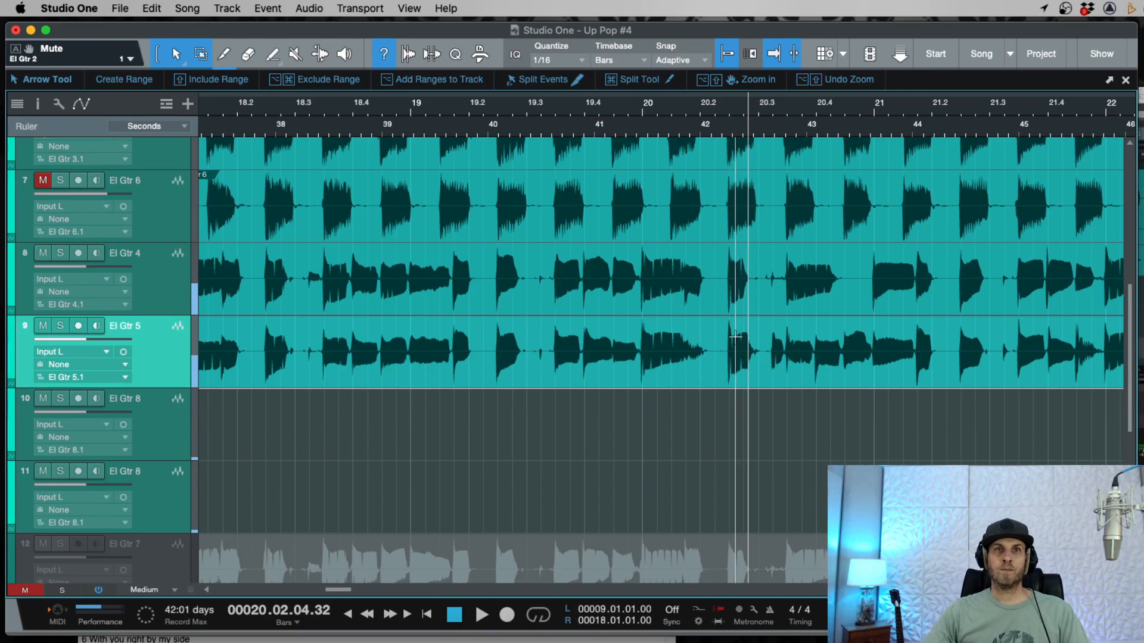
Step: Split the El Gtr 4 and El Gtr 5 clips just before bar 18, at about 17.04.04.71
{"action": "key", "text": "w"}
{"action": "key", "text": "w"}
{"action": "left_click", "coordinate": [650, 369]}
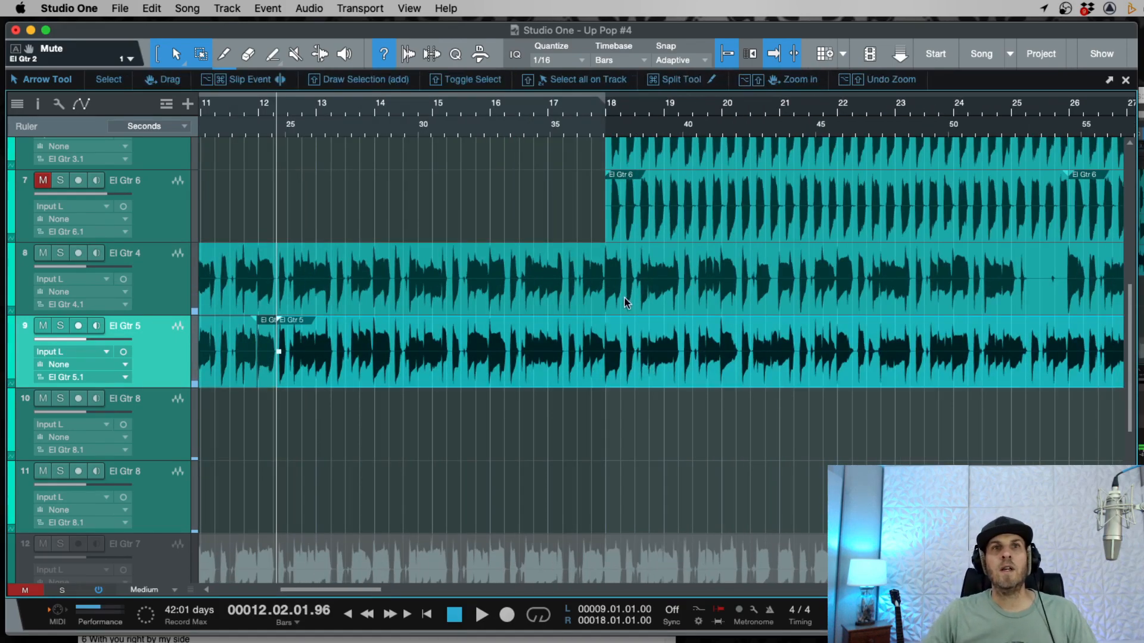
{"action": "left_click", "coordinate": [606, 272]}
{"action": "key", "text": "e"}
{"action": "key", "text": "3"}
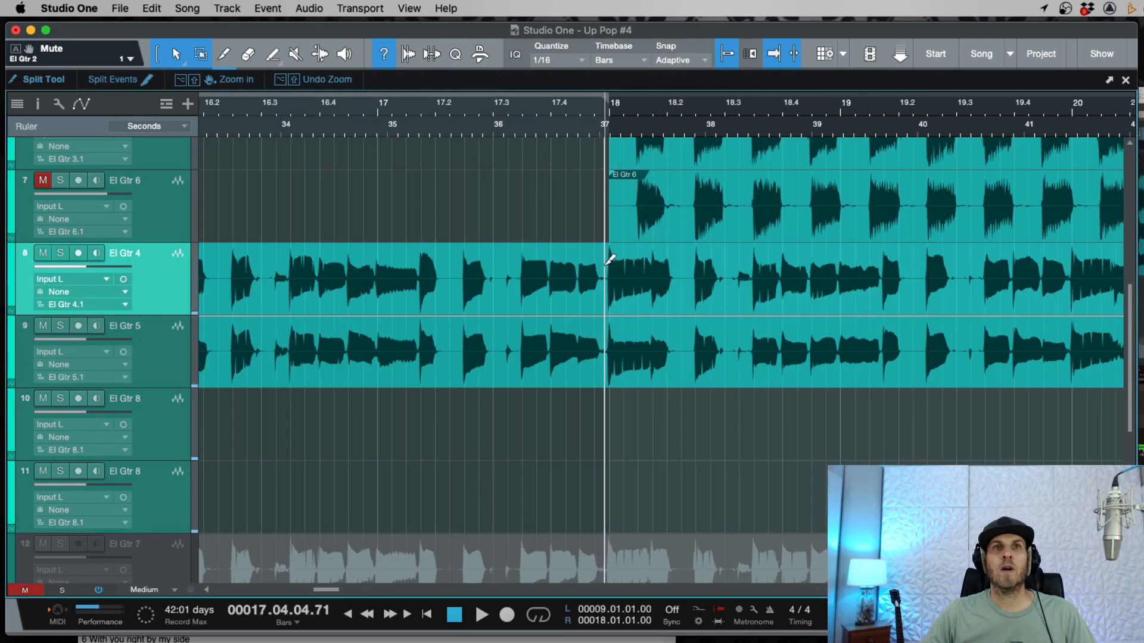
{"action": "left_click", "coordinate": [612, 256]}
{"action": "left_click", "coordinate": [612, 327]}
{"action": "key", "text": "1"}
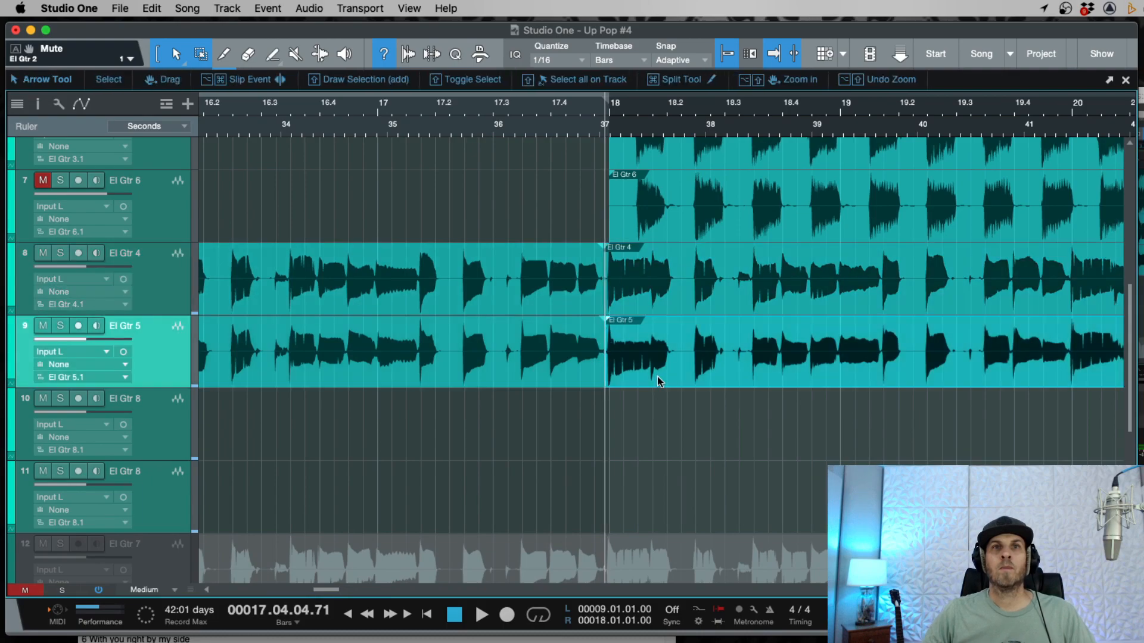
{"action": "key", "text": "w"}
{"action": "left_click", "coordinate": [665, 310], "text": "shift"}
{"action": "left_click_drag", "start_coordinate": [607, 308], "coordinate": [717, 309]}
{"action": "key", "text": "super+z"}
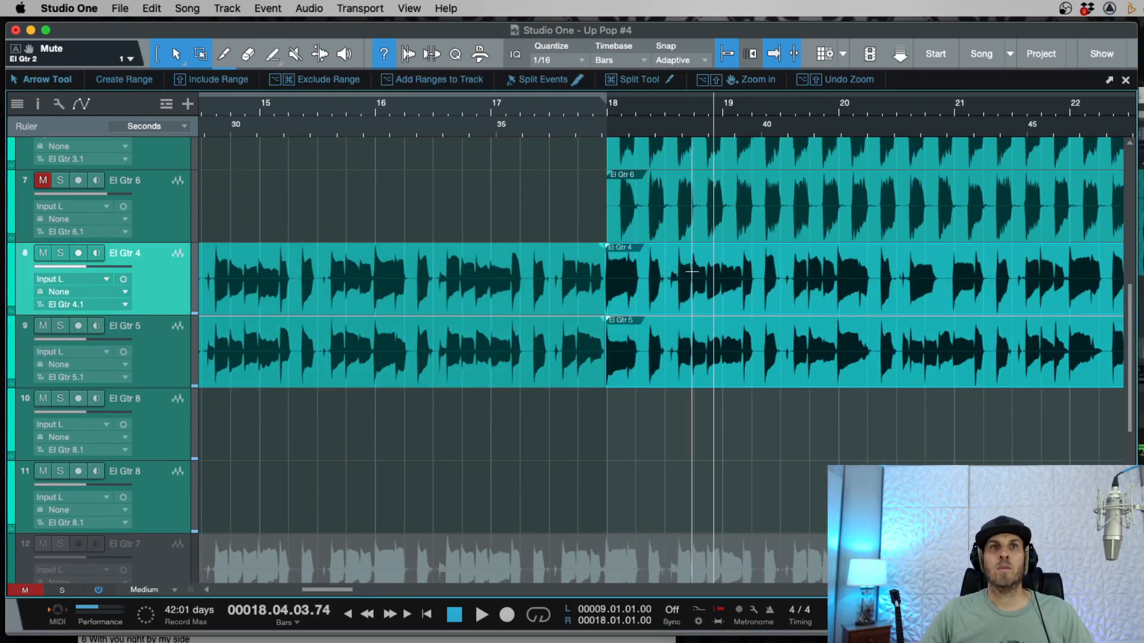
Step: Delete the El Gtr 4 and El Gtr 5 audio from bar 18 to about bar 19.3 and play into the gap
{"action": "left_click", "coordinate": [785, 256]}
{"action": "left_click_drag", "start_coordinate": [786, 255], "coordinate": [673, 359]}
{"action": "key", "text": "Delete"}
{"action": "left_click", "coordinate": [632, 365]}
{"action": "key", "text": "Delete"}
{"action": "left_click", "coordinate": [638, 302]}
{"action": "key", "text": "Delete"}
{"action": "key", "text": "space"}
{"action": "scroll", "coordinate": [635, 301], "scroll_direction": "down", "scroll_amount": 5}
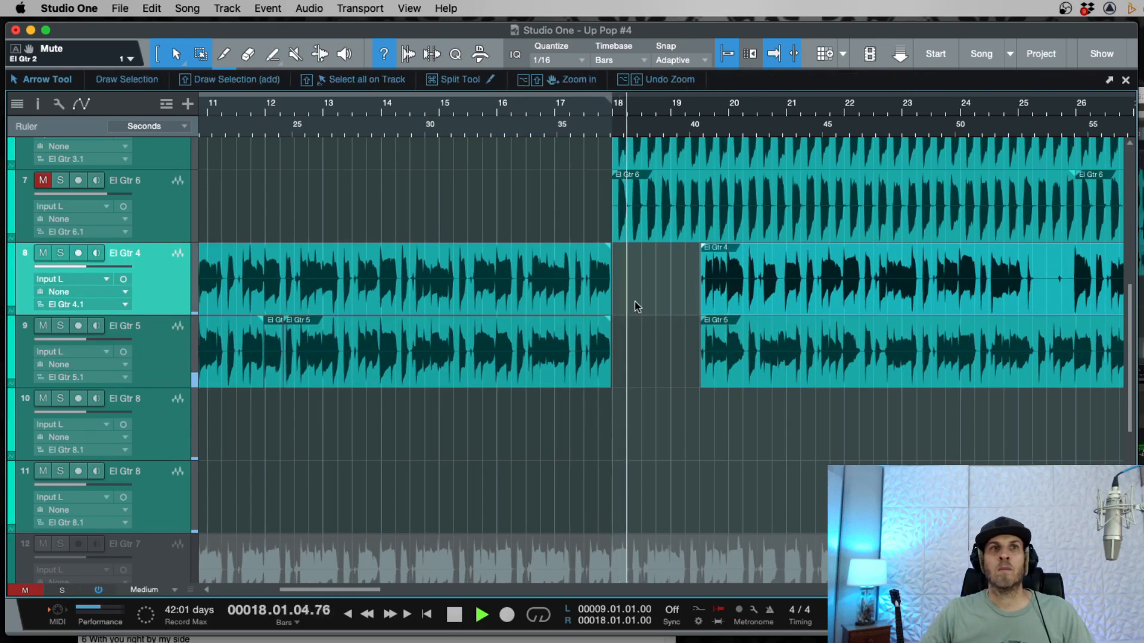
{"action": "key", "text": "space"}
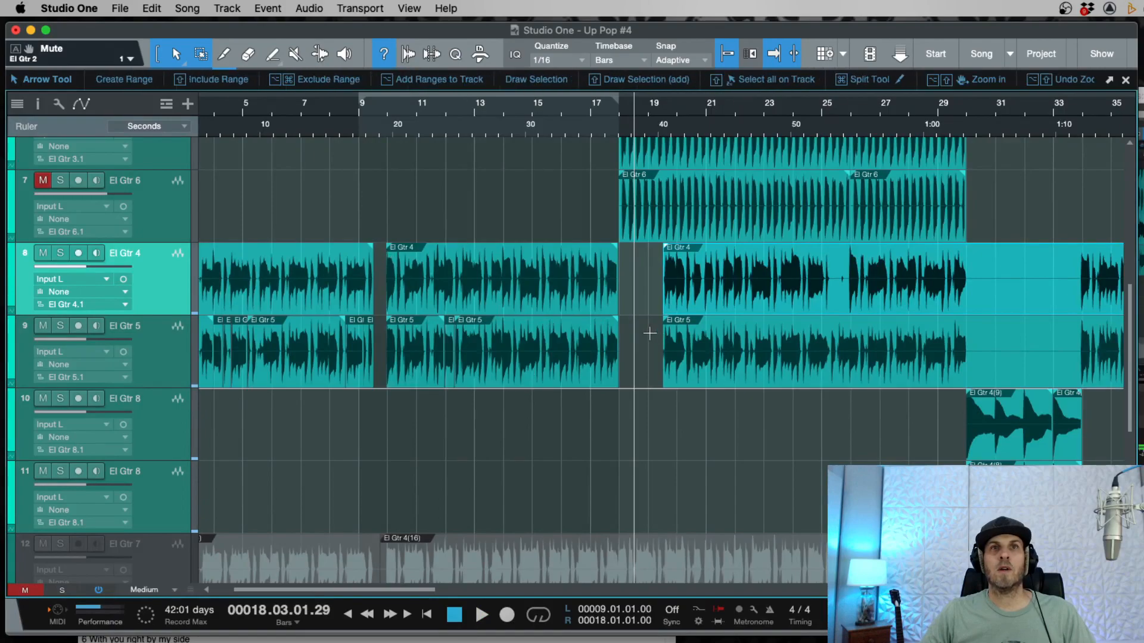
Step: Set the starts of the El Gtr 4 and El Gtr 5 clips just before bar 10 to 9.04.04.00
{"action": "left_click", "coordinate": [389, 200]}
{"action": "key", "text": "e"}
{"action": "key", "text": "e"}
{"action": "key", "text": "e"}
{"action": "key", "text": "e"}
{"action": "key", "text": "e"}
{"action": "key", "text": "e"}
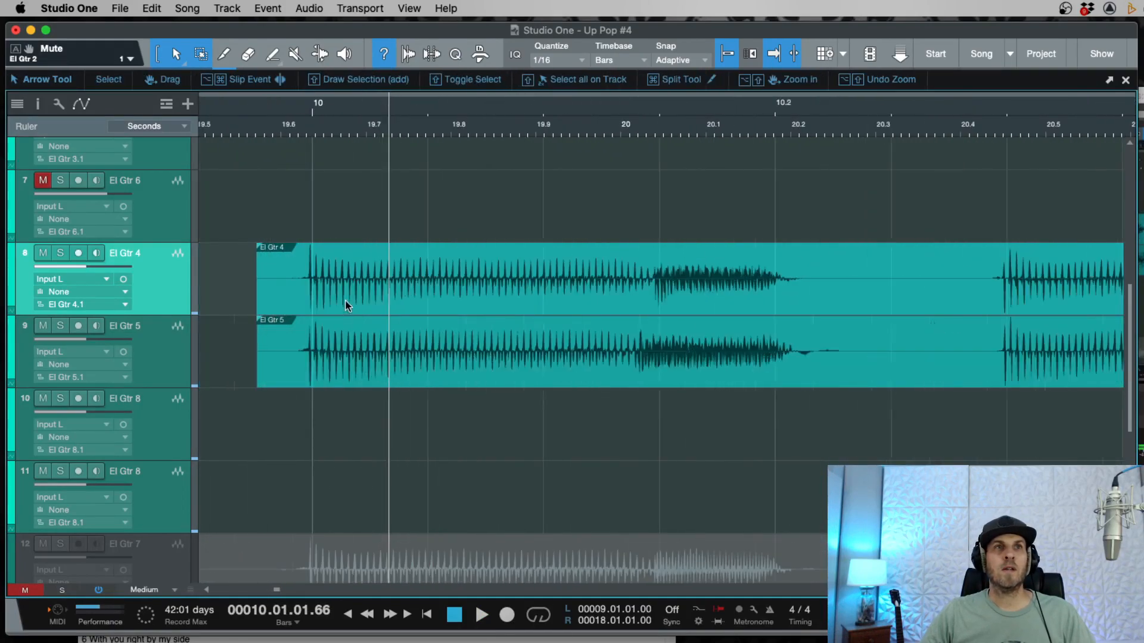
{"action": "key", "text": "w"}
{"action": "left_click_drag", "start_coordinate": [326, 311], "coordinate": [296, 310]}
{"action": "left_click_drag", "start_coordinate": [323, 378], "coordinate": [310, 378]}
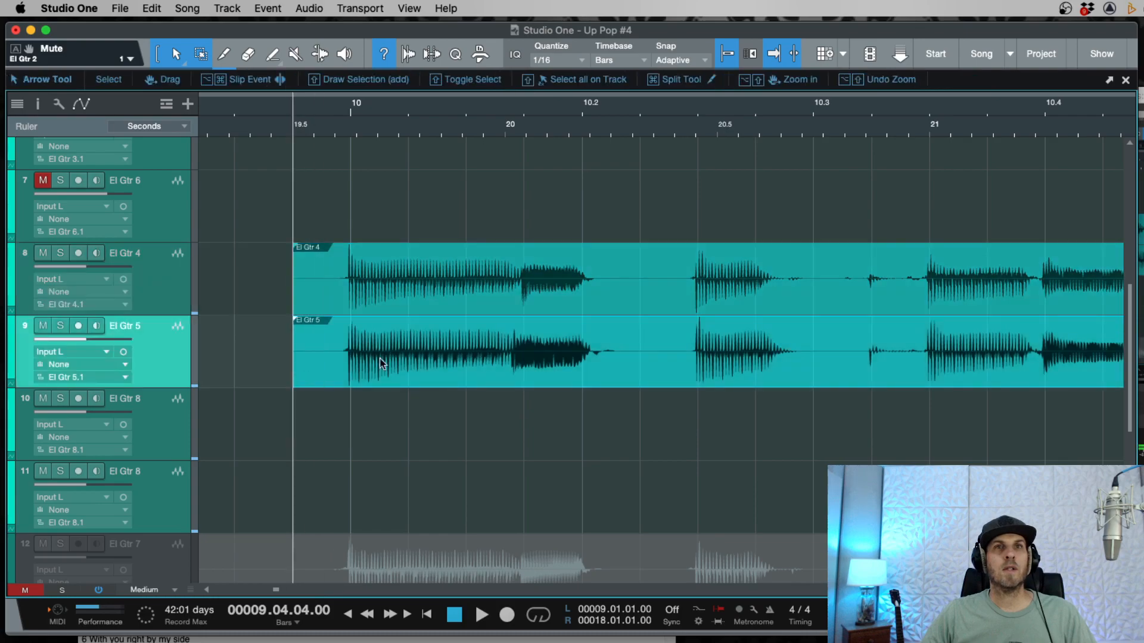
Step: Bounce the El Gtr 4 and El Gtr 5 events between about bars 10 and 18 into one event per track
{"action": "key", "text": "w"}
{"action": "key", "text": "w"}
{"action": "key", "text": "w"}
{"action": "key", "text": "w"}
{"action": "key", "text": "w"}
{"action": "key", "text": "w"}
{"action": "left_click", "coordinate": [462, 287]}
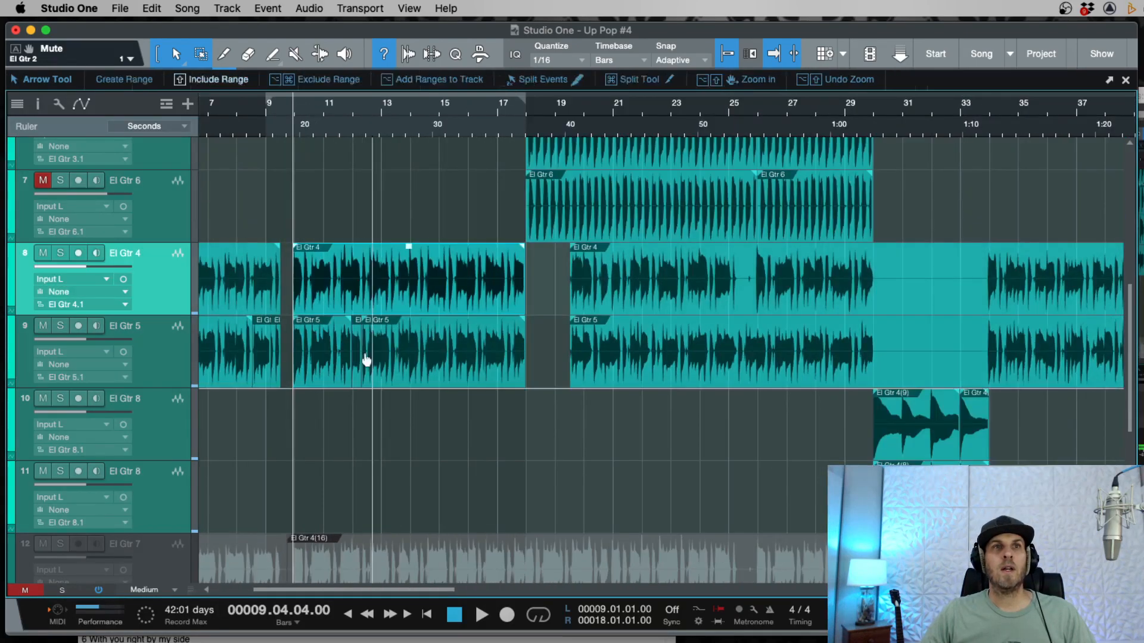
{"action": "left_click", "coordinate": [477, 368], "text": "shift"}
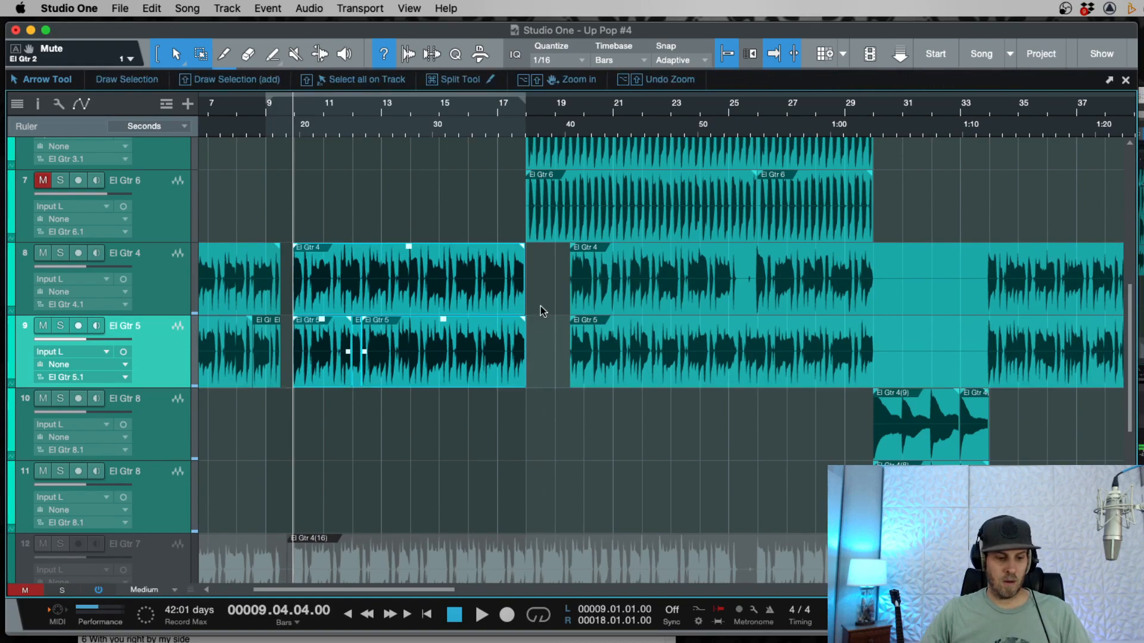
{"action": "key", "text": "super+b"}
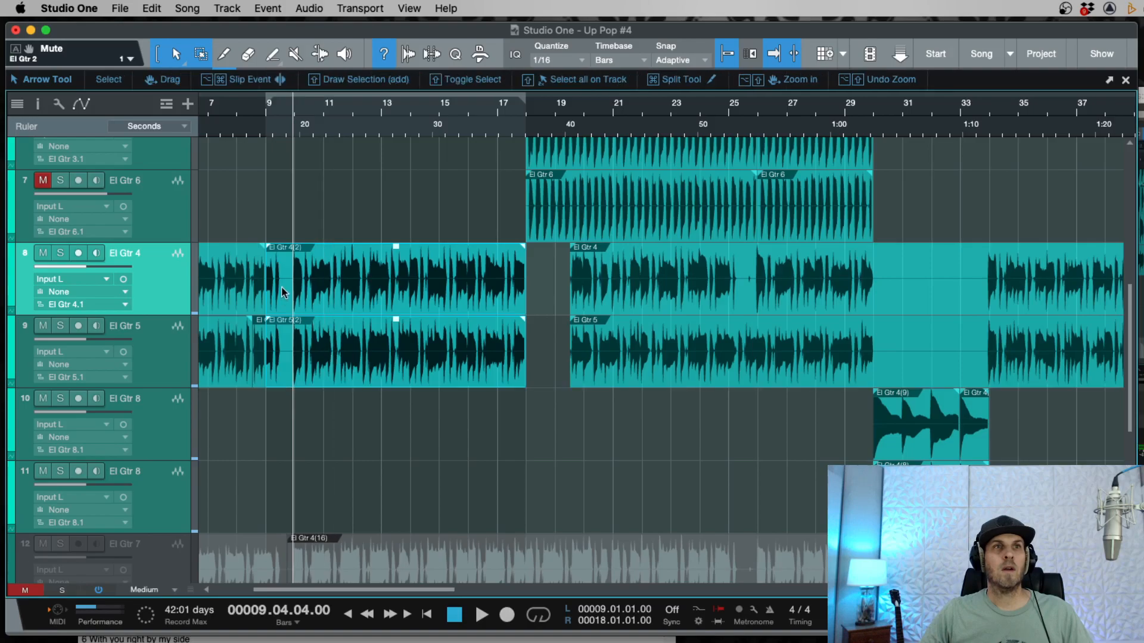
{"action": "key", "text": "super+z"}
{"action": "key", "text": "e"}
{"action": "key", "text": "e"}
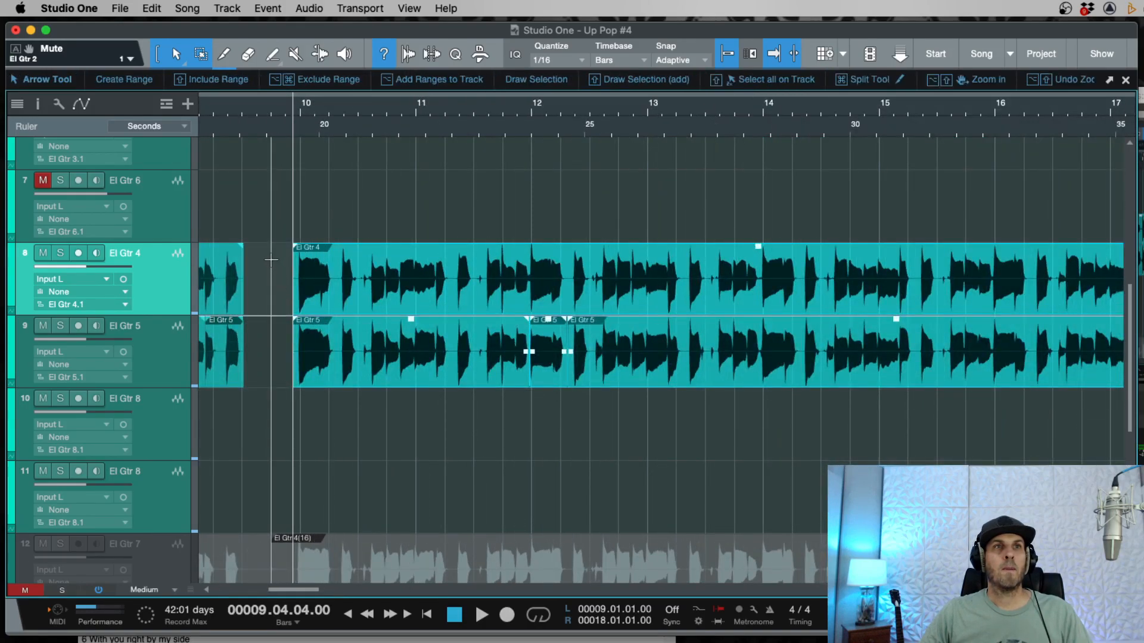
{"action": "key", "text": "super+b"}
Step: Split the bounced El Gtr 4 and El Gtr 5 events at 9.4.3, just before the first note, and delete their leading pieces
{"action": "key", "text": "3"}
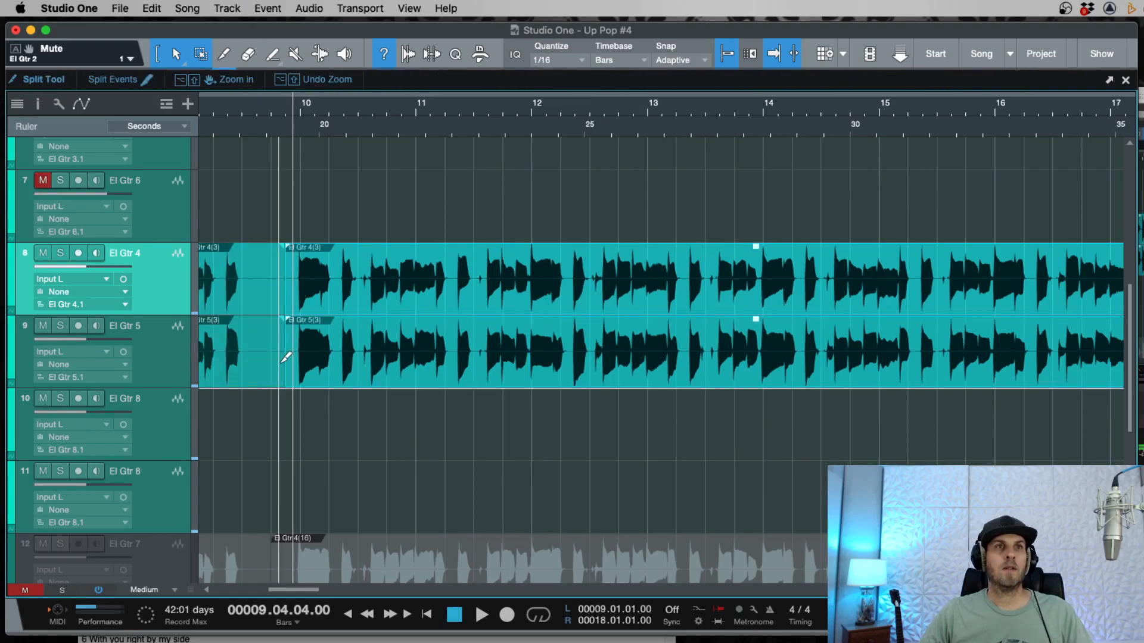
{"action": "key", "text": "1"}
{"action": "left_click", "coordinate": [266, 381]}
{"action": "key", "text": "Delete"}
{"action": "left_click", "coordinate": [262, 306]}
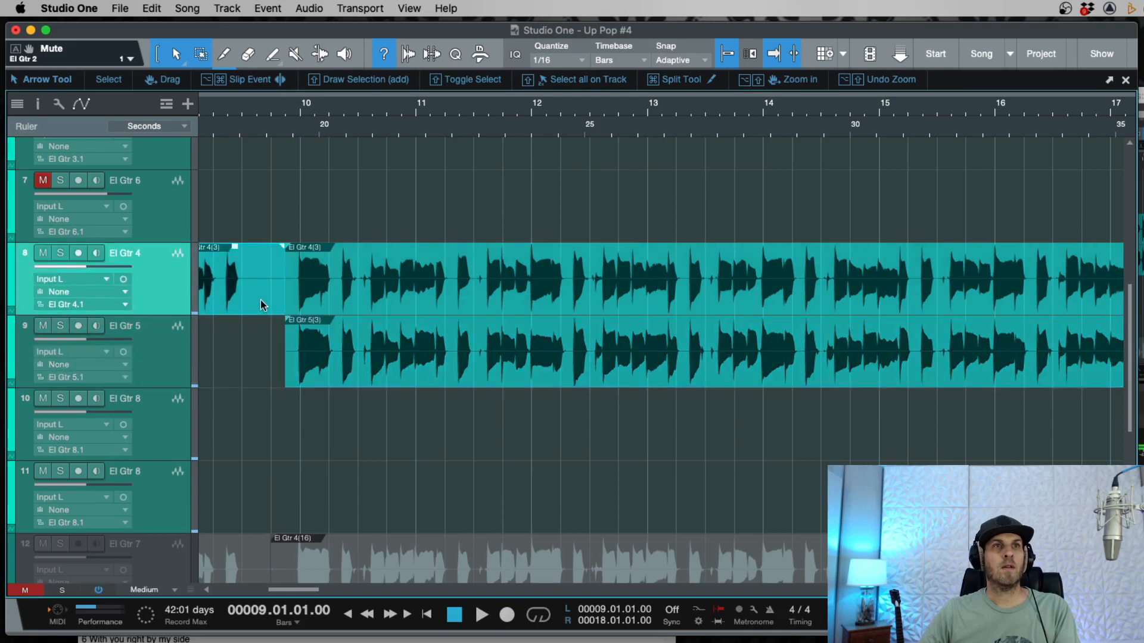
{"action": "key", "text": "Delete"}
Step: Extend the ends of the preceding El Gtr 4 and El Gtr 5 events from bar 9 to 9.3.3
{"action": "key", "text": "alt+z"}
{"action": "key", "text": "shift+z"}
{"action": "key", "text": "w"}
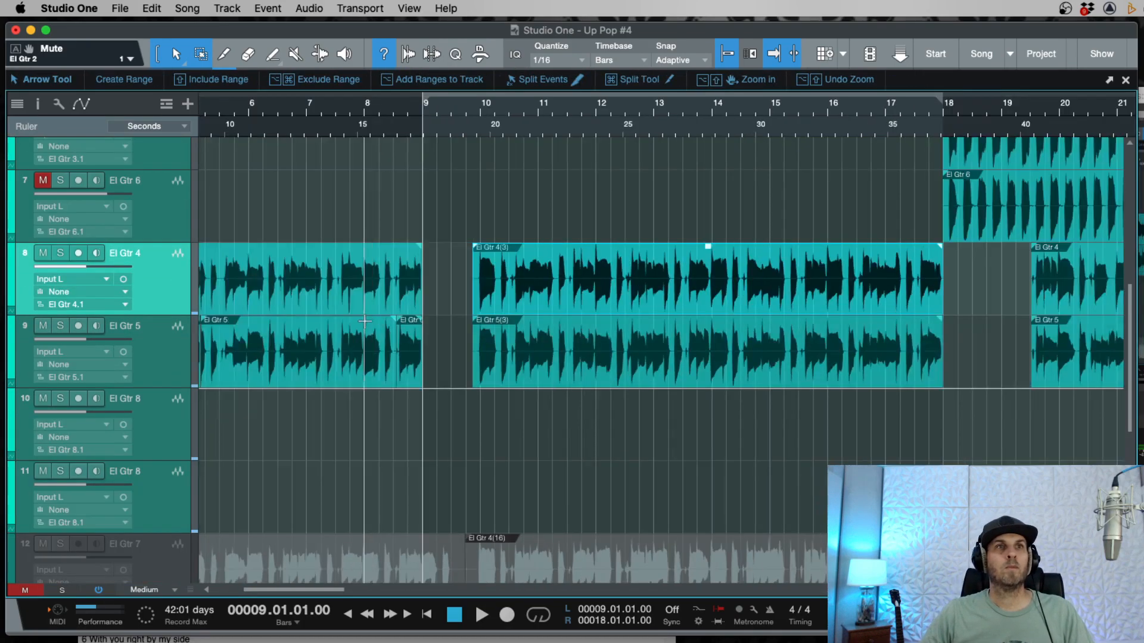
{"action": "left_click", "coordinate": [416, 286]}
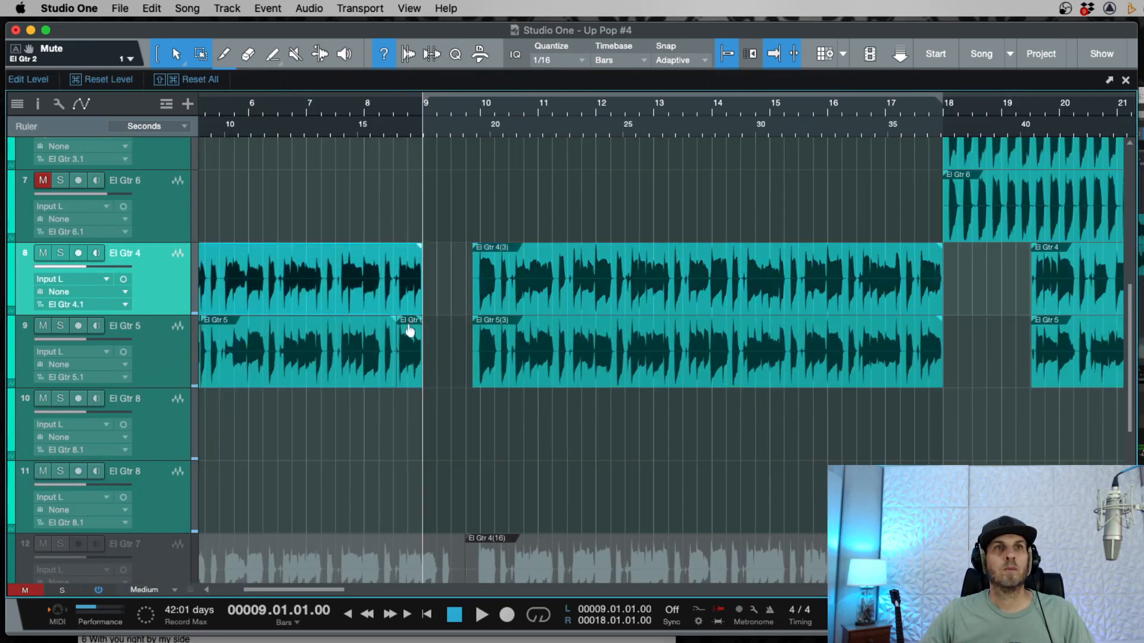
{"action": "left_click", "coordinate": [414, 365], "text": "shift"}
{"action": "mouse_move", "coordinate": [418, 378]}
{"action": "left_mouse_down"}
{"action": "mouse_move", "coordinate": [464, 375]}
{"action": "mouse_move", "coordinate": [434, 377]}
{"action": "left_mouse_up"}
{"action": "key", "text": "e"}
{"action": "key", "text": "e"}
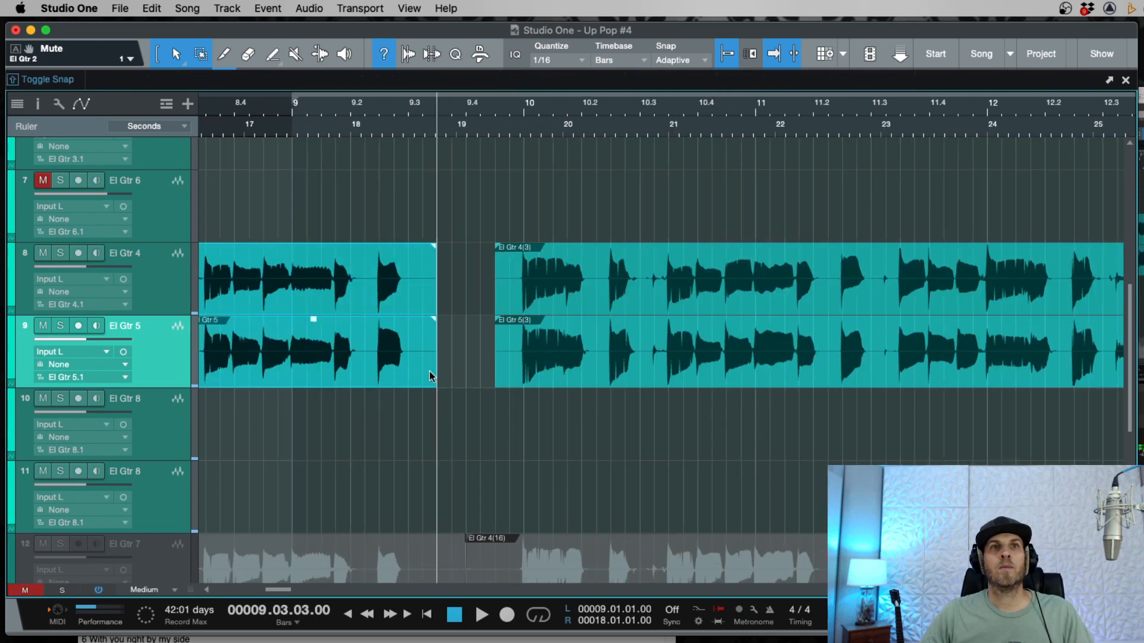
Step: Copy the bounced El Gtr 4 and El Gtr 5 events onto the two El Gtr 8 tracks, starting at about 18.2.3
{"action": "key", "text": "w"}
{"action": "key", "text": "w"}
{"action": "left_click", "coordinate": [535, 363]}
{"action": "left_click", "coordinate": [524, 305], "text": "shift"}
{"action": "key", "text": "e"}
{"action": "key", "text": "e"}
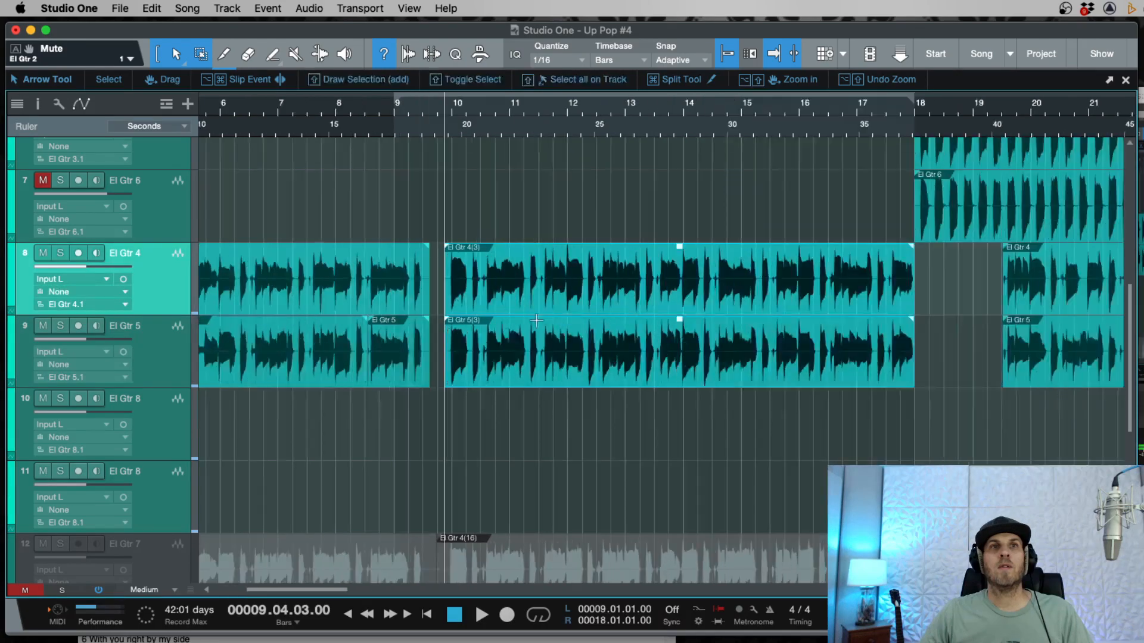
{"action": "key", "text": "w"}
{"action": "key", "text": "w"}
{"action": "left_click_drag", "start_coordinate": [506, 337], "coordinate": [300, 408]}
Step: Move the copied events on the El Gtr 8 tracks to start at 17.4.3
{"action": "key", "text": "e"}
{"action": "key", "text": "e"}
{"action": "key", "text": "e"}
{"action": "key", "text": "w"}
{"action": "key", "text": "w"}
{"action": "key", "text": "w"}
{"action": "key", "text": "w"}
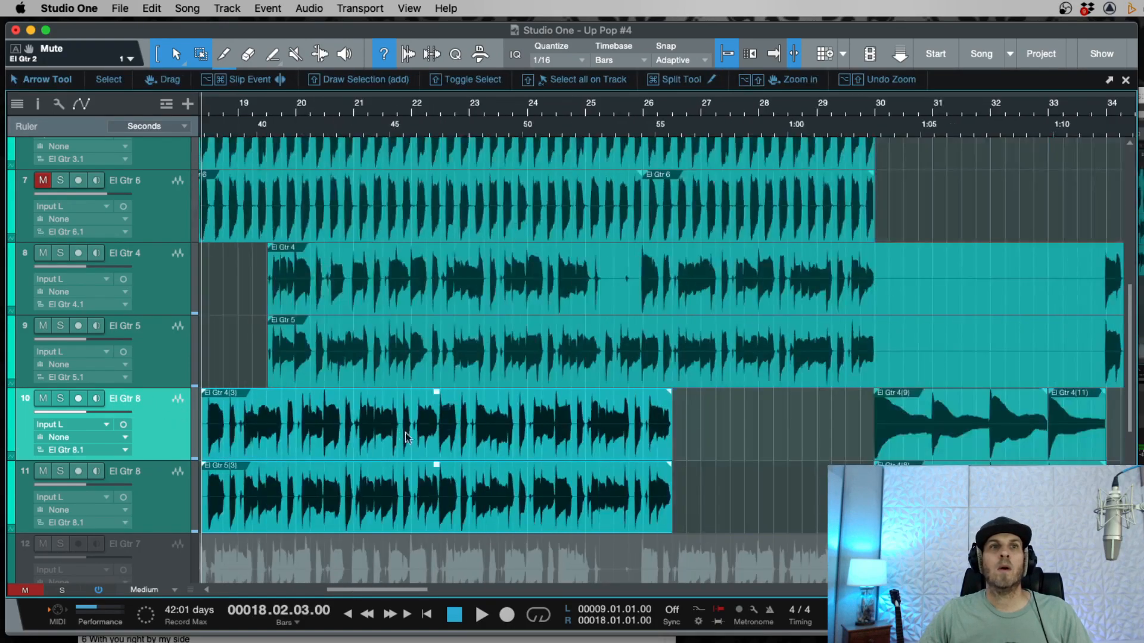
{"action": "key", "text": "e"}
{"action": "key", "text": "e"}
{"action": "key", "text": "e"}
{"action": "key", "text": "e"}
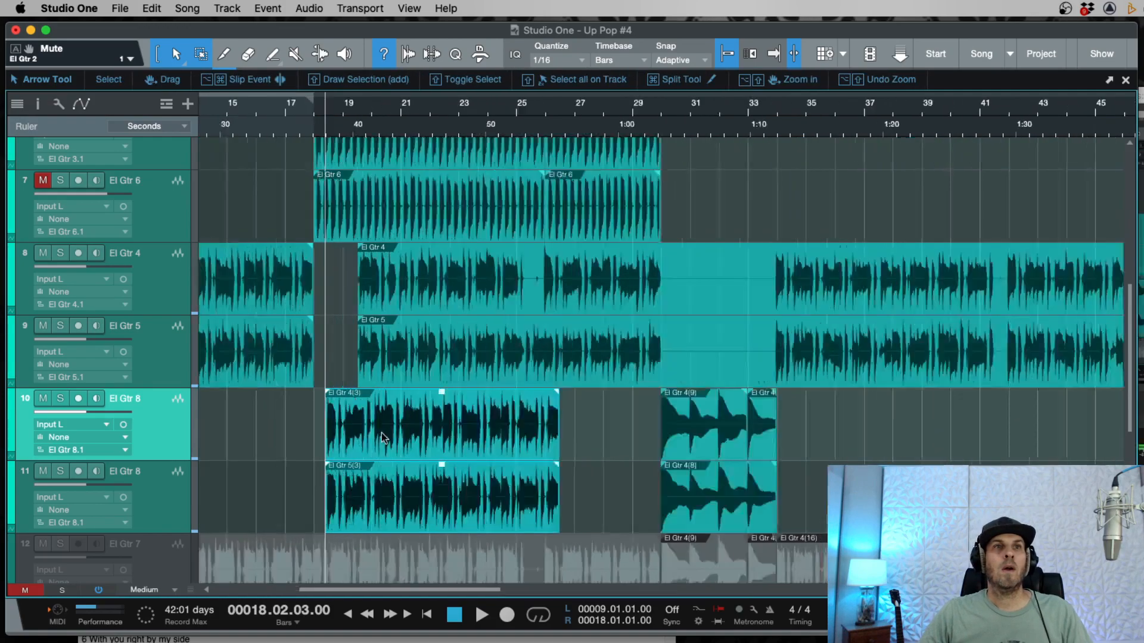
{"action": "left_click_drag", "start_coordinate": [409, 443], "coordinate": [310, 444]}
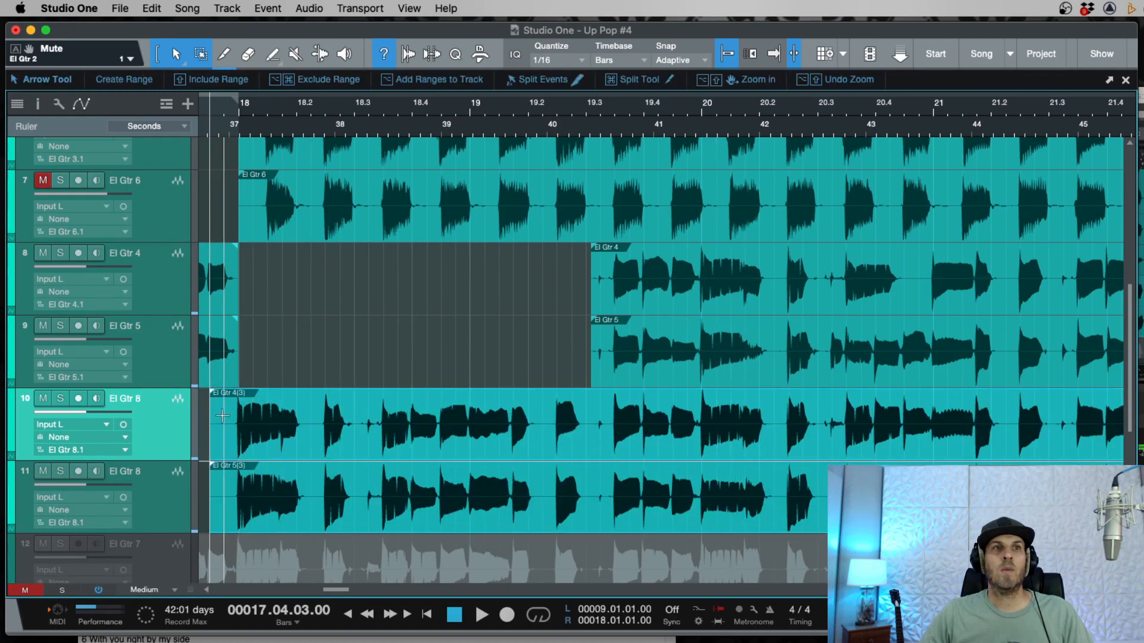
Step: Play back from the start of the copied events and split the original El Gtr 4 and El Gtr 5 events at bar 26
{"action": "key", "text": "space"}
{"action": "key", "text": "w"}
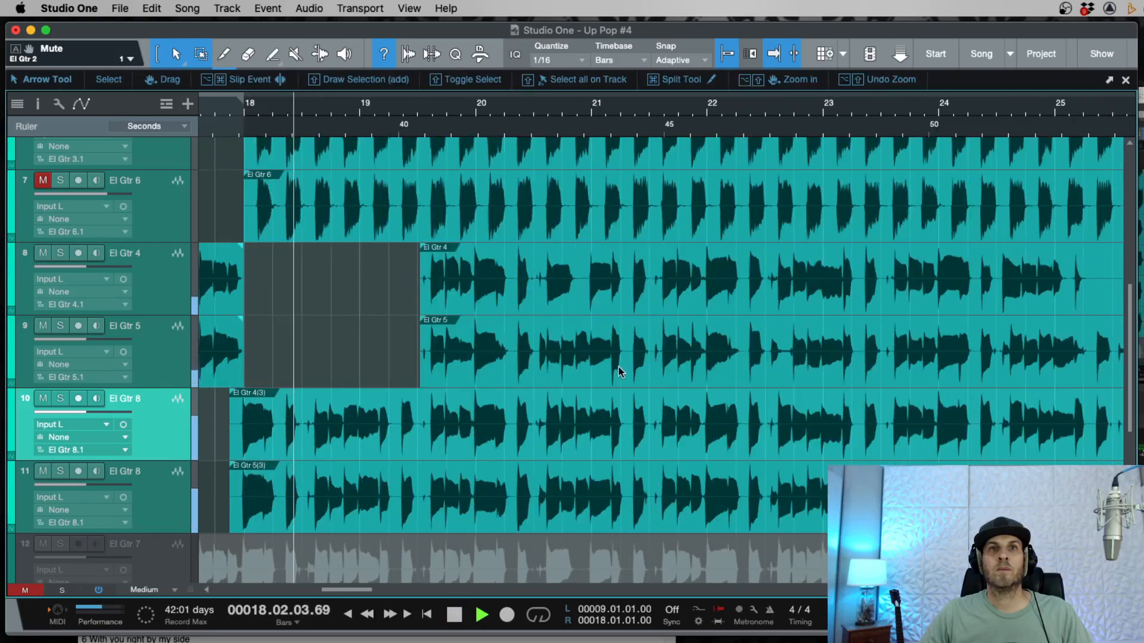
{"action": "key", "text": "e"}
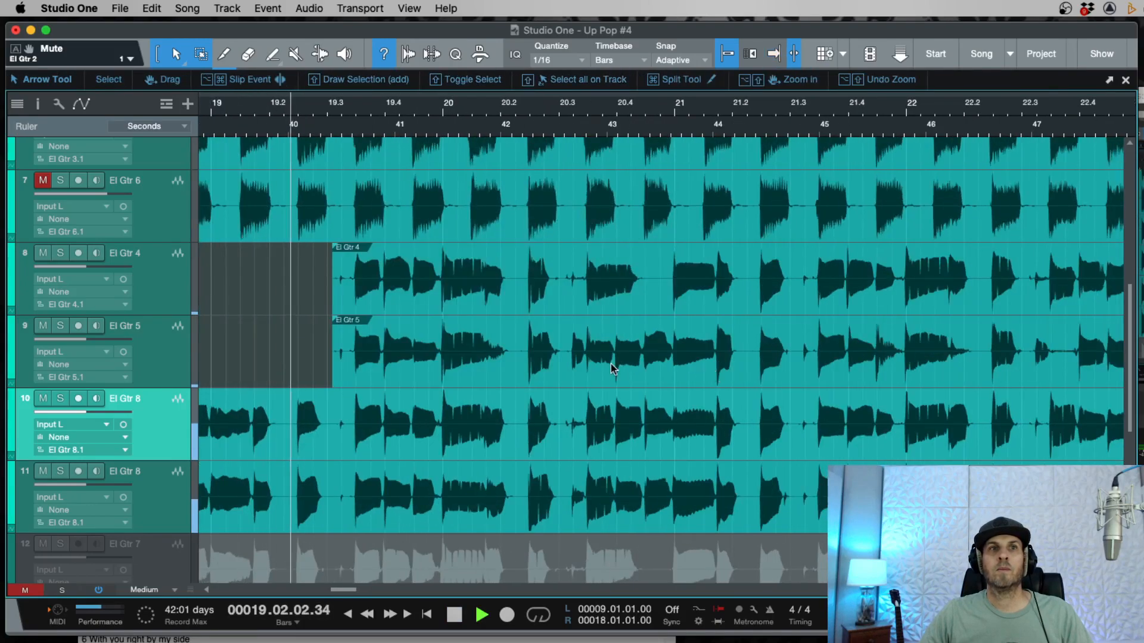
{"action": "key", "text": "w"}
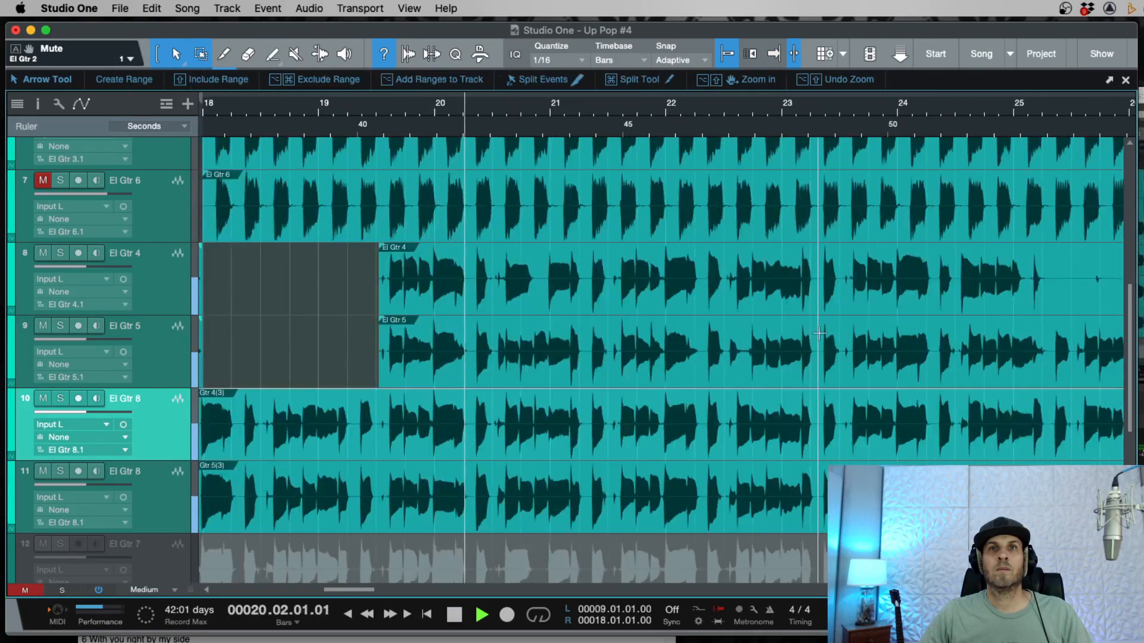
{"action": "key", "text": "w"}
{"action": "key", "text": "w"}
{"action": "key", "text": "1"}
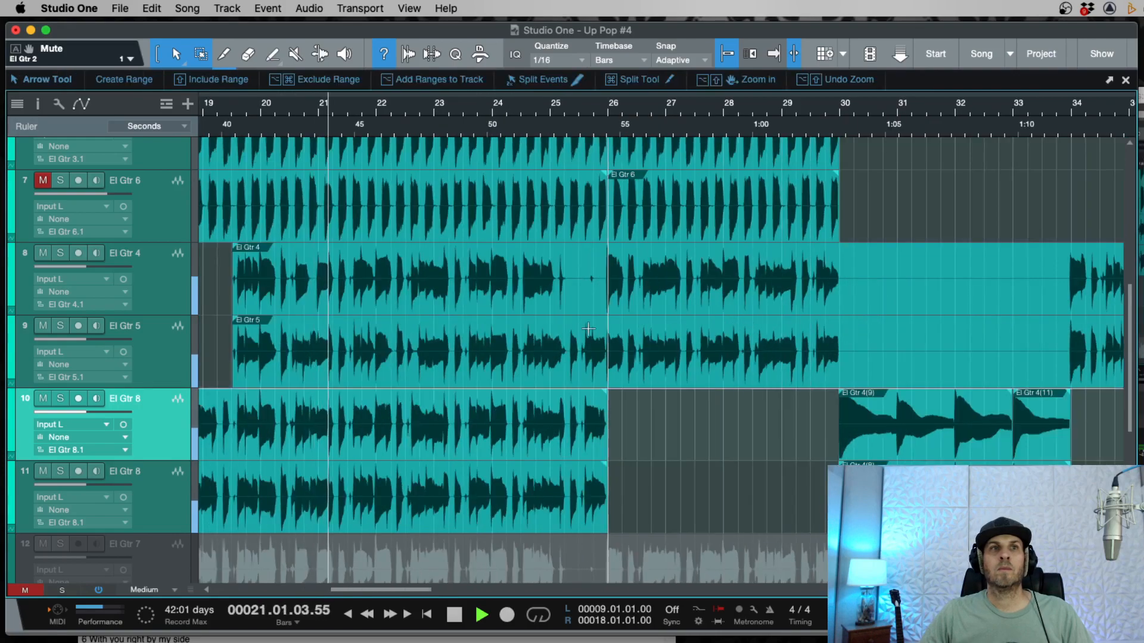
{"action": "left_click", "coordinate": [583, 307], "text": "alt"}
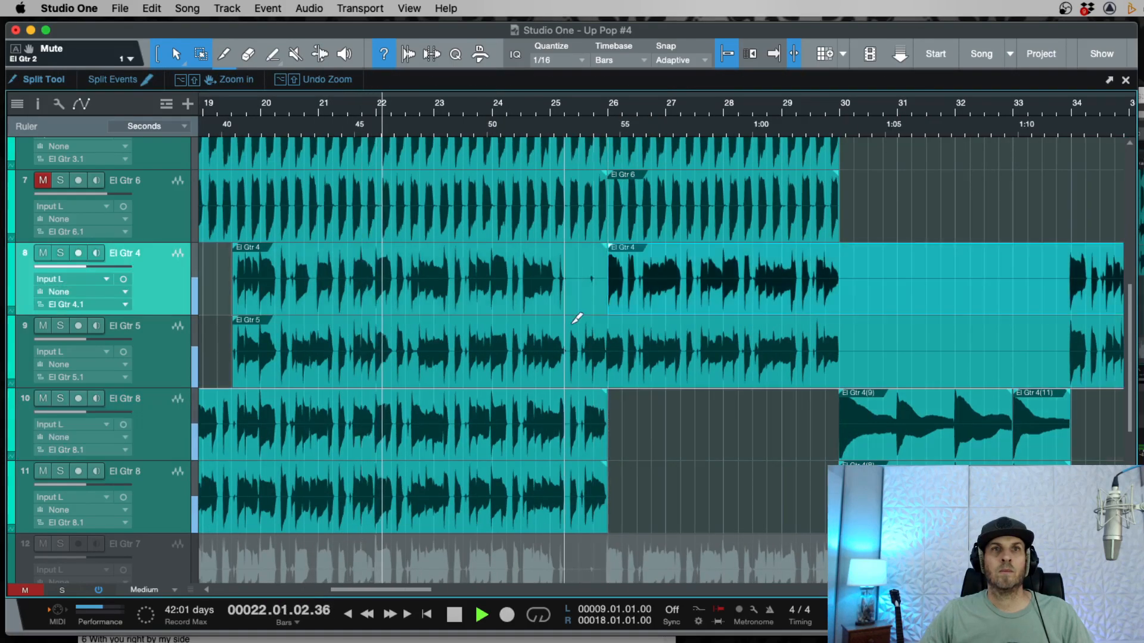
{"action": "left_click", "coordinate": [607, 335], "text": "super"}
Step: Delete the original El Gtr 4 and El Gtr 5 events that lie between bars 19 and 26
{"action": "left_click", "coordinate": [561, 375]}
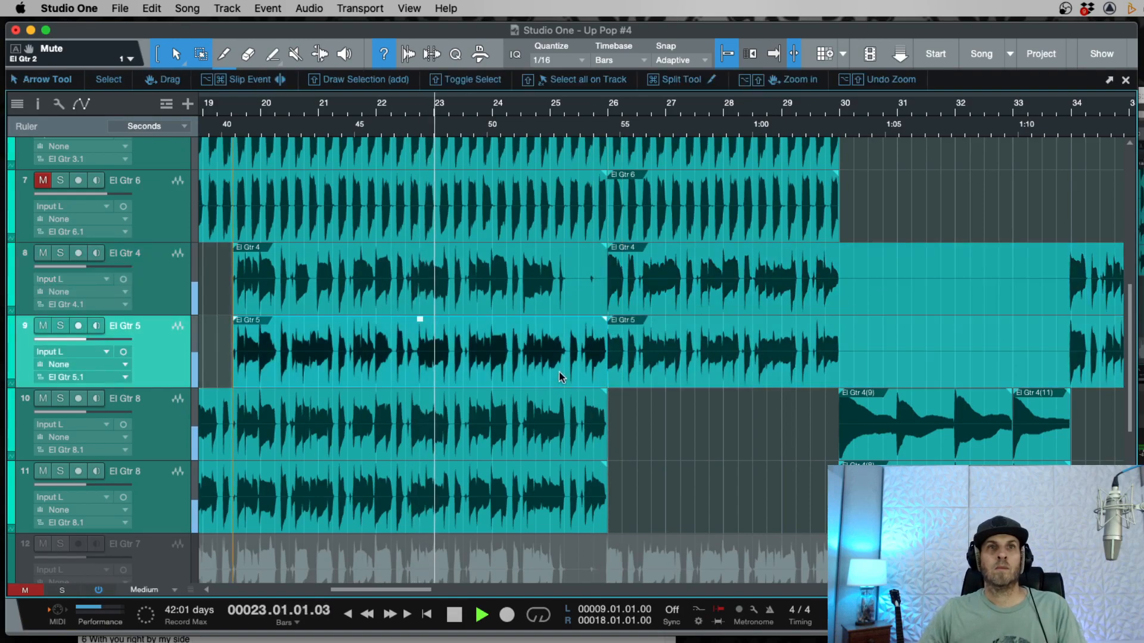
{"action": "key", "text": "Delete"}
{"action": "left_click", "coordinate": [544, 305]}
{"action": "key", "text": "Delete"}
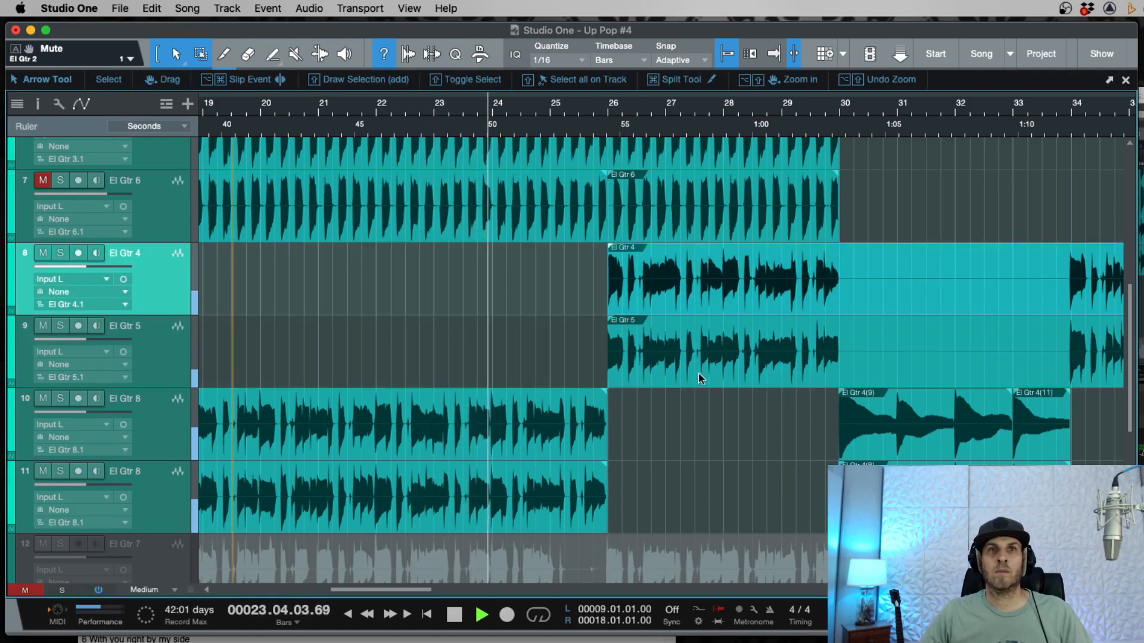
Step: Split the remaining El Gtr 4 and El Gtr 5 events at bar 30
{"action": "key", "text": "e"}
{"action": "key", "text": "w"}
{"action": "scroll", "coordinate": [774, 397], "scroll_direction": "right", "scroll_amount": 7}
{"action": "scroll", "coordinate": [792, 396], "scroll_direction": "down", "scroll_amount": 8}
{"action": "key", "text": "w"}
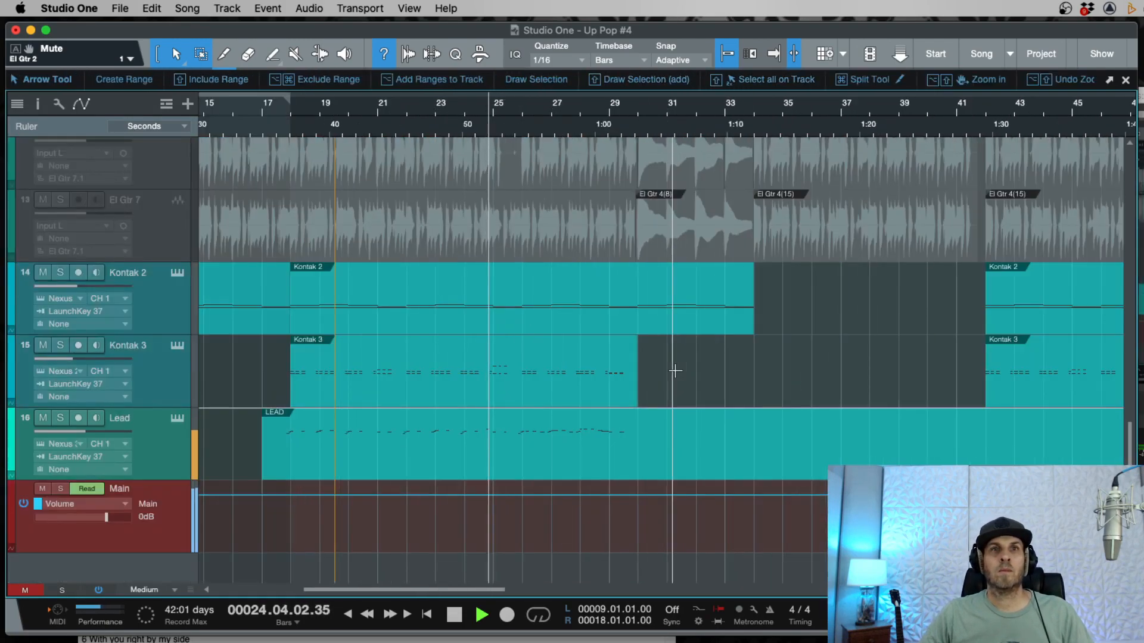
{"action": "scroll", "coordinate": [675, 370], "scroll_direction": "up", "scroll_amount": 8}
{"action": "key", "text": "e"}
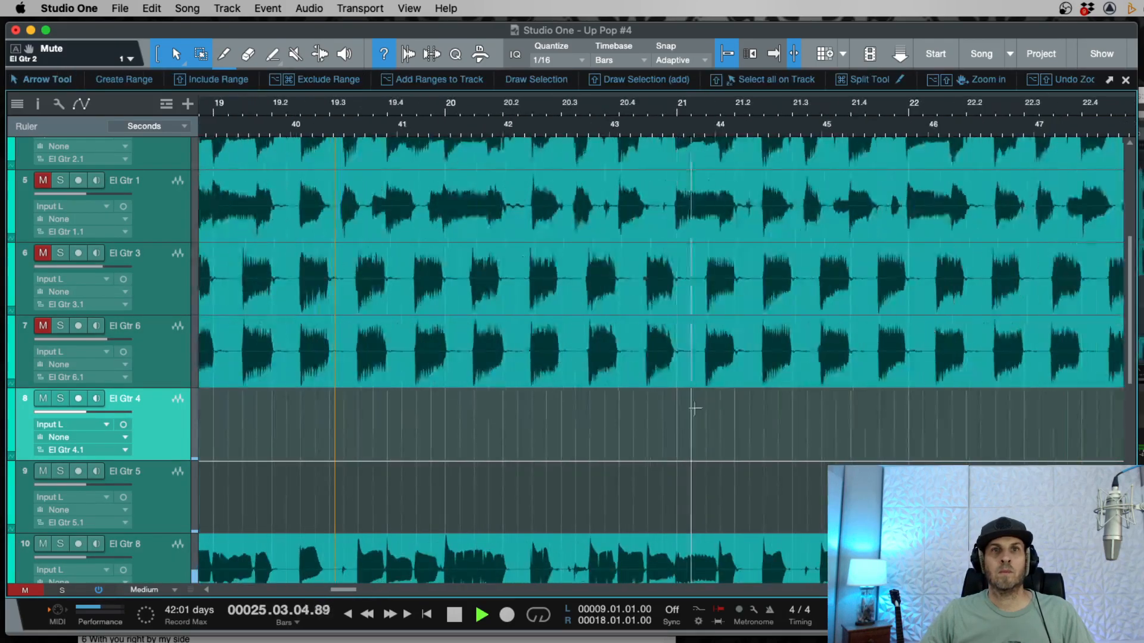
{"action": "key", "text": "w"}
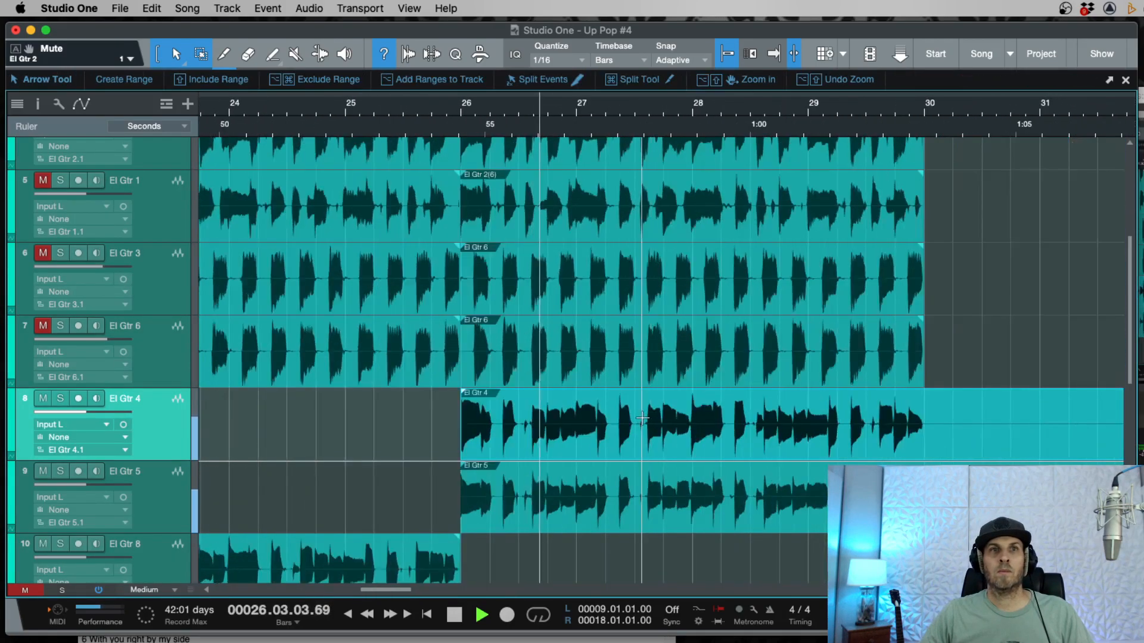
{"action": "key", "text": "3"}
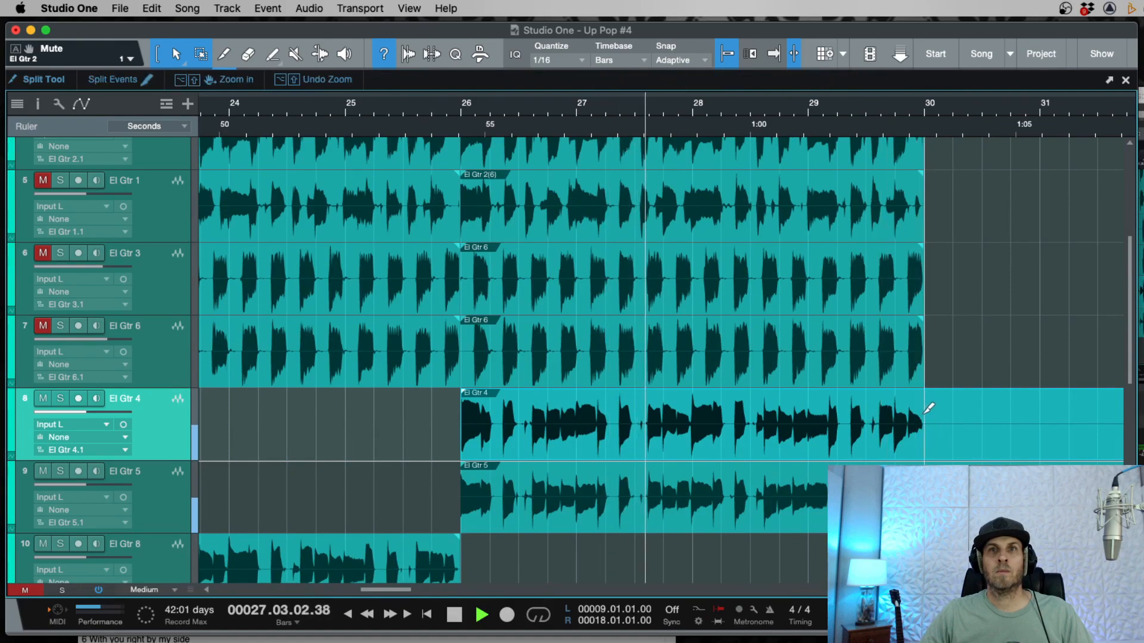
{"action": "left_click", "coordinate": [929, 408]}
{"action": "key", "text": "1"}
{"action": "left_click", "coordinate": [798, 507]}
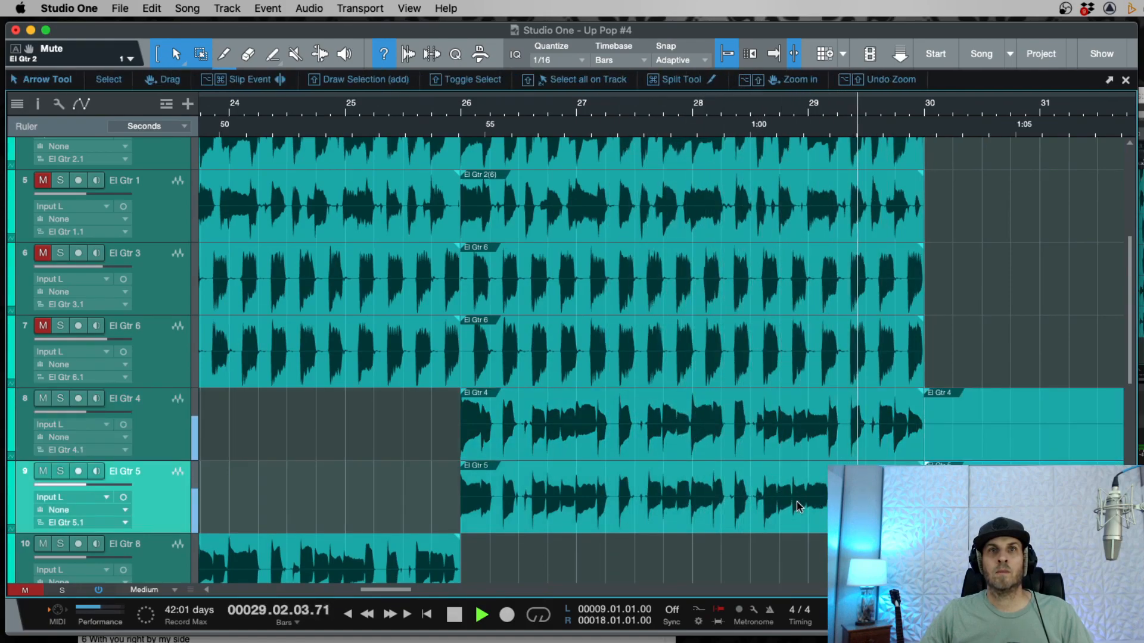
Step: Split El Gtr 4 and El Gtr 5 at 33.4, delete the silent segments between bar 30 and that point, and stop playback
{"action": "key", "text": "w"}
{"action": "key", "text": "w"}
{"action": "left_click", "coordinate": [837, 417], "text": "super"}
{"action": "left_click", "coordinate": [834, 500], "text": "super"}
{"action": "left_click", "coordinate": [786, 500]}
{"action": "key", "text": "Delete"}
{"action": "left_click", "coordinate": [779, 448]}
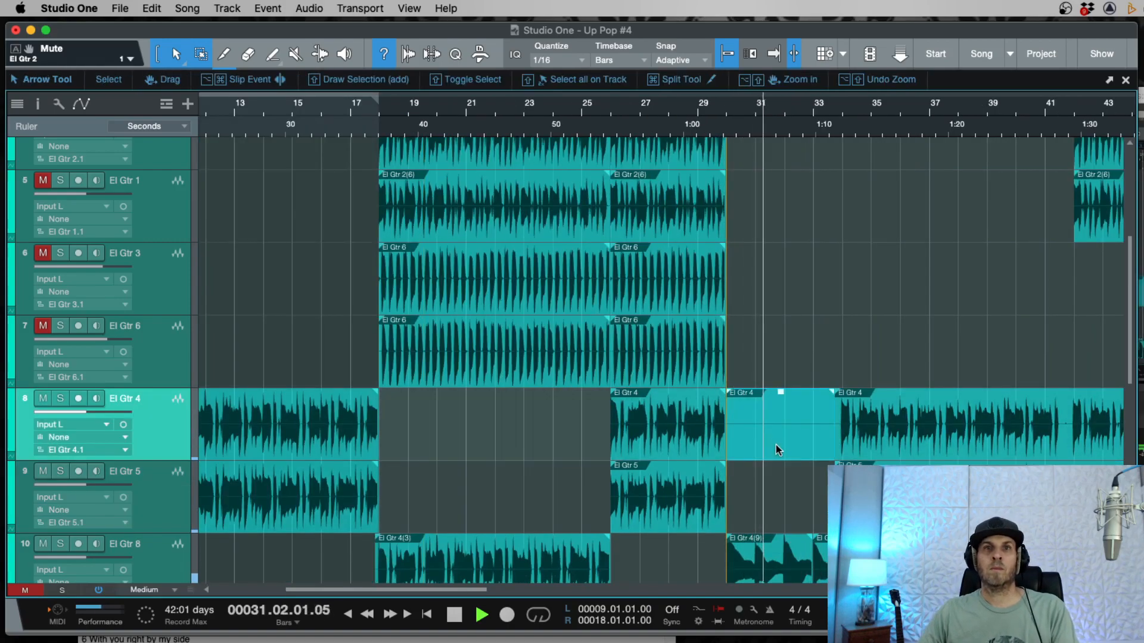
{"action": "key", "text": "Delete"}
{"action": "key", "text": "space"}
{"action": "scroll", "coordinate": [583, 483], "scroll_direction": "down", "scroll_amount": 10}
{"action": "scroll", "coordinate": [583, 483], "scroll_direction": "up", "scroll_amount": 10}
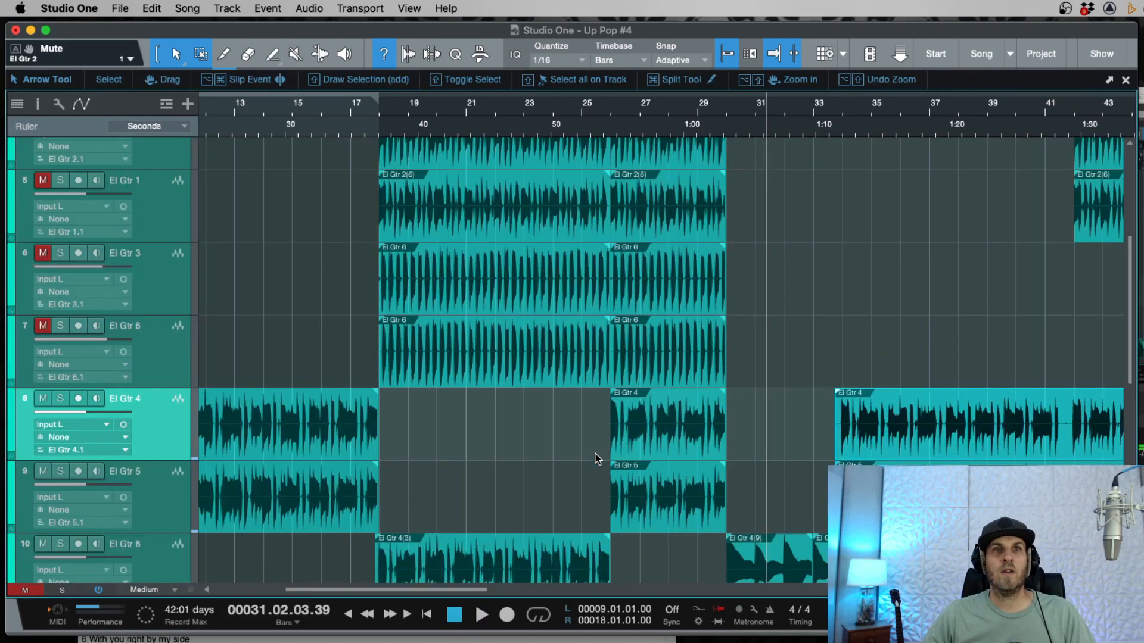
Step: Move the copied events before bar 26 from the two El Gtr 8 tracks up to the El Gtr 4 and El Gtr 5 tracks
{"action": "left_click_drag", "start_coordinate": [779, 177], "coordinate": [772, 203]}
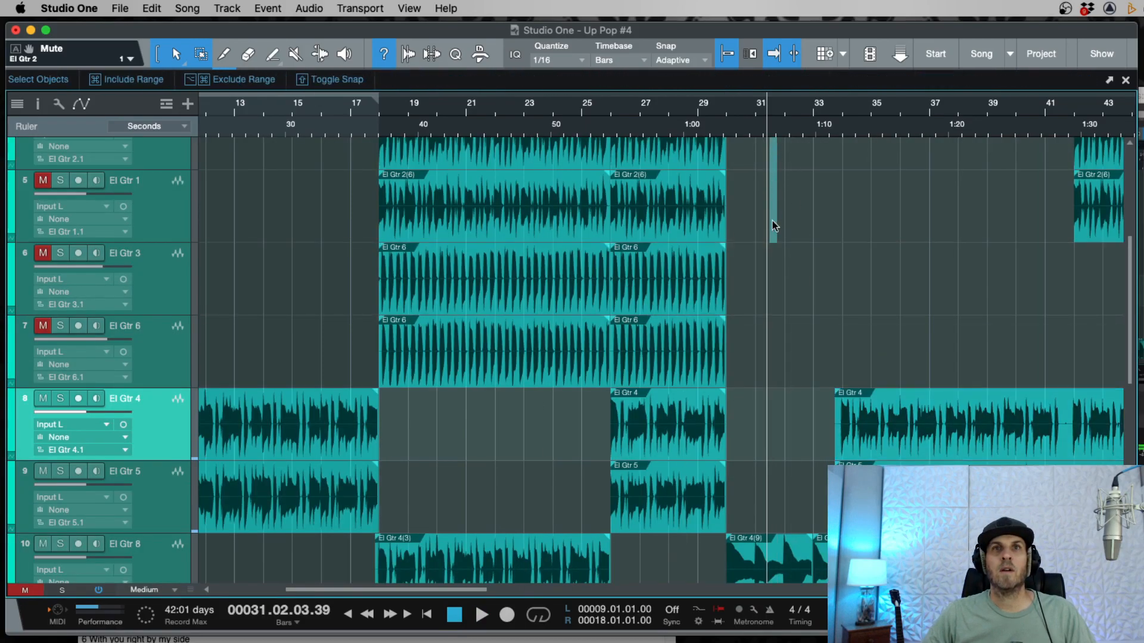
{"action": "left_click_drag", "start_coordinate": [779, 552], "coordinate": [775, 585]}
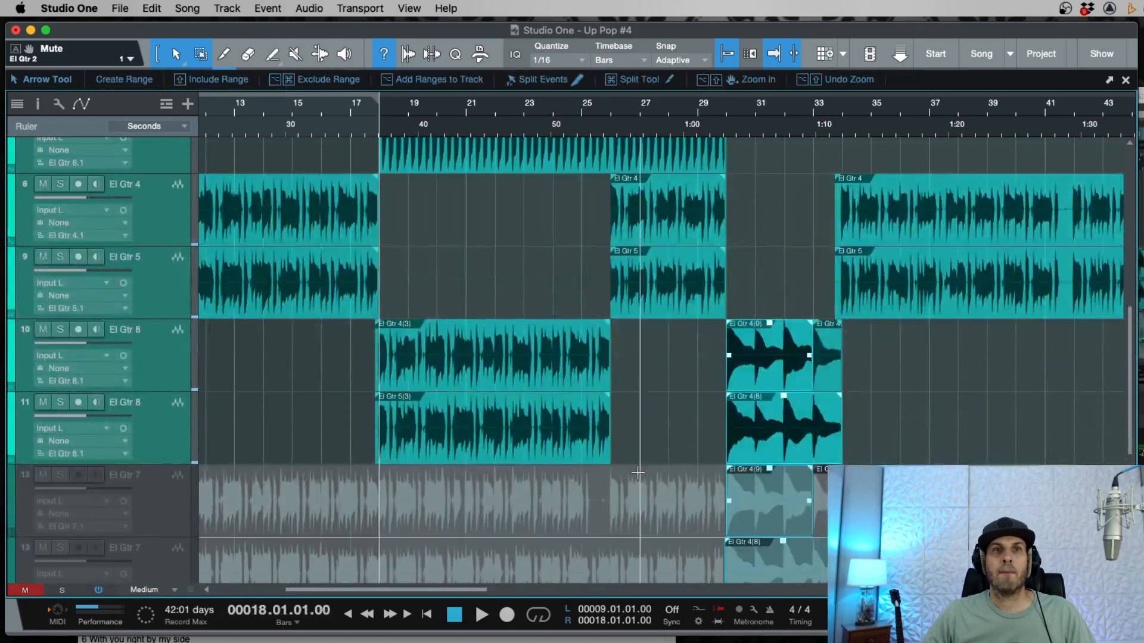
{"action": "left_click", "coordinate": [514, 383]}
{"action": "left_click", "coordinate": [510, 445], "text": "shift"}
{"action": "left_click_drag", "start_coordinate": [508, 375], "coordinate": [516, 233]}
Step: Play back the join at bar 26 and extend the starts of the El Gtr 4 and El Gtr 5 events back to about 25.04.04.74
{"action": "left_click", "coordinate": [612, 329]}
{"action": "key", "text": "e"}
{"action": "key", "text": "space"}
{"action": "key", "text": "e"}
{"action": "key", "text": "e"}
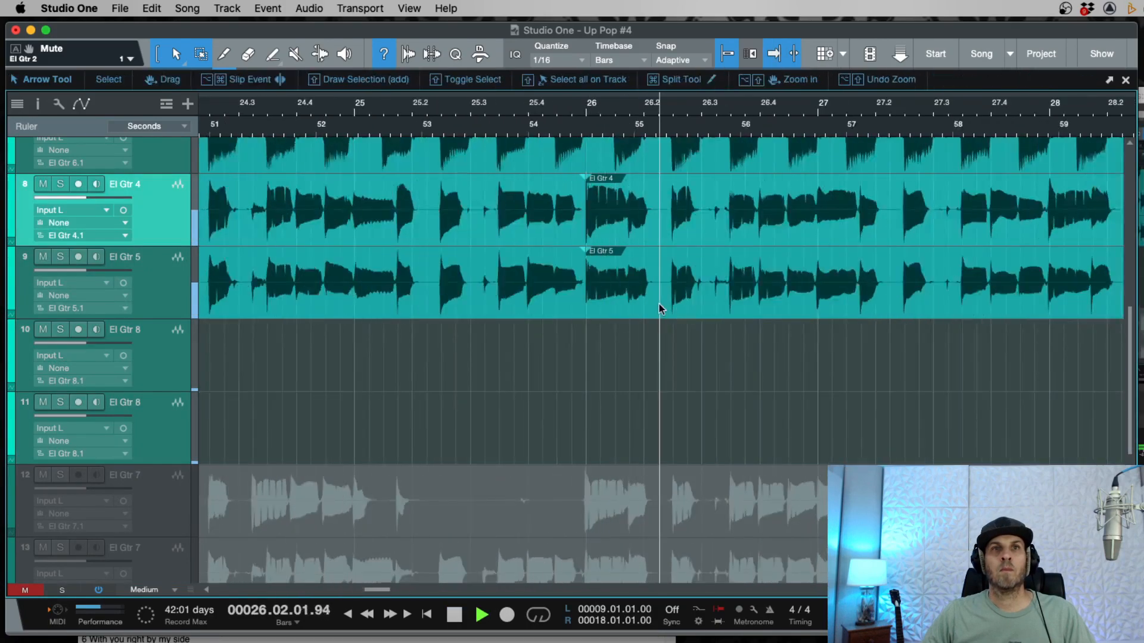
{"action": "left_click", "coordinate": [658, 305]}
{"action": "key", "text": "space"}
{"action": "key", "text": "e"}
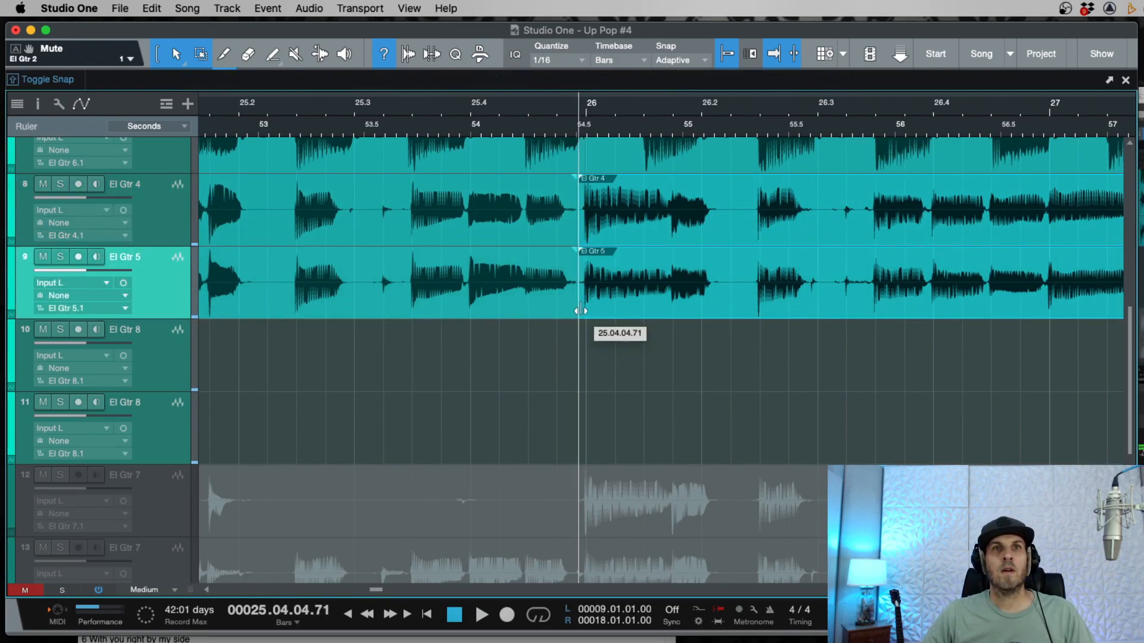
{"action": "key", "text": "e"}
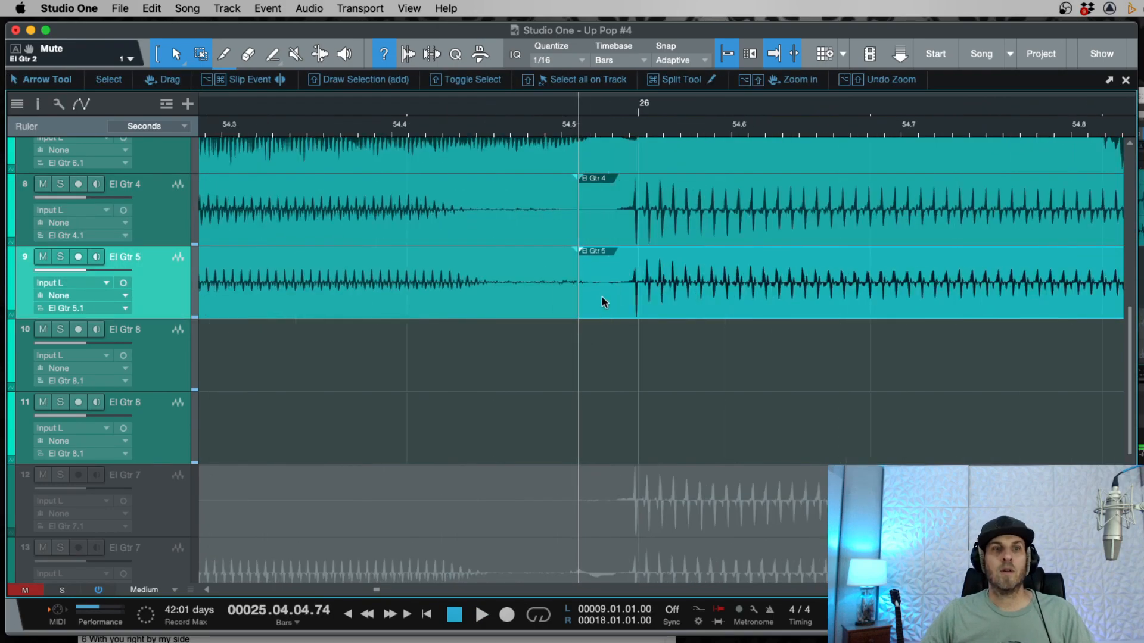
Step: Crossfade the El Gtr 4 and El Gtr 5 events at the join just before bar 26
{"action": "left_click", "coordinate": [624, 220]}
{"action": "key", "text": "x"}
{"action": "key", "text": "w"}
{"action": "key", "text": "w"}
{"action": "key", "text": "w"}
{"action": "key", "text": "w"}
{"action": "key", "text": "w"}
Step: Play back the section after bar 26 and examine the guitar transitions around bars 30 and 34
{"action": "key", "text": "space"}
{"action": "key", "text": "w"}
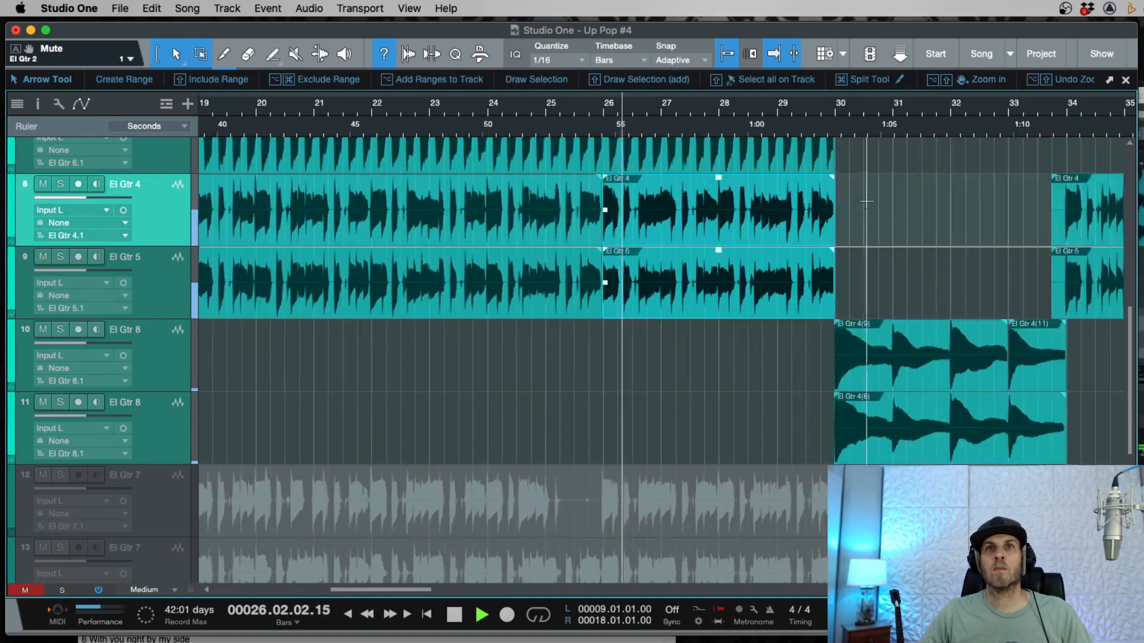
{"action": "key", "text": "space"}
{"action": "key", "text": "space"}
{"action": "key", "text": "e"}
{"action": "key", "text": "e"}
{"action": "key", "text": "e"}
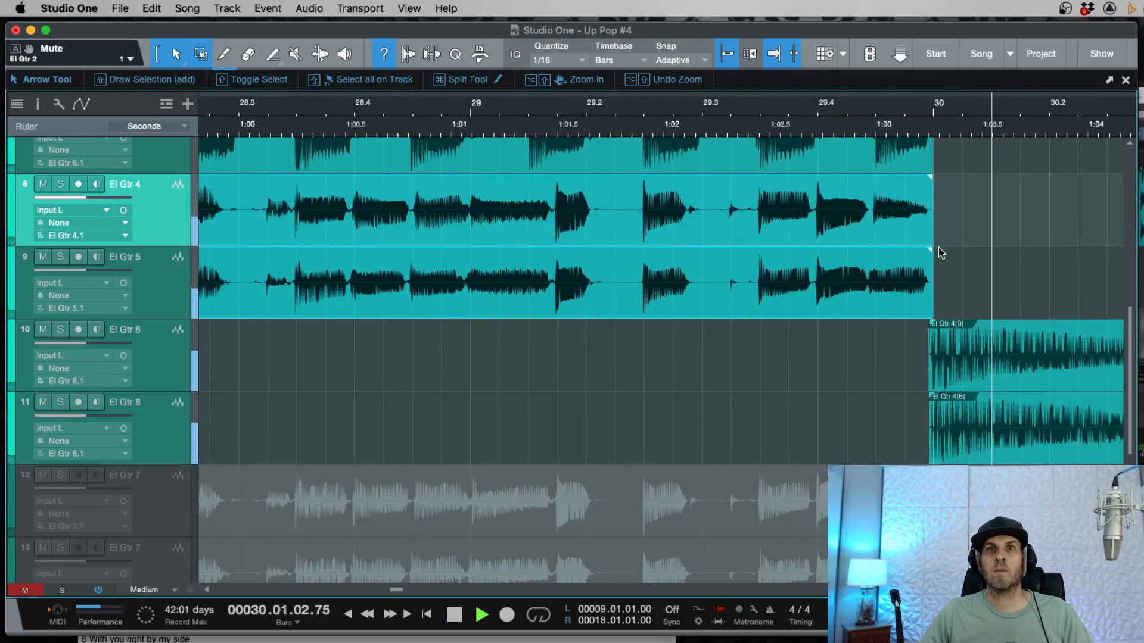
{"action": "key", "text": "w"}
{"action": "scroll", "coordinate": [939, 249], "scroll_direction": "right", "scroll_amount": 10}
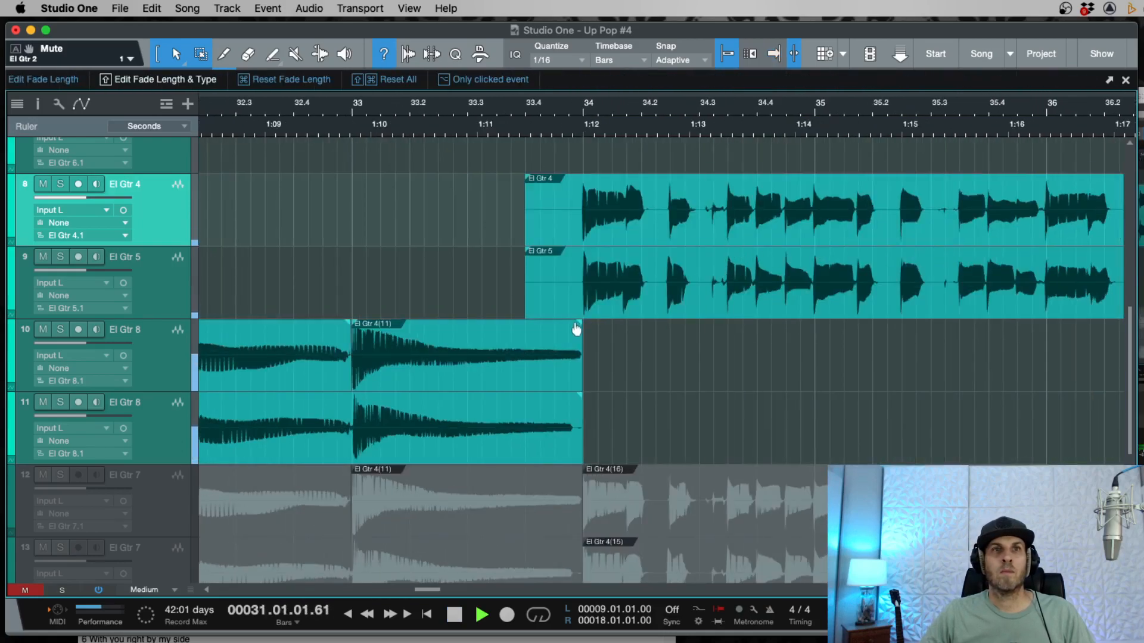
Step: Play up to bar 34 and add fade-outs of about 127 ms to the ends of the two El Gtr 8 events
{"action": "scroll", "coordinate": [436, 367], "scroll_direction": "left", "scroll_amount": 8}
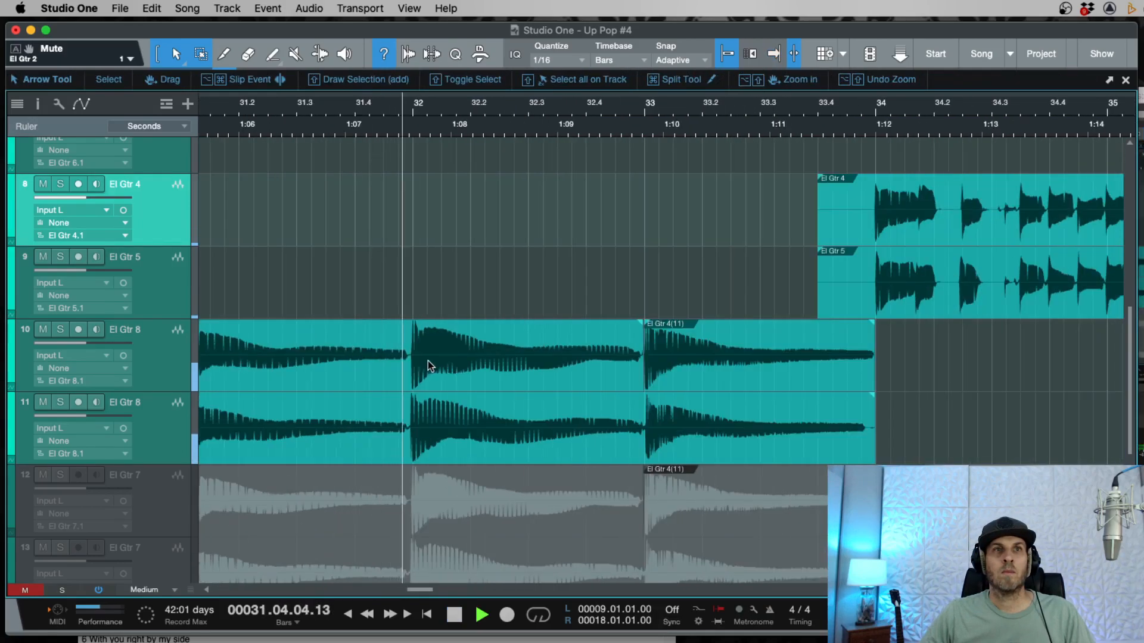
{"action": "mouse_move", "coordinate": [913, 367]}
{"action": "left_mouse_down"}
{"action": "mouse_move", "coordinate": [945, 367]}
{"action": "mouse_move", "coordinate": [915, 366]}
{"action": "left_mouse_up"}
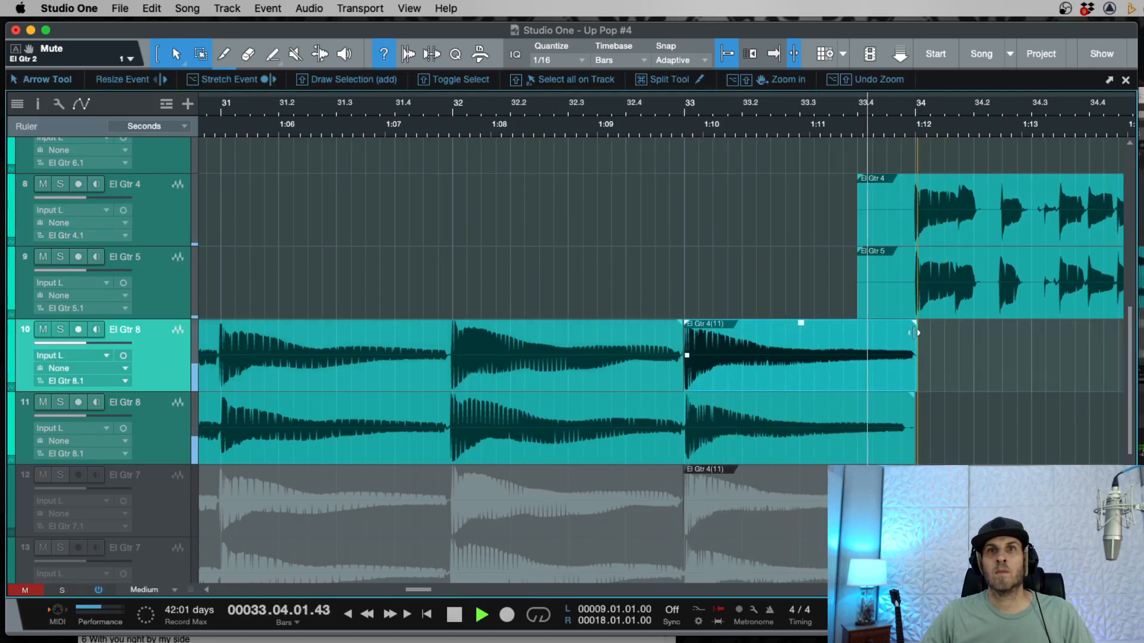
{"action": "key", "text": "space"}
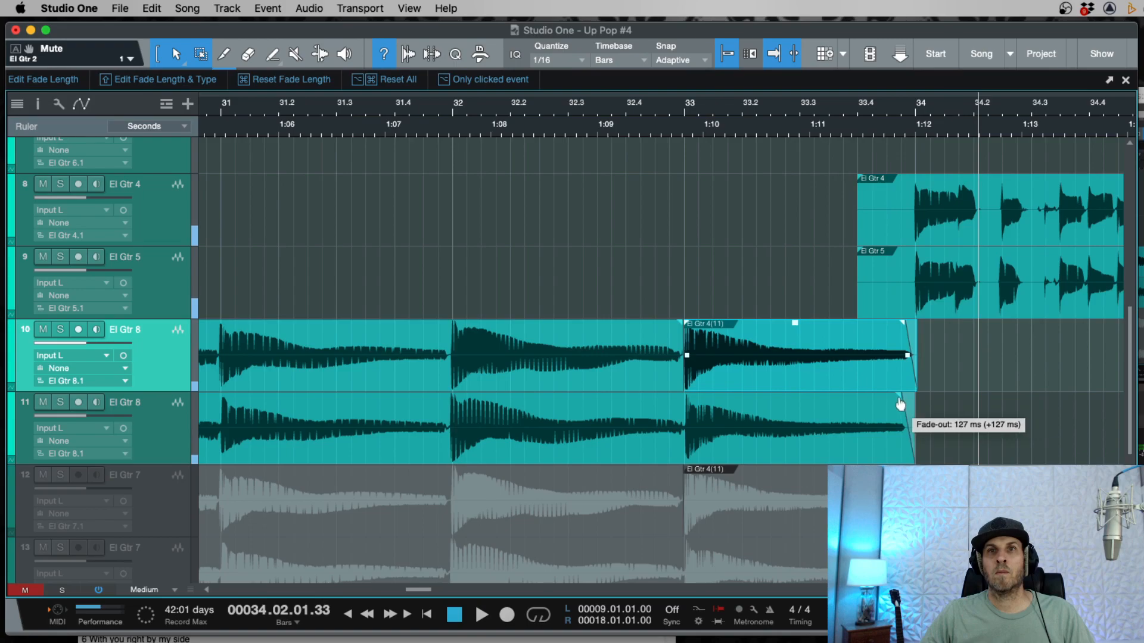
{"action": "key", "text": "w"}
{"action": "key", "text": "w"}
{"action": "left_click", "coordinate": [914, 268]}
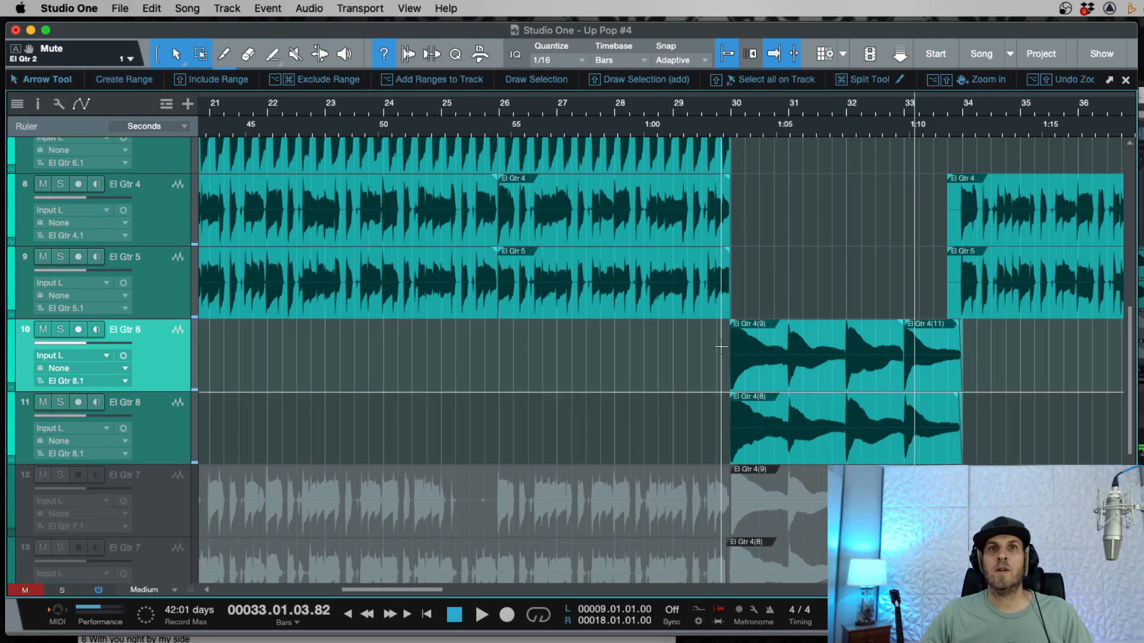
Step: Add short fade-ins to the starts of the two El Gtr 8 events just before bar 30
{"action": "left_click", "coordinate": [721, 347]}
{"action": "key", "text": "e"}
{"action": "key", "text": "e"}
{"action": "key", "text": "e"}
{"action": "key", "text": "e"}
{"action": "key", "text": "e"}
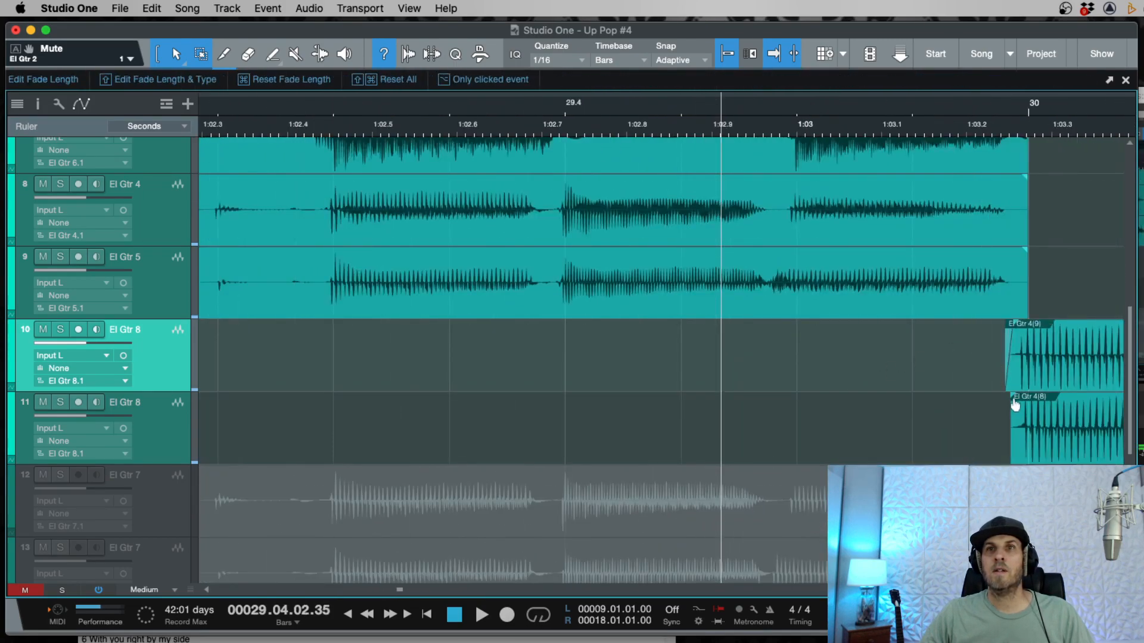
{"action": "key", "text": "w"}
{"action": "key", "text": "w"}
{"action": "key", "text": "w"}
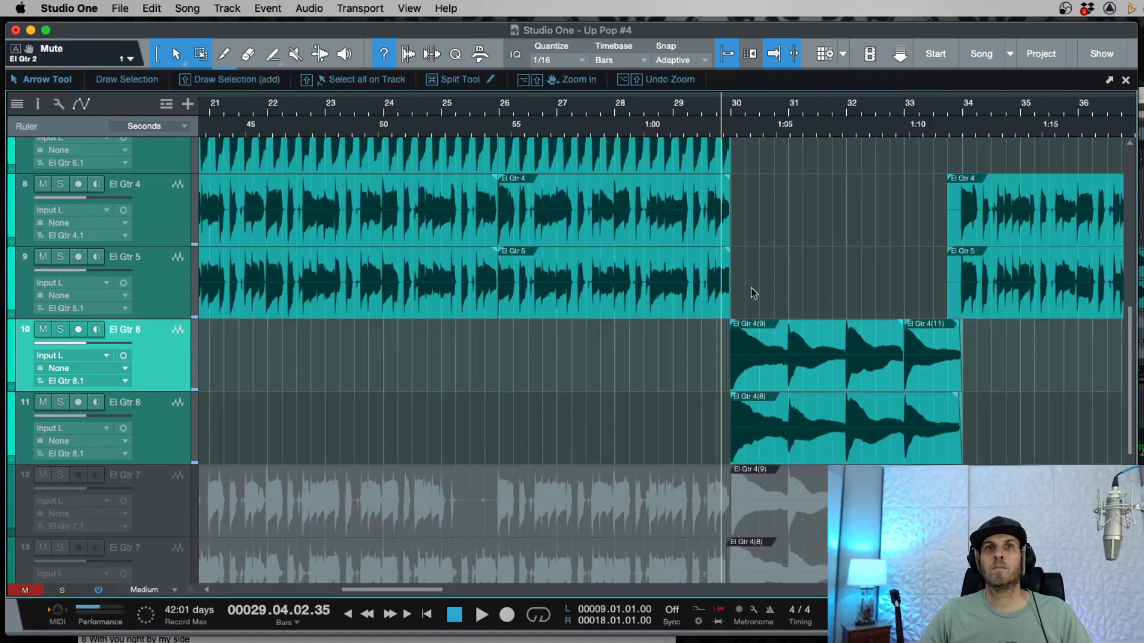
Step: Add short fade-outs to the ends of the El Gtr 4 and El Gtr 5 events at bar 30
{"action": "left_click", "coordinate": [739, 293]}
{"action": "key", "text": "e"}
{"action": "key", "text": "e"}
{"action": "key", "text": "e"}
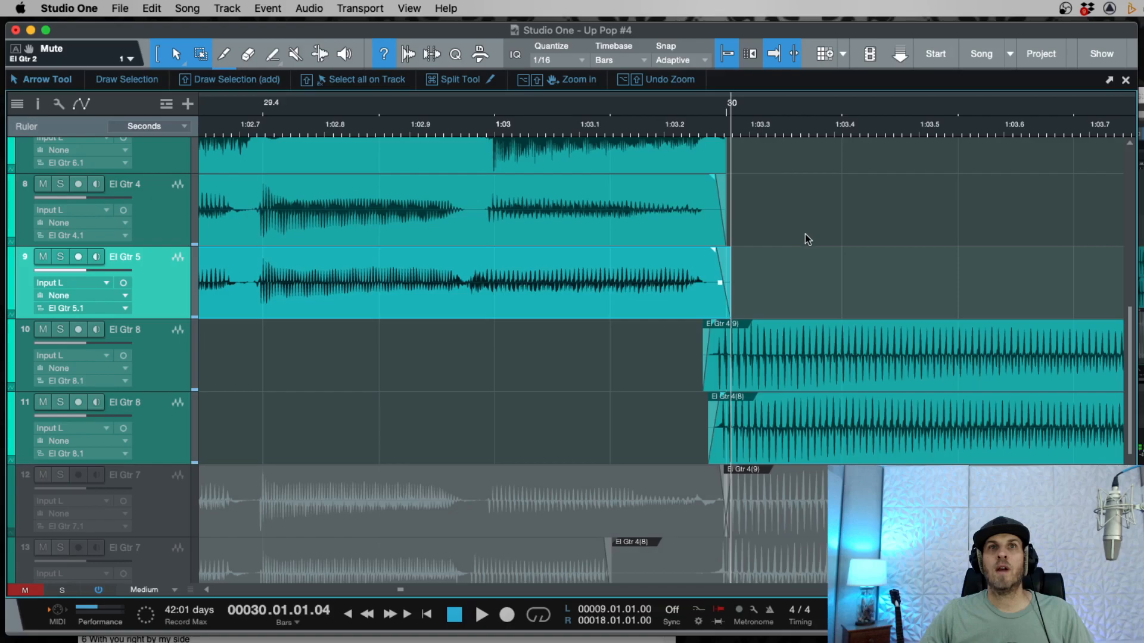
{"action": "scroll", "coordinate": [804, 268], "scroll_direction": "up", "scroll_amount": 6}
{"action": "key", "text": "w"}
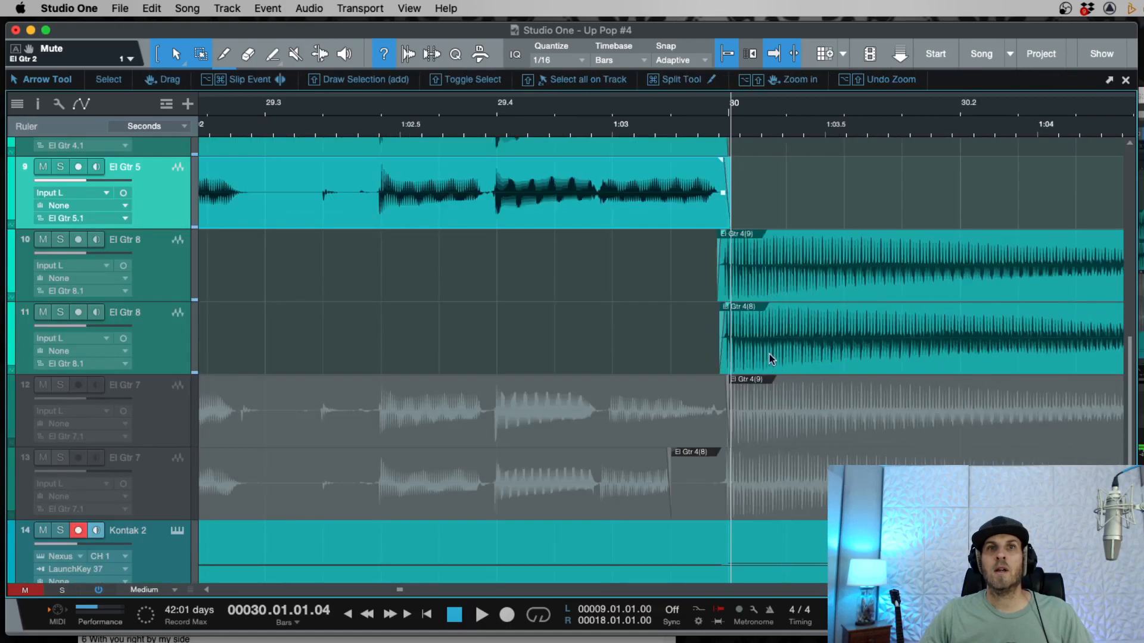
Step: Examine the guitar arrangement around bars 30 to 34 and across the rest of the song
{"action": "scroll", "coordinate": [770, 354], "scroll_direction": "right", "scroll_amount": 8}
{"action": "key", "text": "w"}
{"action": "key", "text": "w"}
{"action": "key", "text": "w"}
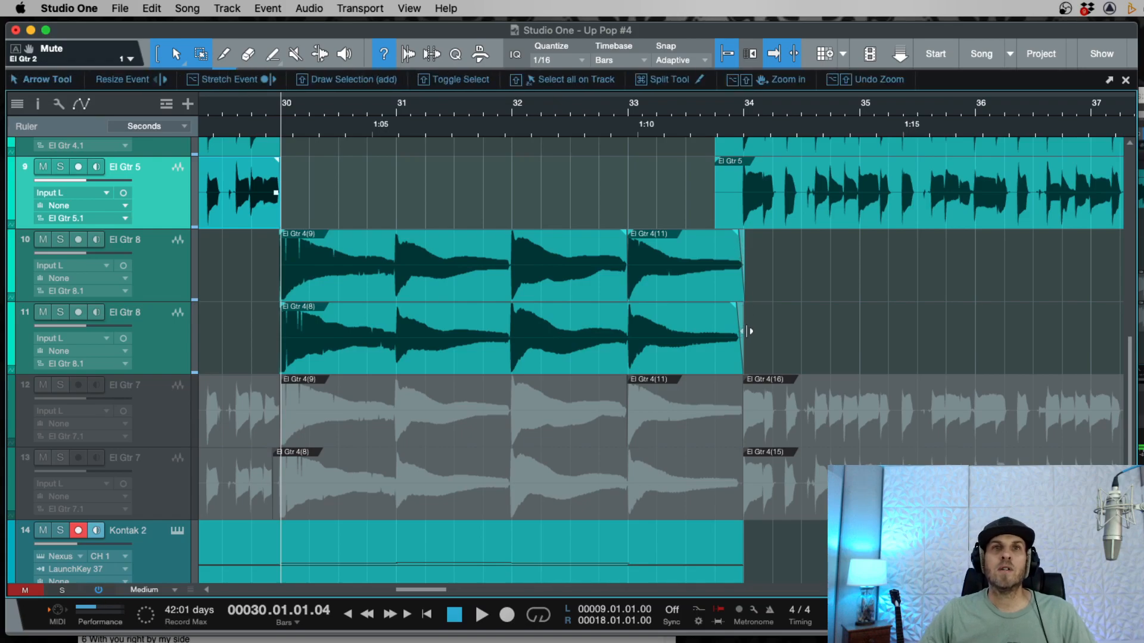
{"action": "scroll", "coordinate": [761, 332], "scroll_direction": "down", "scroll_amount": 1}
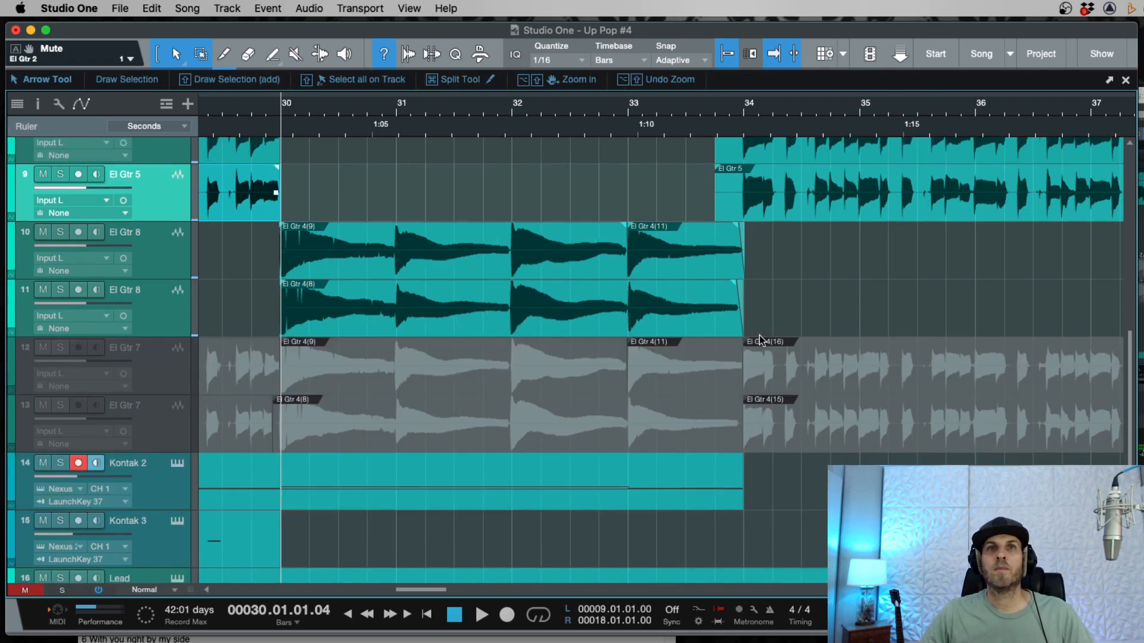
{"action": "scroll", "coordinate": [762, 340], "scroll_direction": "up", "scroll_amount": 8}
{"action": "scroll", "coordinate": [760, 336], "scroll_direction": "down", "scroll_amount": 10}
{"action": "scroll", "coordinate": [761, 334], "scroll_direction": "down", "scroll_amount": 2}
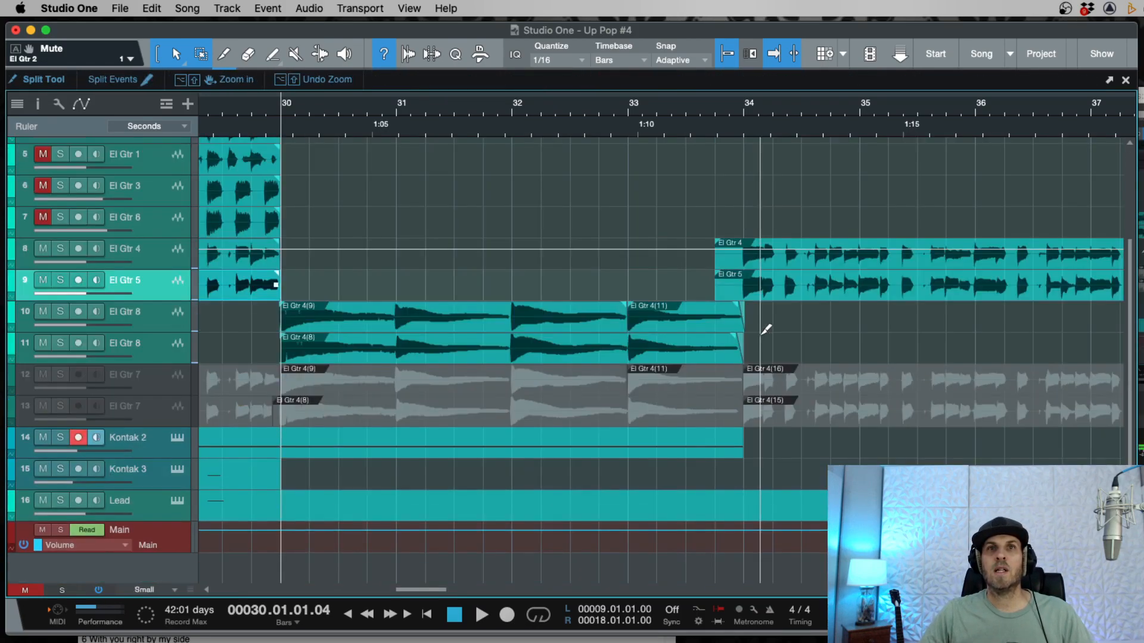
{"action": "key", "text": "w"}
{"action": "key", "text": "w"}
{"action": "key", "text": "w"}
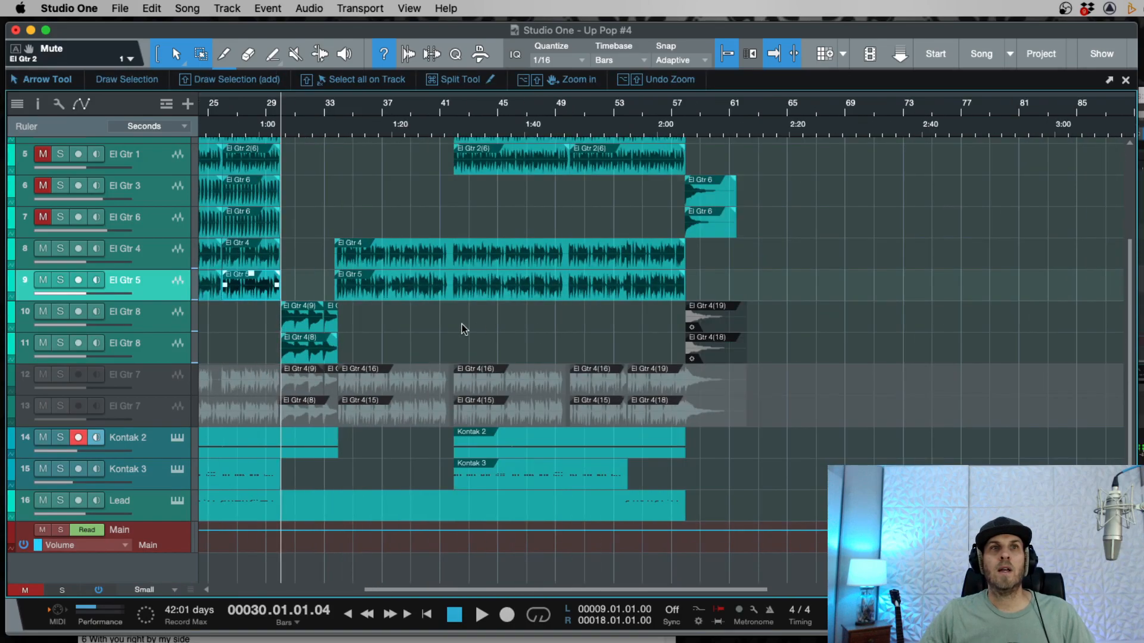
{"action": "scroll", "coordinate": [394, 308], "scroll_direction": "left", "scroll_amount": 6}
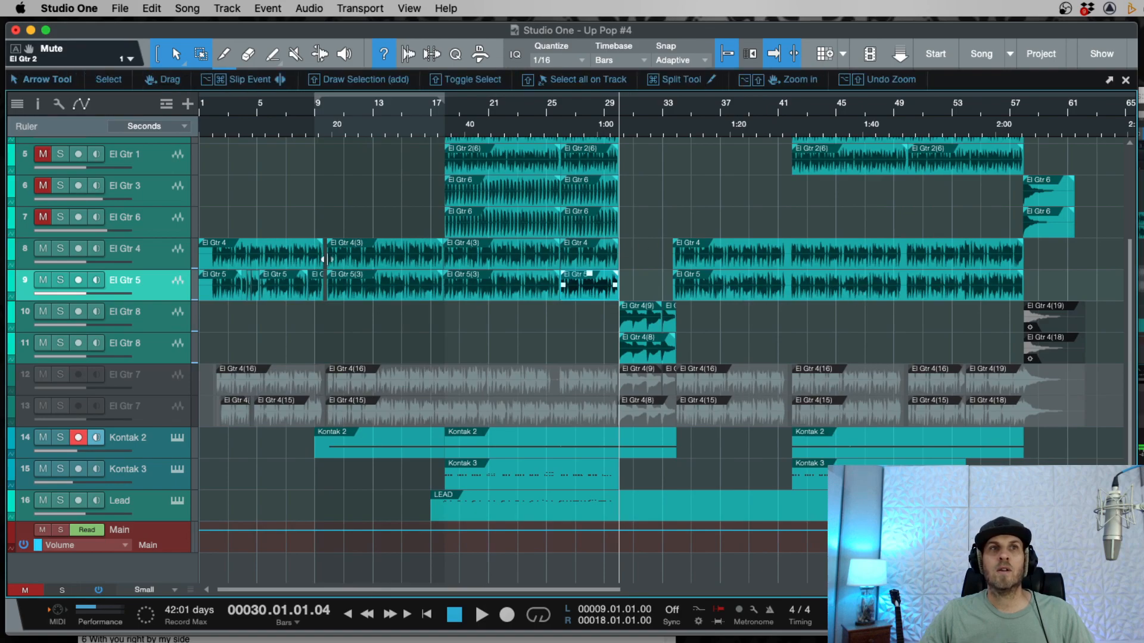
Step: Copy the El Gtr 4(3) and El Gtr 5(3) events that span about bars 10 to 18
{"action": "left_click", "coordinate": [316, 124]}
{"action": "key", "text": "e"}
{"action": "key", "text": "e"}
{"action": "key", "text": "e"}
{"action": "key", "text": "e"}
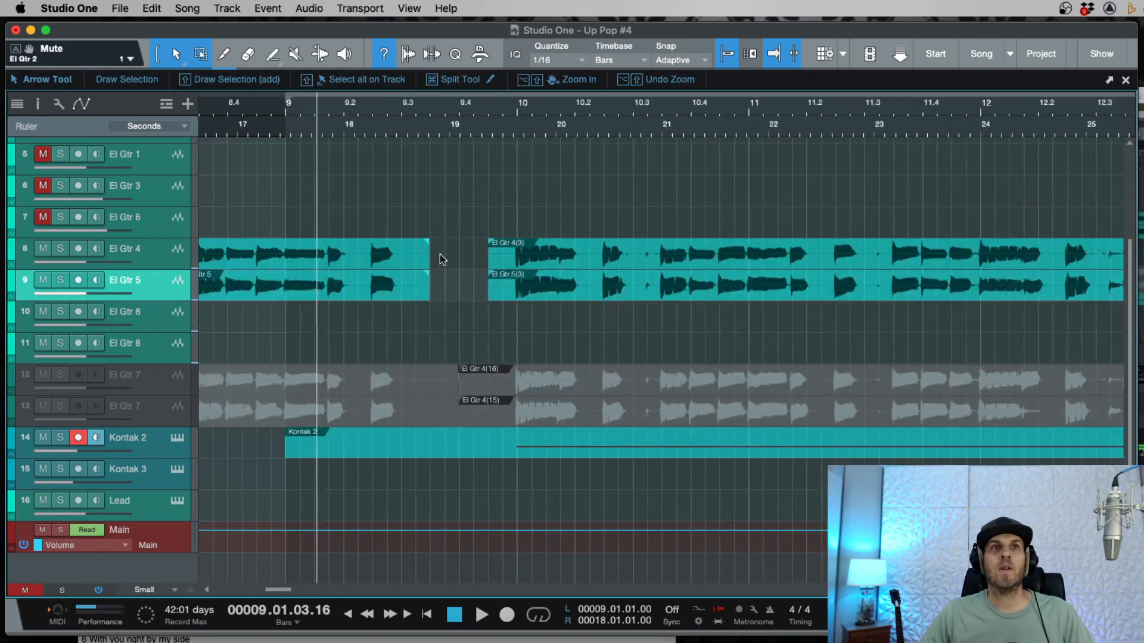
{"action": "left_click", "coordinate": [476, 249]}
{"action": "left_click", "coordinate": [502, 295]}
{"action": "key", "text": "l"}
{"action": "key", "text": "w"}
{"action": "key", "text": "w"}
{"action": "key", "text": "w"}
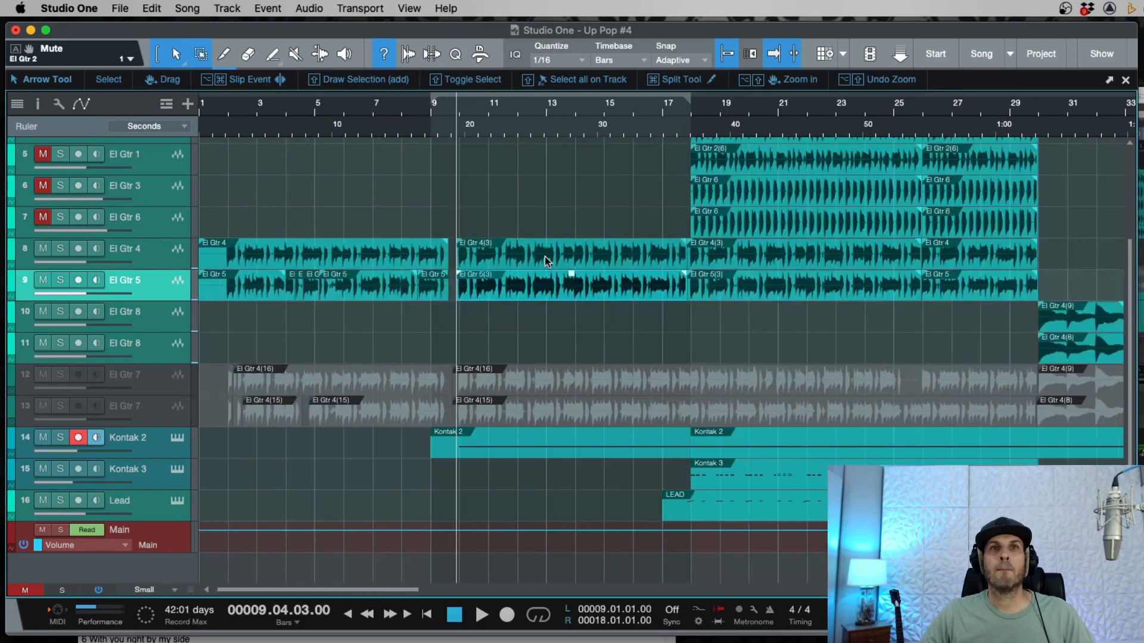
{"action": "left_click", "coordinate": [544, 256]}
{"action": "left_click", "coordinate": [544, 288], "text": "shift"}
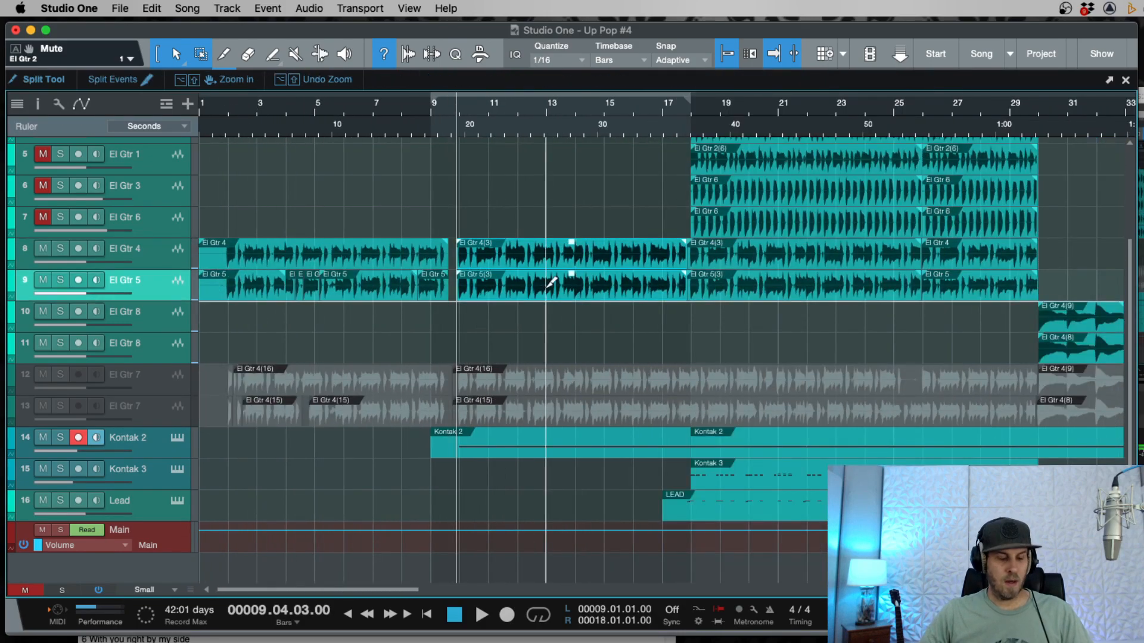
{"action": "key", "text": "w"}
{"action": "key", "text": "w"}
Step: Paste the copied events onto the two El Gtr 8 tracks at about 32.04.04.96
{"action": "left_click_drag", "start_coordinate": [427, 129], "coordinate": [626, 316]}
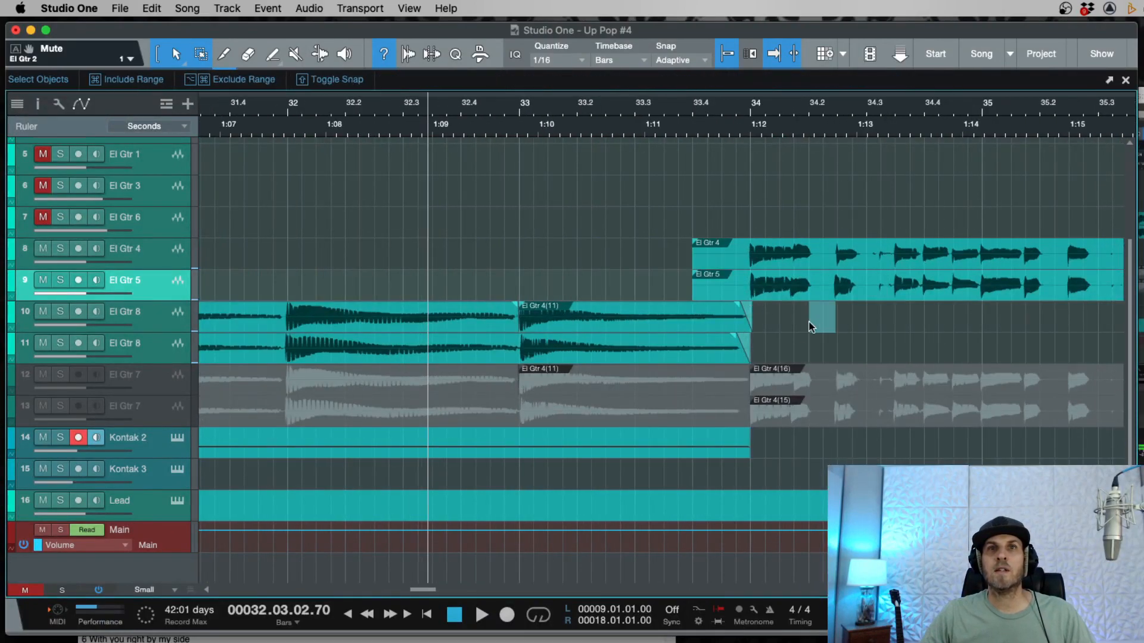
{"action": "left_click_drag", "start_coordinate": [757, 351], "coordinate": [756, 352]}
{"action": "left_click_drag", "start_coordinate": [837, 314], "coordinate": [755, 352]}
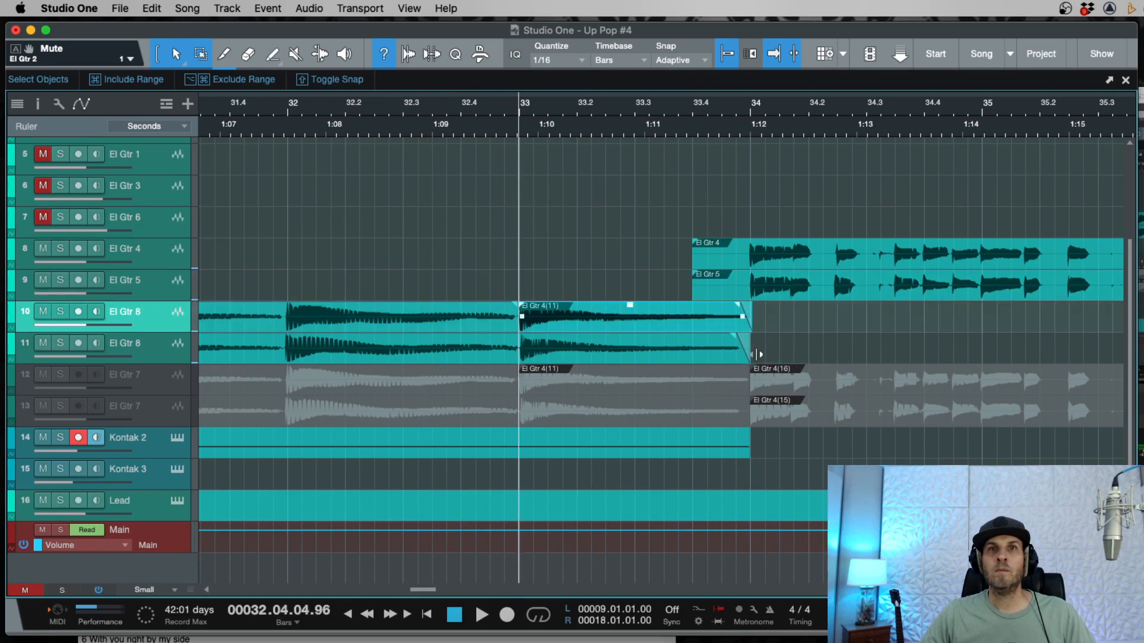
{"action": "left_click_drag", "start_coordinate": [793, 317], "coordinate": [854, 348]}
{"action": "key", "text": "super+v"}
{"action": "key", "text": "w"}
{"action": "key", "text": "w"}
{"action": "key", "text": "w"}
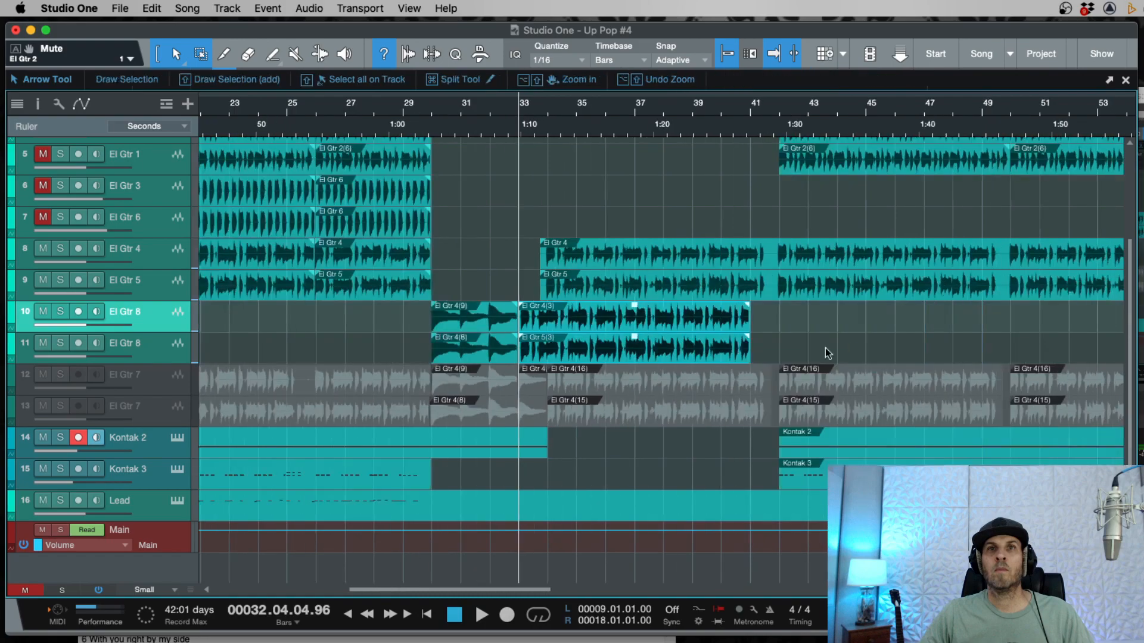
Step: Move the pasted El Gtr 8 events to start at 33.04.03.00, aligned with the part entering at bar 34
{"action": "mouse_move", "coordinate": [635, 351]}
{"action": "left_mouse_down"}
{"action": "mouse_move", "coordinate": [666, 351]}
{"action": "mouse_move", "coordinate": [618, 355]}
{"action": "left_mouse_up"}
{"action": "key", "text": "e"}
{"action": "key", "text": "e"}
{"action": "key", "text": "e"}
{"action": "key", "text": "e"}
{"action": "key", "text": "w"}
{"action": "key", "text": "w"}
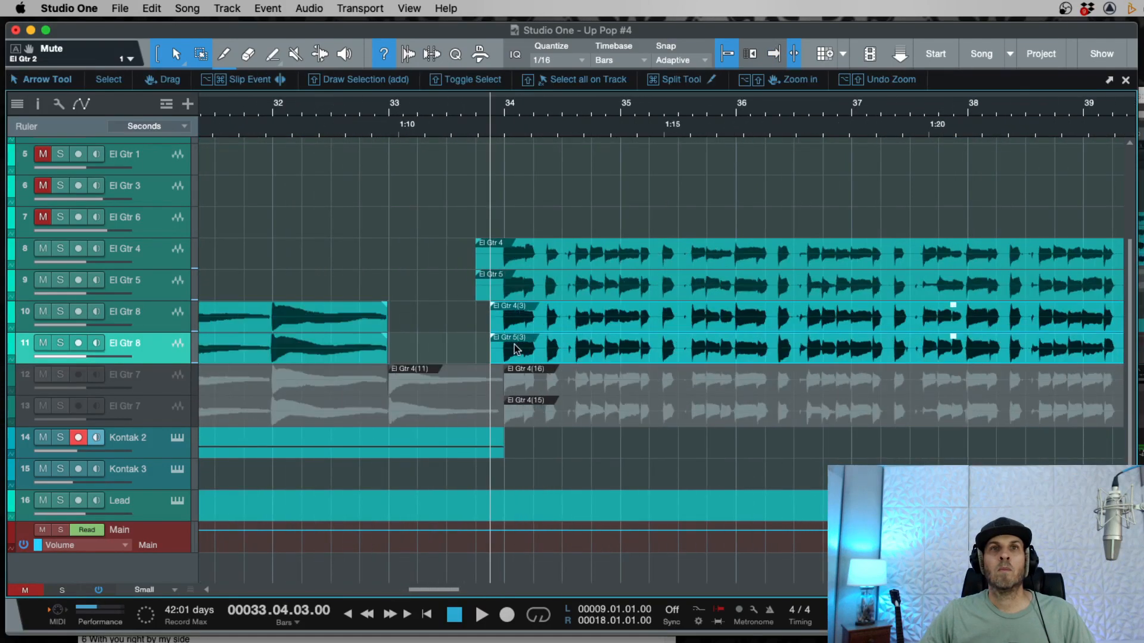
Step: Extend the sustained chord events on both El Gtr 8 tracks to meet the pasted events at about 33.04.04.36
{"action": "left_click", "coordinate": [377, 355]}
{"action": "left_click_drag", "start_coordinate": [384, 353], "coordinate": [500, 353]}
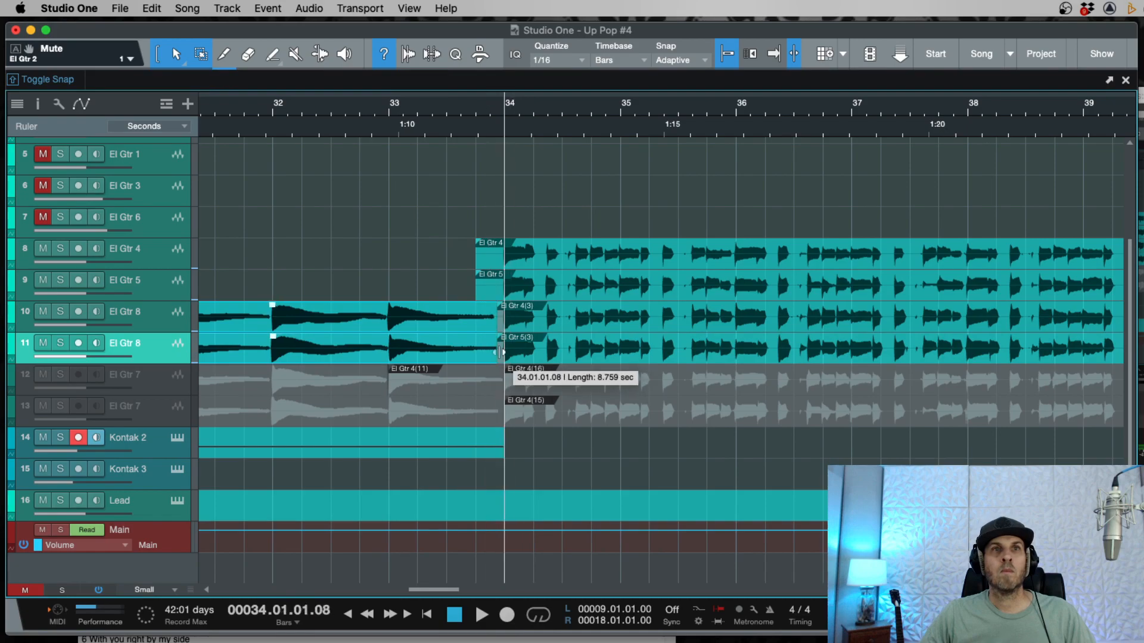
{"action": "key", "text": "e"}
{"action": "key", "text": "e"}
{"action": "key", "text": "e"}
{"action": "key", "text": "w"}
{"action": "key", "text": "e"}
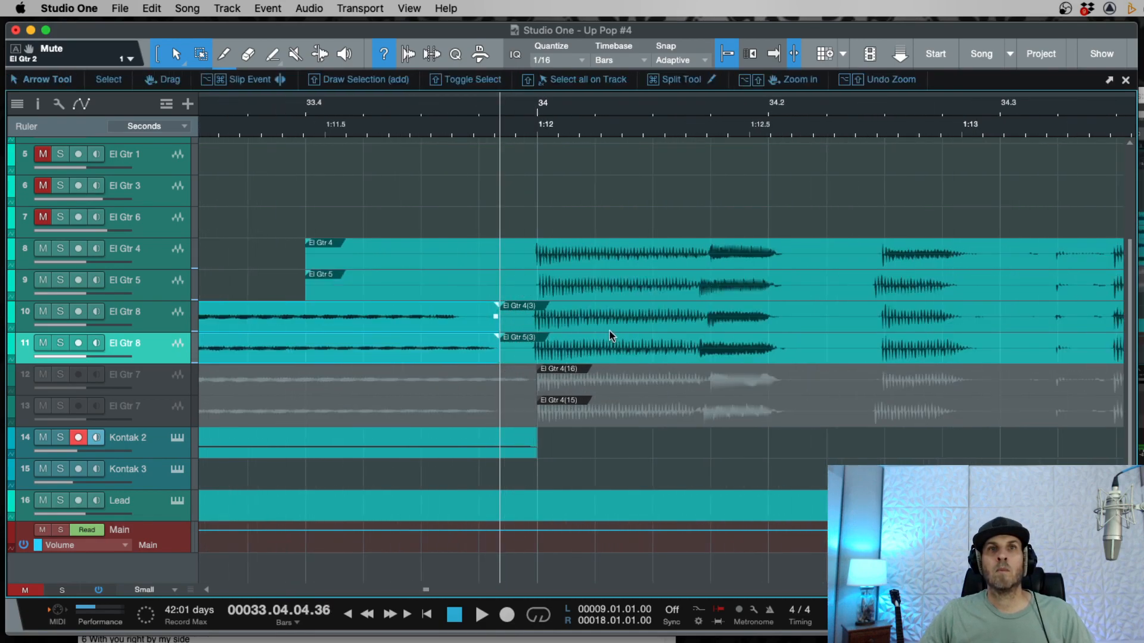
{"action": "key", "text": "w"}
{"action": "key", "text": "w"}
{"action": "key", "text": "w"}
{"action": "key", "text": "w"}
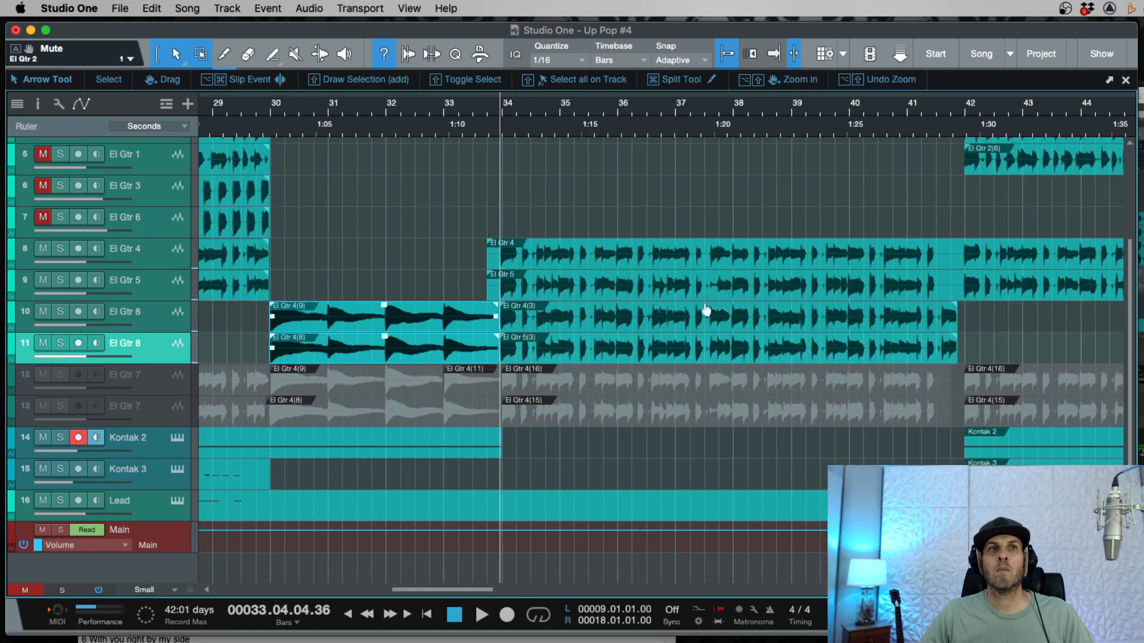
Step: Mute the pasted El Gtr 8 events and play back the original El Gtr 4 and El Gtr 5 parts from bar 34
{"action": "left_click", "coordinate": [578, 360]}
{"action": "key", "text": "shift+m"}
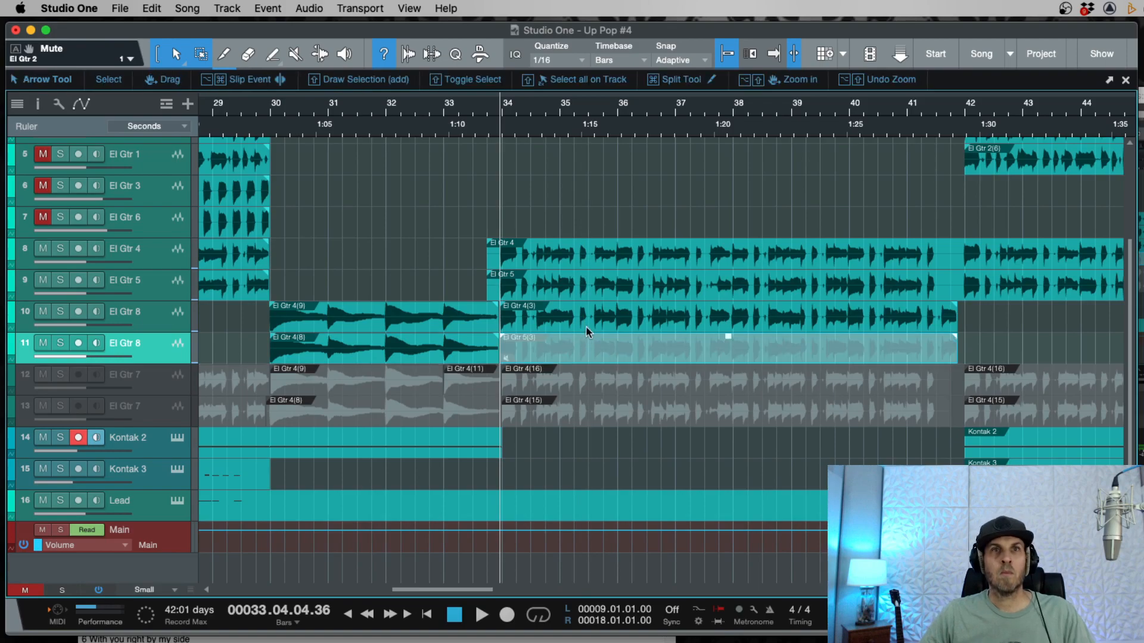
{"action": "left_click", "coordinate": [585, 325]}
{"action": "key", "text": "shift+m"}
{"action": "key", "text": "space"}
{"action": "key", "text": "e"}
{"action": "key", "text": "e"}
{"action": "key", "text": "e"}
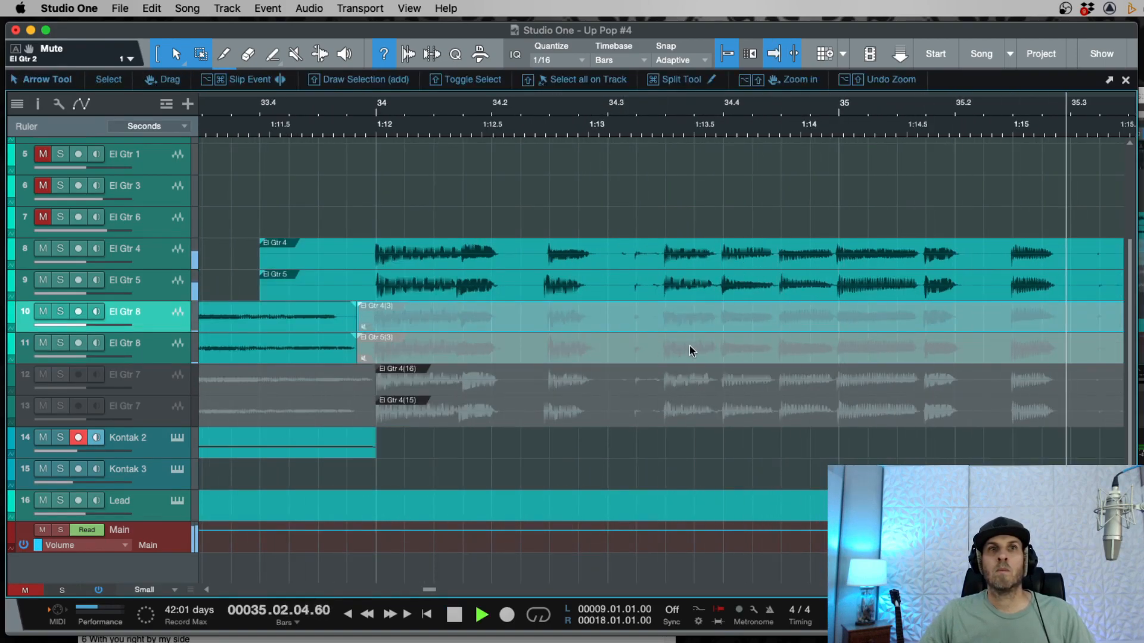
{"action": "key", "text": "w"}
{"action": "key", "text": "w"}
{"action": "key", "text": "w"}
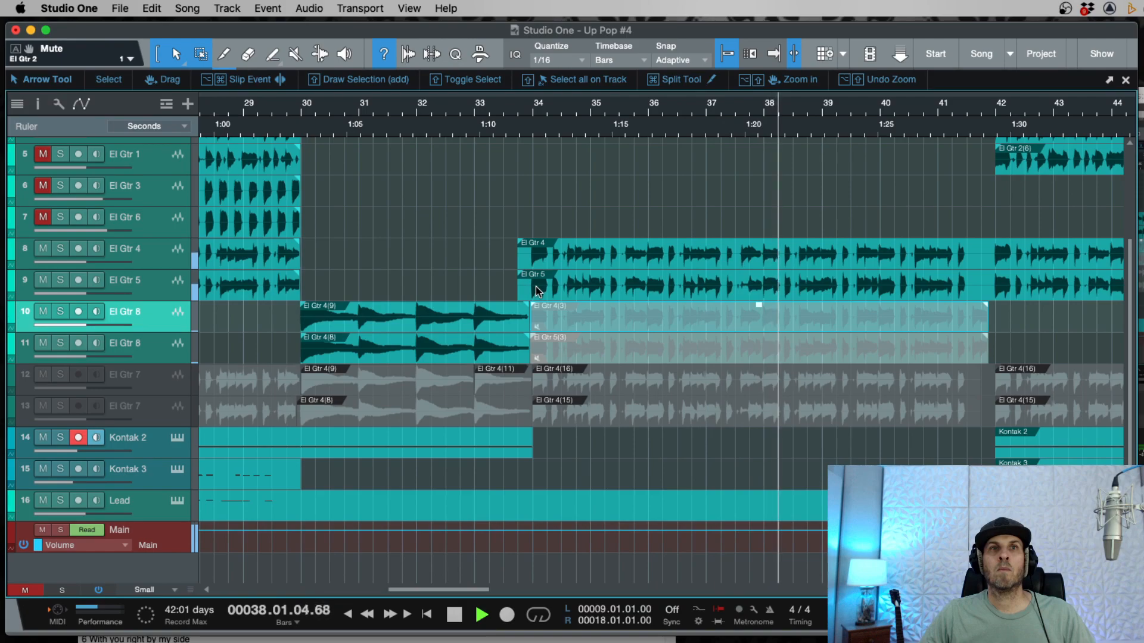
{"action": "key", "text": "e"}
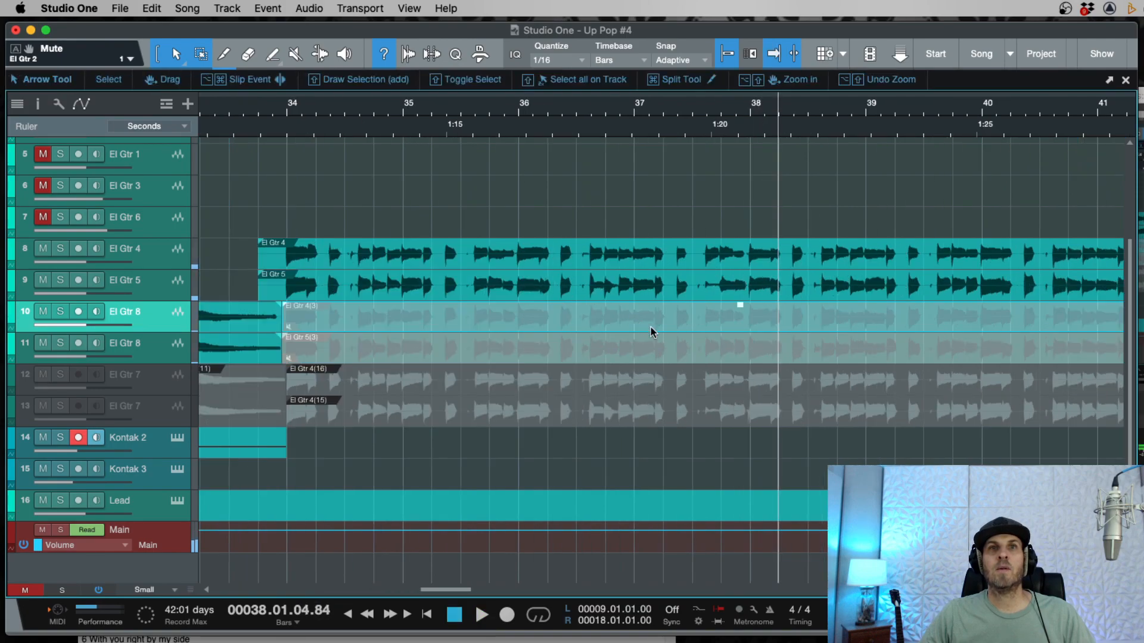
Step: Split the El Gtr 4 and El Gtr 5 events just before bar 42 and delete the sections from bar 34 up to the split
{"action": "left_click", "coordinate": [705, 298]}
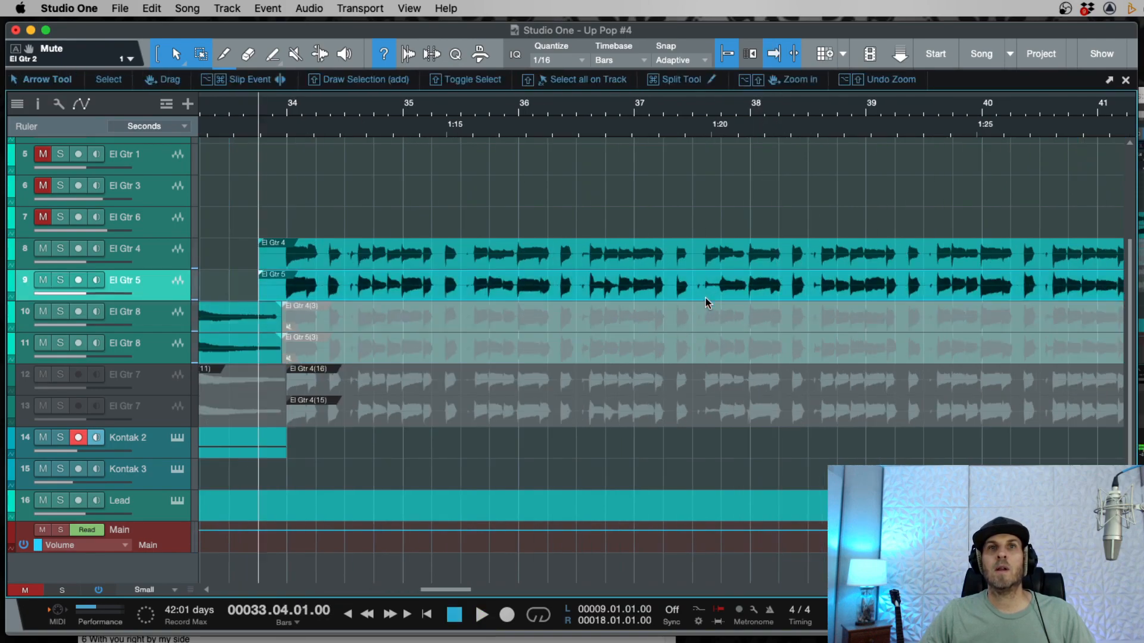
{"action": "key", "text": "w"}
{"action": "key", "text": "w"}
{"action": "left_click", "coordinate": [488, 244]}
{"action": "key", "text": "1"}
{"action": "key", "text": "Delete"}
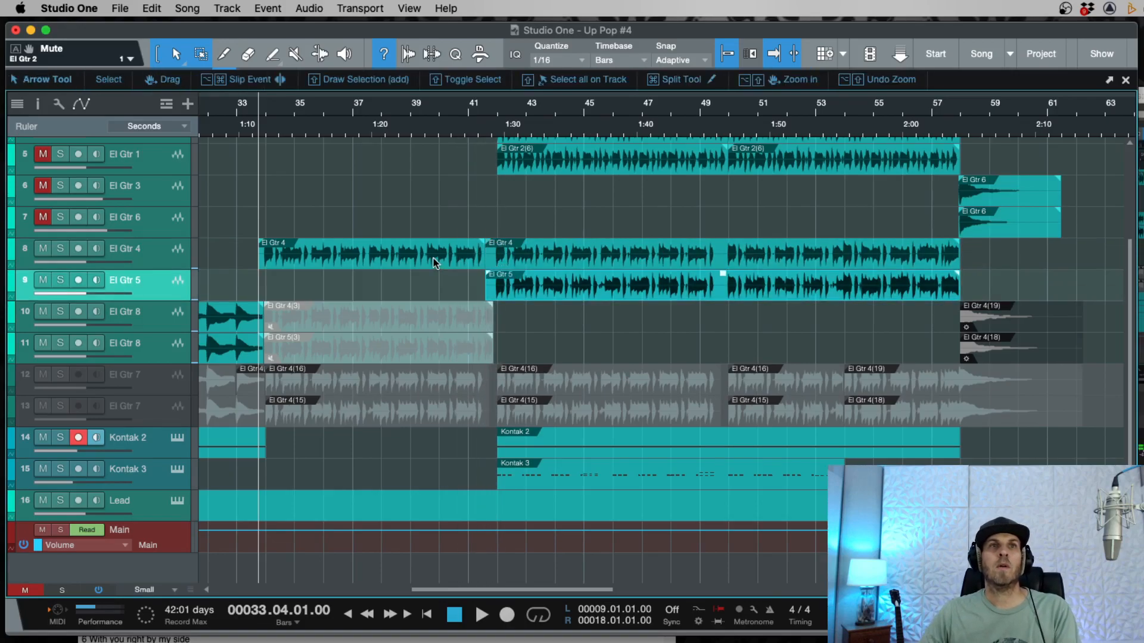
{"action": "left_click", "coordinate": [434, 258]}
{"action": "key", "text": "Delete"}
Step: Unmute the two pasted El Gtr 8 events and move them up to the El Gtr 4 and El Gtr 5 tracks
{"action": "left_click", "coordinate": [383, 322]}
{"action": "left_click", "coordinate": [382, 349], "text": "shift"}
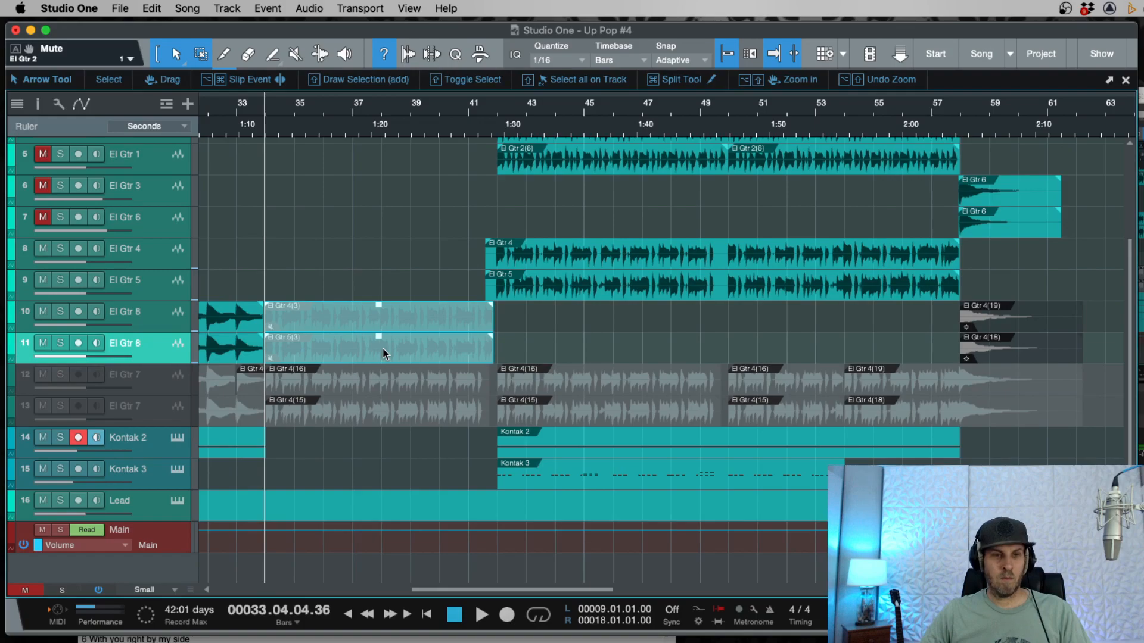
{"action": "key", "text": "shift+m"}
{"action": "left_click_drag", "start_coordinate": [359, 309], "coordinate": [364, 252]}
Step: Play back the moved guitar events from bar 34 and examine them up to the join before bar 42
{"action": "key", "text": "e"}
{"action": "key", "text": "e"}
{"action": "key", "text": "e"}
{"action": "key", "text": "space"}
{"action": "key", "text": "e"}
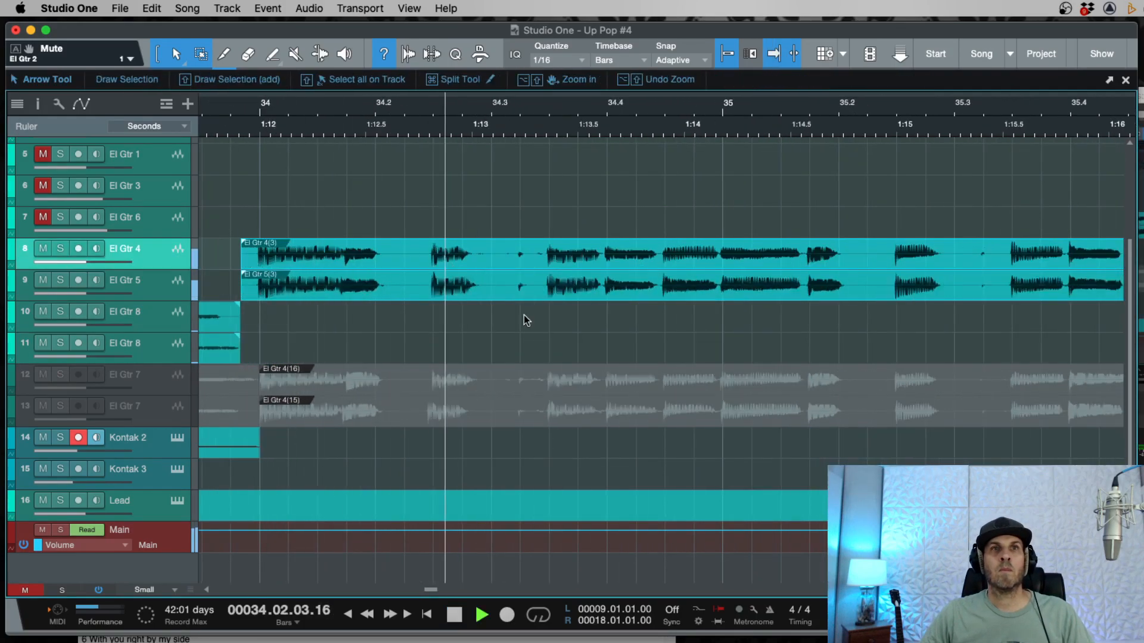
{"action": "scroll", "coordinate": [529, 316], "scroll_direction": "right", "scroll_amount": 2}
{"action": "key", "text": "w"}
{"action": "scroll", "coordinate": [529, 316], "scroll_direction": "right", "scroll_amount": 4}
{"action": "key", "text": "w"}
{"action": "key", "text": "w"}
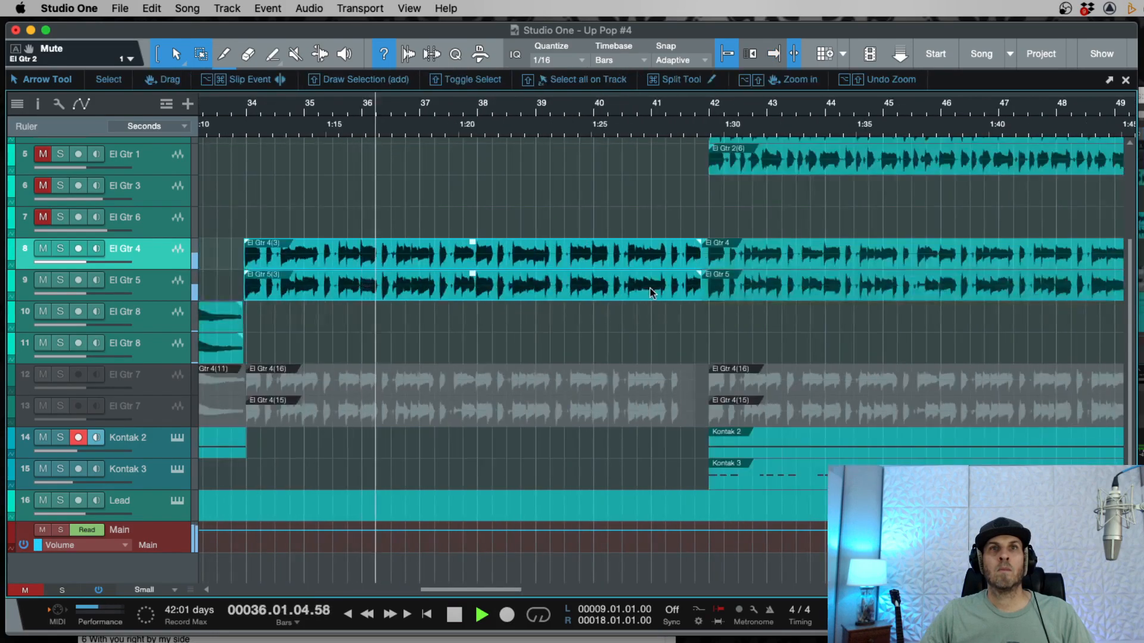
Step: Extend the starts of the El Gtr 4 and El Gtr 5 events near bar 42 back to about 41.2 and play the join
{"action": "left_click_drag", "start_coordinate": [702, 297], "coordinate": [667, 294]}
{"action": "key", "text": "e"}
{"action": "key", "text": "e"}
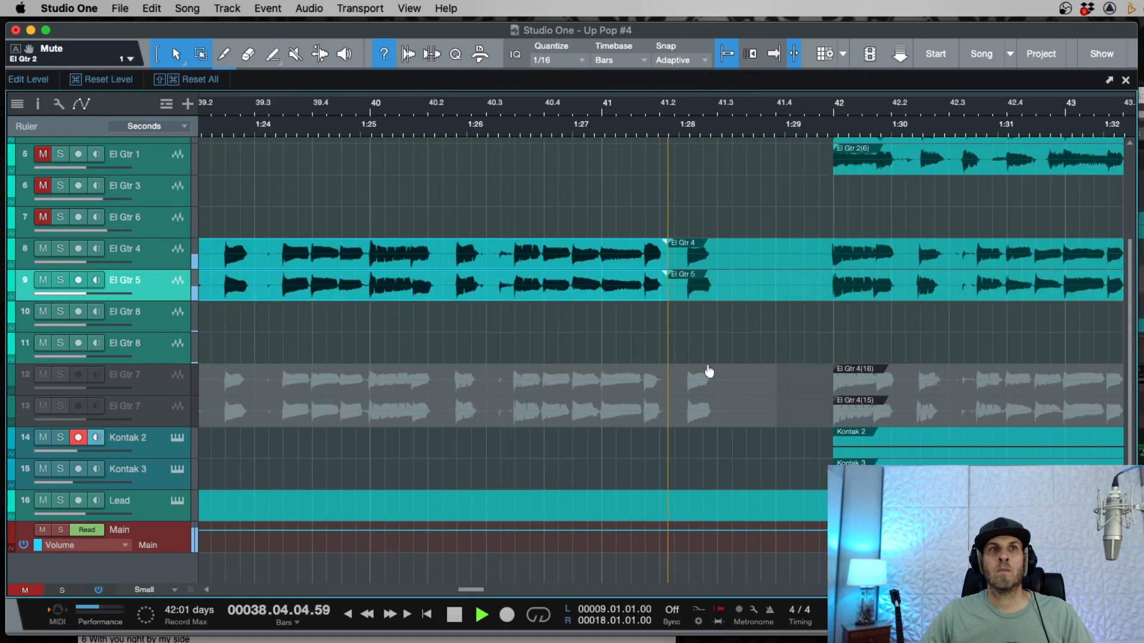
{"action": "key", "text": "e"}
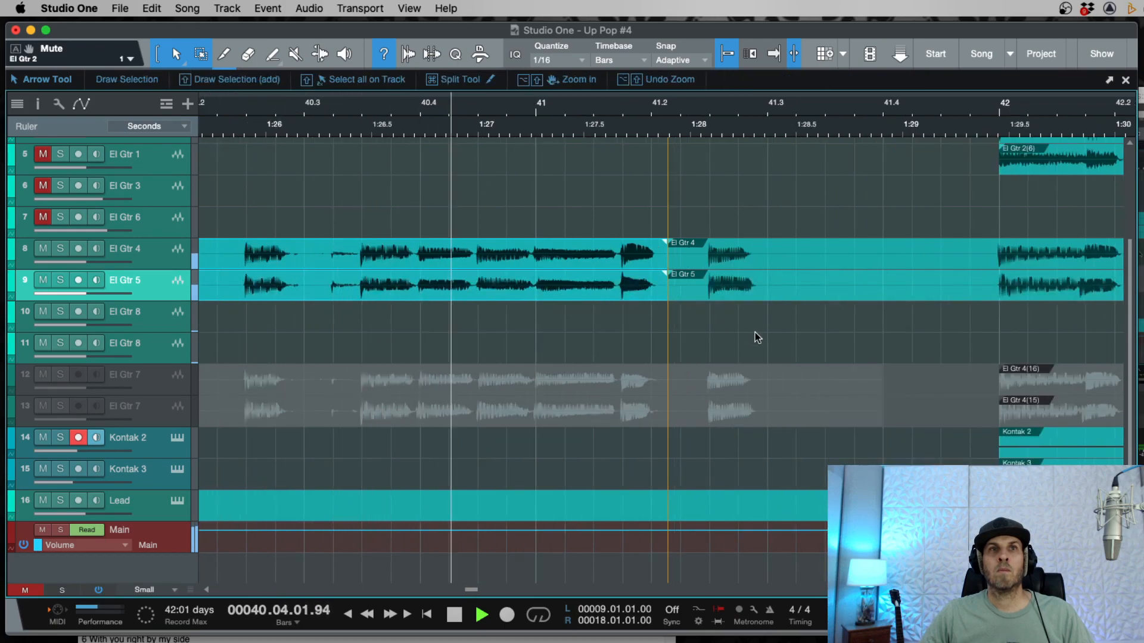
{"action": "key", "text": "w"}
{"action": "key", "text": "w"}
{"action": "key", "text": "w"}
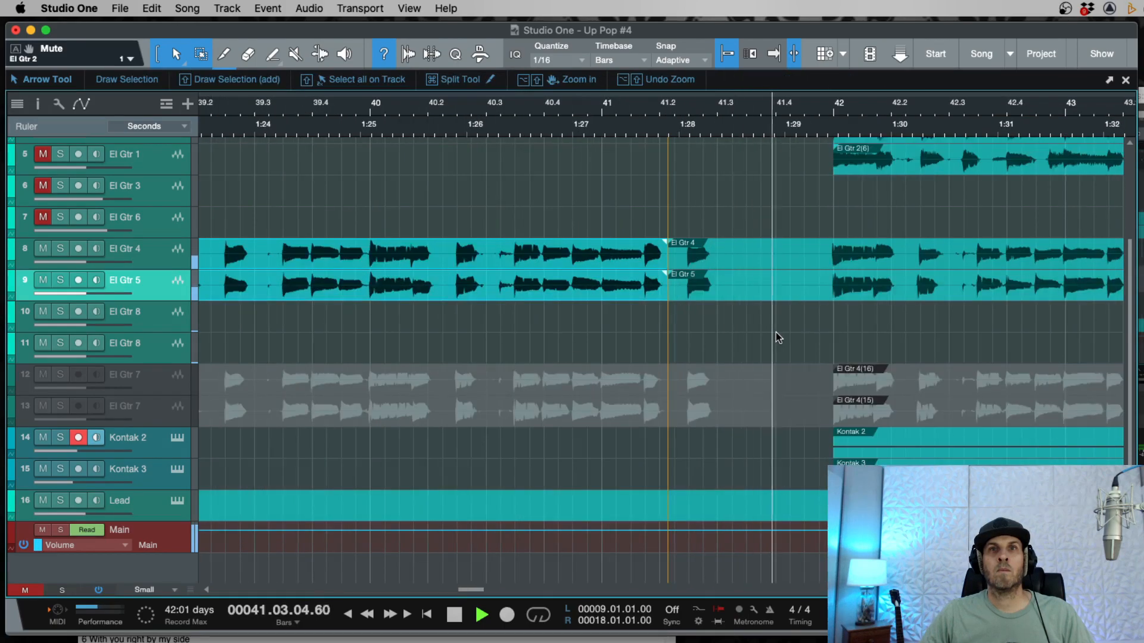
Step: Split the El Gtr 4 and El Gtr 5 events near 41.3 and just before bar 42, and delete the silent pieces between the splits
{"action": "left_click", "coordinate": [519, 250], "text": "alt"}
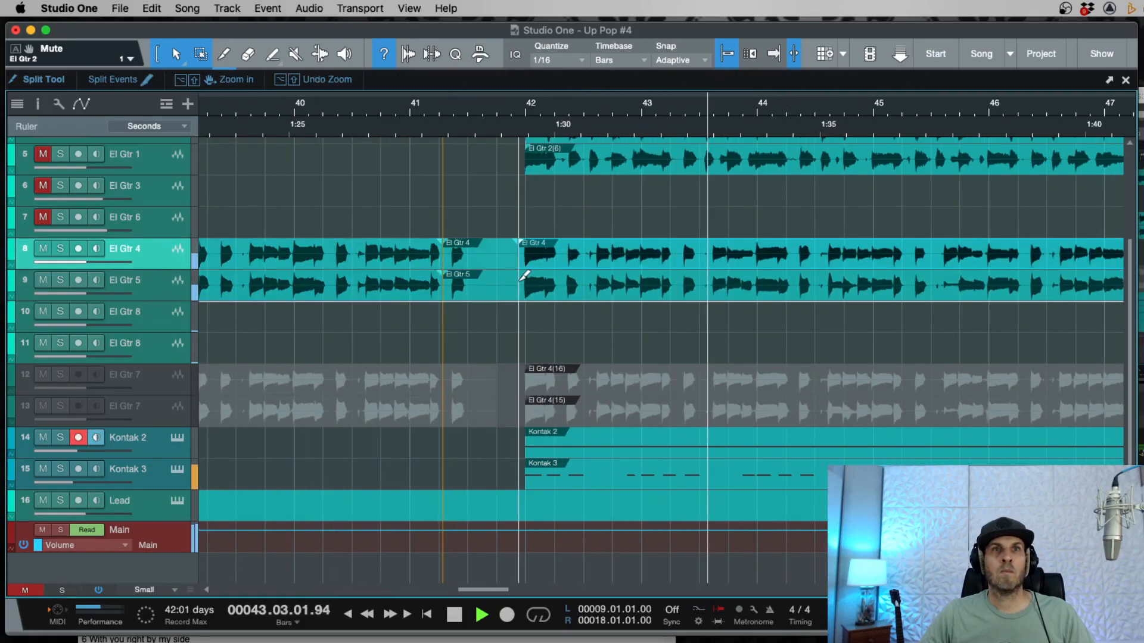
{"action": "left_click", "coordinate": [519, 283], "text": "alt"}
{"action": "left_click", "coordinate": [475, 283], "text": "super"}
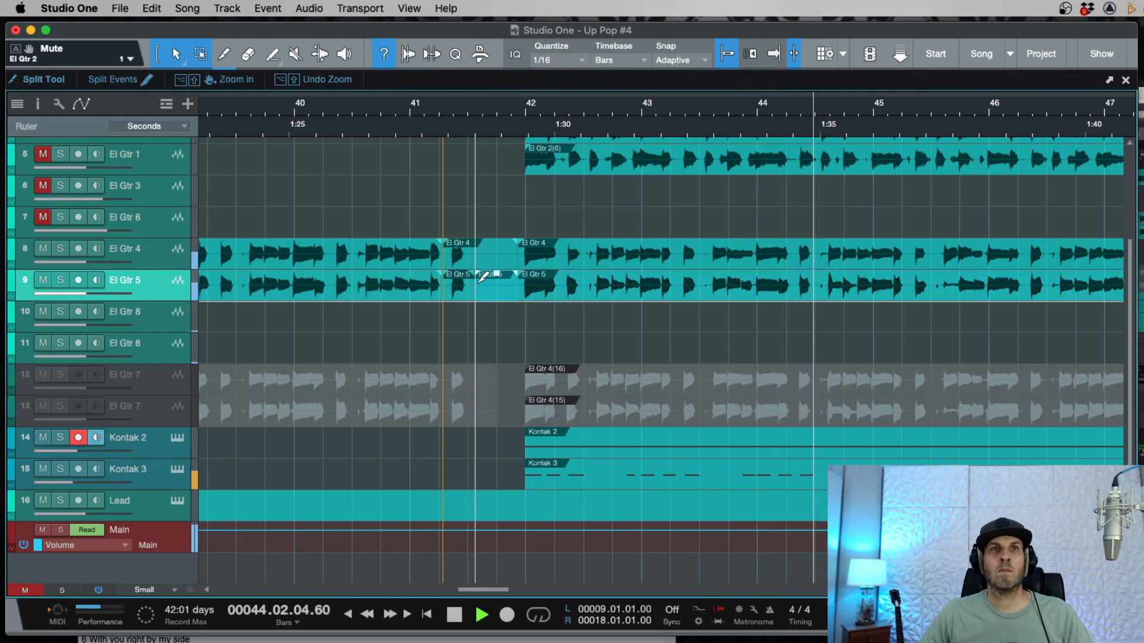
{"action": "left_click", "coordinate": [476, 256], "text": "super"}
{"action": "left_click", "coordinate": [492, 289]}
{"action": "key", "text": "Delete"}
{"action": "left_click", "coordinate": [493, 263]}
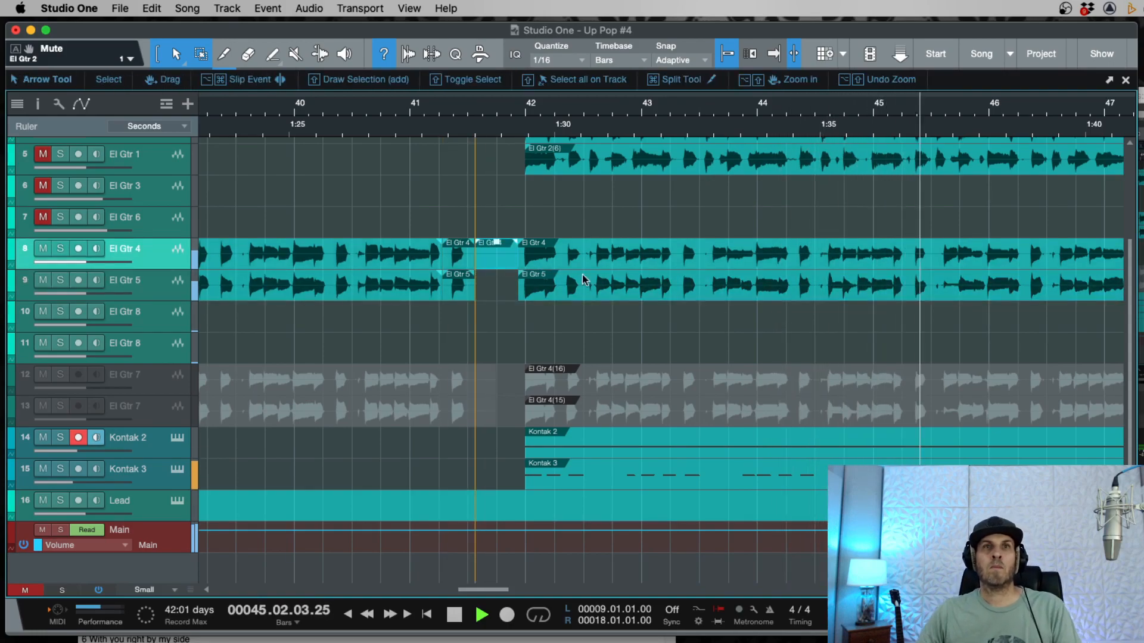
{"action": "key", "text": "Delete"}
Step: Try to copy the El Gtr 4 and El Gtr 5 events at bar 34 to the El Gtr 8 tracks at bar 42
{"action": "key", "text": "w"}
{"action": "key", "text": "w"}
{"action": "left_click", "coordinate": [320, 294]}
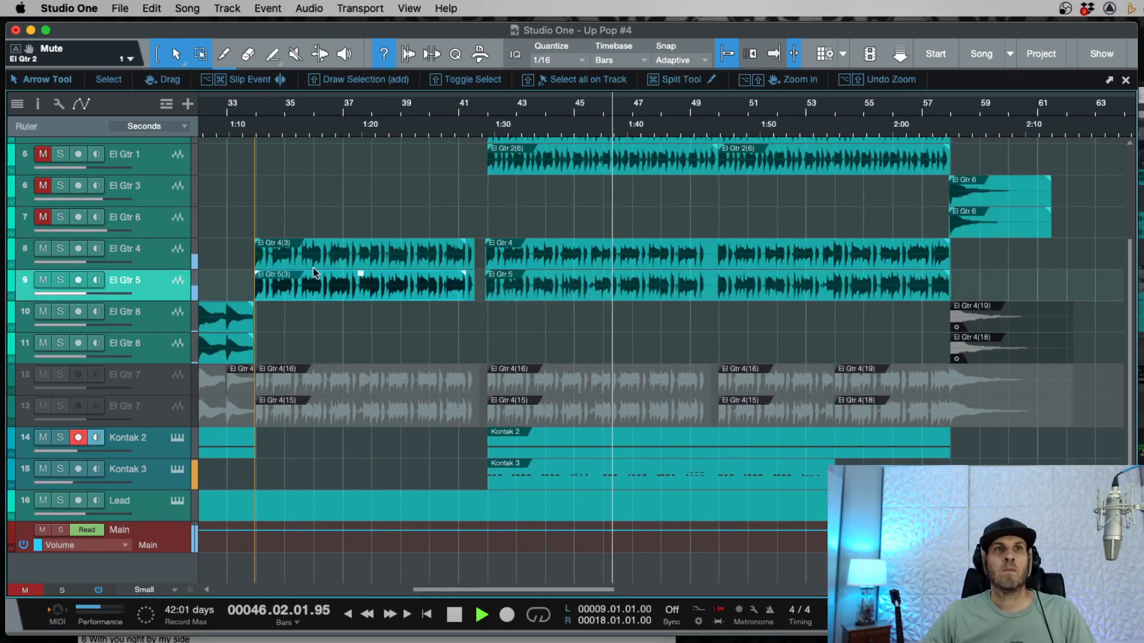
{"action": "left_click", "coordinate": [313, 261], "text": "shift"}
{"action": "key", "text": "ctrl+space"}
{"action": "key", "text": "space"}
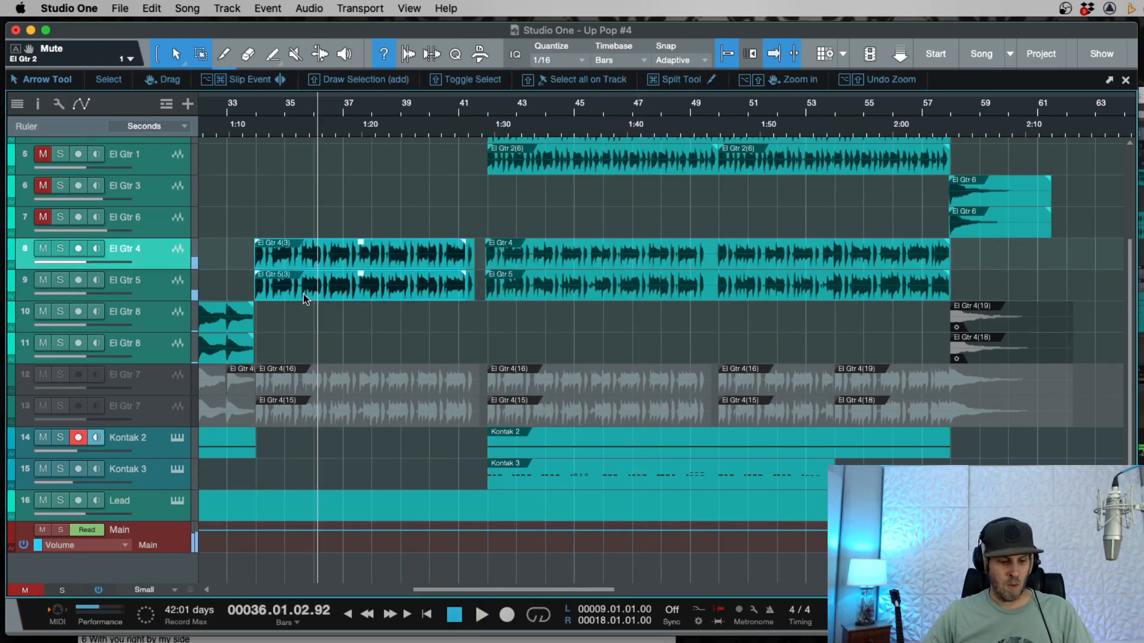
{"action": "left_click_drag", "start_coordinate": [298, 292], "coordinate": [541, 357]}
{"action": "left_click", "coordinate": [302, 262], "text": "shift"}
{"action": "key", "text": "e"}
{"action": "key", "text": "e"}
{"action": "key", "text": "e"}
{"action": "key", "text": "e"}
{"action": "left_click_drag", "start_coordinate": [619, 357], "coordinate": [580, 349]}
{"action": "key", "text": "e"}
{"action": "key", "text": "e"}
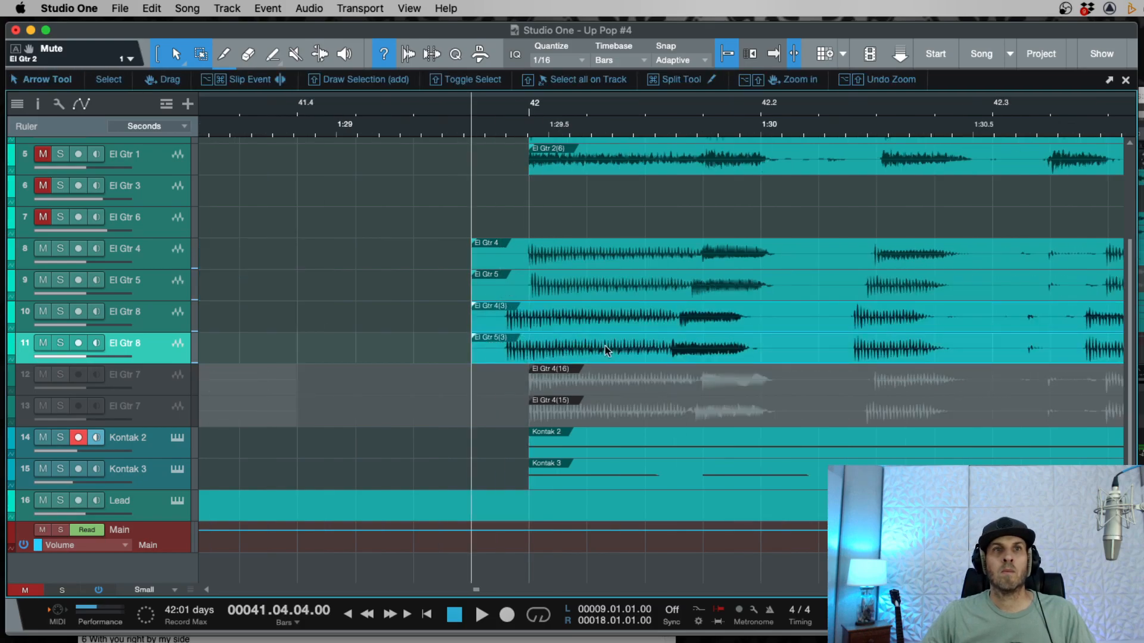
{"action": "key", "text": "w"}
{"action": "key", "text": "w"}
{"action": "key", "text": "w"}
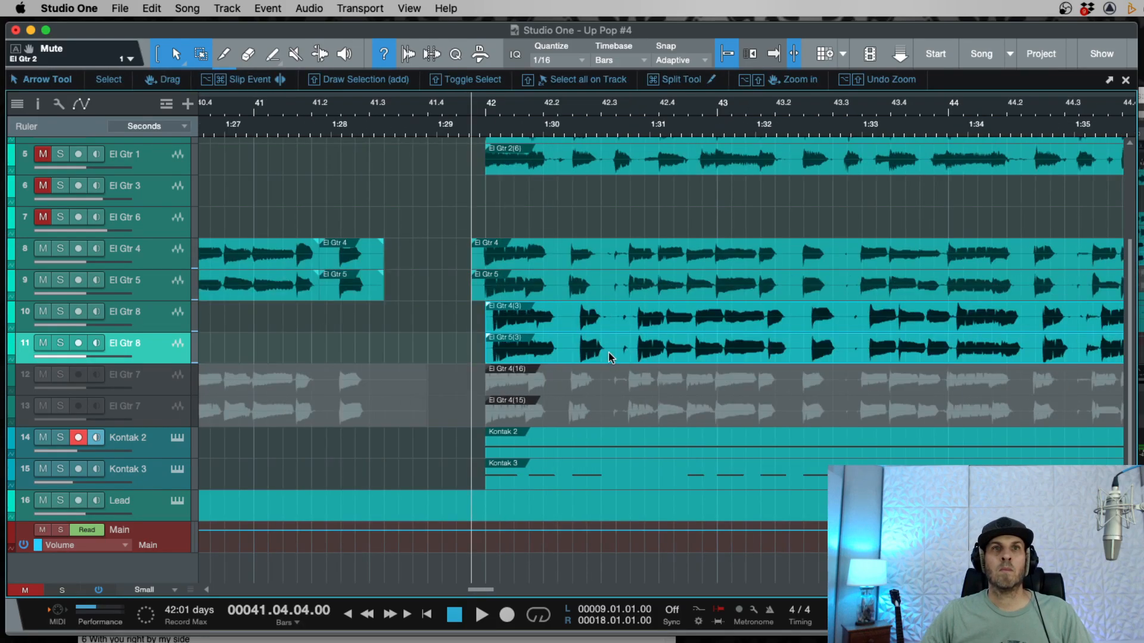
{"action": "key", "text": "w"}
{"action": "key", "text": "super+z"}
{"action": "key", "text": "super+z"}
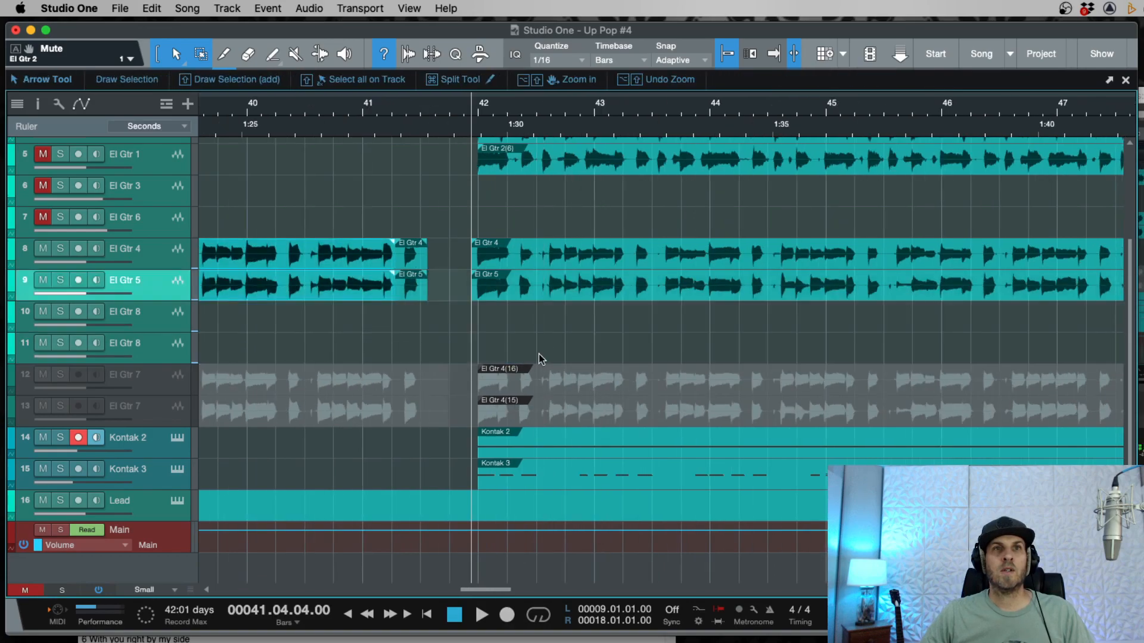
Step: Extend the starts of the El Gtr 4 and El Gtr 5 events at bar 34 back to about 33.04.04
{"action": "key", "text": "w"}
{"action": "key", "text": "w"}
{"action": "key", "text": "w"}
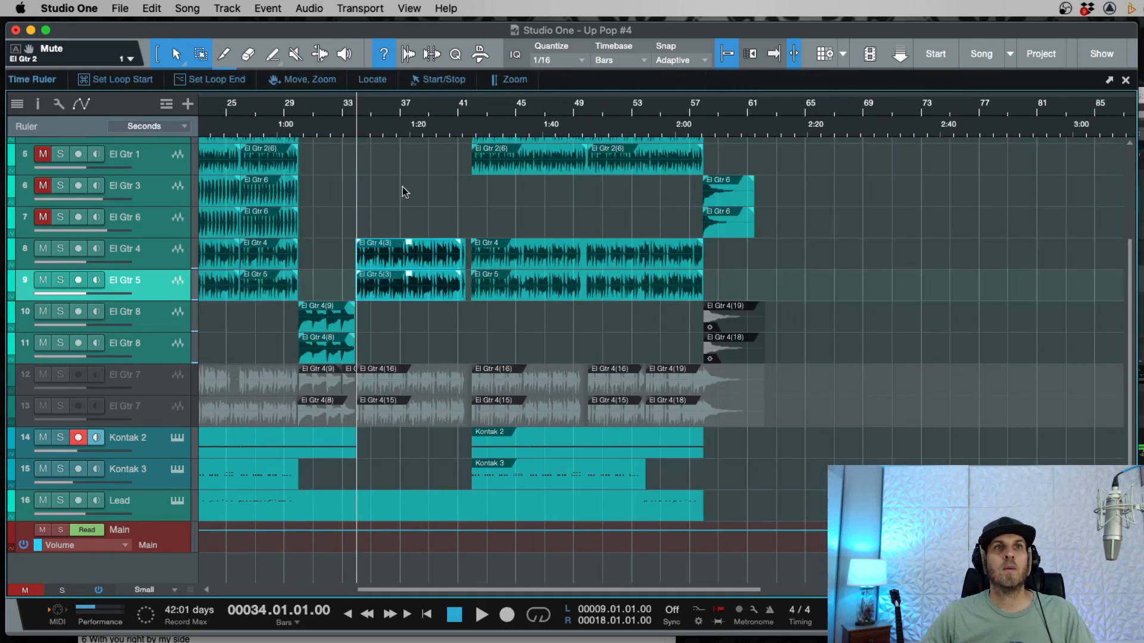
{"action": "key", "text": "e"}
{"action": "key", "text": "e"}
{"action": "key", "text": "e"}
{"action": "key", "text": "e"}
{"action": "key", "text": "e"}
{"action": "key", "text": "e"}
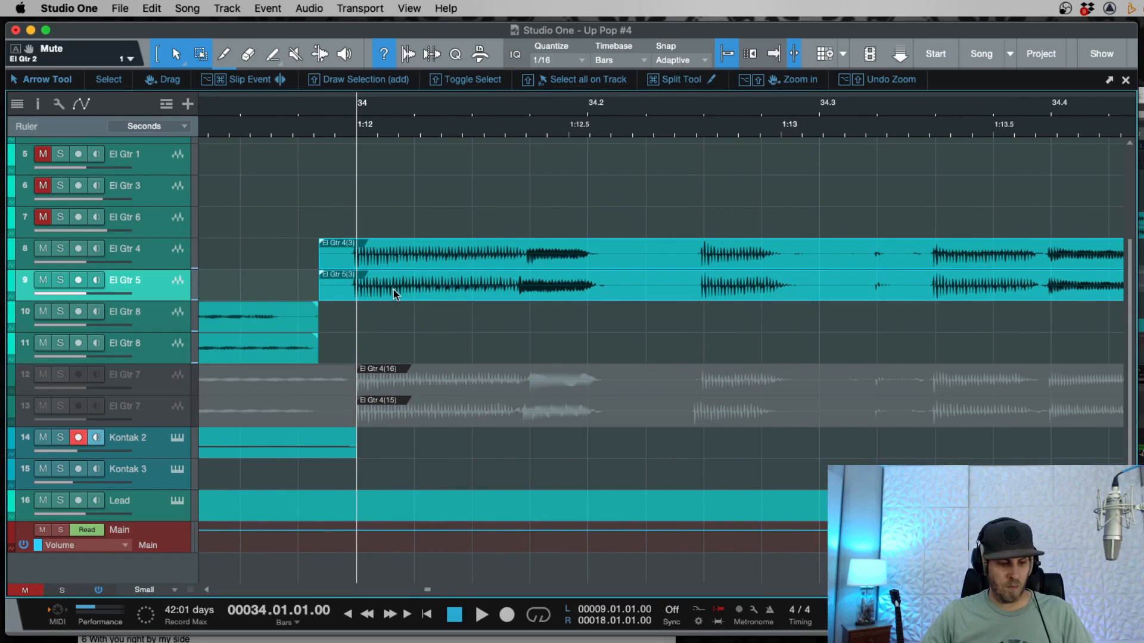
{"action": "left_click_drag", "start_coordinate": [320, 262], "coordinate": [307, 262]}
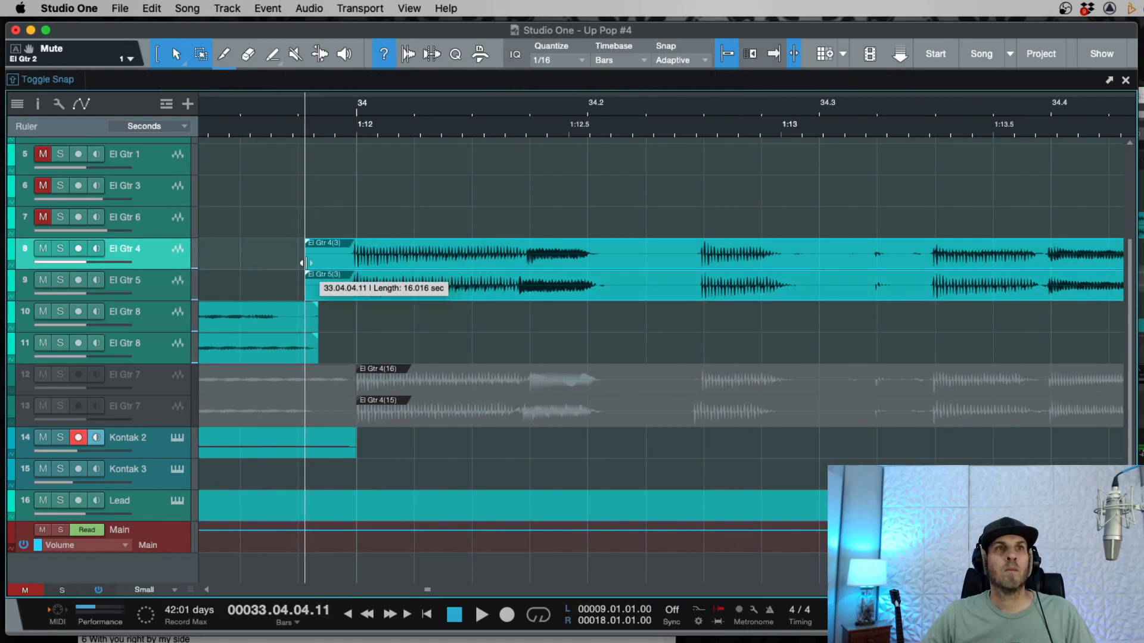
Step: Copy the extended El Gtr 4 and El Gtr 5 events to the El Gtr 8 tracks, starting just before bar 42, and play them
{"action": "key", "text": "w"}
{"action": "key", "text": "w"}
{"action": "key", "text": "w"}
{"action": "key", "text": "w"}
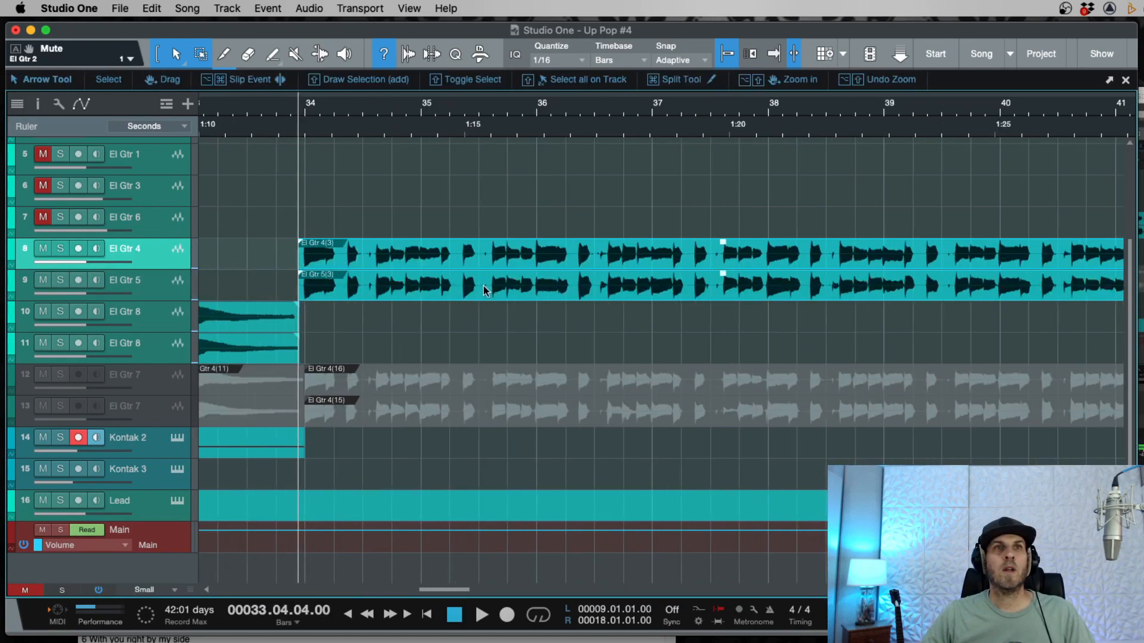
{"action": "left_click_drag", "start_coordinate": [382, 291], "coordinate": [813, 348]}
{"action": "key", "text": "e"}
{"action": "key", "text": "e"}
{"action": "key", "text": "e"}
{"action": "key", "text": "e"}
{"action": "key", "text": "space"}
{"action": "key", "text": "f"}
Step: Split the original El Gtr 4 and El Gtr 5 events at about 49.2 and delete their sections from bar 42 up to the split
{"action": "key", "text": "w"}
{"action": "key", "text": "w"}
{"action": "key", "text": "w"}
{"action": "scroll", "coordinate": [813, 348], "scroll_direction": "right", "scroll_amount": 2}
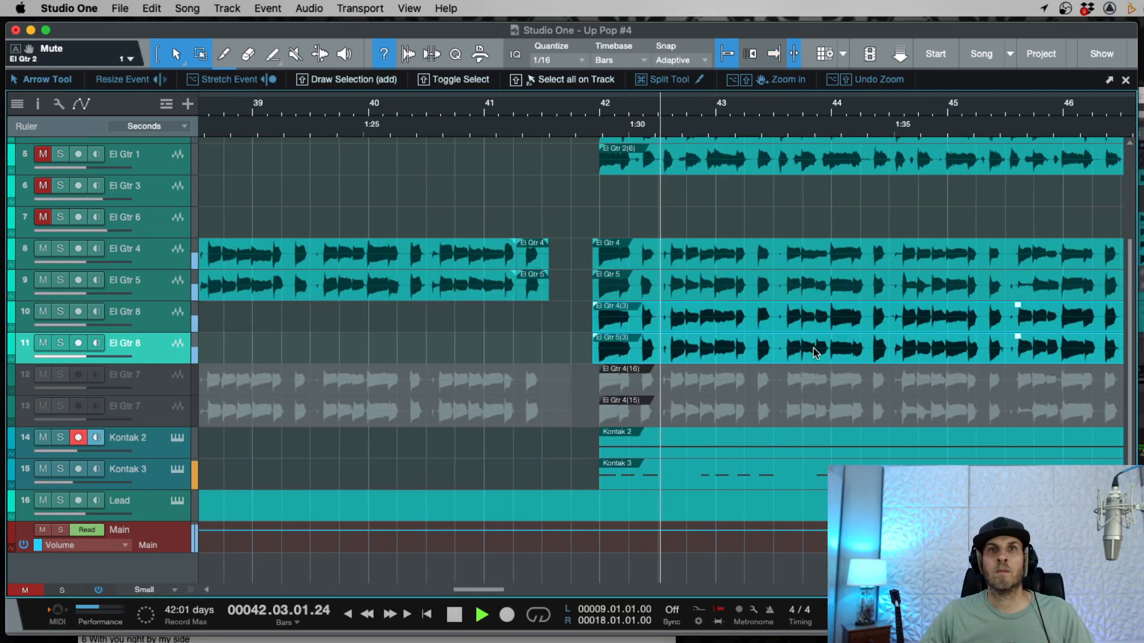
{"action": "scroll", "coordinate": [813, 346], "scroll_direction": "right", "scroll_amount": 2}
{"action": "key", "text": "w"}
{"action": "key", "text": "3"}
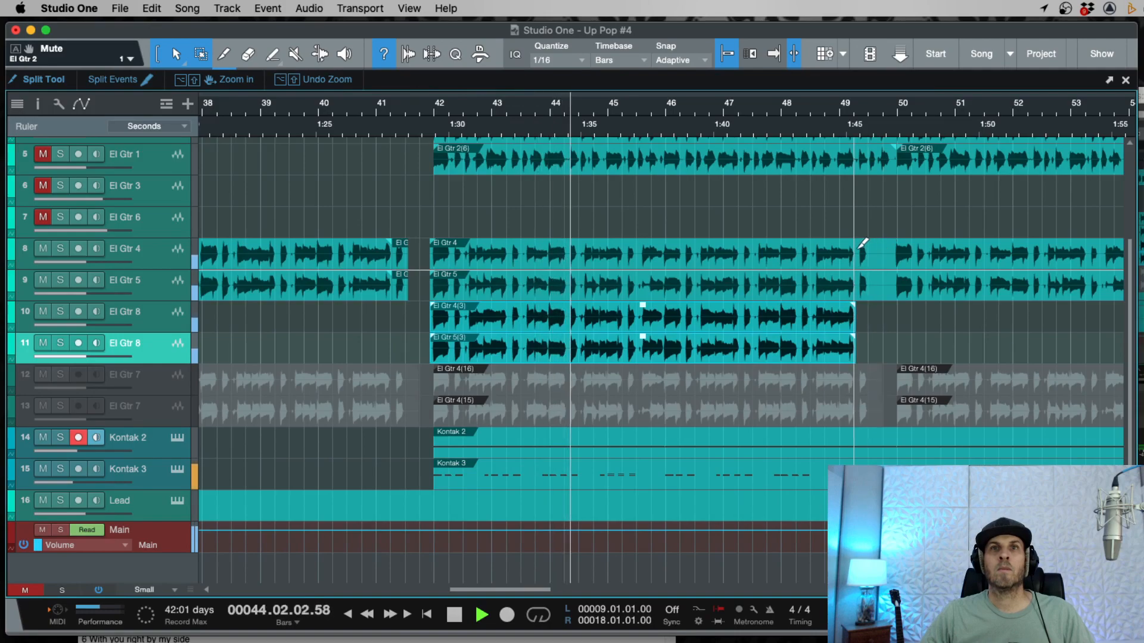
{"action": "left_click", "coordinate": [853, 255]}
{"action": "left_click", "coordinate": [853, 285], "text": "super"}
{"action": "left_click", "coordinate": [825, 289]}
{"action": "key", "text": "Delete"}
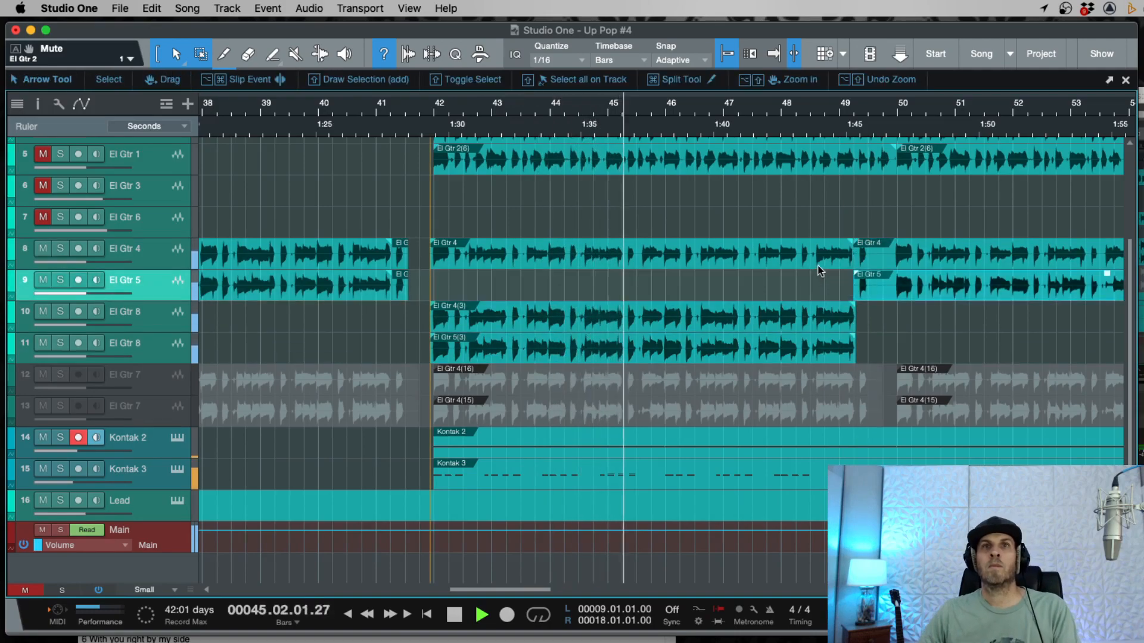
{"action": "left_click", "coordinate": [823, 259]}
{"action": "key", "text": "Delete"}
Step: Extend the ends of both El Gtr 8 events from about 49.2 to bar 50
{"action": "key", "text": "e"}
{"action": "key", "text": "w"}
{"action": "key", "text": "w"}
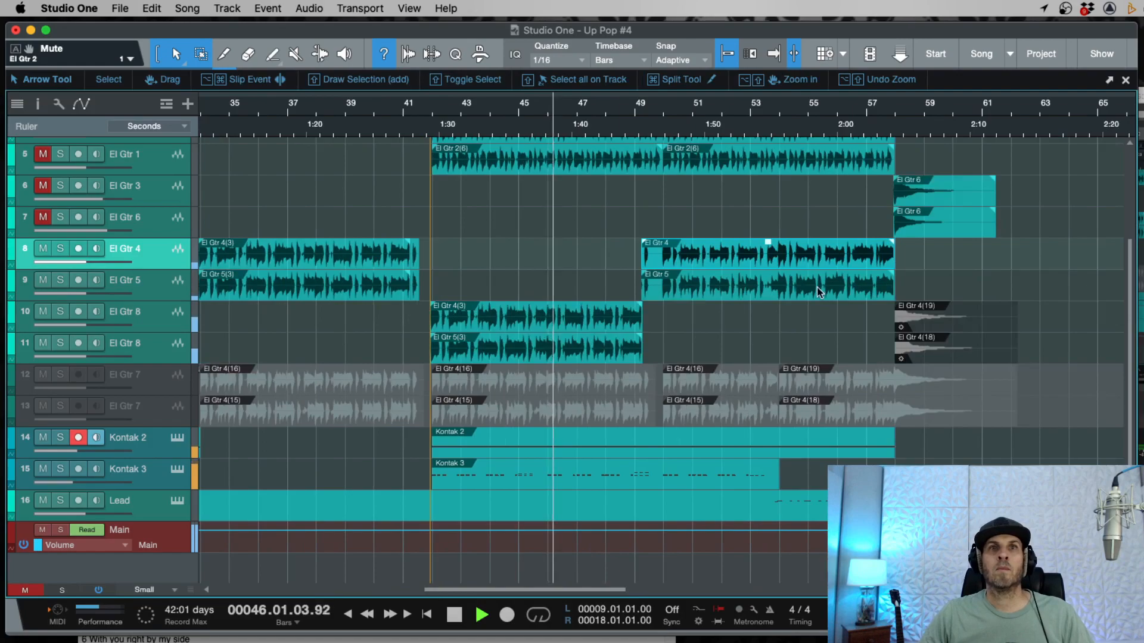
{"action": "key", "text": "e"}
{"action": "key", "text": "e"}
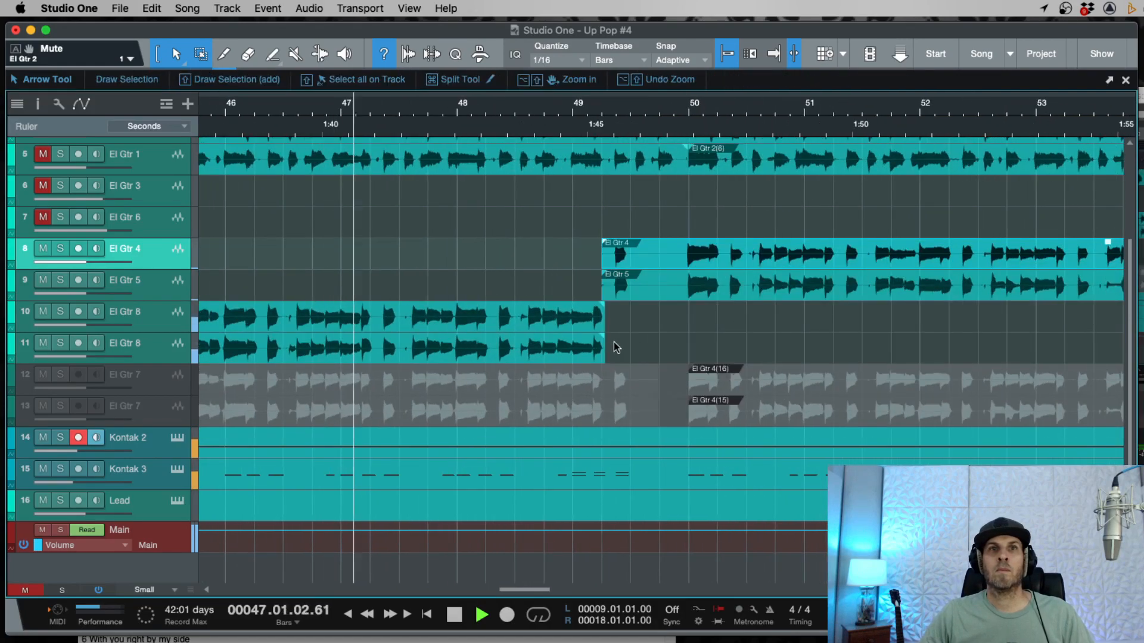
{"action": "left_click", "coordinate": [581, 354]}
{"action": "left_click_drag", "start_coordinate": [602, 323], "coordinate": [693, 352]}
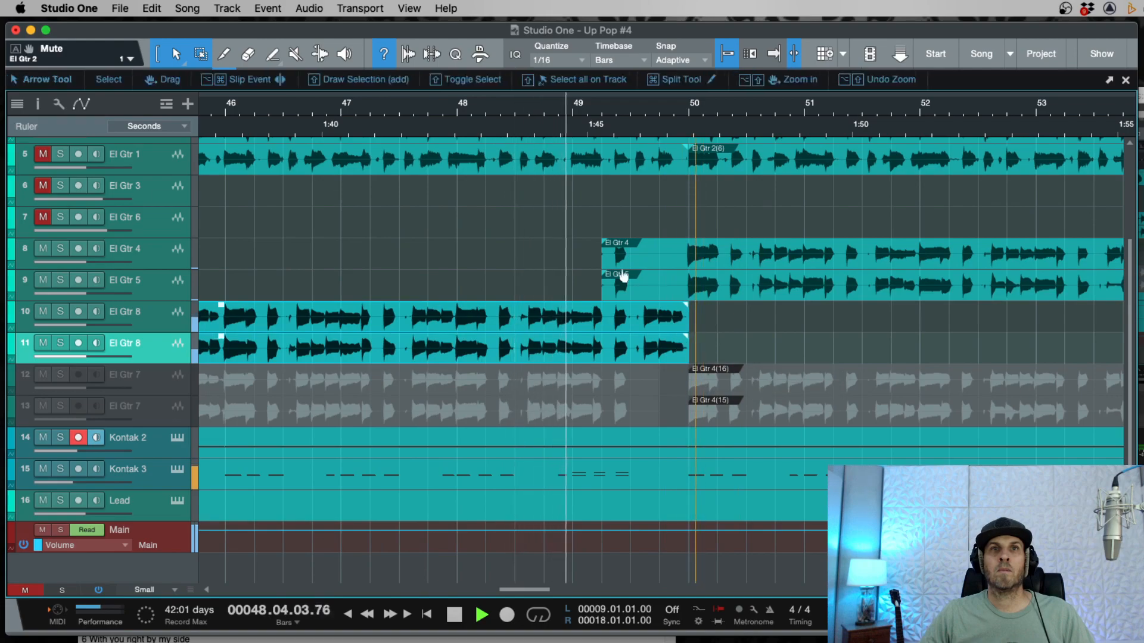
{"action": "left_click_drag", "start_coordinate": [589, 251], "coordinate": [678, 281]}
{"action": "key", "text": "Delete"}
{"action": "key", "text": "w"}
{"action": "key", "text": "w"}
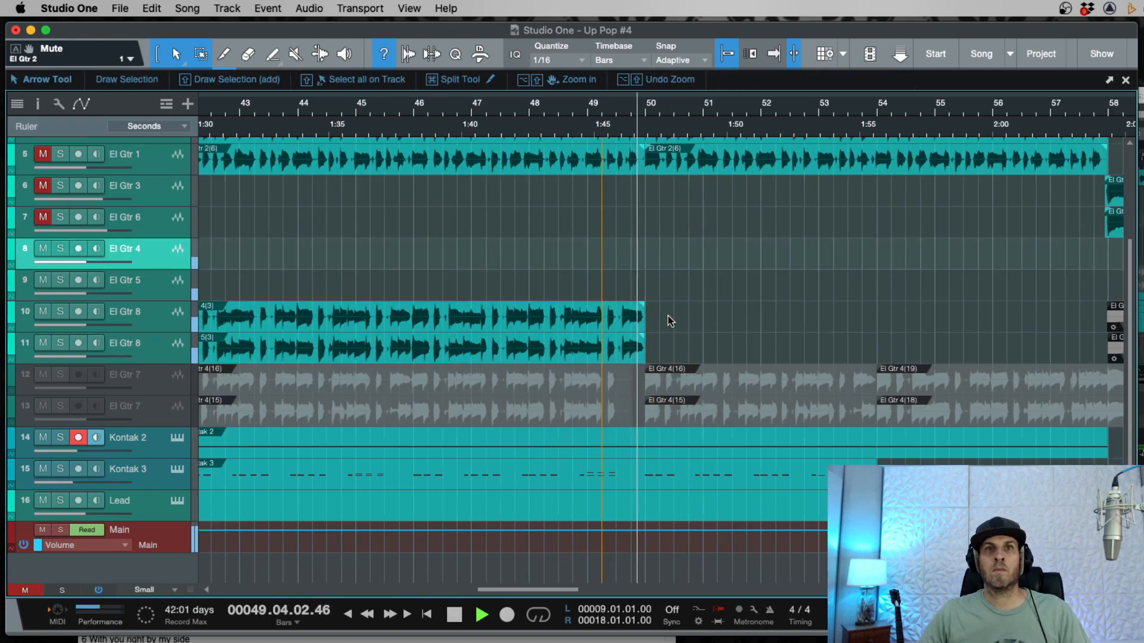
{"action": "key", "text": "super+z"}
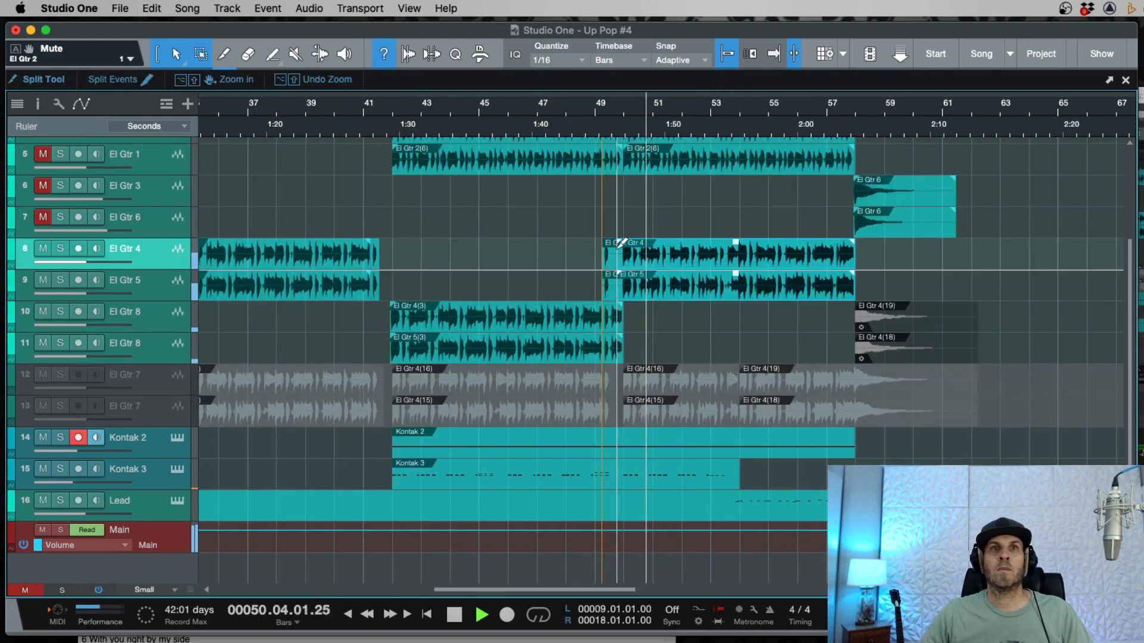
Step: Split the El Gtr 4 and El Gtr 5 events at about 49.4 and delete the short leftover pieces before the split
{"action": "left_click", "coordinate": [618, 277], "text": "super"}
{"action": "left_click", "coordinate": [611, 292]}
{"action": "key", "text": "Delete"}
{"action": "left_click", "coordinate": [609, 258]}
{"action": "key", "text": "Delete"}
Step: Duplicate both El Gtr 8 events so the copies follow directly at bar 50
{"action": "left_click", "coordinate": [576, 327]}
{"action": "left_click", "coordinate": [515, 353], "text": "shift"}
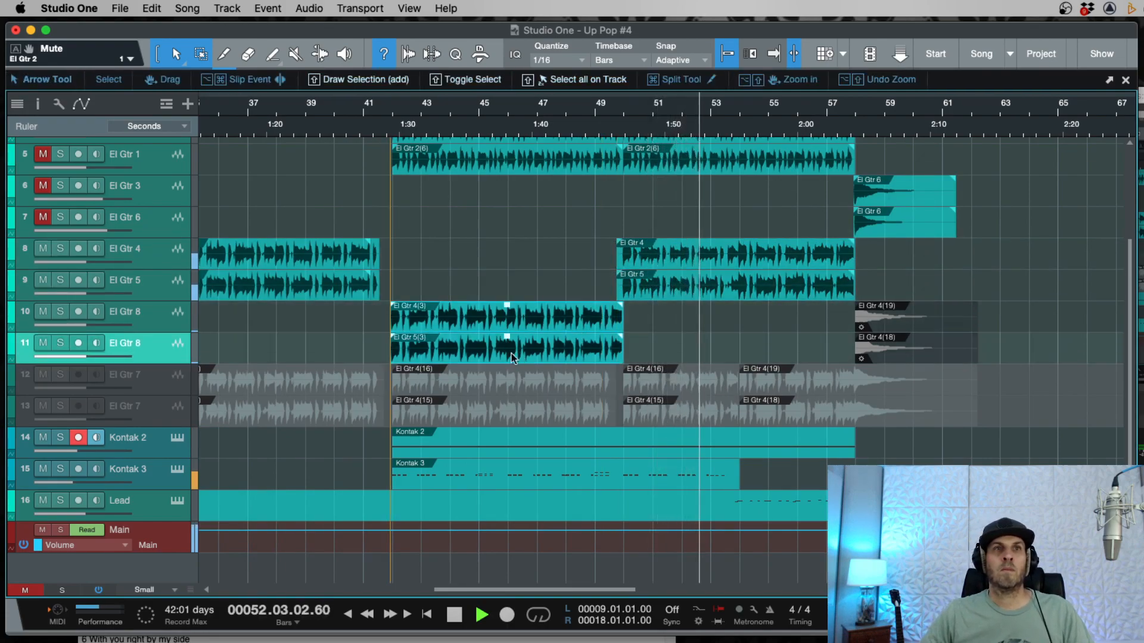
{"action": "key", "text": "super+d"}
{"action": "left_click_drag", "start_coordinate": [720, 356], "coordinate": [686, 351]}
{"action": "key", "text": "space"}
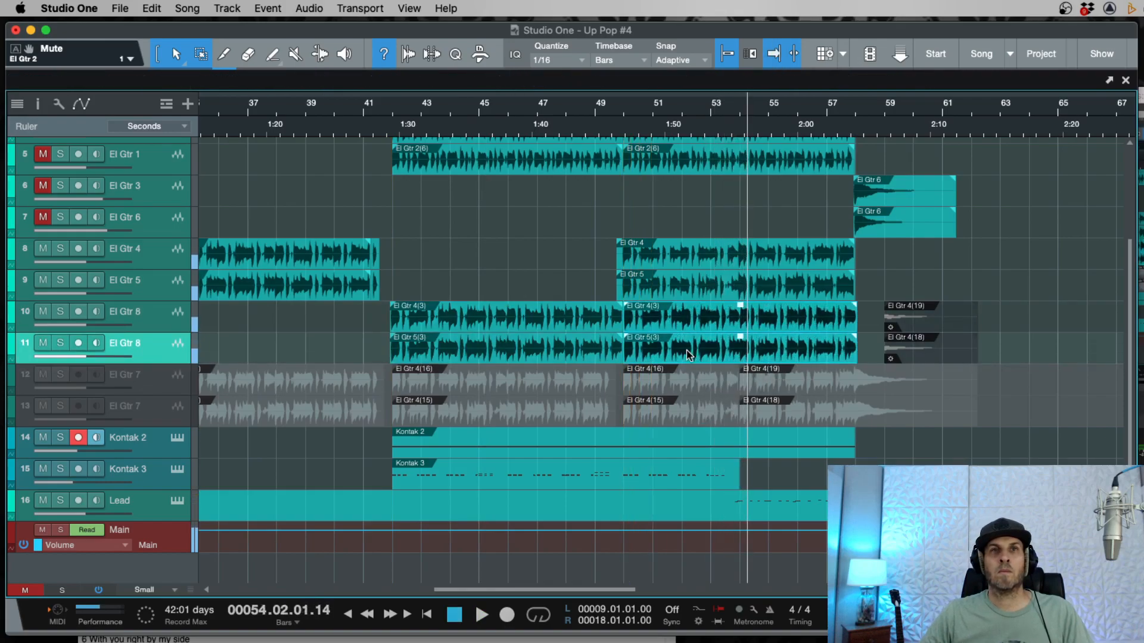
Step: Play the join near bar 50 and shift the duplicated El Gtr 8 events slightly earlier, to start at 49.04.04.63
{"action": "key", "text": "space"}
{"action": "key", "text": "e"}
{"action": "key", "text": "e"}
{"action": "key", "text": "e"}
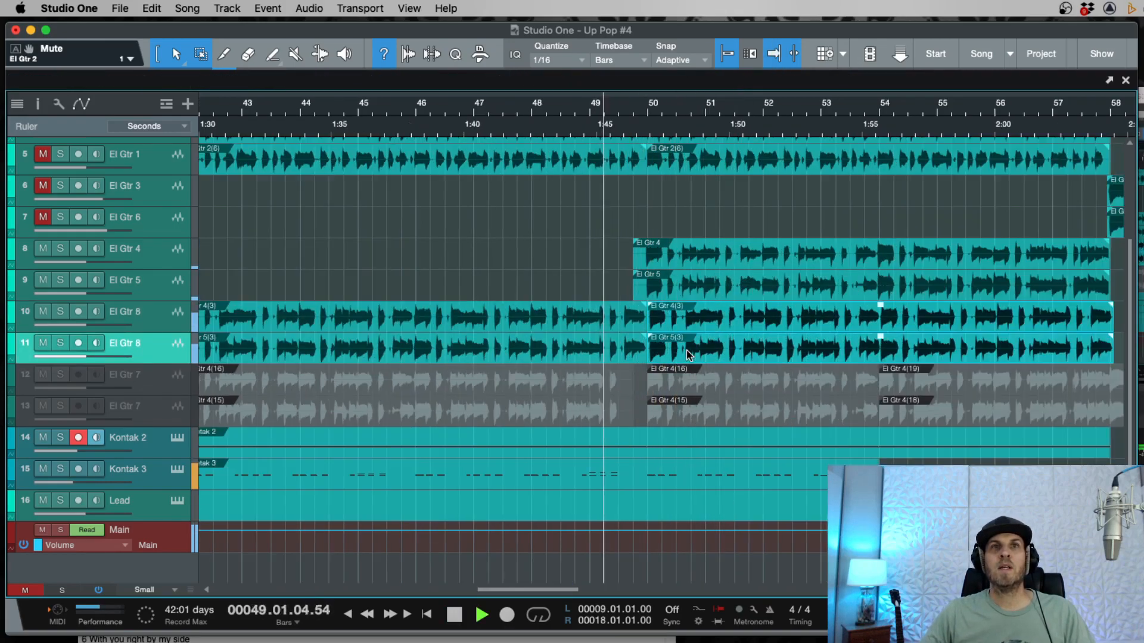
{"action": "left_click_drag", "start_coordinate": [854, 319], "coordinate": [840, 320]}
{"action": "key", "text": "space"}
{"action": "mouse_move", "coordinate": [749, 362]}
{"action": "left_mouse_down"}
{"action": "mouse_move", "coordinate": [784, 361]}
{"action": "mouse_move", "coordinate": [759, 357]}
{"action": "left_mouse_up"}
{"action": "key", "text": "e"}
{"action": "key", "text": "e"}
{"action": "key", "text": "e"}
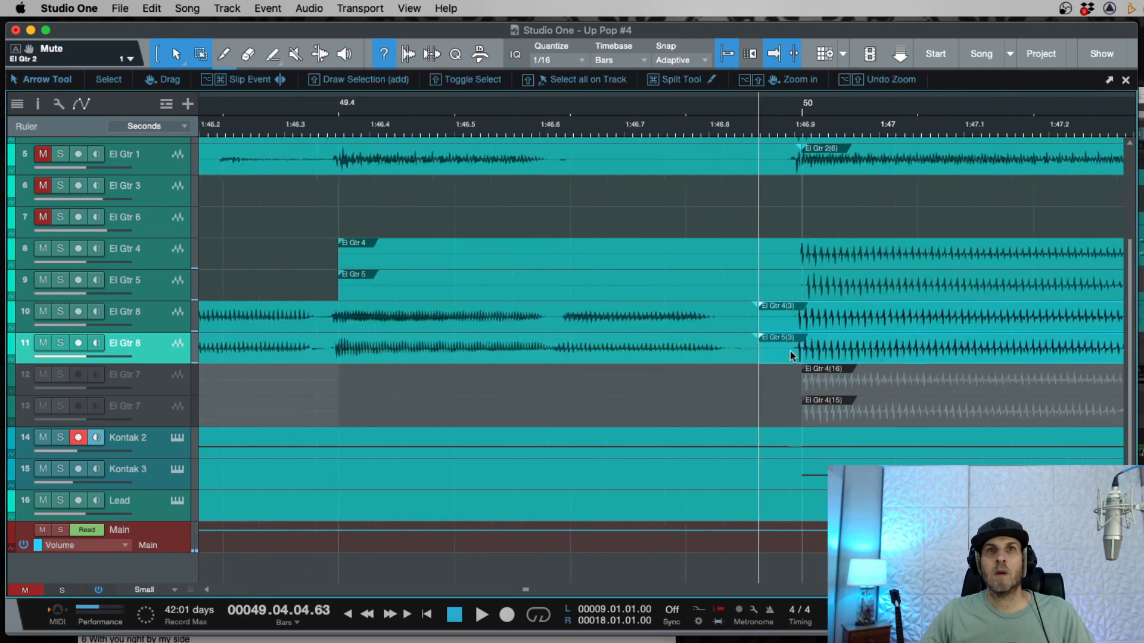
Step: Examine the waveforms at the join of the El Gtr 8 events just before bar 50 against the El Gtr 4 and El Gtr 5 tracks
{"action": "left_click", "coordinate": [793, 330]}
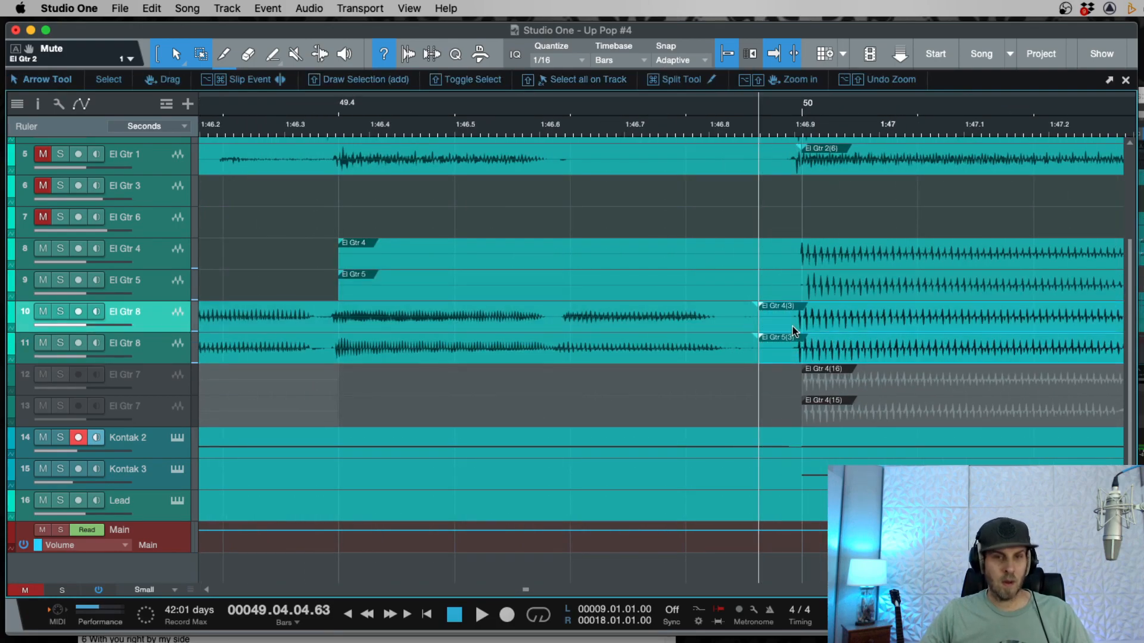
{"action": "key", "text": "e"}
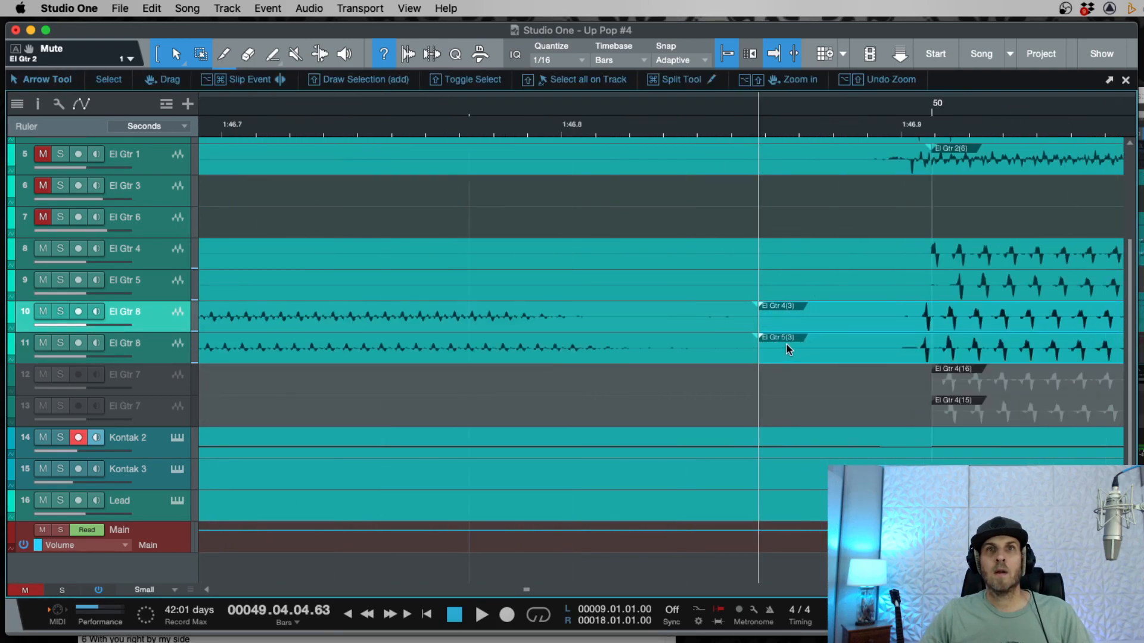
{"action": "left_click", "coordinate": [785, 351]}
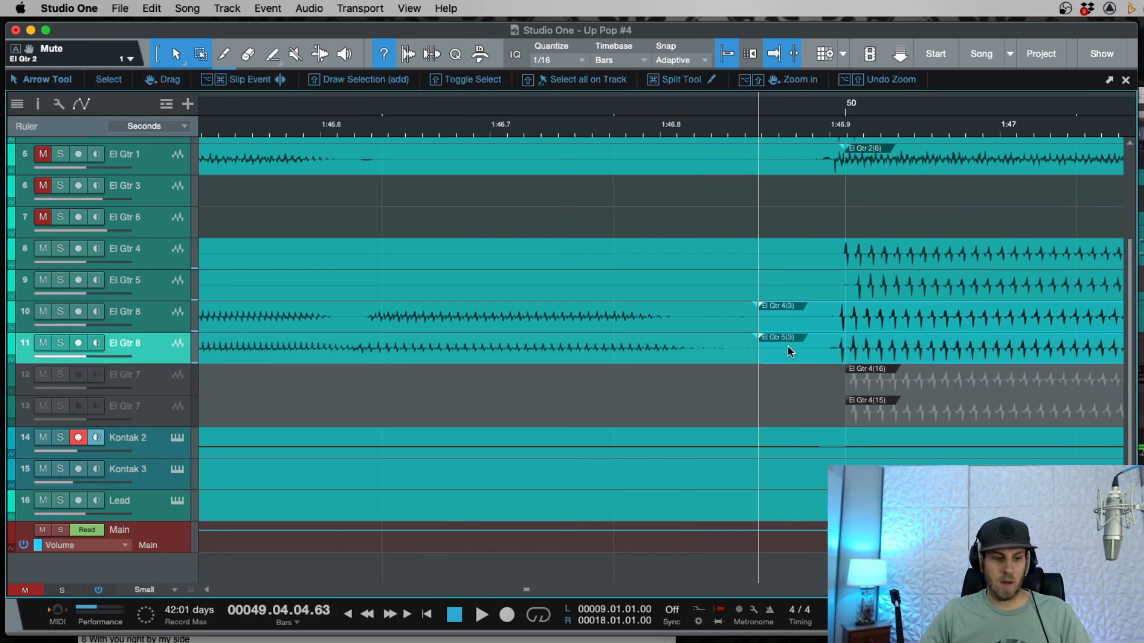
{"action": "key", "text": "w"}
{"action": "key", "text": "w"}
{"action": "key", "text": "w"}
{"action": "key", "text": "w"}
{"action": "key", "text": "w"}
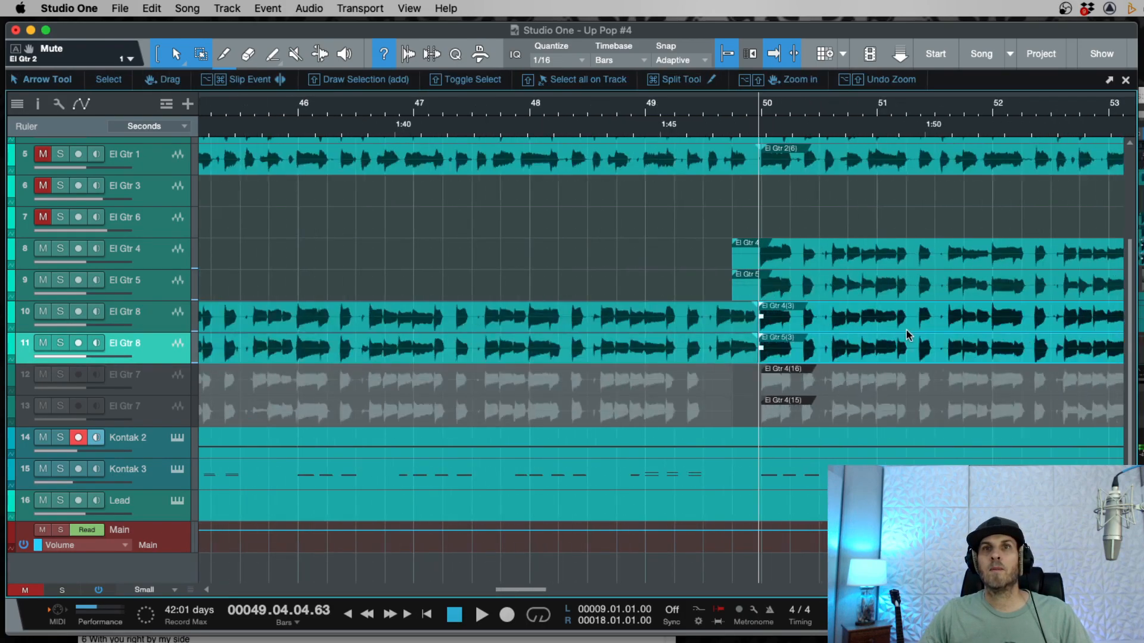
{"action": "key", "text": "w"}
{"action": "key", "text": "w"}
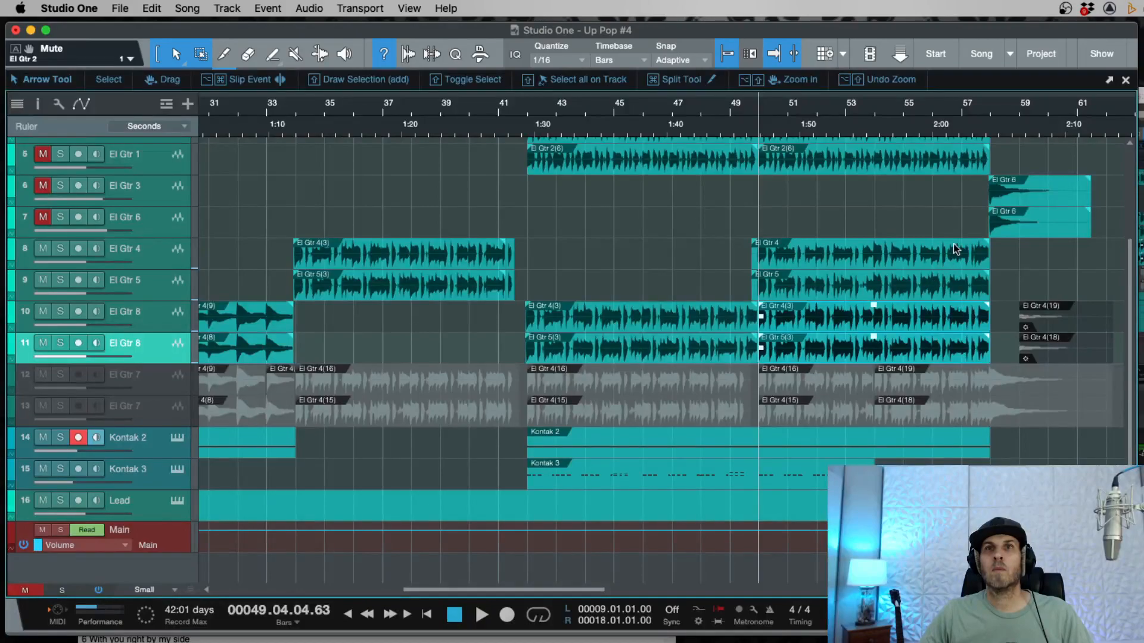
Step: Play back the duplicated guitar section from about bar 52 and examine it up to the ending at bar 58
{"action": "left_click_drag", "start_coordinate": [842, 132], "coordinate": [970, 248]}
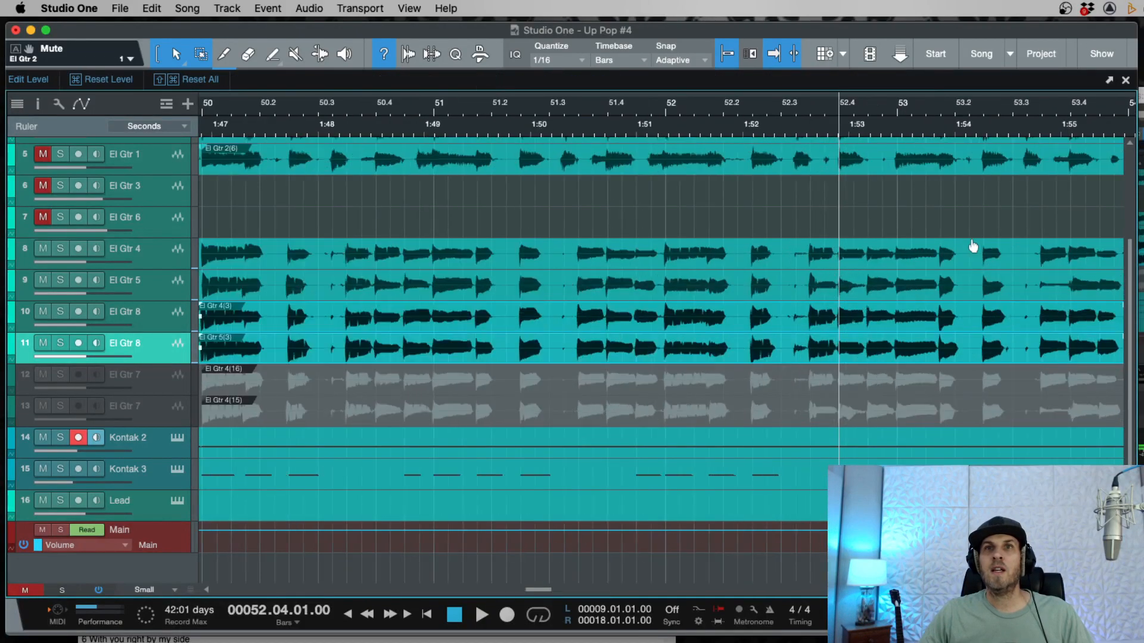
{"action": "key", "text": "w"}
{"action": "scroll", "coordinate": [1007, 290], "scroll_direction": "right", "scroll_amount": 1}
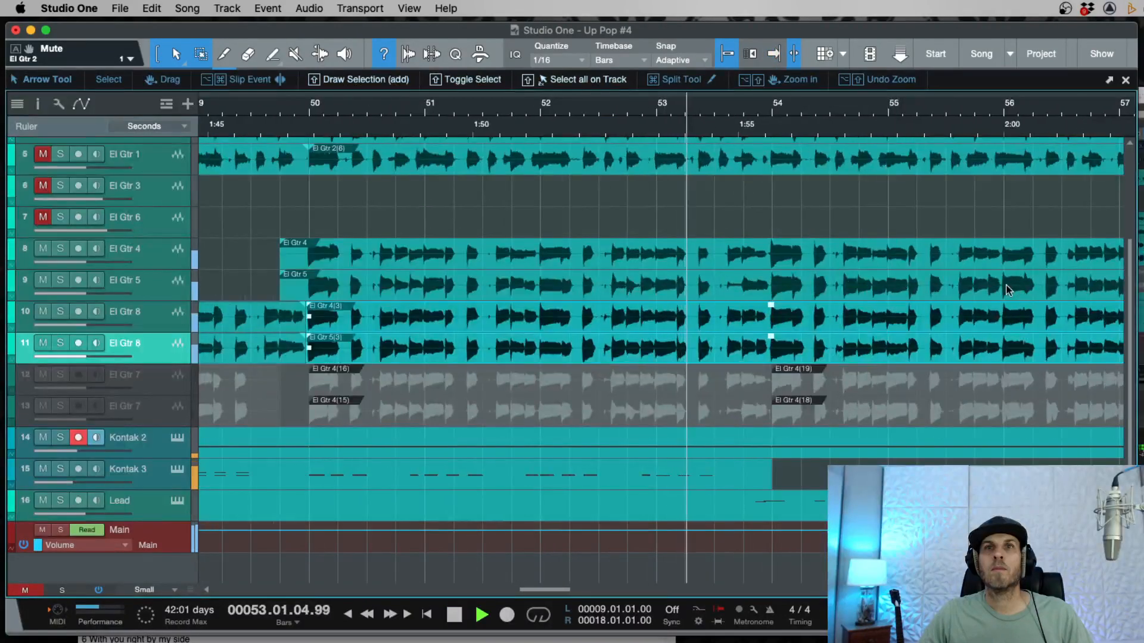
{"action": "scroll", "coordinate": [1006, 289], "scroll_direction": "right", "scroll_amount": 1}
{"action": "key", "text": "e"}
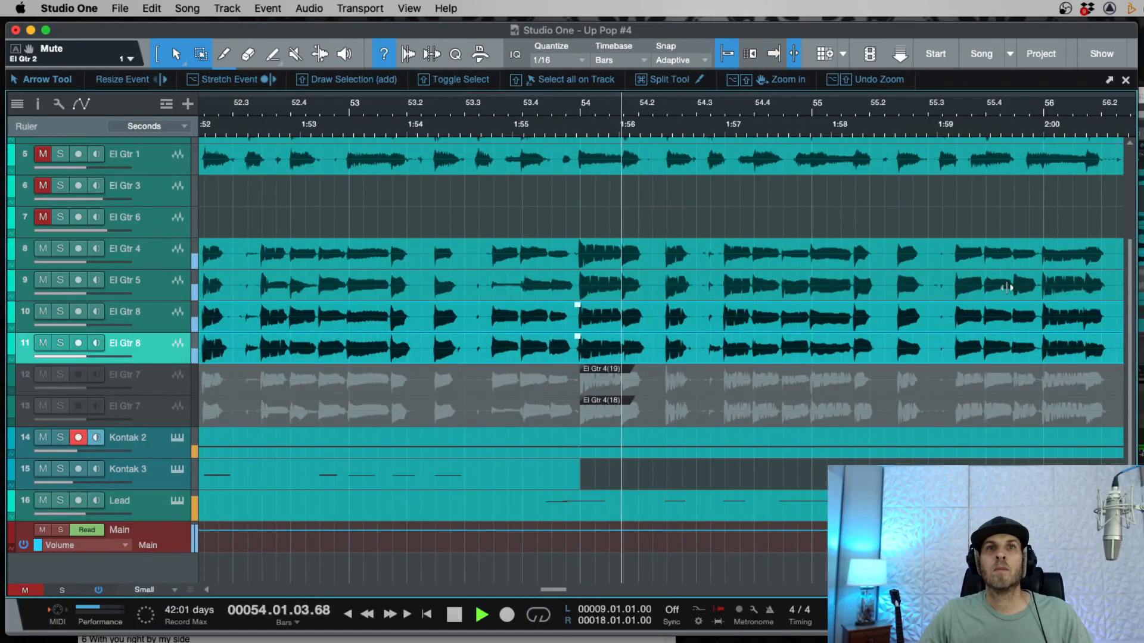
{"action": "key", "text": "w"}
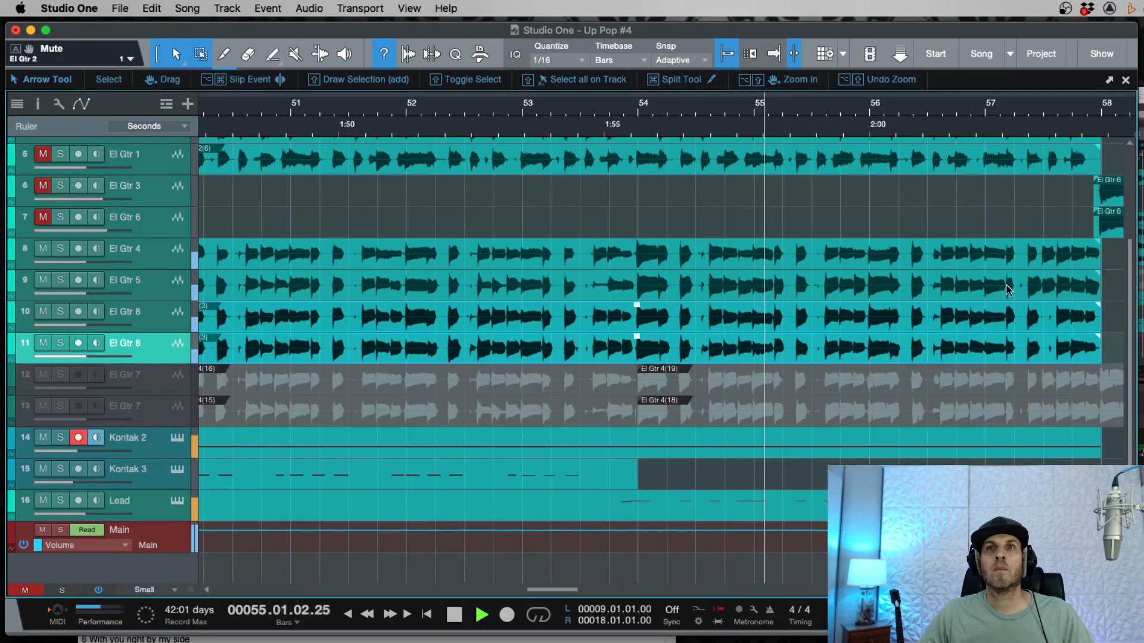
{"action": "scroll", "coordinate": [1007, 290], "scroll_direction": "right", "scroll_amount": 2}
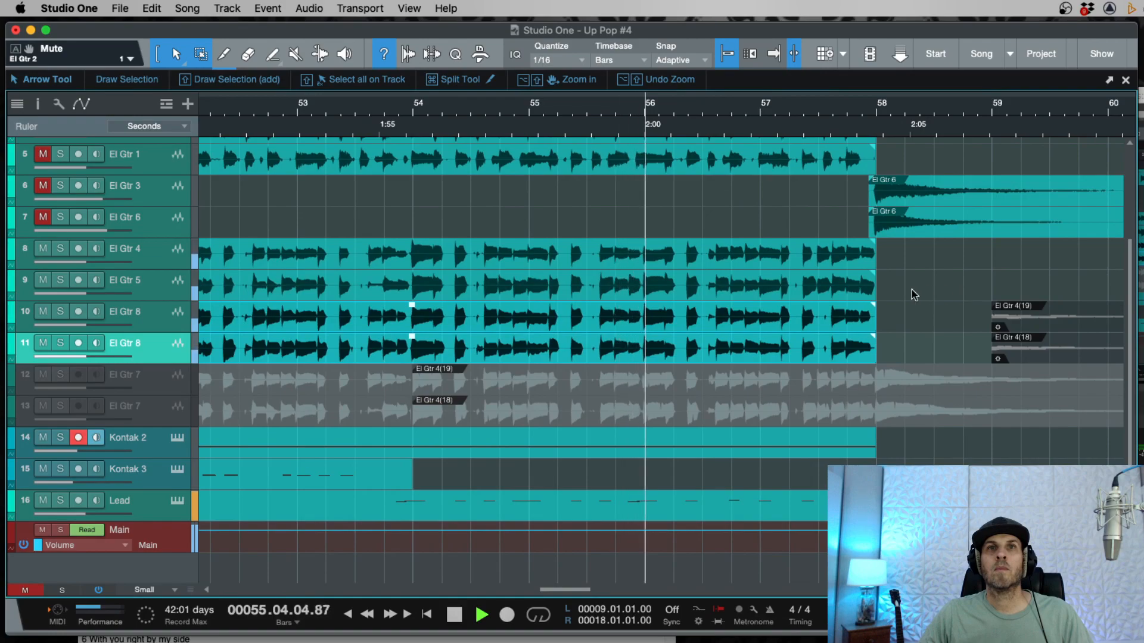
Step: Split both duplicated El Gtr 8 events at about 56.3
{"action": "key", "text": "3"}
{"action": "left_click", "coordinate": [706, 309]}
{"action": "key", "text": "1"}
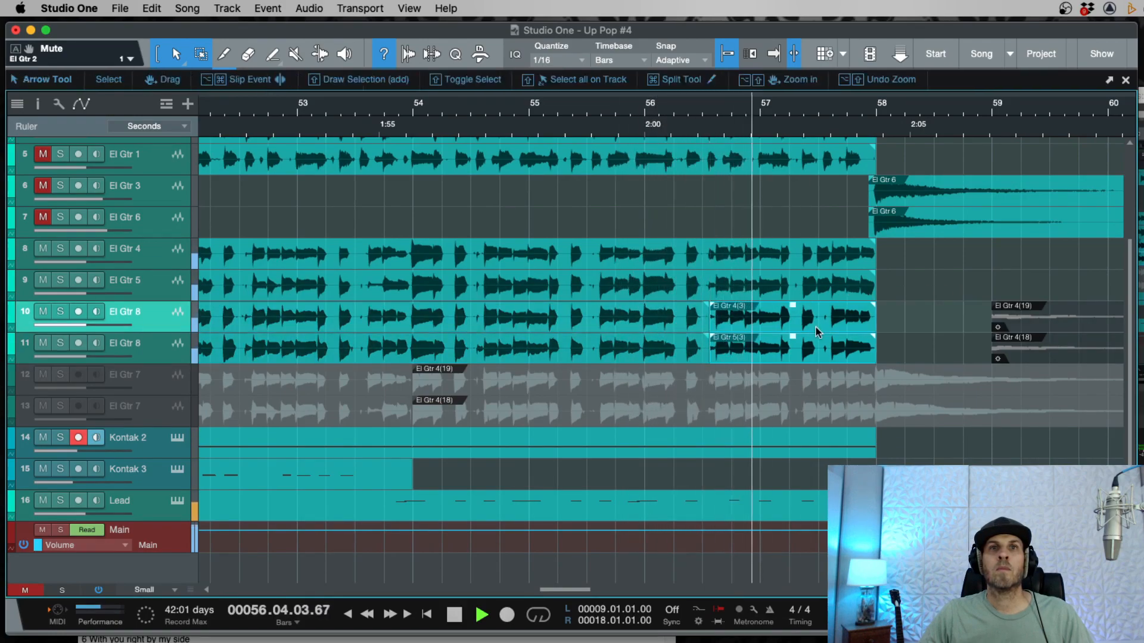
Step: Delete the split-off El Gtr 8 events after about 56.3 on both tracks and stop playback
{"action": "left_click", "coordinate": [804, 348]}
{"action": "key", "text": "Delete"}
{"action": "left_click", "coordinate": [804, 329]}
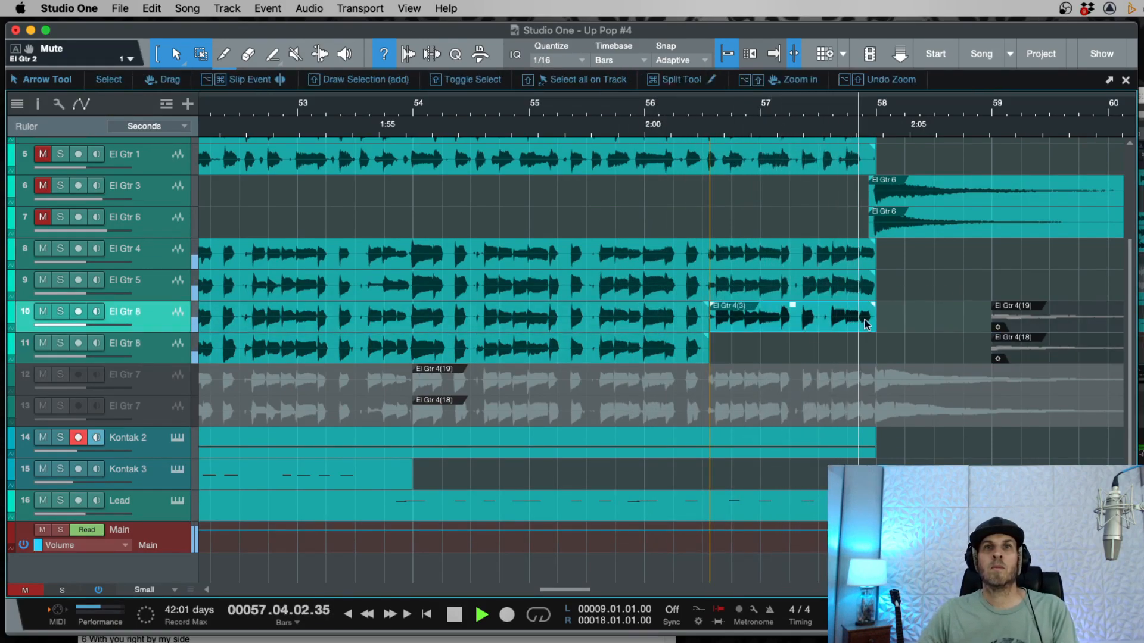
{"action": "key", "text": "Delete"}
{"action": "key", "text": "space"}
Step: Split the El Gtr 4 and El Gtr 5 events at about 56.3 and delete the sections before the split
{"action": "left_click_drag", "start_coordinate": [874, 252], "coordinate": [884, 252]}
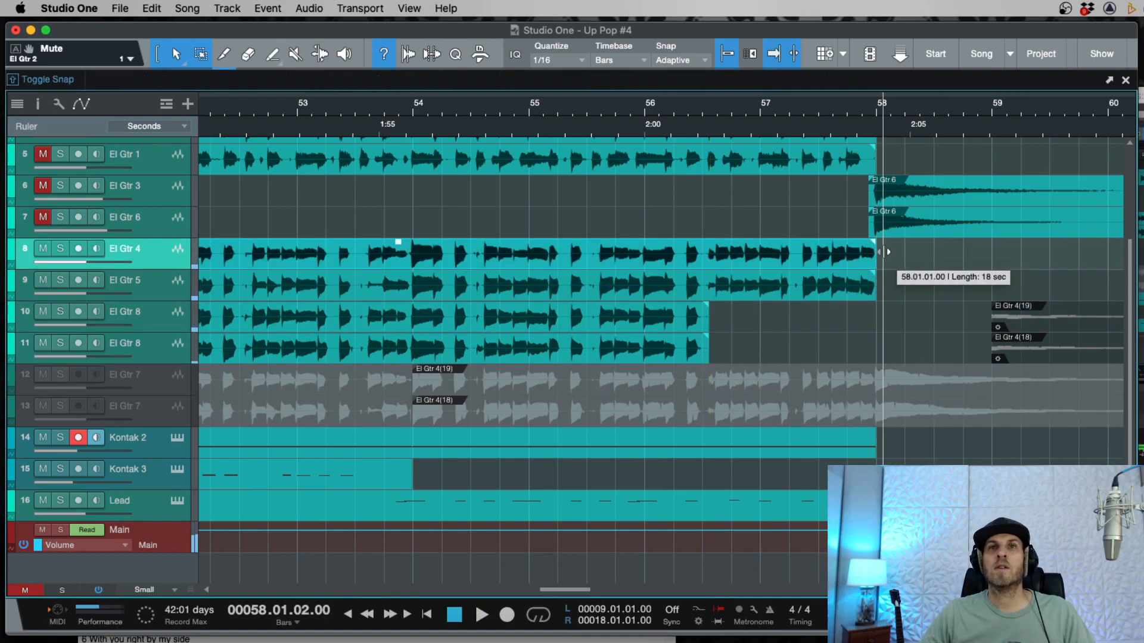
{"action": "left_click", "coordinate": [703, 255], "text": "super"}
{"action": "left_click", "coordinate": [703, 283], "text": "super"}
{"action": "left_click", "coordinate": [667, 294]}
{"action": "key", "text": "Delete"}
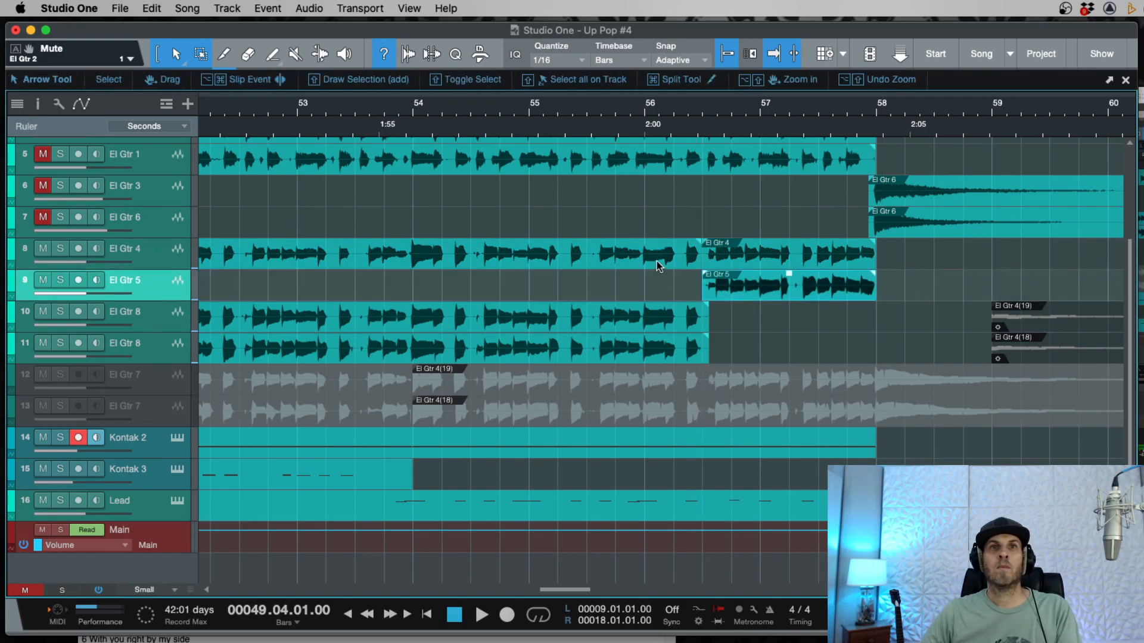
{"action": "left_click", "coordinate": [656, 261]}
{"action": "key", "text": "Delete"}
Step: Move the remaining El Gtr 4 and El Gtr 5 end pieces onto the two El Gtr 8 tracks, joining the events there at about 56.3
{"action": "left_click", "coordinate": [752, 291]}
{"action": "left_click", "coordinate": [749, 256], "text": "shift"}
{"action": "key", "text": "e"}
{"action": "key", "text": "e"}
{"action": "left_click_drag", "start_coordinate": [775, 289], "coordinate": [756, 358]}
{"action": "key", "text": "e"}
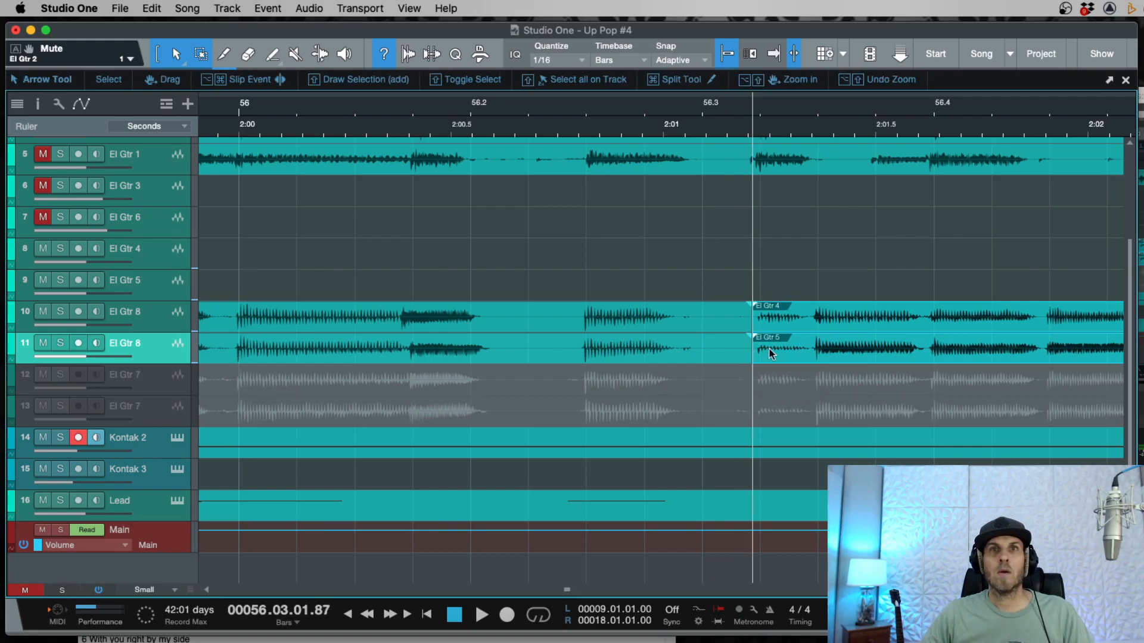
Step: Move all active El Gtr 8 events between bars 42 and 58 onto the El Gtr 4 and El Gtr 5 tracks at the same position
{"action": "key", "text": "e"}
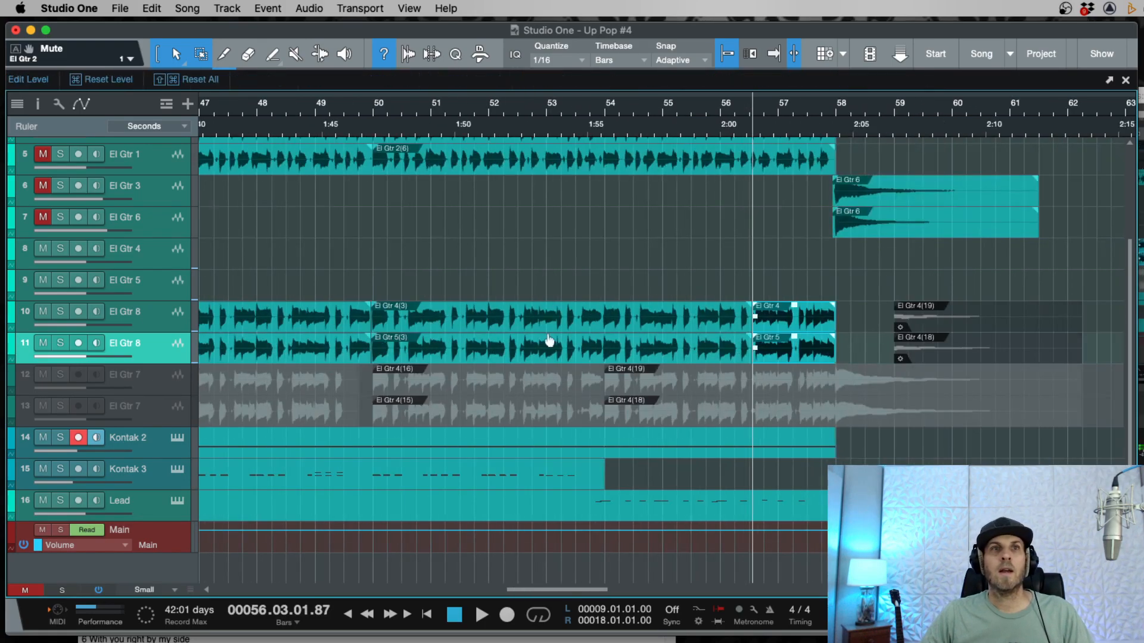
{"action": "left_click", "coordinate": [652, 319]}
{"action": "left_click", "coordinate": [360, 330]}
{"action": "left_click", "coordinate": [785, 358]}
{"action": "left_click", "coordinate": [774, 323], "text": "shift"}
{"action": "left_click", "coordinate": [701, 323], "text": "shift"}
{"action": "left_click", "coordinate": [693, 346], "text": "shift"}
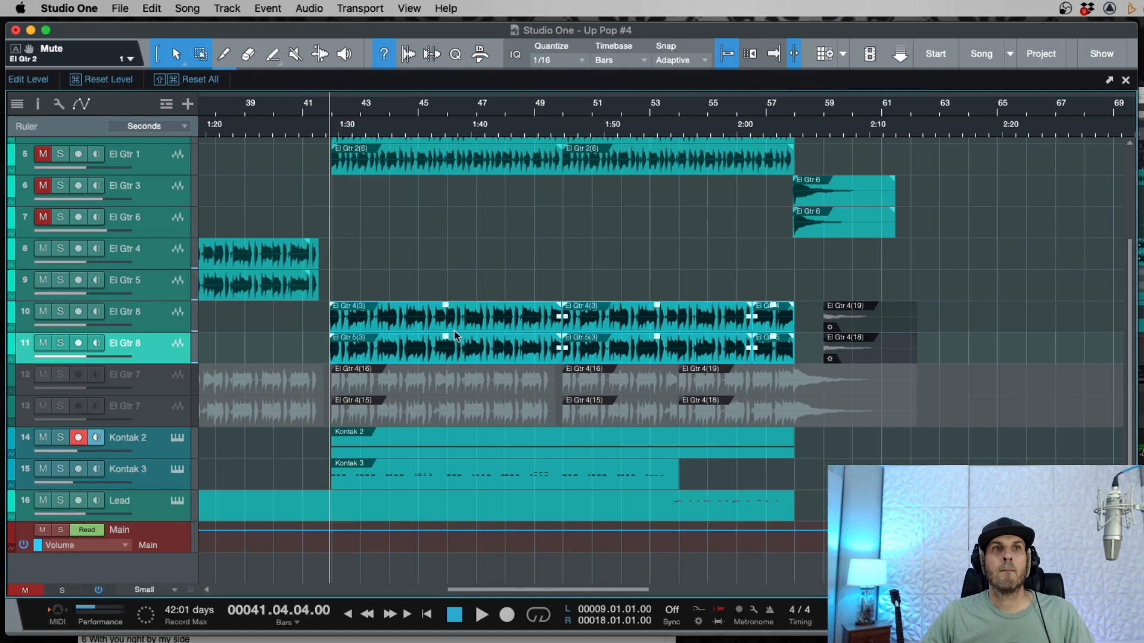
{"action": "left_click_drag", "start_coordinate": [467, 354], "coordinate": [452, 266]}
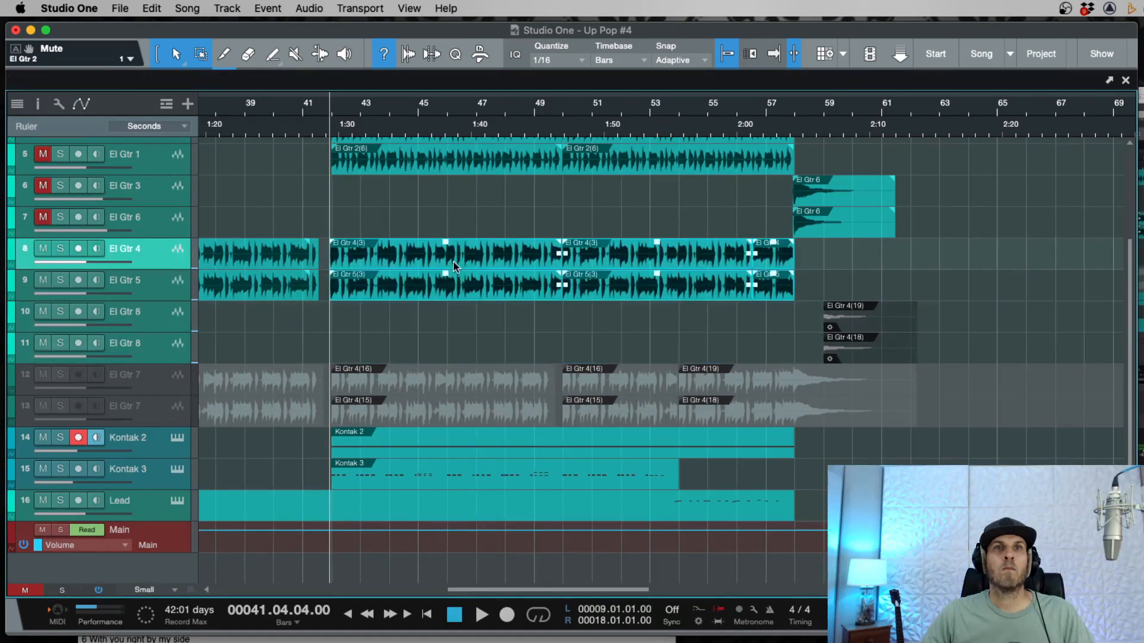
Step: Play back the moved guitar events through the join near 56.3 and on to the ending at bar 58
{"action": "left_click", "coordinate": [728, 130]}
{"action": "key", "text": "space"}
{"action": "key", "text": "e"}
{"action": "key", "text": "e"}
{"action": "key", "text": "e"}
{"action": "key", "text": "e"}
{"action": "key", "text": "w"}
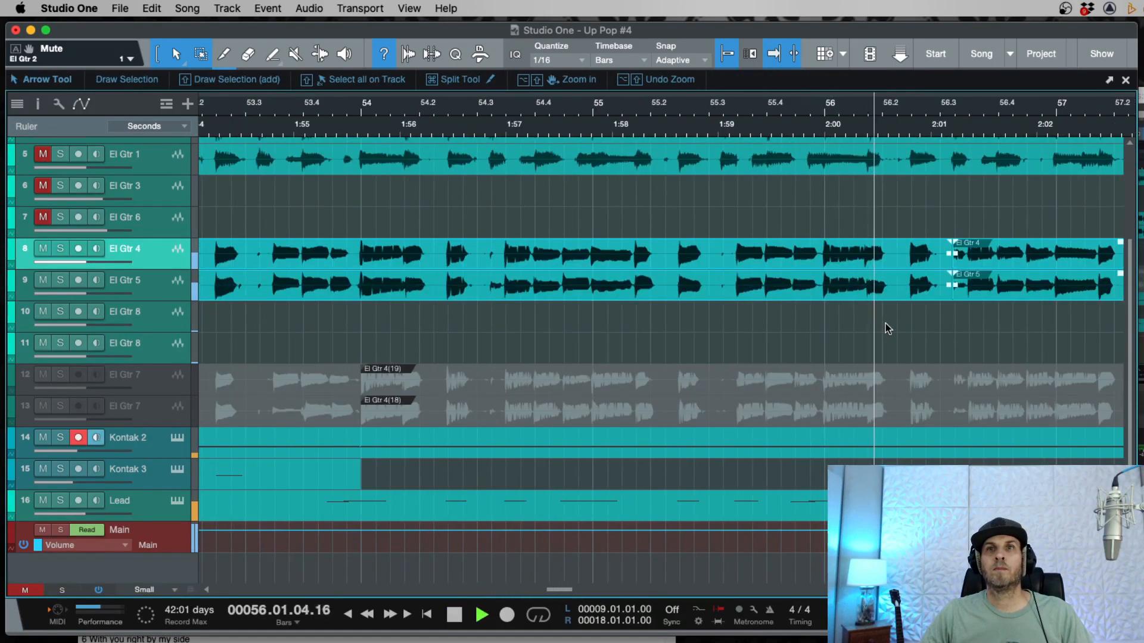
{"action": "key", "text": "w"}
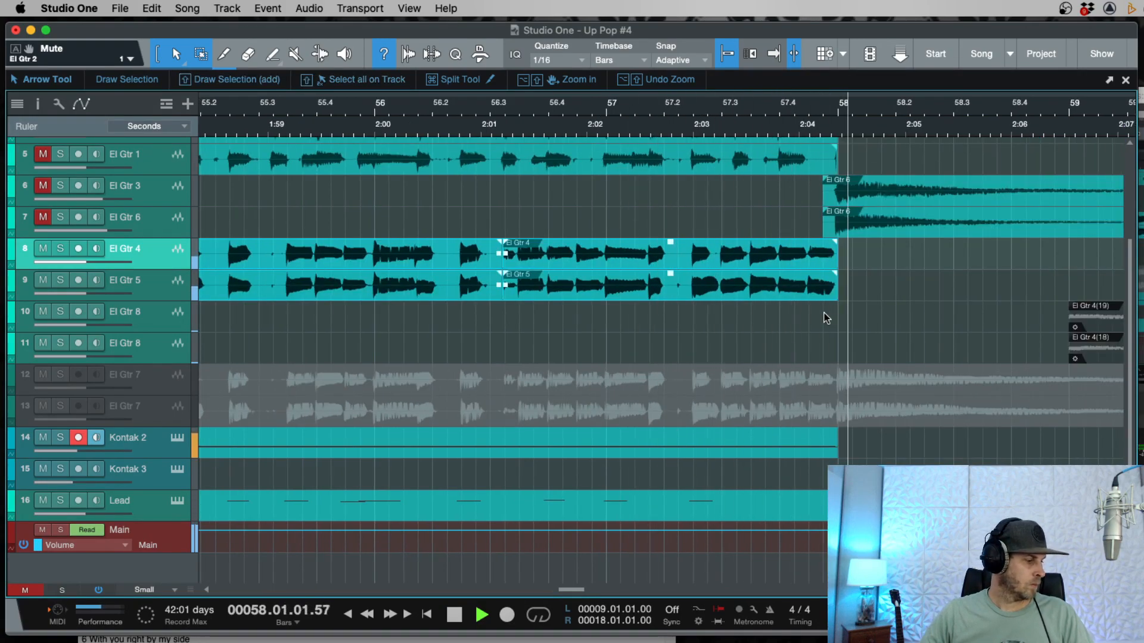
{"action": "key", "text": "space"}
{"action": "key", "text": "f"}
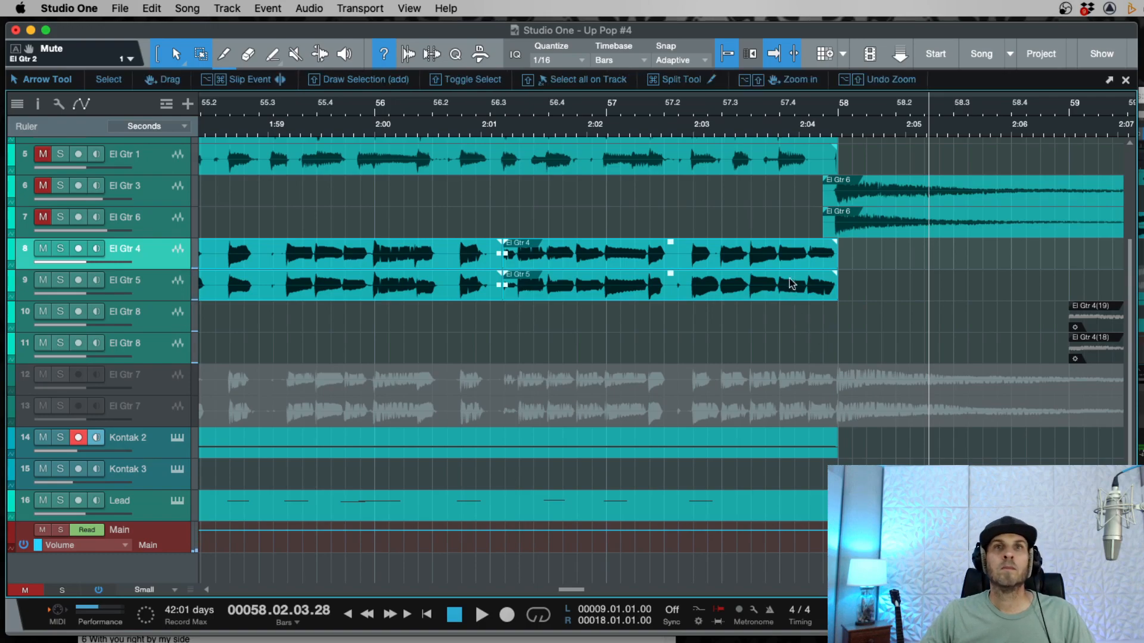
{"action": "key", "text": "space"}
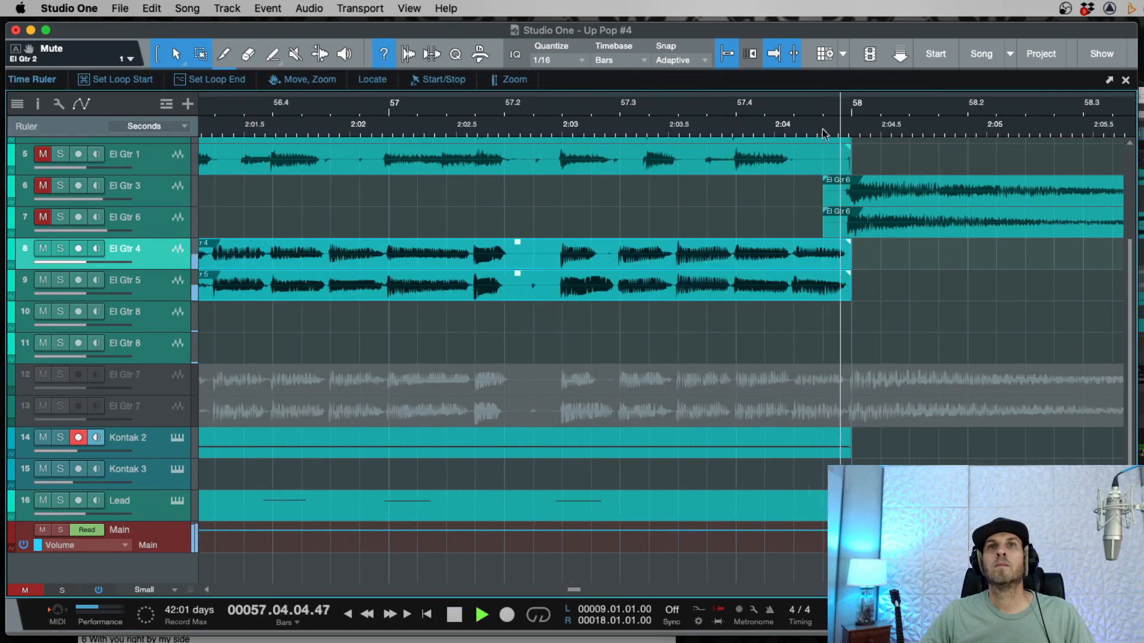
{"action": "key", "text": "w"}
{"action": "key", "text": "w"}
{"action": "key", "text": "space"}
Step: Extend the starts of both muted ending events on the El Gtr 8 tracks back to 57.04.01.00 and play them
{"action": "left_click", "coordinate": [1005, 356]}
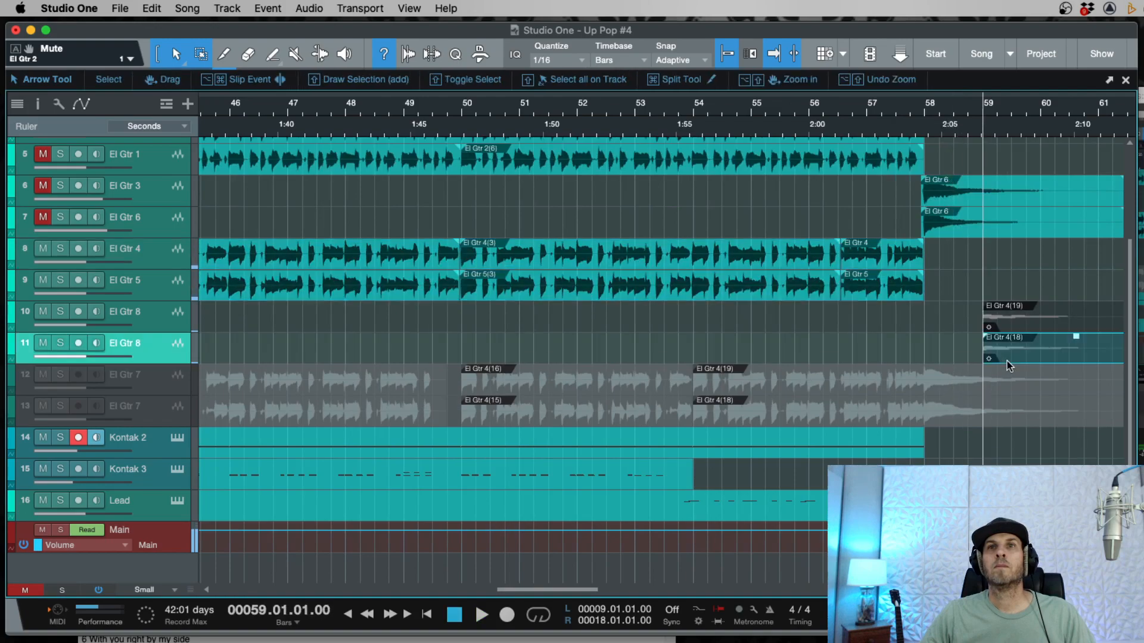
{"action": "left_click", "coordinate": [1011, 323], "text": "shift"}
{"action": "left_click_drag", "start_coordinate": [984, 357], "coordinate": [911, 356]}
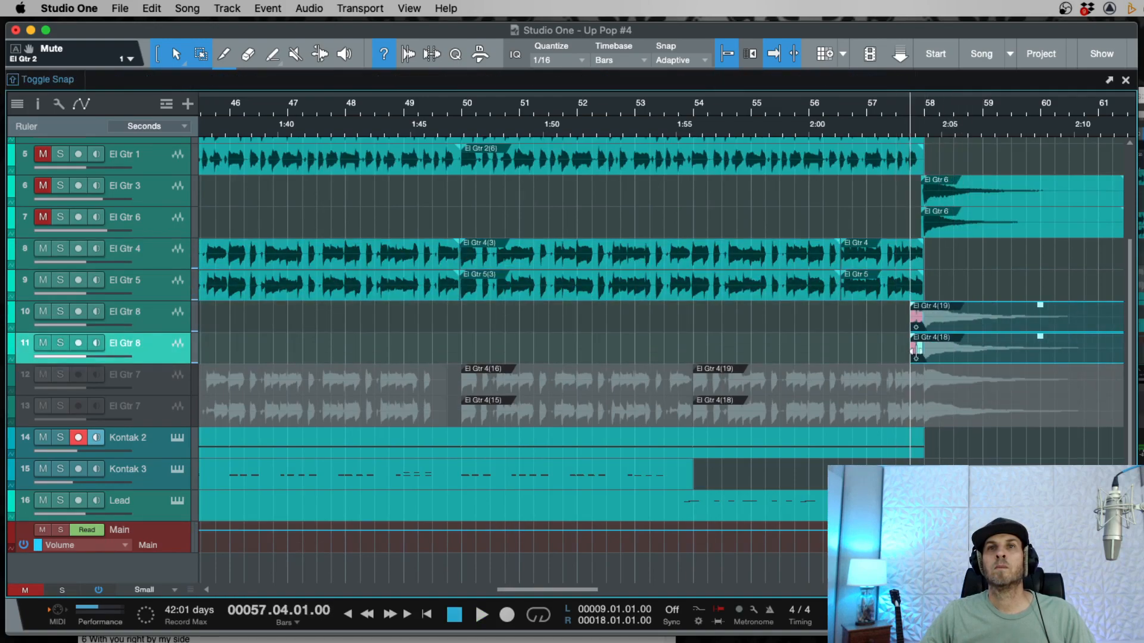
{"action": "key", "text": "space"}
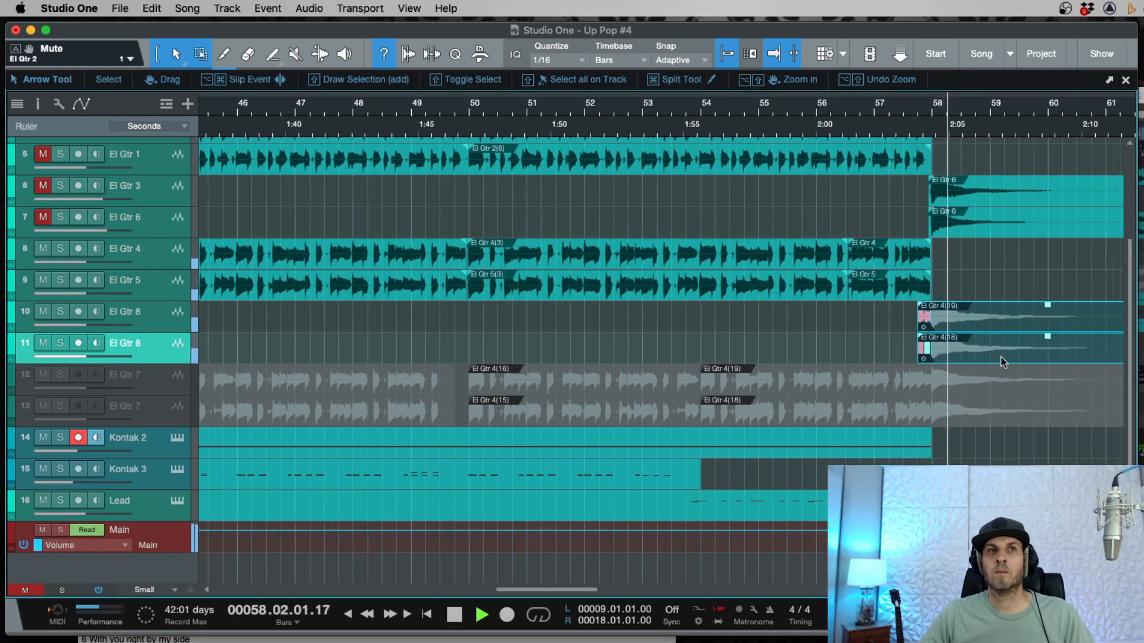
{"action": "key", "text": "w"}
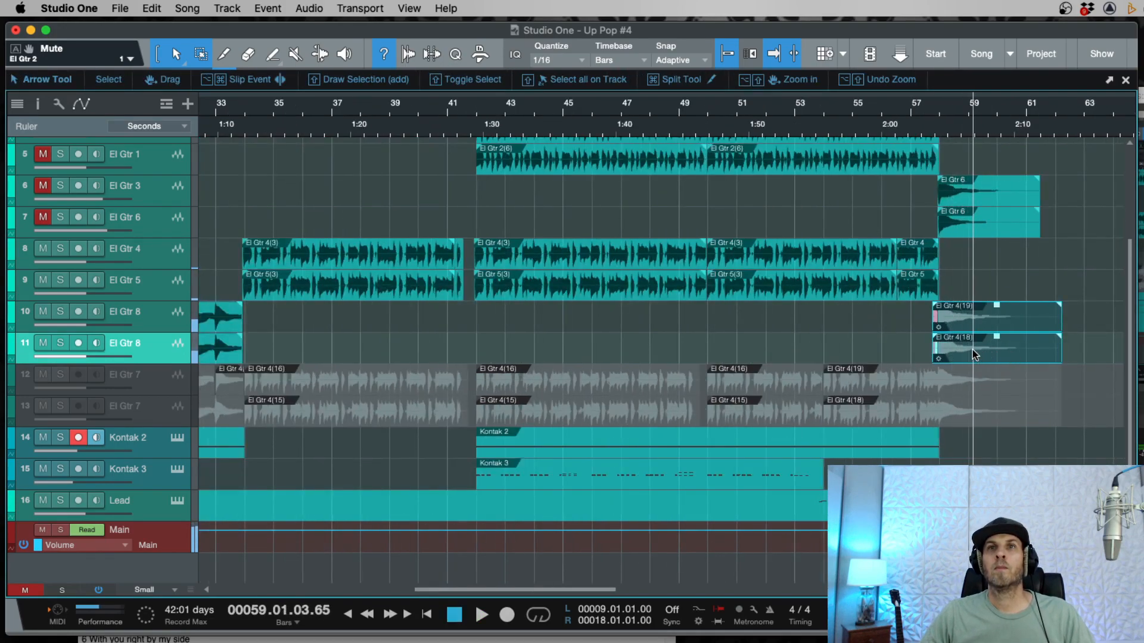
Step: Delete the part of both El Gtr 8 ending events that lies before the final chord just ahead of bar 58
{"action": "left_click", "coordinate": [972, 324]}
{"action": "key", "text": "e"}
{"action": "key", "text": "e"}
{"action": "key", "text": "e"}
{"action": "key", "text": "e"}
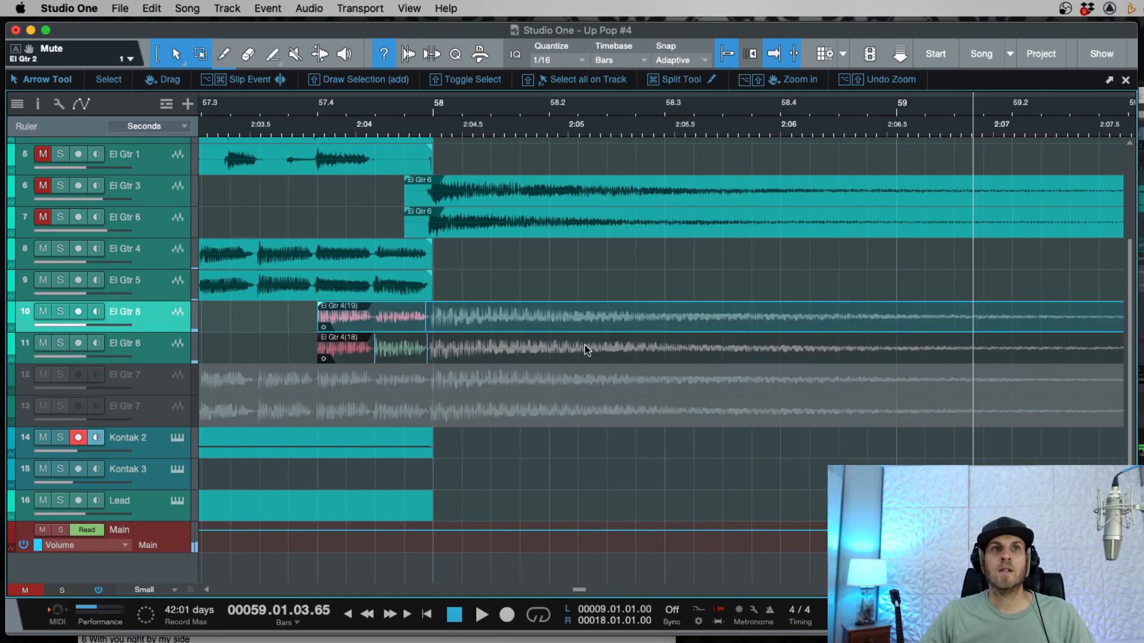
{"action": "scroll", "coordinate": [353, 340], "scroll_direction": "up", "scroll_amount": 2}
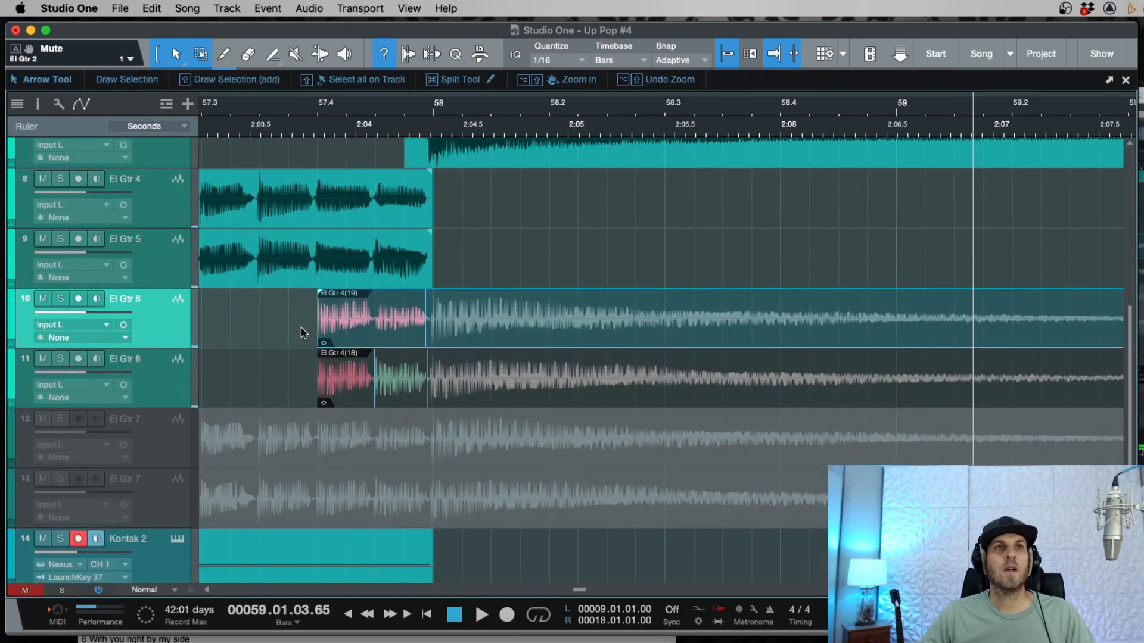
{"action": "left_click_drag", "start_coordinate": [284, 305], "coordinate": [428, 379]}
{"action": "key", "text": "Delete"}
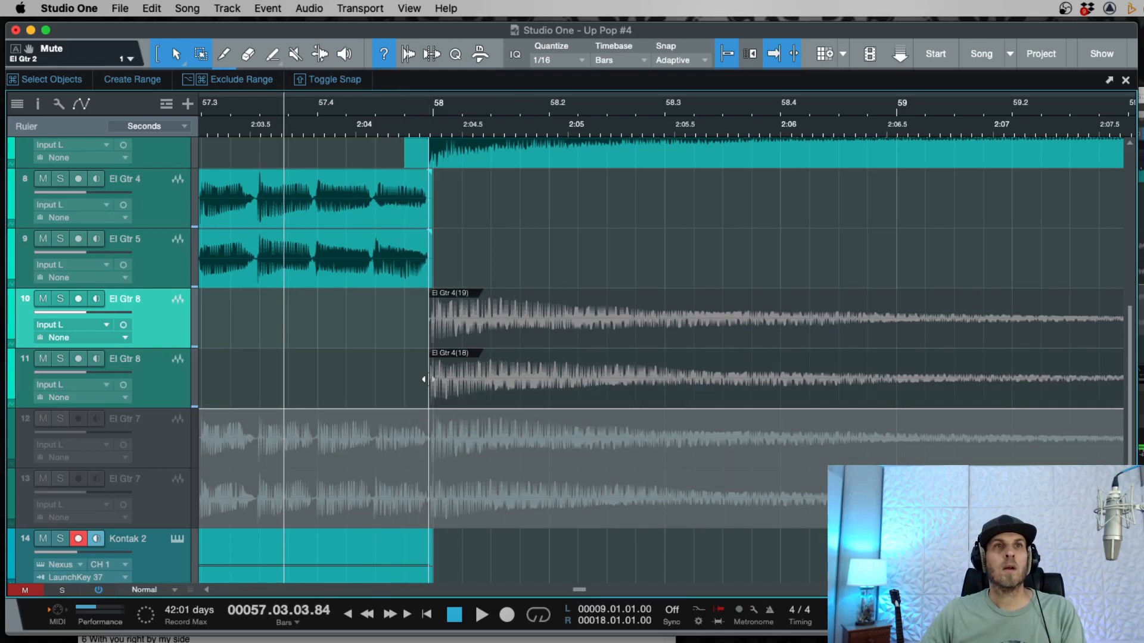
Step: Bounce both El Gtr 8 ending events to new audio events
{"action": "left_click", "coordinate": [495, 331]}
{"action": "key", "text": "w"}
{"action": "key", "text": "w"}
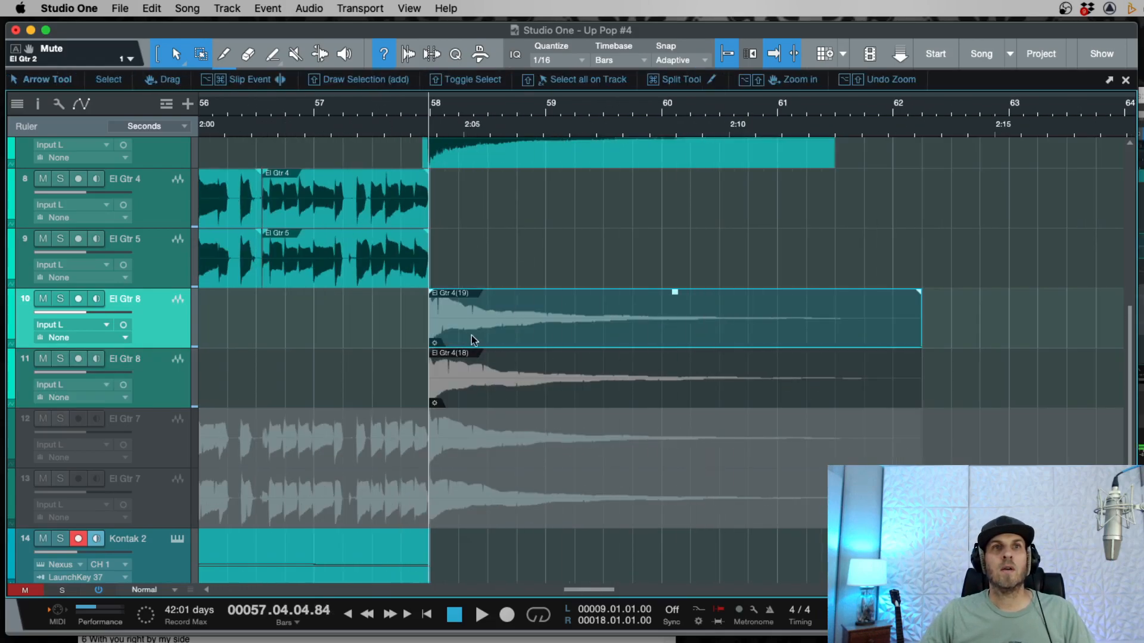
{"action": "left_click_drag", "start_coordinate": [395, 303], "coordinate": [956, 364]}
{"action": "key", "text": "super+b"}
Step: Split both bounced ending events just before bar 58 and delete the silent pieces in front of the final chord
{"action": "key", "text": "3"}
{"action": "left_click", "coordinate": [428, 299]}
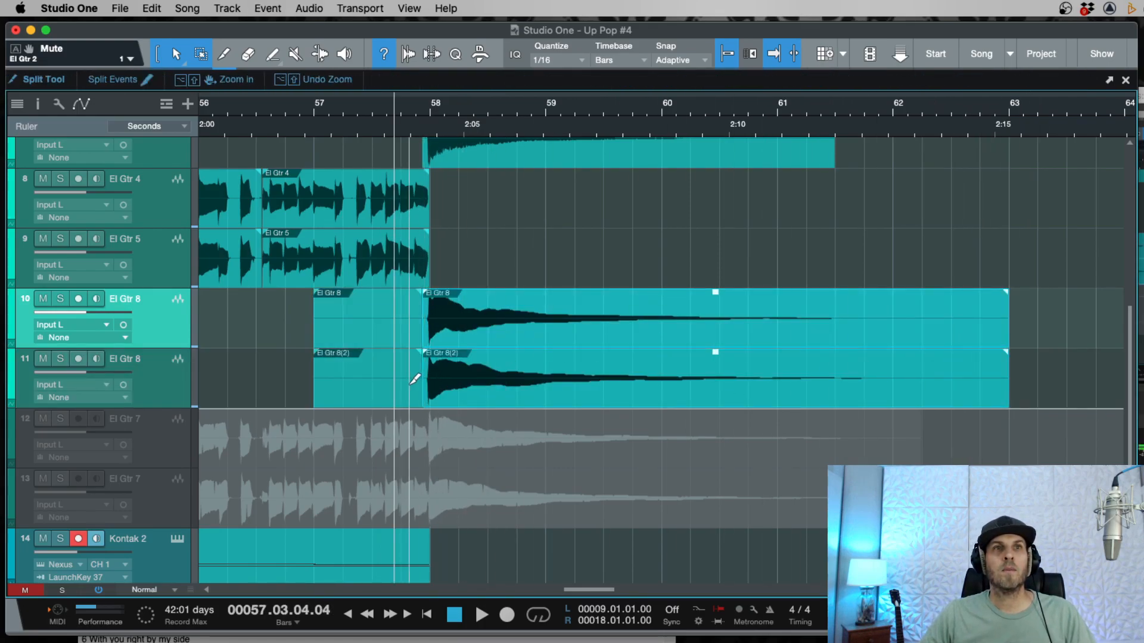
{"action": "key", "text": "1"}
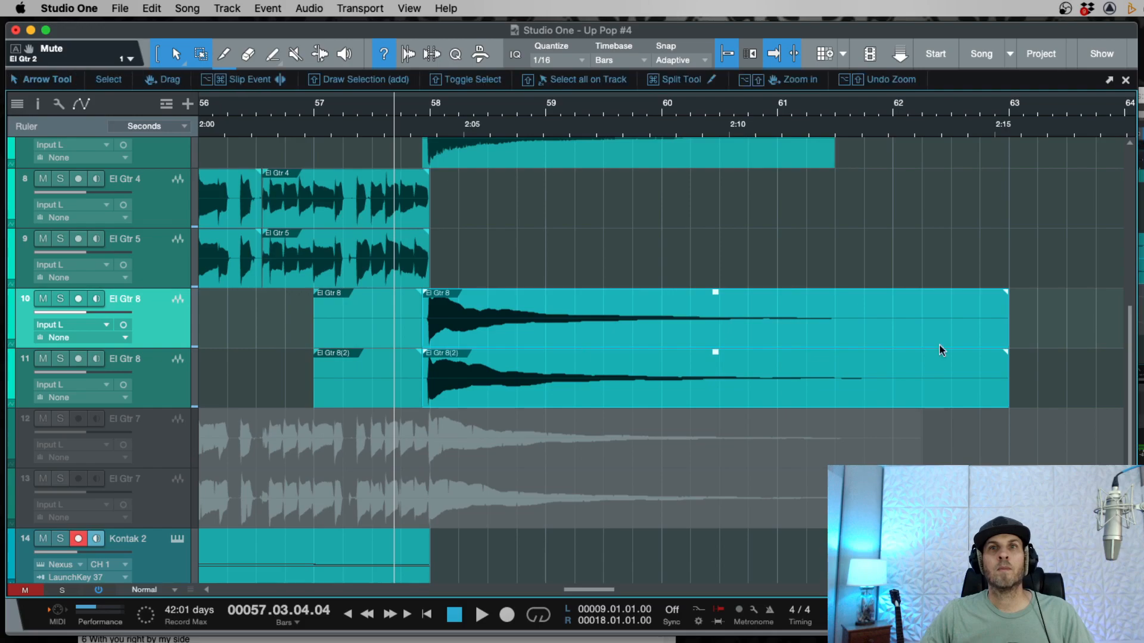
{"action": "left_click", "coordinate": [384, 399]}
{"action": "key", "text": "Delete"}
{"action": "left_click", "coordinate": [383, 333]}
{"action": "key", "text": "Delete"}
Step: Move the two bounced ending events from the El Gtr 8 tracks onto El Gtr 4 and El Gtr 5 without changing their timing
{"action": "left_click", "coordinate": [511, 375]}
{"action": "left_click", "coordinate": [517, 404]}
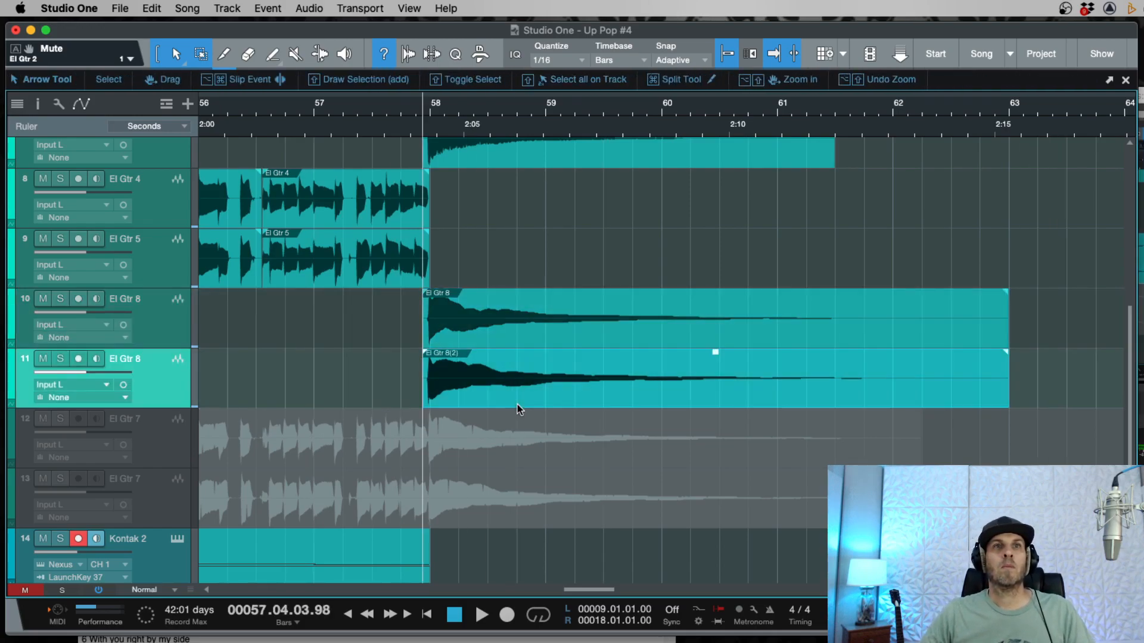
{"action": "left_click", "coordinate": [518, 326], "text": "shift"}
{"action": "left_click_drag", "start_coordinate": [516, 311], "coordinate": [516, 227]}
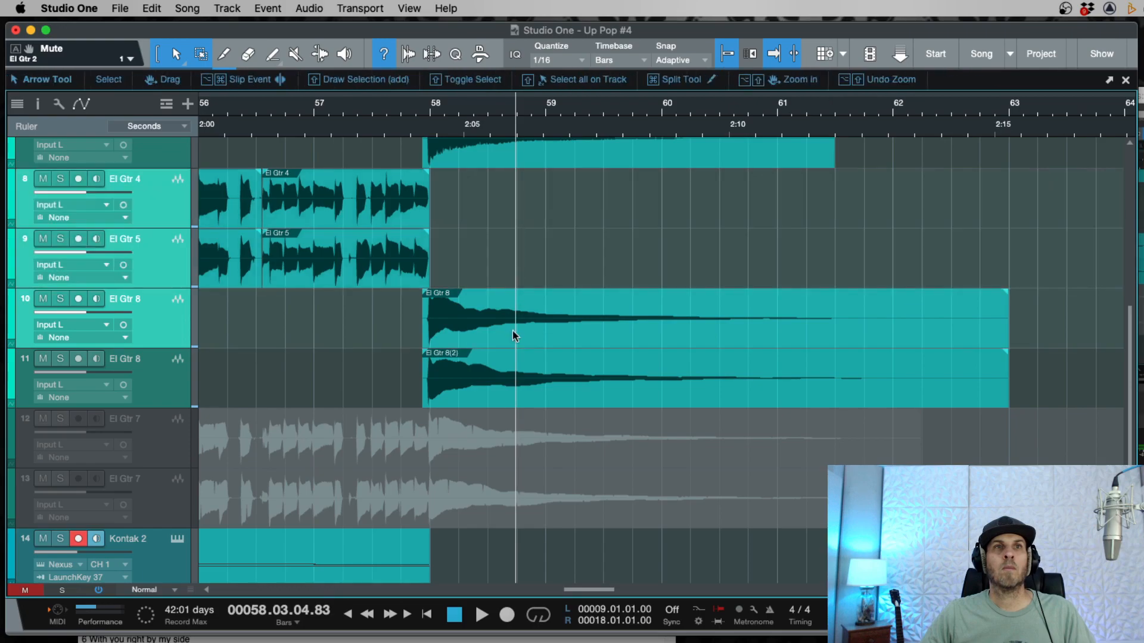
{"action": "left_click", "coordinate": [513, 331]}
{"action": "left_click", "coordinate": [517, 385], "text": "shift"}
{"action": "left_click_drag", "start_coordinate": [524, 340], "coordinate": [509, 223]}
Step: Shift the join between the rhythm and ending events on El Gtr 4 and El Gtr 5 to 57.04.04.89 and play it
{"action": "key", "text": "e"}
{"action": "key", "text": "e"}
{"action": "key", "text": "e"}
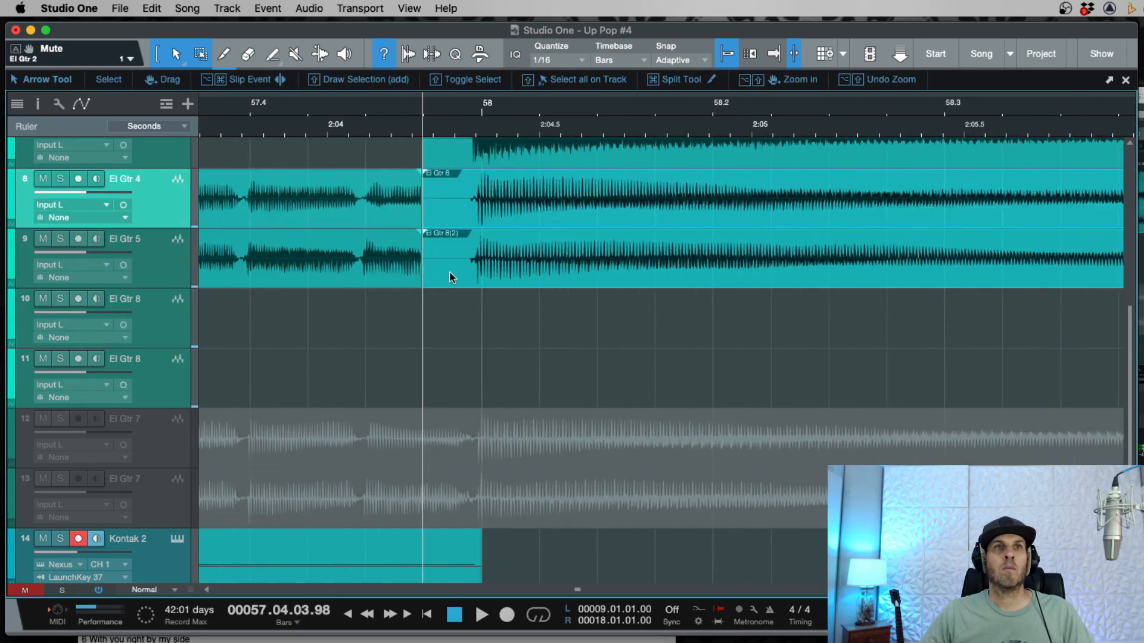
{"action": "left_click_drag", "start_coordinate": [424, 281], "coordinate": [470, 280]}
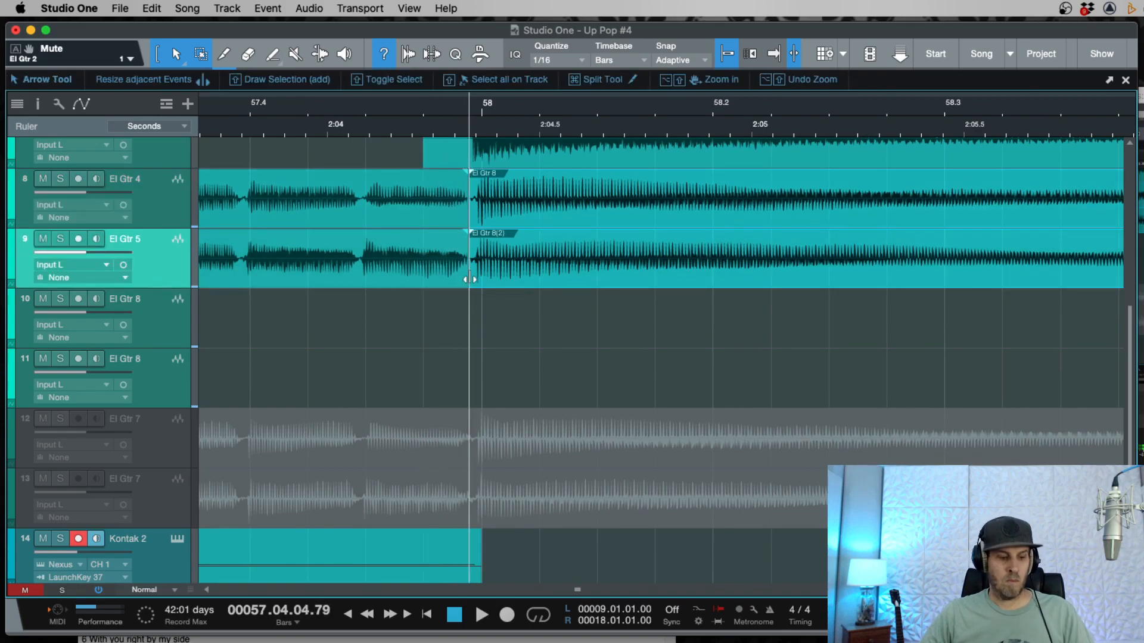
{"action": "left_click_drag", "start_coordinate": [470, 279], "coordinate": [492, 276]}
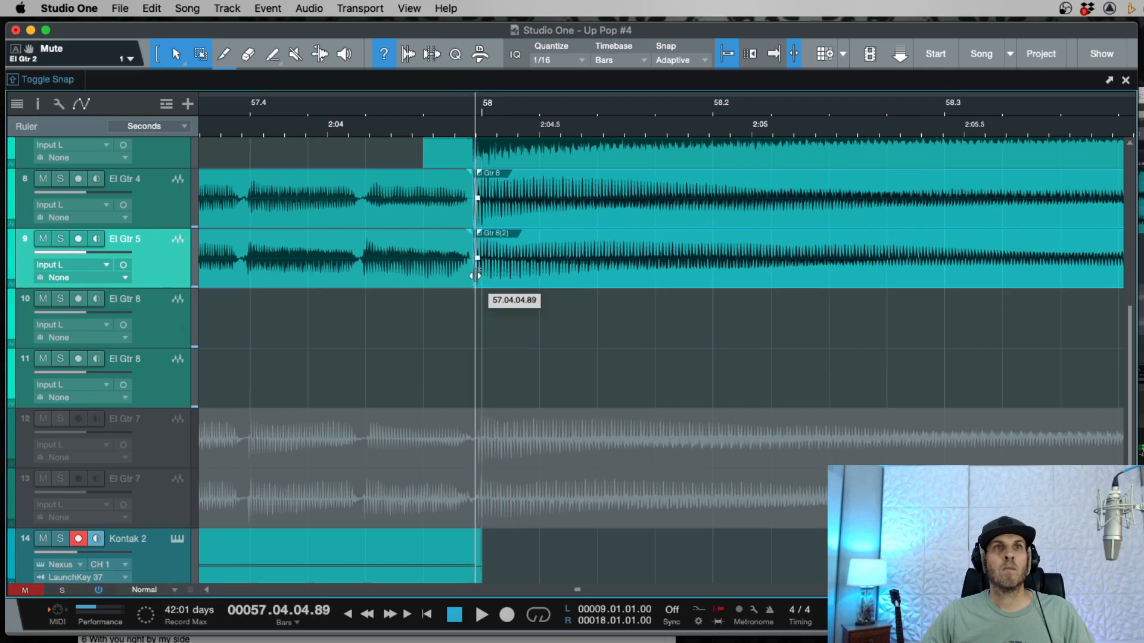
{"action": "key", "text": "w"}
{"action": "key", "text": "w"}
{"action": "key", "text": "w"}
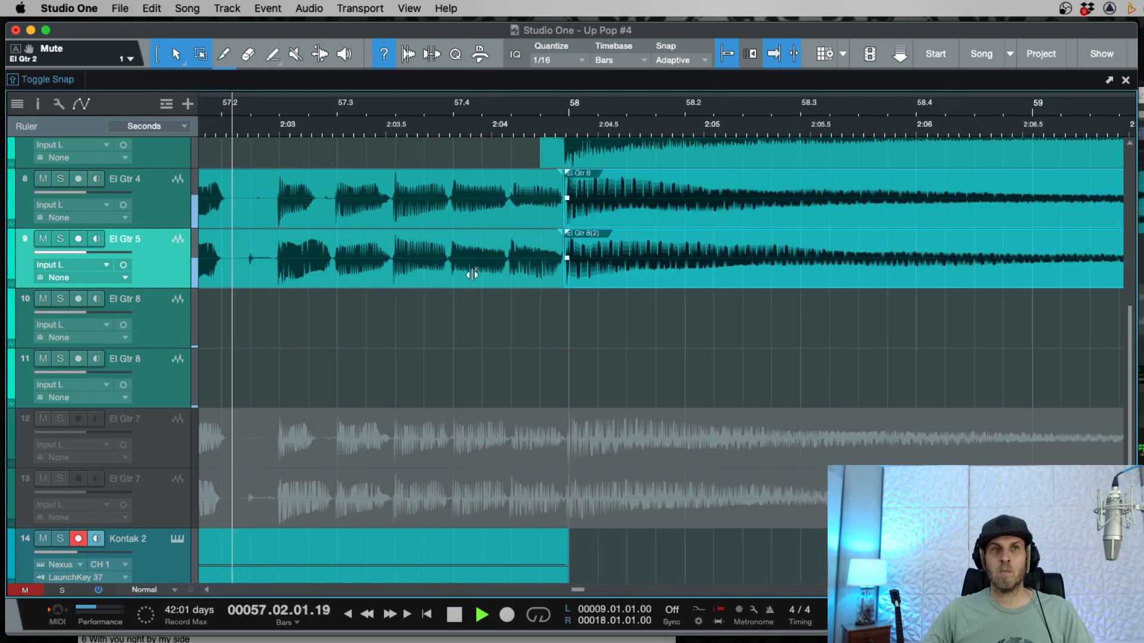
Step: Add a long fade-out with an outward-bowed curve to both ending events, starting about halfway through bar 59
{"action": "left_click_drag", "start_coordinate": [923, 232], "coordinate": [590, 233]}
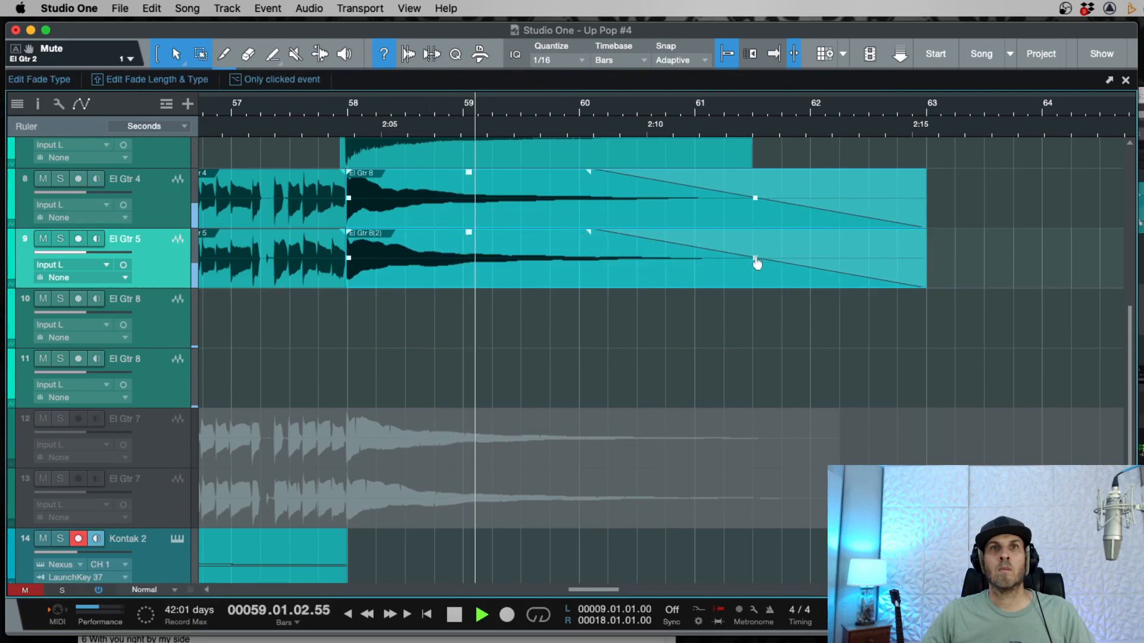
{"action": "left_click_drag", "start_coordinate": [756, 257], "coordinate": [757, 252]}
{"action": "left_click_drag", "start_coordinate": [588, 237], "coordinate": [523, 233]}
Step: Shorten both ending events to finish just past bar 62 and listen to the fade-out
{"action": "left_click_drag", "start_coordinate": [924, 285], "coordinate": [871, 282]}
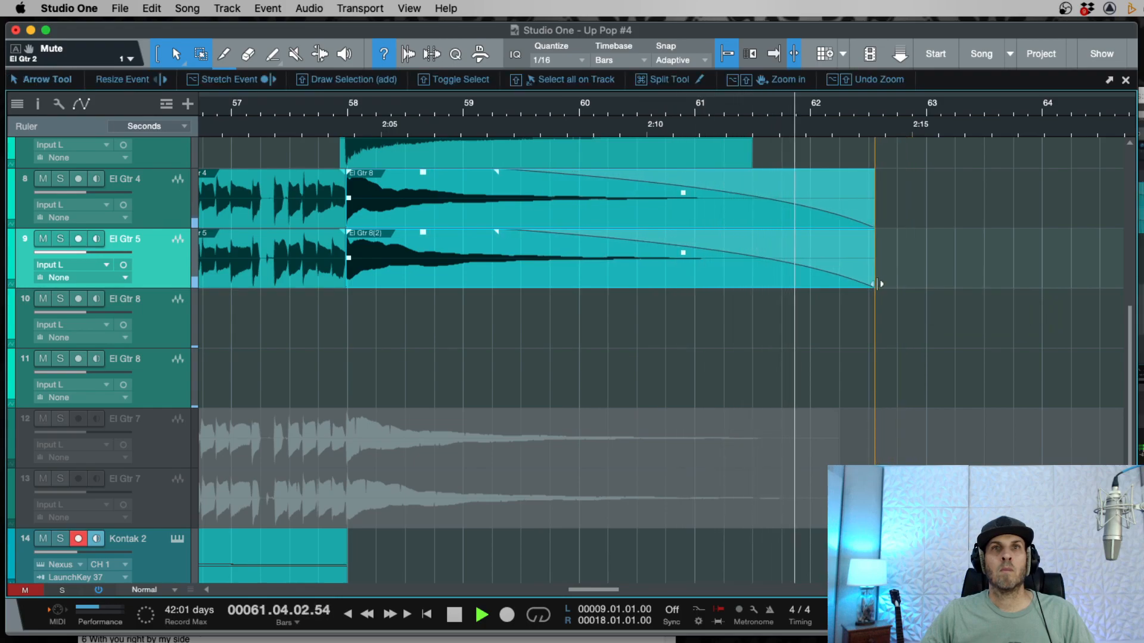
{"action": "left_click_drag", "start_coordinate": [874, 284], "coordinate": [829, 285]}
{"action": "key", "text": "space"}
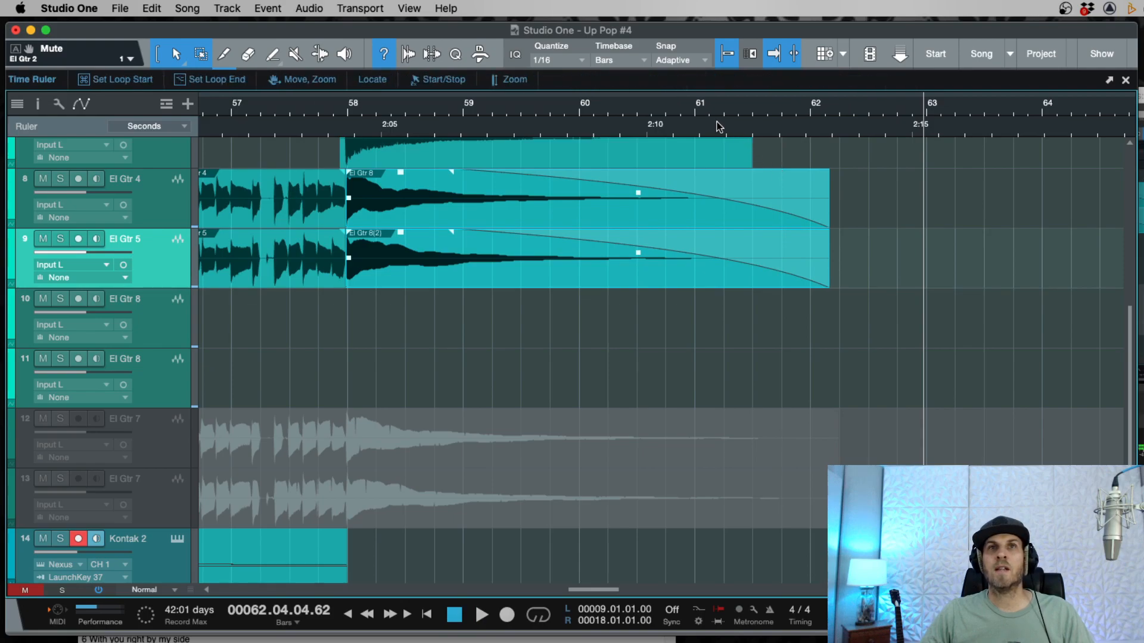
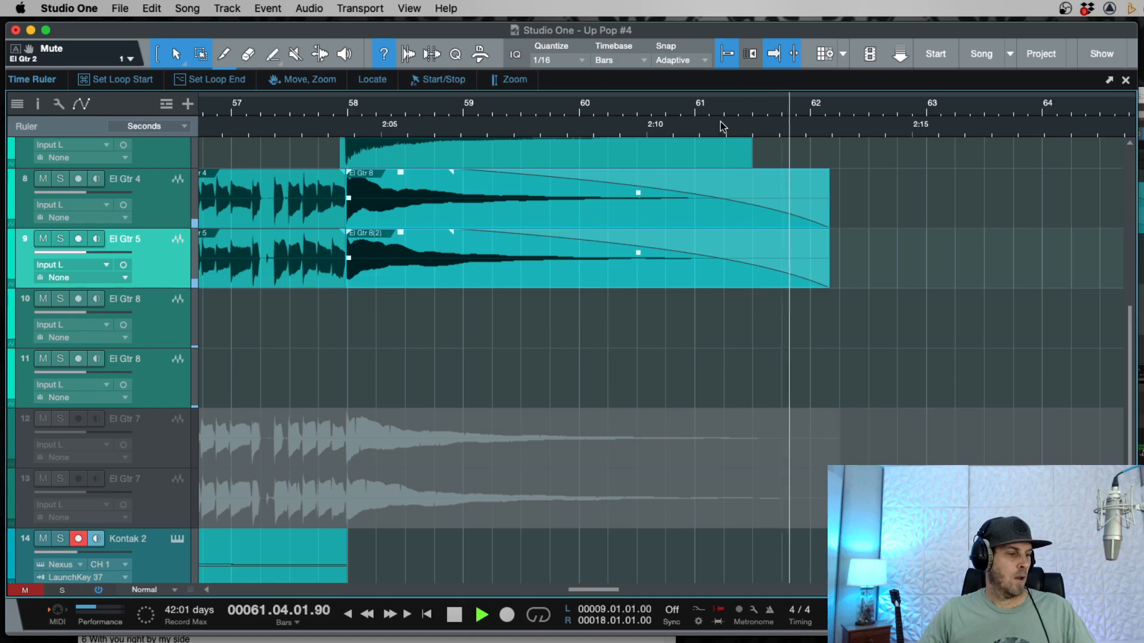
{"action": "key", "text": "space"}
Step: Examine the transition at bar 30 between the El Gtr 4 and El Gtr 5 events and the El Gtr 8 chords
{"action": "key", "text": "w"}
{"action": "key", "text": "w"}
{"action": "key", "text": "w"}
{"action": "key", "text": "w"}
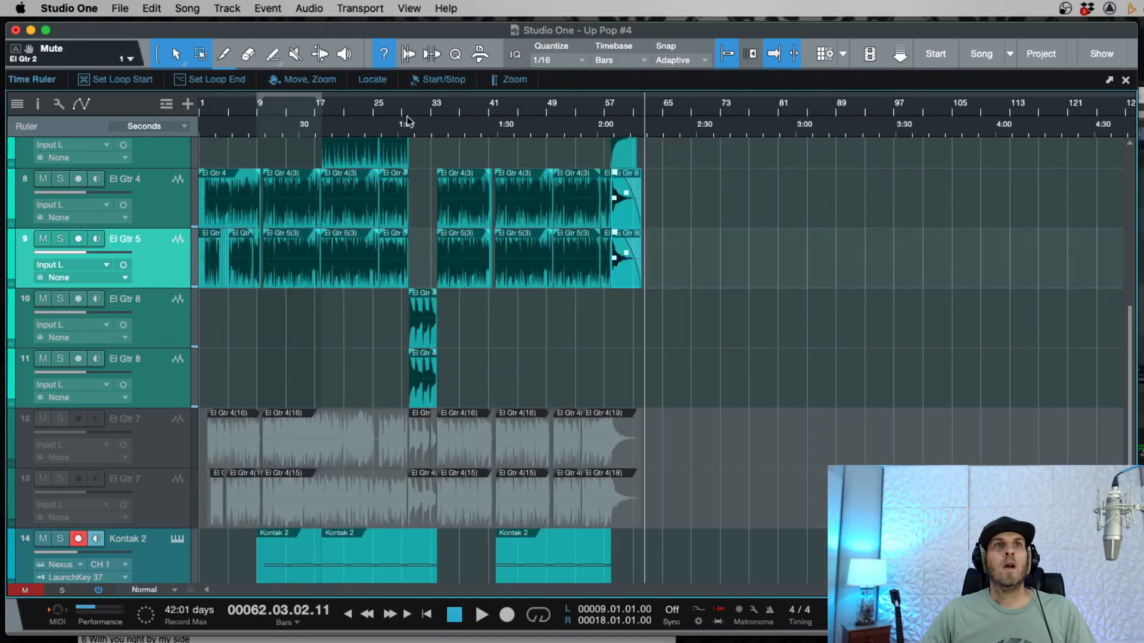
{"action": "key", "text": "e"}
{"action": "key", "text": "e"}
{"action": "key", "text": "e"}
{"action": "key", "text": "e"}
{"action": "key", "text": "e"}
{"action": "key", "text": "e"}
{"action": "key", "text": "e"}
{"action": "key", "text": "e"}
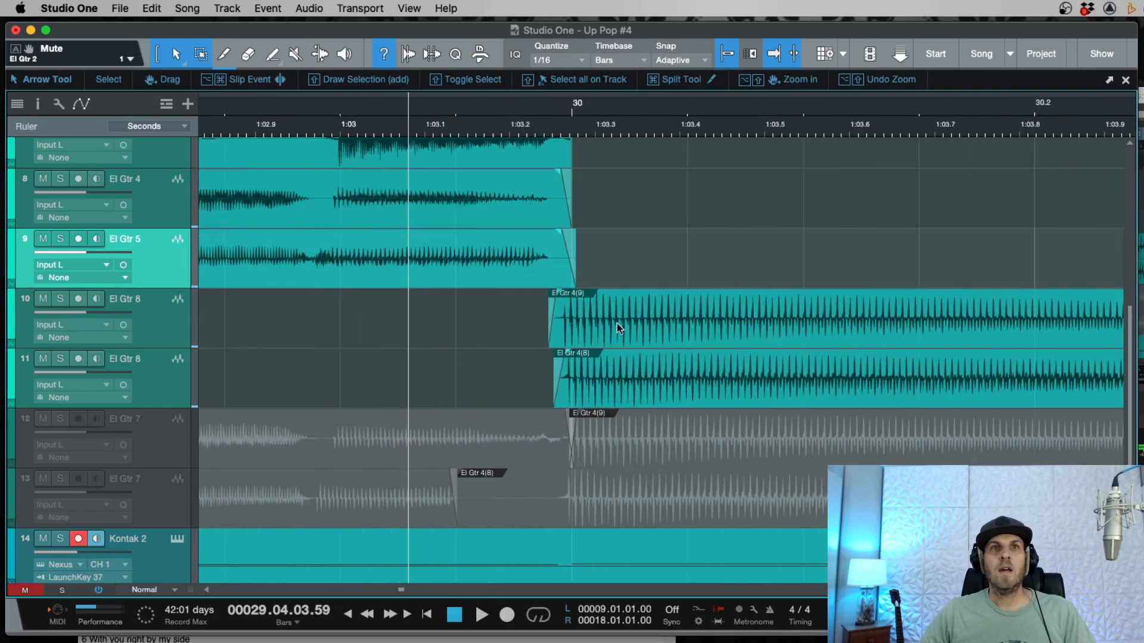
{"action": "key", "text": "w"}
{"action": "key", "text": "w"}
{"action": "key", "text": "w"}
Step: Move both El Gtr 8 chord events spanning bars 30 to 34 onto the El Gtr 4 and El Gtr 5 tracks
{"action": "left_click", "coordinate": [741, 332]}
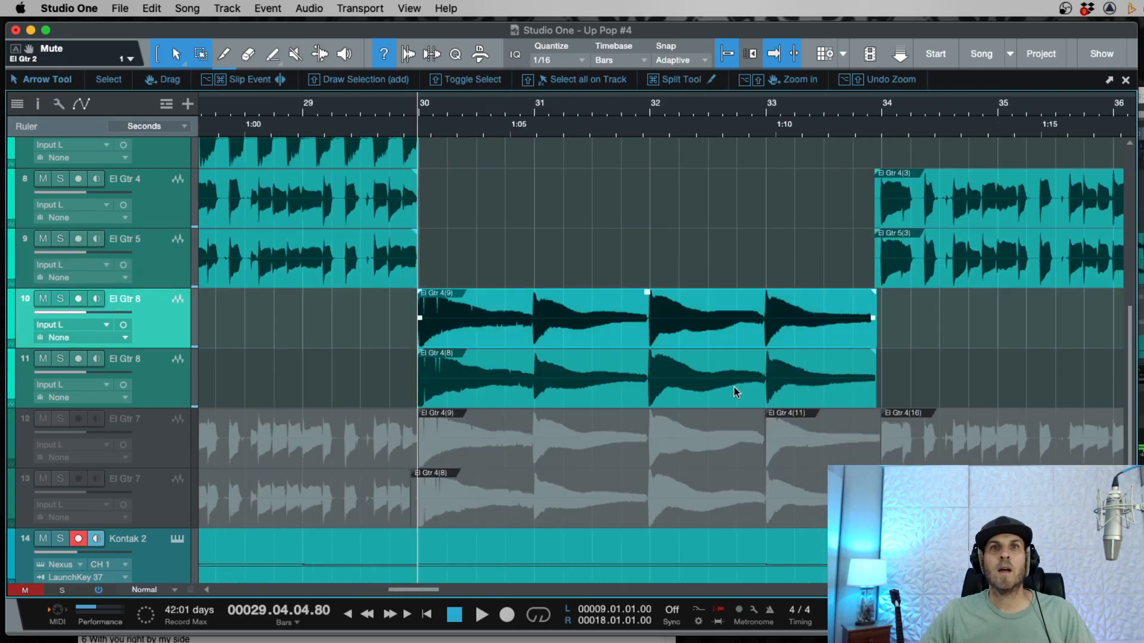
{"action": "left_click", "coordinate": [626, 373], "text": "shift"}
{"action": "left_click_drag", "start_coordinate": [513, 330], "coordinate": [517, 192]}
Step: Shorten the El Gtr 5 crossfade before bar 30 so it sits in the quiet gap ahead of the chord
{"action": "key", "text": "e"}
{"action": "key", "text": "e"}
{"action": "key", "text": "e"}
{"action": "key", "text": "e"}
{"action": "key", "text": "e"}
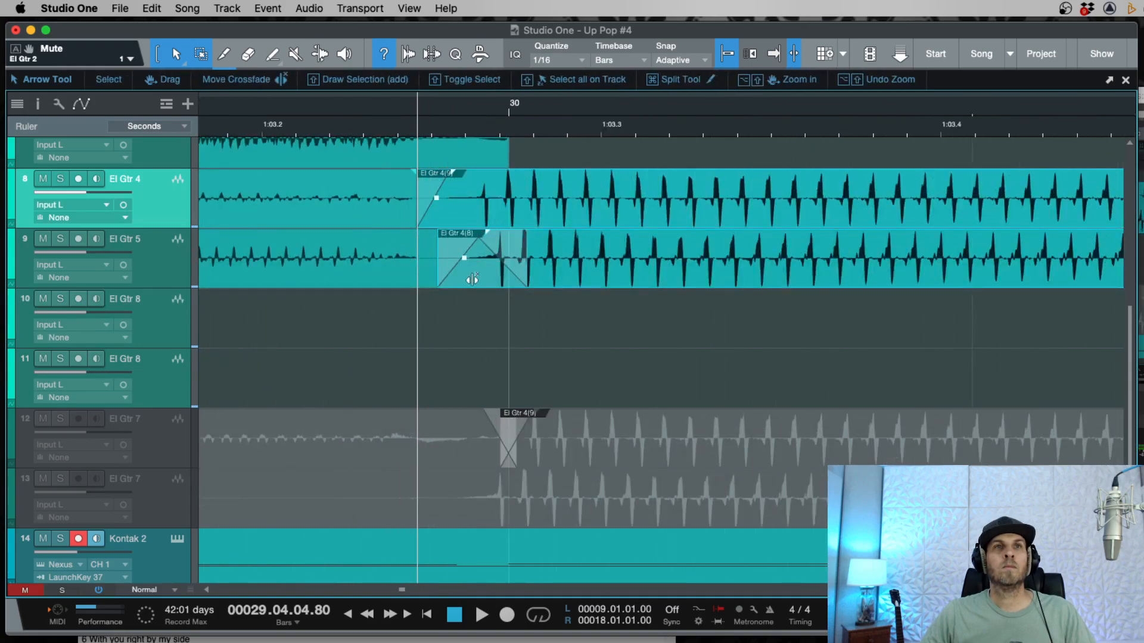
{"action": "left_click", "coordinate": [472, 280]}
{"action": "left_click", "coordinate": [450, 249]}
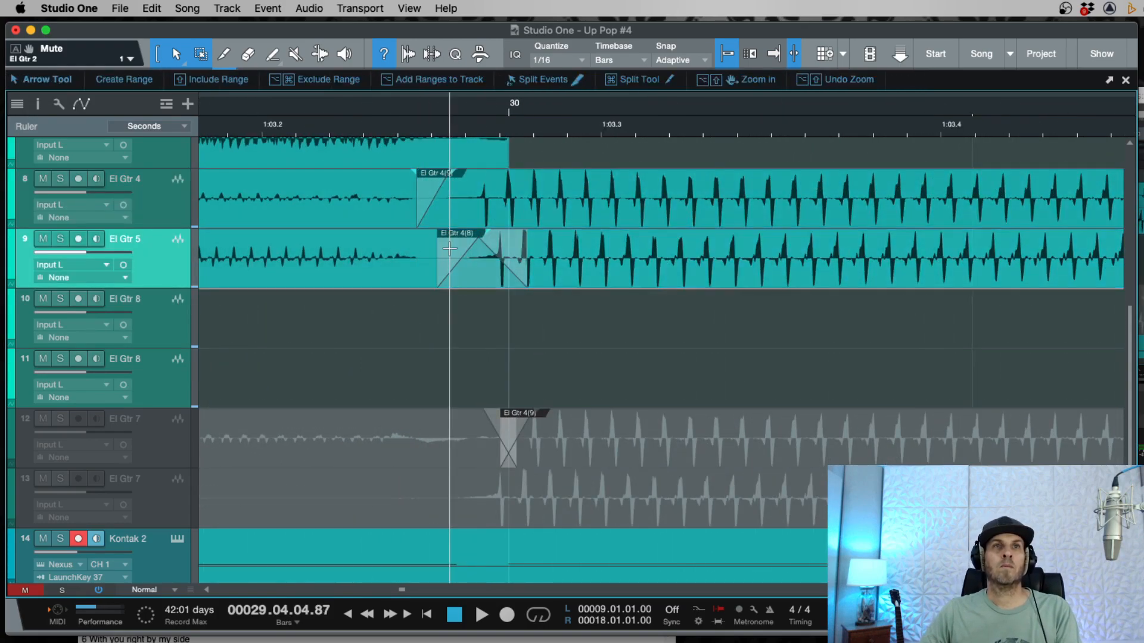
{"action": "left_click", "coordinate": [478, 267]}
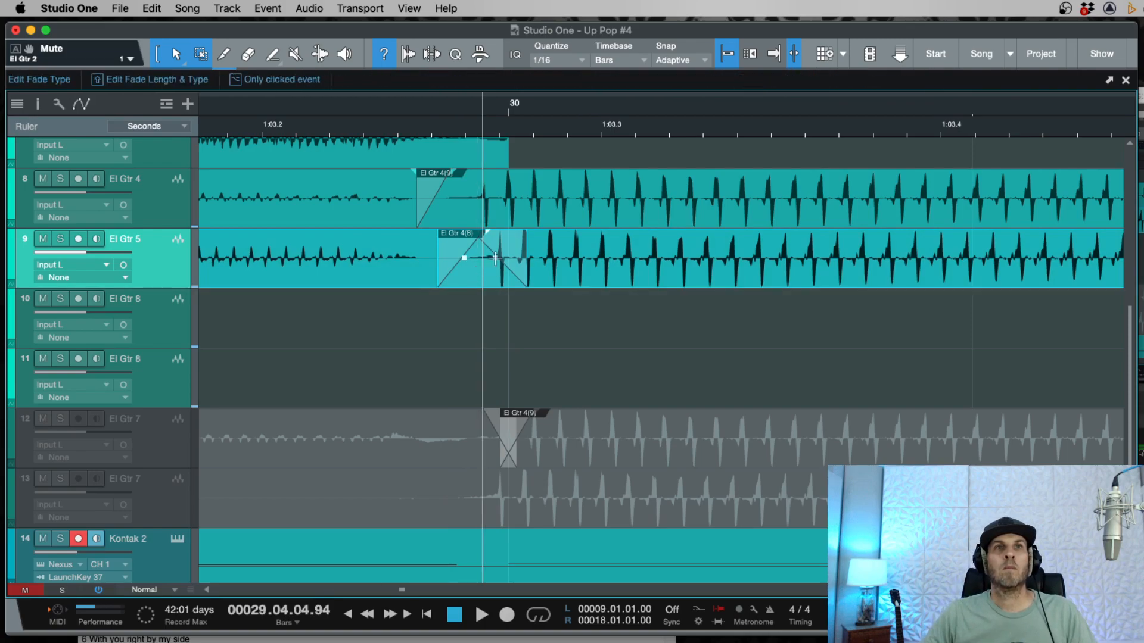
{"action": "left_click_drag", "start_coordinate": [495, 258], "coordinate": [470, 284]}
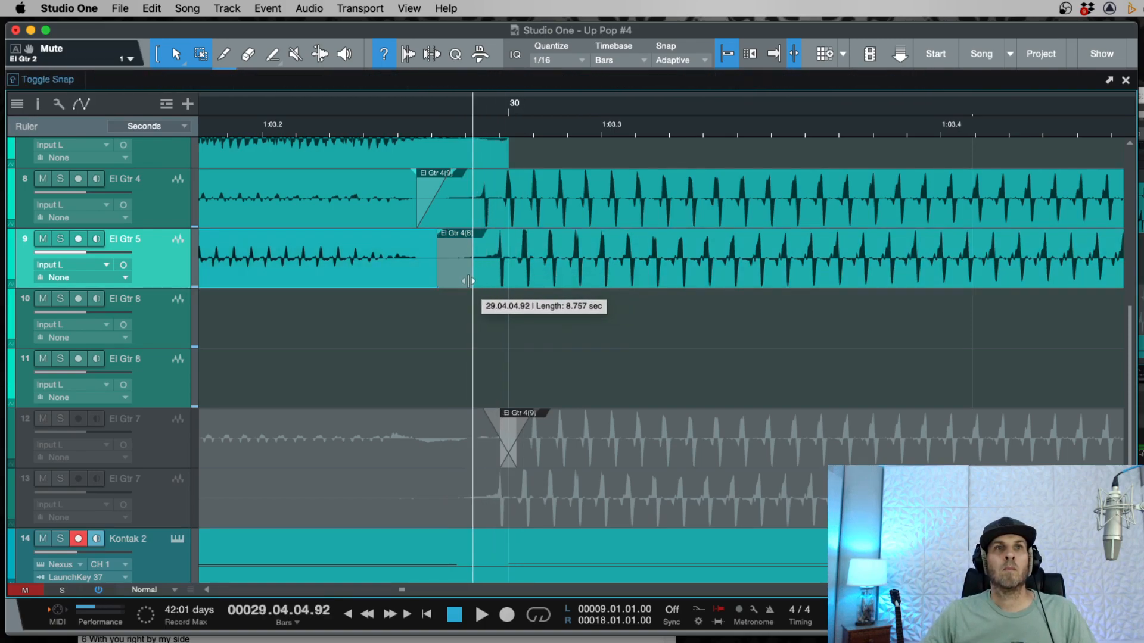
{"action": "left_click", "coordinate": [450, 284]}
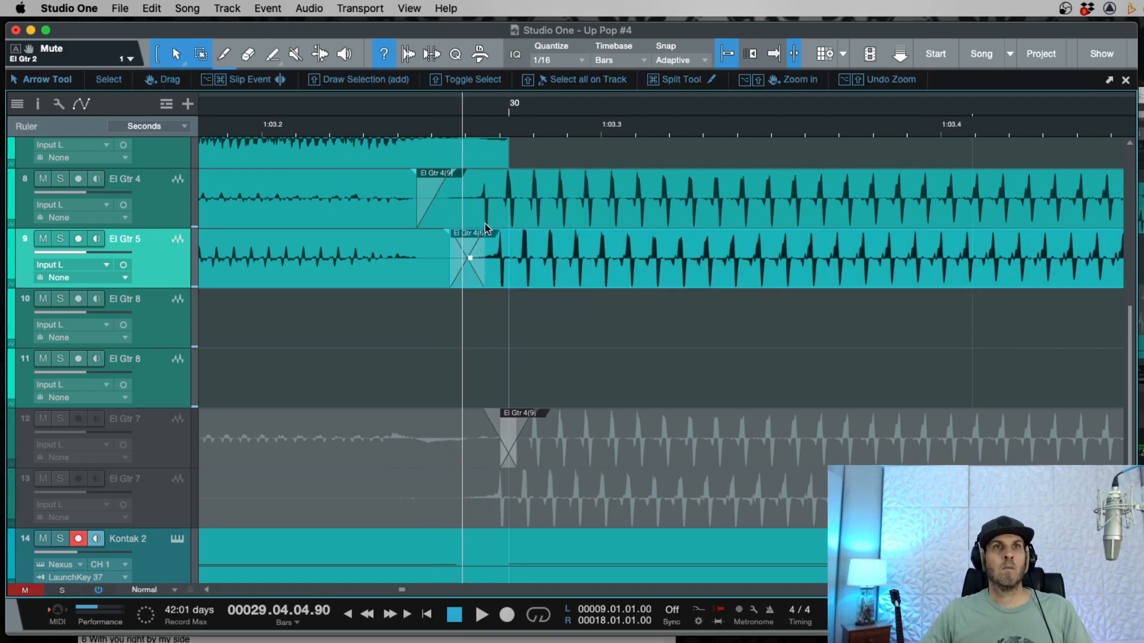
Step: Move the El Gtr 4 join to just before the first chord at bar 30
{"action": "left_click_drag", "start_coordinate": [424, 218], "coordinate": [473, 224]}
{"action": "left_click_drag", "start_coordinate": [447, 183], "coordinate": [445, 183]}
{"action": "key", "text": "w"}
{"action": "key", "text": "w"}
{"action": "key", "text": "w"}
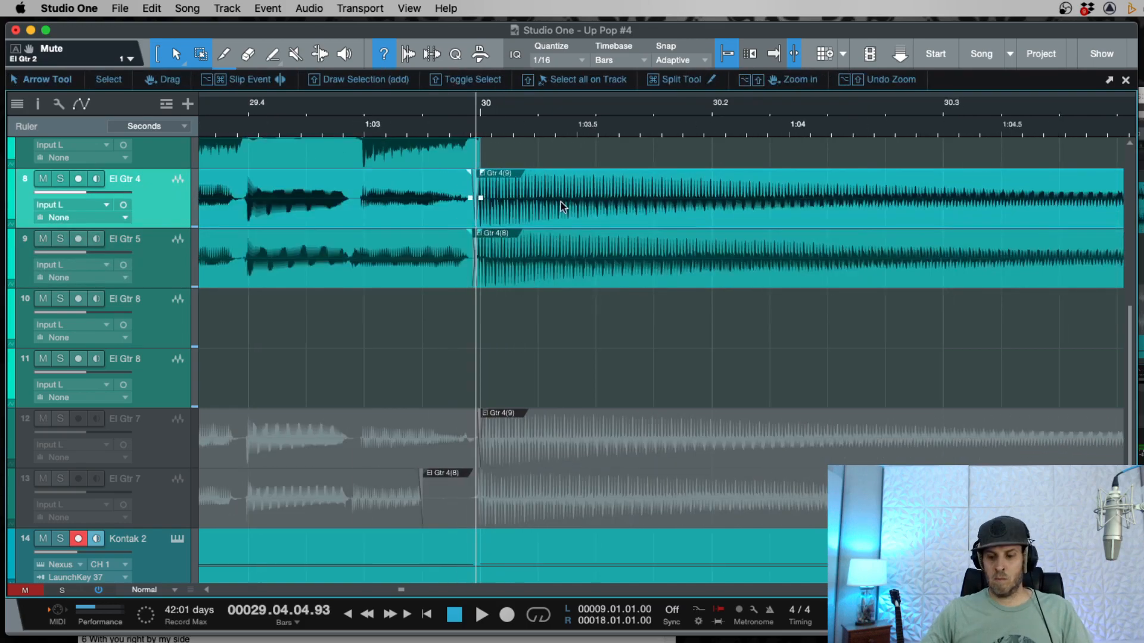
Step: Play back the joins at bar 30 and lower the Bass track volume to about -7.1 dB
{"action": "key", "text": "KP_Subtract"}
{"action": "key", "text": "space"}
{"action": "key", "text": "w"}
{"action": "key", "text": "w"}
{"action": "key", "text": "w"}
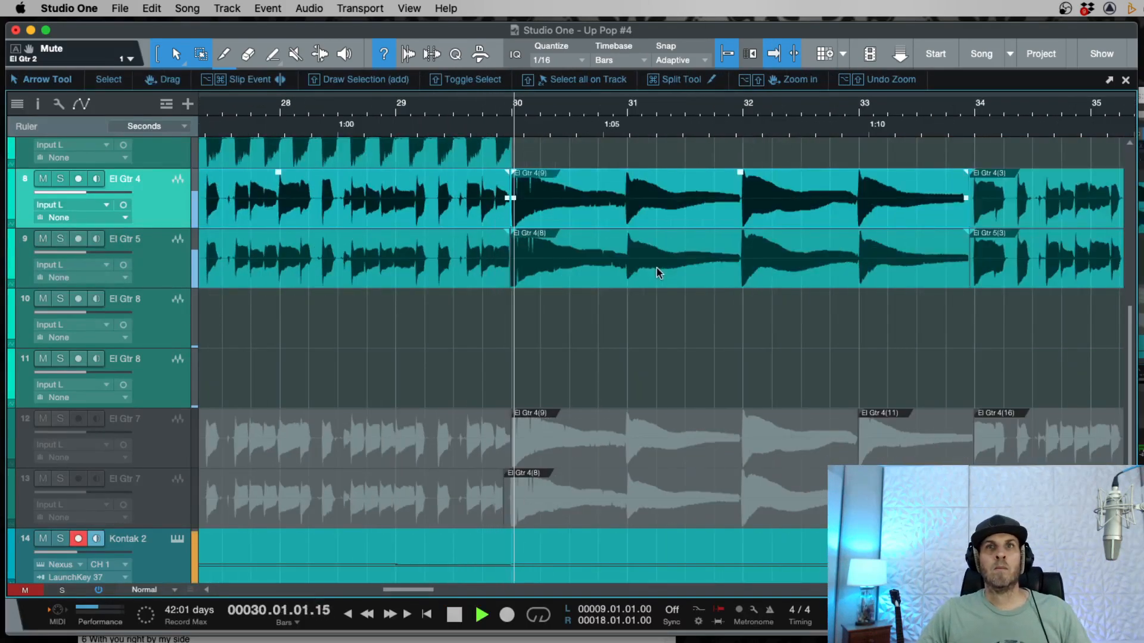
{"action": "scroll", "coordinate": [656, 266], "scroll_direction": "up", "scroll_amount": 5}
{"action": "key", "text": "space"}
{"action": "left_click_drag", "start_coordinate": [104, 280], "coordinate": [89, 281]}
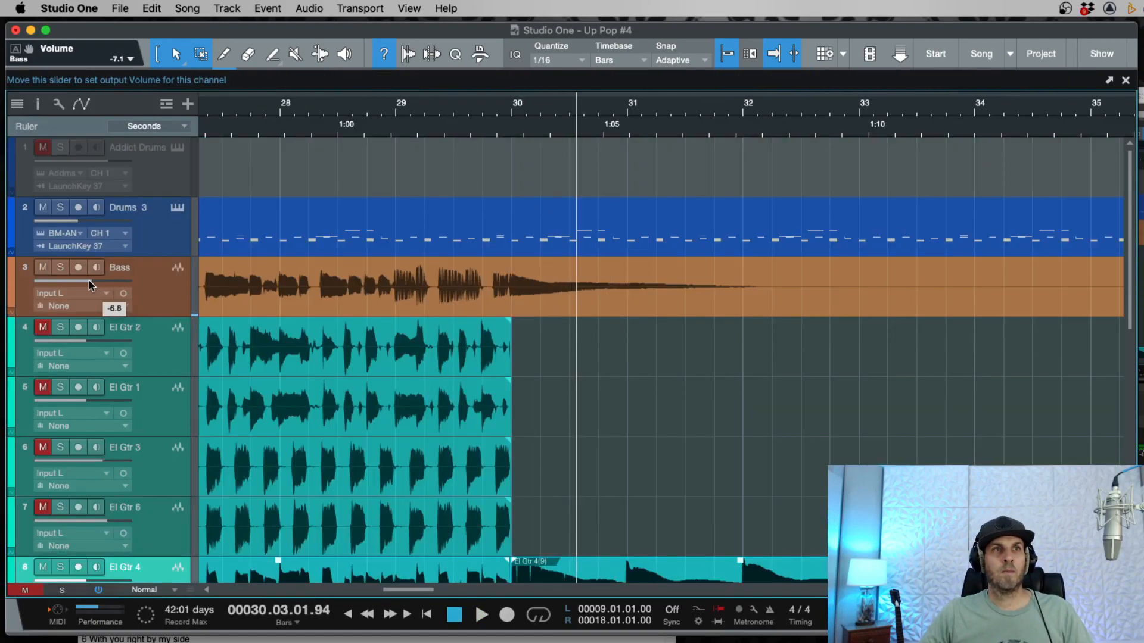
{"action": "key", "text": "space"}
{"action": "scroll", "coordinate": [560, 437], "scroll_direction": "down", "scroll_amount": 10}
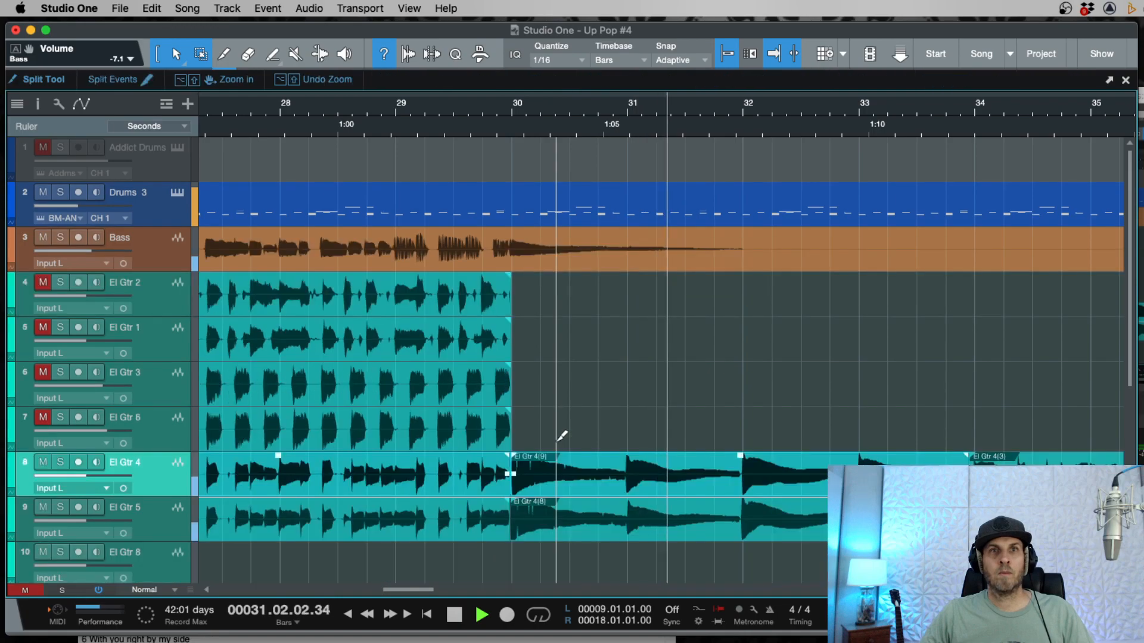
{"action": "scroll", "coordinate": [846, 311], "scroll_direction": "up", "scroll_amount": 10}
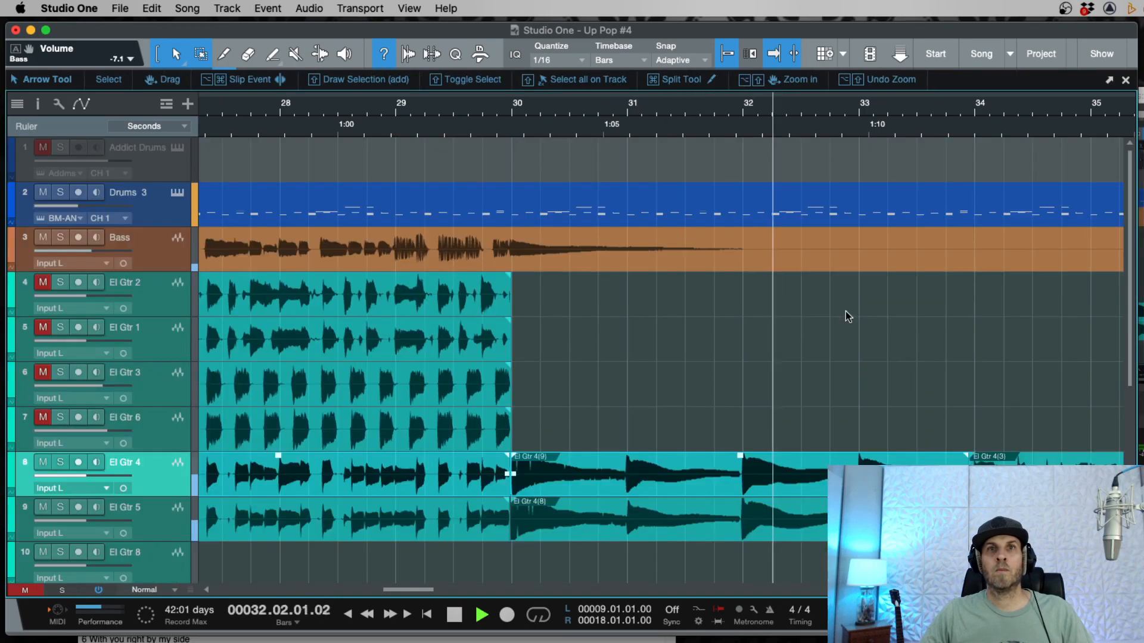
Step: Play on to bar 34 and trim the starts of the El Gtr 4 and El Gtr 5 events to just before their first notes
{"action": "scroll", "coordinate": [845, 311], "scroll_direction": "right", "scroll_amount": 4}
{"action": "key", "text": "e"}
{"action": "key", "text": "e"}
{"action": "key", "text": "e"}
{"action": "key", "text": "w"}
{"action": "scroll", "coordinate": [871, 399], "scroll_direction": "right", "scroll_amount": 8}
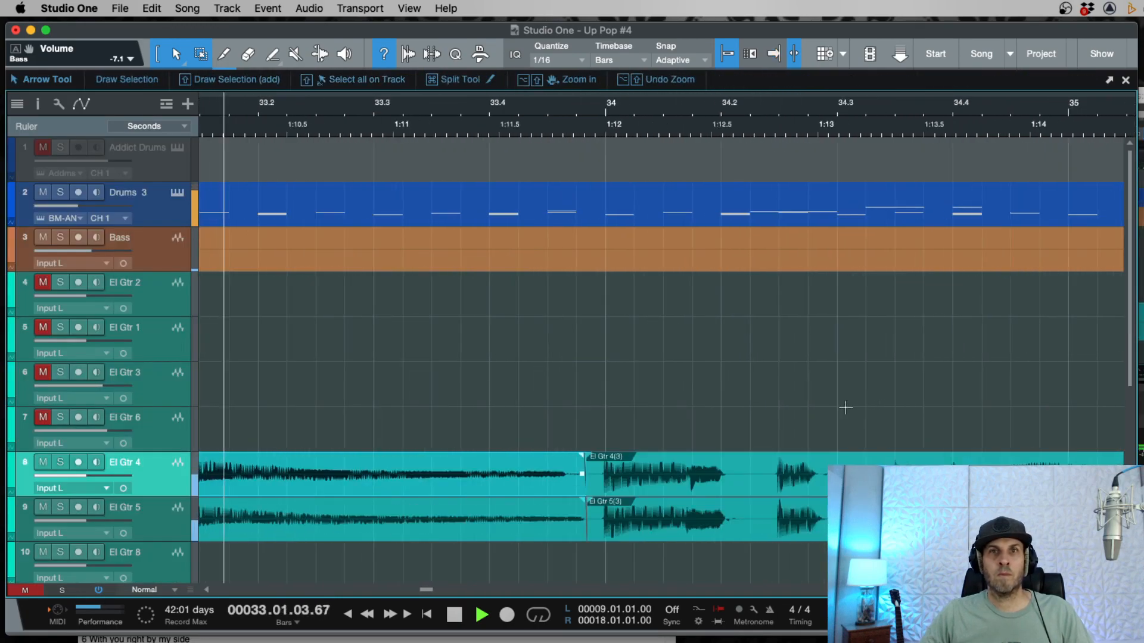
{"action": "key", "text": "space"}
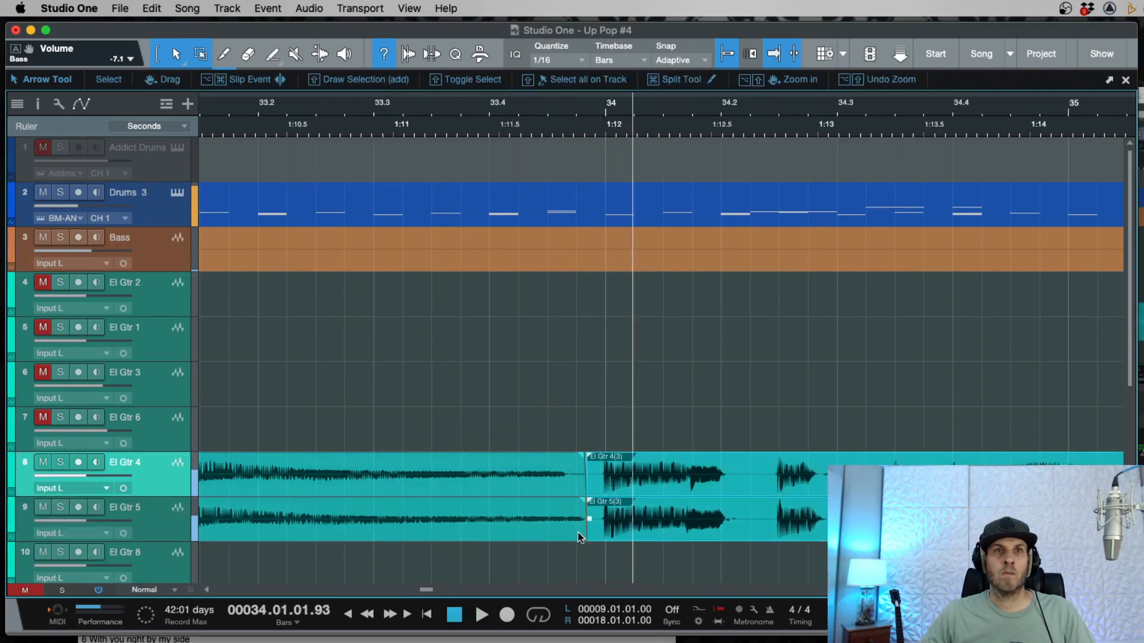
{"action": "left_click_drag", "start_coordinate": [586, 527], "coordinate": [602, 533]}
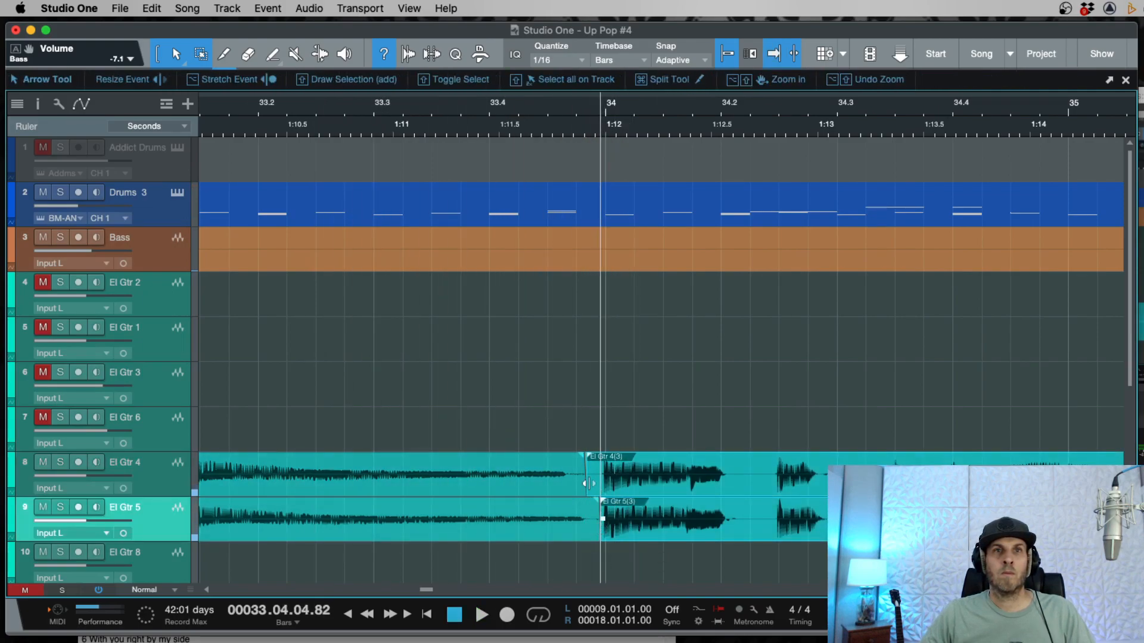
{"action": "left_click_drag", "start_coordinate": [586, 493], "coordinate": [592, 491]}
Step: Split off and delete the tails of both chord events shortly before bar 34
{"action": "key", "text": "e"}
{"action": "key", "text": "e"}
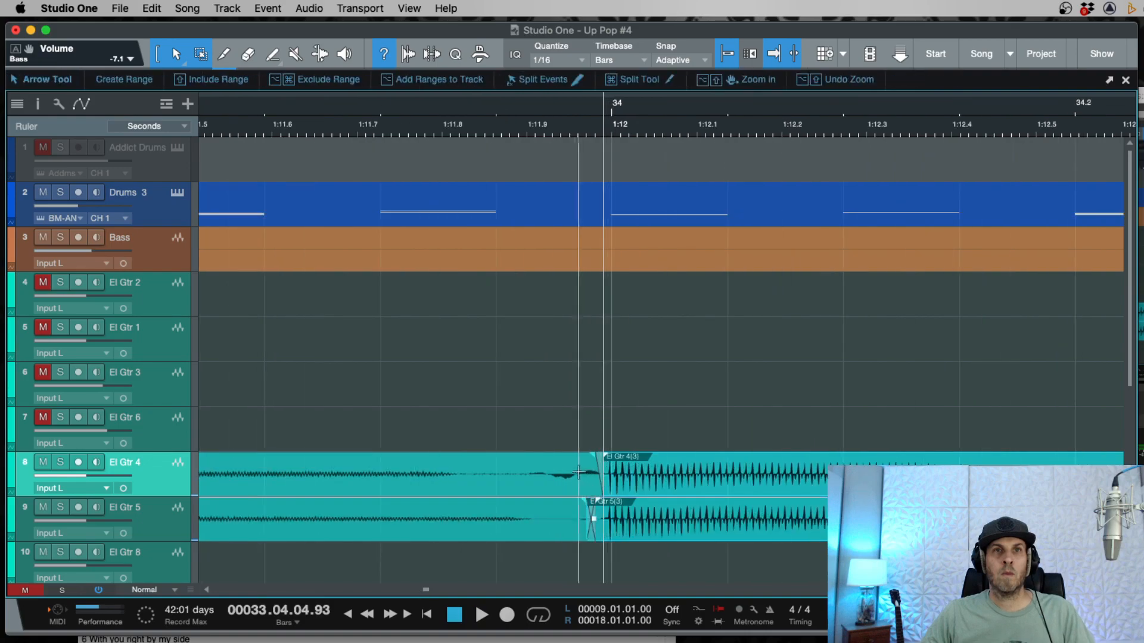
{"action": "left_click", "coordinate": [506, 464], "text": "super"}
{"action": "left_click", "coordinate": [562, 487]}
{"action": "key", "text": "Delete"}
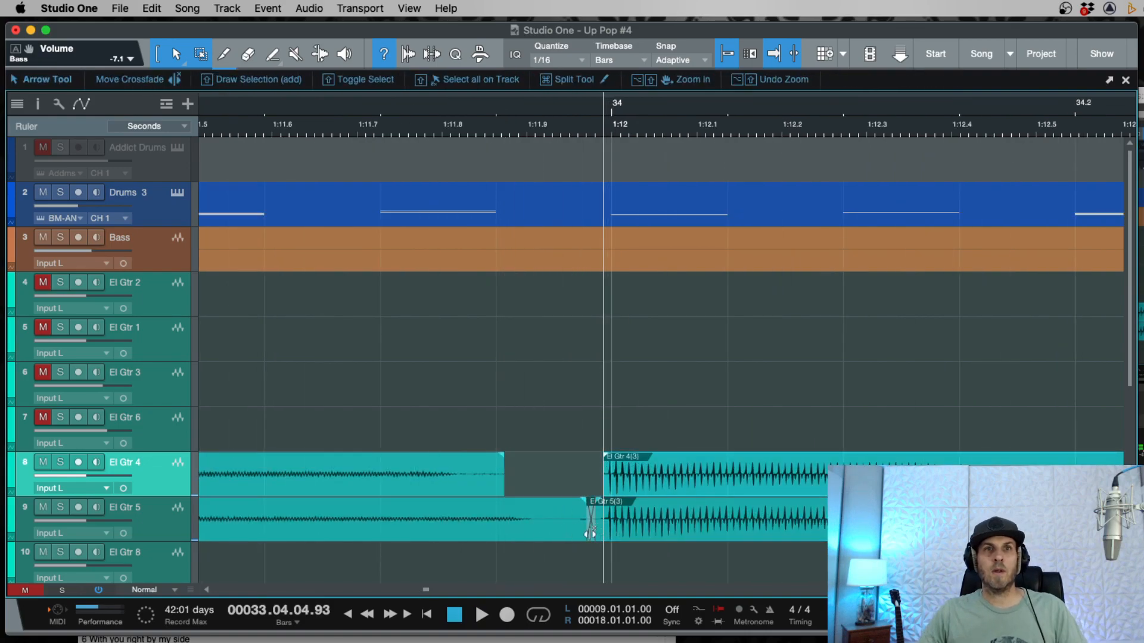
{"action": "left_click", "coordinate": [536, 512], "text": "super"}
{"action": "key", "text": "Delete"}
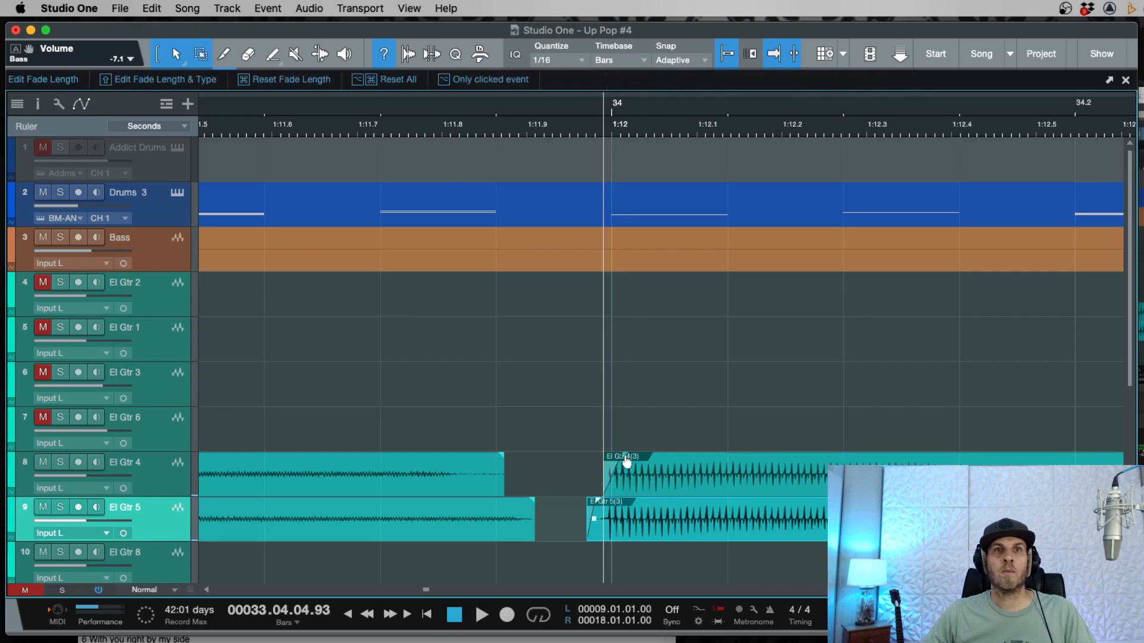
Step: Add short fade-outs to the ends of both chord events and play back the transition into bar 34
{"action": "left_click_drag", "start_coordinate": [501, 455], "coordinate": [412, 455]}
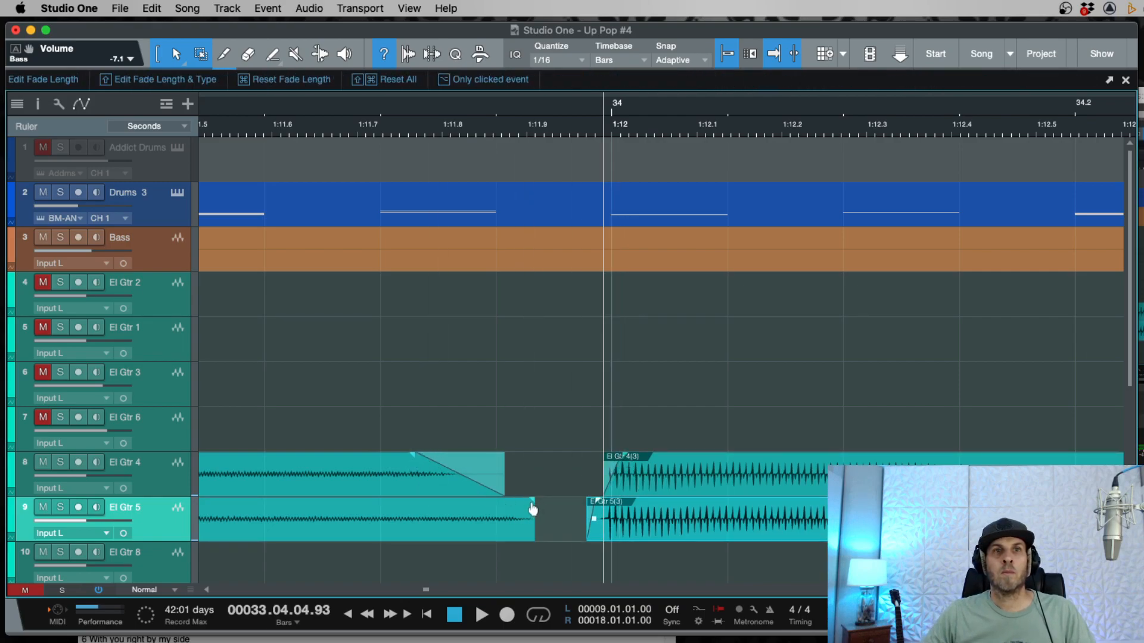
{"action": "key", "text": "KP_Subtract"}
{"action": "key", "text": "space"}
{"action": "key", "text": "w"}
{"action": "key", "text": "w"}
{"action": "key", "text": "w"}
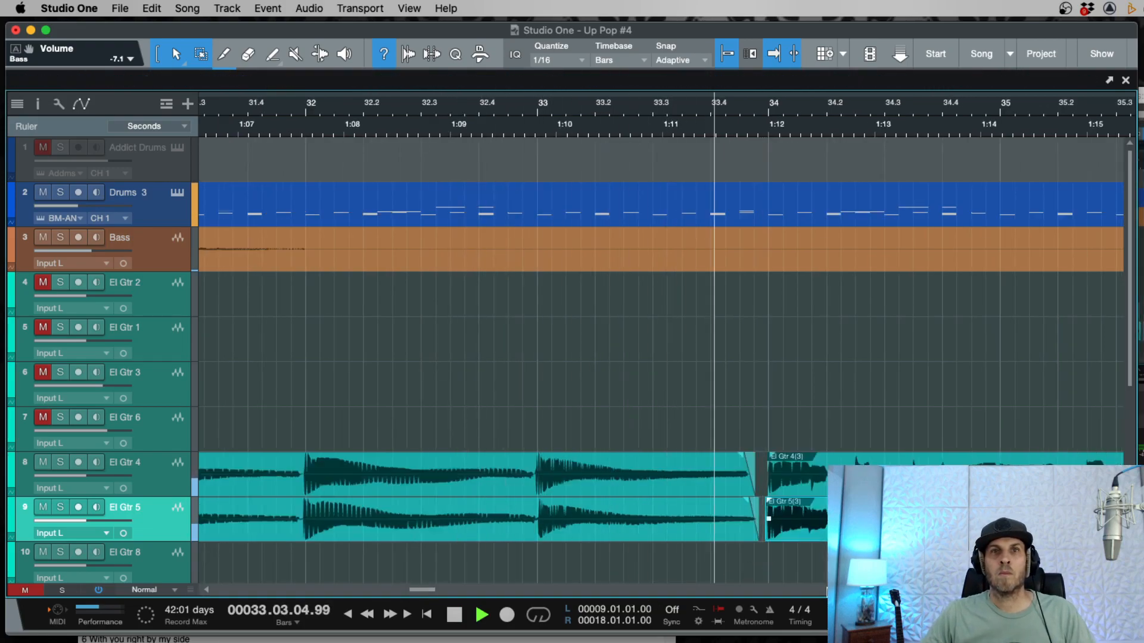
Step: Listen onward from bar 34 and examine the El Gtr 4 and El Gtr 5 events up to bar 42
{"action": "key", "text": "w"}
{"action": "key", "text": "w"}
{"action": "key", "text": "w"}
{"action": "key", "text": "w"}
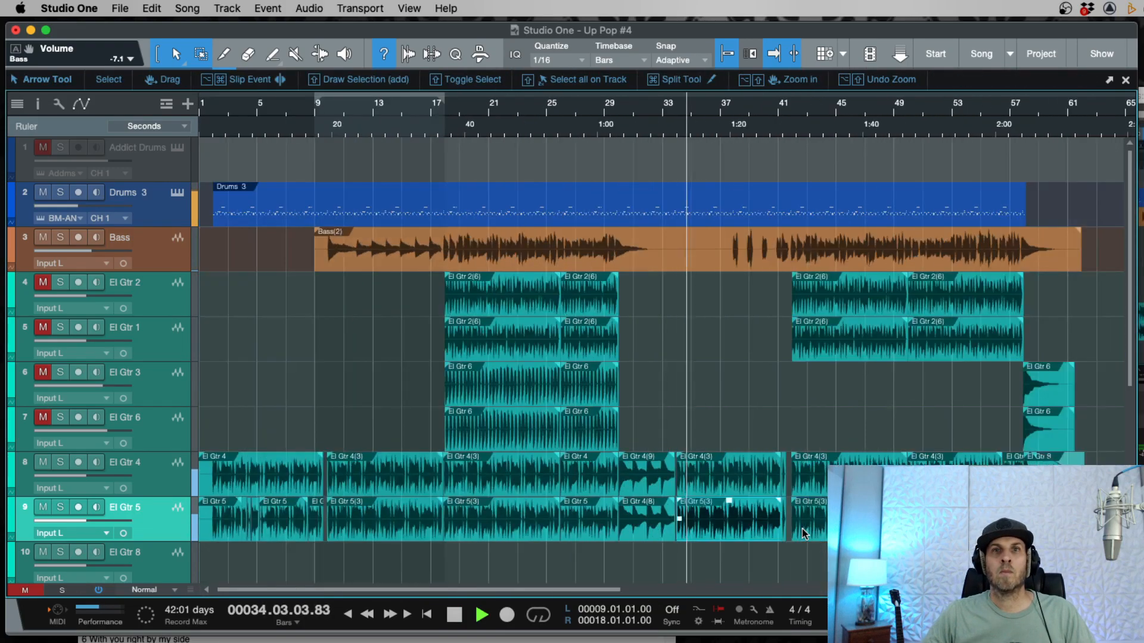
{"action": "key", "text": "e"}
{"action": "key", "text": "e"}
{"action": "key", "text": "e"}
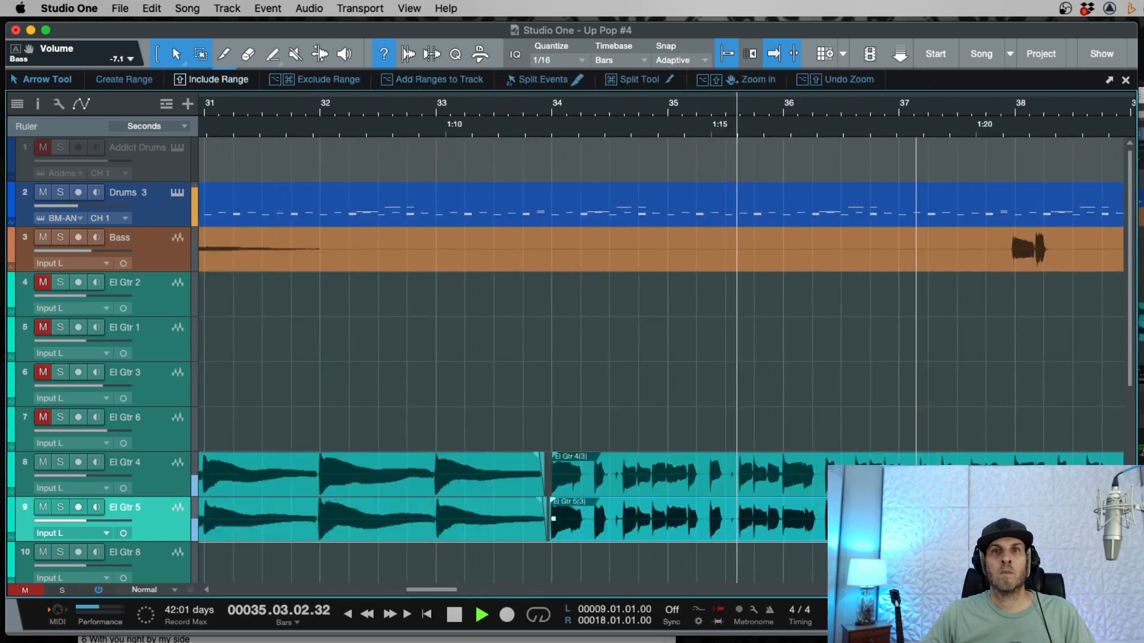
{"action": "scroll", "coordinate": [916, 474], "scroll_direction": "right", "scroll_amount": 5}
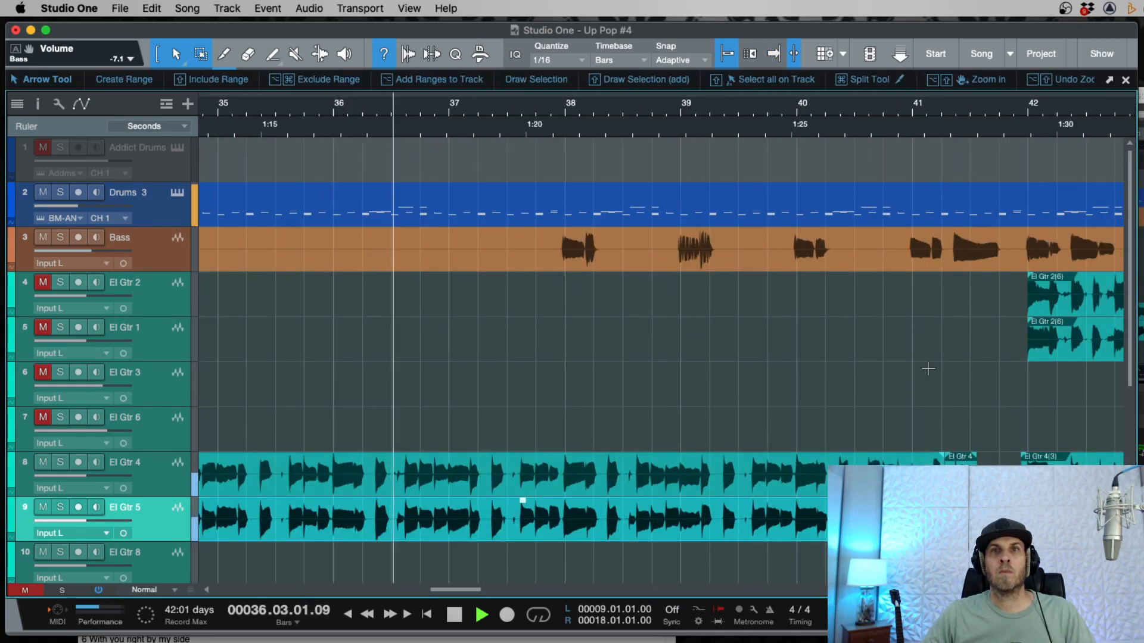
{"action": "key", "text": "e"}
{"action": "key", "text": "e"}
{"action": "key", "text": "e"}
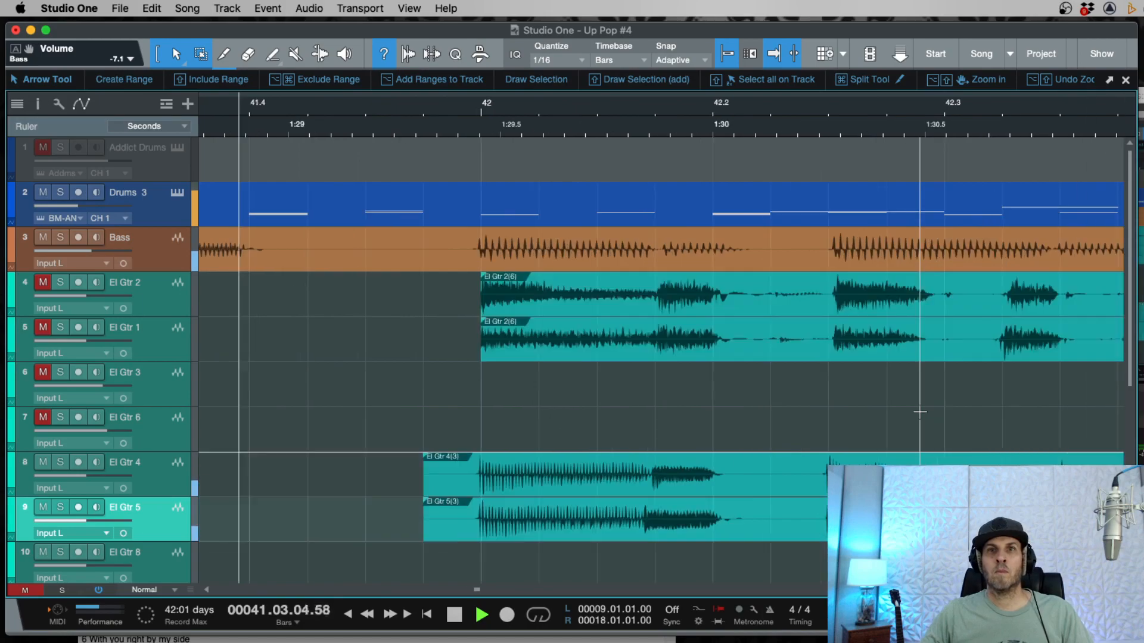
{"action": "key", "text": "w"}
{"action": "key", "text": "w"}
{"action": "key", "text": "w"}
{"action": "key", "text": "w"}
{"action": "key", "text": "w"}
{"action": "key", "text": "w"}
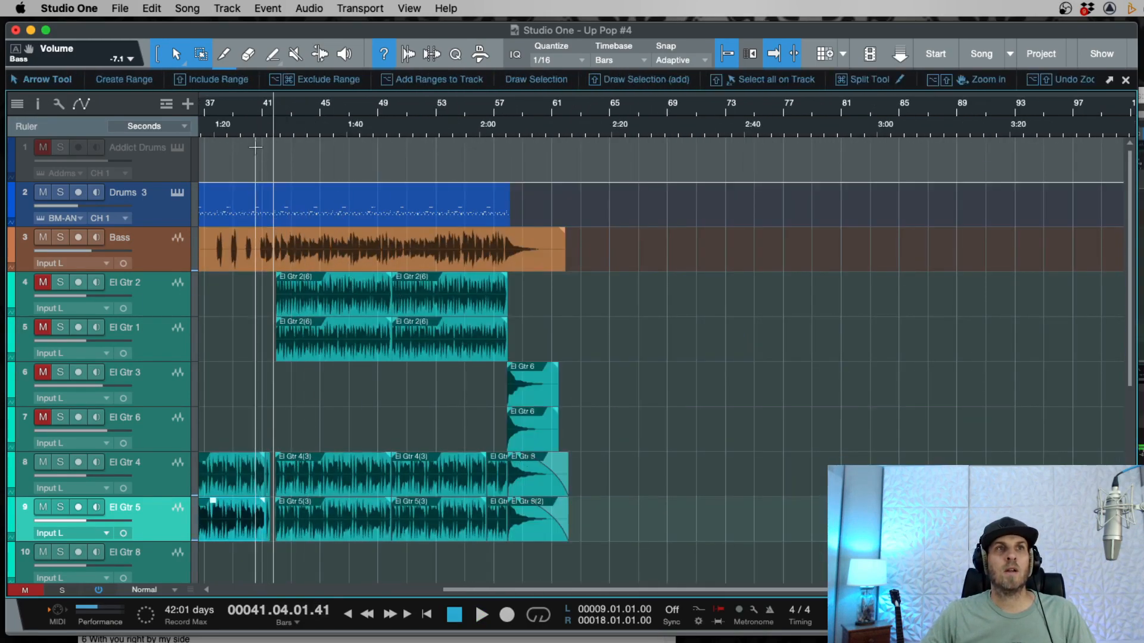
Step: Crossfade the event joins at bar 41.2 on both El Gtr 4 and El Gtr 5
{"action": "left_click", "coordinate": [256, 127]}
{"action": "key", "text": "e"}
{"action": "key", "text": "e"}
{"action": "key", "text": "e"}
{"action": "key", "text": "e"}
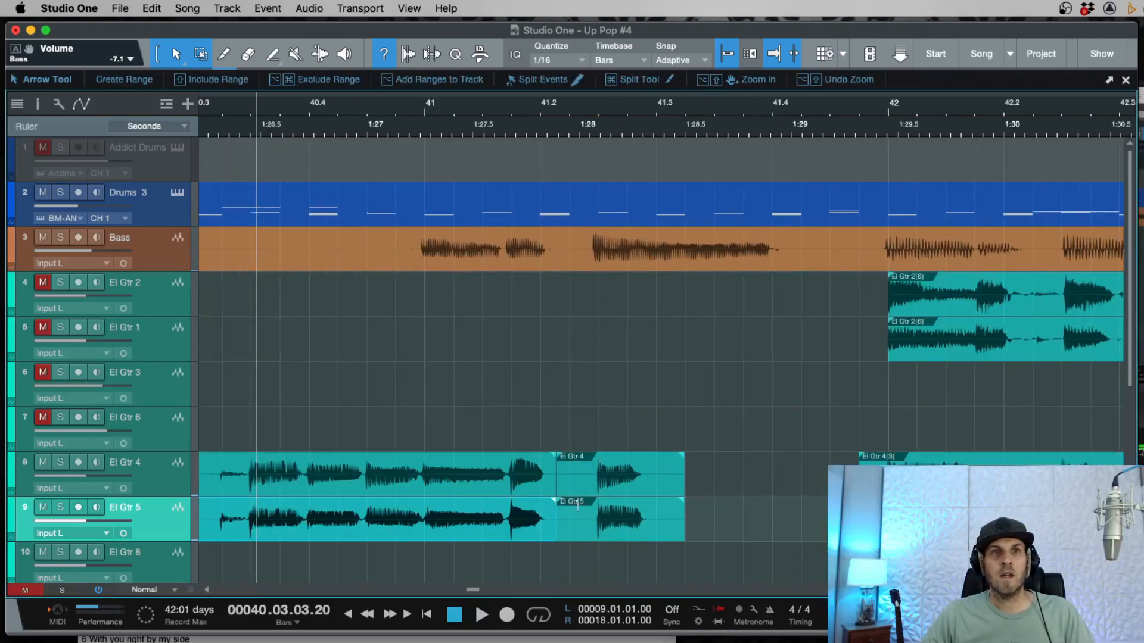
{"action": "left_click", "coordinate": [881, 483]}
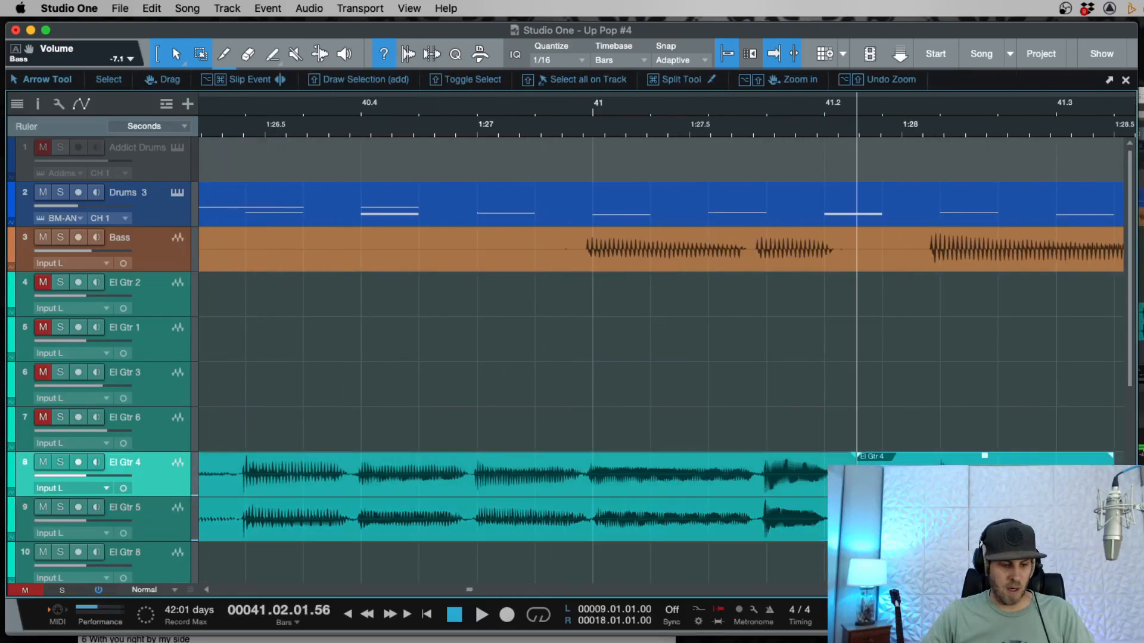
{"action": "left_click", "coordinate": [870, 459]}
{"action": "left_click", "coordinate": [872, 528]}
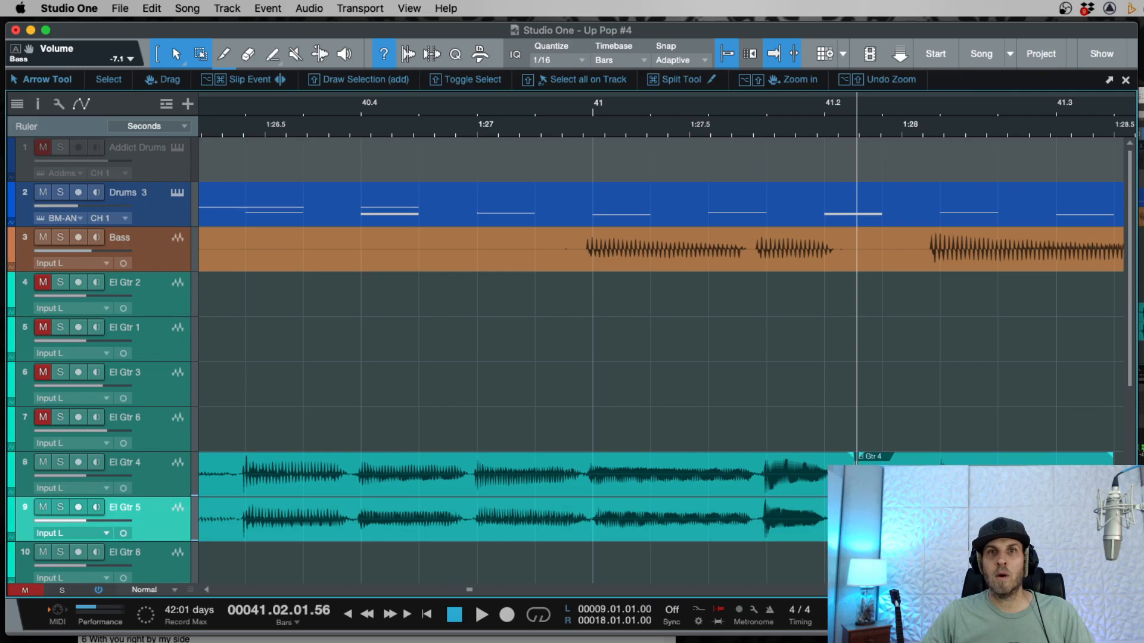
Step: Add fade-outs to both events ending after 41.3 and fade-ins to both events starting just before bar 42
{"action": "scroll", "coordinate": [872, 528], "scroll_direction": "right", "scroll_amount": 4}
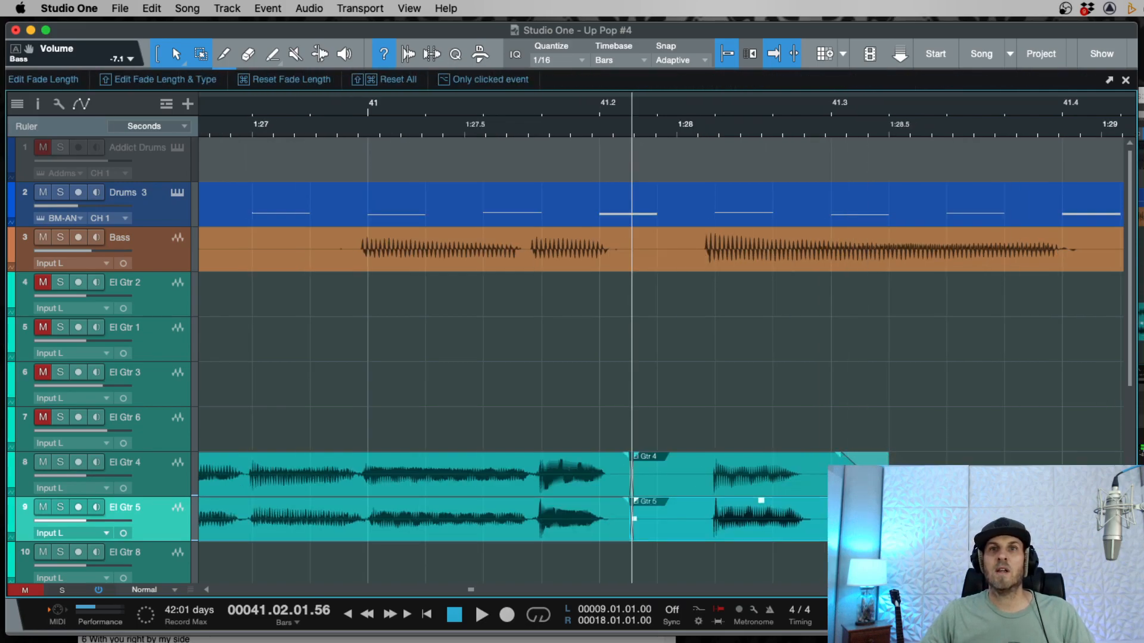
{"action": "key", "text": "w"}
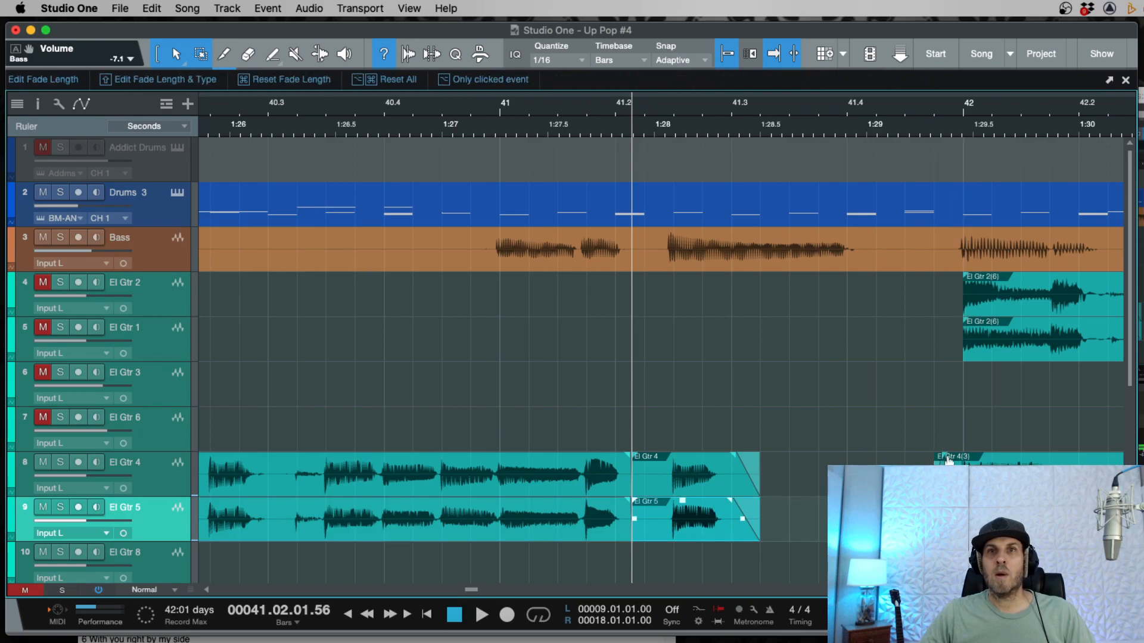
{"action": "scroll", "coordinate": [662, 357], "scroll_direction": "right", "scroll_amount": 6}
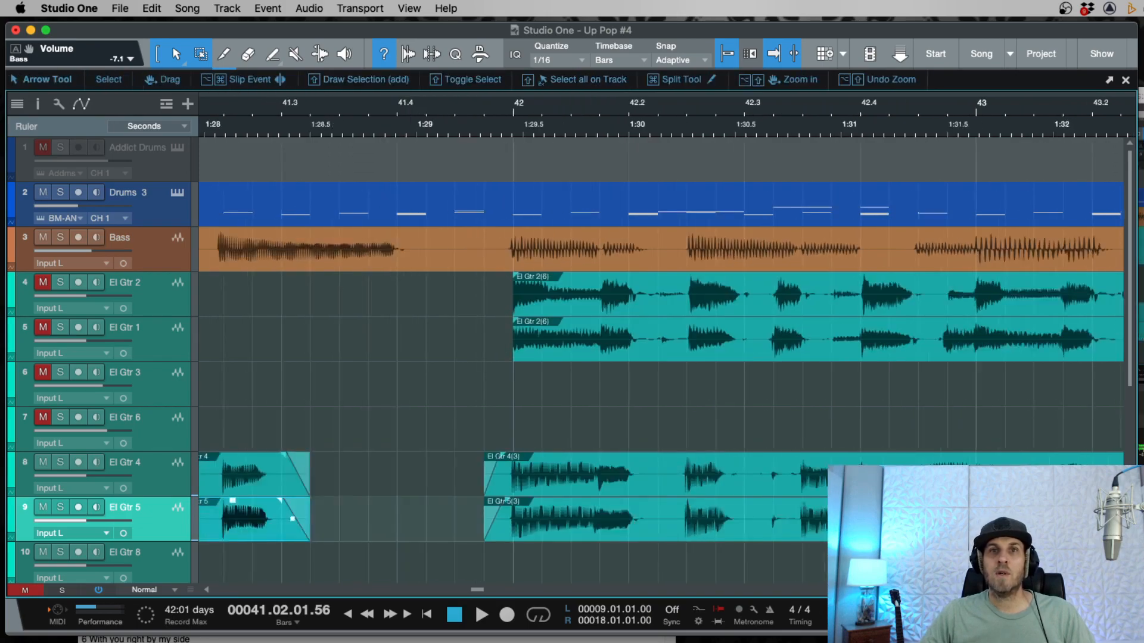
Step: Examine the El Gtr 4 and El Gtr 5 event joins just before bar 50 and the overall arrangement
{"action": "key", "text": "w"}
{"action": "key", "text": "w"}
{"action": "key", "text": "w"}
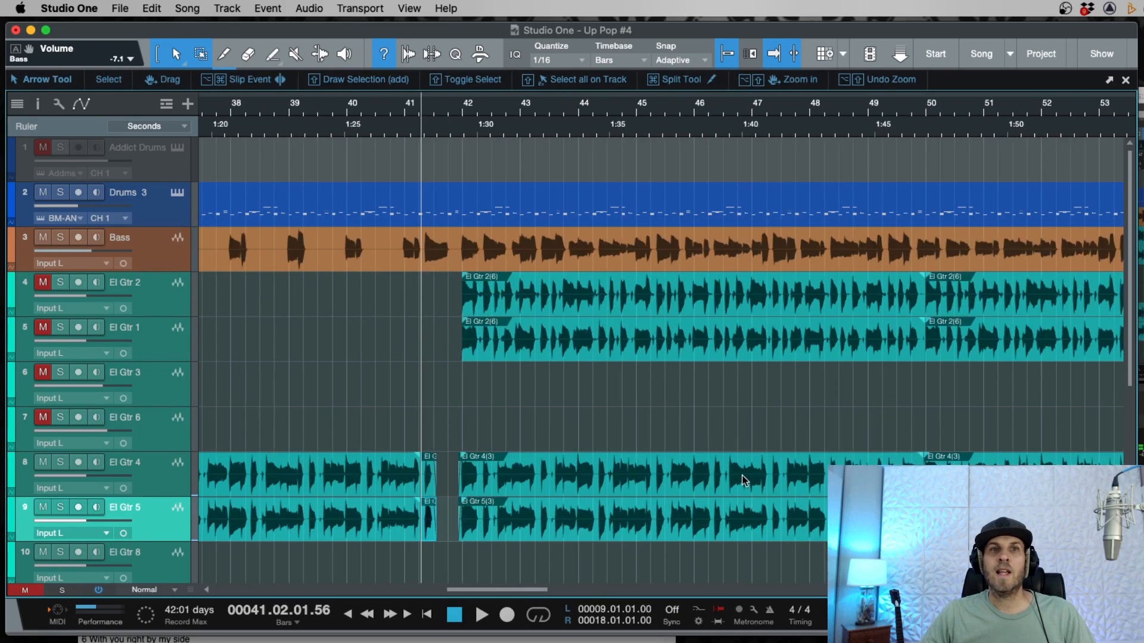
{"action": "key", "text": "w"}
{"action": "left_click", "coordinate": [663, 130]}
{"action": "key", "text": "e"}
{"action": "key", "text": "e"}
{"action": "key", "text": "e"}
{"action": "key", "text": "e"}
{"action": "key", "text": "e"}
{"action": "key", "text": "e"}
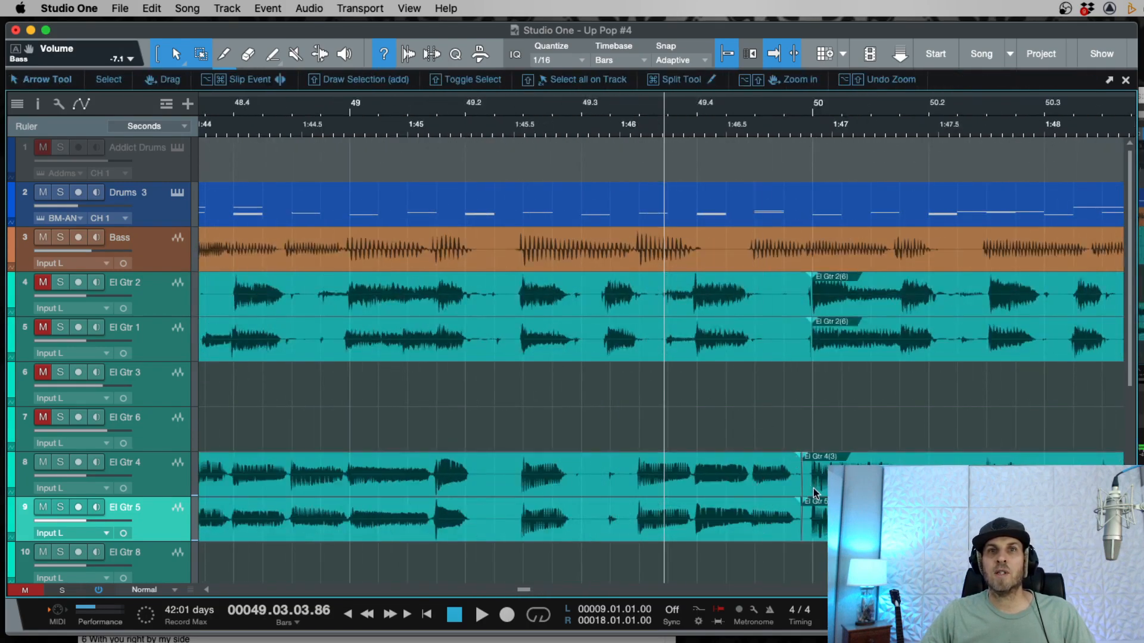
{"action": "key", "text": "w"}
{"action": "key", "text": "w"}
{"action": "key", "text": "w"}
{"action": "key", "text": "w"}
{"action": "key", "text": "w"}
{"action": "key", "text": "w"}
{"action": "key", "text": "w"}
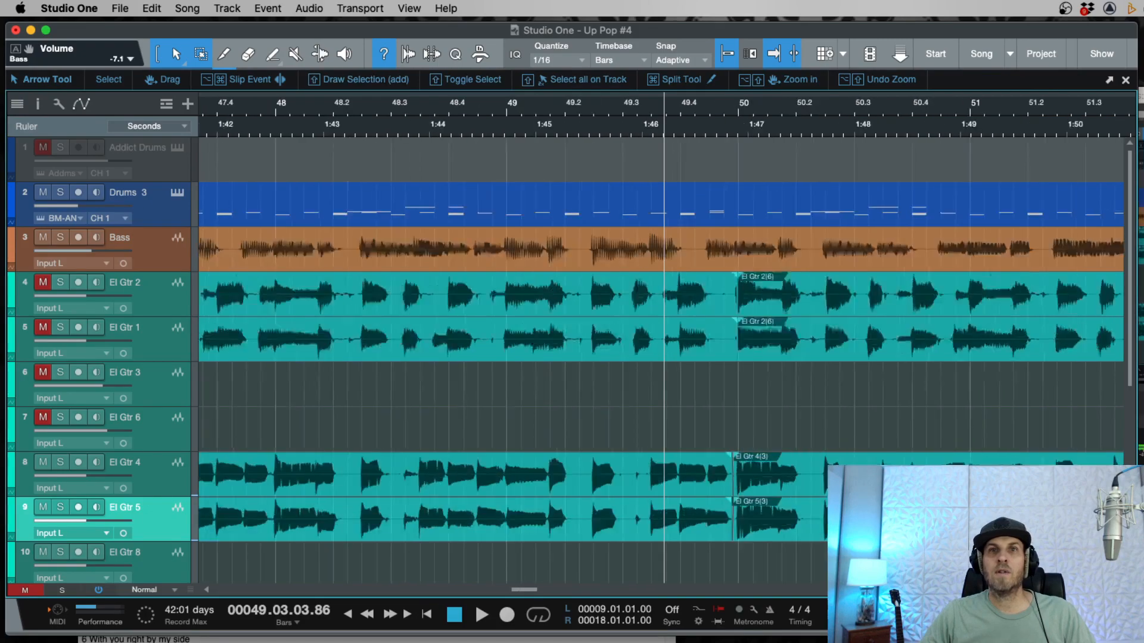
{"action": "key", "text": "w"}
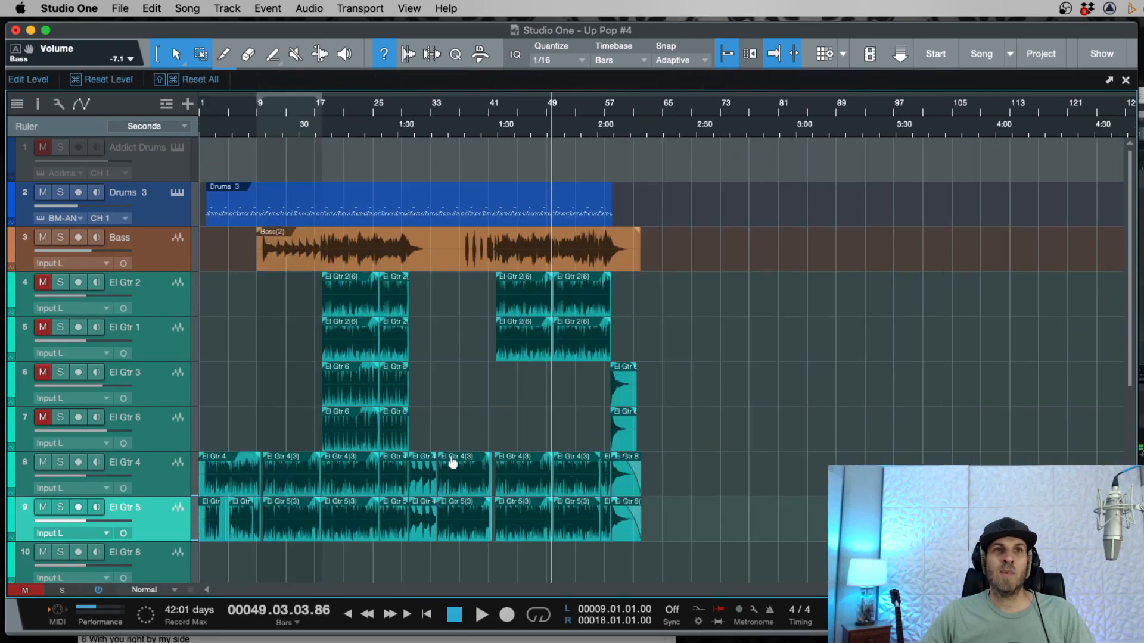
Step: Examine the El Gtr 5 event join at bar 4 near the start of the song
{"action": "left_click", "coordinate": [213, 131]}
{"action": "key", "text": "e"}
{"action": "key", "text": "e"}
{"action": "key", "text": "e"}
{"action": "key", "text": "e"}
{"action": "key", "text": "e"}
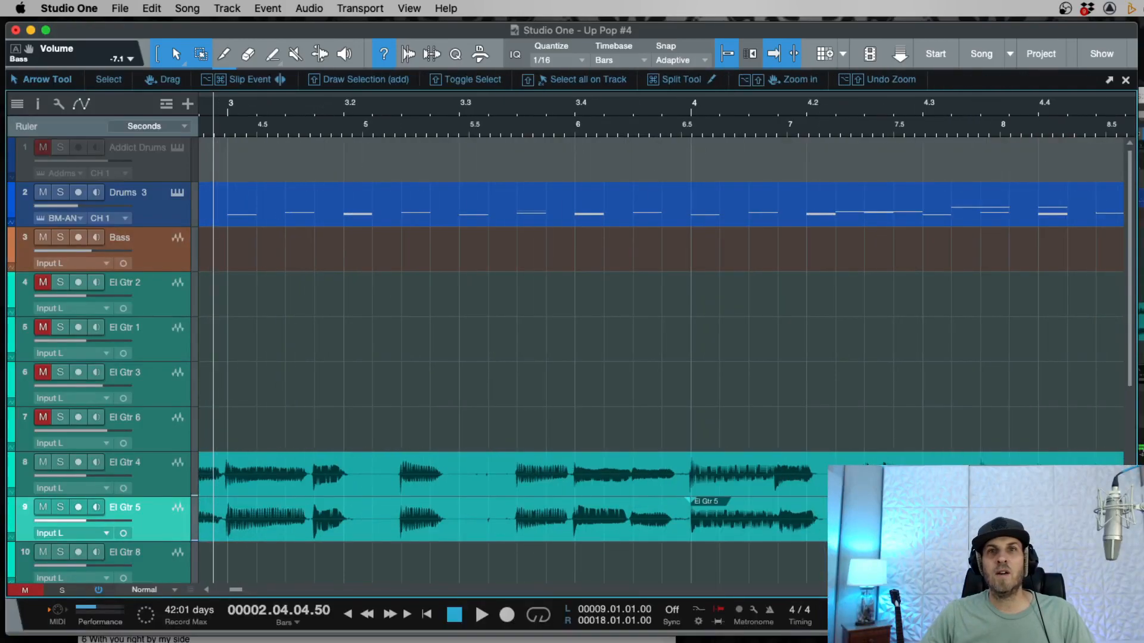
{"action": "key", "text": "e"}
{"action": "key", "text": "e"}
{"action": "key", "text": "e"}
{"action": "key", "text": "e"}
{"action": "key", "text": "w"}
{"action": "key", "text": "w"}
{"action": "key", "text": "w"}
{"action": "key", "text": "w"}
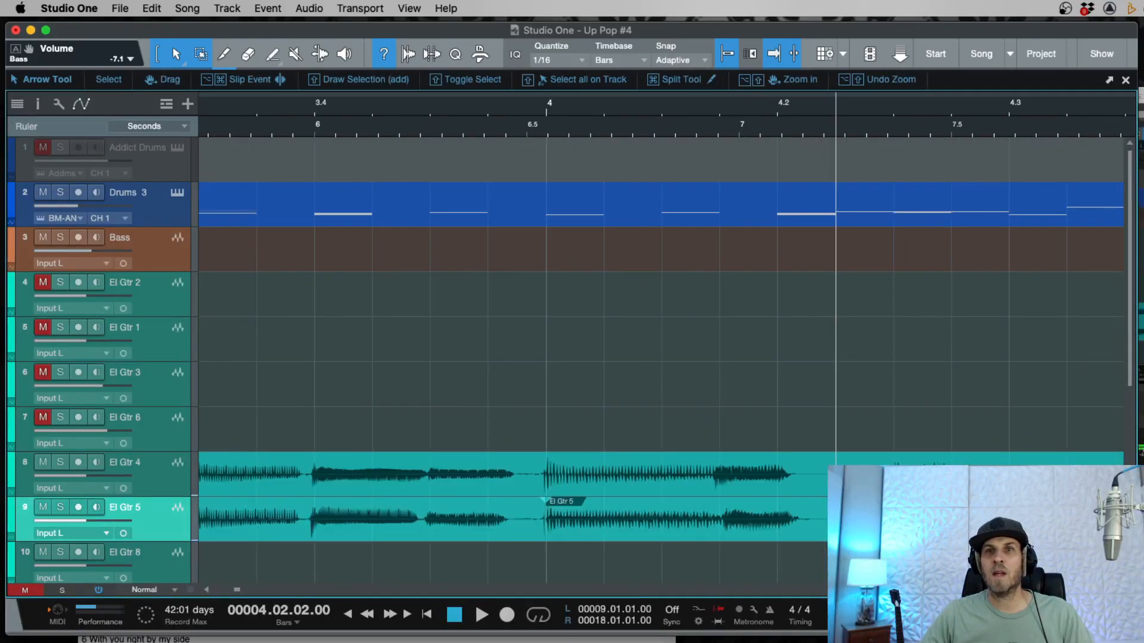
Step: Examine the El Gtr 5 event joins between bars 4 and 5 and the overall arrangement
{"action": "key", "text": "w"}
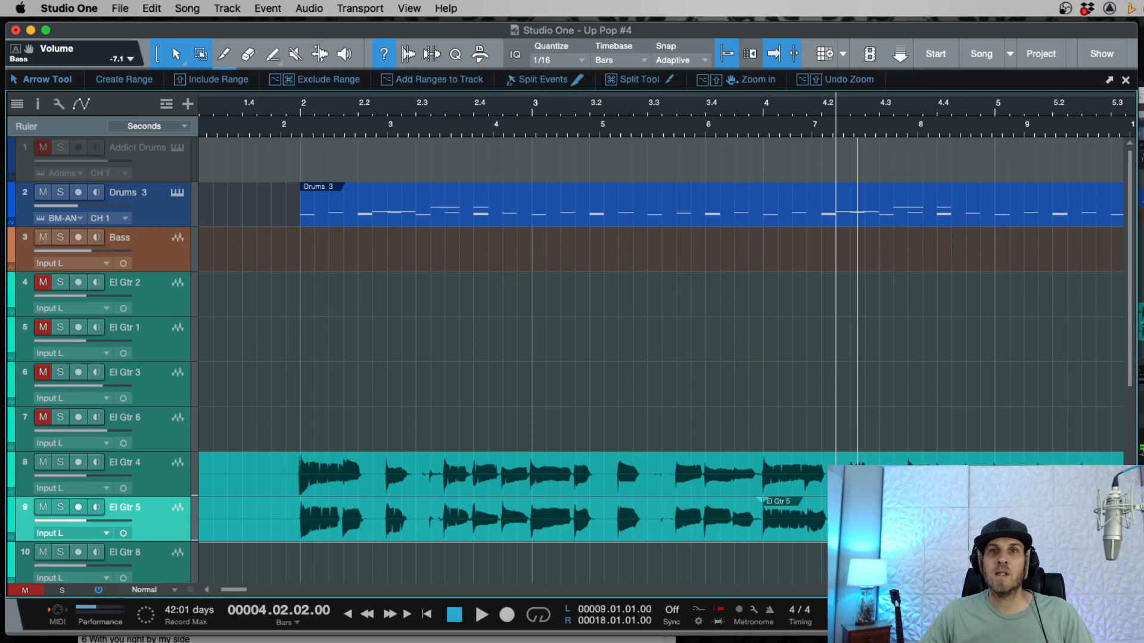
{"action": "key", "text": "e"}
{"action": "key", "text": "e"}
{"action": "key", "text": "e"}
{"action": "key", "text": "w"}
{"action": "key", "text": "w"}
{"action": "key", "text": "w"}
{"action": "left_click", "coordinate": [947, 526]}
{"action": "key", "text": "w"}
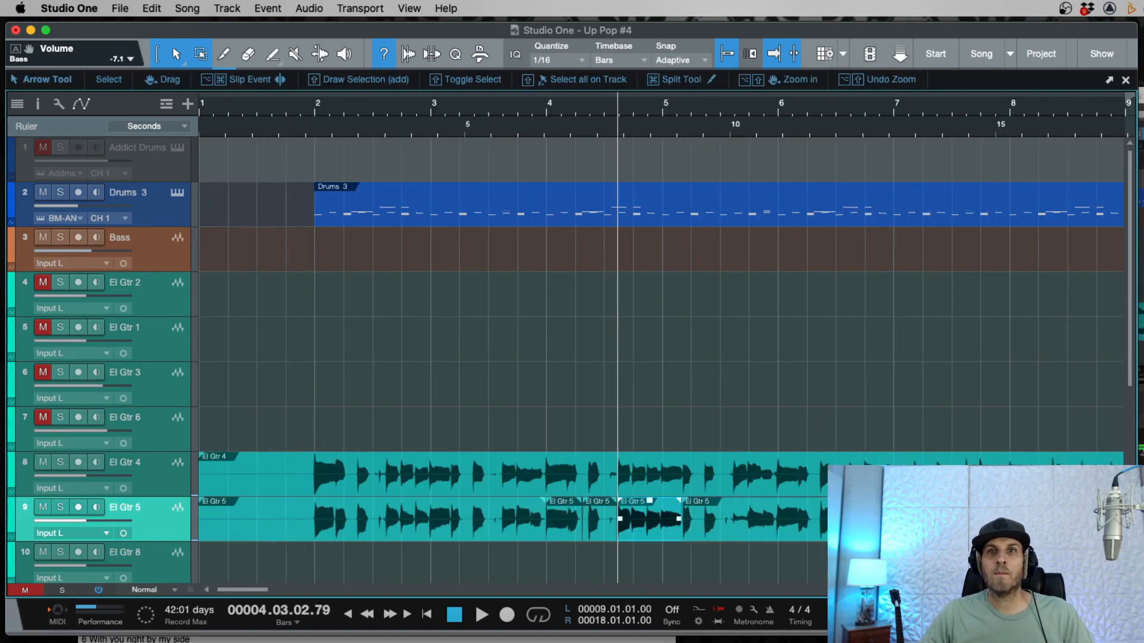
{"action": "left_click", "coordinate": [752, 519]}
{"action": "key", "text": "e"}
{"action": "key", "text": "e"}
{"action": "key", "text": "e"}
{"action": "key", "text": "e"}
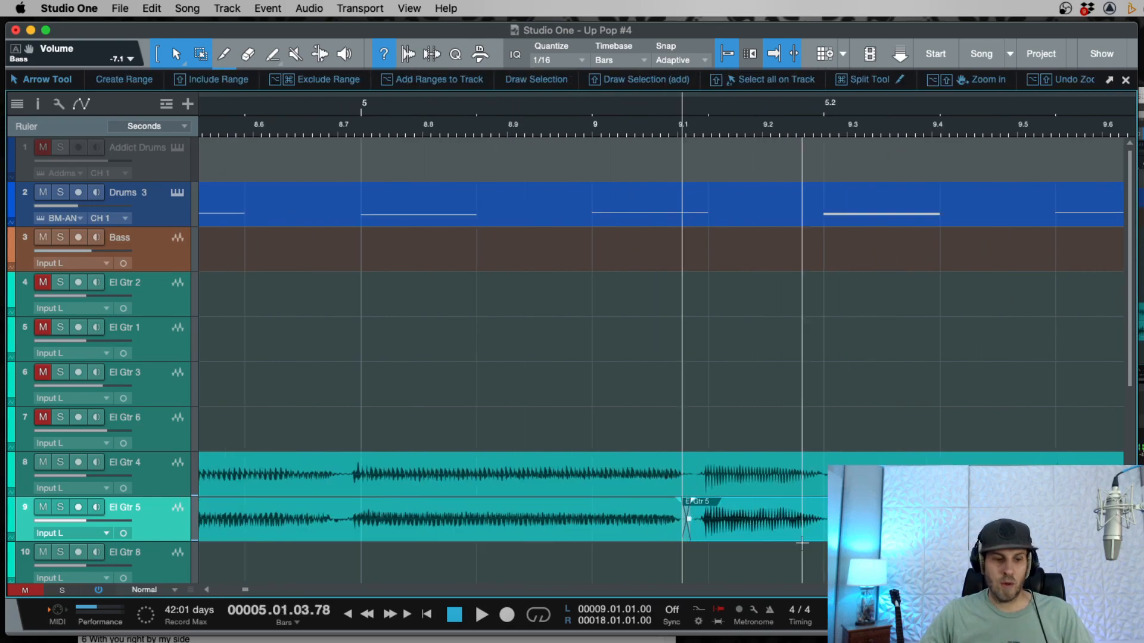
{"action": "key", "text": "w"}
{"action": "key", "text": "w"}
{"action": "key", "text": "w"}
{"action": "key", "text": "w"}
{"action": "key", "text": "w"}
{"action": "key", "text": "w"}
{"action": "key", "text": "w"}
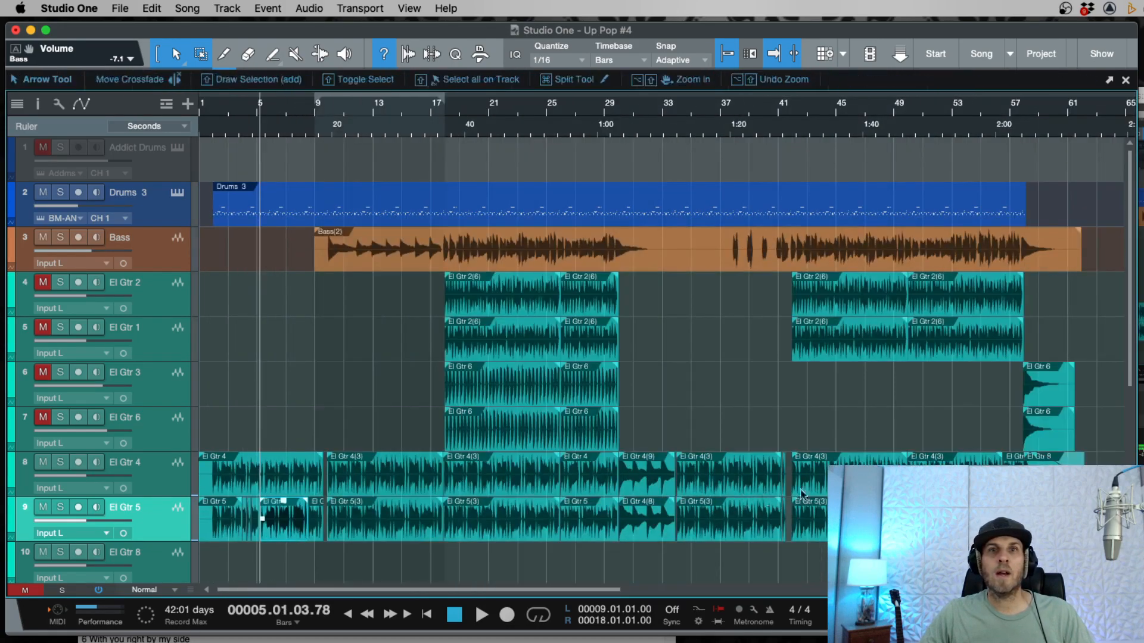
Step: Select all events on El Gtr 4 and El Gtr 5 and review their edits from the song's start
{"action": "left_click_drag", "start_coordinate": [1088, 512], "coordinate": [158, 469]}
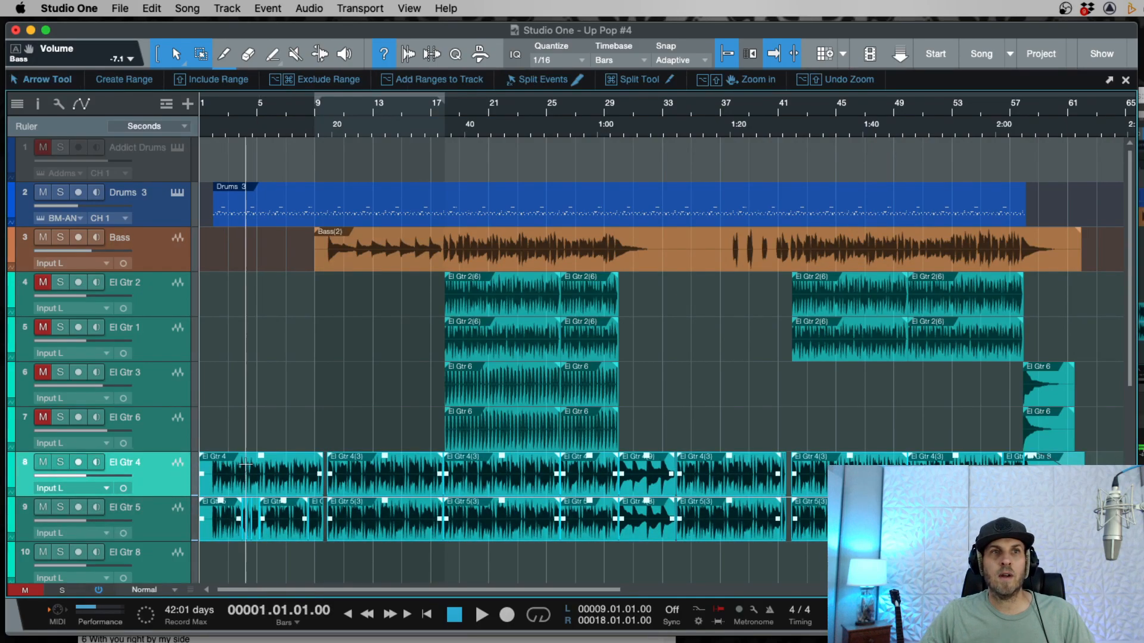
{"action": "key", "text": "e"}
{"action": "key", "text": "e"}
{"action": "key", "text": "e"}
{"action": "key", "text": "e"}
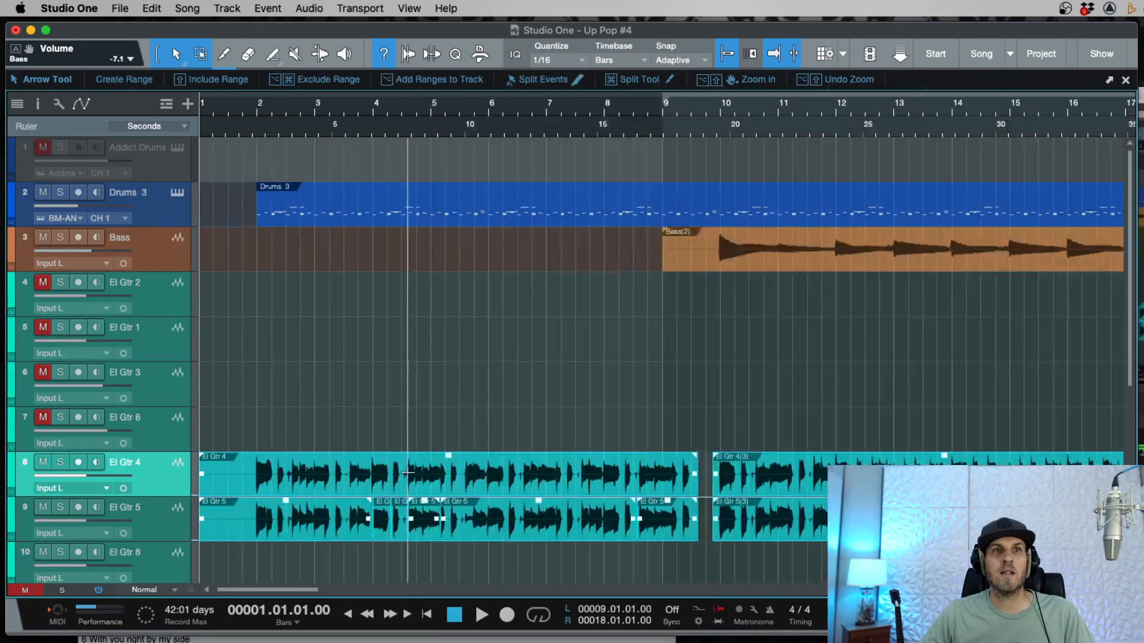
{"action": "key", "text": "w"}
{"action": "key", "text": "w"}
{"action": "key", "text": "w"}
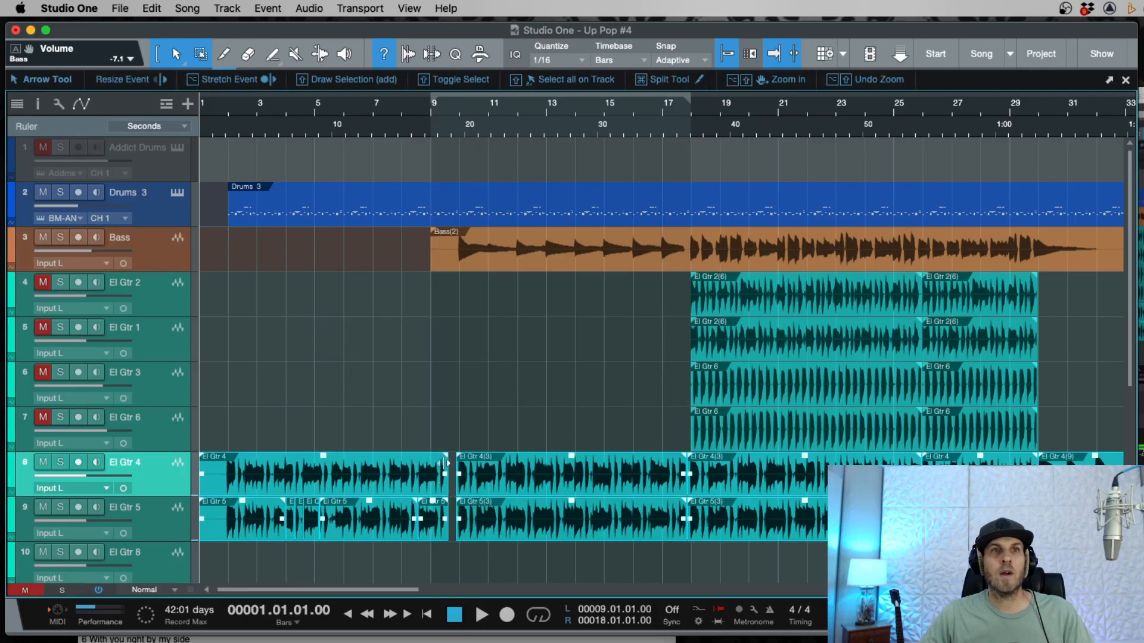
{"action": "key", "text": "e"}
{"action": "key", "text": "e"}
{"action": "key", "text": "w"}
{"action": "key", "text": "w"}
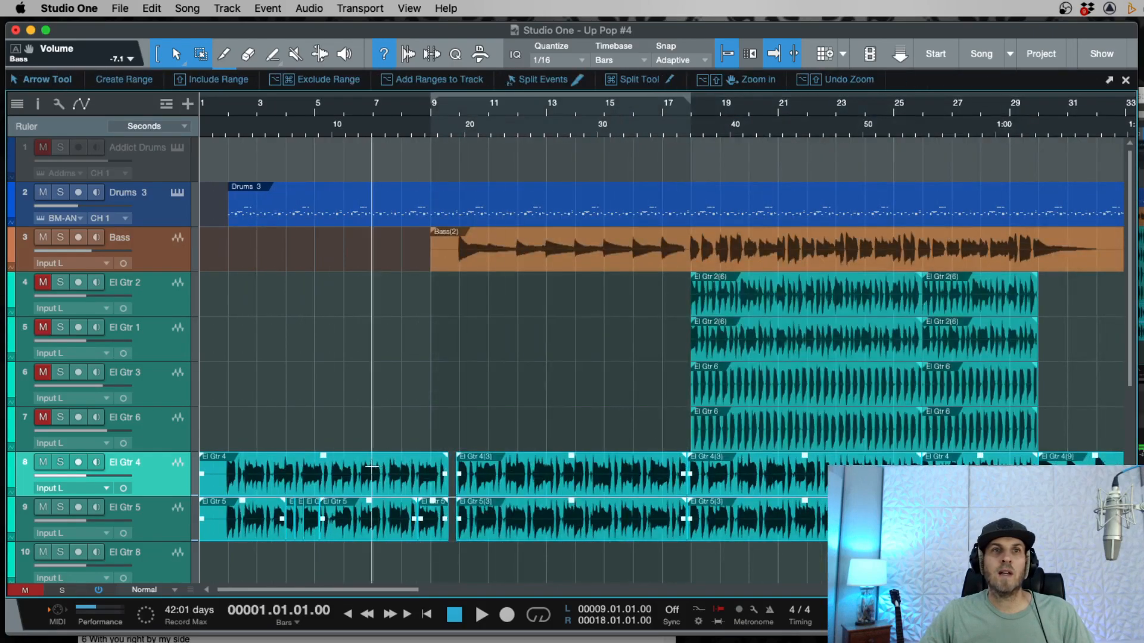
{"action": "key", "text": "w"}
Step: Unmute El Gtr 3 and El Gtr 6 and play them from the start of bar 18
{"action": "left_click", "coordinate": [906, 439]}
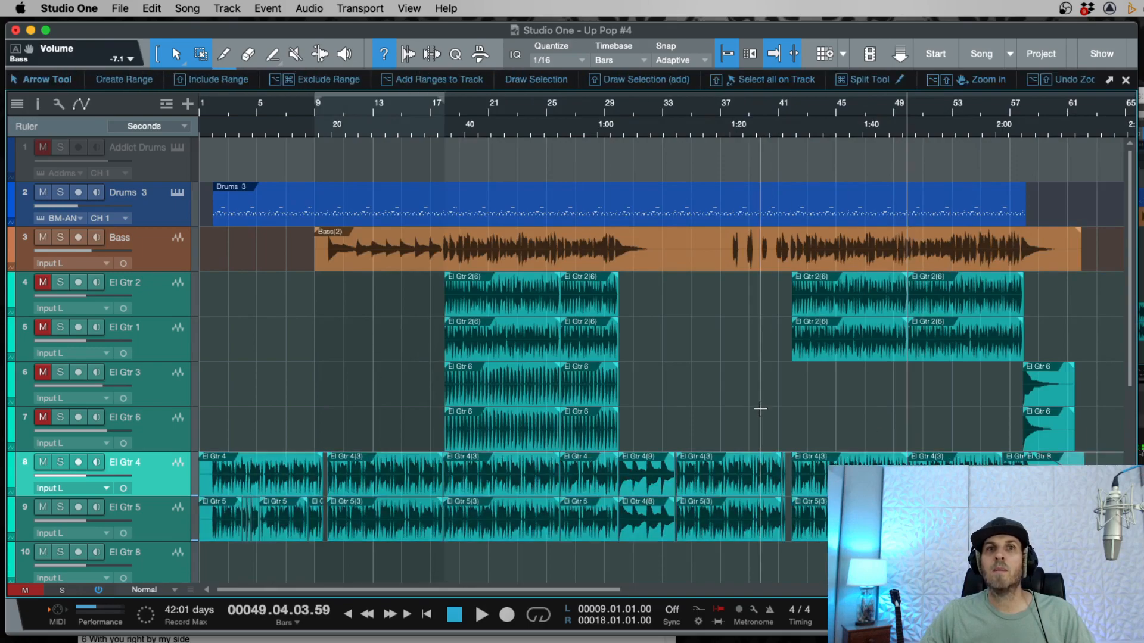
{"action": "left_click", "coordinate": [448, 122]}
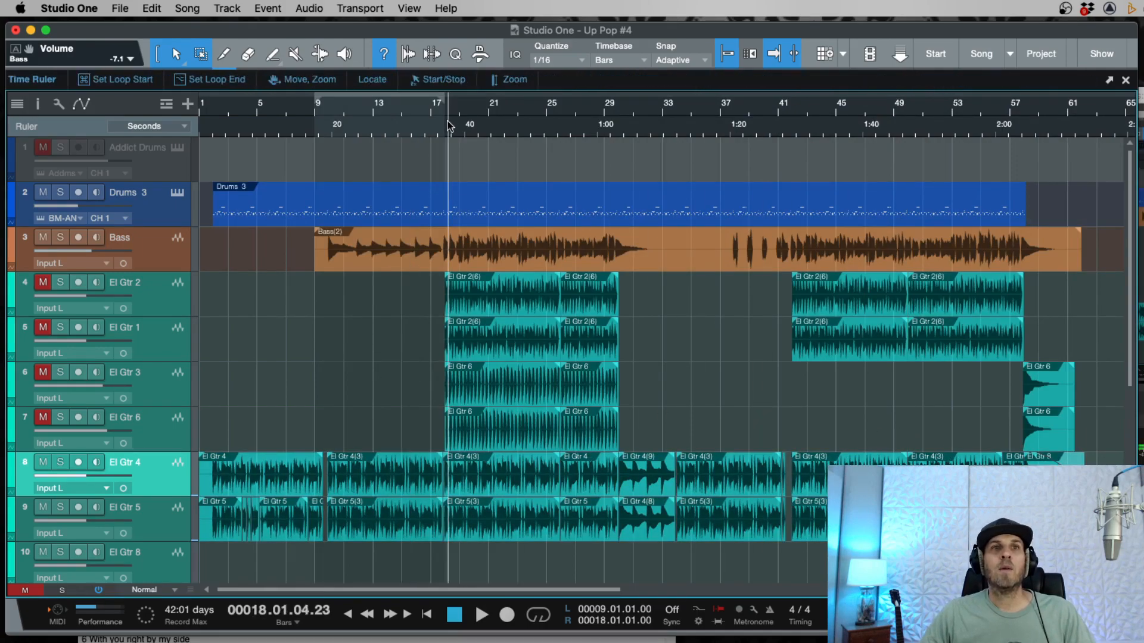
{"action": "key", "text": "e"}
{"action": "key", "text": "e"}
{"action": "key", "text": "e"}
{"action": "key", "text": "e"}
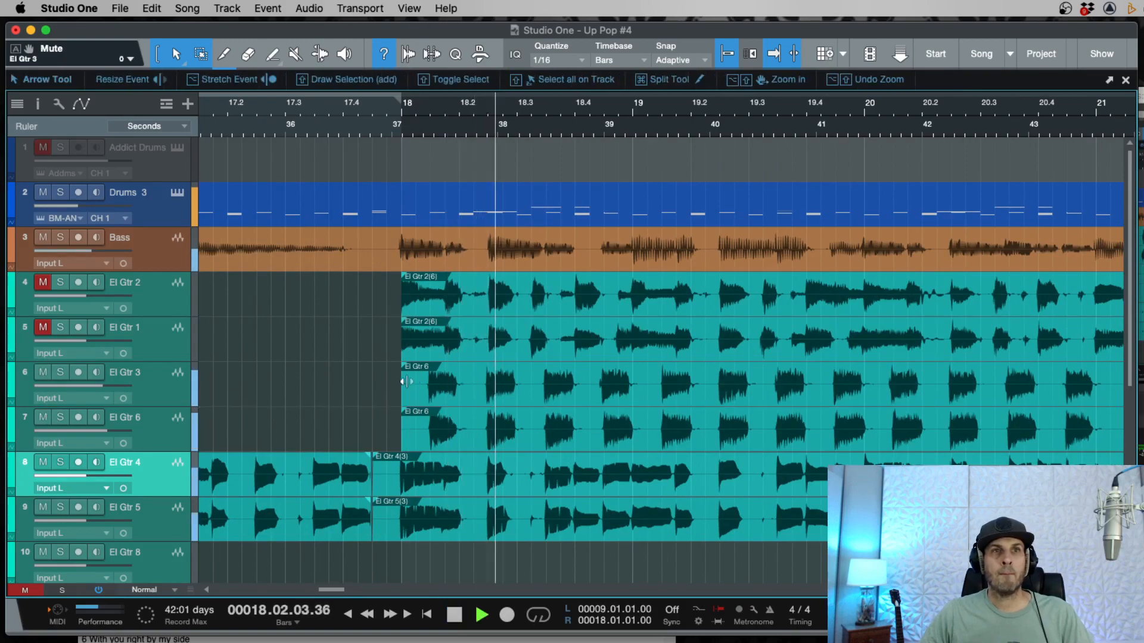
Step: Delete the empty audio before the first hit after bar 18 on El Gtr 3 and El Gtr 6
{"action": "left_click_drag", "start_coordinate": [381, 381], "coordinate": [421, 427]}
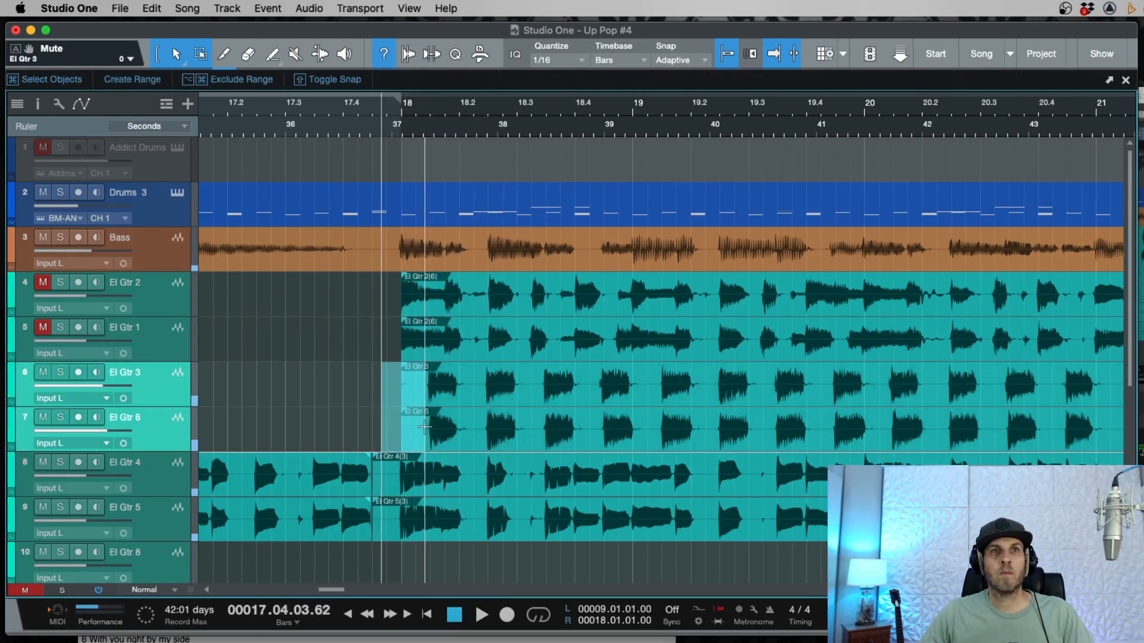
{"action": "key", "text": "e"}
{"action": "key", "text": "Delete"}
{"action": "key", "text": "space"}
{"action": "key", "text": "e"}
{"action": "key", "text": "w"}
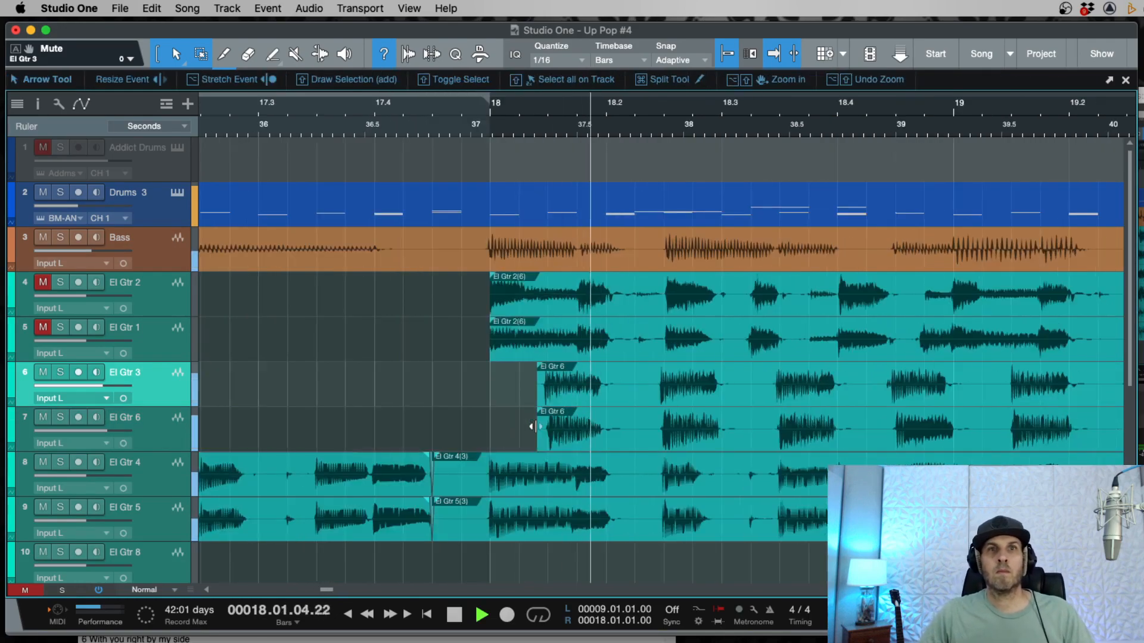
Step: Move the event joins at bar 26 on El Gtr 3 and El Gtr 6 slightly later, ahead of the next hit
{"action": "key", "text": "w"}
{"action": "key", "text": "w"}
{"action": "key", "text": "w"}
{"action": "key", "text": "w"}
{"action": "key", "text": "e"}
{"action": "key", "text": "e"}
{"action": "key", "text": "e"}
{"action": "key", "text": "w"}
{"action": "scroll", "coordinate": [884, 419], "scroll_direction": "right", "scroll_amount": 5}
{"action": "scroll", "coordinate": [884, 419], "scroll_direction": "right", "scroll_amount": 2}
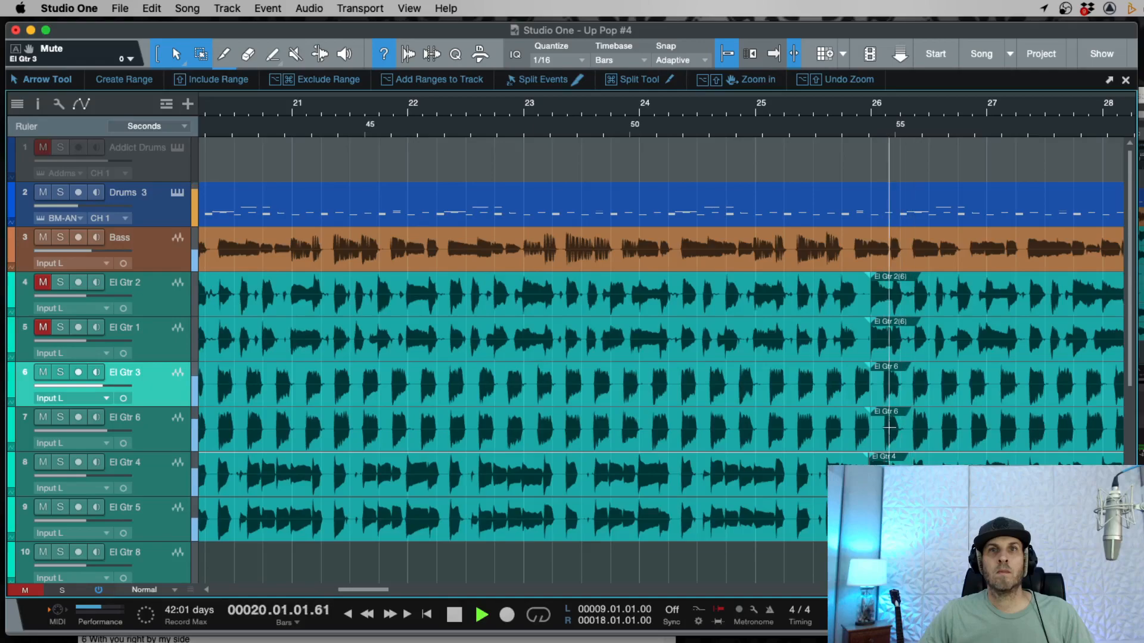
{"action": "left_click", "coordinate": [887, 439]}
{"action": "left_click", "coordinate": [888, 401]}
{"action": "key", "text": "e"}
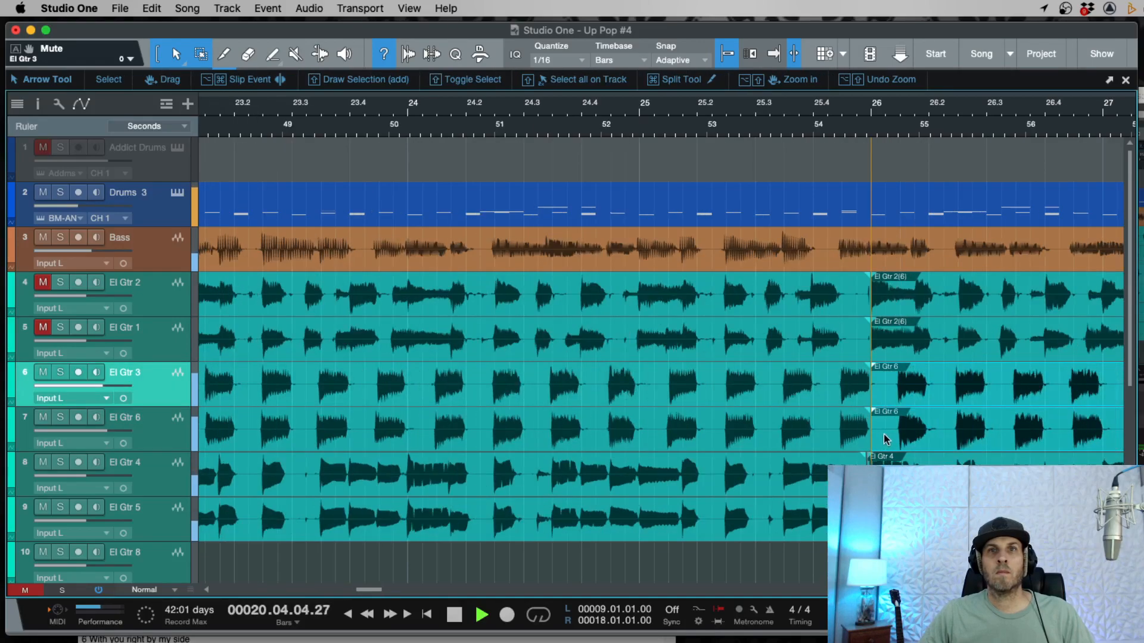
{"action": "left_click_drag", "start_coordinate": [871, 441], "coordinate": [894, 441]}
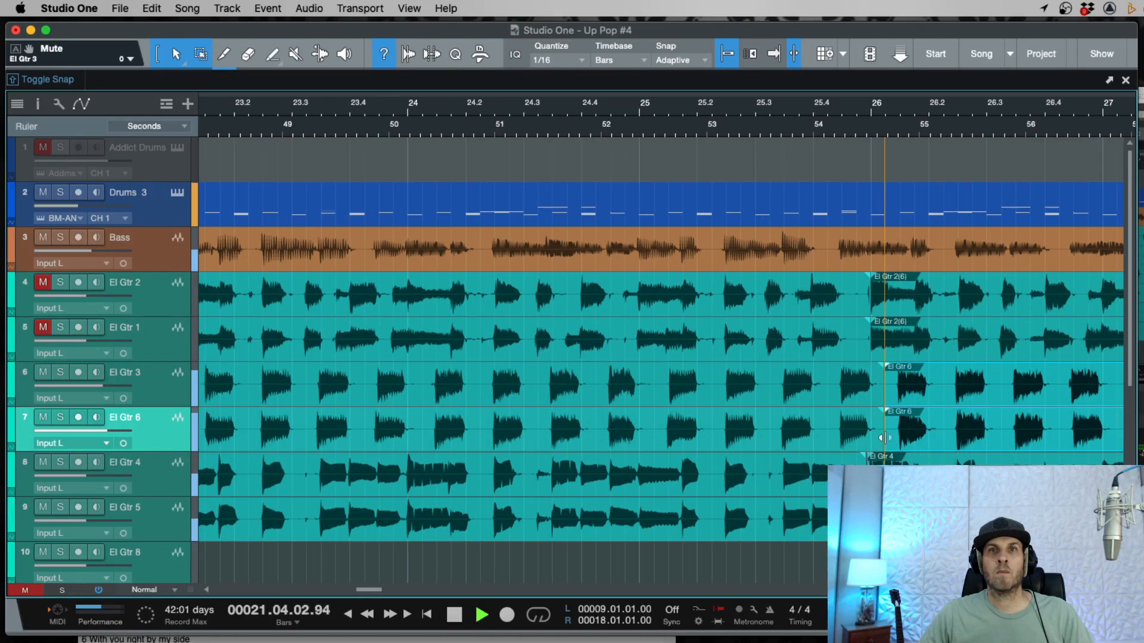
Step: Extend the El Gtr 3 and El Gtr 6 event ends to just past bar 30 and adjust their short fade-outs
{"action": "key", "text": "w"}
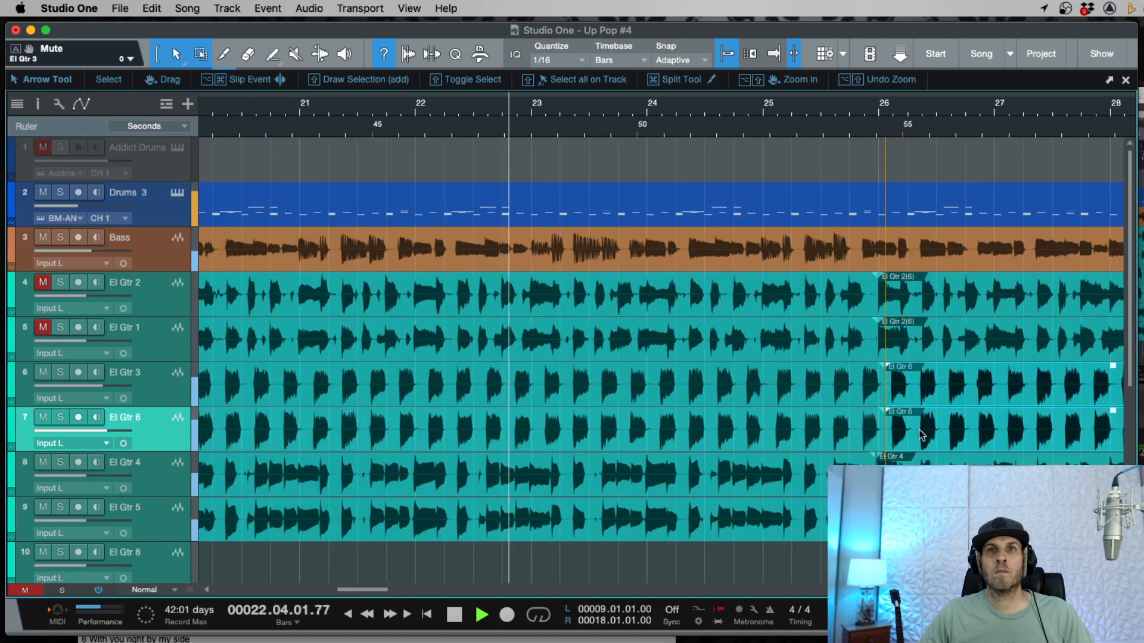
{"action": "key", "text": "w"}
{"action": "scroll", "coordinate": [922, 435], "scroll_direction": "right", "scroll_amount": 4}
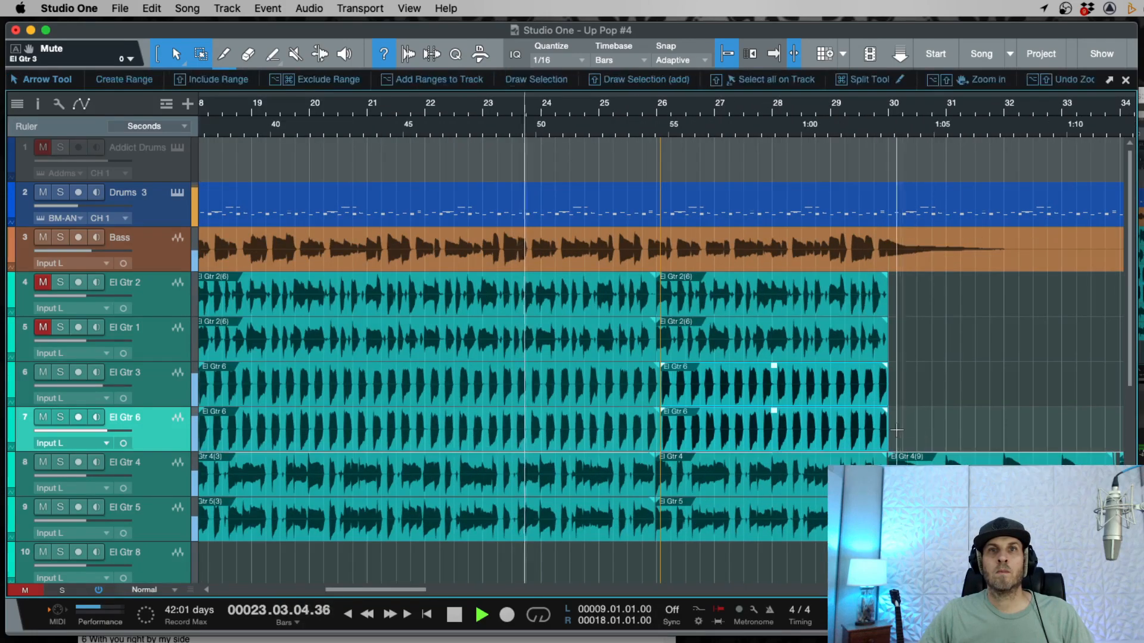
{"action": "mouse_move", "coordinate": [889, 442]}
{"action": "left_mouse_down"}
{"action": "mouse_move", "coordinate": [1036, 441]}
{"action": "mouse_move", "coordinate": [893, 430]}
{"action": "left_mouse_up"}
{"action": "key", "text": "e"}
{"action": "key", "text": "e"}
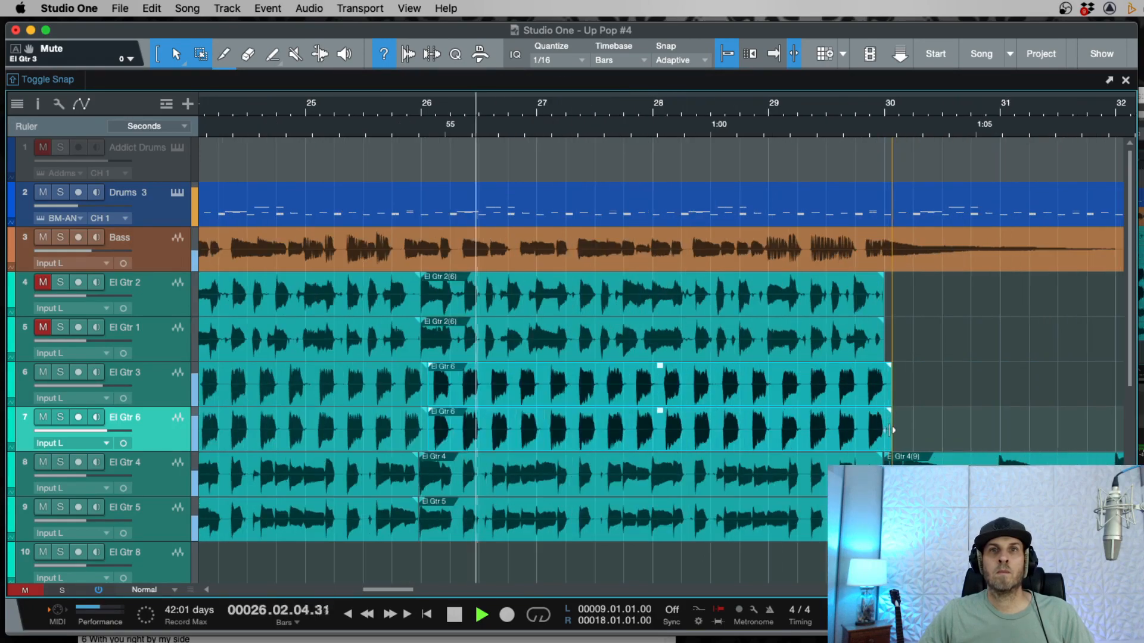
{"action": "left_click_drag", "start_coordinate": [888, 445], "coordinate": [880, 444]}
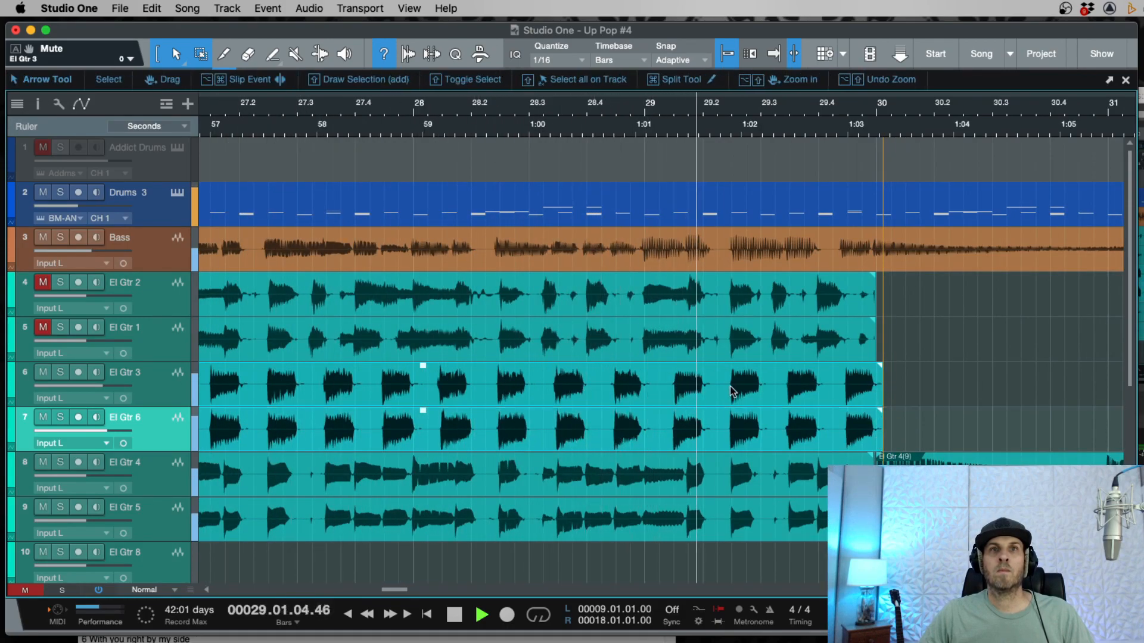
{"action": "left_click_drag", "start_coordinate": [880, 368], "coordinate": [876, 369]}
Step: Quantize all El Gtr 3 and El Gtr 6 events between bars 18 and 30 to 1/16
{"action": "key", "text": "w"}
{"action": "key", "text": "w"}
{"action": "key", "text": "w"}
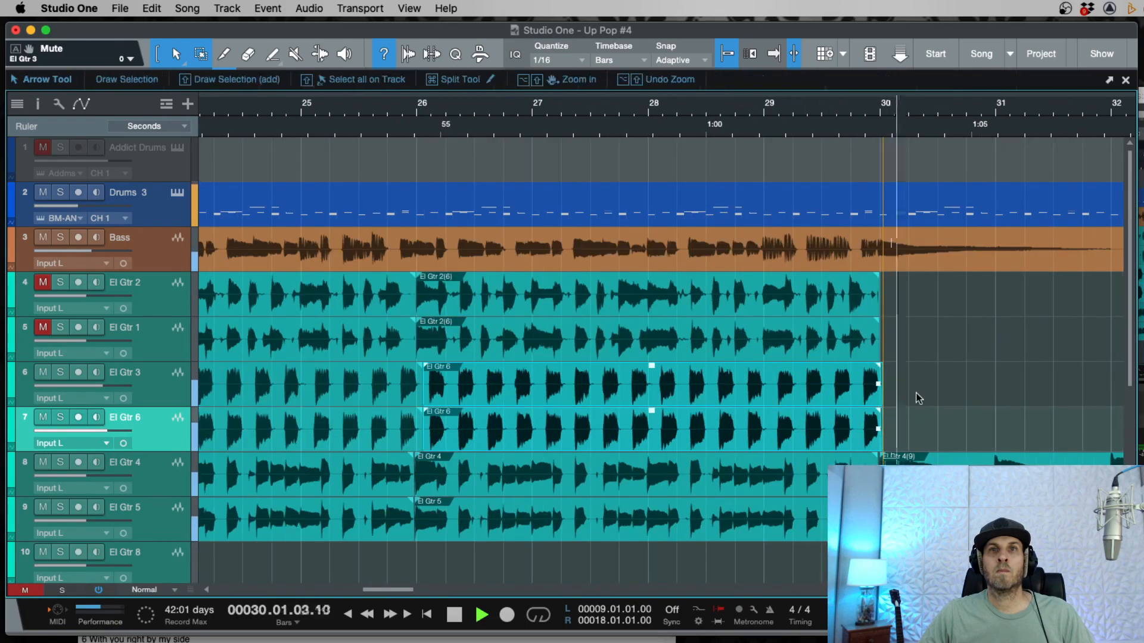
{"action": "key", "text": "w"}
{"action": "key", "text": "space"}
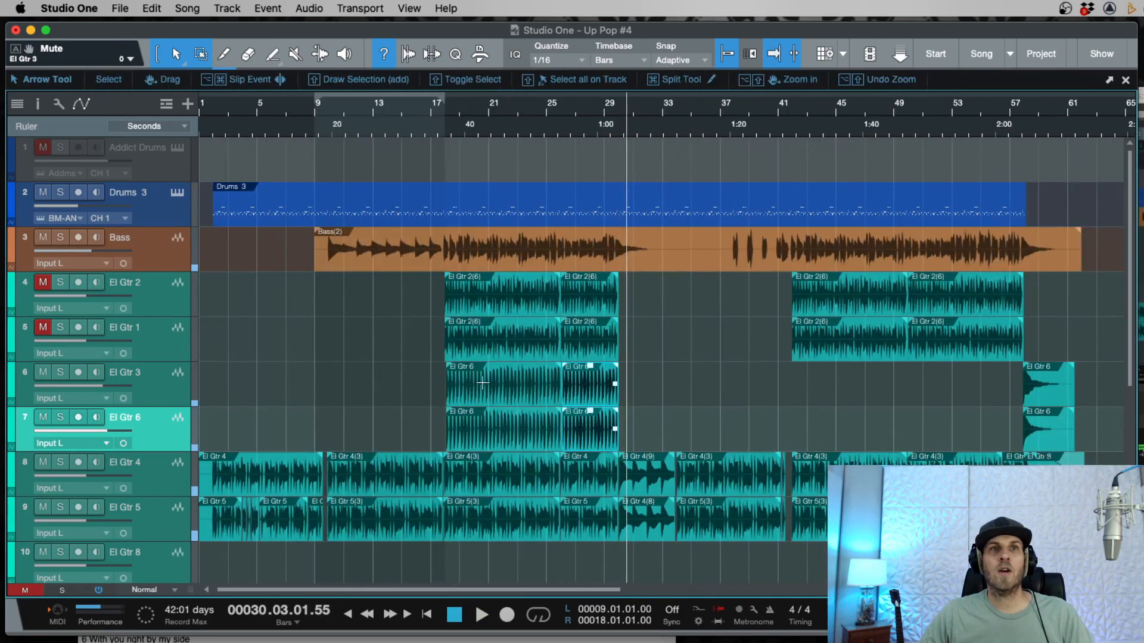
{"action": "left_click_drag", "start_coordinate": [652, 451], "coordinate": [430, 391]}
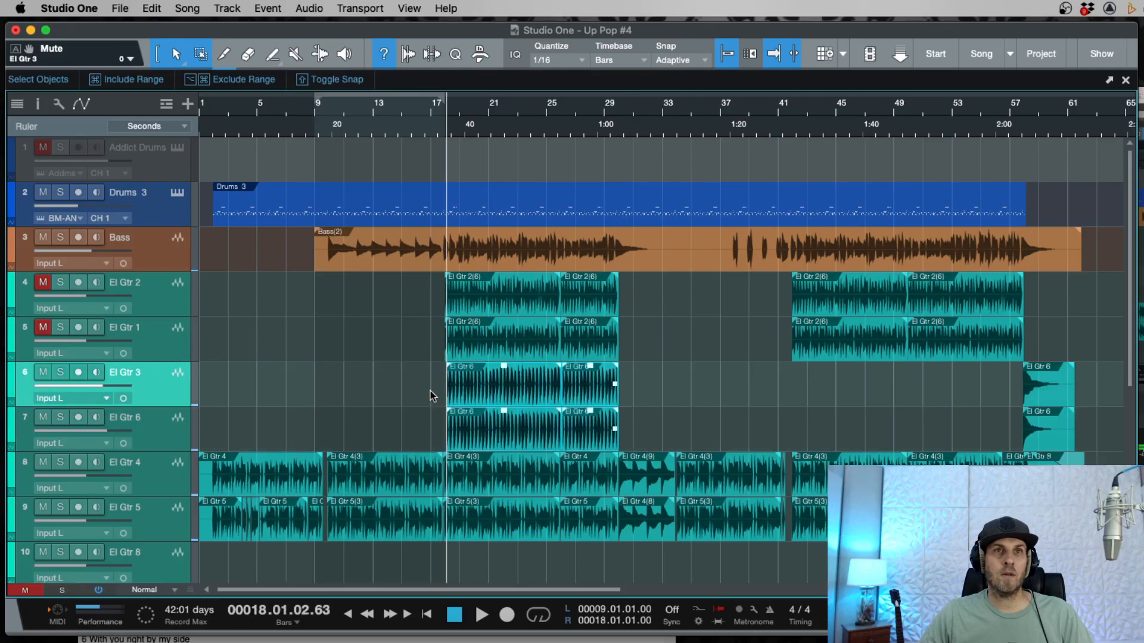
{"action": "key", "text": "e"}
{"action": "key", "text": "e"}
{"action": "key", "text": "e"}
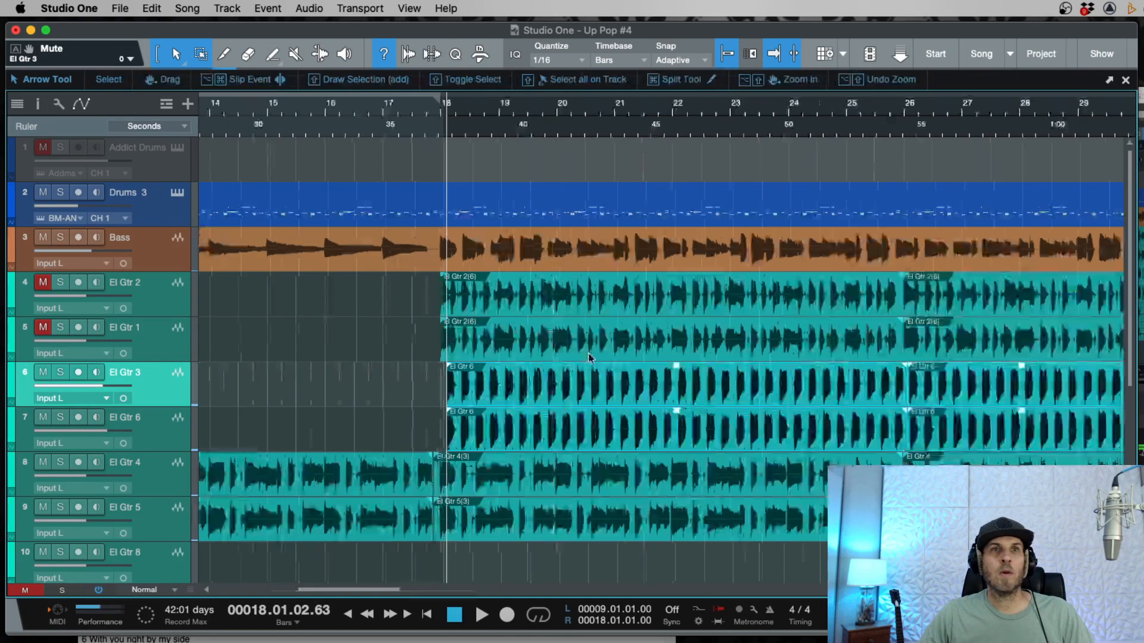
{"action": "key", "text": "q"}
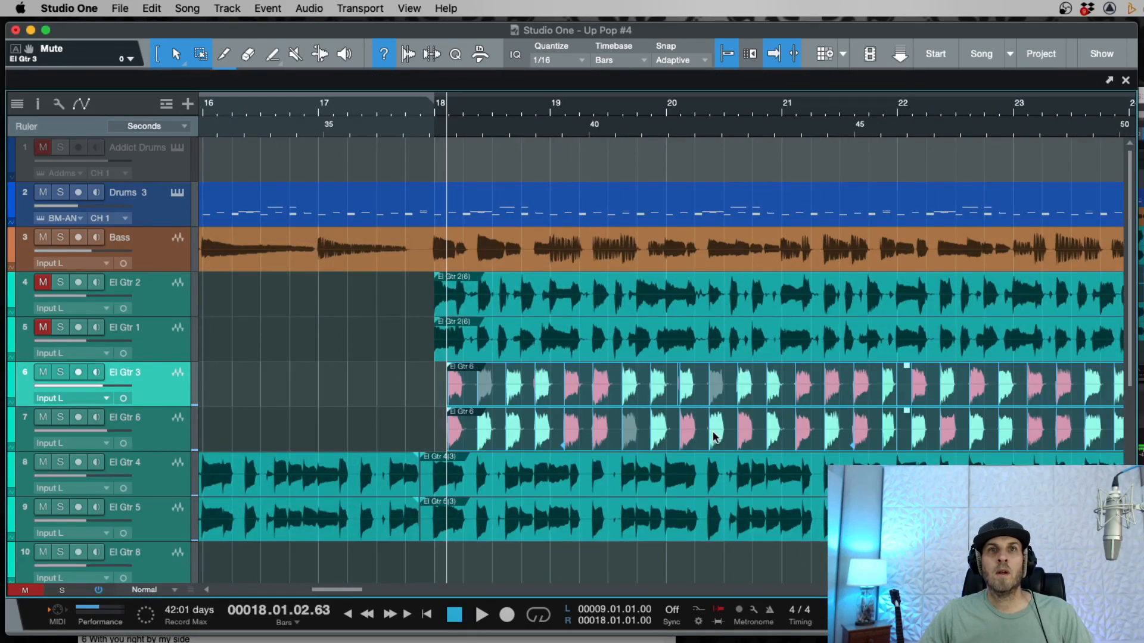
Step: Extend the quantized events' start slightly earlier and bounce the bar 18 to 30 events into one per track on El Gtr 3 and El Gtr 6
{"action": "mouse_move", "coordinate": [448, 401]}
{"action": "left_mouse_down"}
{"action": "mouse_move", "coordinate": [432, 401]}
{"action": "mouse_move", "coordinate": [441, 401]}
{"action": "left_mouse_up"}
{"action": "key", "text": "w"}
{"action": "left_click_drag", "start_coordinate": [814, 441], "coordinate": [423, 391]}
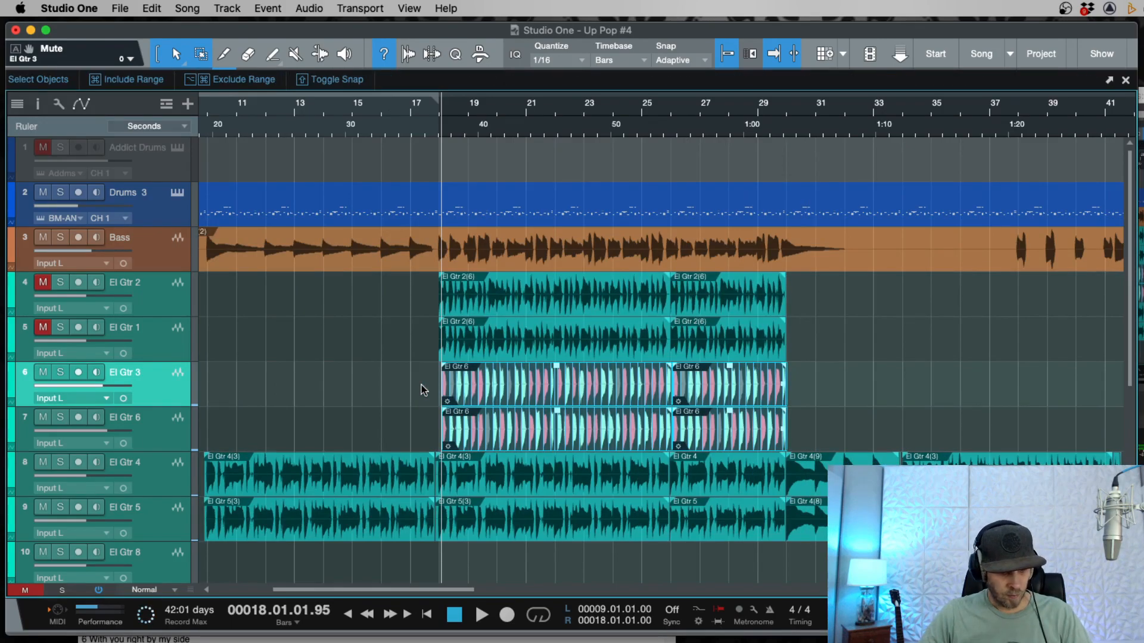
{"action": "key", "text": "super+b"}
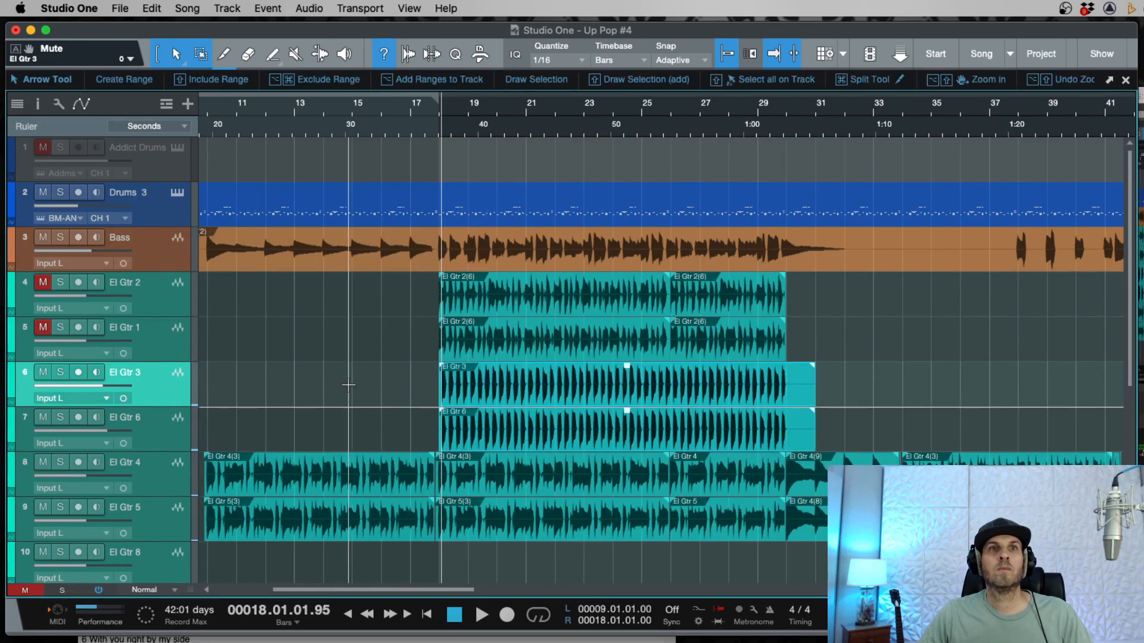
Step: Play the bounced El Gtr 3 and El Gtr 6 events from bar 18 and trim their ends back to just past bar 30
{"action": "key", "text": "e"}
{"action": "key", "text": "e"}
{"action": "key", "text": "space"}
{"action": "key", "text": "e"}
{"action": "key", "text": "e"}
{"action": "key", "text": "w"}
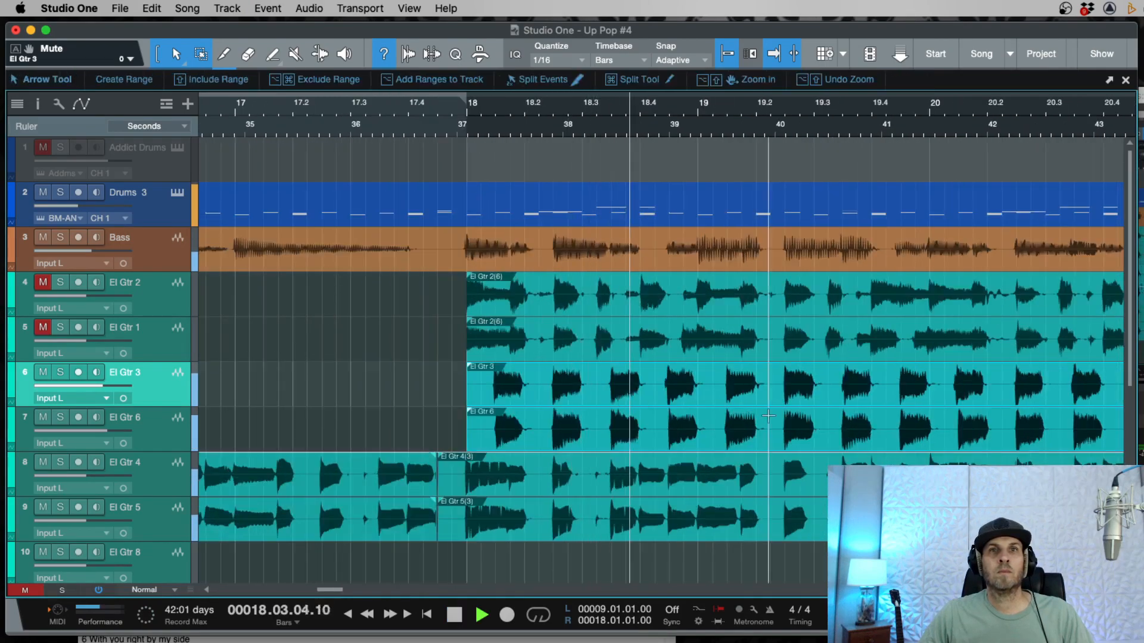
{"action": "key", "text": "w"}
{"action": "key", "text": "w"}
{"action": "key", "text": "w"}
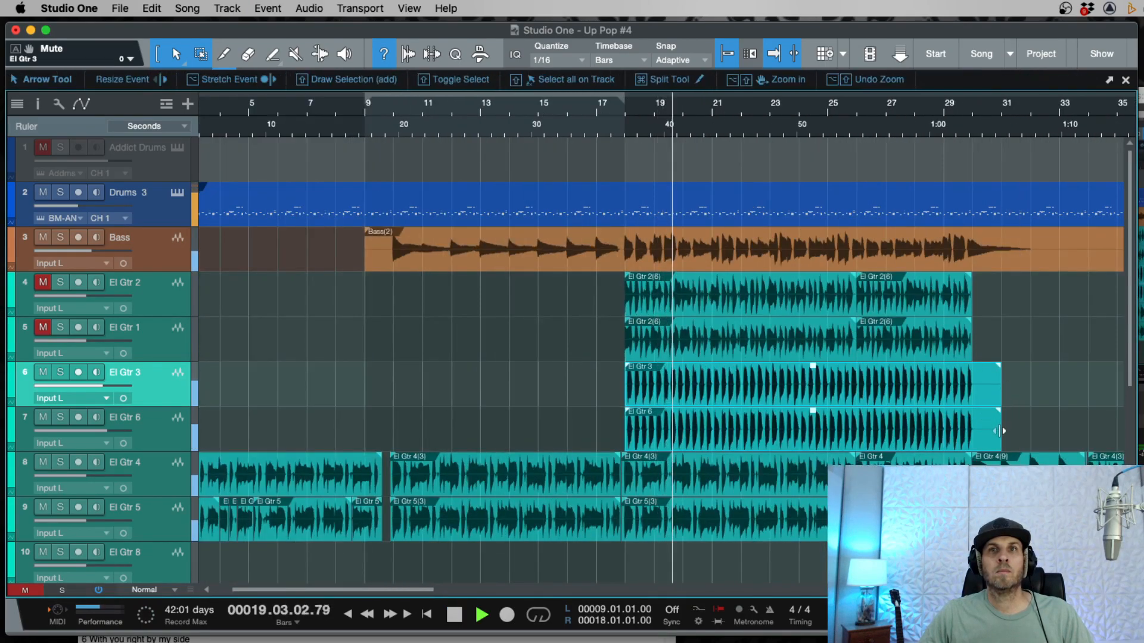
{"action": "left_click_drag", "start_coordinate": [998, 446], "coordinate": [973, 446]}
{"action": "key", "text": "e"}
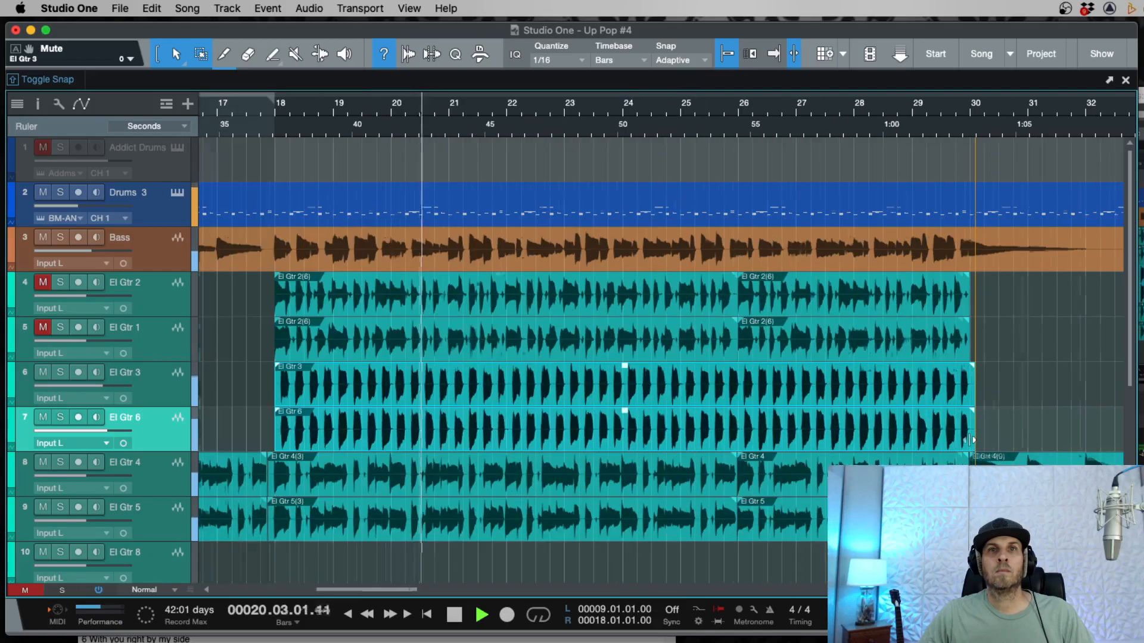
Step: Examine the bounced El Gtr 3 and El Gtr 6 events during playback and compare them with the rest of the arrangement
{"action": "key", "text": "e"}
{"action": "key", "text": "w"}
{"action": "key", "text": "w"}
{"action": "key", "text": "w"}
{"action": "key", "text": "w"}
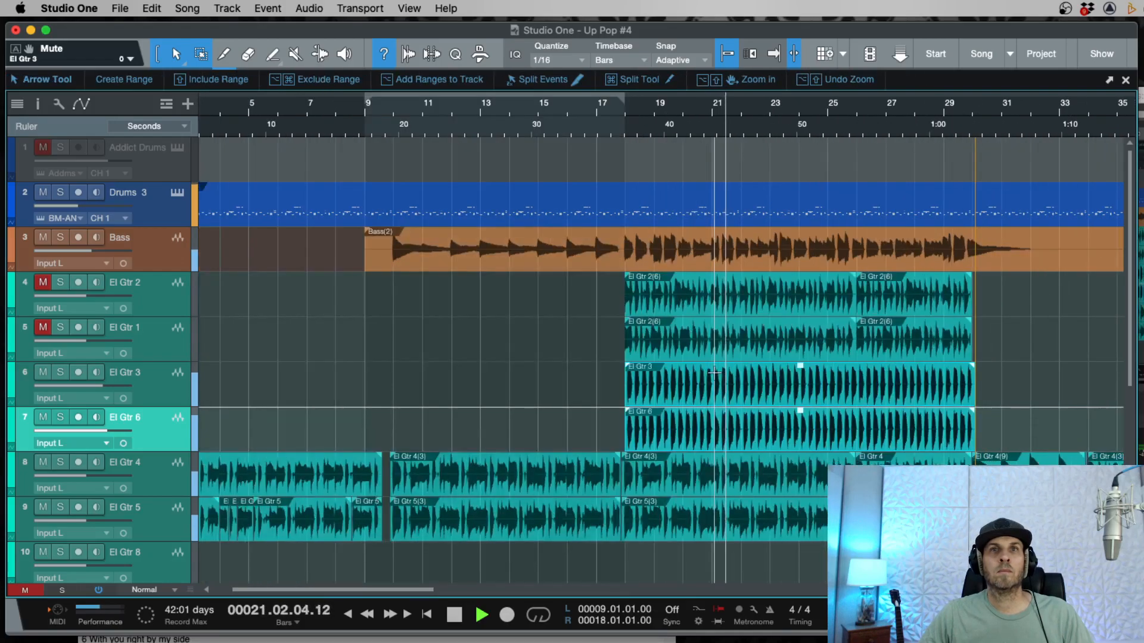
{"action": "scroll", "coordinate": [791, 376], "scroll_direction": "right", "scroll_amount": 4}
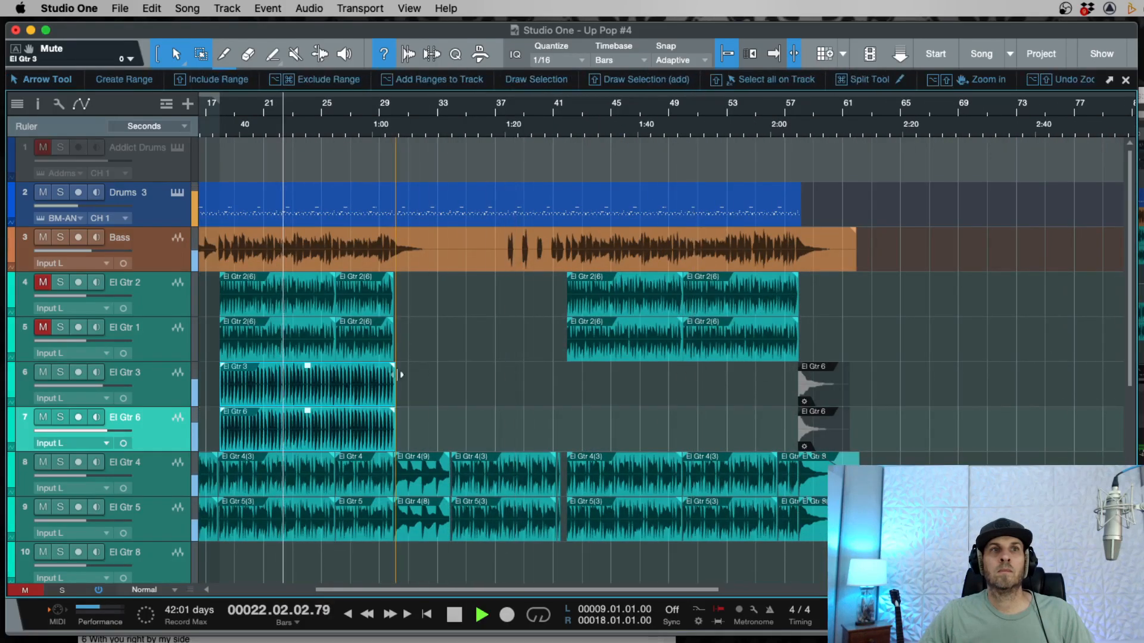
{"action": "key", "text": "w"}
{"action": "left_click", "coordinate": [157, 384]}
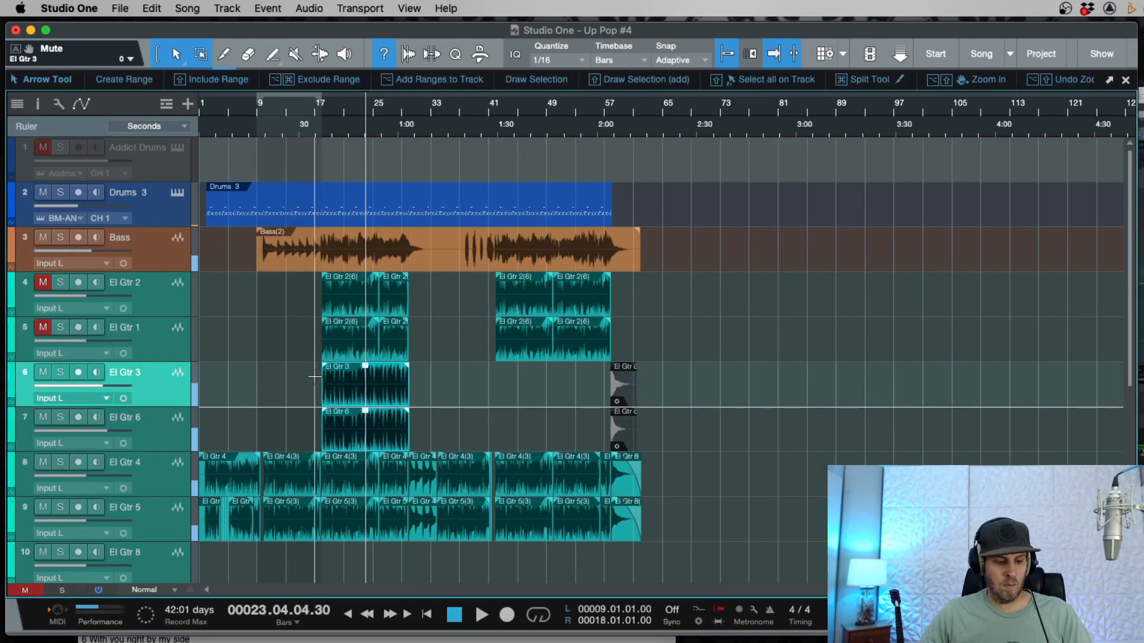
{"action": "key", "text": "e"}
{"action": "key", "text": "e"}
{"action": "key", "text": "e"}
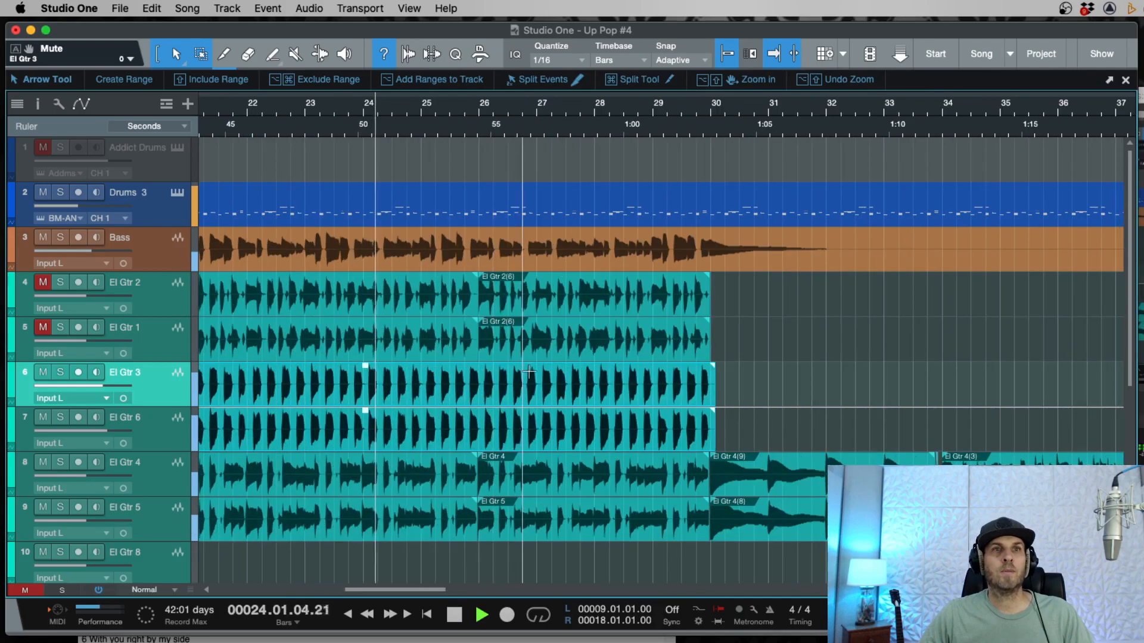
{"action": "key", "text": "w"}
{"action": "key", "text": "w"}
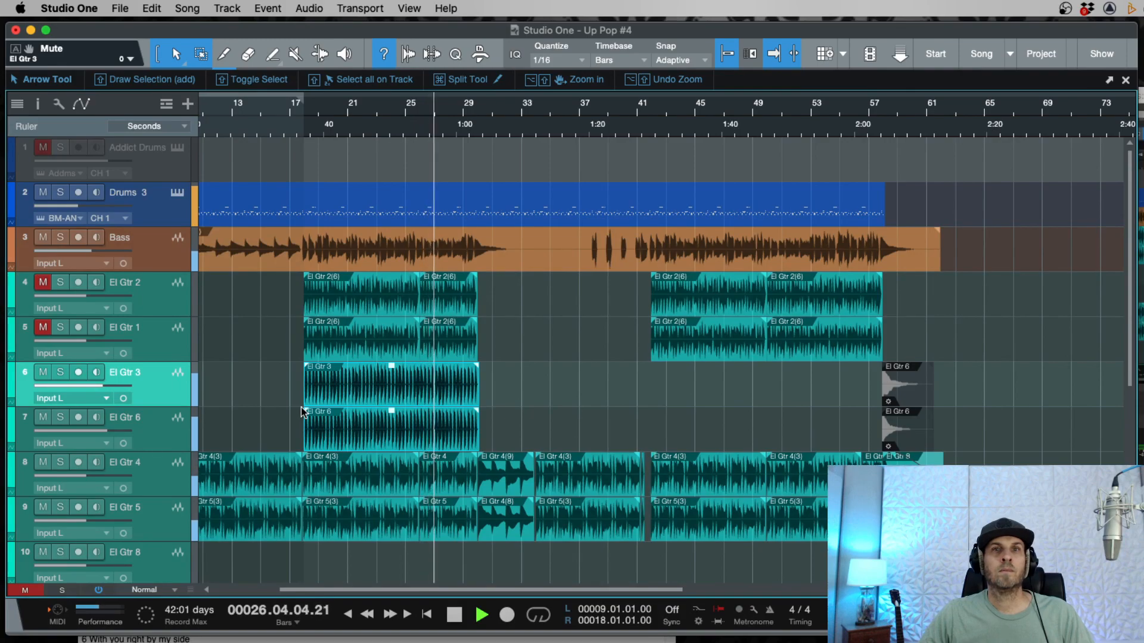
Step: Duplicate the bar 18 to 30 El Gtr 3 and El Gtr 6 events so the copies start at bar 42
{"action": "key", "text": "e"}
{"action": "key", "text": "e"}
{"action": "key", "text": "w"}
{"action": "key", "text": "w"}
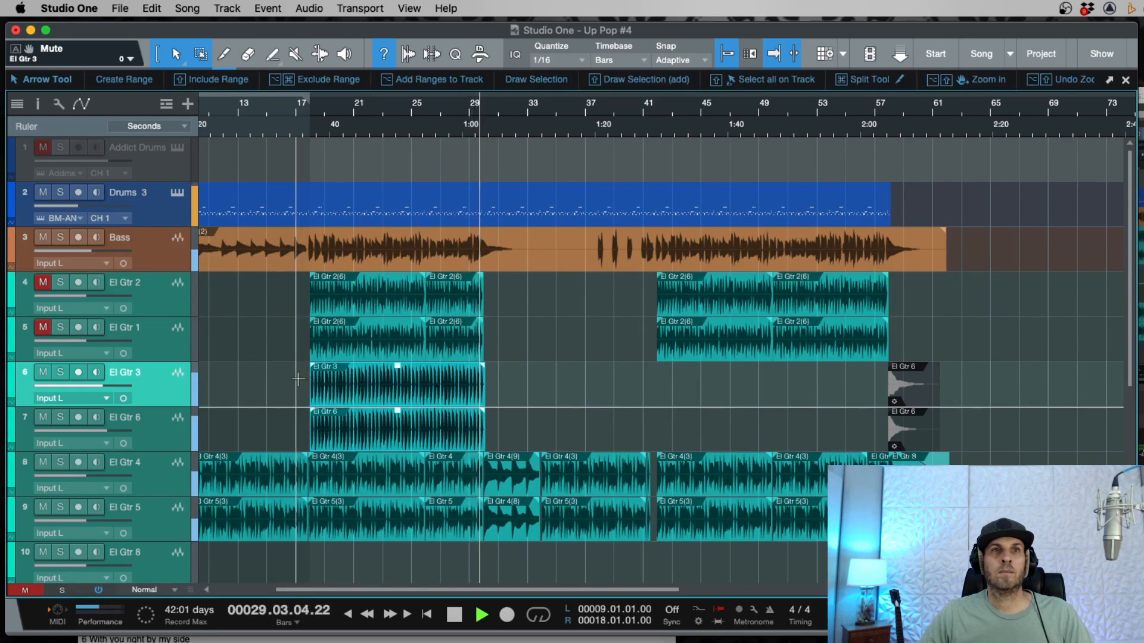
{"action": "left_click_drag", "start_coordinate": [297, 377], "coordinate": [699, 438]}
{"action": "key", "text": "d"}
{"action": "key", "text": "space"}
{"action": "key", "text": "e"}
{"action": "key", "text": "e"}
{"action": "key", "text": "e"}
{"action": "key", "text": "w"}
{"action": "key", "text": "w"}
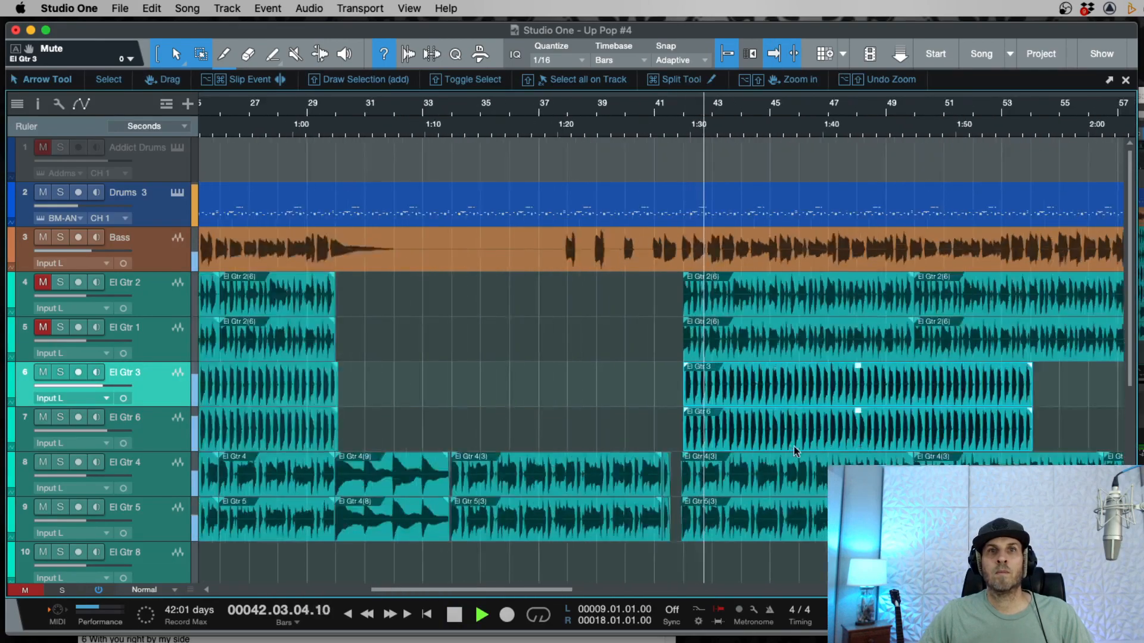
Step: Split the copied El Gtr 3 and El Gtr 6 events at 46.4 and move their first parts to bar 50
{"action": "scroll", "coordinate": [800, 428], "scroll_direction": "right", "scroll_amount": 5}
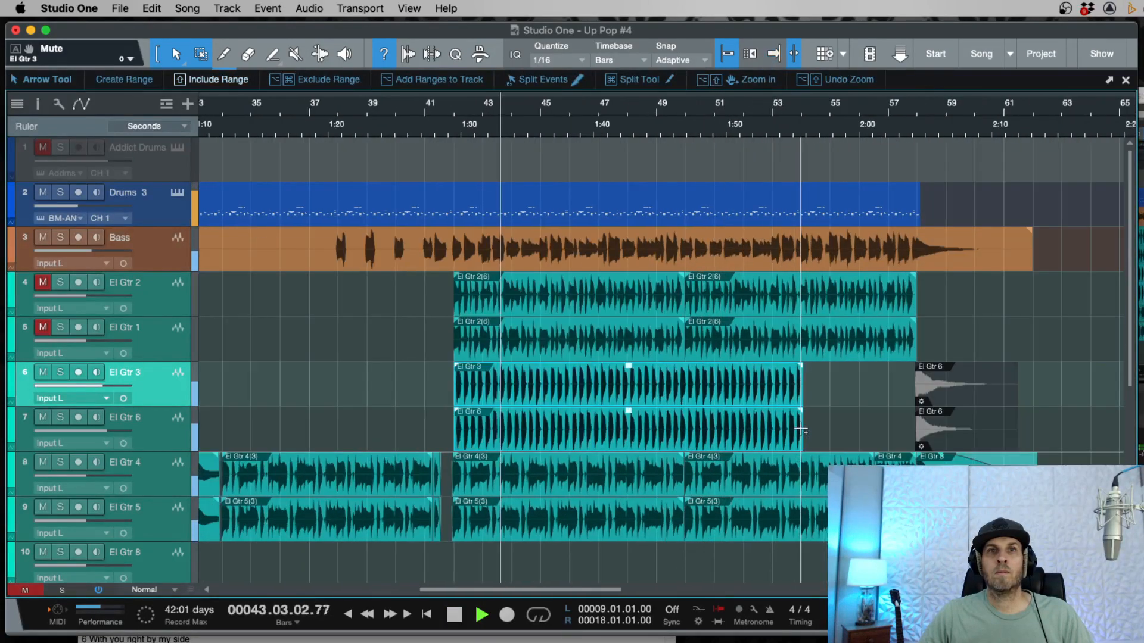
{"action": "left_click_drag", "start_coordinate": [592, 431], "coordinate": [639, 439]}
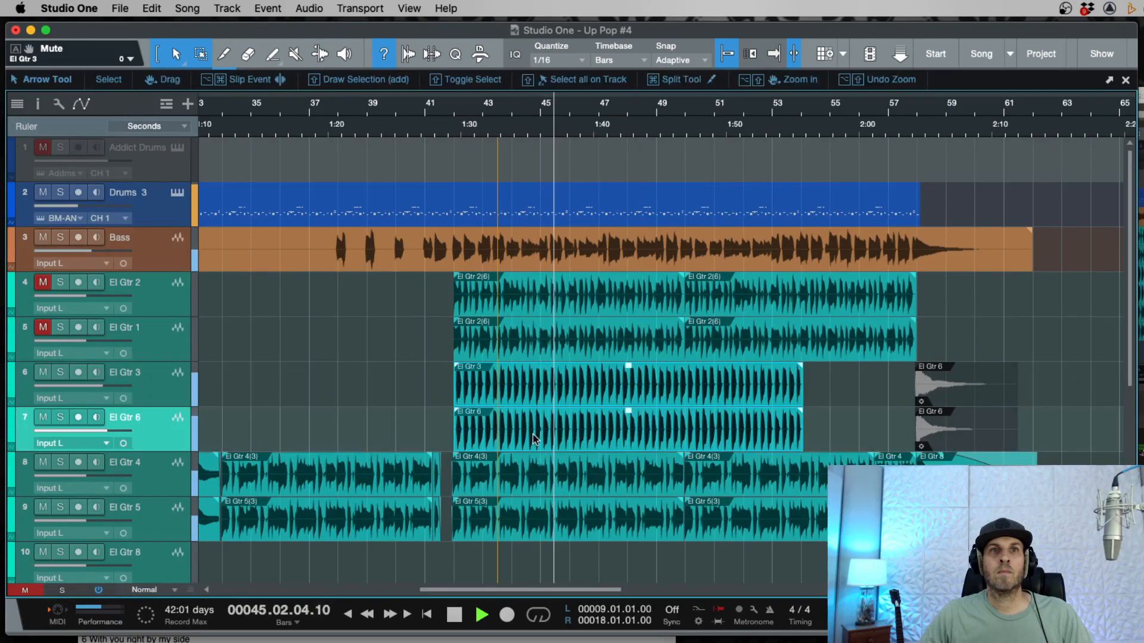
{"action": "left_click_drag", "start_coordinate": [529, 438], "coordinate": [586, 442]}
{"action": "key", "text": "super+z"}
{"action": "left_click", "coordinate": [594, 380], "text": "super"}
{"action": "left_click", "coordinate": [558, 439]}
{"action": "left_click", "coordinate": [539, 394], "text": "shift"}
{"action": "left_click_drag", "start_coordinate": [557, 424], "coordinate": [789, 441]}
{"action": "key", "text": "space"}
Step: Delete the leftover El Gtr 3 and El Gtr 6 events between 46.4 and bar 50
{"action": "left_click", "coordinate": [657, 439]}
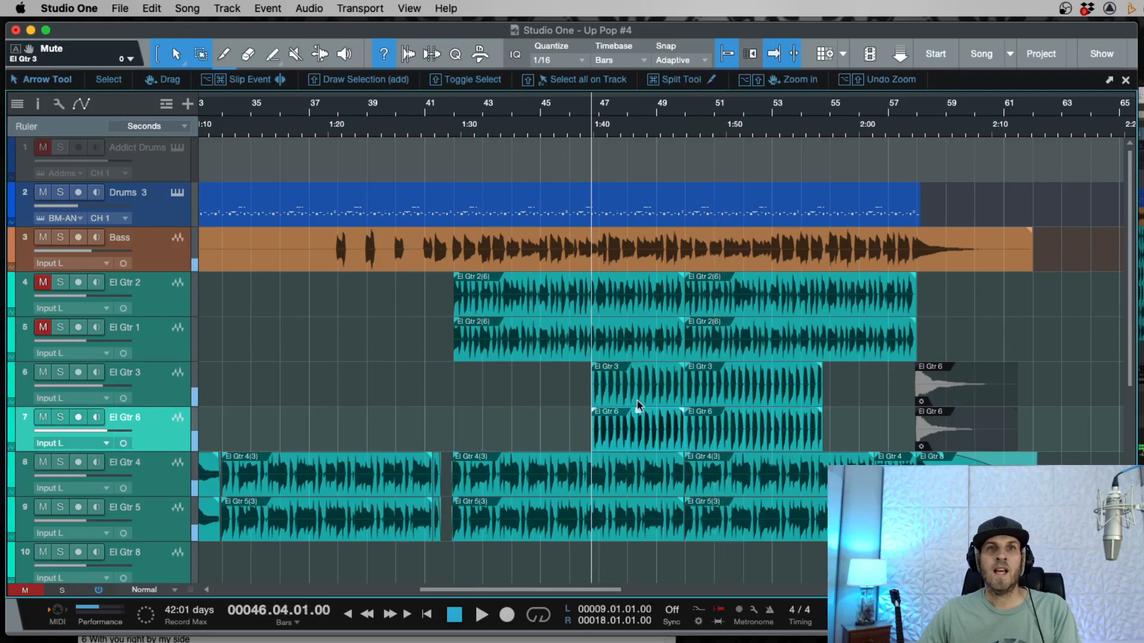
{"action": "key", "text": "Delete"}
{"action": "left_click", "coordinate": [659, 390]}
{"action": "key", "text": "Delete"}
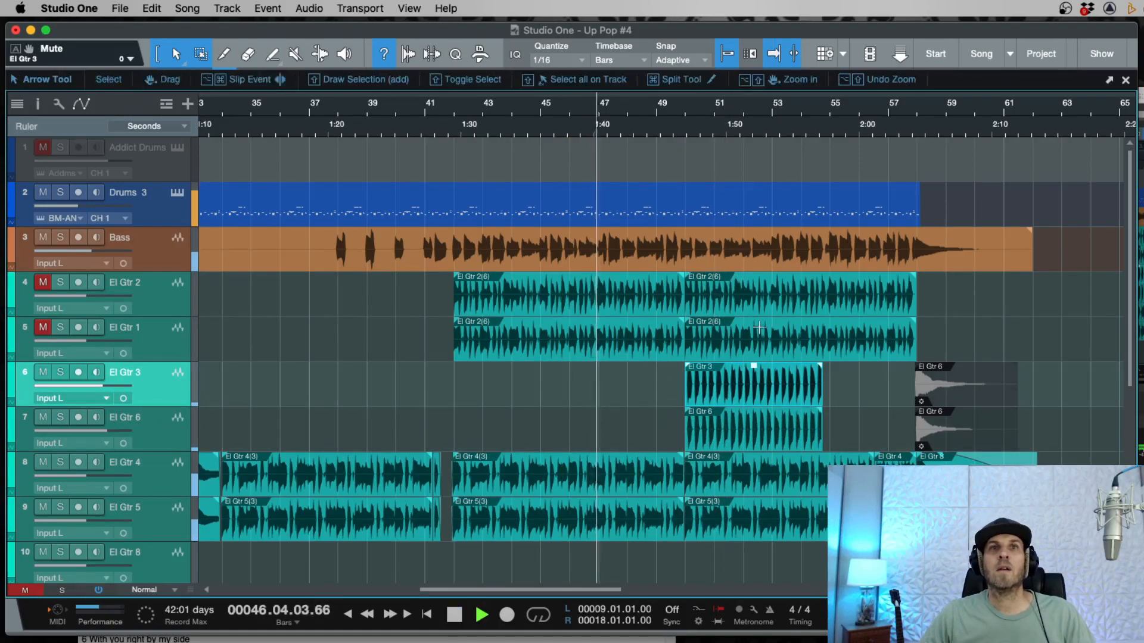
Step: Extend the ends of the bar 50 El Gtr 3 and El Gtr 6 events together to about 57.4
{"action": "key", "text": "e"}
{"action": "left_click", "coordinate": [871, 434], "text": "shift"}
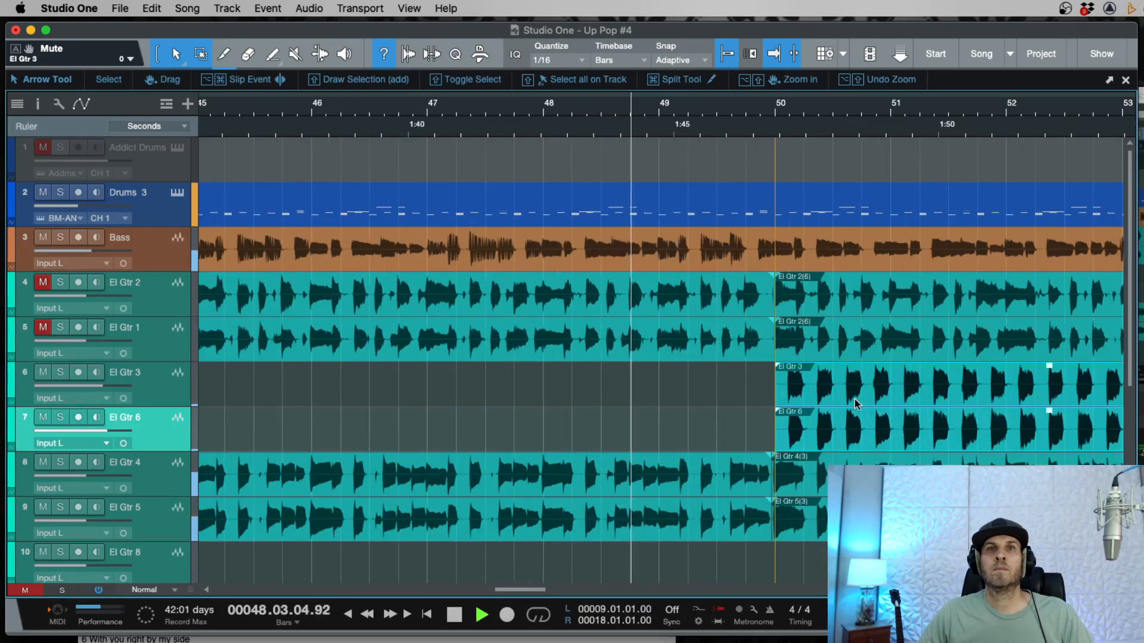
{"action": "key", "text": "w"}
{"action": "left_click_drag", "start_coordinate": [911, 438], "coordinate": [999, 437]}
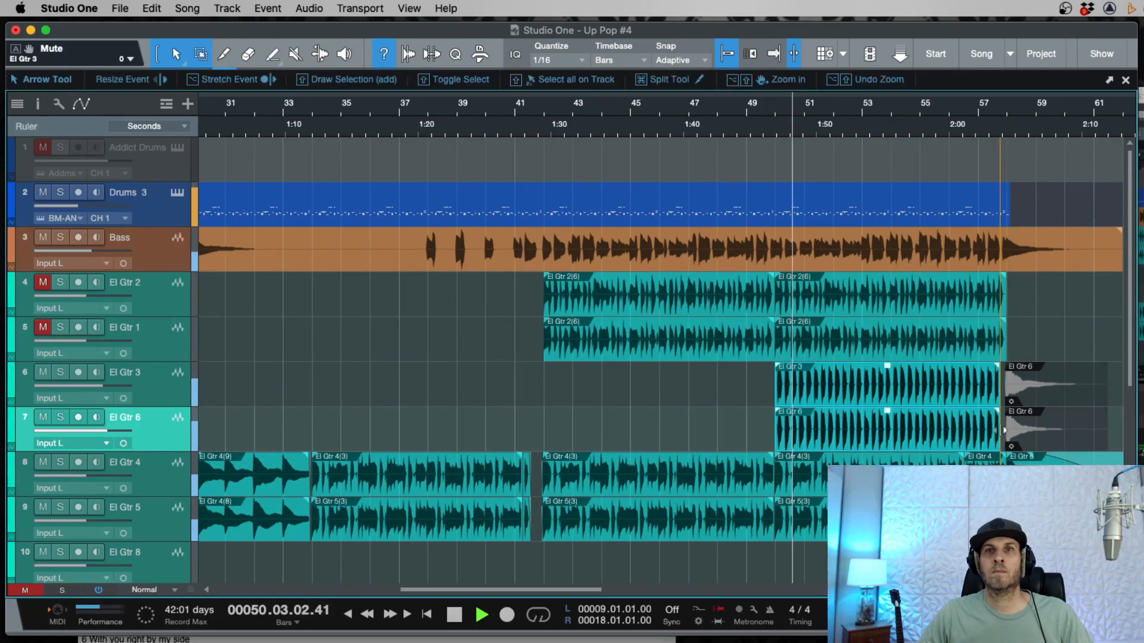
Step: Trim the starts of the muted ending events on El Gtr 3 and El Gtr 6 to 57.4.4
{"action": "key", "text": "space"}
{"action": "left_click", "coordinate": [994, 132]}
{"action": "key", "text": "e"}
{"action": "key", "text": "e"}
{"action": "scroll", "coordinate": [1047, 324], "scroll_direction": "right", "scroll_amount": 5}
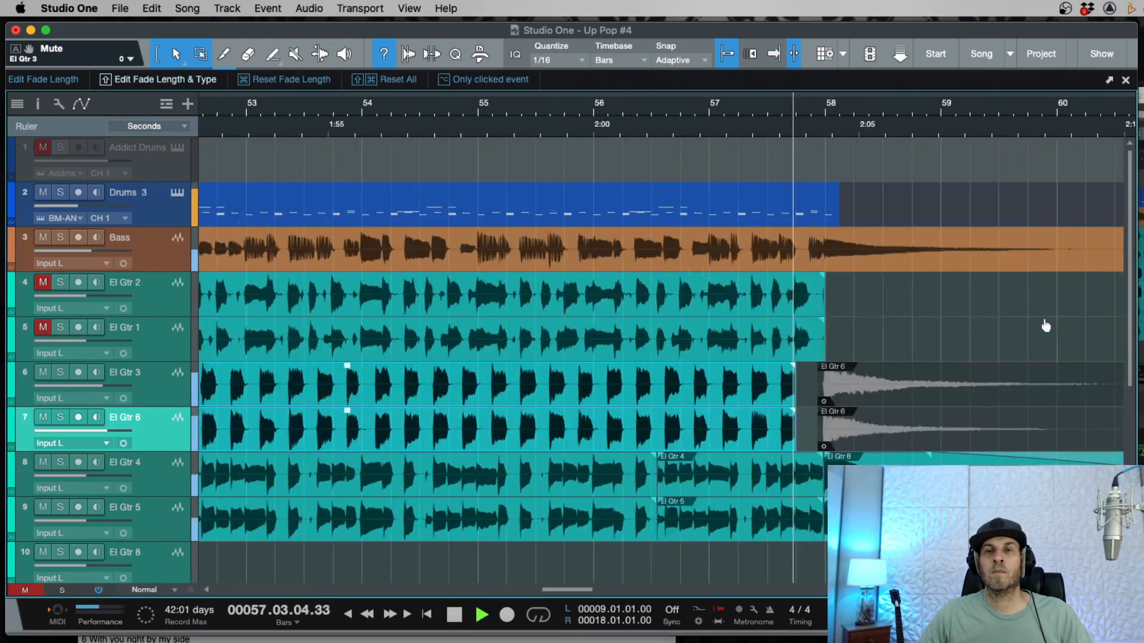
{"action": "left_click", "coordinate": [619, 400]}
{"action": "left_click_drag", "start_coordinate": [597, 401], "coordinate": [594, 369]}
{"action": "left_click", "coordinate": [606, 438]}
{"action": "key", "text": "e"}
{"action": "key", "text": "e"}
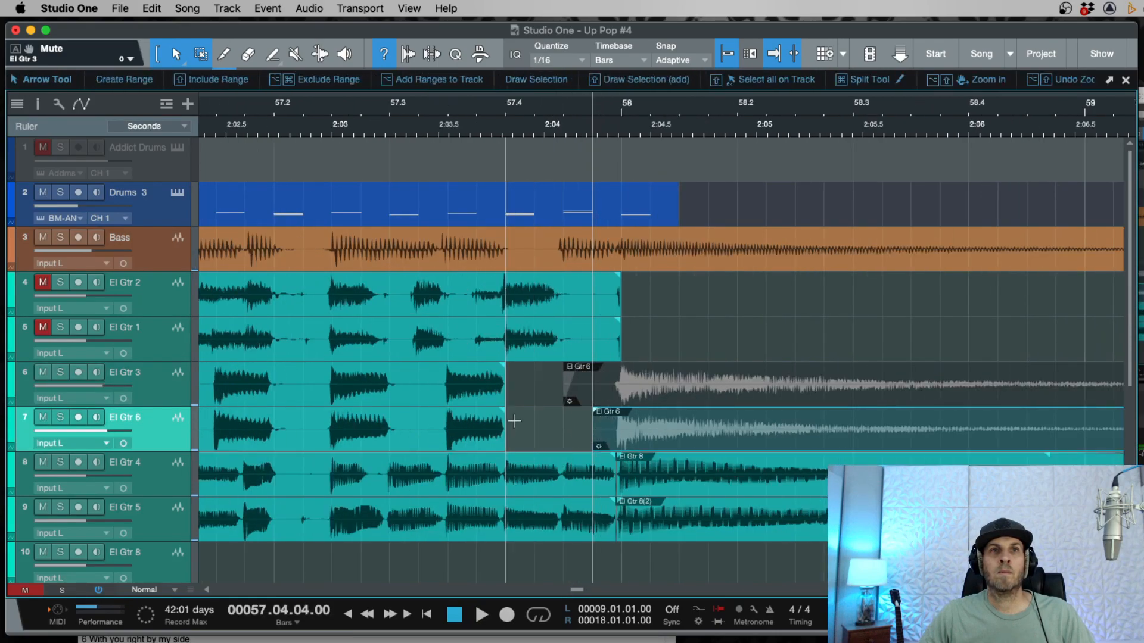
{"action": "left_click", "coordinate": [473, 401], "text": "shift"}
{"action": "left_click", "coordinate": [471, 438], "text": "shift"}
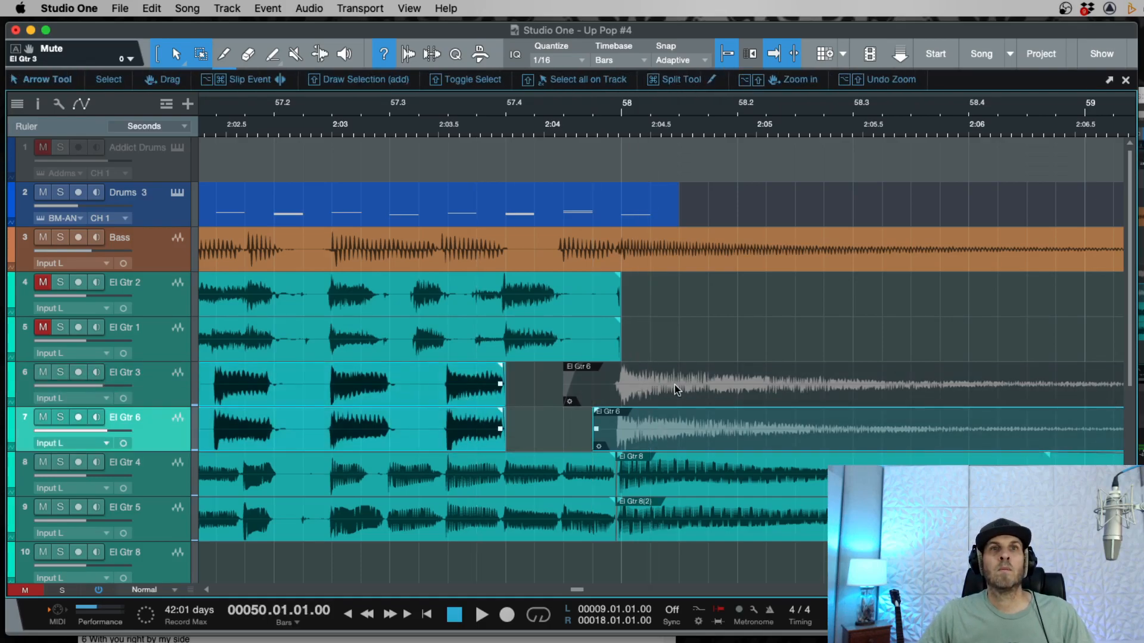
{"action": "left_click", "coordinate": [569, 394]}
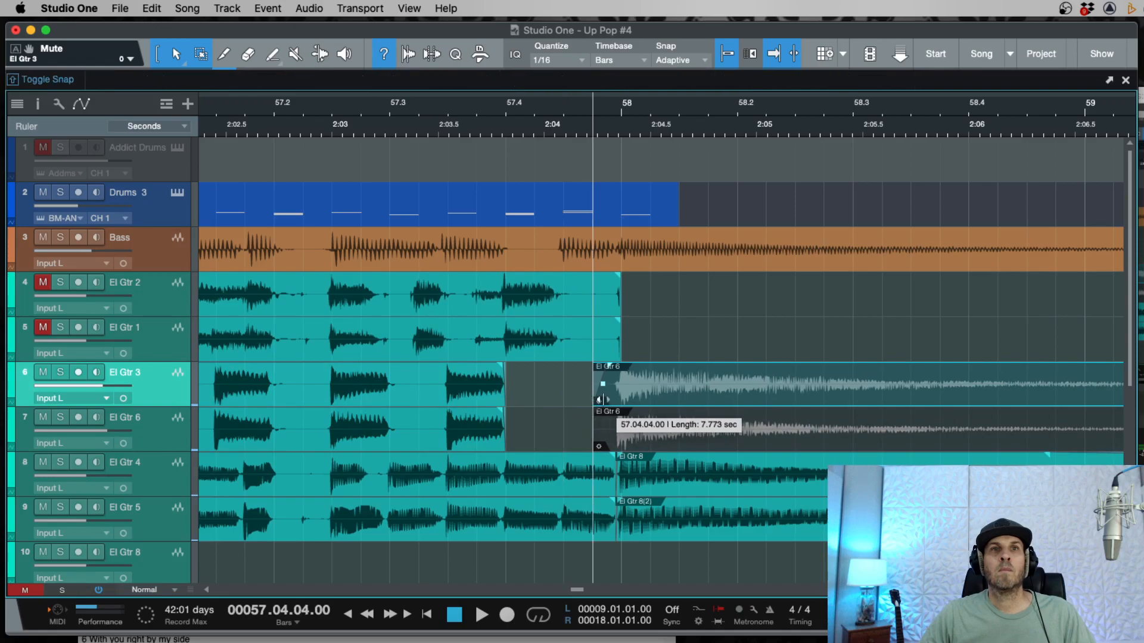
Step: Add long fade-outs to the ending El Gtr 3 and El Gtr 6 events and trim their ends to just past bar 61
{"action": "key", "text": "w"}
{"action": "key", "text": "w"}
{"action": "key", "text": "space"}
{"action": "left_click_drag", "start_coordinate": [1001, 365], "coordinate": [822, 365]}
{"action": "left_click", "coordinate": [1001, 420]}
{"action": "left_click_drag", "start_coordinate": [1002, 411], "coordinate": [833, 411]}
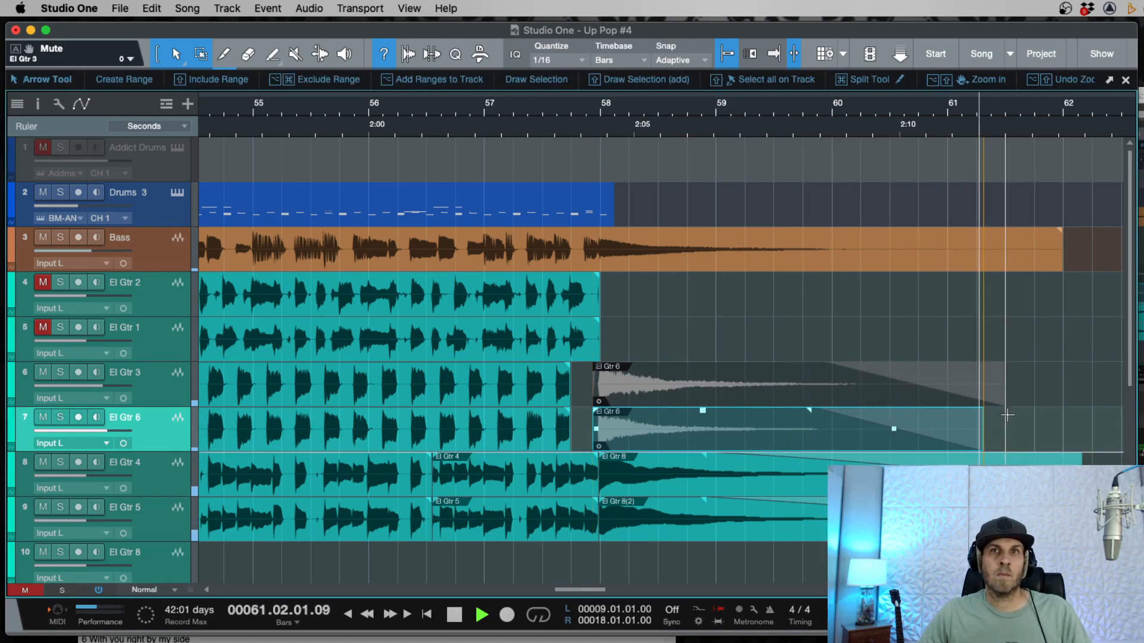
{"action": "left_click_drag", "start_coordinate": [1005, 405], "coordinate": [986, 405]}
{"action": "key", "text": "w"}
{"action": "key", "text": "w"}
{"action": "key", "text": "w"}
{"action": "key", "text": "space"}
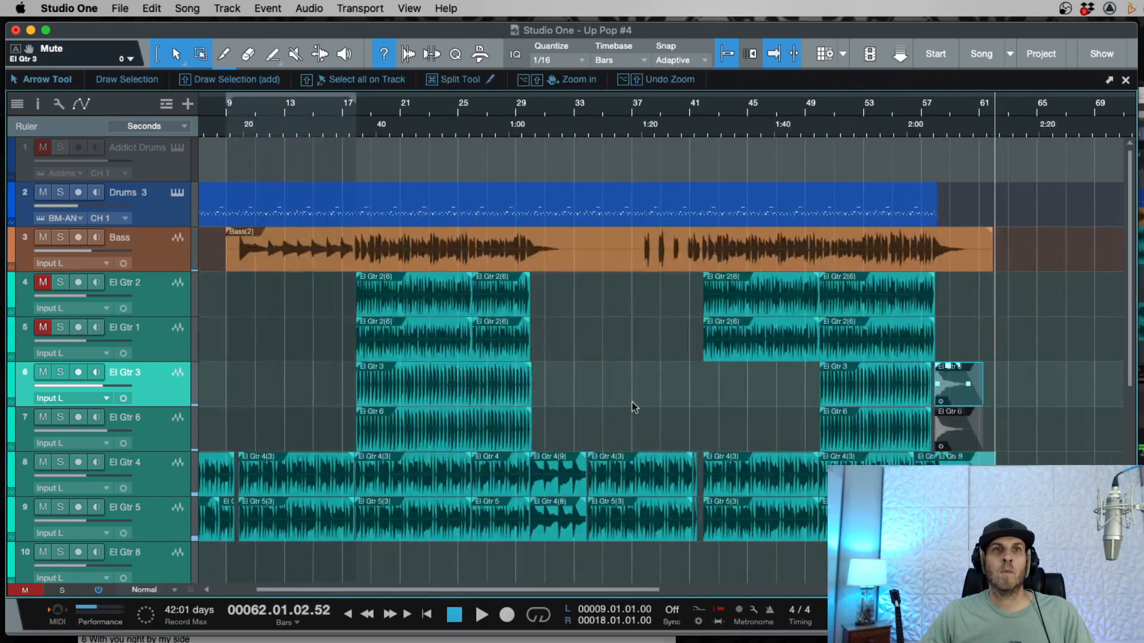
{"action": "key", "text": "w"}
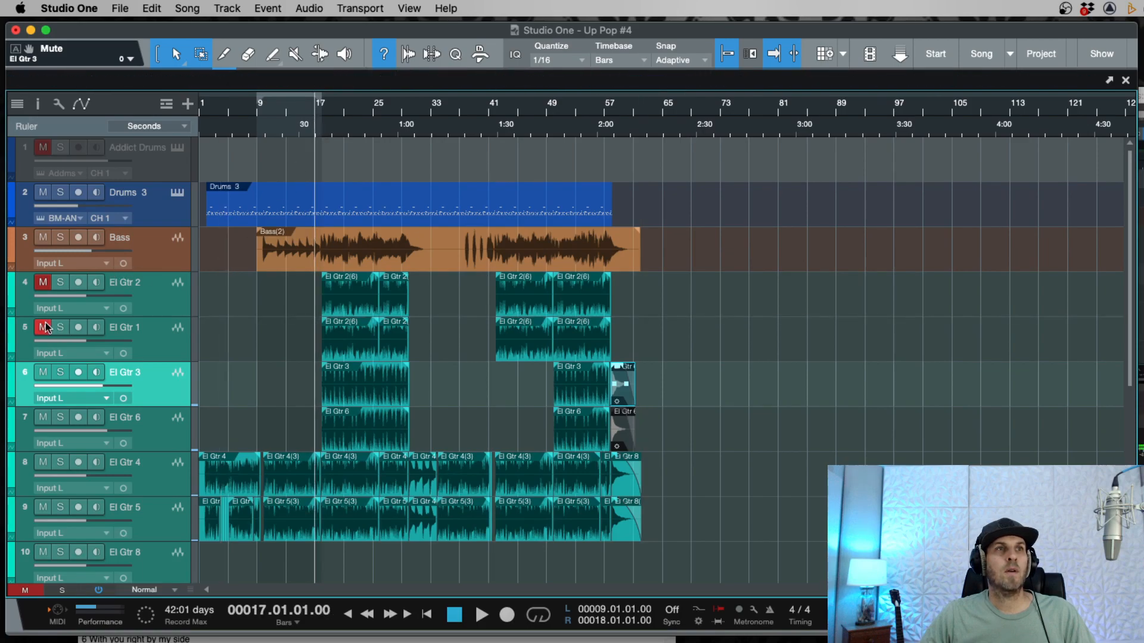
Step: Unmute El Gtr 1 and El Gtr 2, play from bar 17, and extend the El Gtr 2 event's start to 17.4.4
{"action": "key", "text": "space"}
{"action": "key", "text": "e"}
{"action": "key", "text": "e"}
{"action": "key", "text": "e"}
{"action": "key", "text": "e"}
{"action": "key", "text": "e"}
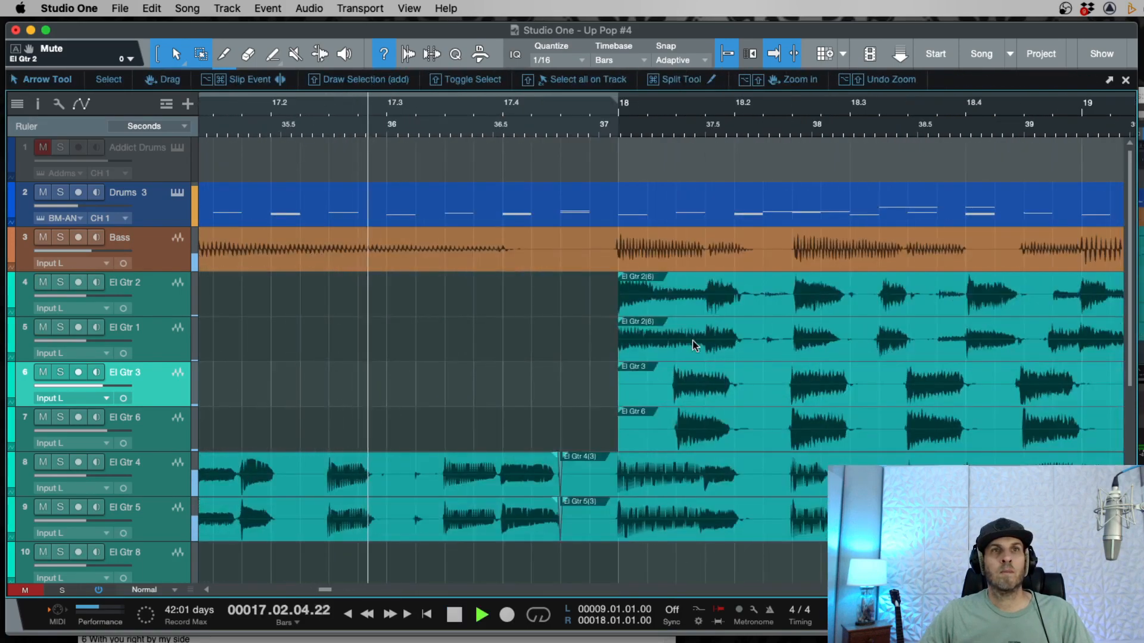
{"action": "left_click_drag", "start_coordinate": [620, 307], "coordinate": [590, 307]}
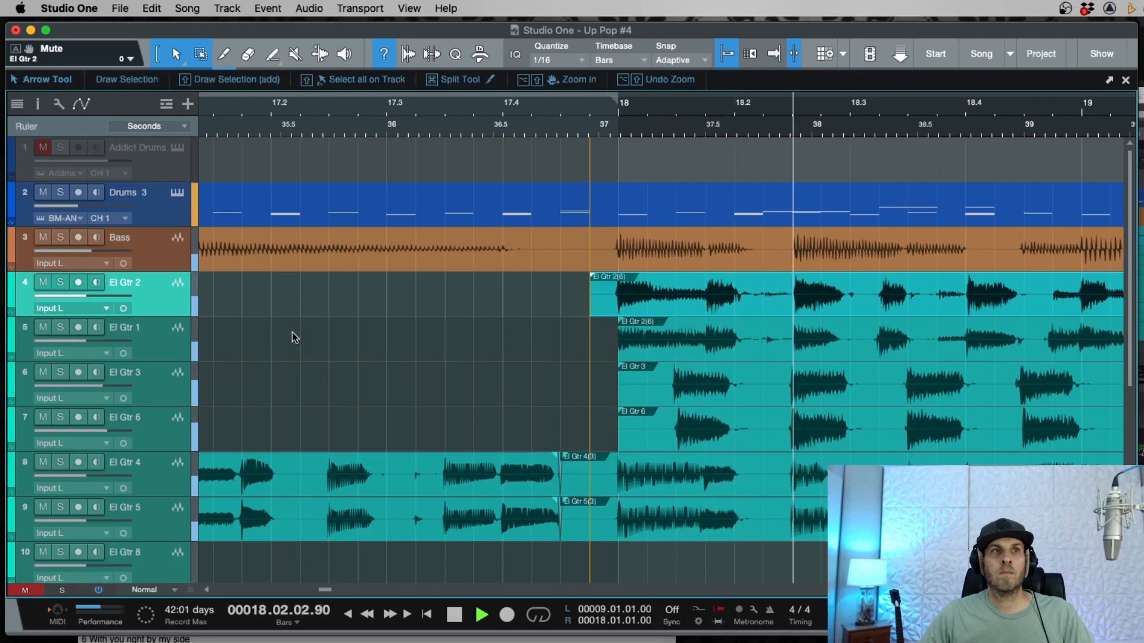
{"action": "key", "text": "space"}
Step: Adjust the El Gtr 3 and El Gtr 6 volumes together, bringing El Gtr 3 to -8.4 dB, and play them back
{"action": "left_click", "coordinate": [145, 441]}
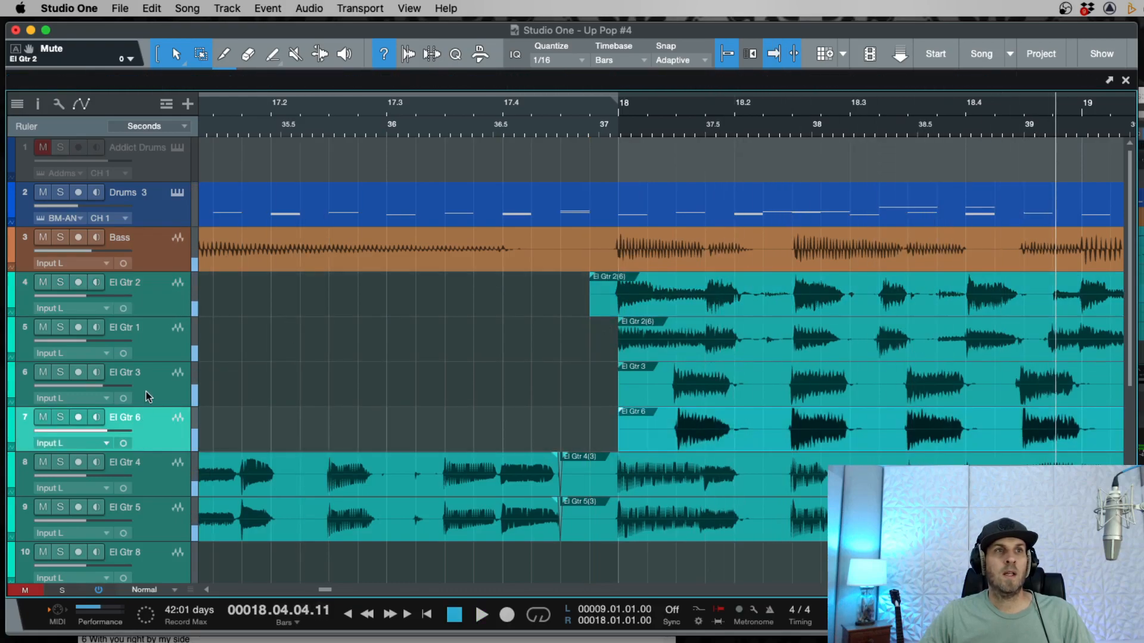
{"action": "left_click", "coordinate": [147, 390], "text": "shift"}
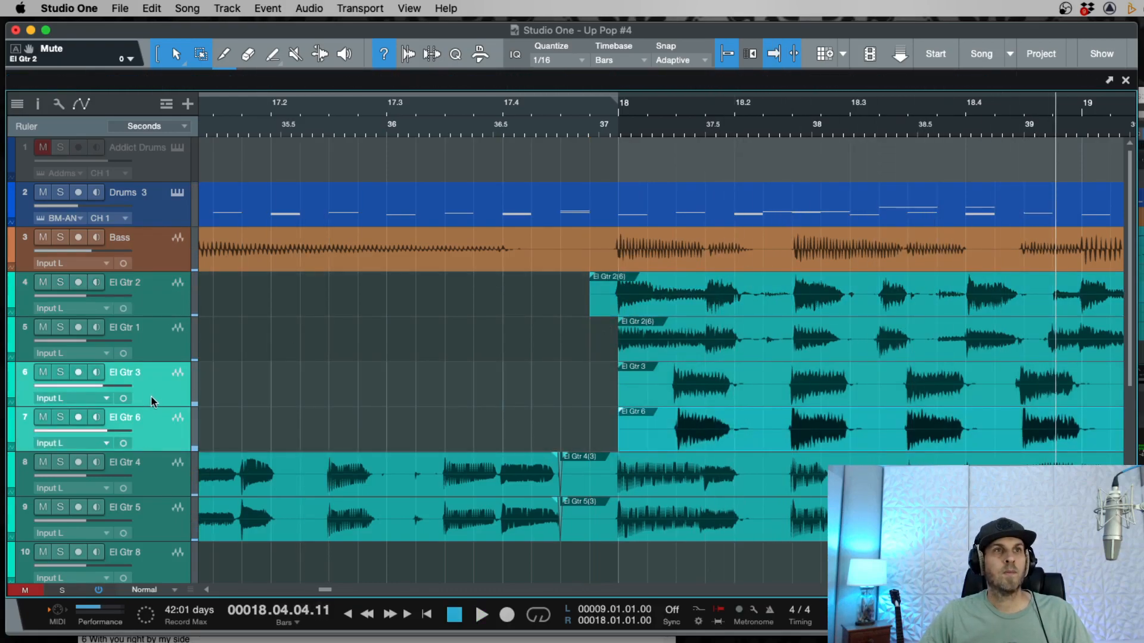
{"action": "key", "text": "F4"}
{"action": "left_click_drag", "start_coordinate": [45, 391], "coordinate": [41, 403]}
{"action": "key", "text": "space"}
{"action": "key", "text": "space"}
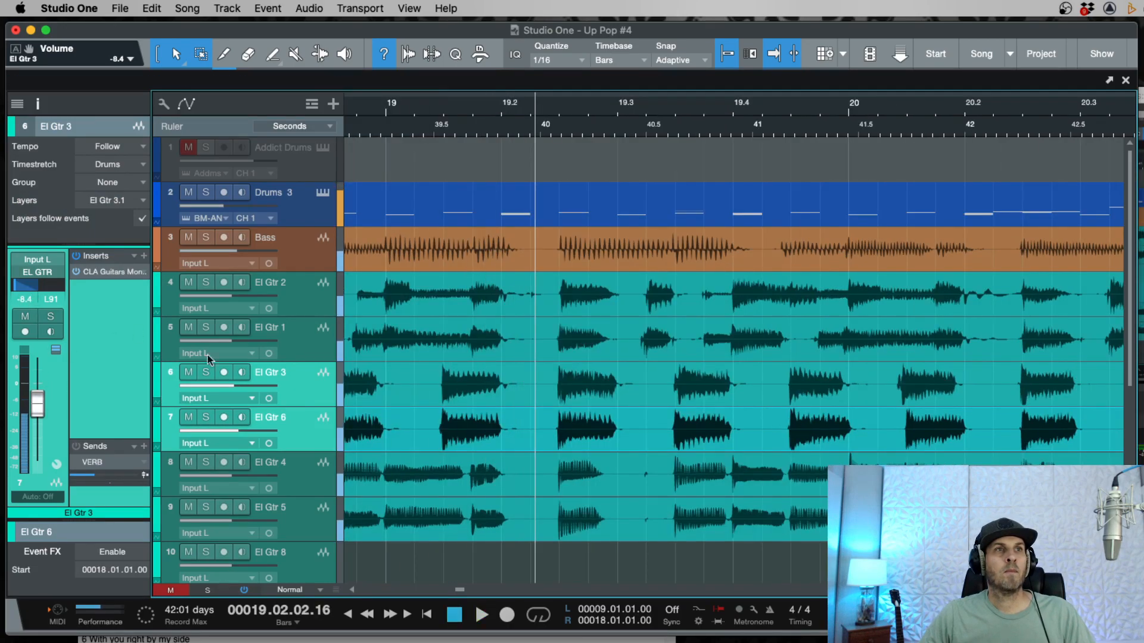
Step: Pan El Gtr 3 hard left and display El Gtr 6's channel settings
{"action": "left_click", "coordinate": [292, 354]}
{"action": "left_click", "coordinate": [301, 386]}
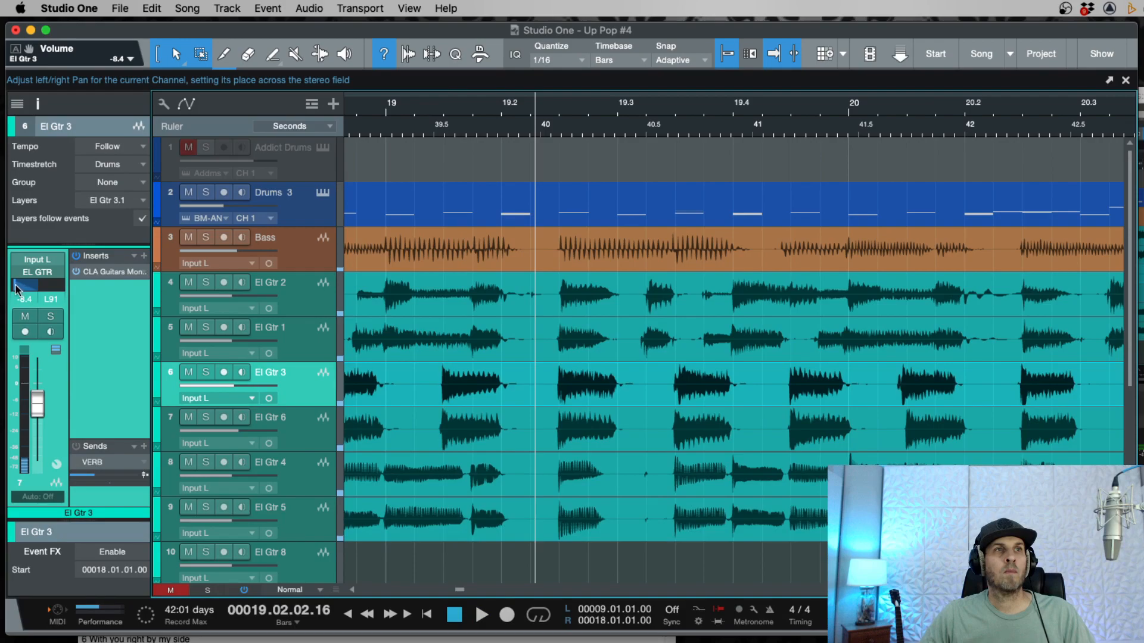
{"action": "left_click", "coordinate": [292, 444]}
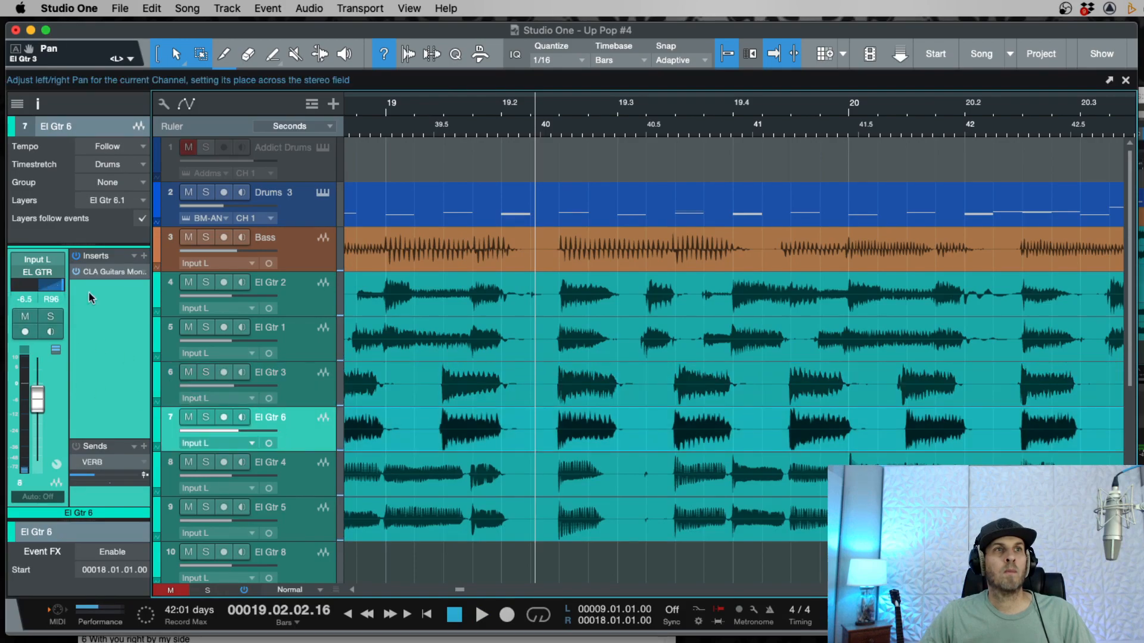
{"action": "key", "text": "w"}
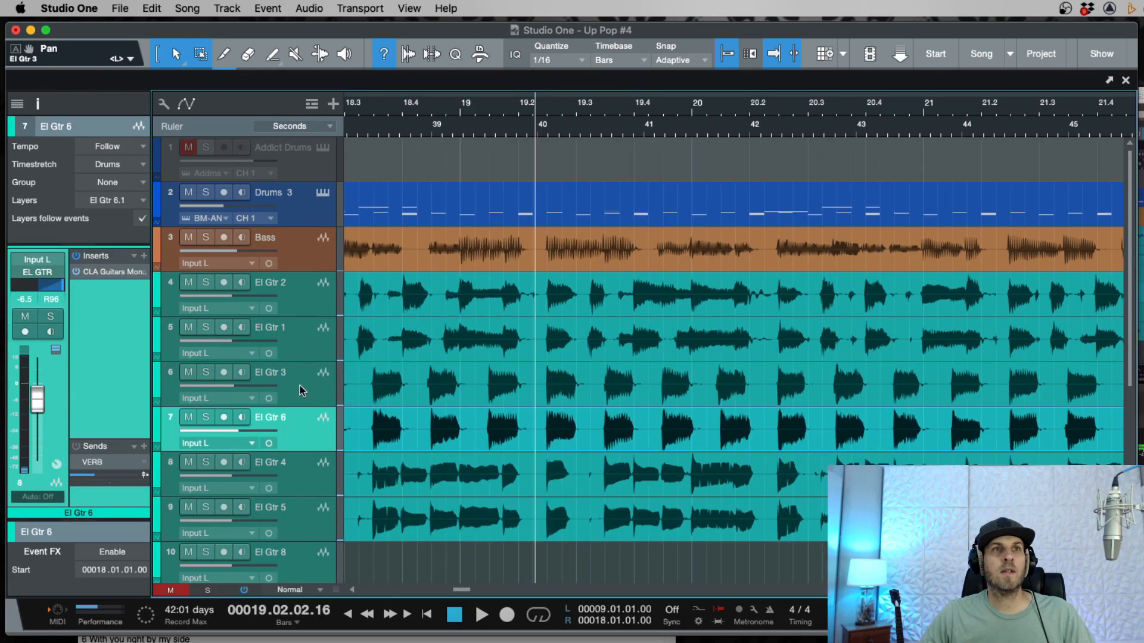
Step: Insert H-EQ (m) on El Gtr 3 and El Gtr 6, enable El Gtr 6's high-pass filter at 392 Hz, and listen
{"action": "left_click", "coordinate": [308, 391], "text": "shift"}
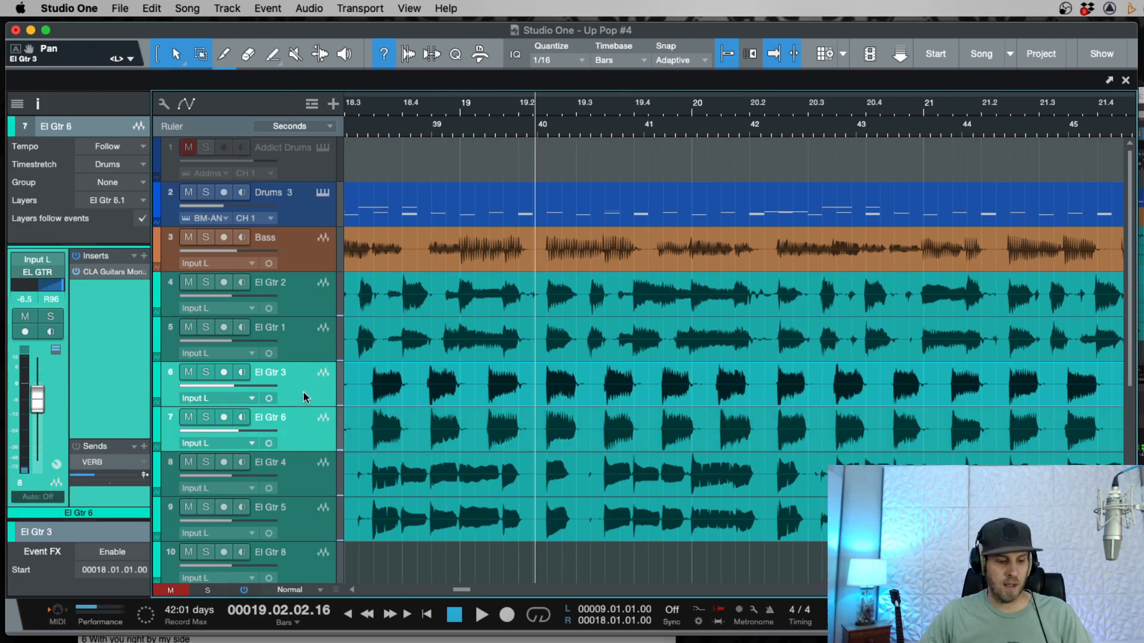
{"action": "left_click", "coordinate": [143, 257]}
{"action": "left_click", "coordinate": [163, 309]}
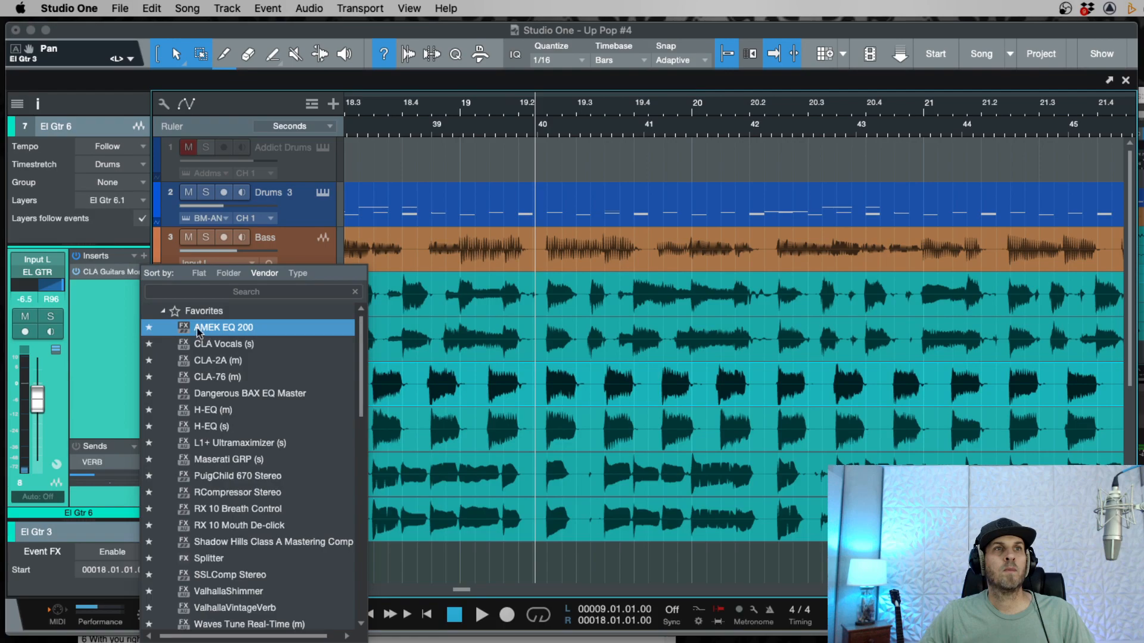
{"action": "left_click", "coordinate": [214, 412]}
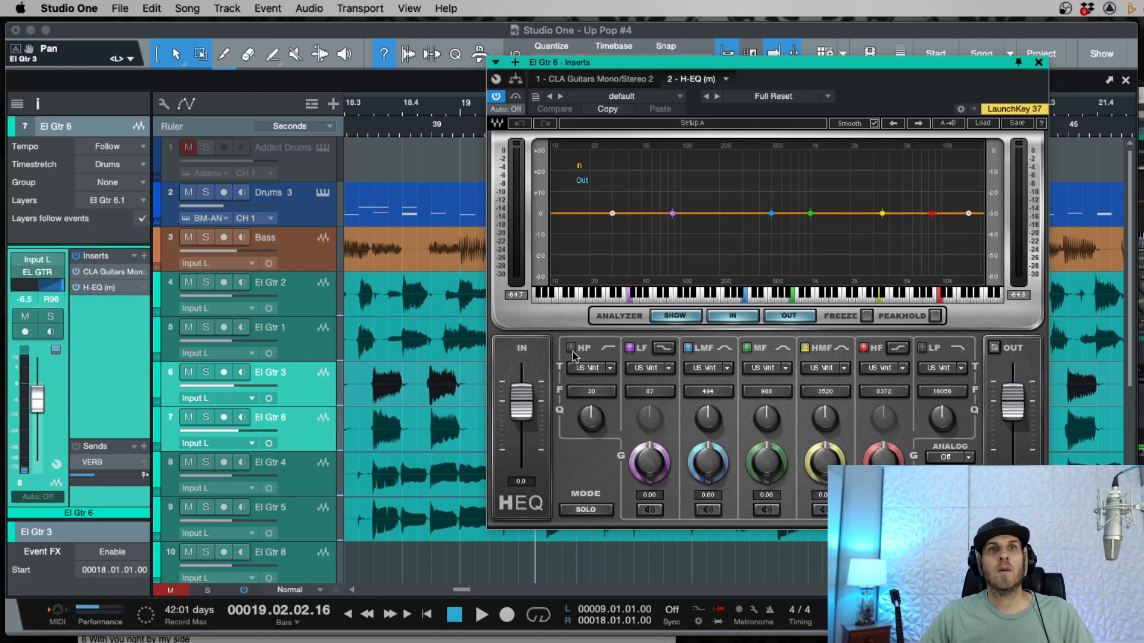
{"action": "left_click", "coordinate": [572, 348]}
{"action": "mouse_move", "coordinate": [578, 390]}
{"action": "left_mouse_down"}
{"action": "mouse_move", "coordinate": [604, 392]}
{"action": "mouse_move", "coordinate": [588, 375]}
{"action": "left_mouse_up"}
{"action": "key", "text": "space"}
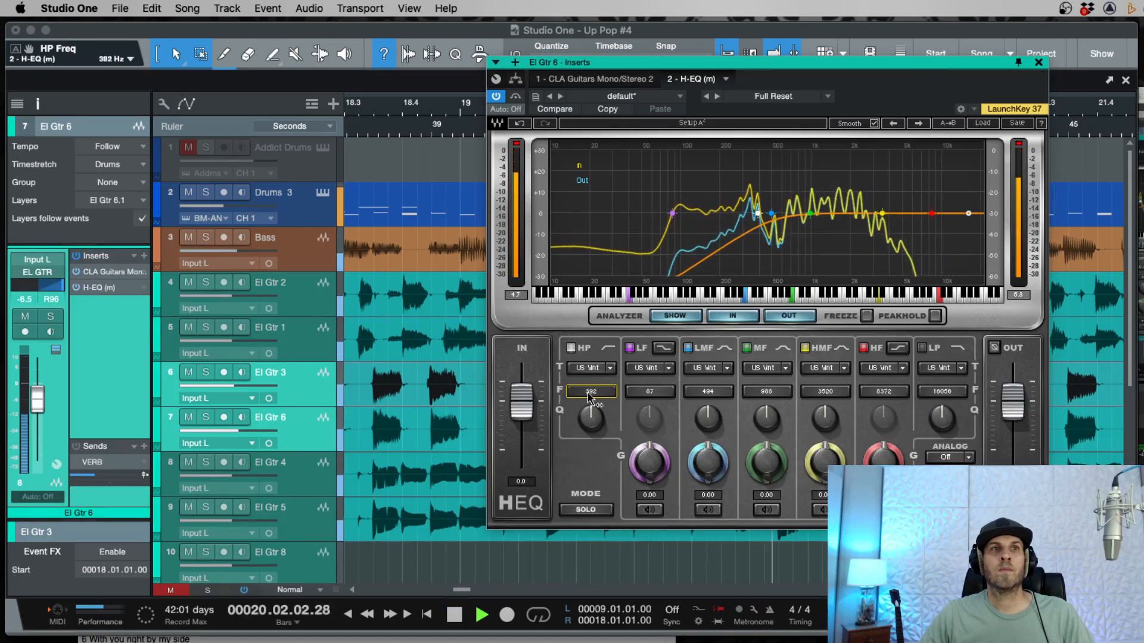
{"action": "key", "text": "space"}
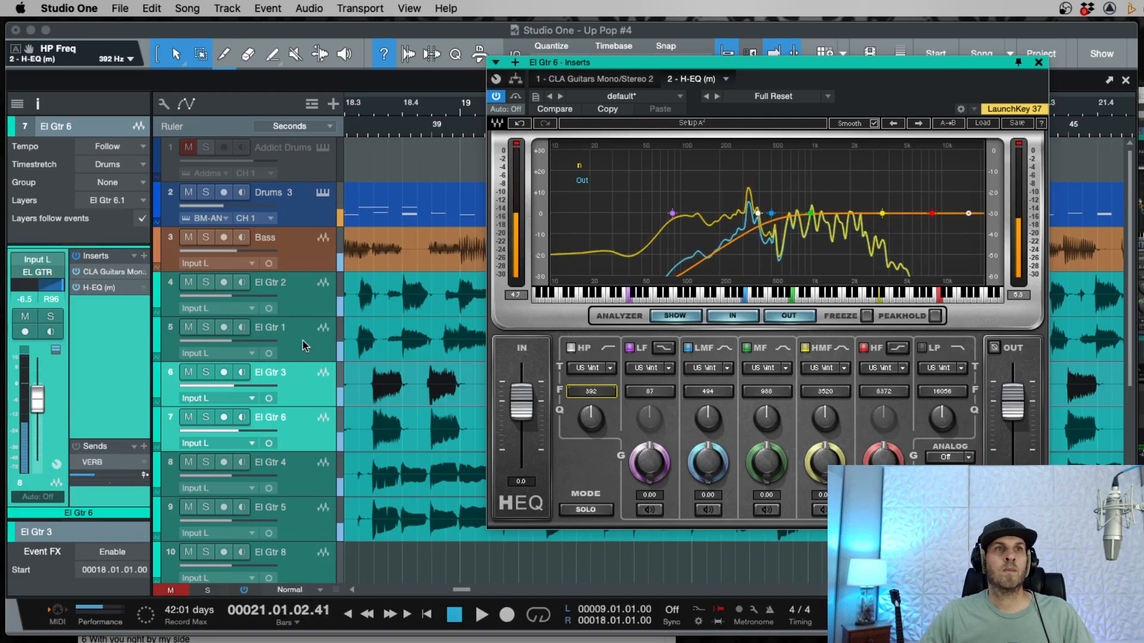
Step: Copy the H-EQ (m) insert from El Gtr 3 onto El Gtr 6, play it back, and close the plug-in window
{"action": "left_click", "coordinate": [304, 344]}
{"action": "left_click", "coordinate": [300, 399]}
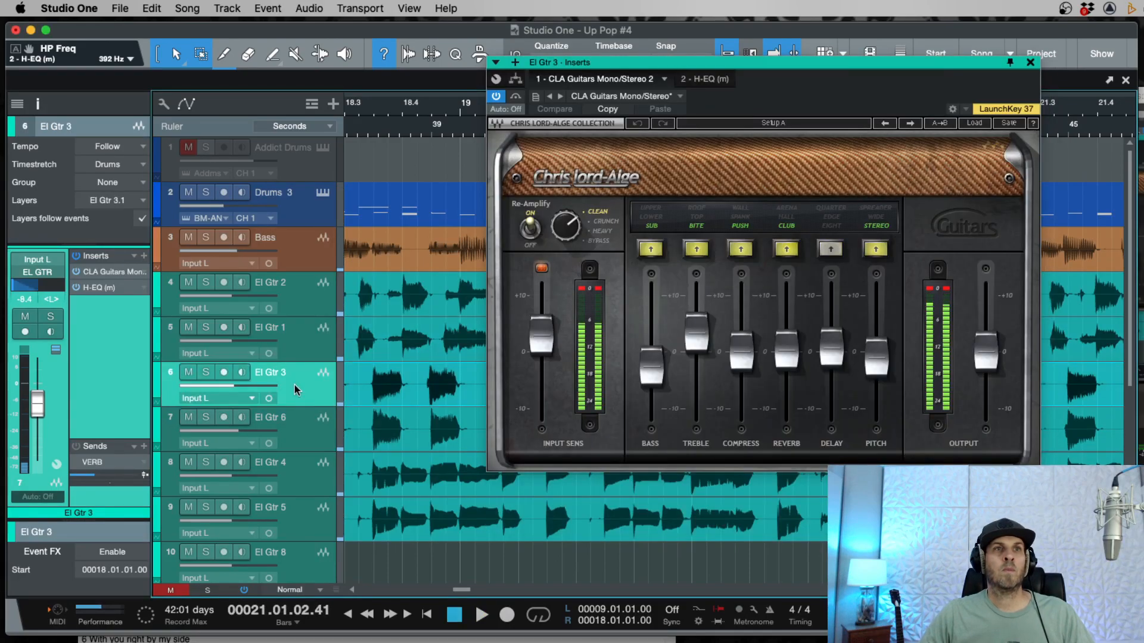
{"action": "left_click_drag", "start_coordinate": [112, 291], "coordinate": [303, 432]}
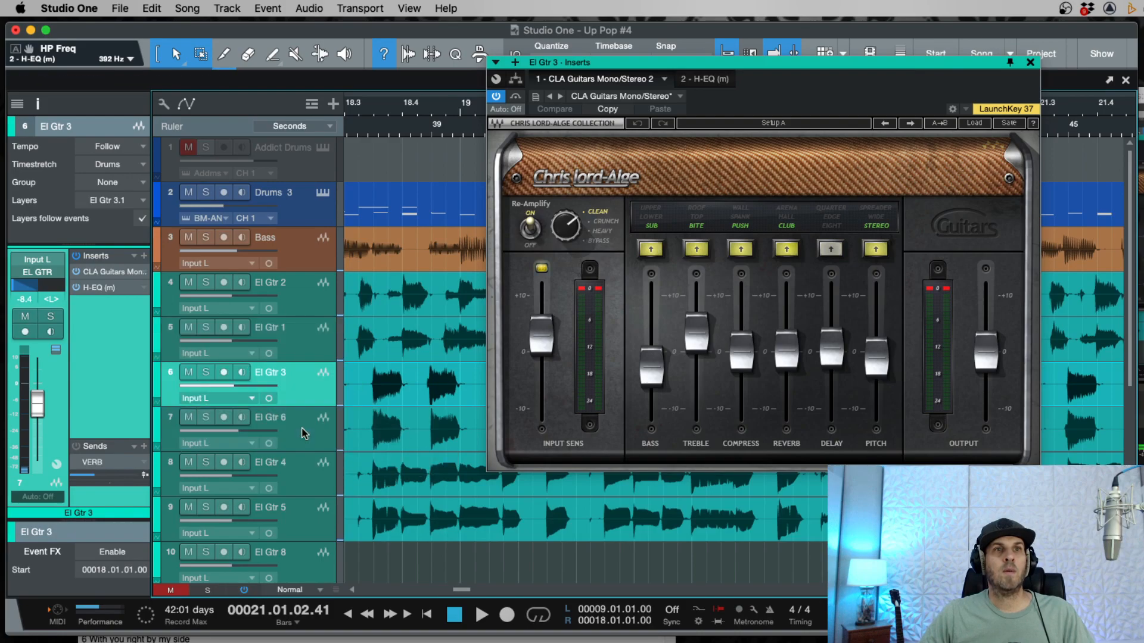
{"action": "key", "text": "space"}
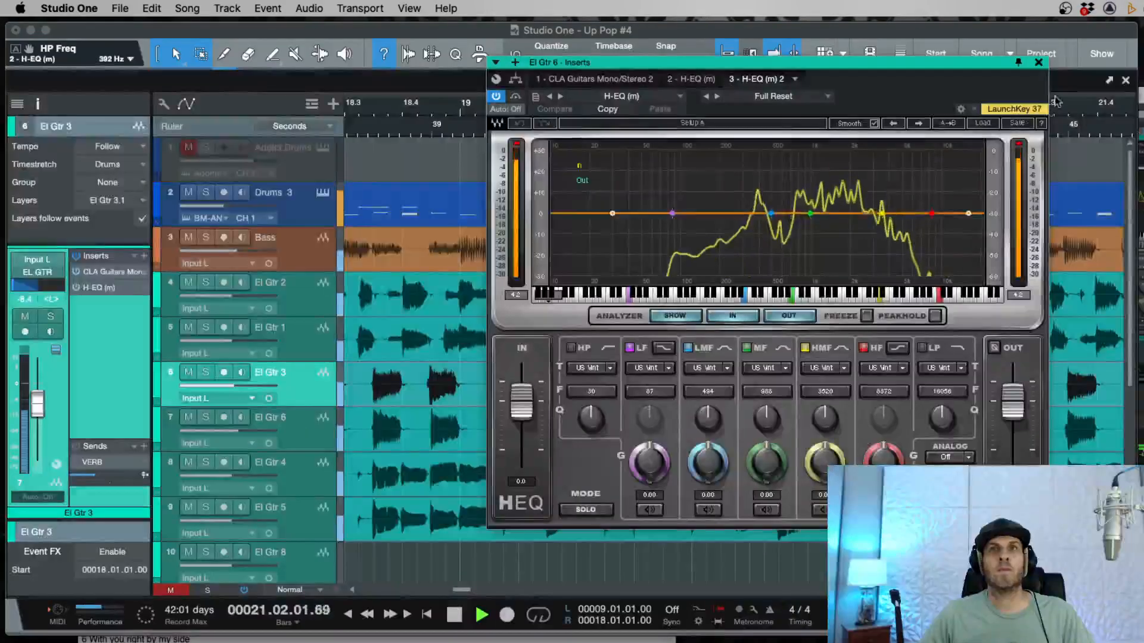
{"action": "left_click", "coordinate": [1038, 62]}
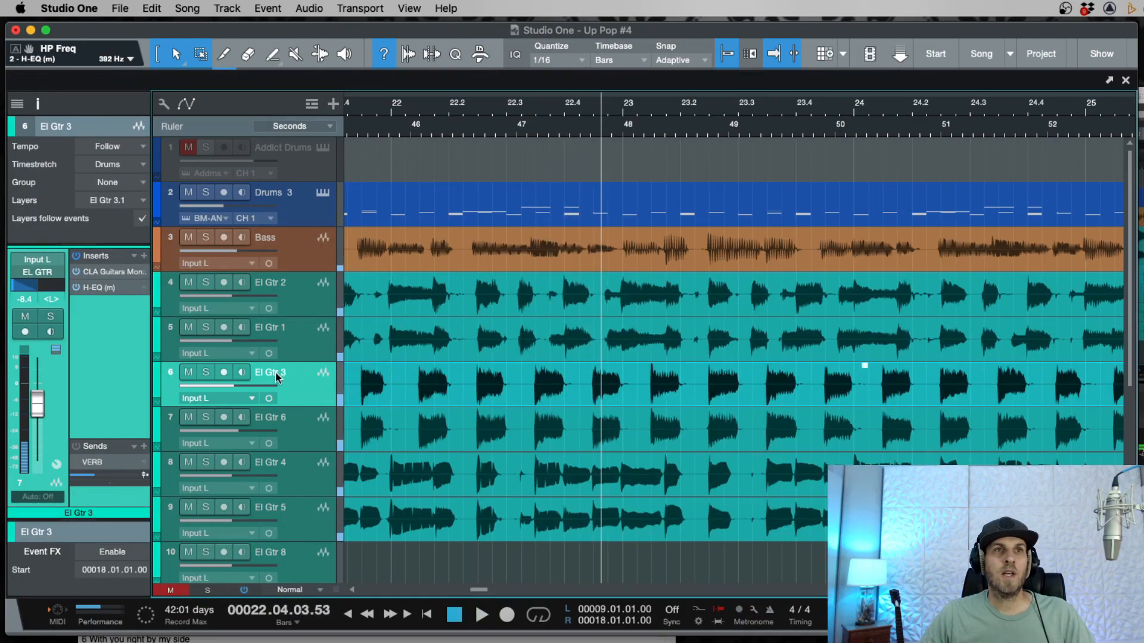
Step: Load the Reampers preset DI - Rossingtone 001 into the CLA Guitars insert on El Gtr 3
{"action": "left_click", "coordinate": [108, 276]}
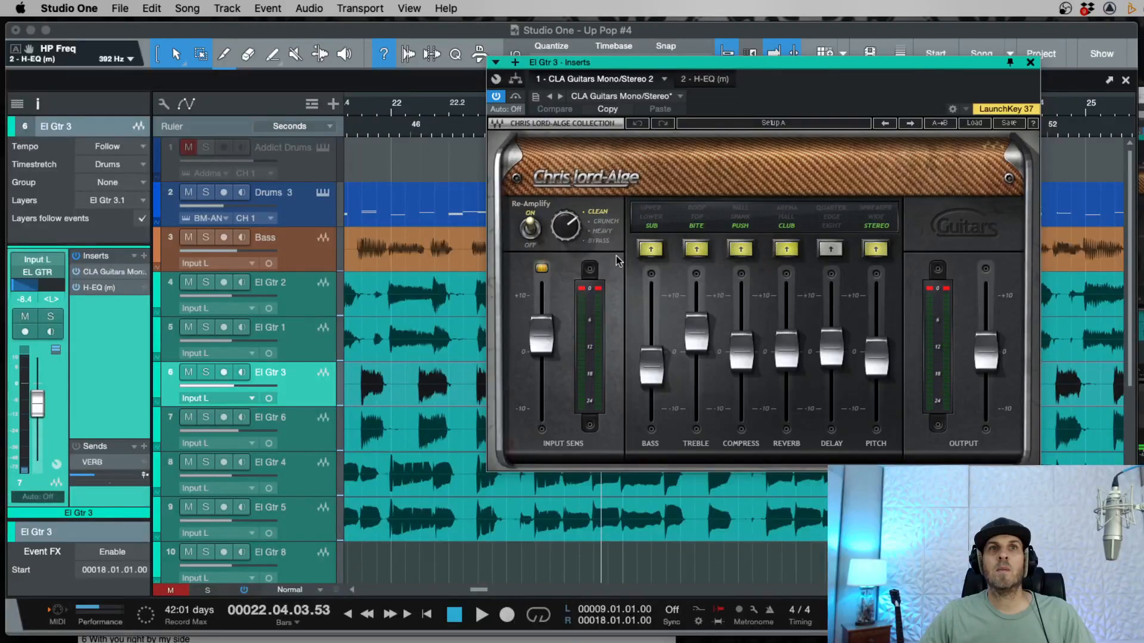
{"action": "left_click", "coordinate": [975, 122]}
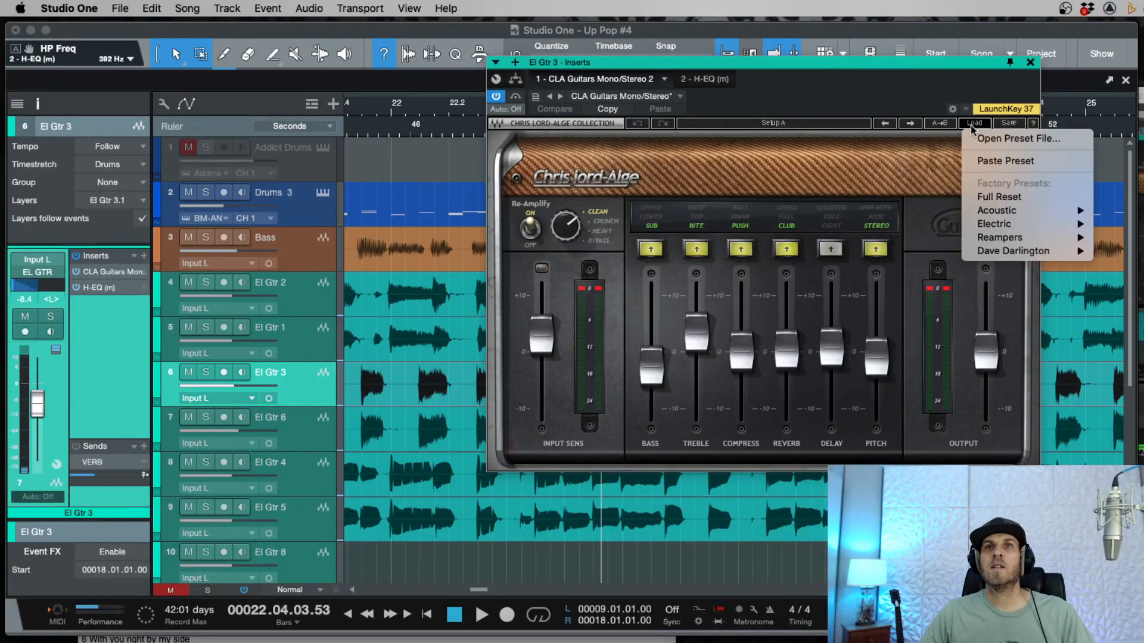
{"action": "mouse_move", "coordinate": [1021, 230]}
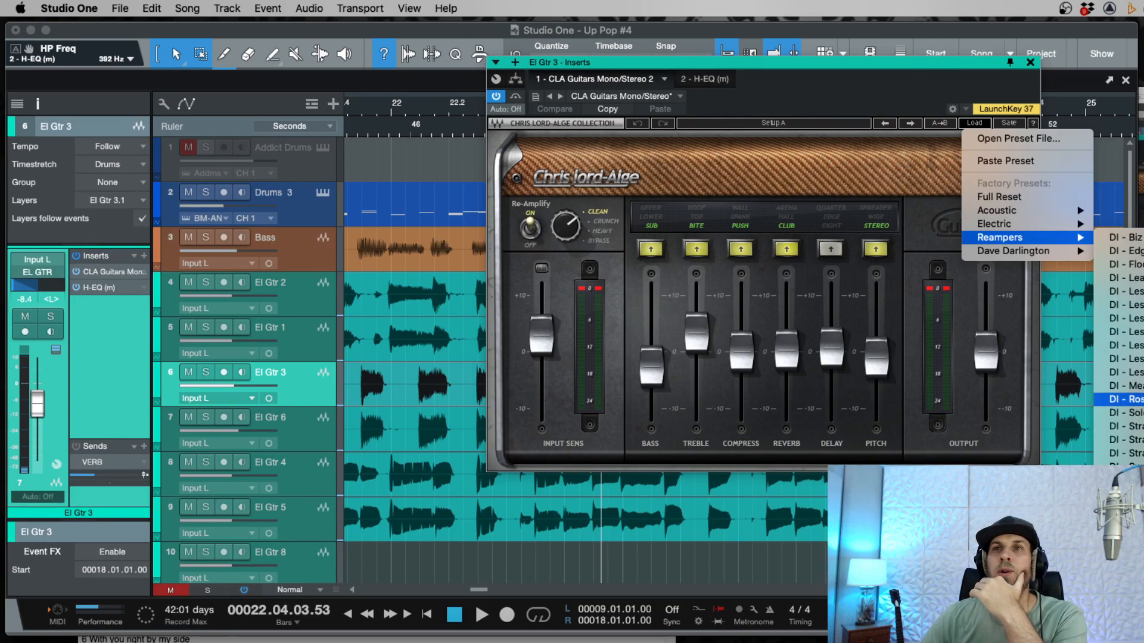
{"action": "left_click", "coordinate": [1120, 399]}
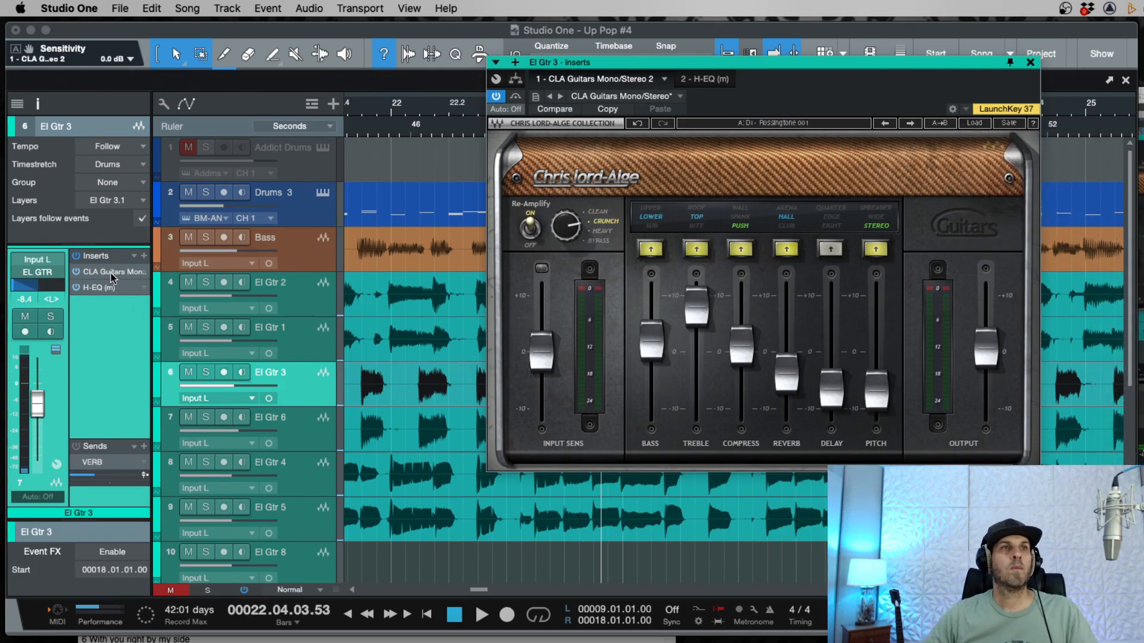
Step: Remove both H-EQ inserts, H-EQ (m) 2 and H-EQ (m), from El Gtr 6
{"action": "left_click", "coordinate": [309, 439]}
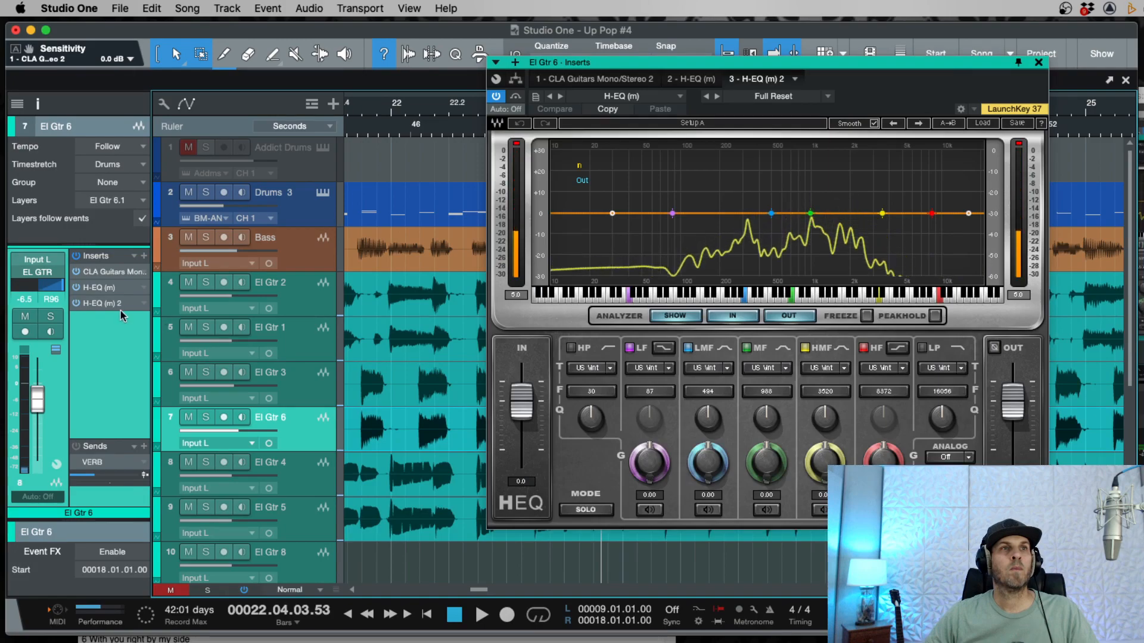
{"action": "left_click", "coordinate": [143, 304]}
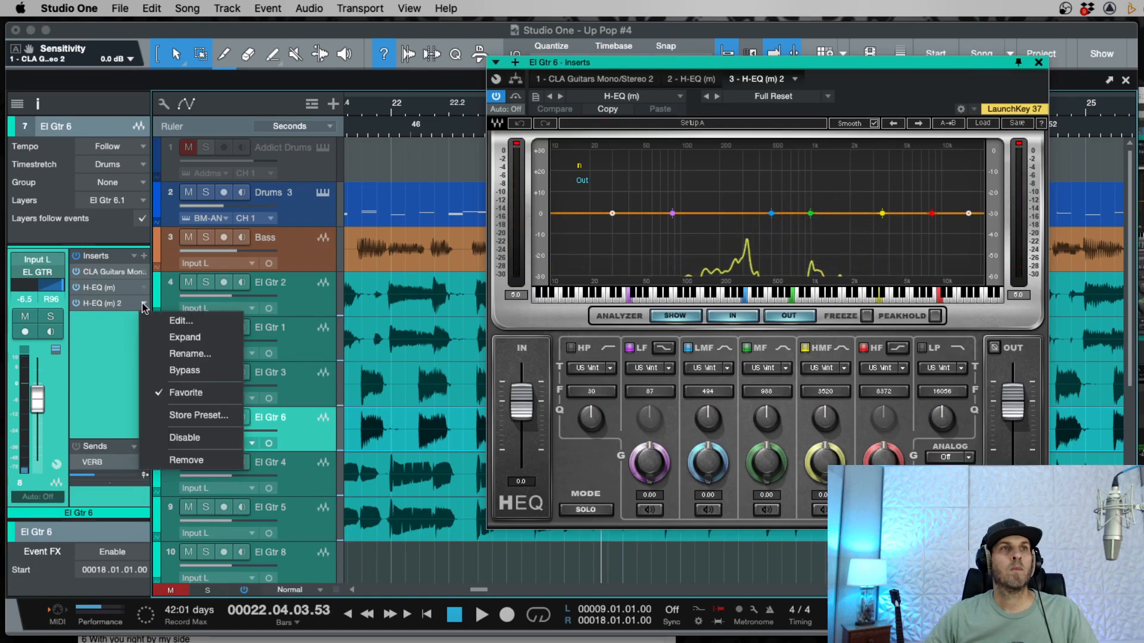
{"action": "left_click", "coordinate": [188, 460]}
{"action": "left_click", "coordinate": [307, 400]}
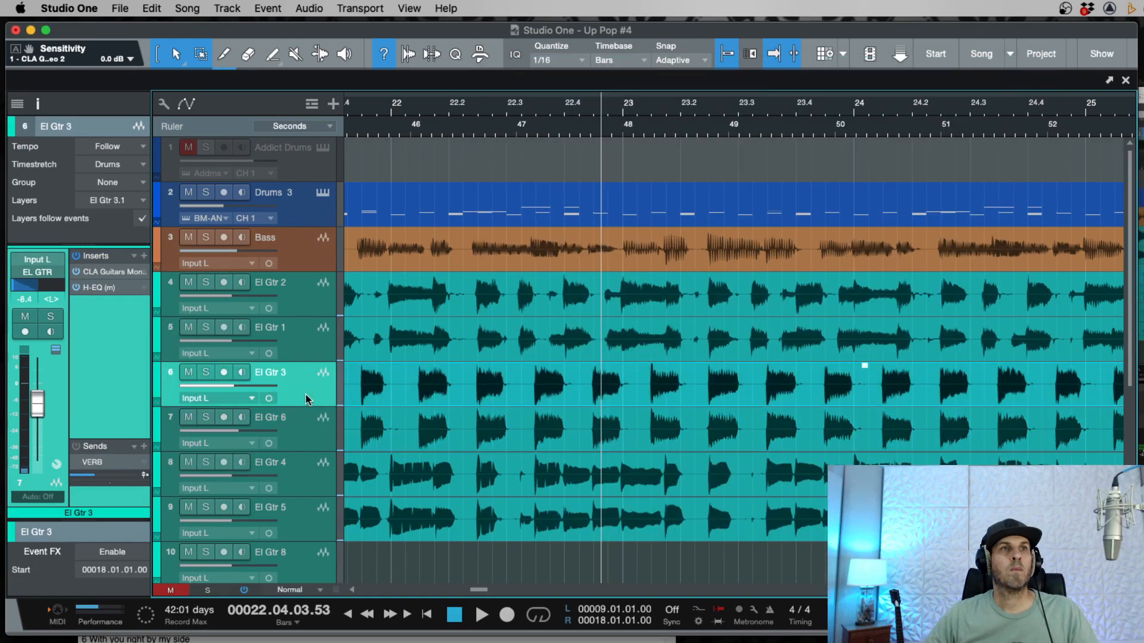
{"action": "left_click", "coordinate": [306, 439]}
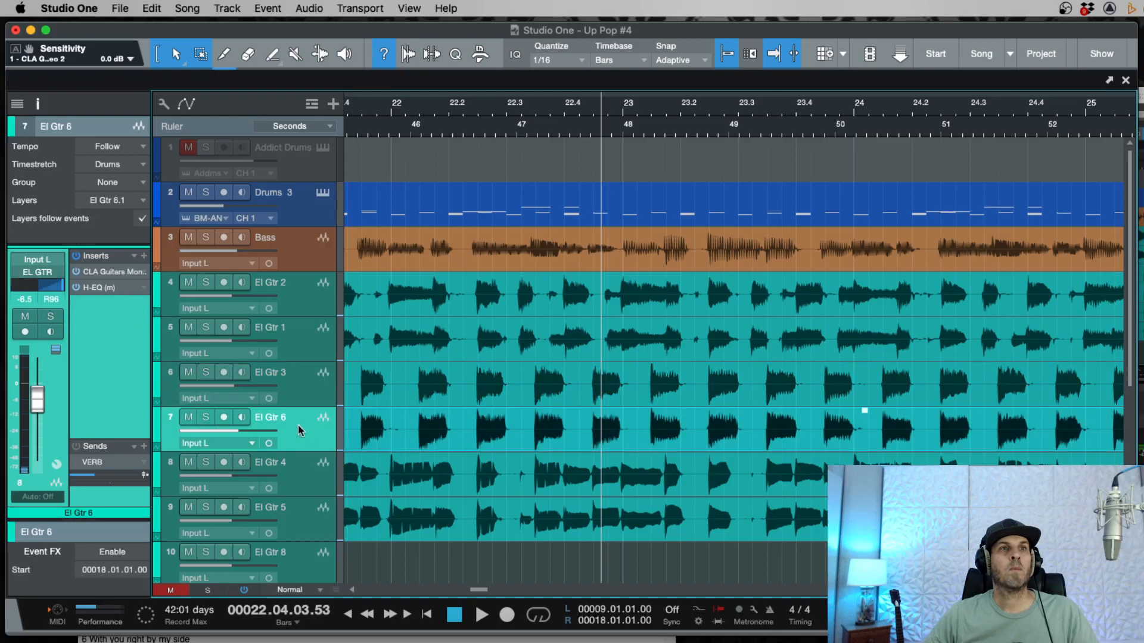
{"action": "left_click", "coordinate": [144, 289]}
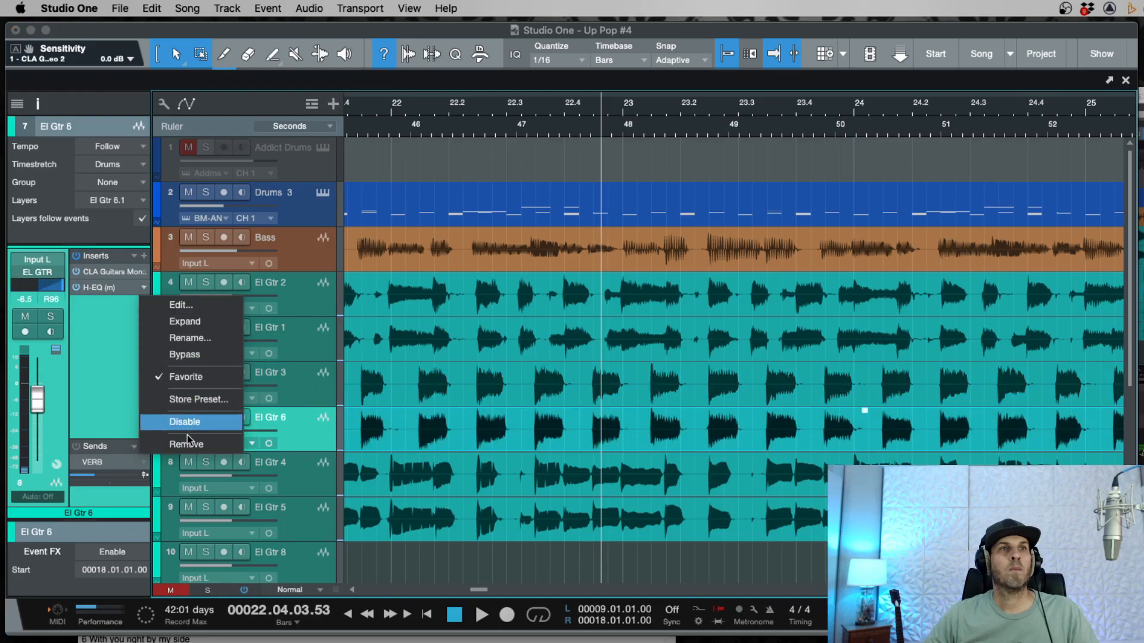
{"action": "left_click", "coordinate": [186, 444]}
{"action": "left_click", "coordinate": [143, 272]}
{"action": "left_click", "coordinate": [203, 446]}
Step: Display the guitar channels in the mixer and listen to the chorus with El Gtr 3's reamped tone
{"action": "left_click", "coordinate": [293, 387]}
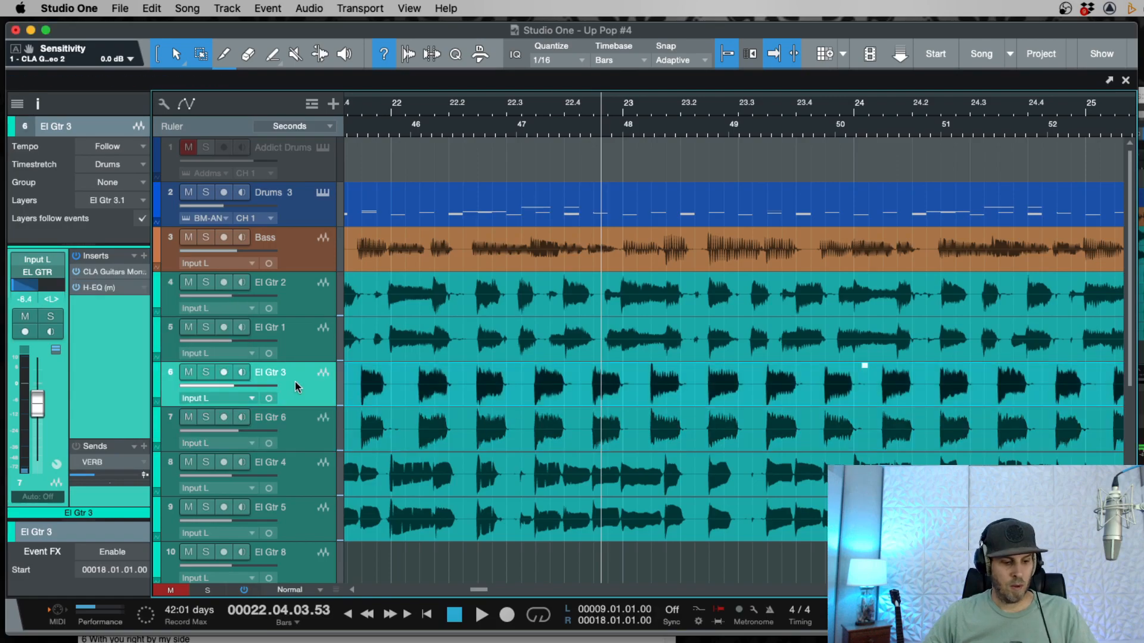
{"action": "key", "text": "F3"}
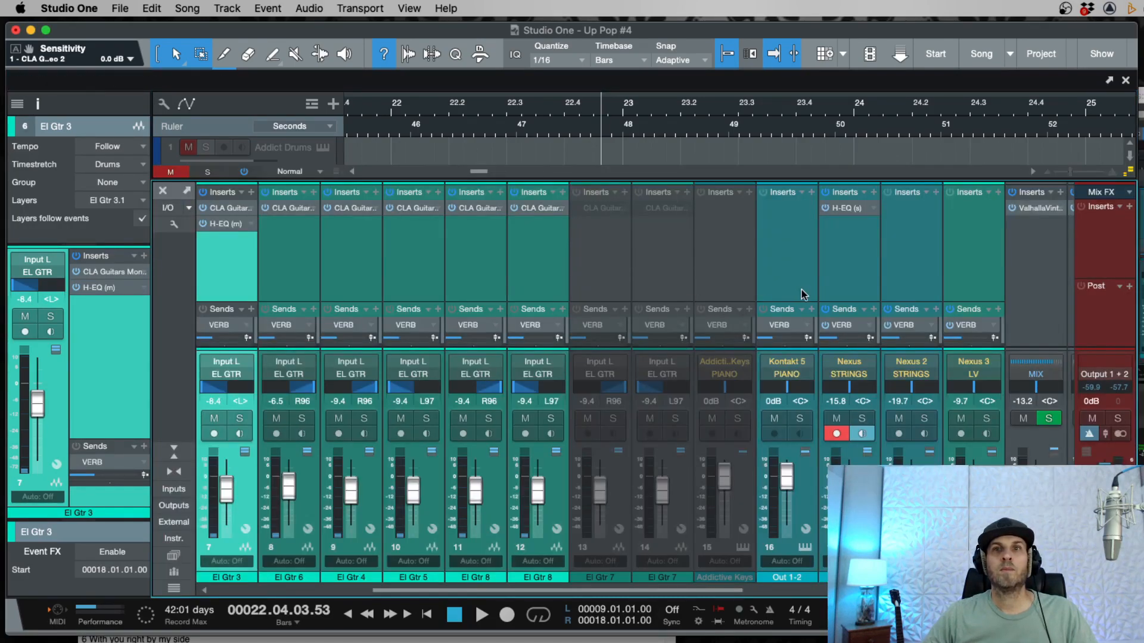
{"action": "scroll", "coordinate": [802, 293], "scroll_direction": "left", "scroll_amount": 5}
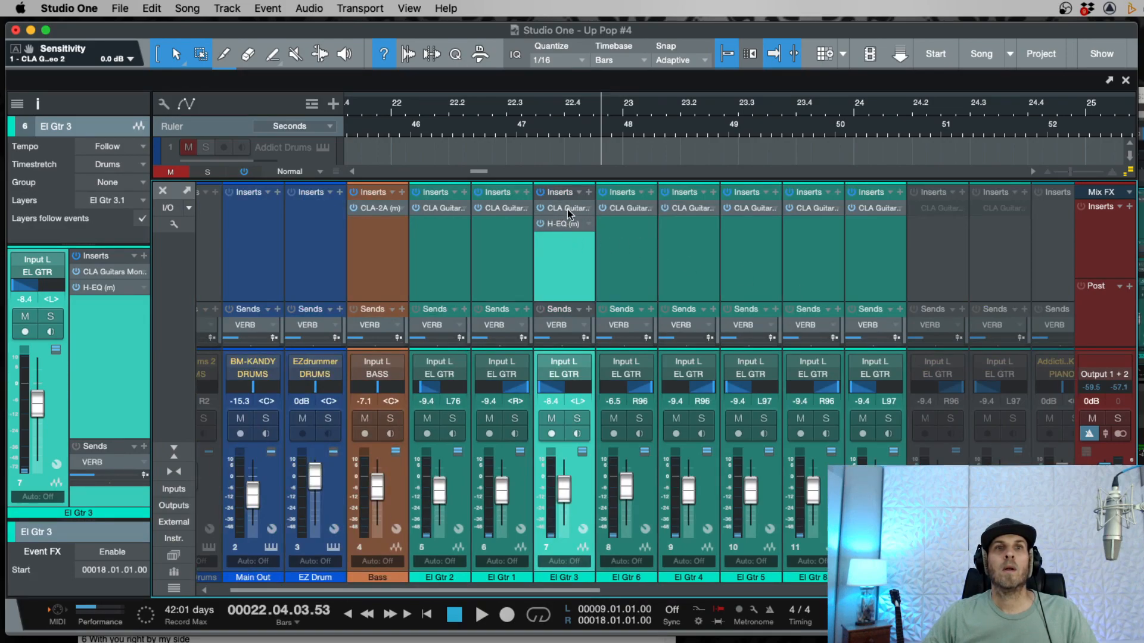
{"action": "key", "text": "space"}
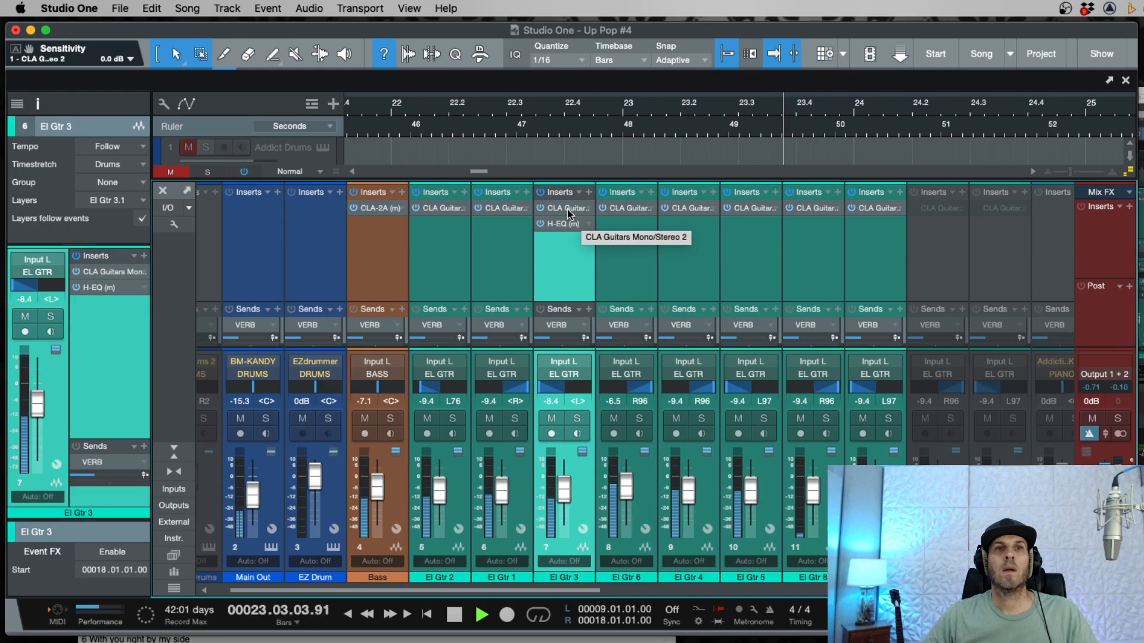
{"action": "key", "text": "space"}
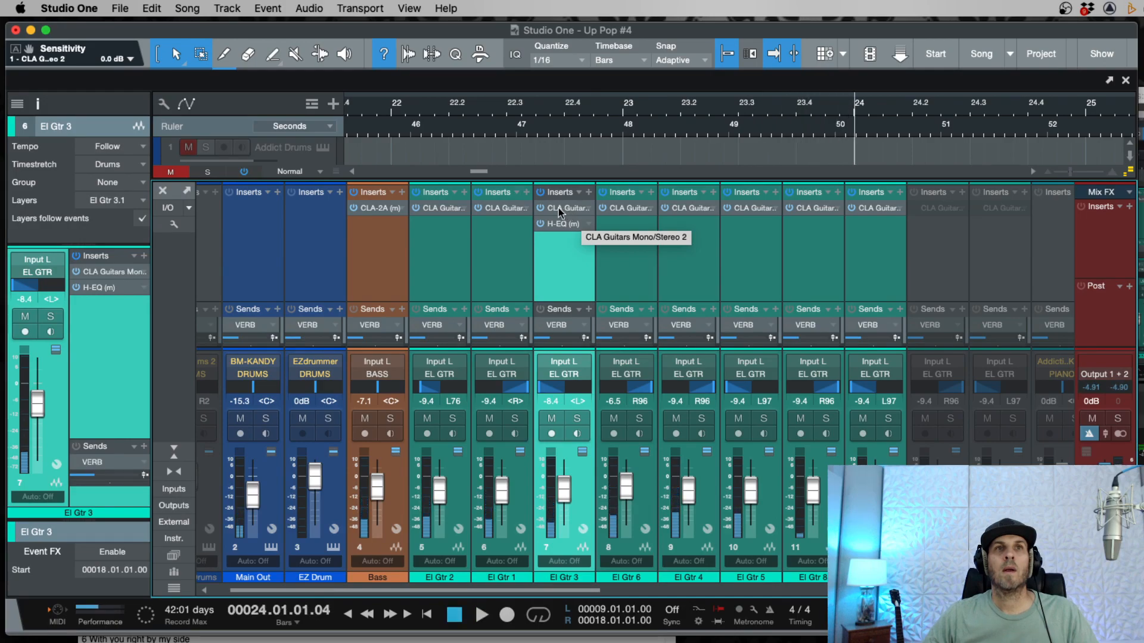
{"action": "key", "text": "space"}
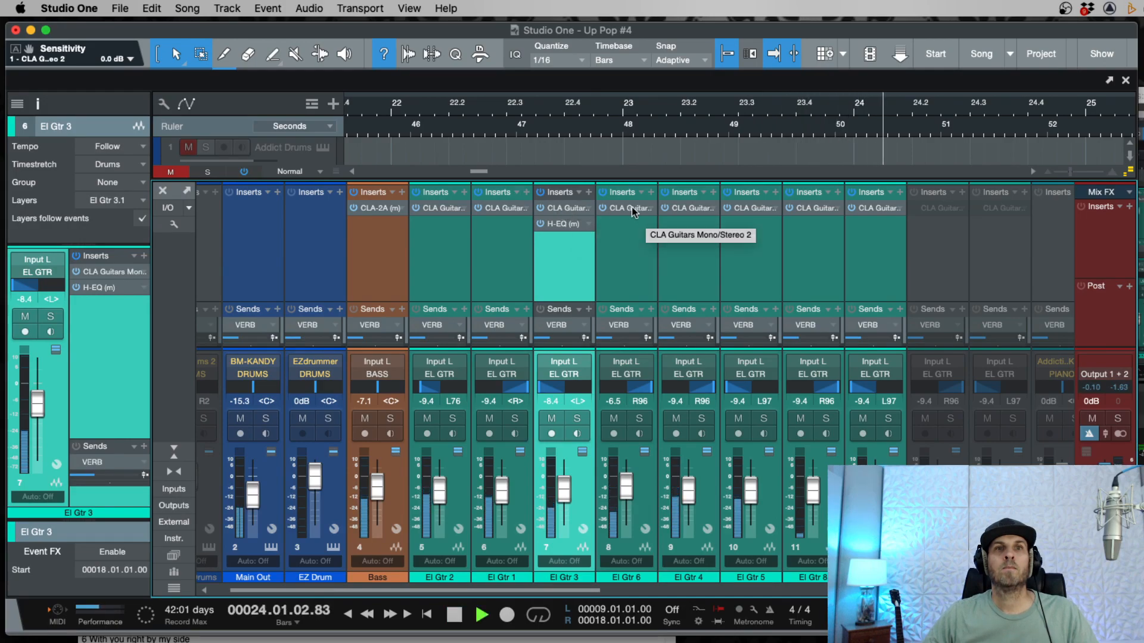
{"action": "key", "text": "space"}
Step: Hide the mixer and remove the CLA Guitars insert from El Gtr 6
{"action": "key", "text": "F3"}
{"action": "left_click", "coordinate": [308, 431]}
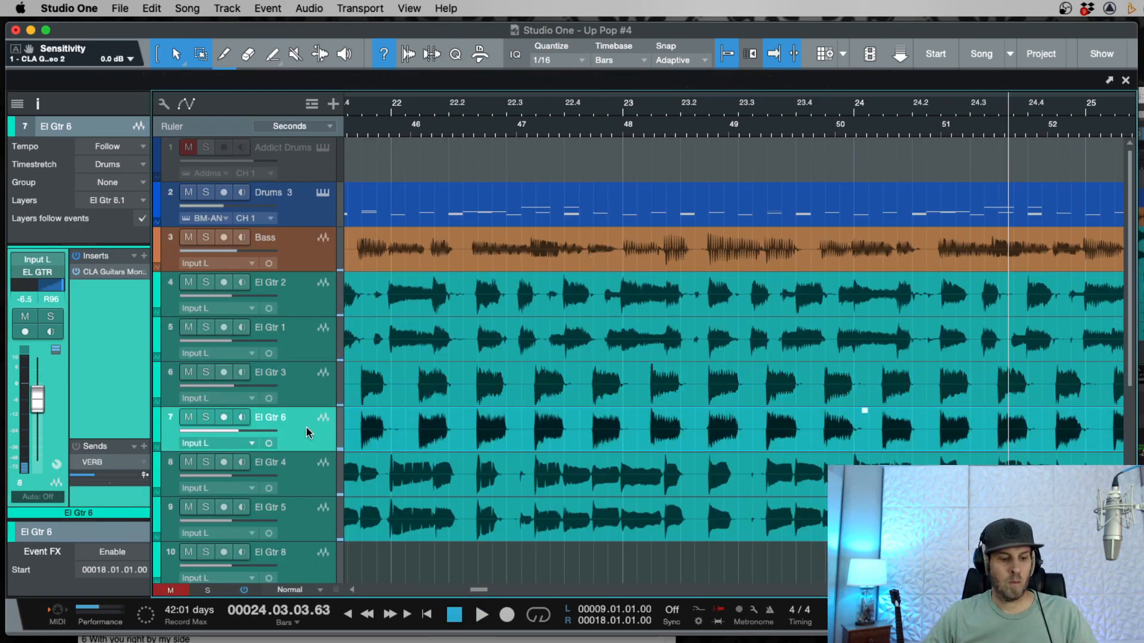
{"action": "right_click", "coordinate": [143, 275]}
{"action": "left_click", "coordinate": [194, 430]}
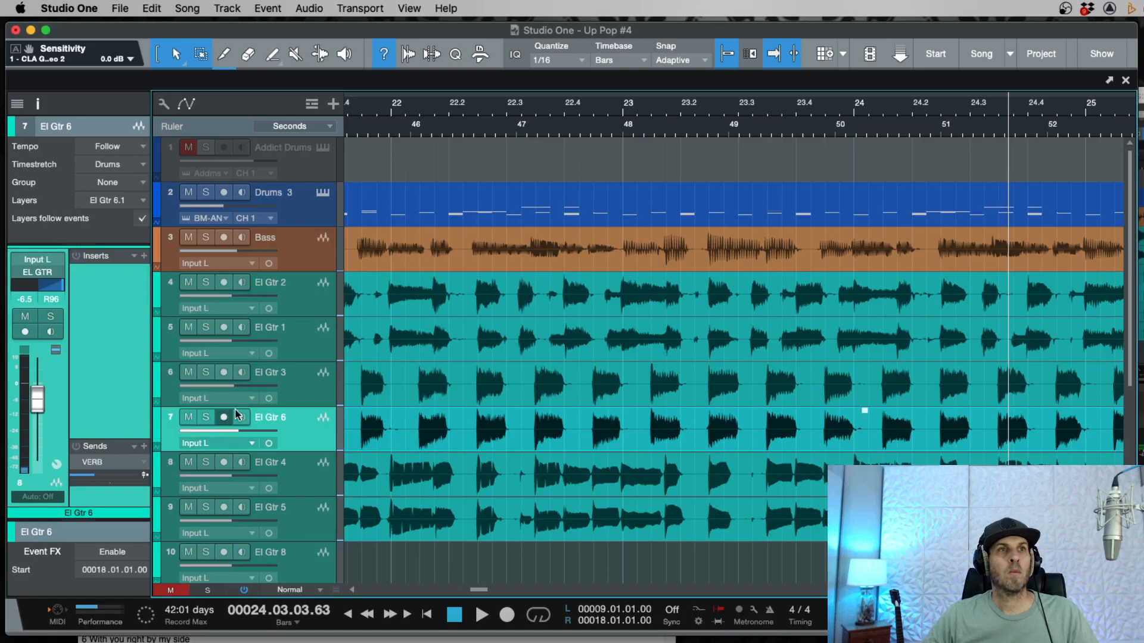
Step: Copy the CLA Guitars and H-EQ (m) inserts from El Gtr 3 onto El Gtr 6 in the mixer, and play them back
{"action": "left_click", "coordinate": [301, 389]}
{"action": "key", "text": "F3"}
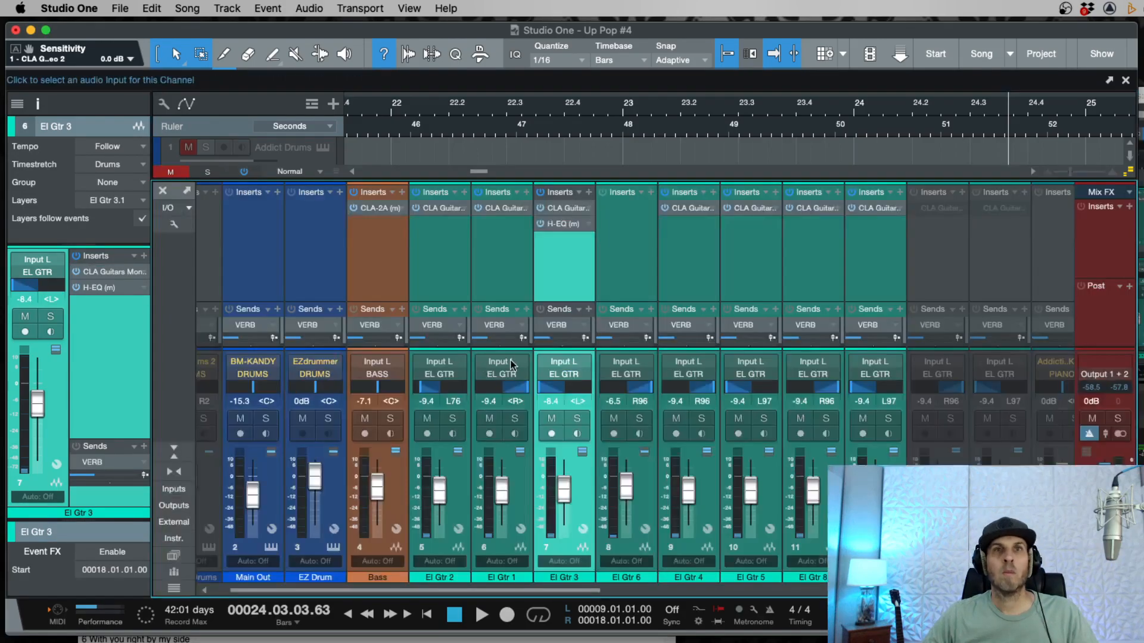
{"action": "double_click", "coordinate": [556, 241]}
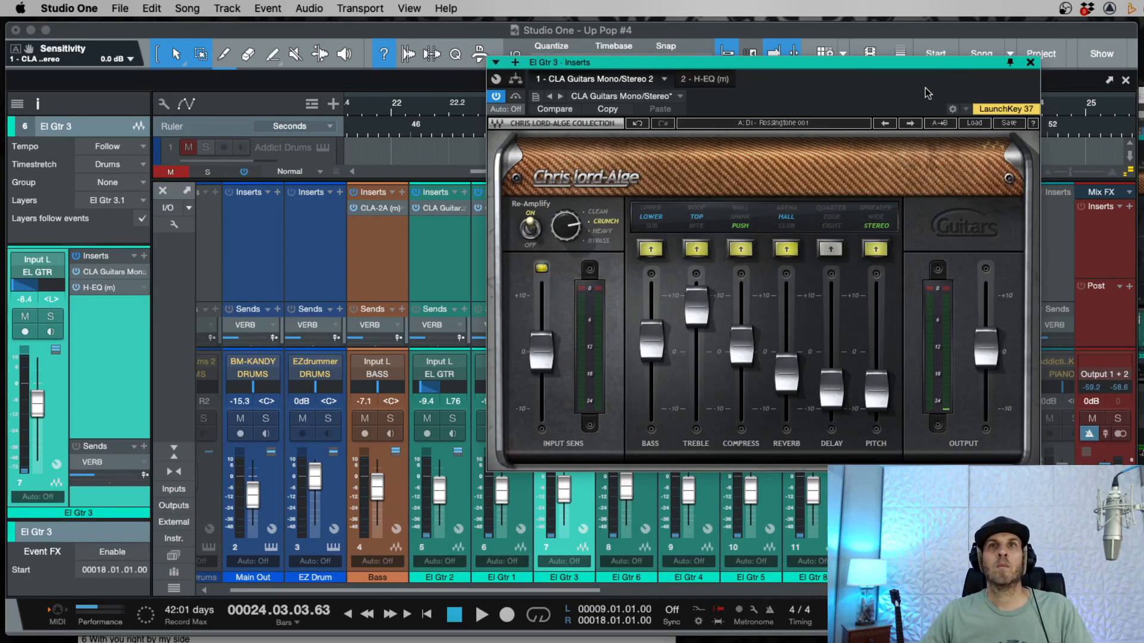
{"action": "left_click", "coordinate": [1030, 62]}
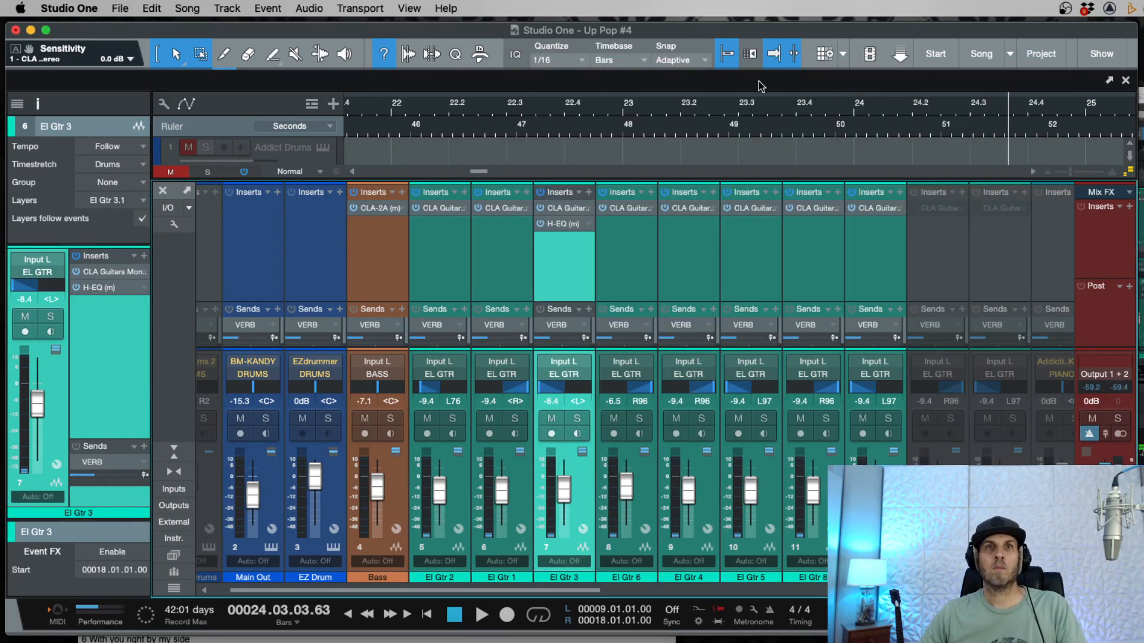
{"action": "left_click_drag", "start_coordinate": [560, 223], "coordinate": [635, 220]}
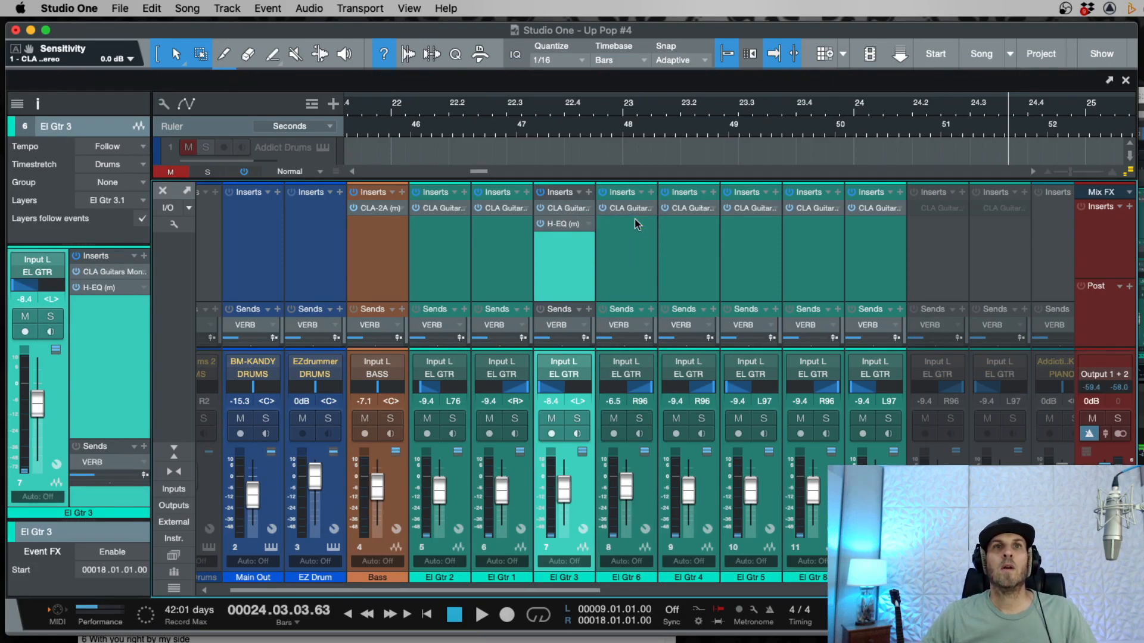
{"action": "key", "text": "F11"}
{"action": "key", "text": "space"}
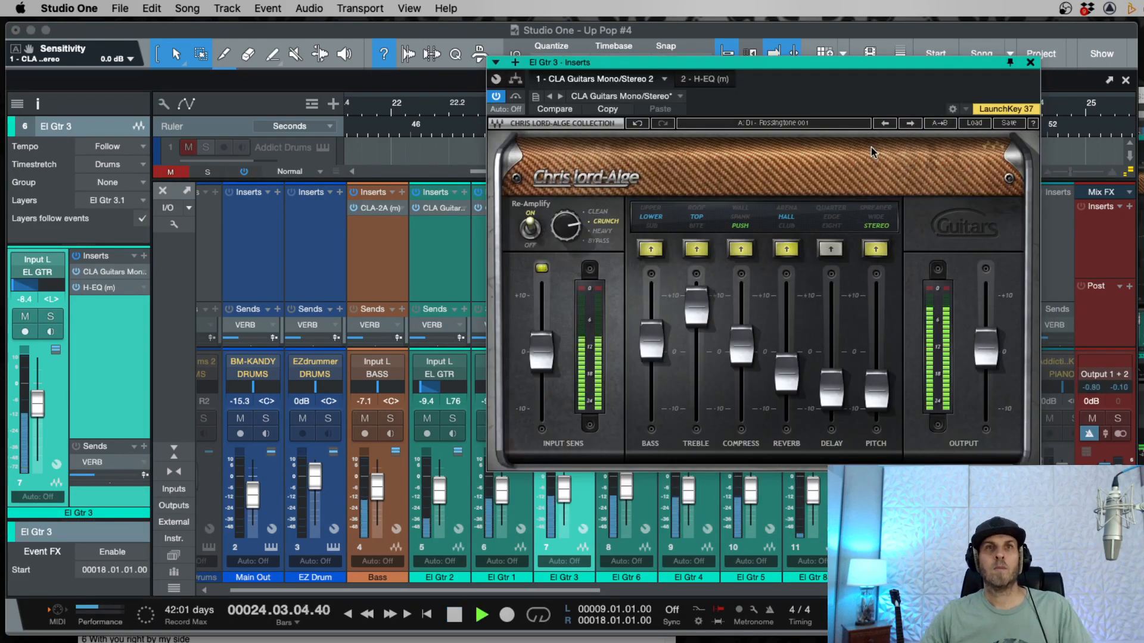
{"action": "key", "text": "F11"}
{"action": "key", "text": "space"}
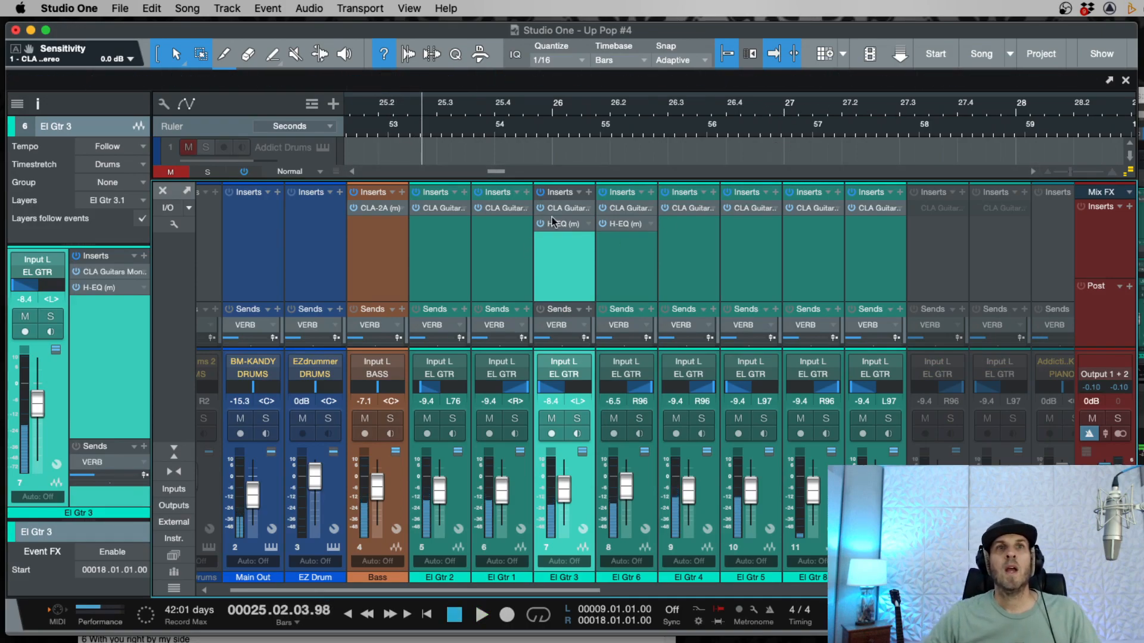
Step: Set El Gtr 3's CLA Guitars amp to Clean with 4.9 dB input sensitivity, listening during playback
{"action": "double_click", "coordinate": [562, 208]}
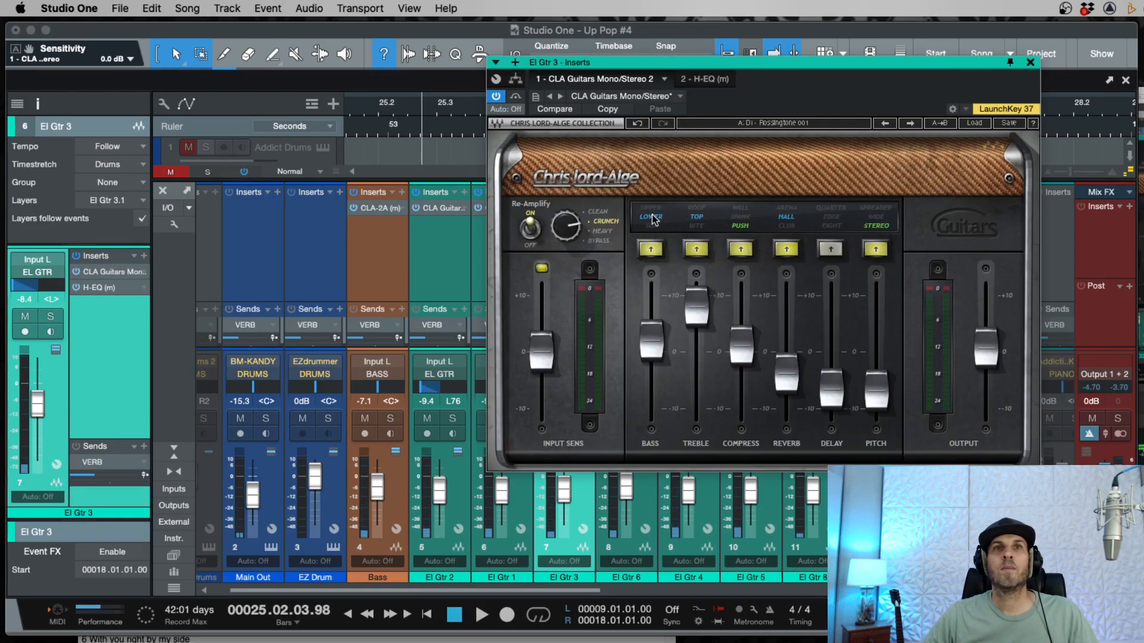
{"action": "left_click", "coordinate": [598, 211]}
{"action": "key", "text": "space"}
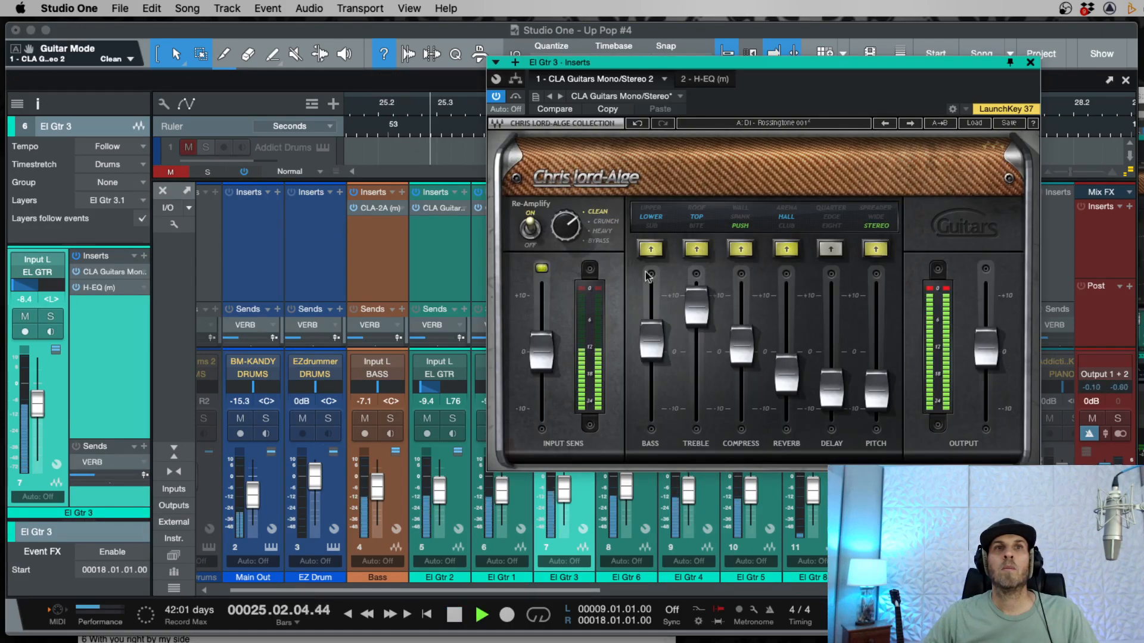
{"action": "left_click_drag", "start_coordinate": [541, 351], "coordinate": [541, 325]}
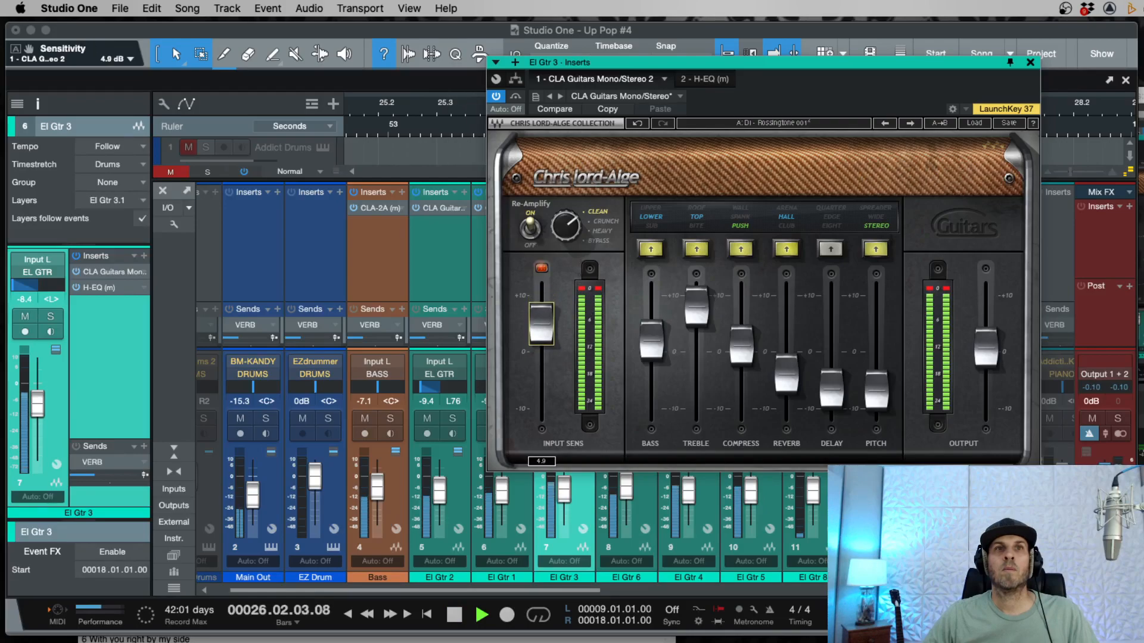
{"action": "key", "text": "space"}
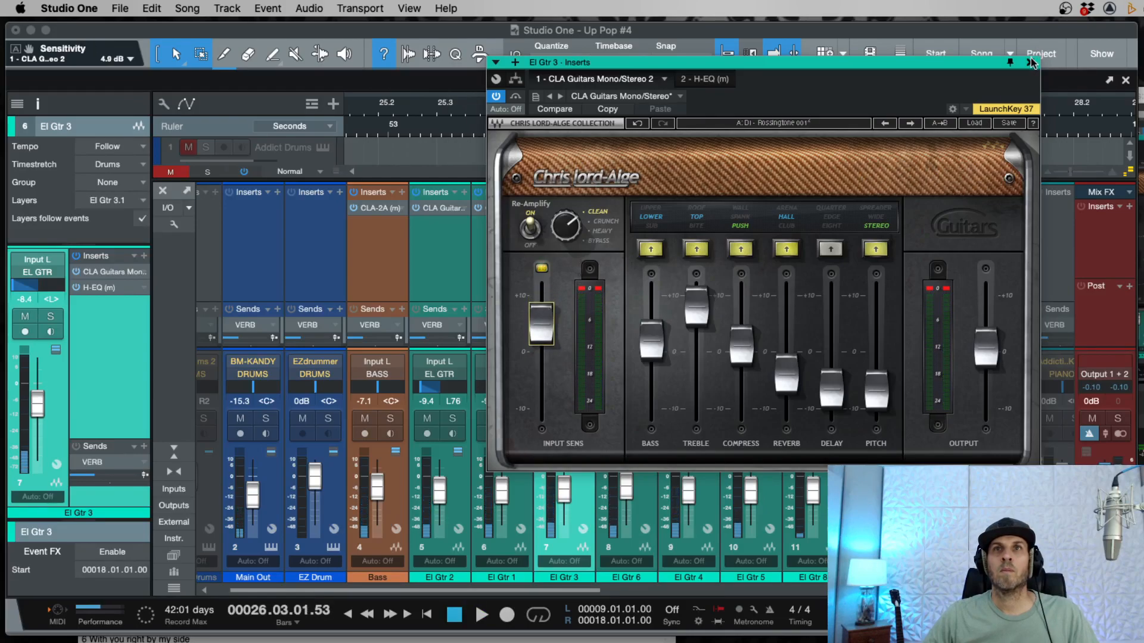
{"action": "left_click", "coordinate": [1031, 62]}
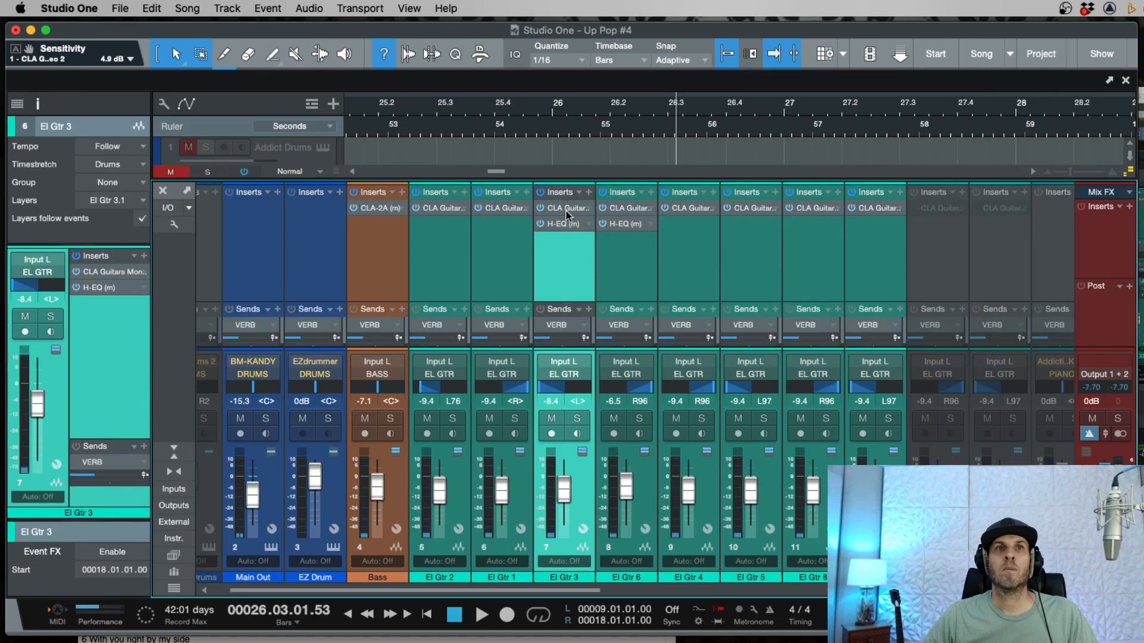
Step: Copy El Gtr 3's CLA Guitars insert onto El Gtr 6 with 3.3 dB input sensitivity, and play it back
{"action": "left_click_drag", "start_coordinate": [565, 213], "coordinate": [627, 212]}
{"action": "left_click", "coordinate": [625, 208]}
{"action": "key", "text": "space"}
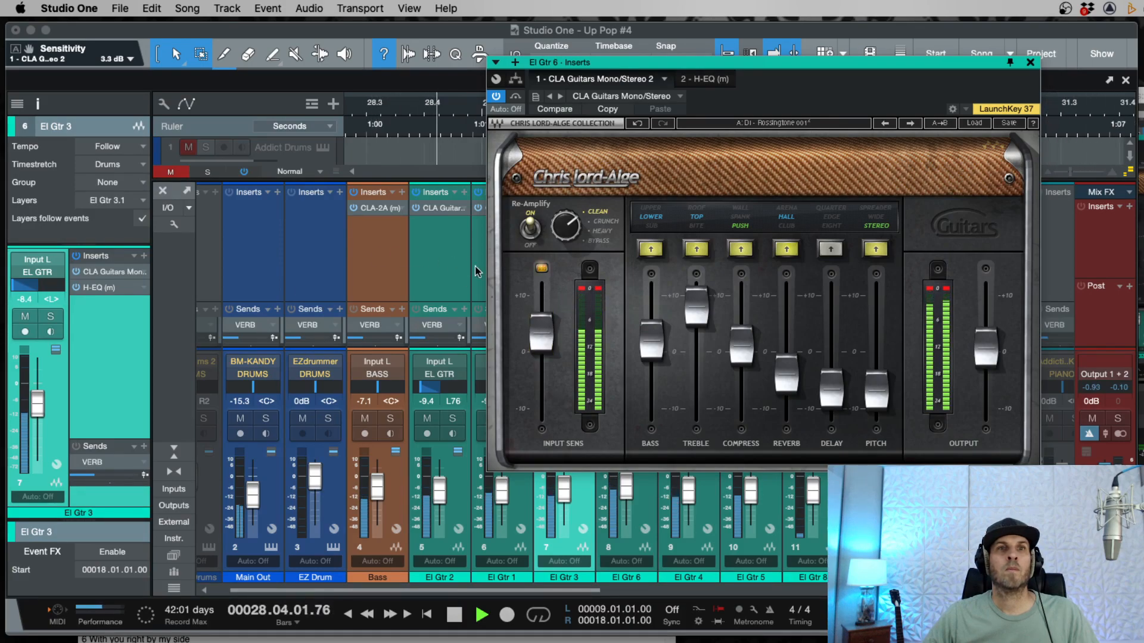
{"action": "left_click", "coordinate": [1032, 64]}
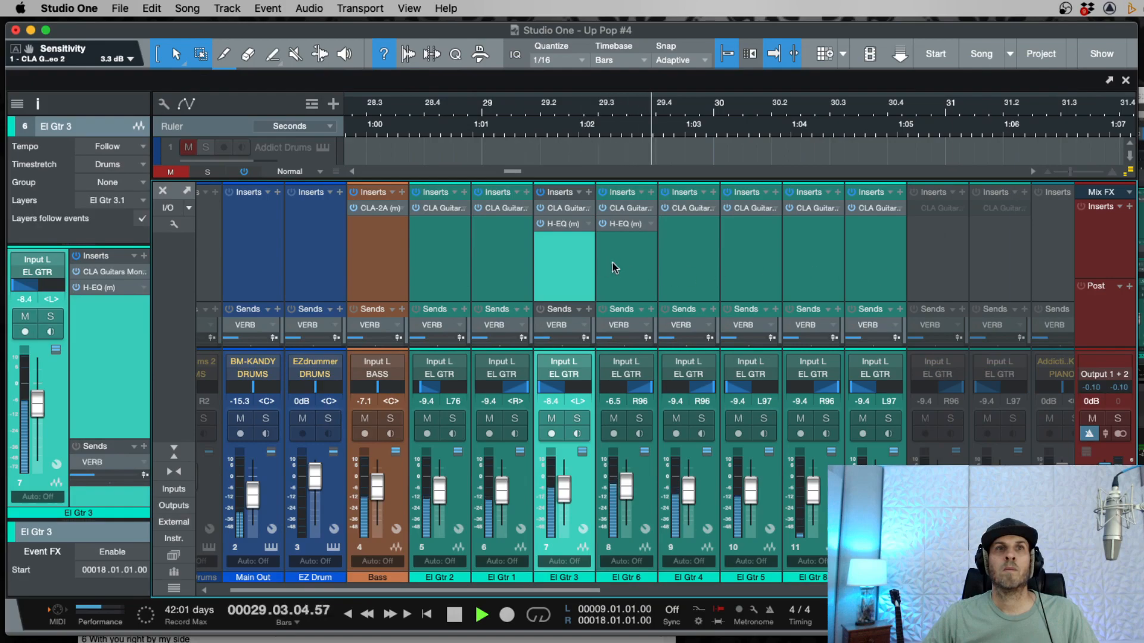
Step: Solo El Gtr 3 and El Gtr 6 together, listen to the pair, and turn their solo off
{"action": "left_click", "coordinate": [628, 264], "text": "shift"}
{"action": "left_click", "coordinate": [582, 421]}
{"action": "key", "text": "space"}
{"action": "key", "text": "space"}
{"action": "key", "text": "KP_Subtract"}
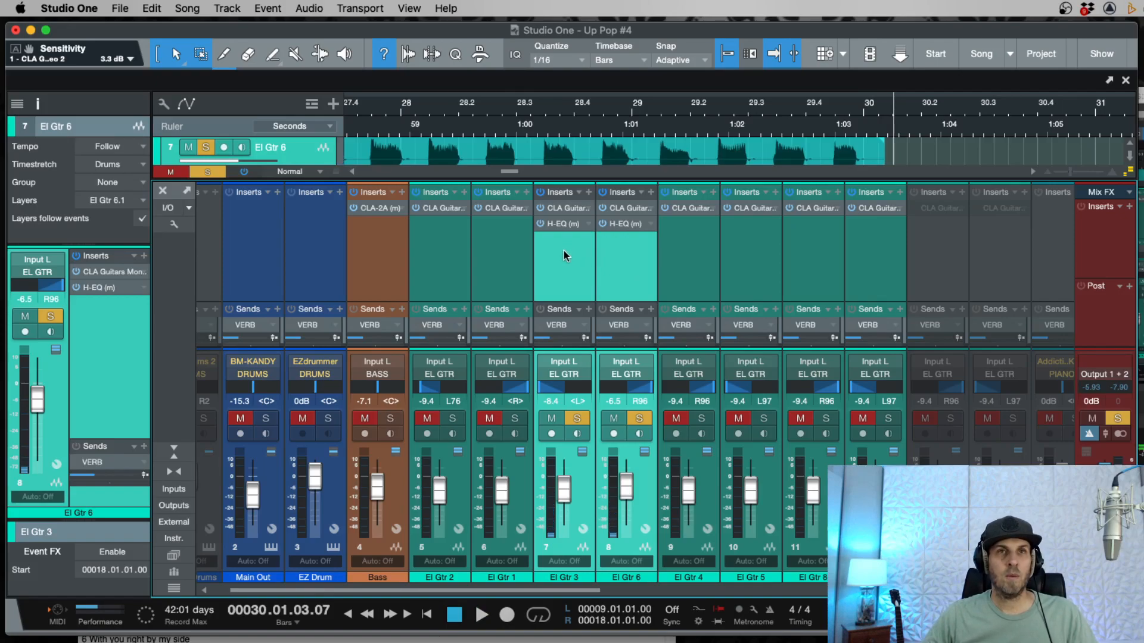
{"action": "left_click", "coordinate": [581, 418]}
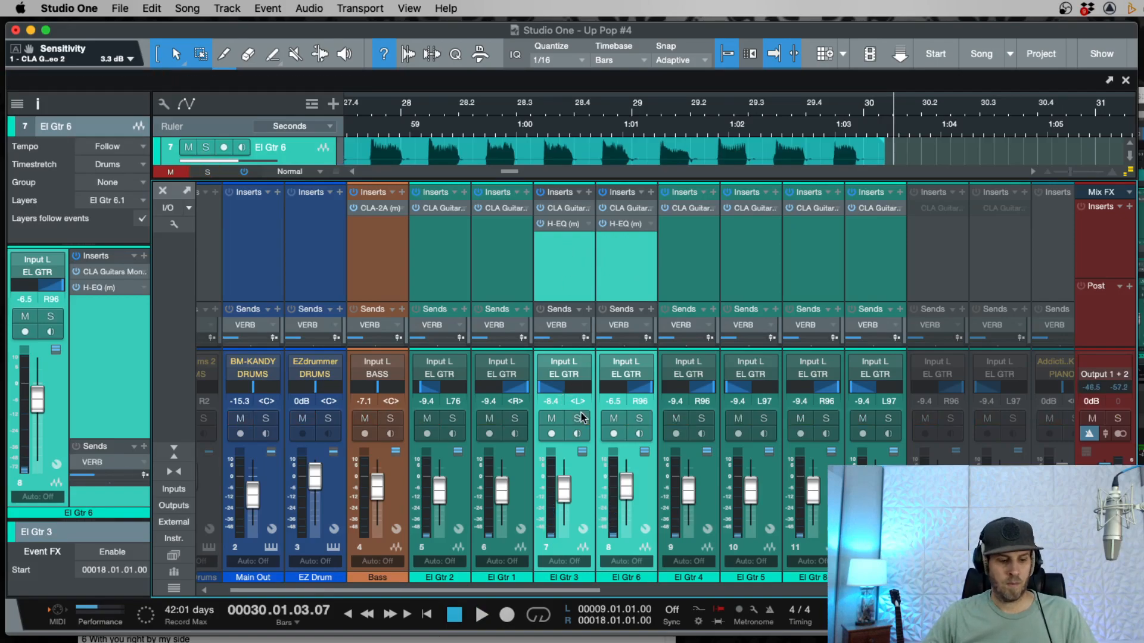
Step: Listen to the full mix from bar 30 and examine the whole song arrangement with the mixer hidden
{"action": "key", "text": "space"}
{"action": "key", "text": "F3"}
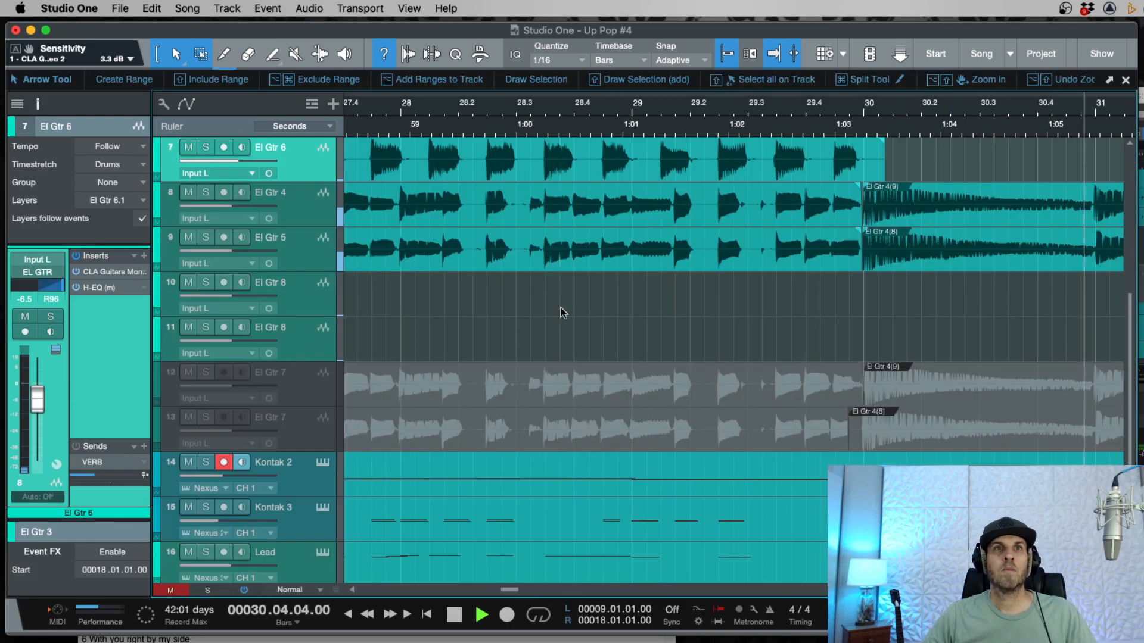
{"action": "key", "text": "w"}
{"action": "key", "text": "w"}
{"action": "key", "text": "w"}
{"action": "key", "text": "w"}
{"action": "key", "text": "w"}
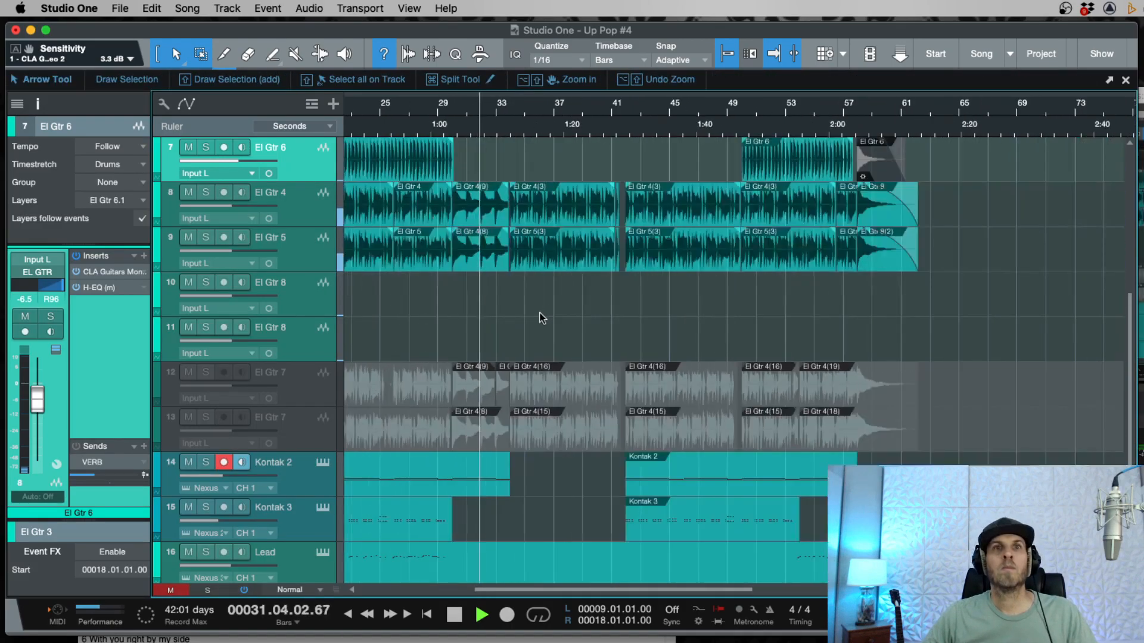
{"action": "key", "text": "w"}
{"action": "key", "text": "space"}
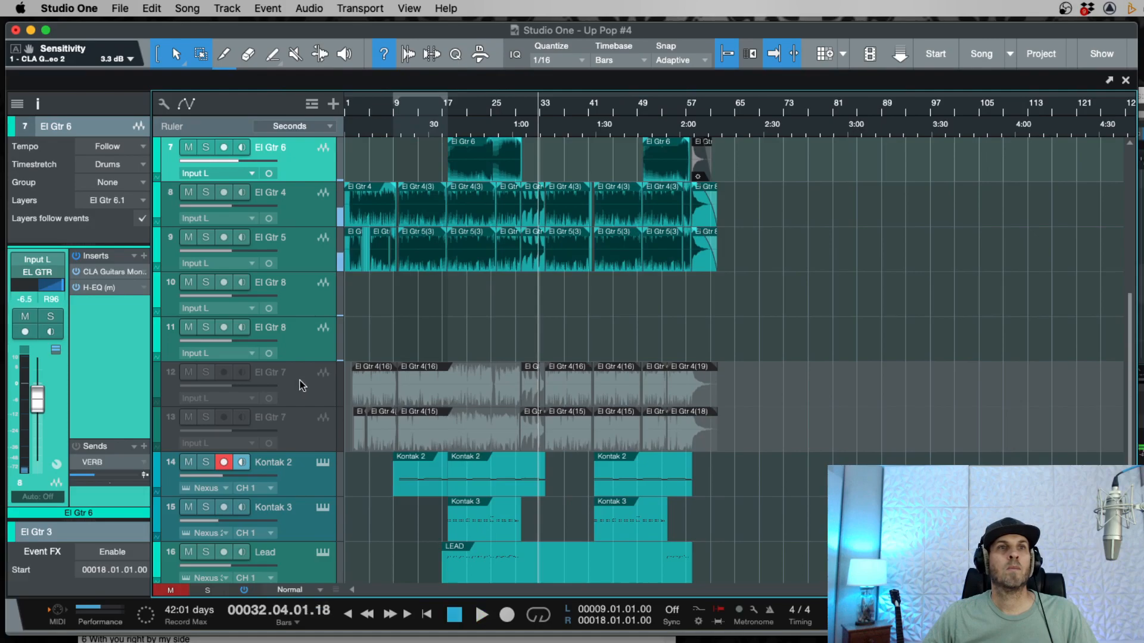
Step: Hide the two disabled El Gtr 7 tracks from the arrangement
{"action": "left_click", "coordinate": [301, 371]}
{"action": "left_click", "coordinate": [298, 429]}
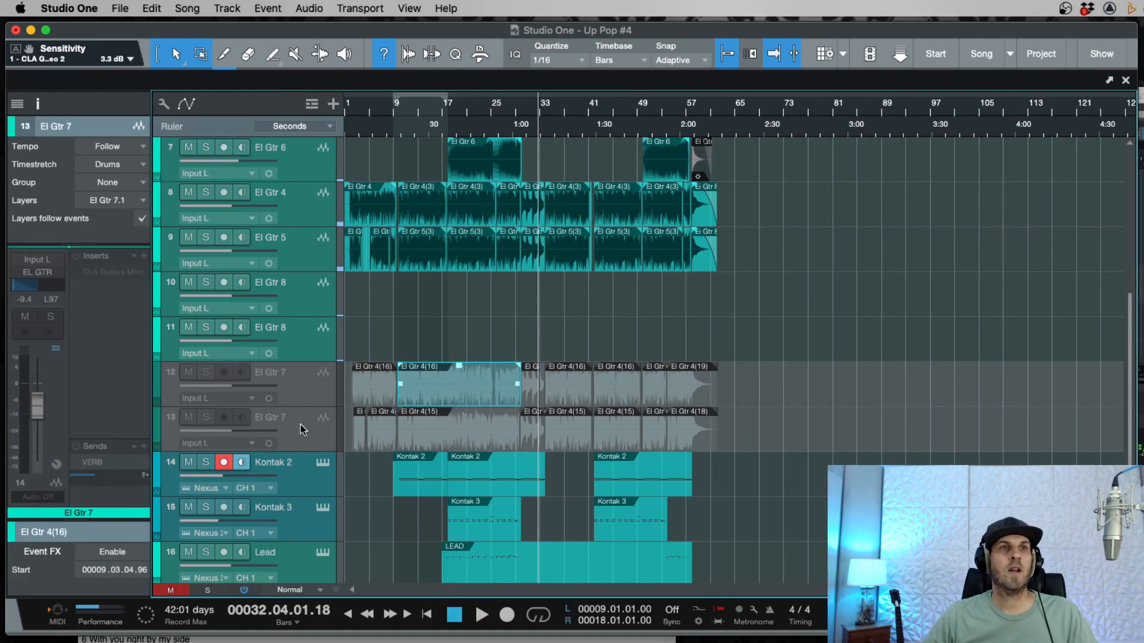
{"action": "left_click", "coordinate": [301, 424]}
{"action": "left_click", "coordinate": [300, 386]}
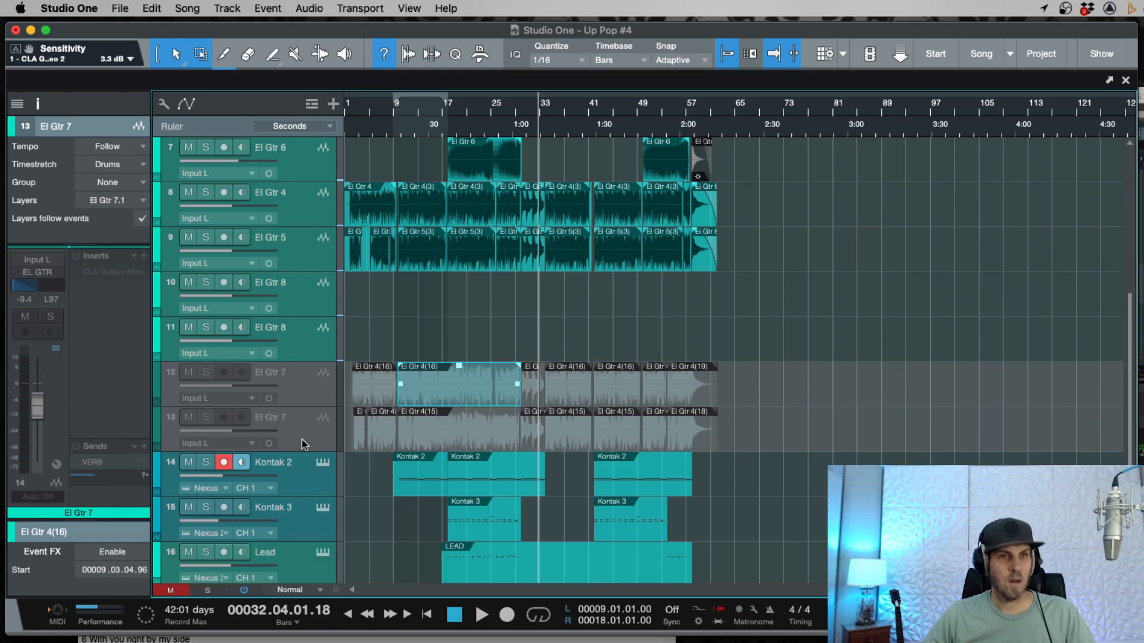
{"action": "key", "text": "shift+h"}
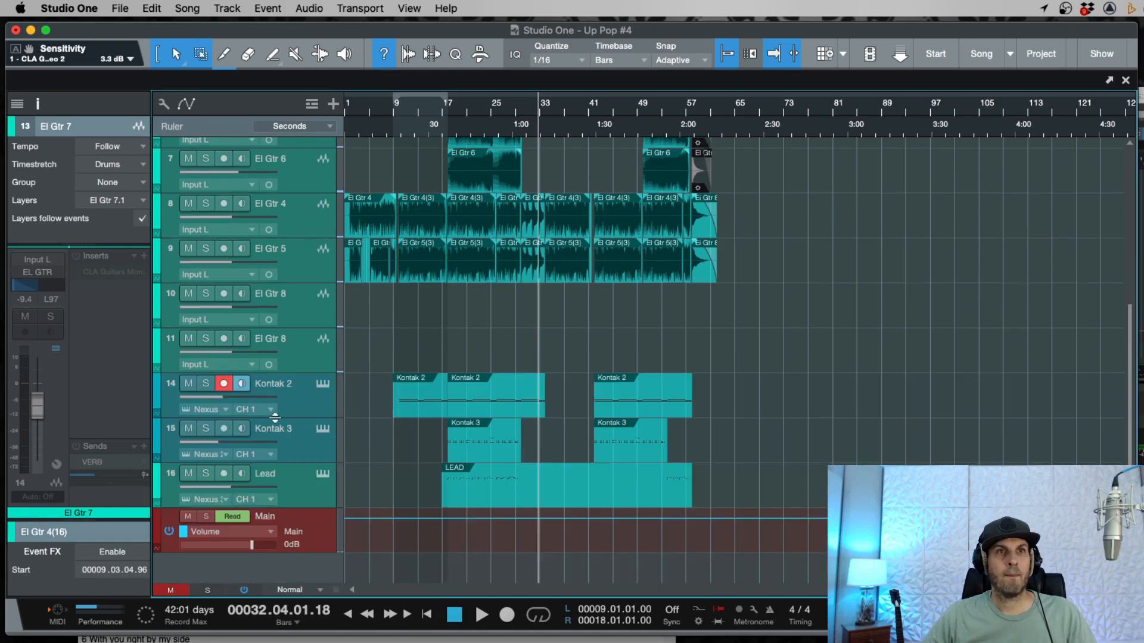
Step: Delete the two empty El Gtr 8 tracks
{"action": "left_click", "coordinate": [298, 351]}
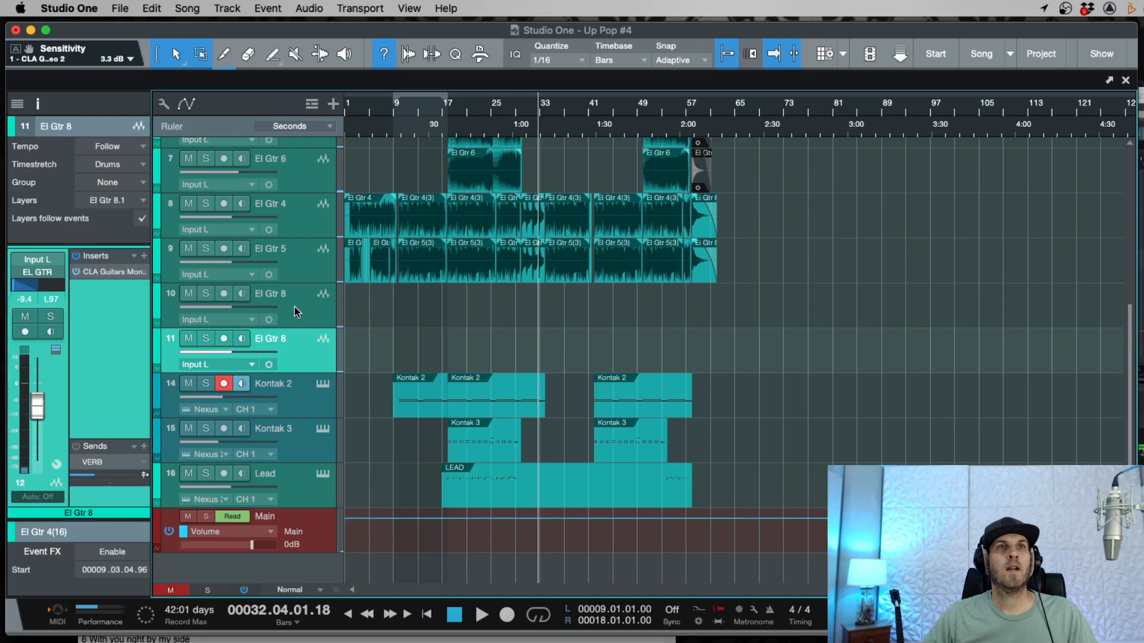
{"action": "left_click", "coordinate": [294, 306], "text": "shift"}
{"action": "key", "text": "Delete"}
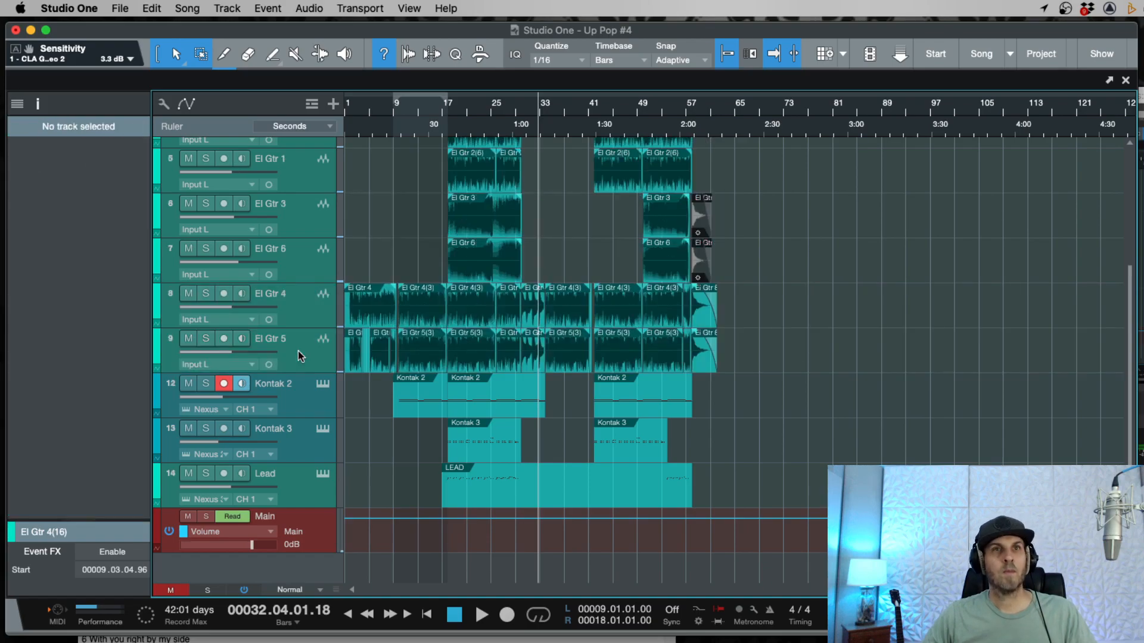
Step: Play from bar 17 and lower El Gtr 3 and El Gtr 6 together, bringing El Gtr 6 to -9.1 dB
{"action": "scroll", "coordinate": [418, 258], "scroll_direction": "up", "scroll_amount": 4}
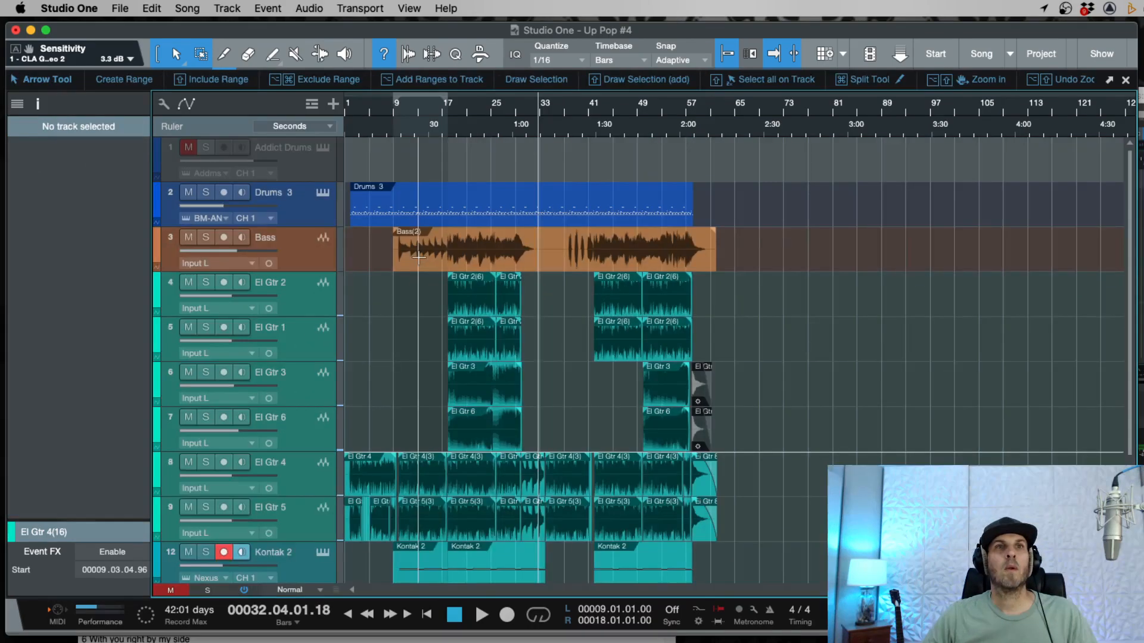
{"action": "left_click", "coordinate": [444, 127]}
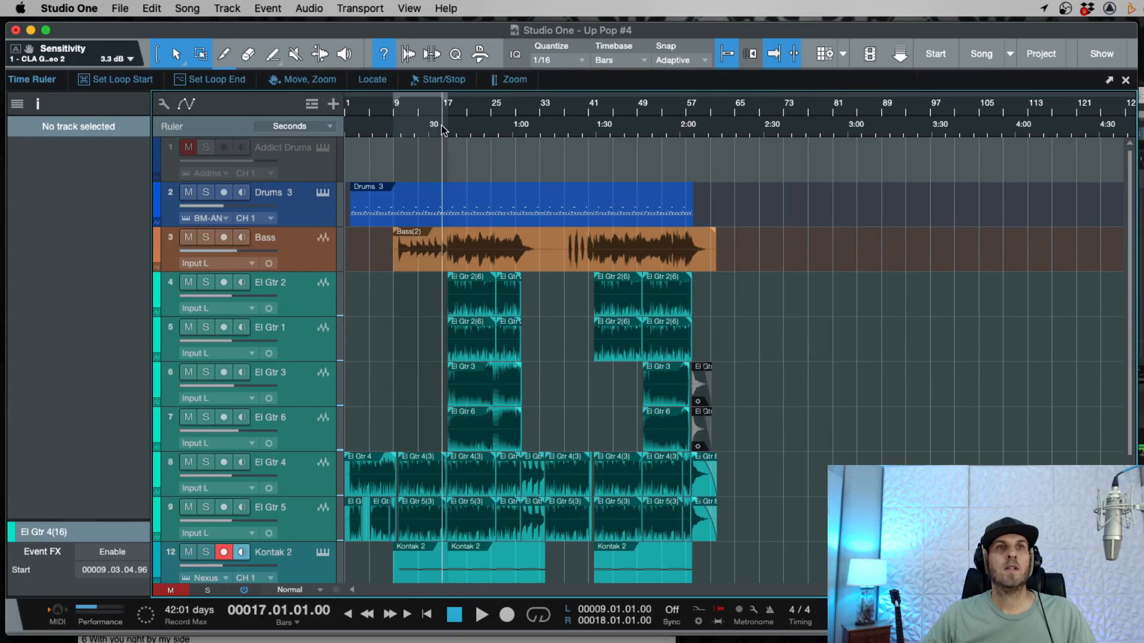
{"action": "key", "text": "space"}
{"action": "key", "text": "e"}
{"action": "key", "text": "e"}
{"action": "key", "text": "e"}
{"action": "left_click", "coordinate": [304, 384]}
{"action": "left_click", "coordinate": [294, 436], "text": "shift"}
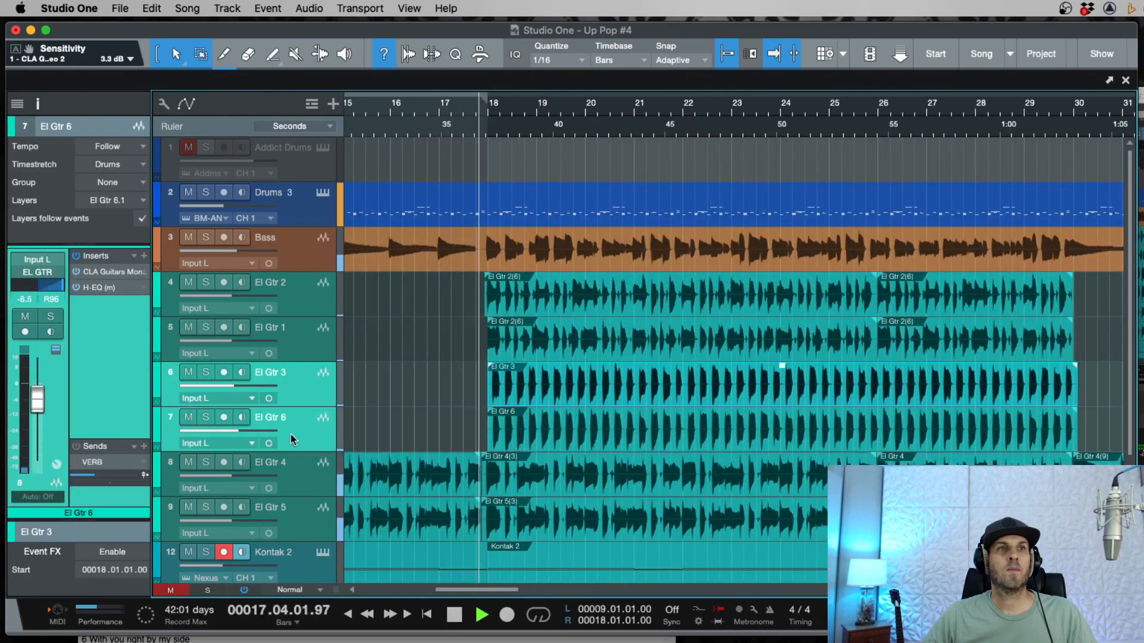
{"action": "left_click_drag", "start_coordinate": [238, 431], "coordinate": [230, 432]}
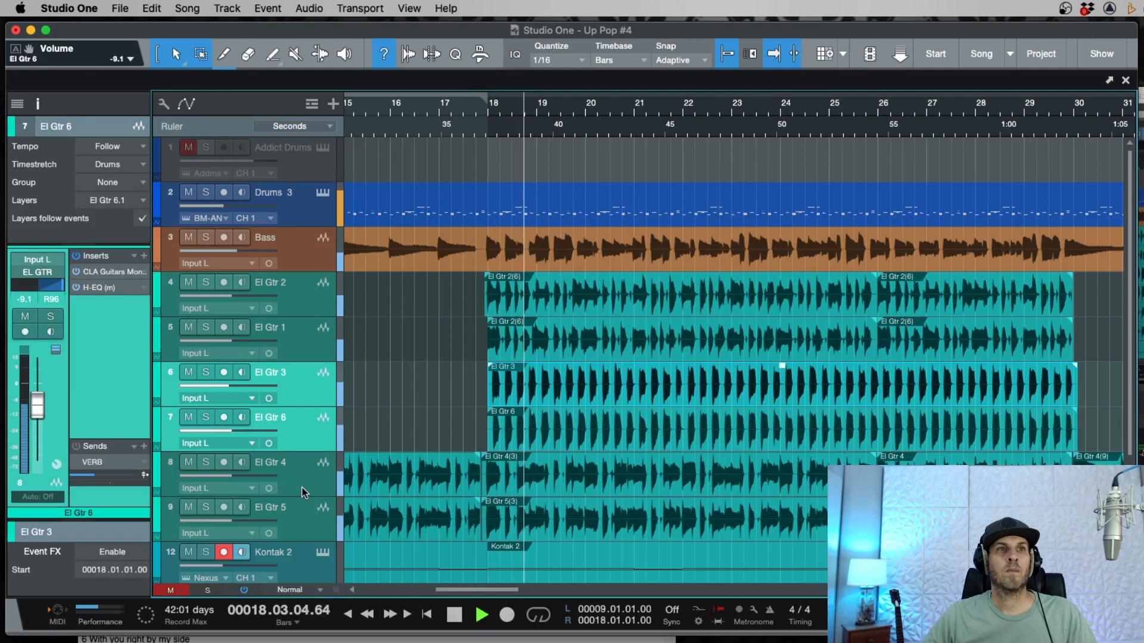
Step: Adjust the El Gtr 4 and El Gtr 5 volumes during playback, bringing El Gtr 5 to -13.3 dB
{"action": "left_click", "coordinate": [304, 491]}
{"action": "left_click_drag", "start_coordinate": [228, 476], "coordinate": [230, 476]}
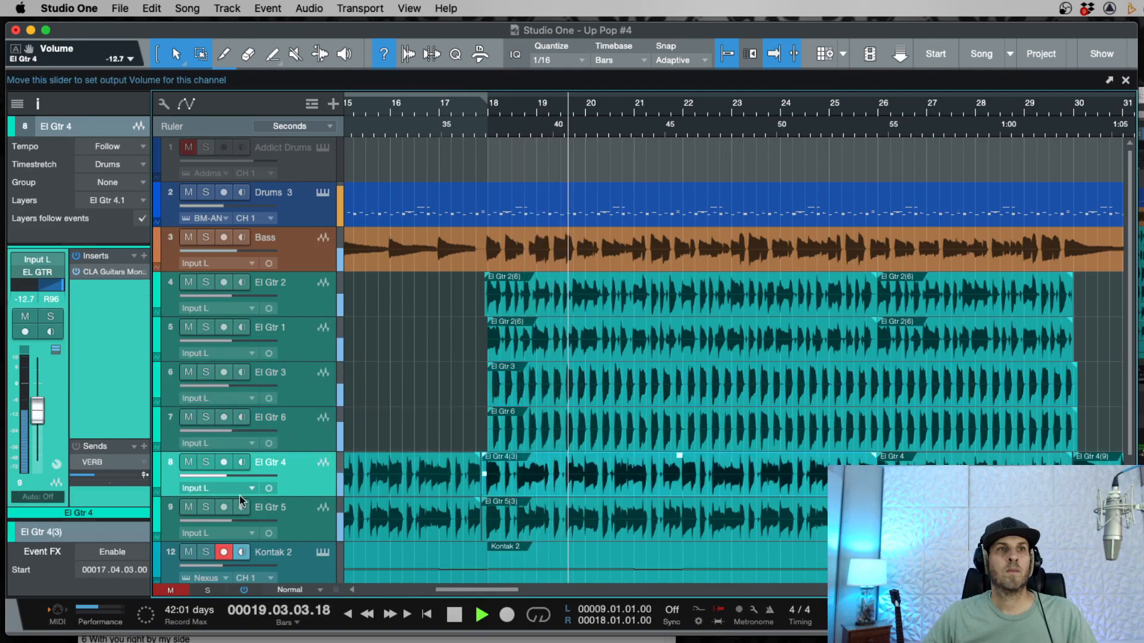
{"action": "left_click", "coordinate": [306, 524]}
{"action": "left_click_drag", "start_coordinate": [241, 521], "coordinate": [221, 520]}
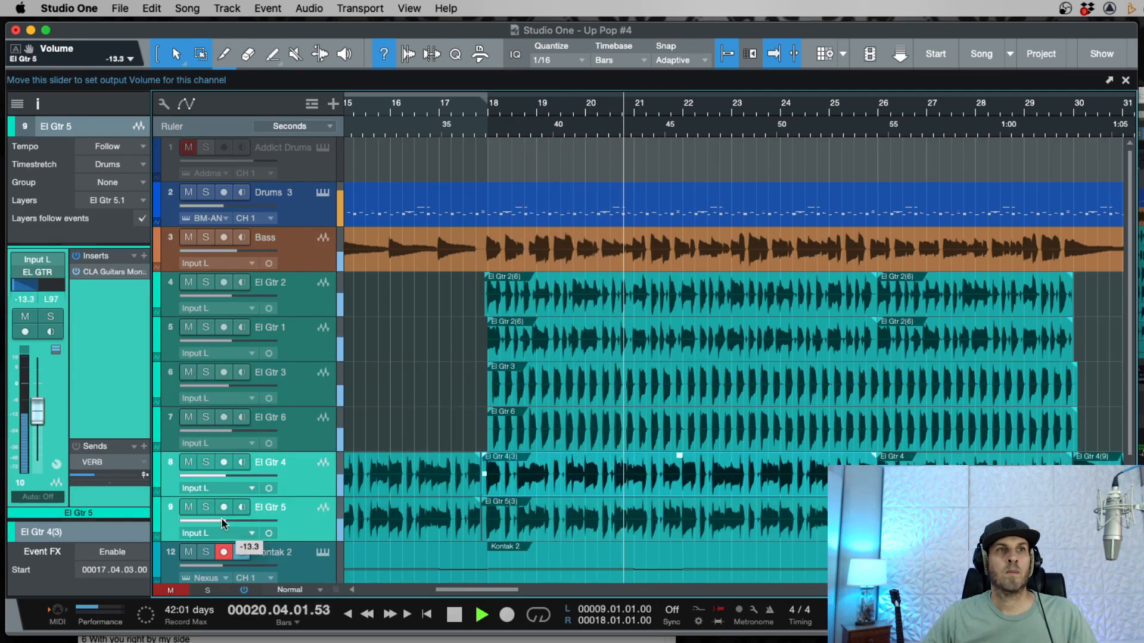
Step: Solo El Gtr 2 and El Gtr 1, listen to the pair, return to bar 17, and turn their solo off
{"action": "left_click", "coordinate": [292, 294]}
{"action": "left_click", "coordinate": [205, 282]}
{"action": "left_click", "coordinate": [205, 328]}
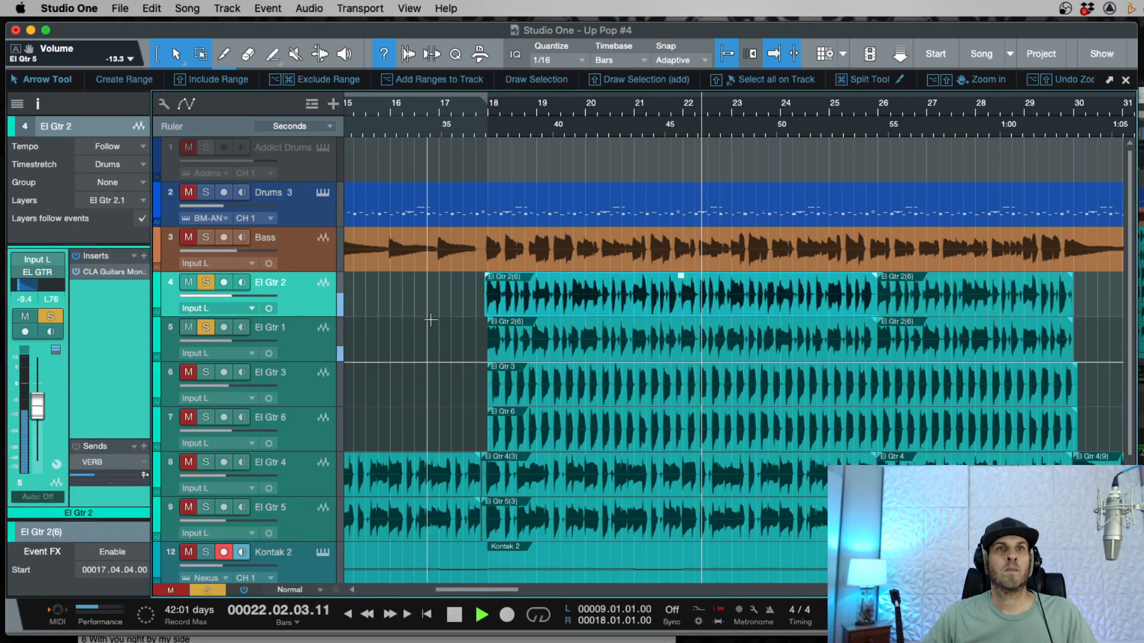
{"action": "double_click", "coordinate": [480, 124]}
{"action": "key", "text": "e"}
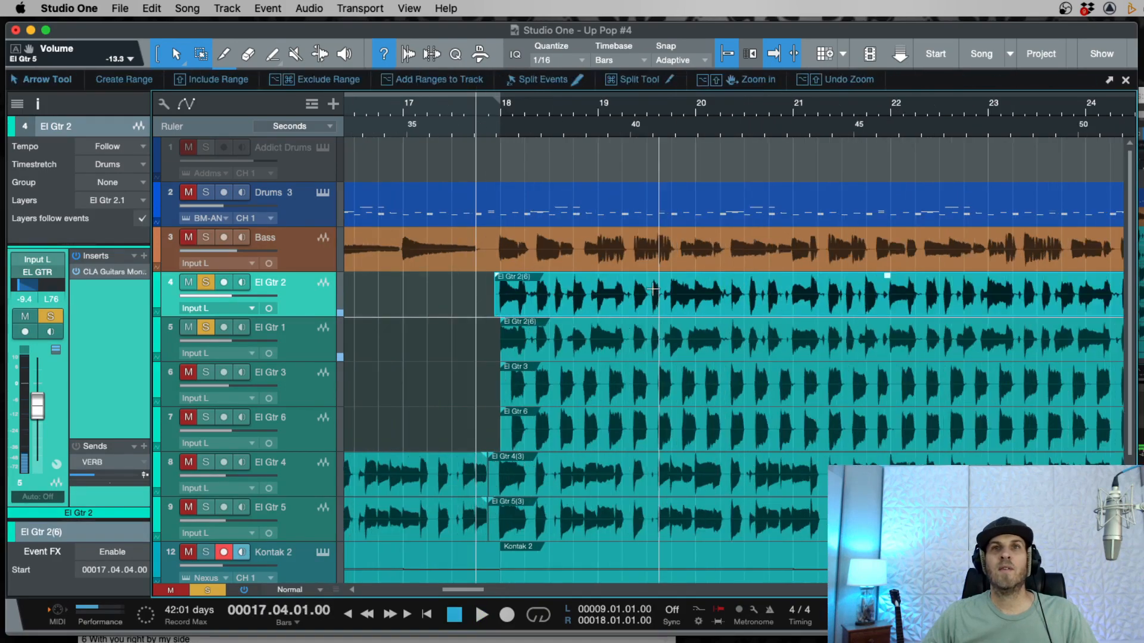
{"action": "key", "text": "w"}
{"action": "key", "text": "w"}
{"action": "key", "text": "w"}
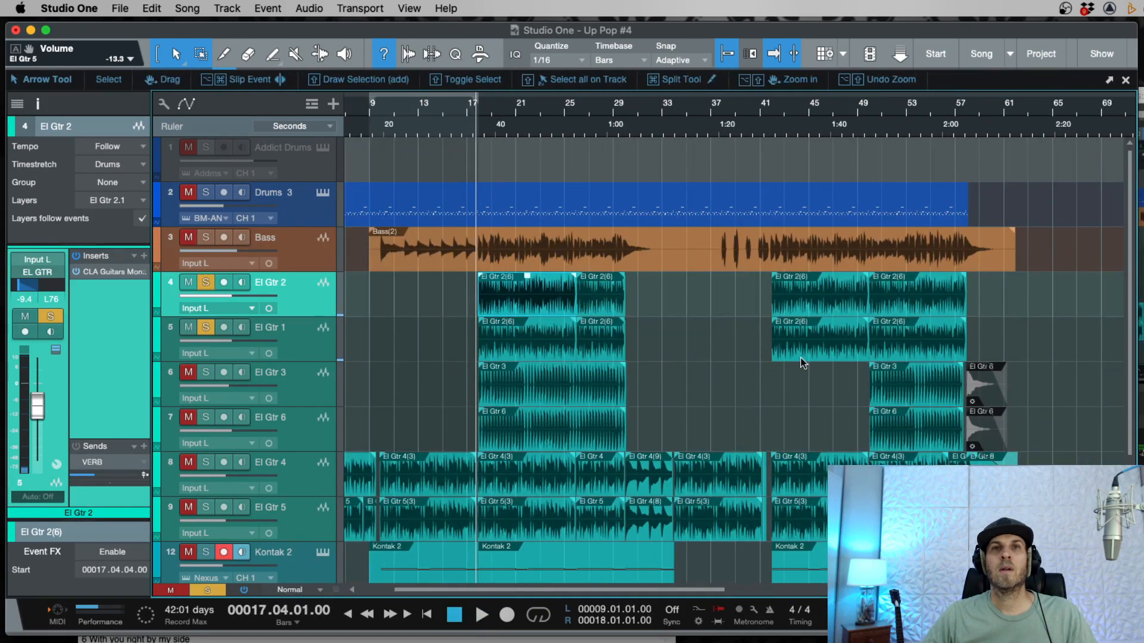
{"action": "left_click", "coordinate": [204, 283]}
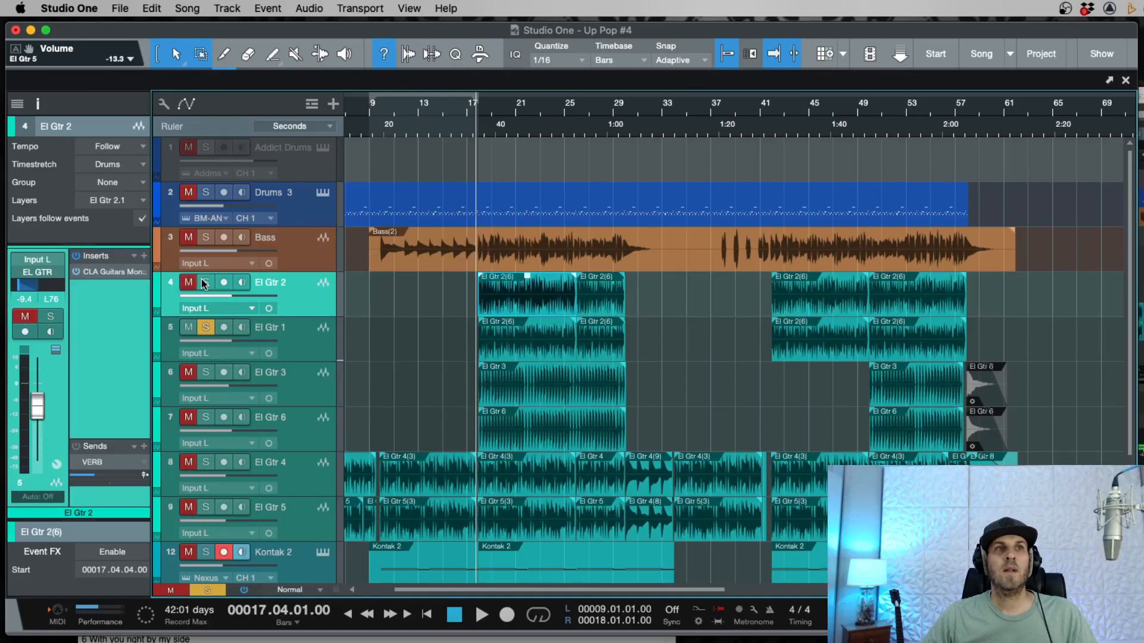
{"action": "left_click", "coordinate": [206, 328]}
Step: Mute El Gtr 2 and El Gtr 1 and listen to the chorus from bar 17 without them
{"action": "left_click", "coordinate": [188, 282]}
{"action": "left_click", "coordinate": [189, 328]}
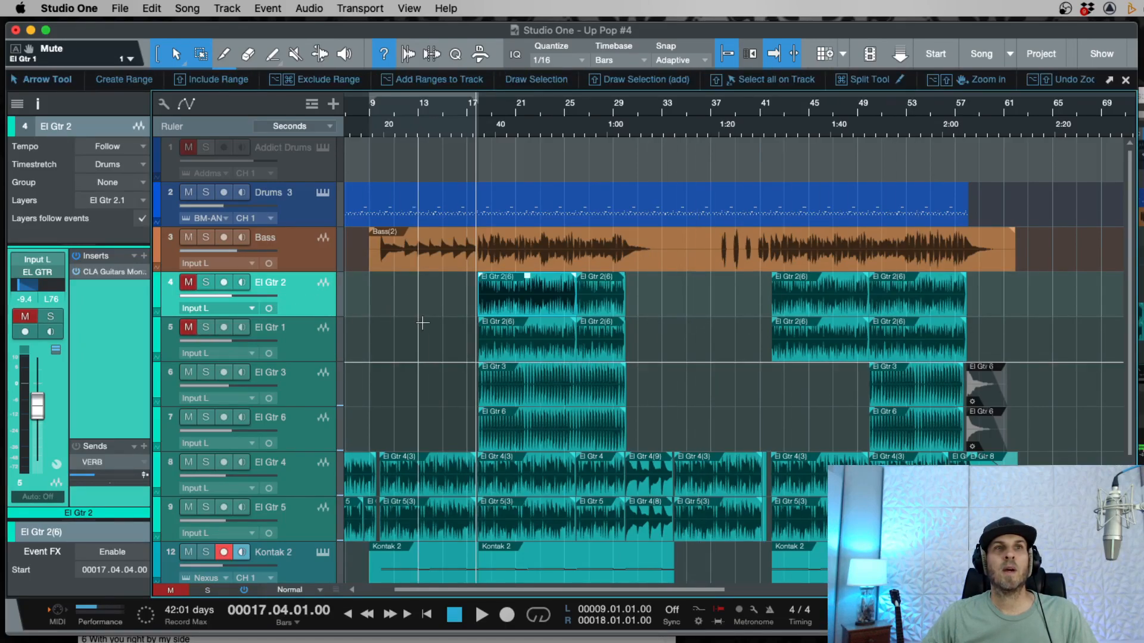
{"action": "key", "text": "e"}
{"action": "key", "text": "space"}
{"action": "key", "text": "e"}
{"action": "key", "text": "e"}
{"action": "key", "text": "e"}
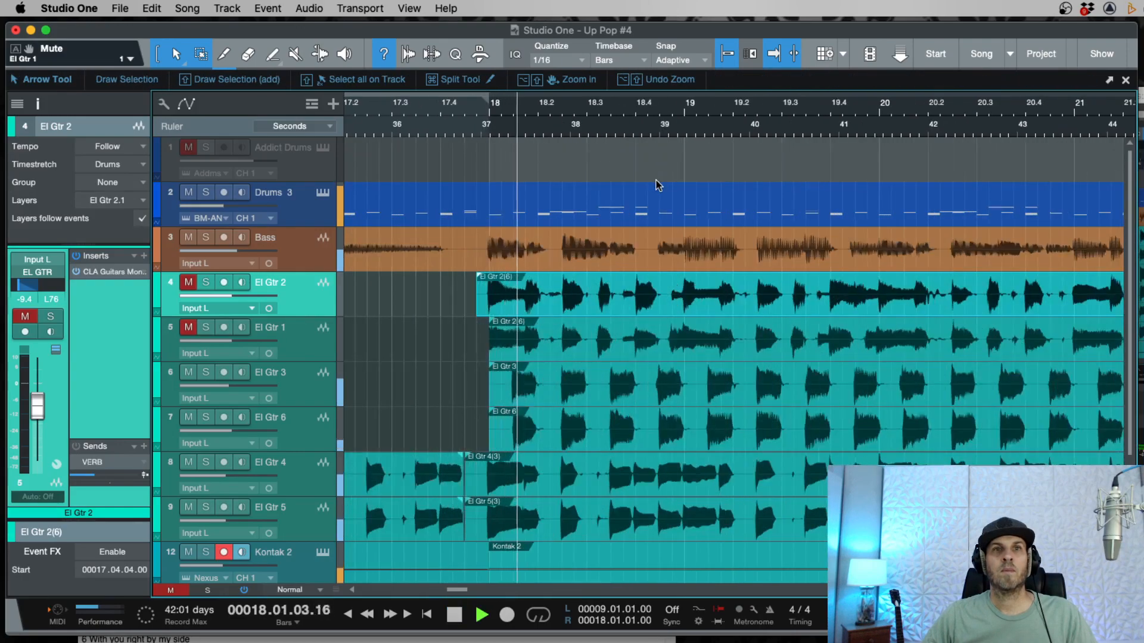
{"action": "key", "text": "w"}
{"action": "key", "text": "w"}
{"action": "key", "text": "w"}
{"action": "key", "text": "w"}
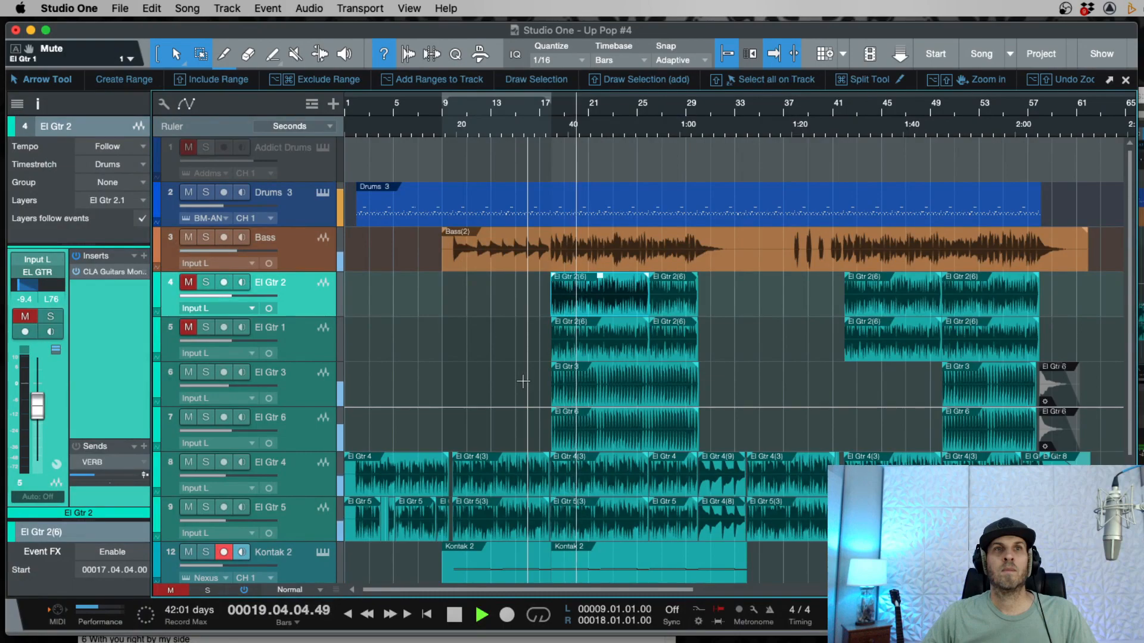
Step: Unmute El Gtr 2 and El Gtr 1 to compare during playback, mute both tracks again, and stop
{"action": "left_click", "coordinate": [189, 282]}
{"action": "left_click", "coordinate": [188, 327]}
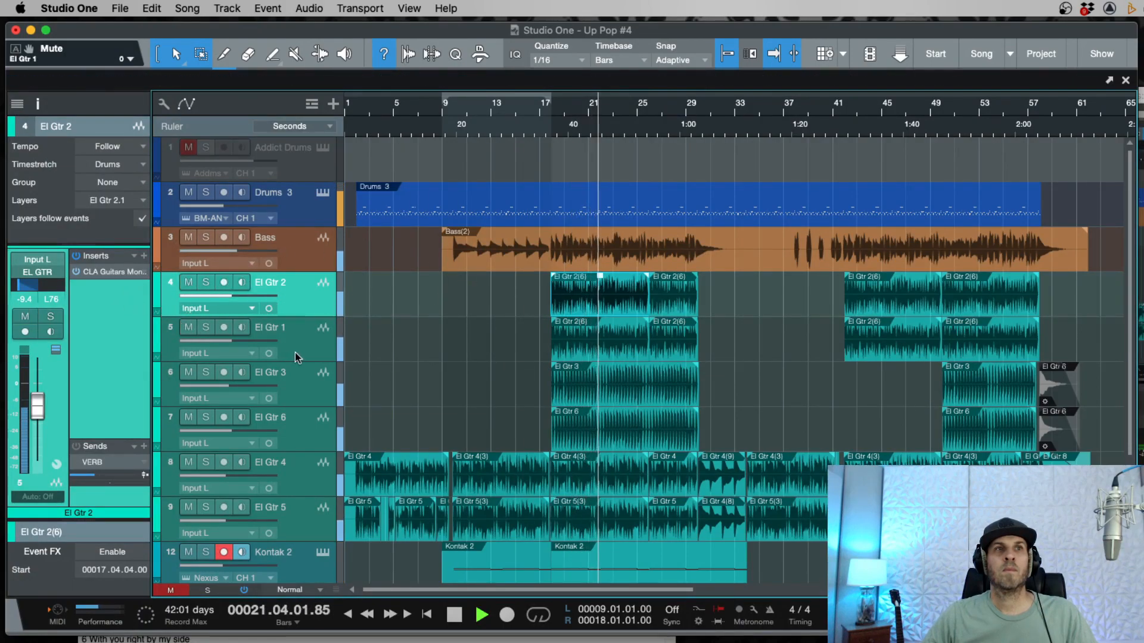
{"action": "left_click", "coordinate": [46, 279], "text": "alt"}
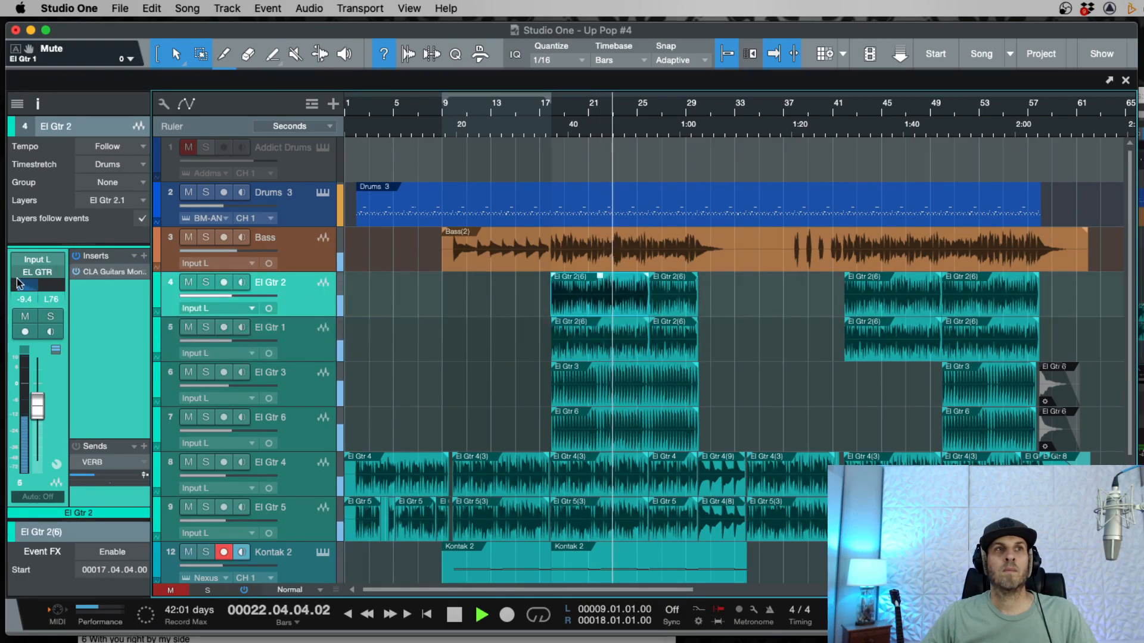
{"action": "left_click", "coordinate": [302, 349], "text": "shift"}
{"action": "left_click", "coordinate": [188, 282]}
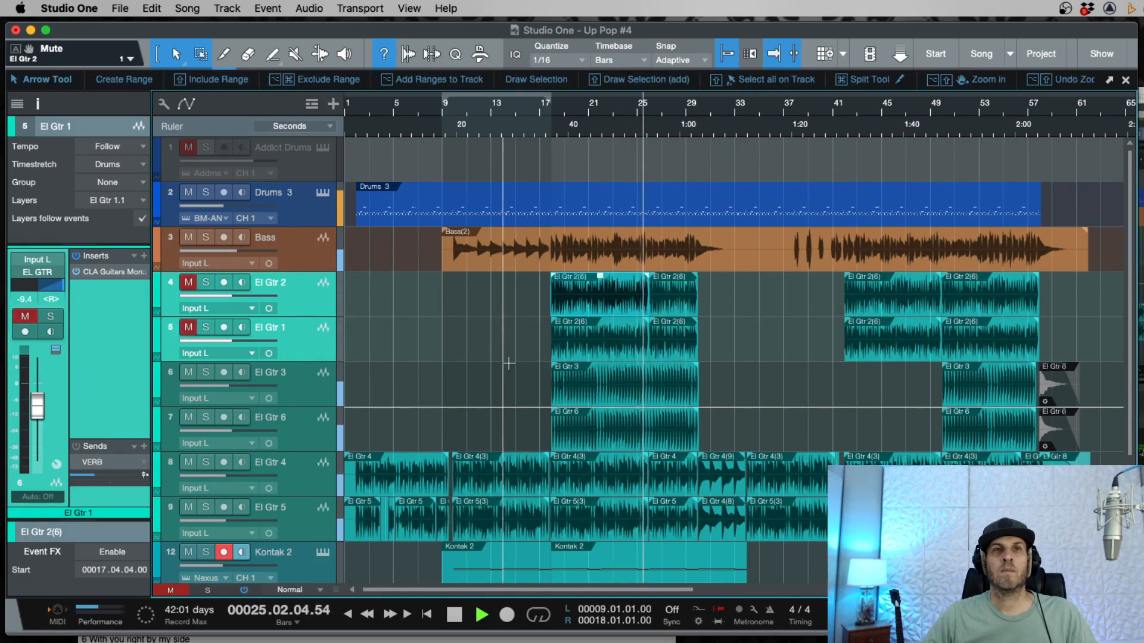
{"action": "key", "text": "space"}
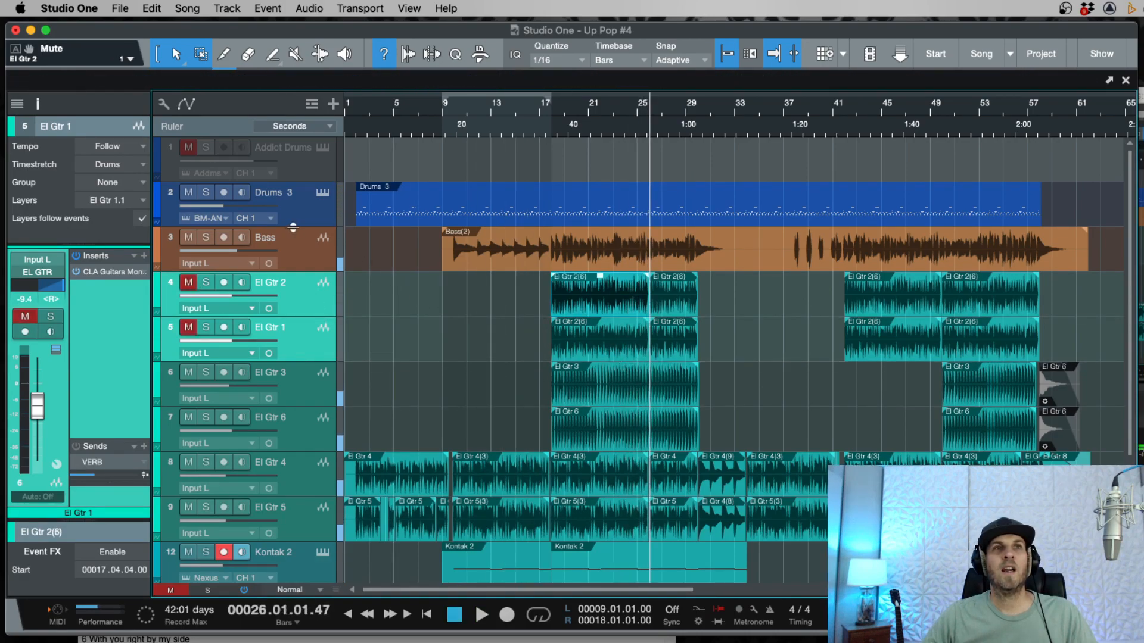
Step: Enlarge the Drums 3 track's height, shrink the El Gtr 2 and El Gtr 1 tracks, and return to the song start
{"action": "left_click_drag", "start_coordinate": [293, 227], "coordinate": [293, 281]}
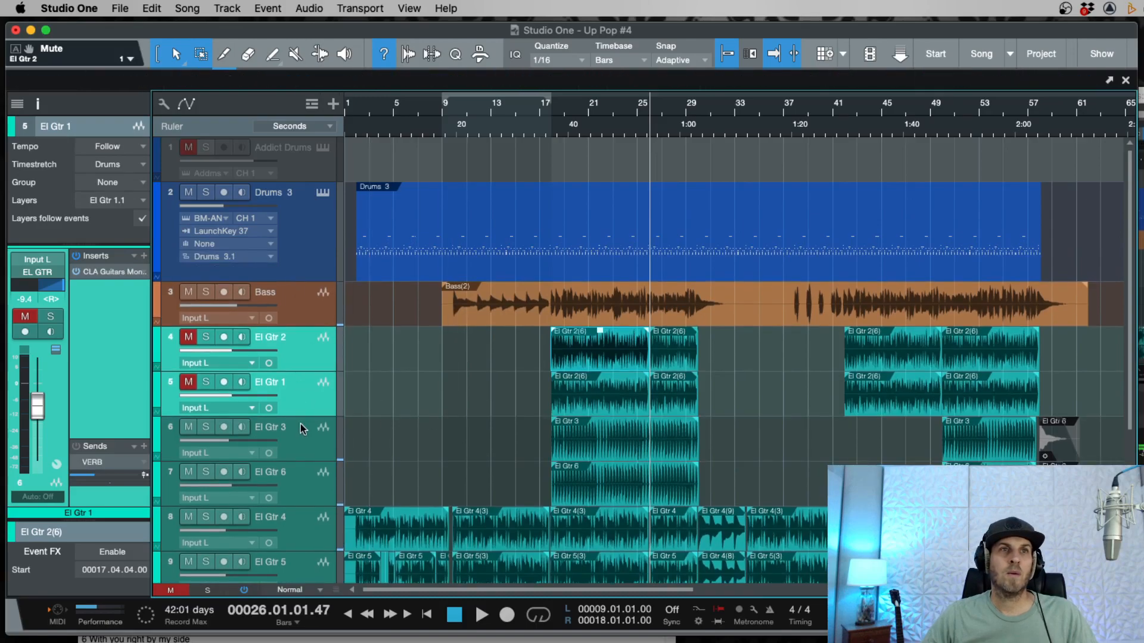
{"action": "left_click_drag", "start_coordinate": [305, 371], "coordinate": [305, 341]}
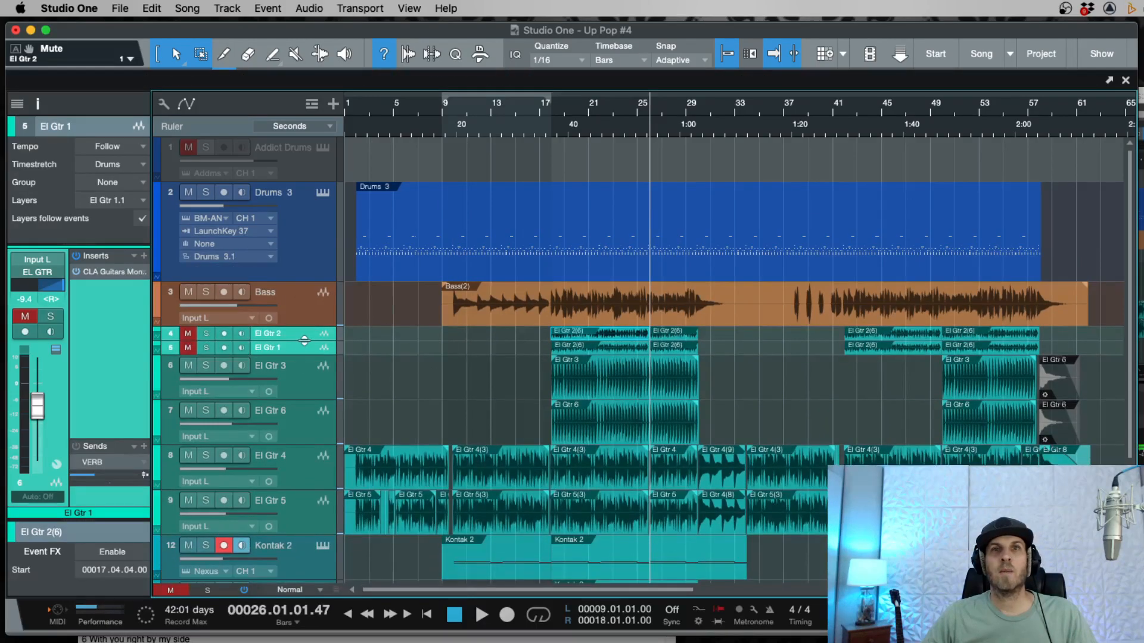
{"action": "key", "text": "e"}
{"action": "key", "text": "e"}
{"action": "key", "text": "e"}
{"action": "key", "text": "w"}
{"action": "key", "text": "w"}
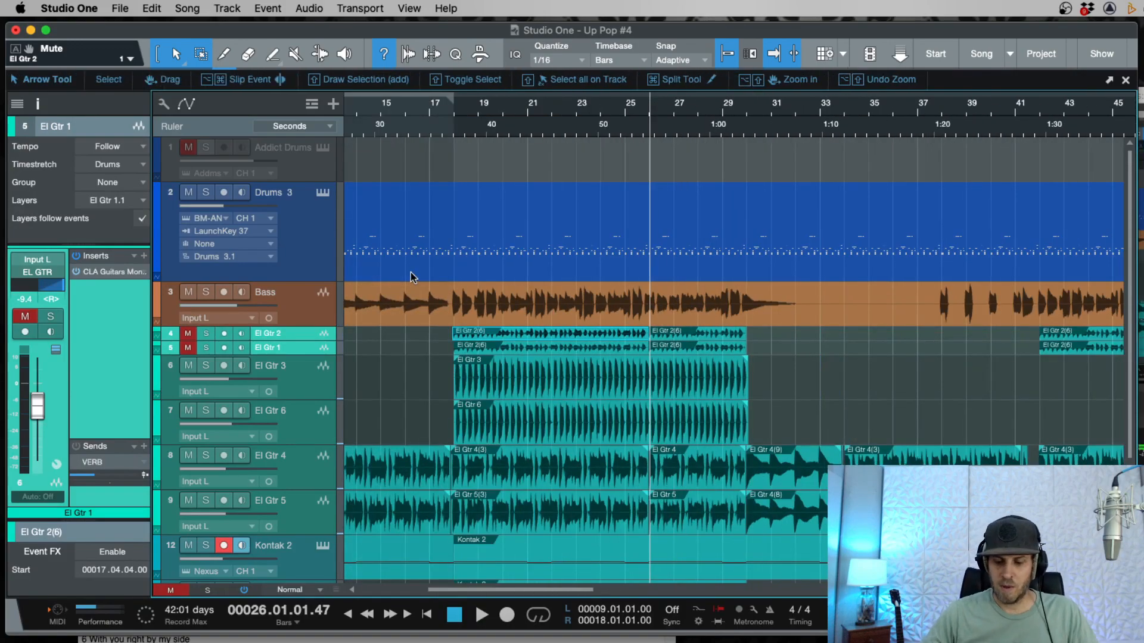
{"action": "key", "text": "Home"}
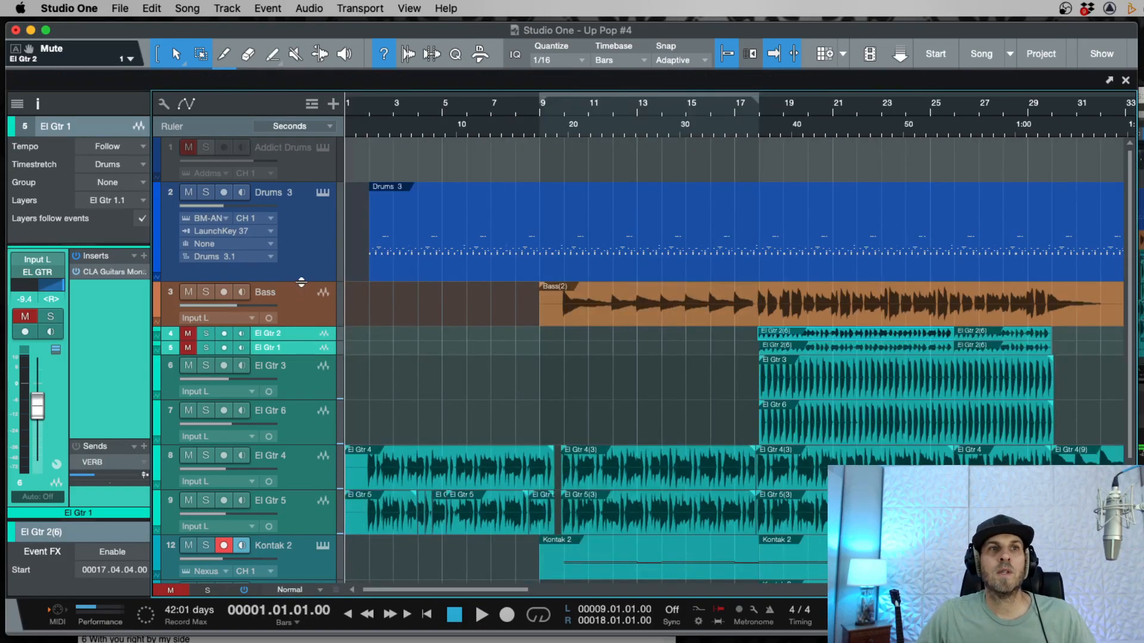
{"action": "left_click_drag", "start_coordinate": [301, 283], "coordinate": [302, 338]}
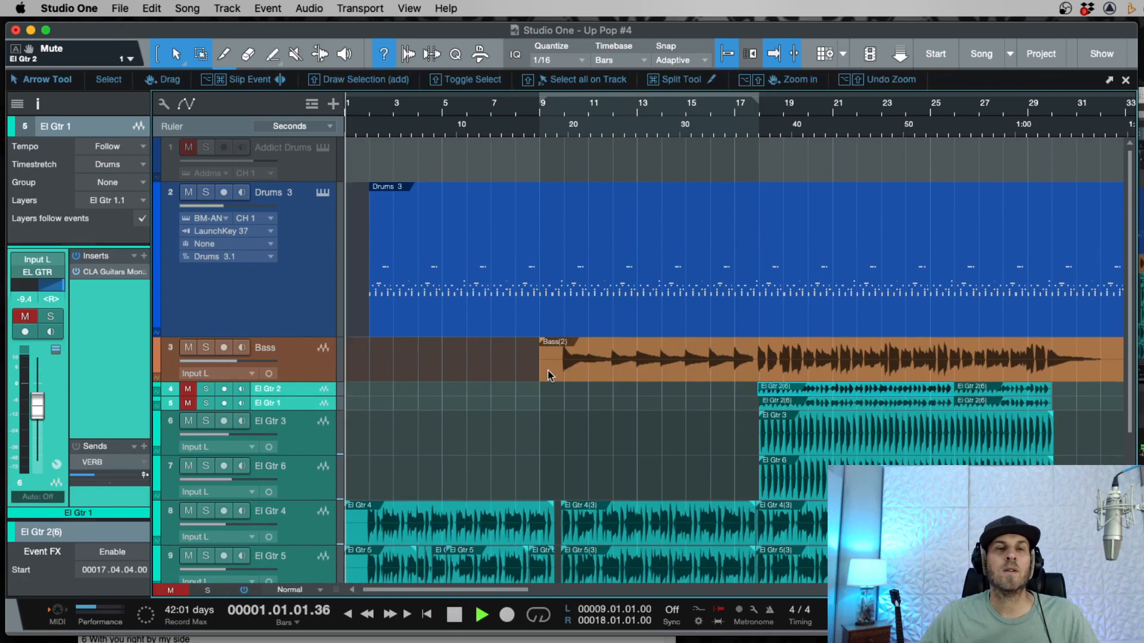
Step: Listen to the song's opening and open the Drums 3 part in the note editor
{"action": "key", "text": "e"}
{"action": "key", "text": "e"}
{"action": "key", "text": "w"}
{"action": "key", "text": "e"}
{"action": "key", "text": "w"}
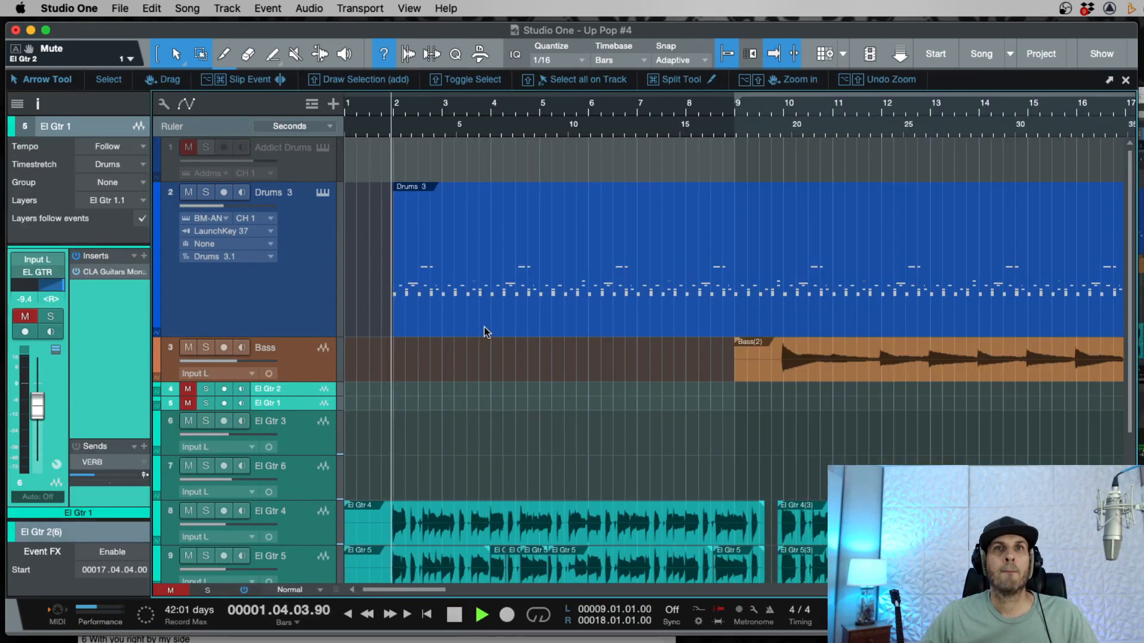
{"action": "key", "text": "w"}
{"action": "left_click", "coordinate": [484, 327]}
{"action": "key", "text": "w"}
{"action": "key", "text": "w"}
{"action": "key", "text": "e"}
{"action": "key", "text": "e"}
{"action": "key", "text": "e"}
{"action": "key", "text": "e"}
{"action": "key", "text": "e"}
{"action": "key", "text": "w"}
{"action": "key", "text": "w"}
{"action": "key", "text": "space"}
{"action": "key", "text": "e"}
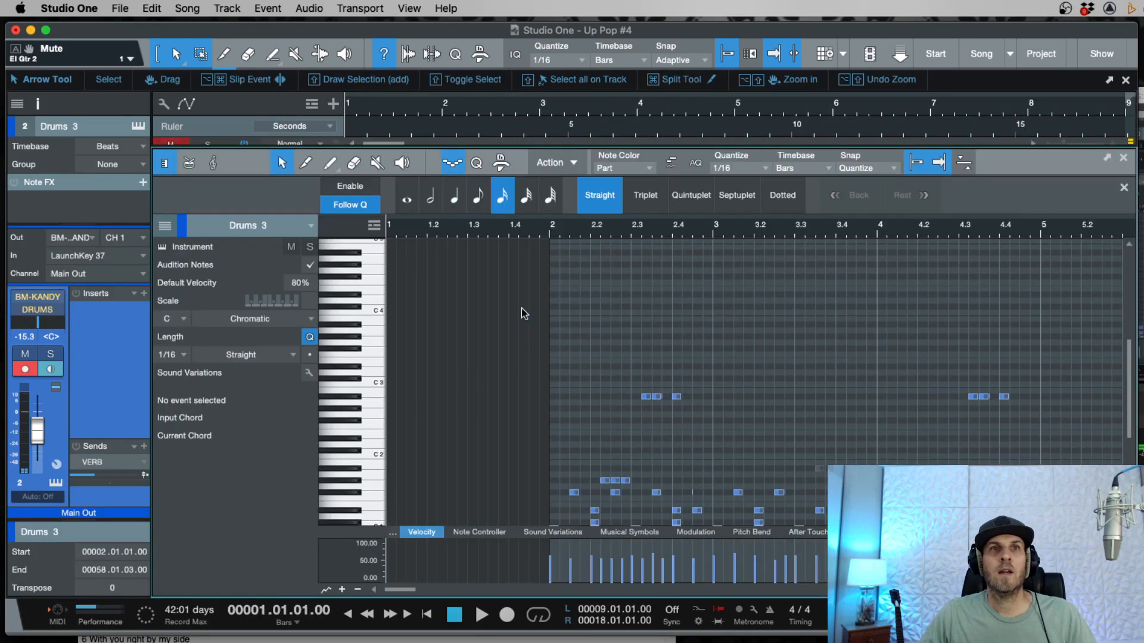
{"action": "double_click", "coordinate": [523, 308]}
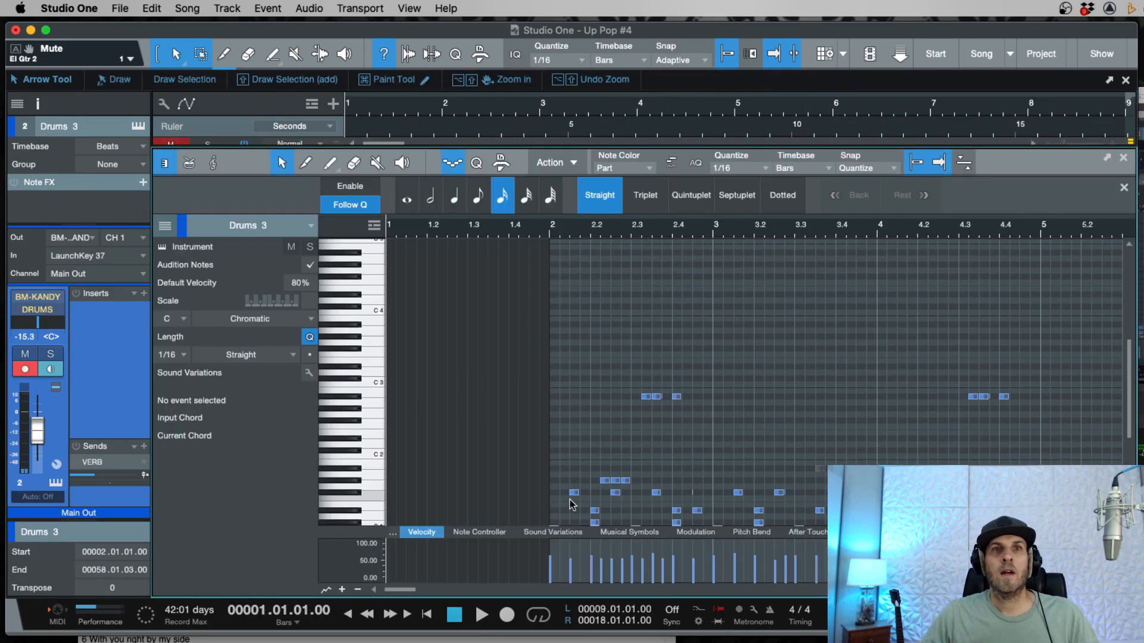
Step: Mute all A#0 to C1 notes in the Drums 3 part and play the beat
{"action": "scroll", "coordinate": [536, 429], "scroll_direction": "down", "scroll_amount": 5}
{"action": "left_click_drag", "start_coordinate": [527, 351], "coordinate": [572, 367]}
{"action": "left_click", "coordinate": [373, 350]}
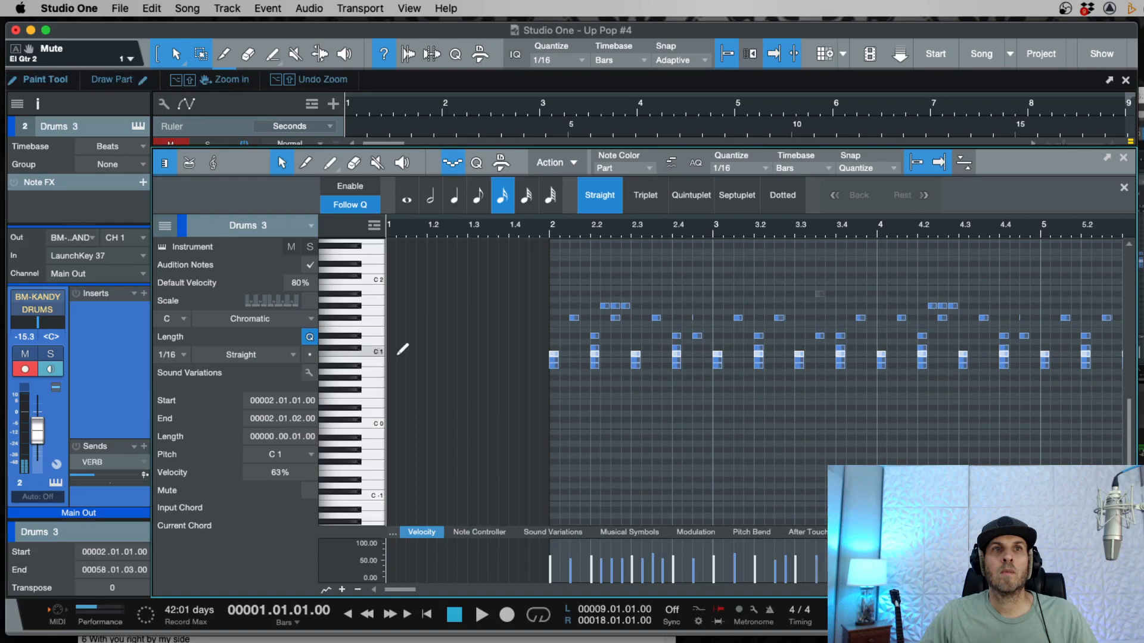
{"action": "left_click_drag", "start_coordinate": [518, 351], "coordinate": [913, 372]}
{"action": "key", "text": "shift+m"}
{"action": "key", "text": "space"}
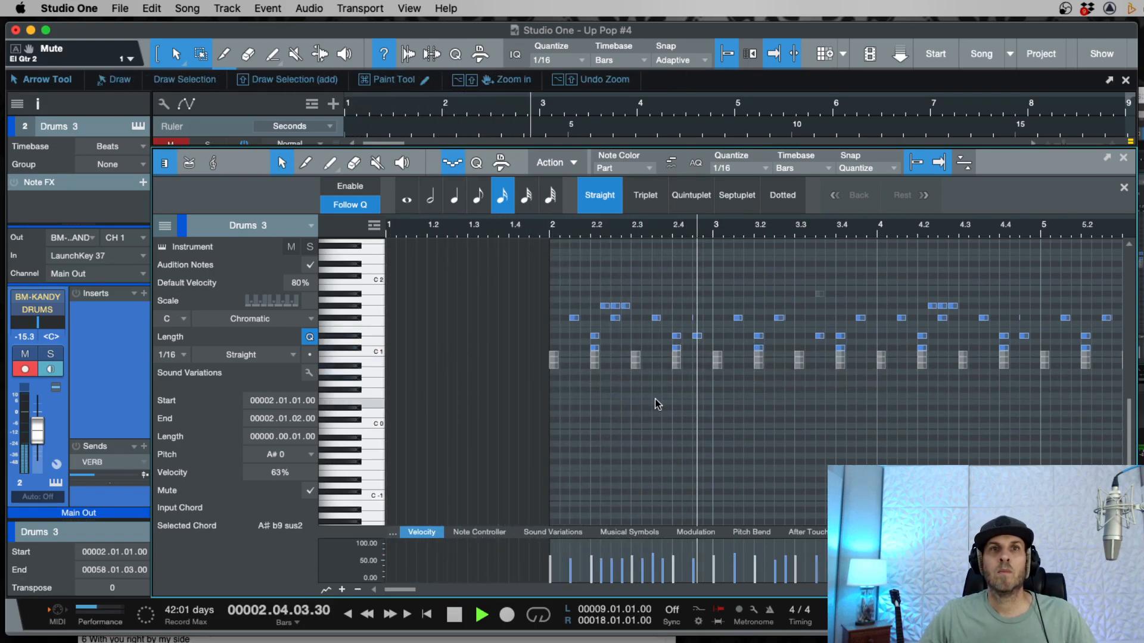
Step: Mute the D#1 drum notes starting at 2.04.03 and 3.03.03, checking them with playback
{"action": "key", "text": "space"}
{"action": "left_click", "coordinate": [697, 336]}
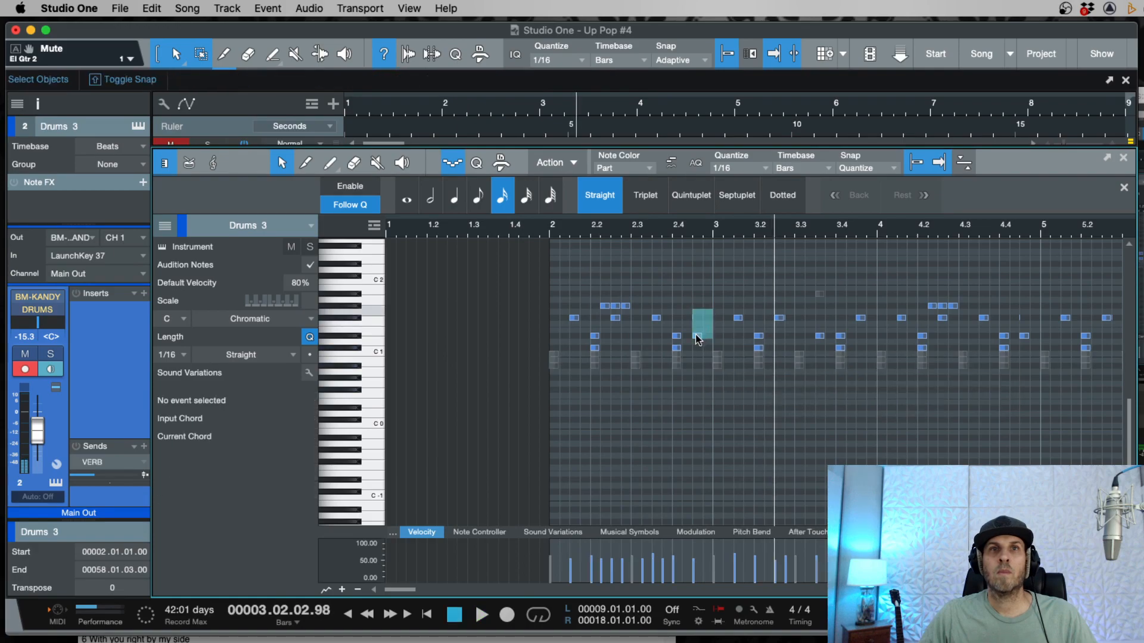
{"action": "key", "text": "space"}
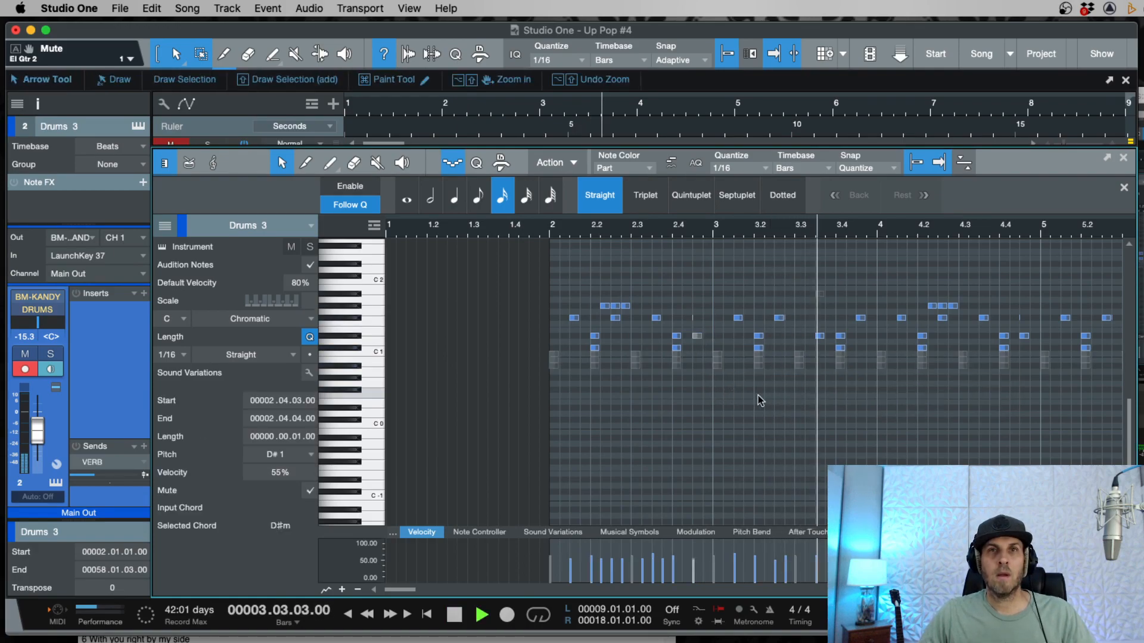
{"action": "left_click", "coordinate": [825, 325]}
{"action": "left_click", "coordinate": [819, 336]}
{"action": "key", "text": "shift+m"}
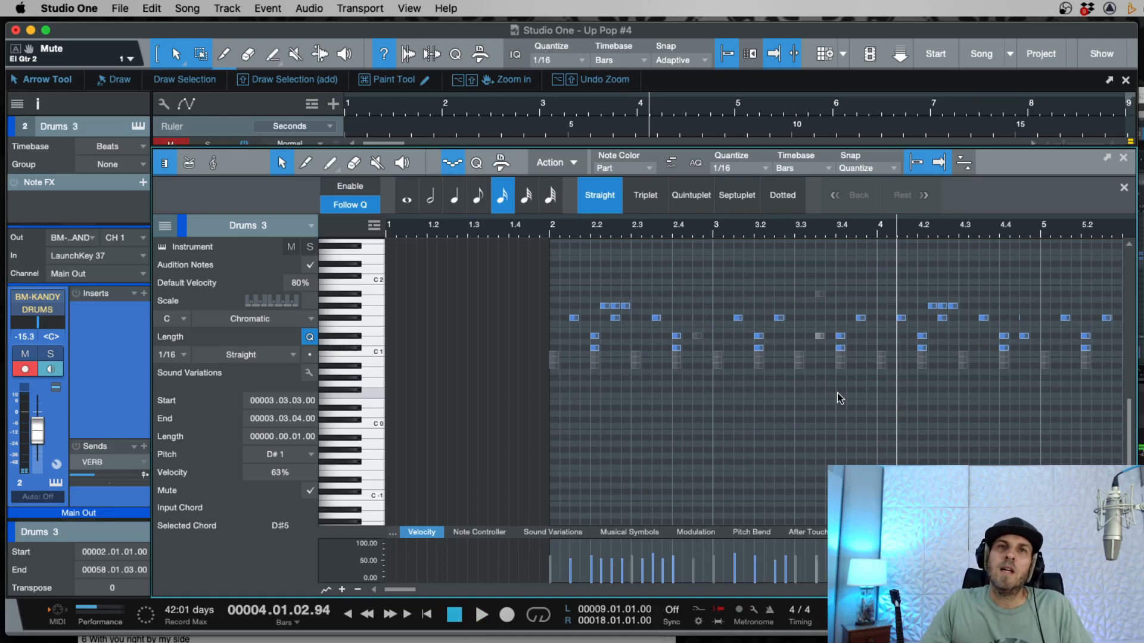
Step: Mute the A#0 to C1 notes from bar 7 to the end of bar 9 in the Drums 3 part during playback
{"action": "key", "text": "KP_Subtract"}
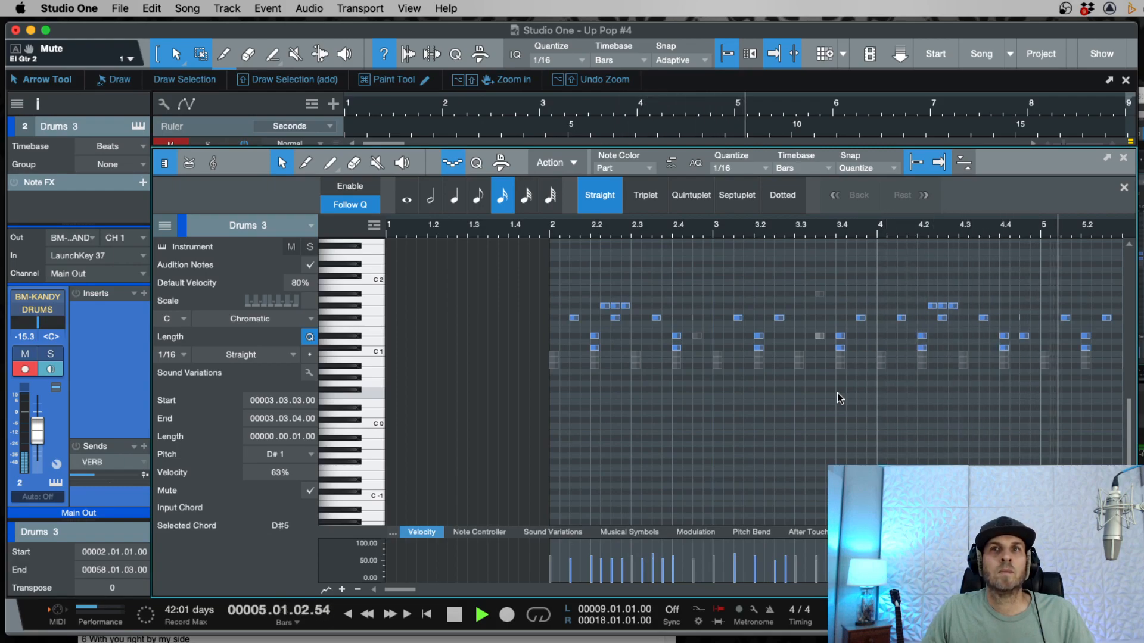
{"action": "key", "text": "w"}
{"action": "key", "text": "w"}
{"action": "key", "text": "e"}
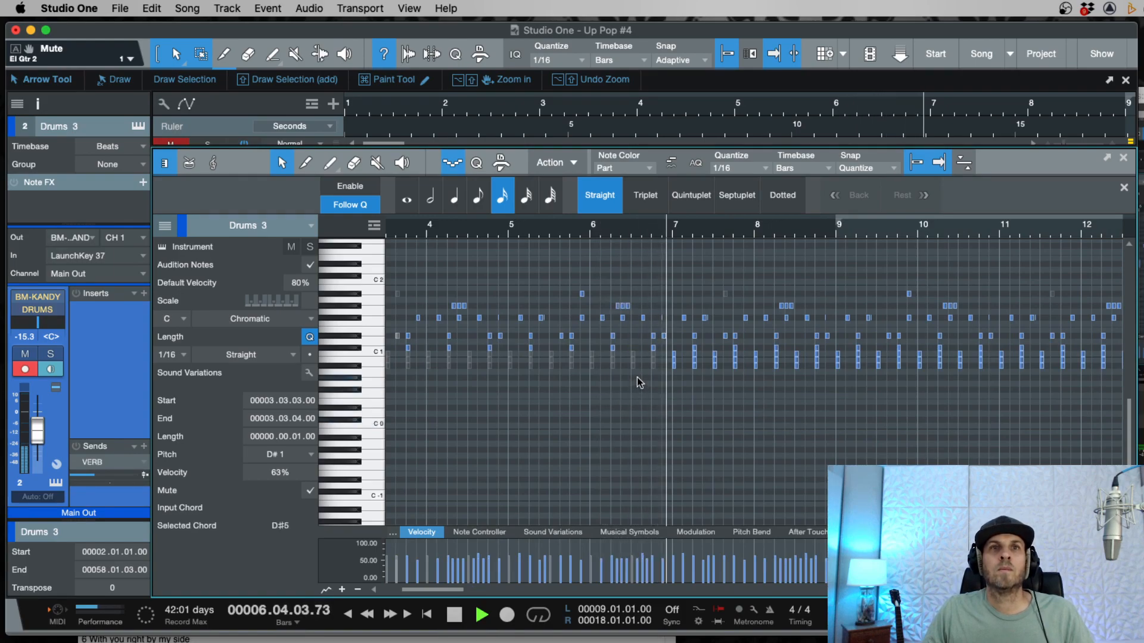
{"action": "left_click_drag", "start_coordinate": [662, 352], "coordinate": [906, 370]}
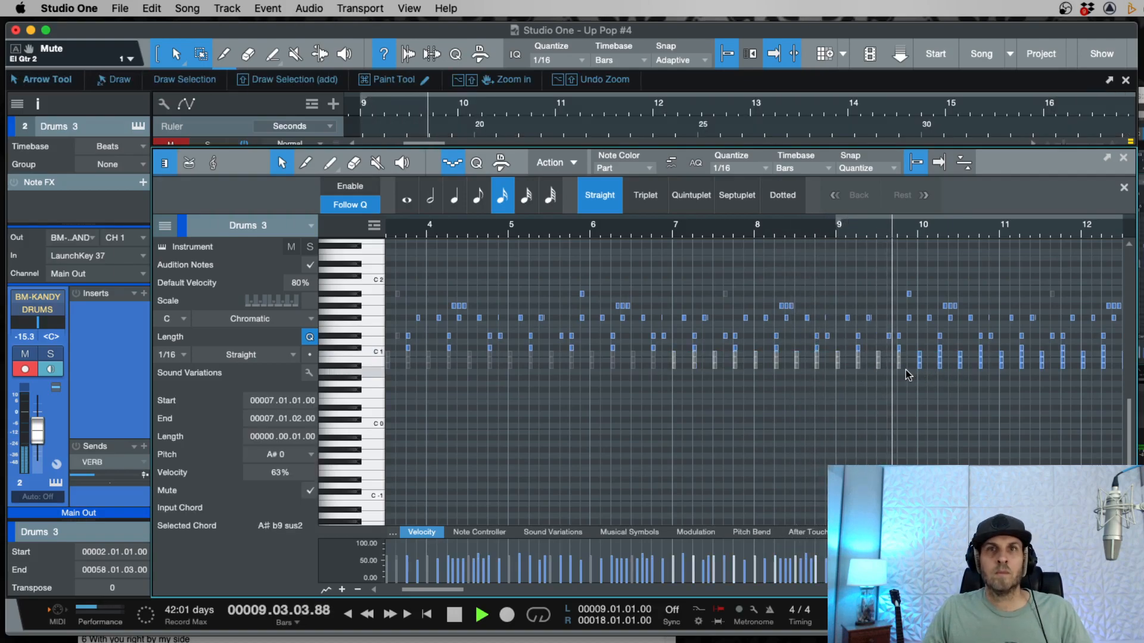
{"action": "key", "text": "space"}
Step: Mute the drum hits at 9.03.03 and 9.04.01, plus the F#1 and A#1 notes at 9.04.03
{"action": "left_click", "coordinate": [906, 285]}
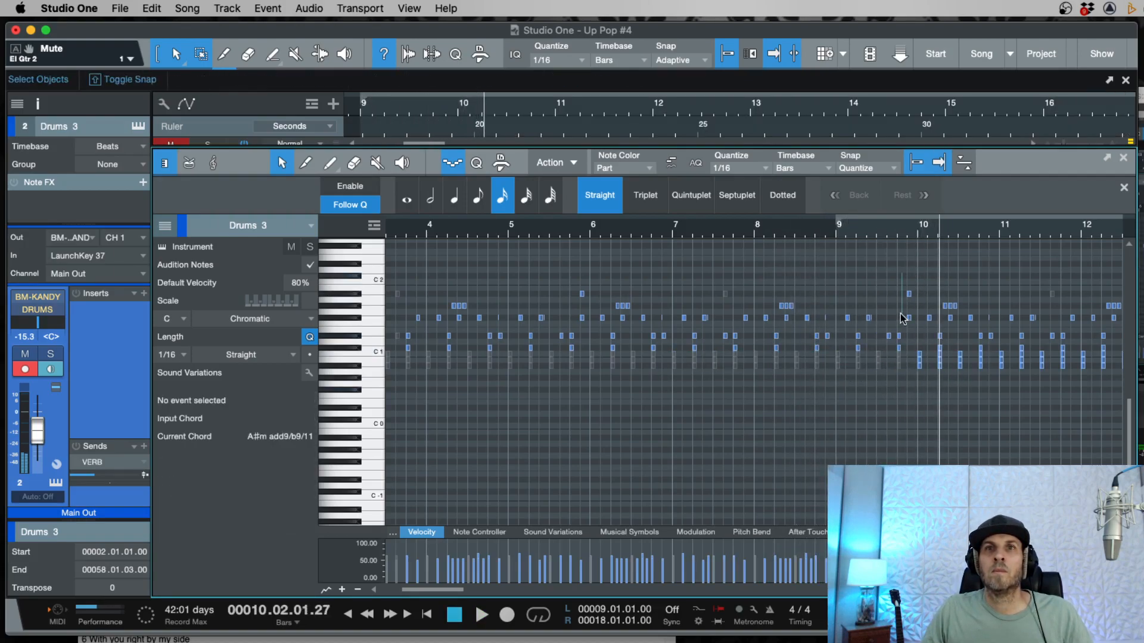
{"action": "key", "text": "space"}
{"action": "key", "text": "space"}
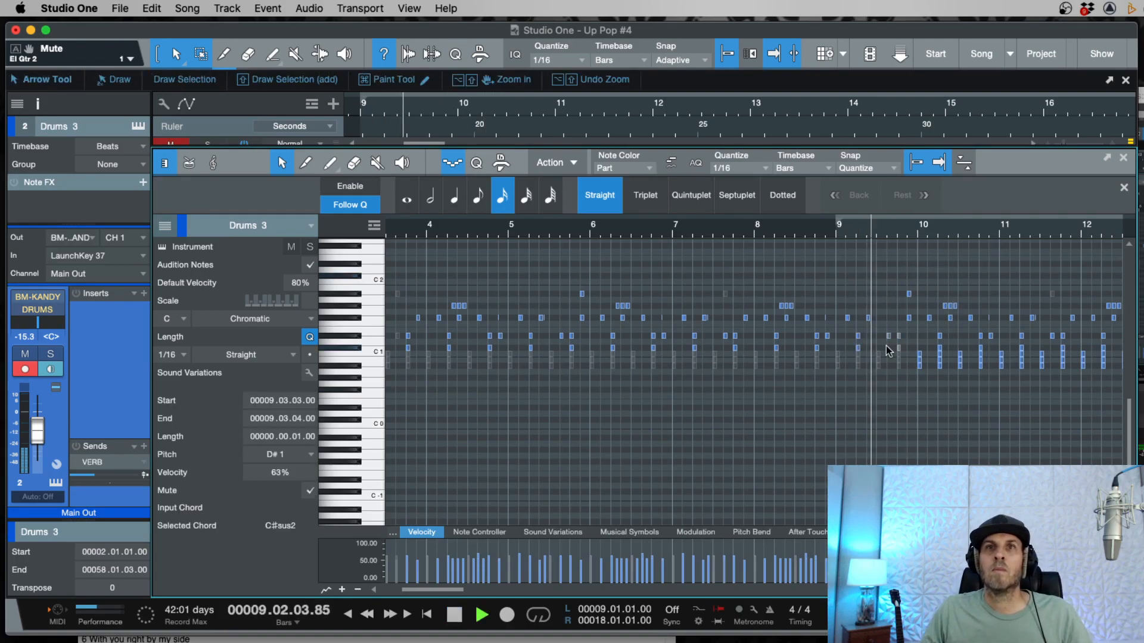
{"action": "left_click_drag", "start_coordinate": [918, 261], "coordinate": [903, 320]}
{"action": "key", "text": "shift+m"}
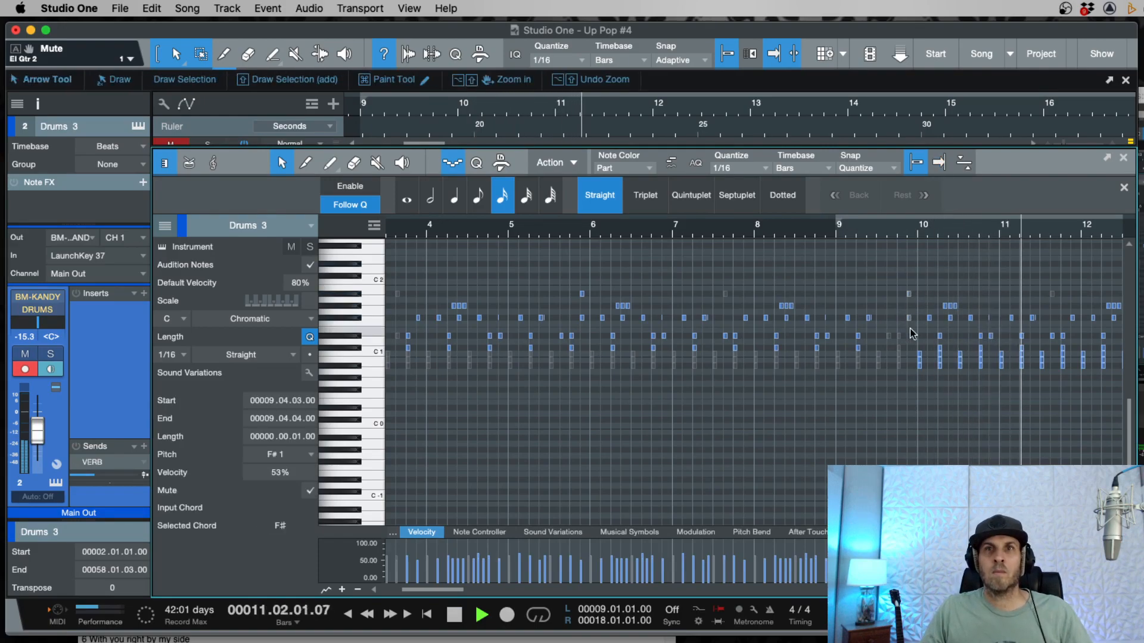
Step: Delete the D#1 drum note at 11.03.03
{"action": "key", "text": "w"}
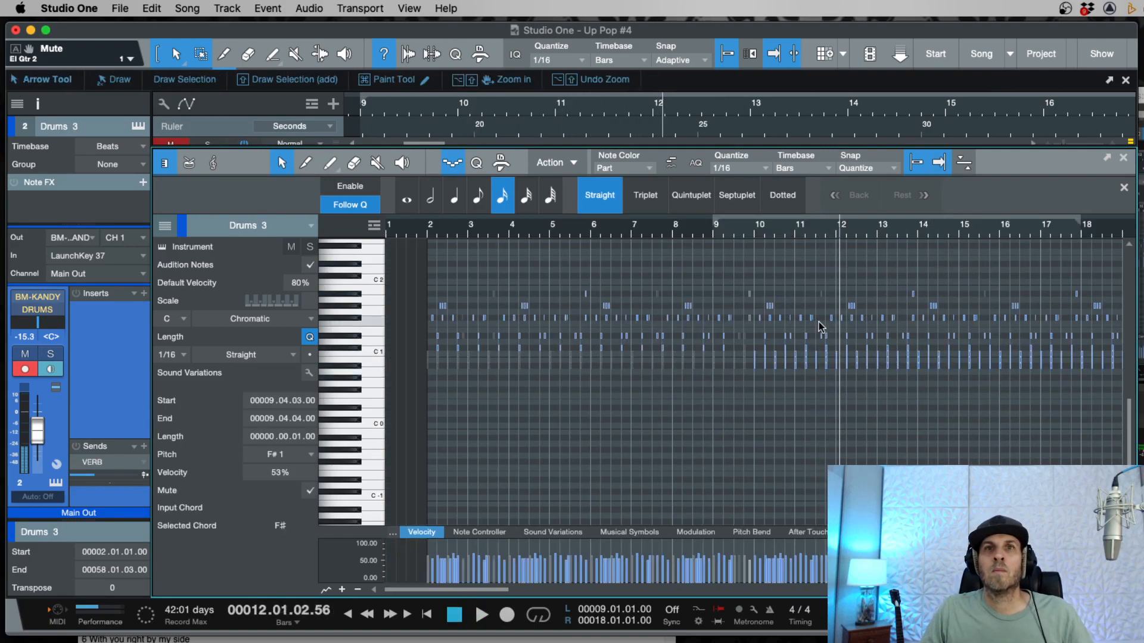
{"action": "key", "text": "space"}
{"action": "left_click", "coordinate": [823, 328]}
{"action": "key", "text": "e"}
{"action": "left_click_drag", "start_coordinate": [830, 322], "coordinate": [821, 341]}
{"action": "key", "text": "Delete"}
Step: Delete the extra D#1 notes between 12.04.03 and 16.04.03, including those at 12.04.03, 14.04.03 and 16.04.03
{"action": "scroll", "coordinate": [892, 362], "scroll_direction": "down", "scroll_amount": 2}
{"action": "scroll", "coordinate": [891, 361], "scroll_direction": "up", "scroll_amount": 2}
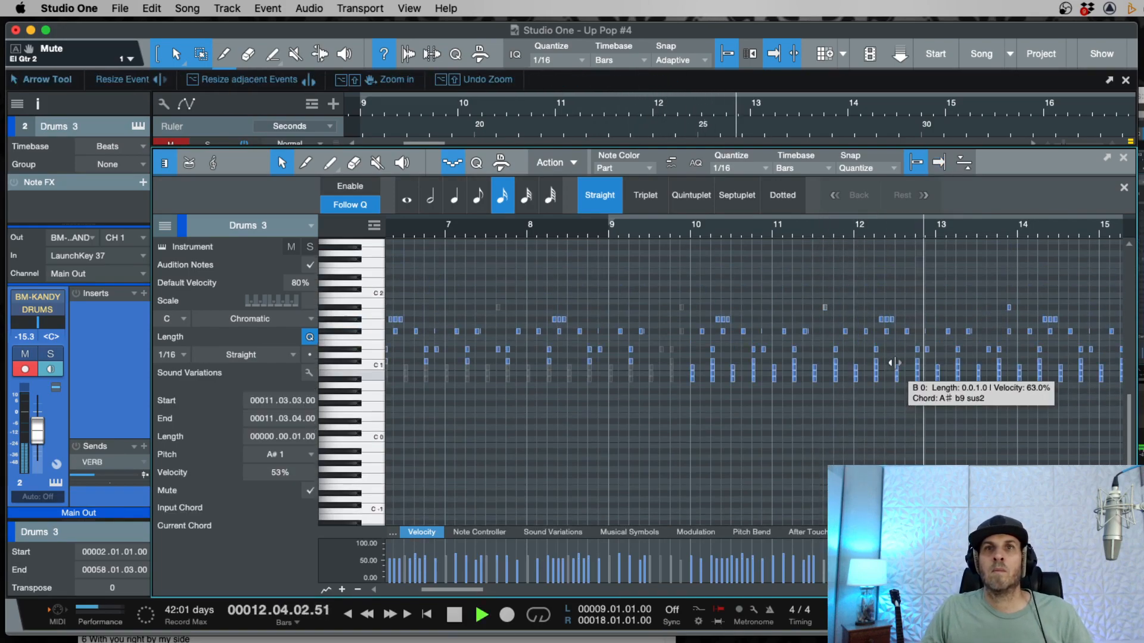
{"action": "scroll", "coordinate": [894, 363], "scroll_direction": "right", "scroll_amount": 3}
{"action": "left_click_drag", "start_coordinate": [827, 341], "coordinate": [812, 355]}
{"action": "key", "text": "Delete"}
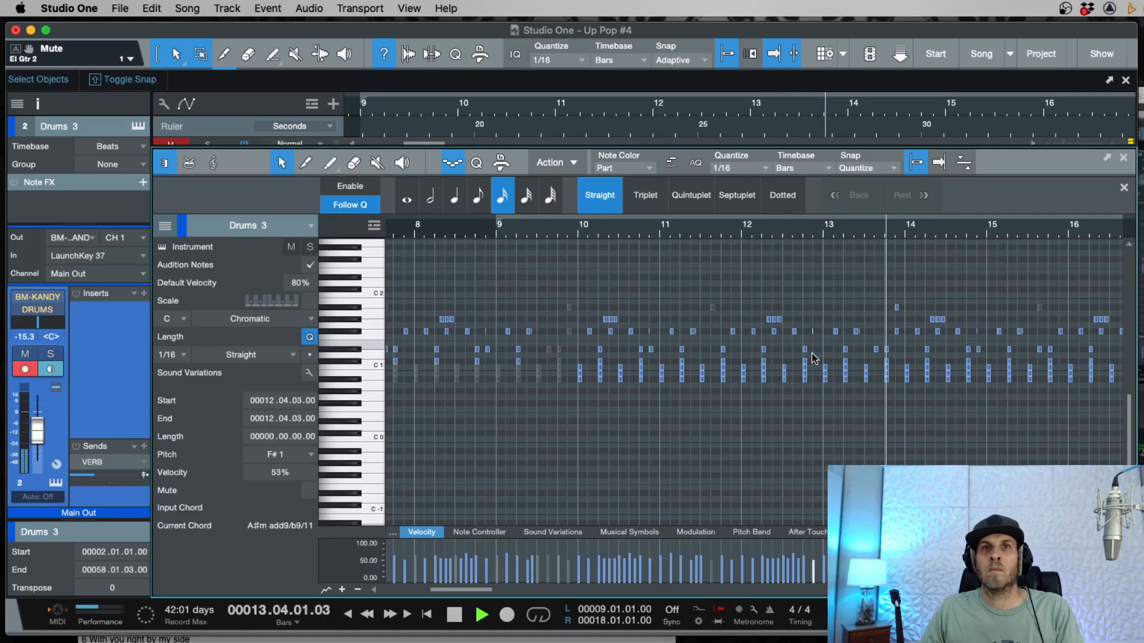
{"action": "left_click_drag", "start_coordinate": [883, 340], "coordinate": [875, 352]}
{"action": "key", "text": "Delete"}
{"action": "left_click_drag", "start_coordinate": [986, 341], "coordinate": [913, 352]}
{"action": "key", "text": "Delete"}
{"action": "scroll", "coordinate": [1014, 359], "scroll_direction": "right", "scroll_amount": 3}
{"action": "scroll", "coordinate": [935, 353], "scroll_direction": "right", "scroll_amount": 3}
{"action": "key", "text": "Delete"}
{"action": "key", "text": "Delete"}
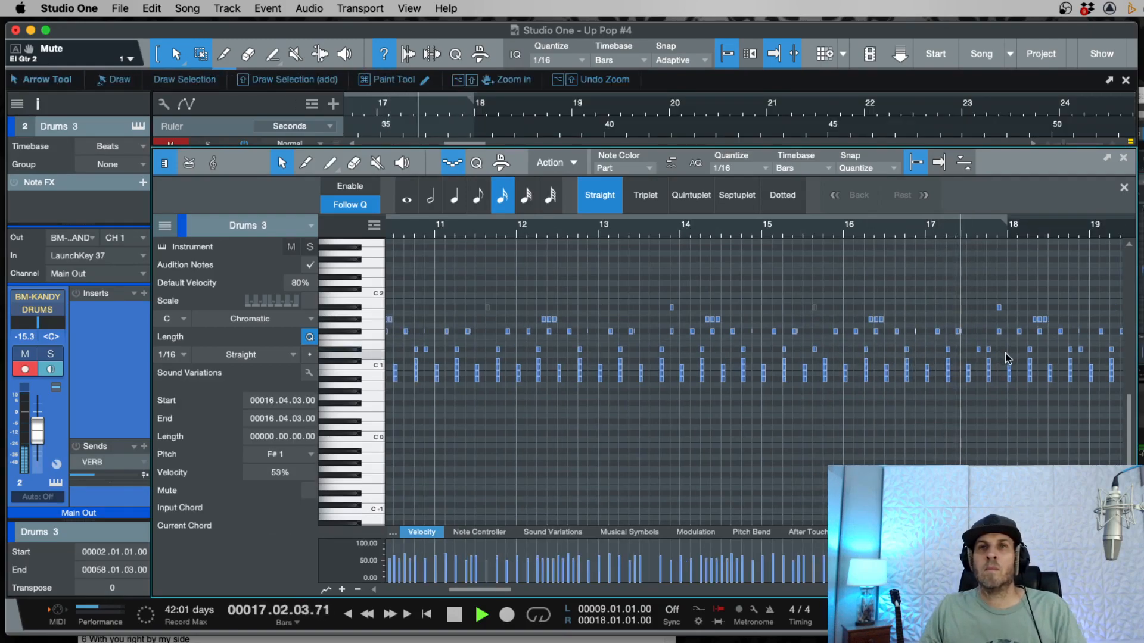
Step: Copy the C#1 note at the fourth beat of bar 17 to 17.04.03 and 17.04.04, and play the fill
{"action": "key", "text": "space"}
{"action": "scroll", "coordinate": [982, 344], "scroll_direction": "up", "scroll_amount": 3}
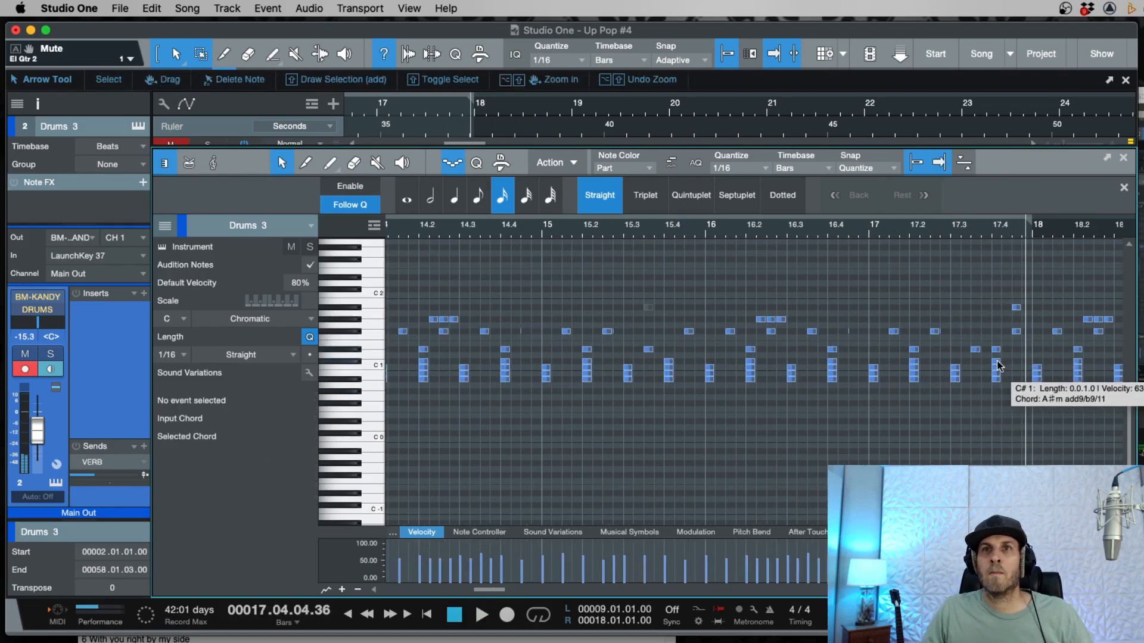
{"action": "left_click", "coordinate": [997, 365]}
{"action": "left_click_drag", "start_coordinate": [997, 365], "coordinate": [1024, 362]}
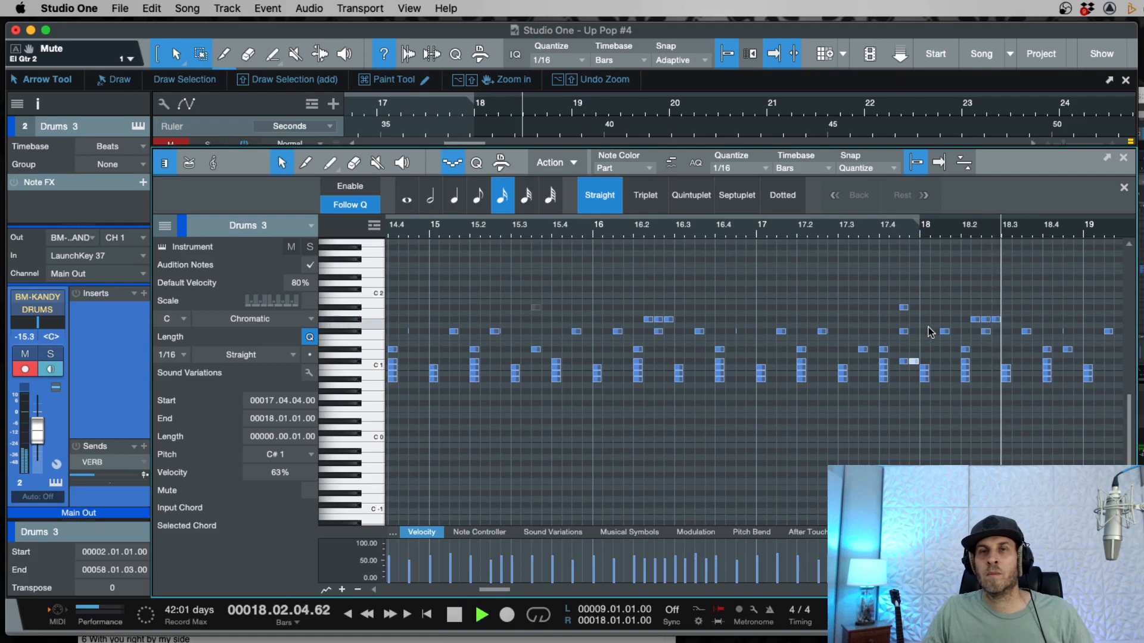
{"action": "key", "text": "w"}
{"action": "key", "text": "w"}
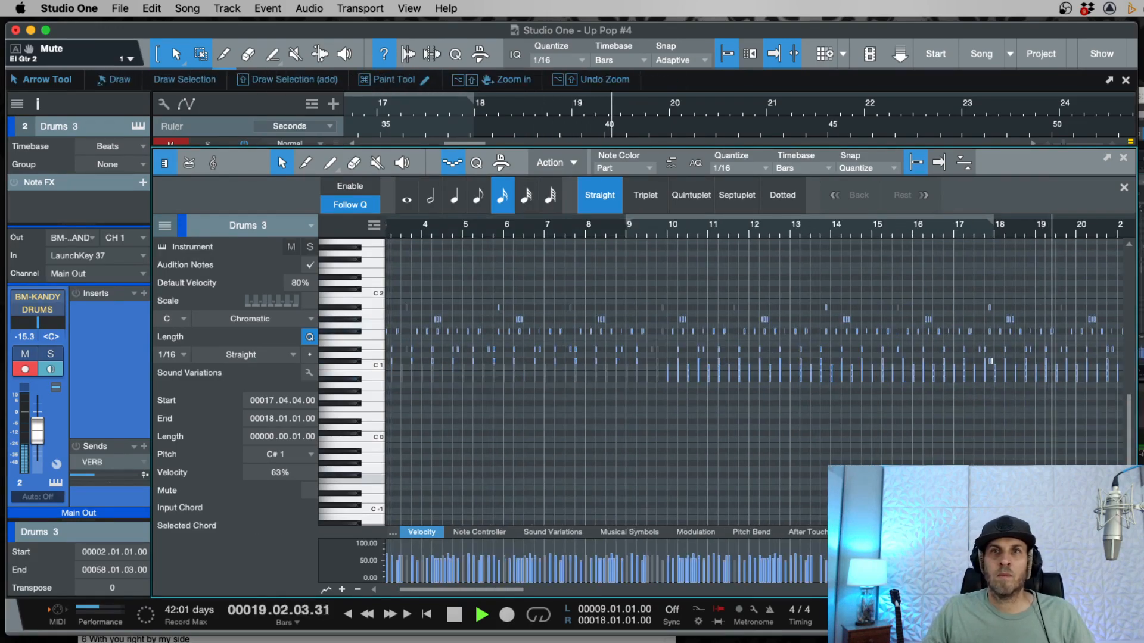
{"action": "key", "text": "w"}
{"action": "key", "text": "space"}
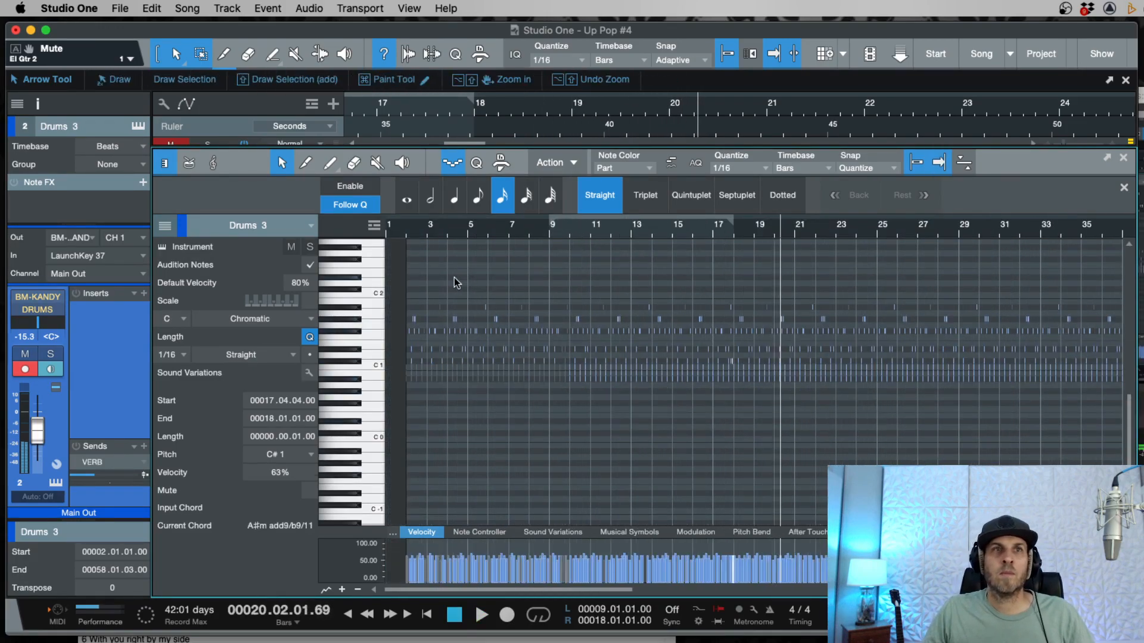
Step: Play the edited drum intro from bar 2, hide the quantize panel and close the note editor
{"action": "left_click", "coordinate": [403, 231]}
{"action": "key", "text": "space"}
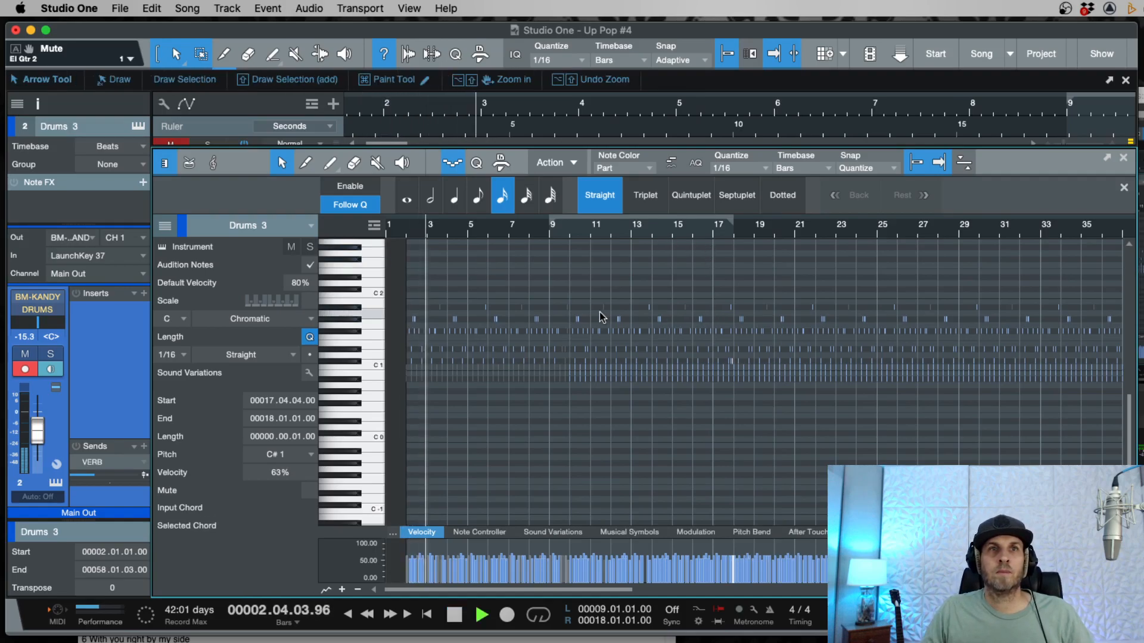
{"action": "key", "text": "e"}
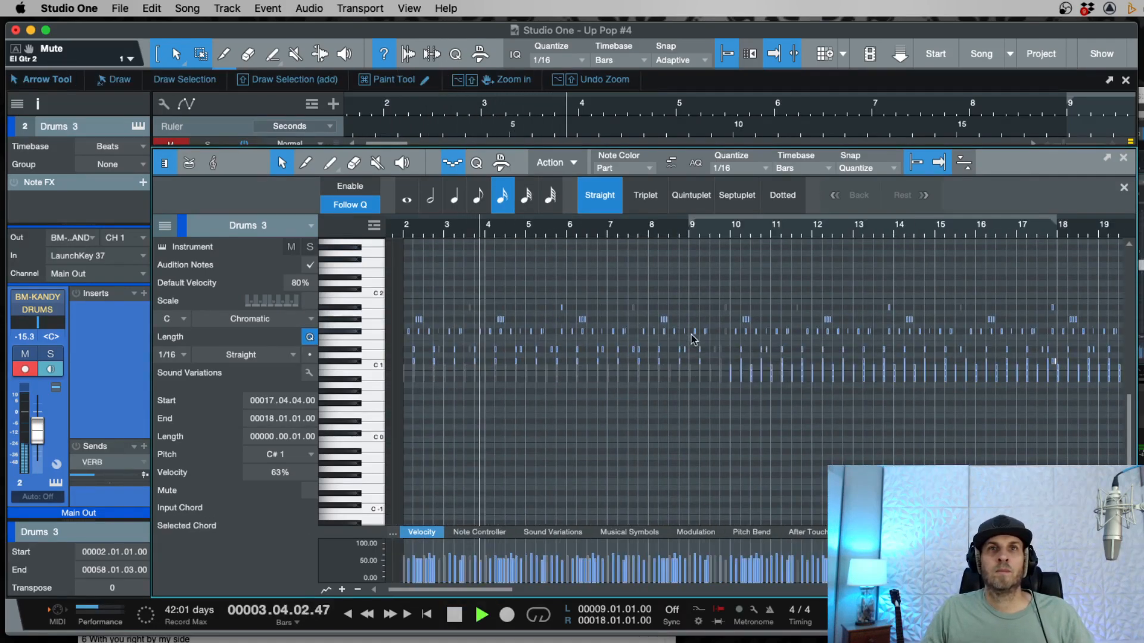
{"action": "key", "text": "space"}
{"action": "left_click", "coordinate": [1124, 190]}
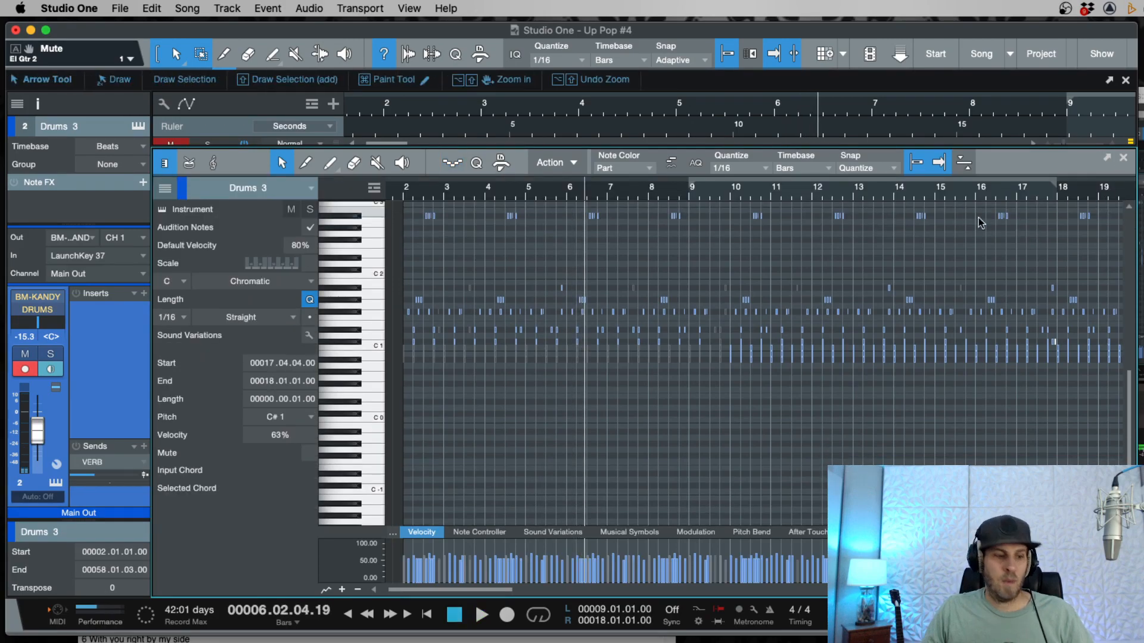
{"action": "key", "text": "F2"}
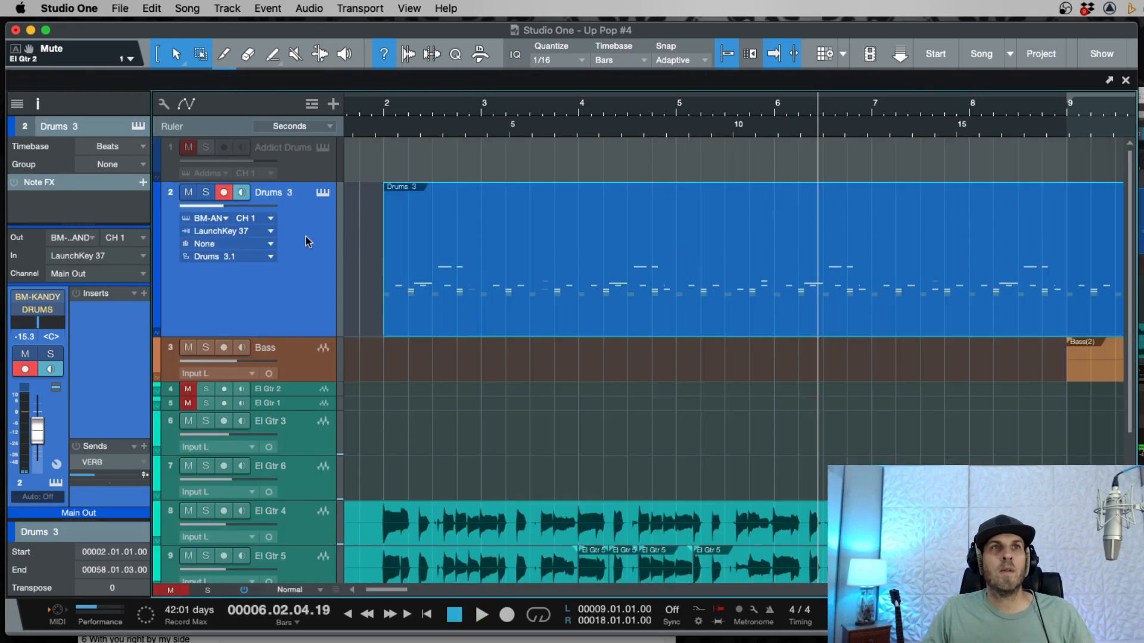
Step: Duplicate the Drums 3 track with its instrument, split the copy's part at bar 9 and delete everything after it
{"action": "key", "text": "w"}
{"action": "key", "text": "w"}
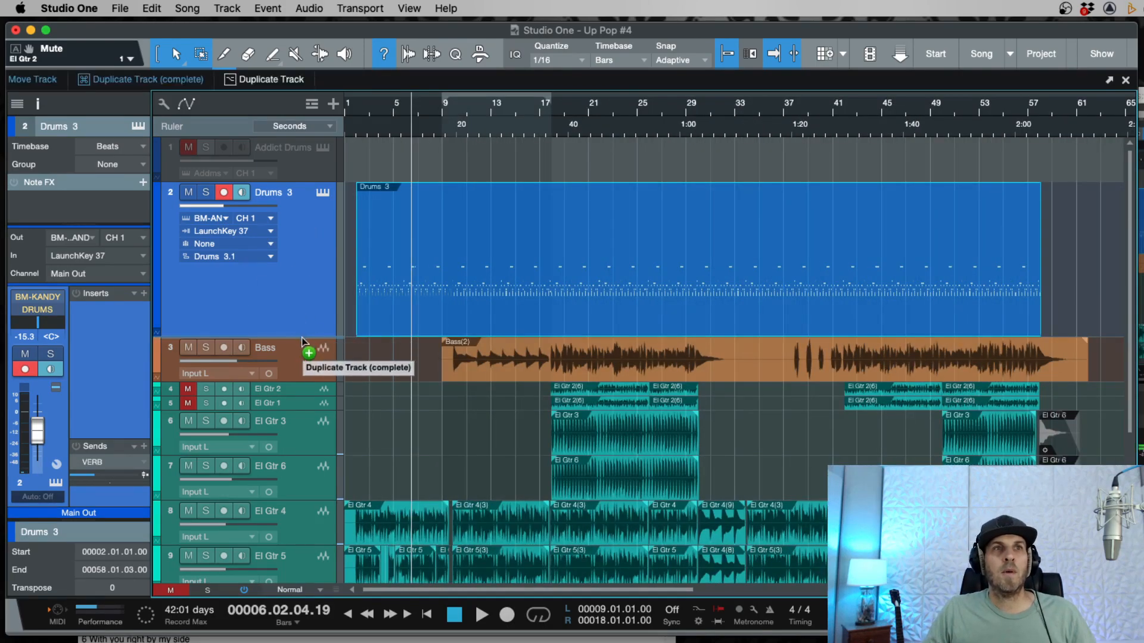
{"action": "left_click", "coordinate": [421, 298]}
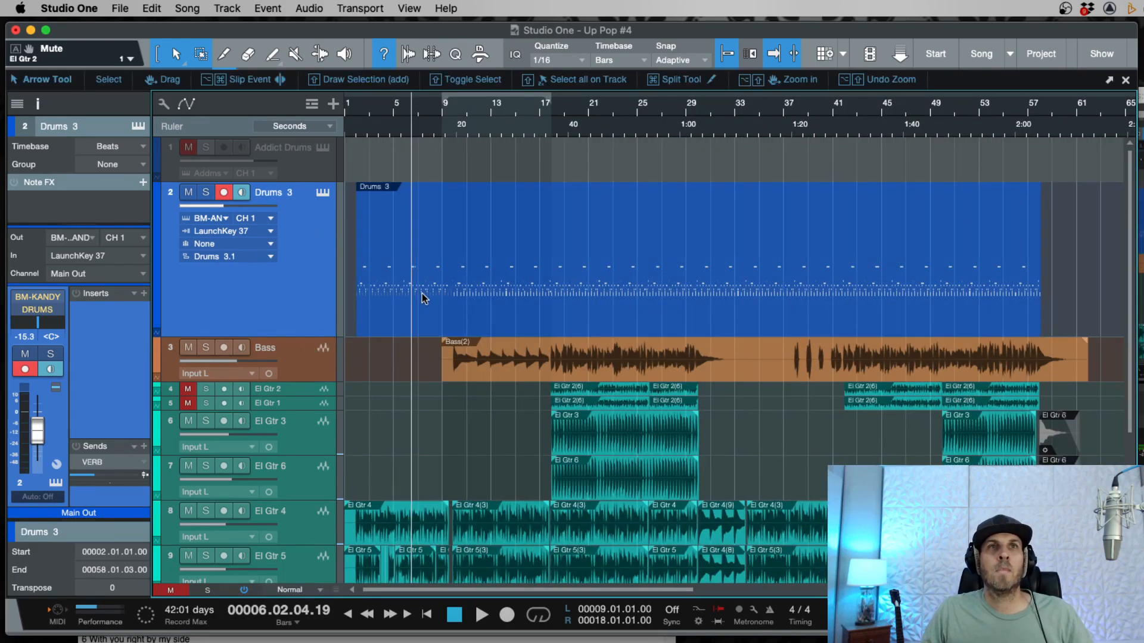
{"action": "key", "text": "shift+d"}
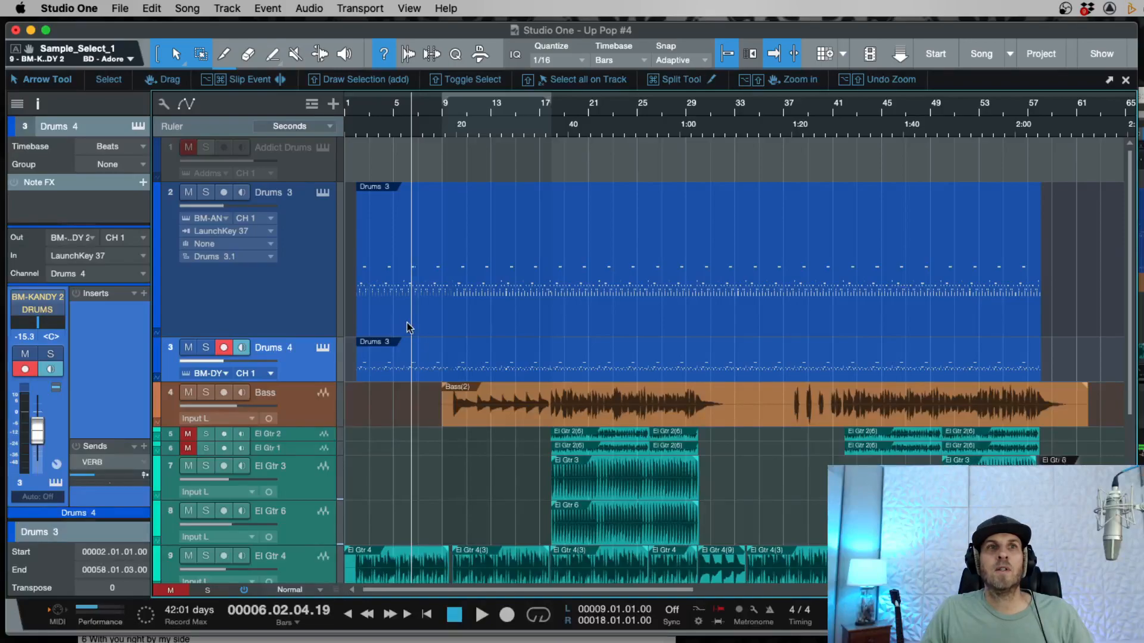
{"action": "left_click", "coordinate": [448, 341], "text": "alt"}
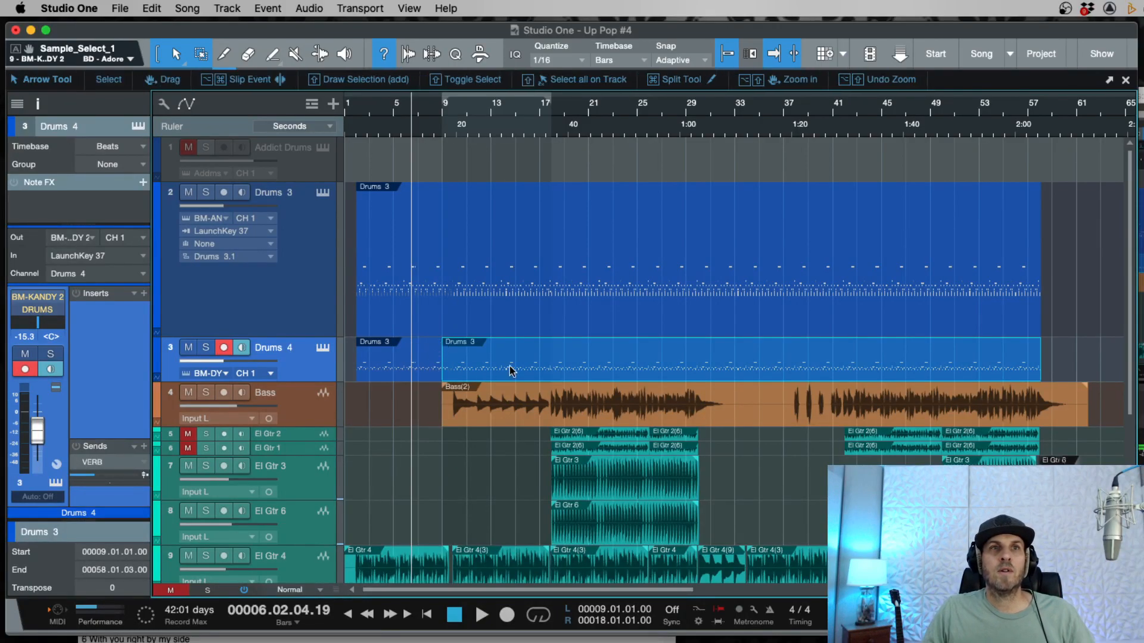
{"action": "key", "text": "Delete"}
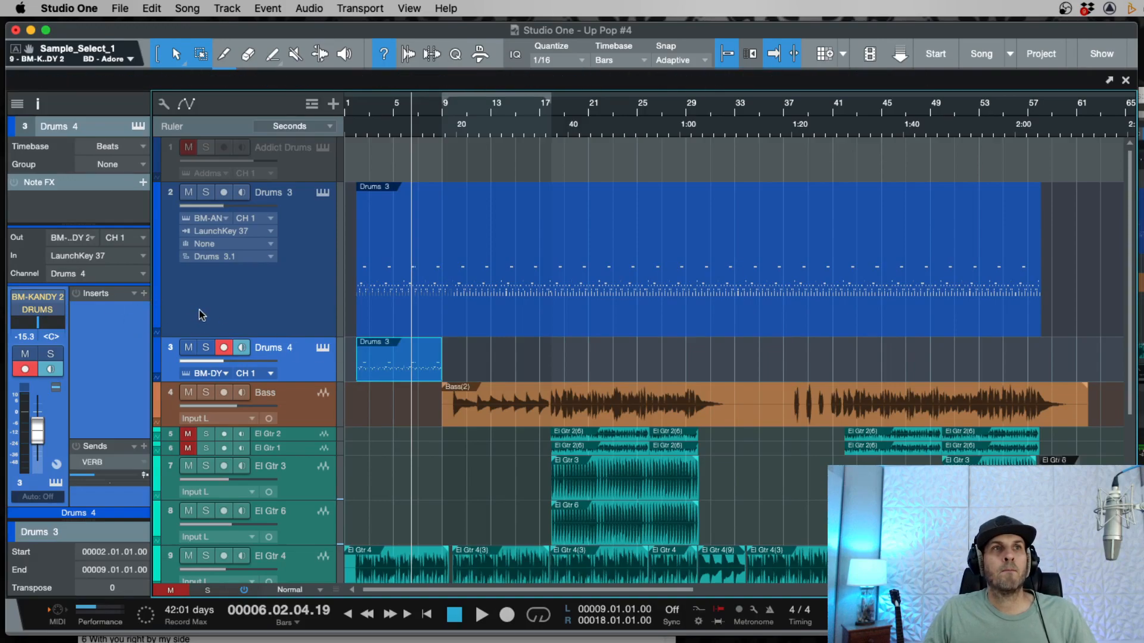
Step: Insert the H-EQ (s) equalizer on Drums 4 and try a high-pass at 74 Hz with a low-pass at 3306 Hz
{"action": "left_click", "coordinate": [145, 294]}
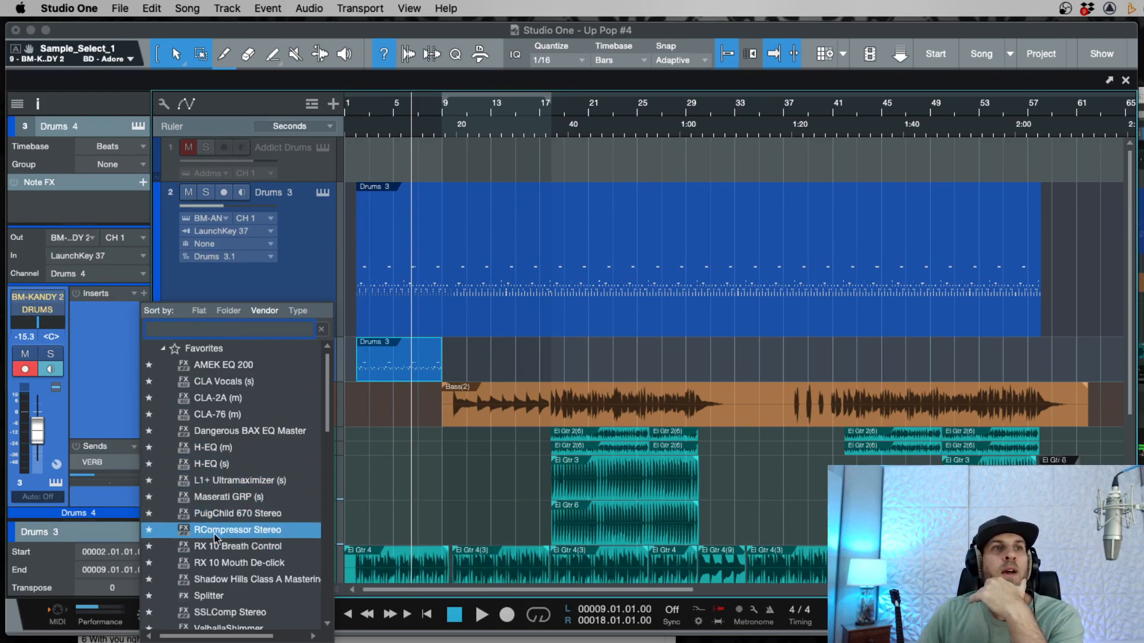
{"action": "scroll", "coordinate": [218, 596], "scroll_direction": "right", "scroll_amount": 1}
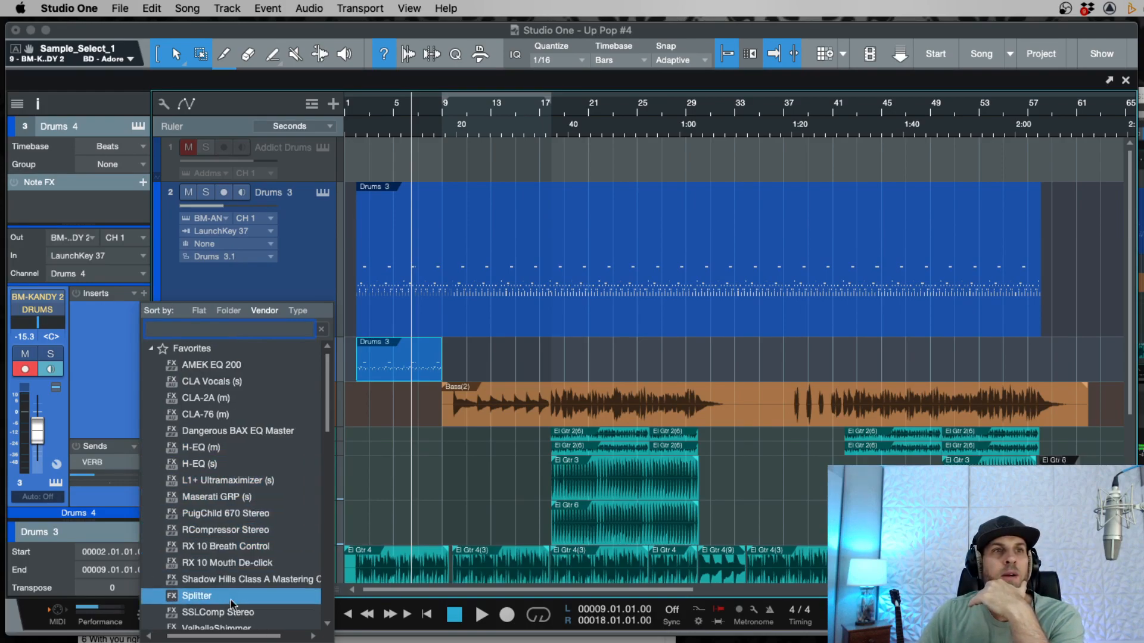
{"action": "left_click", "coordinate": [200, 465]}
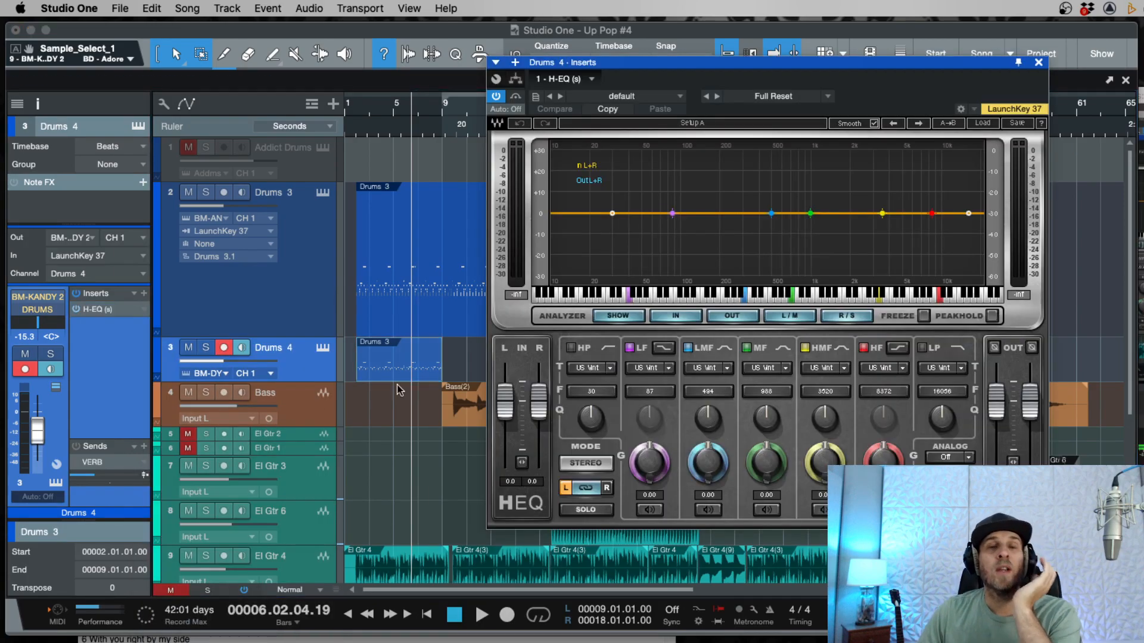
{"action": "left_click", "coordinate": [571, 348]}
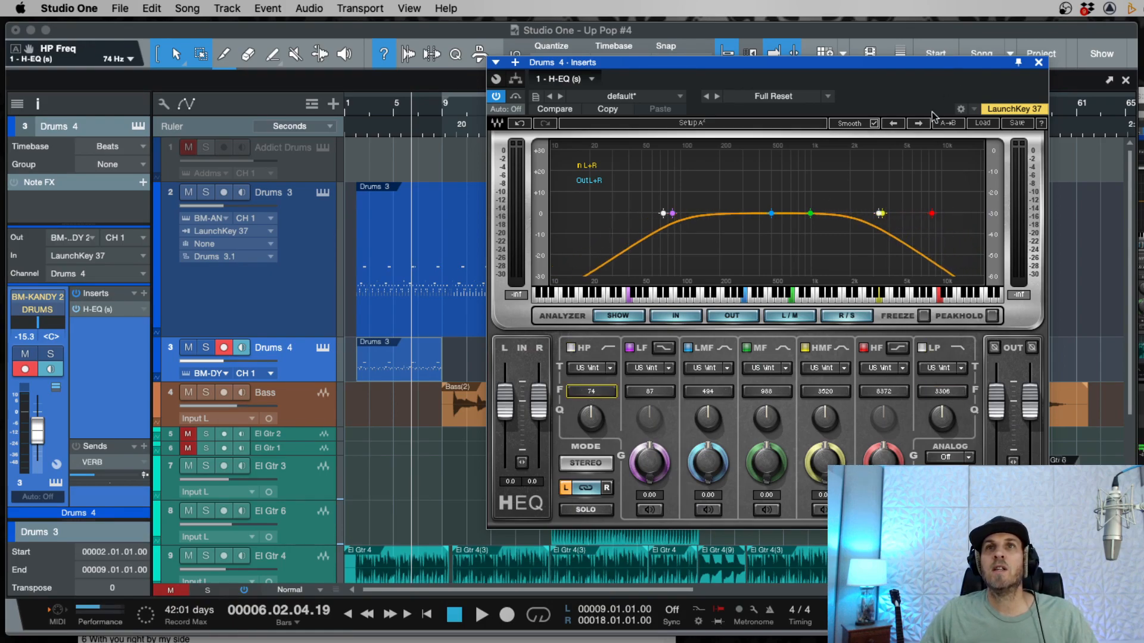
Step: Load the MS Lago factory preset LAGO Wide Razup in the Drums 4 equalizer and listen to it
{"action": "left_click", "coordinate": [995, 123]}
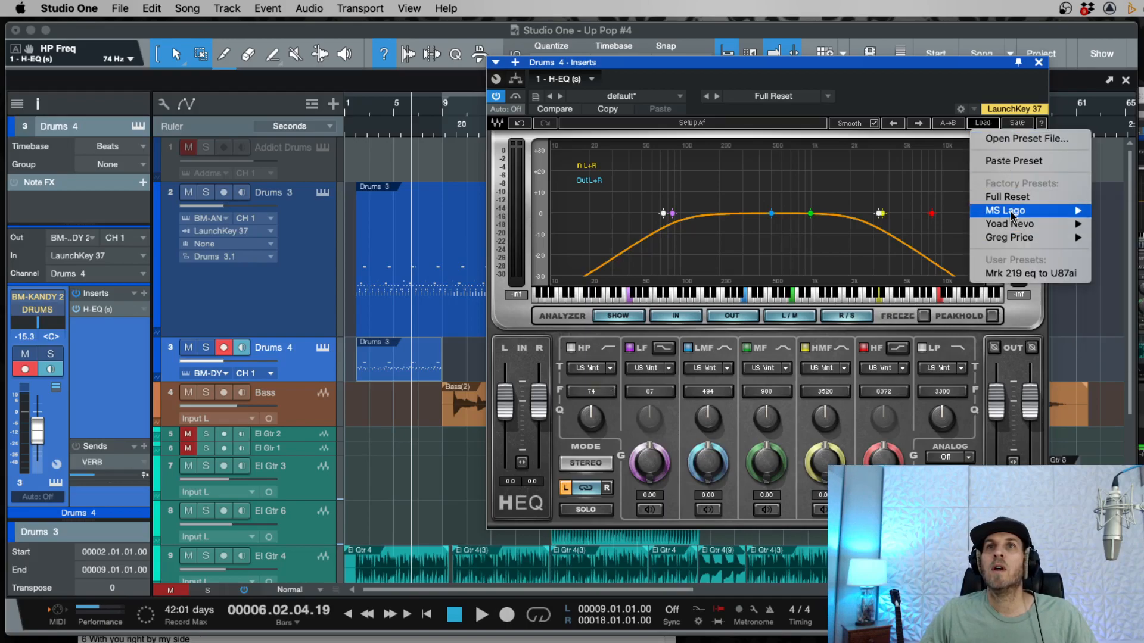
{"action": "mouse_move", "coordinate": [1011, 215]}
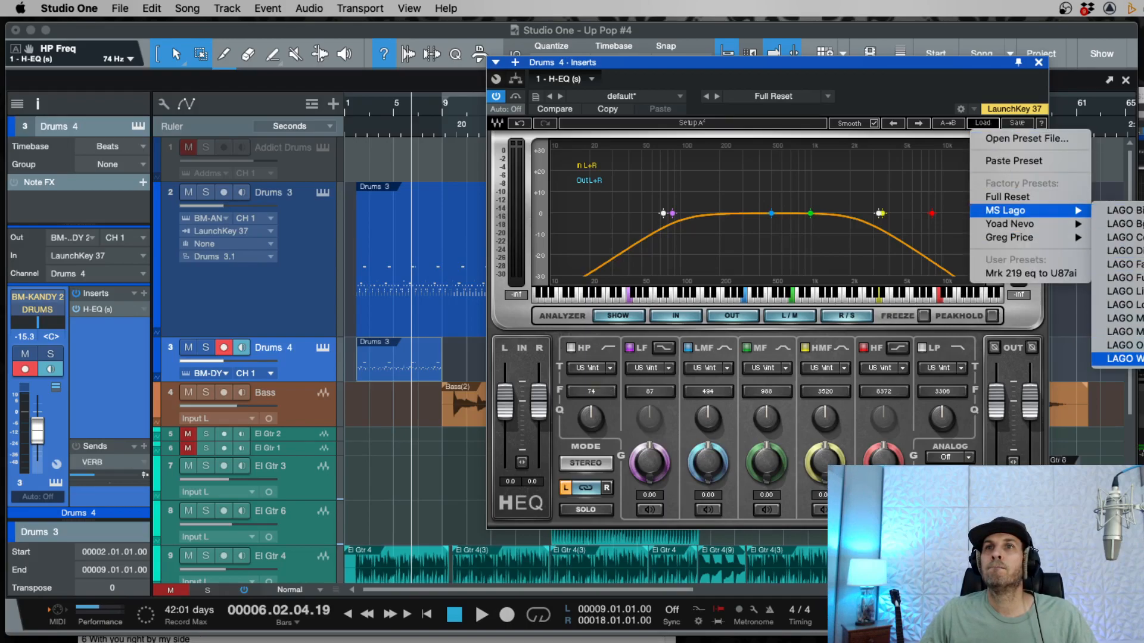
{"action": "left_click", "coordinate": [1120, 358]}
{"action": "key", "text": "space"}
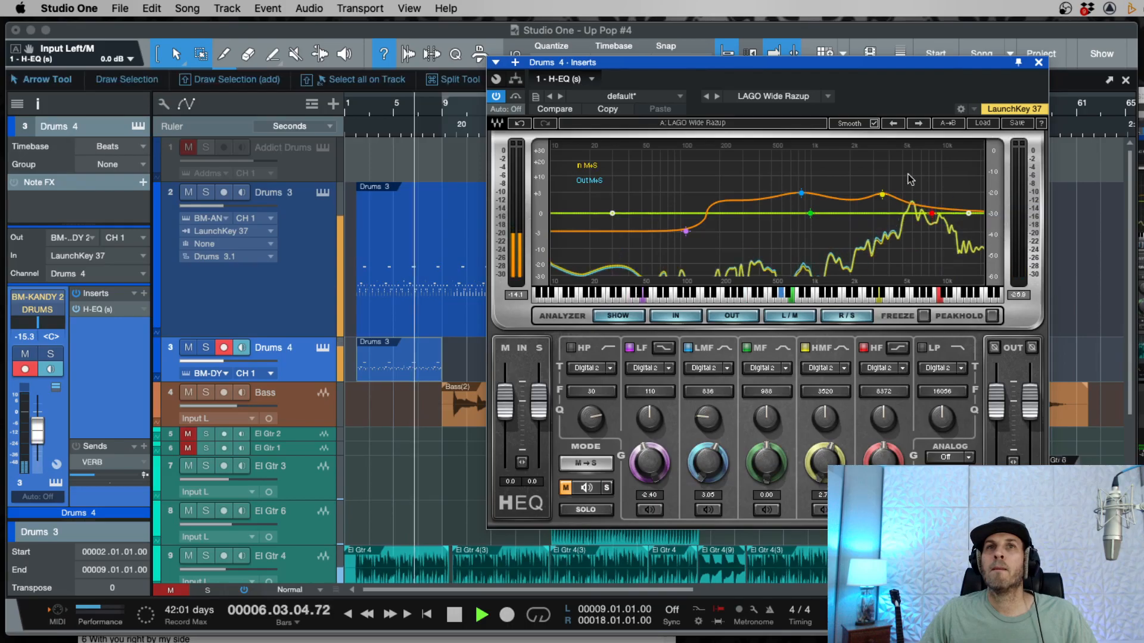
{"action": "mouse_move", "coordinate": [958, 68]}
{"action": "left_mouse_down"}
{"action": "mouse_move", "coordinate": [975, 77]}
{"action": "mouse_move", "coordinate": [950, 56]}
{"action": "mouse_move", "coordinate": [739, 47]}
{"action": "mouse_move", "coordinate": [1013, 81]}
{"action": "mouse_move", "coordinate": [975, 70]}
{"action": "left_mouse_up"}
{"action": "key", "text": "space"}
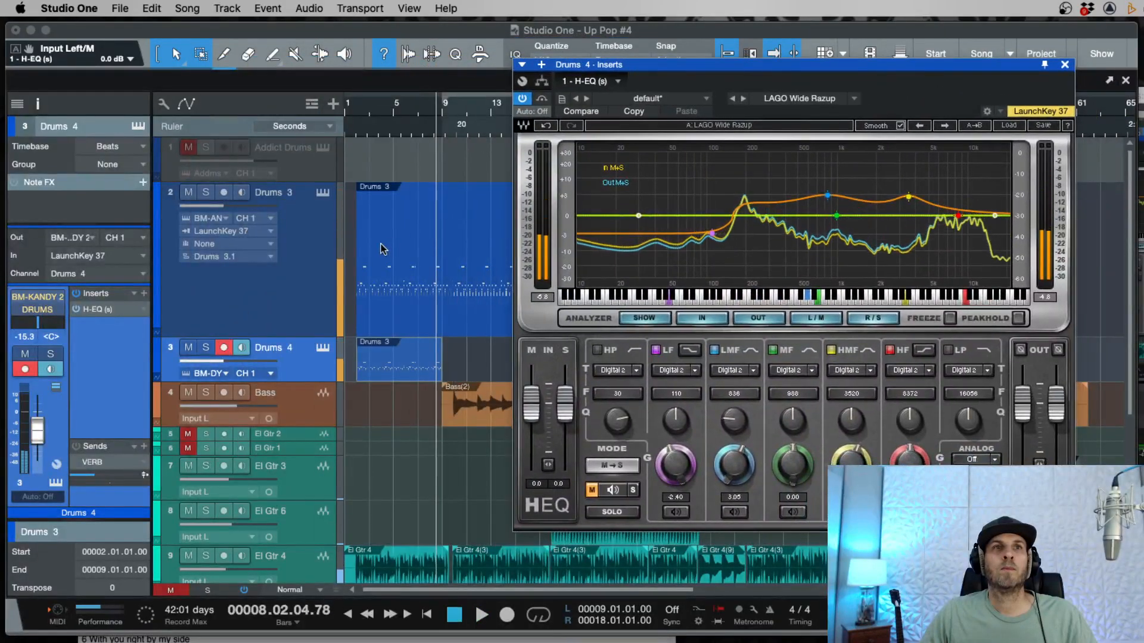
Step: Split the original Drums 3 part at bar 9 and mute its section before the split
{"action": "left_click", "coordinate": [445, 228]}
{"action": "key", "text": "e"}
{"action": "left_click", "coordinate": [447, 227], "text": "alt"}
{"action": "left_click", "coordinate": [393, 321]}
{"action": "key", "text": "shift+m"}
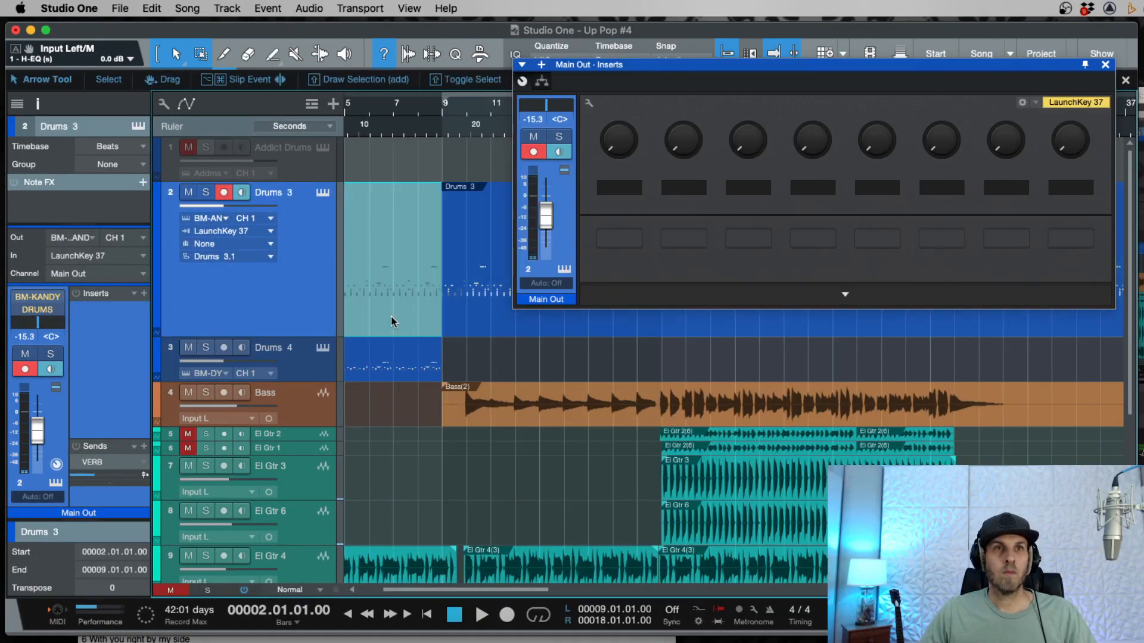
Step: Set the loop range to the Drums 4 part, bars 2 to 9, and play it with the equalizer open
{"action": "key", "text": "space"}
{"action": "left_click", "coordinate": [423, 370]}
{"action": "key", "text": "space"}
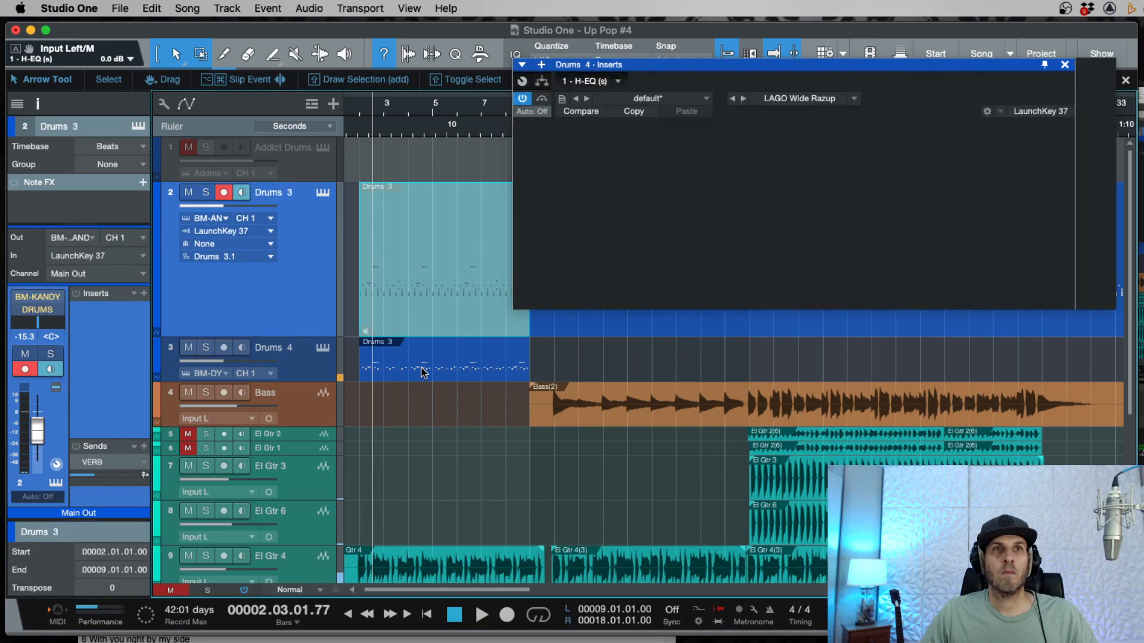
{"action": "key", "text": "space"}
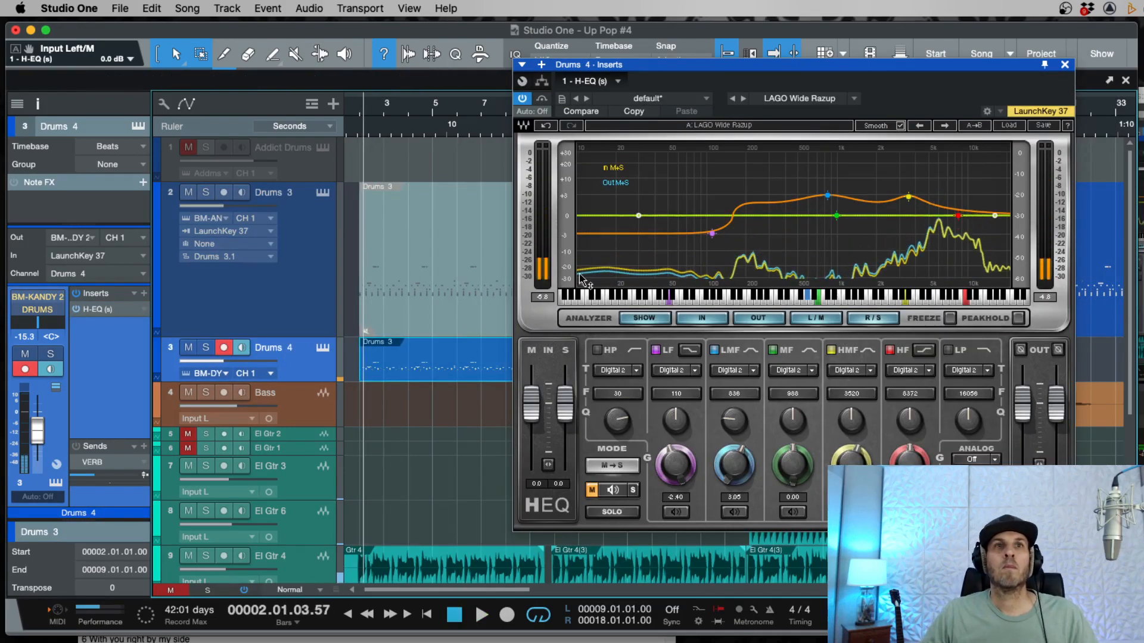
{"action": "key", "text": "p"}
{"action": "key", "text": "space"}
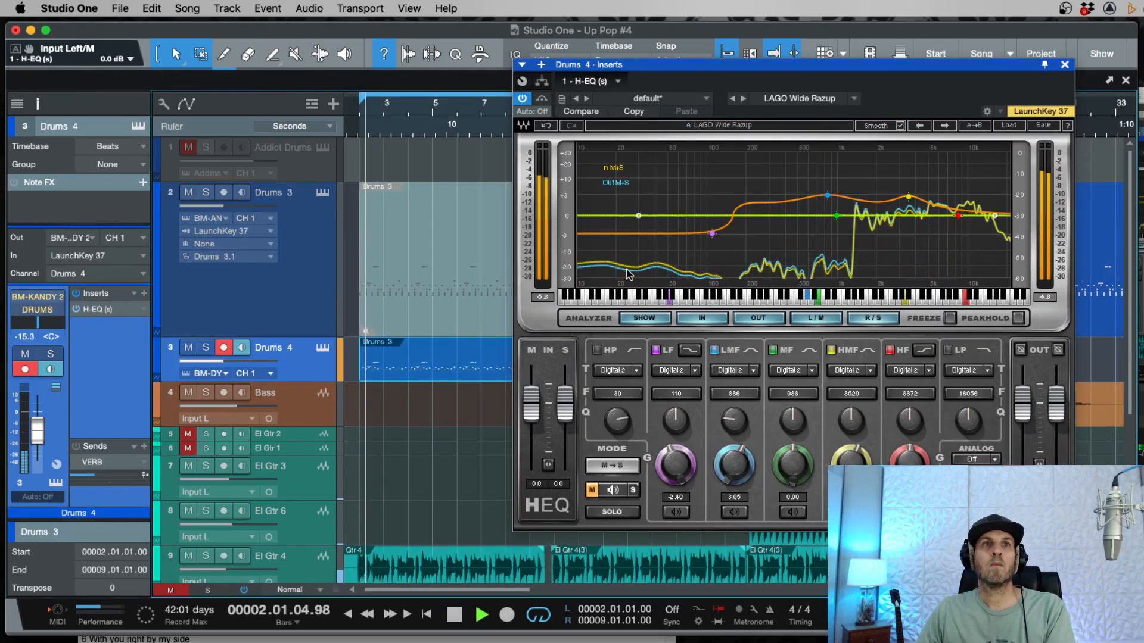
Step: Audition the following H-EQ presets on Drums 4 during playback, up to Backing Vocals and Bass 1
{"action": "left_click_drag", "start_coordinate": [965, 71], "coordinate": [858, 30]}
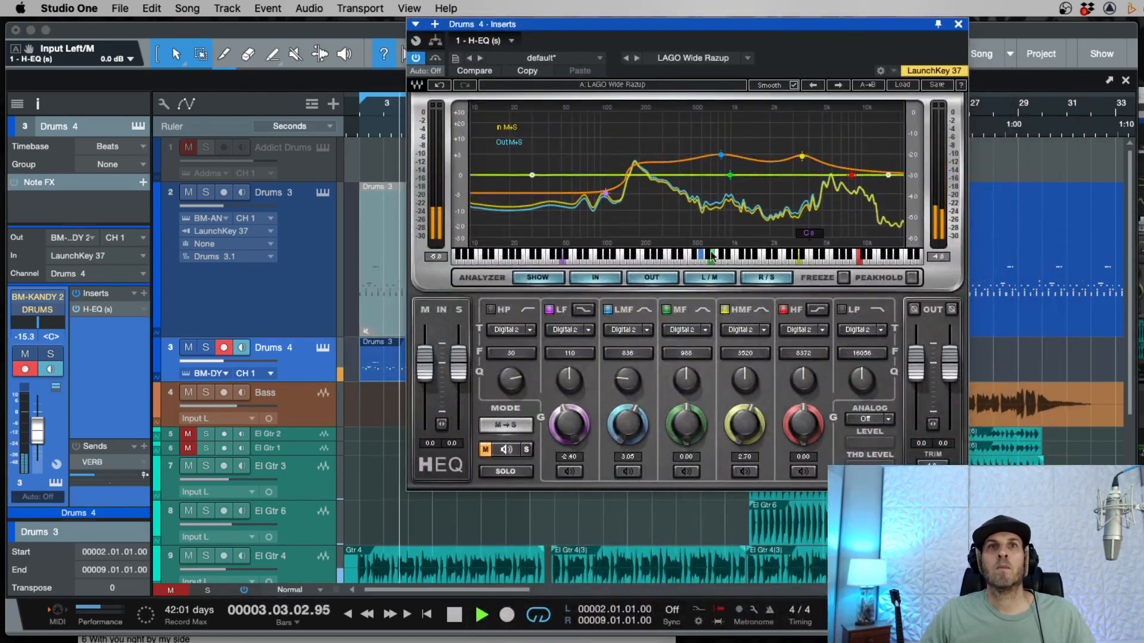
{"action": "left_click", "coordinate": [838, 84]}
{"action": "left_click", "coordinate": [838, 85]}
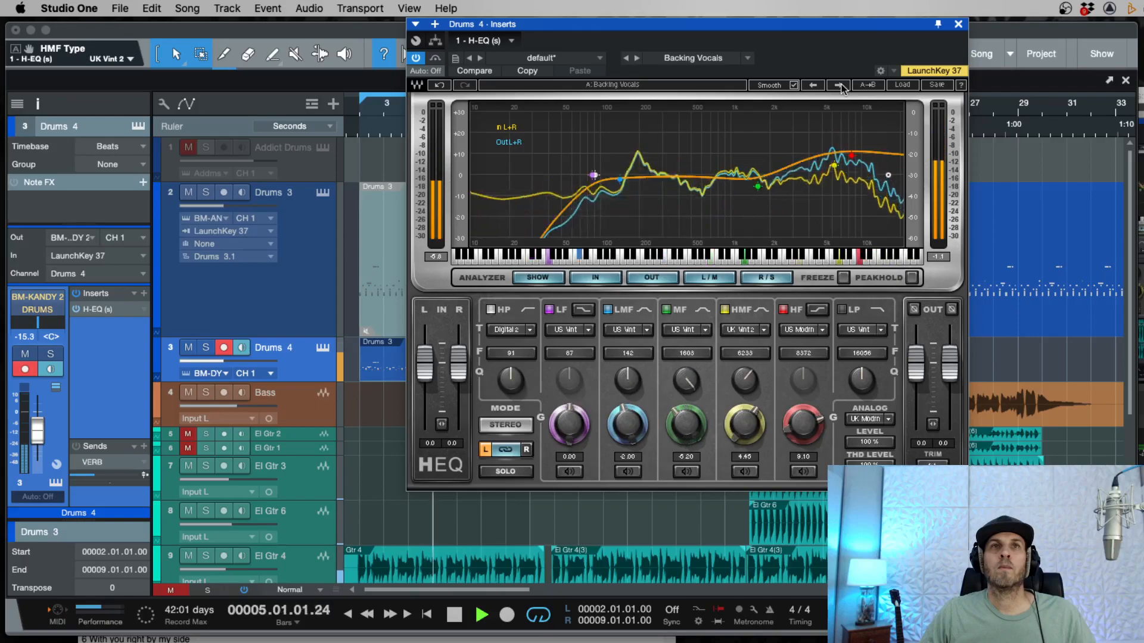
{"action": "left_click", "coordinate": [838, 84]}
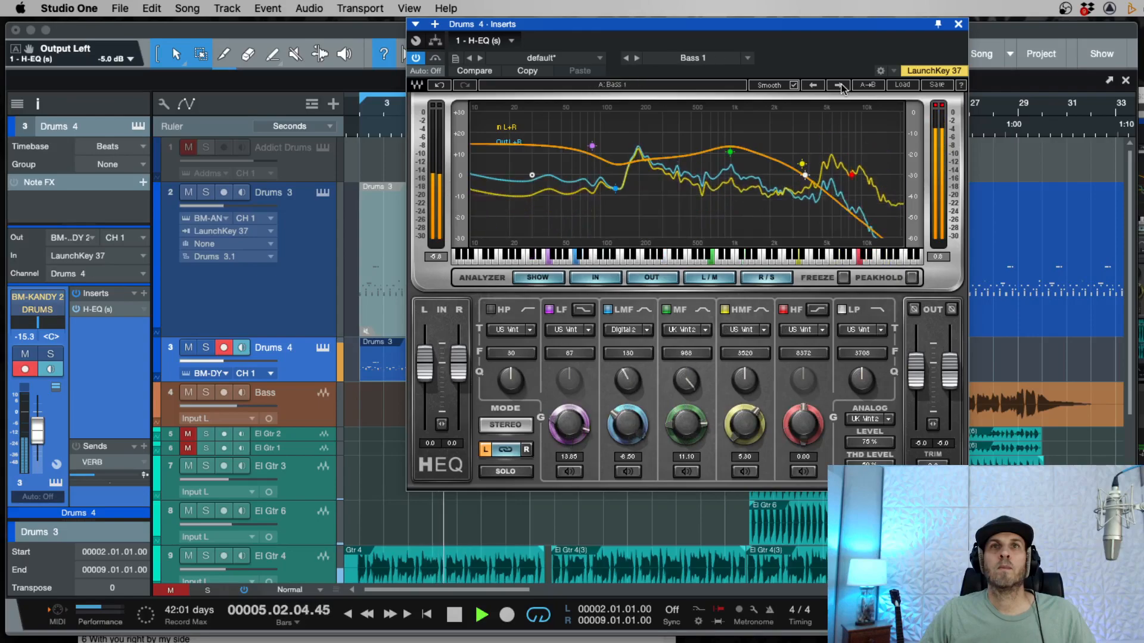
Step: Try the Snare Bot factory preset in the Drums 4 equalizer
{"action": "left_click", "coordinate": [902, 85]}
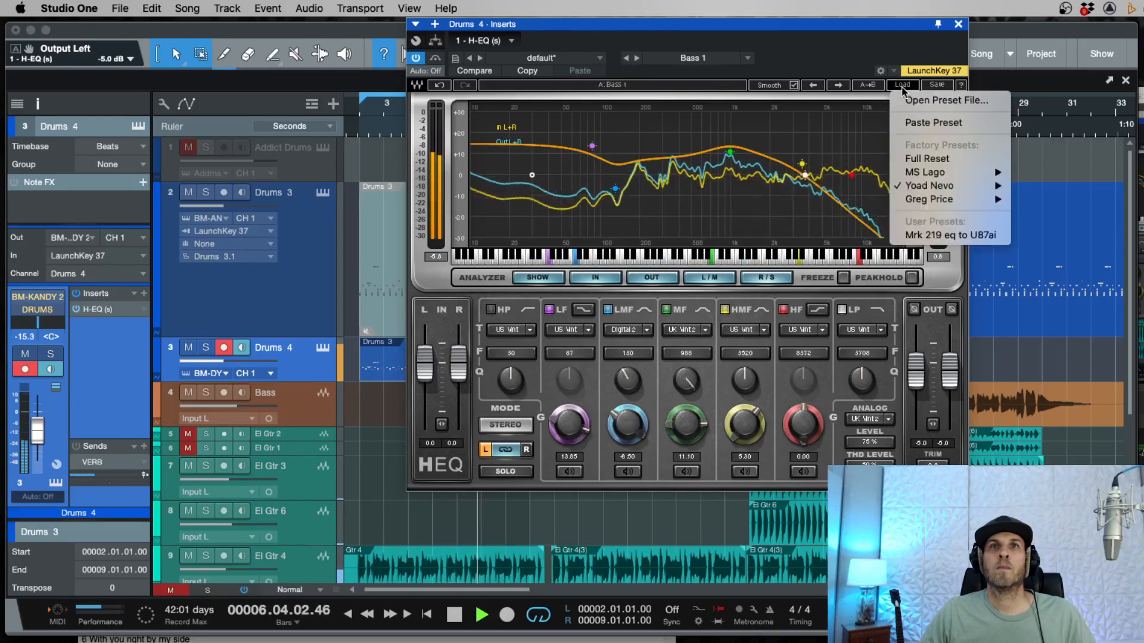
{"action": "mouse_move", "coordinate": [923, 188]}
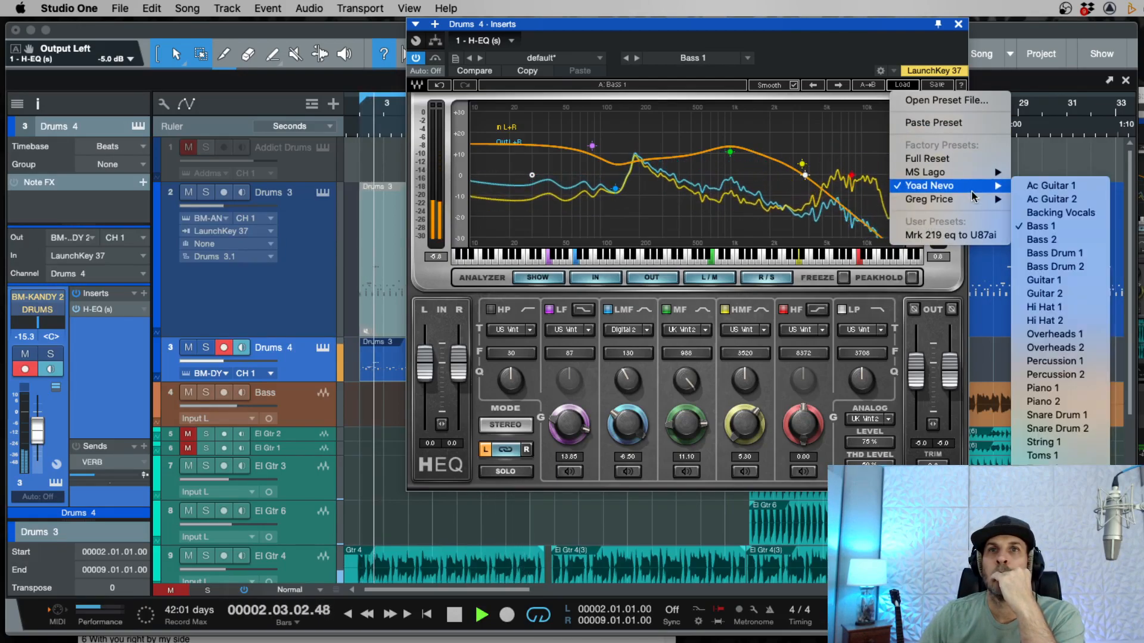
{"action": "mouse_move", "coordinate": [973, 200]}
{"action": "left_click", "coordinate": [1022, 201]}
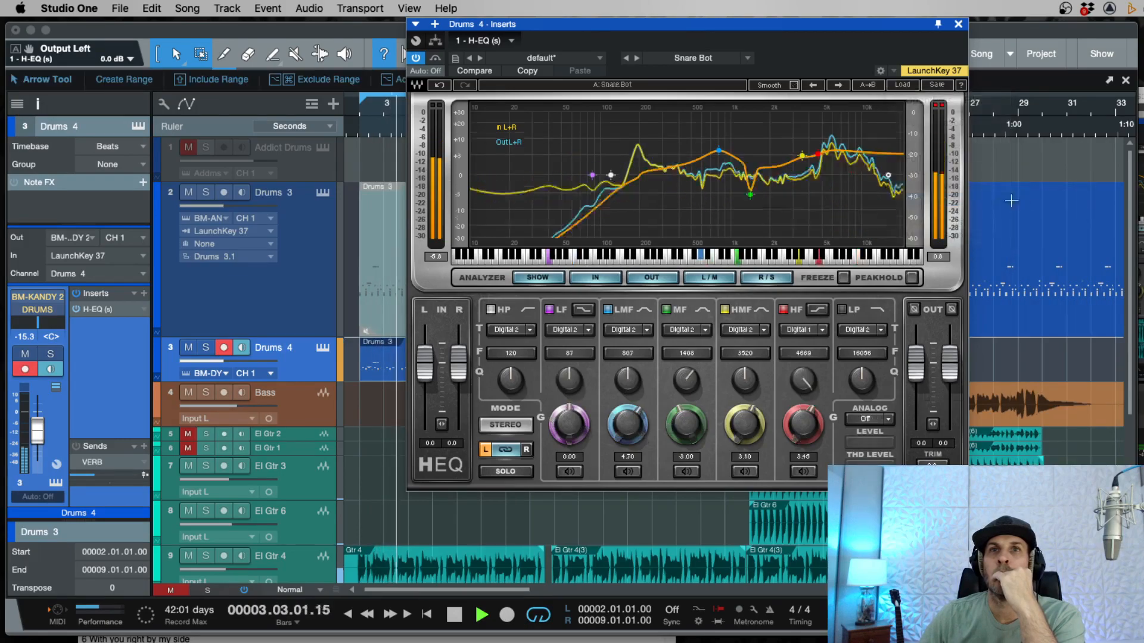
Step: Load the MS Lago preset LAGO Big Booty and audition the presets after it up to LAGO MS Crack
{"action": "left_click", "coordinate": [902, 84]}
{"action": "mouse_move", "coordinate": [943, 186]}
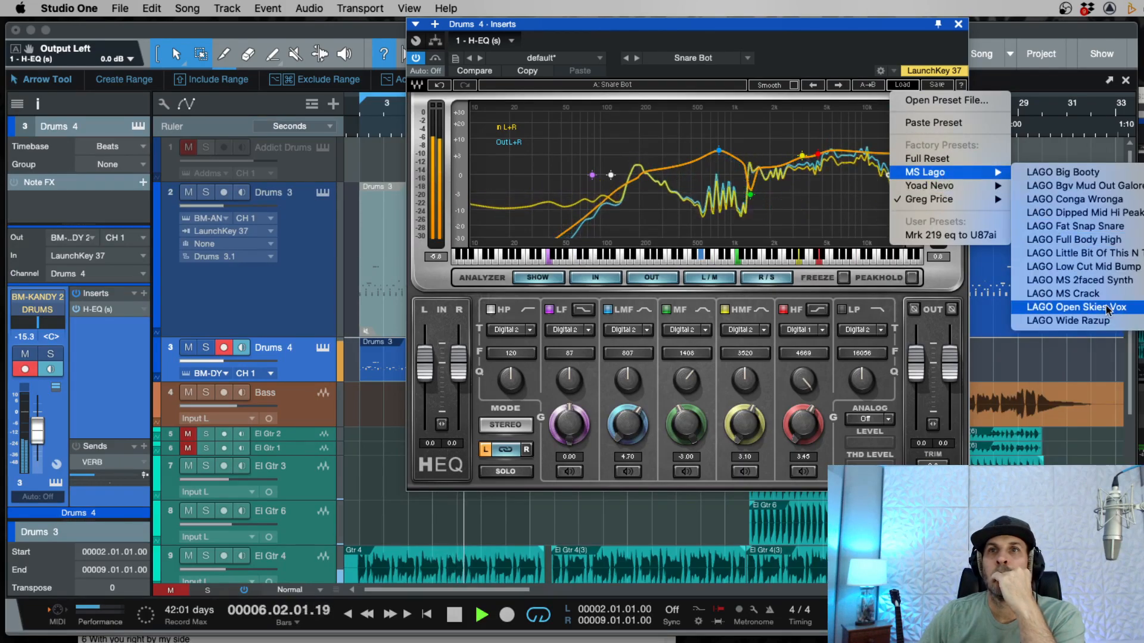
{"action": "left_click", "coordinate": [1069, 174]}
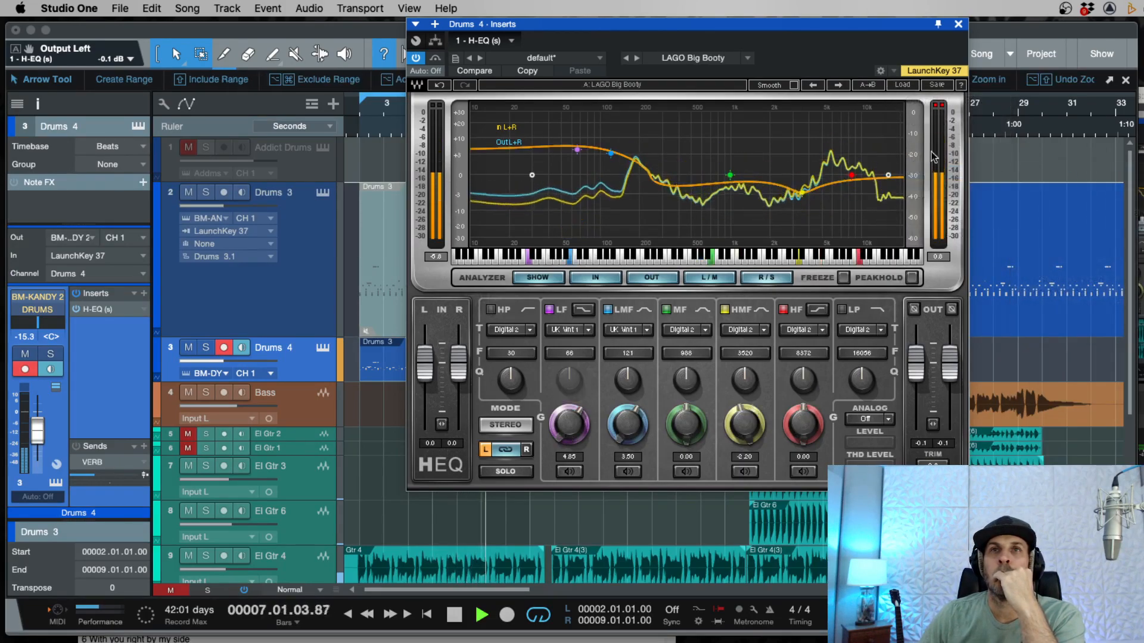
{"action": "left_click", "coordinate": [843, 87]}
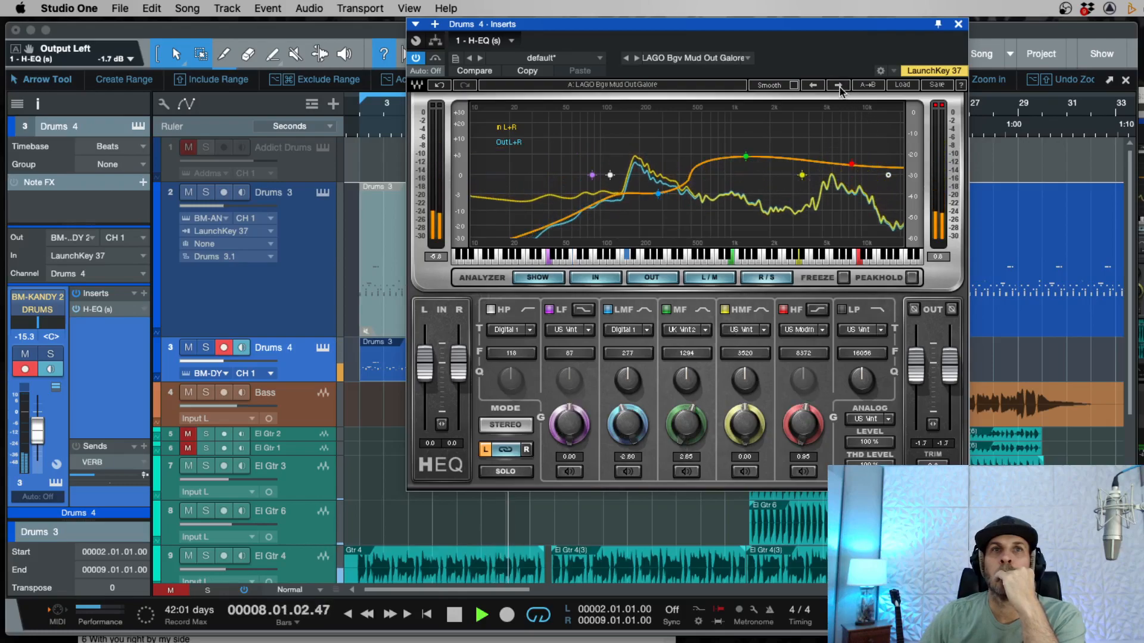
{"action": "left_click", "coordinate": [838, 86]}
{"action": "left_click", "coordinate": [839, 86]}
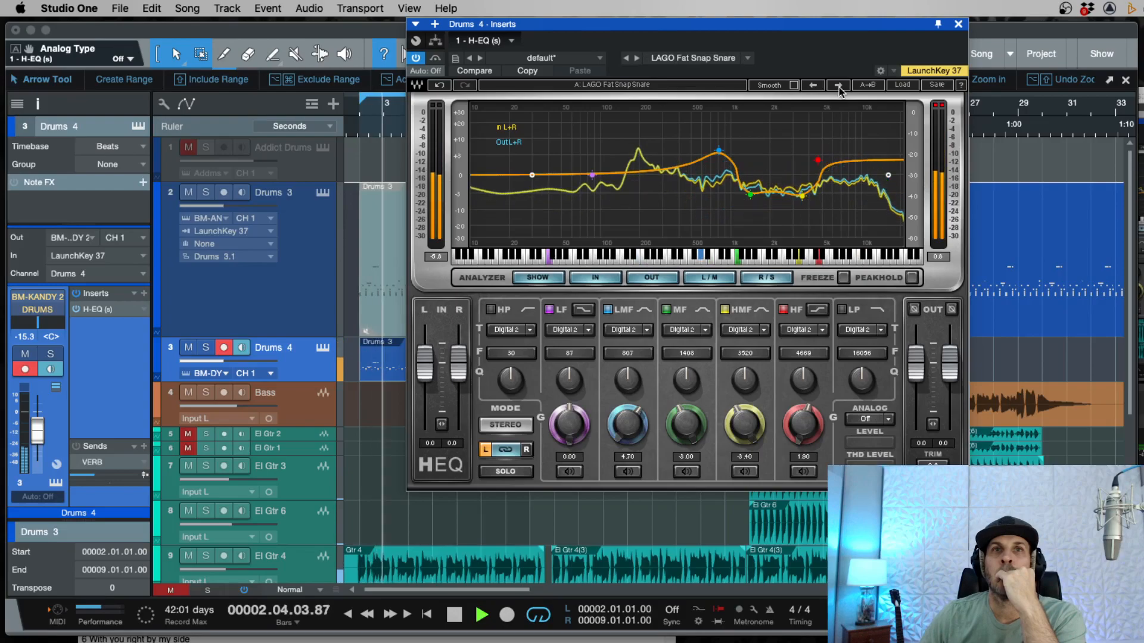
{"action": "left_click", "coordinate": [838, 87]}
{"action": "left_click", "coordinate": [838, 86]}
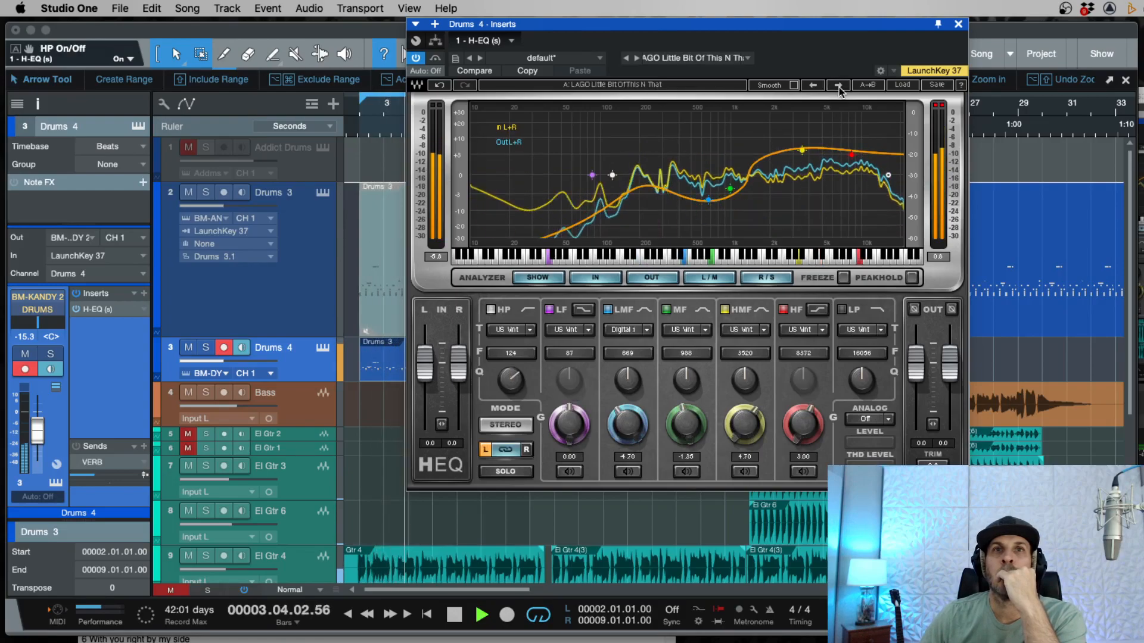
{"action": "left_click", "coordinate": [839, 86]}
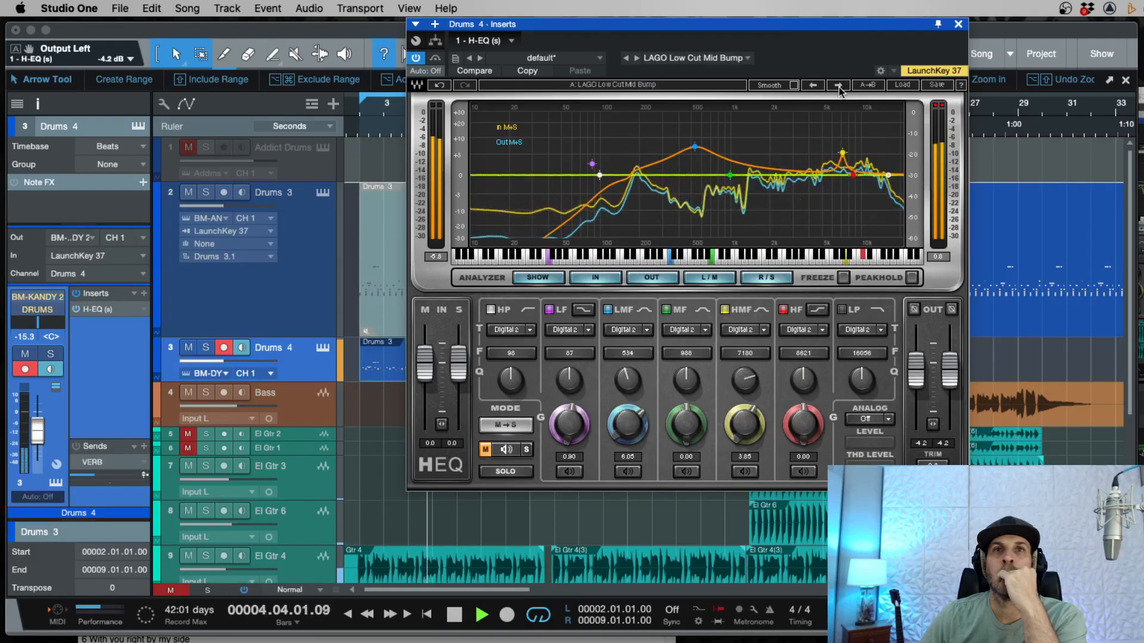
{"action": "left_click", "coordinate": [838, 87]}
{"action": "left_click", "coordinate": [839, 86]}
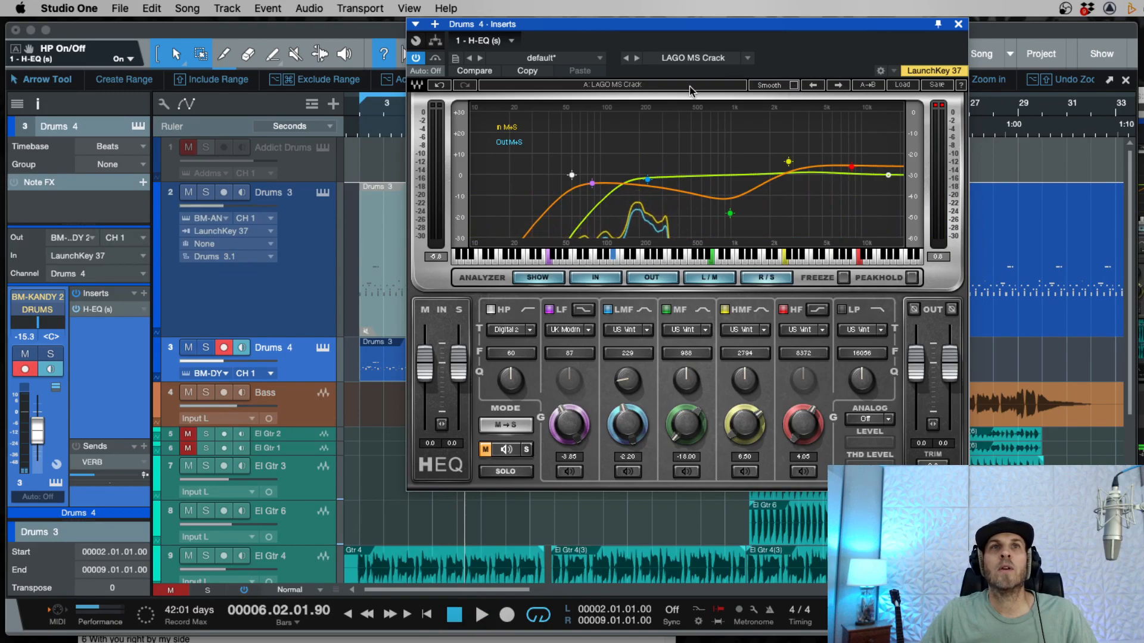
Step: Switch the equalizer to Setup B, set its high-pass to 172 Hz and low-pass to 3789 Hz during playback, and close it
{"action": "left_click", "coordinate": [587, 85]}
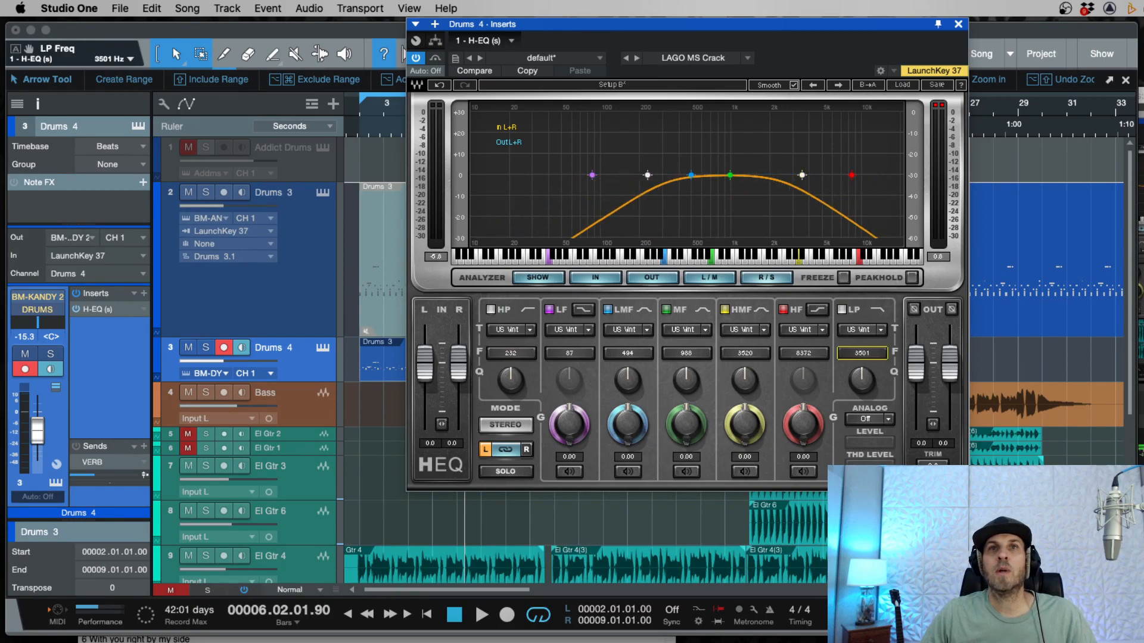
{"action": "key", "text": "space"}
{"action": "left_click_drag", "start_coordinate": [860, 355], "coordinate": [860, 331]}
{"action": "left_click_drag", "start_coordinate": [511, 354], "coordinate": [511, 370]}
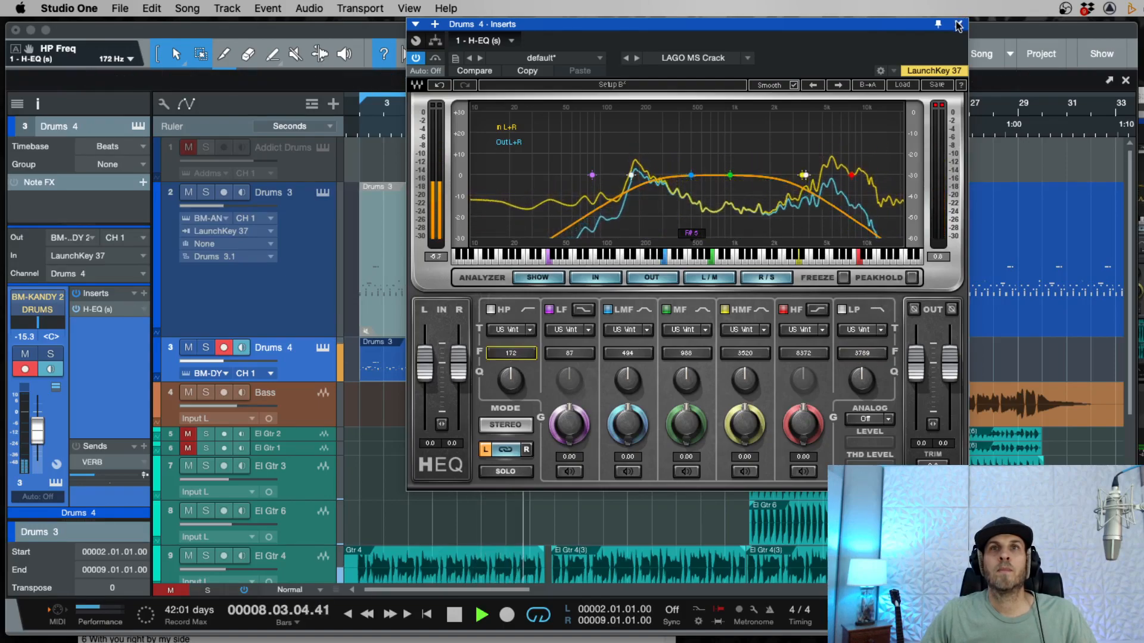
{"action": "left_click", "coordinate": [958, 24]}
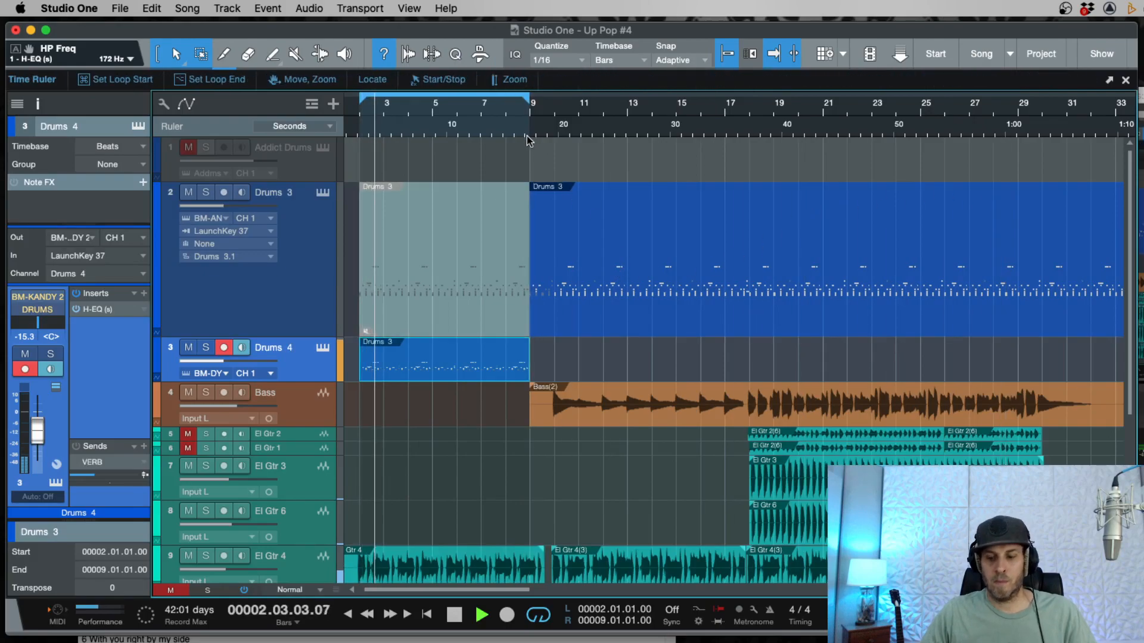
Step: Turn off looping and play the transition from the Drums 4 intro into Drums 3 around bar 9
{"action": "key", "text": "space"}
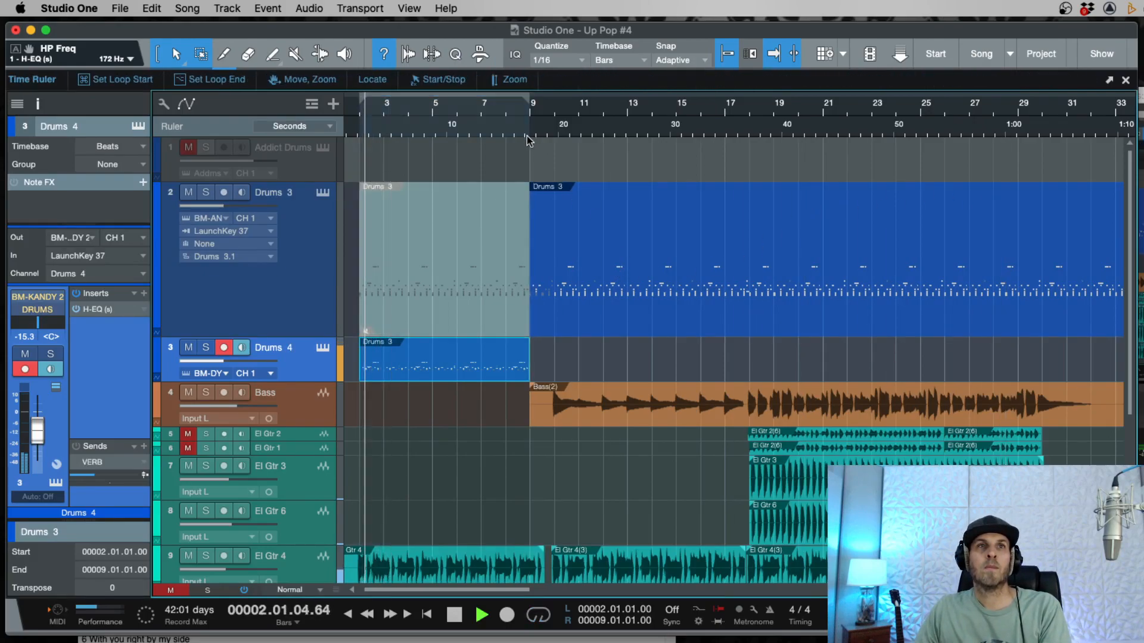
{"action": "key", "text": "space"}
{"action": "key", "text": "e"}
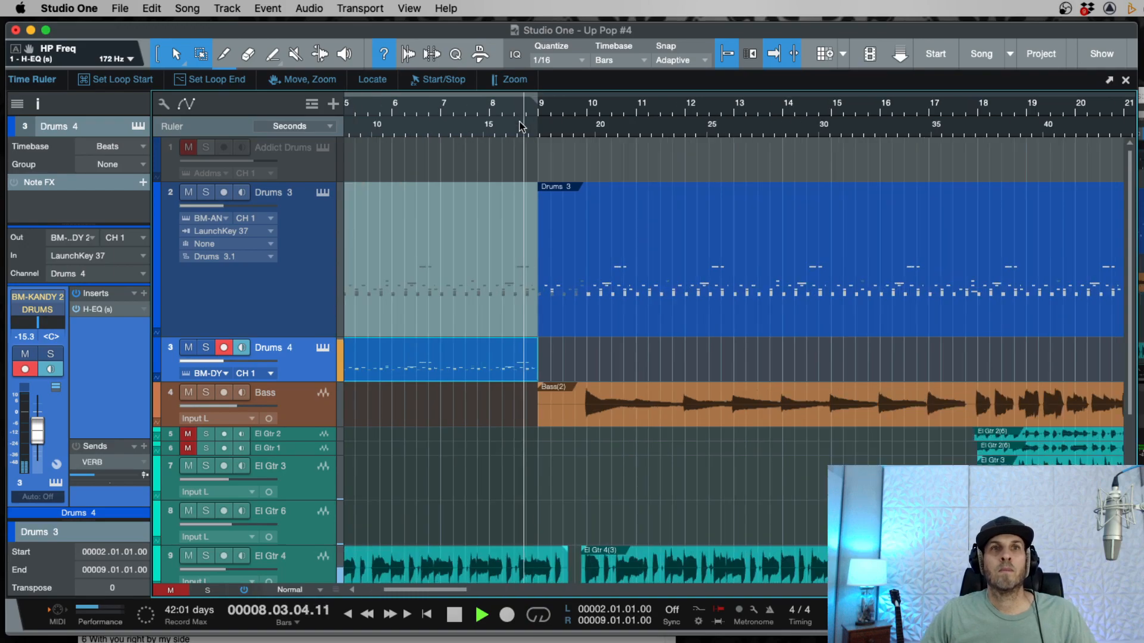
{"action": "key", "text": "e"}
Step: Extend the Drums 4 part to about bar 10, move the boundary between the muted and active Drums 3 sections to match, and listen
{"action": "left_click_drag", "start_coordinate": [524, 373], "coordinate": [623, 372]}
{"action": "left_click_drag", "start_coordinate": [518, 302], "coordinate": [618, 319]}
{"action": "key", "text": "w"}
{"action": "key", "text": "w"}
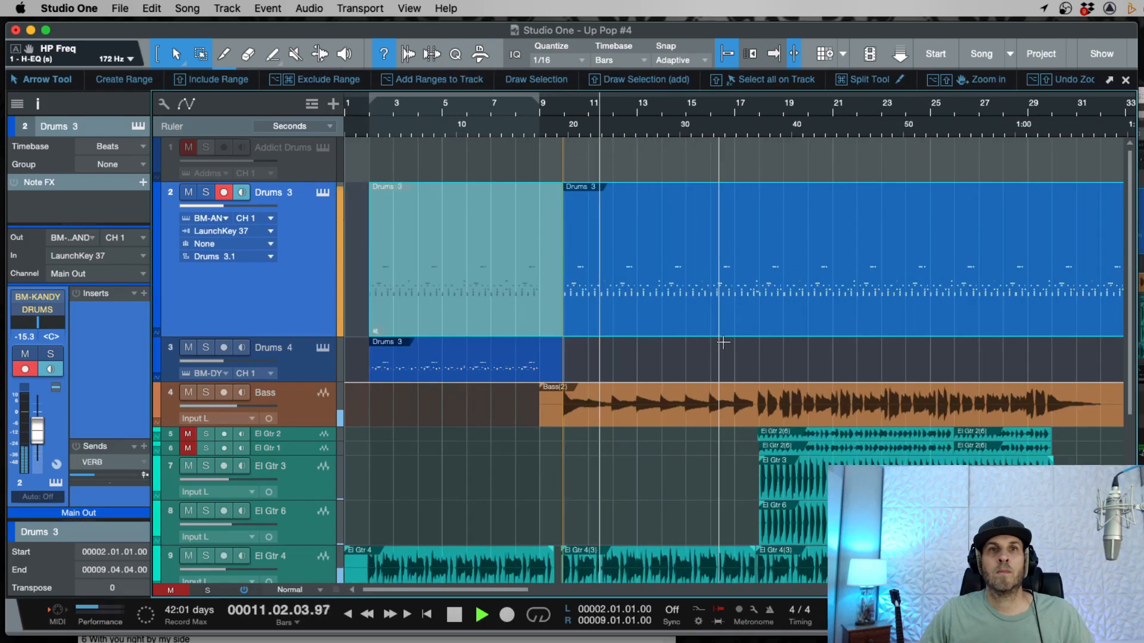
{"action": "key", "text": "e"}
{"action": "key", "text": "e"}
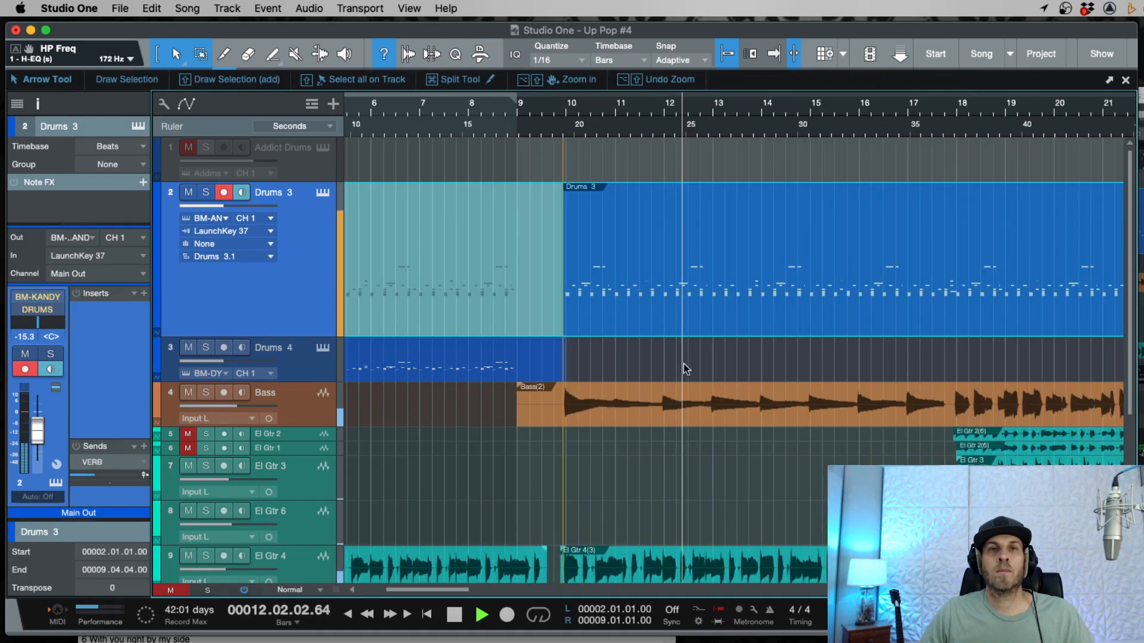
{"action": "key", "text": "w"}
{"action": "key", "text": "w"}
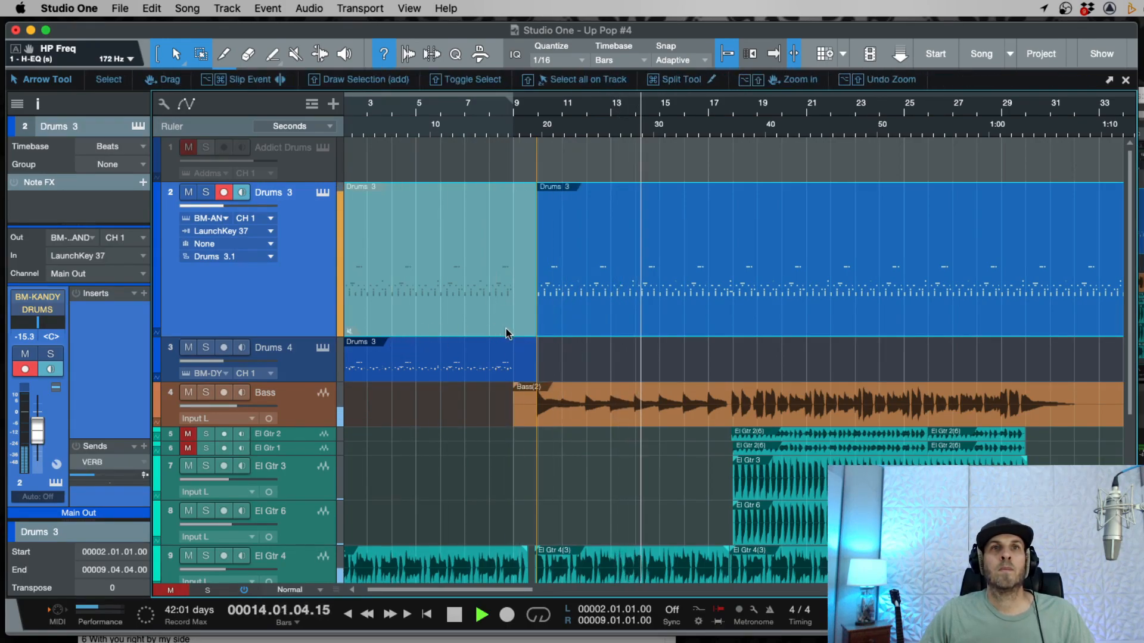
{"action": "key", "text": "space"}
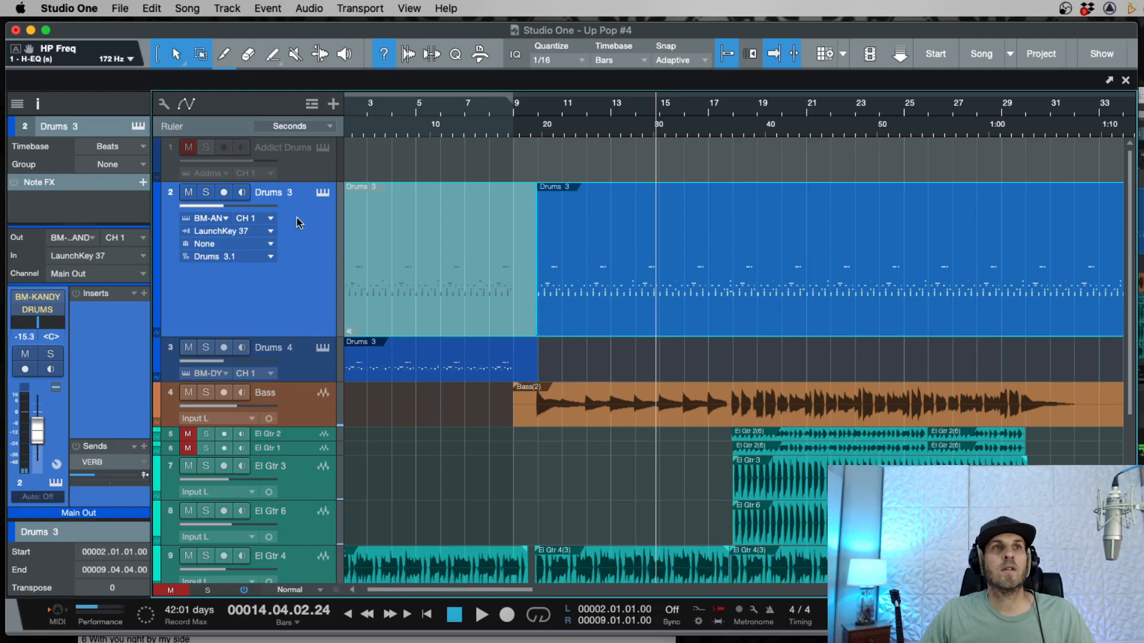
Step: Enable the disabled Addict Drums track
{"action": "left_click", "coordinate": [309, 167]}
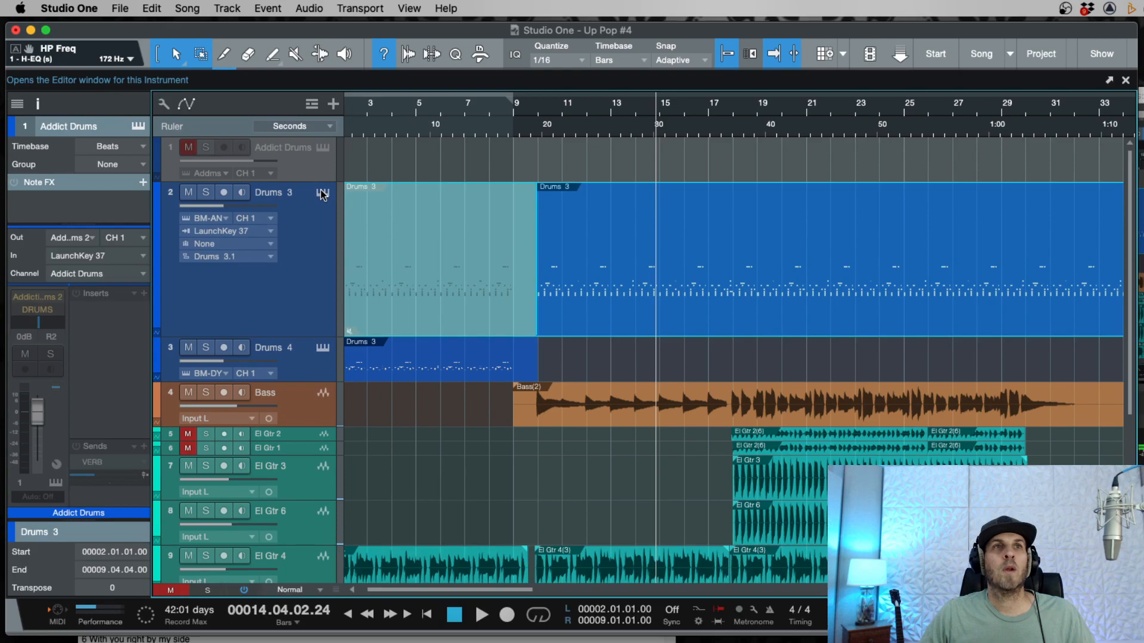
{"action": "right_click", "coordinate": [316, 159]}
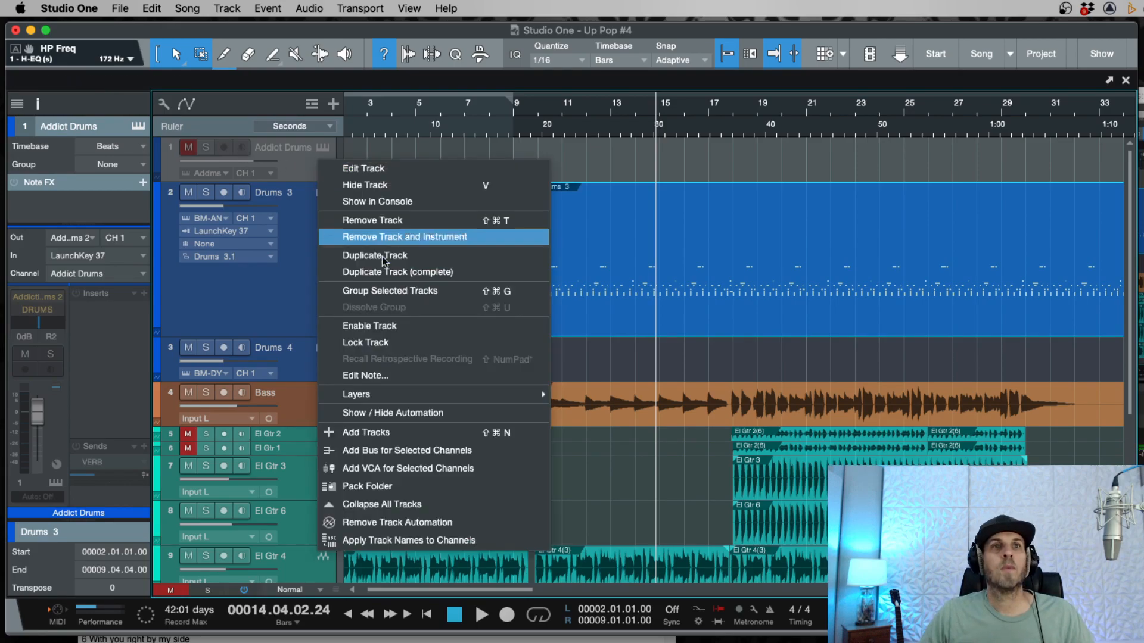
{"action": "left_click", "coordinate": [393, 326]}
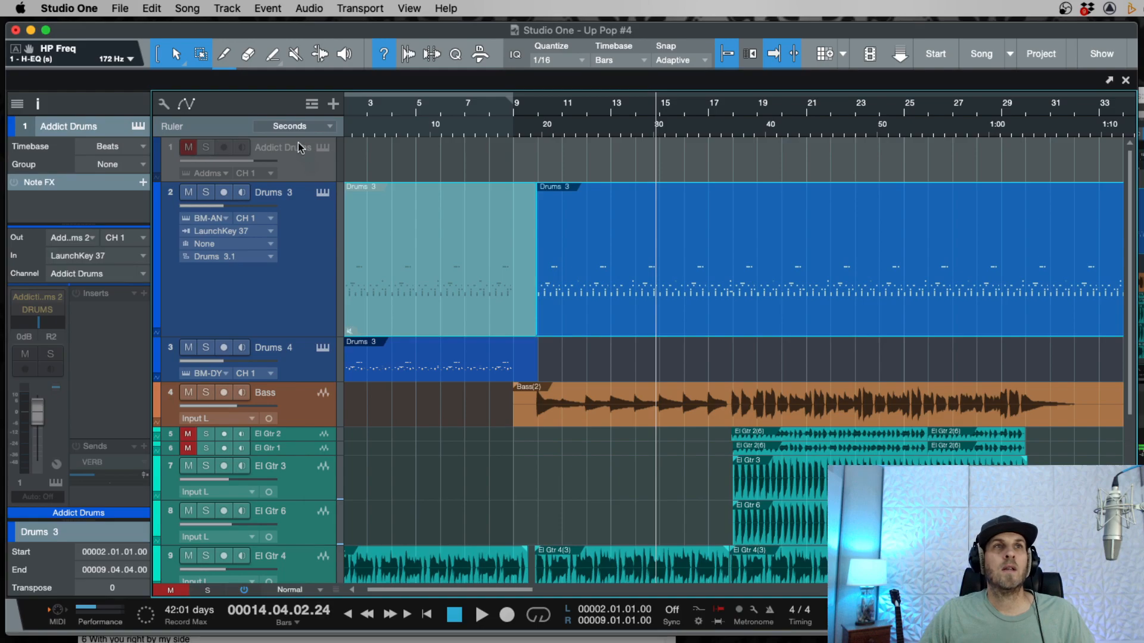
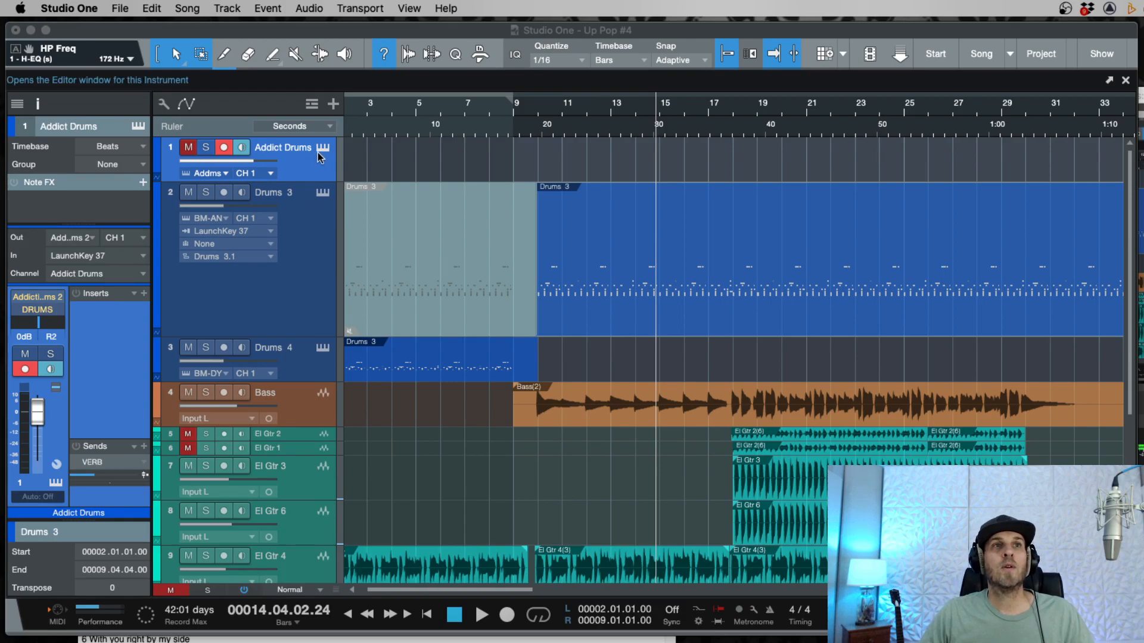
Step: Open the Addictive Drums 2 instrument, browse its kit packs from Fairfax Vol. 1 to United Pop, and close it
{"action": "left_click", "coordinate": [321, 149]}
{"action": "left_click_drag", "start_coordinate": [730, 45], "coordinate": [437, 33]}
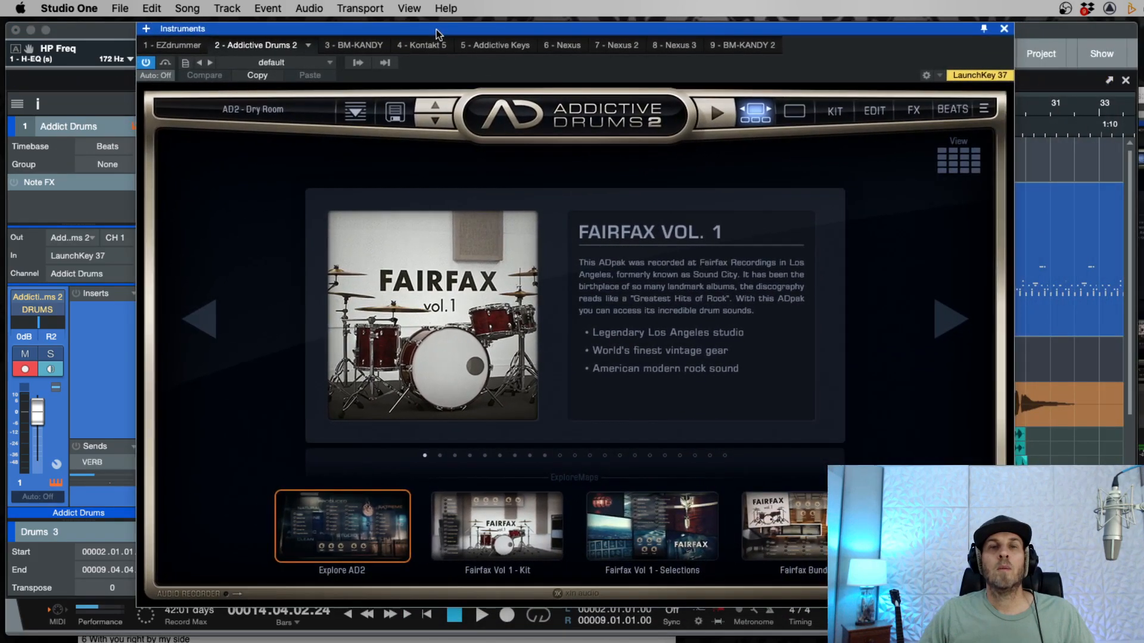
{"action": "left_click", "coordinate": [956, 320]}
{"action": "left_click", "coordinate": [956, 320]}
{"action": "left_click", "coordinate": [957, 322]}
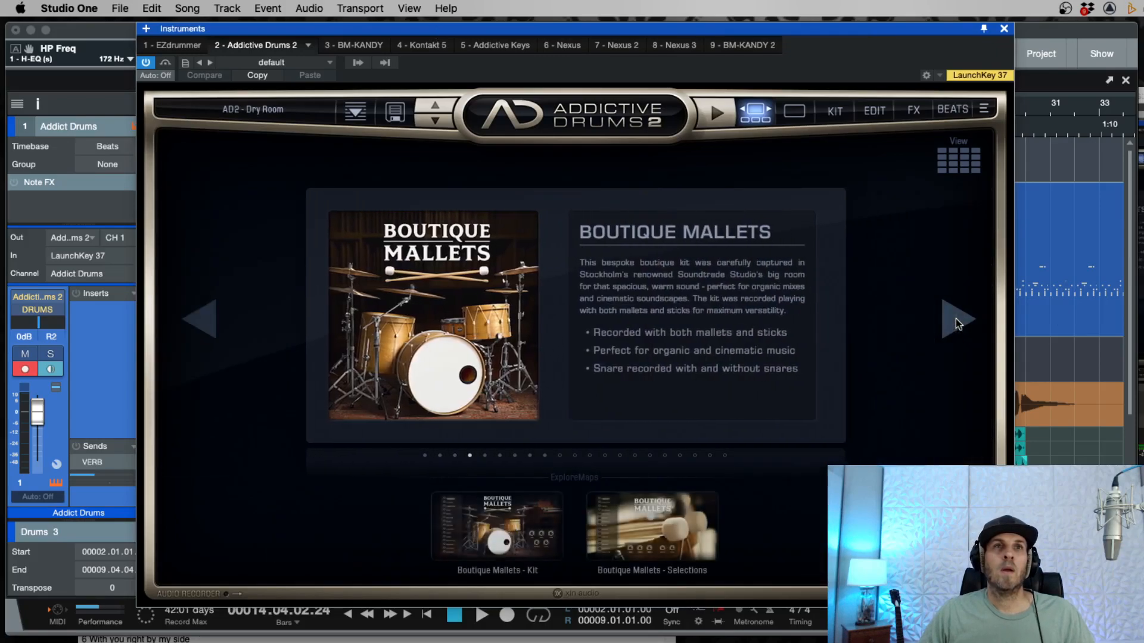
{"action": "left_click", "coordinate": [956, 321]}
{"action": "key", "text": "space"}
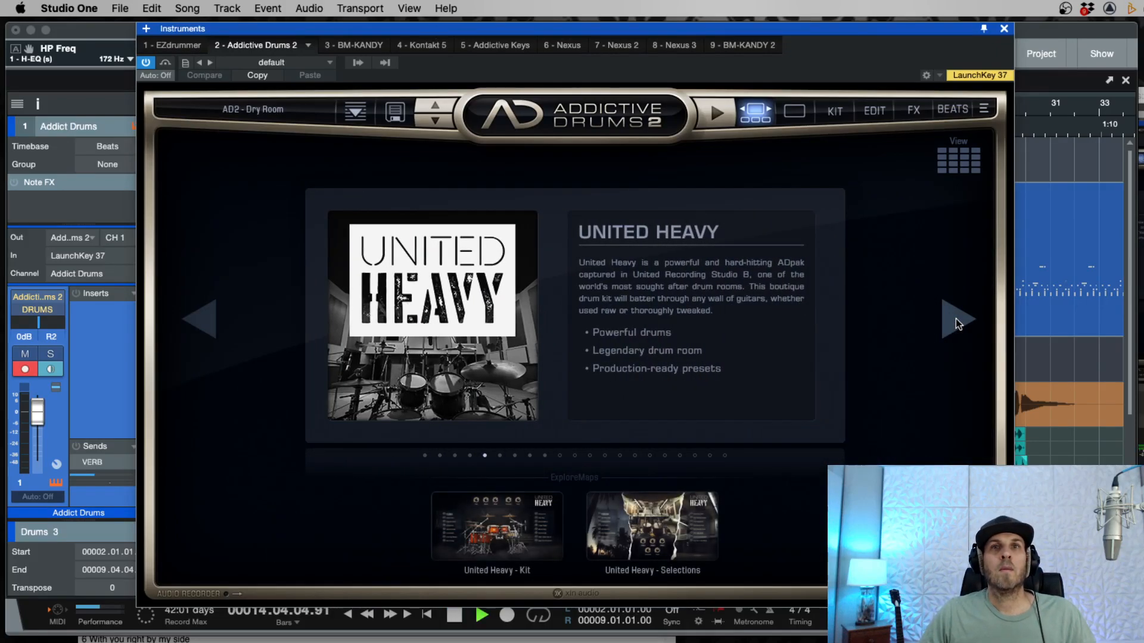
{"action": "left_click", "coordinate": [955, 319]}
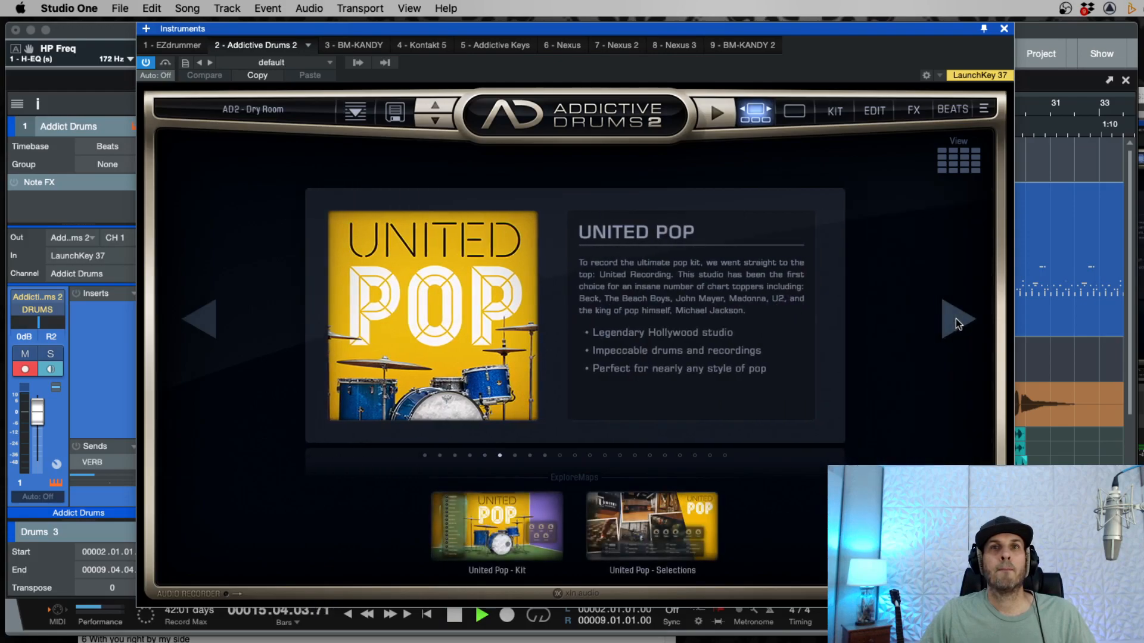
{"action": "left_click", "coordinate": [1004, 29]}
{"action": "key", "text": "space"}
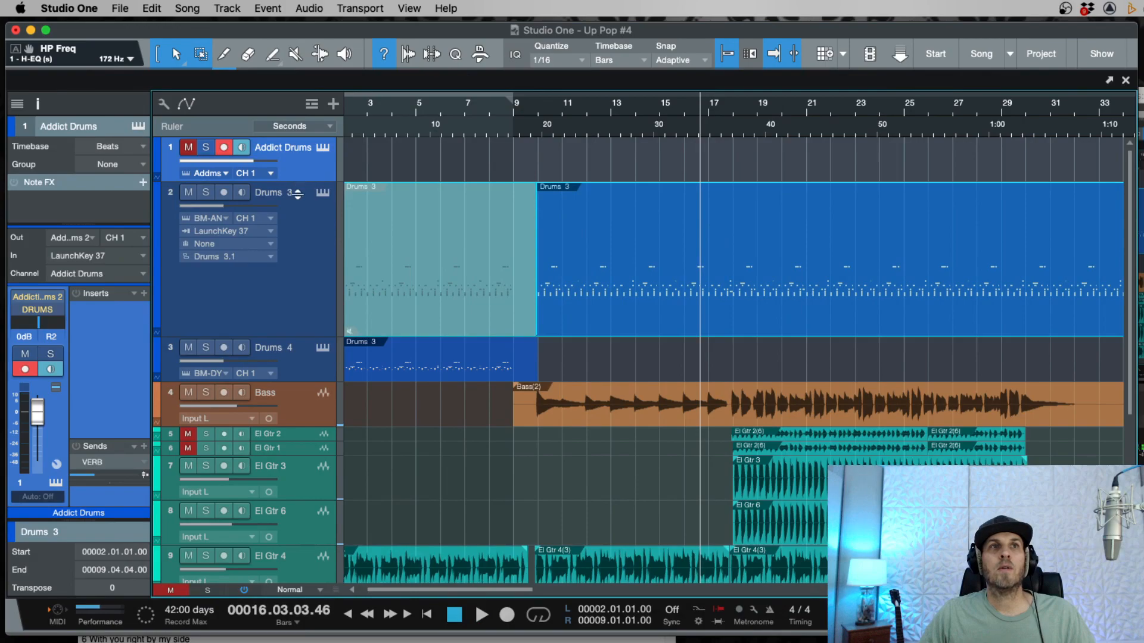
Step: Enlarge and unmute the Addict Drums track, record a two-bar part from bar 10 to 12, and select it with the playhead at bar 10
{"action": "left_click_drag", "start_coordinate": [297, 187], "coordinate": [297, 261]}
{"action": "left_click", "coordinate": [526, 168]}
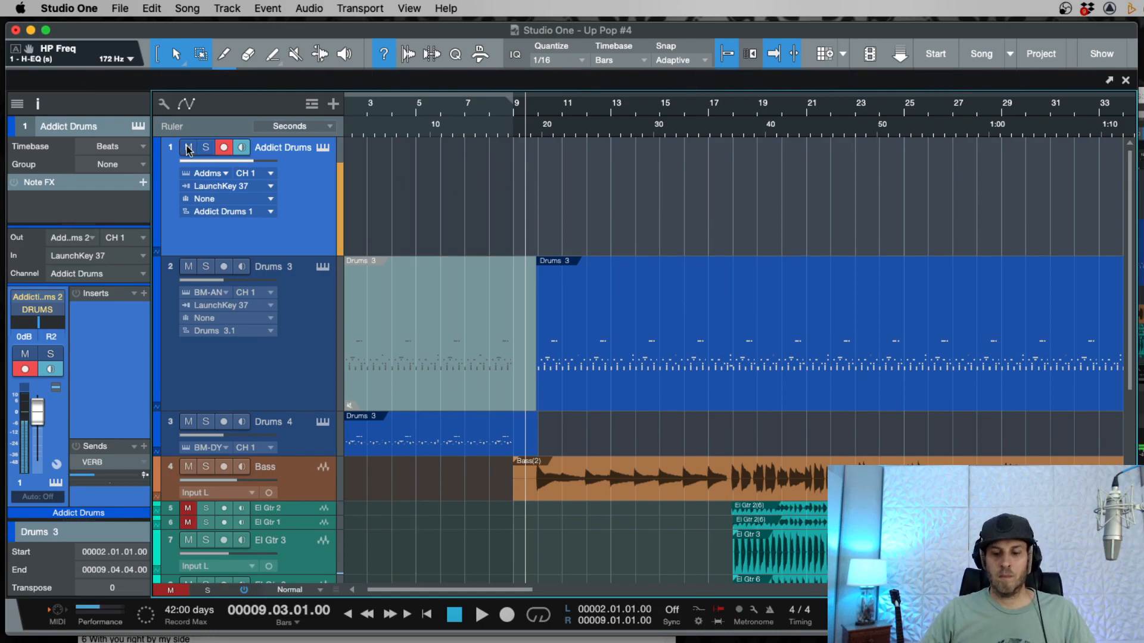
{"action": "key", "text": "space"}
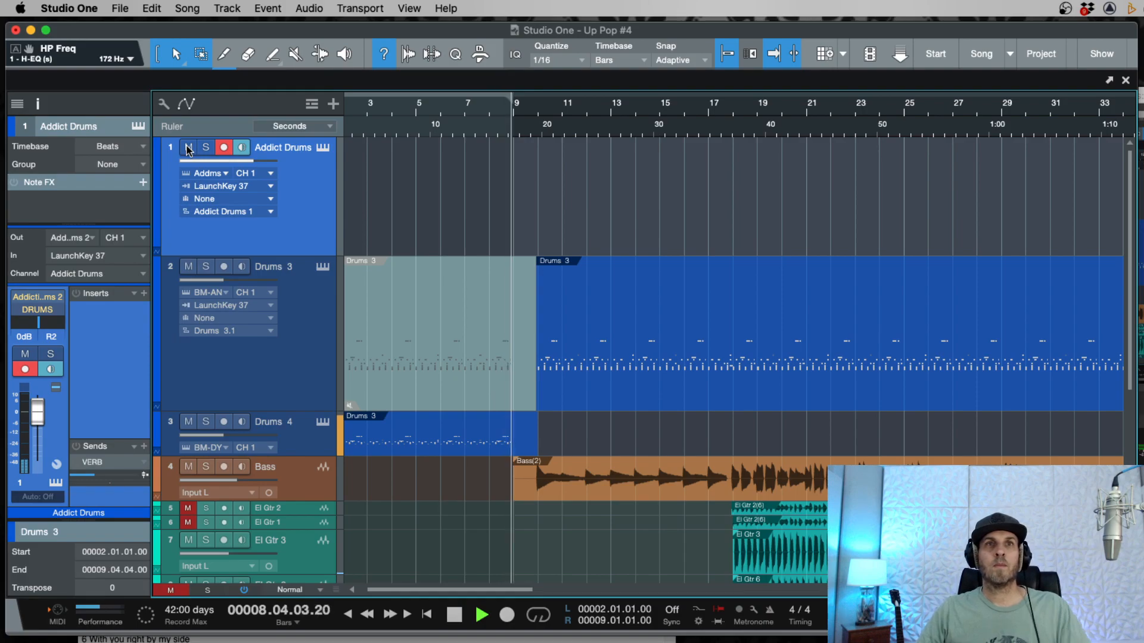
{"action": "key", "text": "e"}
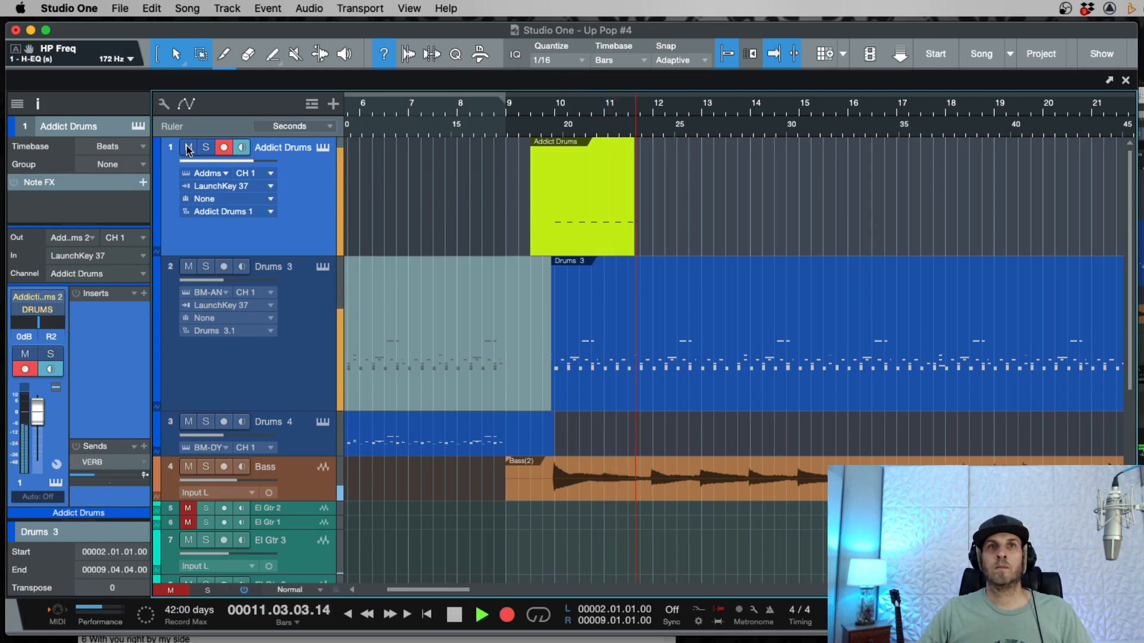
{"action": "key", "text": "space"}
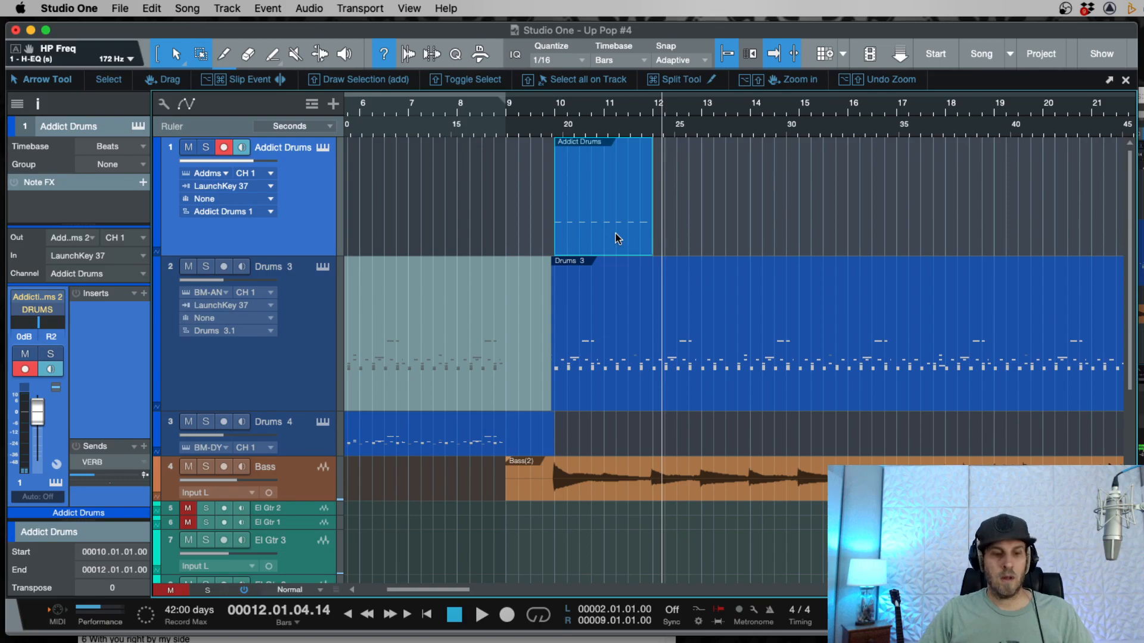
{"action": "left_click", "coordinate": [540, 169]}
{"action": "left_click", "coordinate": [602, 234]}
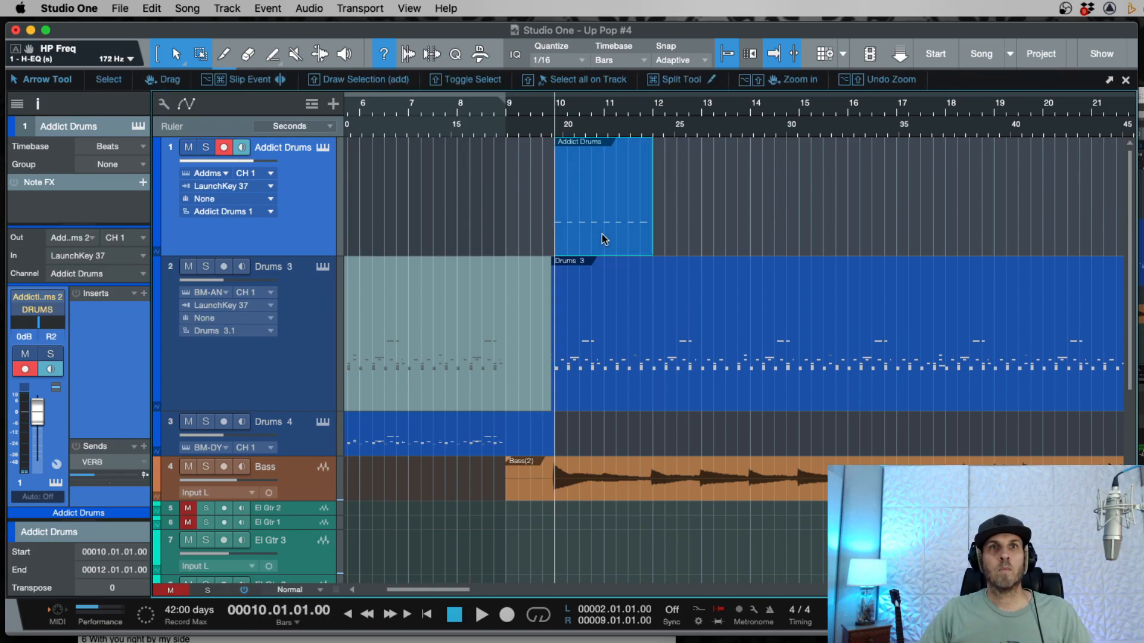
Step: Duplicate the two-bar Addict Drums event at bar 10 three times to fill up to bar 18
{"action": "key", "text": "e"}
{"action": "key", "text": "w"}
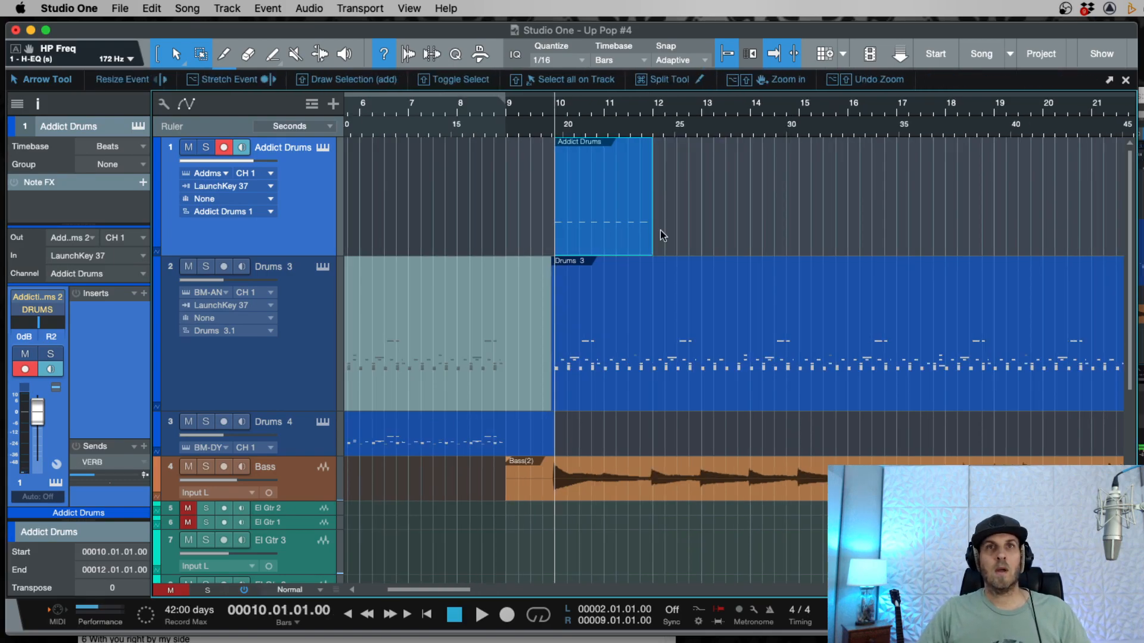
{"action": "key", "text": "d"}
{"action": "key", "text": "d"}
{"action": "key", "text": "d"}
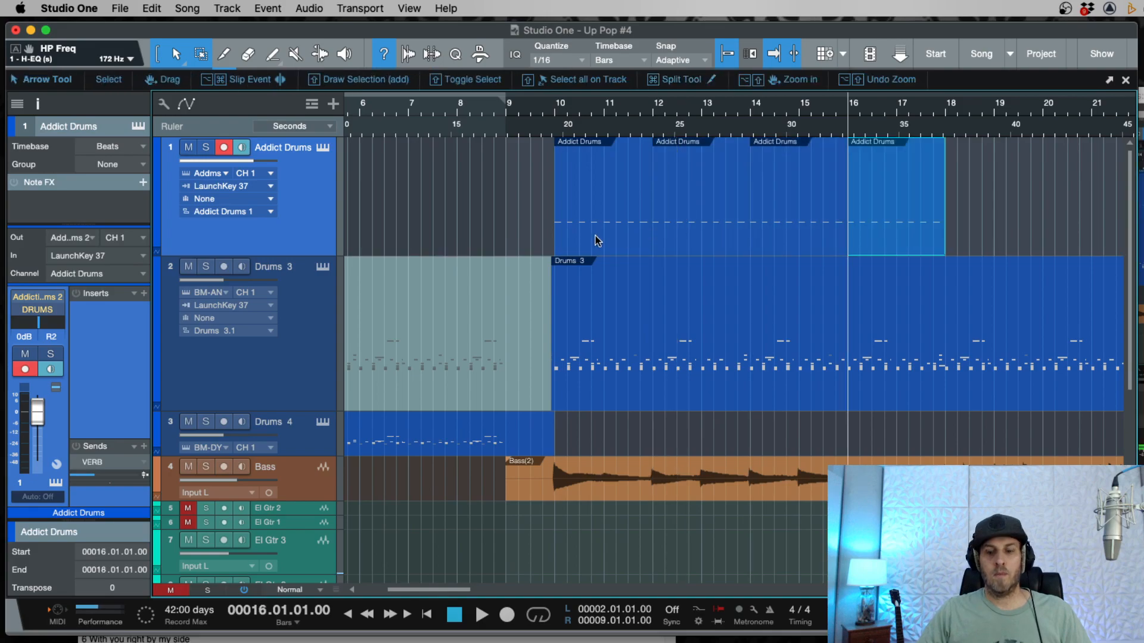
Step: Duplicate the four Addict Drums events to bar 18 and merge the copies into one event
{"action": "key", "text": "shift+Left"}
{"action": "key", "text": "shift+Left"}
{"action": "key", "text": "shift+Left"}
{"action": "key", "text": "d"}
{"action": "key", "text": "w"}
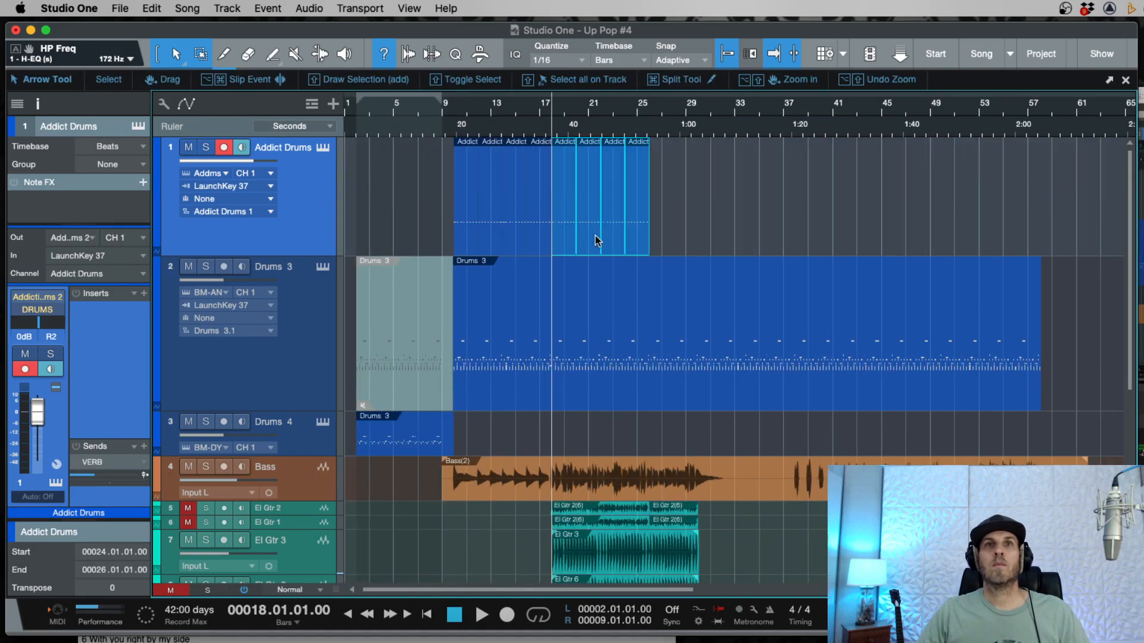
{"action": "key", "text": "g"}
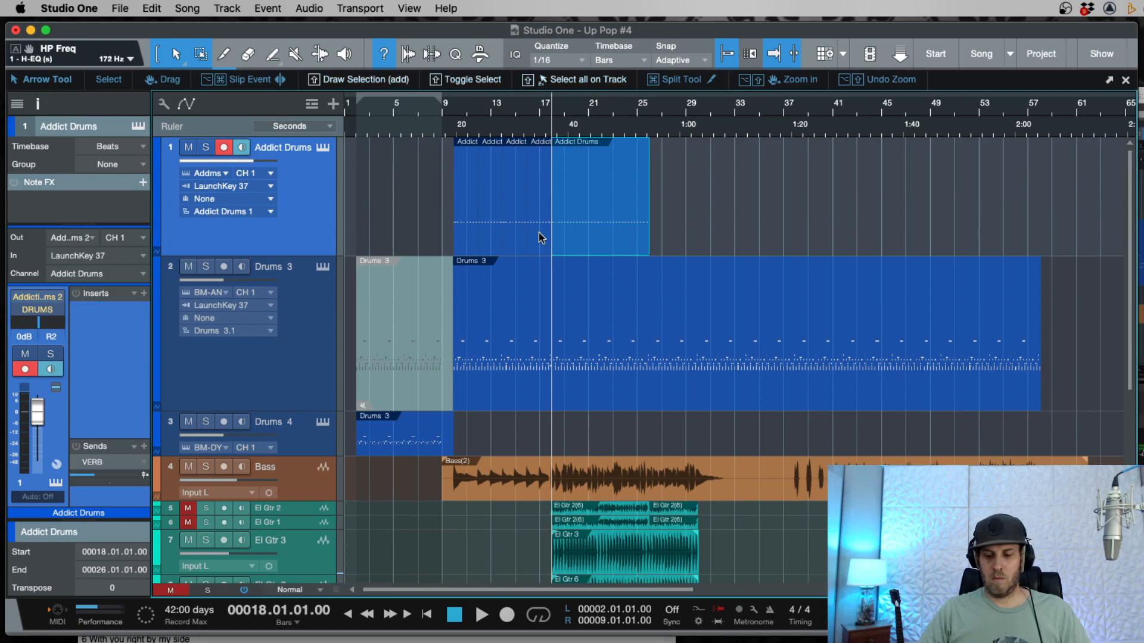
Step: Merge the four Addict Drums events between bars 10 and 18 into one event
{"action": "key", "text": "Left"}
{"action": "key", "text": "shift+Left"}
{"action": "key", "text": "shift+Left"}
{"action": "key", "text": "shift+Left"}
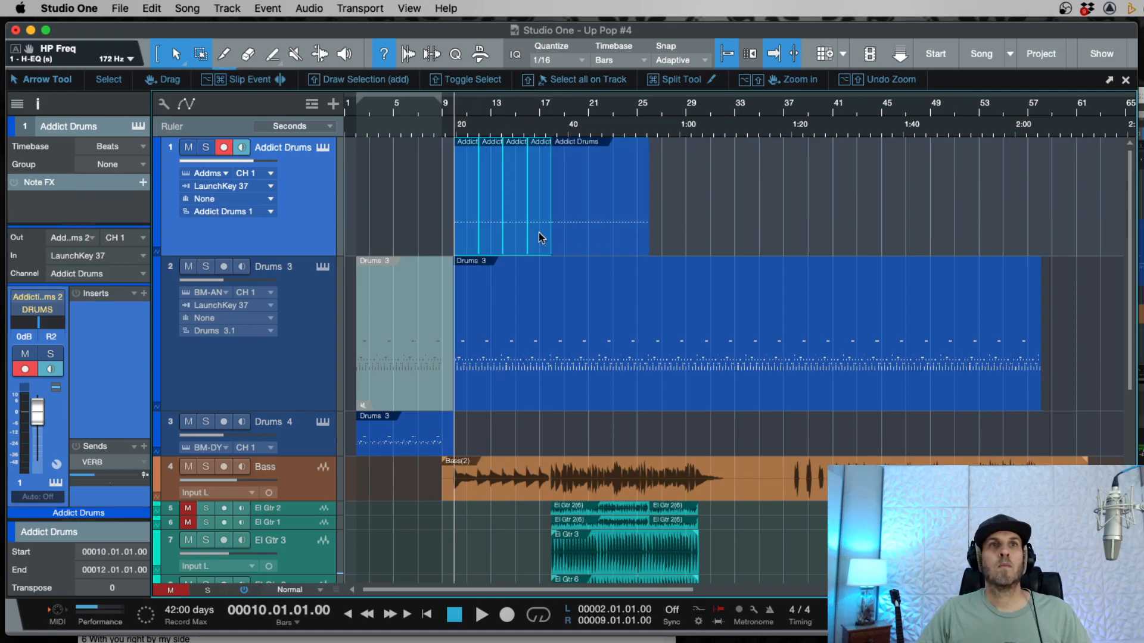
{"action": "key", "text": "g"}
Step: Duplicate both merged Addict Drums events twice to fill up to bar 58, and lower the track's volume to -5.2 dB
{"action": "left_click", "coordinate": [583, 244], "text": "shift"}
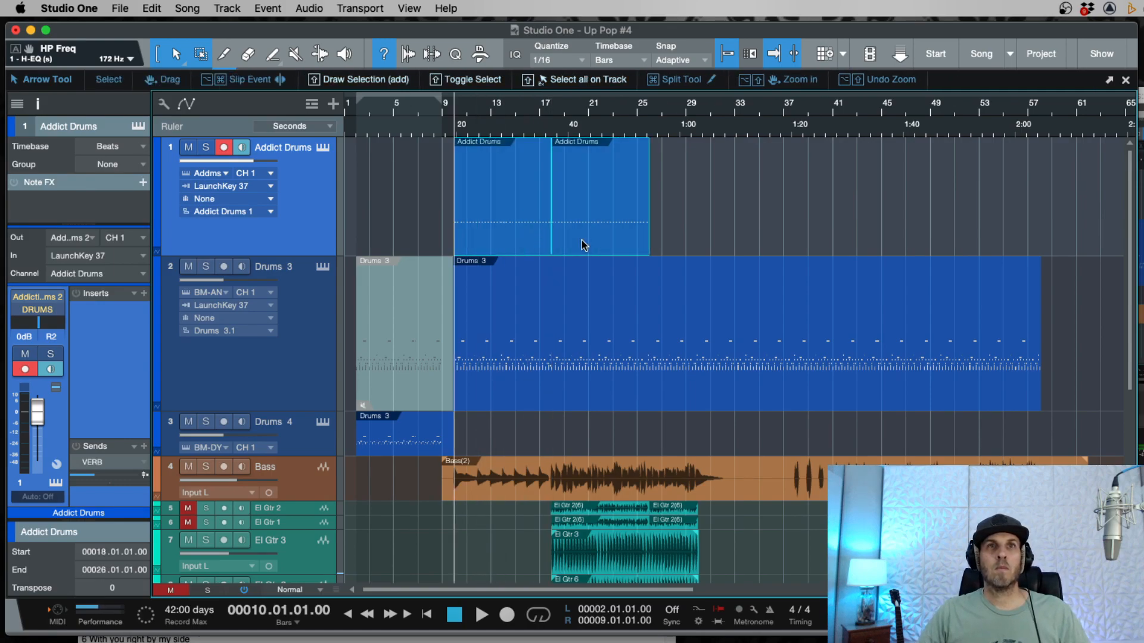
{"action": "key", "text": "d"}
{"action": "key", "text": "space"}
{"action": "key", "text": "d"}
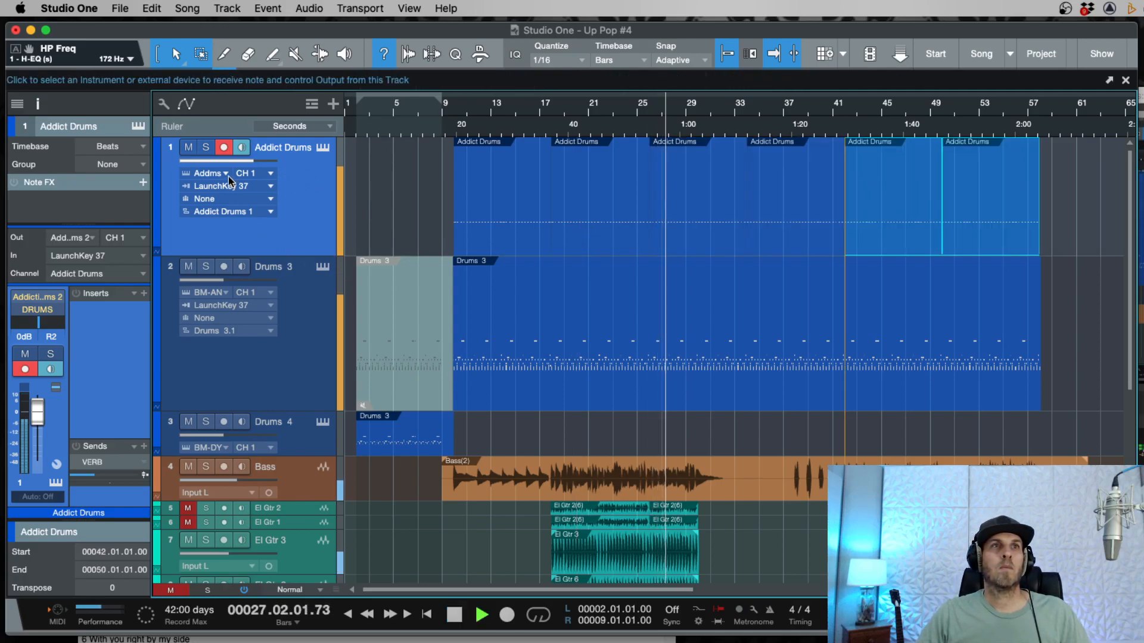
{"action": "left_click_drag", "start_coordinate": [252, 162], "coordinate": [241, 162]}
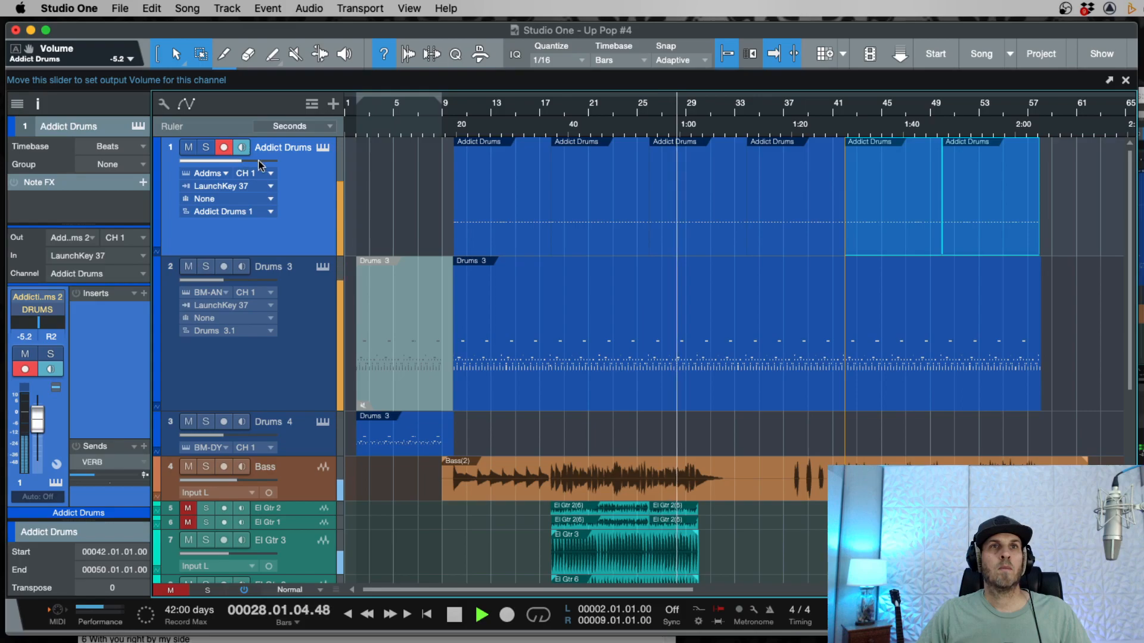
{"action": "key", "text": "space"}
Step: Open the Addict Drums event at bar 18 in the note editor and switch it to the piano view
{"action": "left_click", "coordinate": [548, 125]}
{"action": "key", "text": "e"}
{"action": "key", "text": "w"}
{"action": "key", "text": "e"}
{"action": "key", "text": "e"}
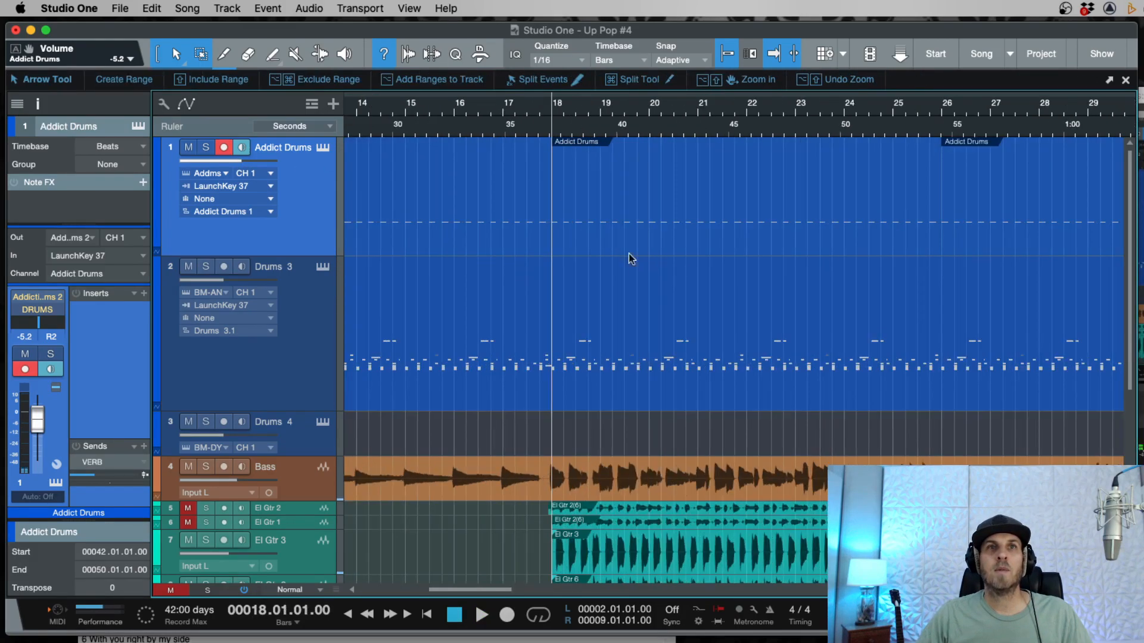
{"action": "double_click", "coordinate": [565, 238]}
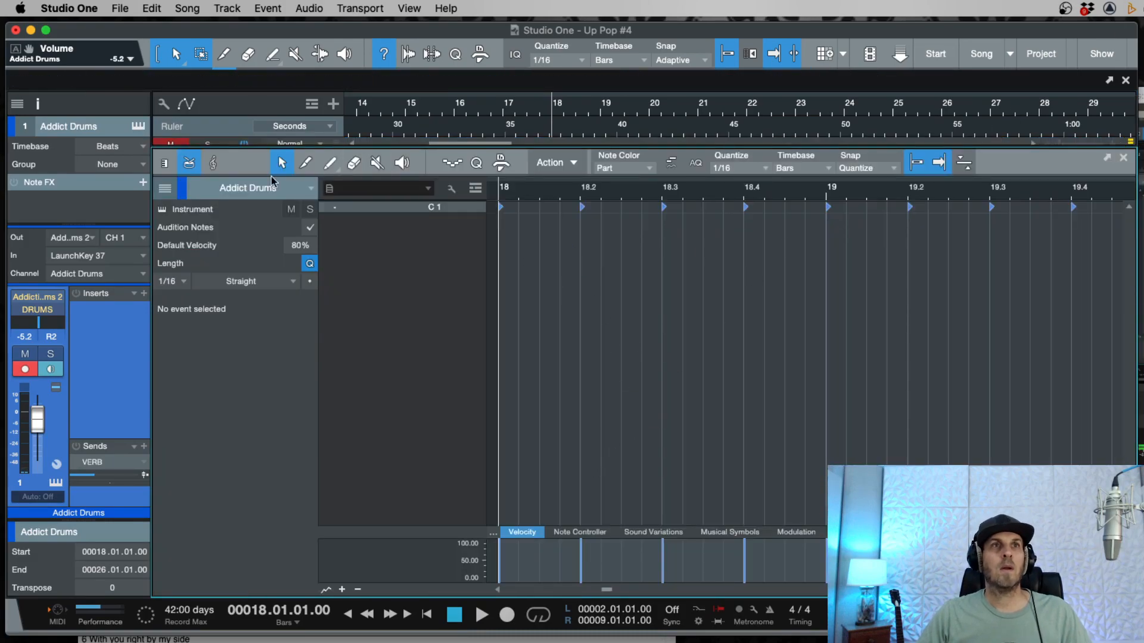
{"action": "left_click", "coordinate": [168, 166]}
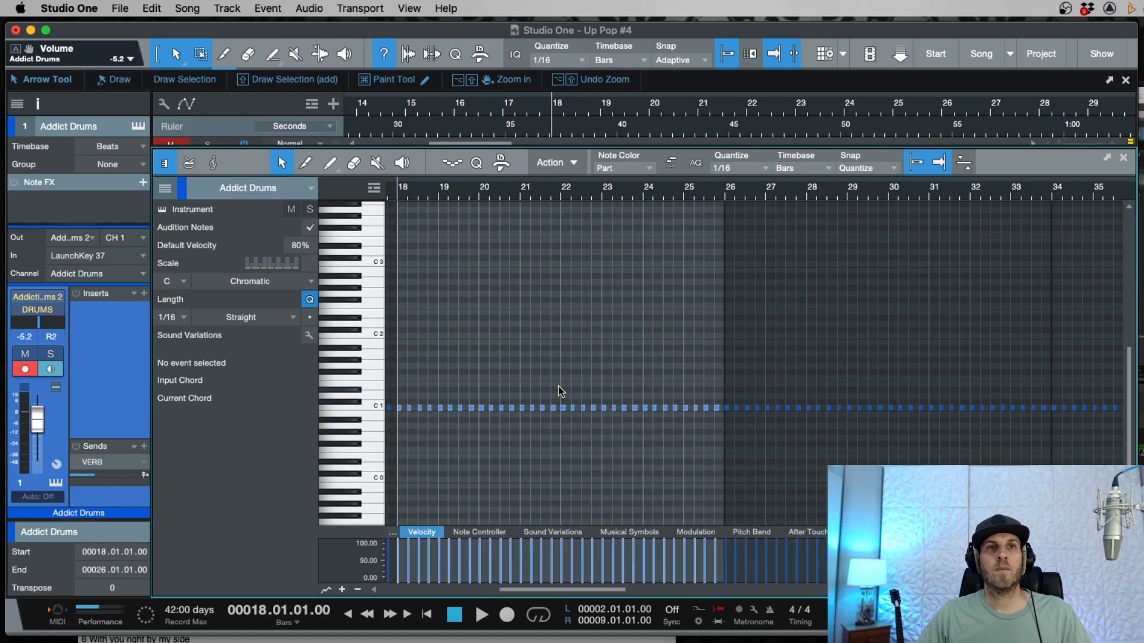
Step: Add 1/16 D1 notes on beats 2 and 4 of bar 18 and play the pattern back
{"action": "key", "text": "e"}
{"action": "key", "text": "e"}
{"action": "key", "text": "e"}
{"action": "key", "text": "e"}
{"action": "key", "text": "e"}
{"action": "key", "text": "e"}
{"action": "key", "text": "e"}
{"action": "key", "text": "e"}
{"action": "key", "text": "space"}
{"action": "key", "text": "space"}
{"action": "key", "text": "e"}
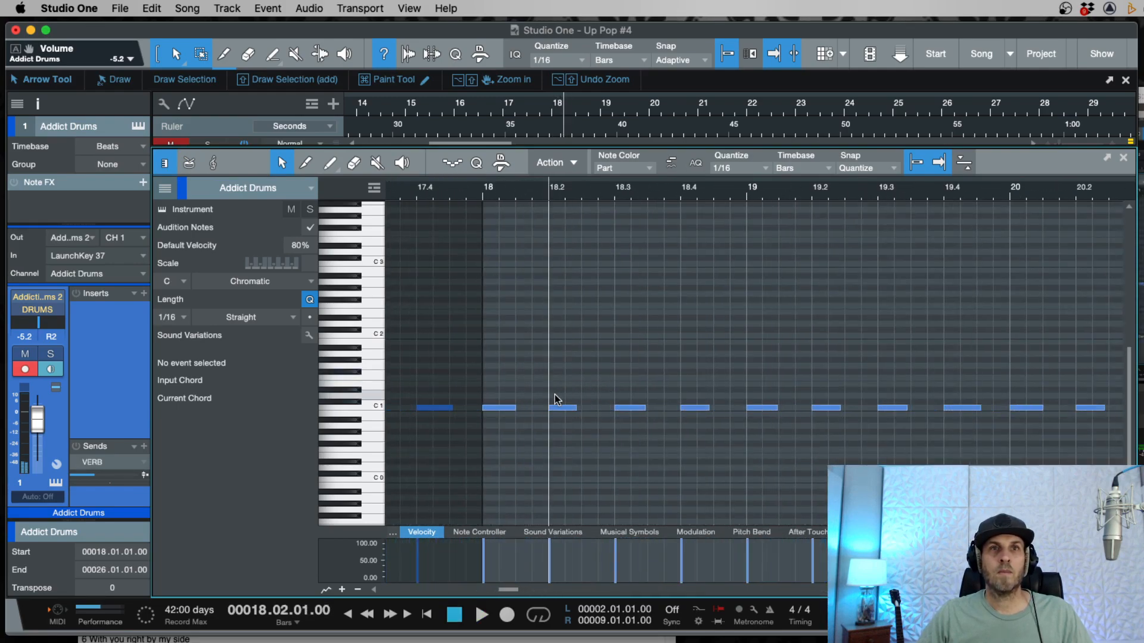
{"action": "double_click", "coordinate": [555, 396]}
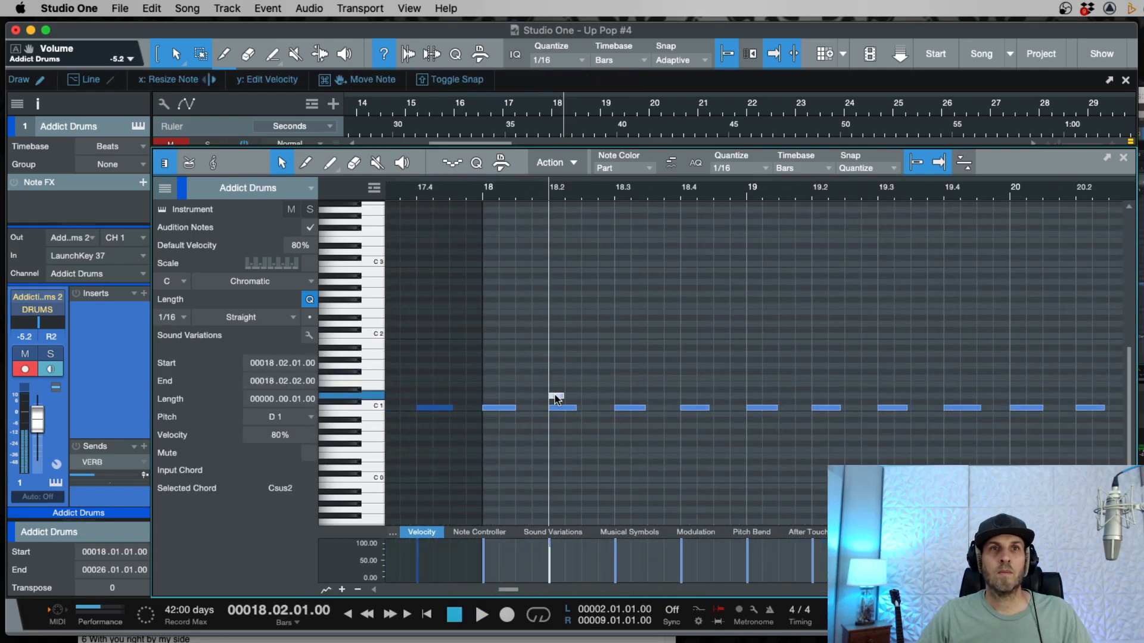
{"action": "double_click", "coordinate": [686, 395]}
{"action": "key", "text": "space"}
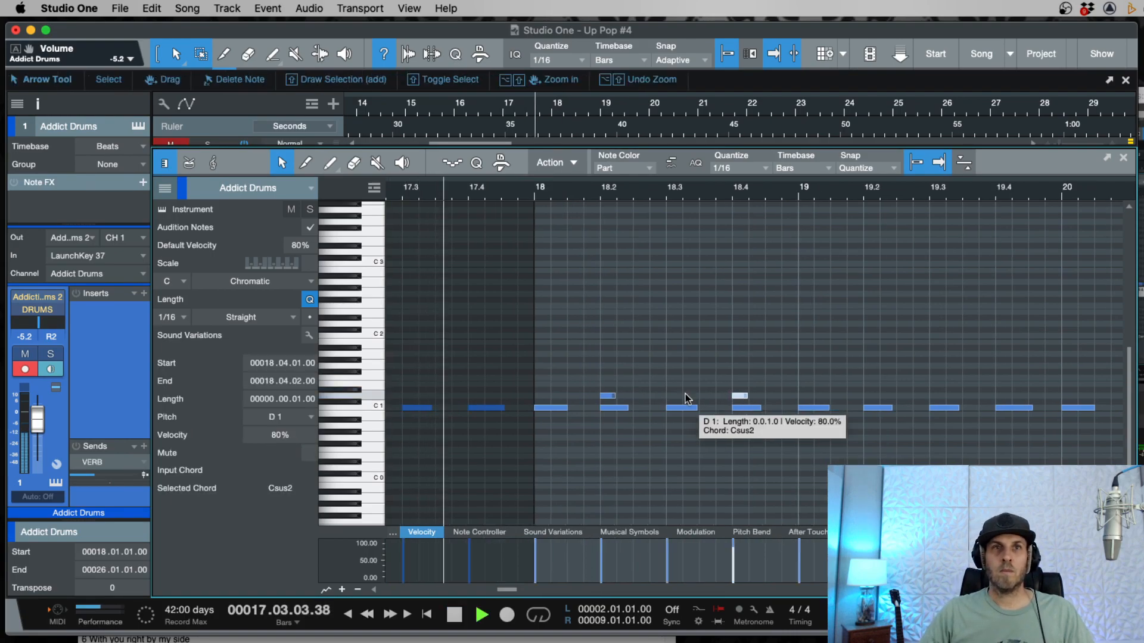
{"action": "key", "text": "w"}
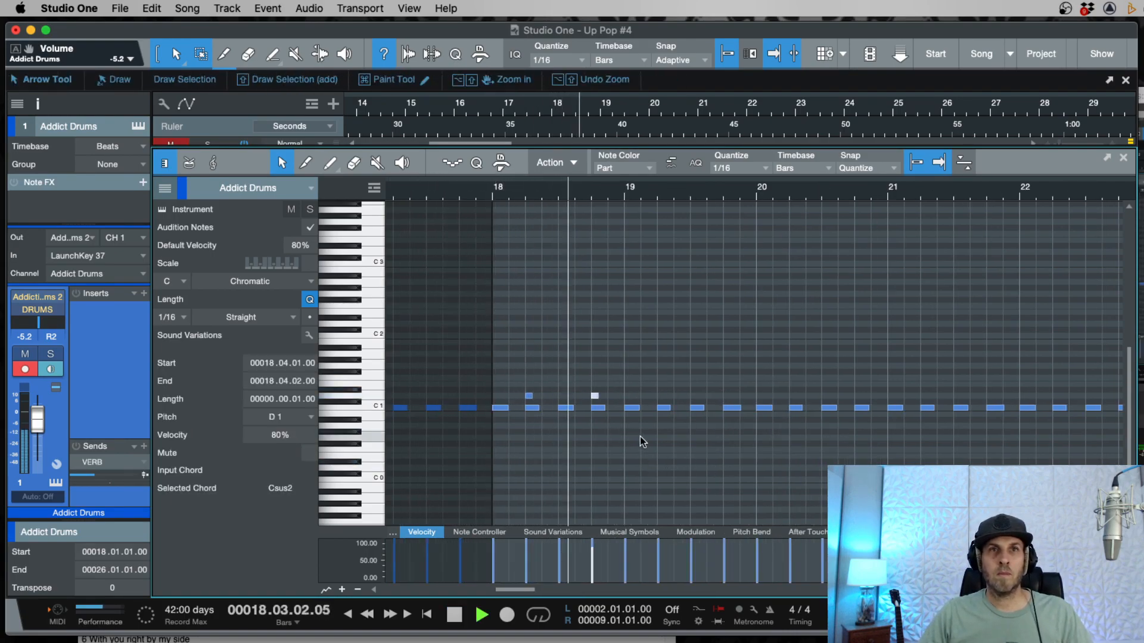
{"action": "key", "text": "space"}
Step: Duplicate the two D1 notes of bar 18 until they fill bars 18 to 21
{"action": "left_click_drag", "start_coordinate": [614, 381], "coordinate": [522, 397]}
{"action": "key", "text": "d"}
{"action": "key", "text": "d"}
{"action": "key", "text": "d"}
{"action": "key", "text": "w"}
{"action": "key", "text": "space"}
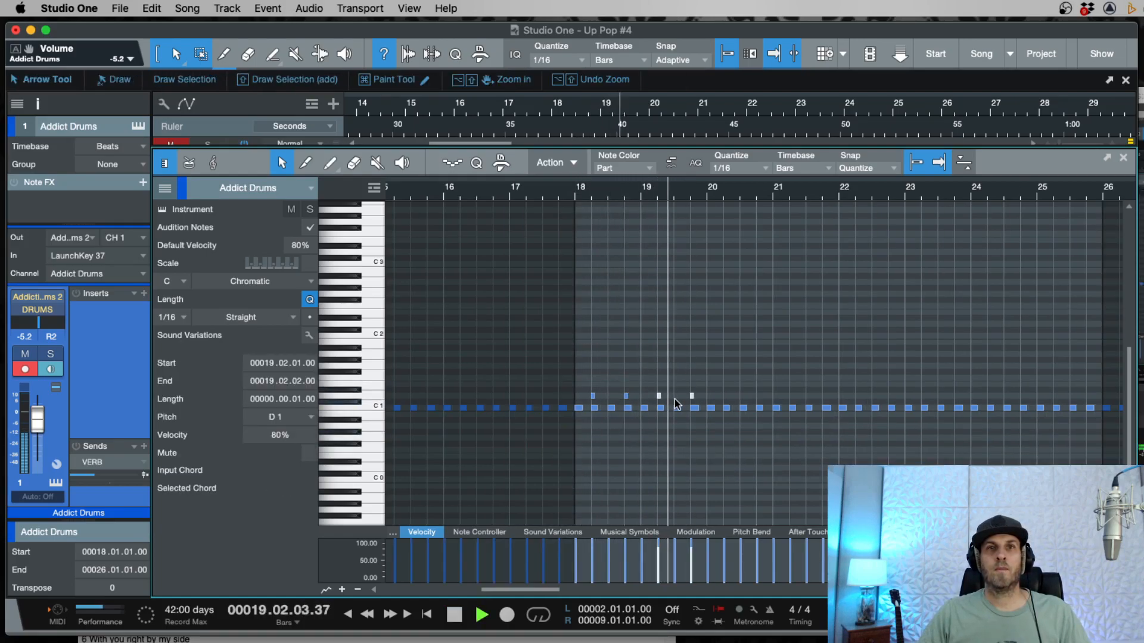
{"action": "left_click", "coordinate": [857, 378]}
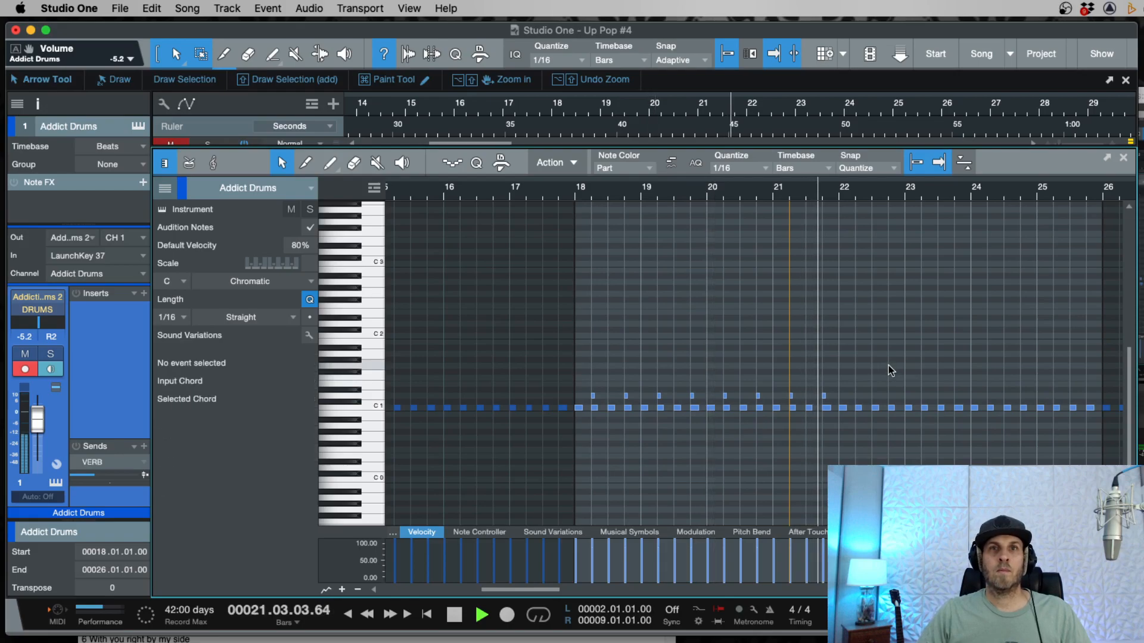
Step: Duplicate the bar 18 event to bar 26, extend the copy's D1 notes through bar 33, and close the note editor
{"action": "key", "text": "d"}
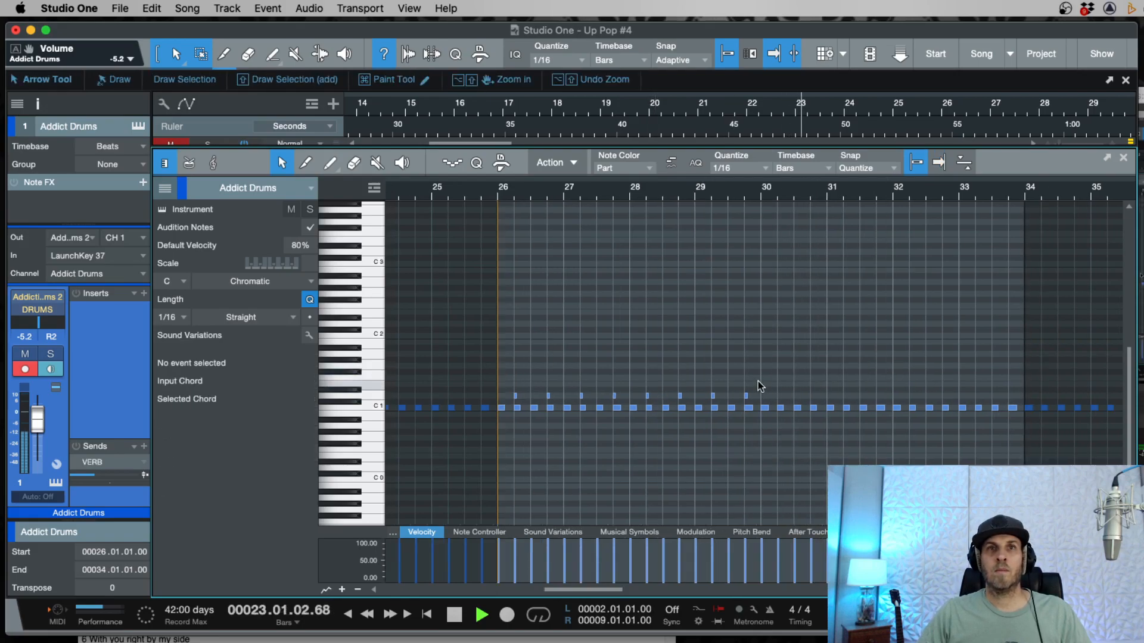
{"action": "left_click_drag", "start_coordinate": [773, 374], "coordinate": [710, 400]}
{"action": "key", "text": "d"}
{"action": "key", "text": "d"}
{"action": "key", "text": "w"}
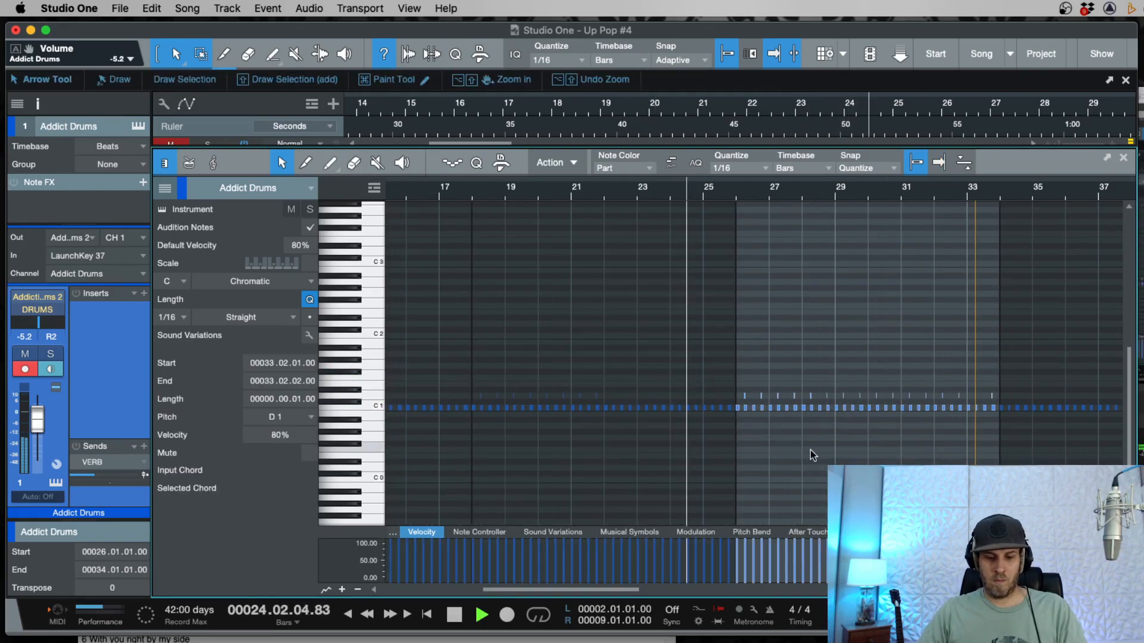
{"action": "key", "text": "F3"}
{"action": "key", "text": "F2"}
{"action": "key", "text": "F2"}
{"action": "key", "text": "space"}
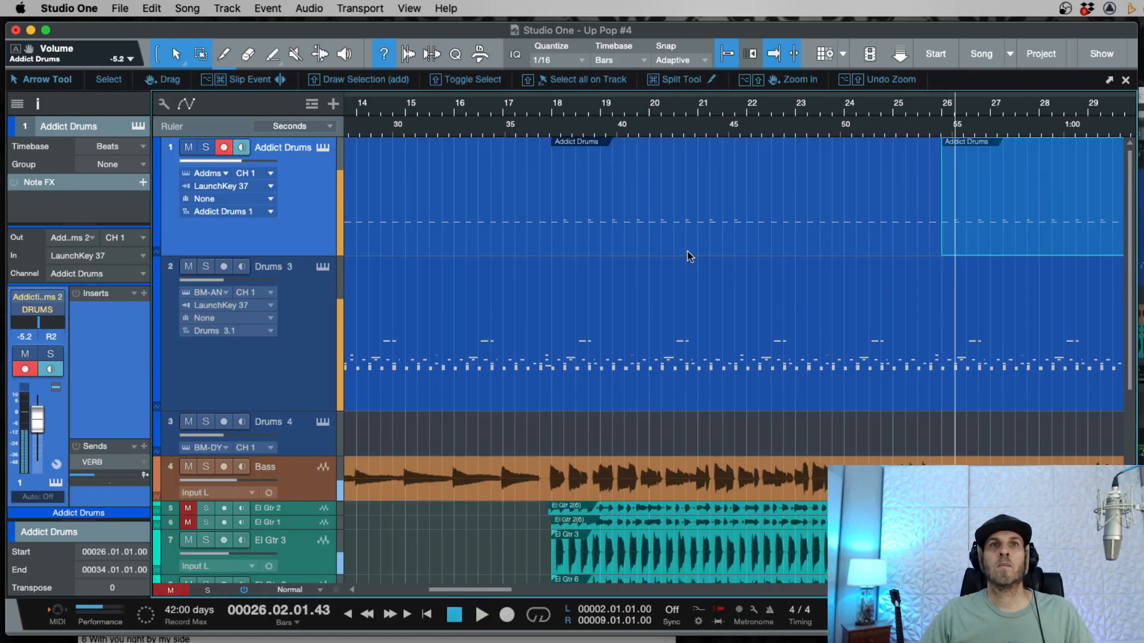
Step: Play from bar 18 and reopen the Addict Drums event there in the note editor
{"action": "key", "text": "w"}
{"action": "left_click", "coordinate": [745, 141]}
{"action": "key", "text": "space"}
{"action": "left_click", "coordinate": [817, 248]}
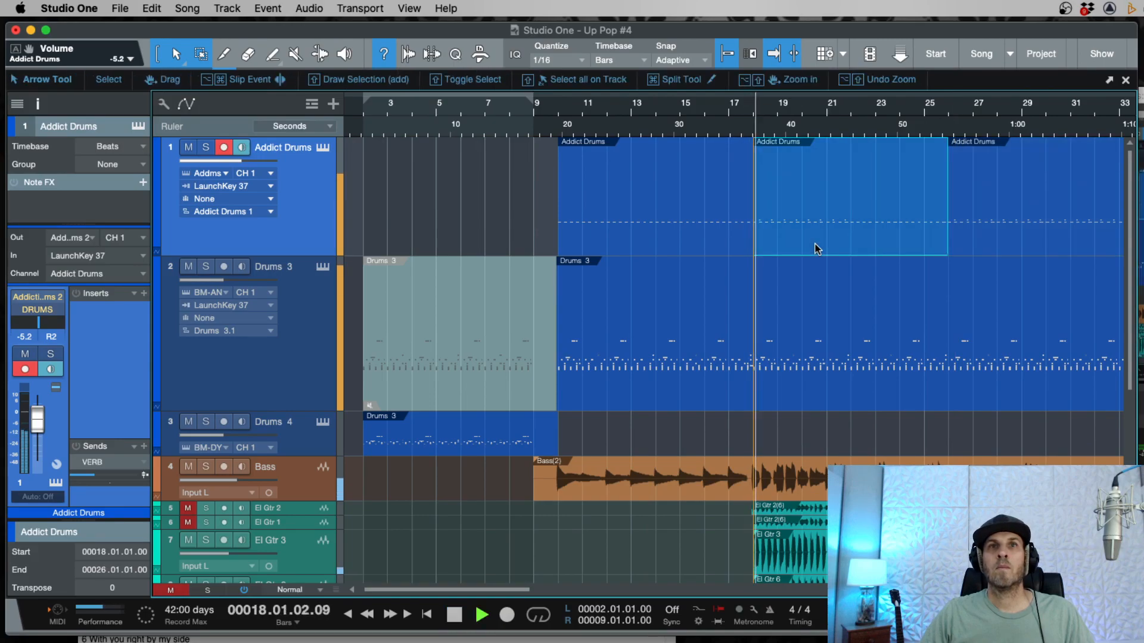
{"action": "double_click", "coordinate": [853, 251]}
Step: Duplicate the D1 notes of bars 18 to 21 into bars 22 to 25
{"action": "left_click_drag", "start_coordinate": [626, 370], "coordinate": [477, 392]}
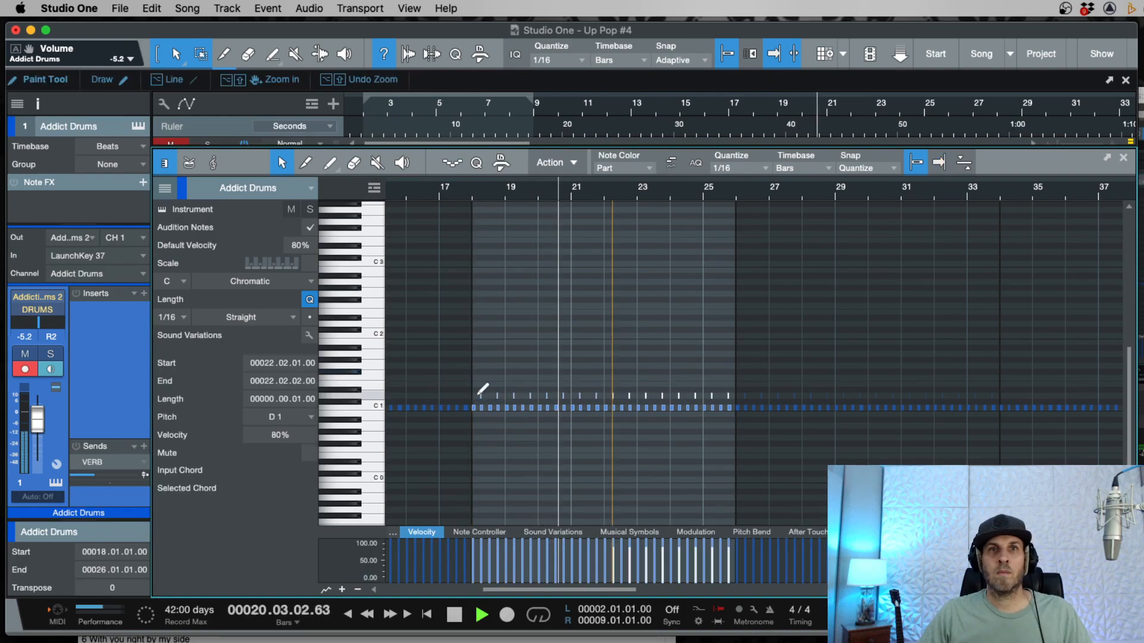
{"action": "key", "text": "e"}
{"action": "key", "text": "e"}
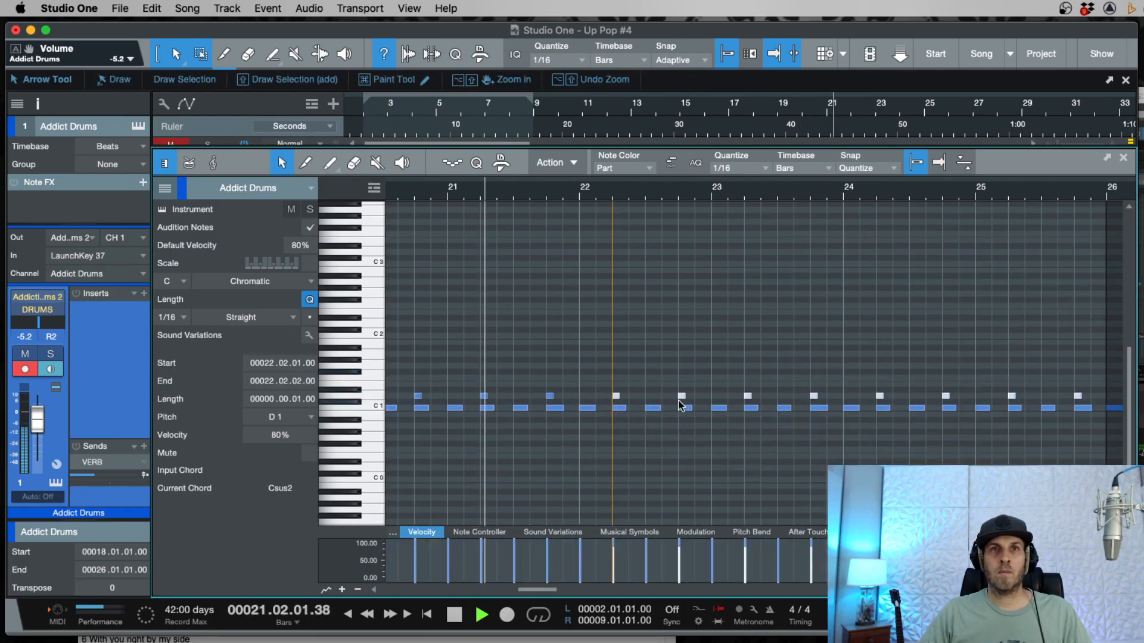
{"action": "left_click", "coordinate": [632, 400]}
{"action": "key", "text": "space"}
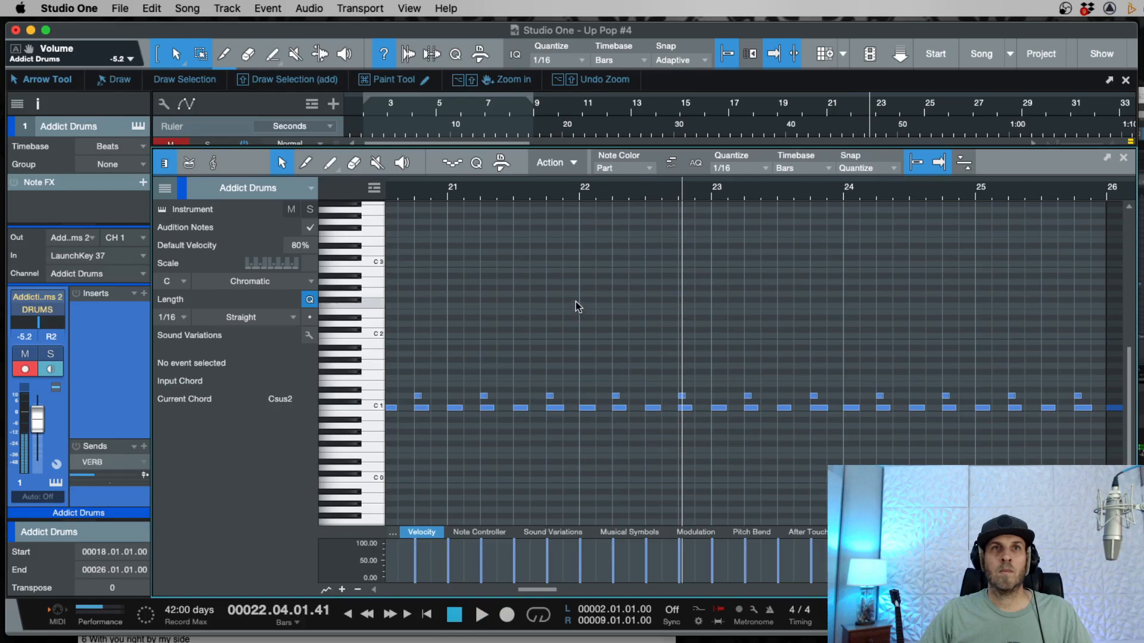
Step: Add two extra 1/16 D1 notes at 21.4.3 and 21.4.4 as a short fill leading into bar 22
{"action": "left_click", "coordinate": [559, 190]}
{"action": "key", "text": "e"}
{"action": "key", "text": "space"}
{"action": "key", "text": "space"}
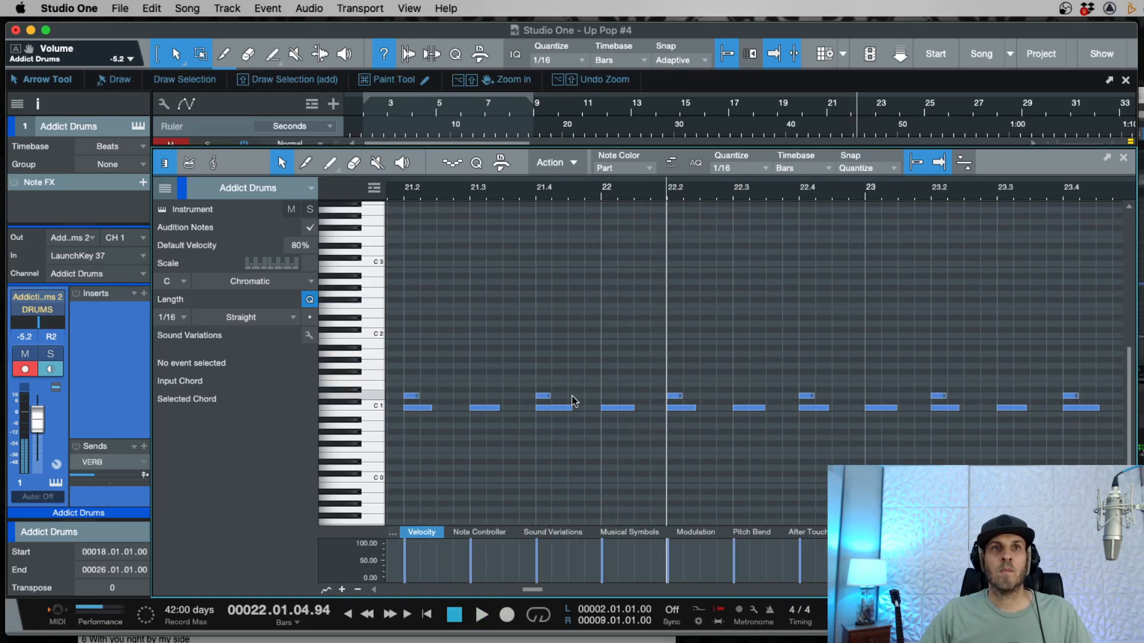
{"action": "left_click_drag", "start_coordinate": [543, 398], "coordinate": [587, 401]}
{"action": "key", "text": "space"}
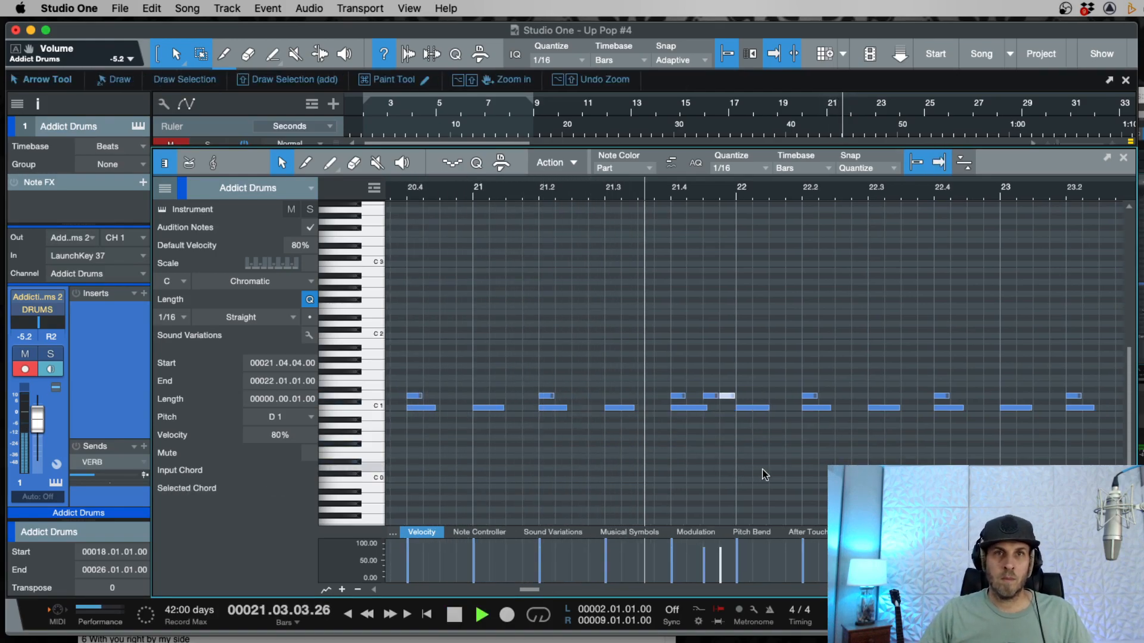
Step: Replace the D1 notes from bar 22 on with a duplicate of the bars 18 to 21 pattern, and close the note editor
{"action": "key", "text": "w"}
{"action": "key", "text": "w"}
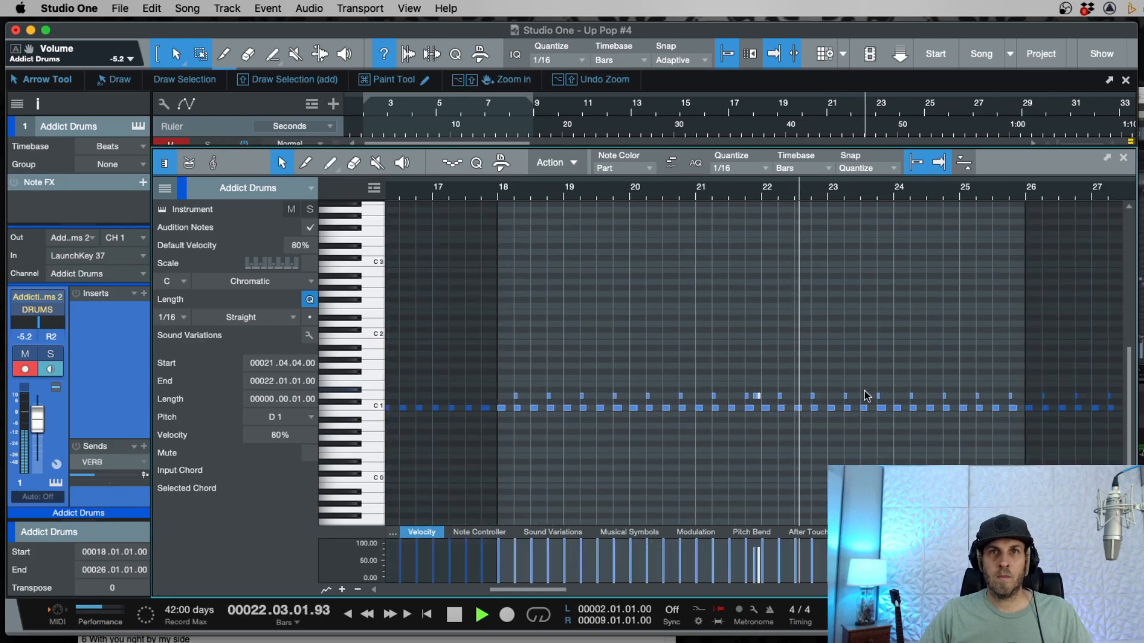
{"action": "left_click_drag", "start_coordinate": [1025, 371], "coordinate": [773, 397]}
{"action": "key", "text": "Delete"}
{"action": "left_click_drag", "start_coordinate": [815, 355], "coordinate": [509, 394]}
{"action": "key", "text": "d"}
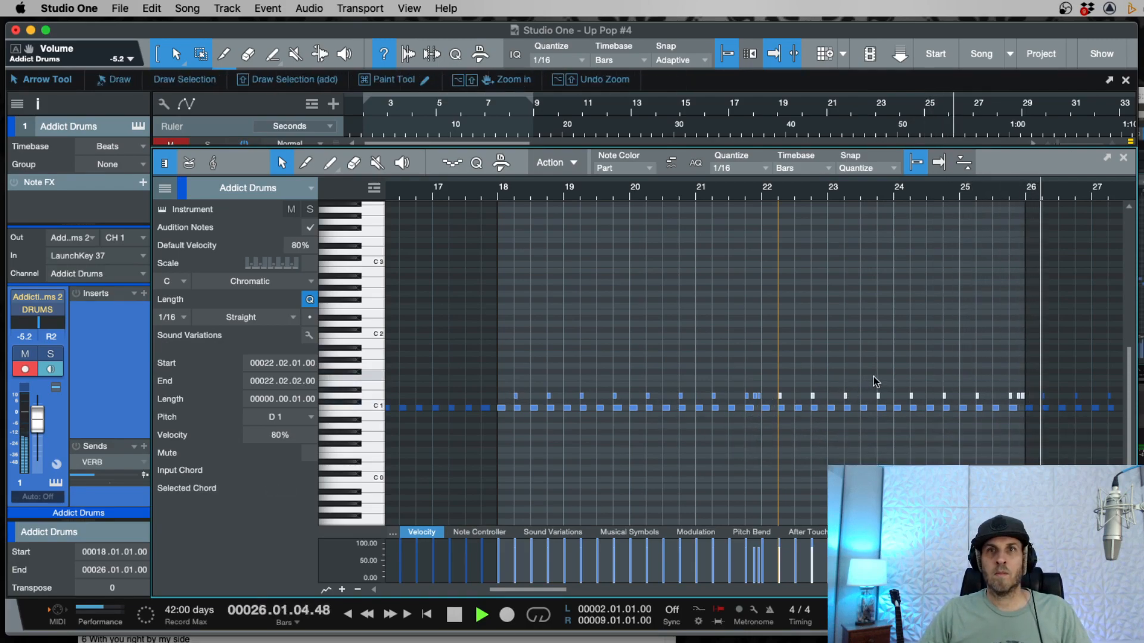
{"action": "key", "text": "space"}
{"action": "key", "text": "F2"}
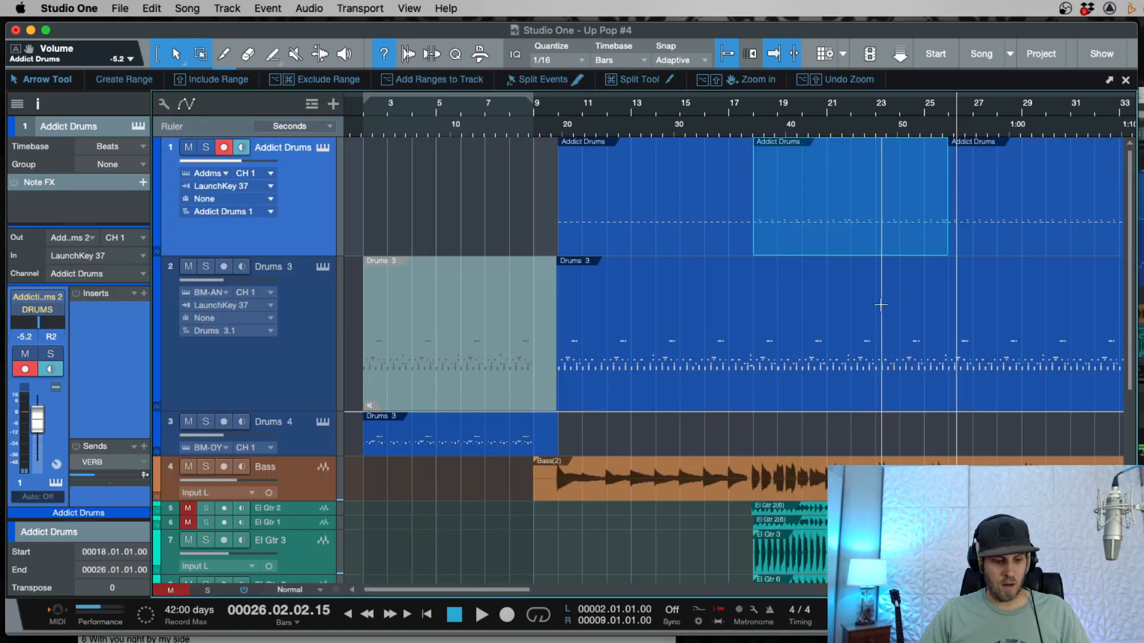
Step: Duplicate the finished bar 18 Addict Drums event to bar 26
{"action": "key", "text": "w"}
{"action": "left_click", "coordinate": [717, 225]}
{"action": "key", "text": "e"}
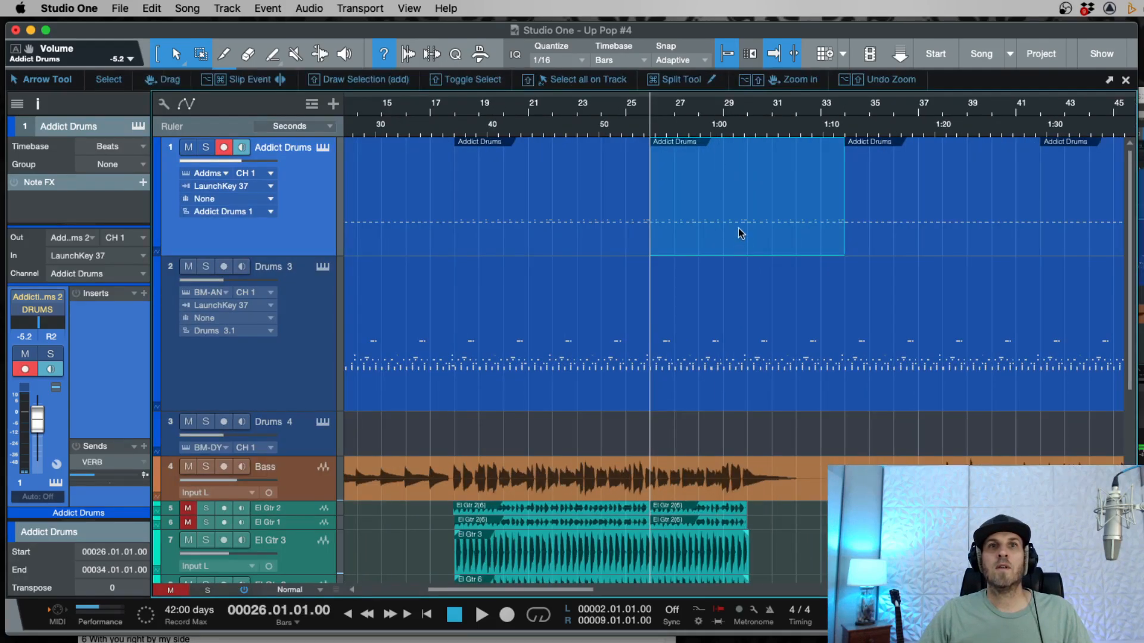
Step: Split the bar 26 Addict Drums event at beat 4 of bar 29 and delete the part after the cut
{"action": "key", "text": "e"}
{"action": "key", "text": "3"}
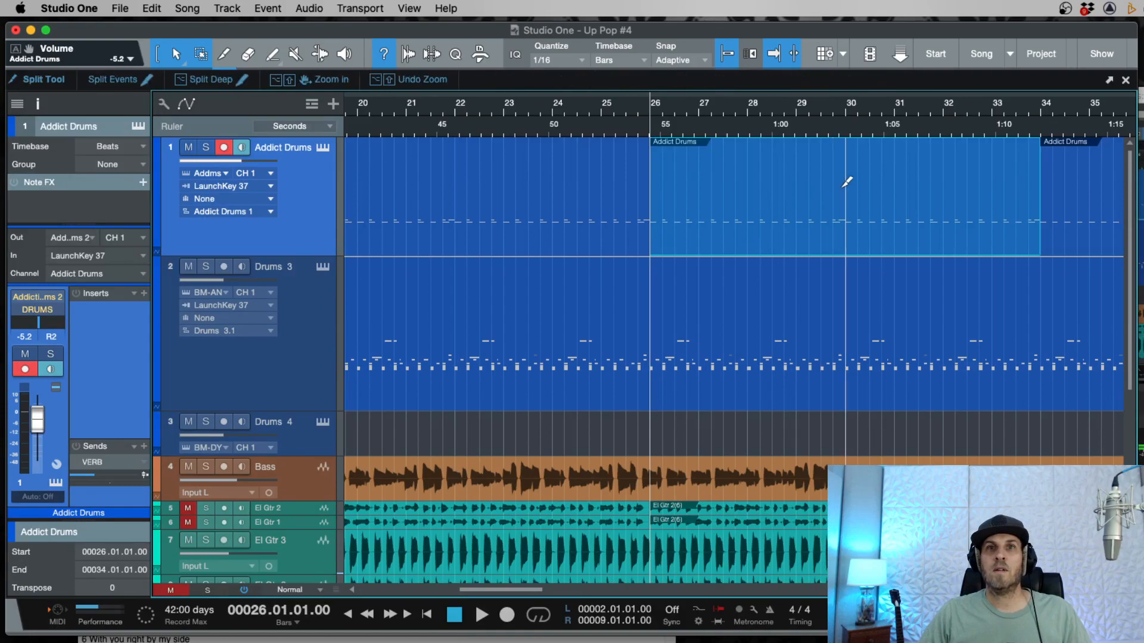
{"action": "left_click", "coordinate": [839, 186], "text": "super"}
{"action": "key", "text": "Delete"}
{"action": "left_click", "coordinate": [773, 112]}
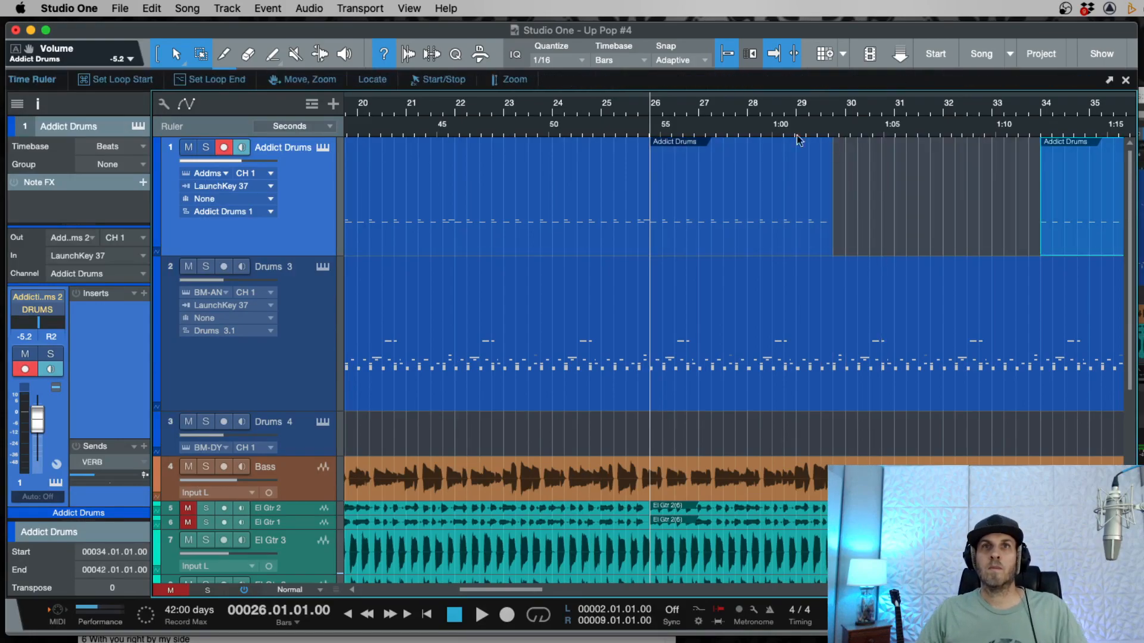
Step: Try resizing the shortened Addict Drums event, and undo both the resize and the deletion after the cut
{"action": "key", "text": "e"}
{"action": "key", "text": "space"}
{"action": "left_click_drag", "start_coordinate": [888, 246], "coordinate": [967, 242]}
{"action": "key", "text": "super+z"}
{"action": "key", "text": "super+z"}
Step: Split the Addict Drums event at bar 30 and delete the section from there to bar 34
{"action": "key", "text": "space"}
{"action": "key", "text": "3"}
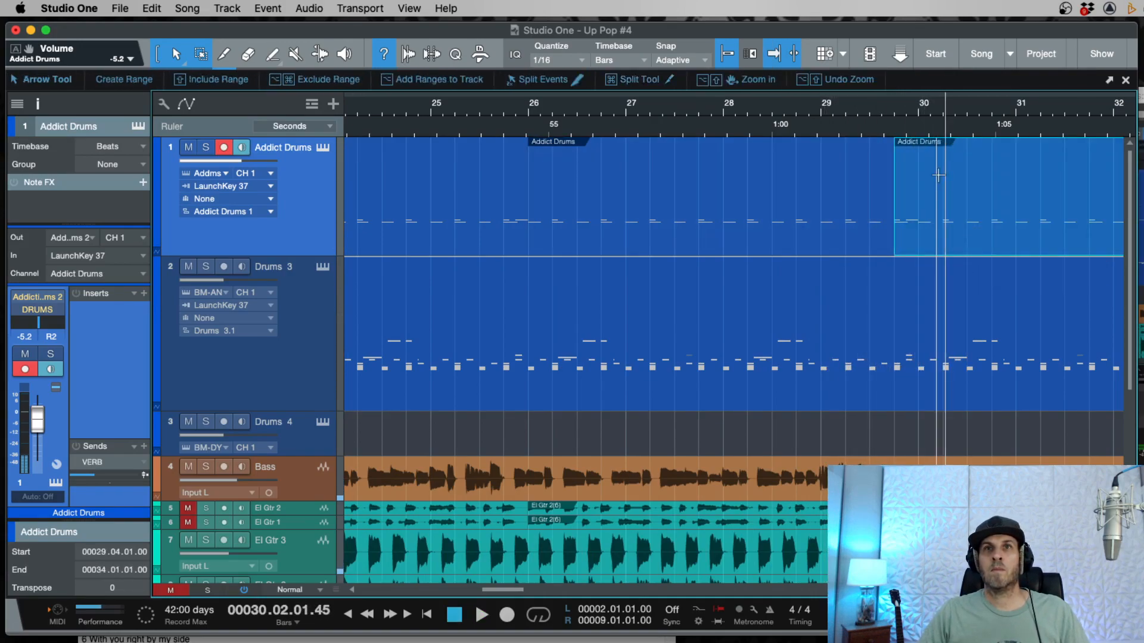
{"action": "key", "text": "Delete"}
{"action": "key", "text": "space"}
{"action": "key", "text": "w"}
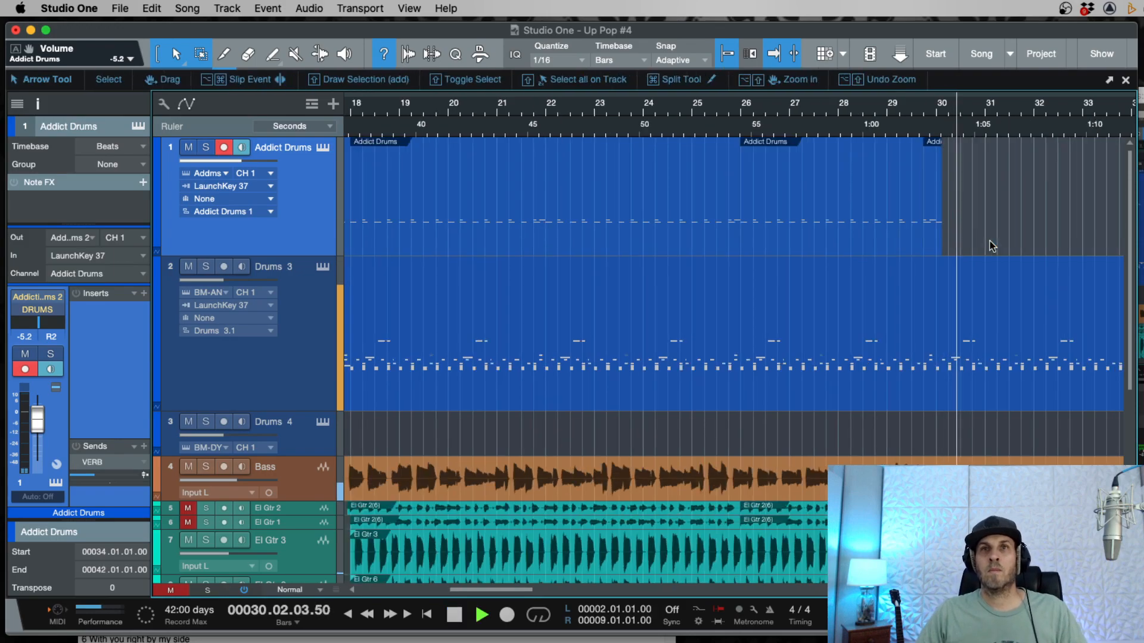
Step: Play the song from bar 29 to check how the Addict Drums part stops at bar 30
{"action": "left_click", "coordinate": [895, 128]}
{"action": "key", "text": "e"}
{"action": "key", "text": "e"}
{"action": "key", "text": "w"}
{"action": "key", "text": "w"}
{"action": "key", "text": "w"}
{"action": "key", "text": "w"}
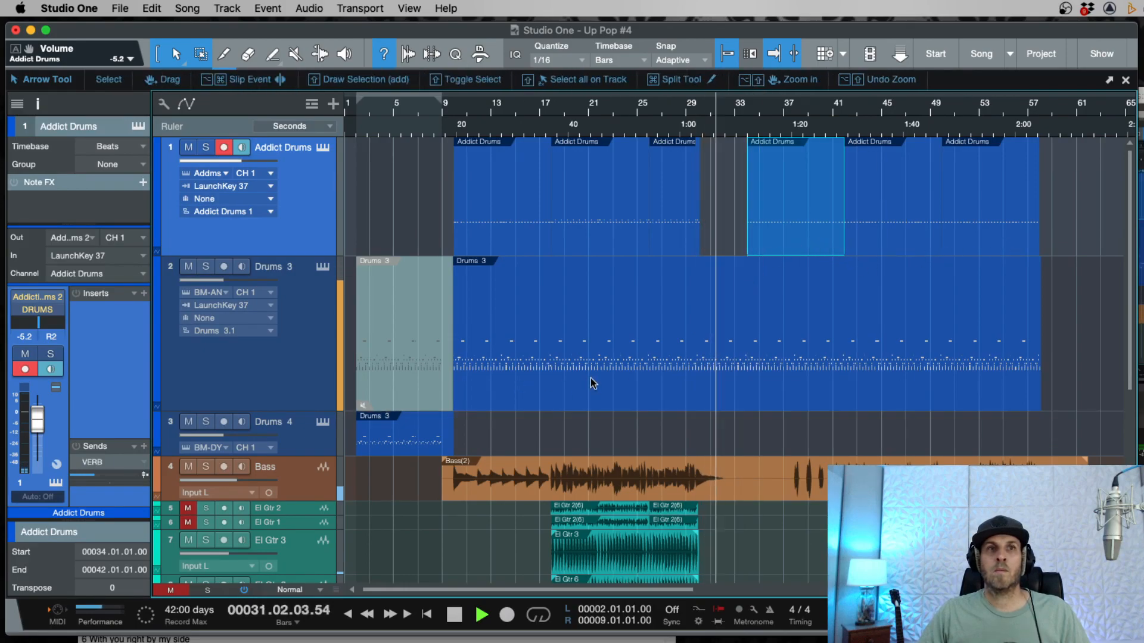
Step: Copy the Drums 4 event from bar 2 to bar 30 and delete the Drums 3 section from bar 30 to 38
{"action": "left_click_drag", "start_coordinate": [381, 451], "coordinate": [724, 447]}
{"action": "key", "text": "3"}
{"action": "key", "text": "e"}
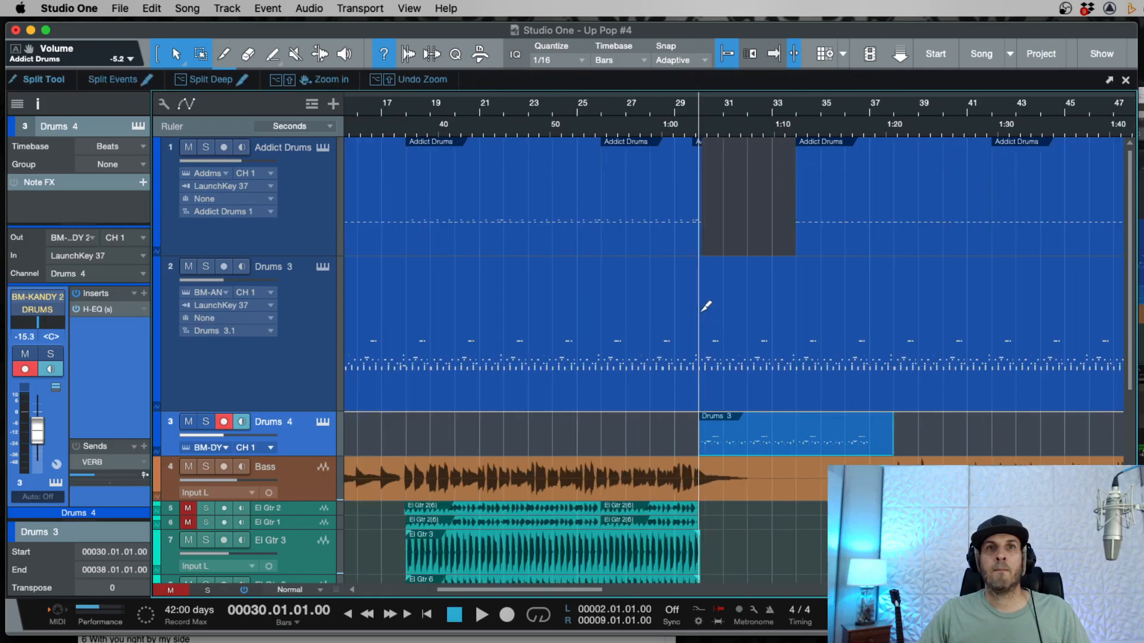
{"action": "left_click", "coordinate": [703, 310]}
{"action": "left_click", "coordinate": [893, 325]}
{"action": "key", "text": "1"}
{"action": "left_click", "coordinate": [840, 387]}
{"action": "key", "text": "Delete"}
Step: Play the song into bar 30, split the copied Drums 4 event at bar 37, and delete the part after the cut
{"action": "key", "text": "space"}
{"action": "key", "text": "e"}
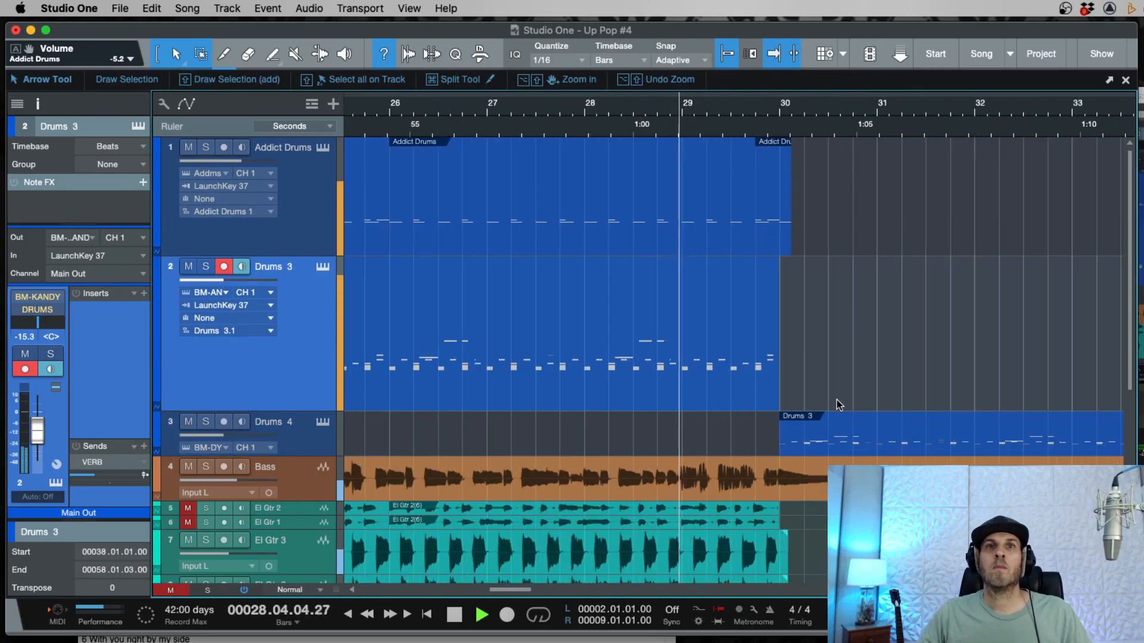
{"action": "key", "text": "w"}
{"action": "key", "text": "w"}
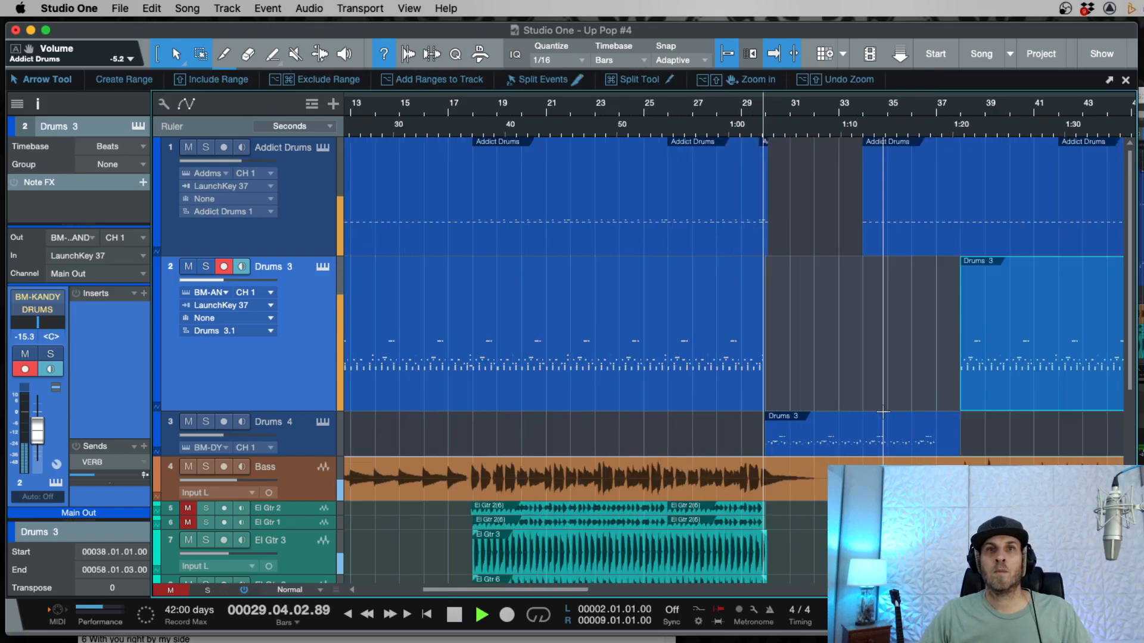
{"action": "key", "text": "e"}
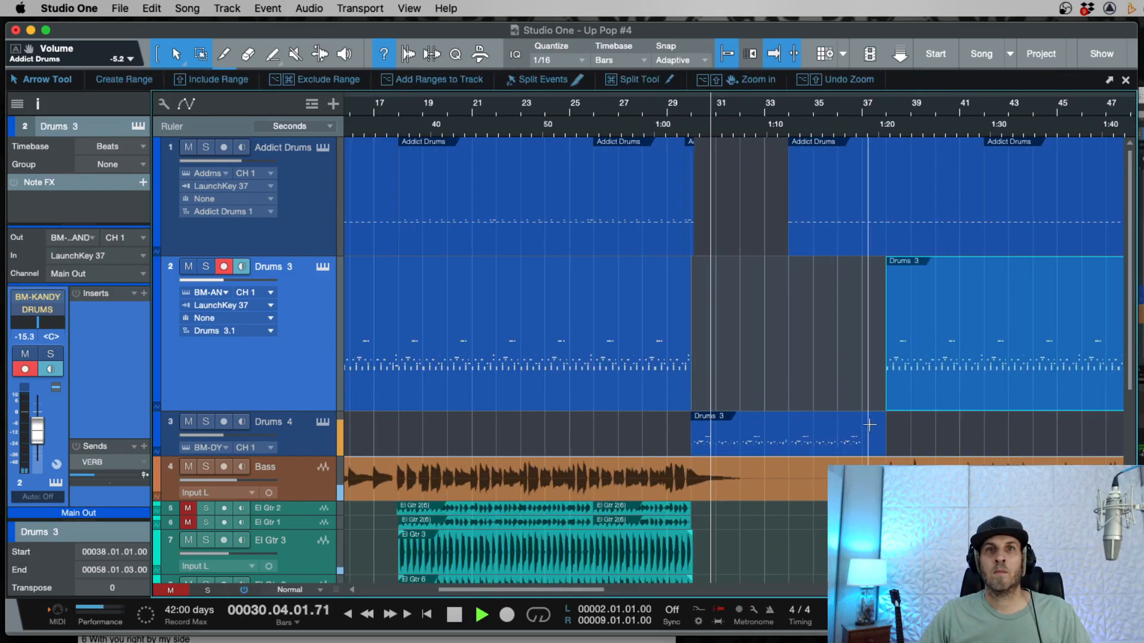
{"action": "left_click", "coordinate": [864, 422], "text": "super"}
{"action": "key", "text": "Delete"}
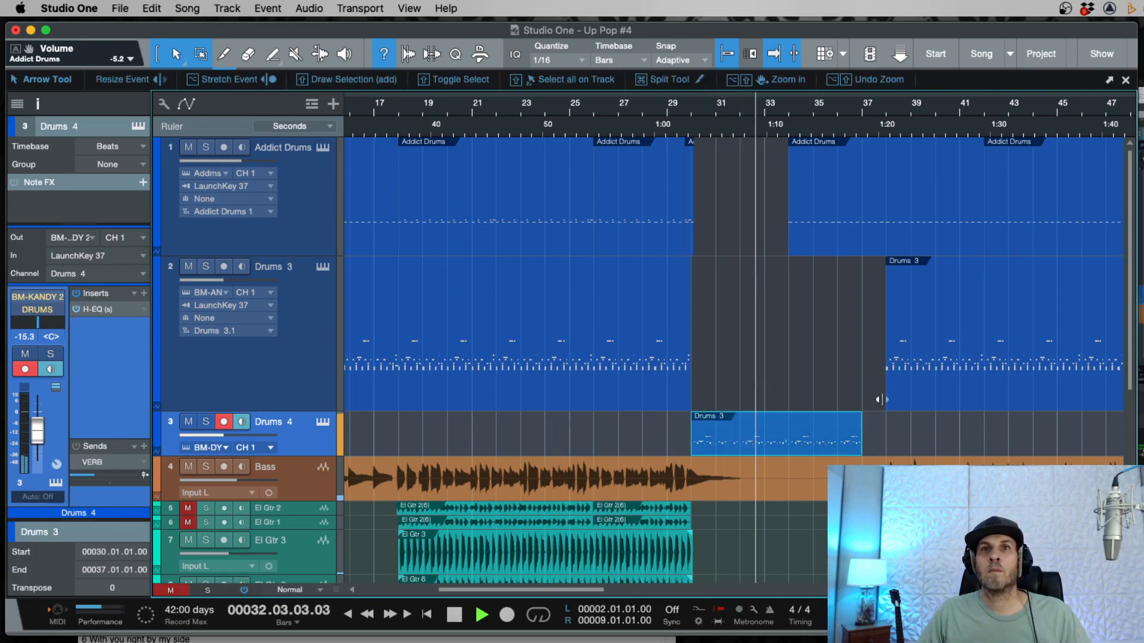
Step: Resize the Drums 3 and Addict Drums events after the break so that both start at bar 37
{"action": "left_click_drag", "start_coordinate": [886, 386], "coordinate": [865, 356]}
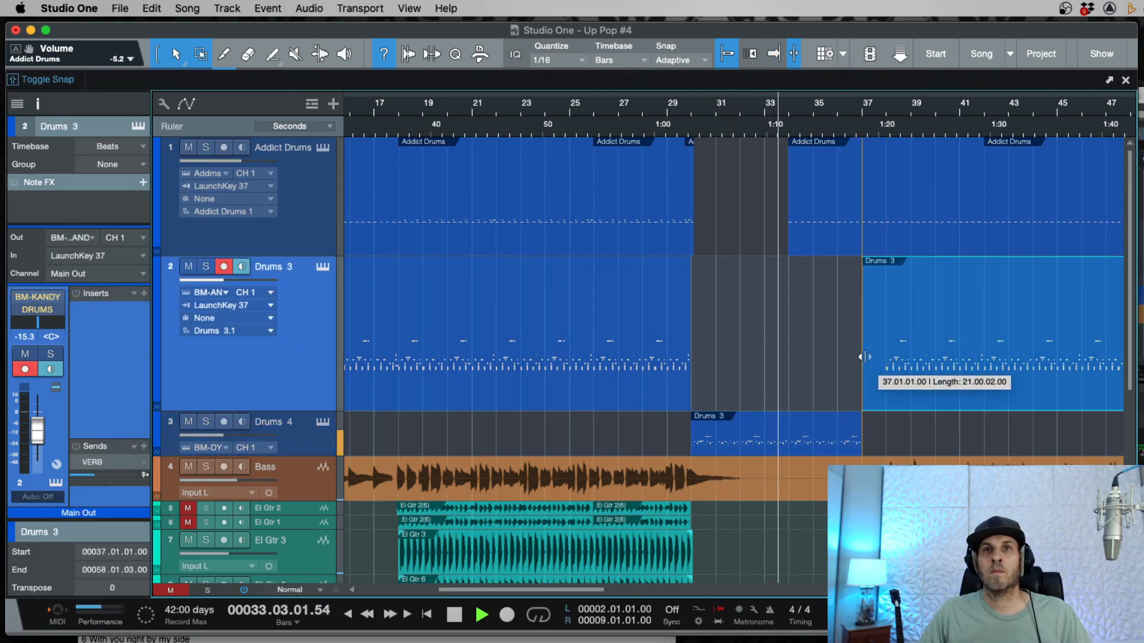
{"action": "left_click_drag", "start_coordinate": [789, 243], "coordinate": [862, 245]}
{"action": "key", "text": "e"}
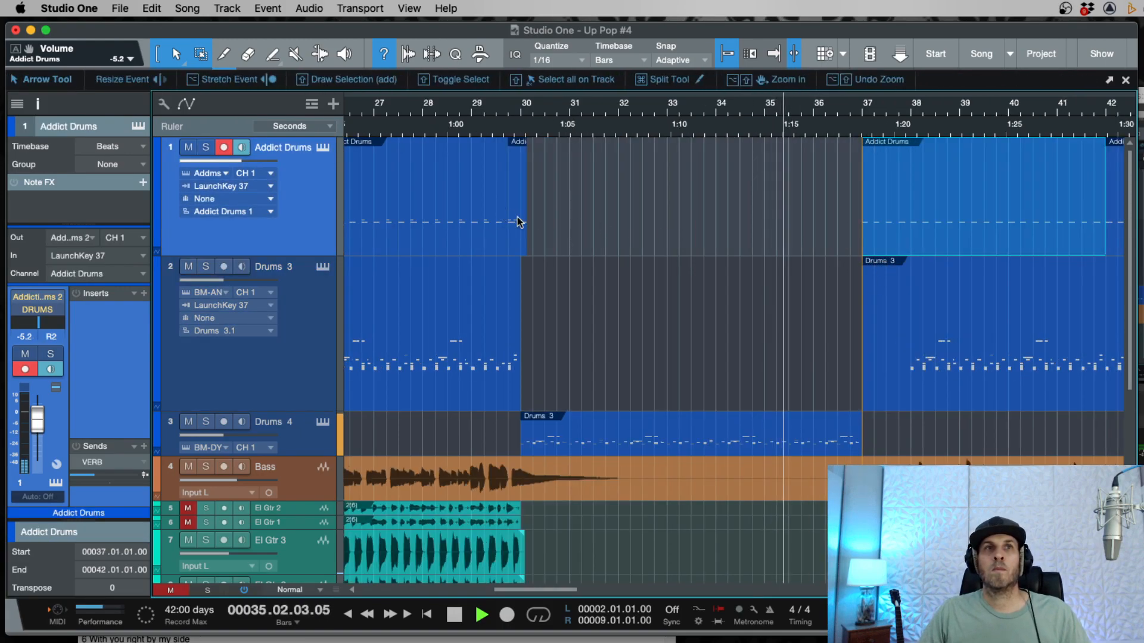
{"action": "scroll", "coordinate": [651, 241], "scroll_direction": "right", "scroll_amount": 4}
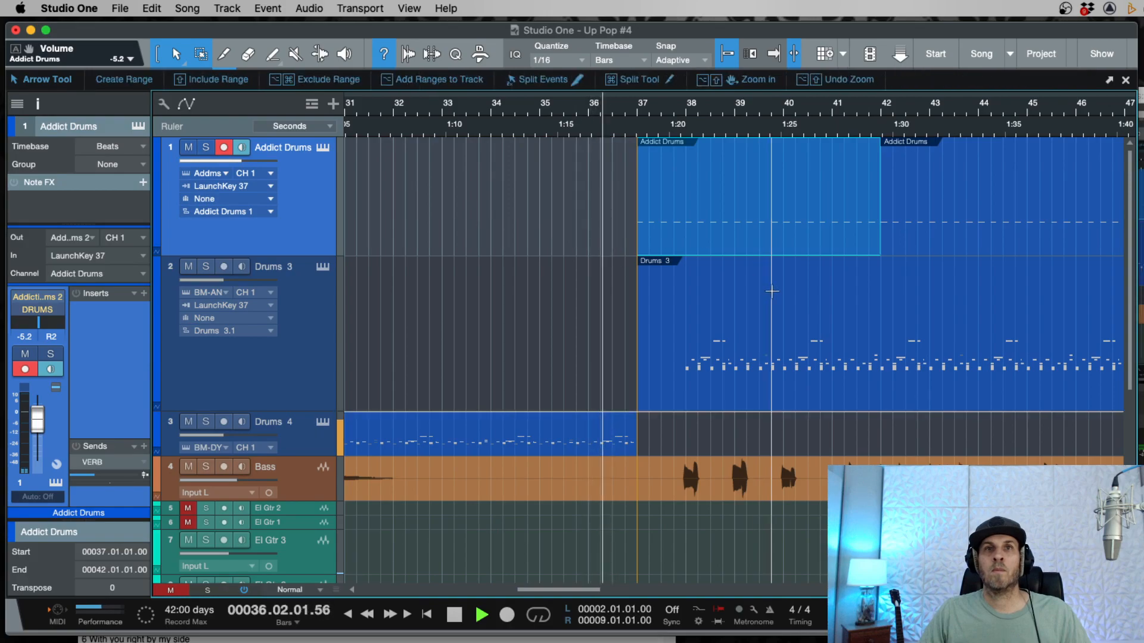
Step: Copy the Addict Drums kick and snare pattern from bar 18 to bar 42
{"action": "key", "text": "w"}
{"action": "key", "text": "w"}
{"action": "left_click", "coordinate": [505, 244]}
{"action": "left_click_drag", "start_coordinate": [505, 244], "coordinate": [732, 236]}
{"action": "key", "text": "e"}
{"action": "key", "text": "e"}
{"action": "key", "text": "e"}
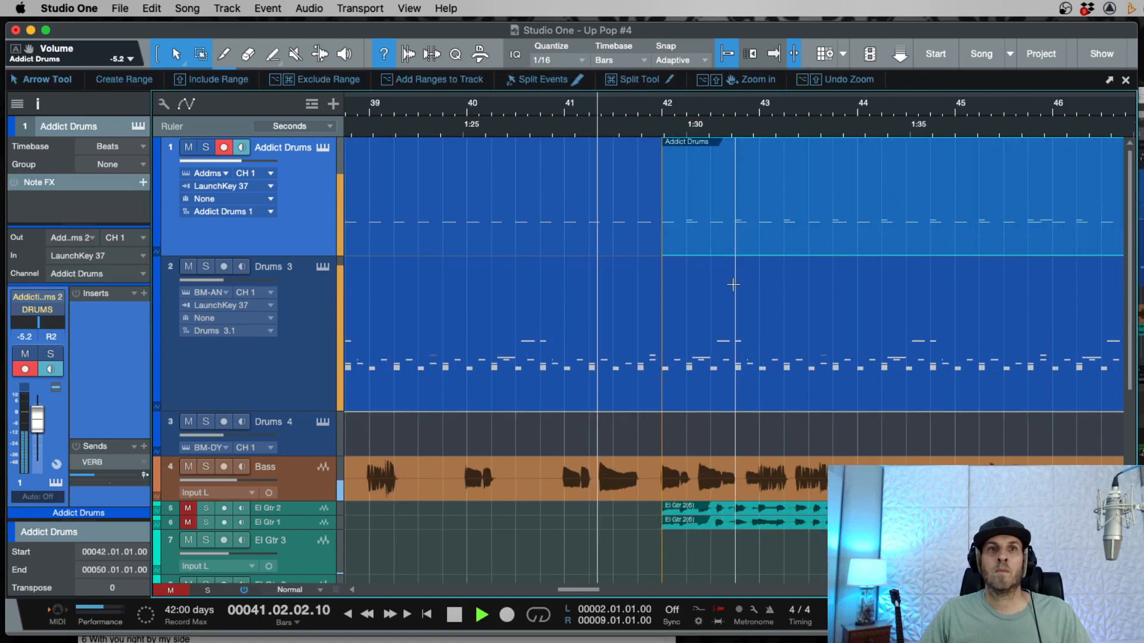
Step: Delete beat 4 of bar 41 from both the Drums 3 and Addict Drums tracks by splitting their events around it
{"action": "left_click", "coordinate": [648, 469], "text": "alt"}
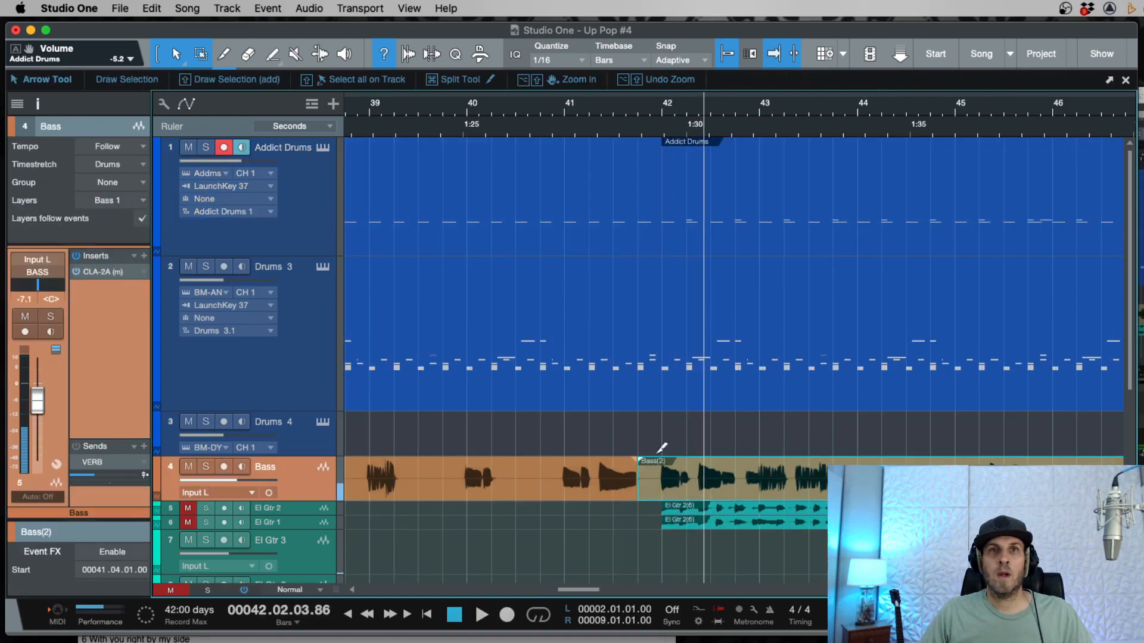
{"action": "key", "text": "super+z"}
{"action": "left_click", "coordinate": [642, 297]}
{"action": "left_click", "coordinate": [663, 302], "text": "super"}
{"action": "left_click", "coordinate": [646, 396]}
{"action": "key", "text": "Delete"}
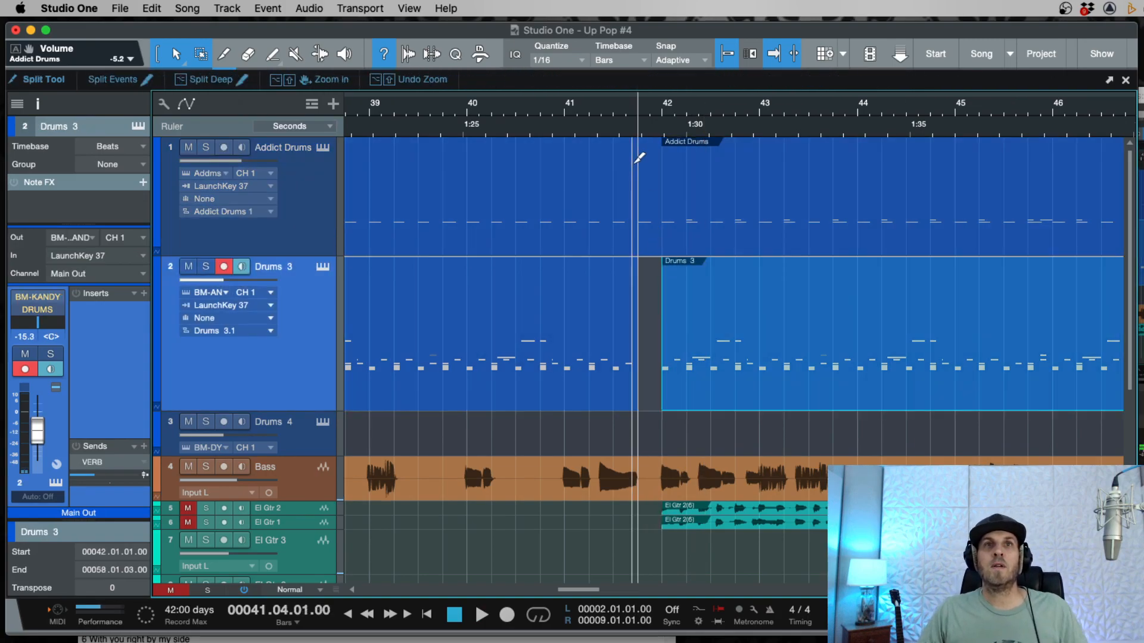
{"action": "left_click", "coordinate": [639, 160], "text": "super"}
{"action": "key", "text": "Delete"}
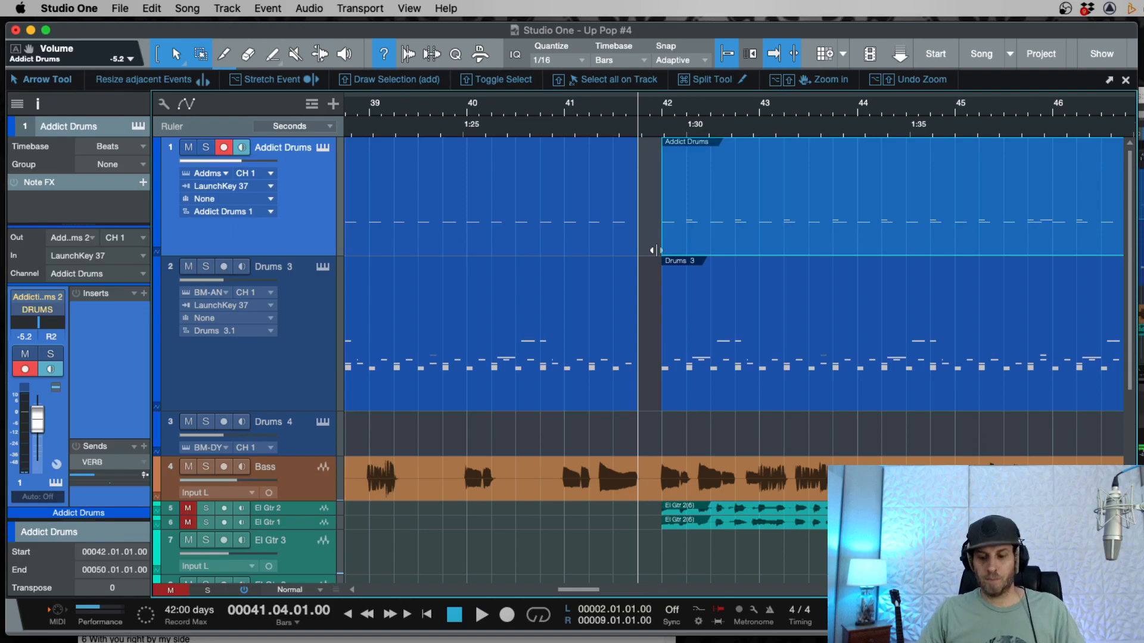
Step: Return to just before bar 37 for playback and open the United Pop kit in the Addict Drums instrument
{"action": "key", "text": "KP_Subtract"}
{"action": "key", "text": "w"}
{"action": "key", "text": "w"}
{"action": "key", "text": "KP_Subtract"}
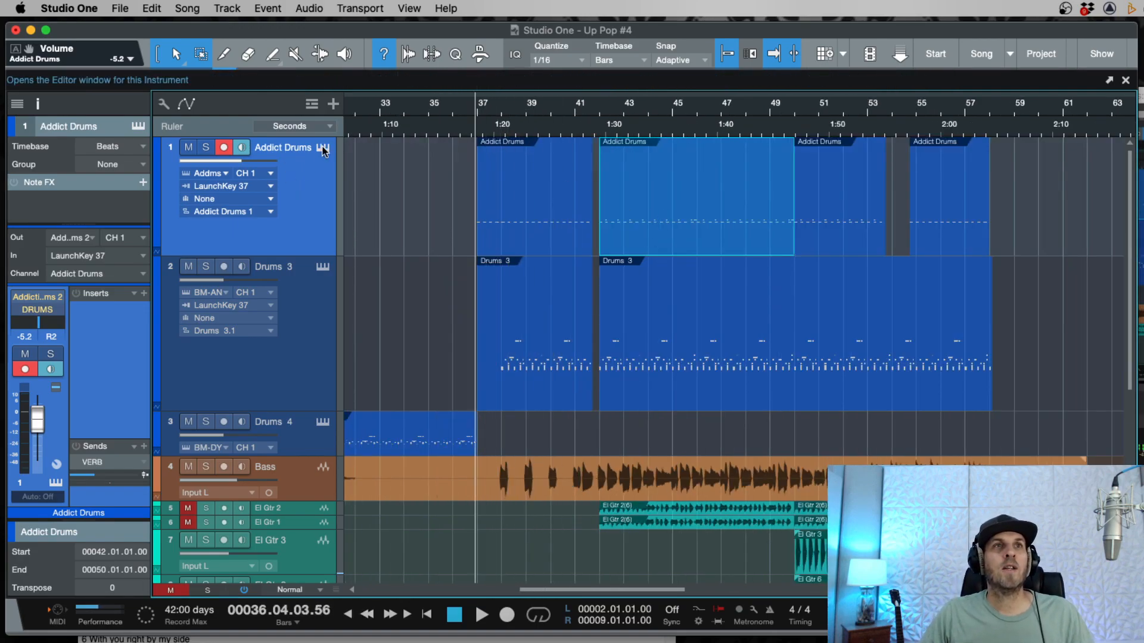
{"action": "left_click", "coordinate": [322, 148]}
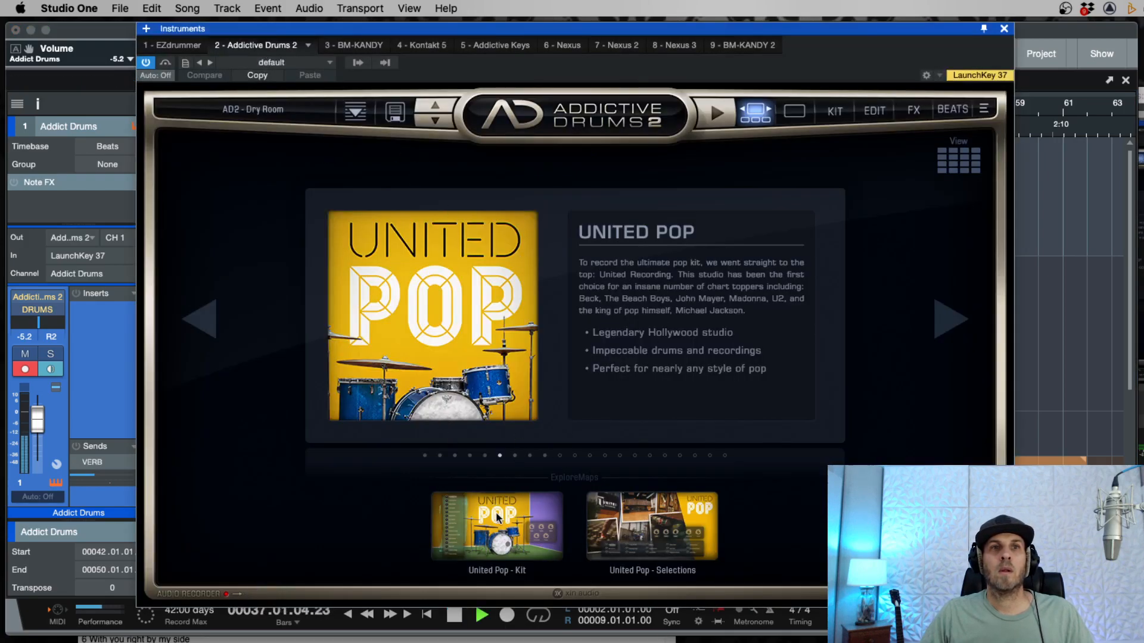
{"action": "left_click", "coordinate": [490, 532]}
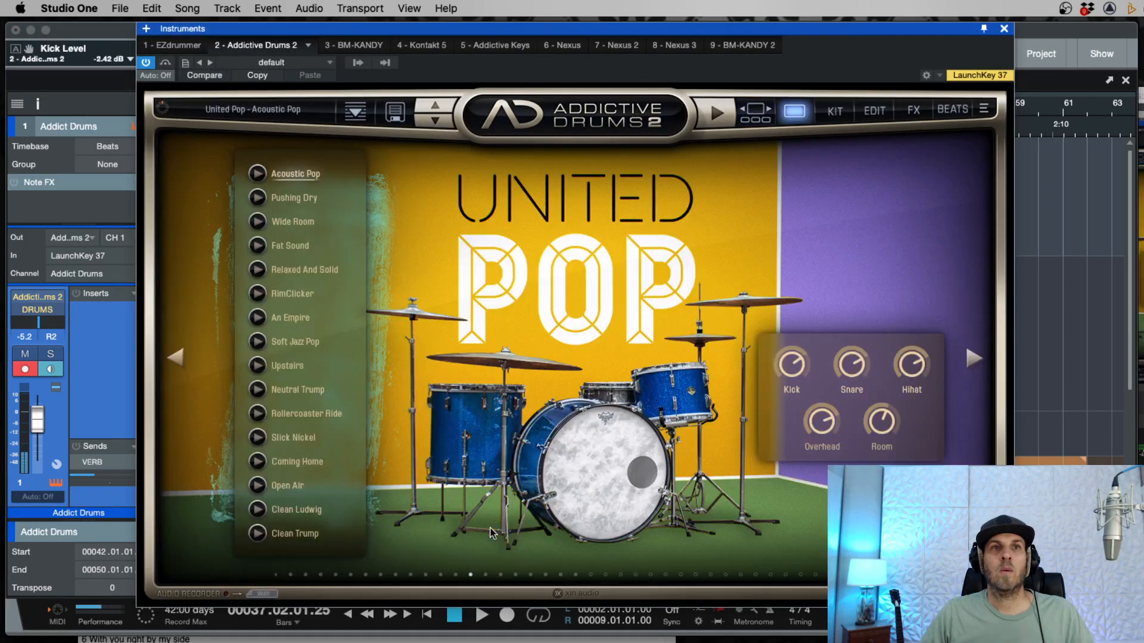
Step: Audition the United Pop presets during playback, choose Relaxed And Solid, and close the instrument window
{"action": "left_click", "coordinate": [288, 176]}
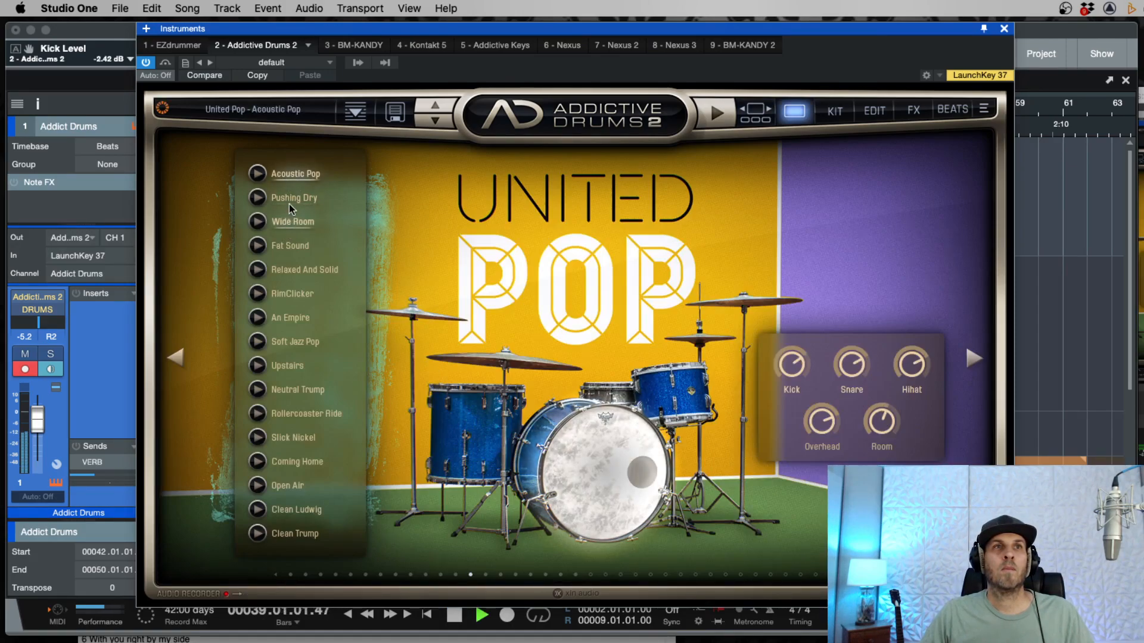
{"action": "left_click", "coordinate": [289, 201]}
{"action": "left_click", "coordinate": [289, 225]}
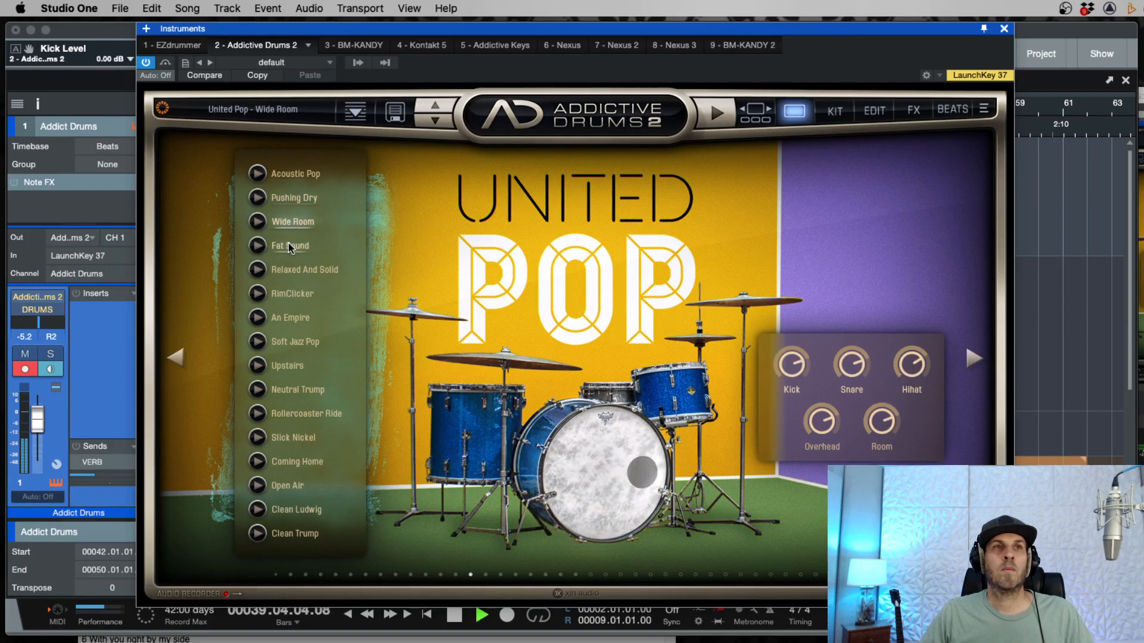
{"action": "left_click", "coordinate": [289, 246]}
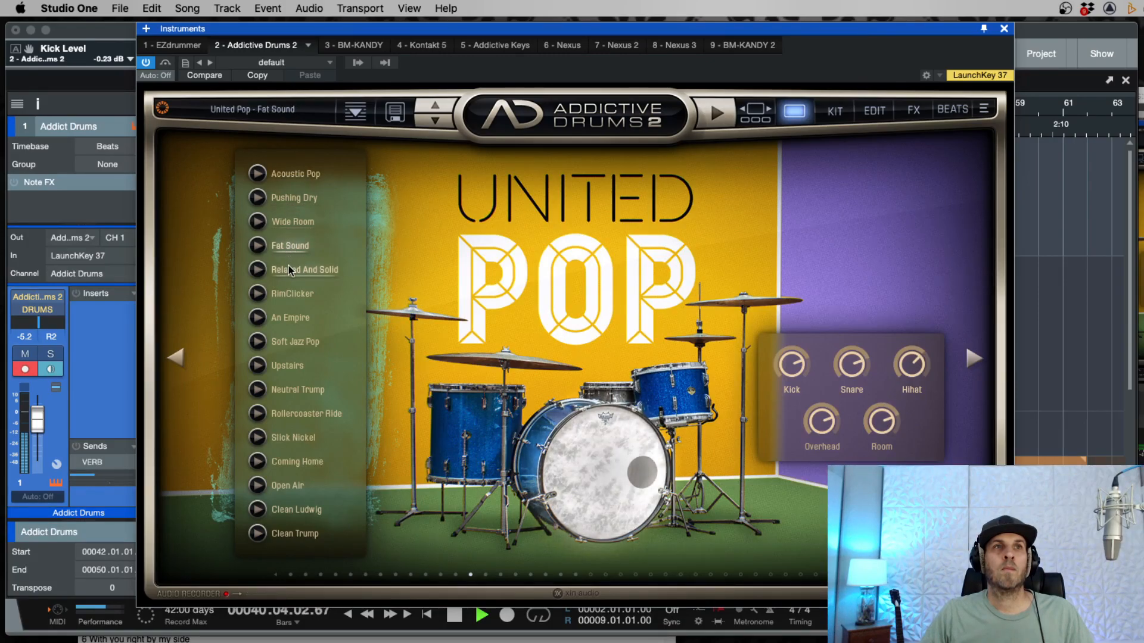
{"action": "left_click", "coordinate": [288, 268]}
{"action": "left_click", "coordinate": [290, 292]}
{"action": "left_click", "coordinate": [289, 247]}
{"action": "left_click", "coordinate": [291, 269]}
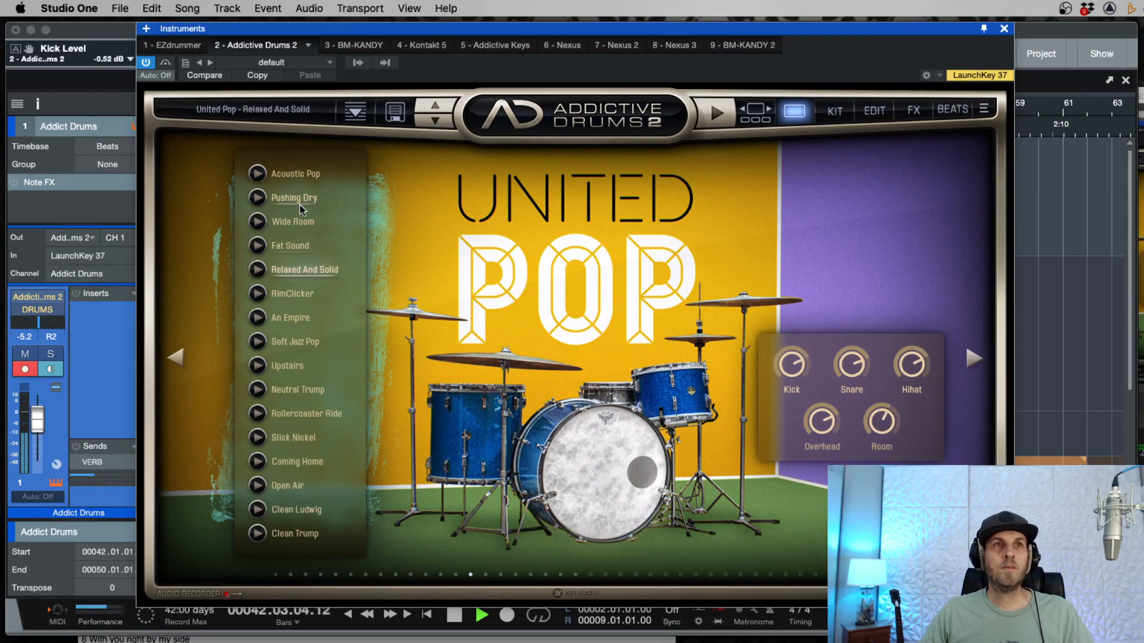
{"action": "left_click", "coordinate": [1004, 30]}
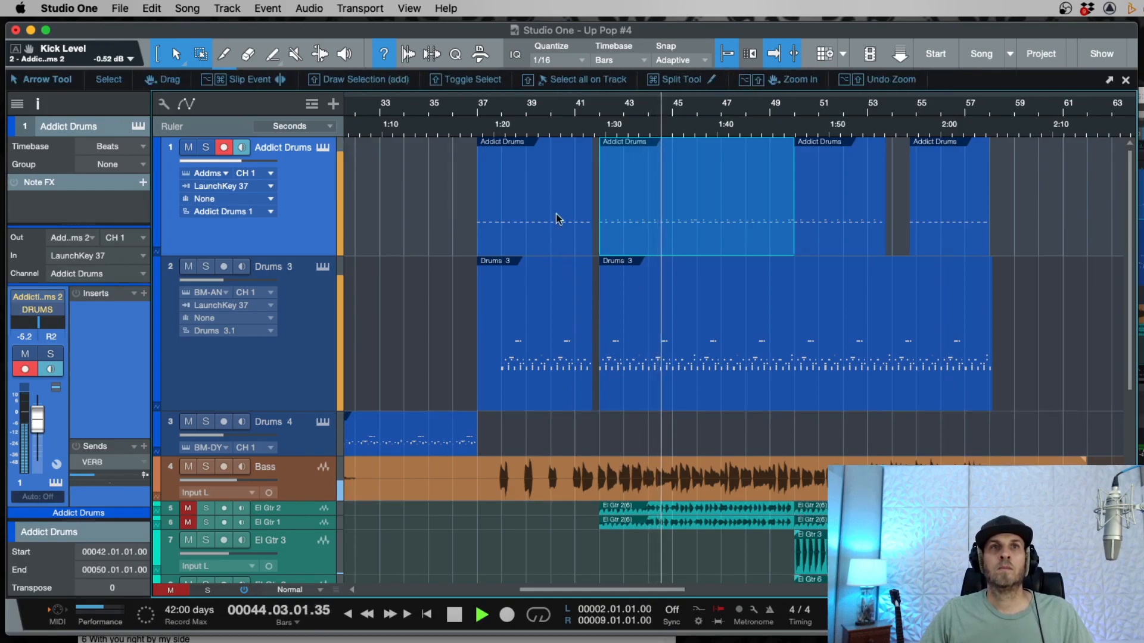
{"action": "key", "text": "space"}
Step: Open the Addict Drums event that starts at bar 18 in the note editor
{"action": "left_click_drag", "start_coordinate": [598, 125], "coordinate": [552, 213]}
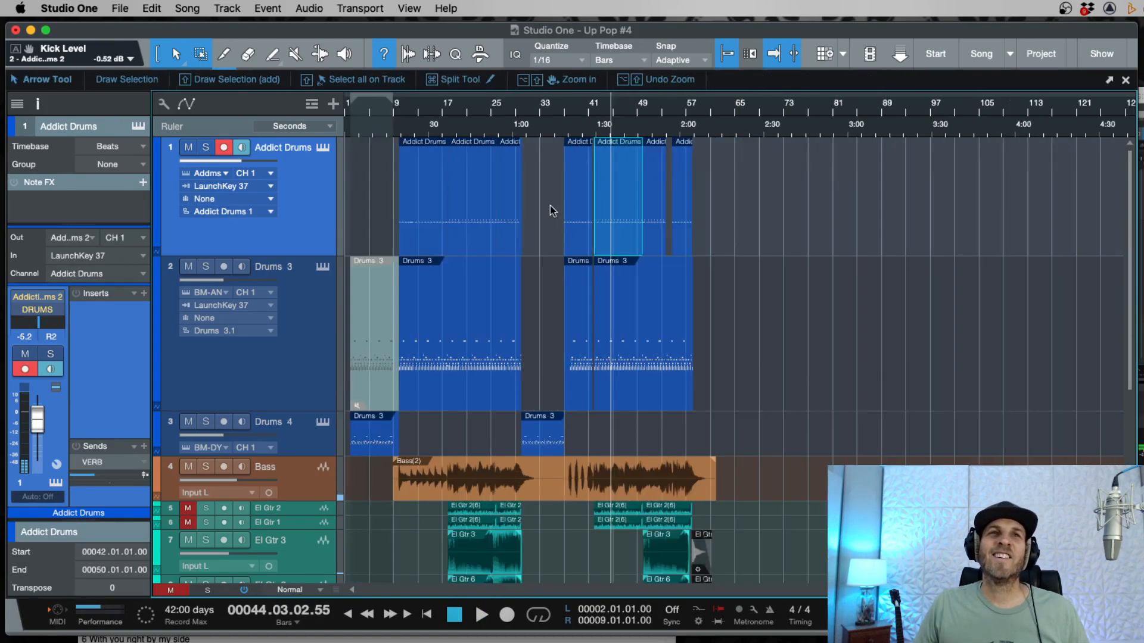
{"action": "left_click", "coordinate": [451, 120]}
{"action": "key", "text": "e"}
{"action": "key", "text": "e"}
{"action": "key", "text": "e"}
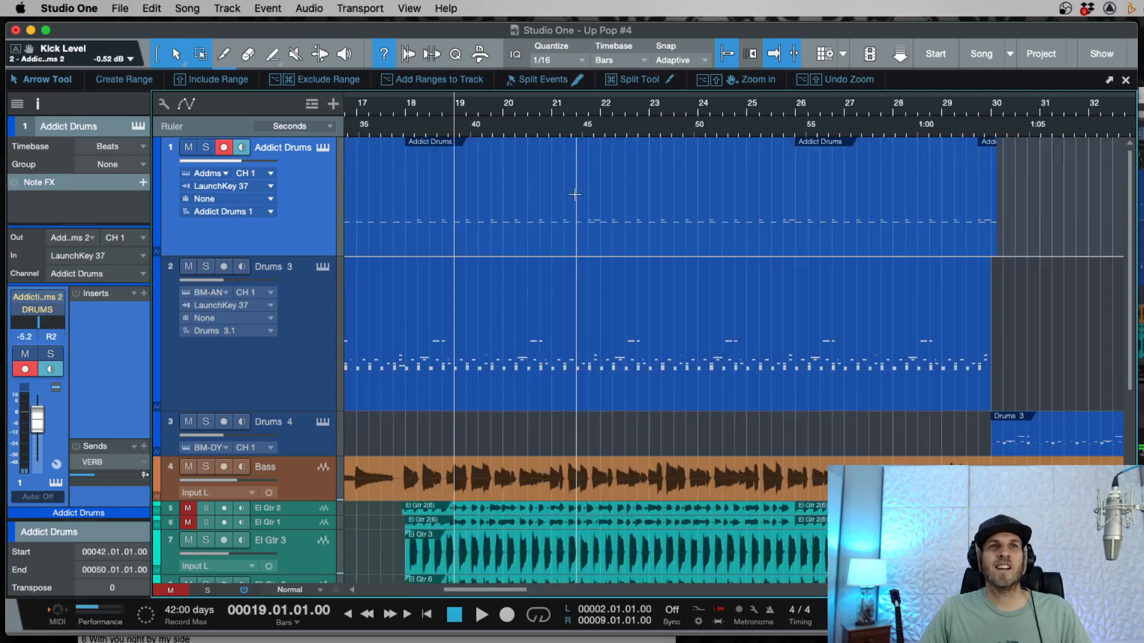
{"action": "key", "text": "w"}
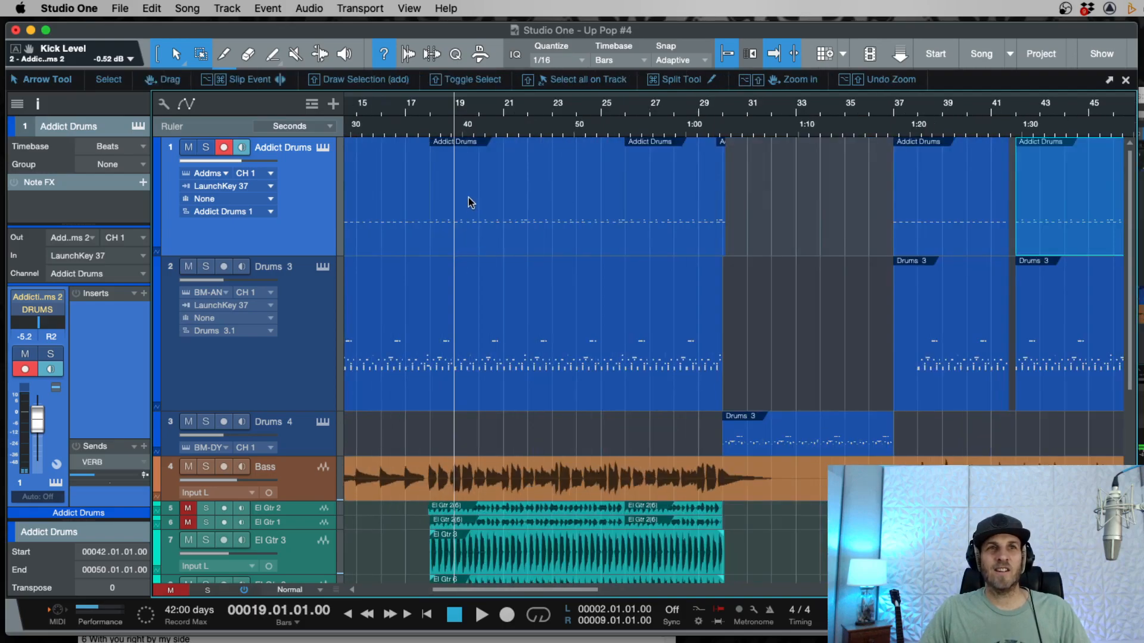
{"action": "left_click", "coordinate": [443, 129]}
{"action": "key", "text": "e"}
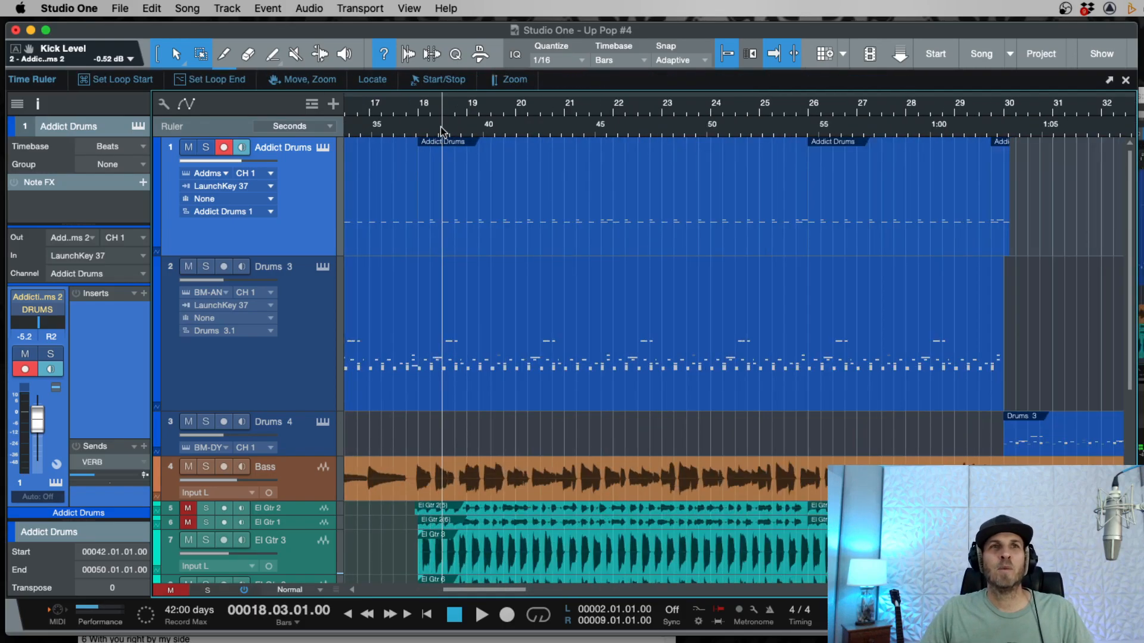
{"action": "left_click", "coordinate": [466, 238]}
{"action": "key", "text": "l"}
{"action": "double_click", "coordinate": [466, 237]}
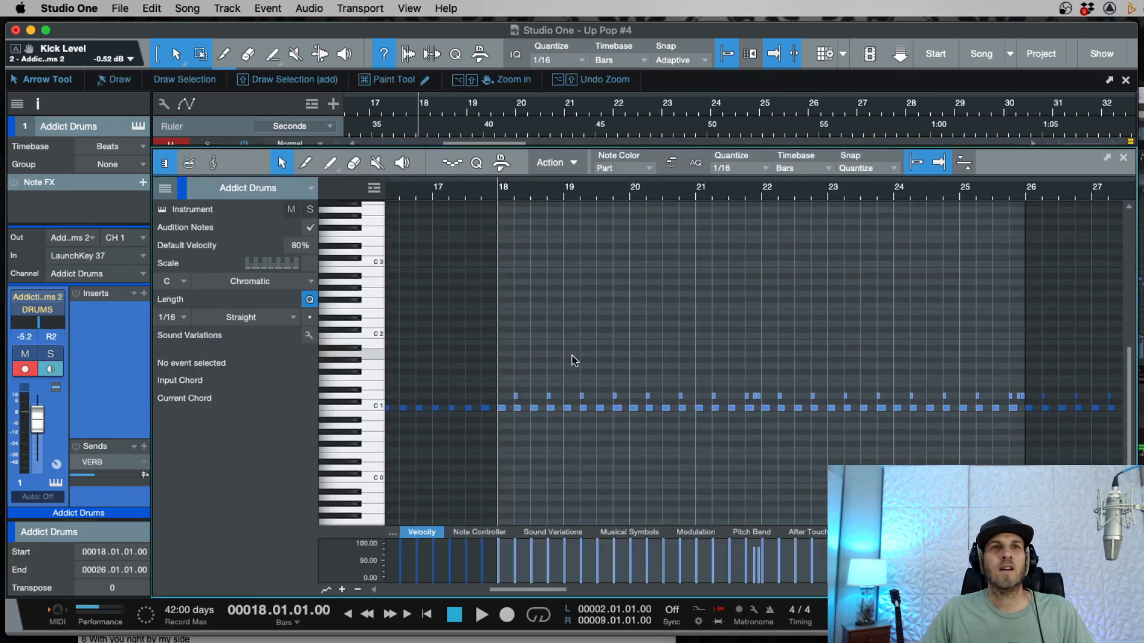
Step: Add four 1/16 F#2 notes on the off-beats of bar 18 and play them back
{"action": "double_click", "coordinate": [539, 333]}
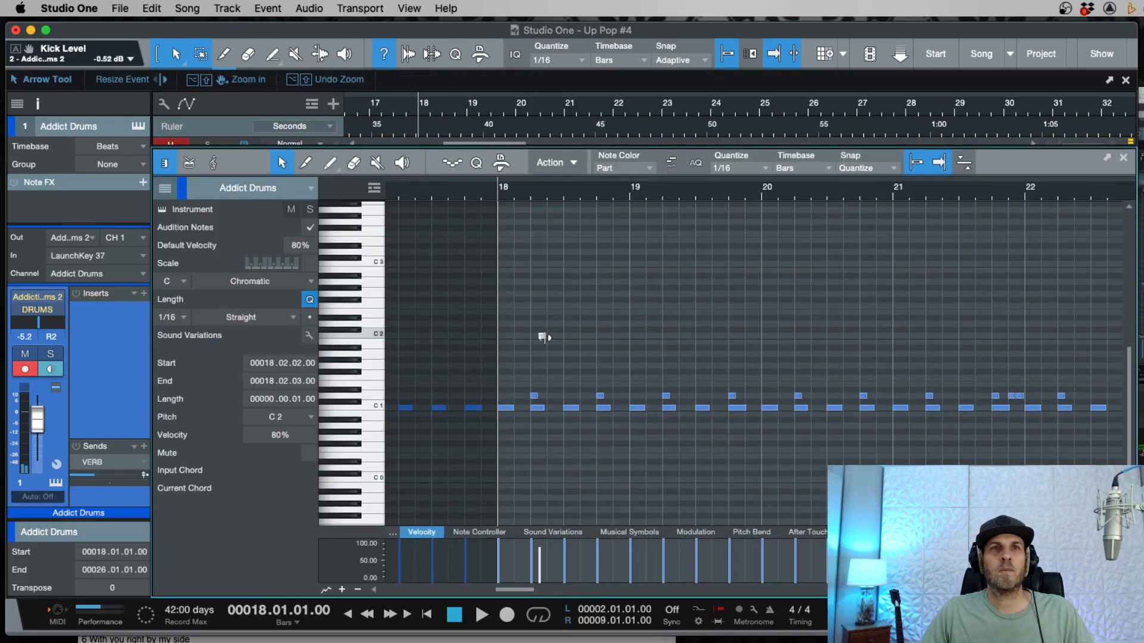
{"action": "left_click_drag", "start_coordinate": [544, 329], "coordinate": [691, 300]}
{"action": "key", "text": "e"}
{"action": "key", "text": "space"}
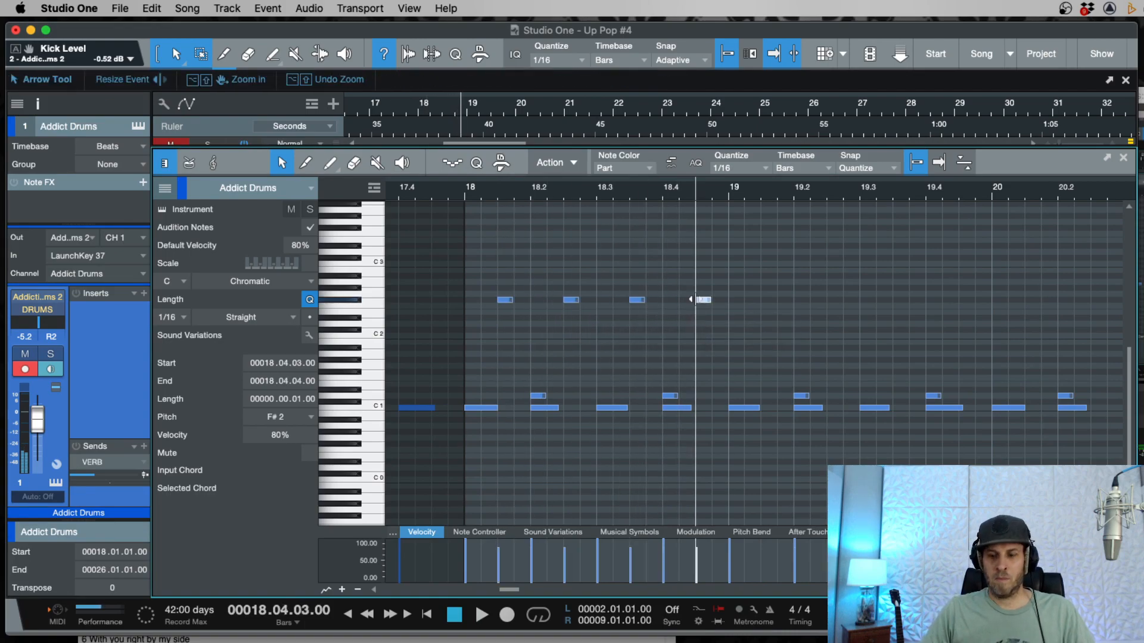
{"action": "key", "text": "space"}
{"action": "key", "text": "e"}
{"action": "key", "text": "w"}
{"action": "key", "text": "w"}
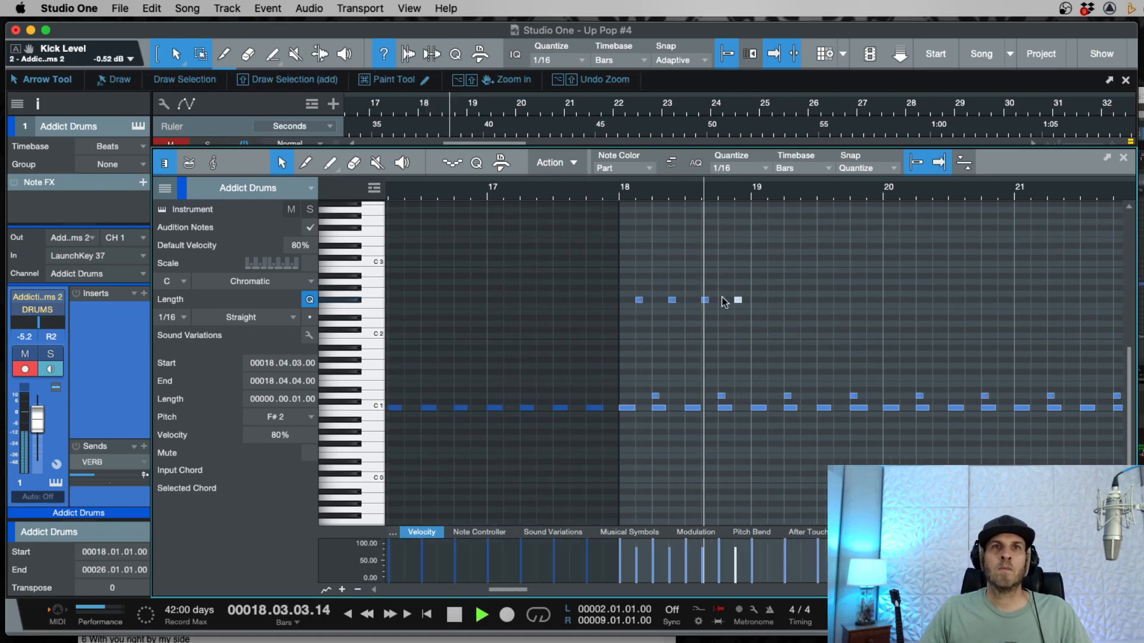
Step: Duplicate the off-beat F#2 notes through bar 25 and play the transition into bar 18
{"action": "left_click_drag", "start_coordinate": [763, 283], "coordinate": [635, 307]}
{"action": "key", "text": "d"}
{"action": "key", "text": "w"}
{"action": "key", "text": "w"}
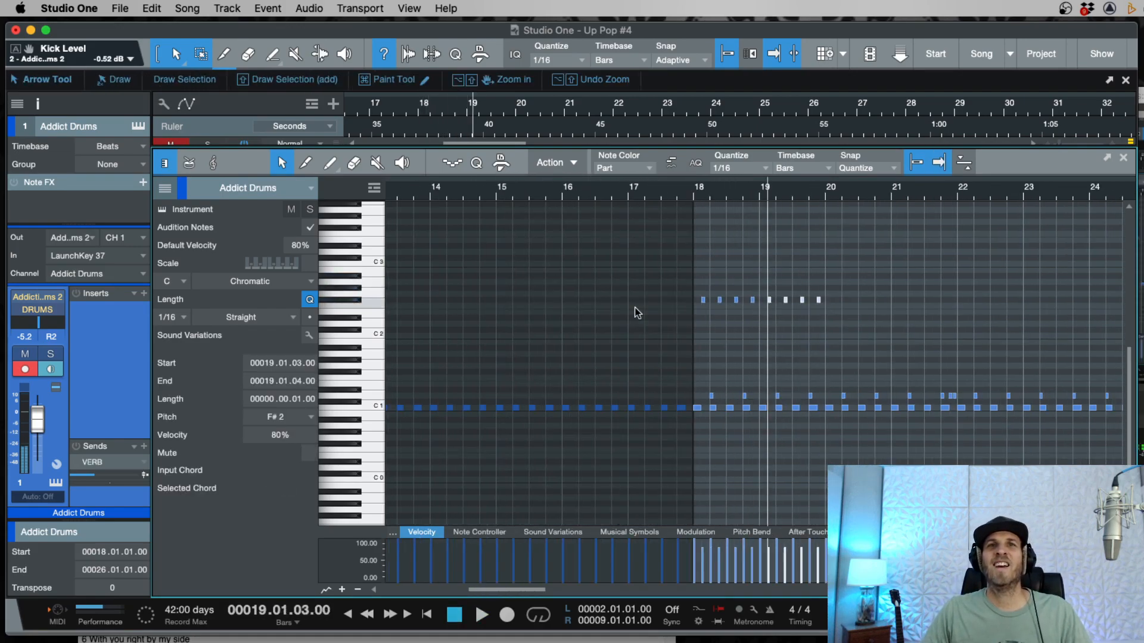
{"action": "key", "text": "d"}
{"action": "key", "text": "d"}
{"action": "key", "text": "d"}
{"action": "key", "text": "d"}
{"action": "key", "text": "KP_Subtract"}
{"action": "key", "text": "space"}
{"action": "key", "text": "e"}
{"action": "key", "text": "e"}
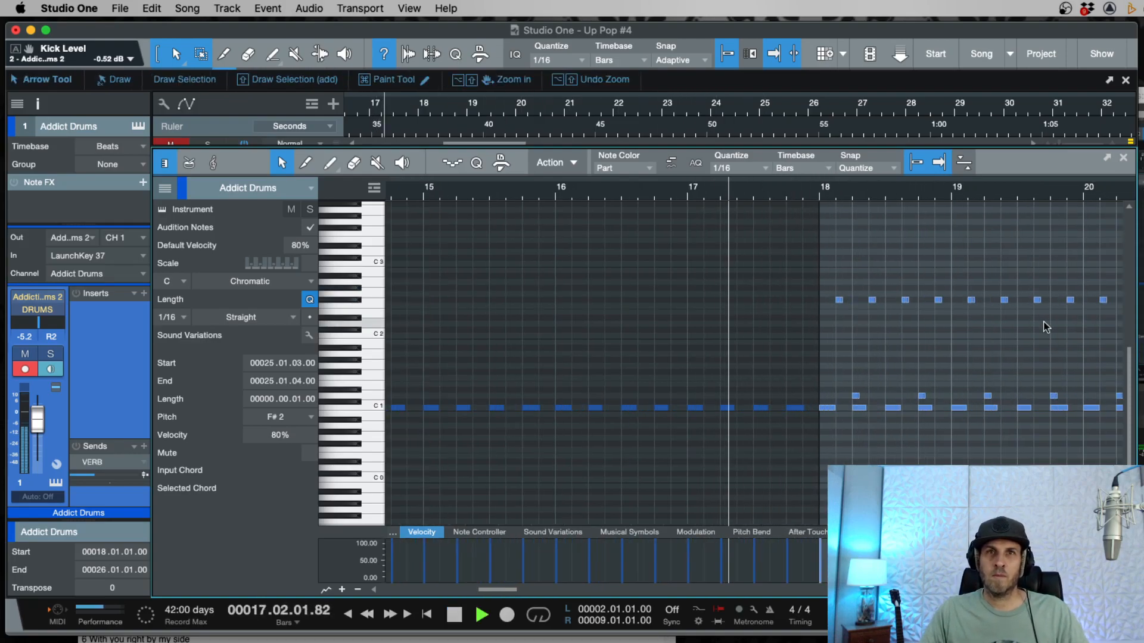
Step: Try deleting the C1 note on beat 4 of bar 17, play the transition, and undo the deletion
{"action": "left_click_drag", "start_coordinate": [794, 357], "coordinate": [802, 419]}
{"action": "key", "text": "Delete"}
{"action": "key", "text": "space"}
{"action": "key", "text": "KP_Subtract"}
{"action": "key", "text": "space"}
{"action": "key", "text": "super+z"}
{"action": "key", "text": "w"}
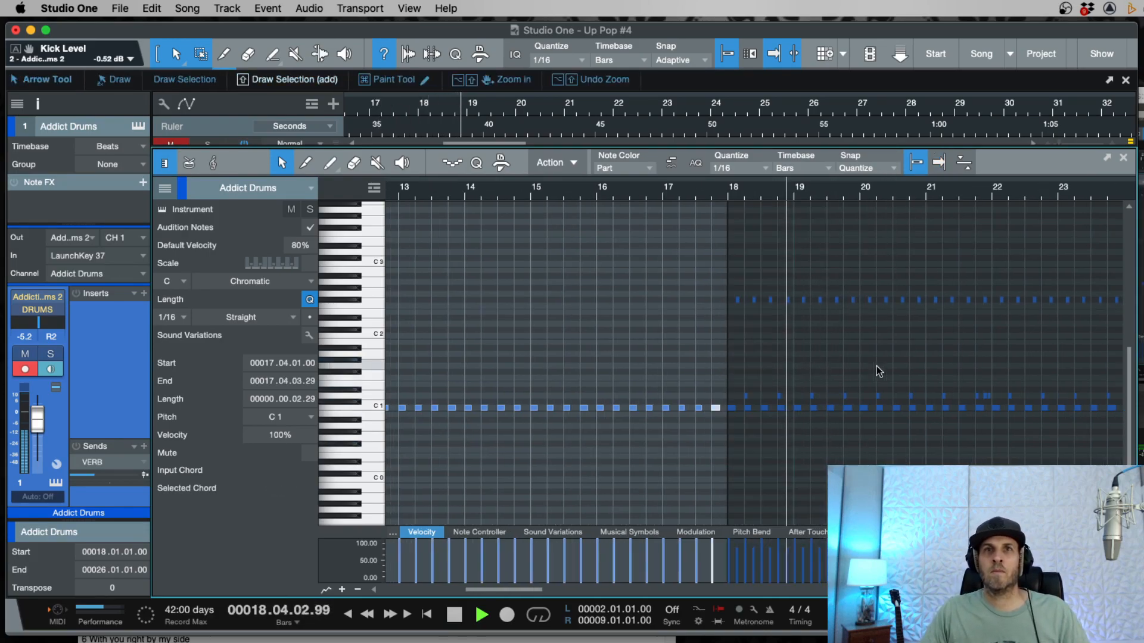
{"action": "key", "text": "w"}
{"action": "key", "text": "space"}
Step: Select all the off-beat F#2 notes in the bar 18 event and move them down to D#2
{"action": "left_click_drag", "start_coordinate": [1046, 268], "coordinate": [753, 311]}
{"action": "key", "text": "e"}
{"action": "key", "text": "e"}
{"action": "key", "text": "e"}
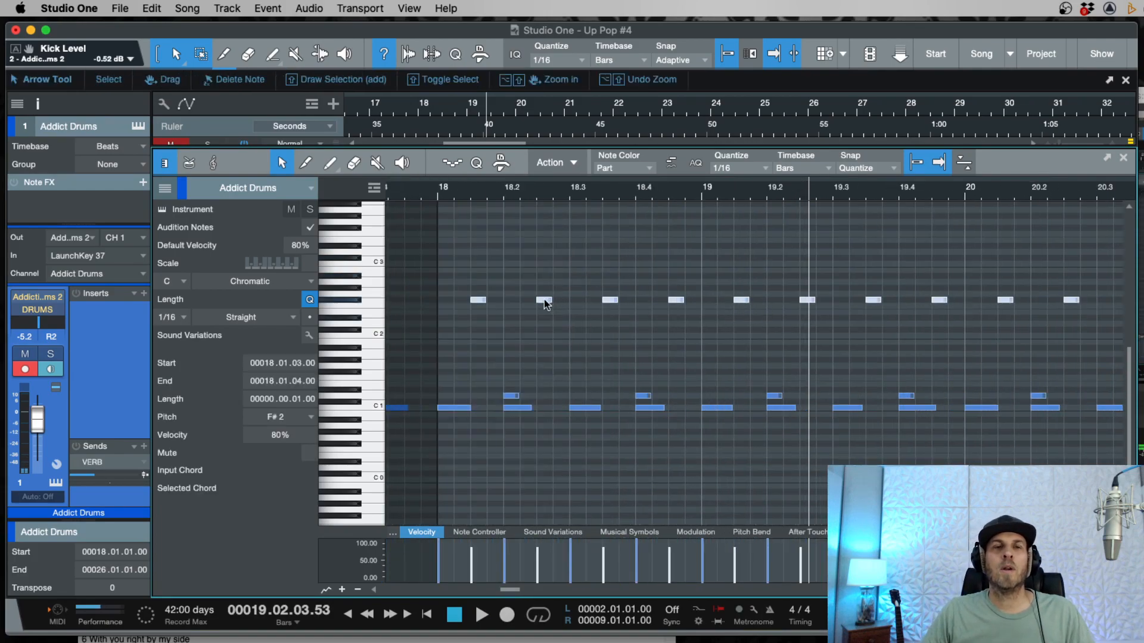
{"action": "left_click_drag", "start_coordinate": [544, 303], "coordinate": [546, 323]}
Step: Play the bar 18 event to check how the off-beat D#2 notes sound with the kick and snare
{"action": "key", "text": "space"}
{"action": "key", "text": "w"}
{"action": "key", "text": "w"}
{"action": "key", "text": "w"}
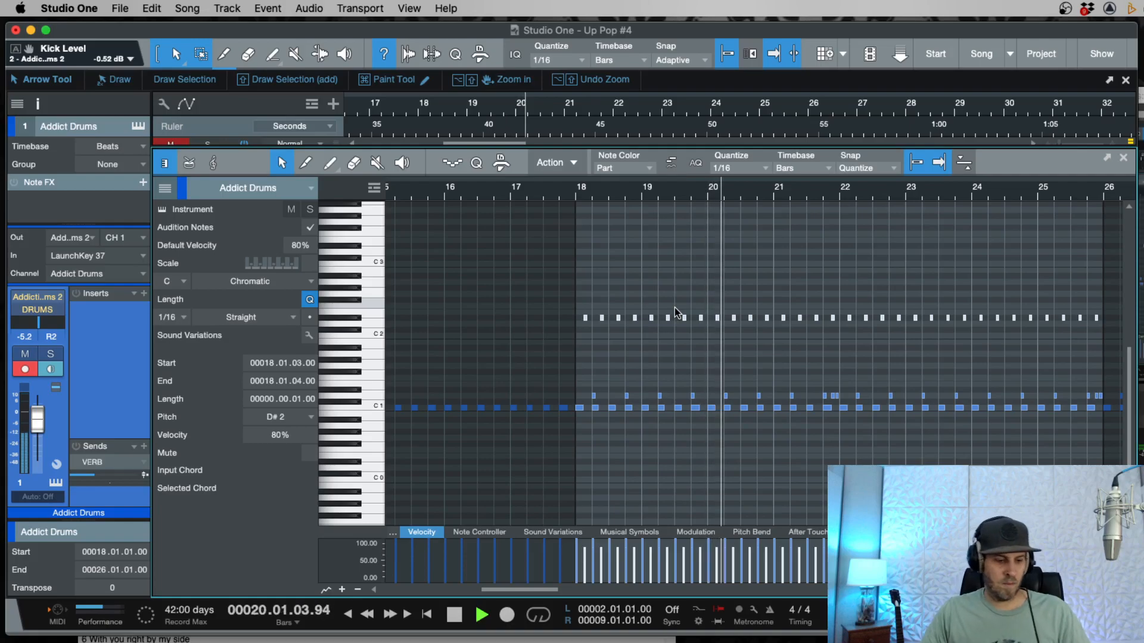
{"action": "key", "text": "e"}
{"action": "key", "text": "e"}
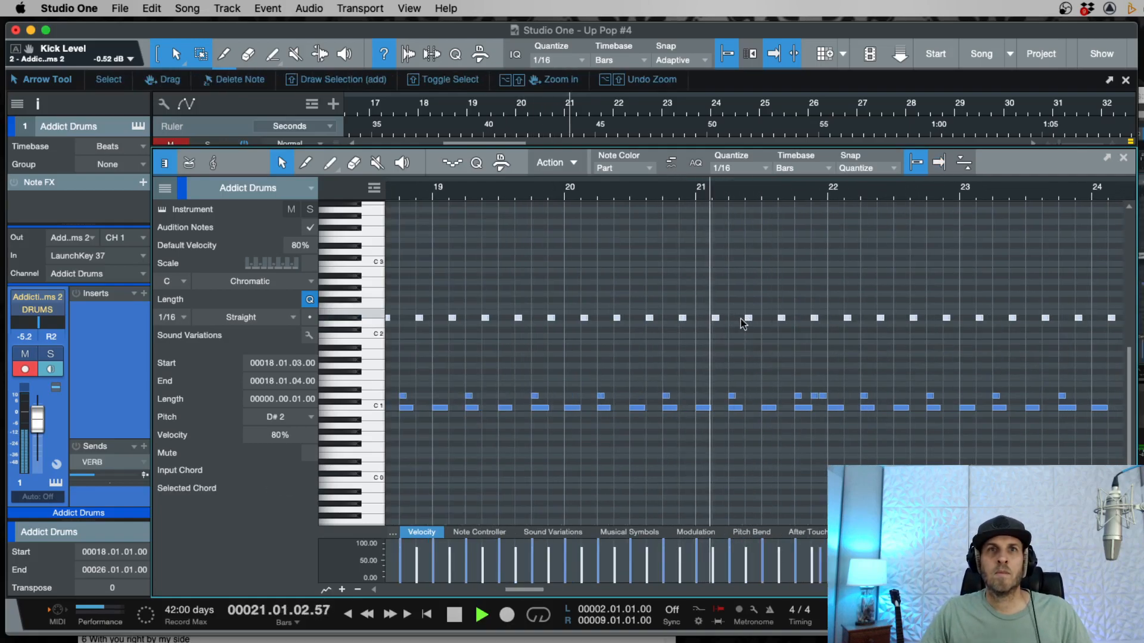
{"action": "left_click", "coordinate": [743, 357]}
{"action": "key", "text": "space"}
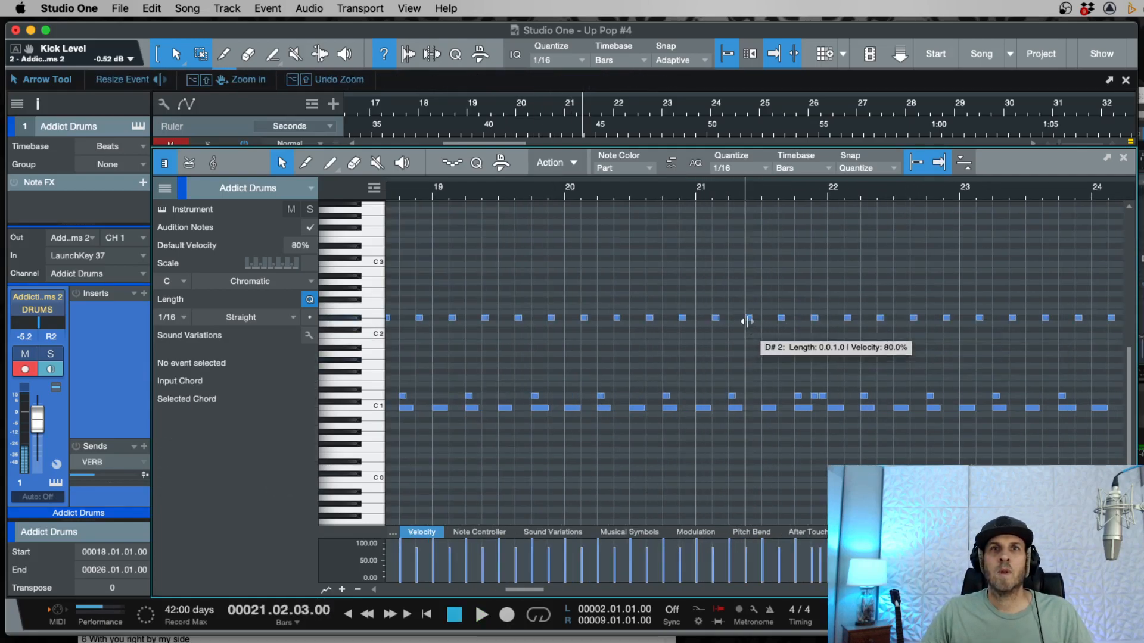
Step: Add a D#2 note on beat 3 of bar 21 at 65% velocity and play the passage
{"action": "double_click", "coordinate": [766, 319]}
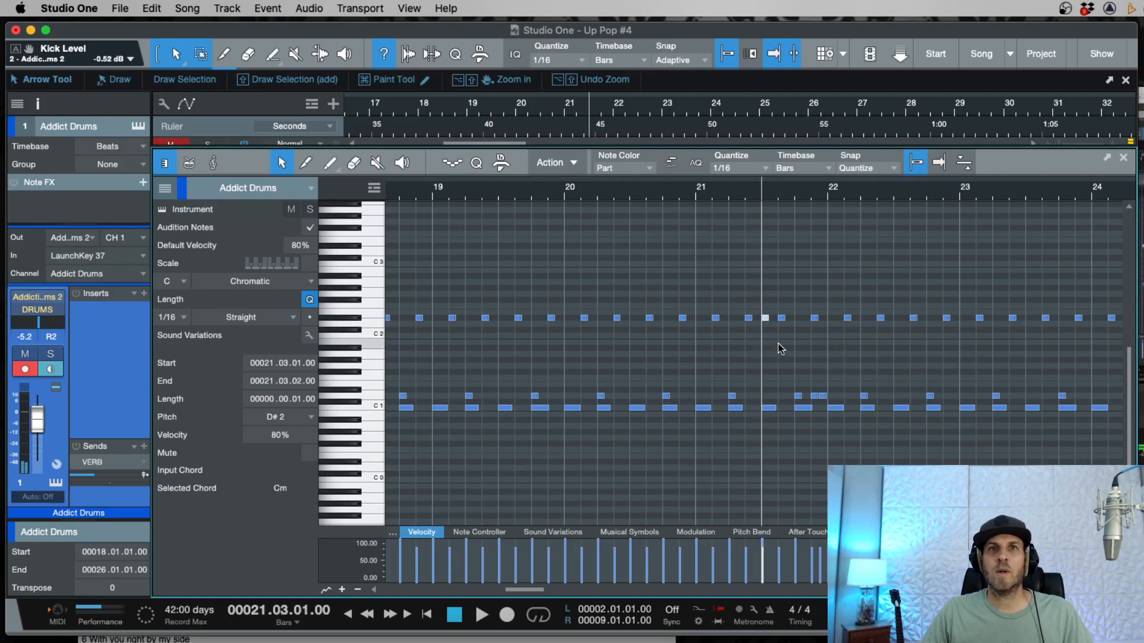
{"action": "left_click_drag", "start_coordinate": [766, 556], "coordinate": [765, 563]}
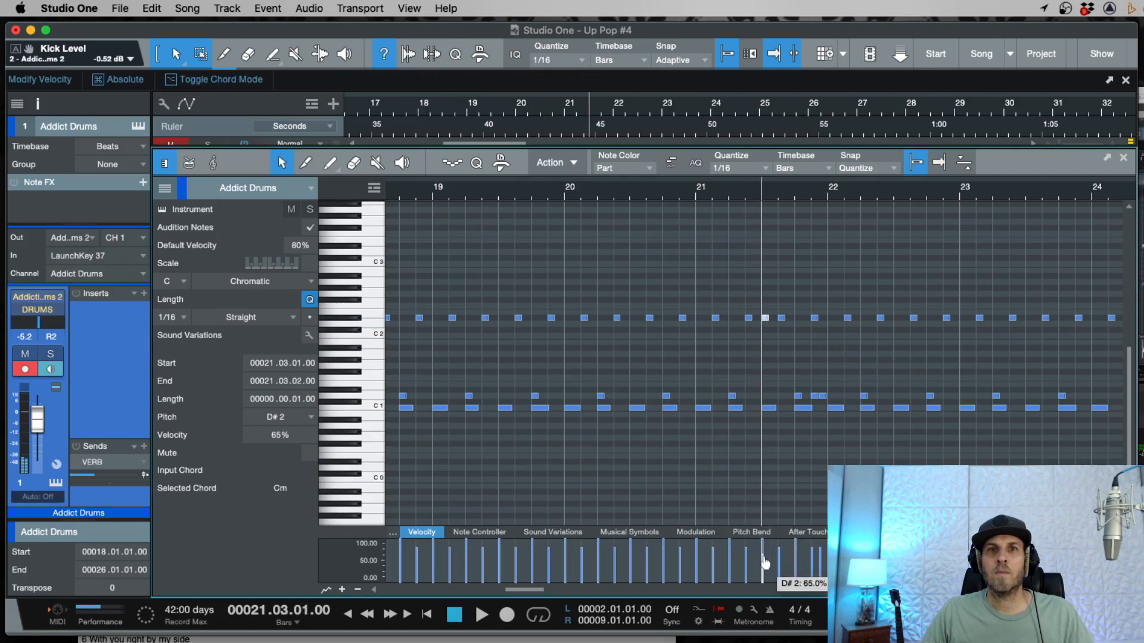
{"action": "key", "text": "space"}
{"action": "key", "text": "e"}
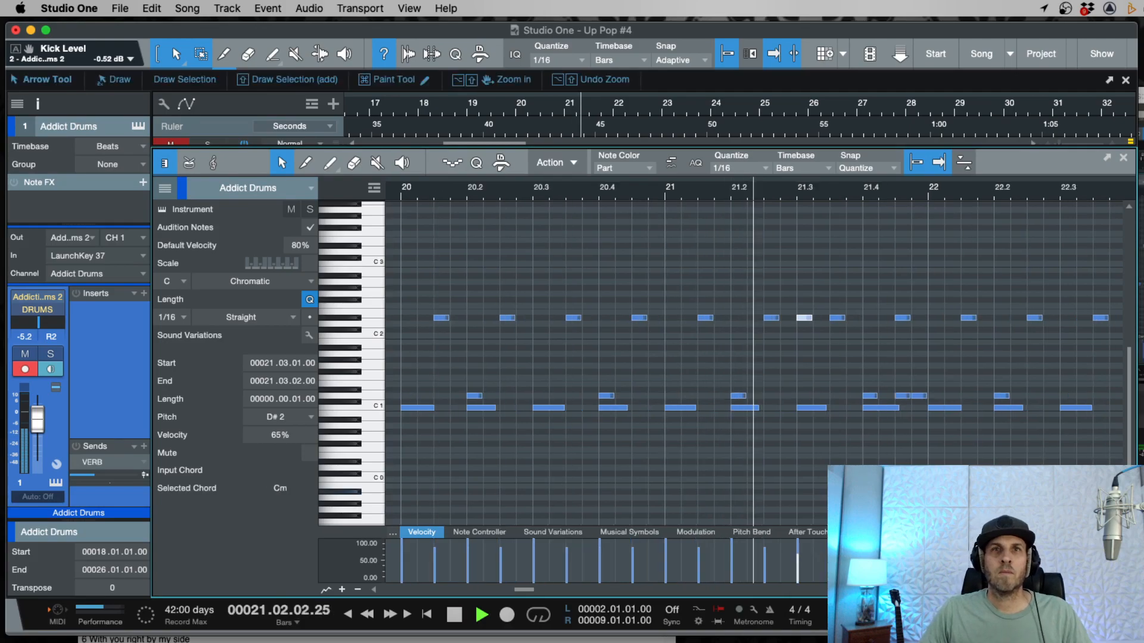
{"action": "key", "text": "space"}
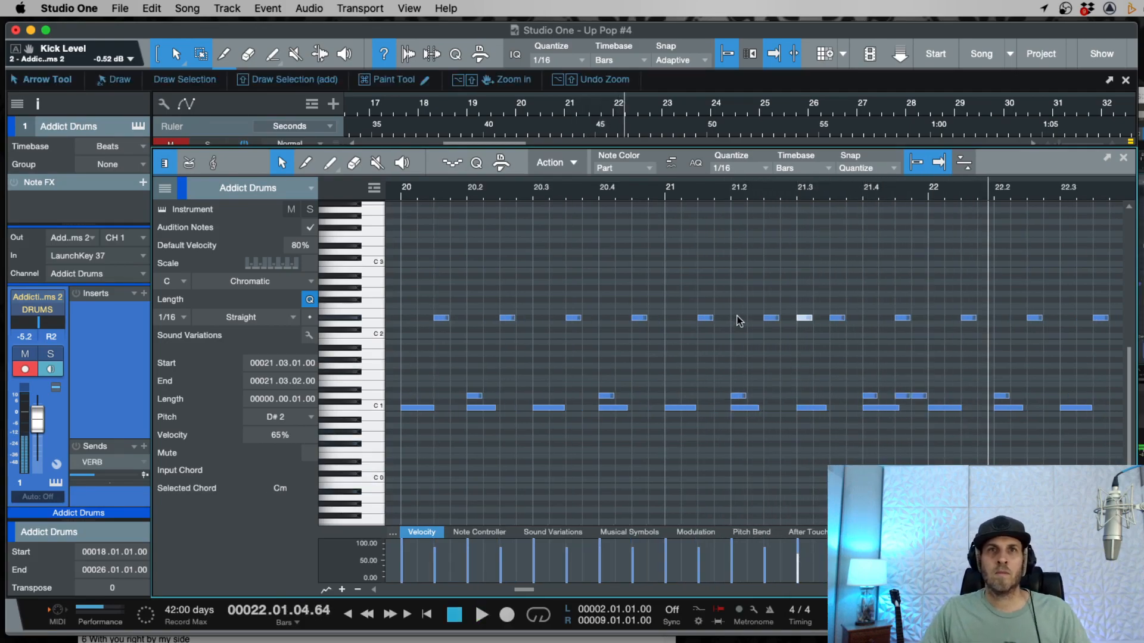
Step: Copy the extra 65% velocity D#2 note to beat 2 of bar 21 and play the result
{"action": "left_click_drag", "start_coordinate": [801, 318], "coordinate": [738, 321]}
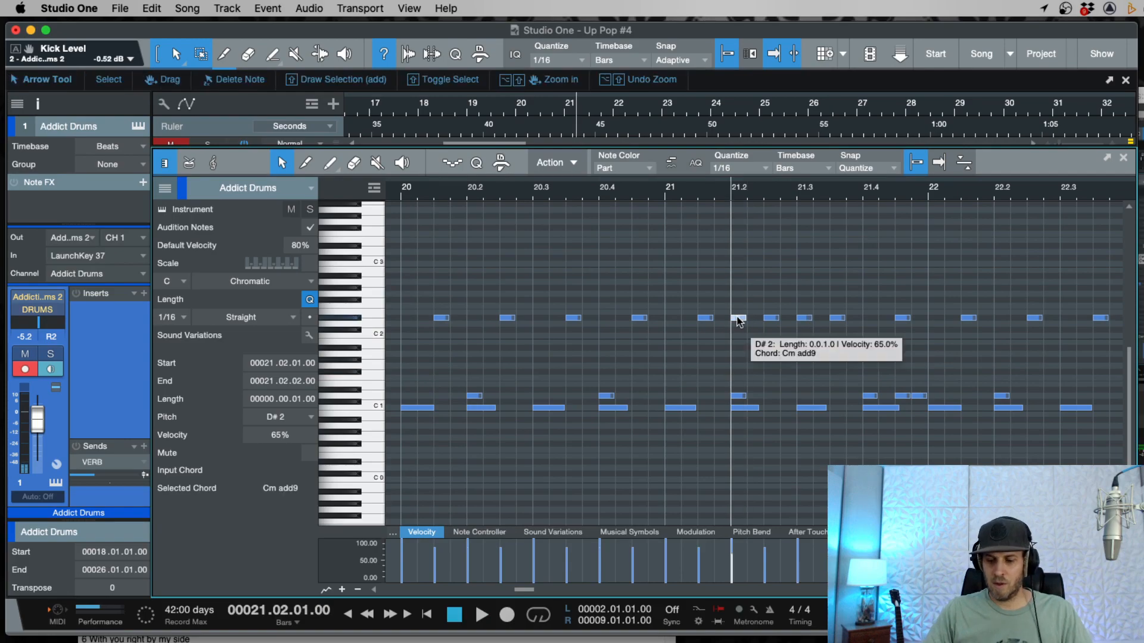
{"action": "key", "text": "w"}
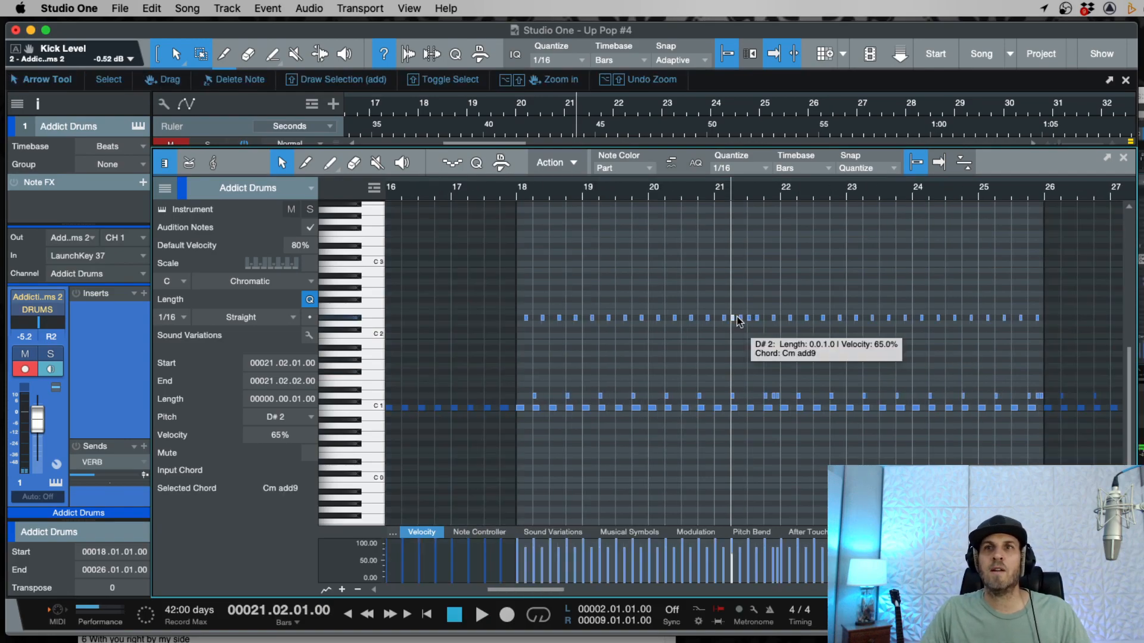
{"action": "key", "text": "space"}
{"action": "key", "text": "e"}
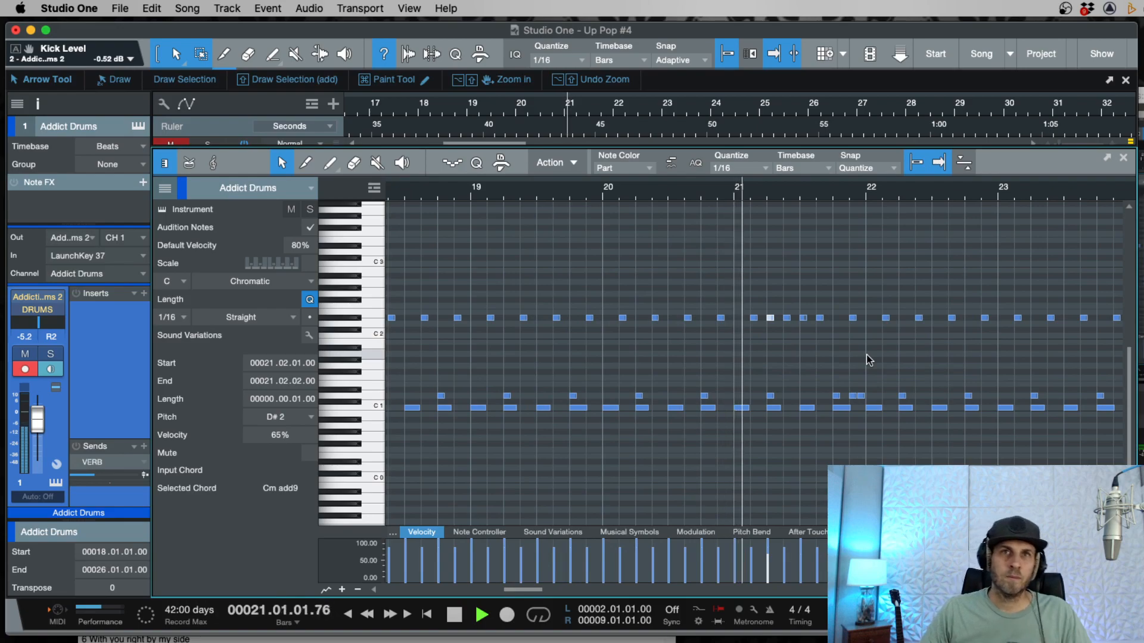
{"action": "key", "text": "w"}
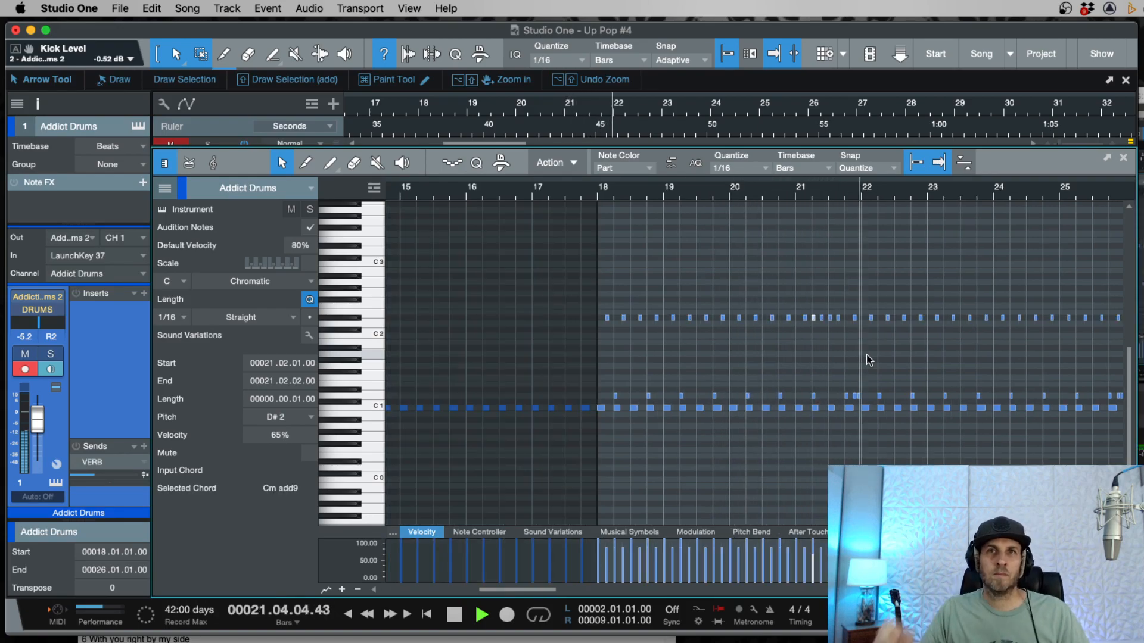
{"action": "key", "text": "w"}
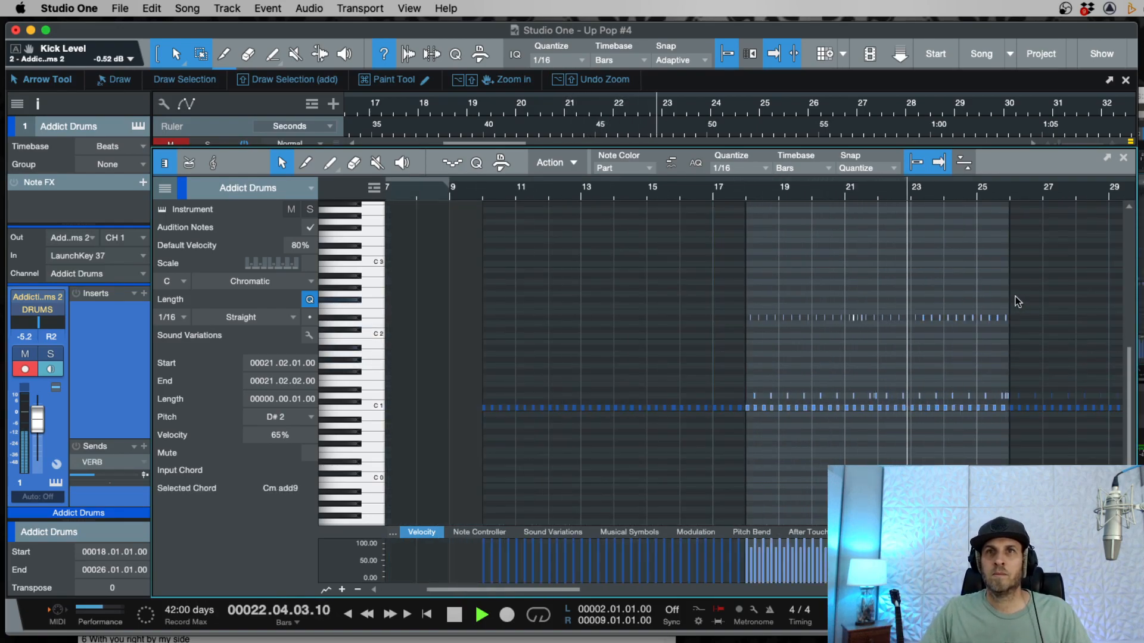
Step: Stop playback and delete all the D#2 notes in bars 22 through 25
{"action": "left_click", "coordinate": [977, 305]}
{"action": "key", "text": "e"}
{"action": "key", "text": "space"}
{"action": "left_click_drag", "start_coordinate": [1052, 286], "coordinate": [786, 326]}
{"action": "key", "text": "Delete"}
Step: Duplicate the D#2 notes of bars 18 through 21 into bars 22 through 25 and play them
{"action": "left_click_drag", "start_coordinate": [814, 284], "coordinate": [521, 337]}
{"action": "key", "text": "d"}
{"action": "key", "text": "space"}
{"action": "key", "text": "w"}
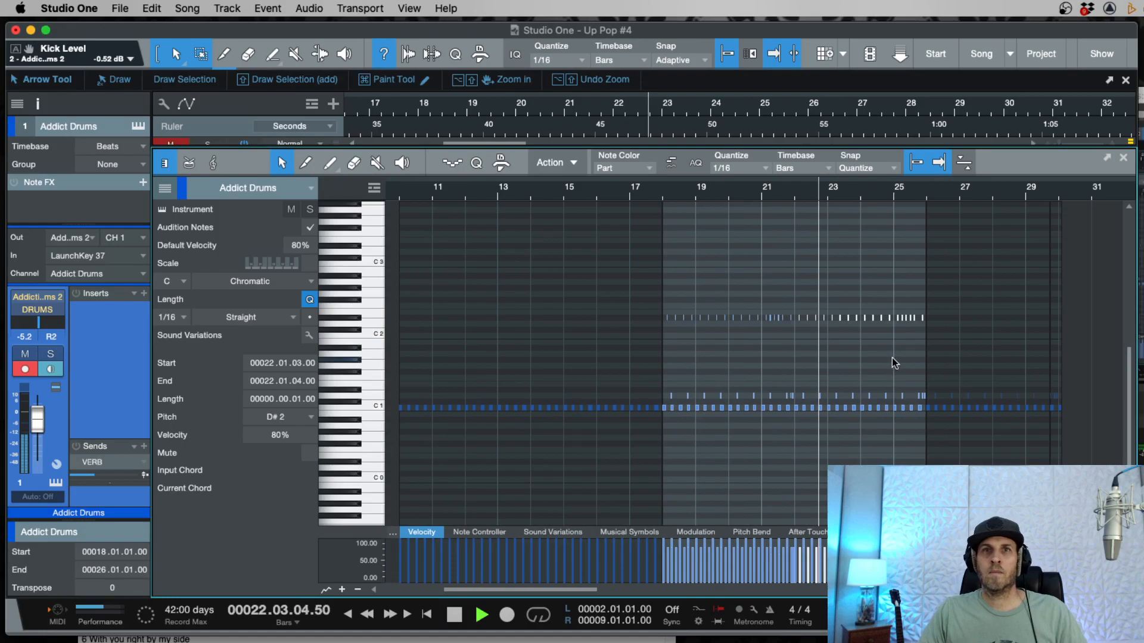
{"action": "left_click", "coordinate": [809, 358]}
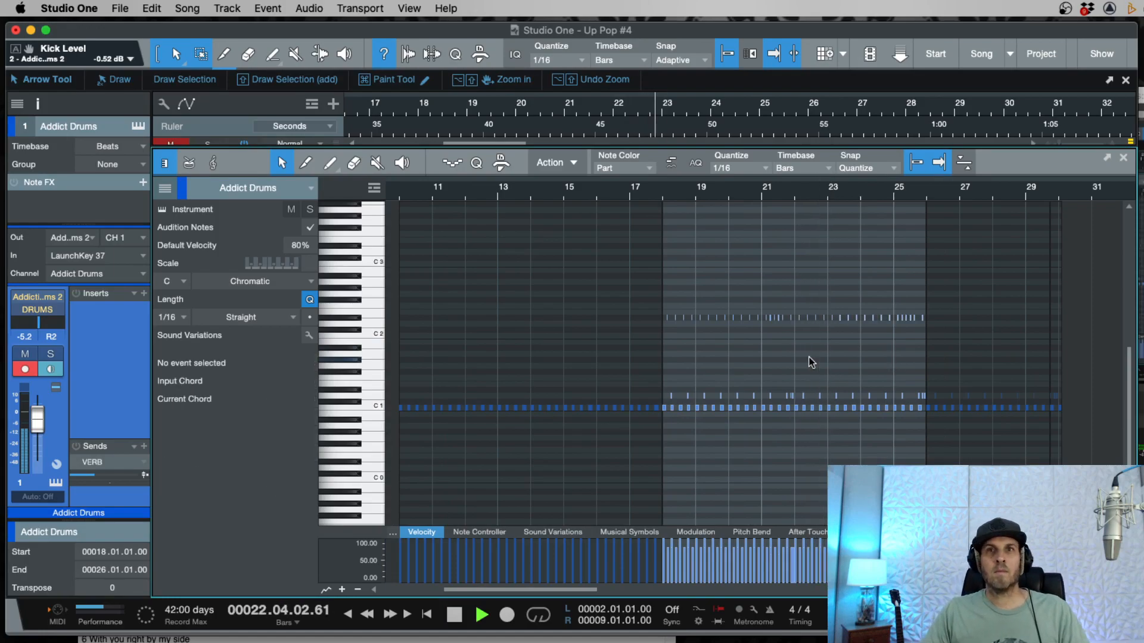
Step: Duplicate the bar 18 Addict Drums event to bar 26, split the copy at bar 30 and delete the part after it
{"action": "key", "text": "F2"}
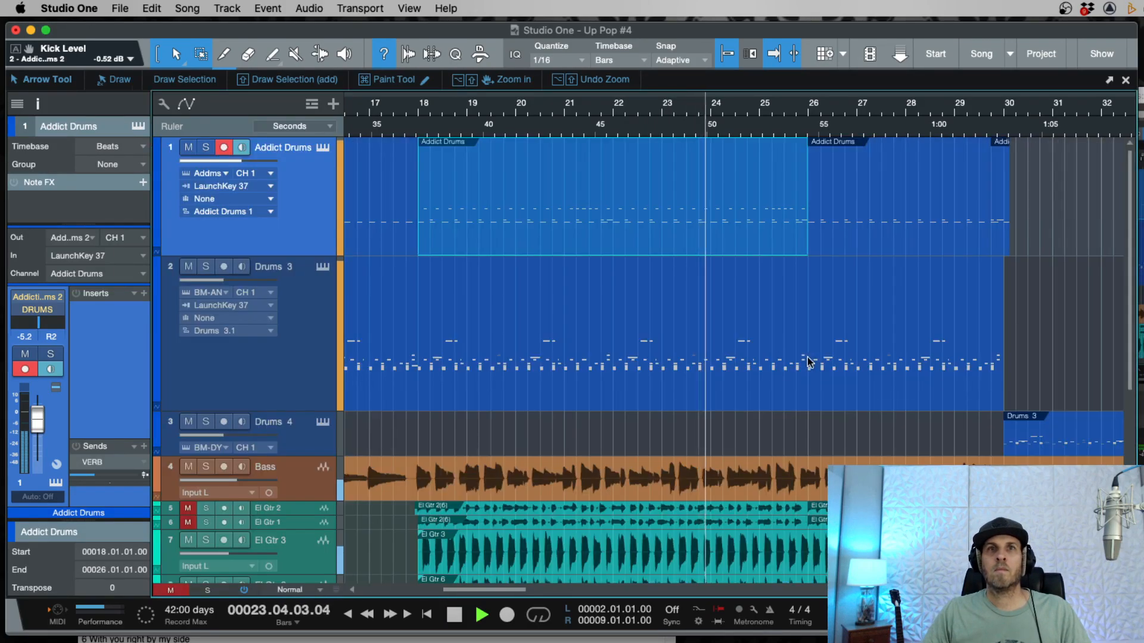
{"action": "key", "text": "w"}
{"action": "key", "text": "d"}
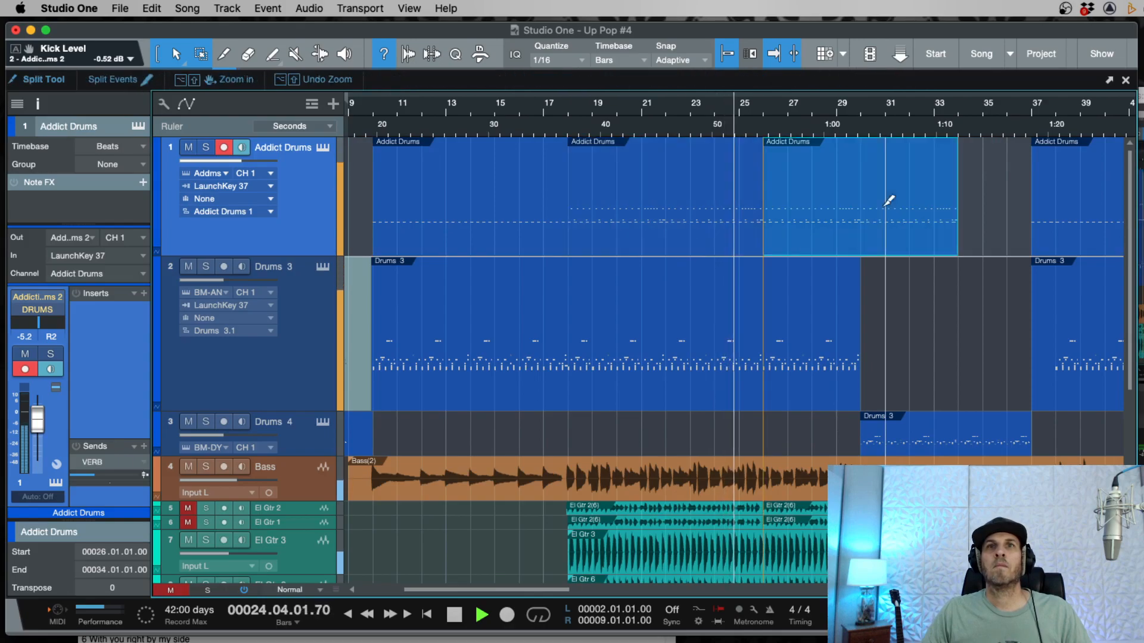
{"action": "left_click", "coordinate": [861, 189], "text": "super"}
{"action": "key", "text": "Delete"}
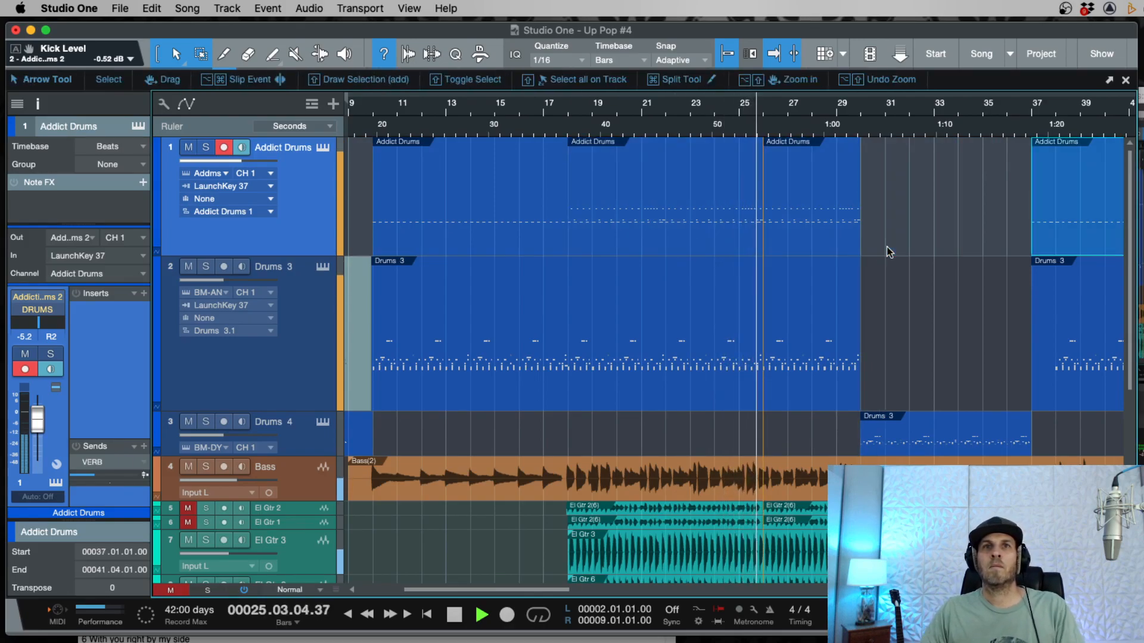
Step: Open the bar 18 Addict Drums event and place a 0.0.2.0 long note on A#1 at its first beat
{"action": "key", "text": "w"}
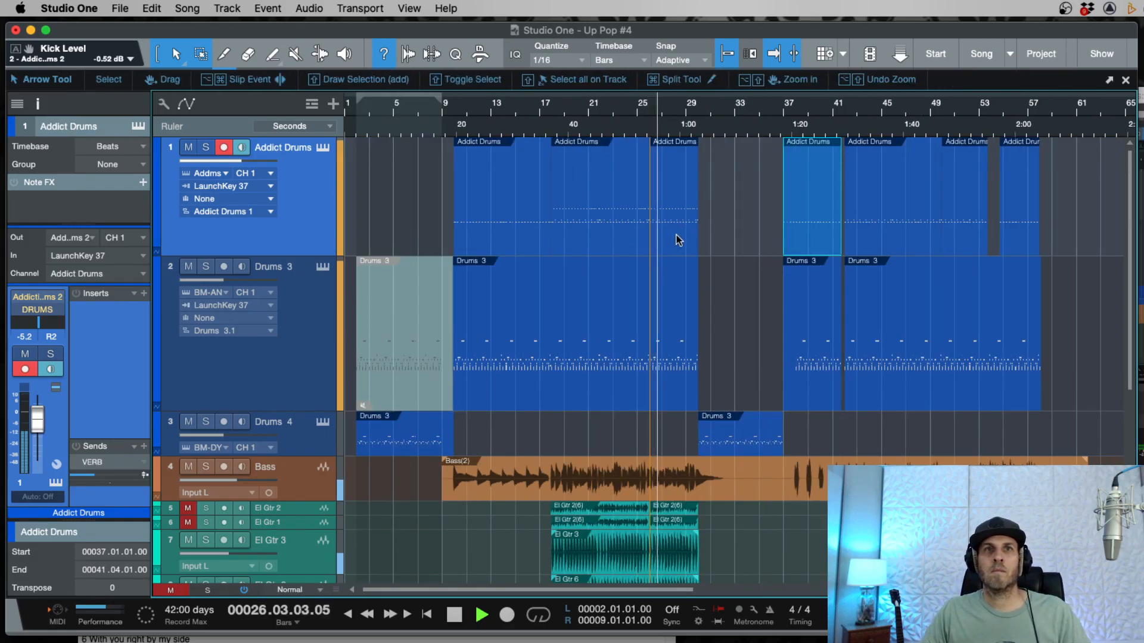
{"action": "left_click", "coordinate": [606, 241]}
{"action": "left_click", "coordinate": [688, 240], "text": "shift"}
{"action": "key", "text": "space"}
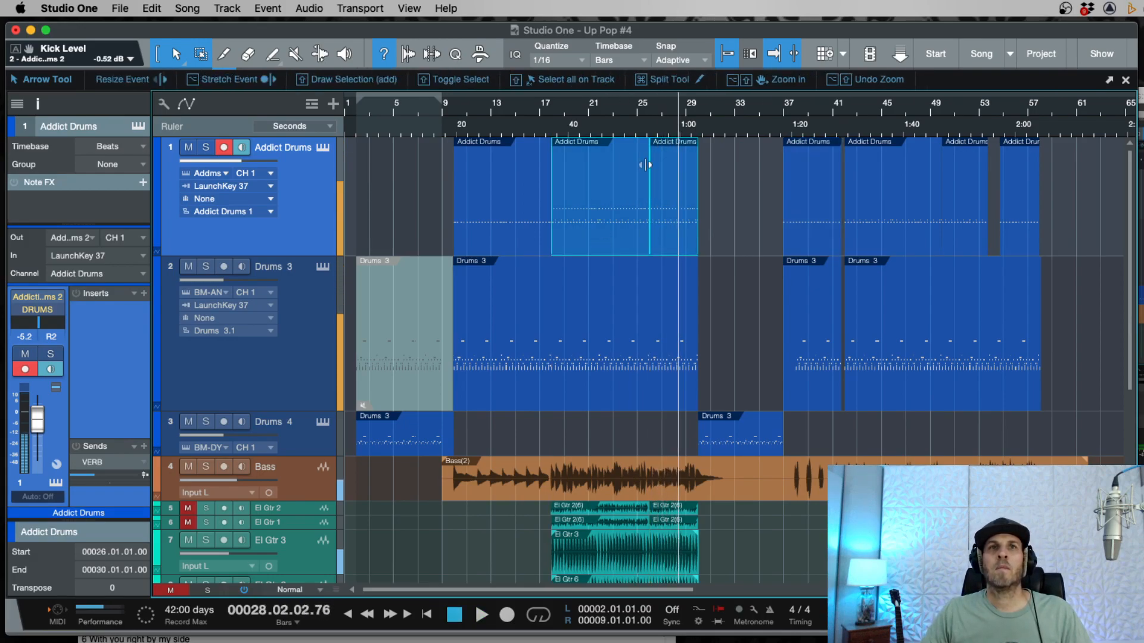
{"action": "key", "text": "e"}
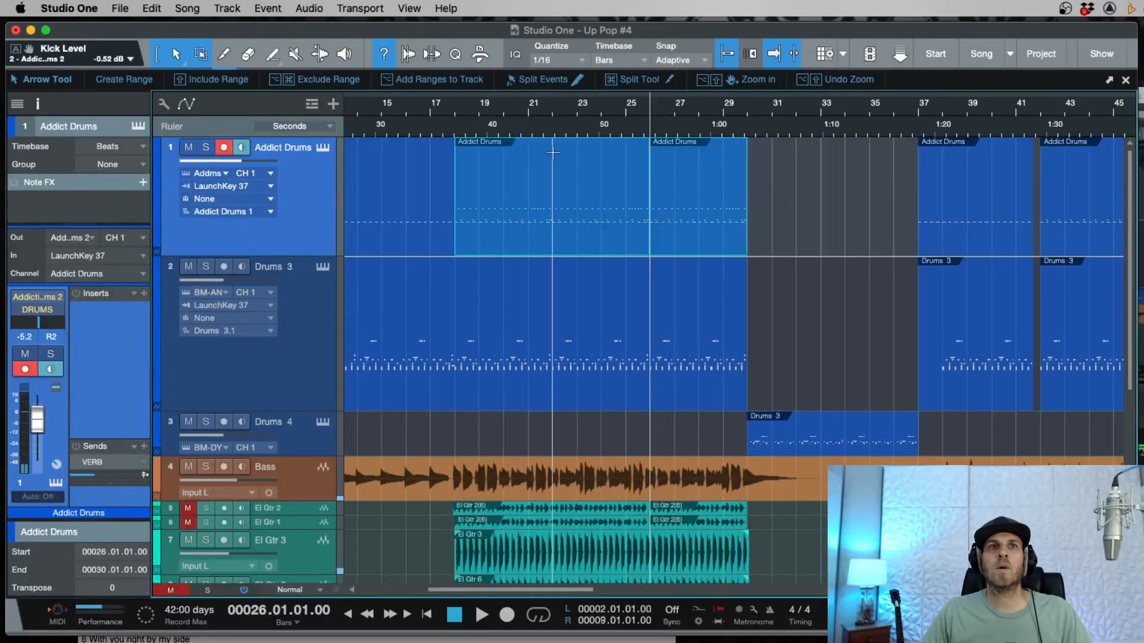
{"action": "double_click", "coordinate": [517, 239]}
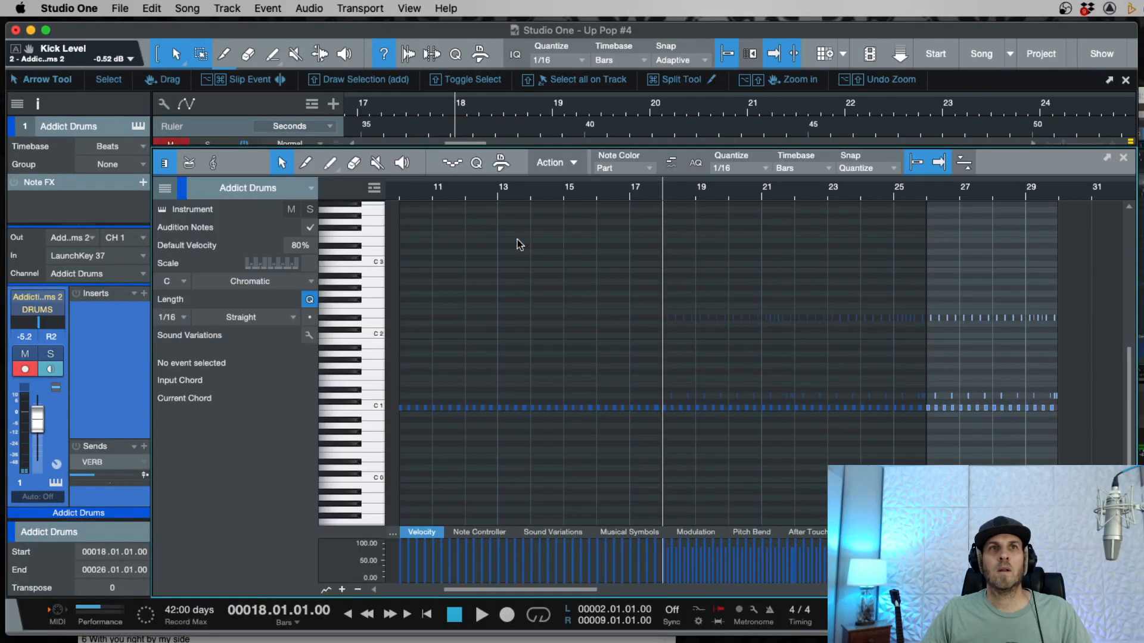
{"action": "double_click", "coordinate": [674, 264]}
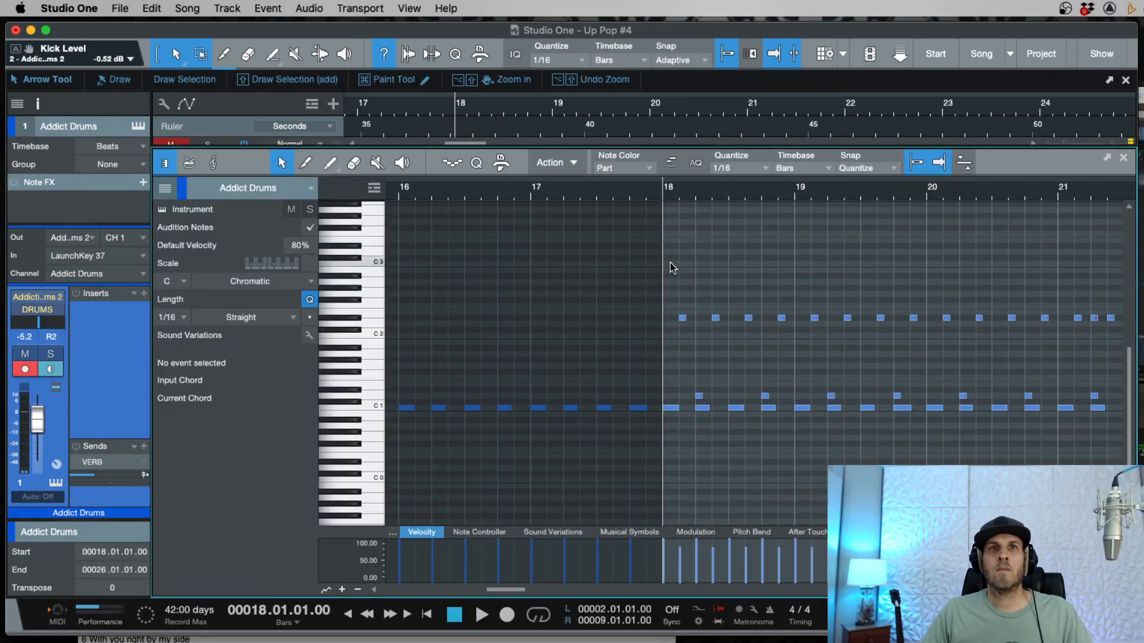
{"action": "left_click_drag", "start_coordinate": [674, 266], "coordinate": [667, 354]}
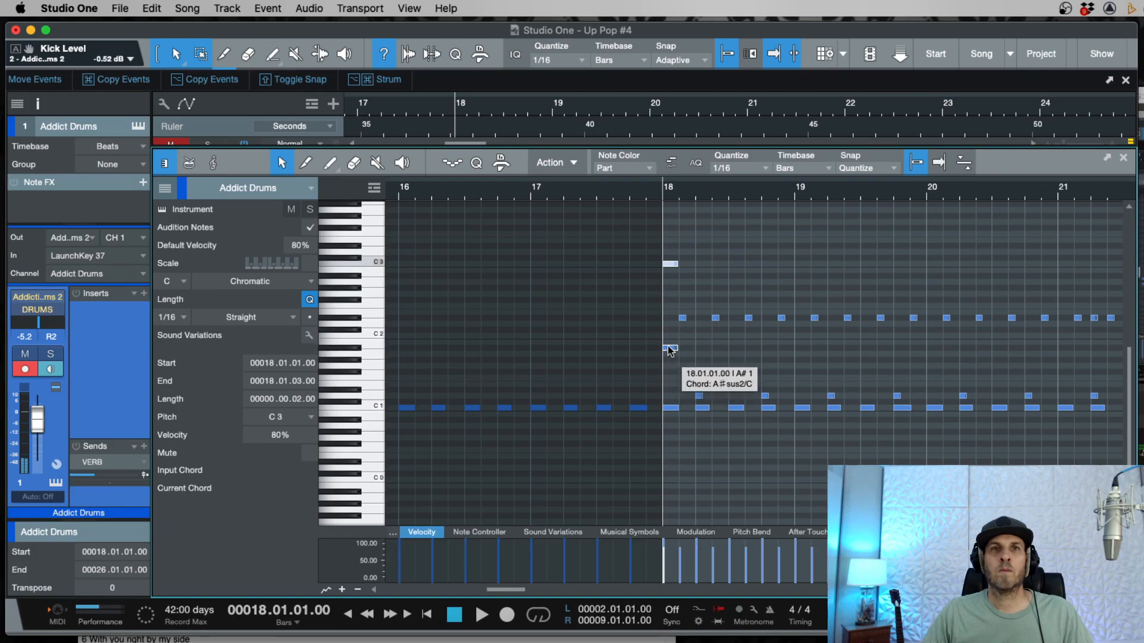
{"action": "left_click_drag", "start_coordinate": [669, 349], "coordinate": [669, 351]}
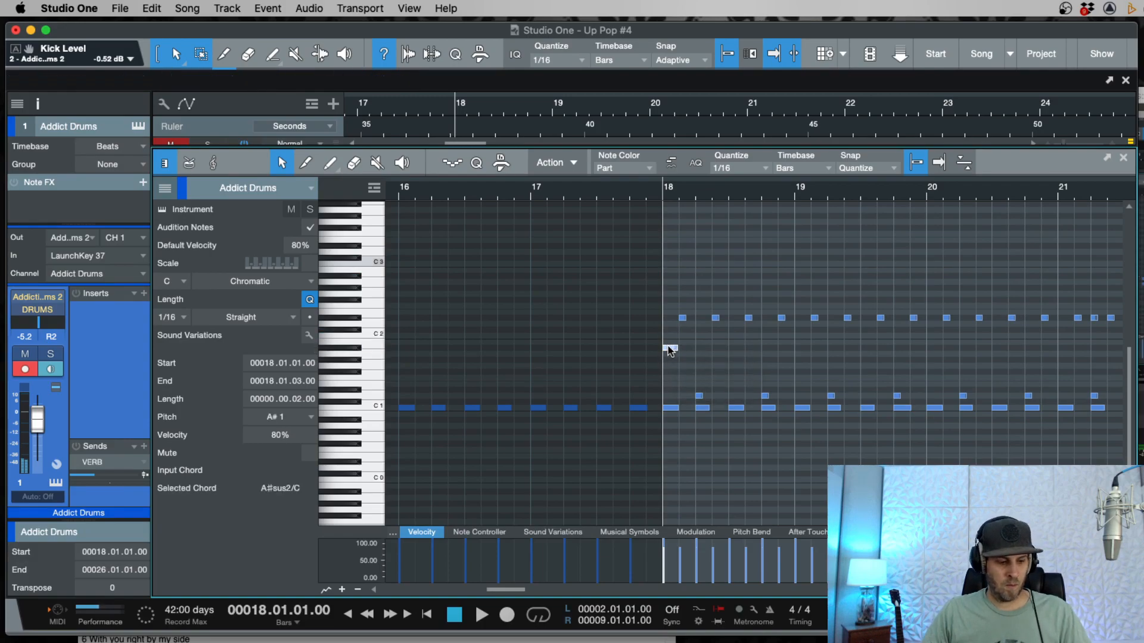
Step: Play the transition into bar 18 to check the added A#1 note
{"action": "key", "text": "space"}
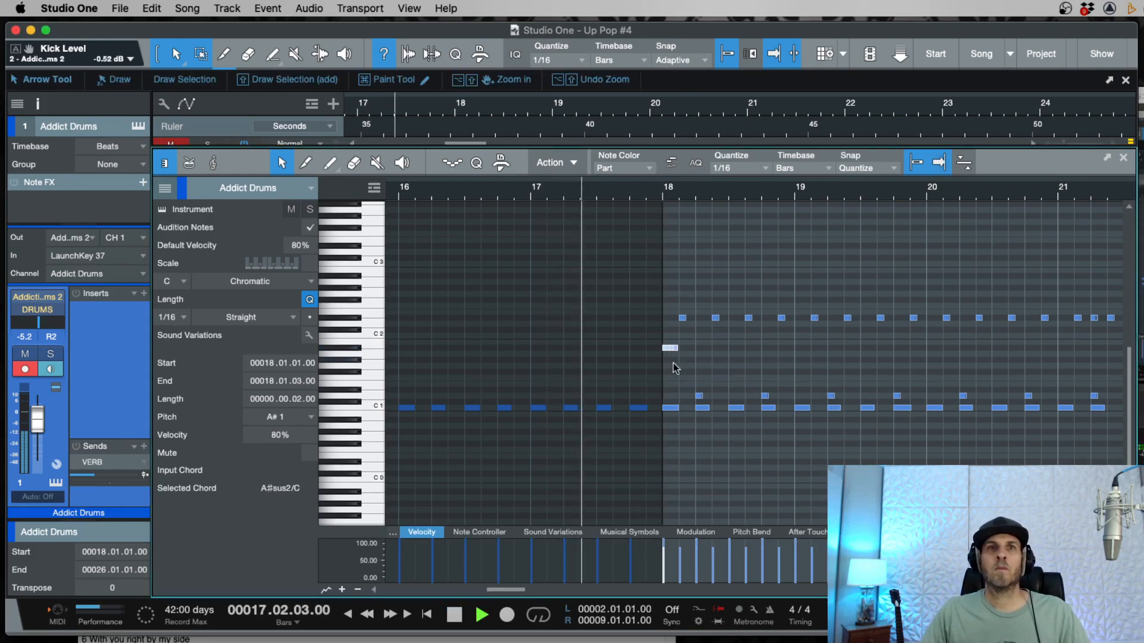
{"action": "key", "text": "w"}
{"action": "key", "text": "w"}
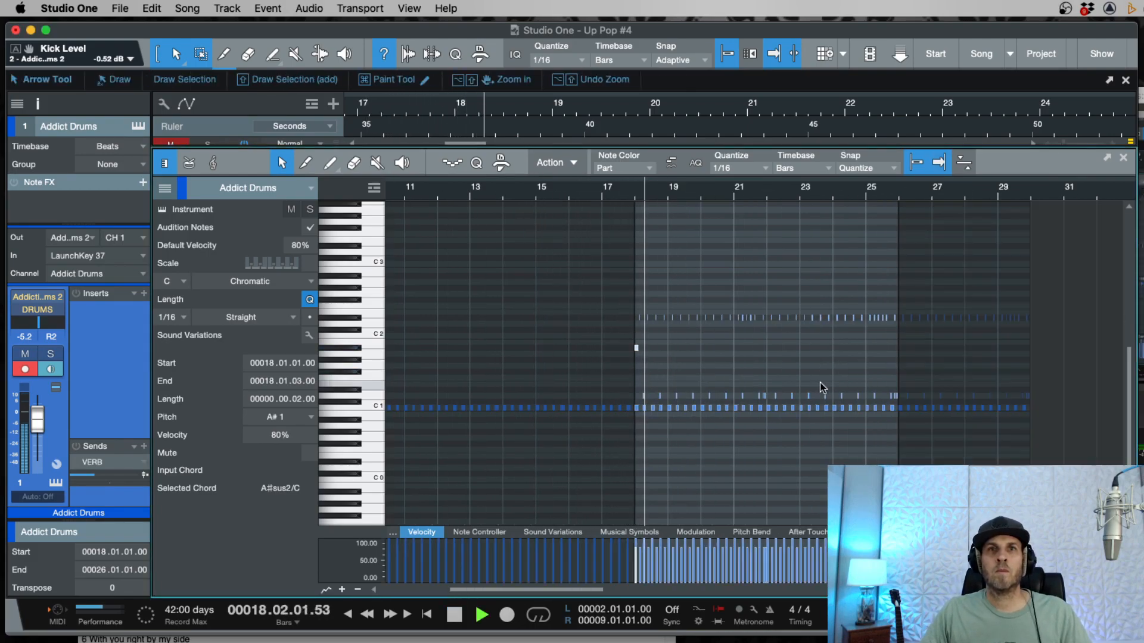
{"action": "key", "text": "space"}
{"action": "left_click", "coordinate": [897, 346]}
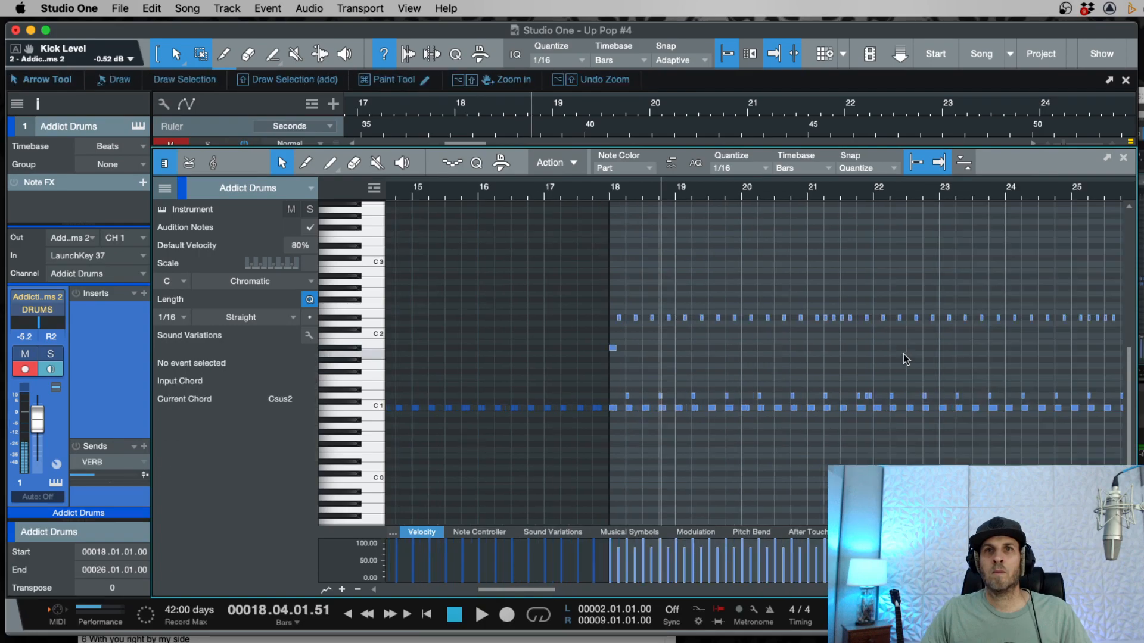
{"action": "left_click", "coordinate": [873, 352]}
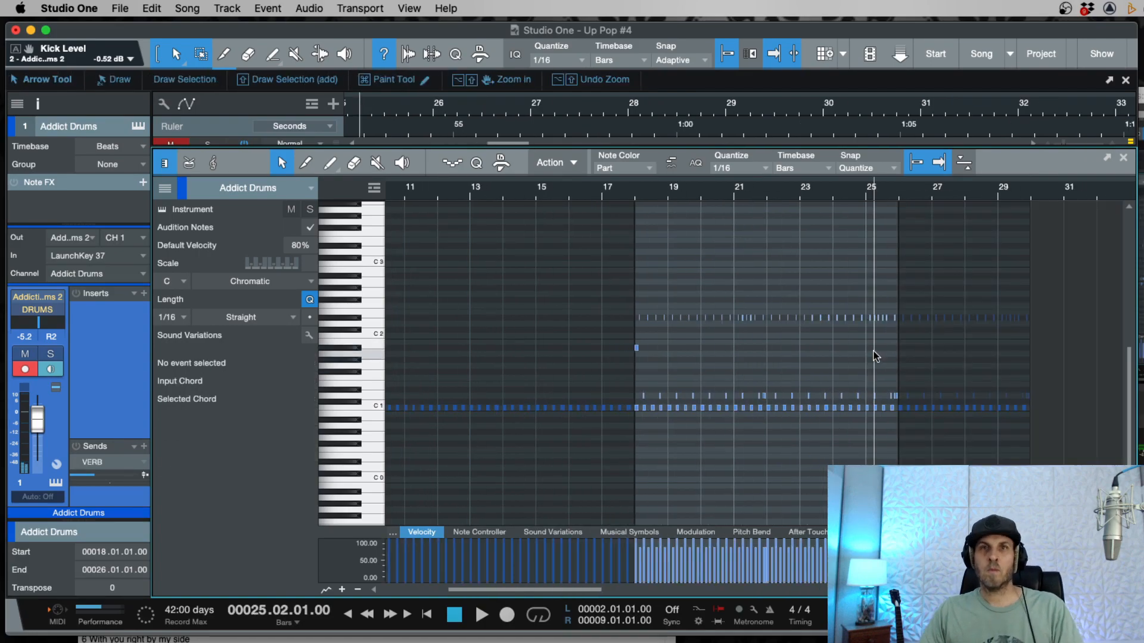
Step: Return to the arrangement and delete the Addict Drums event running from bar 26 to bar 30
{"action": "key", "text": "F2"}
{"action": "key", "text": "w"}
{"action": "key", "text": "w"}
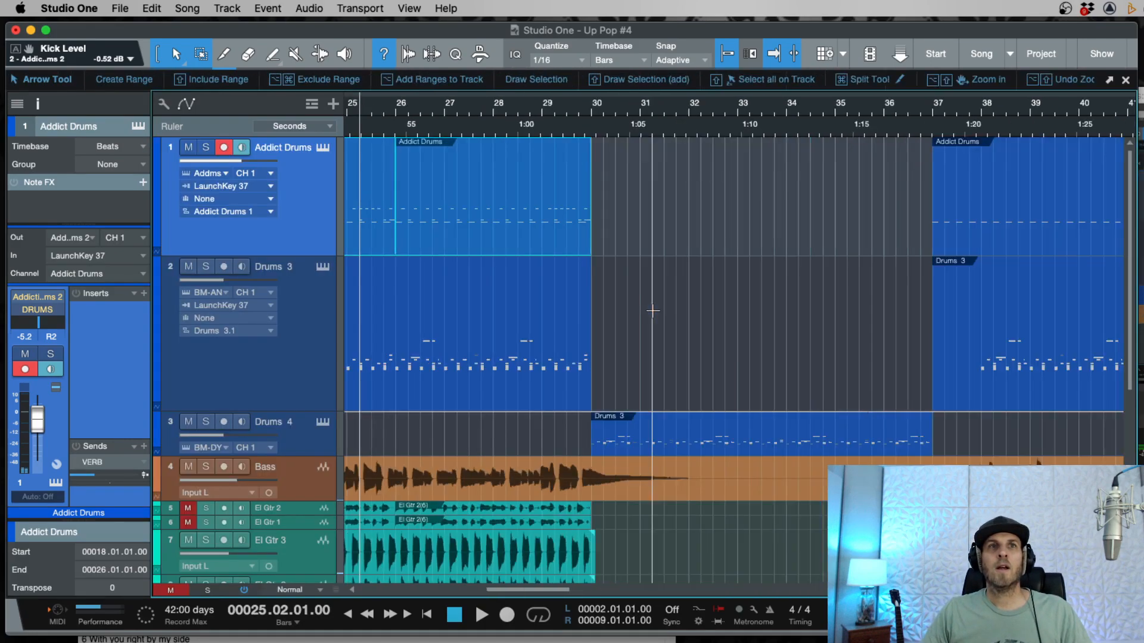
{"action": "key", "text": "e"}
{"action": "key", "text": "e"}
{"action": "key", "text": "e"}
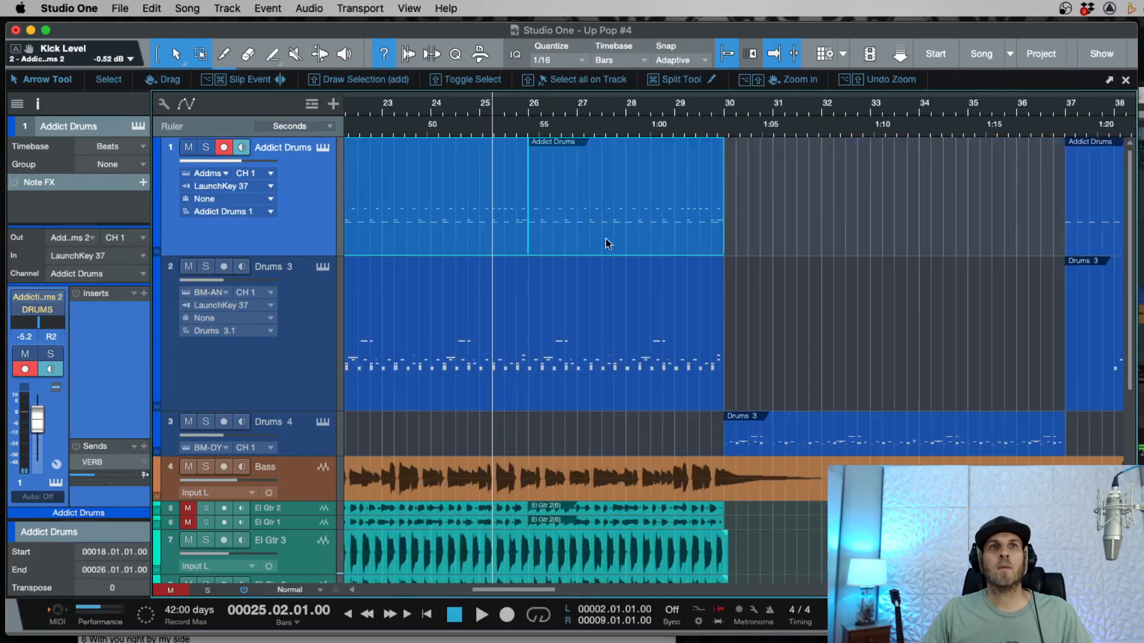
{"action": "key", "text": "w"}
{"action": "key", "text": "w"}
{"action": "left_click", "coordinate": [580, 233]}
{"action": "left_click", "coordinate": [685, 242]}
{"action": "key", "text": "w"}
{"action": "key", "text": "w"}
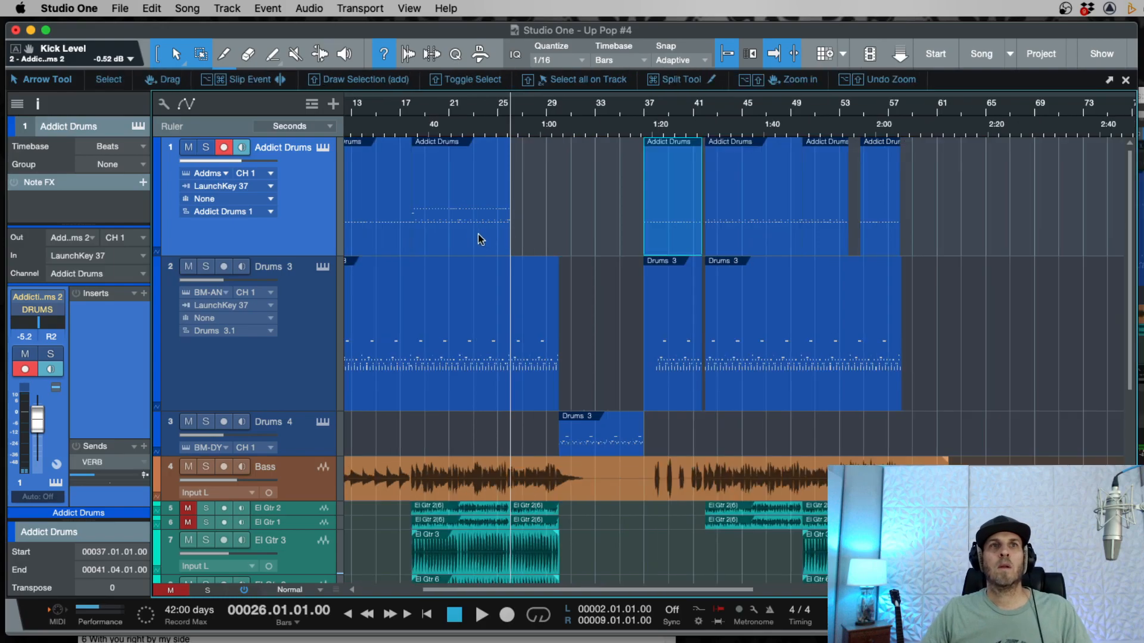
Step: Duplicate the updated bar 18 Addict Drums event to bar 26 and play it
{"action": "left_click", "coordinate": [467, 235]}
{"action": "key", "text": "d"}
{"action": "key", "text": "space"}
Step: Split the duplicated Addict Drums event at bar 30 and delete the part after the split
{"action": "key", "text": "e"}
{"action": "key", "text": "e"}
{"action": "key", "text": "e"}
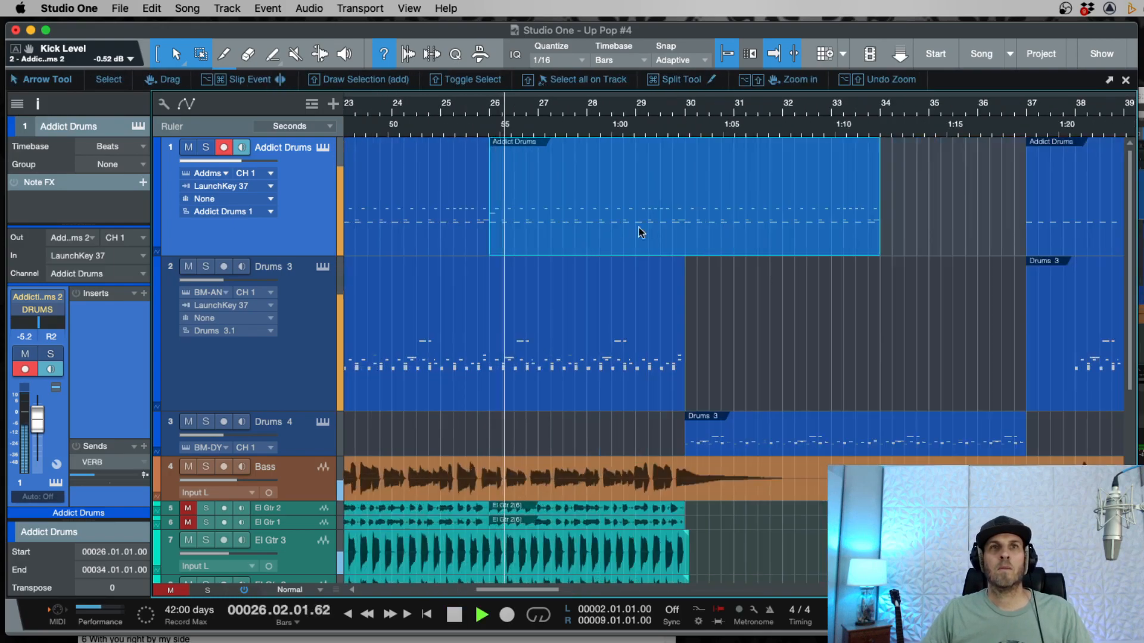
{"action": "left_click", "coordinate": [687, 182]}
{"action": "key", "text": "1"}
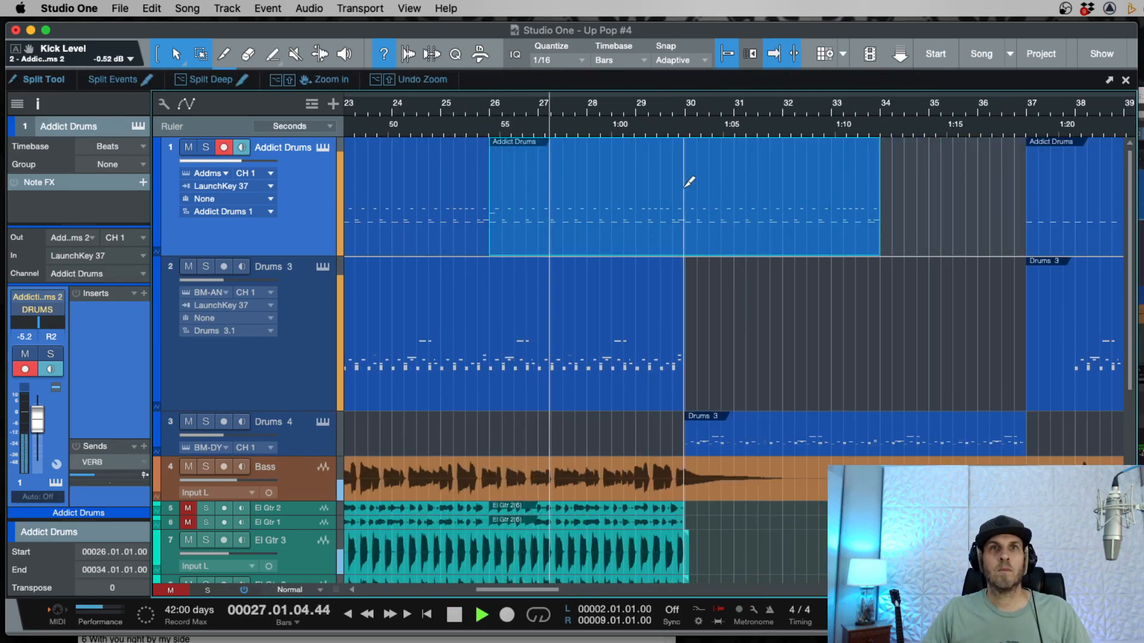
{"action": "key", "text": "e"}
{"action": "key", "text": "e"}
{"action": "key", "text": "Delete"}
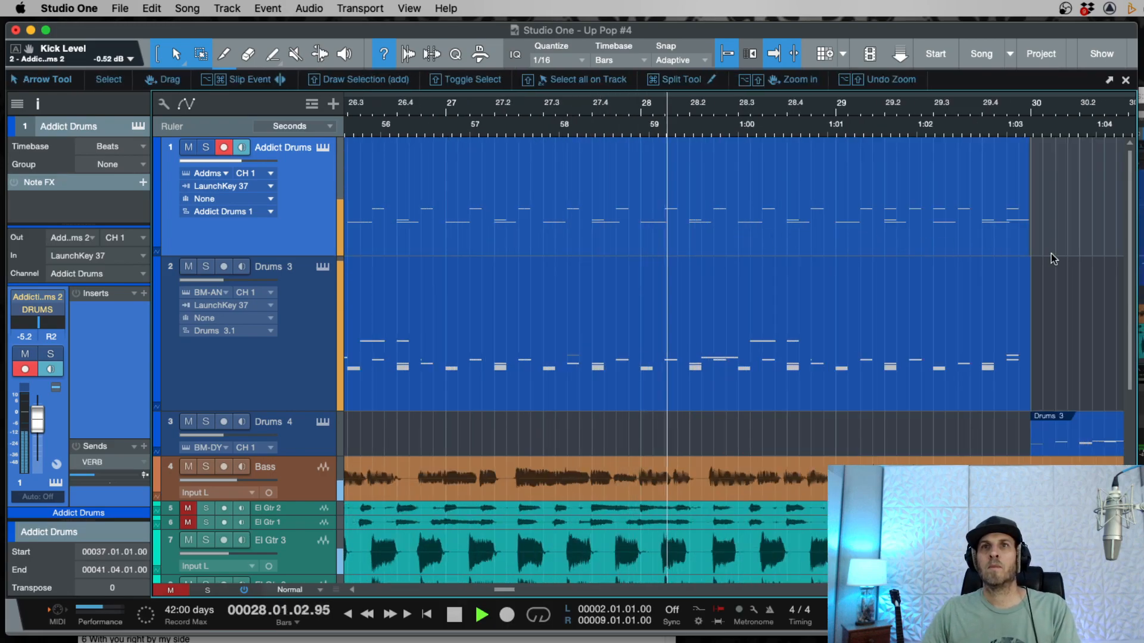
Step: Restore the Addict Drums part deleted after bar 30 and split it just past the bar line at 30.01.02.77
{"action": "key", "text": "ctrl+z"}
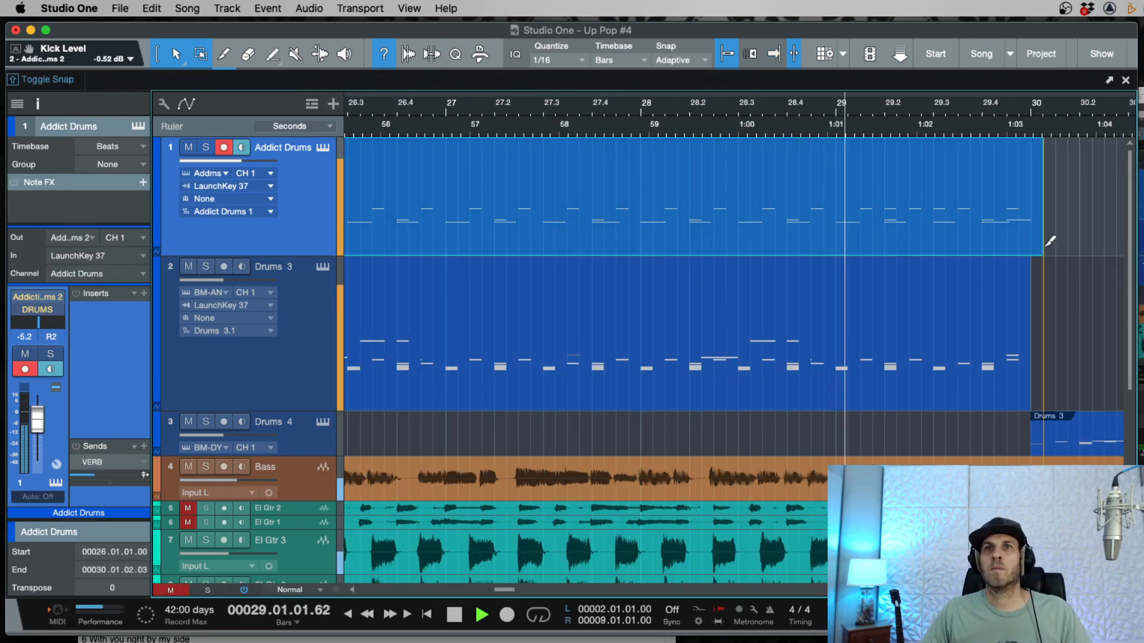
{"action": "key", "text": "3"}
{"action": "left_click", "coordinate": [1049, 182]}
{"action": "key", "text": "1"}
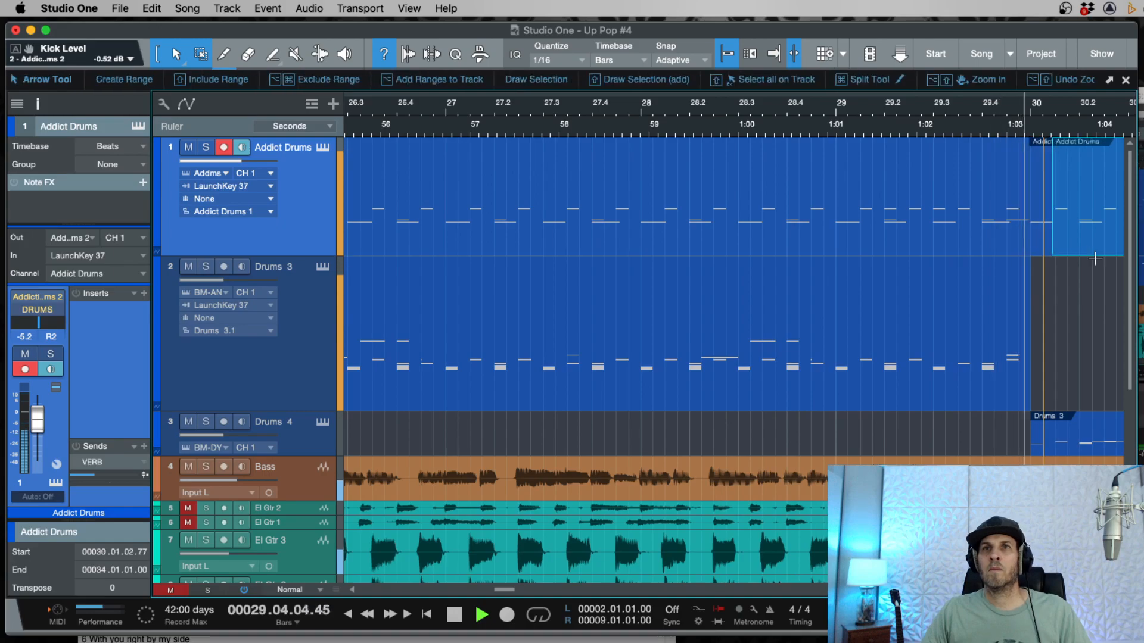
Step: Delete the Addict Drums part running from 30.01.02.77 to bar 34 and play across the new ending
{"action": "key", "text": "w"}
{"action": "key", "text": "w"}
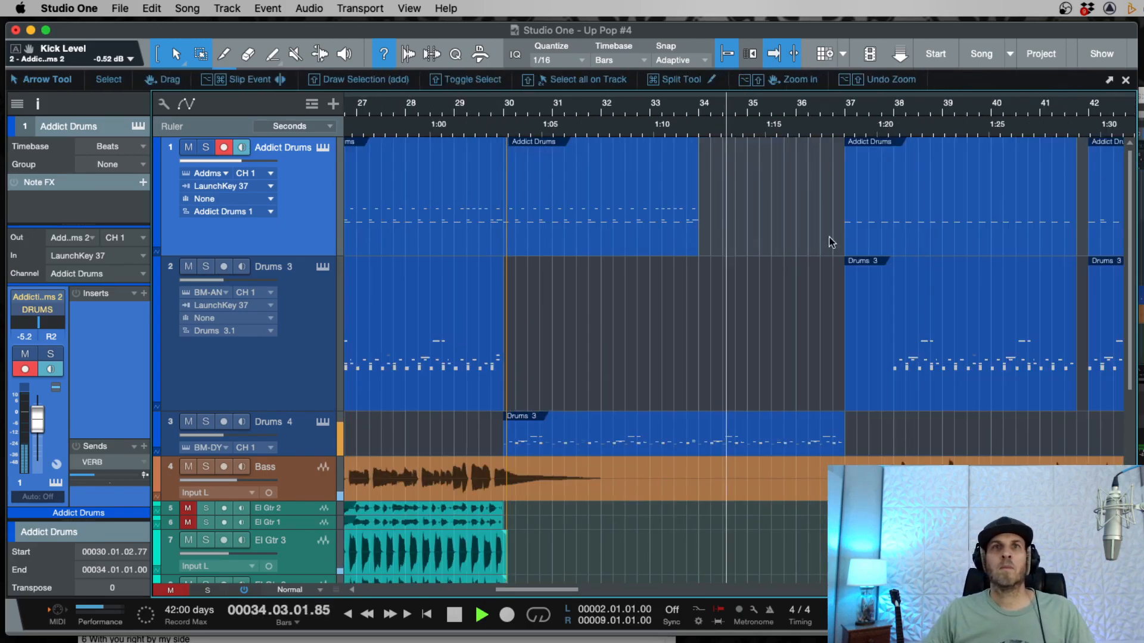
{"action": "key", "text": "space"}
{"action": "left_click", "coordinate": [653, 238]}
{"action": "key", "text": "d"}
{"action": "key", "text": "e"}
{"action": "key", "text": "e"}
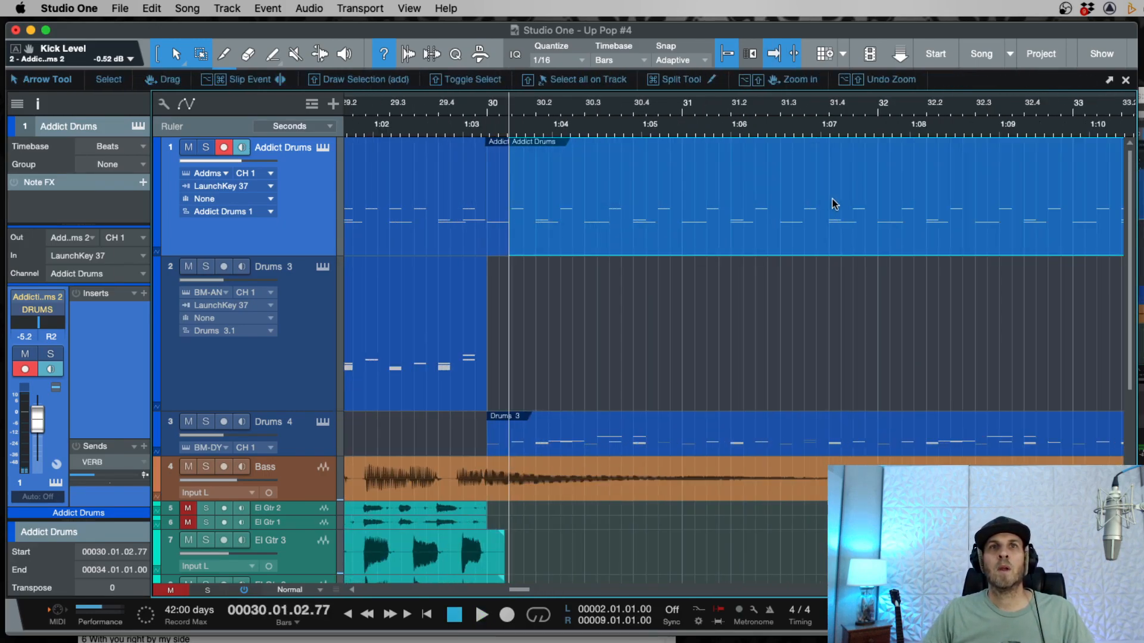
{"action": "key", "text": "e"}
{"action": "key", "text": "e"}
{"action": "left_click_drag", "start_coordinate": [981, 235], "coordinate": [822, 236]}
{"action": "key", "text": "w"}
{"action": "key", "text": "w"}
{"action": "key", "text": "w"}
{"action": "key", "text": "space"}
{"action": "key", "text": "e"}
{"action": "key", "text": "Delete"}
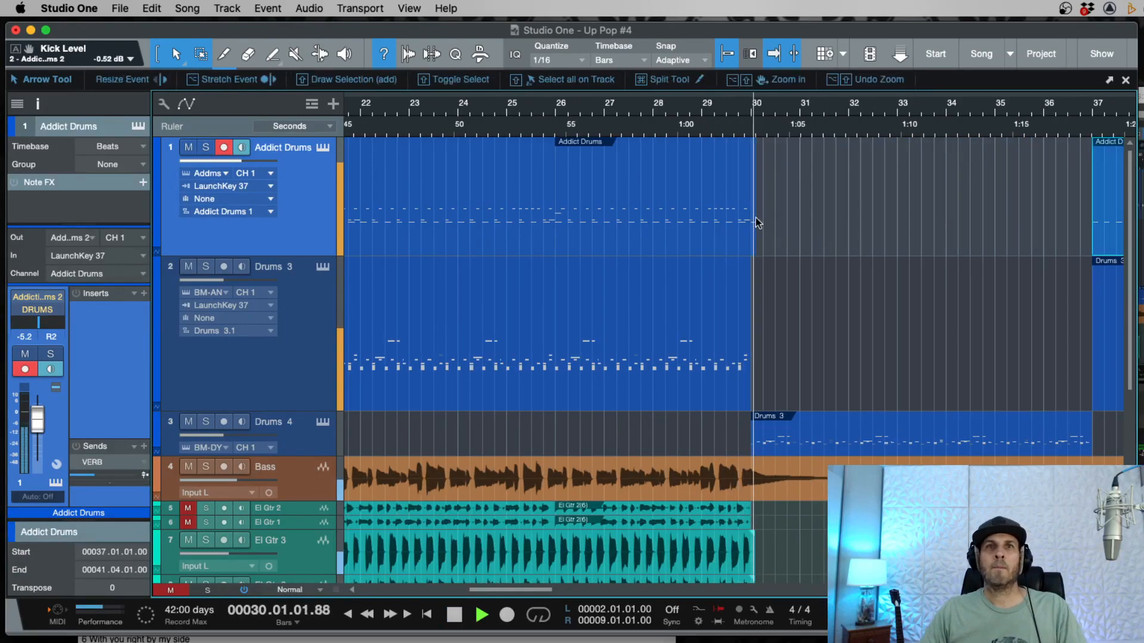
Step: Stop playback and delete the short leftover Addict Drums event at bar 30
{"action": "key", "text": "space"}
{"action": "key", "text": "e"}
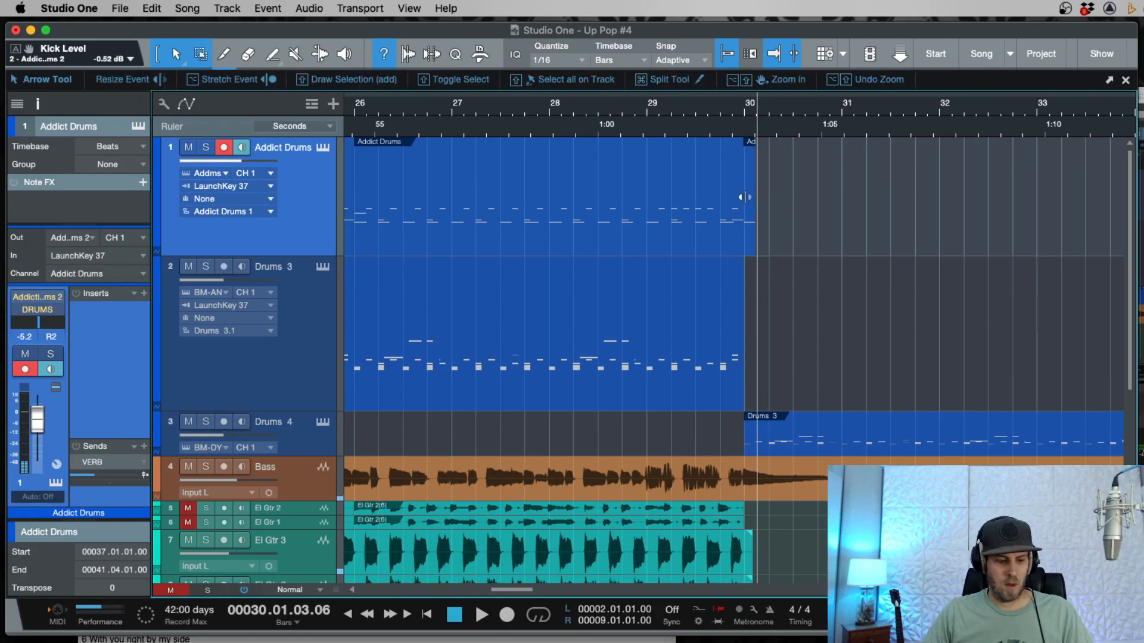
{"action": "key", "text": "w"}
{"action": "left_click", "coordinate": [751, 235]}
{"action": "key", "text": "Delete"}
Step: Duplicate the bar 26 Addict Drums event to bar 30 and play it
{"action": "left_click", "coordinate": [665, 233]}
{"action": "key", "text": "3"}
{"action": "key", "text": "1"}
{"action": "key", "text": "d"}
{"action": "key", "text": "space"}
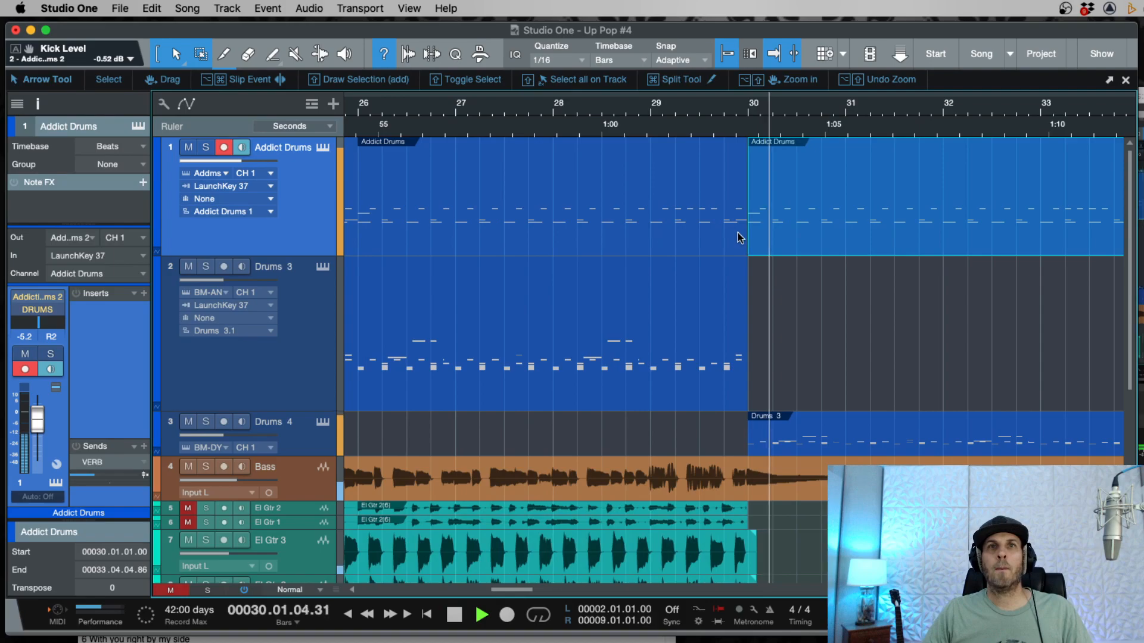
Step: Split the duplicated Addict Drums event at 30.01.03.00, delete everything after the split and play the ending
{"action": "key", "text": "e"}
{"action": "key", "text": "e"}
{"action": "key", "text": "space"}
{"action": "left_click", "coordinate": [704, 174], "text": "super"}
{"action": "key", "text": "Delete"}
{"action": "key", "text": "w"}
{"action": "key", "text": "w"}
{"action": "key", "text": "w"}
{"action": "key", "text": "space"}
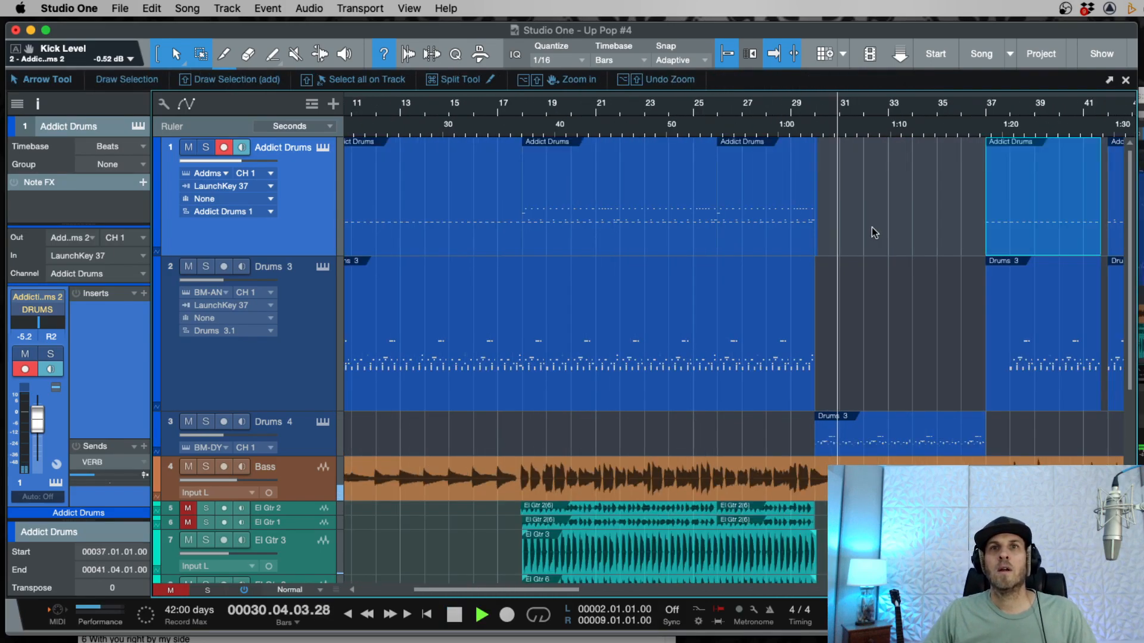
Step: Split the bar 37 Addict Drums event at bar 38 and delete the part before the split
{"action": "scroll", "coordinate": [944, 286], "scroll_direction": "right", "scroll_amount": 4}
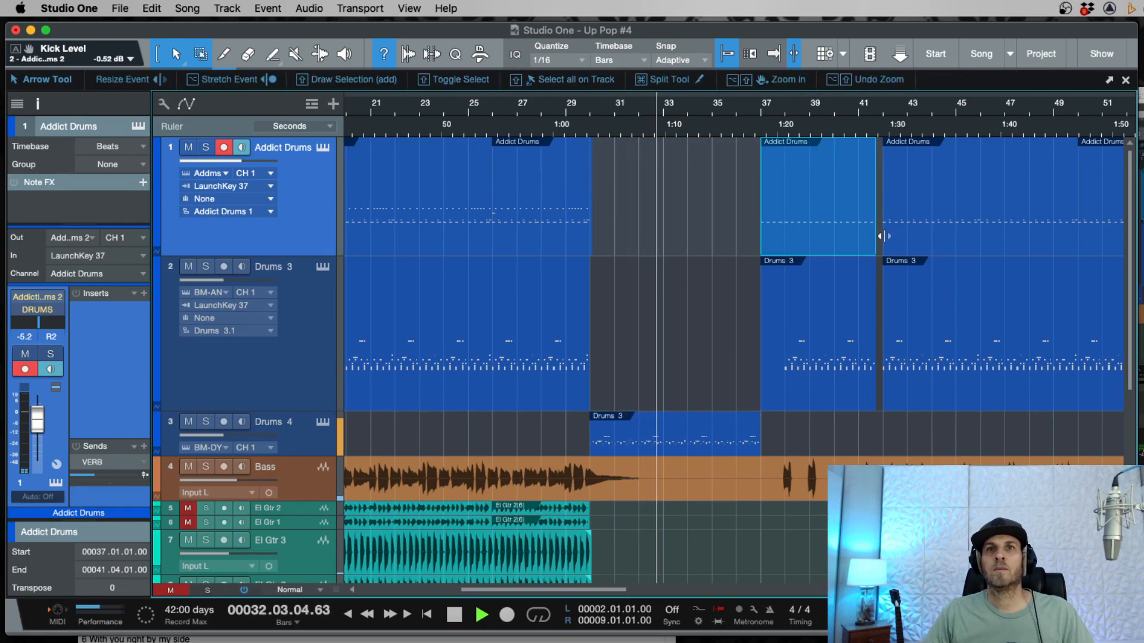
{"action": "scroll", "coordinate": [906, 251], "scroll_direction": "right", "scroll_amount": 4}
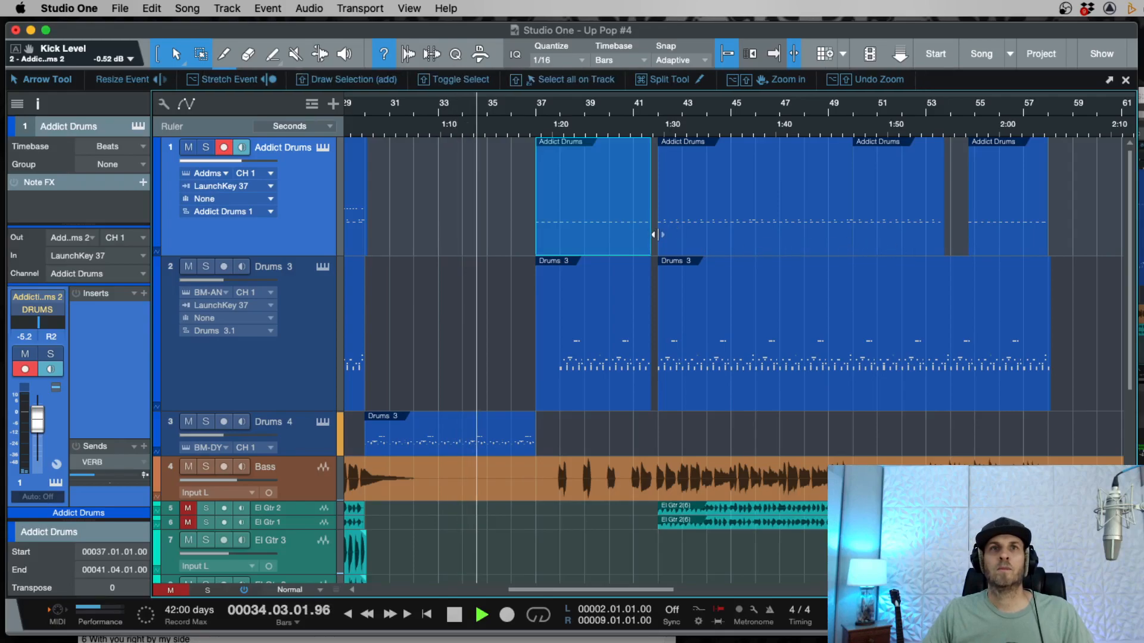
{"action": "key", "text": "e"}
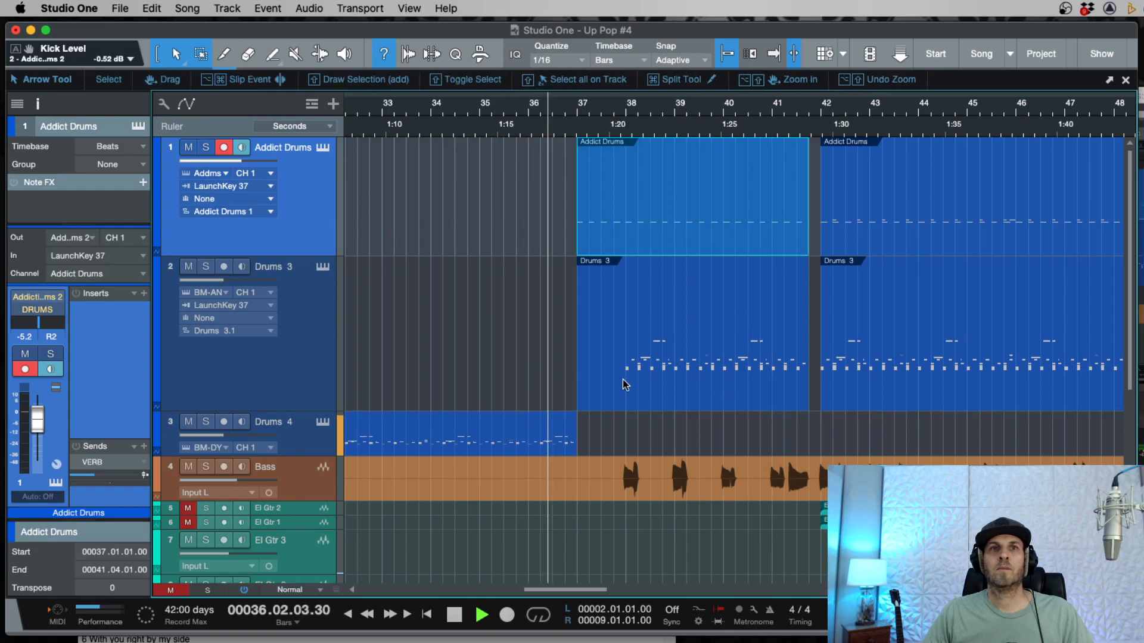
{"action": "left_click", "coordinate": [626, 203], "text": "alt"}
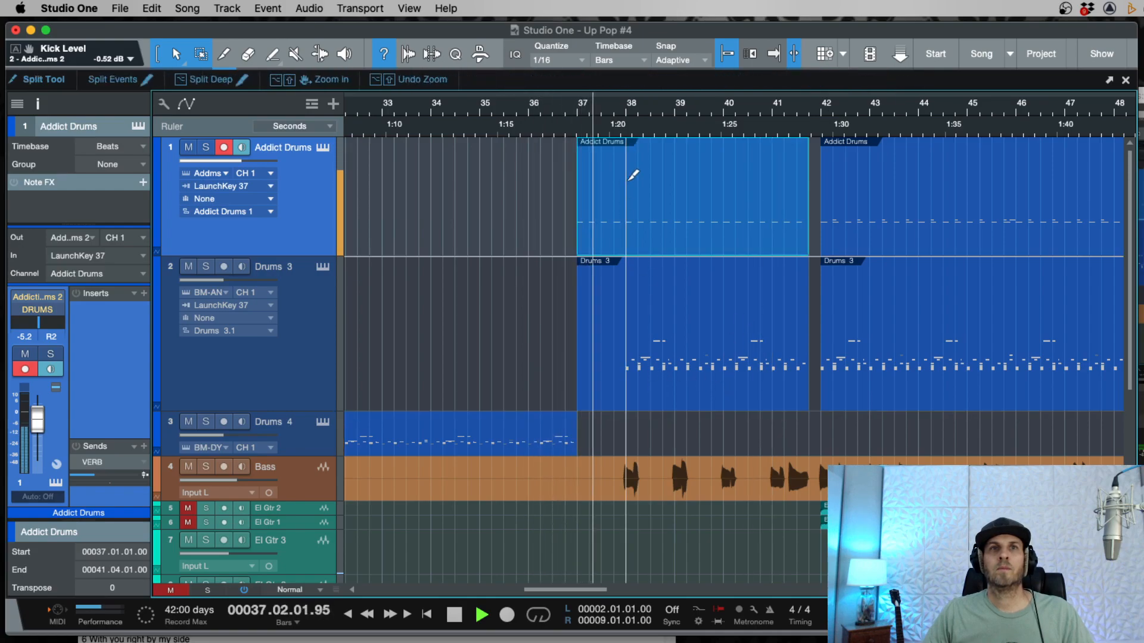
{"action": "left_click", "coordinate": [598, 234]}
{"action": "key", "text": "Delete"}
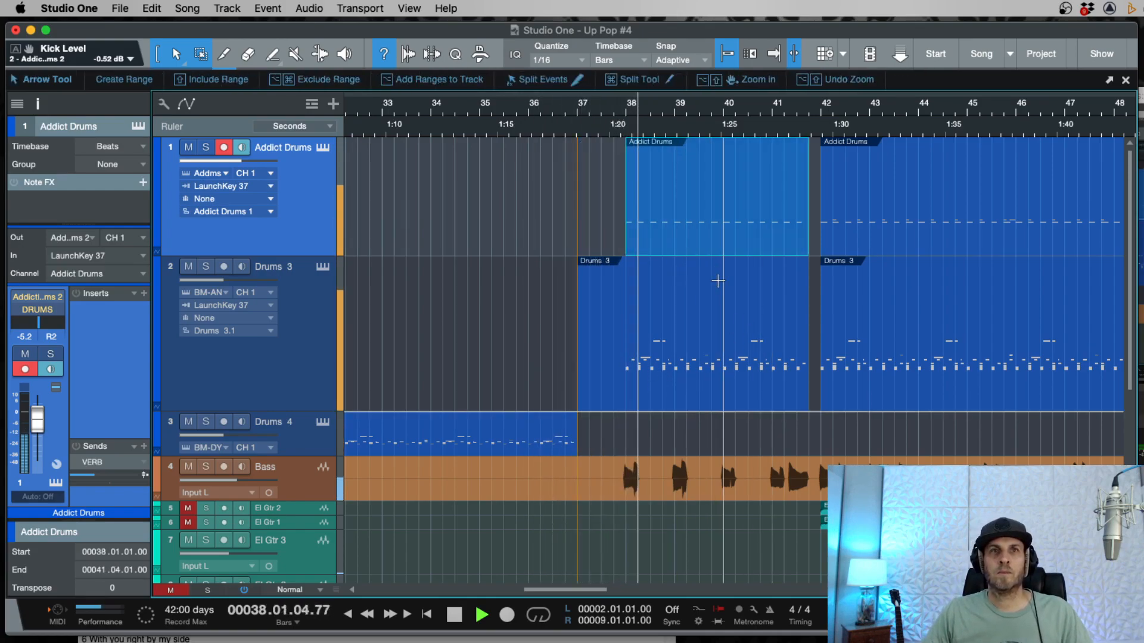
Step: Delete the remaining Addict Drums event between bar 38 and 41.04.01.00
{"action": "left_click", "coordinate": [679, 391]}
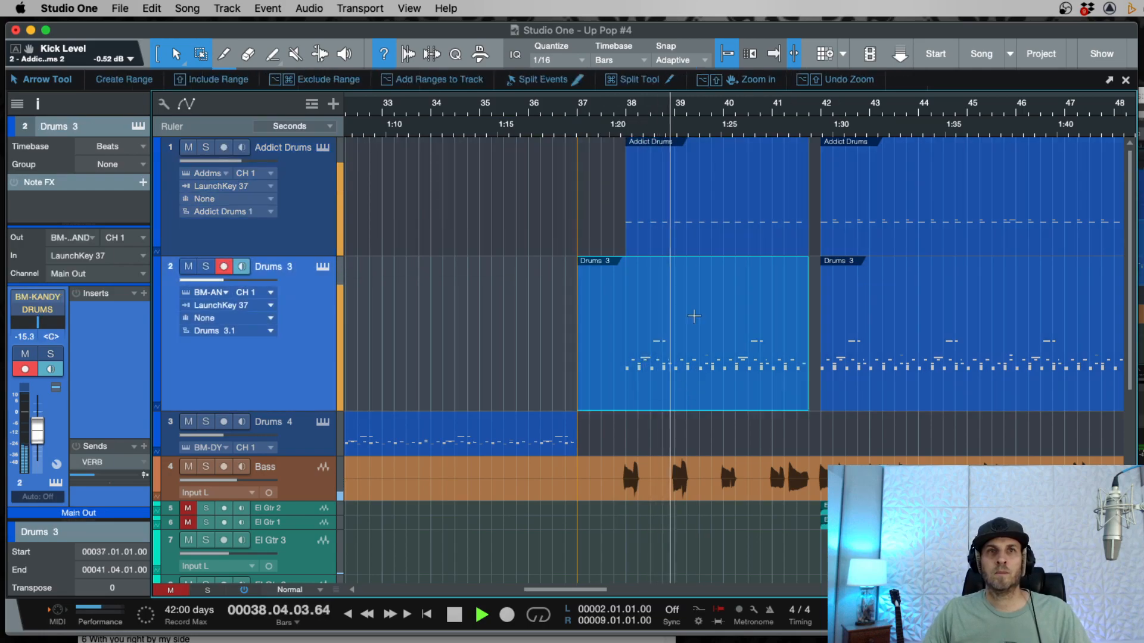
{"action": "left_click", "coordinate": [712, 251]}
{"action": "key", "text": "Delete"}
{"action": "key", "text": "w"}
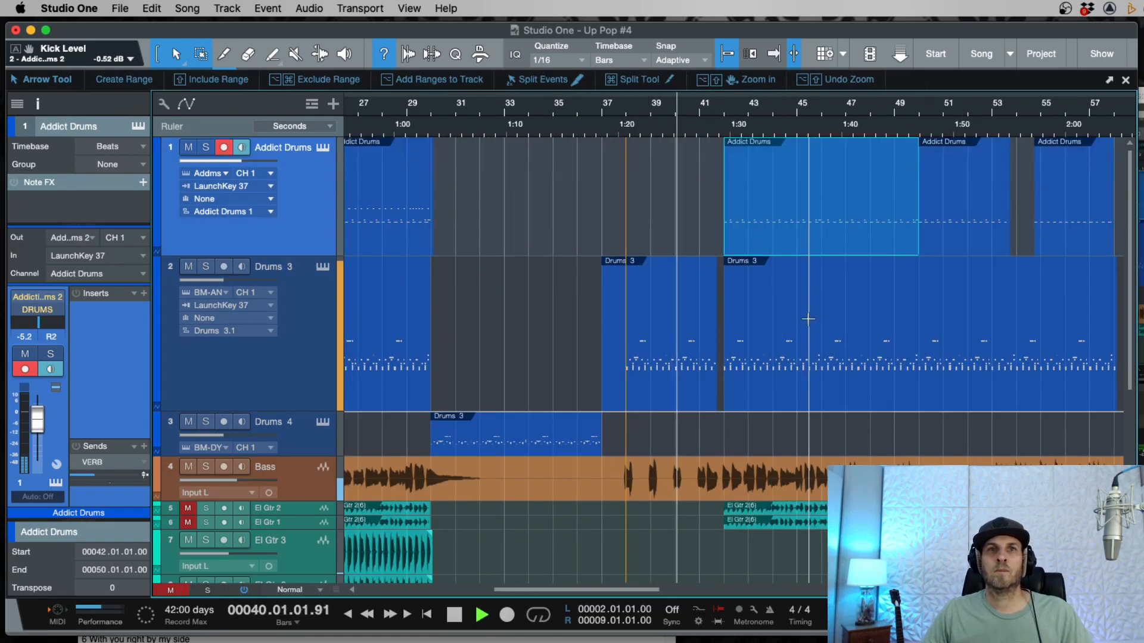
Step: Split the Drums 3 event near its end in bar 41, delete the cut-off tail and play the transition
{"action": "key", "text": "e"}
{"action": "key", "text": "e"}
{"action": "key", "text": "e"}
{"action": "key", "text": "e"}
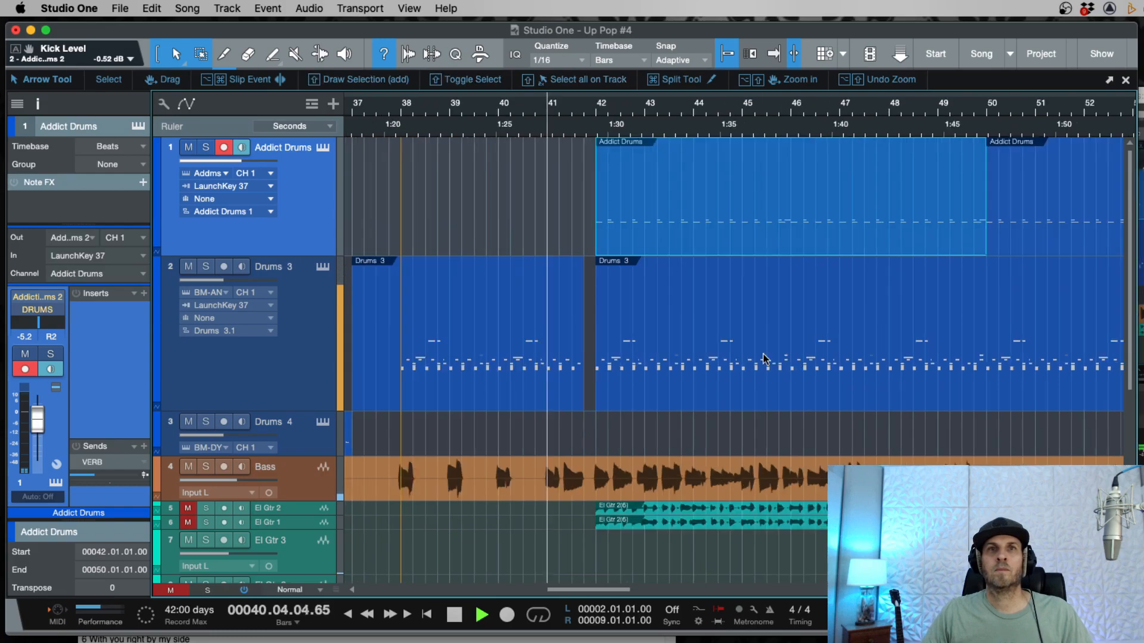
{"action": "key", "text": "w"}
{"action": "key", "text": "w"}
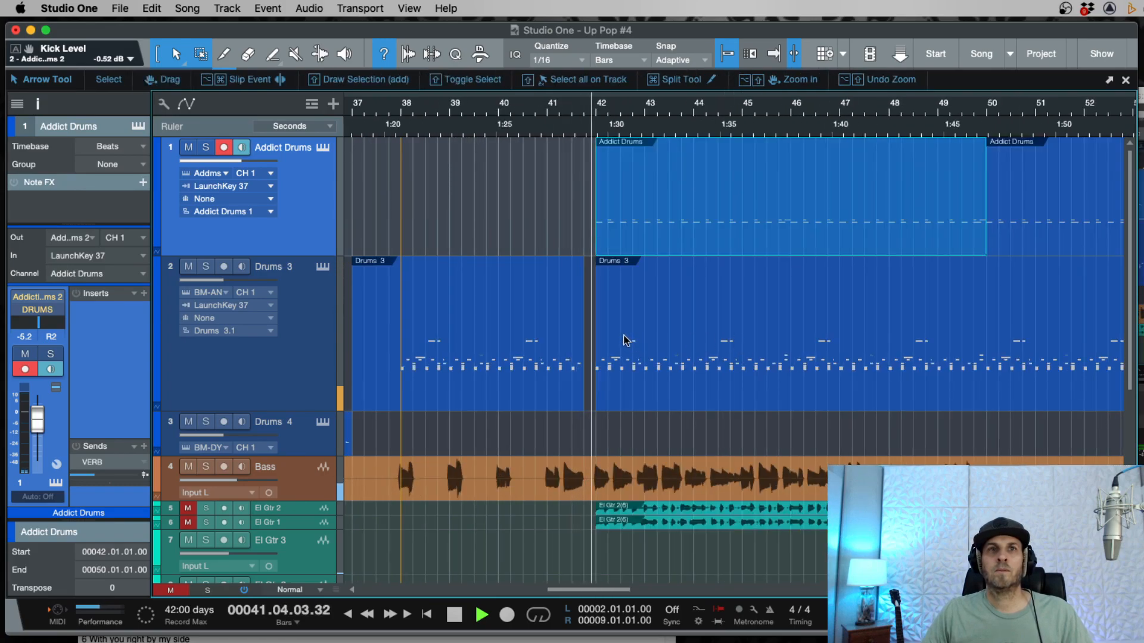
{"action": "key", "text": "space"}
{"action": "left_click", "coordinate": [567, 307]}
{"action": "key", "text": "e"}
{"action": "key", "text": "3"}
{"action": "left_click", "coordinate": [596, 331]}
{"action": "key", "text": "1"}
{"action": "key", "text": "Delete"}
{"action": "key", "text": "space"}
{"action": "key", "text": "w"}
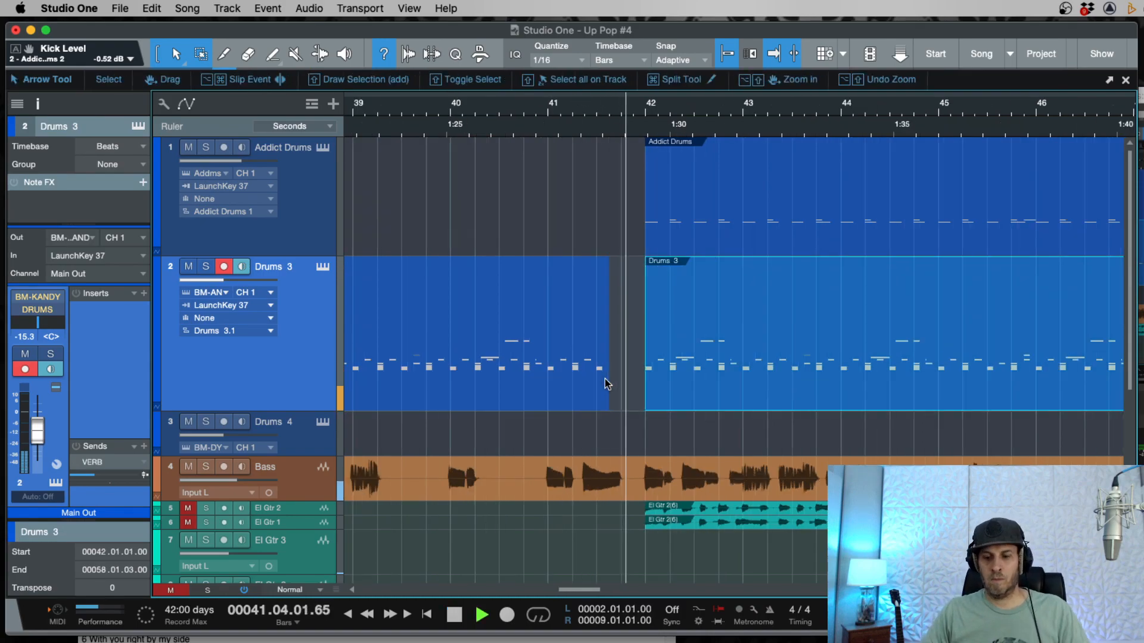
Step: Shorten the Drums 3 event before bar 42 further so that it ends at 41.02.04.00
{"action": "key", "text": "space"}
{"action": "key", "text": "KP_Subtract"}
{"action": "key", "text": "space"}
{"action": "key", "text": "e"}
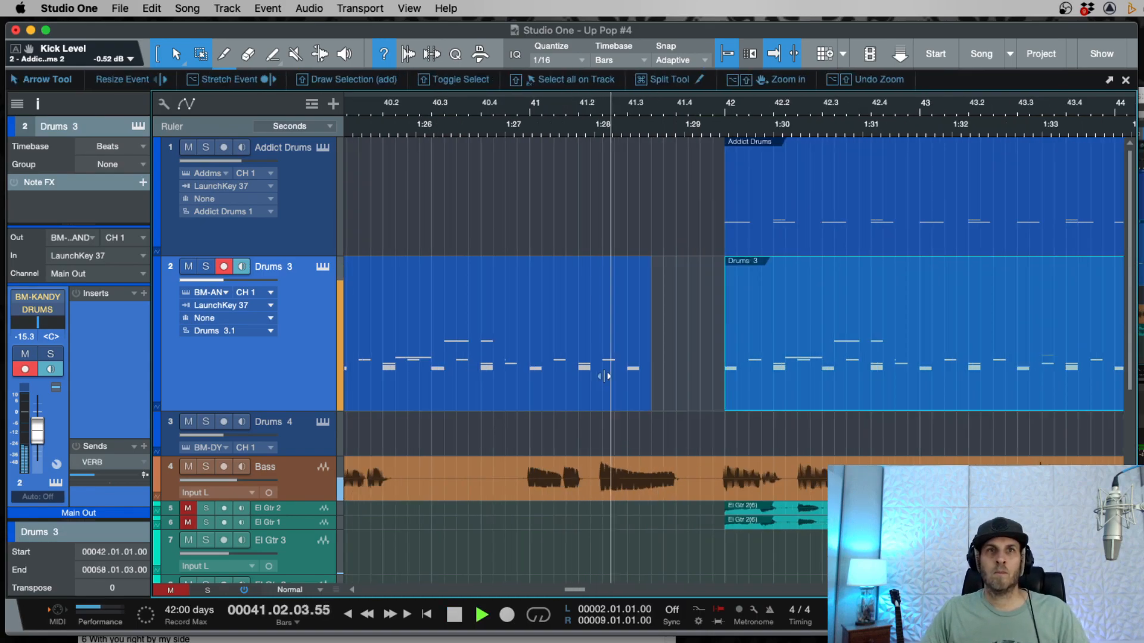
{"action": "key", "text": "space"}
{"action": "left_click_drag", "start_coordinate": [679, 305], "coordinate": [613, 326]}
{"action": "key", "text": "Delete"}
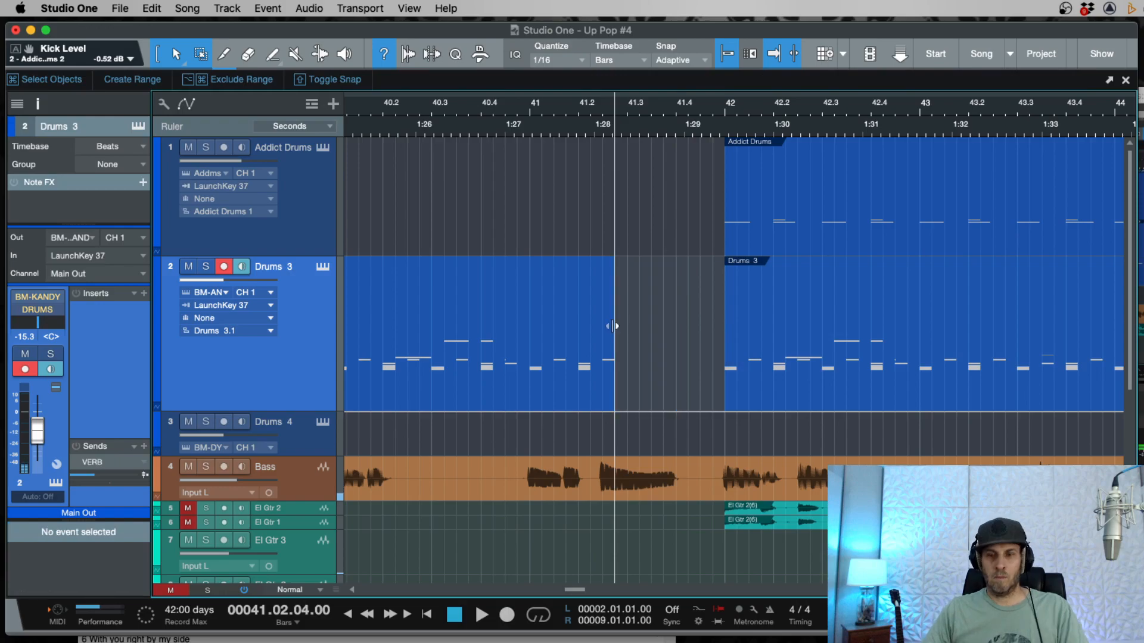
Step: Play the transition into bar 42 to check the shortened Drums 3 ending
{"action": "mouse_move", "coordinate": [741, 321]}
{"action": "left_mouse_down"}
{"action": "mouse_move", "coordinate": [660, 325]}
{"action": "mouse_move", "coordinate": [709, 329]}
{"action": "left_mouse_up"}
{"action": "key", "text": "Delete"}
{"action": "key", "text": "space"}
{"action": "key", "text": "e"}
{"action": "key", "text": "space"}
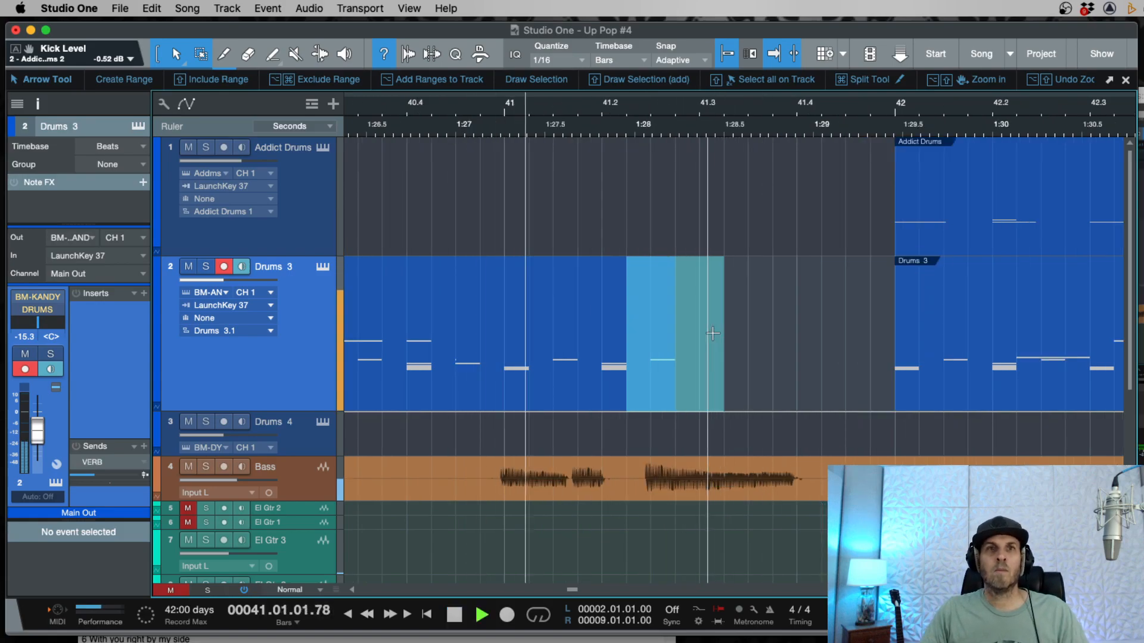
{"action": "key", "text": "w"}
{"action": "key", "text": "w"}
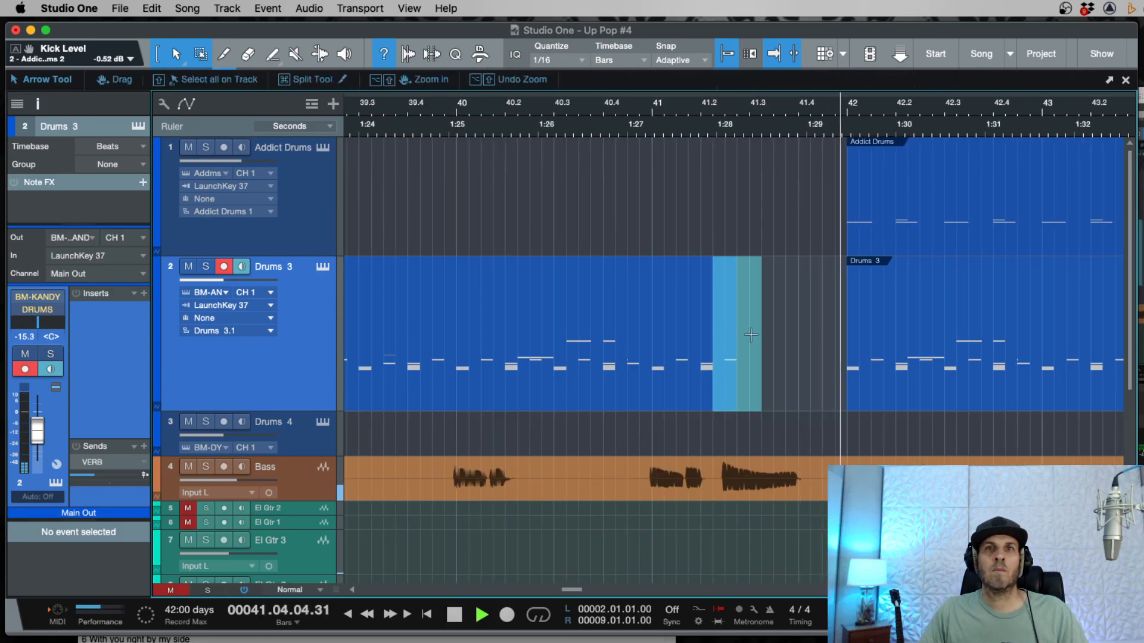
{"action": "key", "text": "w"}
{"action": "key", "text": "w"}
{"action": "key", "text": "w"}
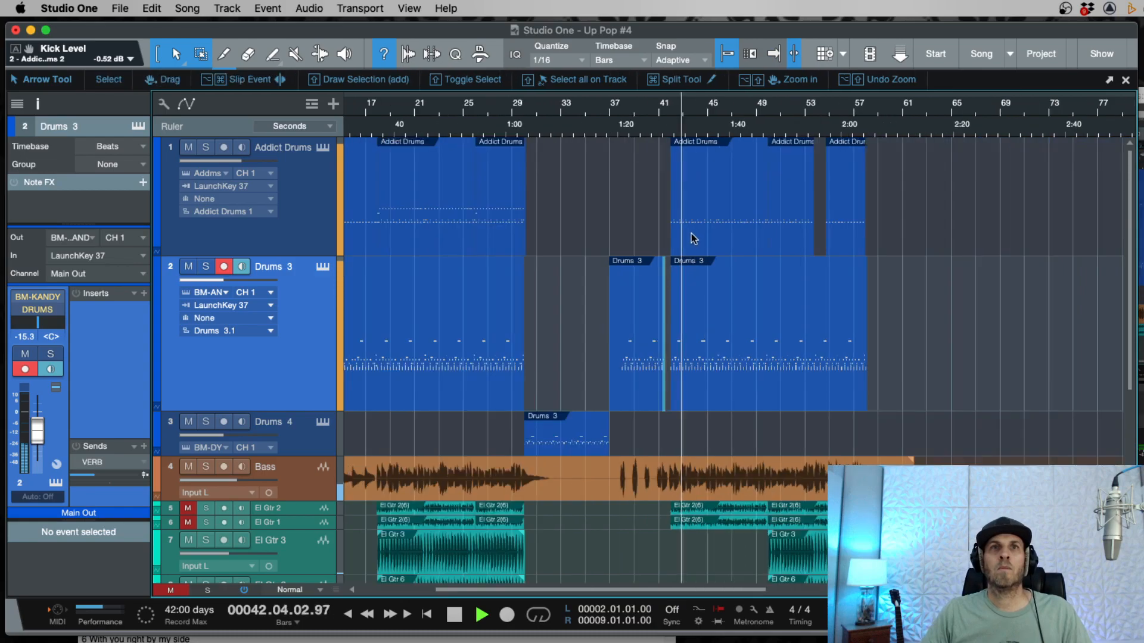
Step: Delete all the Addict Drums events from bar 42 to the end of the section
{"action": "left_click", "coordinate": [719, 239]}
{"action": "key", "text": "Delete"}
{"action": "left_click", "coordinate": [846, 239]}
{"action": "key", "text": "Delete"}
{"action": "key", "text": "Delete"}
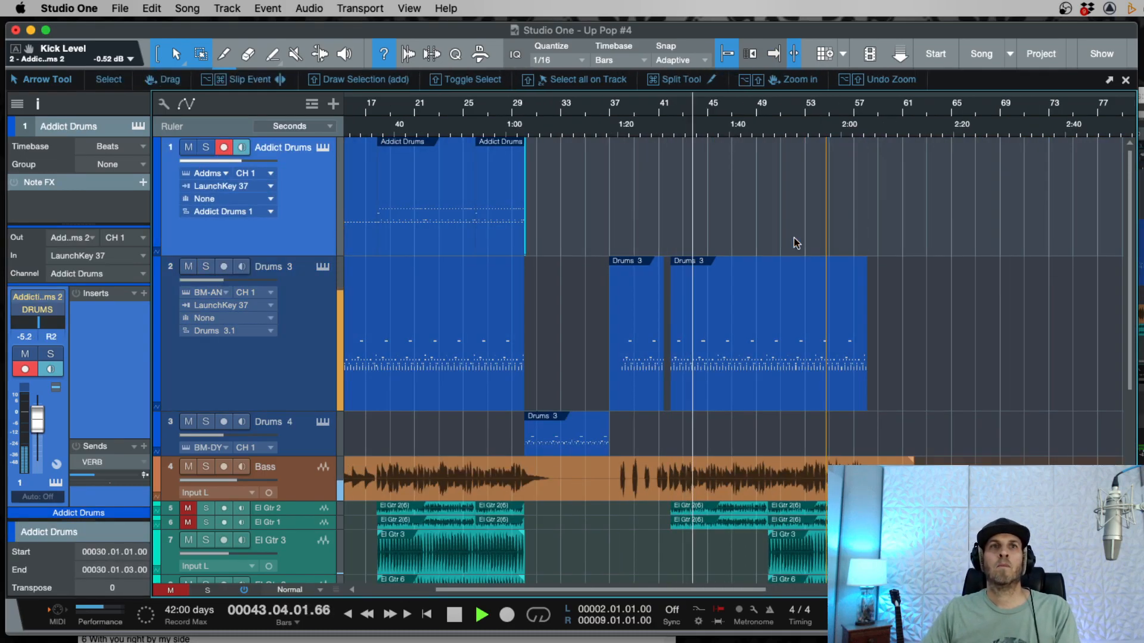
Step: Copy the bar 18 Addict Drums event to bar 42 and play the transition into it
{"action": "key", "text": "space"}
{"action": "left_click", "coordinate": [409, 238]}
{"action": "key", "text": "l"}
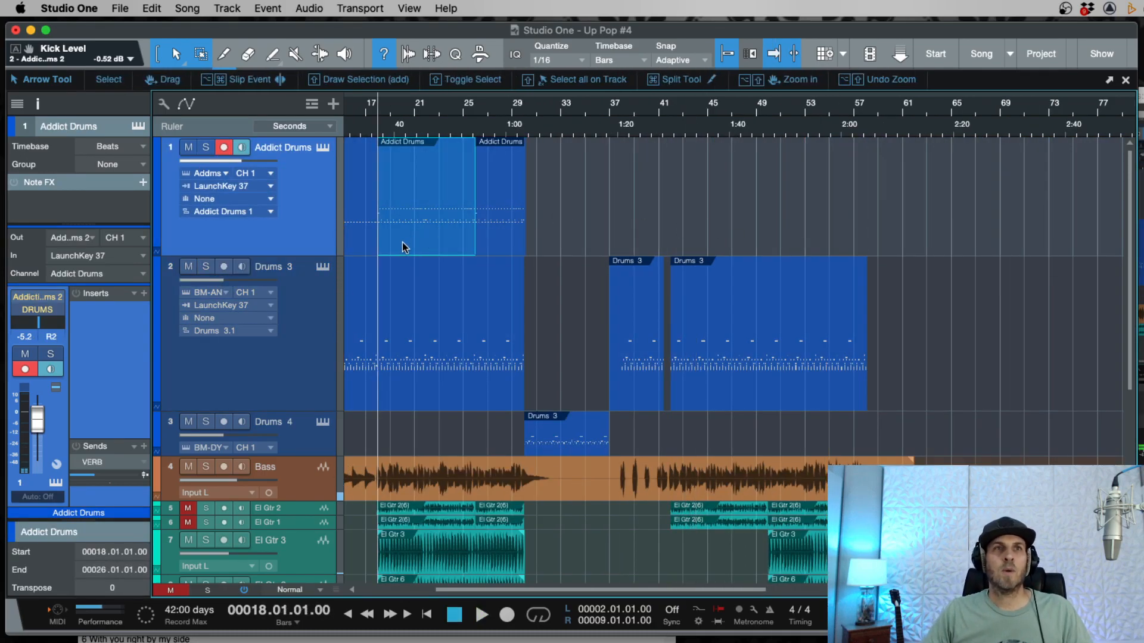
{"action": "left_click", "coordinate": [673, 173]}
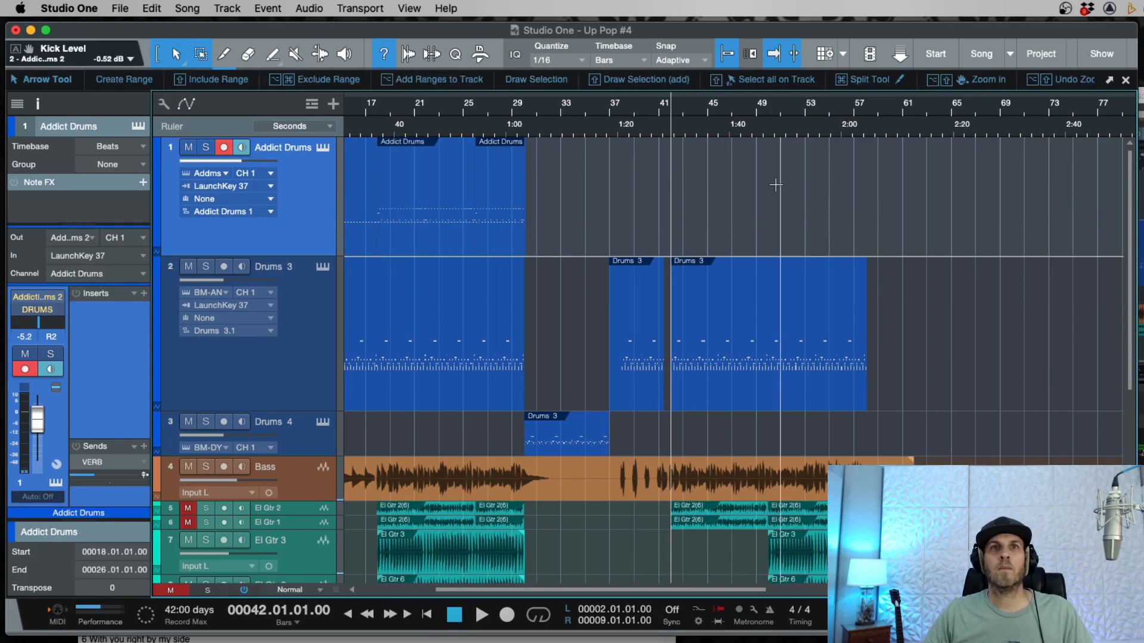
{"action": "key", "text": "e"}
{"action": "key", "text": "e"}
{"action": "left_click_drag", "start_coordinate": [745, 186], "coordinate": [674, 188]}
{"action": "key", "text": "super+v"}
{"action": "key", "text": "space"}
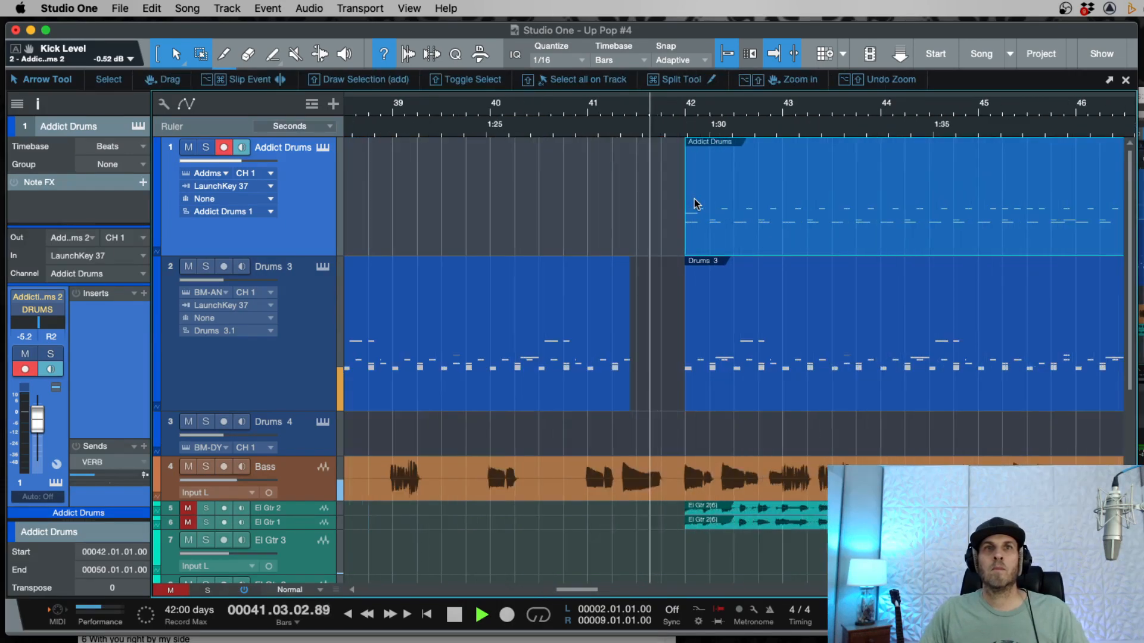
Step: Lower the Addict Drums track volume to -9.0 dB and duplicate the bar 42 Addict Drums event to bar 50
{"action": "key", "text": "w"}
{"action": "key", "text": "w"}
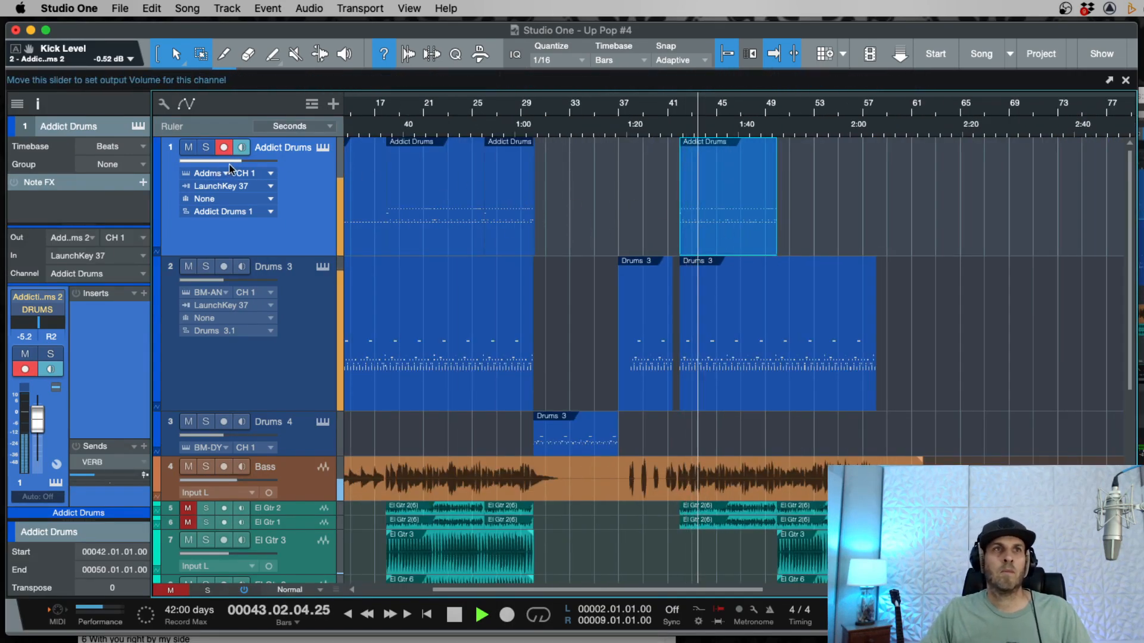
{"action": "left_click_drag", "start_coordinate": [239, 164], "coordinate": [225, 164]}
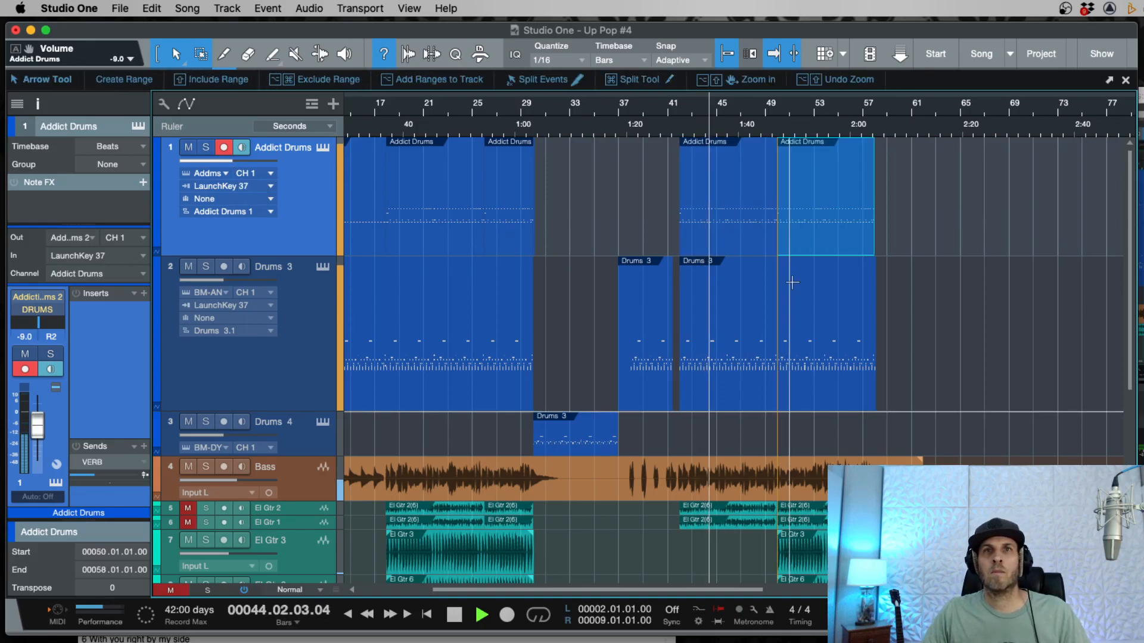
{"action": "key", "text": "e"}
{"action": "key", "text": "e"}
{"action": "key", "text": "e"}
{"action": "key", "text": "w"}
{"action": "key", "text": "w"}
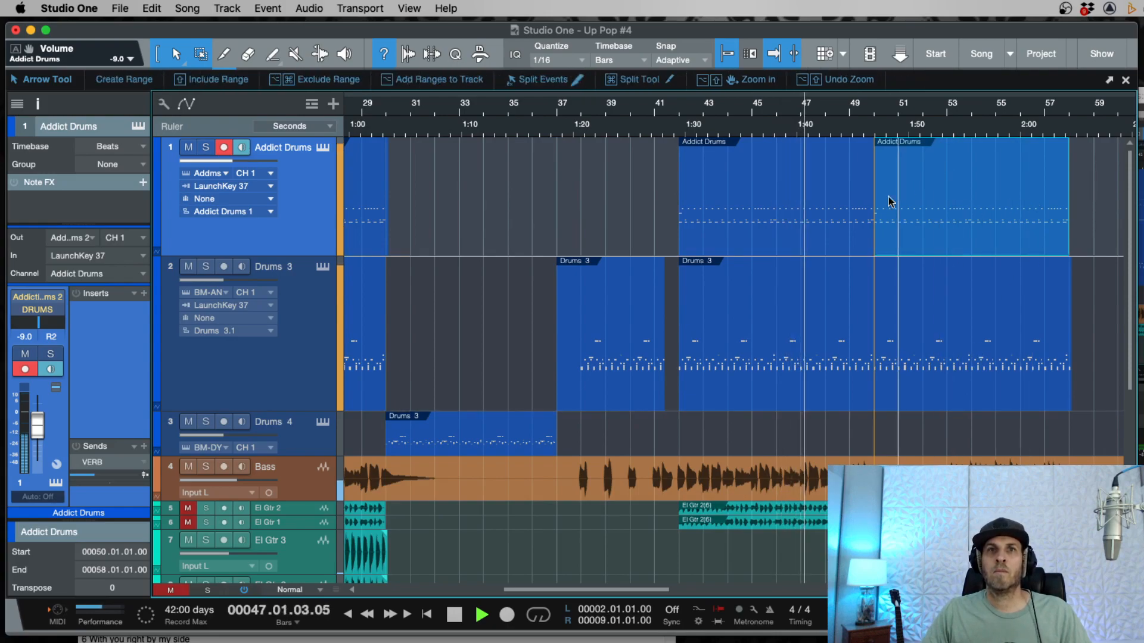
{"action": "key", "text": "w"}
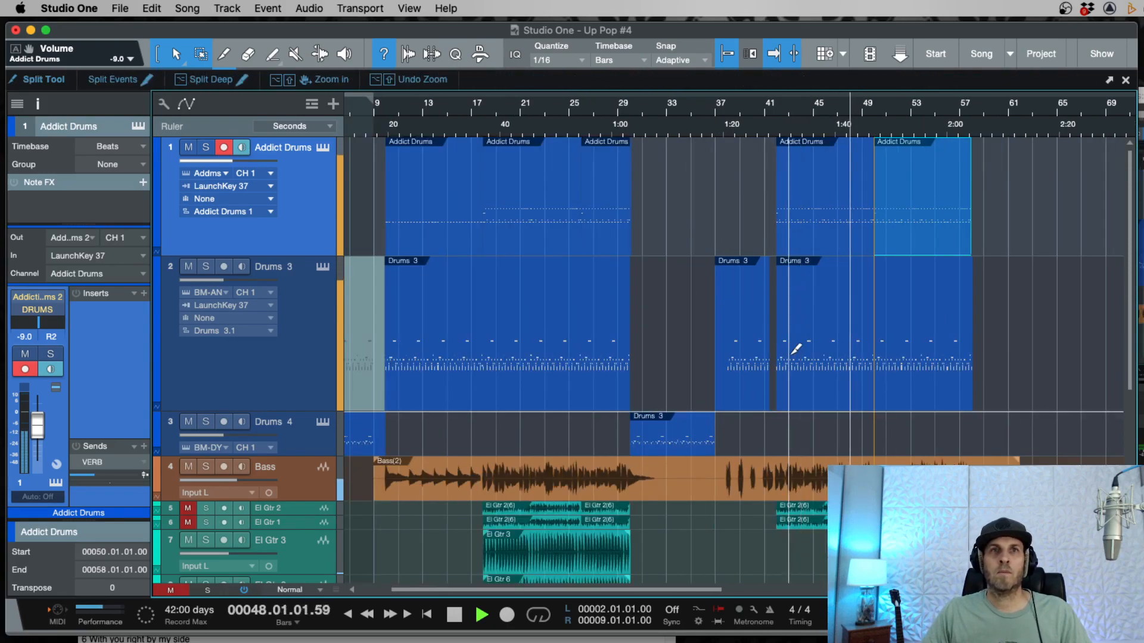
Step: Reduce the track heights to show more tracks, select the Bass track and open the mixer
{"action": "scroll", "coordinate": [672, 333], "scroll_direction": "down", "scroll_amount": 1}
{"action": "scroll", "coordinate": [666, 339], "scroll_direction": "up", "scroll_amount": 1}
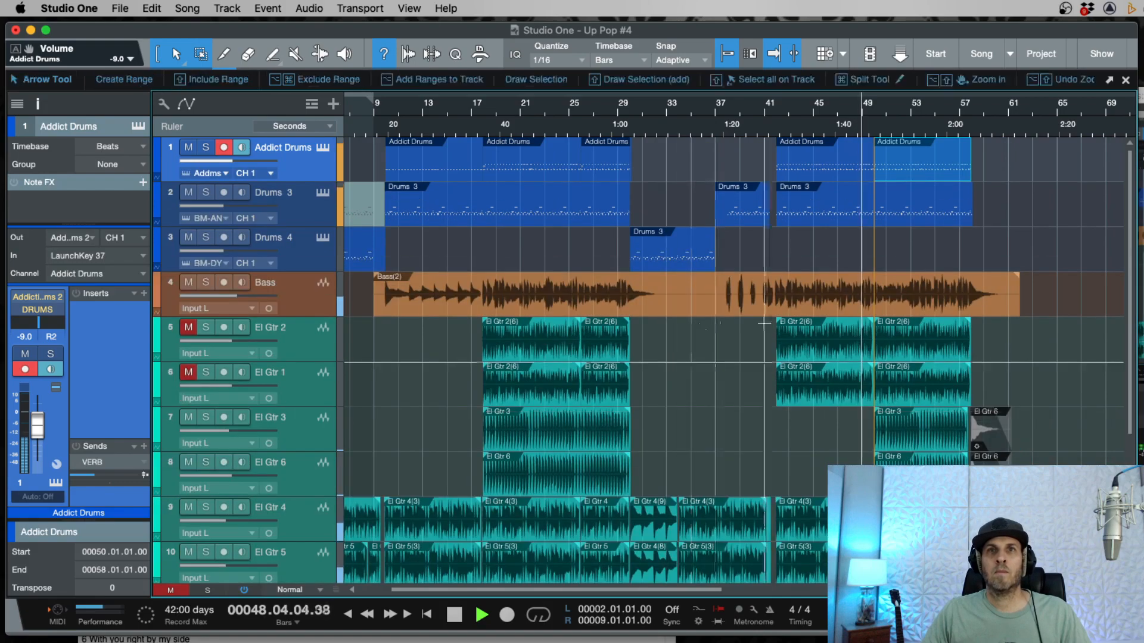
{"action": "left_click", "coordinate": [286, 304]}
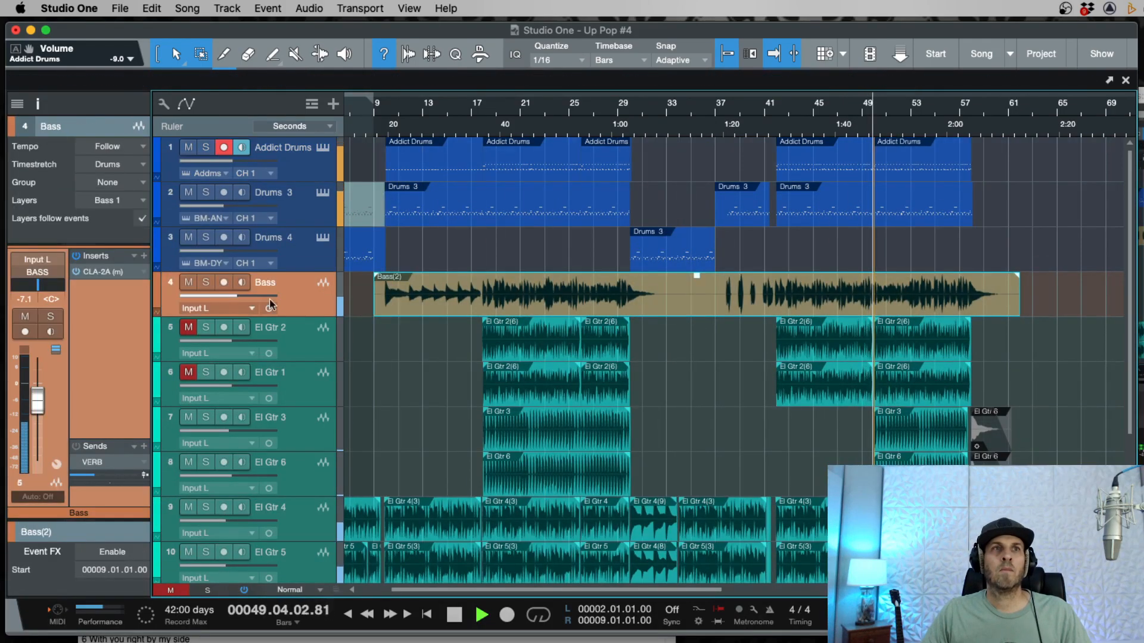
{"action": "key", "text": "F3"}
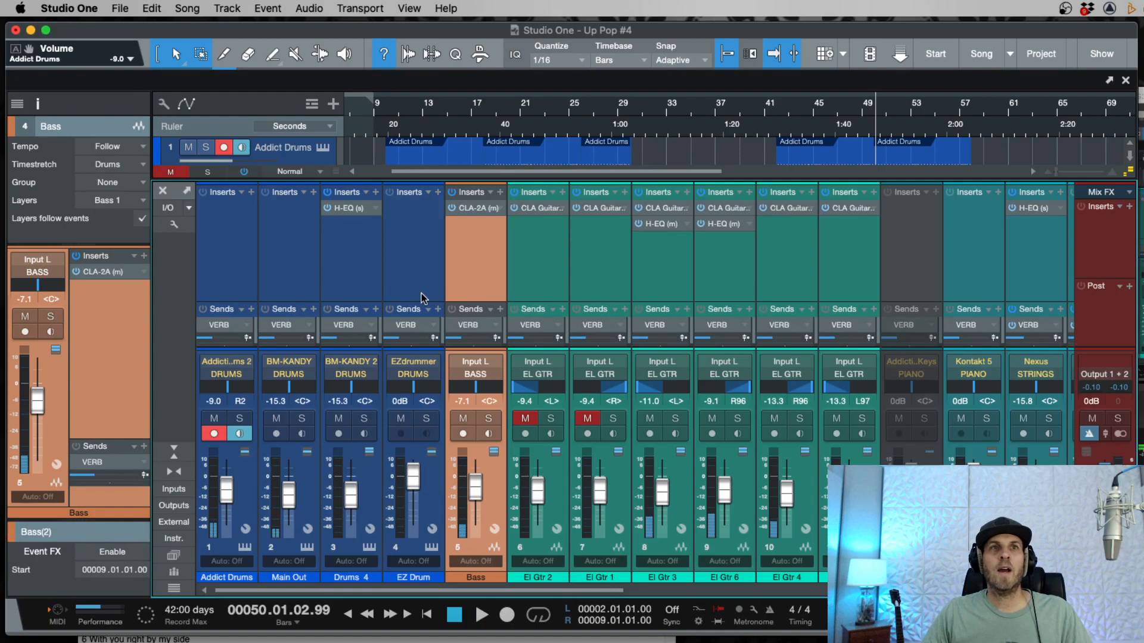
Step: Shorten the insert section of the mixer channels and select the BASS bus channel
{"action": "left_click", "coordinate": [474, 298]}
{"action": "left_click_drag", "start_coordinate": [476, 302], "coordinate": [474, 261]}
{"action": "key", "text": "space"}
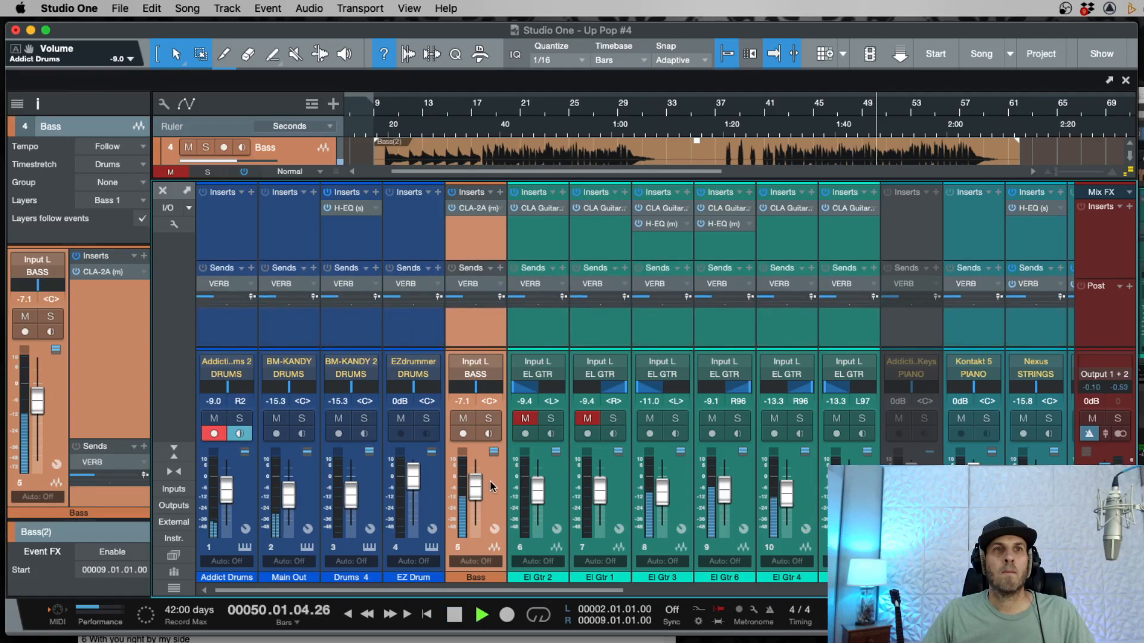
{"action": "scroll", "coordinate": [683, 259], "scroll_direction": "right", "scroll_amount": 10}
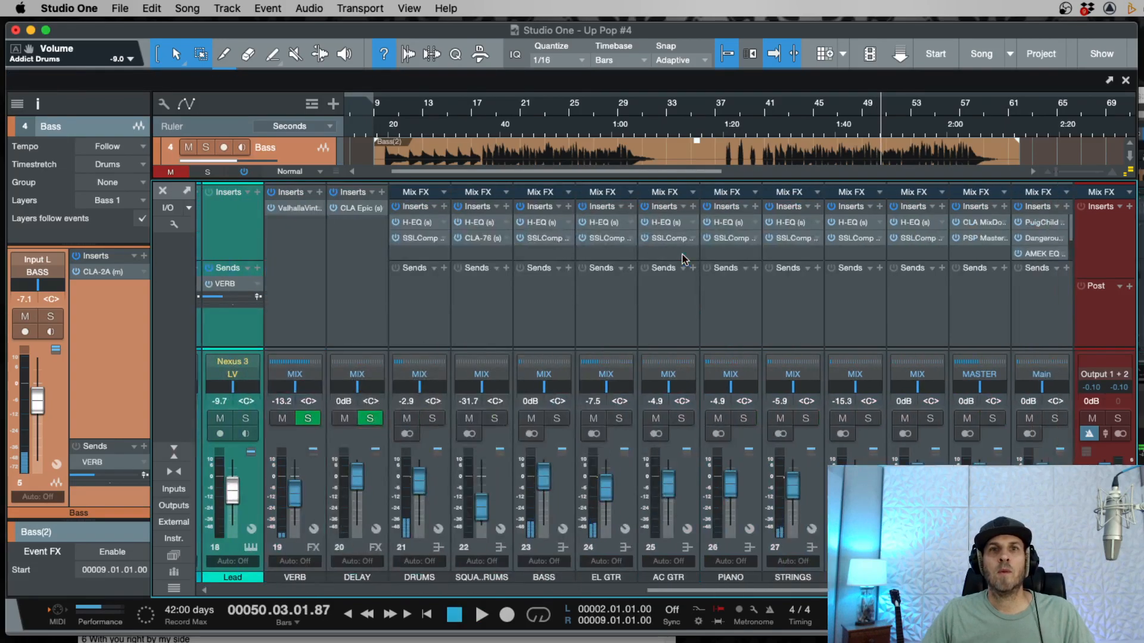
{"action": "left_click", "coordinate": [546, 304]}
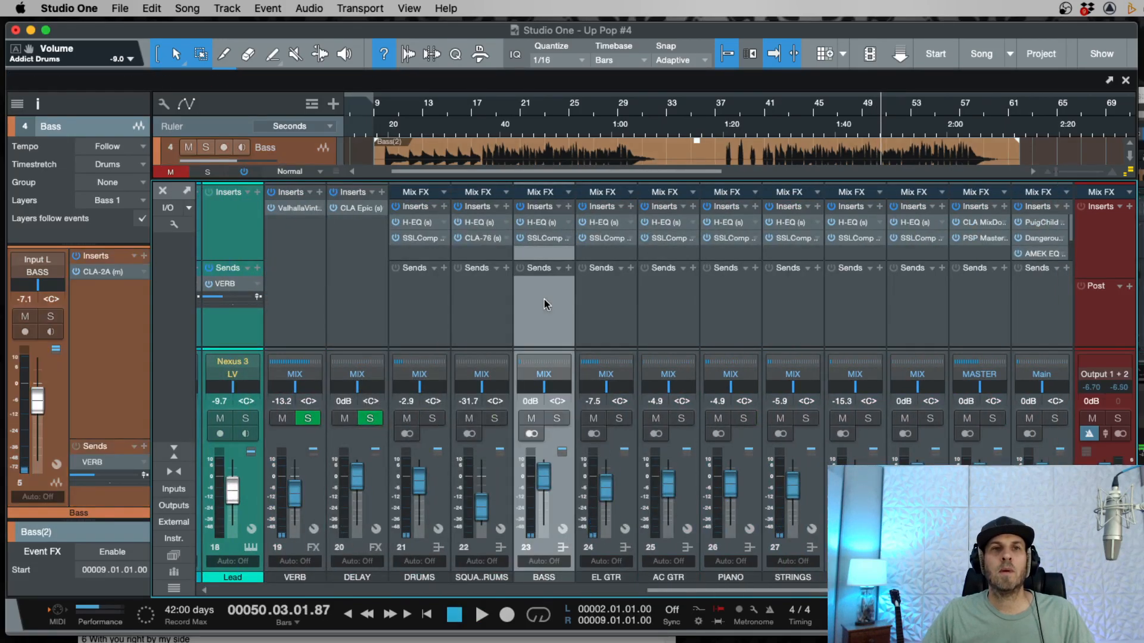
Step: During playback, set the BASS bus SSLComp threshold to 5.3 dB and lower the BASS bus volume to -4.4 dB
{"action": "key", "text": "space"}
{"action": "left_click", "coordinate": [543, 238]}
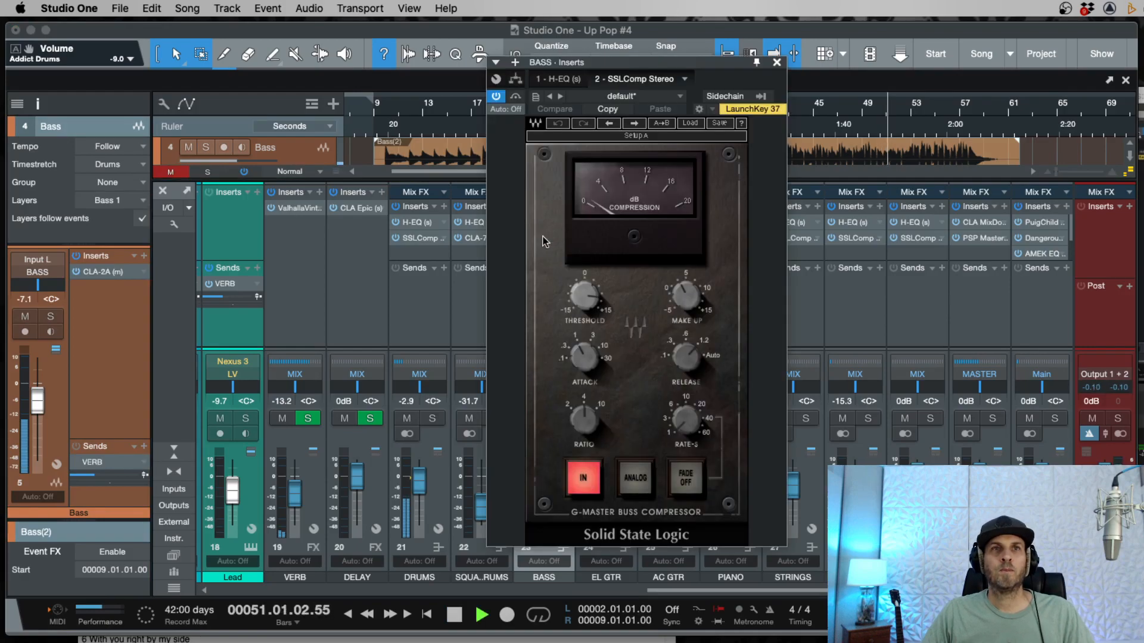
{"action": "left_click_drag", "start_coordinate": [589, 308], "coordinate": [589, 315]}
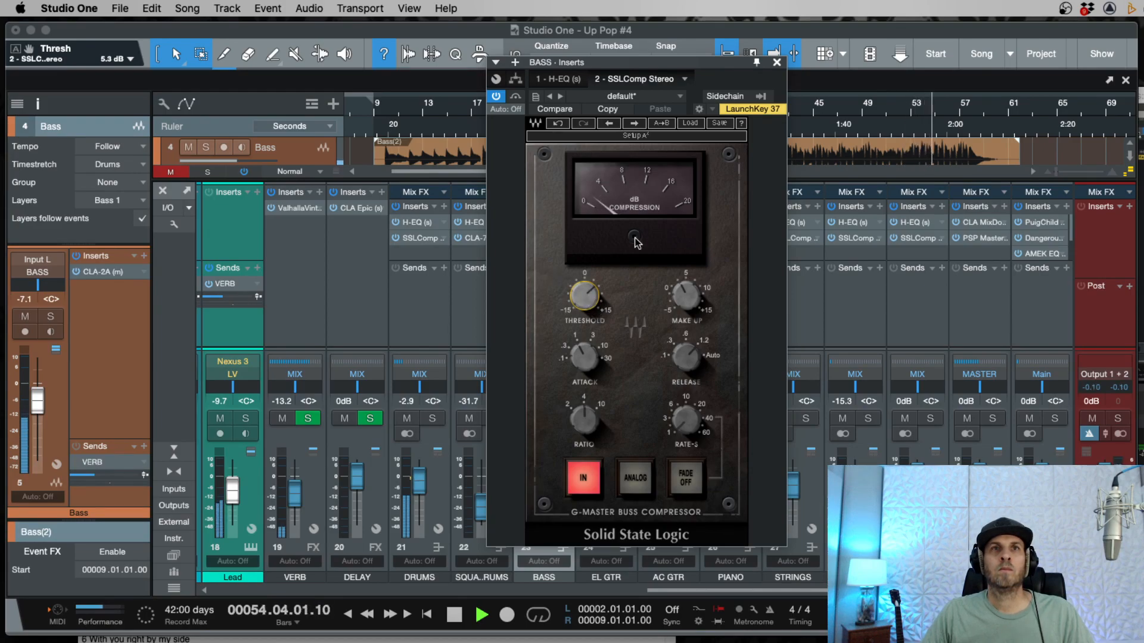
{"action": "left_click", "coordinate": [776, 62]}
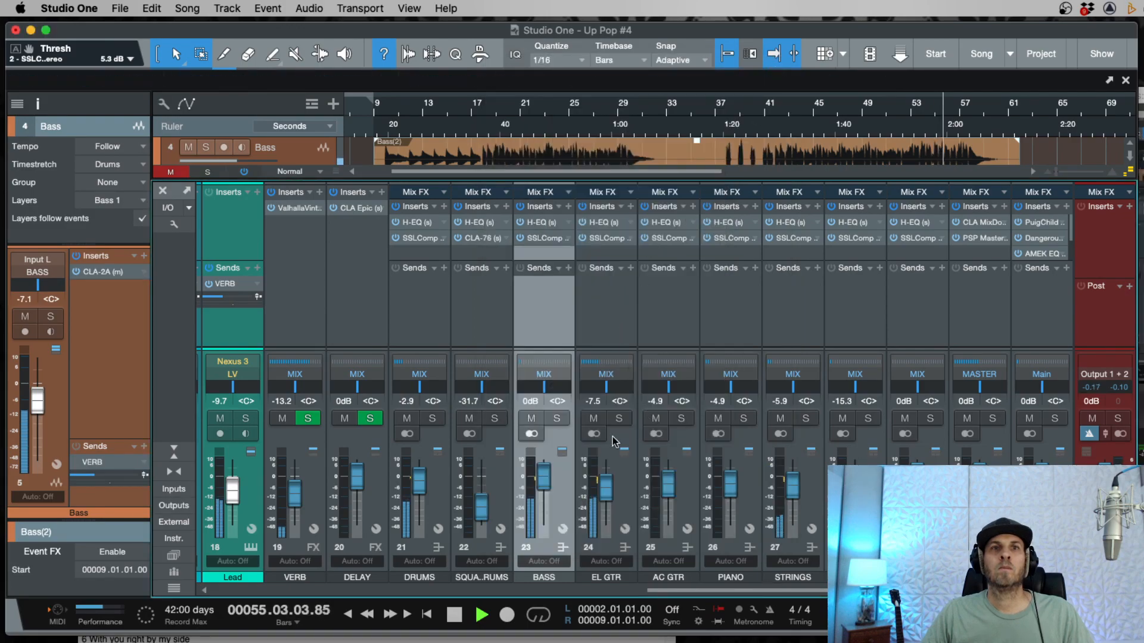
{"action": "left_click_drag", "start_coordinate": [547, 493], "coordinate": [548, 500]}
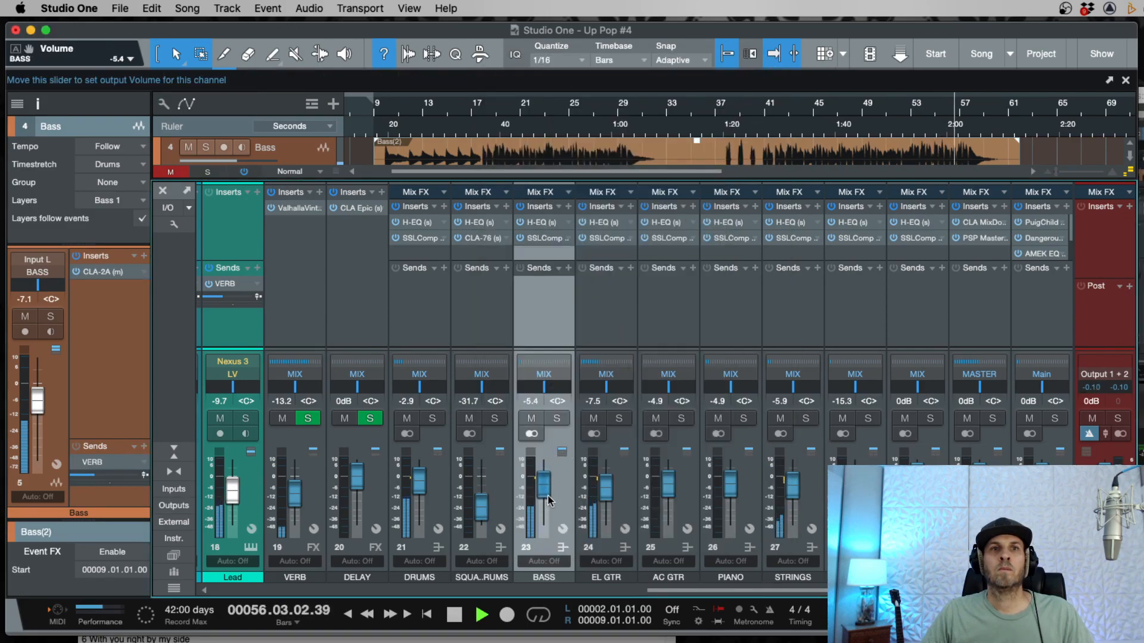
{"action": "key", "text": "space"}
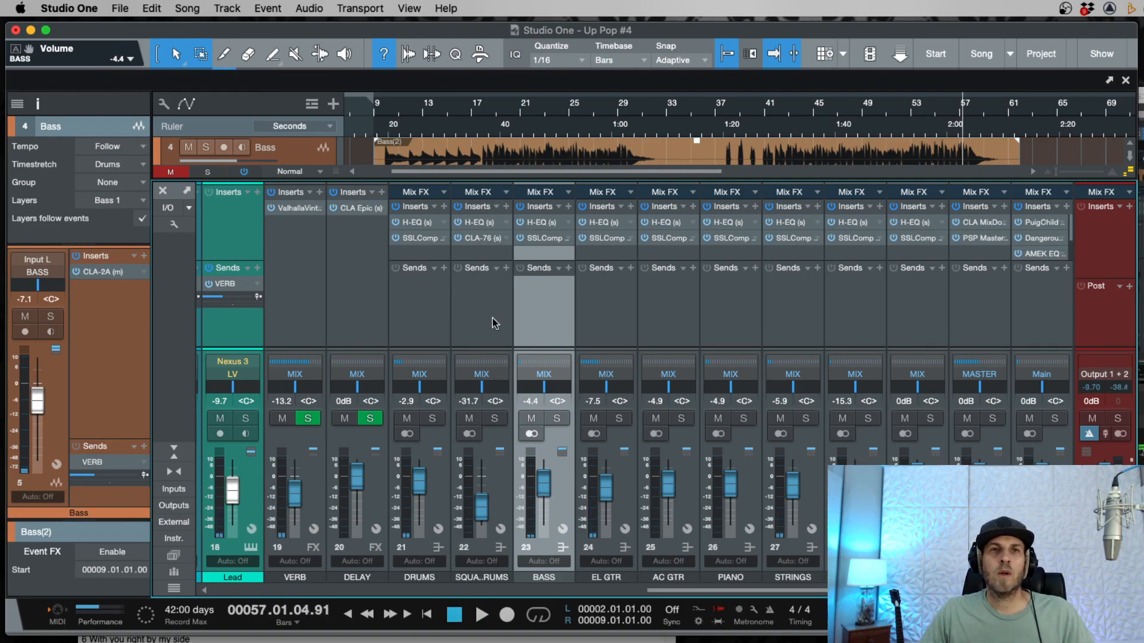
Step: Examine the SSLComp settings on the BASS bus alongside the Bass track channel's insert and level
{"action": "scroll", "coordinate": [357, 306], "scroll_direction": "left", "scroll_amount": 10}
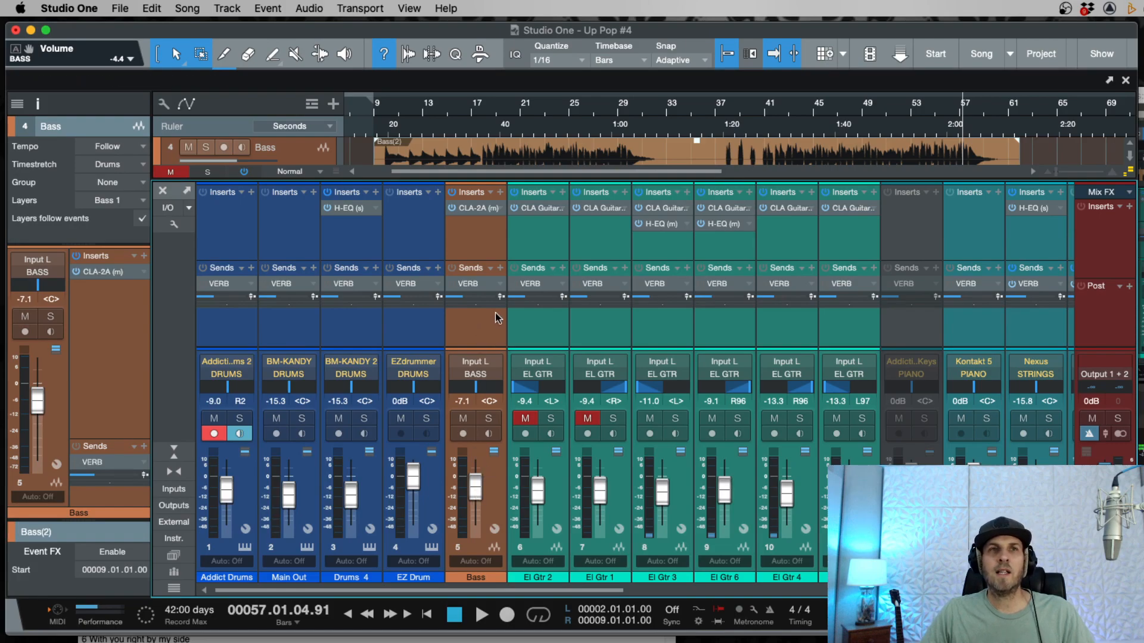
{"action": "scroll", "coordinate": [530, 260], "scroll_direction": "right", "scroll_amount": 10}
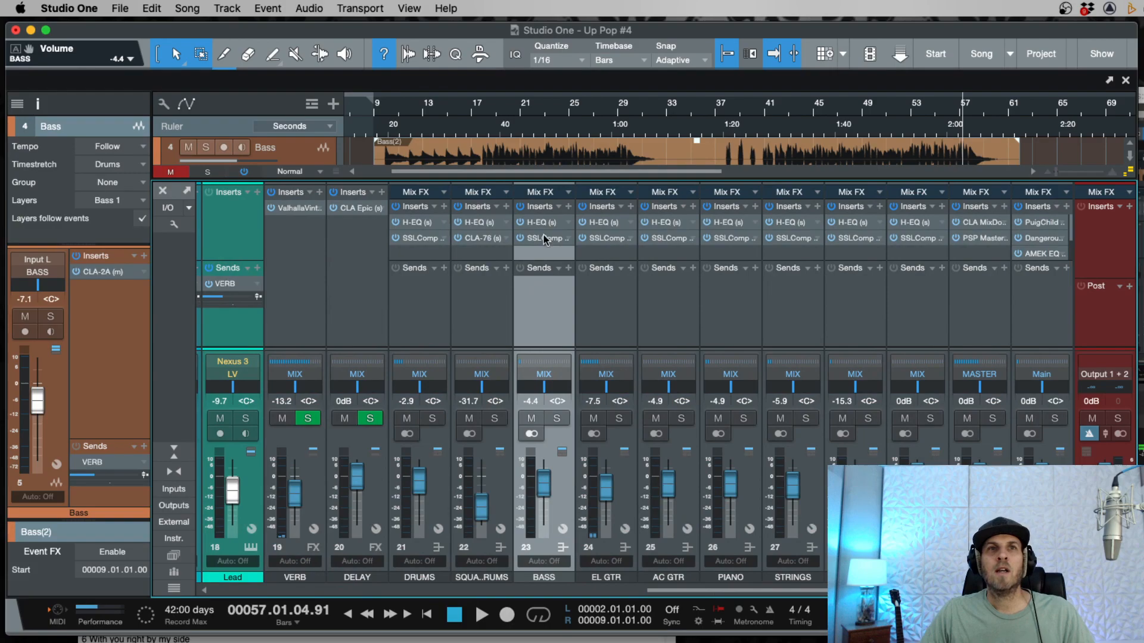
{"action": "left_click", "coordinate": [541, 238]}
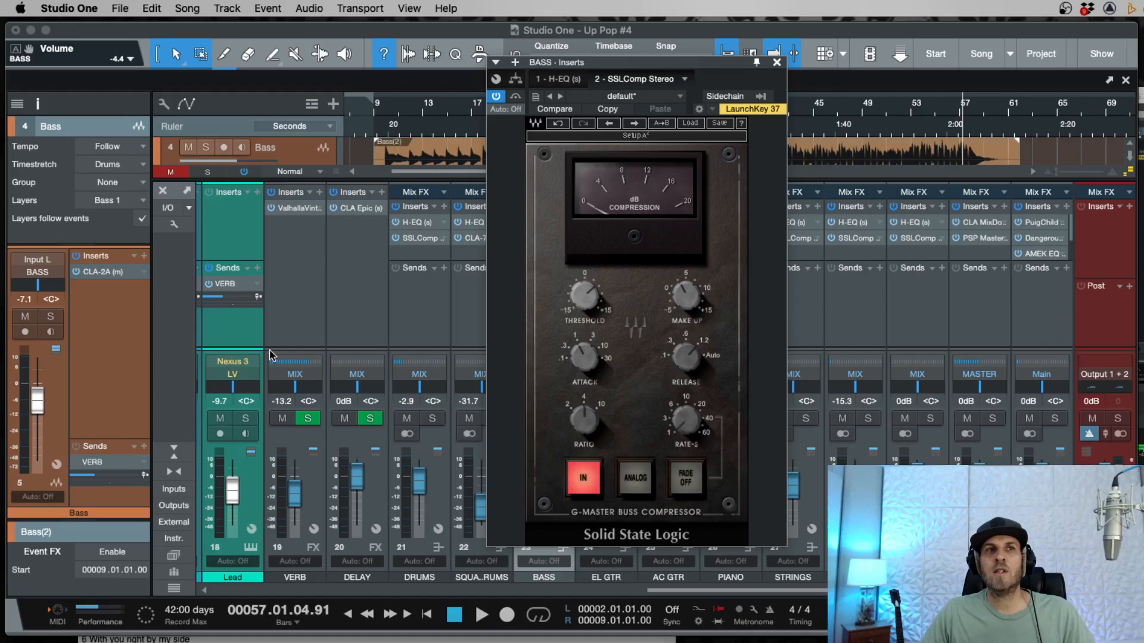
{"action": "left_click", "coordinate": [777, 63]}
{"action": "scroll", "coordinate": [629, 246], "scroll_direction": "left", "scroll_amount": 10}
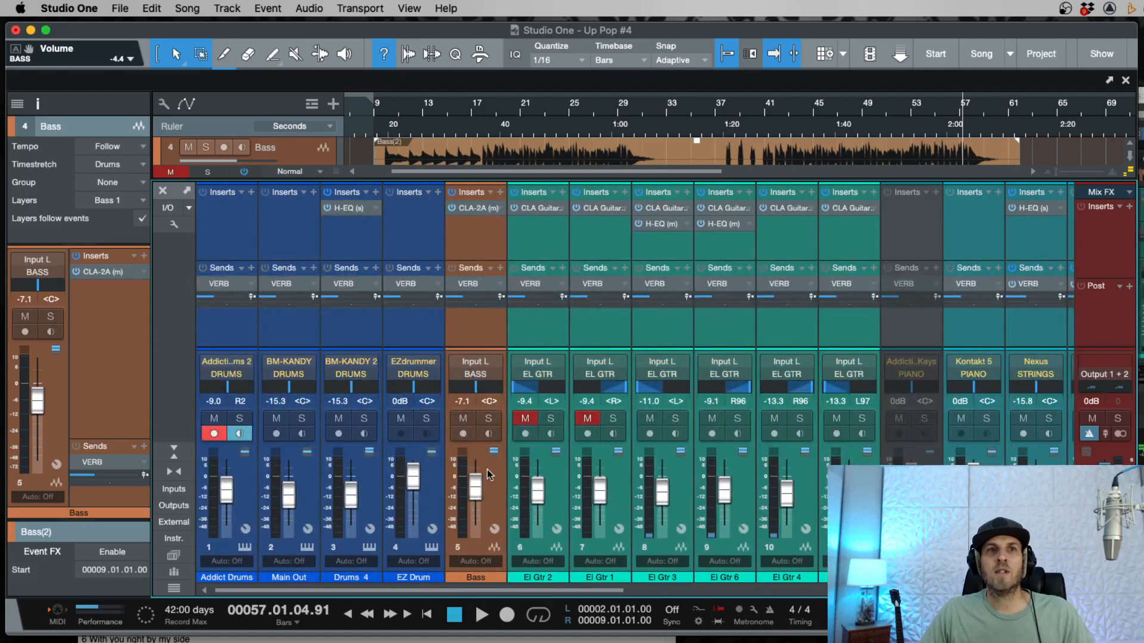
{"action": "scroll", "coordinate": [560, 293], "scroll_direction": "right", "scroll_amount": 15}
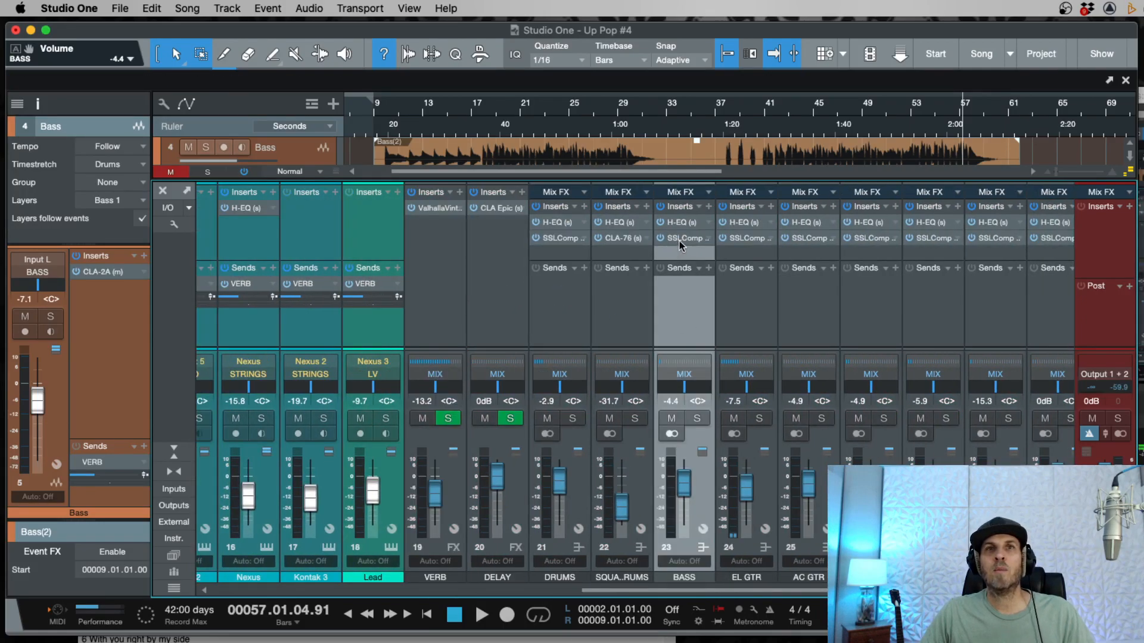
{"action": "left_click", "coordinate": [679, 241]}
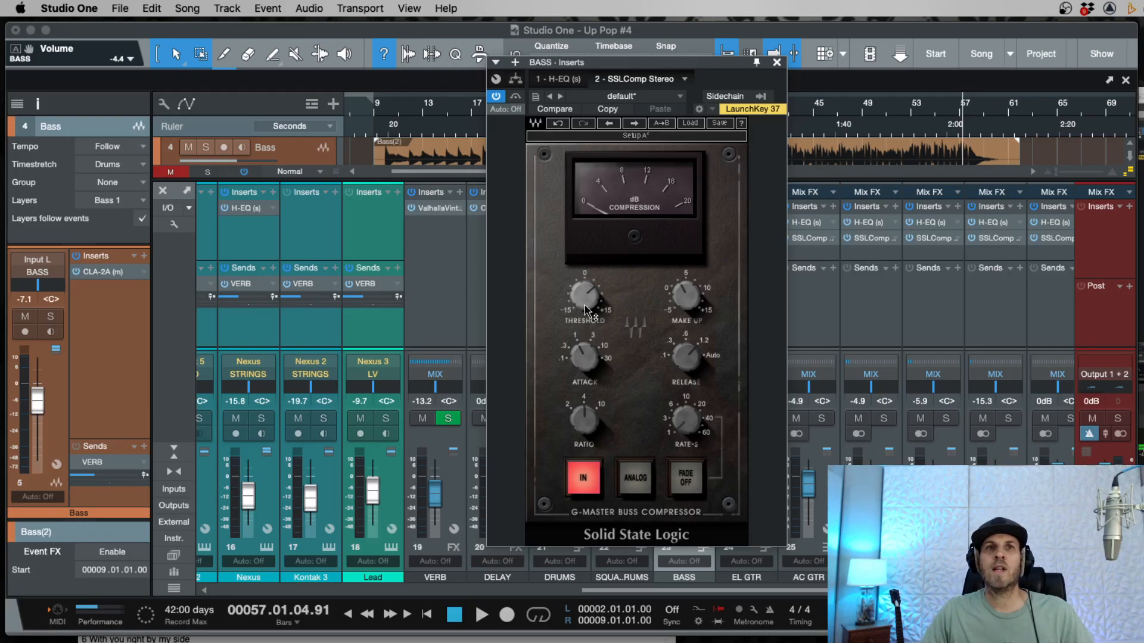
{"action": "left_click", "coordinate": [777, 62]}
Step: Compare the Bass track channel with the BASS bus channel to review how the signal and volume are routed
{"action": "scroll", "coordinate": [518, 307], "scroll_direction": "left", "scroll_amount": 15}
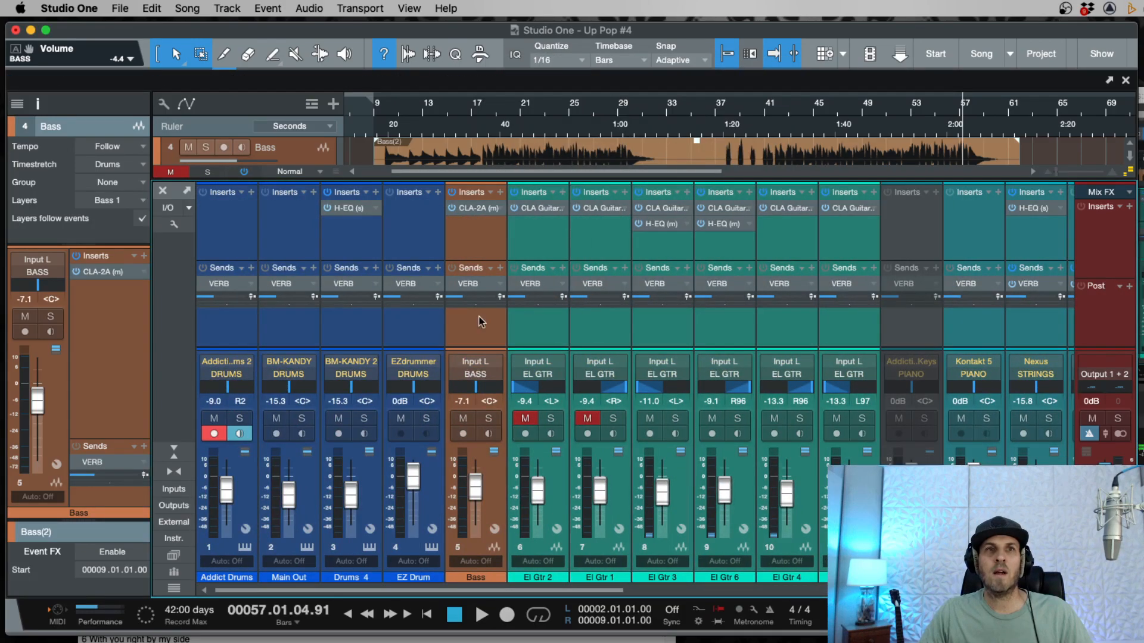
{"action": "left_click", "coordinate": [484, 315]}
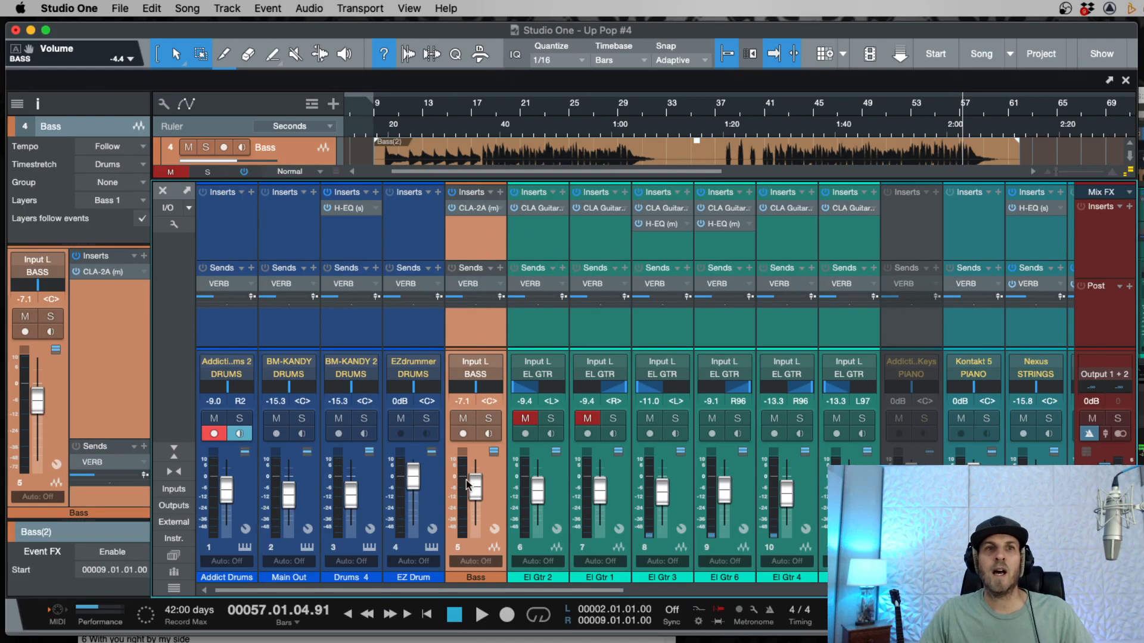
{"action": "key", "text": "space"}
{"action": "scroll", "coordinate": [594, 330], "scroll_direction": "right", "scroll_amount": 10}
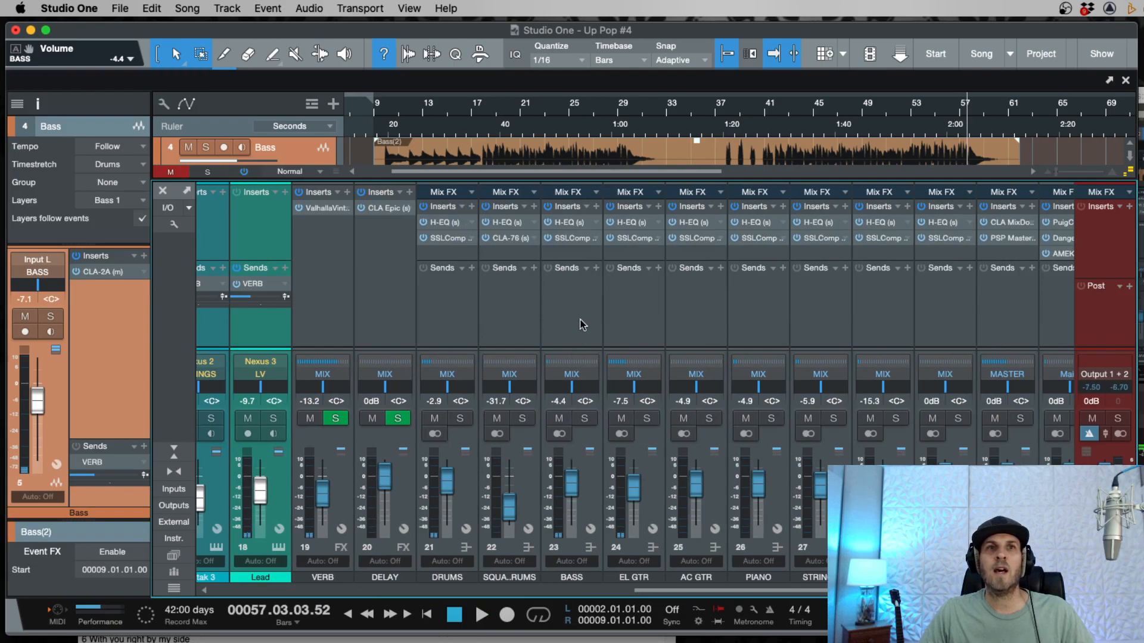
{"action": "left_click", "coordinate": [582, 324]}
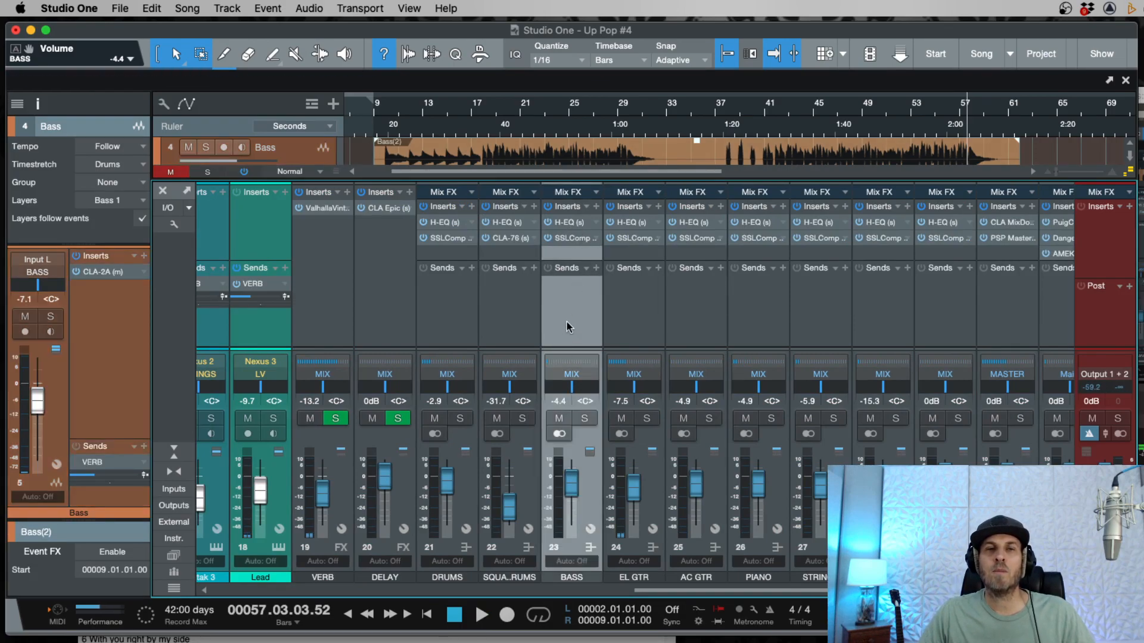
{"action": "scroll", "coordinate": [569, 319], "scroll_direction": "left", "scroll_amount": 10}
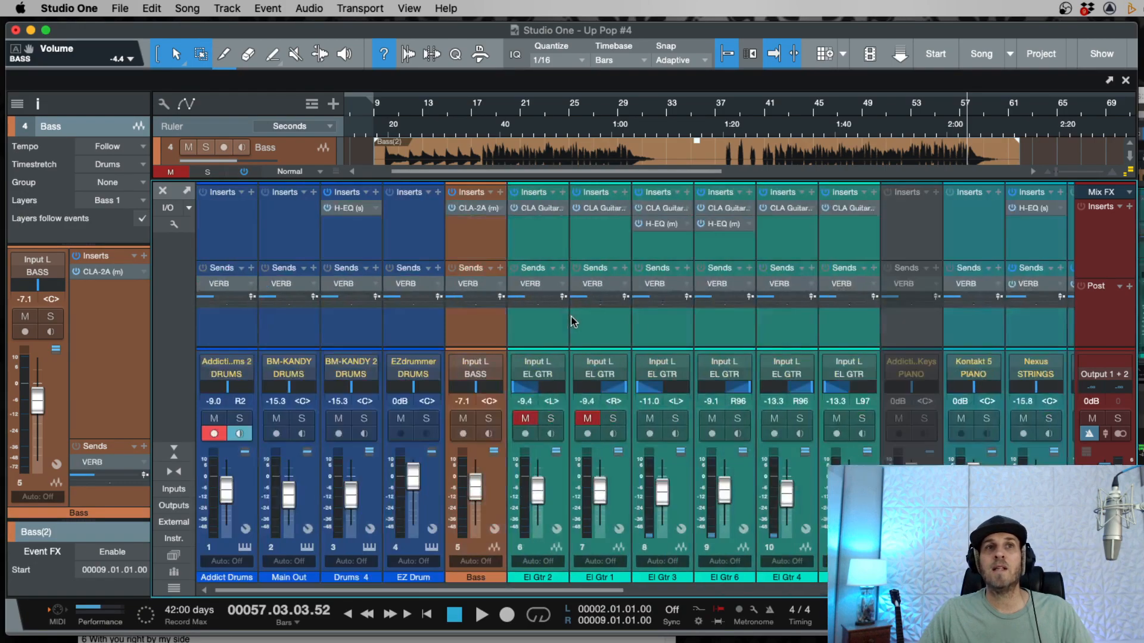
{"action": "scroll", "coordinate": [685, 294], "scroll_direction": "right", "scroll_amount": 8}
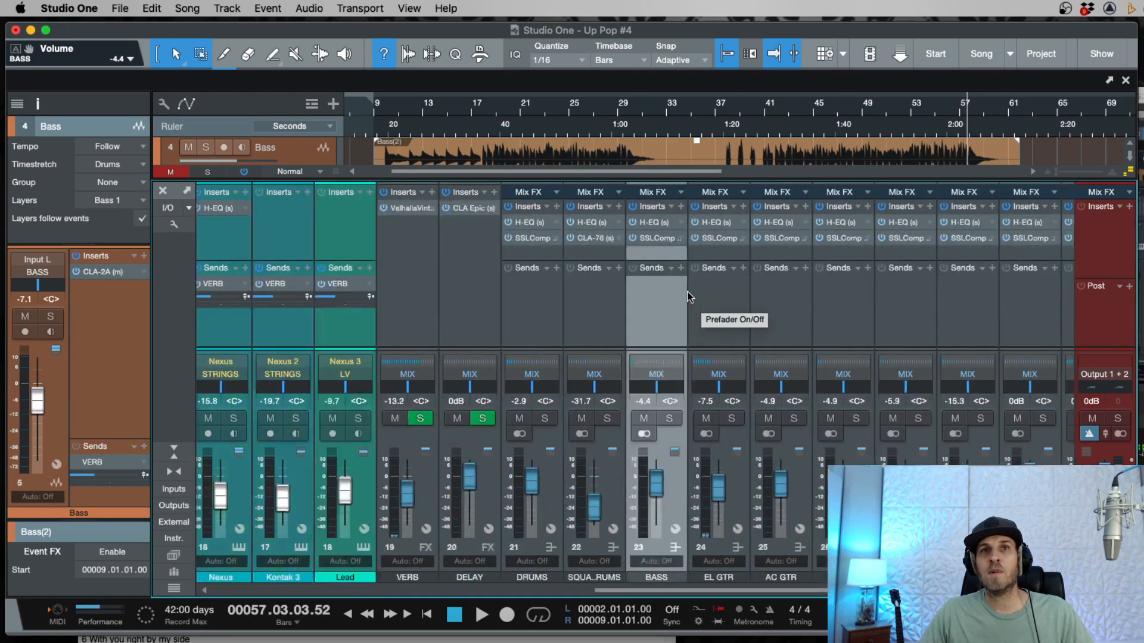
{"action": "scroll", "coordinate": [688, 296], "scroll_direction": "left", "scroll_amount": 10}
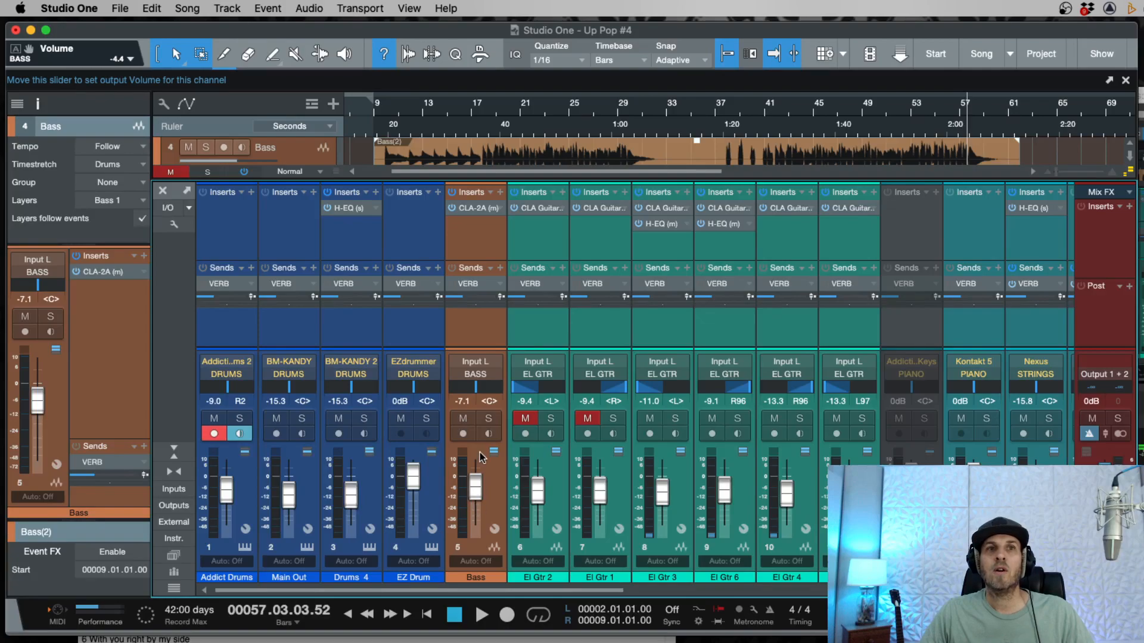
{"action": "scroll", "coordinate": [498, 324], "scroll_direction": "right", "scroll_amount": 10}
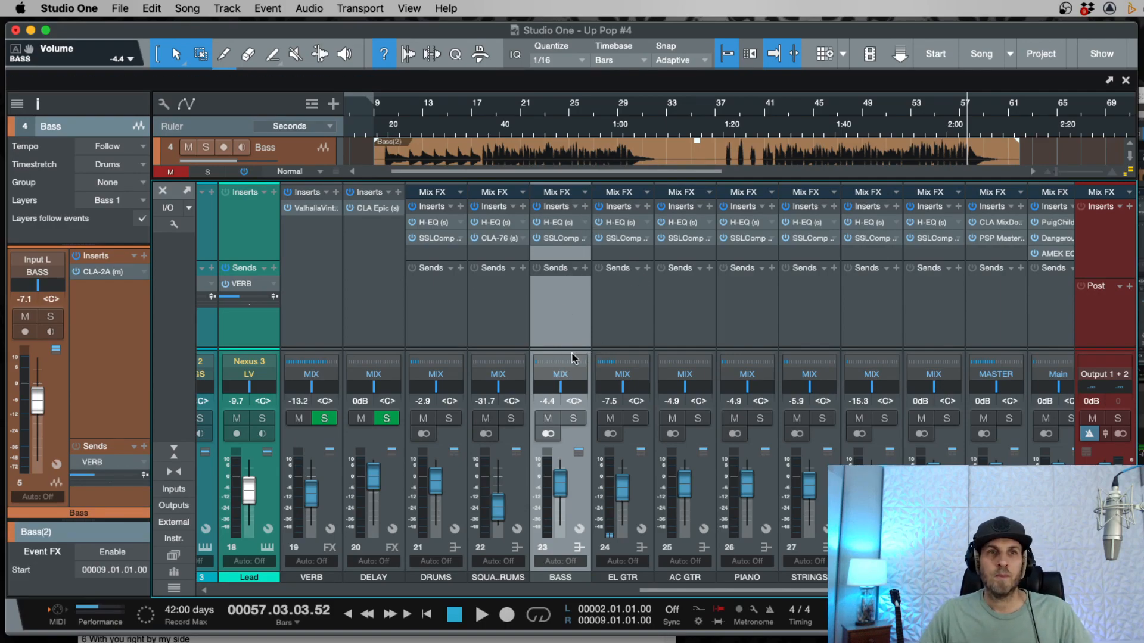
Step: Close the mixer and reduce the arrangement's track heights to Small so the drum tracks are in view
{"action": "key", "text": "space"}
{"action": "key", "text": "F3"}
{"action": "key", "text": "space"}
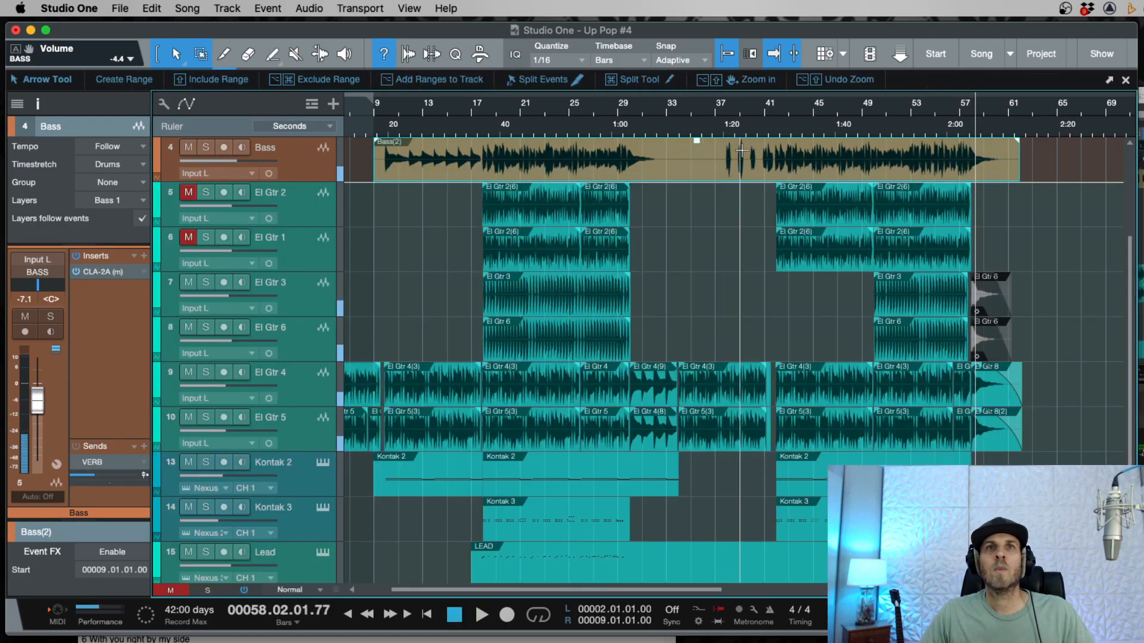
{"action": "key", "text": "alt+w"}
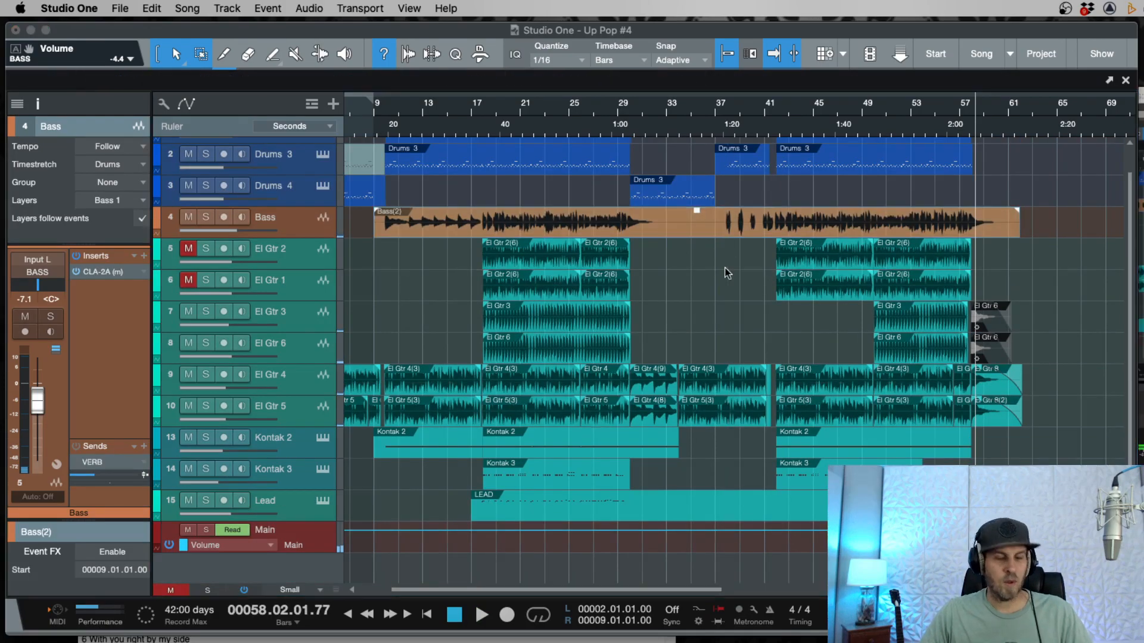
{"action": "scroll", "coordinate": [778, 322], "scroll_direction": "up", "scroll_amount": 1}
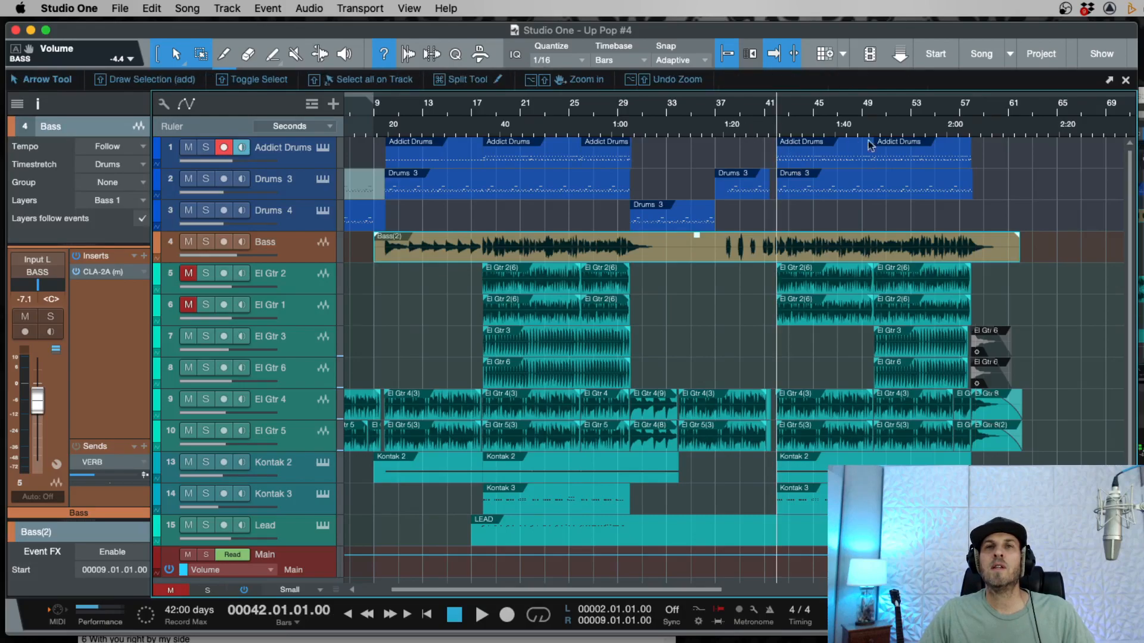
Step: Select the Addict Drums, Drums 3 and Drums 4 tracks and enlarge their heights around the bar 42 to 58 section
{"action": "left_click", "coordinate": [862, 215]}
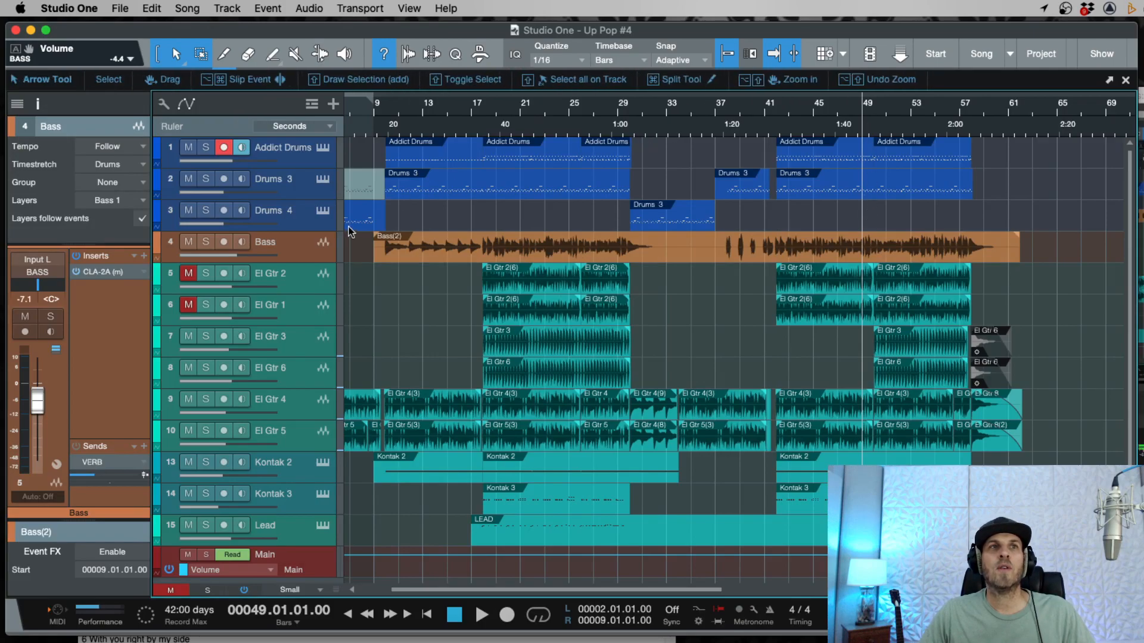
{"action": "left_click", "coordinate": [294, 160]}
{"action": "left_click", "coordinate": [282, 217], "text": "shift"}
{"action": "scroll", "coordinate": [515, 245], "scroll_direction": "up", "scroll_amount": 2}
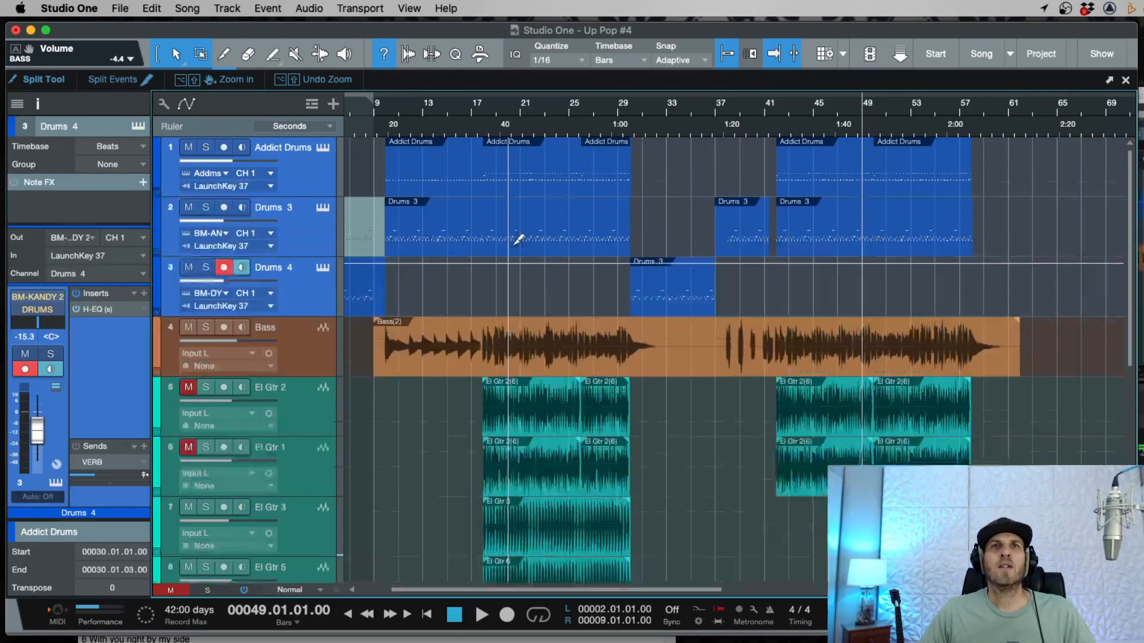
{"action": "left_click", "coordinate": [853, 126]}
{"action": "left_click", "coordinate": [841, 287]}
{"action": "key", "text": "e"}
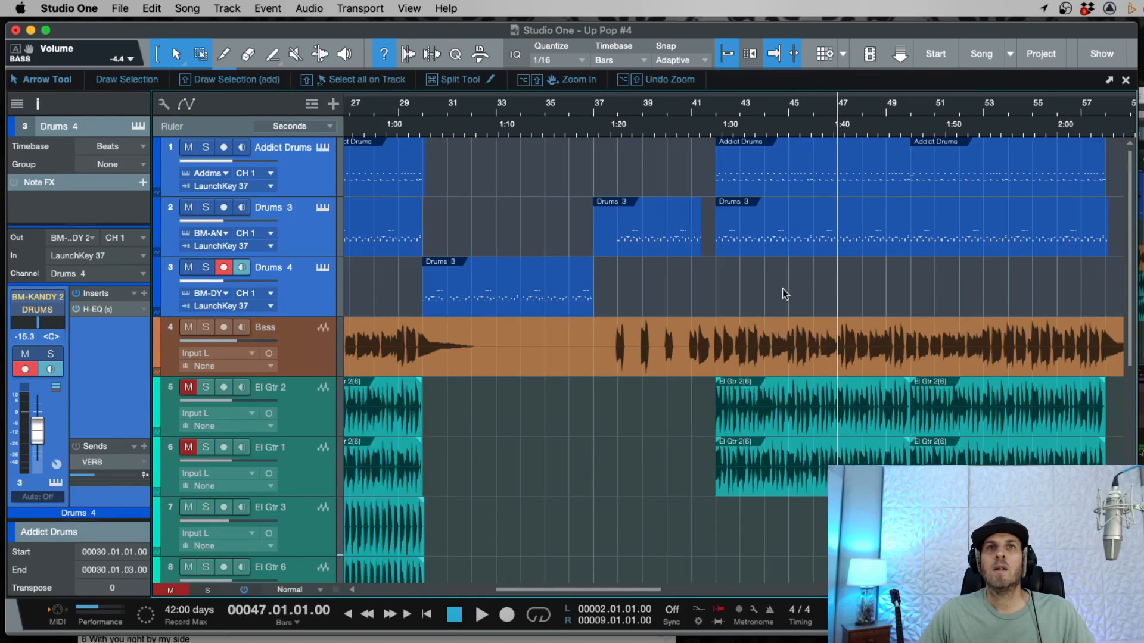
{"action": "key", "text": "w"}
{"action": "key", "text": "w"}
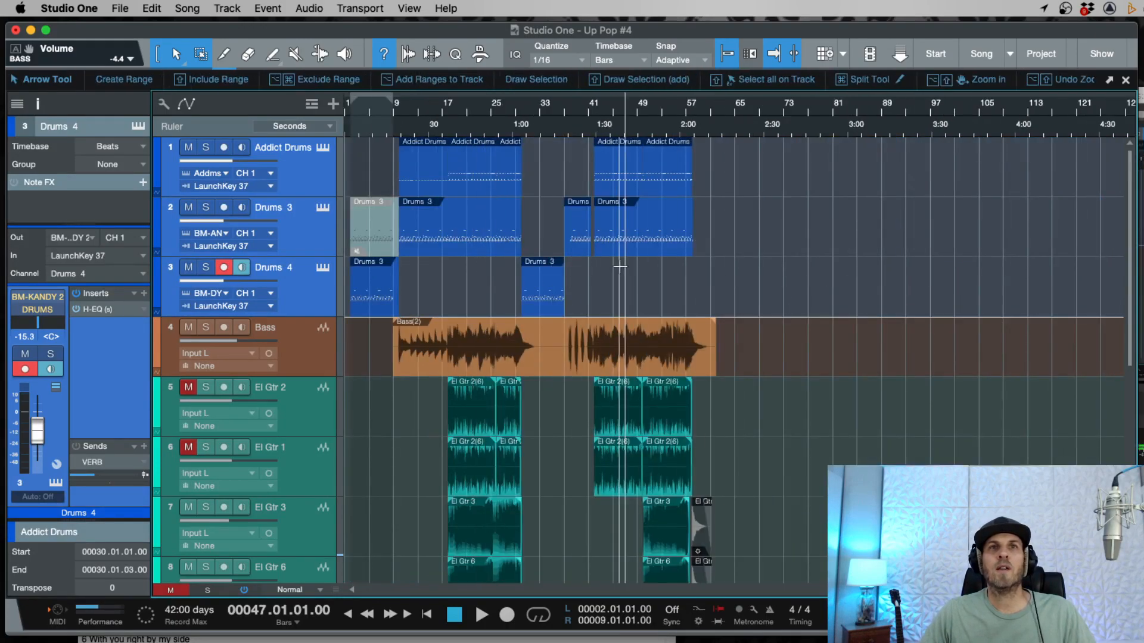
{"action": "key", "text": "e"}
{"action": "key", "text": "e"}
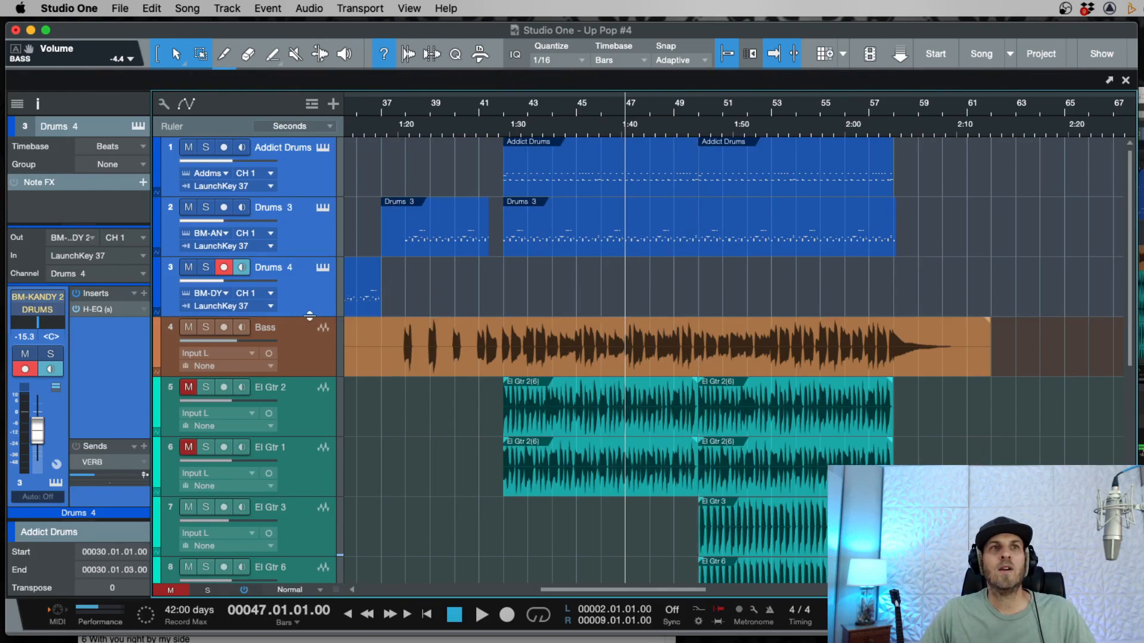
{"action": "left_click_drag", "start_coordinate": [309, 315], "coordinate": [307, 345]}
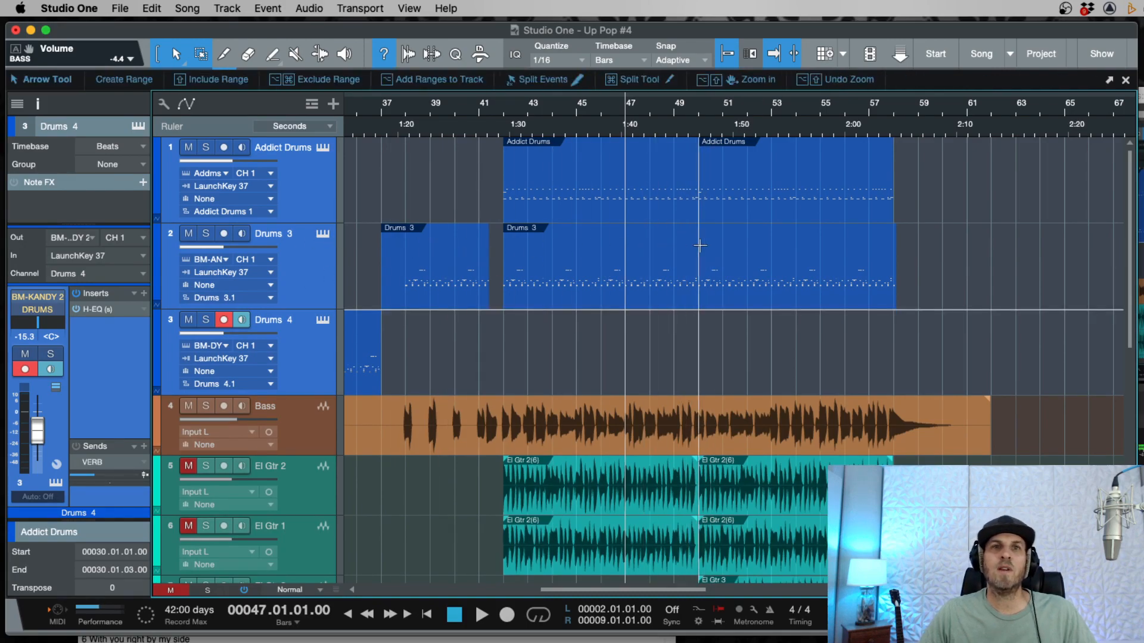
Step: Split the bar 42 Drums 3 event at bar 50 and open the second part in the note editor
{"action": "key", "text": "alt"}
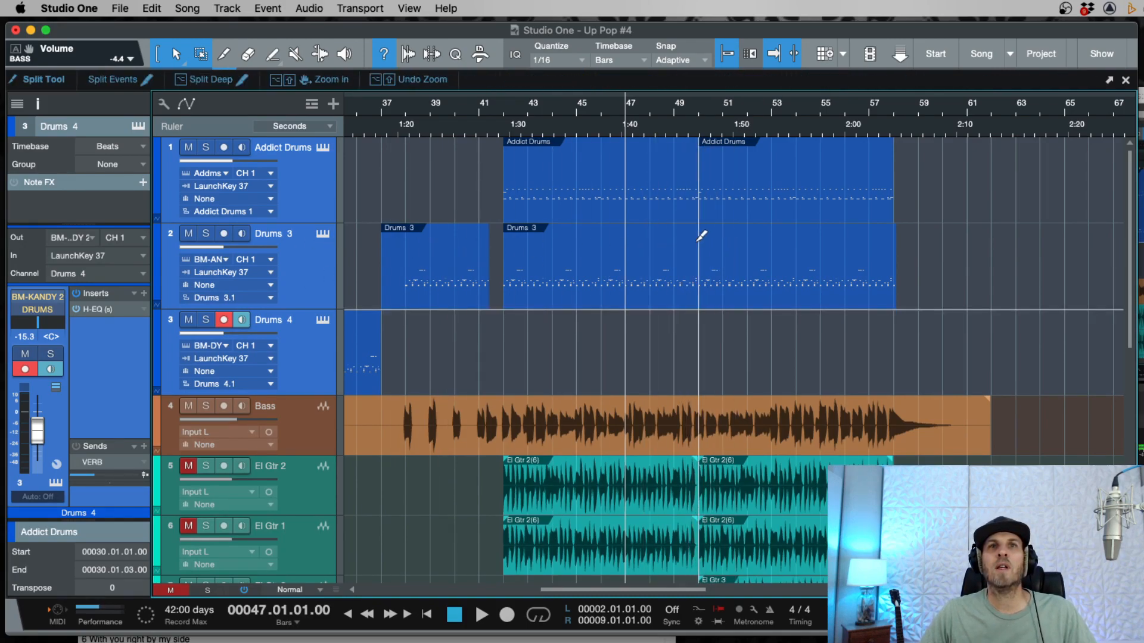
{"action": "left_click", "coordinate": [698, 238], "text": "alt"}
{"action": "double_click", "coordinate": [723, 294]}
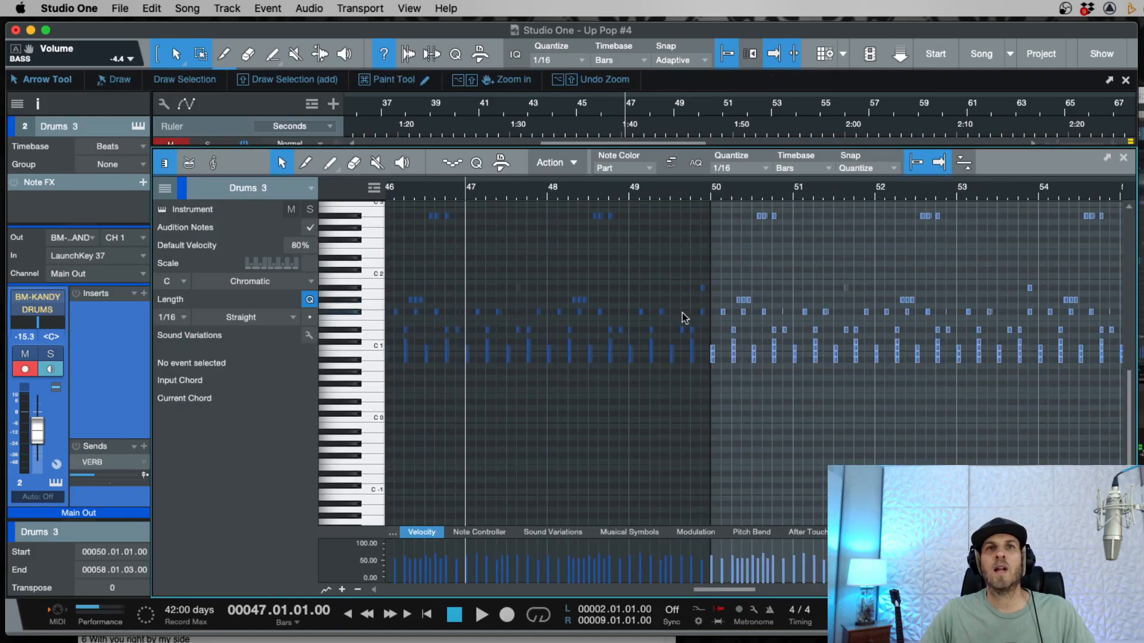
Step: Play the Drums 3 pattern into bar 50 and add a 1/16 D# 1 note at 50.1.3
{"action": "scroll", "coordinate": [922, 295], "scroll_direction": "right", "scroll_amount": 3}
{"action": "left_click", "coordinate": [824, 192]}
{"action": "key", "text": "space"}
{"action": "key", "text": "e"}
{"action": "key", "text": "e"}
{"action": "key", "text": "space"}
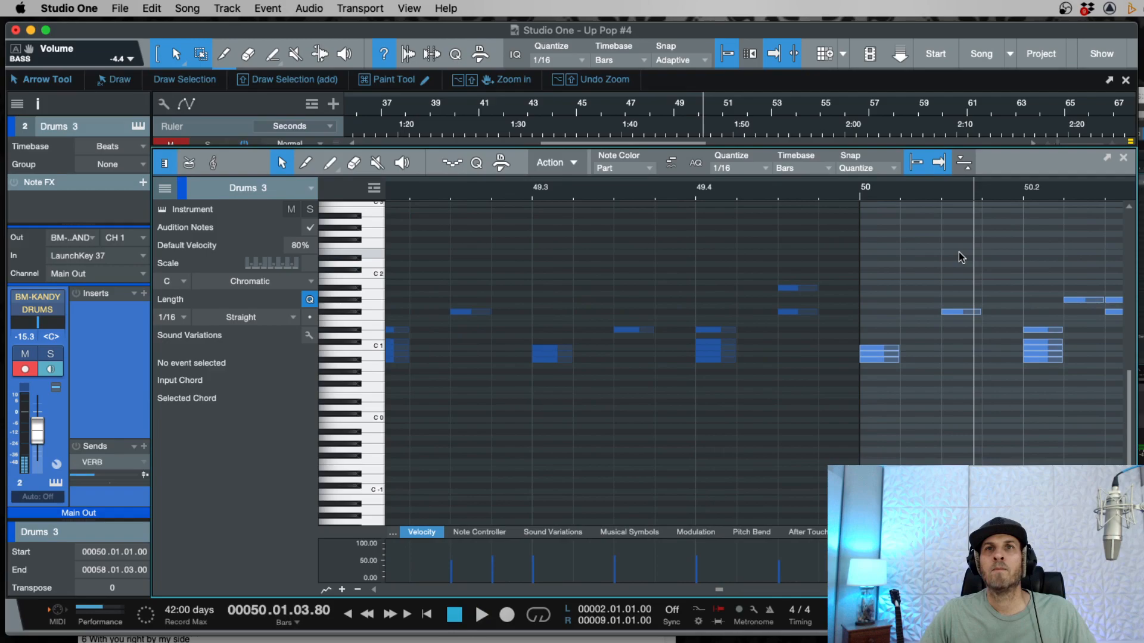
{"action": "double_click", "coordinate": [959, 253]}
{"action": "left_click_drag", "start_coordinate": [959, 255], "coordinate": [965, 293]}
Step: Play back the added bar 50 note and repeat the D# 1 note at 50.2.3 and 50.3.3
{"action": "key", "text": "space"}
{"action": "key", "text": "w"}
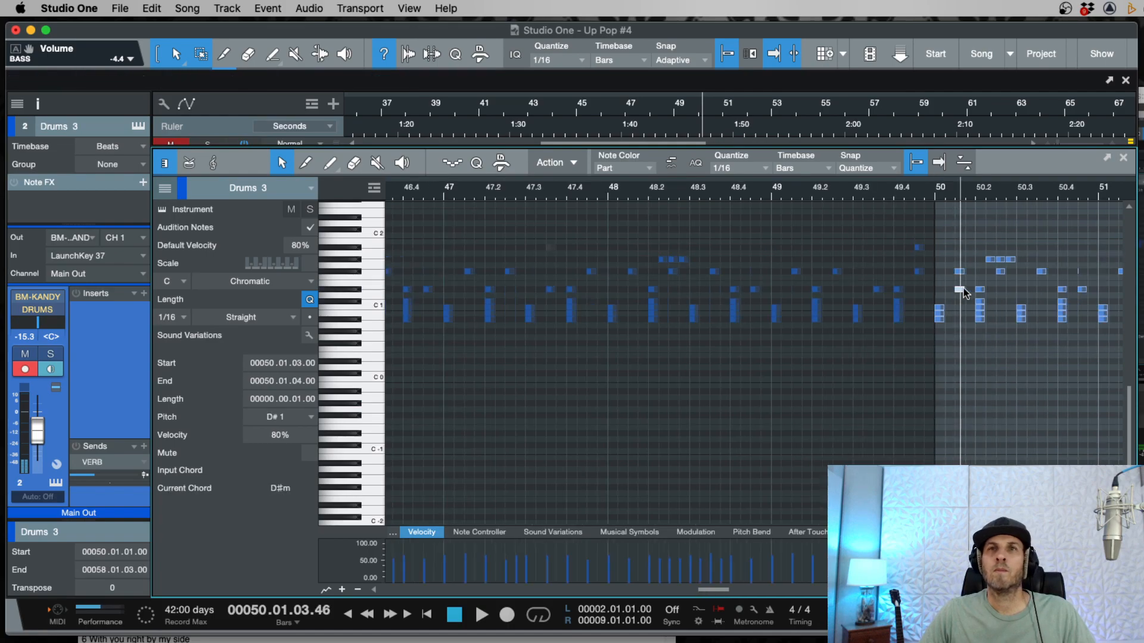
{"action": "key", "text": "space"}
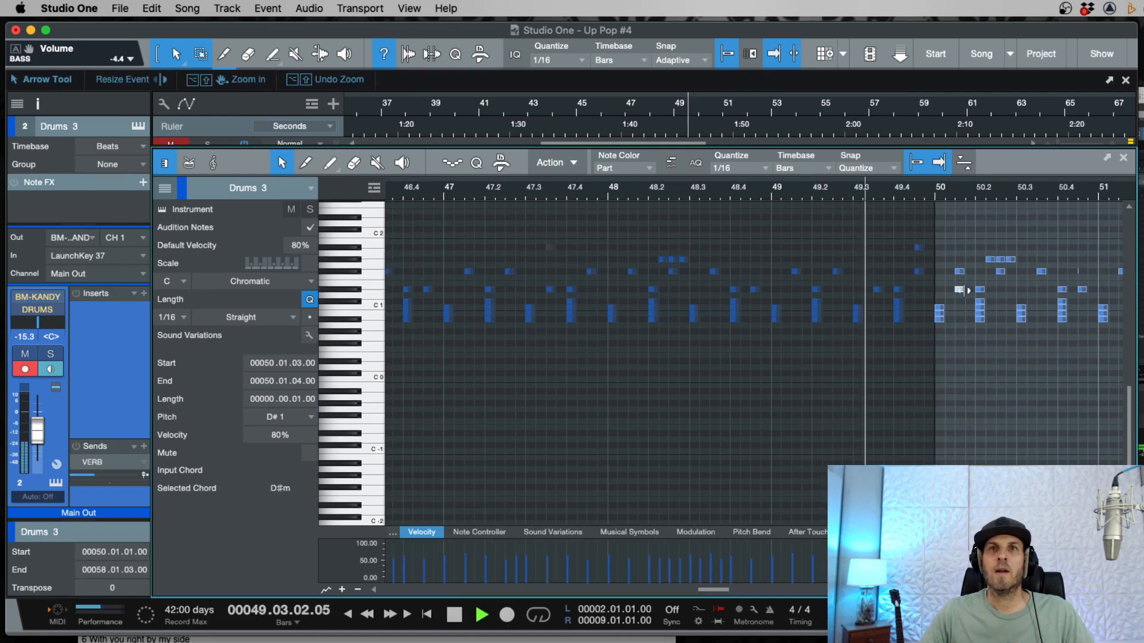
{"action": "scroll", "coordinate": [949, 314], "scroll_direction": "right", "scroll_amount": 3}
{"action": "key", "text": "e"}
{"action": "key", "text": "space"}
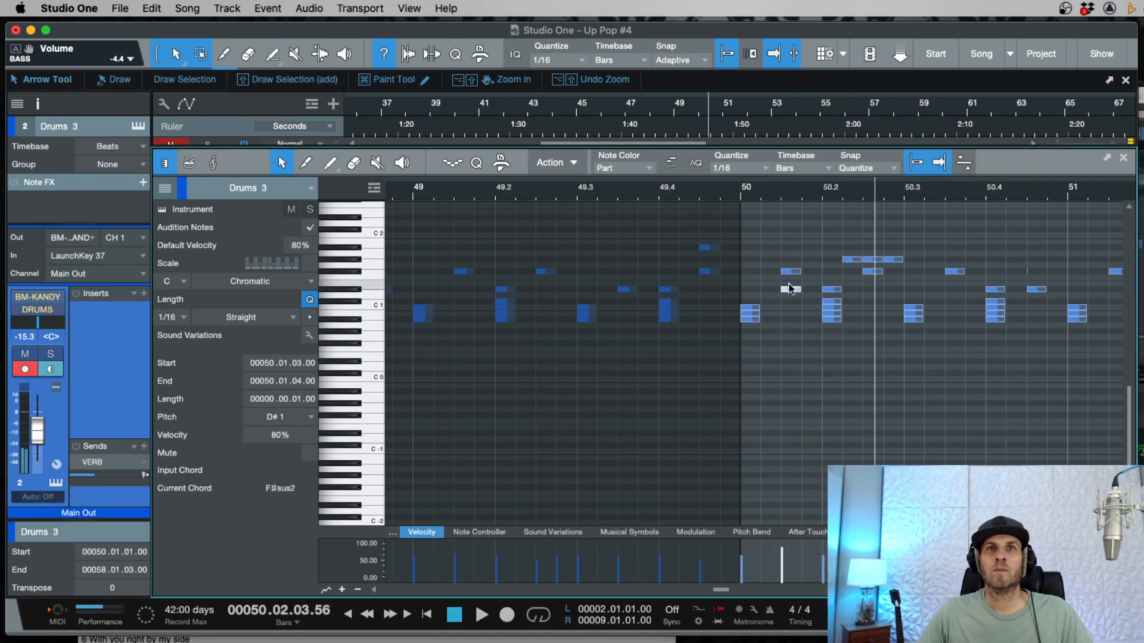
{"action": "left_click_drag", "start_coordinate": [791, 289], "coordinate": [959, 296]}
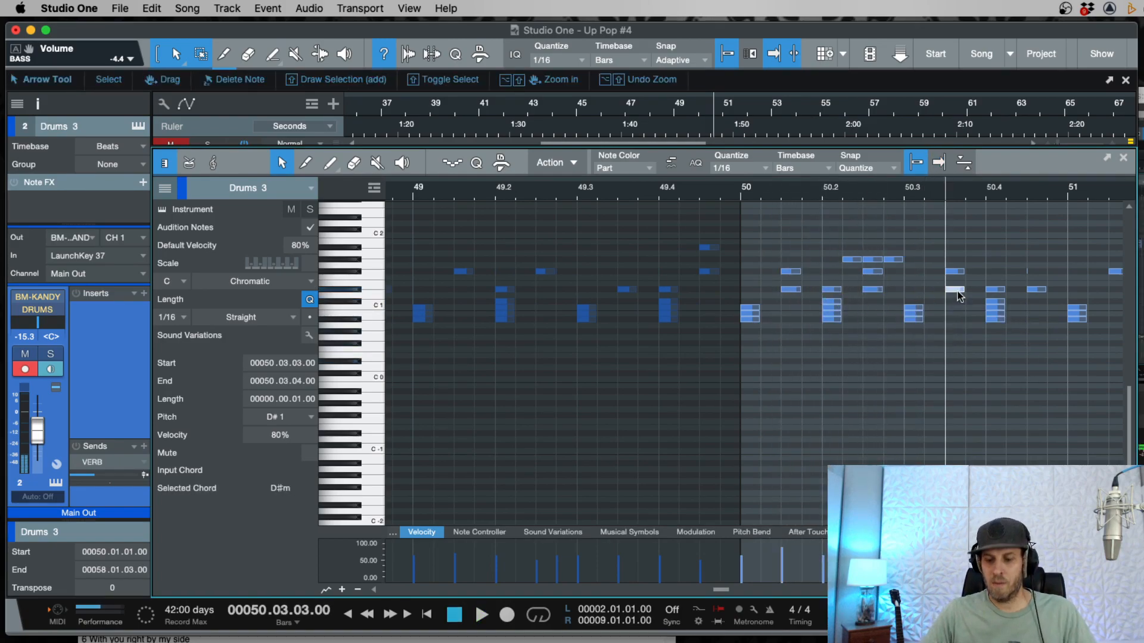
Step: Play the Drums 3 pattern and add copies of the D# 1 note at 51.1.1, 51.3.1 and 51.3.4
{"action": "key", "text": "space"}
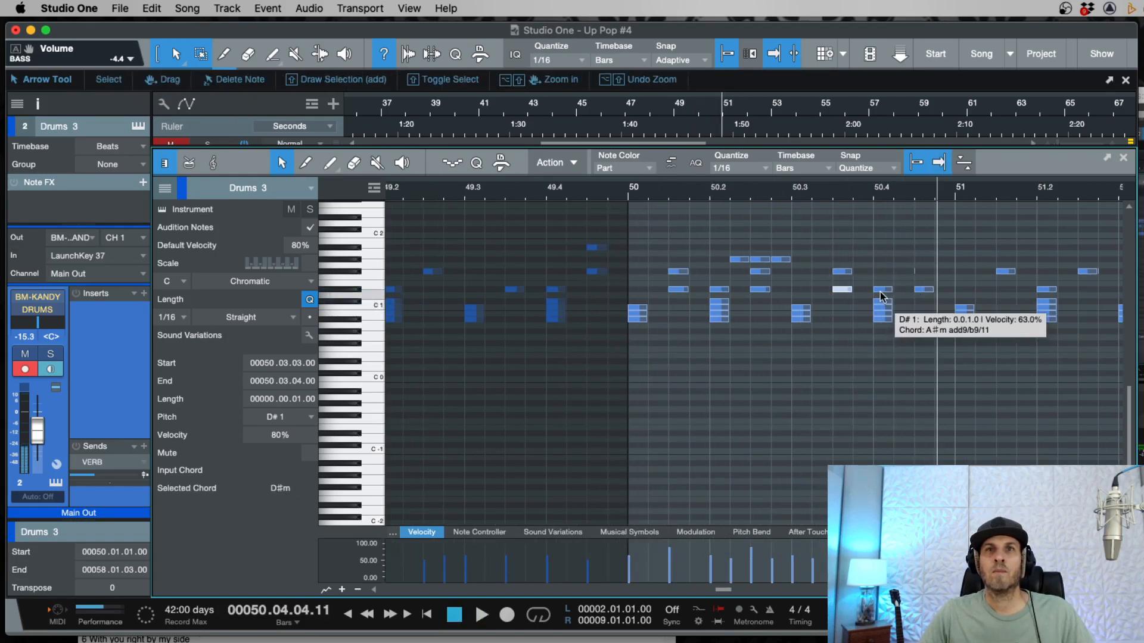
{"action": "key", "text": "space"}
{"action": "left_click_drag", "start_coordinate": [838, 292], "coordinate": [964, 290]}
{"action": "key", "text": "space"}
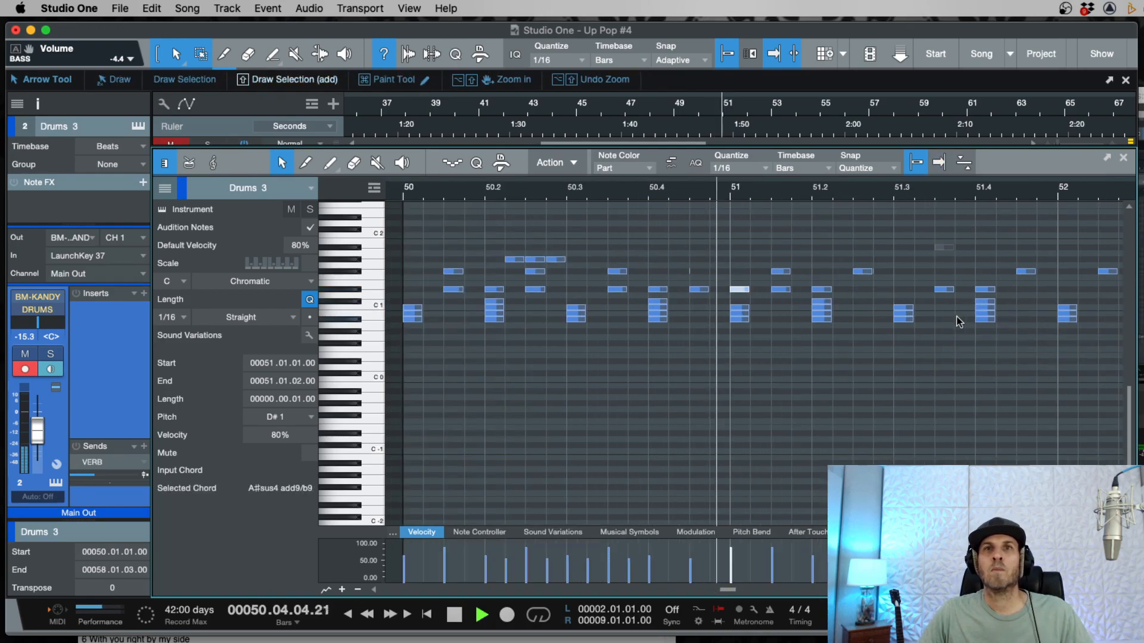
{"action": "key", "text": "space"}
{"action": "left_click_drag", "start_coordinate": [781, 290], "coordinate": [960, 287]}
{"action": "key", "text": "space"}
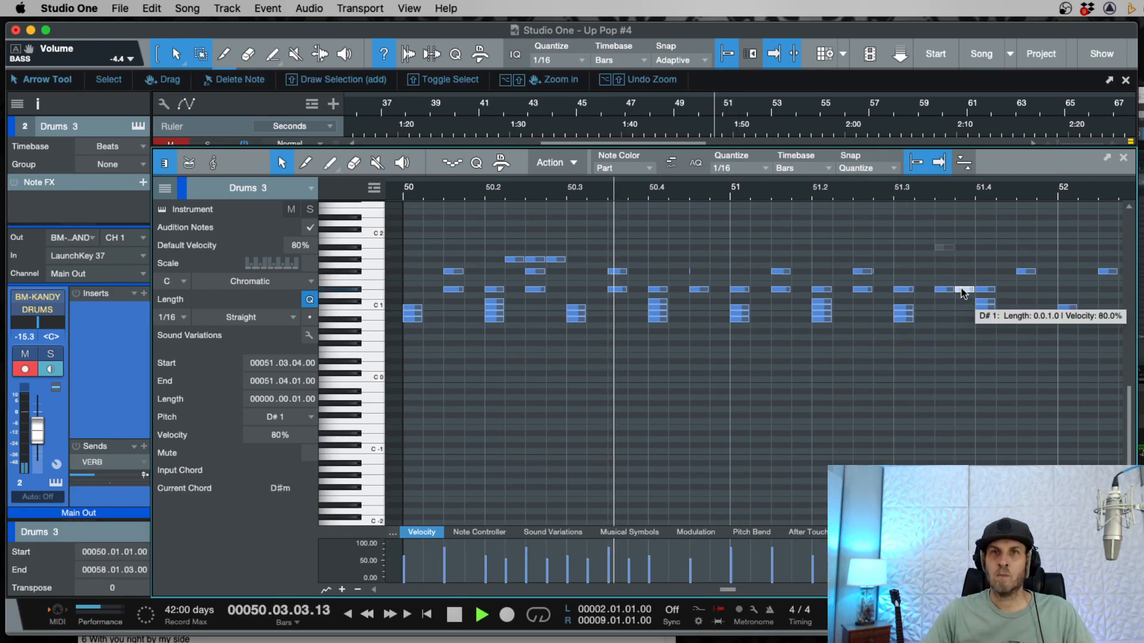
Step: Copy the D# 1 note to 51.4.3 and 51.4.4 and play the pattern through bars 51 and 52
{"action": "key", "text": "w"}
{"action": "left_click_drag", "start_coordinate": [819, 290], "coordinate": [856, 292]}
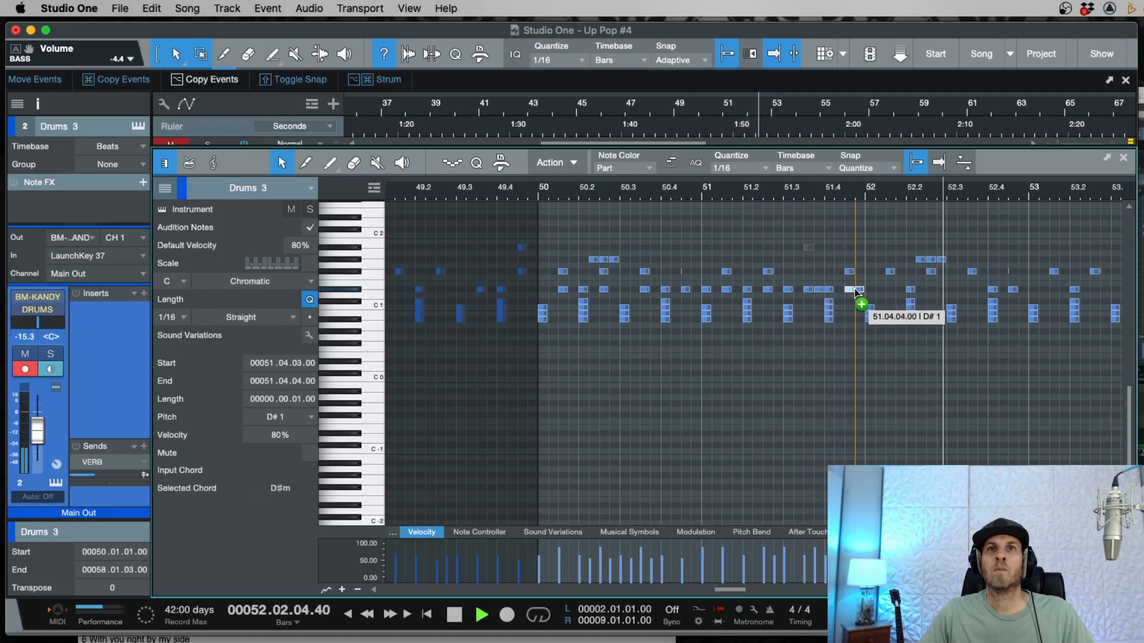
{"action": "key", "text": "space"}
{"action": "key", "text": "space"}
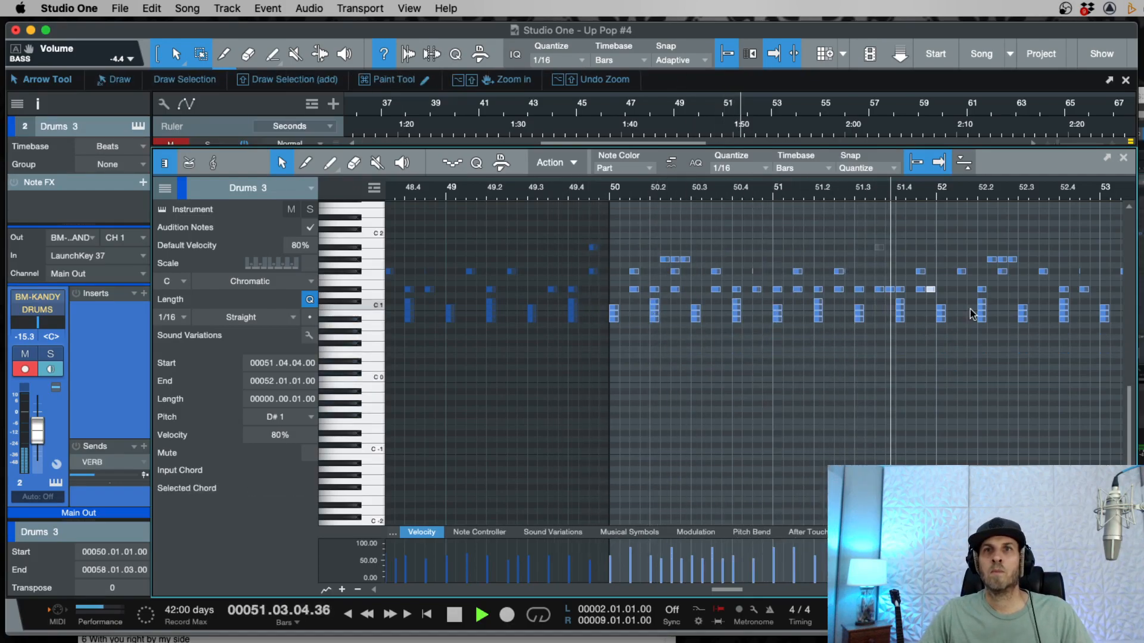
{"action": "key", "text": "w"}
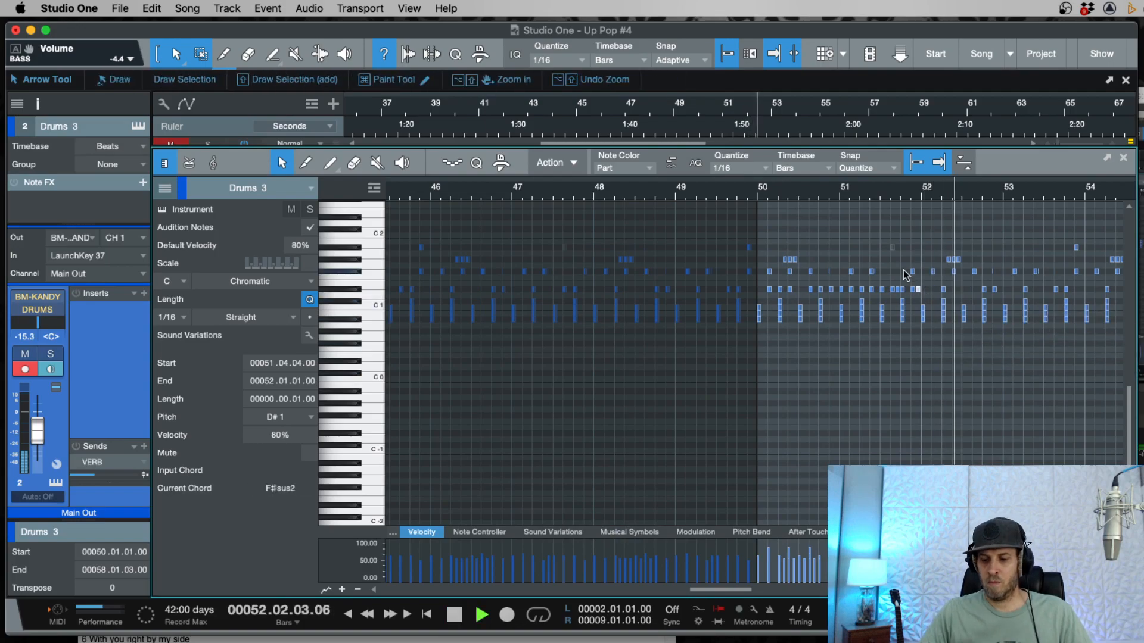
{"action": "key", "text": "e"}
{"action": "key", "text": "space"}
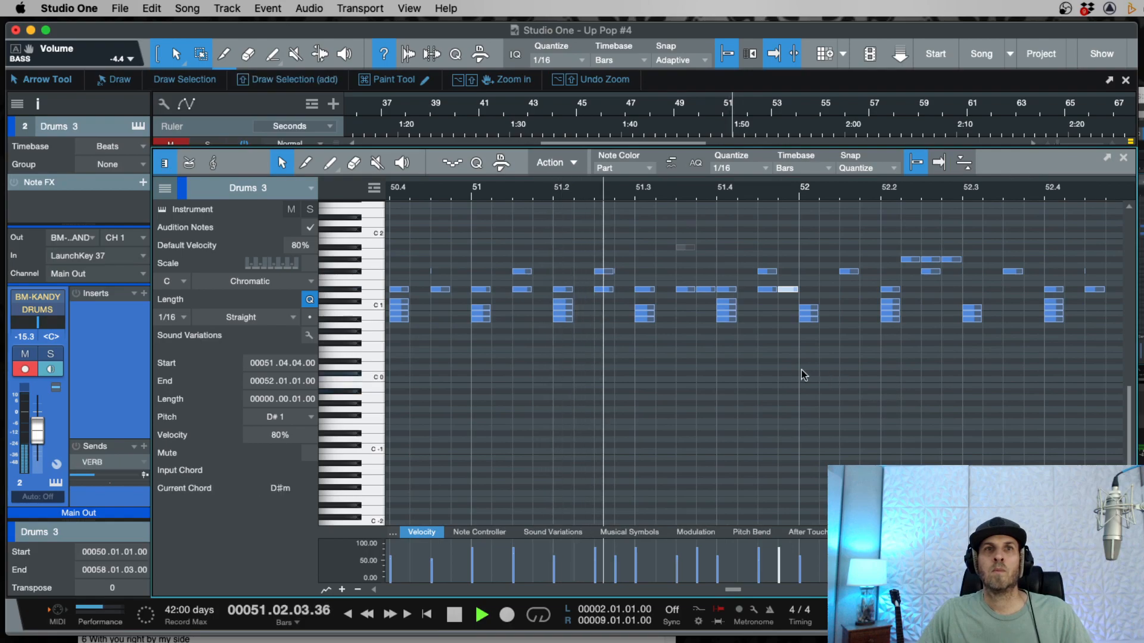
Step: Delete the D# 1 note at 51.4.4 and play the pattern back into bar 52
{"action": "key", "text": "space"}
{"action": "left_click_drag", "start_coordinate": [803, 269], "coordinate": [786, 294]}
{"action": "key", "text": "Delete"}
{"action": "key", "text": "space"}
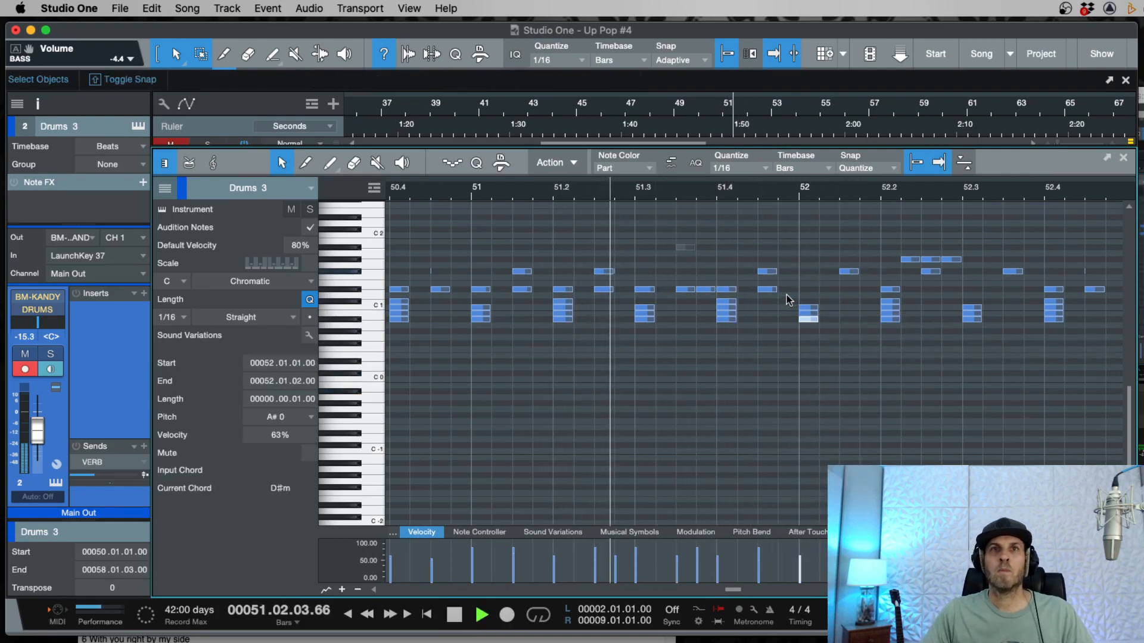
{"action": "key", "text": "space"}
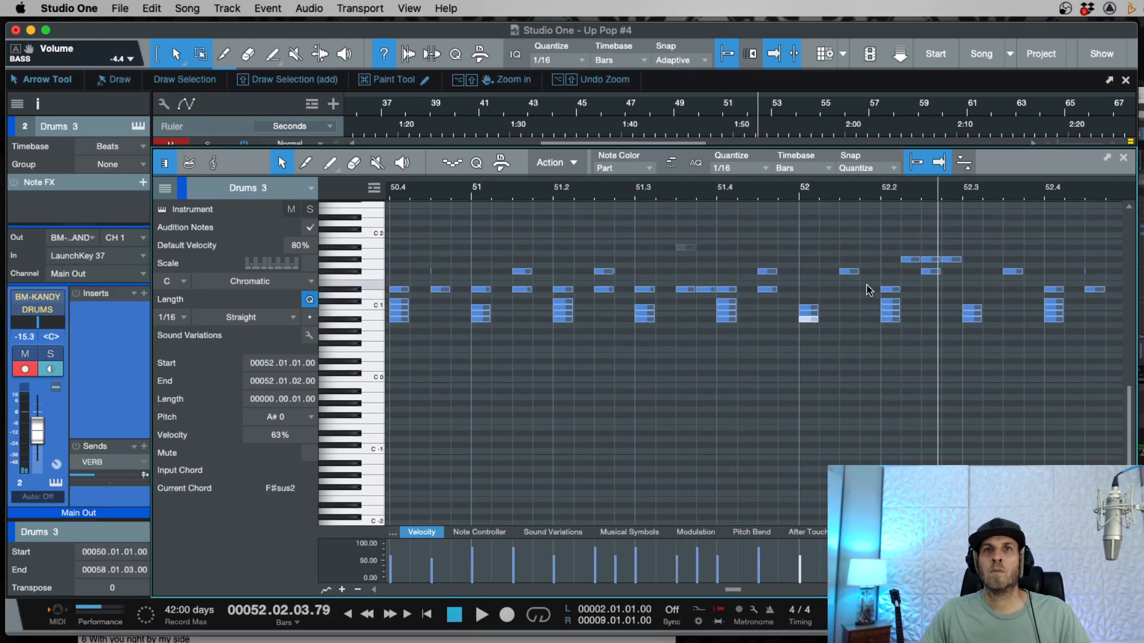
Step: Select the existing D# 1 notes in bars 52 and 53 and delete them
{"action": "key", "text": "w"}
{"action": "left_click", "coordinate": [897, 293]}
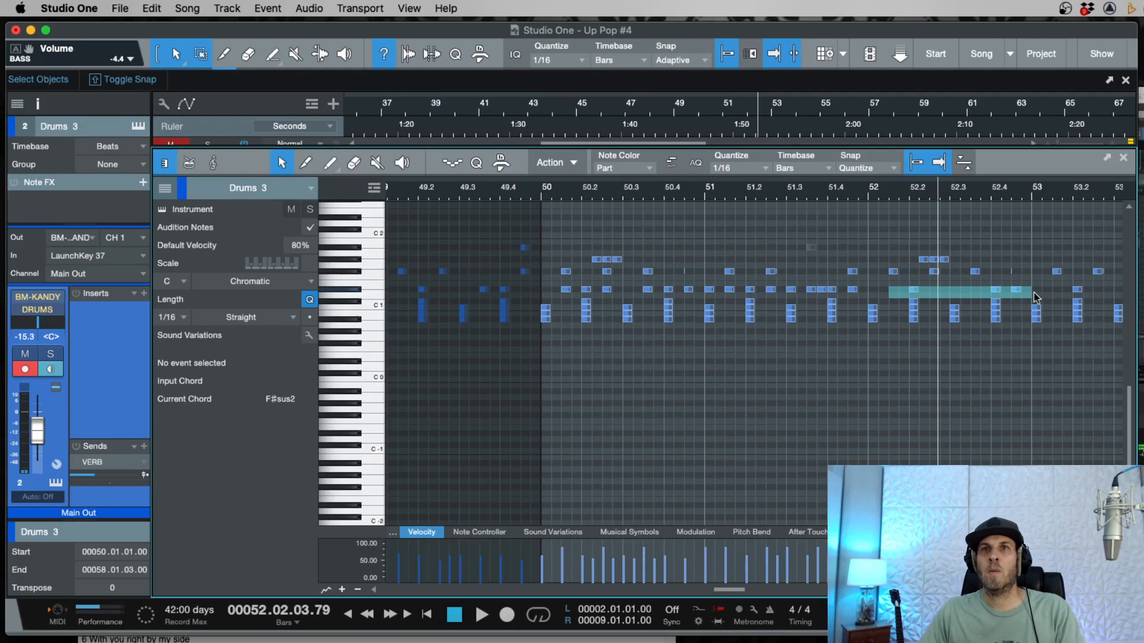
{"action": "left_click", "coordinate": [932, 260]}
{"action": "key", "text": "w"}
{"action": "left_click_drag", "start_coordinate": [964, 286], "coordinate": [1085, 288]}
{"action": "key", "text": "Delete"}
Step: Select the D# 1 notes of bars 50 and 51 and duplicate them into bars 52 and 53
{"action": "left_click", "coordinate": [997, 289]}
{"action": "left_click_drag", "start_coordinate": [912, 289], "coordinate": [747, 291]}
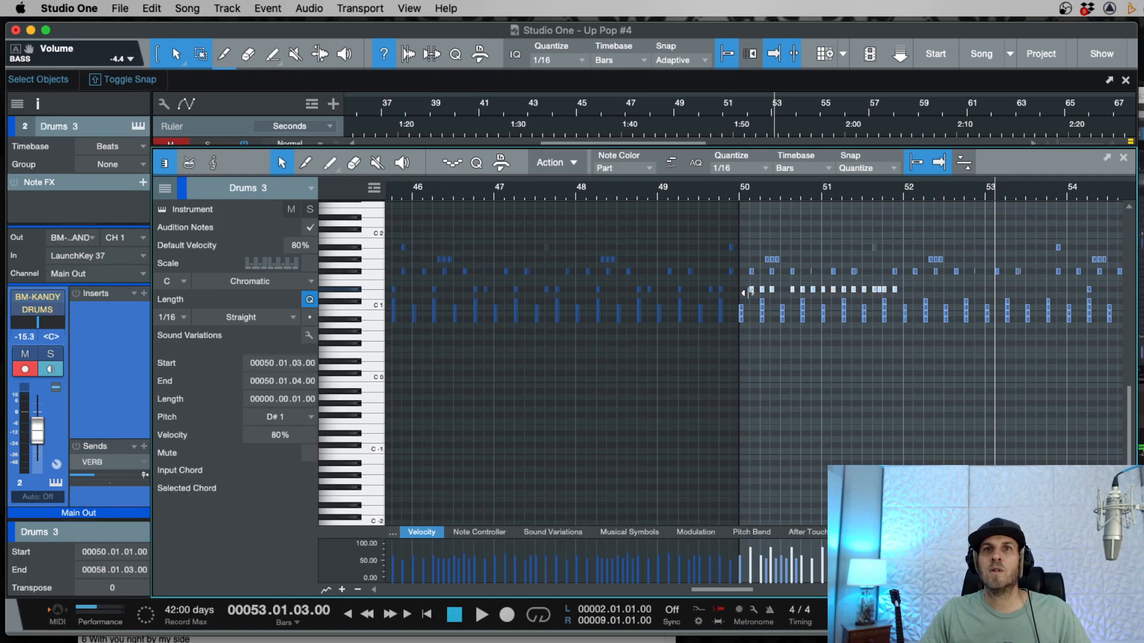
{"action": "key", "text": "d"}
Step: Replace the D# 1 notes in bars 54 to 57 with a duplicate of those from bars 50 to 53
{"action": "key", "text": "w"}
{"action": "scroll", "coordinate": [1031, 292], "scroll_direction": "right", "scroll_amount": 3}
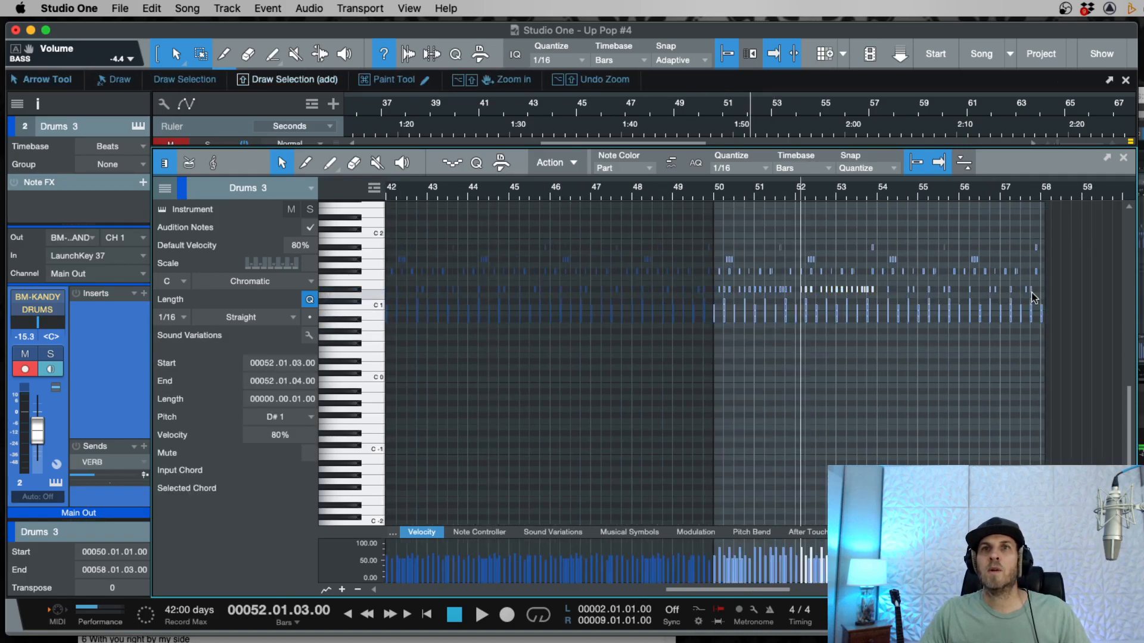
{"action": "left_click_drag", "start_coordinate": [885, 283], "coordinate": [903, 287]}
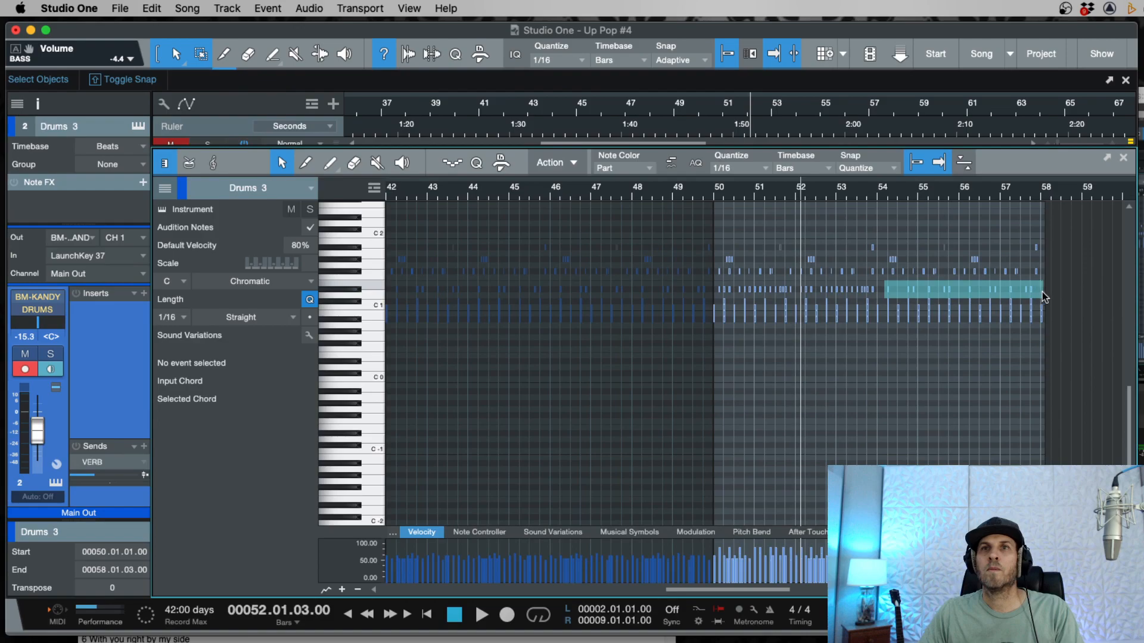
{"action": "left_click_drag", "start_coordinate": [1042, 292], "coordinate": [1036, 291]}
{"action": "left_click_drag", "start_coordinate": [895, 285], "coordinate": [714, 292]}
{"action": "key", "text": "d"}
Step: Play the duplicated Drums 3 pattern from about bar 54 past the event's end at bar 58
{"action": "key", "text": "space"}
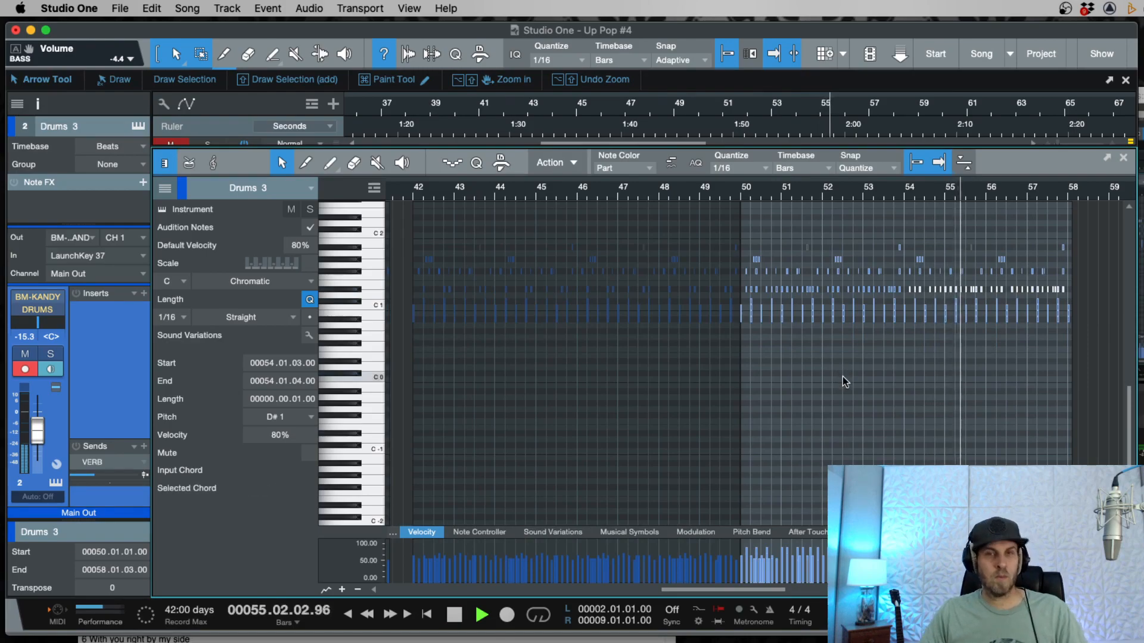
{"action": "key", "text": "3"}
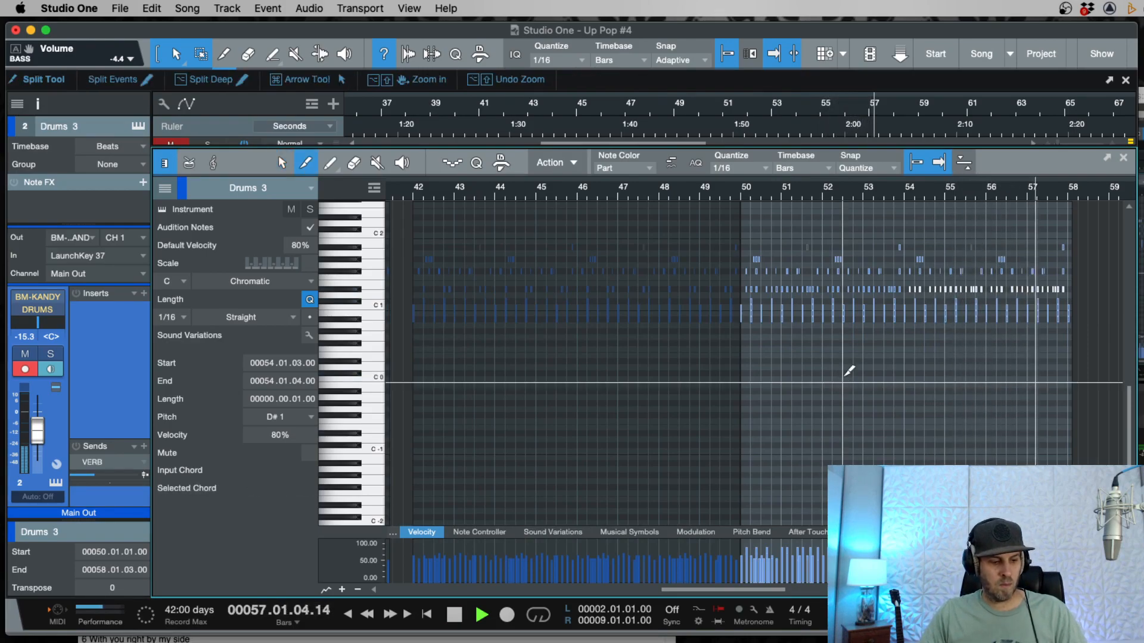
{"action": "key", "text": "e"}
{"action": "key", "text": "e"}
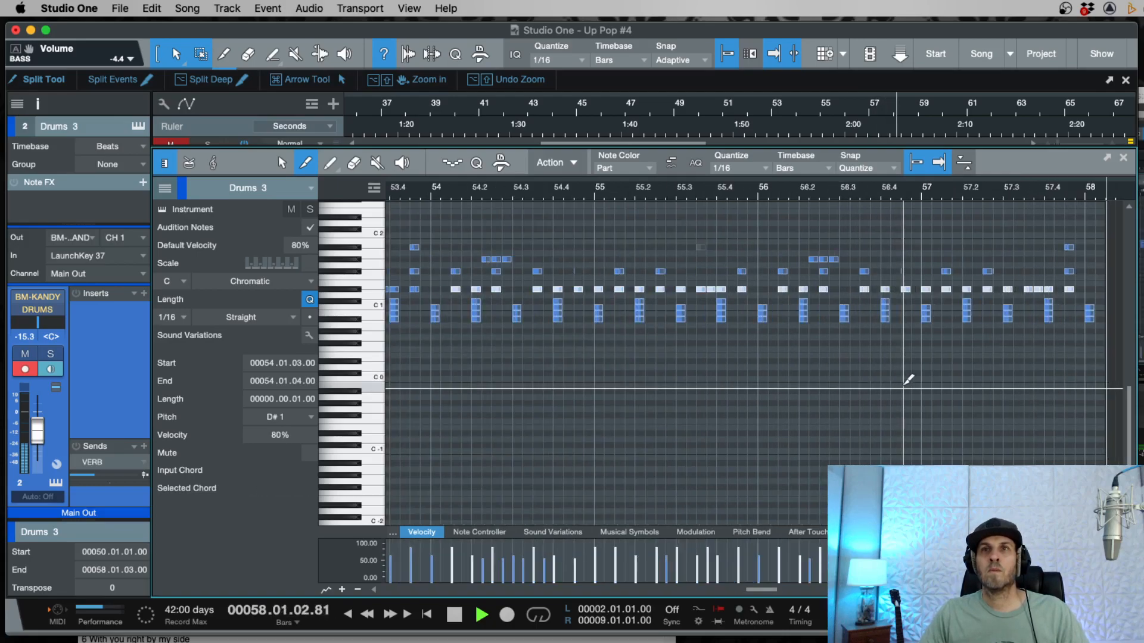
{"action": "key", "text": "space"}
{"action": "key", "text": "w"}
{"action": "key", "text": "w"}
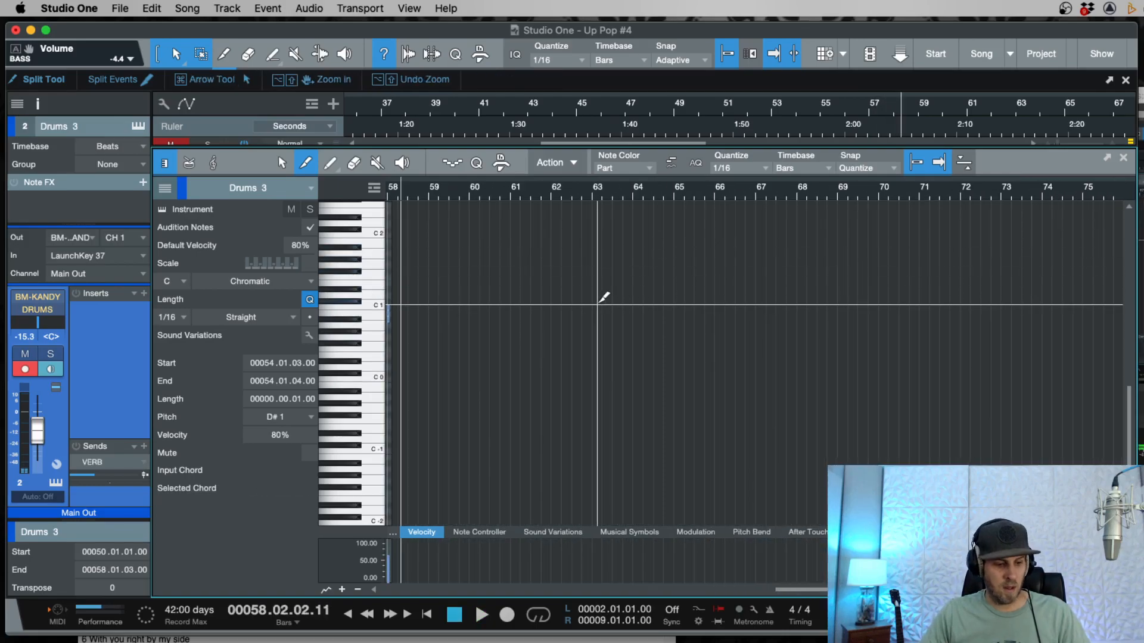
Step: Close the note editor and play the end of the section in the arrangement up to about bar 58
{"action": "key", "text": "F2"}
{"action": "left_click", "coordinate": [877, 127]}
{"action": "key", "text": "space"}
{"action": "key", "text": "e"}
{"action": "key", "text": "e"}
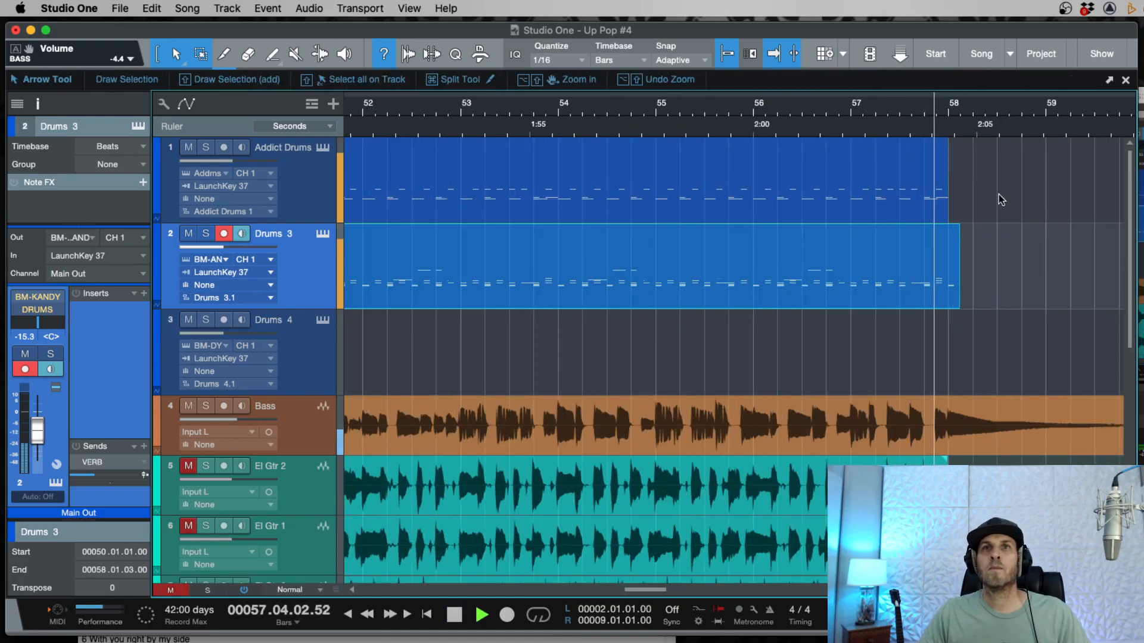
{"action": "key", "text": "space"}
Step: Duplicate the bar 50 Addict Drums event to bar 58 and cut the copy down to end at 58.1.3
{"action": "left_click", "coordinate": [931, 255]}
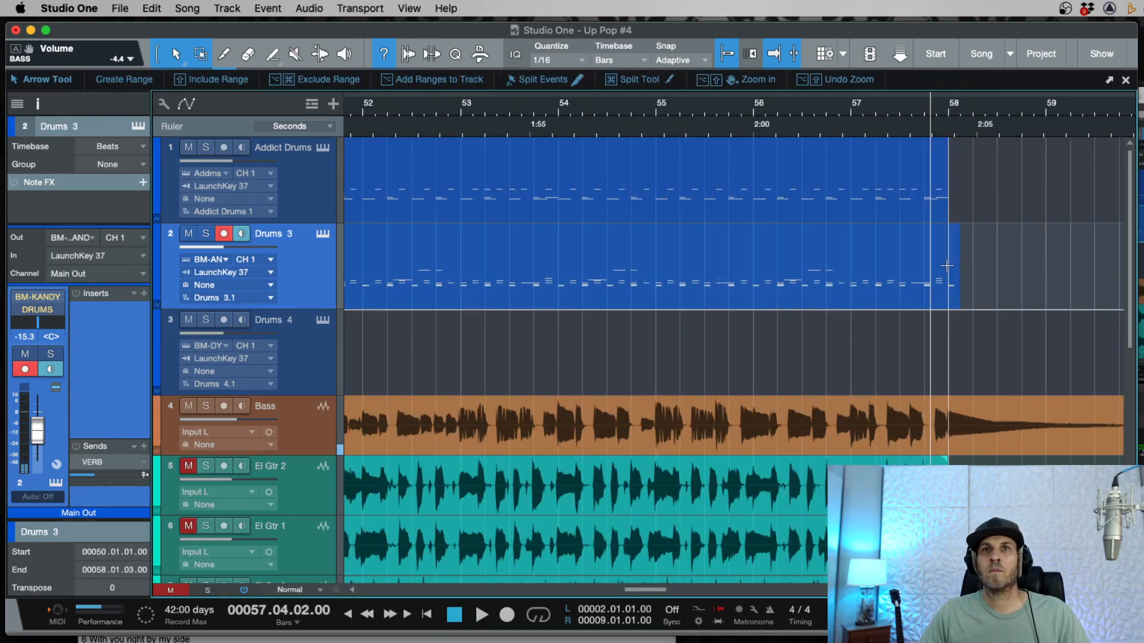
{"action": "left_click", "coordinate": [915, 203]}
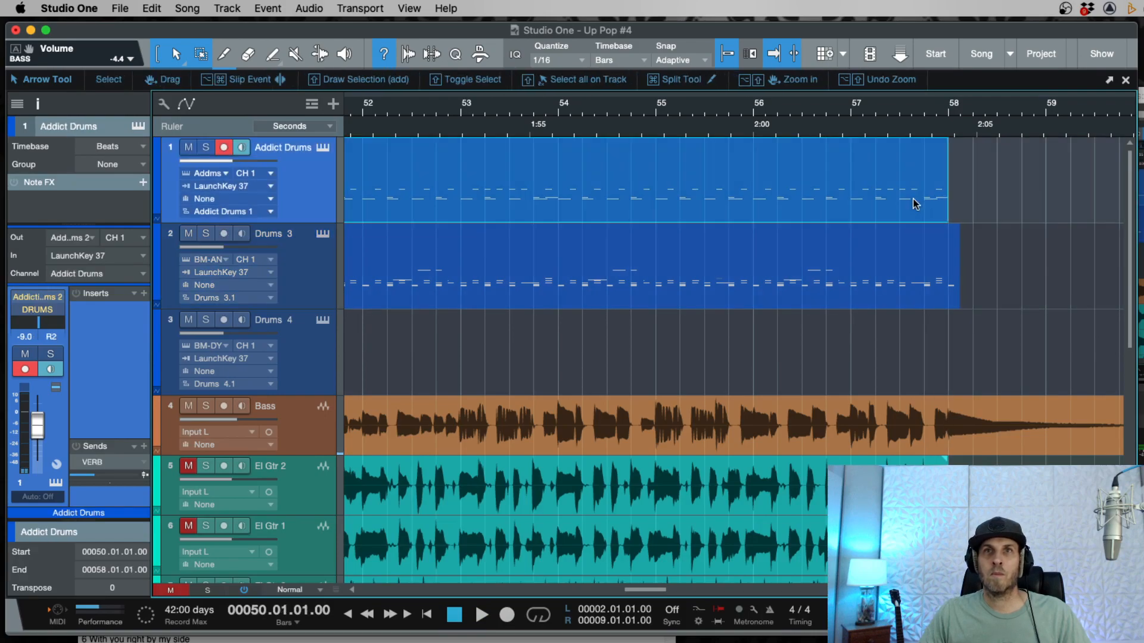
{"action": "key", "text": "d"}
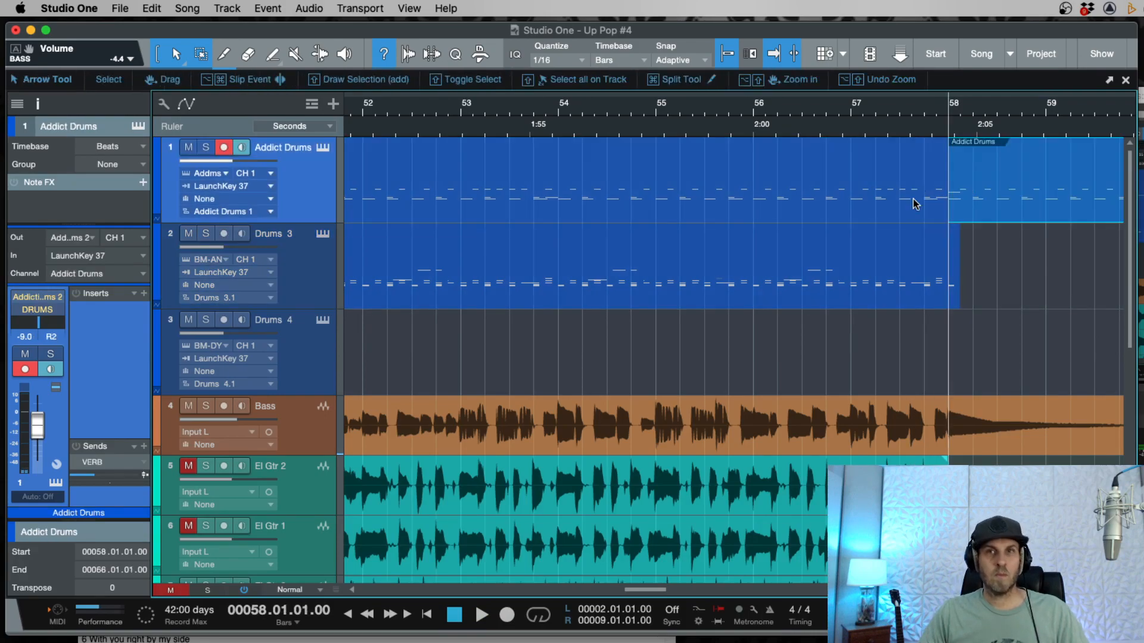
{"action": "left_click", "coordinate": [961, 173], "text": "super"}
{"action": "key", "text": "Delete"}
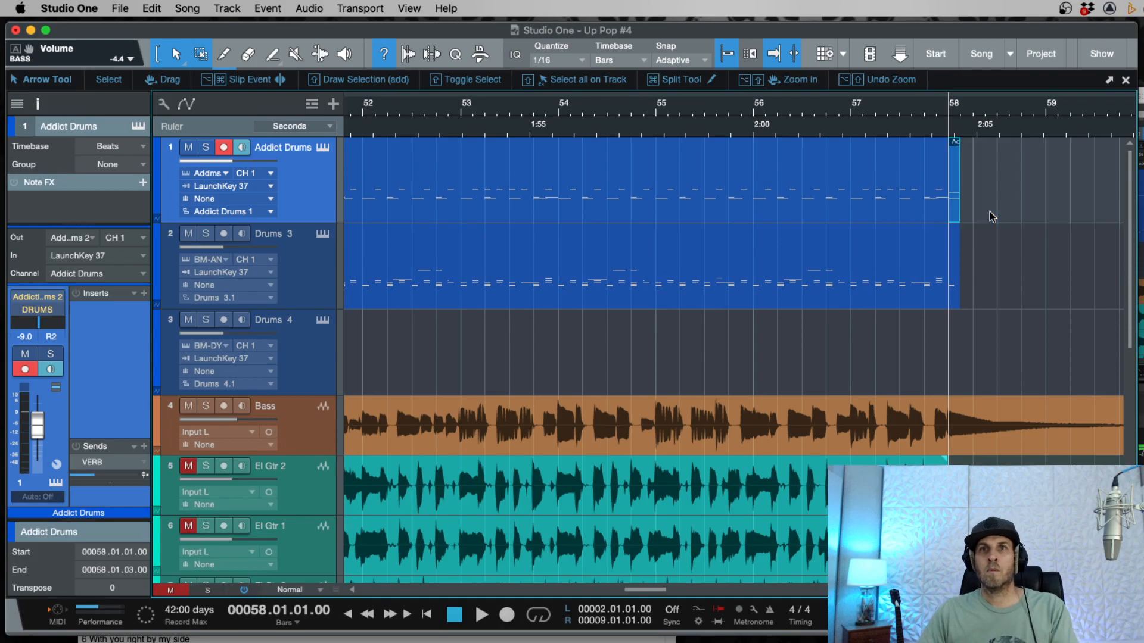
Step: Play the layered drum ending from bar 57 into bar 58
{"action": "key", "text": "KP_Subtract"}
{"action": "key", "text": "space"}
{"action": "key", "text": "e"}
{"action": "key", "text": "e"}
{"action": "key", "text": "w"}
{"action": "key", "text": "w"}
{"action": "key", "text": "w"}
{"action": "key", "text": "w"}
{"action": "key", "text": "w"}
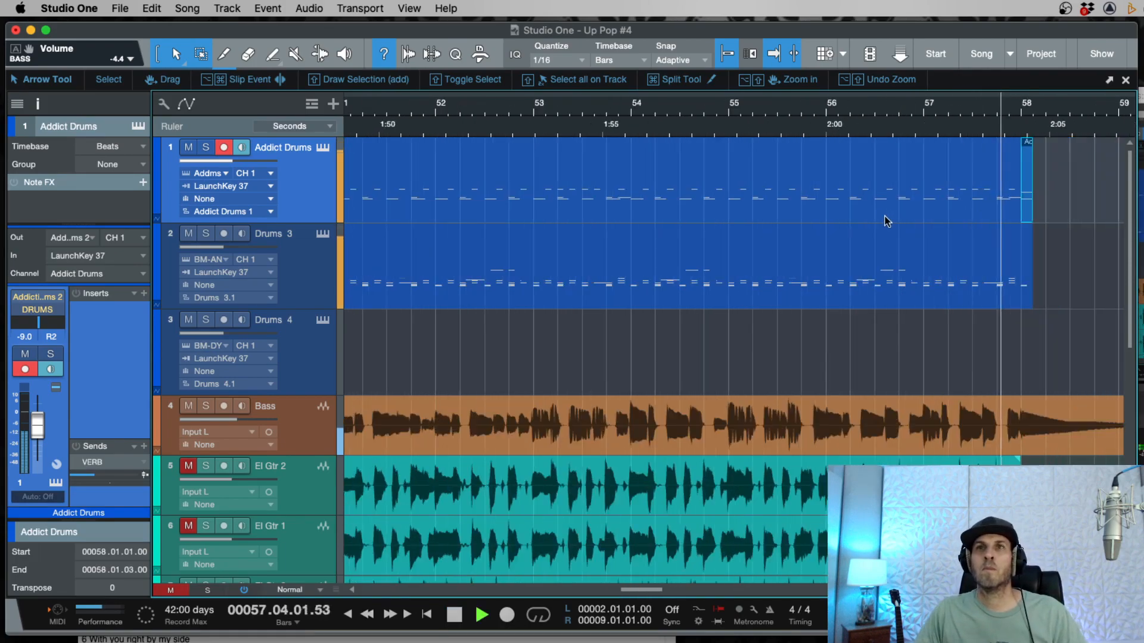
{"action": "key", "text": "space"}
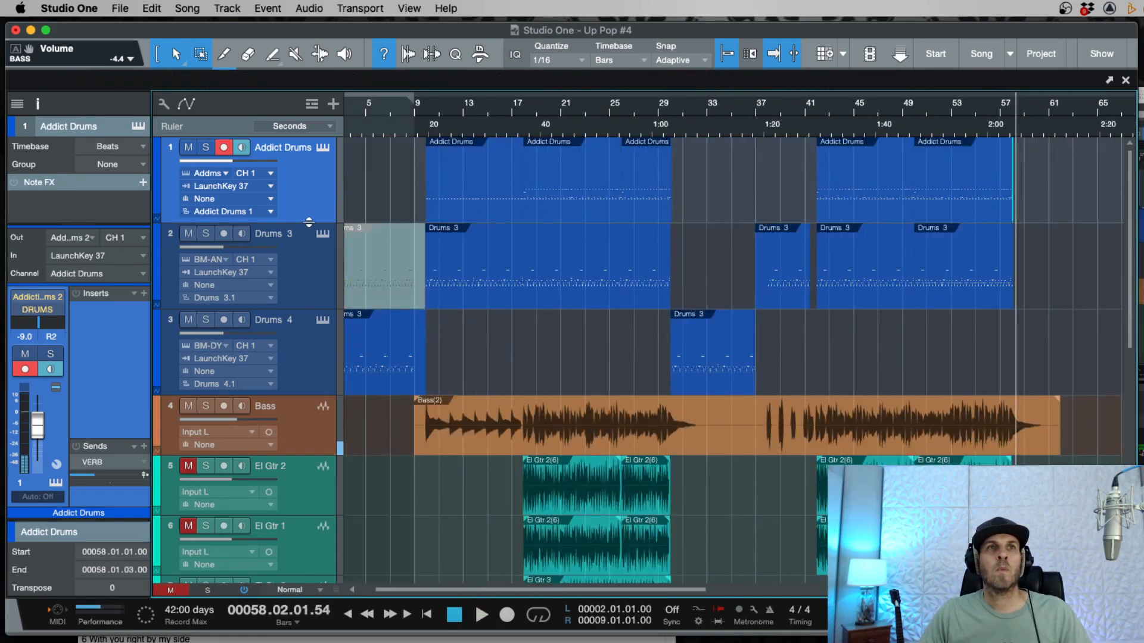
Step: Enlarge the Addict Drums track height and open its bar 50 event in the note editor
{"action": "left_click_drag", "start_coordinate": [308, 222], "coordinate": [309, 291]}
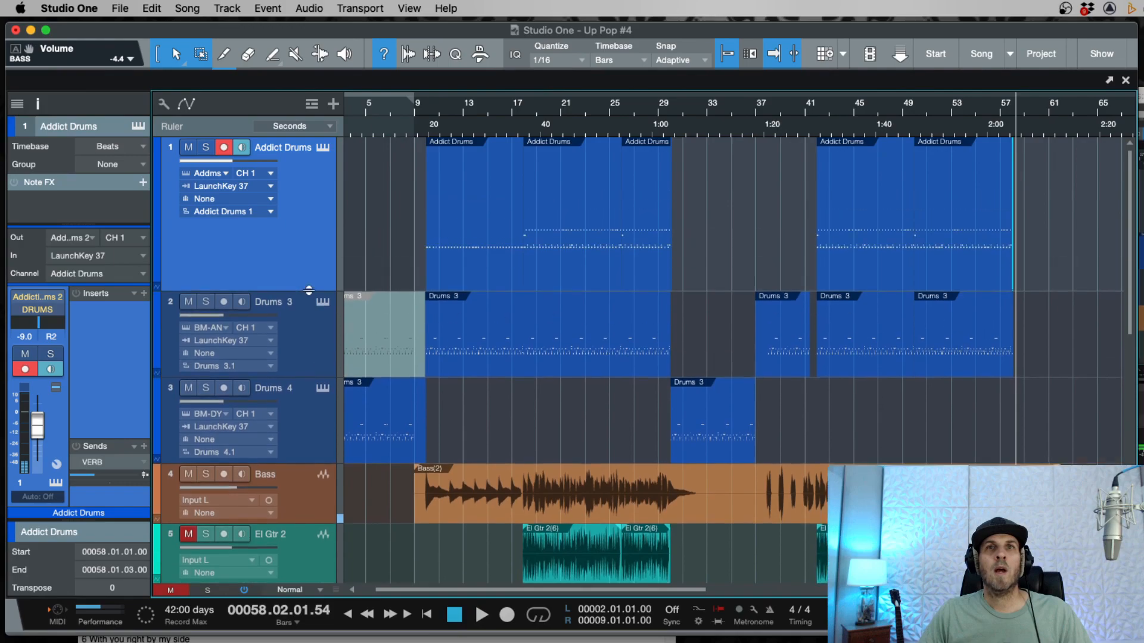
{"action": "left_click", "coordinate": [933, 289]}
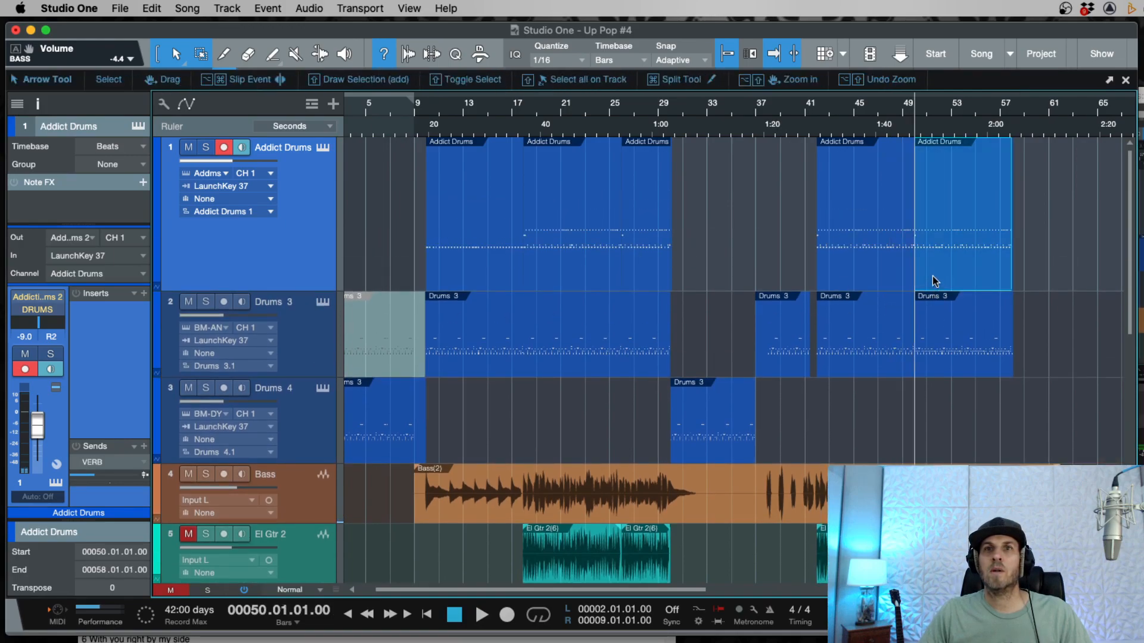
{"action": "double_click", "coordinate": [934, 282]}
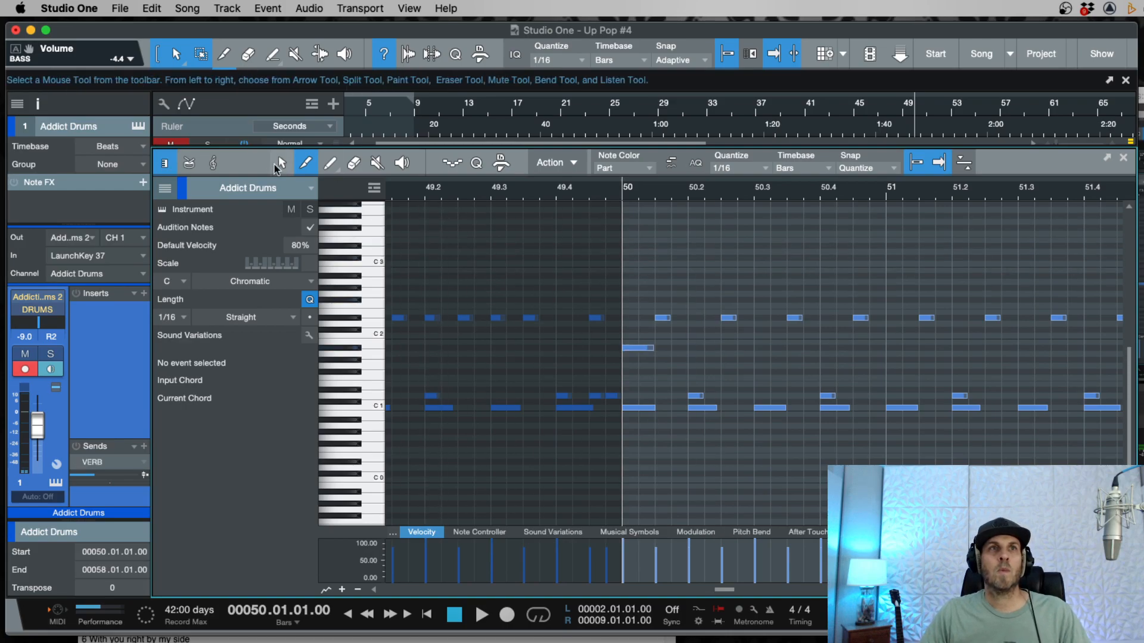
Step: Add a 1/16 B 1 note at 50.2.2 in Addict Drums and copy it to 50.3.2, 50.4.2 and 50.4.3
{"action": "left_click", "coordinate": [726, 351]}
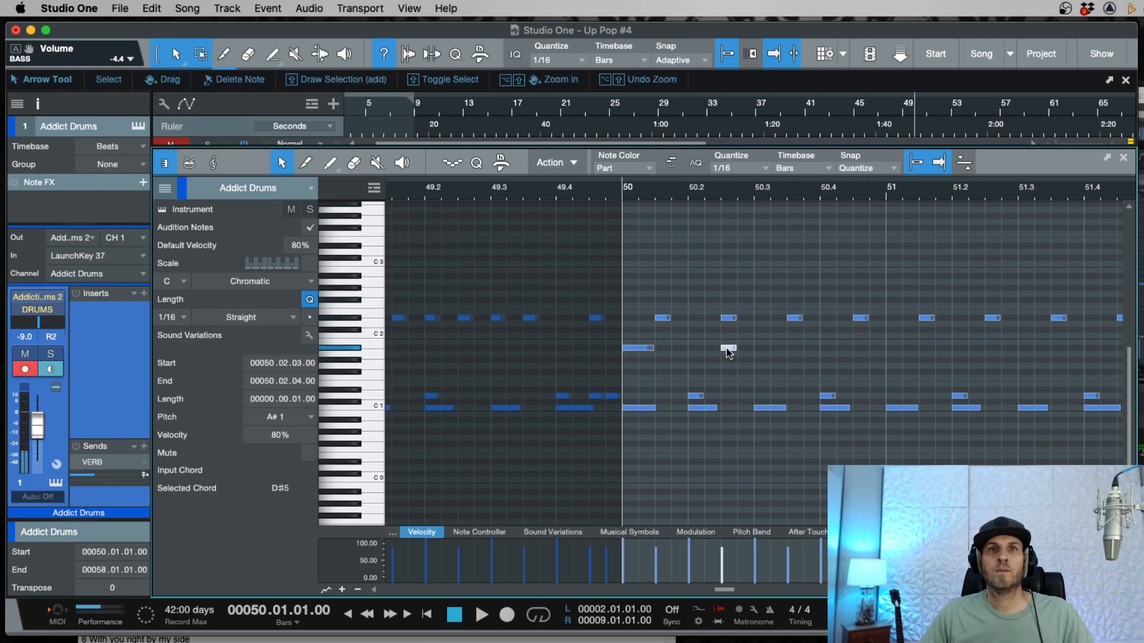
{"action": "mouse_move", "coordinate": [728, 352]}
{"action": "left_mouse_down"}
{"action": "mouse_move", "coordinate": [728, 422]}
{"action": "mouse_move", "coordinate": [728, 311]}
{"action": "mouse_move", "coordinate": [732, 352]}
{"action": "mouse_move", "coordinate": [723, 346]}
{"action": "left_mouse_up"}
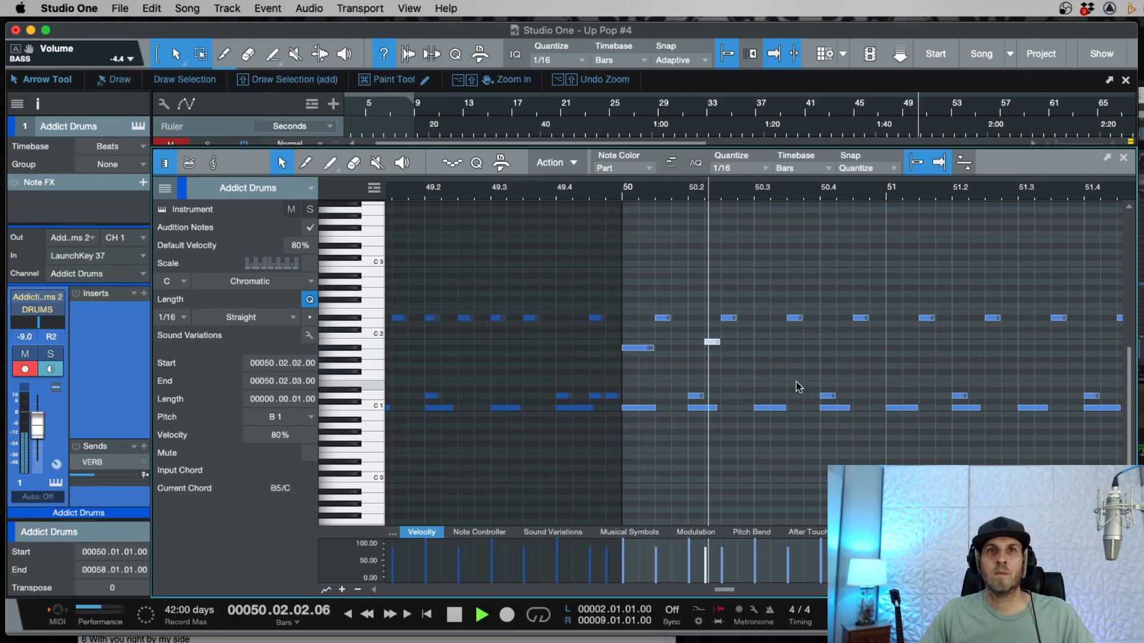
{"action": "key", "text": "space"}
{"action": "left_click_drag", "start_coordinate": [710, 341], "coordinate": [858, 345]}
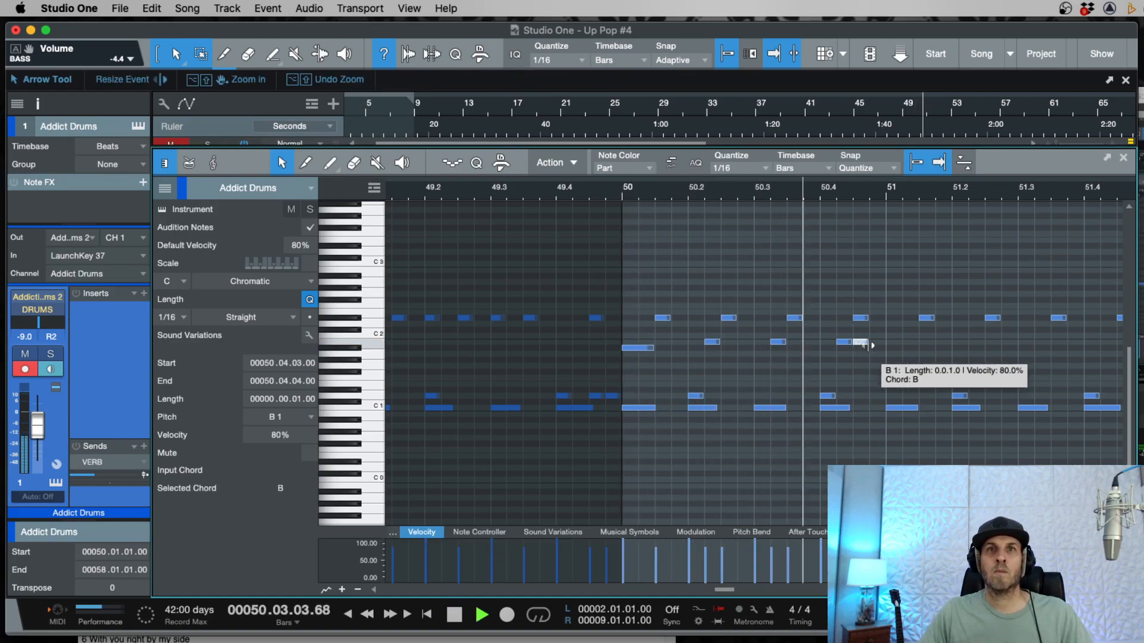
Step: Remove the B 1 note at 50.3.2, move the 50.2.2 note into its place, and play bar 50
{"action": "key", "text": "space"}
{"action": "left_click_drag", "start_coordinate": [778, 341], "coordinate": [795, 347]}
{"action": "key", "text": "space"}
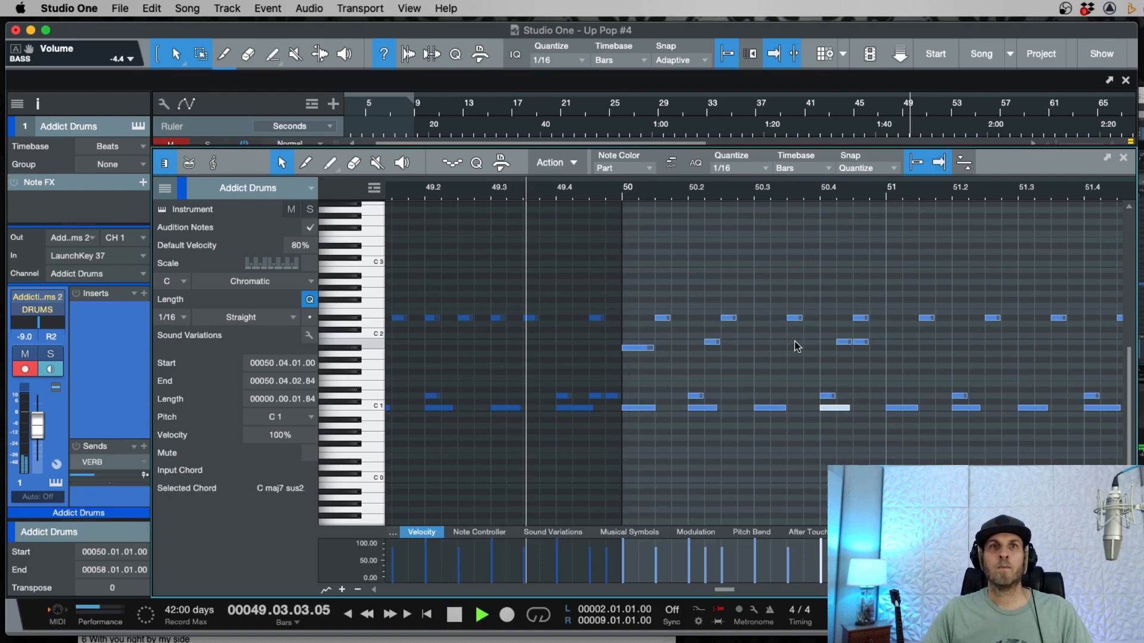
{"action": "key", "text": "space"}
{"action": "left_click", "coordinate": [712, 342]}
{"action": "left_click_drag", "start_coordinate": [712, 344], "coordinate": [777, 349]}
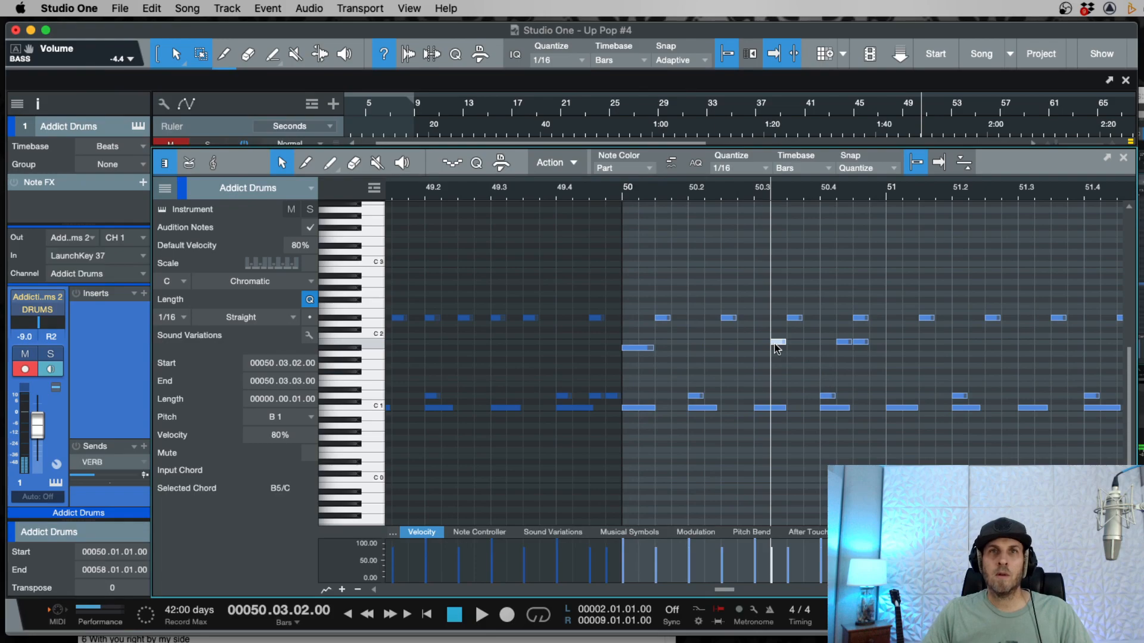
{"action": "key", "text": "space"}
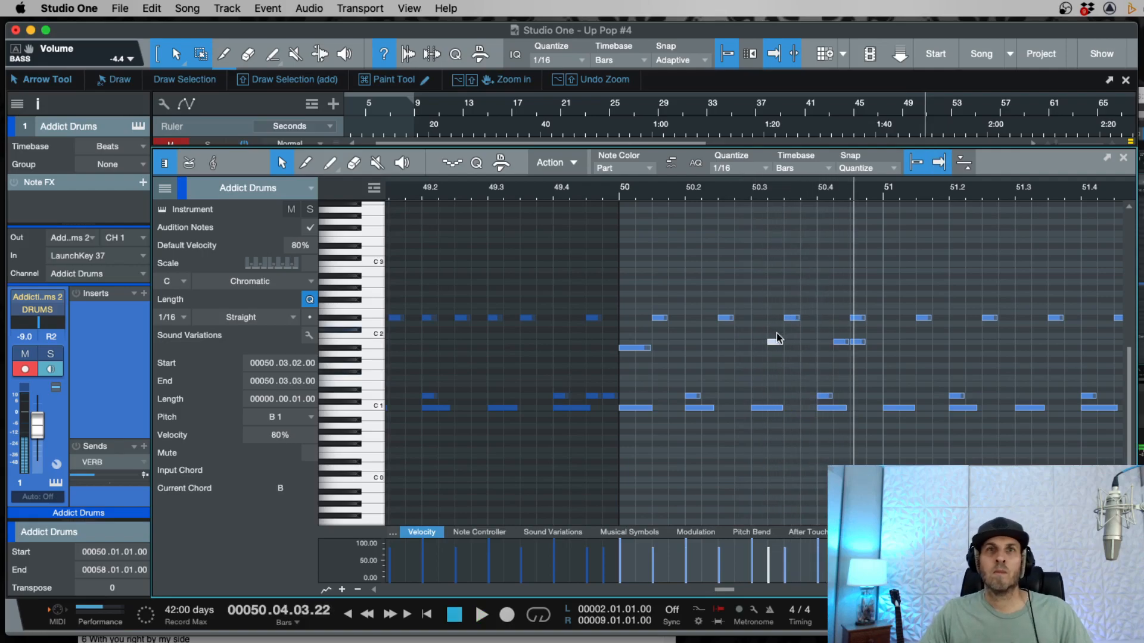
Step: Try the B 1 note at 50.3.1 during playback and move it to 50.2.1
{"action": "key", "text": "space"}
{"action": "key", "text": "space"}
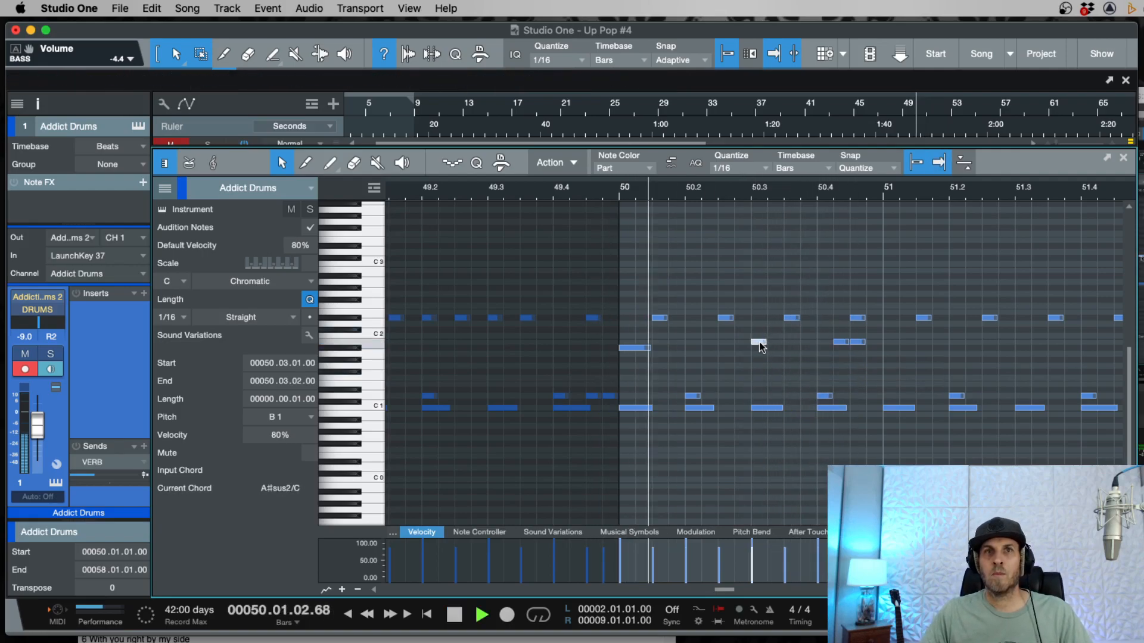
{"action": "key", "text": "space"}
{"action": "left_click_drag", "start_coordinate": [758, 342], "coordinate": [696, 346]}
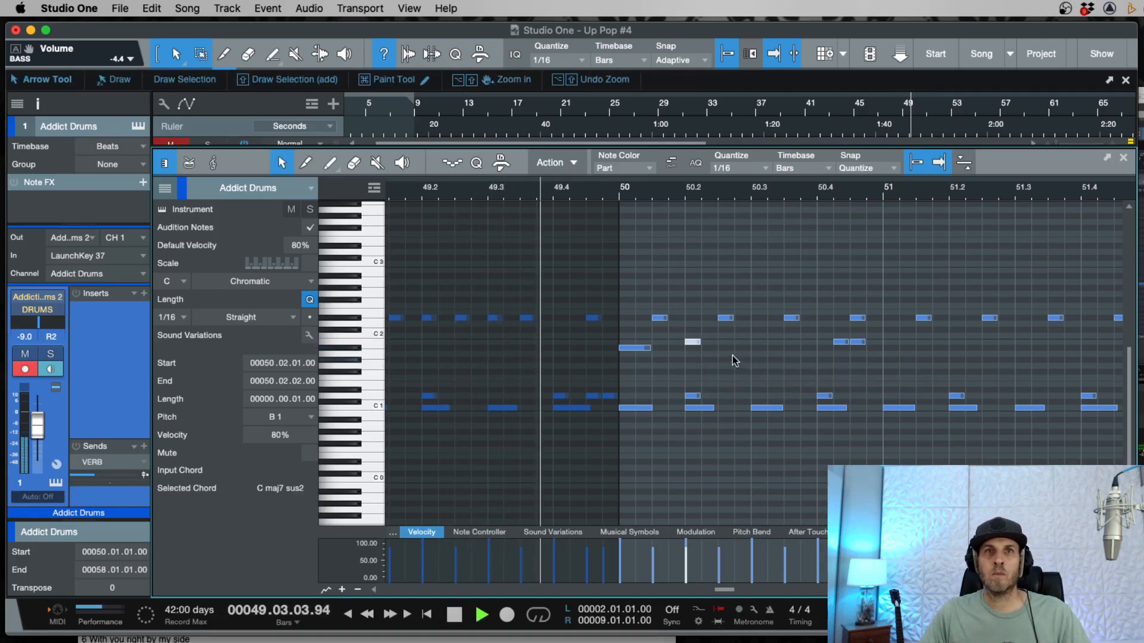
Step: Try a B 1 note at 50.2.4 in Addict Drums and play bar 50
{"action": "key", "text": "space"}
{"action": "left_click_drag", "start_coordinate": [697, 342], "coordinate": [742, 345]}
{"action": "key", "text": "super+z"}
{"action": "key", "text": "space"}
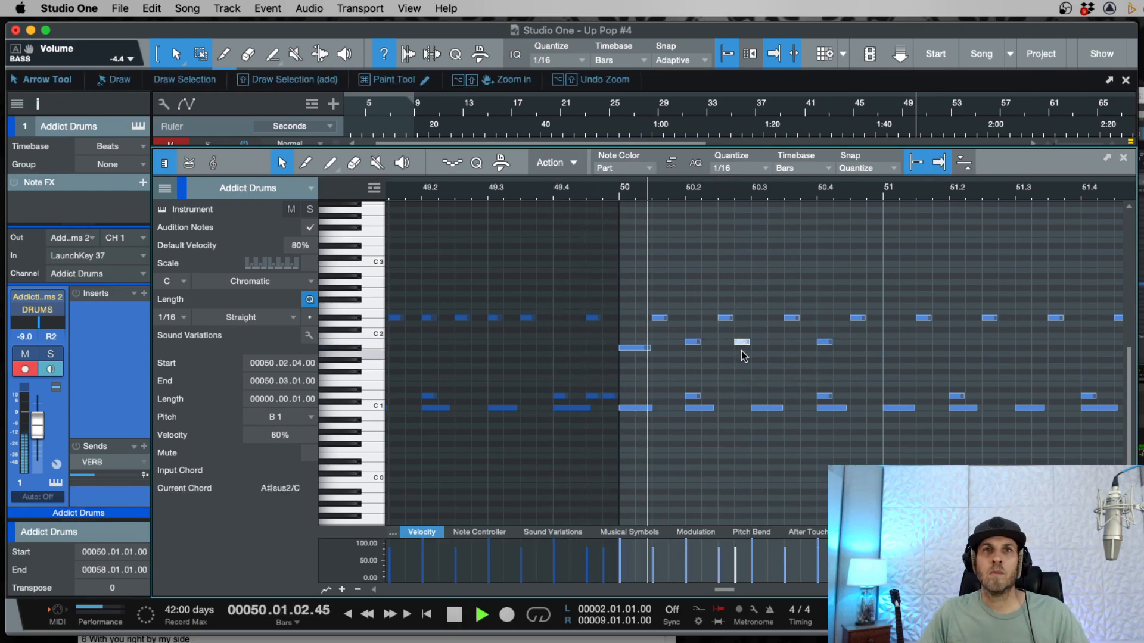
{"action": "key", "text": "space"}
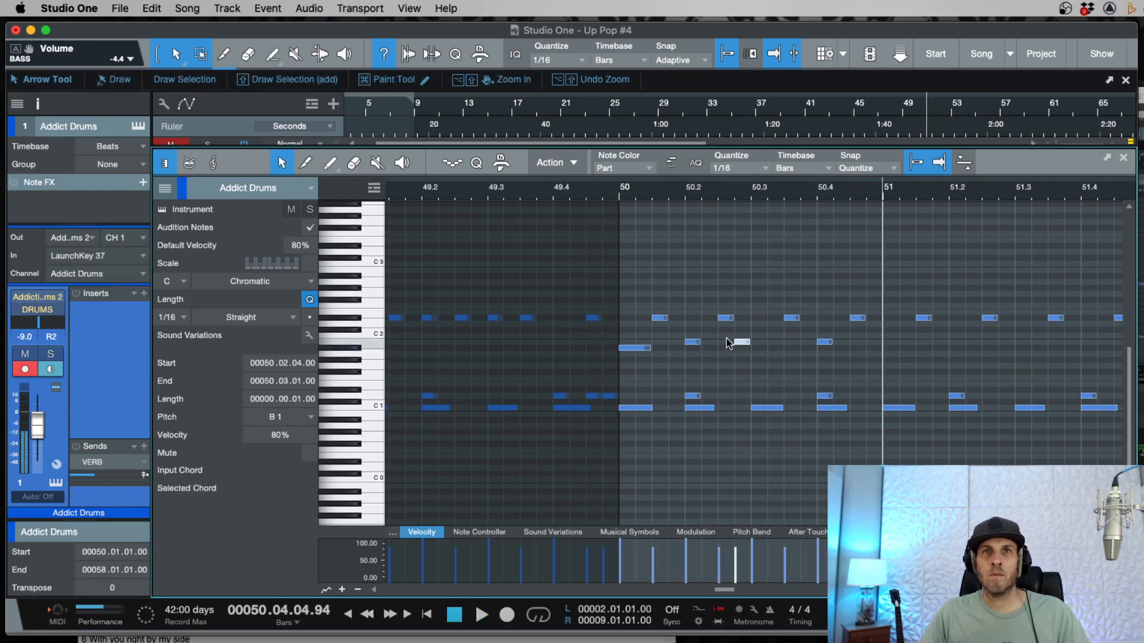
Step: Try the B 1 note at 50.4.4 instead, remove the one at 50.4.1, and play the bar
{"action": "left_click_drag", "start_coordinate": [742, 341], "coordinate": [875, 345]}
{"action": "double_click", "coordinate": [819, 343]}
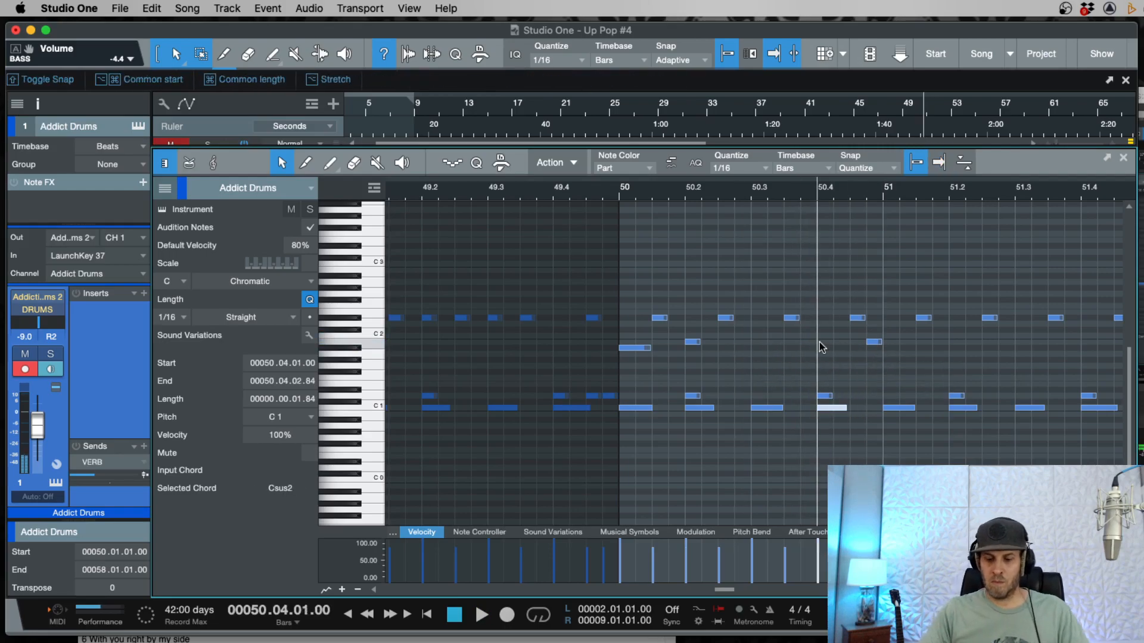
{"action": "key", "text": "space"}
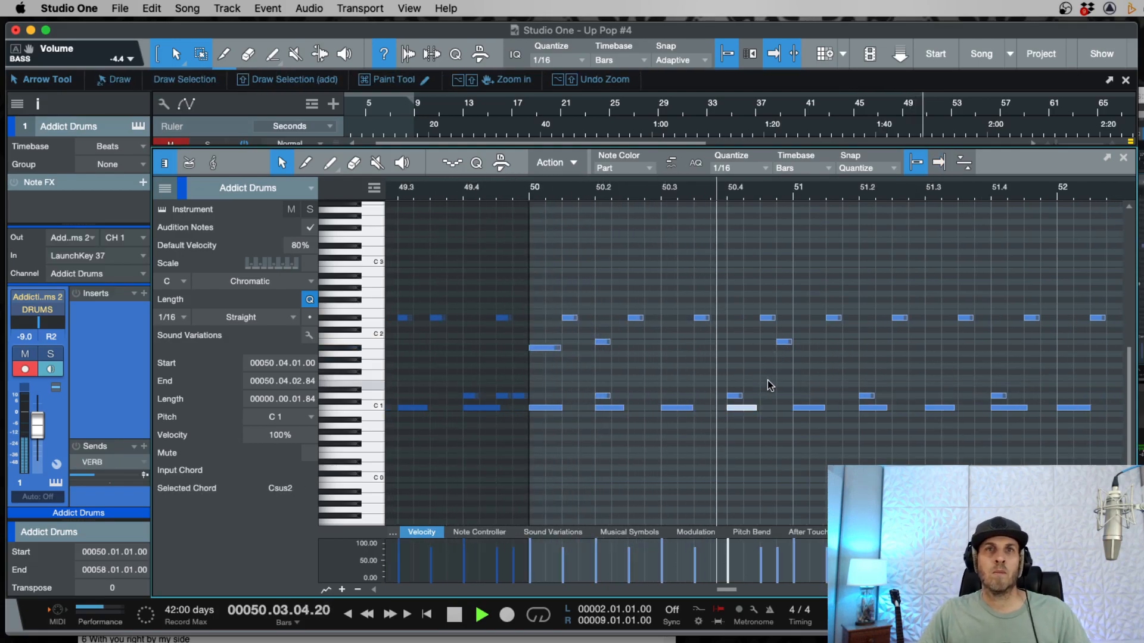
Step: Place the second B 1 note at 50.4.1 and duplicate the beat 2 and 4 pair in every bar through bar 57
{"action": "left_click_drag", "start_coordinate": [805, 346], "coordinate": [672, 354]}
{"action": "left_click_drag", "start_coordinate": [595, 361], "coordinate": [594, 363]}
{"action": "key", "text": "super+d"}
{"action": "key", "text": "w"}
{"action": "key", "text": "w"}
{"action": "key", "text": "super+d"}
{"action": "key", "text": "super+d"}
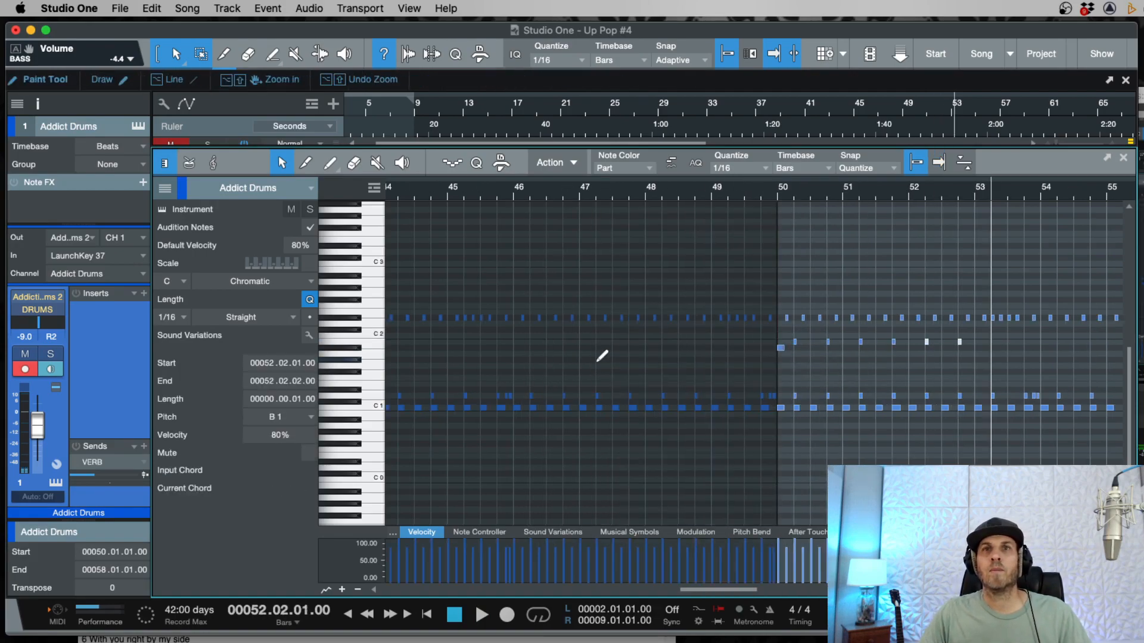
{"action": "key", "text": "w"}
{"action": "key", "text": "w"}
{"action": "key", "text": "super+d"}
{"action": "key", "text": "super+d"}
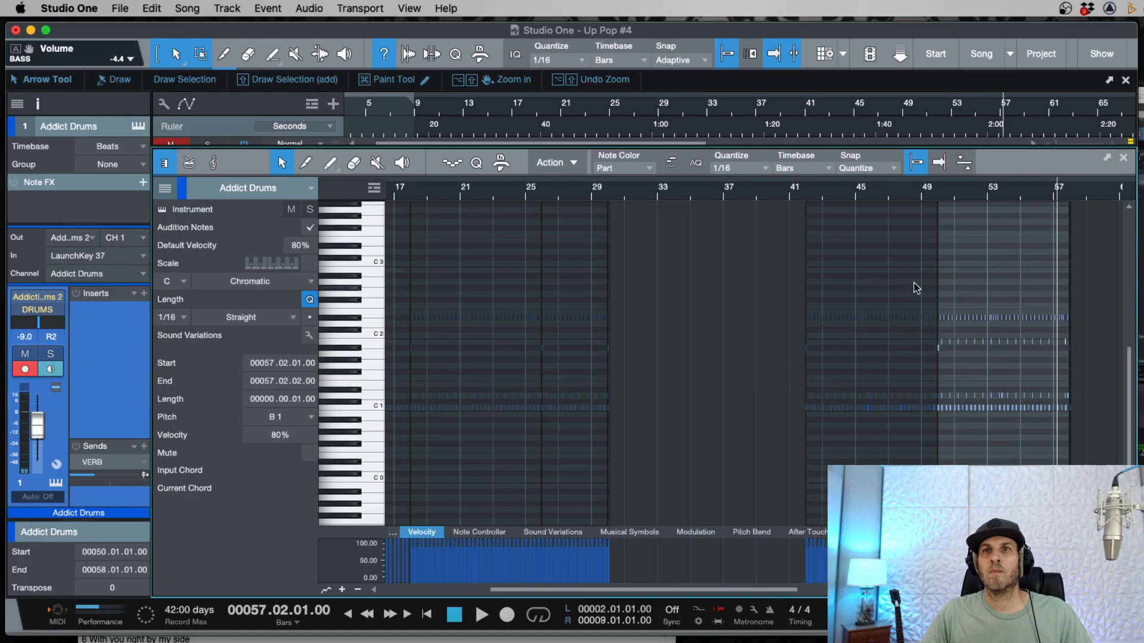
Step: Play Addict Drums from bar 49 into bar 52 to check the repeated B 1 notes
{"action": "key", "text": "KP_Subtract"}
{"action": "key", "text": "space"}
{"action": "key", "text": "KP_Subtract"}
{"action": "key", "text": "KP_Subtract"}
{"action": "key", "text": "KP_Subtract"}
{"action": "key", "text": "KP_Subtract"}
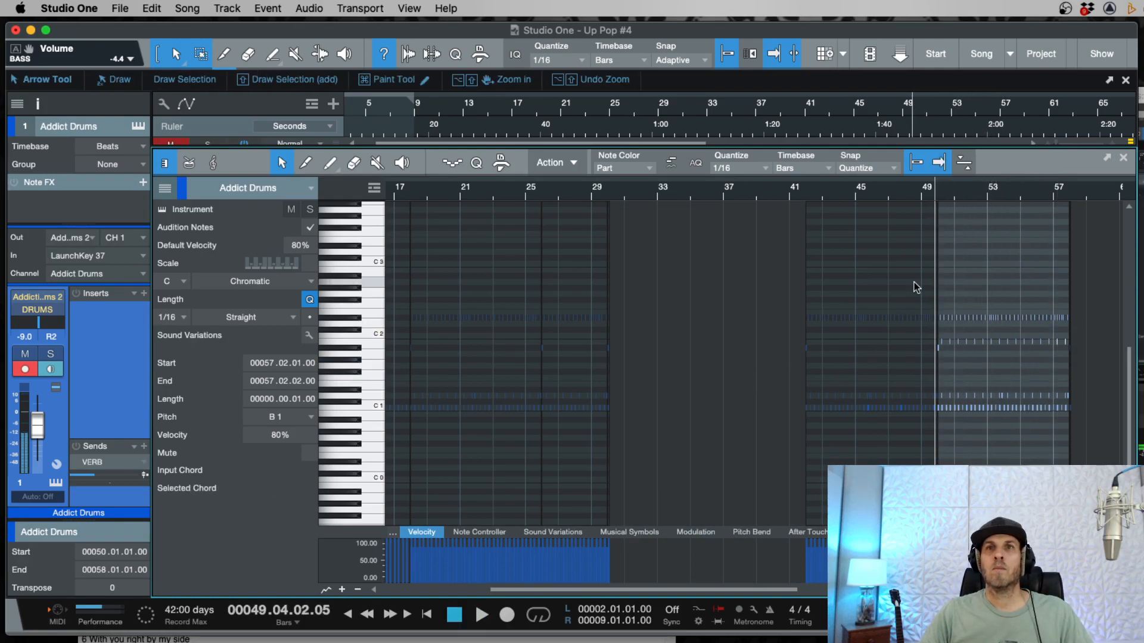
{"action": "key", "text": "space"}
{"action": "key", "text": "e"}
{"action": "key", "text": "e"}
{"action": "key", "text": "e"}
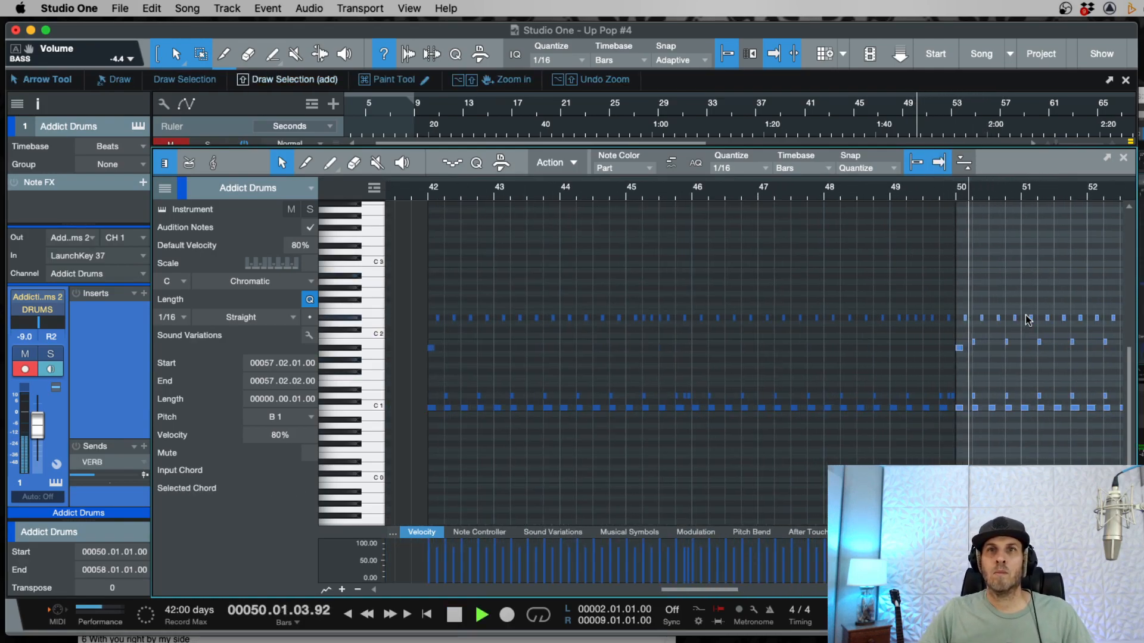
{"action": "key", "text": "w"}
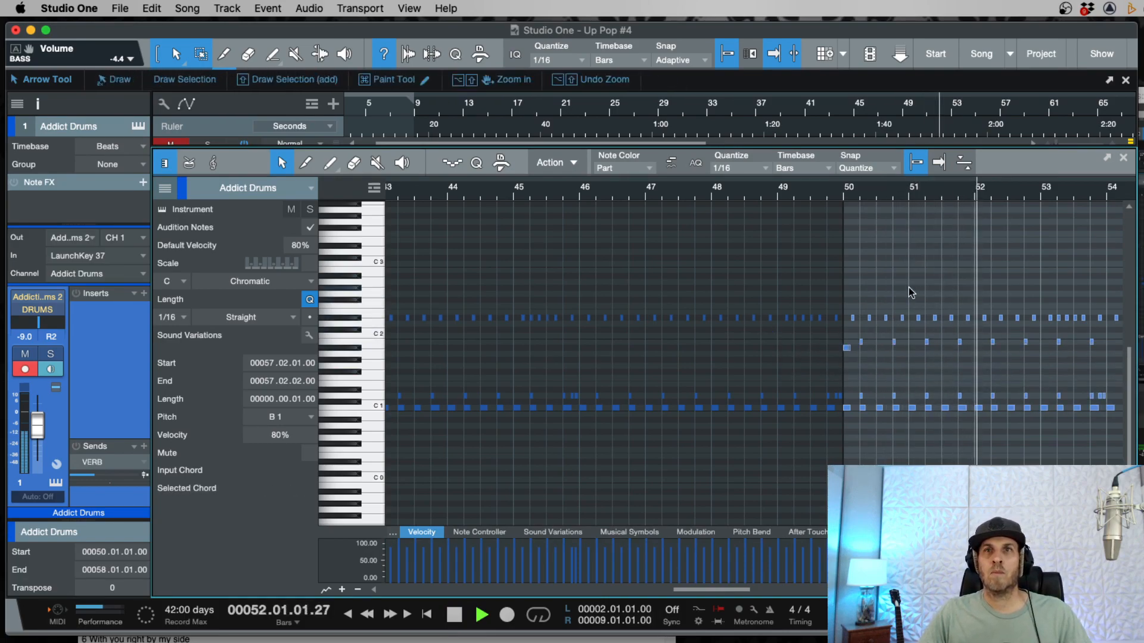
{"action": "key", "text": "space"}
Step: Add a 1/16 note in bar 50 of Addict Drums, move it to C# 2 at 50.2.2, and play the bar
{"action": "double_click", "coordinate": [868, 276]}
{"action": "key", "text": "e"}
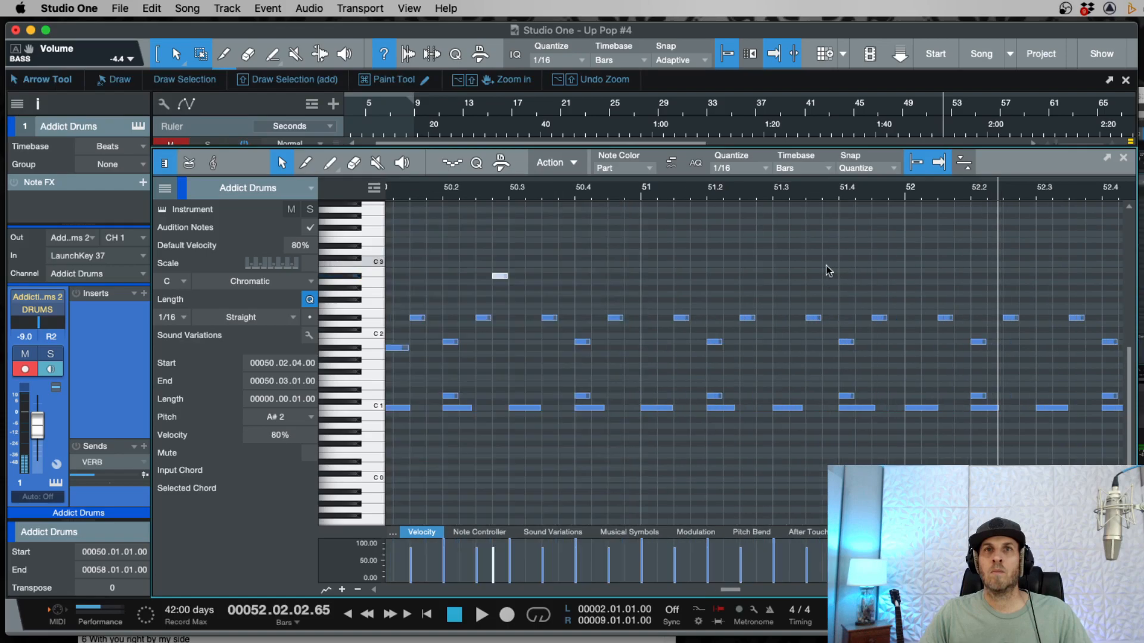
{"action": "left_click_drag", "start_coordinate": [747, 275], "coordinate": [750, 327]}
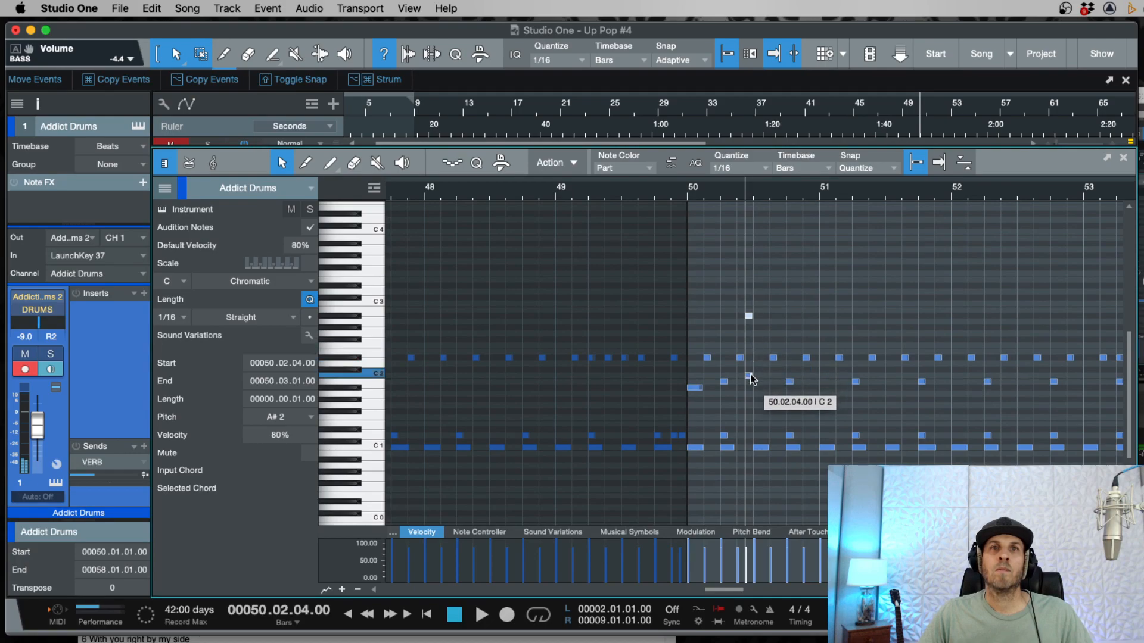
{"action": "left_click_drag", "start_coordinate": [749, 386], "coordinate": [731, 370]}
{"action": "key", "text": "e"}
{"action": "key", "text": "KP_Subtract"}
{"action": "key", "text": "space"}
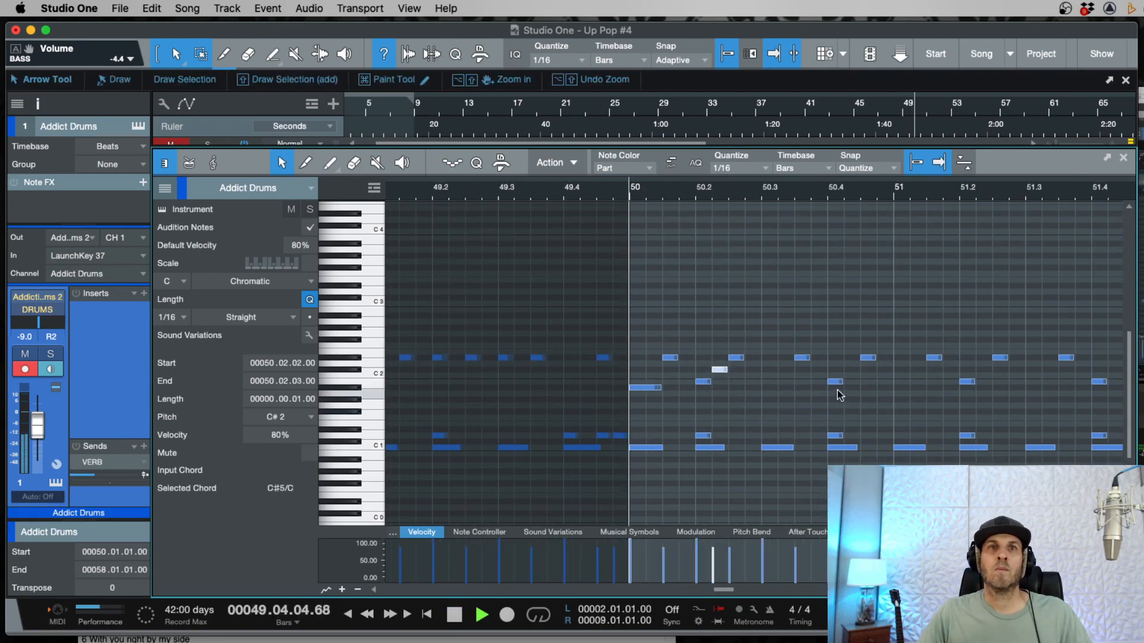
{"action": "key", "text": "space"}
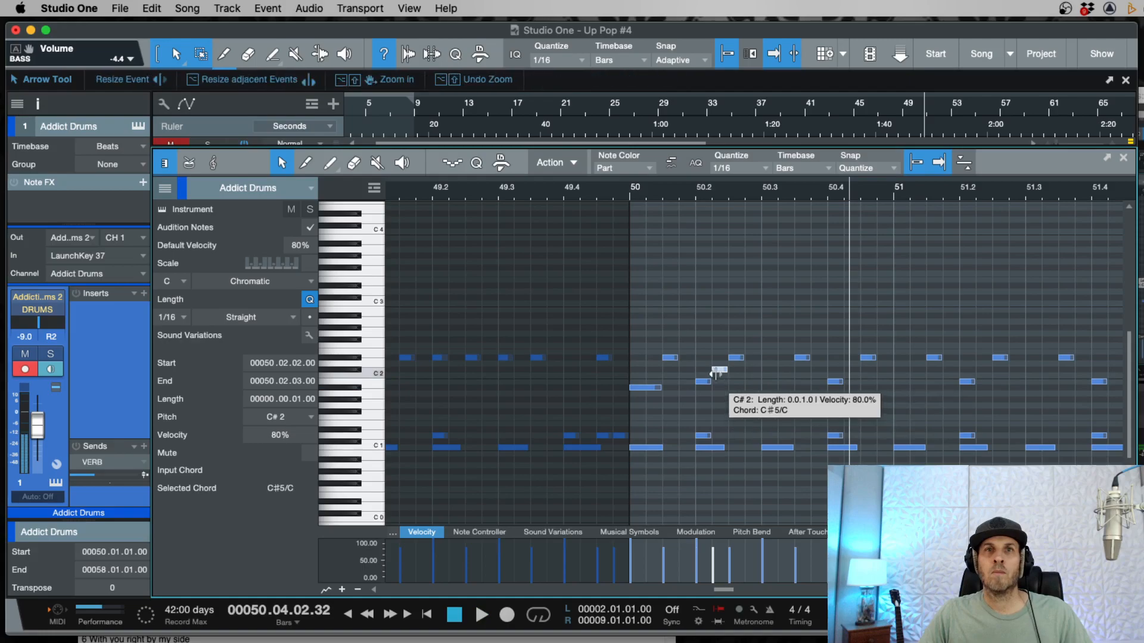
Step: Copy the C# 2 note to 50.4.2 and play bar 50
{"action": "left_click_drag", "start_coordinate": [717, 373], "coordinate": [849, 370]}
{"action": "key", "text": "space"}
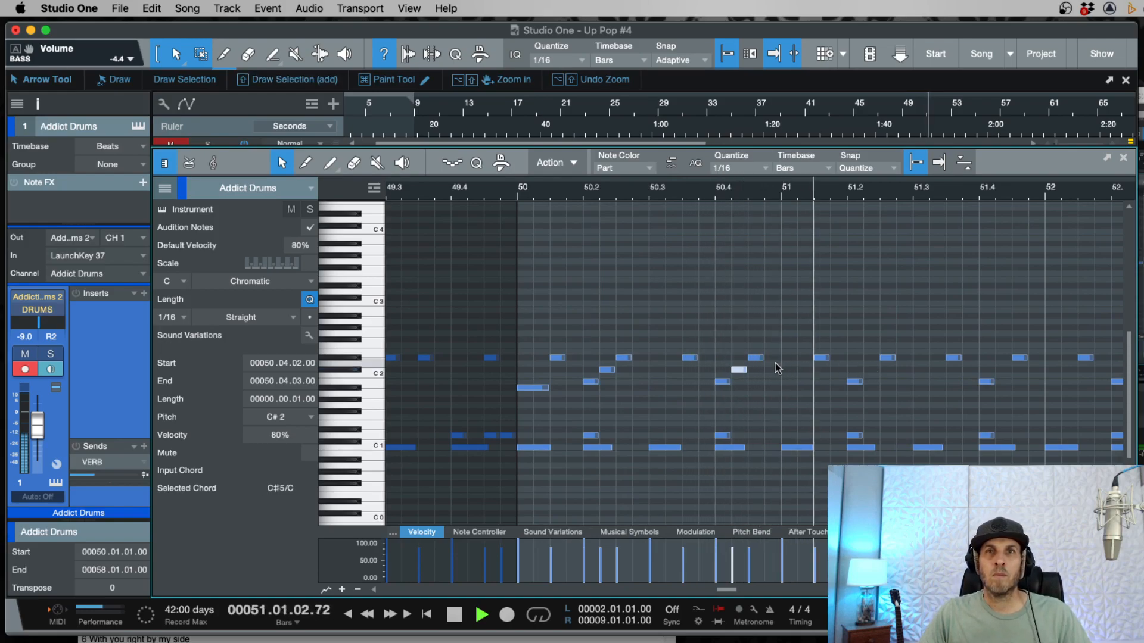
{"action": "key", "text": "space"}
Step: Select both C# 2 notes in bar 50 and duplicate them bar by bar through bar 57
{"action": "key", "text": "w"}
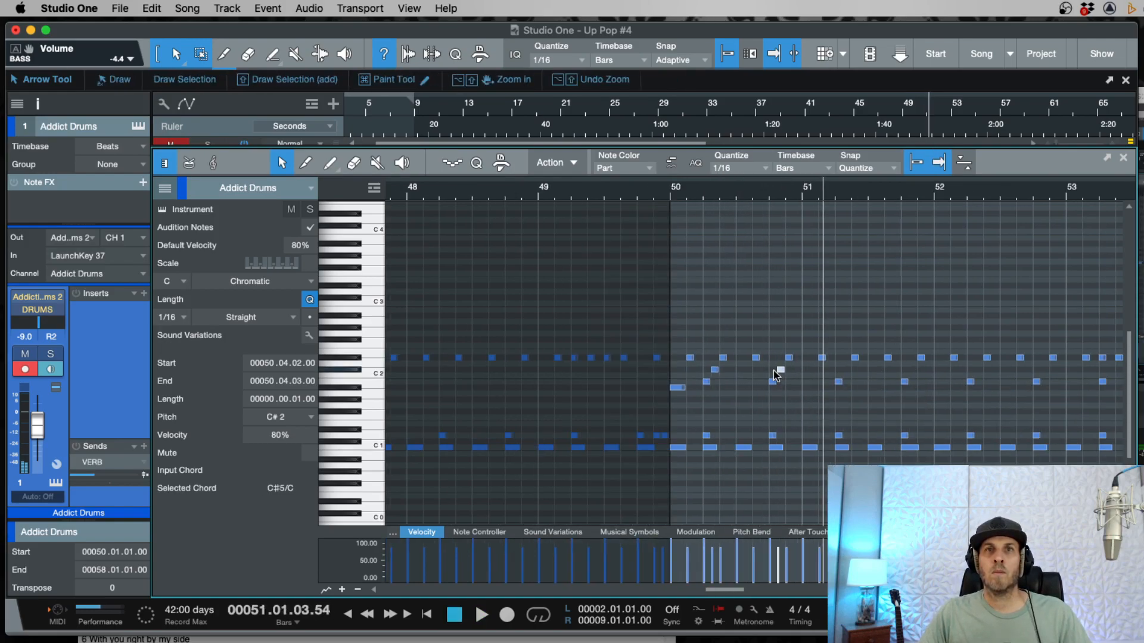
{"action": "left_click_drag", "start_coordinate": [835, 373], "coordinate": [703, 365]}
{"action": "key", "text": "d"}
{"action": "key", "text": "w"}
{"action": "key", "text": "w"}
{"action": "key", "text": "d"}
{"action": "key", "text": "d"}
{"action": "key", "text": "d"}
{"action": "key", "text": "d"}
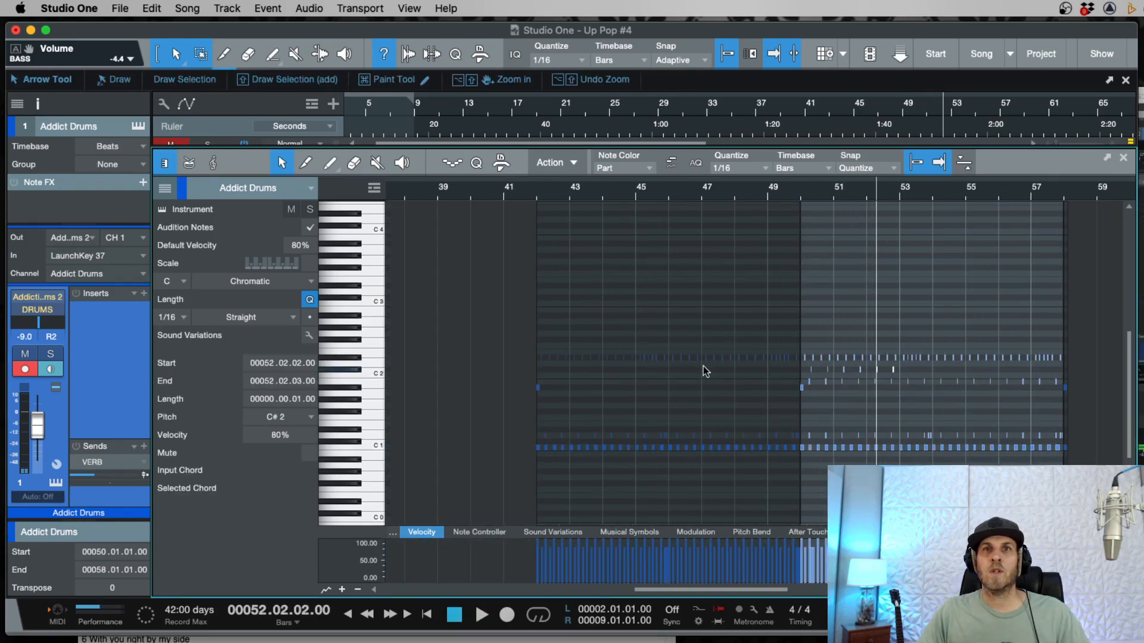
{"action": "key", "text": "d"}
Step: Play the Addict Drums part through the bar 50 transition to check the C# 2 notes
{"action": "key", "text": "KP_Subtract"}
{"action": "key", "text": "space"}
{"action": "key", "text": "e"}
{"action": "key", "text": "e"}
{"action": "key", "text": "e"}
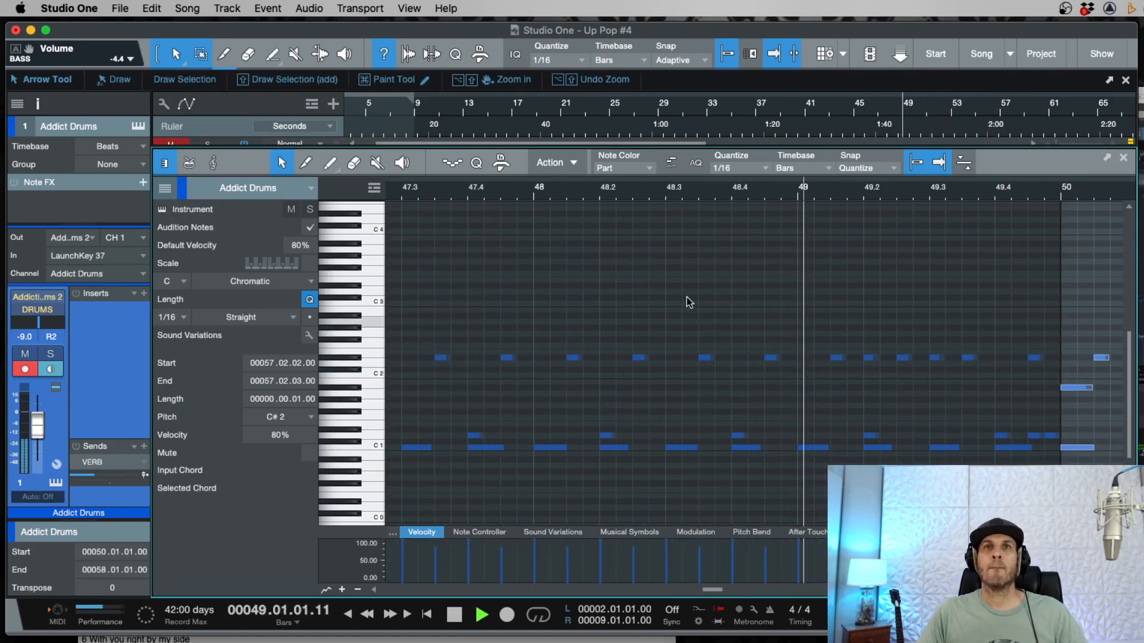
Step: Close the note editor and reduce the track heights, including Addict Drums, Drums 3 and Drums 4
{"action": "key", "text": "F2"}
{"action": "key", "text": "w"}
{"action": "key", "text": "w"}
{"action": "key", "text": "w"}
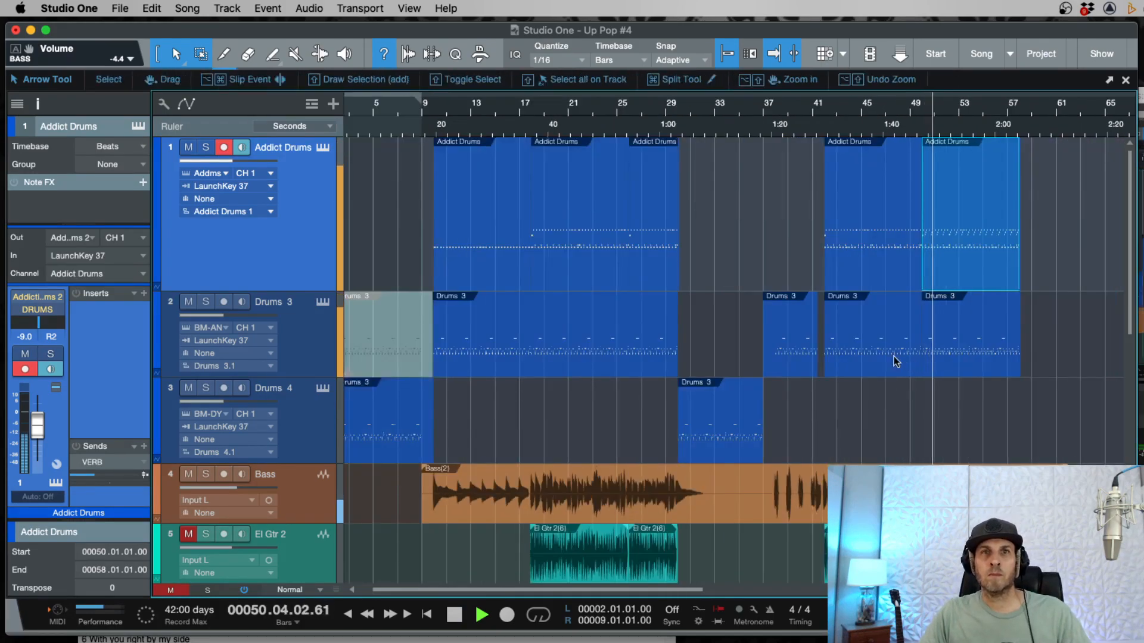
{"action": "left_click_drag", "start_coordinate": [316, 291], "coordinate": [315, 236]}
{"action": "left_click_drag", "start_coordinate": [307, 285], "coordinate": [309, 273]}
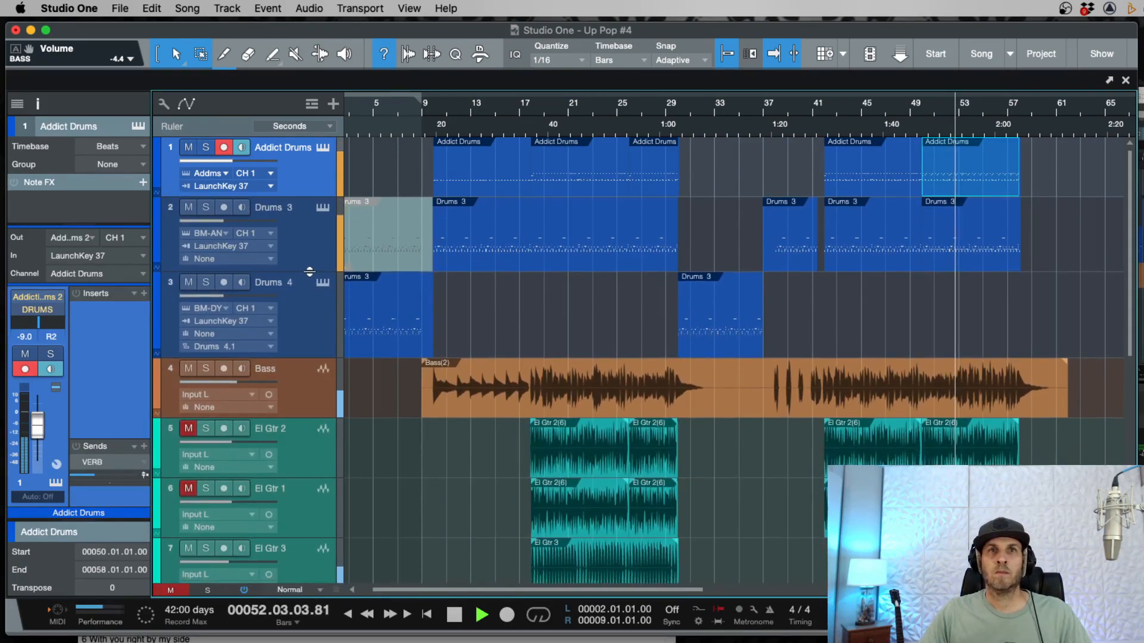
{"action": "left_click", "coordinate": [301, 343]}
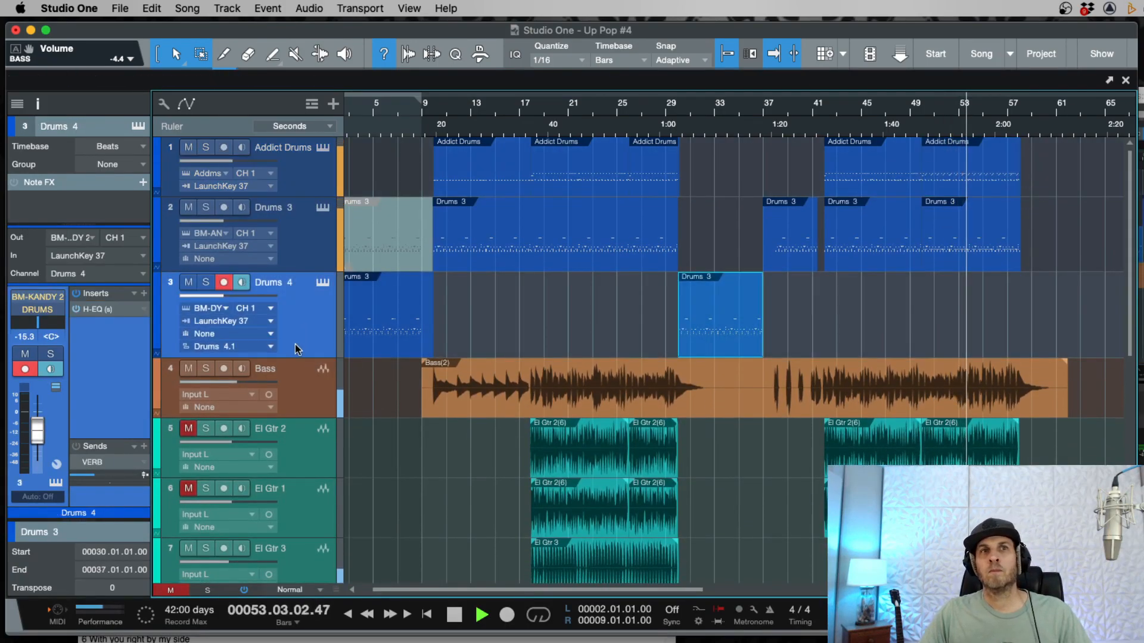
{"action": "left_click_drag", "start_coordinate": [298, 356], "coordinate": [298, 319]}
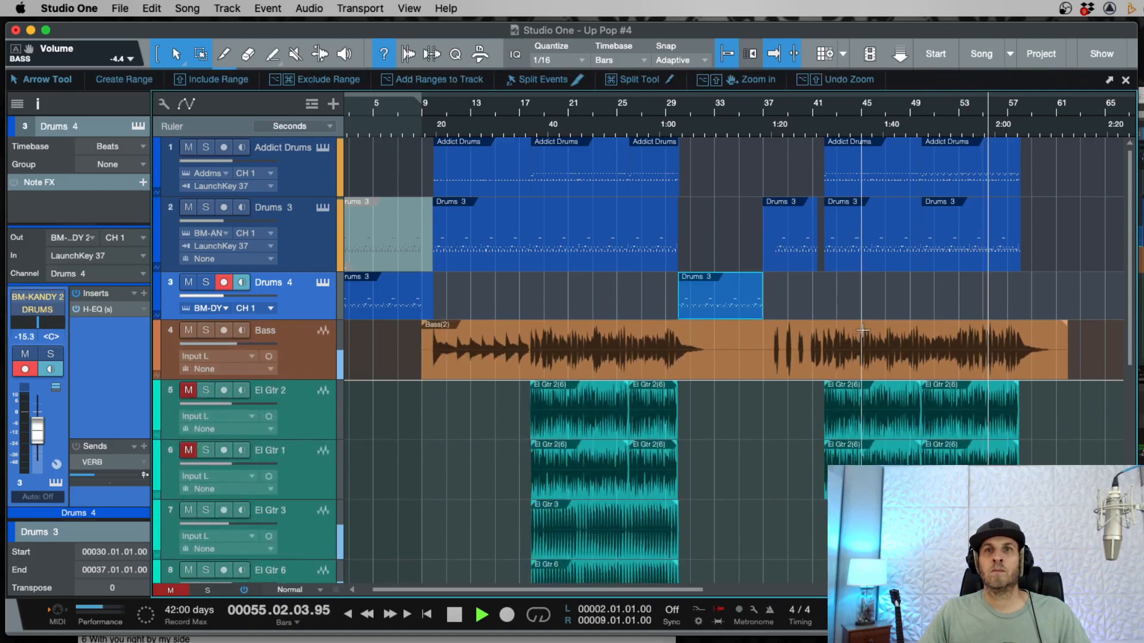
{"action": "scroll", "coordinate": [865, 328], "scroll_direction": "down", "scroll_amount": 2}
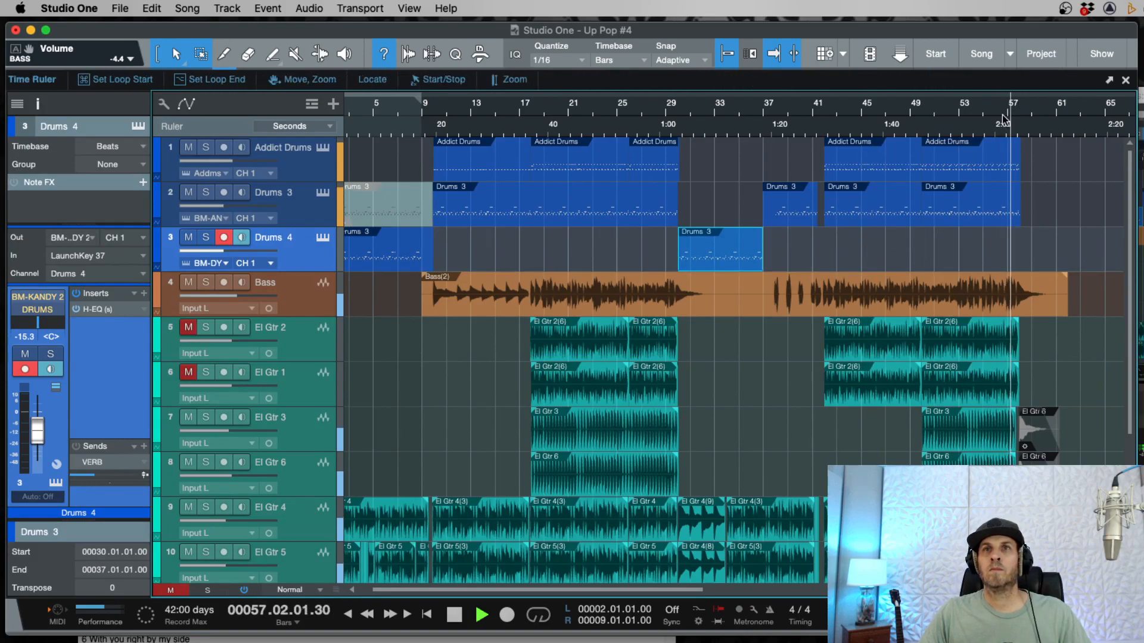
Step: Stop playback, select the Drums 3 event at bar 42, and enlarge the Drums 3 track height
{"action": "key", "text": "space"}
{"action": "left_click", "coordinate": [922, 224]}
{"action": "key", "text": "e"}
{"action": "key", "text": "e"}
{"action": "key", "text": "e"}
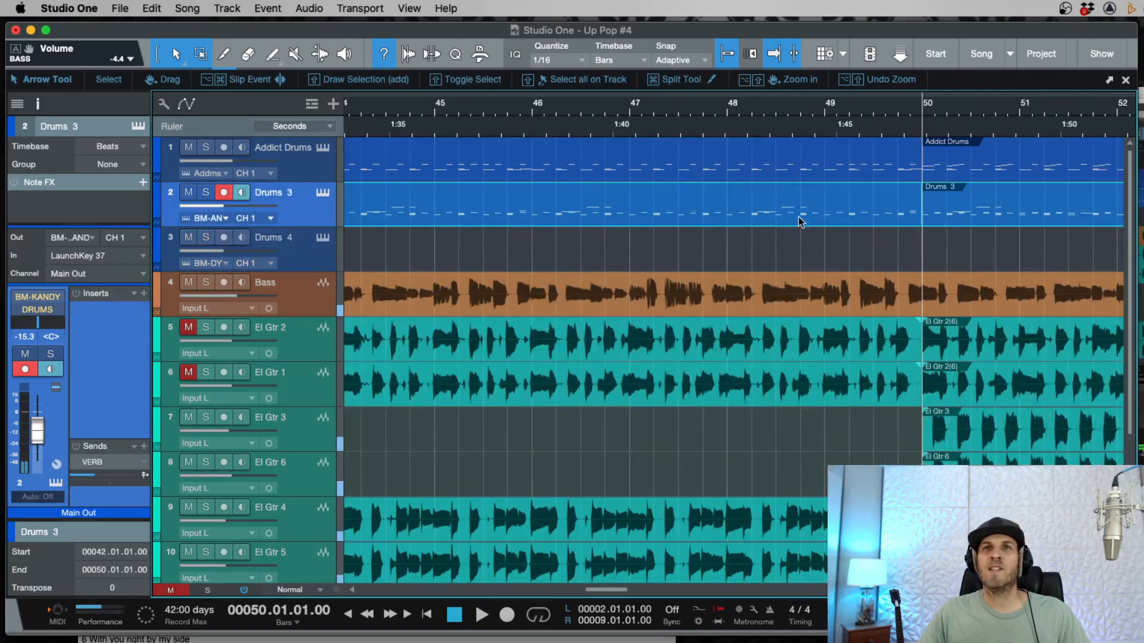
{"action": "key", "text": "w"}
{"action": "left_click_drag", "start_coordinate": [300, 227], "coordinate": [299, 439]}
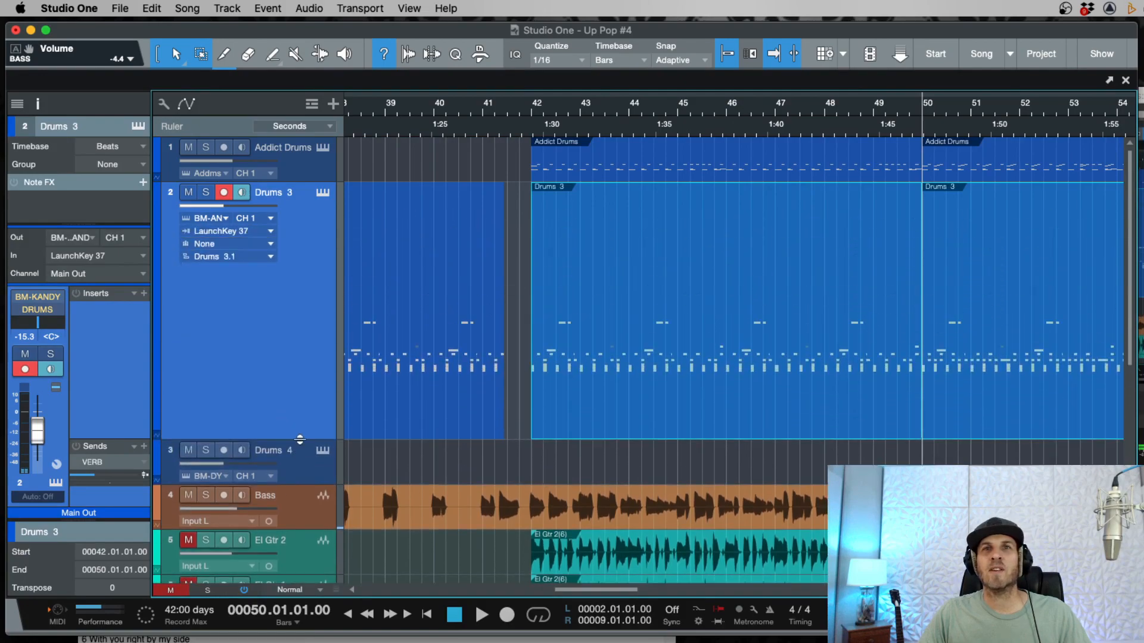
{"action": "key", "text": "w"}
{"action": "key", "text": "w"}
{"action": "key", "text": "w"}
{"action": "double_click", "coordinate": [877, 413]}
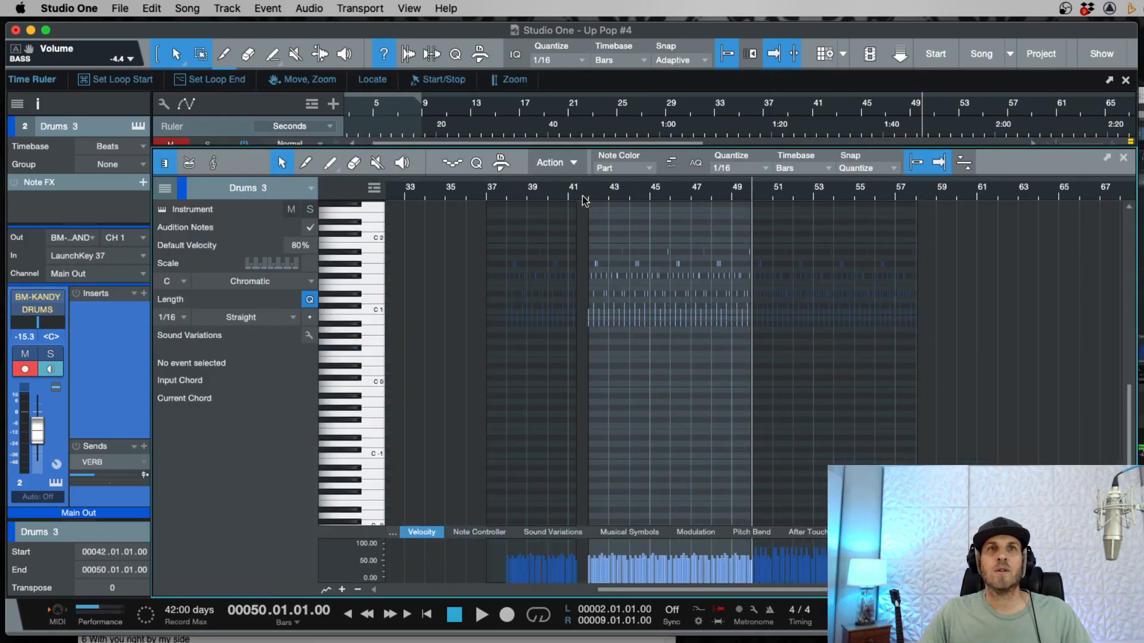
{"action": "left_click", "coordinate": [799, 380]}
{"action": "key", "text": "F2"}
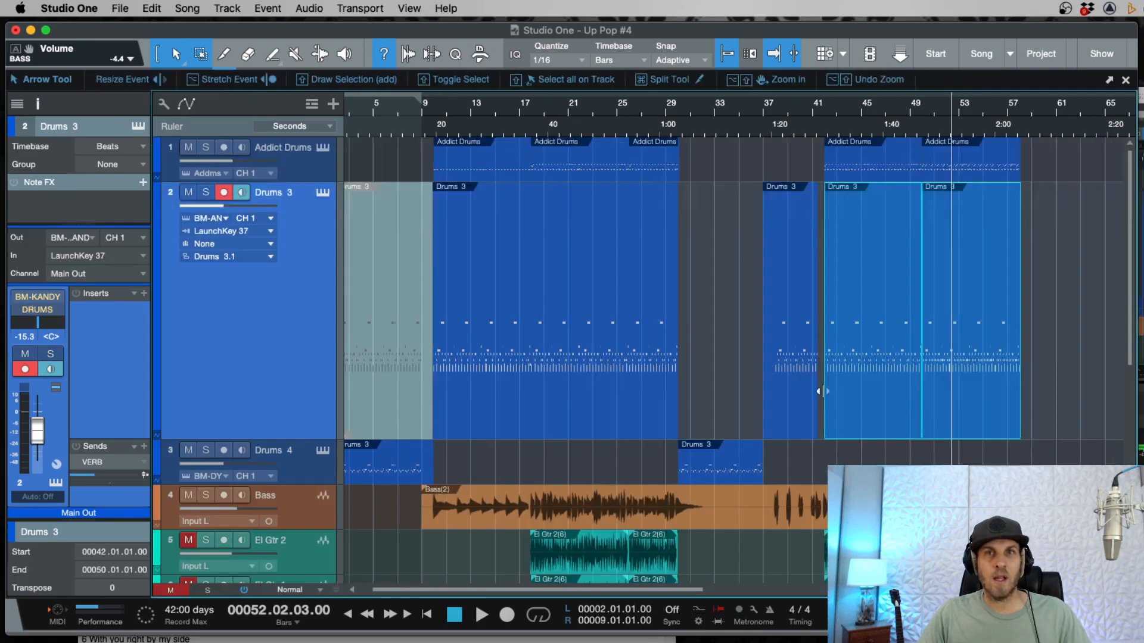
Step: Open the Drums 3 event starting at bar 50 in the note editor
{"action": "double_click", "coordinate": [962, 414]}
{"action": "key", "text": "e"}
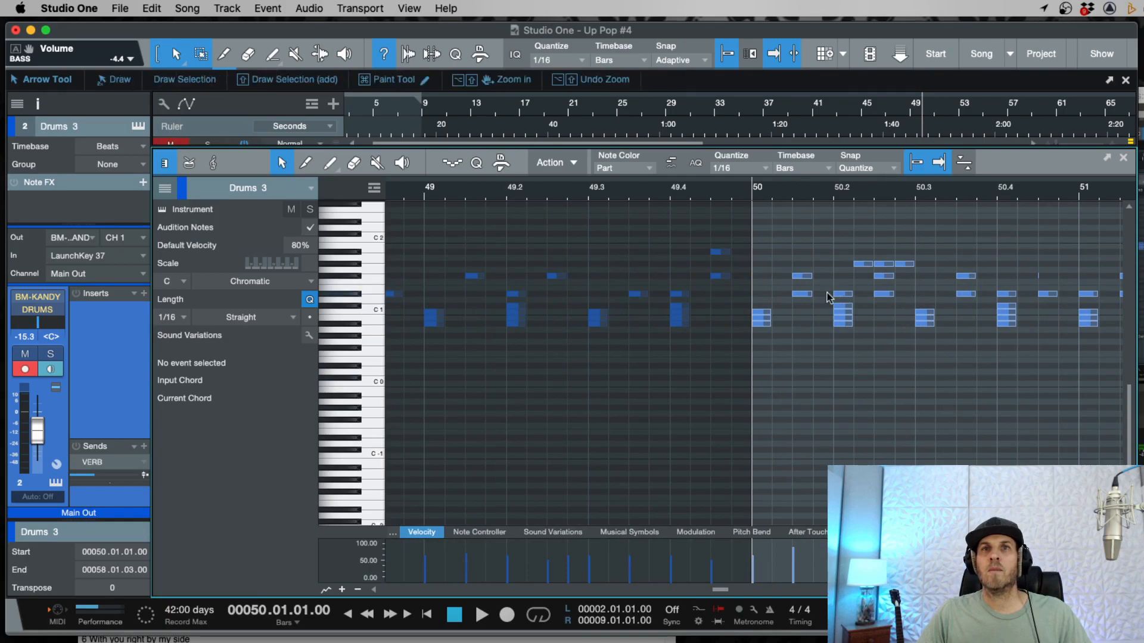
Step: Try deleting D# 1 notes from the Drums 3 pattern, starting with those at 50.1.3 and 50.2.3
{"action": "left_click", "coordinate": [801, 294]}
{"action": "key", "text": "Right"}
{"action": "key", "text": "Delete"}
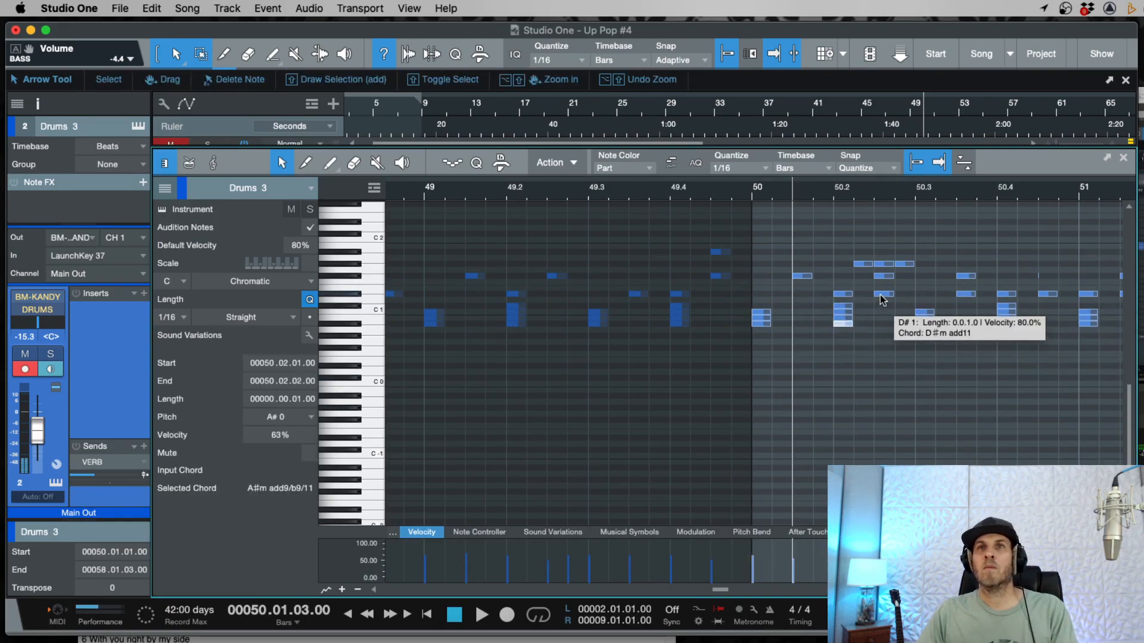
{"action": "left_click", "coordinate": [880, 295]}
{"action": "key", "text": "Delete"}
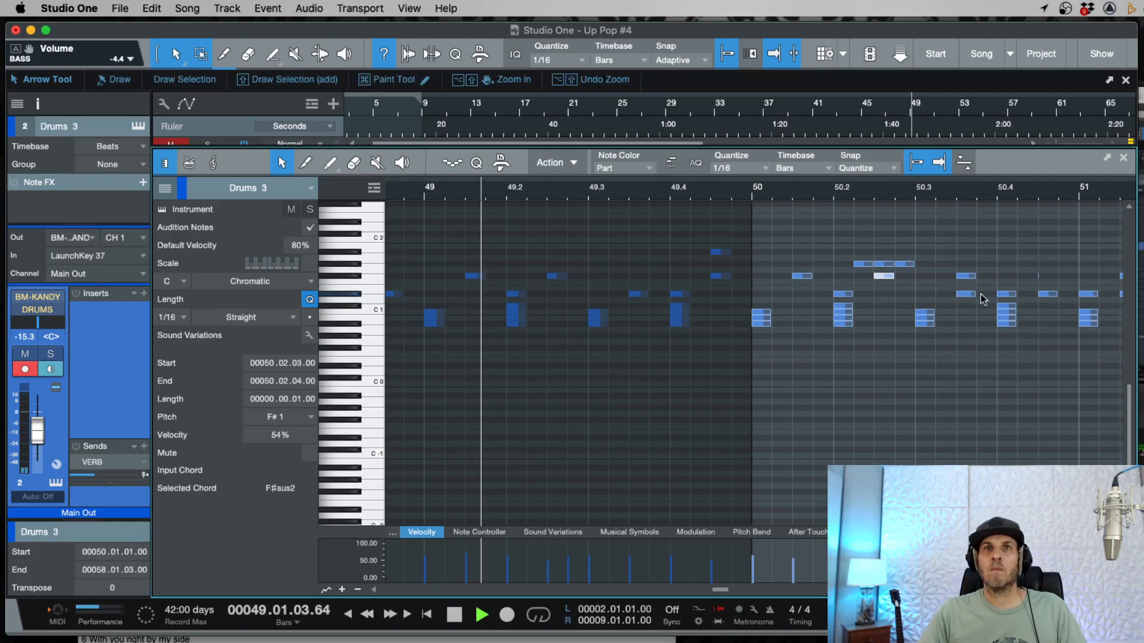
{"action": "key", "text": "w"}
{"action": "left_click", "coordinate": [916, 296]}
{"action": "key", "text": "Delete"}
Step: Stop playback and undo the three D# 1 note deletions in Drums 3
{"action": "key", "text": "space"}
{"action": "key", "text": "super+z"}
{"action": "key", "text": "super+z"}
{"action": "key", "text": "super+z"}
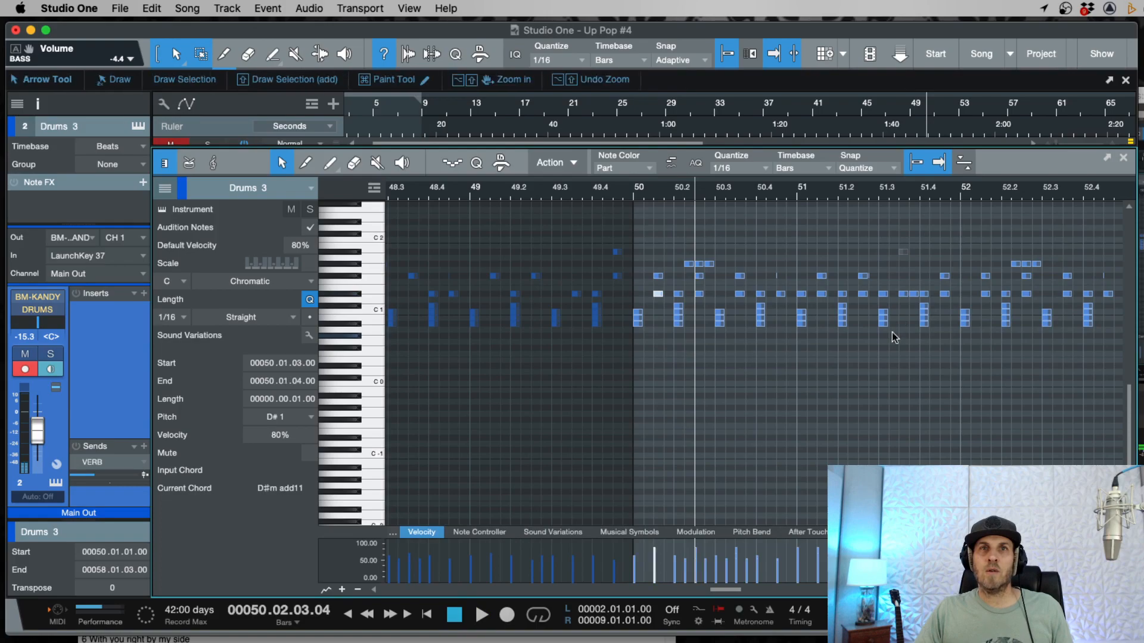
Step: Delete the D# 1 note at 51.3.4 in Drums 3 and play the transition into bar 50
{"action": "left_click", "coordinate": [913, 294]}
{"action": "key", "text": "Delete"}
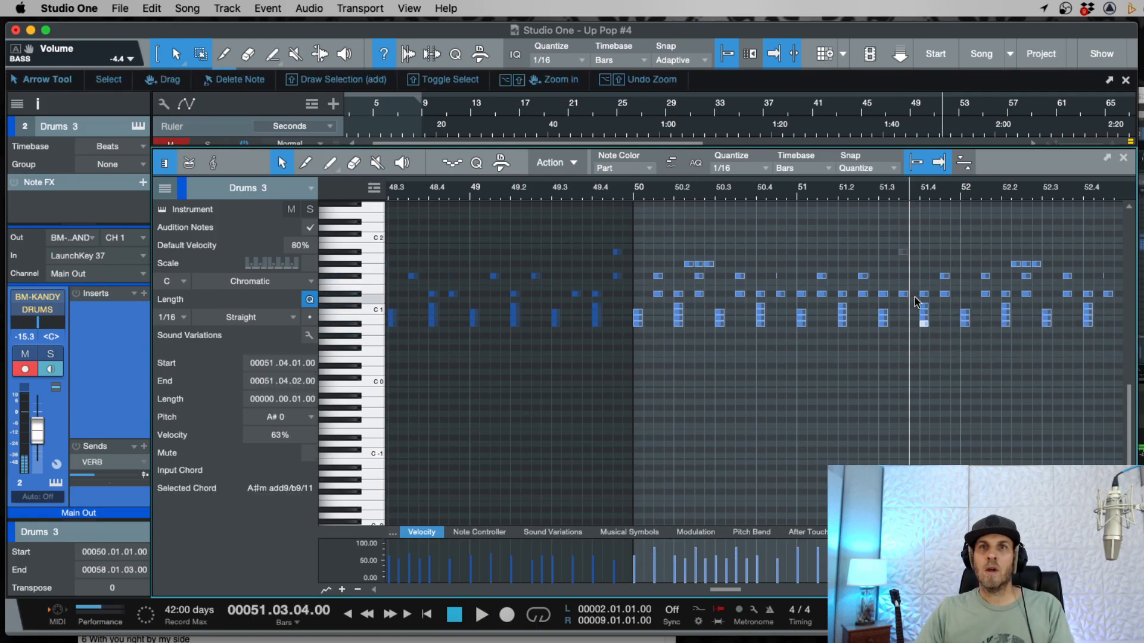
{"action": "key", "text": "space"}
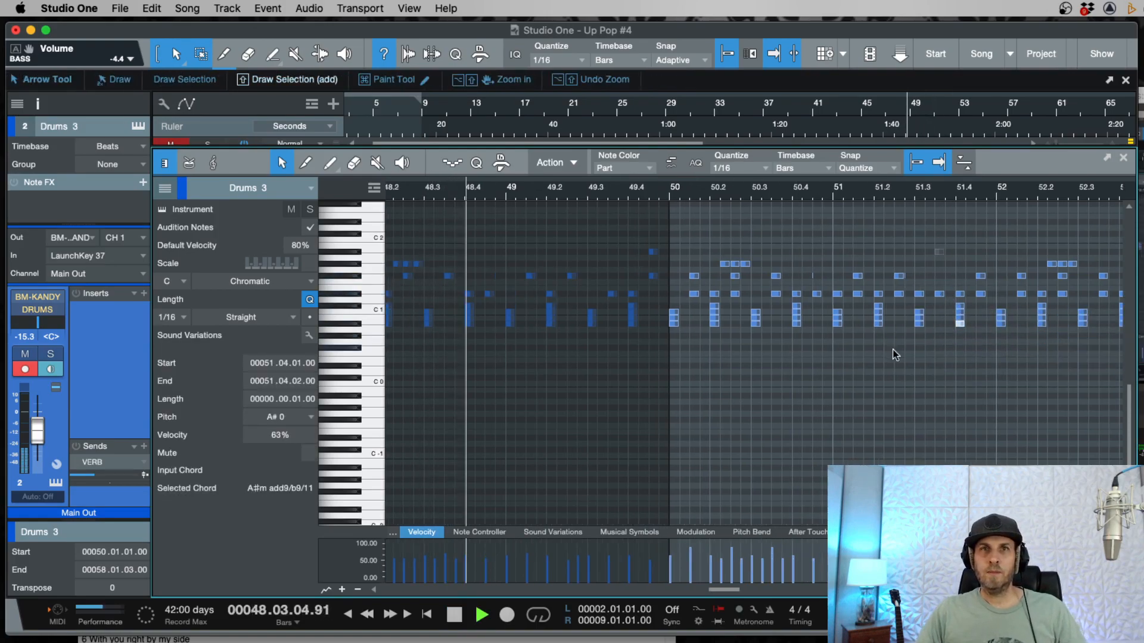
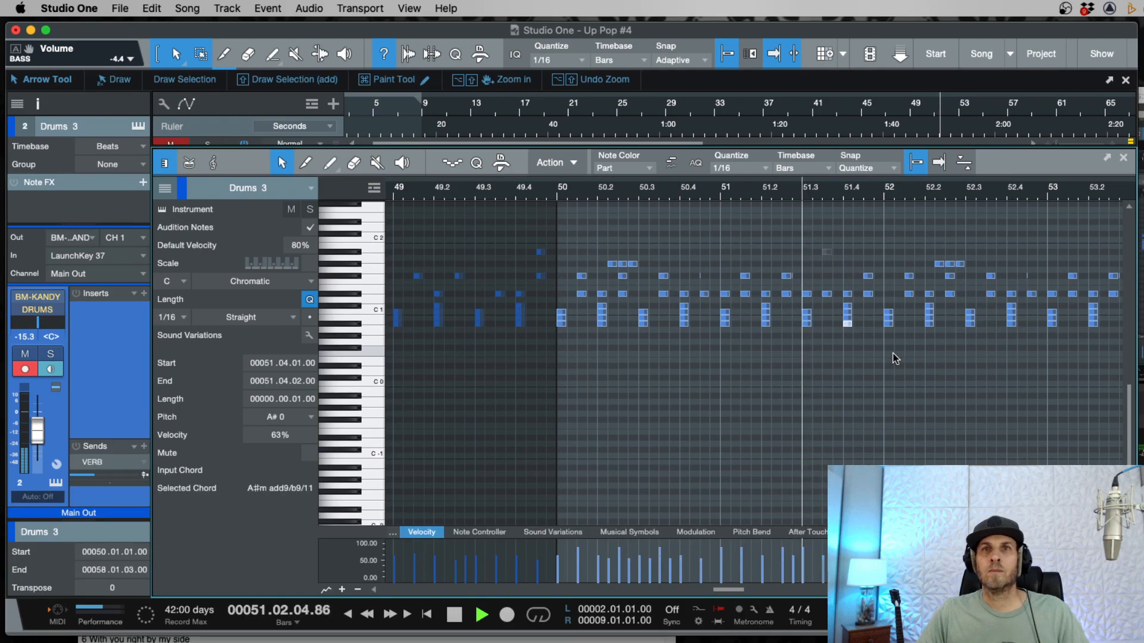
Step: Select the D# 1 notes from 52.1.3 onward in Drums 3 while playing on to bar 54, and stop playback
{"action": "left_click", "coordinate": [908, 293]}
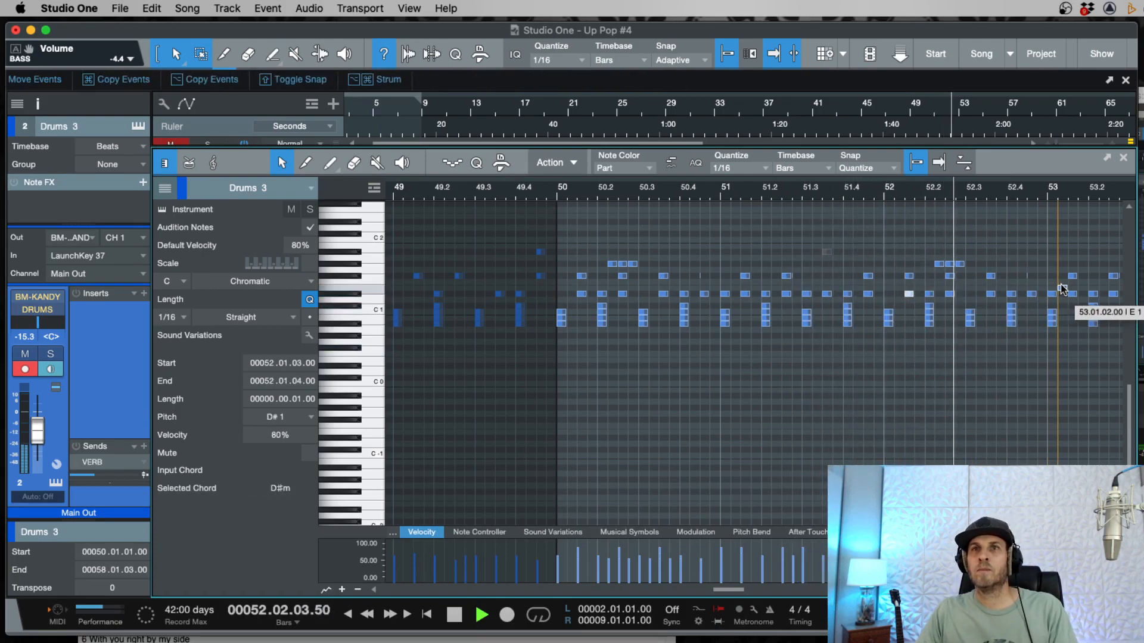
{"action": "left_click_drag", "start_coordinate": [895, 287], "coordinate": [962, 298]}
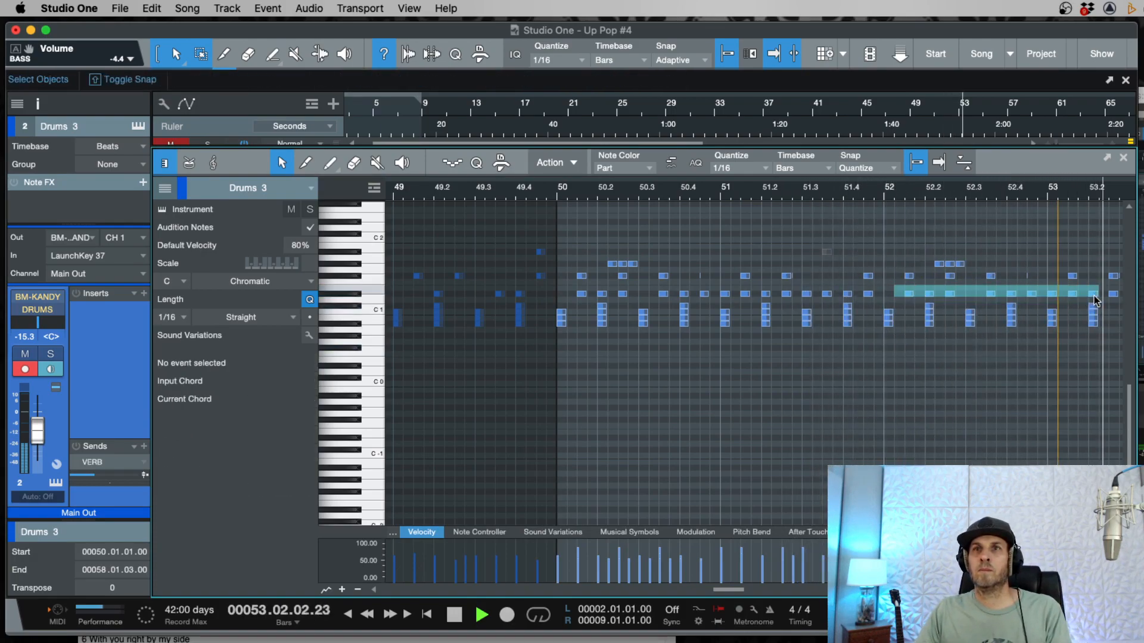
{"action": "left_click_drag", "start_coordinate": [1107, 295], "coordinate": [1110, 296]}
{"action": "key", "text": "w"}
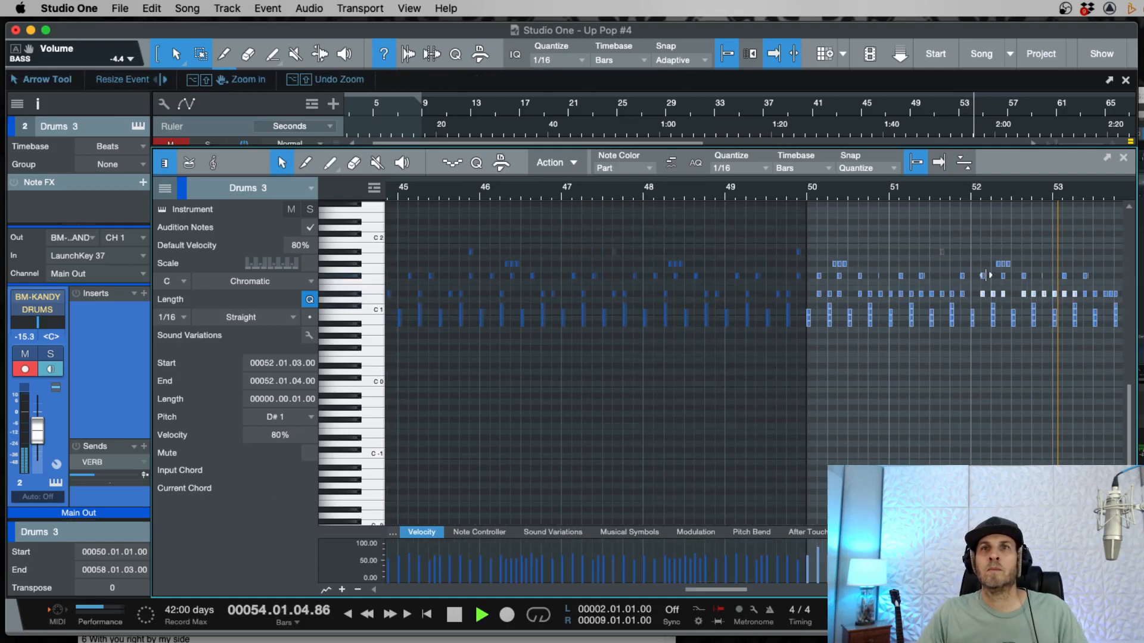
{"action": "key", "text": "space"}
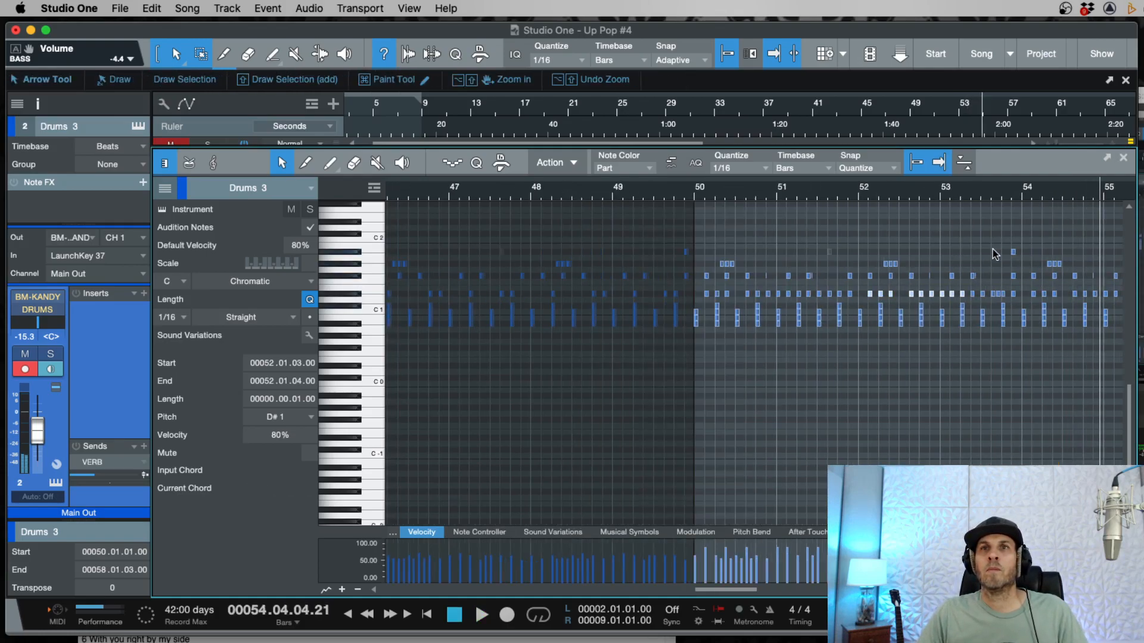
Step: Delete the D# 1 notes at 53.3.4, 57.3.4 and 55.3.4 in Drums 3
{"action": "left_click", "coordinate": [993, 250]}
{"action": "key", "text": "e"}
{"action": "key", "text": "e"}
{"action": "left_click", "coordinate": [1022, 293]}
{"action": "key", "text": "Delete"}
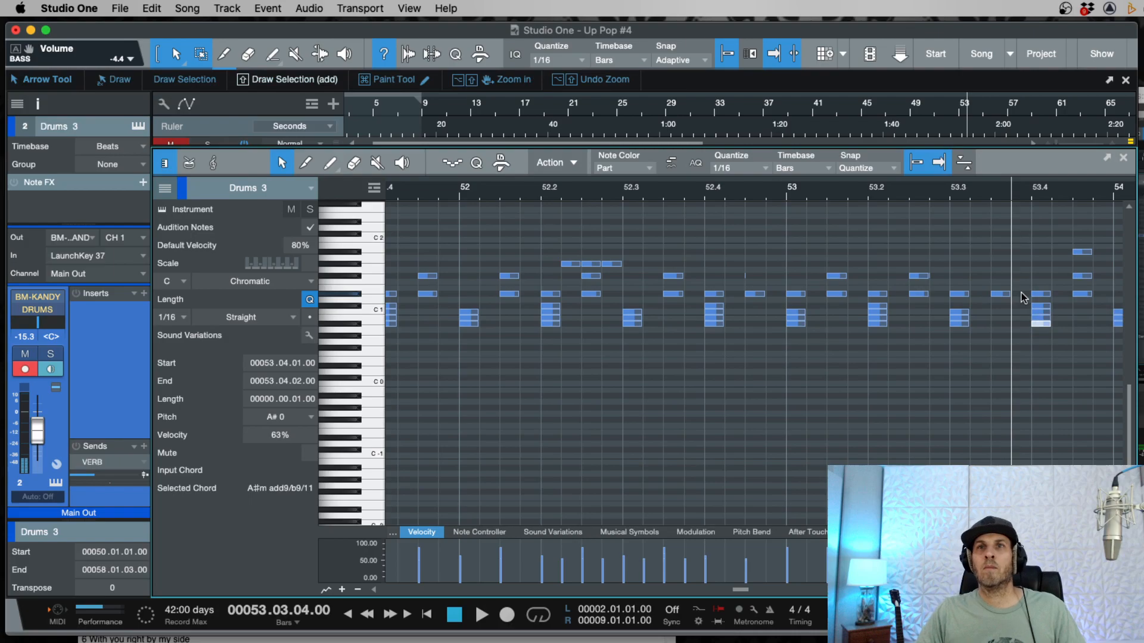
{"action": "scroll", "coordinate": [1023, 297], "scroll_direction": "right", "scroll_amount": 6}
{"action": "key", "text": "w"}
{"action": "scroll", "coordinate": [1019, 297], "scroll_direction": "right", "scroll_amount": 2}
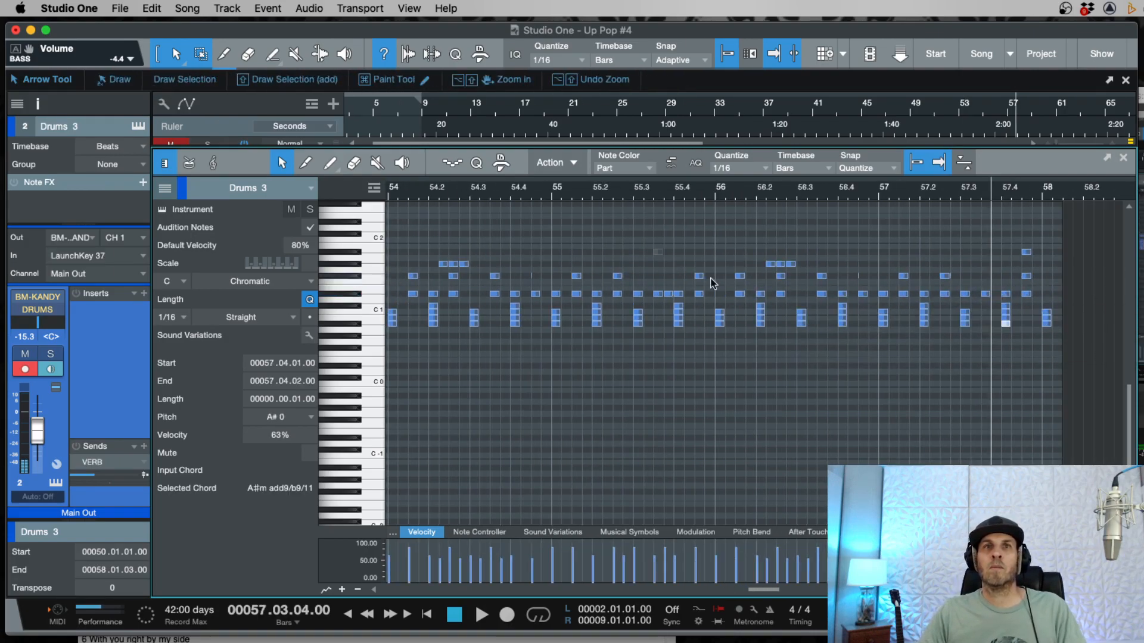
{"action": "key", "text": "w"}
{"action": "key", "text": "w"}
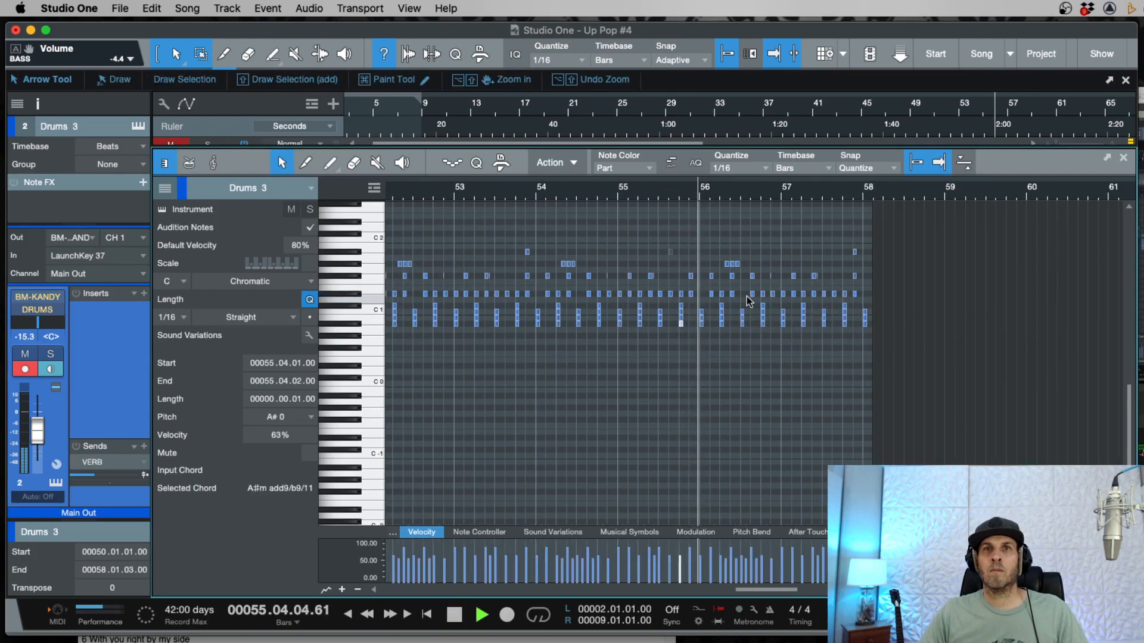
Step: Listen to the thinned Drums 3 pattern from bar 55 past its end at bar 58, and stop playback
{"action": "key", "text": "e"}
{"action": "key", "text": "e"}
{"action": "key", "text": "e"}
{"action": "key", "text": "e"}
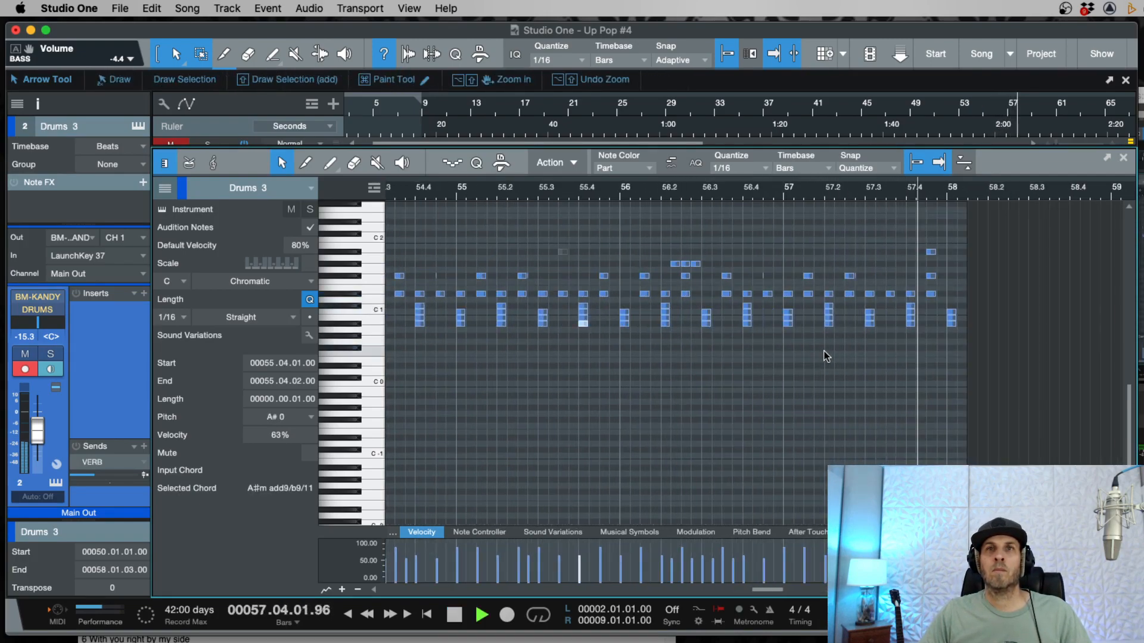
{"action": "key", "text": "w"}
{"action": "key", "text": "w"}
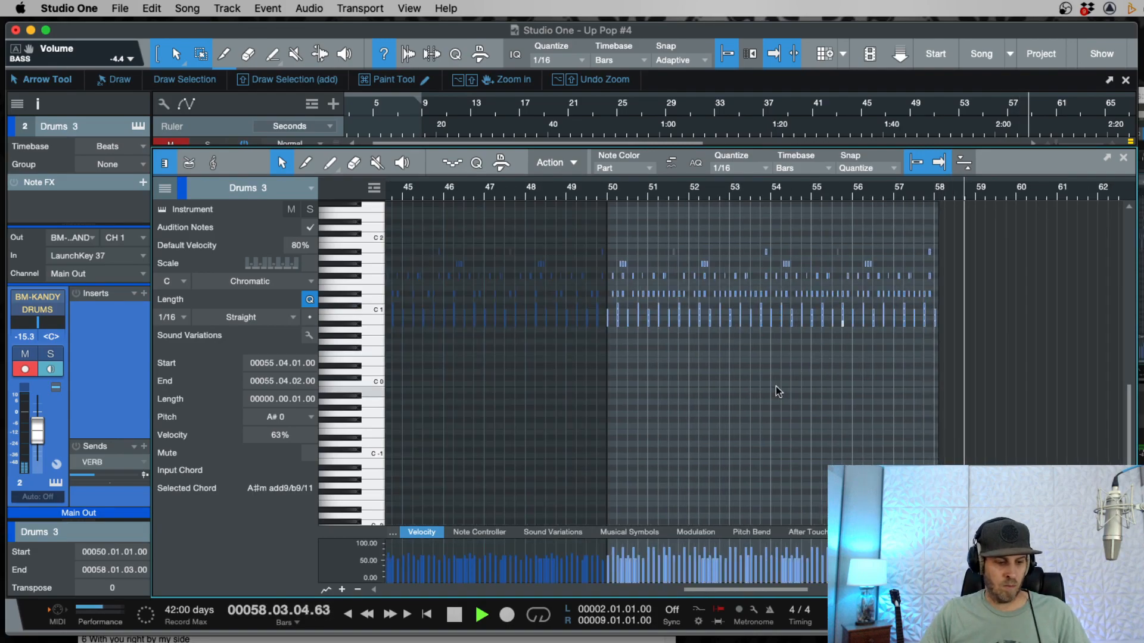
{"action": "key", "text": "w"}
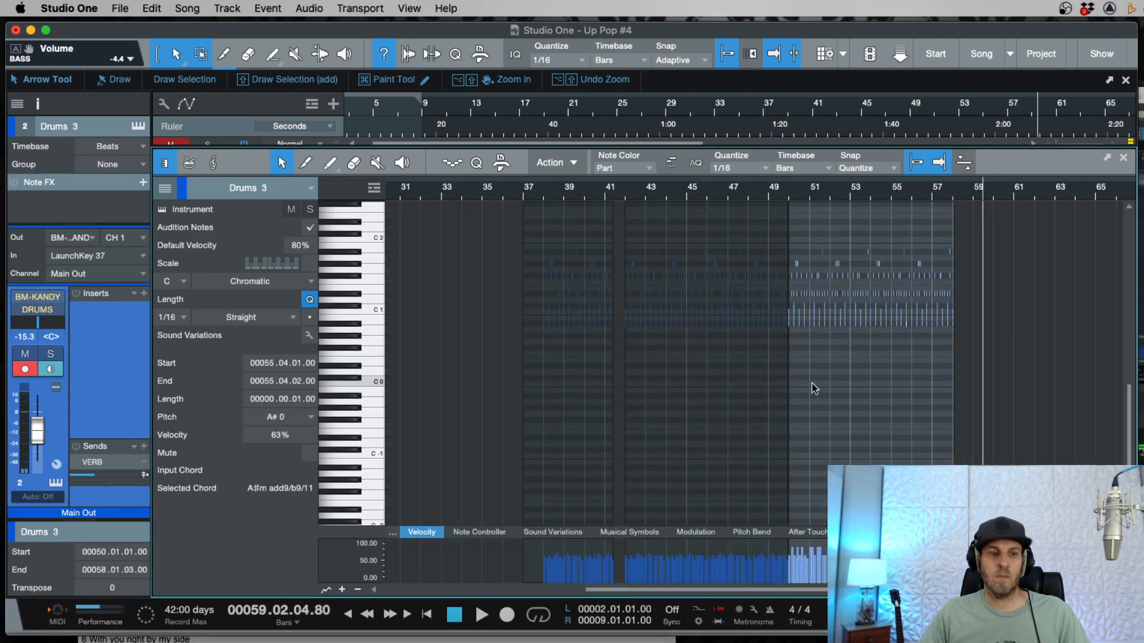
Step: Close the note editor, reduce the track heights to show the whole arrangement, and disarm recording on Drums 3
{"action": "key", "text": "F2"}
{"action": "key", "text": "w"}
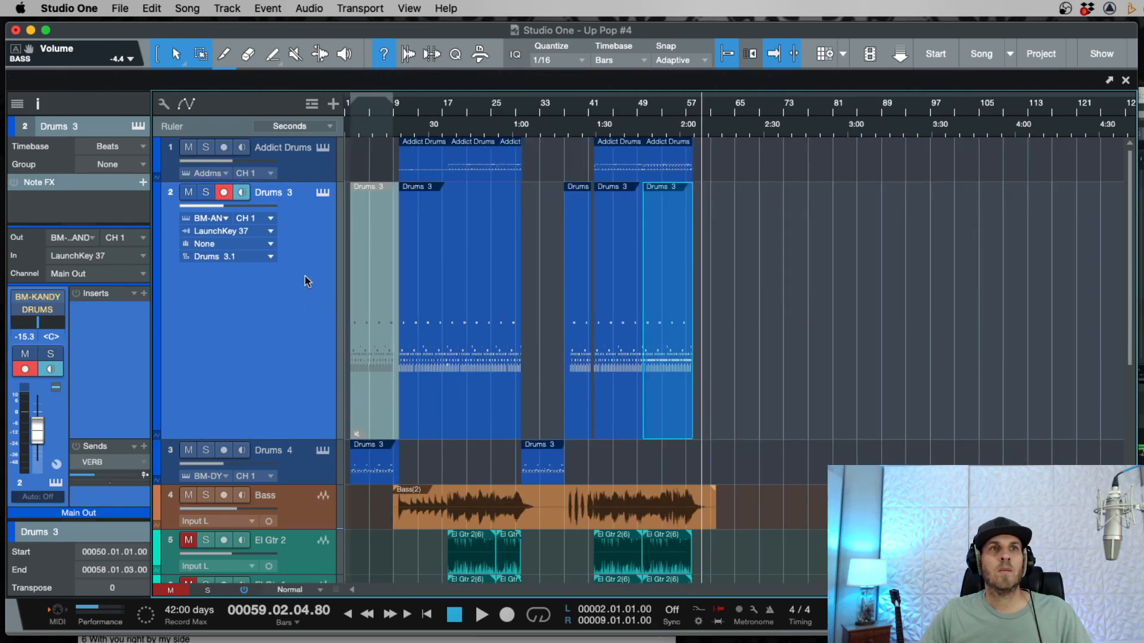
{"action": "scroll", "coordinate": [439, 377], "scroll_direction": "down", "scroll_amount": 2}
{"action": "scroll", "coordinate": [439, 376], "scroll_direction": "up", "scroll_amount": 1}
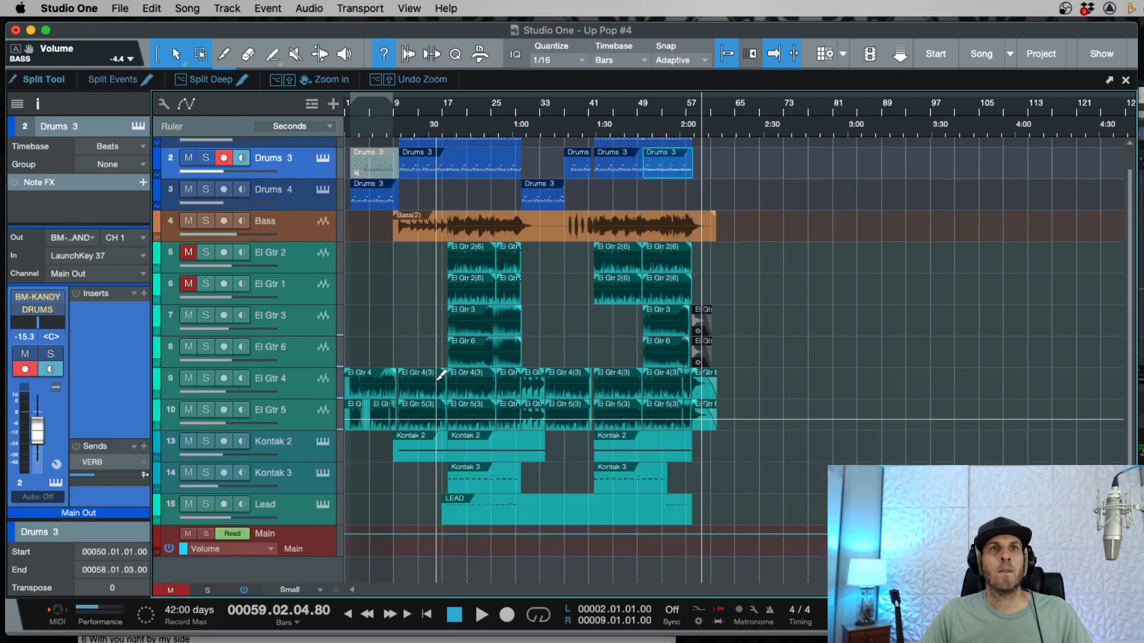
{"action": "left_click", "coordinate": [227, 158]}
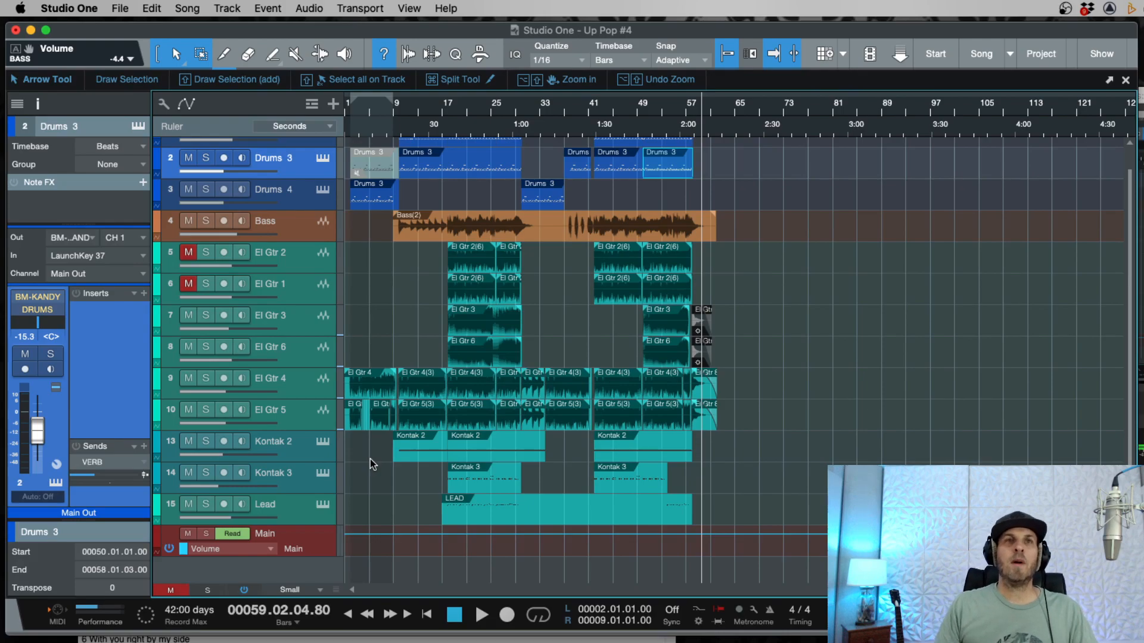
Step: Play the song from bar 1 to review the drums in the intro
{"action": "key", "text": "comma"}
{"action": "key", "text": "e"}
{"action": "key", "text": "e"}
{"action": "key", "text": "e"}
{"action": "key", "text": "e"}
{"action": "key", "text": "w"}
{"action": "key", "text": "w"}
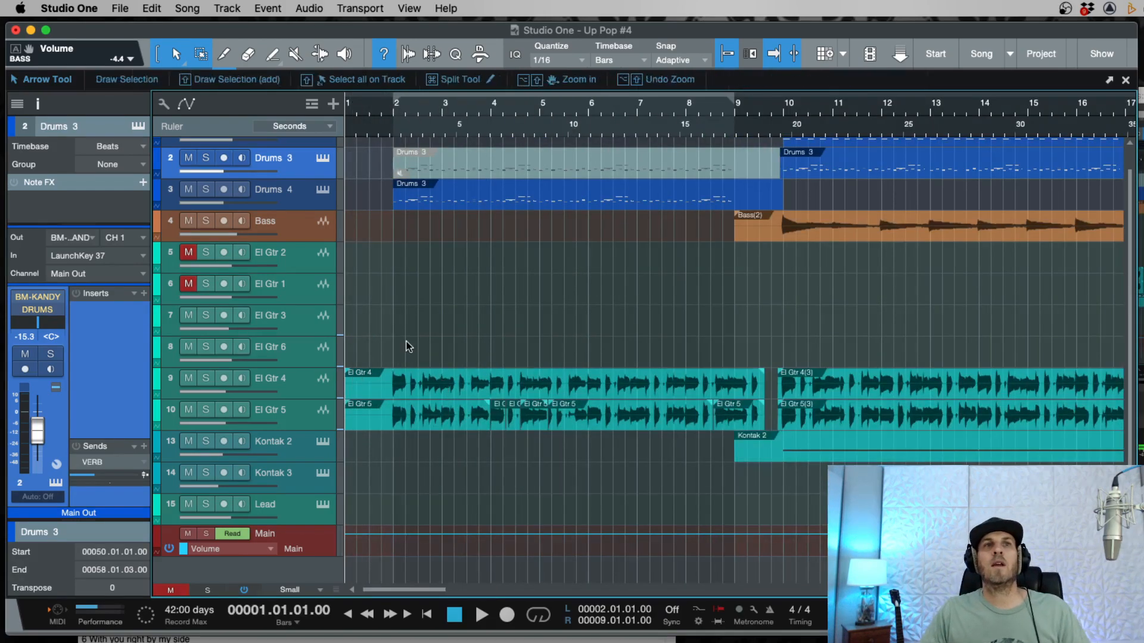
{"action": "key", "text": "space"}
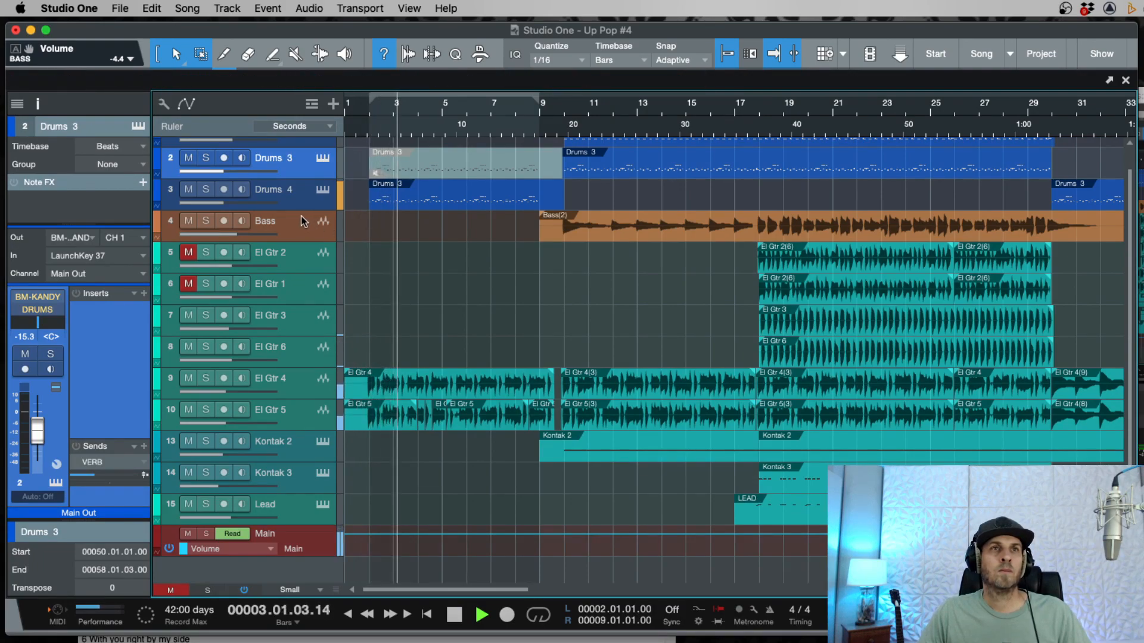
{"action": "left_click_drag", "start_coordinate": [303, 211], "coordinate": [302, 236]}
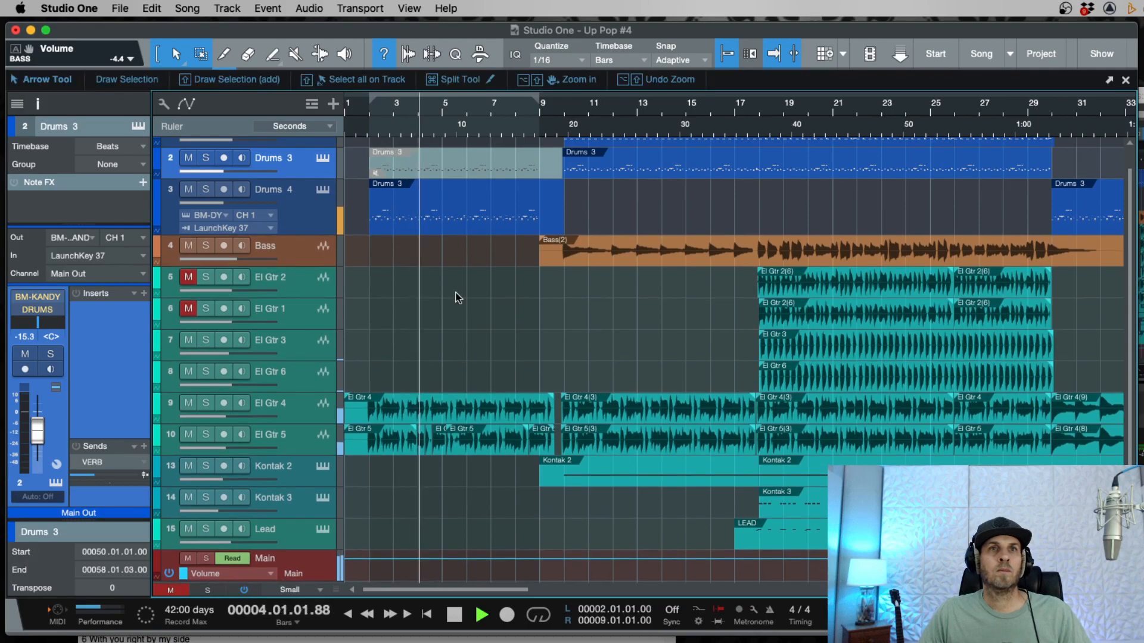
{"action": "scroll", "coordinate": [458, 292], "scroll_direction": "down", "scroll_amount": 2}
{"action": "scroll", "coordinate": [458, 298], "scroll_direction": "up", "scroll_amount": 2}
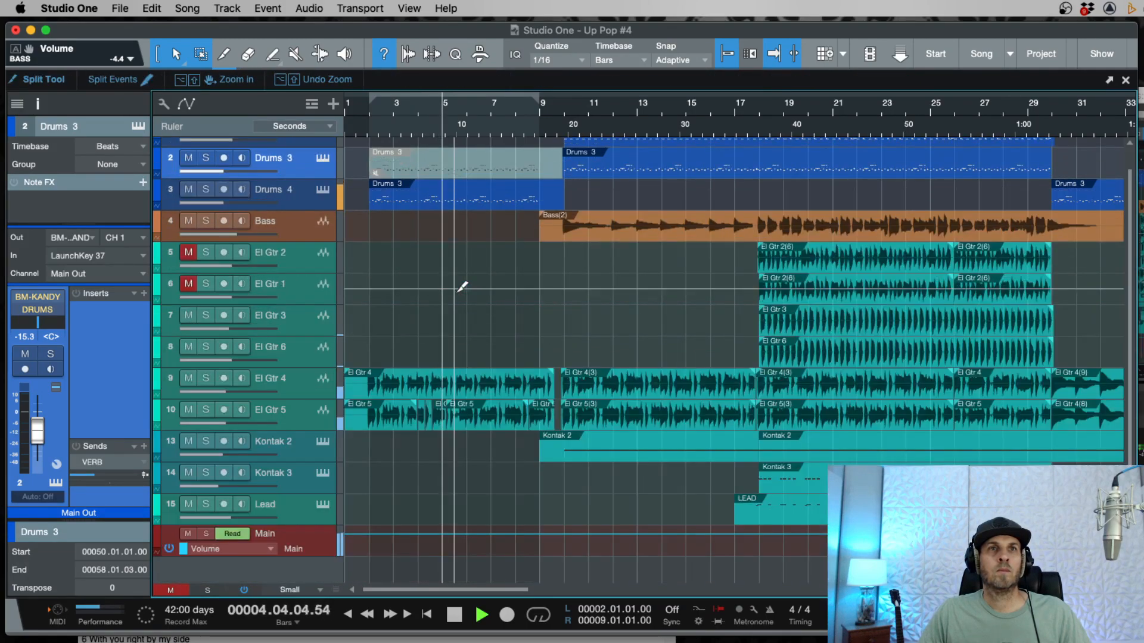
{"action": "key", "text": "e"}
{"action": "key", "text": "w"}
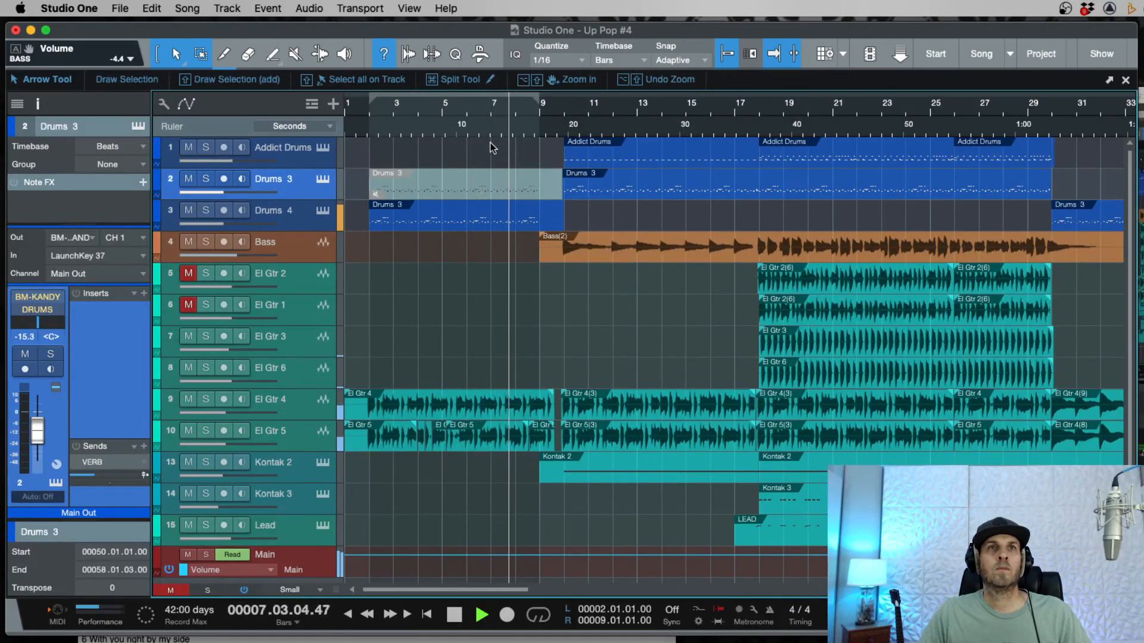
Step: Split the Addict Drums event at bar 14 and select its bar 10 to 14 part
{"action": "key", "text": "3"}
{"action": "left_click", "coordinate": [665, 142]}
{"action": "key", "text": "1"}
{"action": "left_click", "coordinate": [627, 159]}
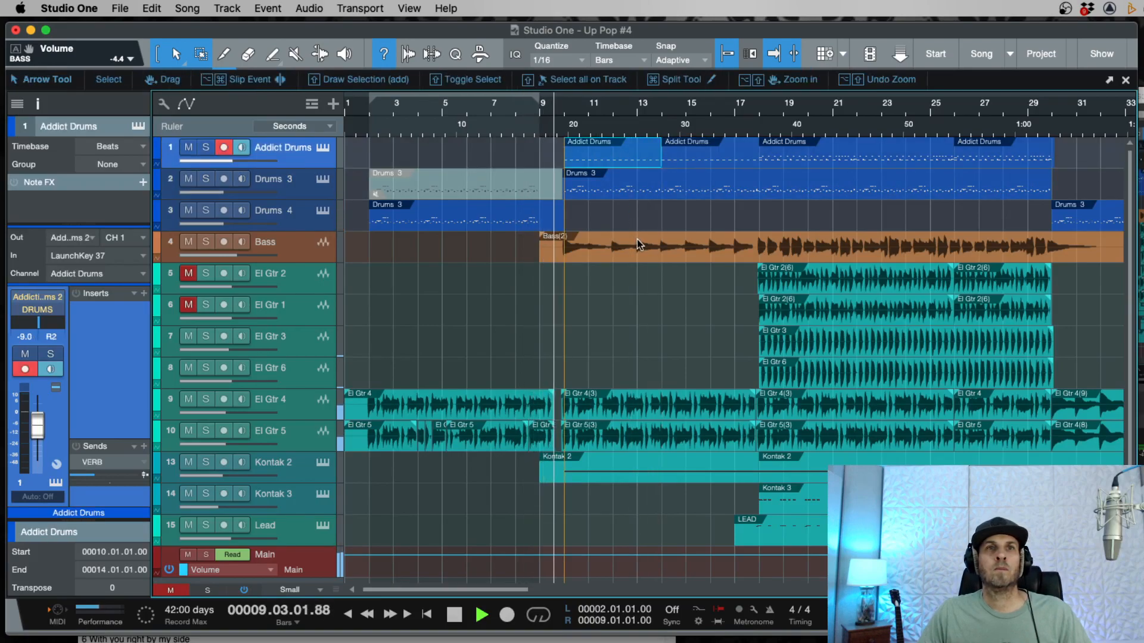
{"action": "key", "text": "e"}
{"action": "key", "text": "w"}
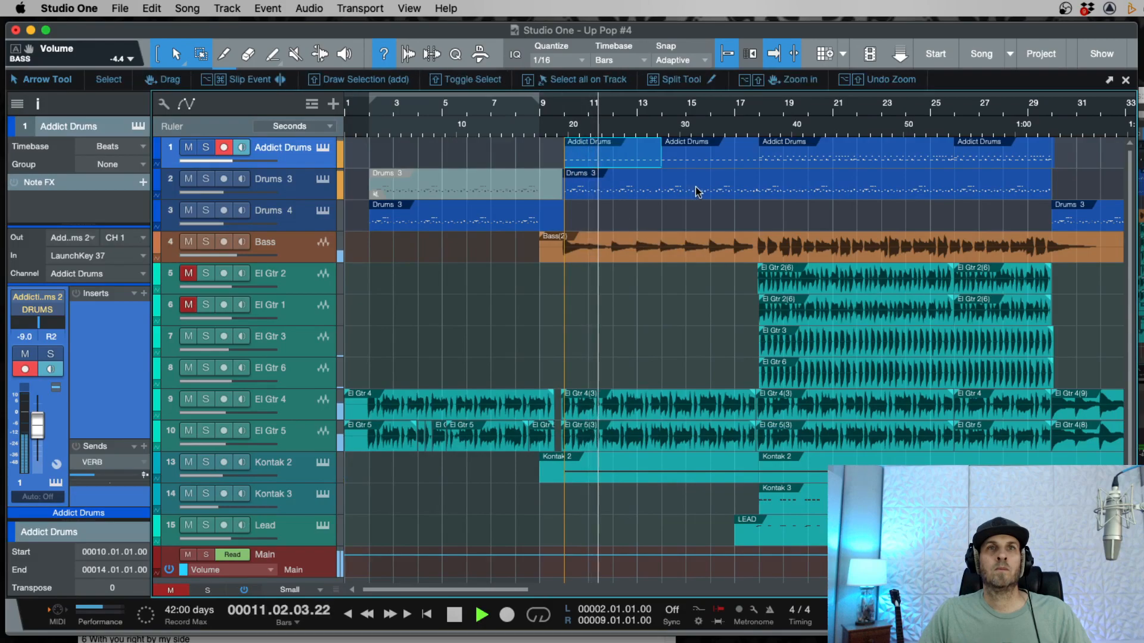
Step: Split the Drums 3 event at bar 14 and delete the part before the split
{"action": "key", "text": "3"}
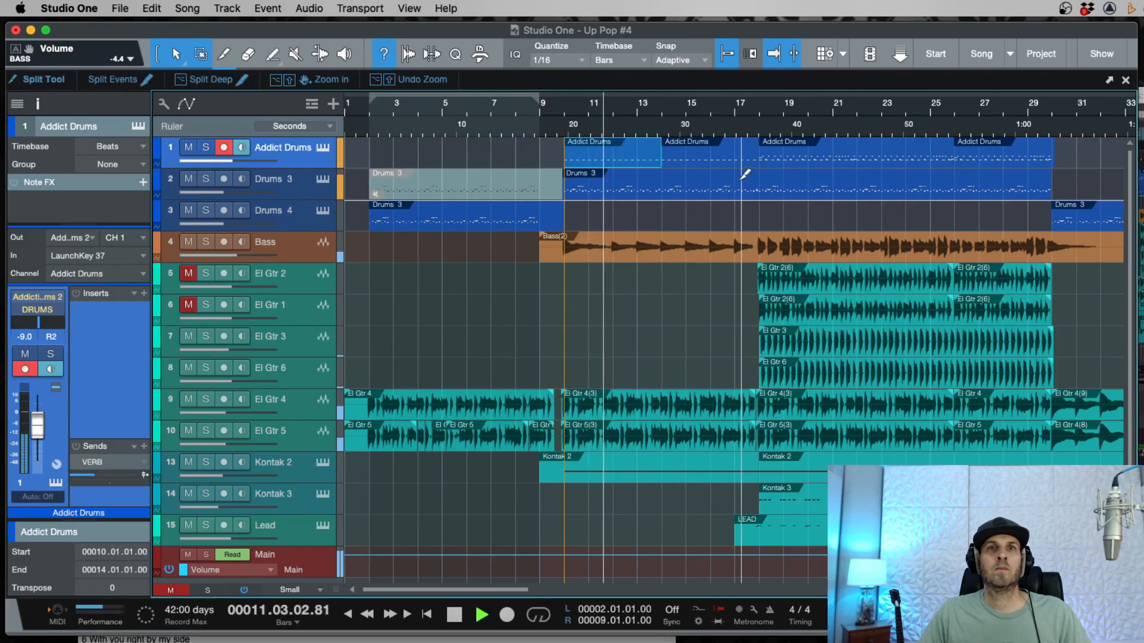
{"action": "left_click", "coordinate": [661, 174]}
{"action": "key", "text": "1"}
{"action": "left_click", "coordinate": [647, 194]}
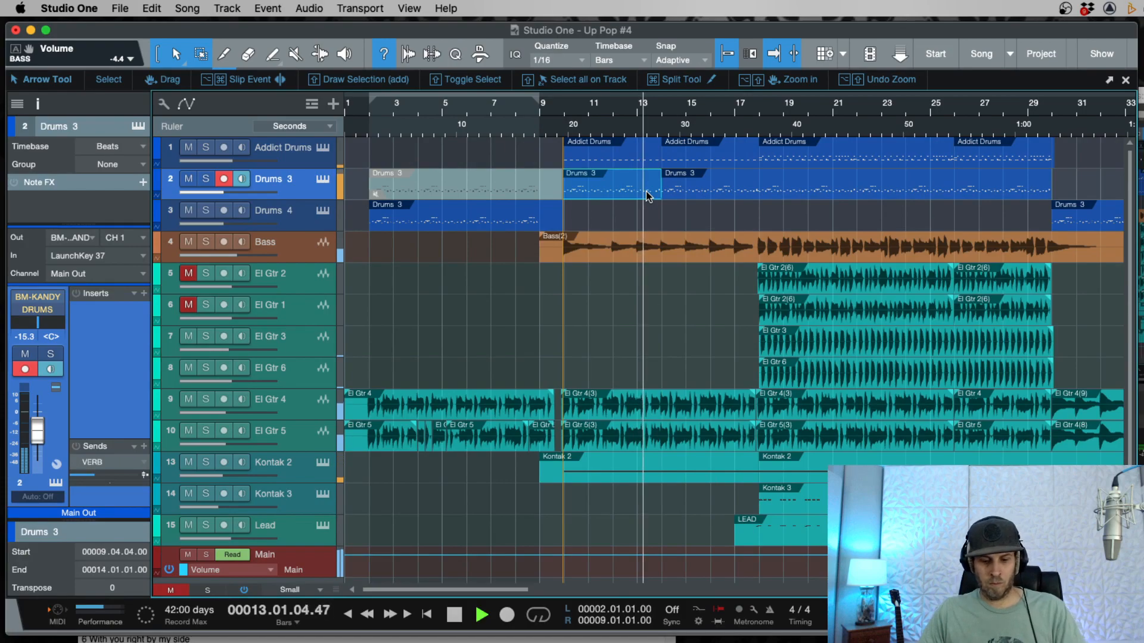
{"action": "key", "text": "Delete"}
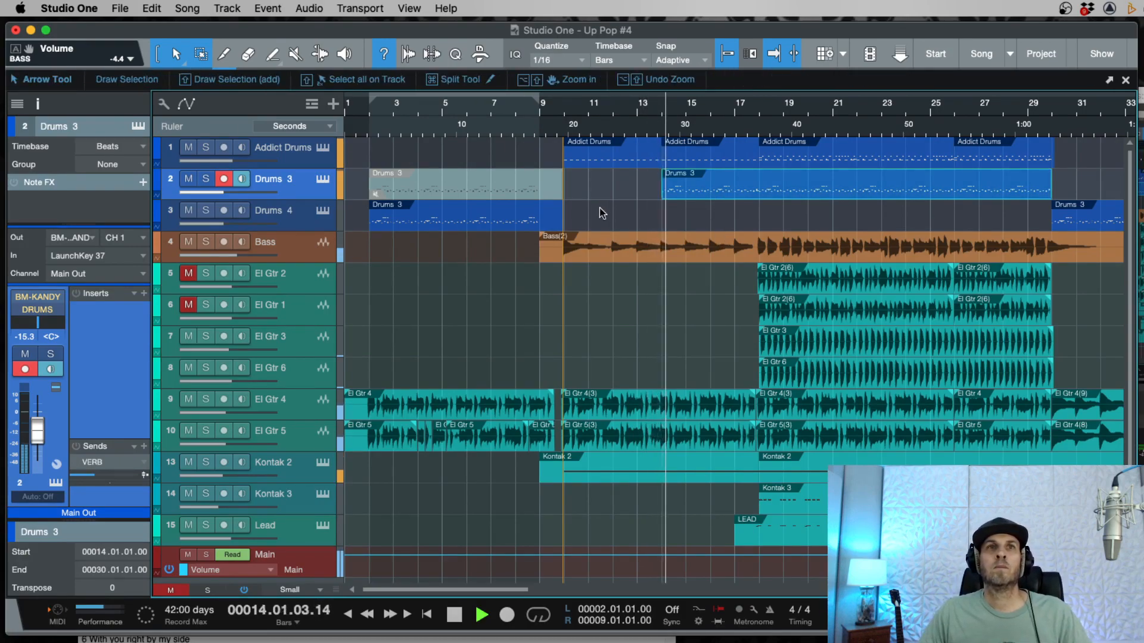
Step: Duplicate the opening Drums 4 event to bar 10 and cut the copy off at bar 14
{"action": "left_click", "coordinate": [518, 220]}
{"action": "key", "text": "d"}
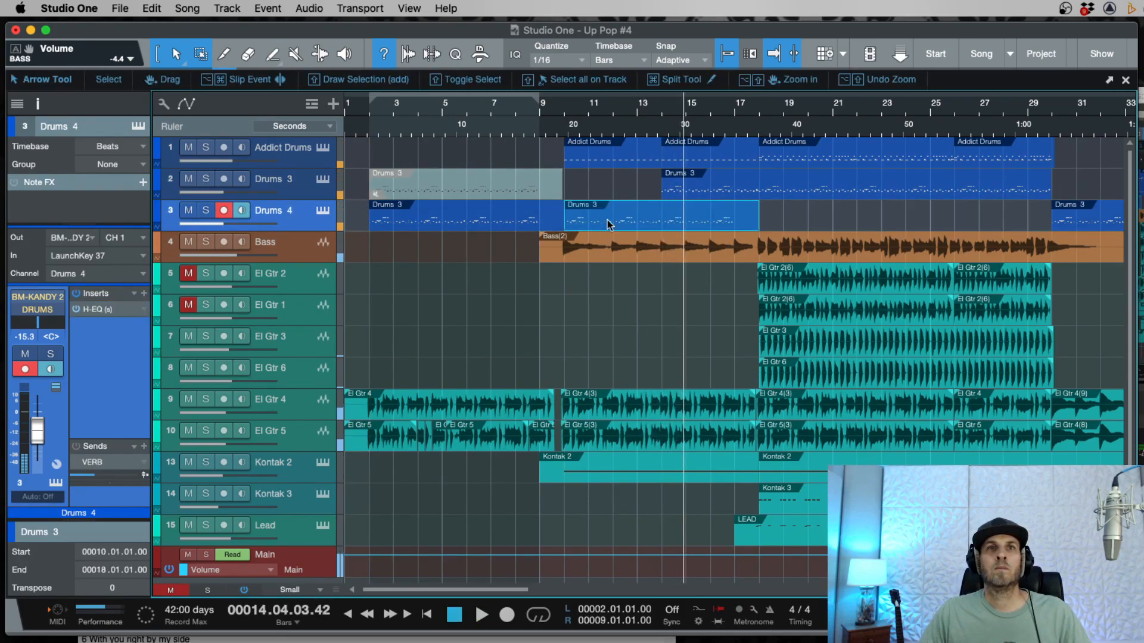
{"action": "left_click", "coordinate": [662, 219], "text": "alt"}
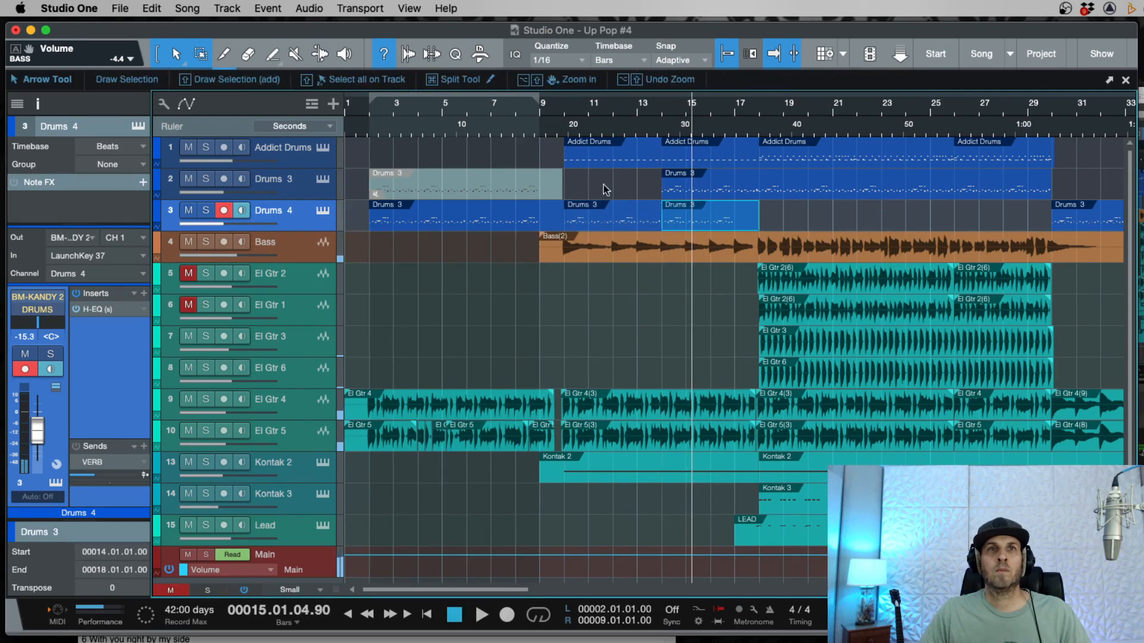
{"action": "key", "text": "Delete"}
Step: Play from bar 10 to hear the Drums 4 copy with the Addict Drums
{"action": "left_click", "coordinate": [557, 120]}
{"action": "left_click", "coordinate": [605, 222]}
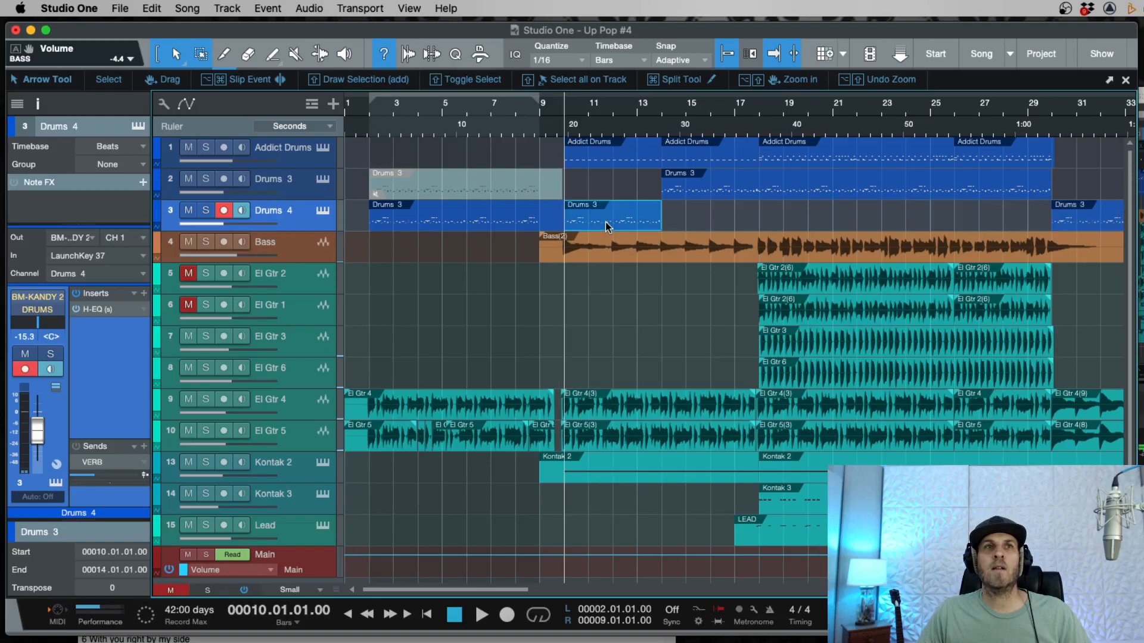
{"action": "key", "text": "space"}
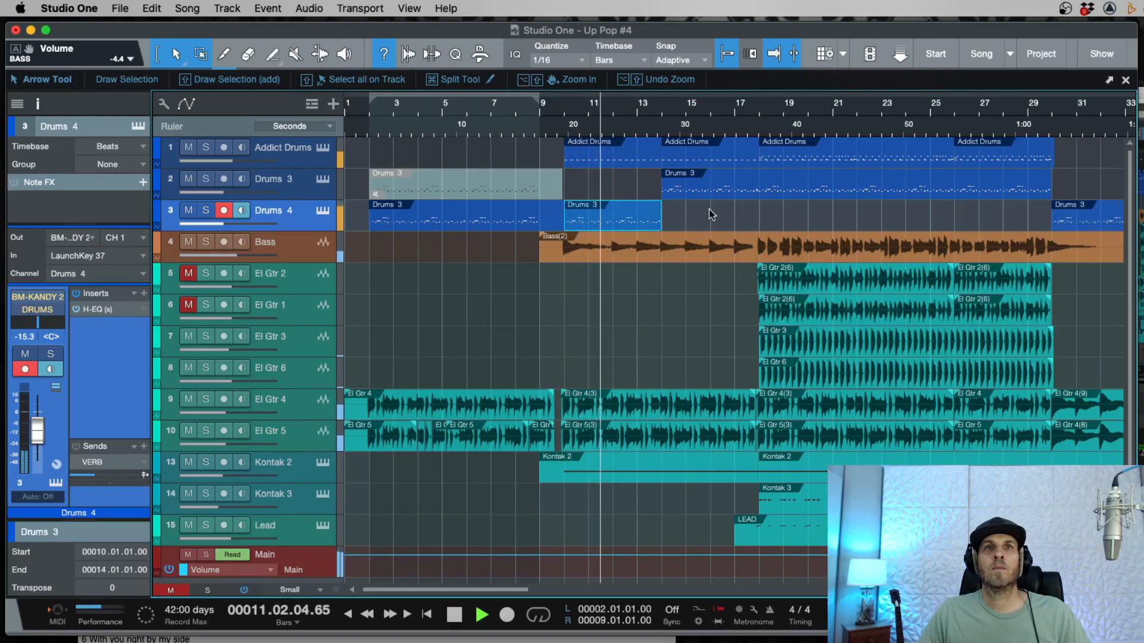
Step: Try replacing Drums 3 from bar 14 to 18 with a copy of the bar 10 Drums 4 event, splitting Drums 3 at bar 18
{"action": "left_click_drag", "start_coordinate": [651, 224], "coordinate": [750, 205]}
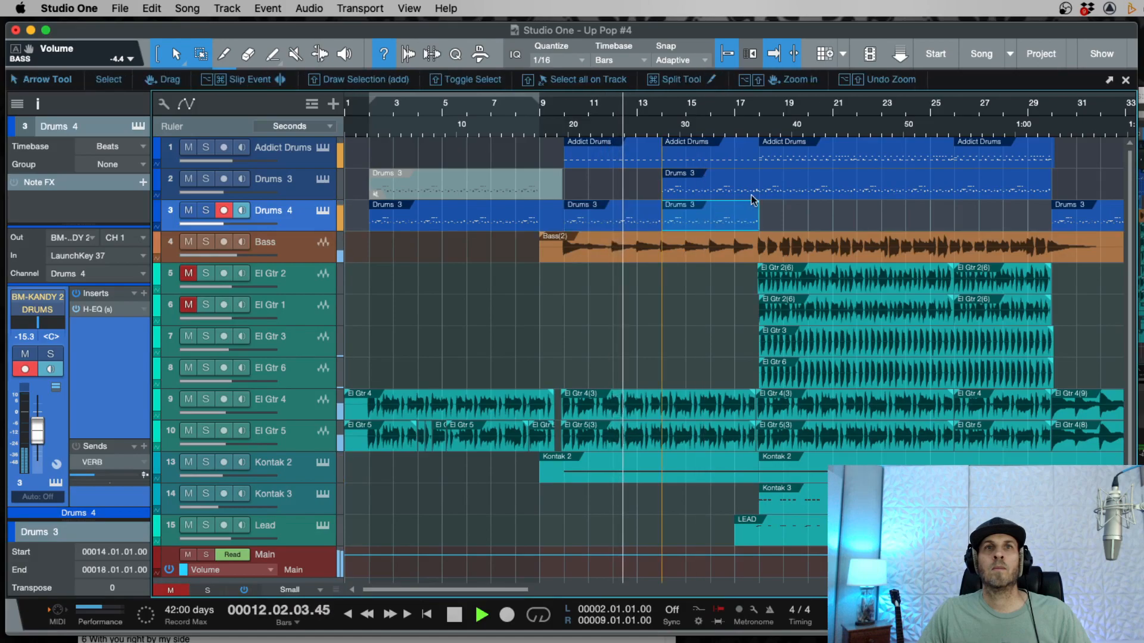
{"action": "left_click", "coordinate": [759, 181], "text": "super"}
{"action": "left_click", "coordinate": [736, 195]}
{"action": "key", "text": "Delete"}
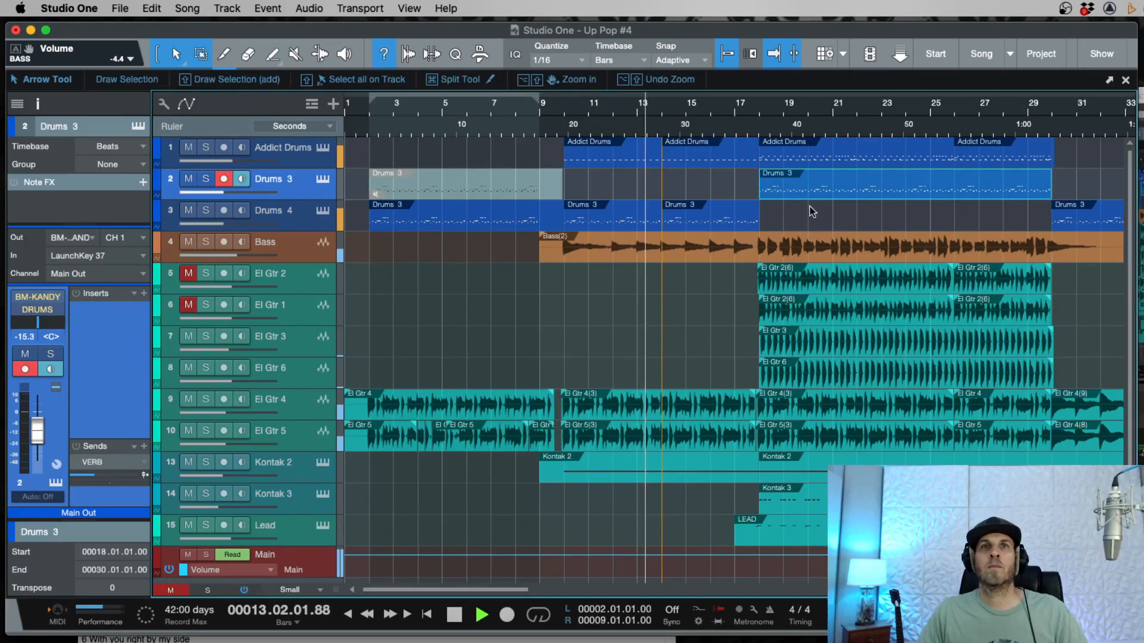
Step: Undo the deletion of the Drums 3 part from bar 14 to 18 and delete the Drums 4 copy at bar 14
{"action": "key", "text": "super+z"}
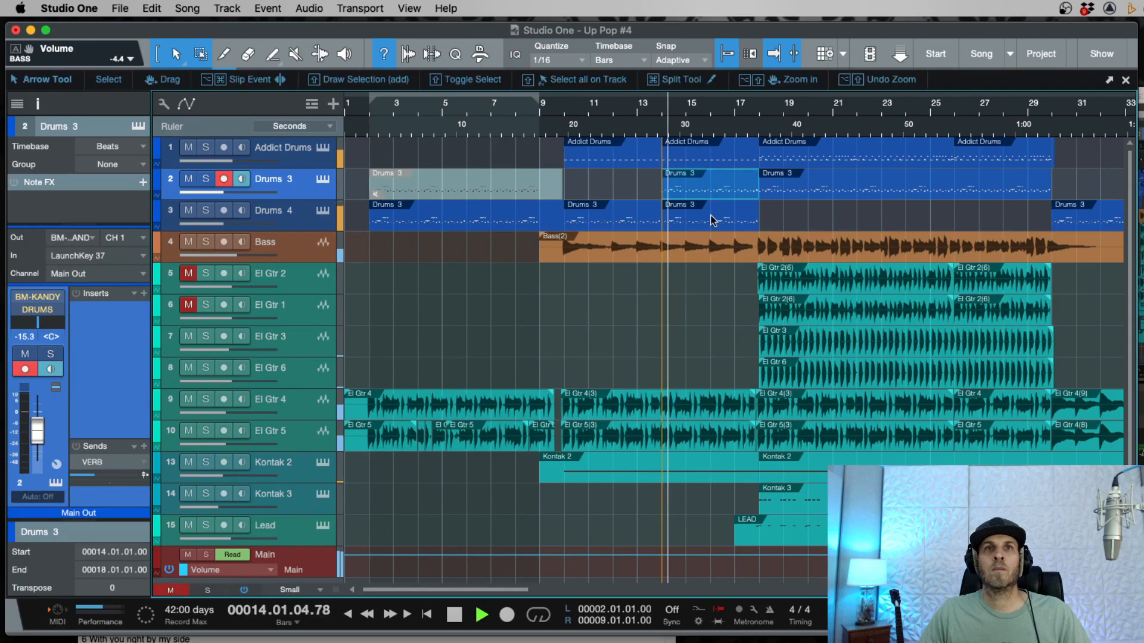
{"action": "left_click", "coordinate": [728, 224]}
{"action": "key", "text": "Delete"}
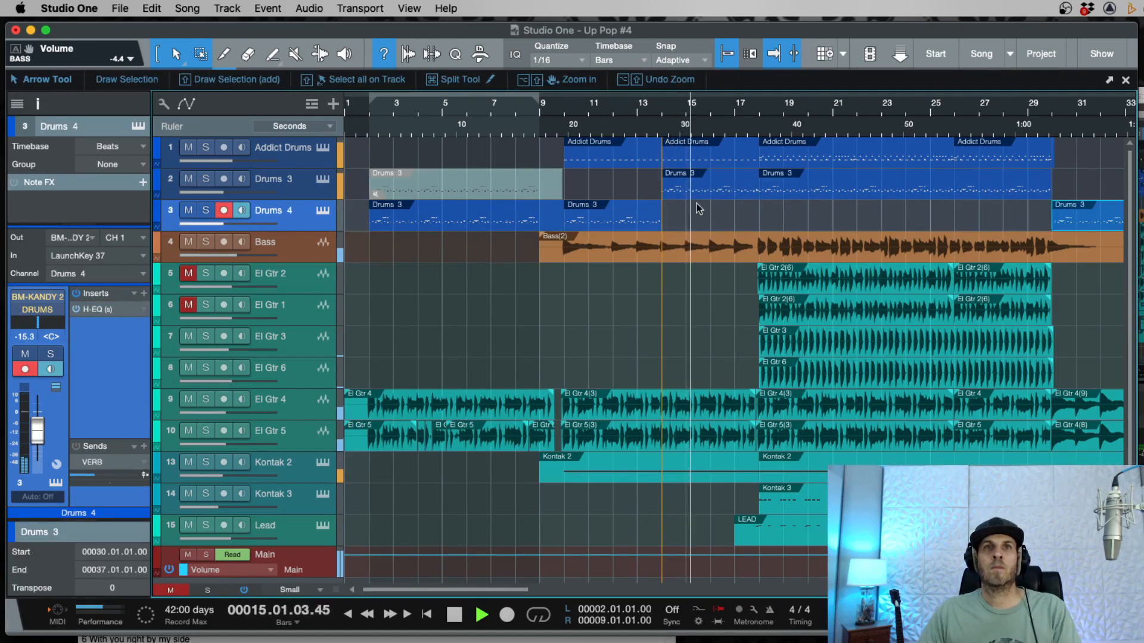
Step: Enlarge the Drums 3 track, stop playback, and open its bar 14 to 18 event in the note editor
{"action": "left_click_drag", "start_coordinate": [341, 200], "coordinate": [342, 280]}
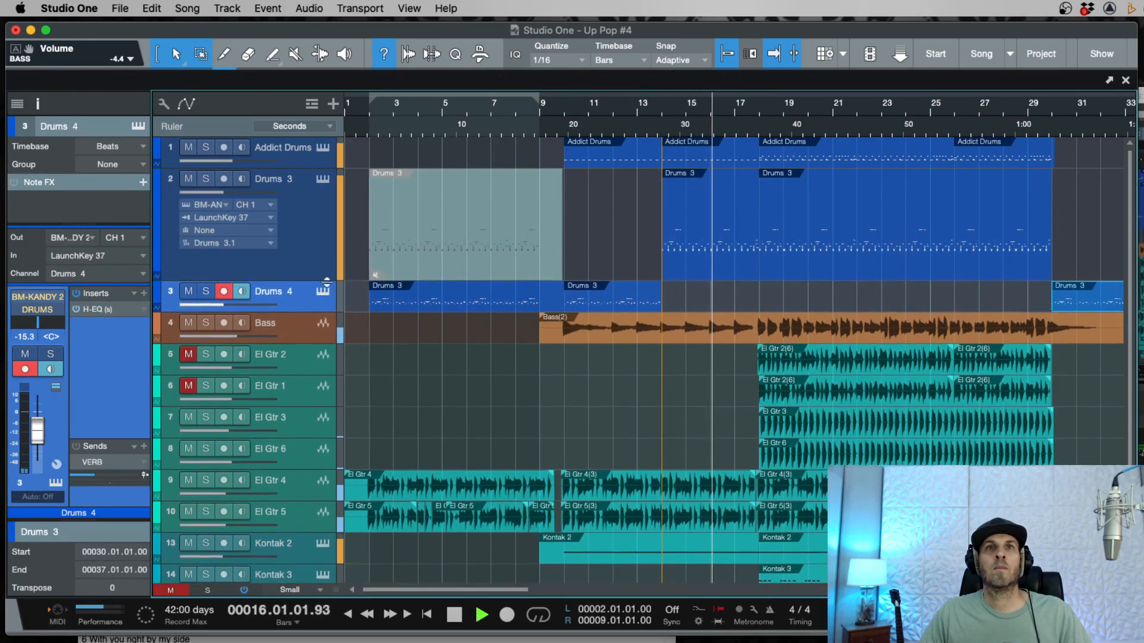
{"action": "left_click", "coordinate": [718, 271]}
{"action": "key", "text": "space"}
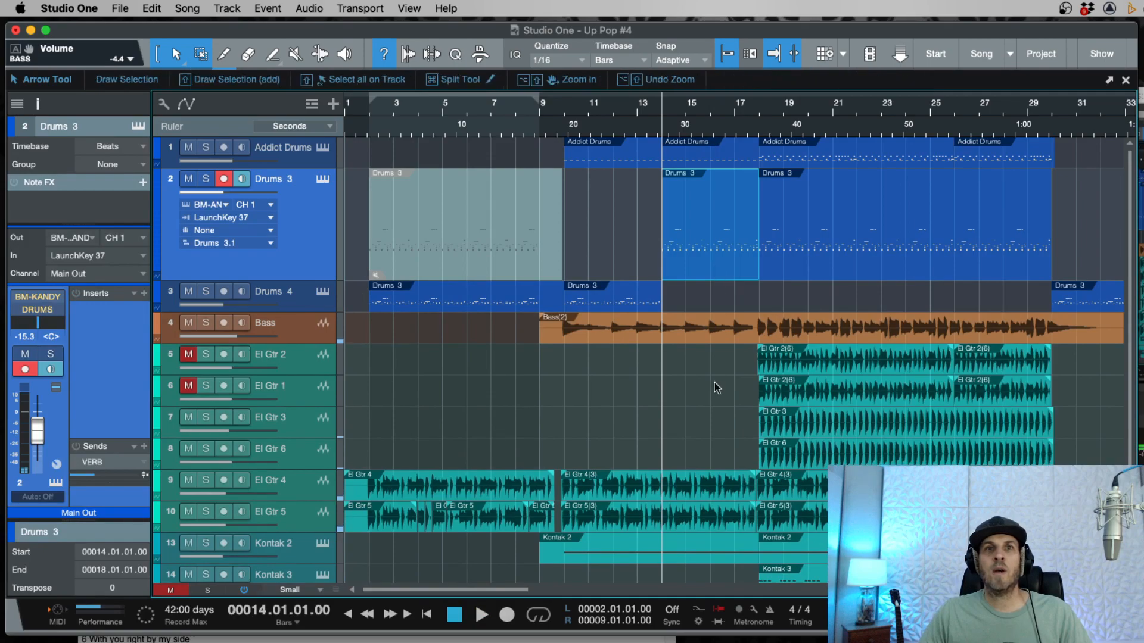
{"action": "double_click", "coordinate": [703, 267]}
Step: Mute the A# 0 to C 1 notes throughout the bar 14 to 18 Drums 3 event and move the playback position back to bar 12
{"action": "left_click_drag", "start_coordinate": [621, 308], "coordinate": [1016, 345]}
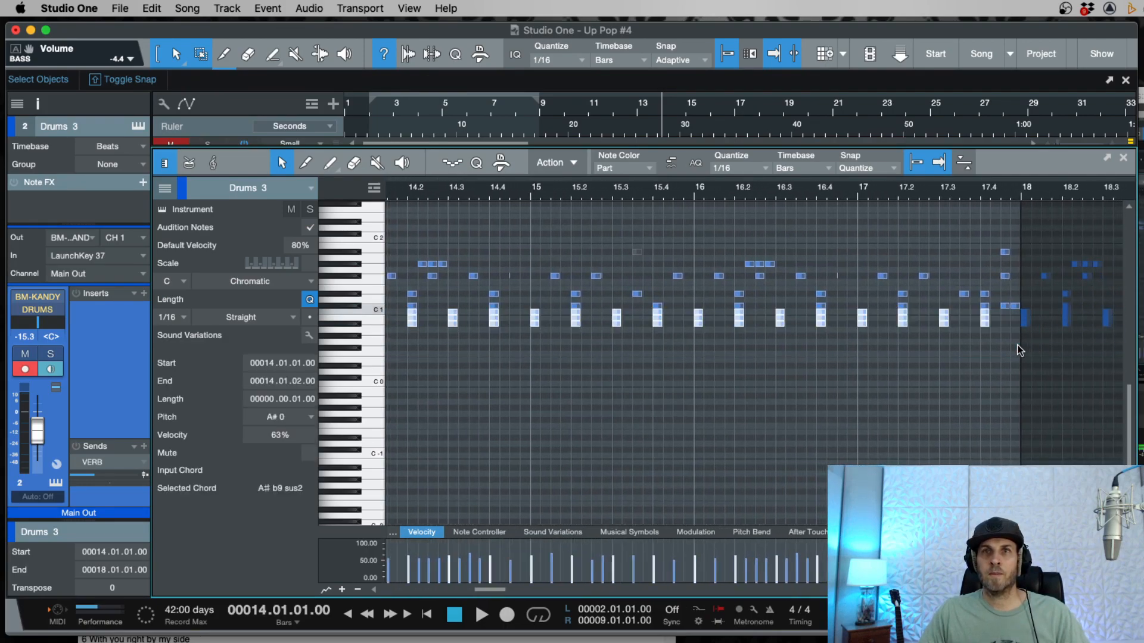
{"action": "key", "text": "shift+m"}
{"action": "key", "text": "KP_Subtract"}
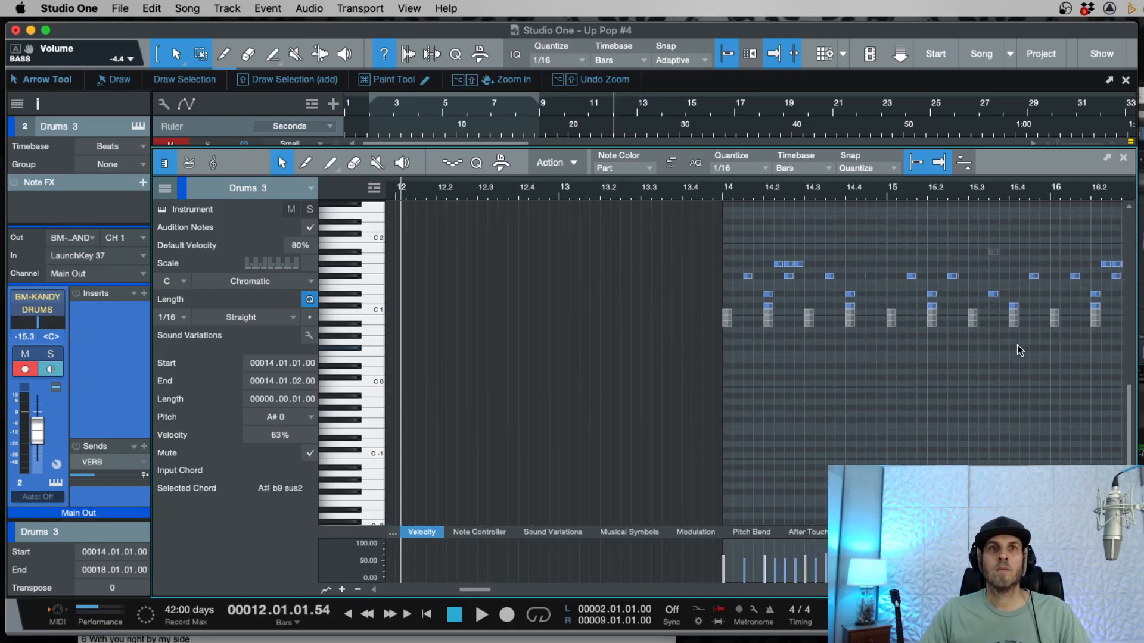
Step: Close the note editor and play the arrangement from bar 12 into bar 20 to review the drum build and the bar 18 entry
{"action": "key", "text": "F2"}
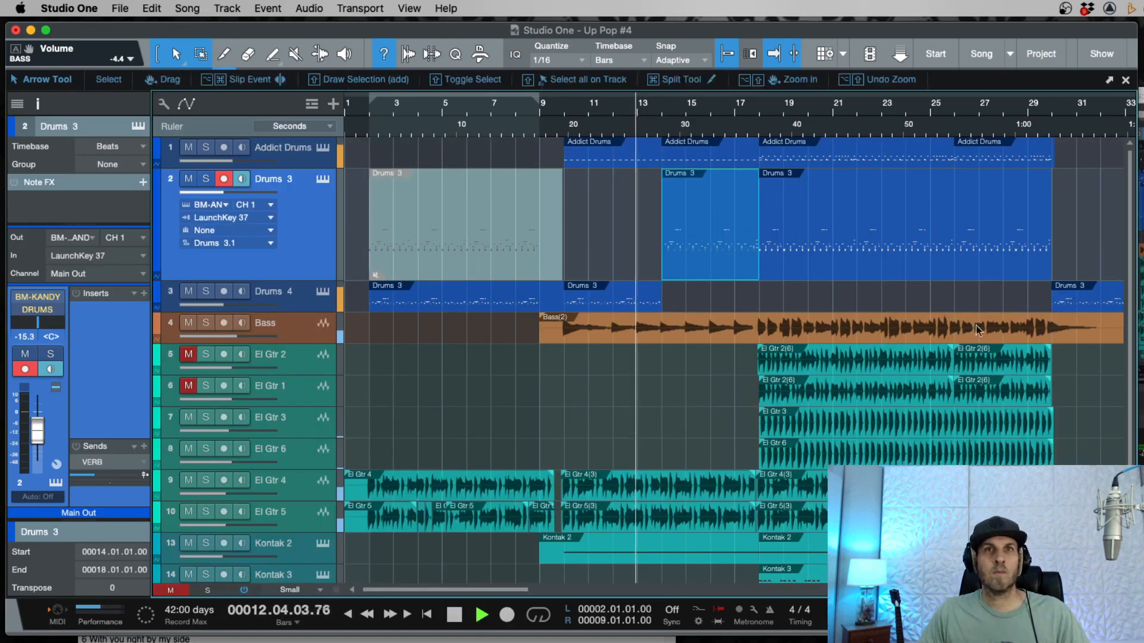
{"action": "scroll", "coordinate": [783, 295], "scroll_direction": "down", "scroll_amount": 2}
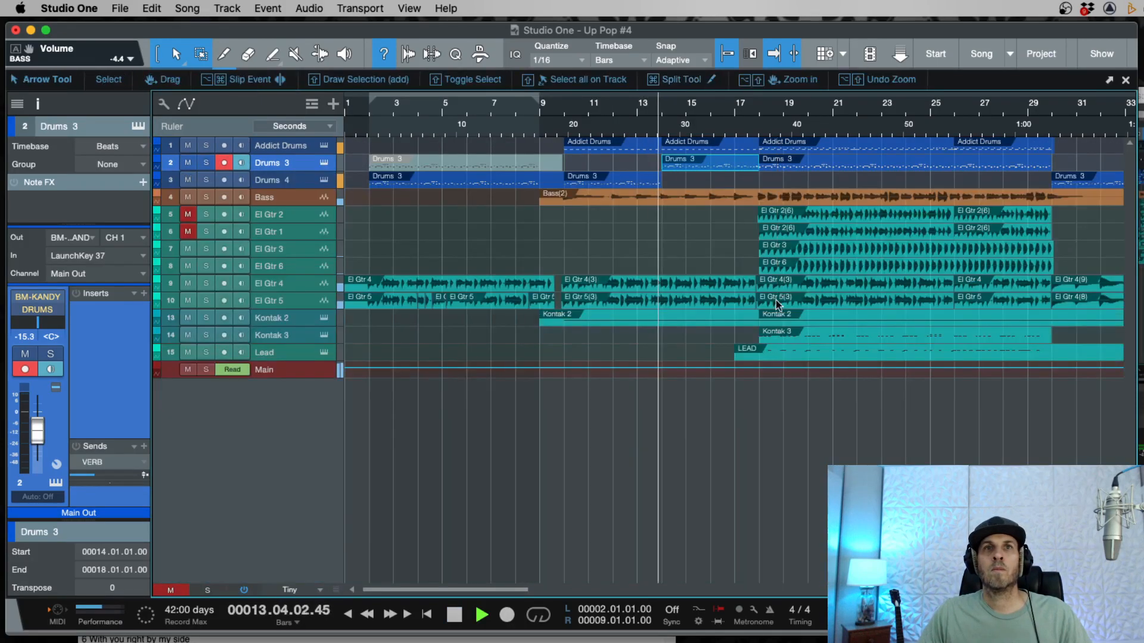
{"action": "scroll", "coordinate": [777, 304], "scroll_direction": "up", "scroll_amount": 2}
{"action": "scroll", "coordinate": [778, 301], "scroll_direction": "up", "scroll_amount": 3}
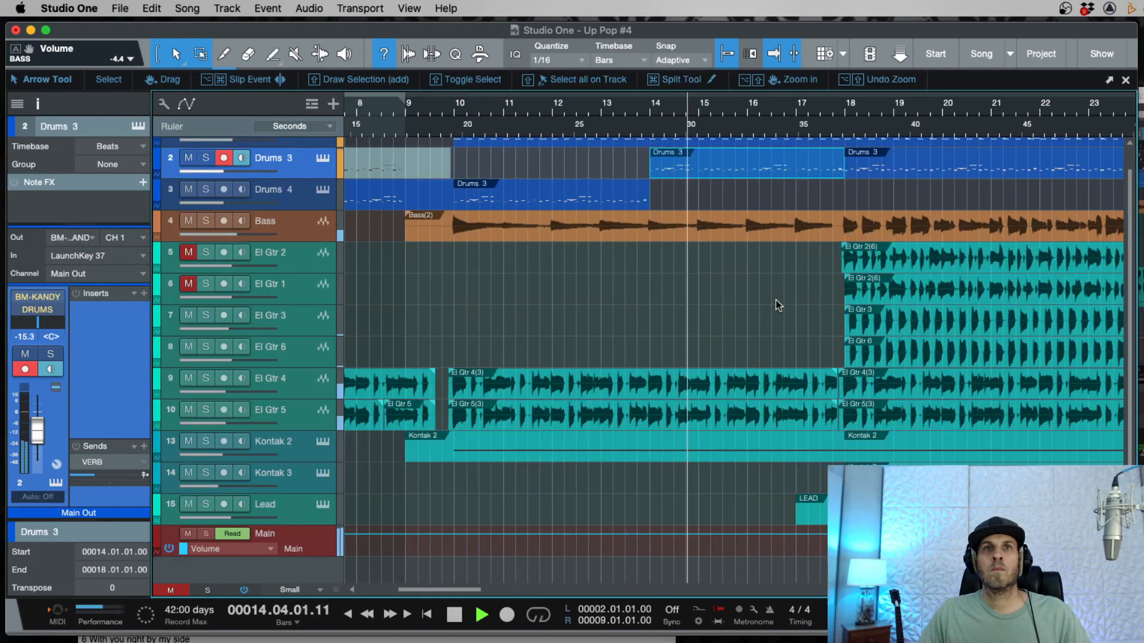
{"action": "key", "text": "w"}
{"action": "key", "text": "w"}
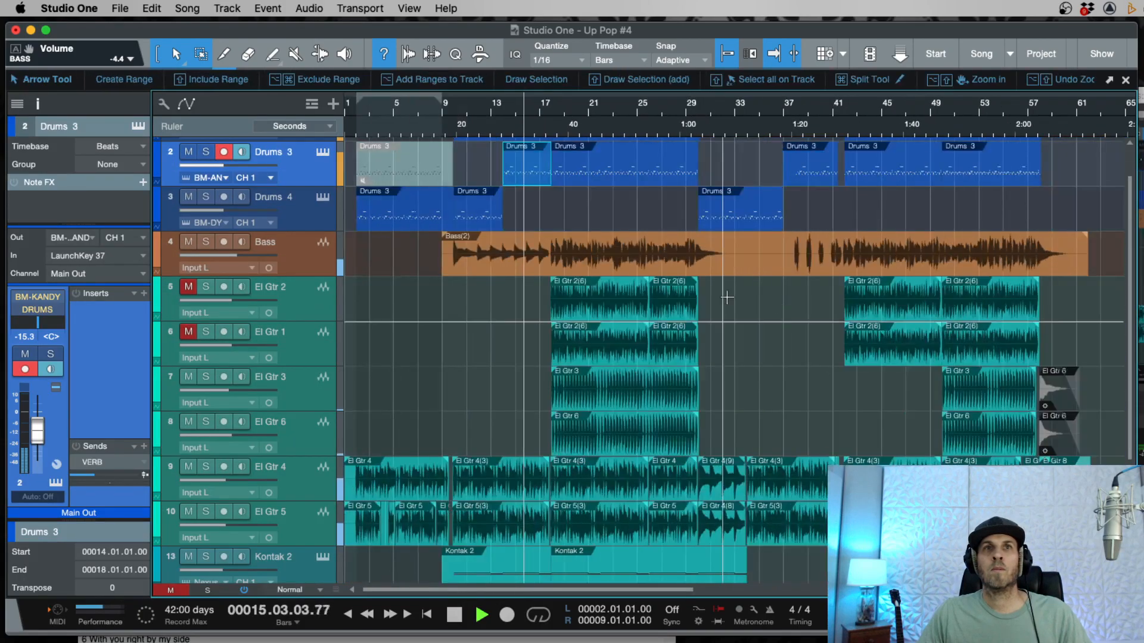
{"action": "key", "text": "e"}
{"action": "key", "text": "e"}
{"action": "scroll", "coordinate": [670, 316], "scroll_direction": "up", "scroll_amount": 1}
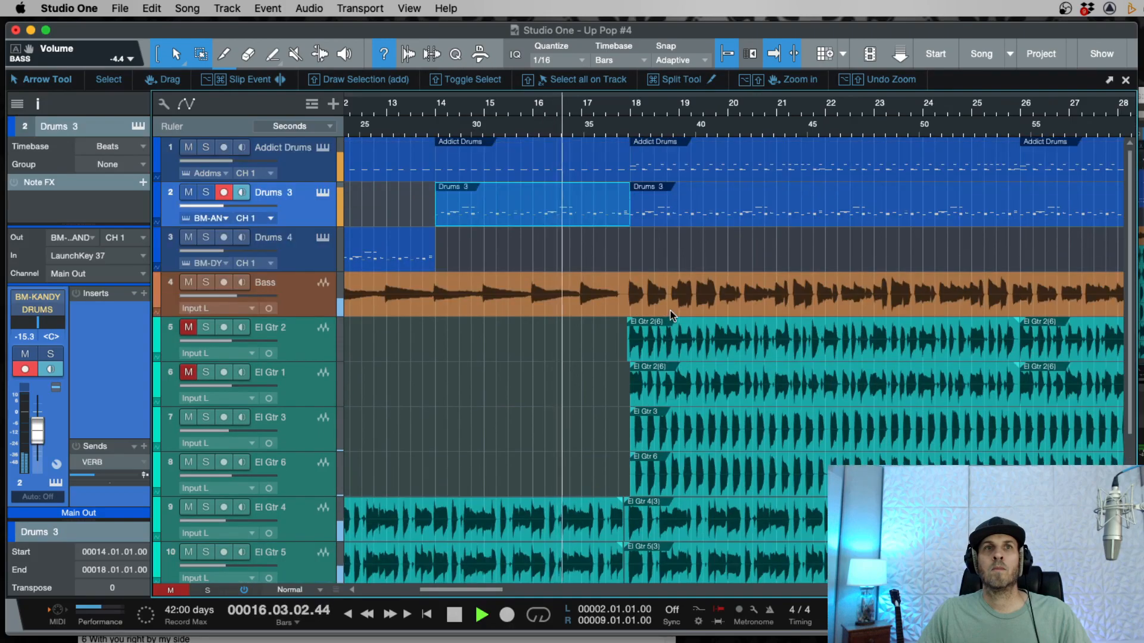
{"action": "key", "text": "e"}
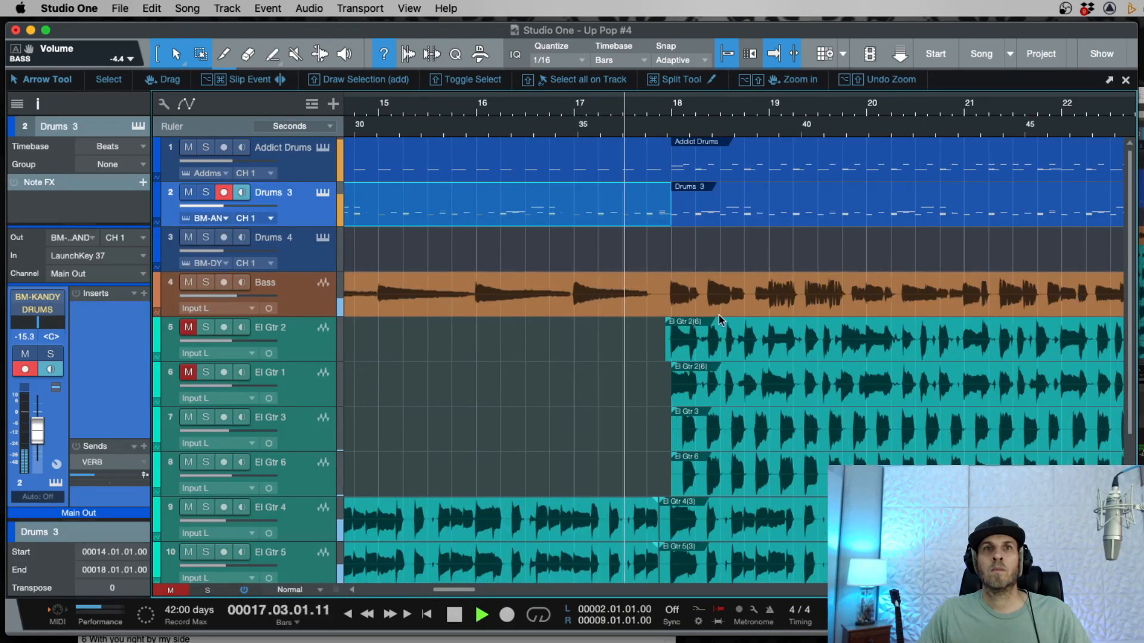
{"action": "key", "text": "w"}
{"action": "key", "text": "w"}
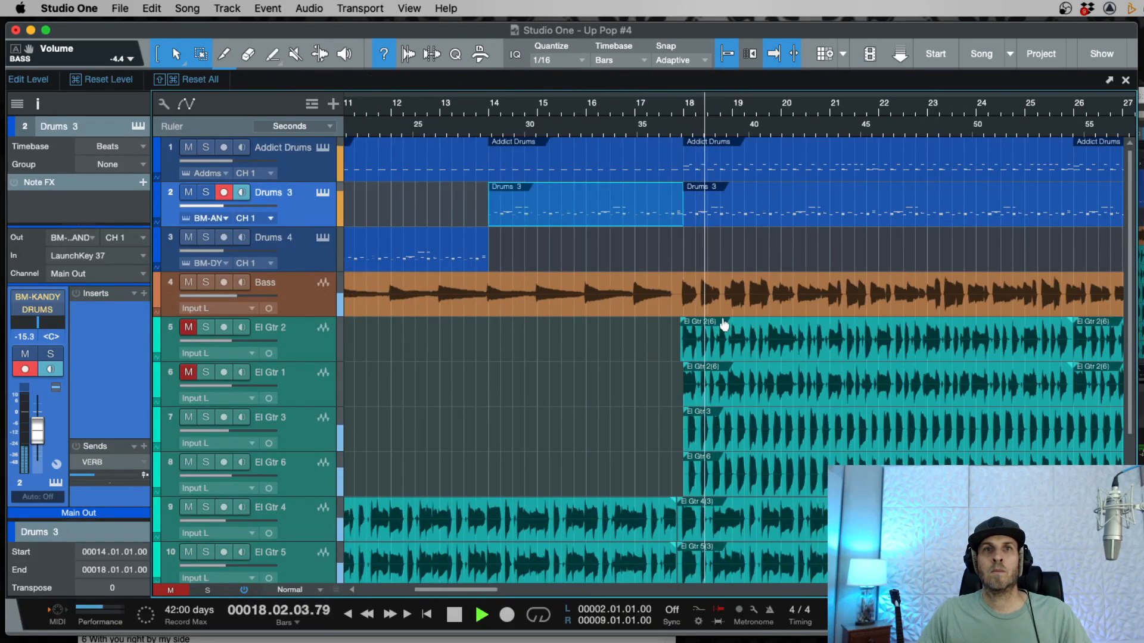
{"action": "key", "text": "w"}
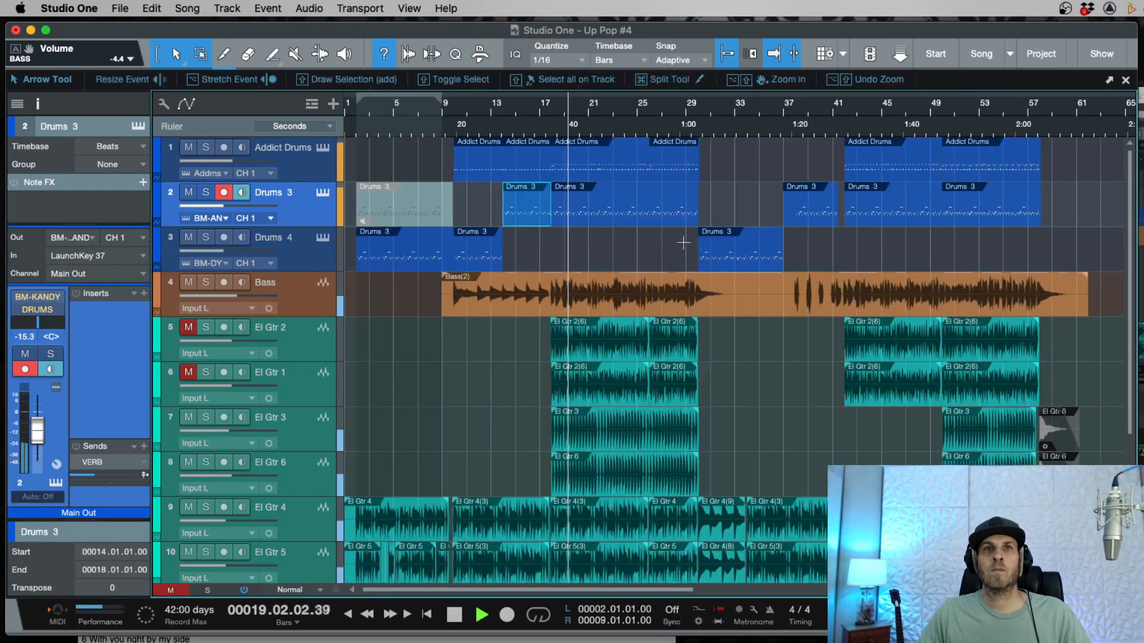
{"action": "key", "text": "e"}
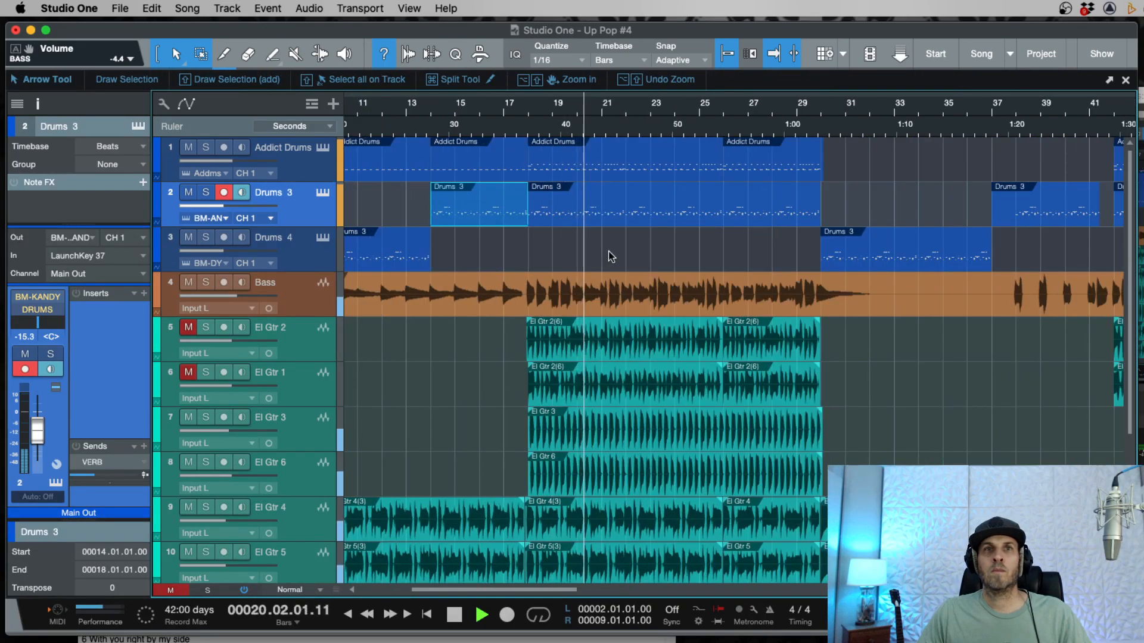
{"action": "key", "text": "e"}
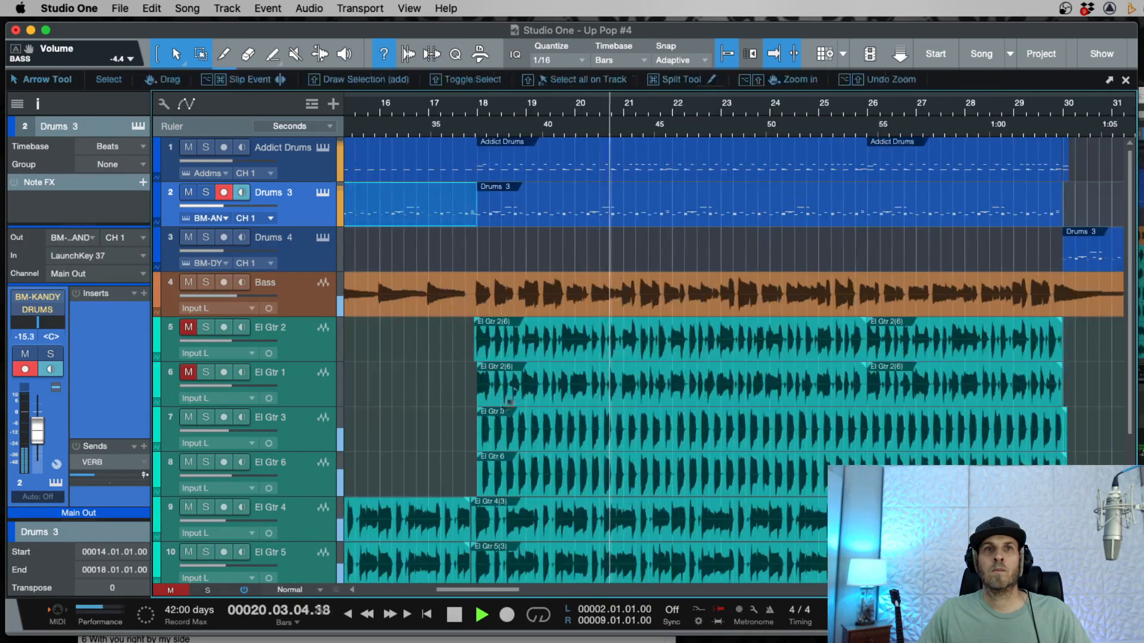
Step: Compare the bar 18 section with and without the El Gtr 3 and El Gtr 6 tracks by muting and unmuting them during playback
{"action": "left_click", "coordinate": [280, 429]}
{"action": "left_click", "coordinate": [188, 419]}
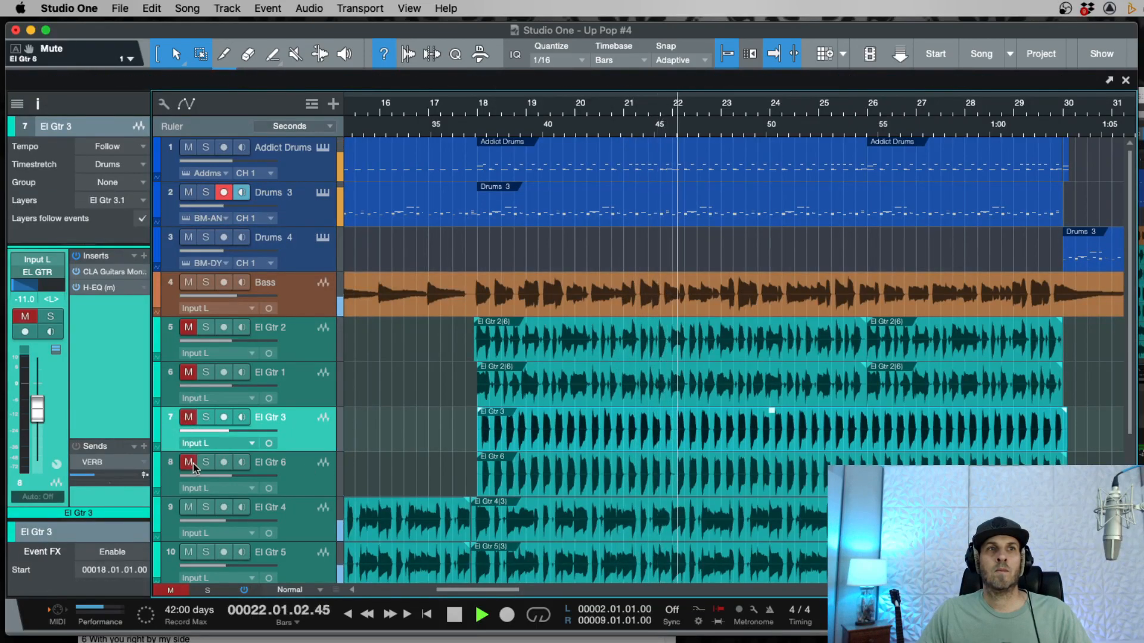
{"action": "left_click", "coordinate": [187, 464]}
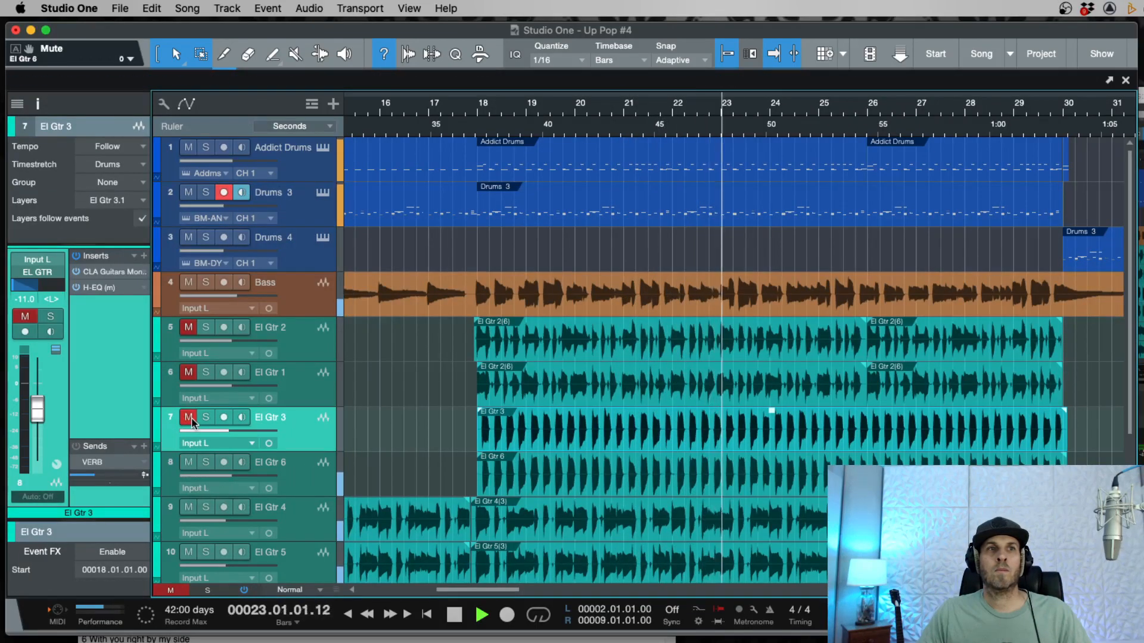
{"action": "left_click", "coordinate": [188, 418]}
Step: Lower the volume of El Gtr 3 and El Gtr 6 together, bringing El Gtr 6 to -16.6 dB
{"action": "left_click", "coordinate": [258, 482], "text": "shift"}
{"action": "left_click_drag", "start_coordinate": [231, 475], "coordinate": [222, 476]}
{"action": "key", "text": "w"}
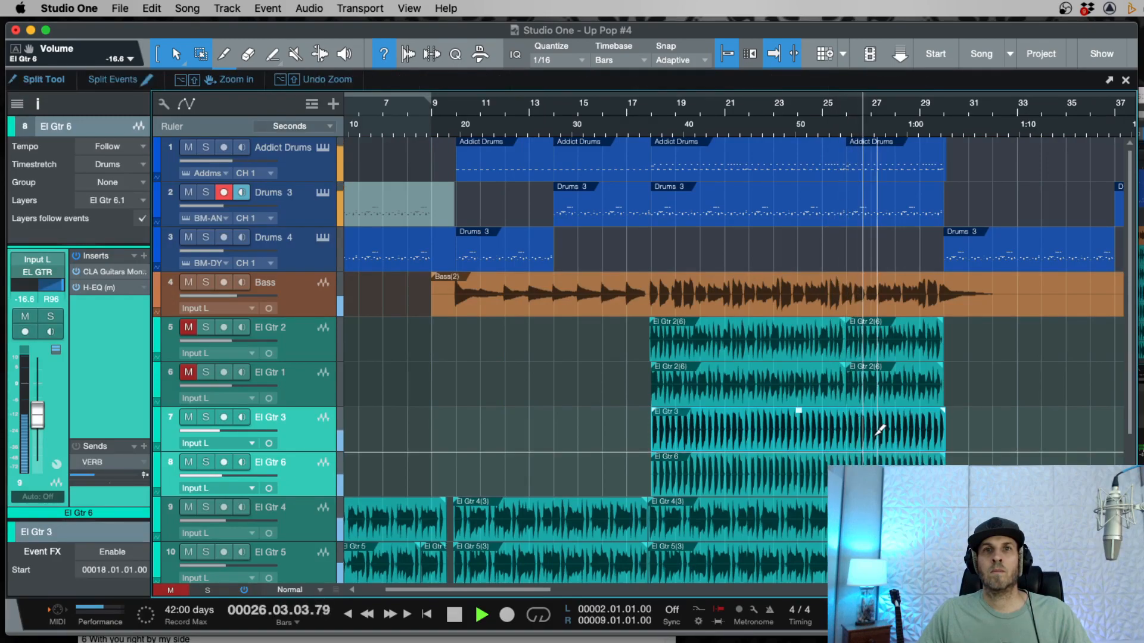
Step: Check the Kontak 2 track in solo and raise its volume to -13.9 dB
{"action": "key", "text": "shift+w"}
{"action": "key", "text": "w"}
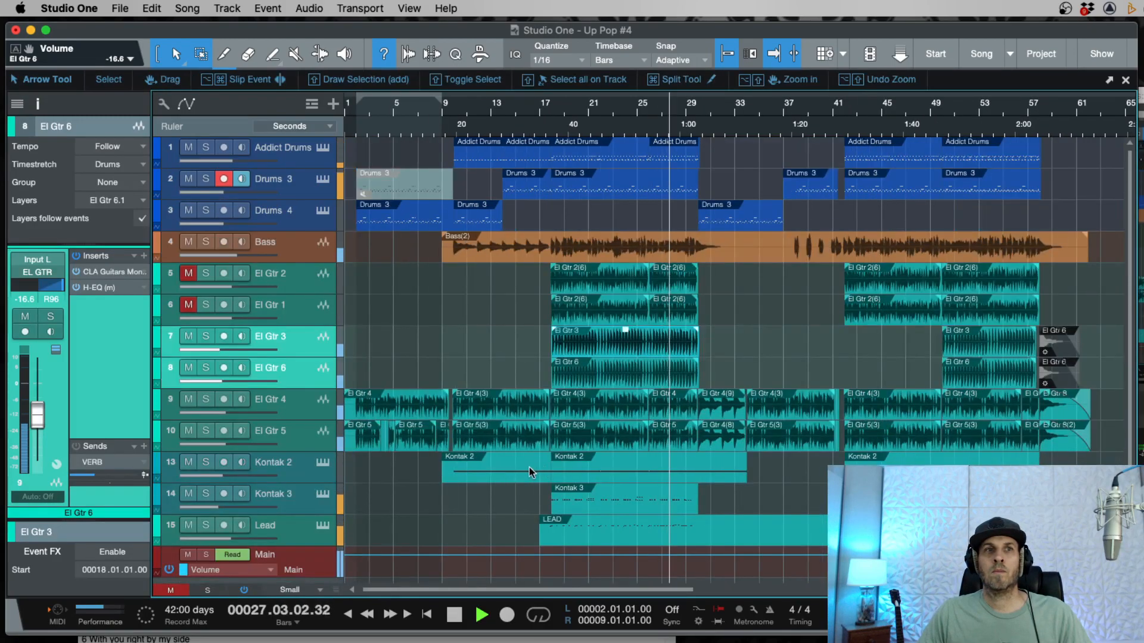
{"action": "left_click", "coordinate": [287, 466]}
{"action": "left_click", "coordinate": [206, 465]}
{"action": "left_click", "coordinate": [206, 465]}
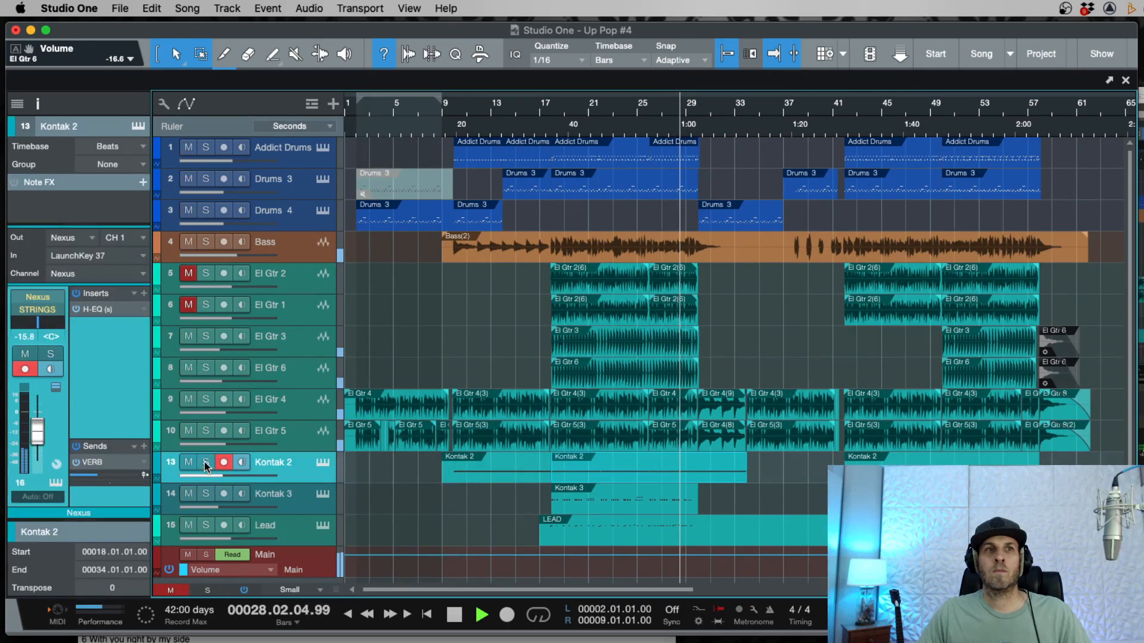
{"action": "left_click_drag", "start_coordinate": [223, 477], "coordinate": [226, 477]}
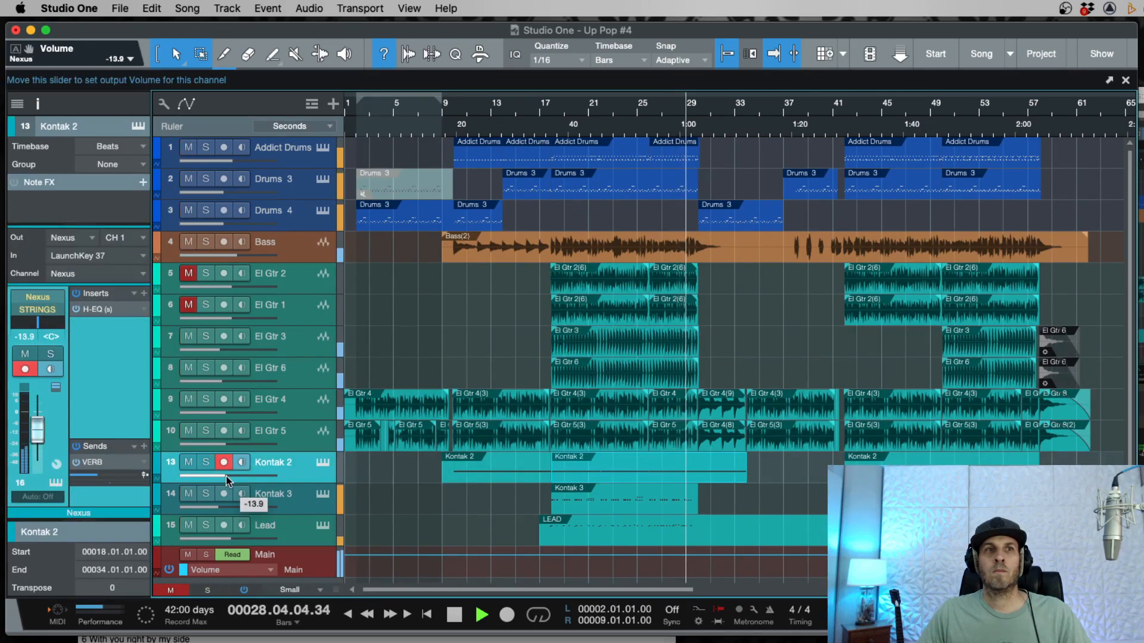
Step: Select the Lead track and listen to the sparser section from bar 31 through bar 34
{"action": "left_click", "coordinate": [291, 530]}
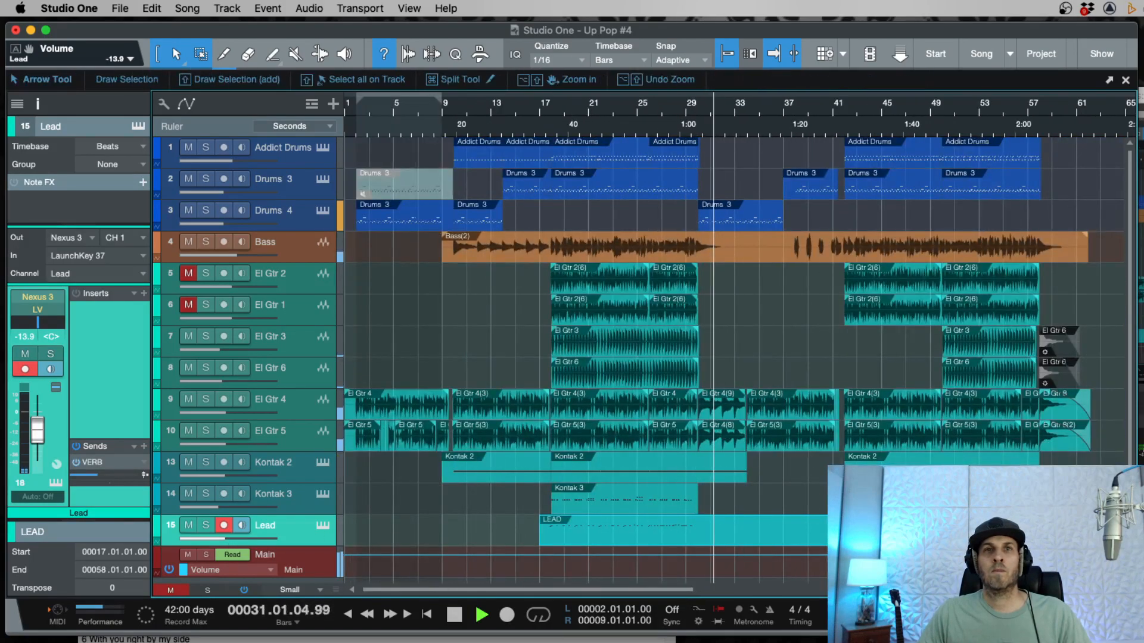
{"action": "key", "text": "e"}
{"action": "key", "text": "e"}
{"action": "key", "text": "e"}
{"action": "key", "text": "w"}
{"action": "key", "text": "w"}
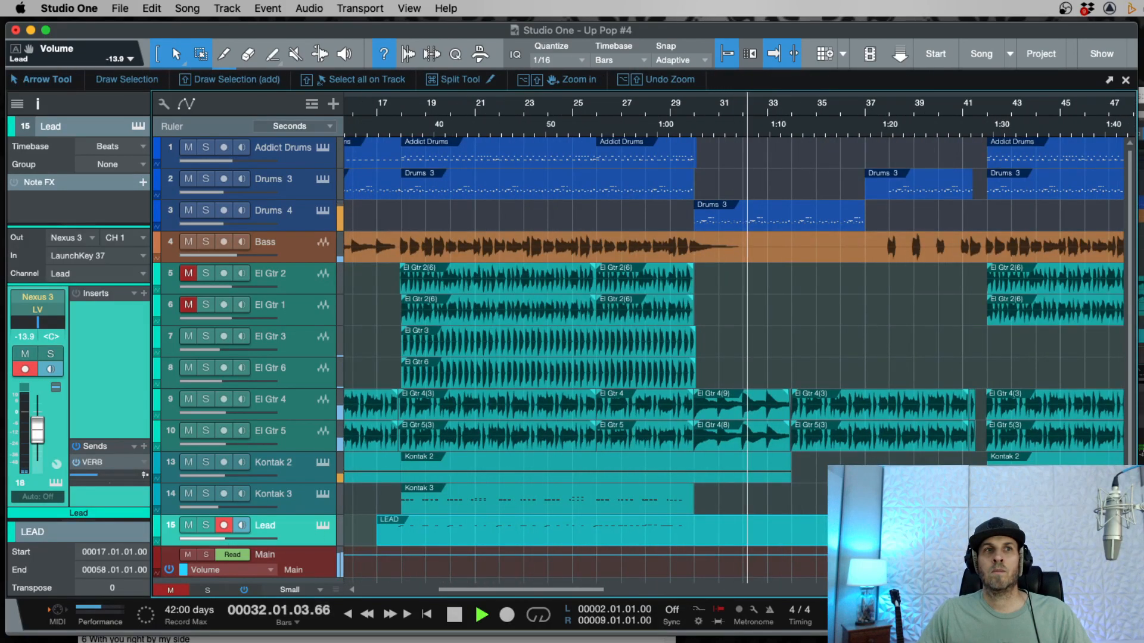
{"action": "key", "text": "e"}
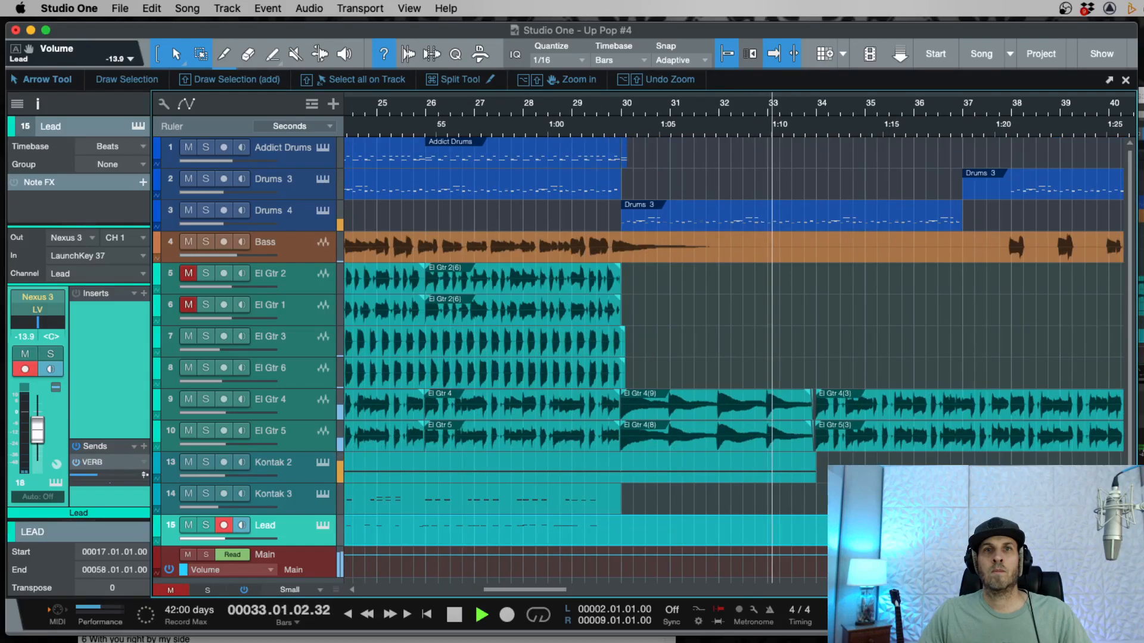
{"action": "key", "text": "w"}
{"action": "key", "text": "w"}
{"action": "key", "text": "w"}
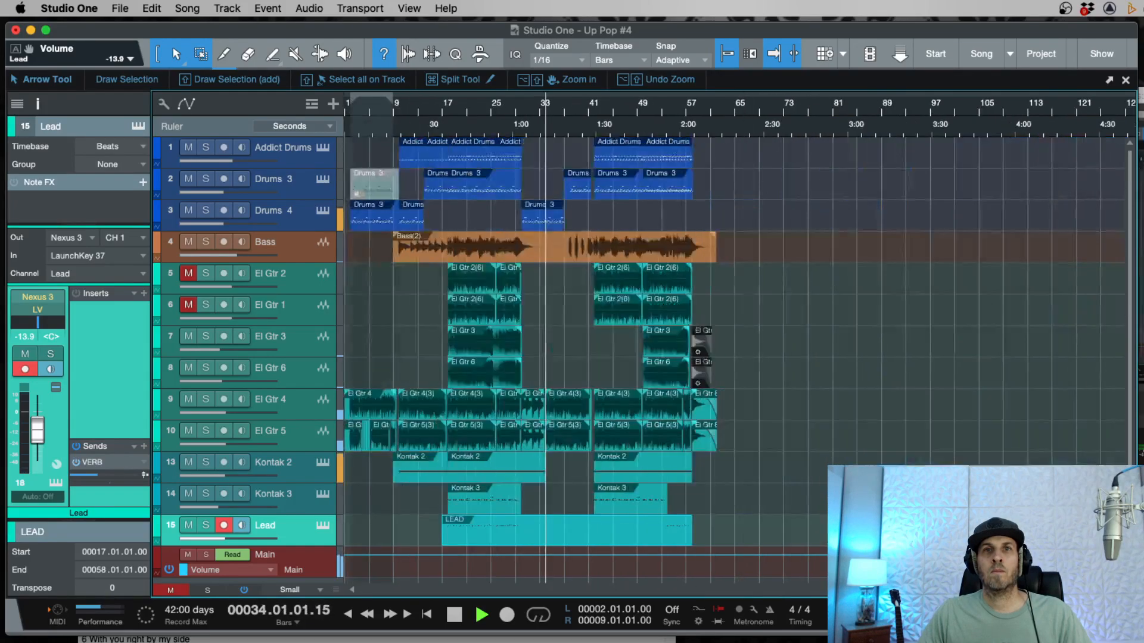
{"action": "key", "text": "e"}
{"action": "key", "text": "e"}
{"action": "key", "text": "e"}
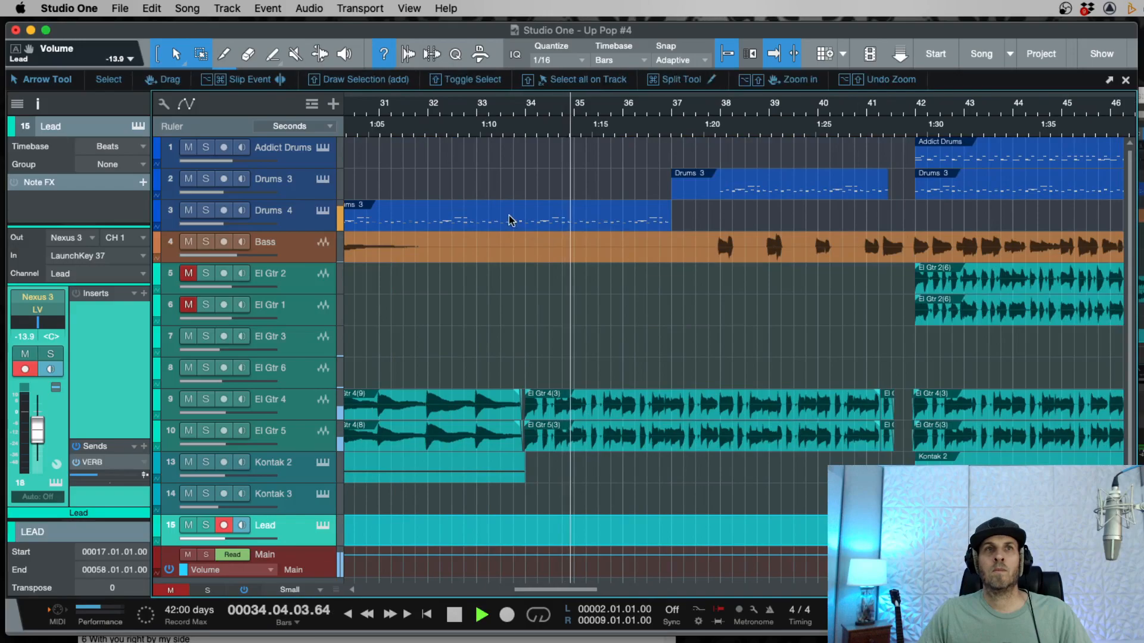
Step: Split the bar 30 event on the Drums 4 track at bar 34
{"action": "key", "text": "3"}
{"action": "left_click", "coordinate": [532, 202]}
{"action": "key", "text": "1"}
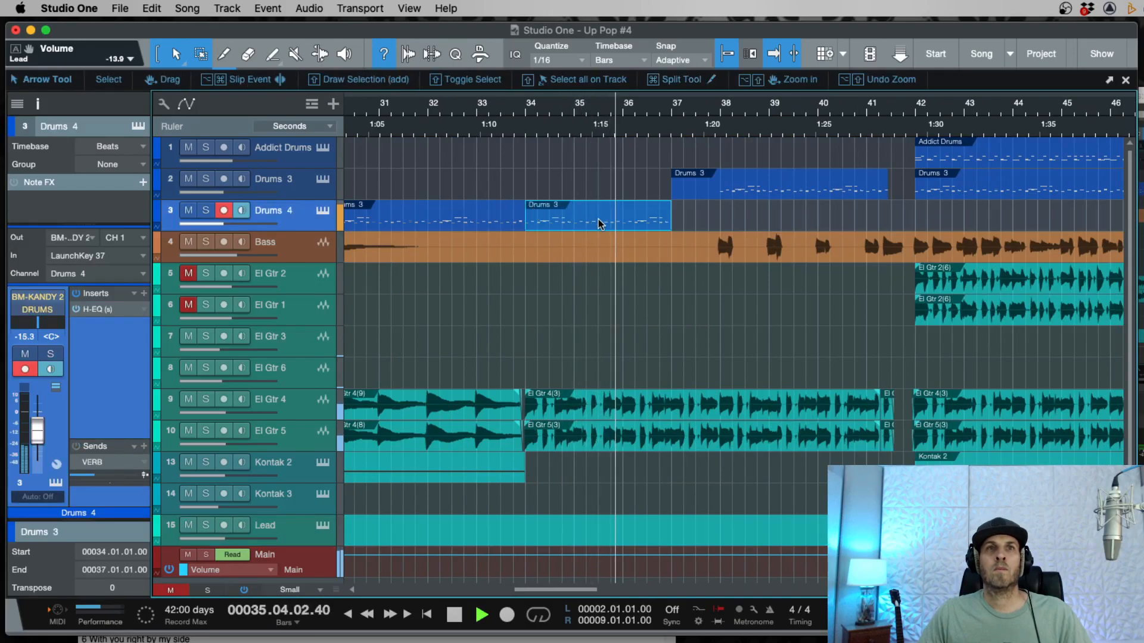
Step: Move the bar 34 to 37 drum event from Drums 4 to the Drums 3 track and mute it
{"action": "key", "text": "w"}
{"action": "left_click_drag", "start_coordinate": [625, 220], "coordinate": [638, 176]}
{"action": "key", "text": "e"}
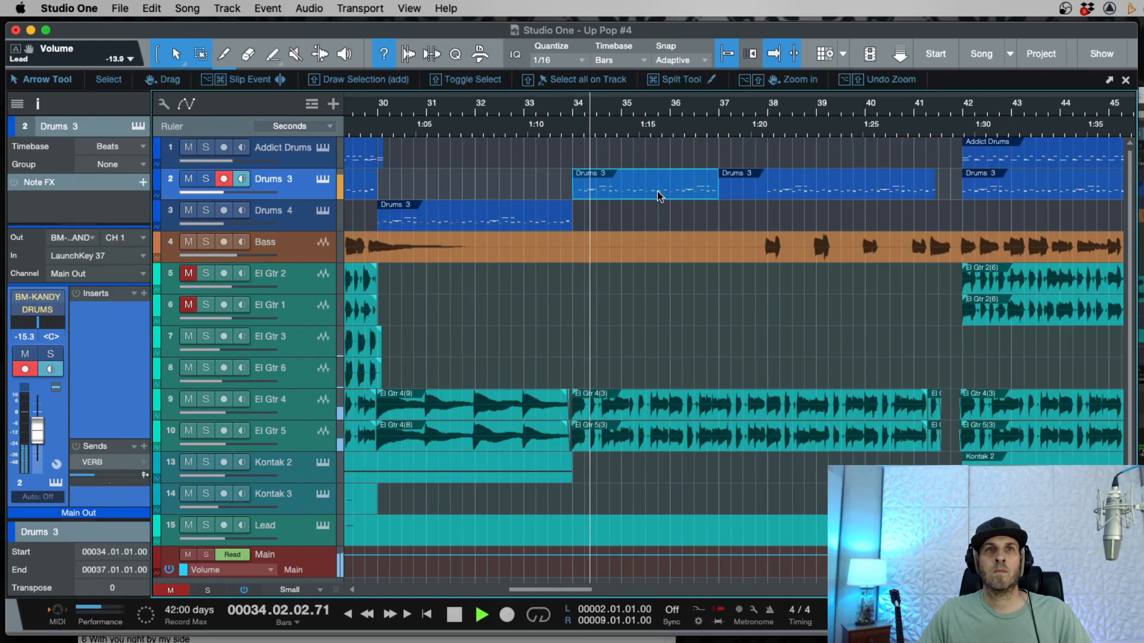
{"action": "key", "text": "shift+m"}
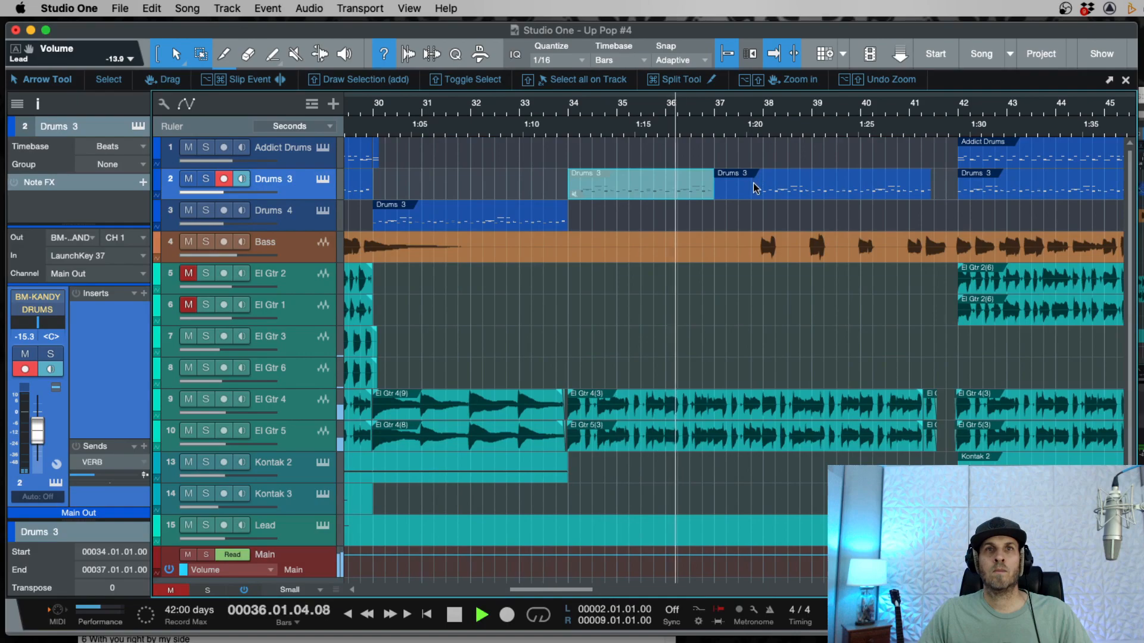
Step: Split the bar 37 event on Drums 3 at bar 37 beat 4 and move the later part to the Drums 4 track
{"action": "key", "text": "e"}
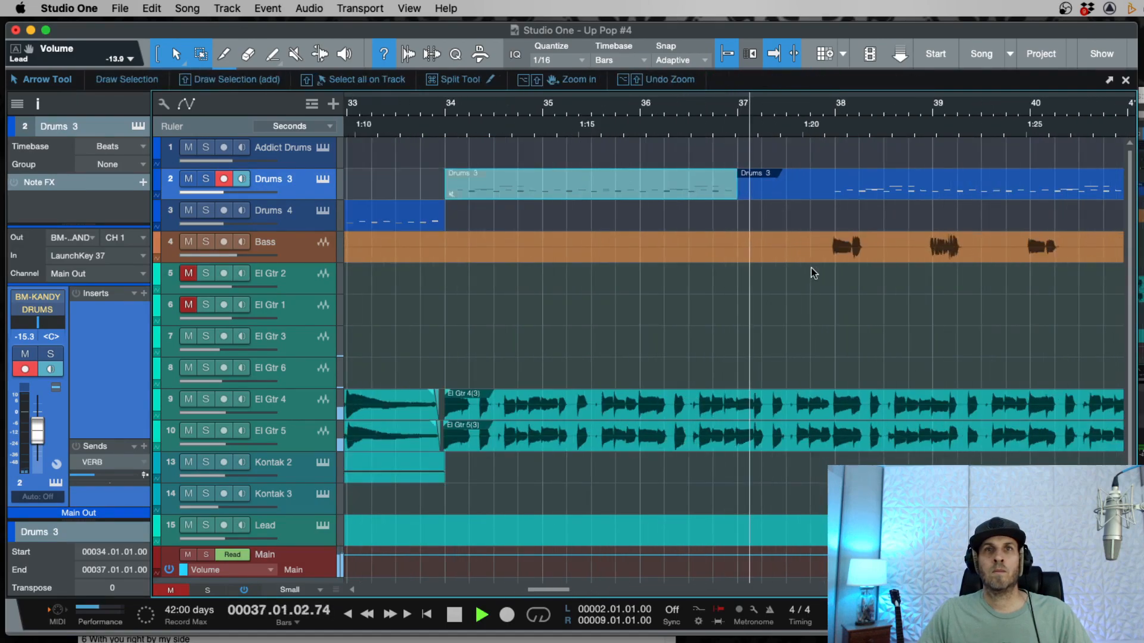
{"action": "key", "text": "w"}
{"action": "key", "text": "3"}
{"action": "left_click", "coordinate": [804, 172]}
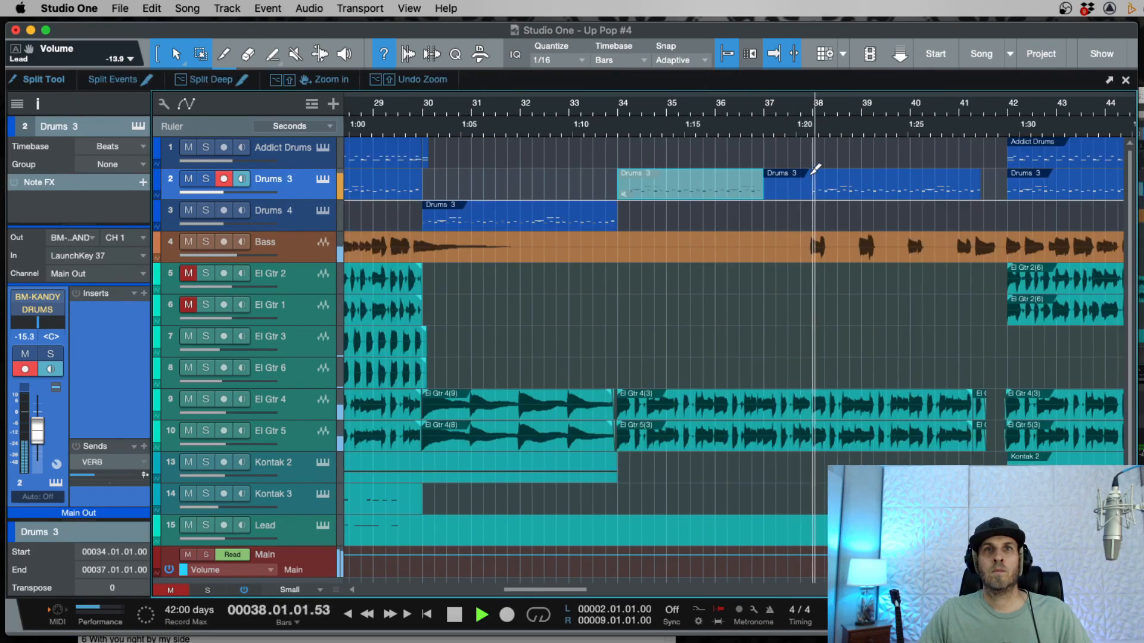
{"action": "left_click_drag", "start_coordinate": [849, 182], "coordinate": [862, 212]}
{"action": "scroll", "coordinate": [846, 211], "scroll_direction": "right", "scroll_amount": 5}
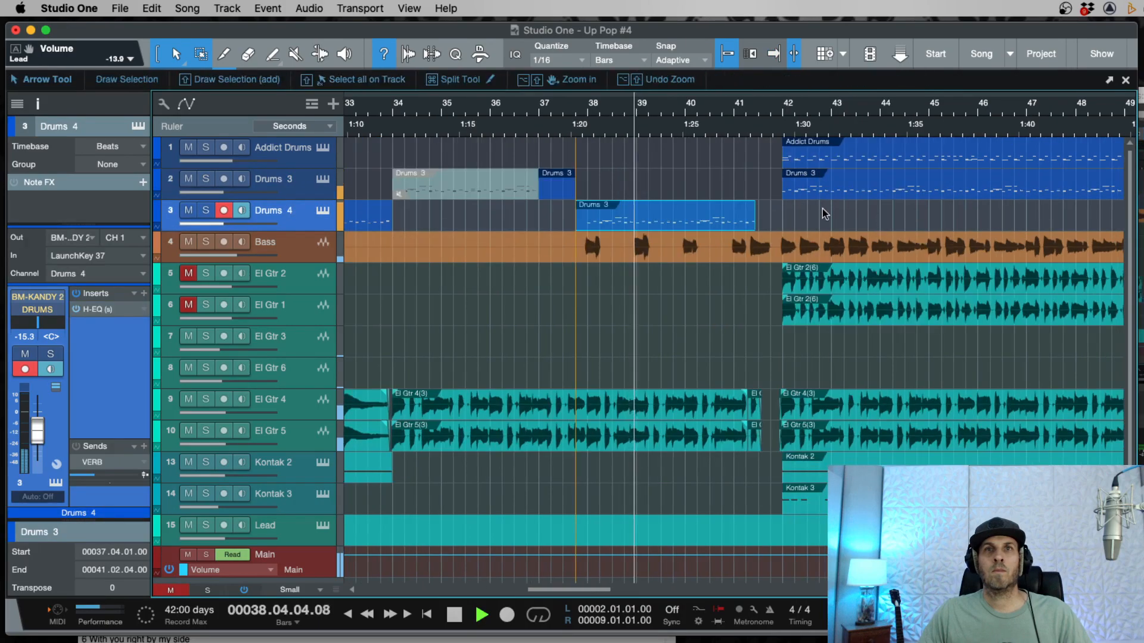
Step: Listen to the moved drum part and the bar 42 section entry, stopping playback at bar 44
{"action": "key", "text": "w"}
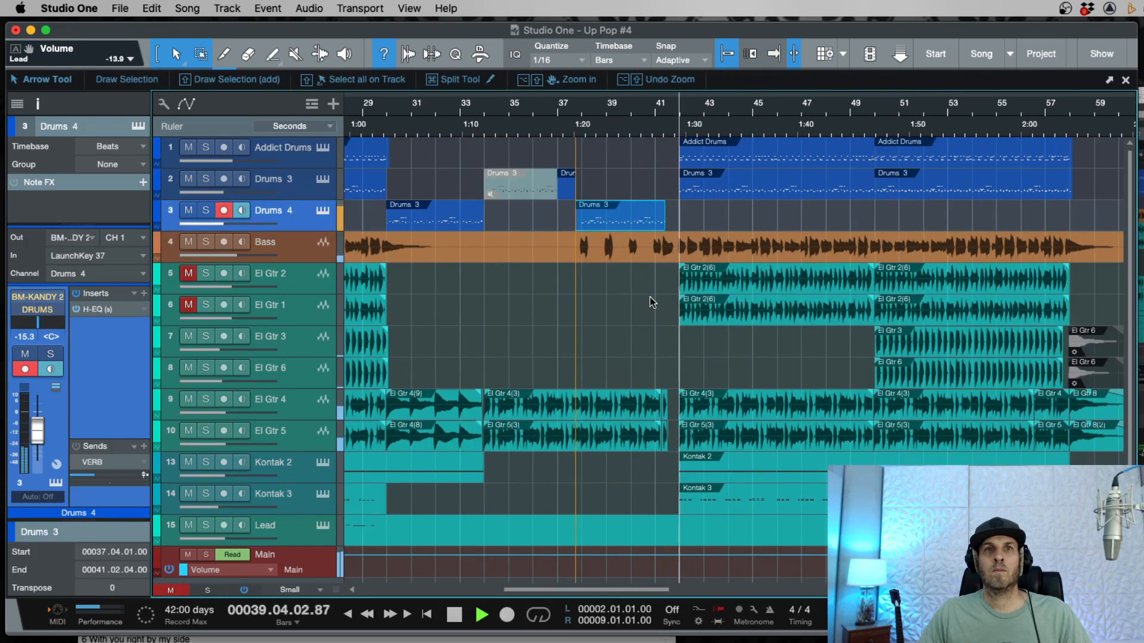
{"action": "key", "text": "e"}
{"action": "scroll", "coordinate": [736, 360], "scroll_direction": "right", "scroll_amount": 3}
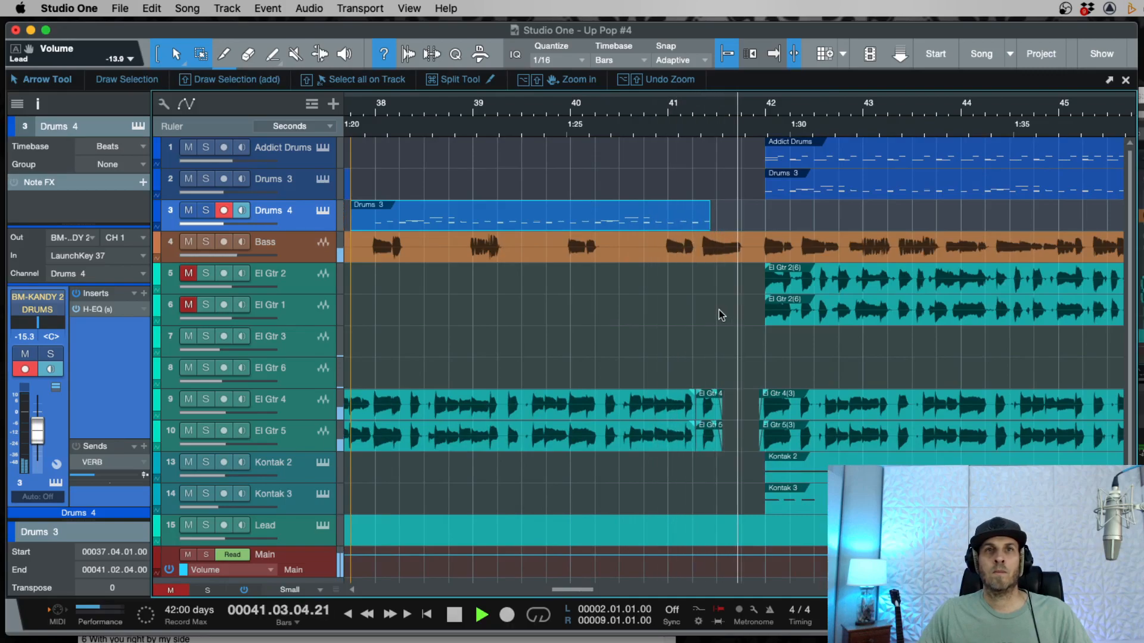
{"action": "key", "text": "w"}
{"action": "key", "text": "e"}
{"action": "key", "text": "e"}
{"action": "key", "text": "w"}
{"action": "key", "text": "w"}
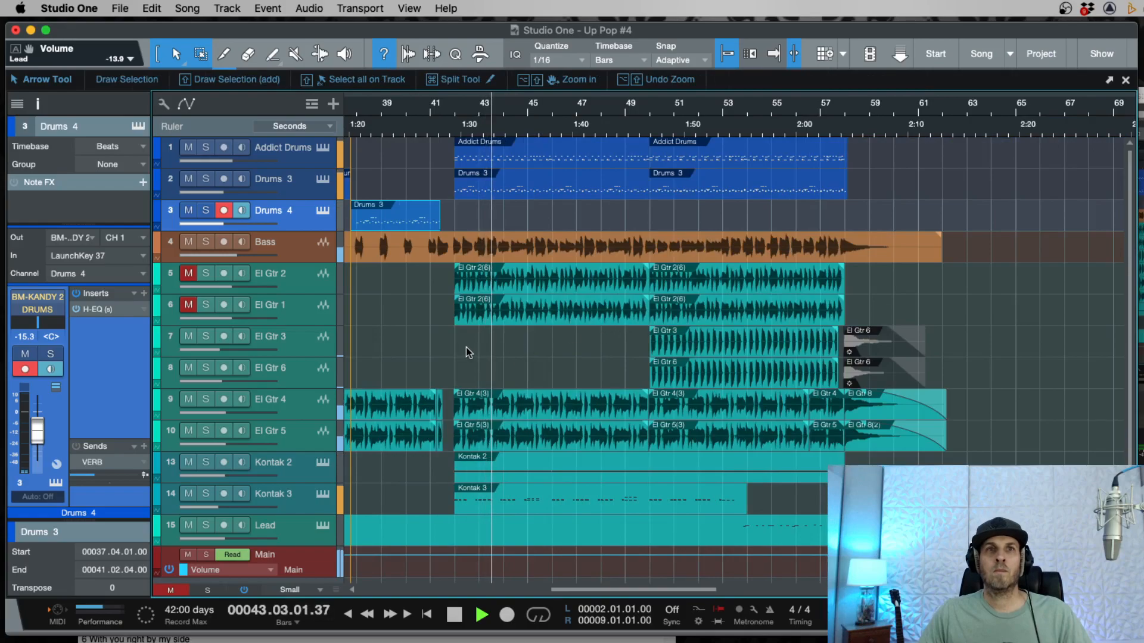
{"action": "key", "text": "space"}
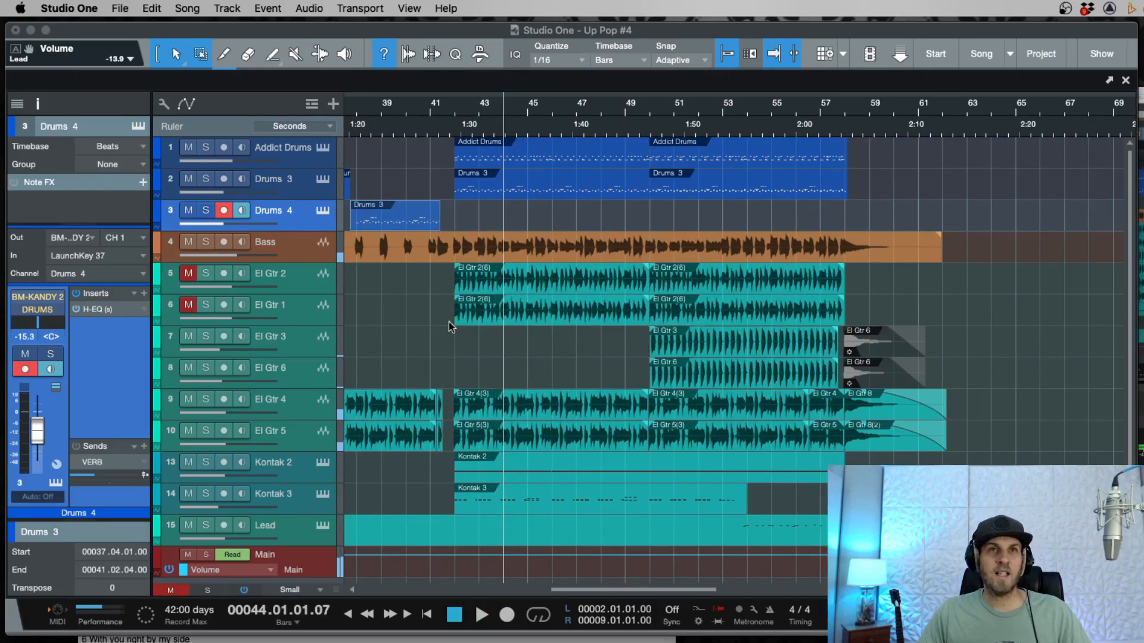
{"action": "left_click", "coordinate": [448, 323]}
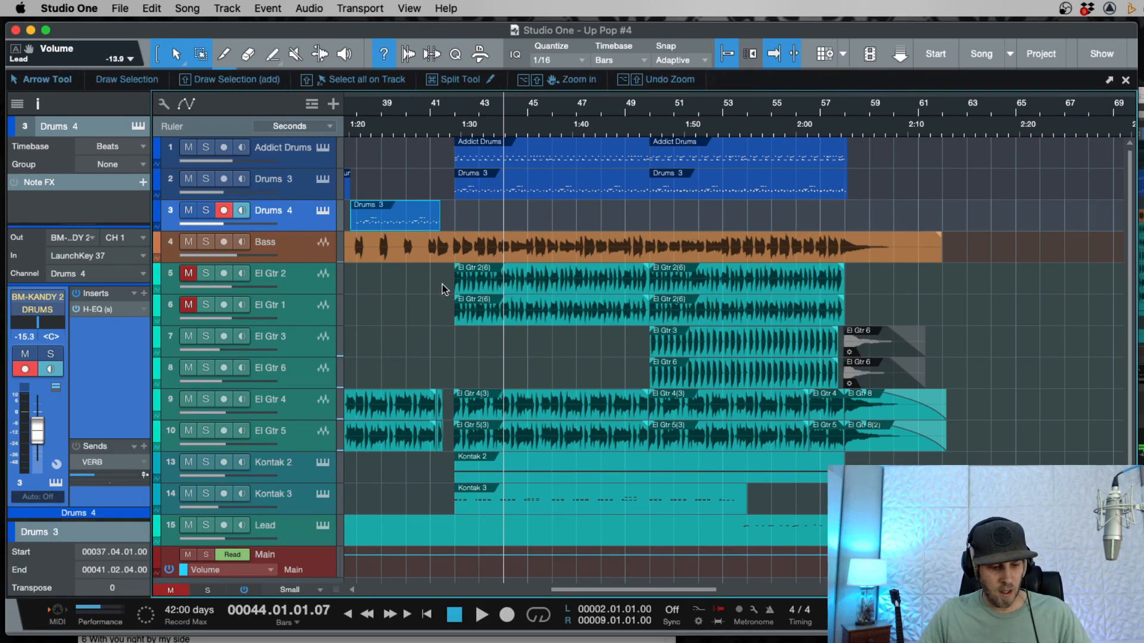
Step: Browse the SAMPLES volume's files and open the Percussion folder of Steve's Organic Sample Pack
{"action": "key", "text": "F5"}
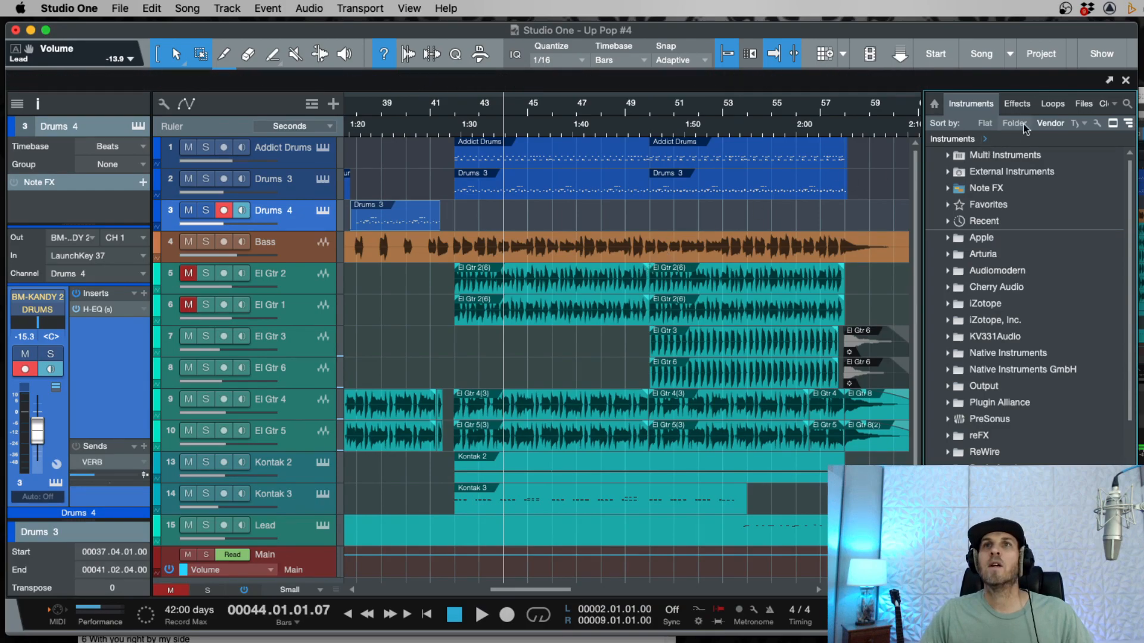
{"action": "left_click", "coordinate": [1084, 105]}
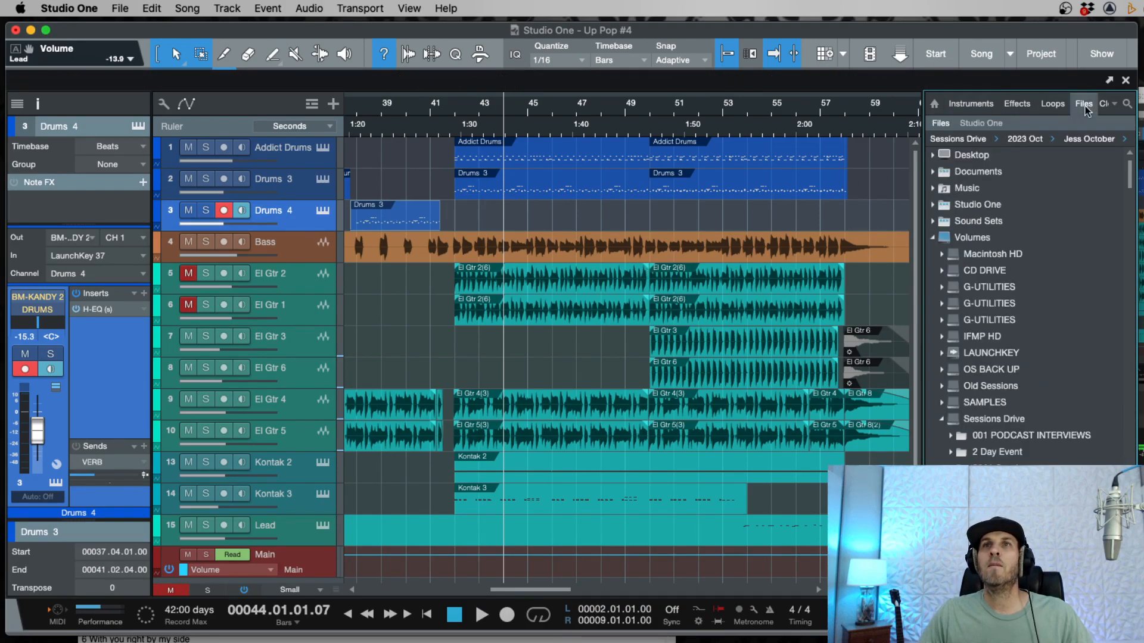
{"action": "left_click", "coordinate": [934, 239]}
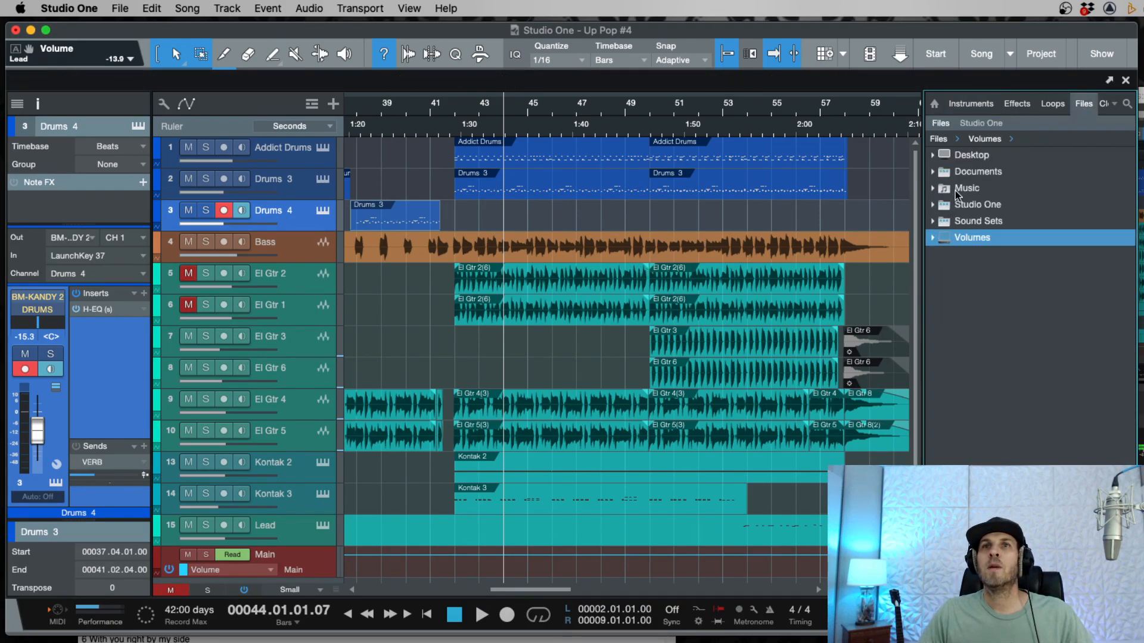
{"action": "left_click", "coordinate": [932, 237]}
{"action": "left_click", "coordinate": [942, 420]}
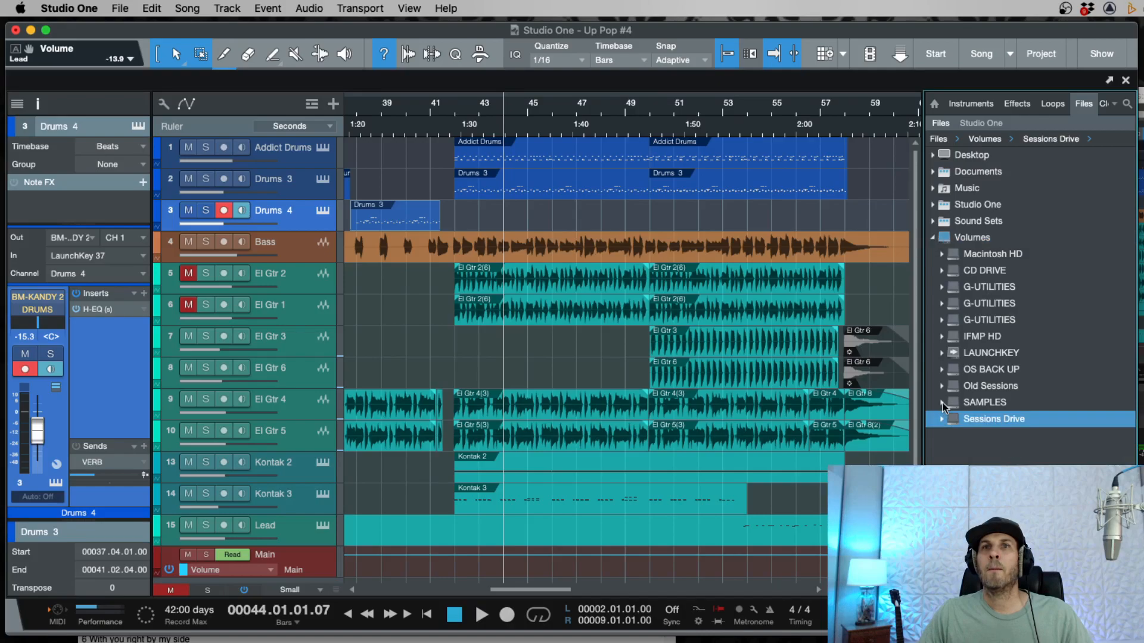
{"action": "double_click", "coordinate": [998, 408]}
{"action": "scroll", "coordinate": [998, 409], "scroll_direction": "down", "scroll_amount": 5}
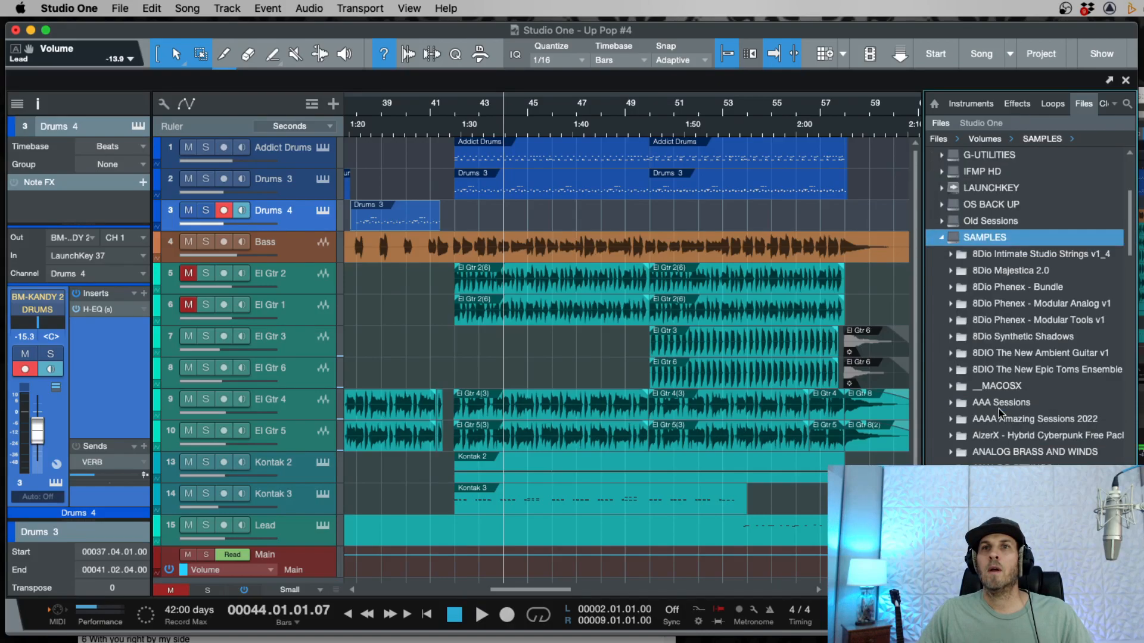
{"action": "scroll", "coordinate": [1010, 393], "scroll_direction": "down", "scroll_amount": 5}
{"action": "scroll", "coordinate": [1011, 393], "scroll_direction": "down", "scroll_amount": 15}
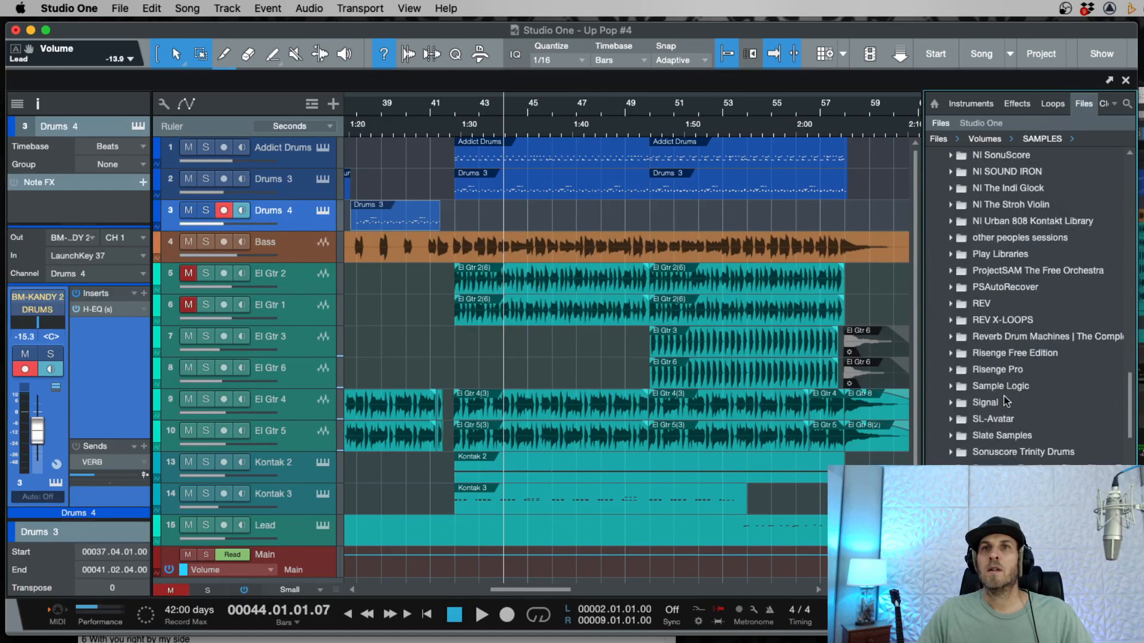
{"action": "scroll", "coordinate": [1012, 435], "scroll_direction": "down", "scroll_amount": 8}
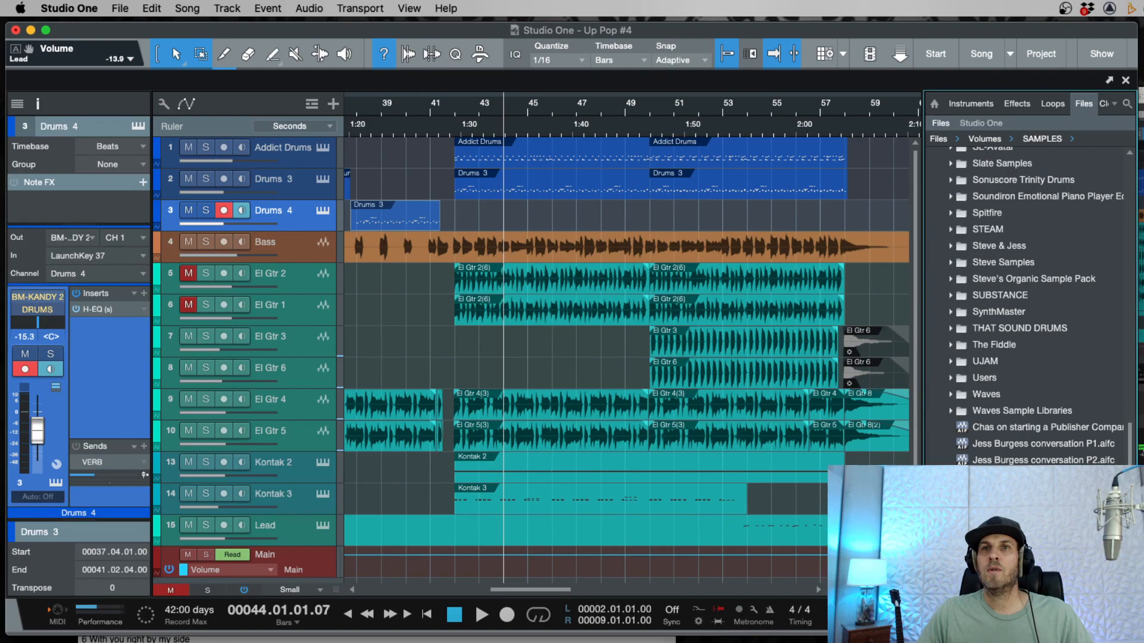
{"action": "left_click", "coordinate": [990, 286]}
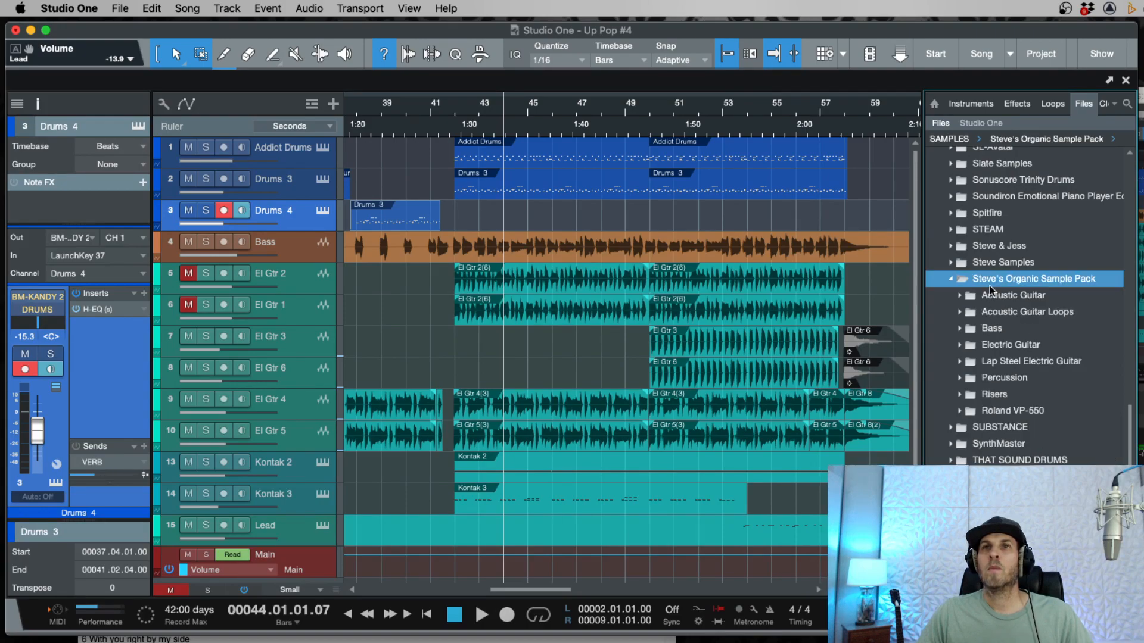
{"action": "left_click", "coordinate": [992, 380]}
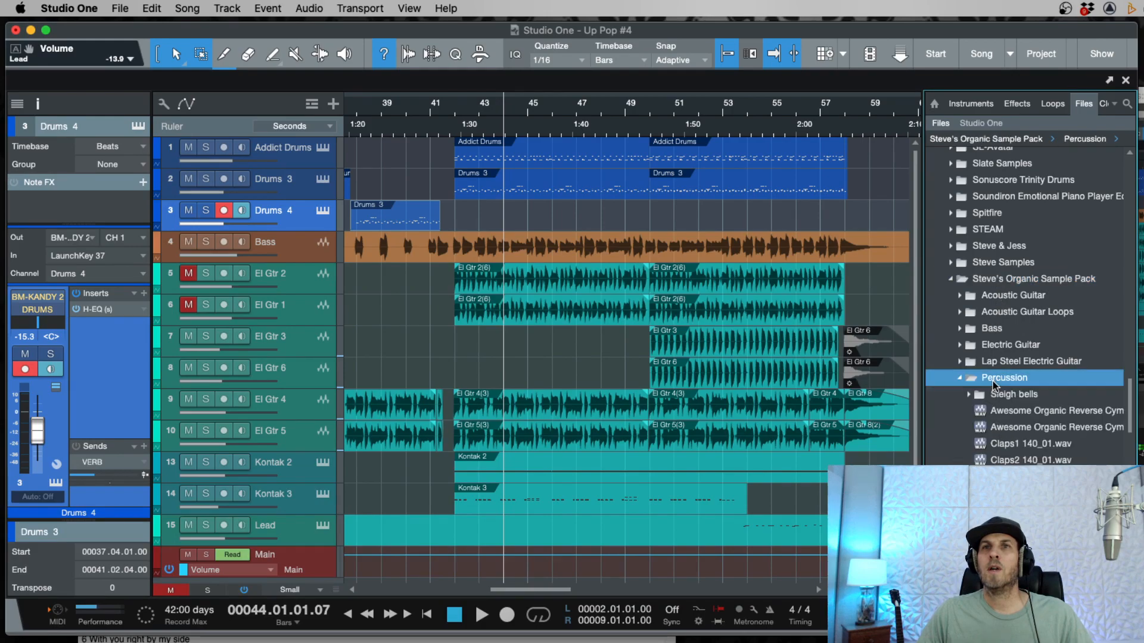
Step: Import both Awesome Organic Reverse Cymbal files as new tracks starting at bar 36 beat 4 and arrange the two tracks next to each other
{"action": "left_click", "coordinate": [1011, 409]}
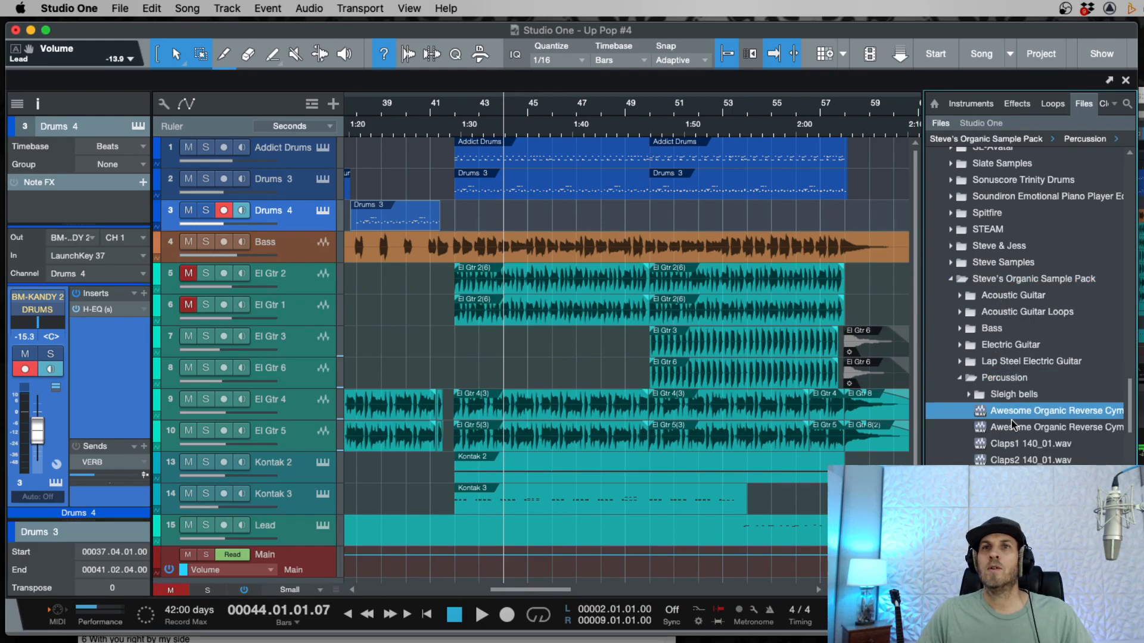
{"action": "left_click", "coordinate": [1010, 421], "text": "shift"}
{"action": "left_click_drag", "start_coordinate": [1018, 414], "coordinate": [356, 565]}
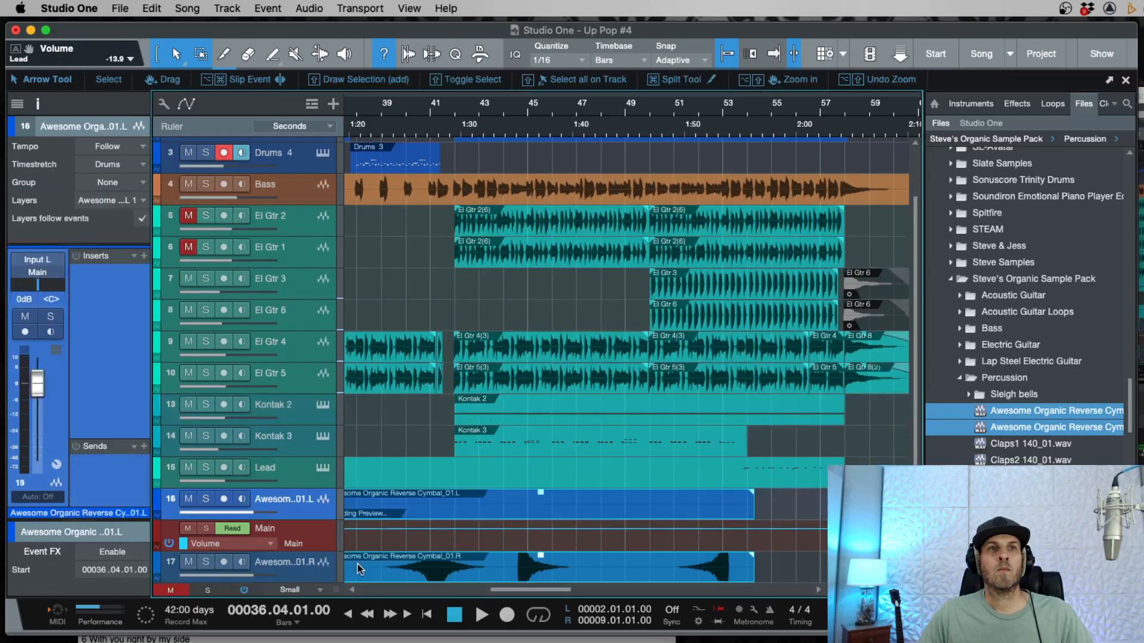
{"action": "left_click", "coordinate": [299, 576]}
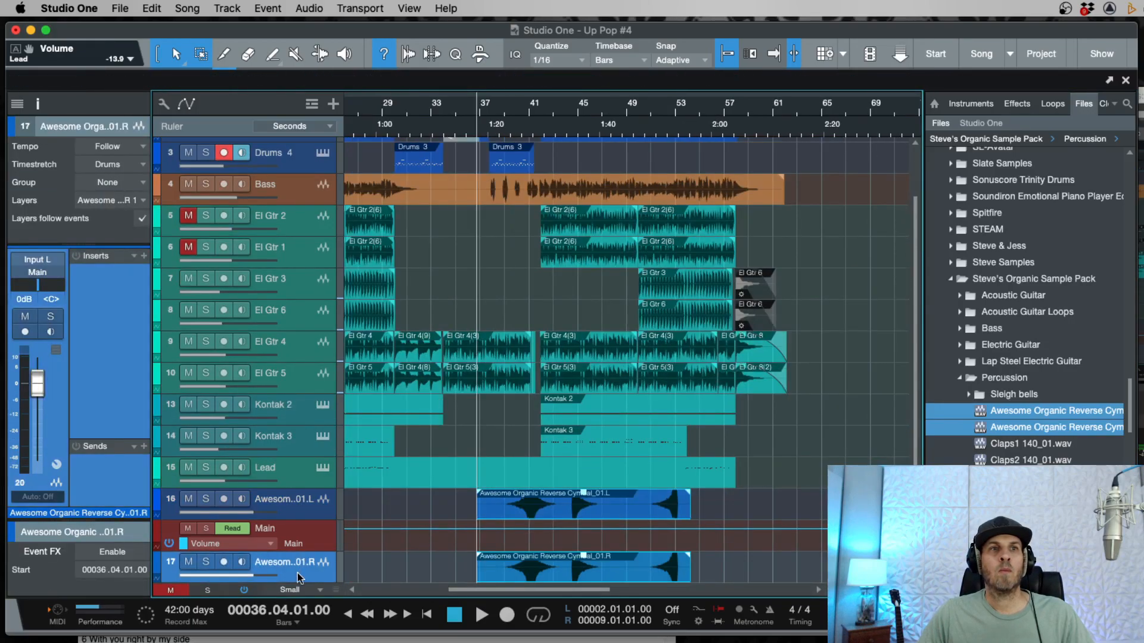
{"action": "left_click_drag", "start_coordinate": [302, 524], "coordinate": [303, 512]}
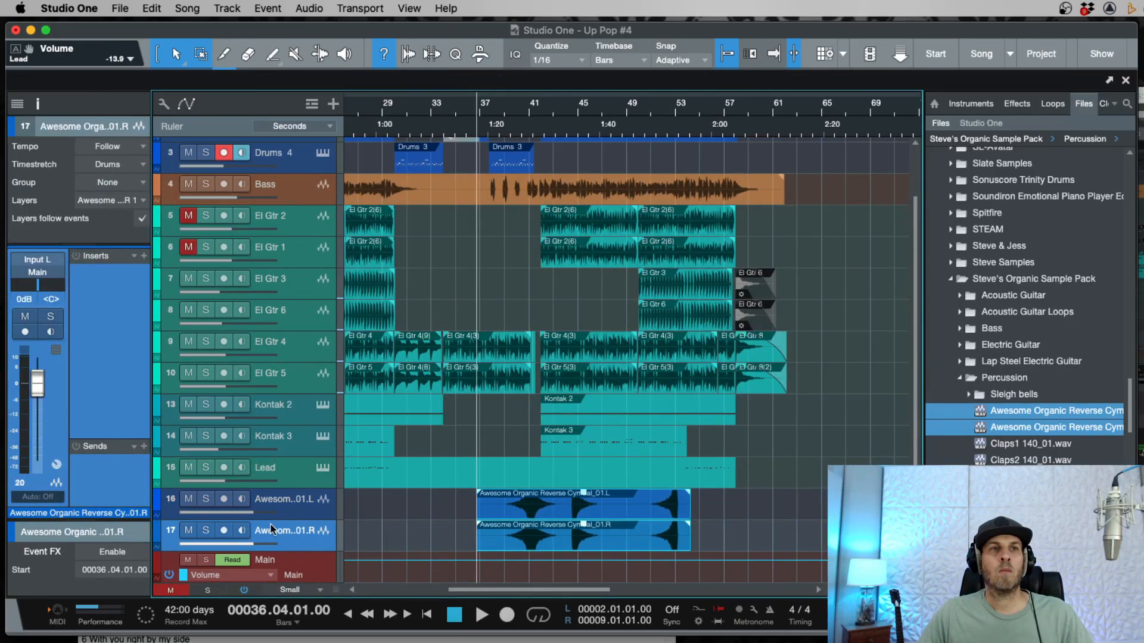
Step: Delete the Awesome Organic Reverse Cymbal_01.L event and remove its track
{"action": "left_click", "coordinate": [289, 507]}
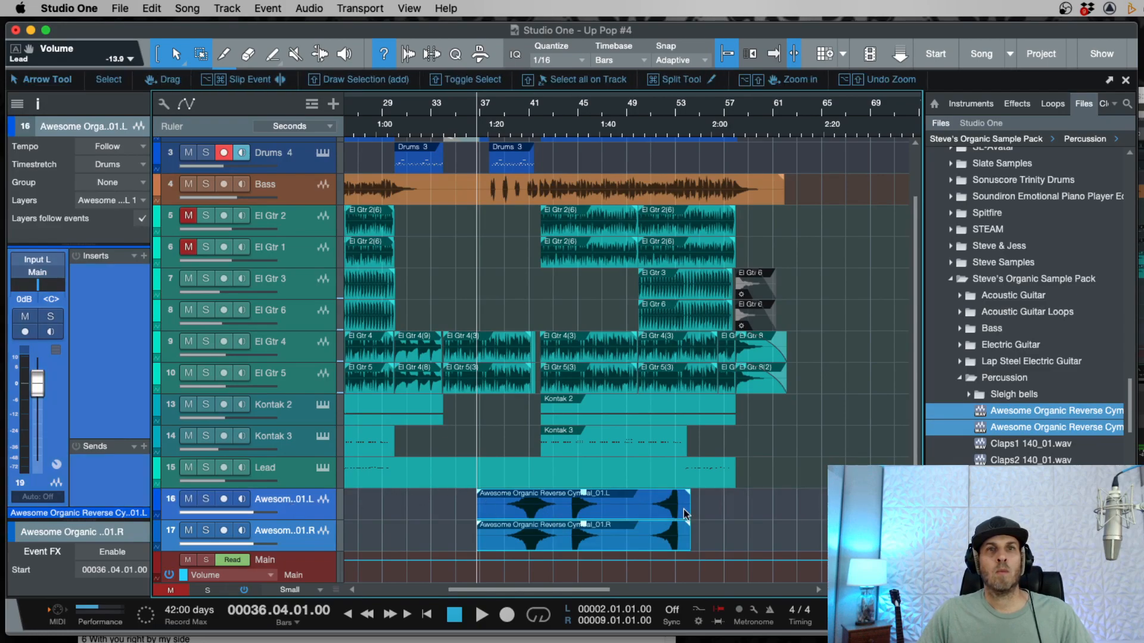
{"action": "left_click", "coordinate": [639, 505]}
{"action": "key", "text": "Delete"}
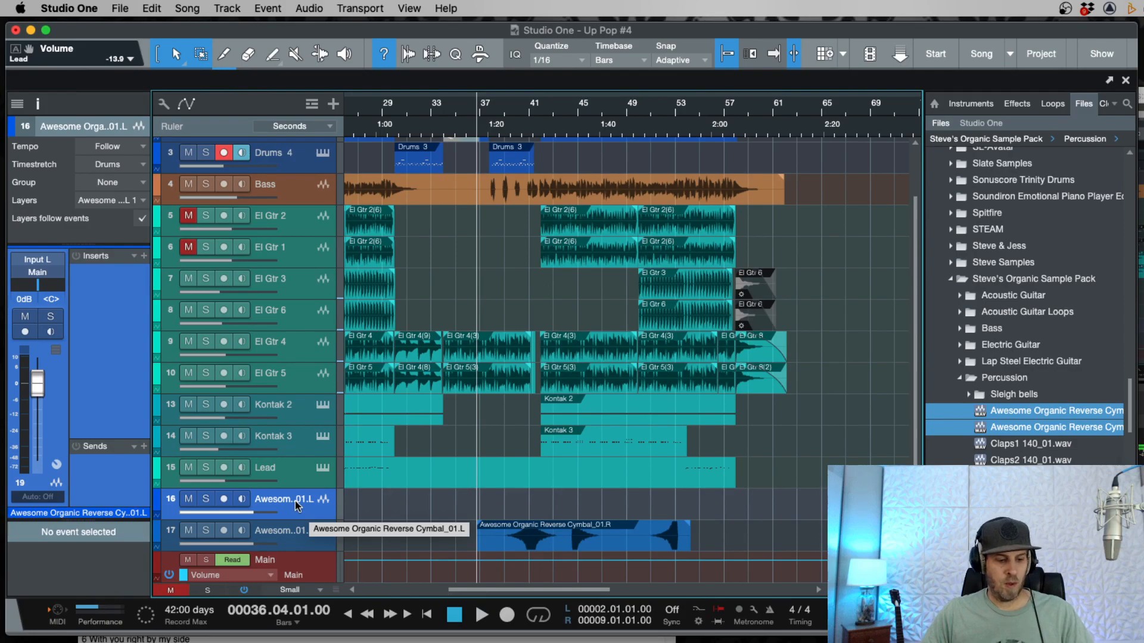
{"action": "key", "text": "shift+t"}
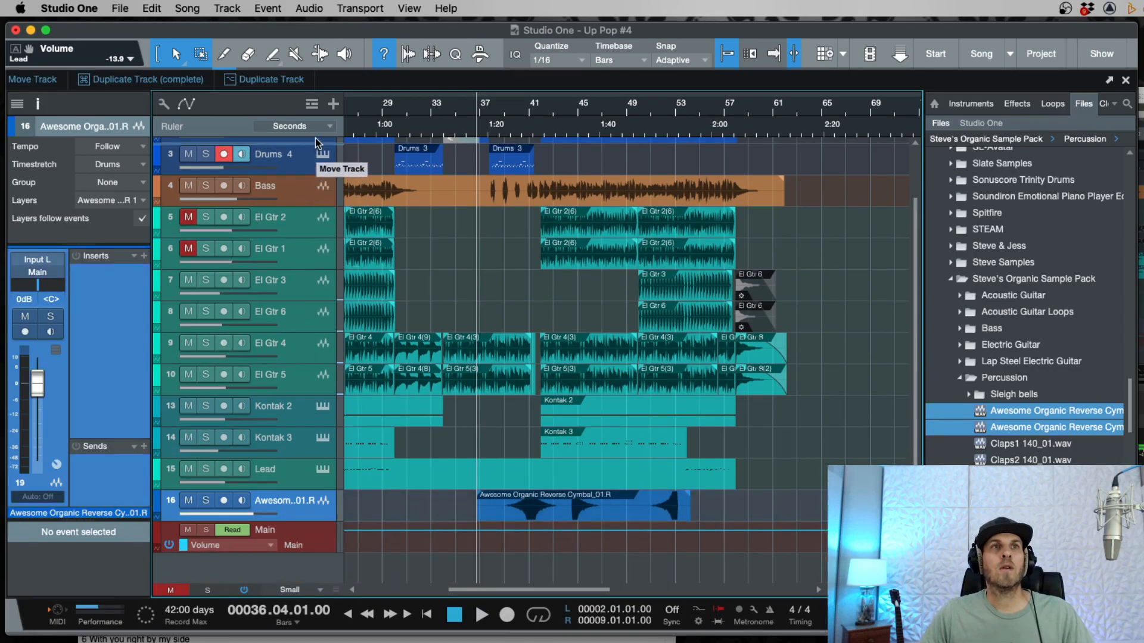
Step: Move the reverse cymbal track directly below Drums 4 and route its output to DRUMS
{"action": "scroll", "coordinate": [316, 173], "scroll_direction": "up", "scroll_amount": 2}
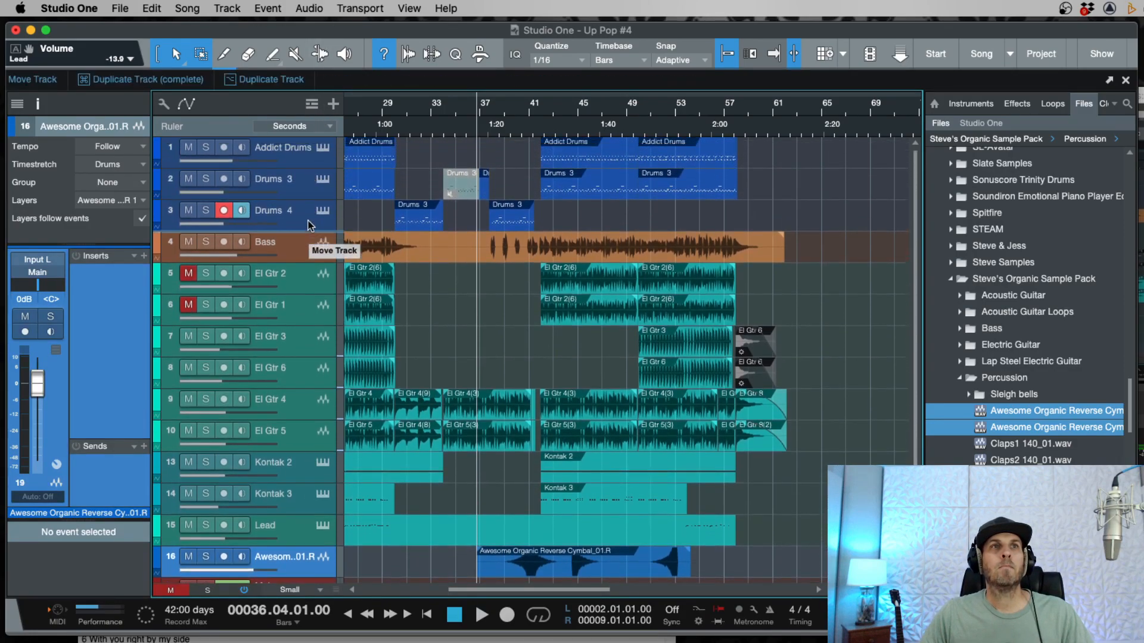
{"action": "left_click_drag", "start_coordinate": [307, 221], "coordinate": [308, 224]}
{"action": "left_click", "coordinate": [38, 272]}
{"action": "left_click", "coordinate": [36, 310]}
Step: Split the reverse cymbal event between its first two swells, mute the later part and move the first part to start at bar 37 beat 3
{"action": "left_click", "coordinate": [532, 106]}
{"action": "key", "text": "e"}
{"action": "key", "text": "e"}
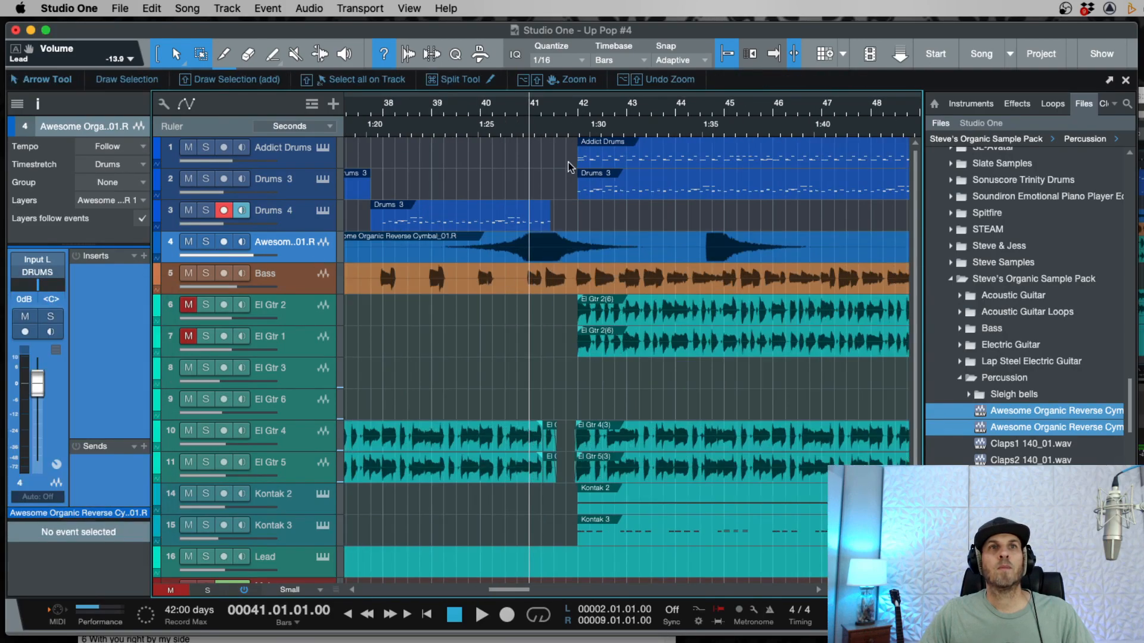
{"action": "left_click", "coordinate": [687, 245], "text": "super"}
{"action": "left_click_drag", "start_coordinate": [732, 244], "coordinate": [613, 253]}
{"action": "scroll", "coordinate": [476, 274], "scroll_direction": "down", "scroll_amount": 3}
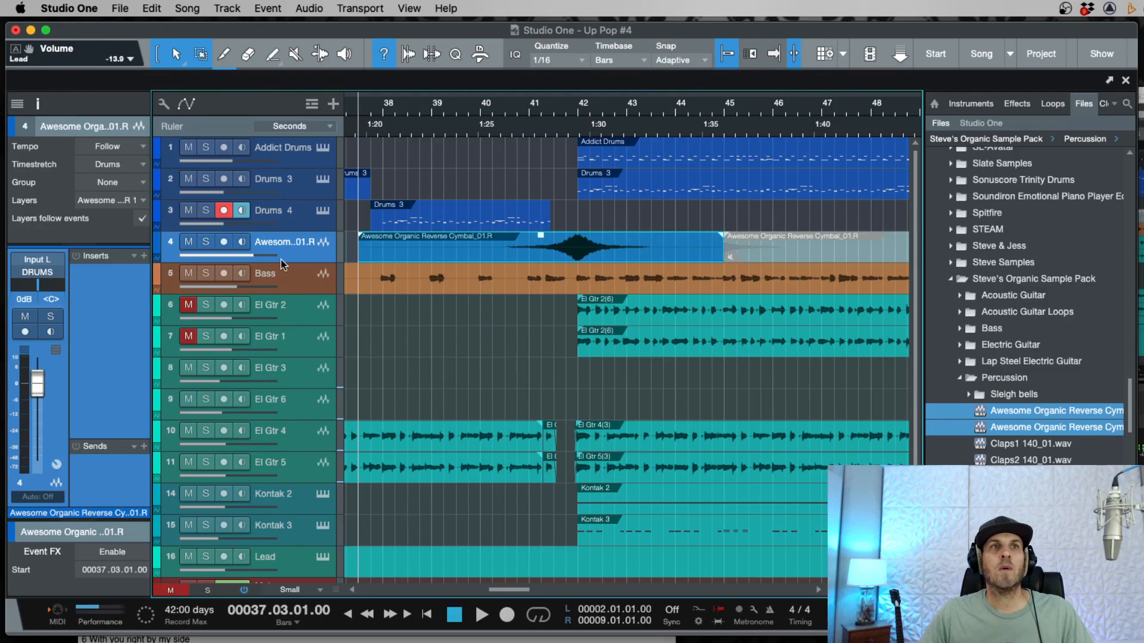
Step: Add a fade-in of about one and a half bars to the start of the reverse cymbal event
{"action": "key", "text": "z"}
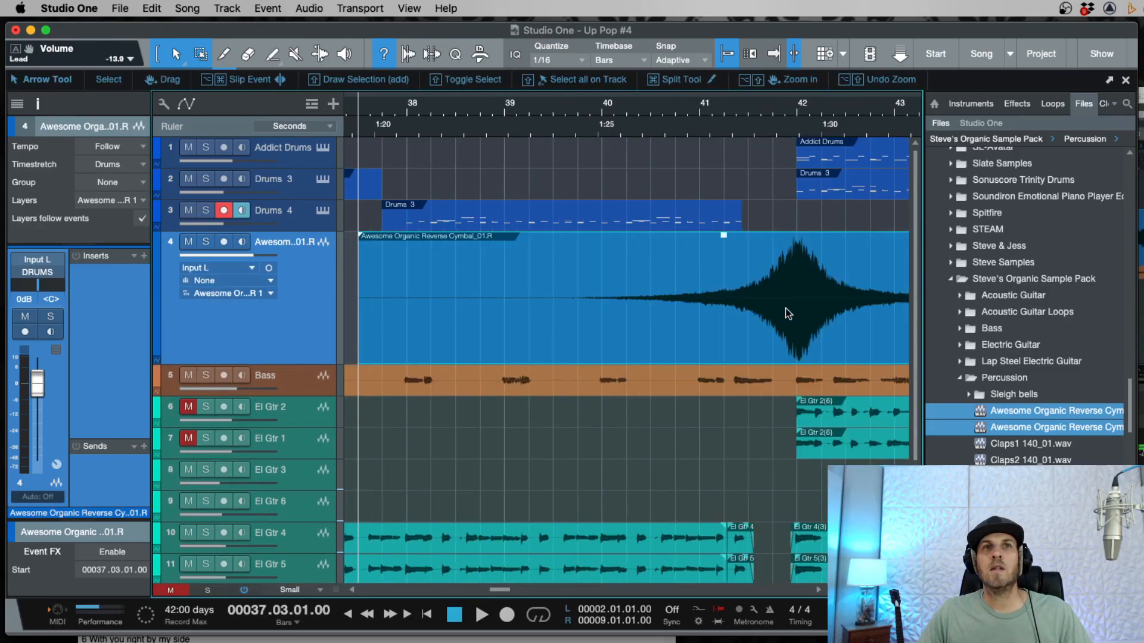
{"action": "scroll", "coordinate": [785, 314], "scroll_direction": "right", "scroll_amount": 3}
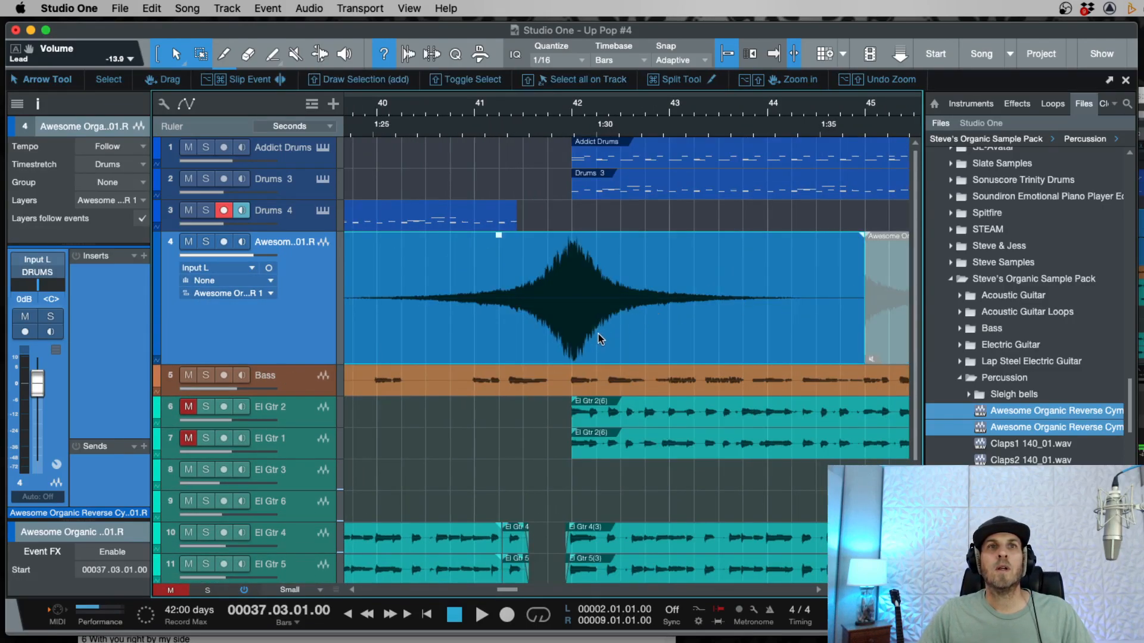
{"action": "scroll", "coordinate": [598, 338], "scroll_direction": "left", "scroll_amount": 2}
{"action": "key", "text": "w"}
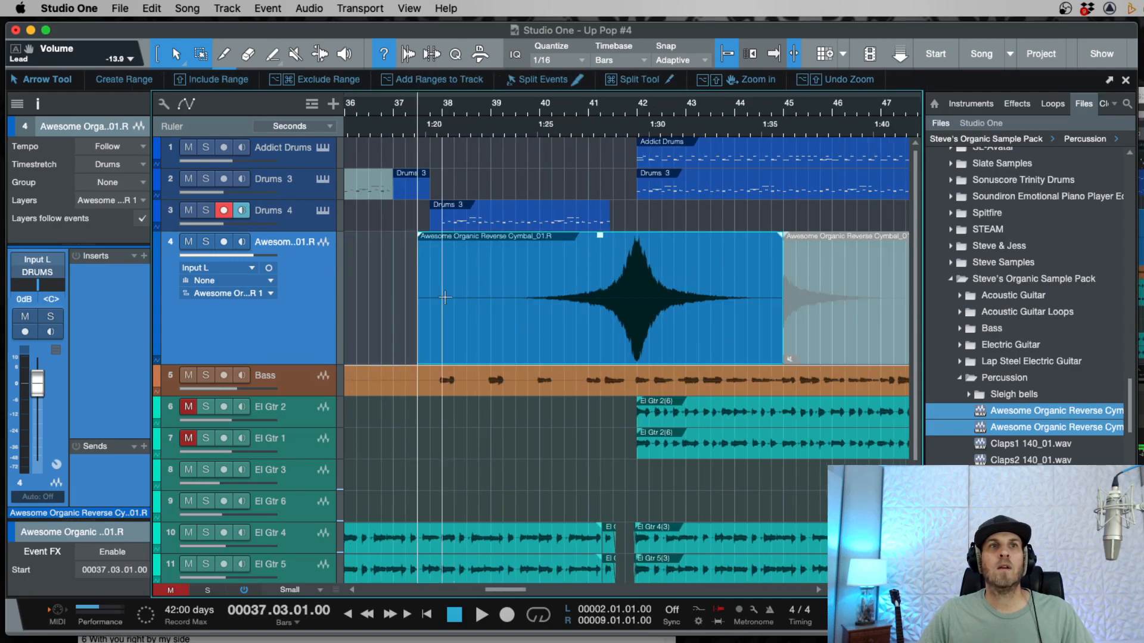
{"action": "left_click_drag", "start_coordinate": [419, 236], "coordinate": [489, 235]}
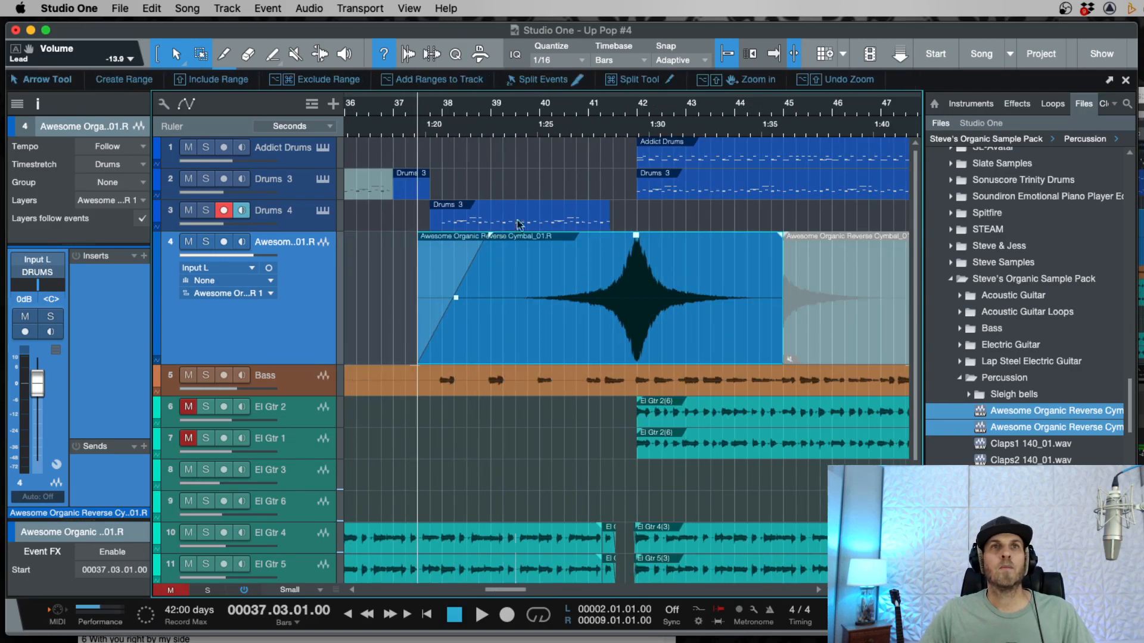
Step: Listen to the reverse cymbal leading into bar 42 and lower its track volume to -23.6 dB
{"action": "double_click", "coordinate": [557, 127]}
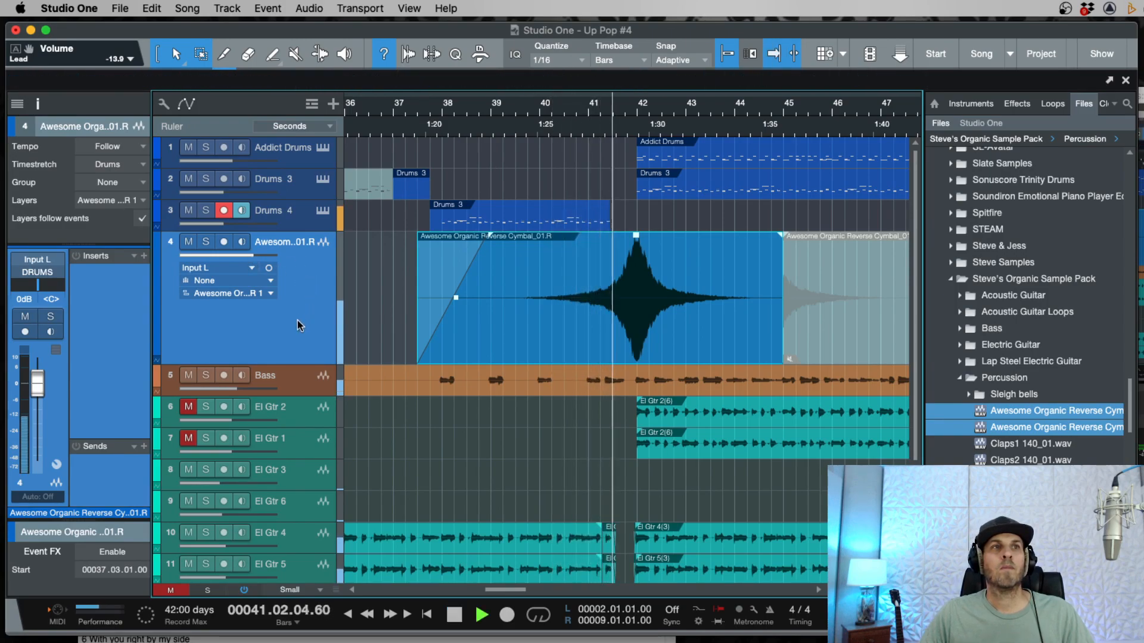
{"action": "key", "text": "space"}
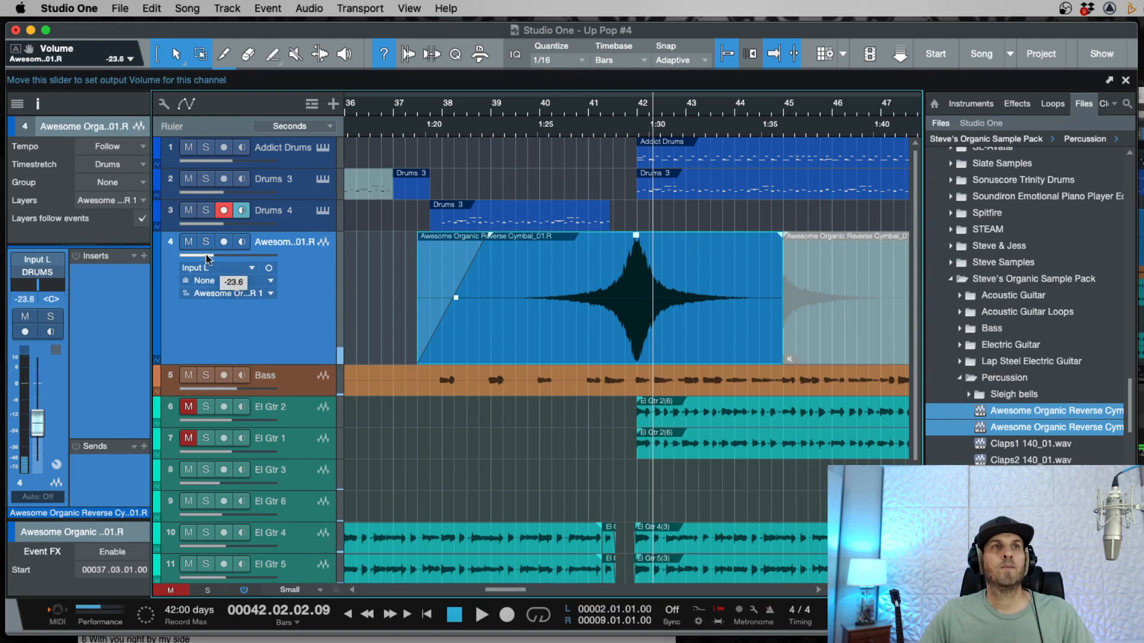
{"action": "key", "text": "space"}
{"action": "key", "text": "space"}
{"action": "left_click", "coordinate": [558, 132]}
{"action": "key", "text": "space"}
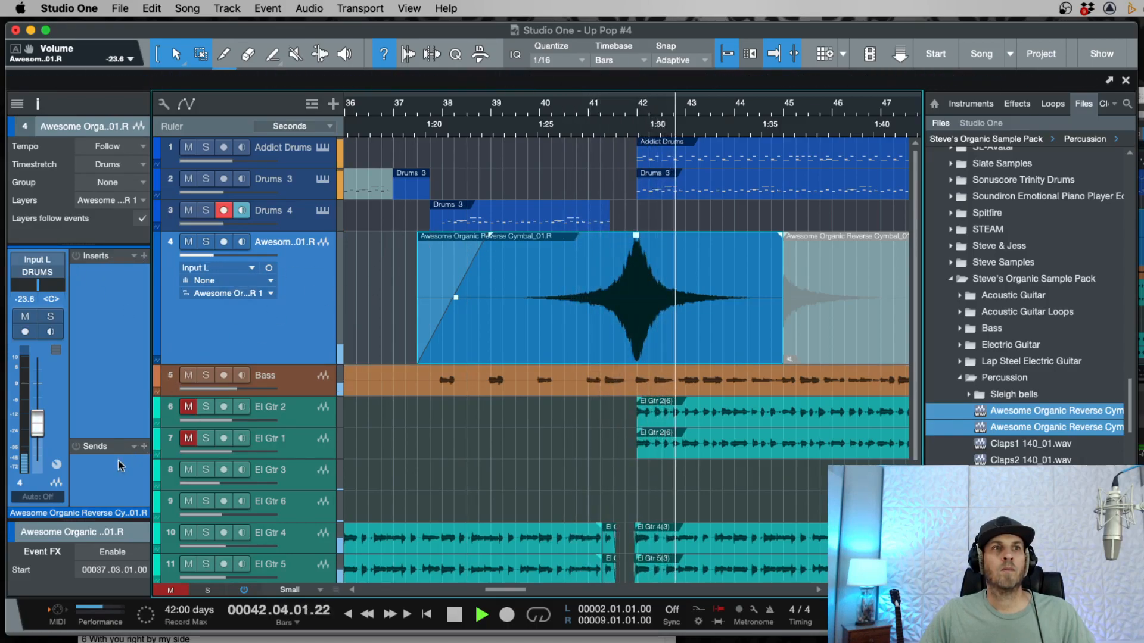
{"action": "left_click", "coordinate": [143, 256]}
{"action": "left_click", "coordinate": [121, 319]}
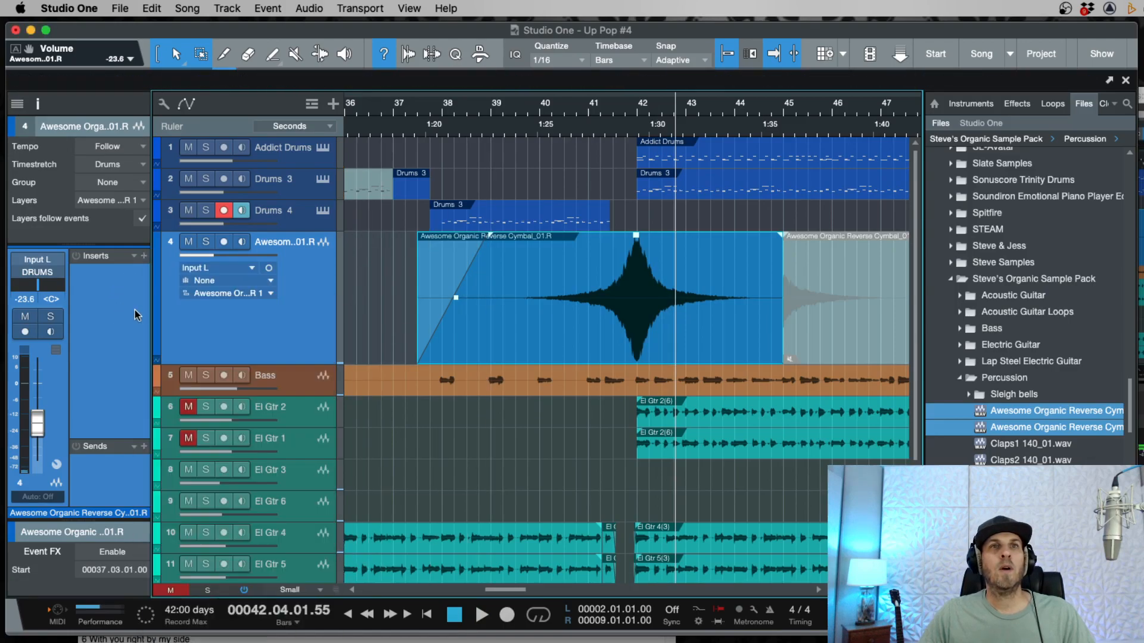
Step: Reduce the height of the reverse cymbal track and delete both of its events
{"action": "key", "text": "w"}
{"action": "key", "text": "w"}
{"action": "key", "text": "w"}
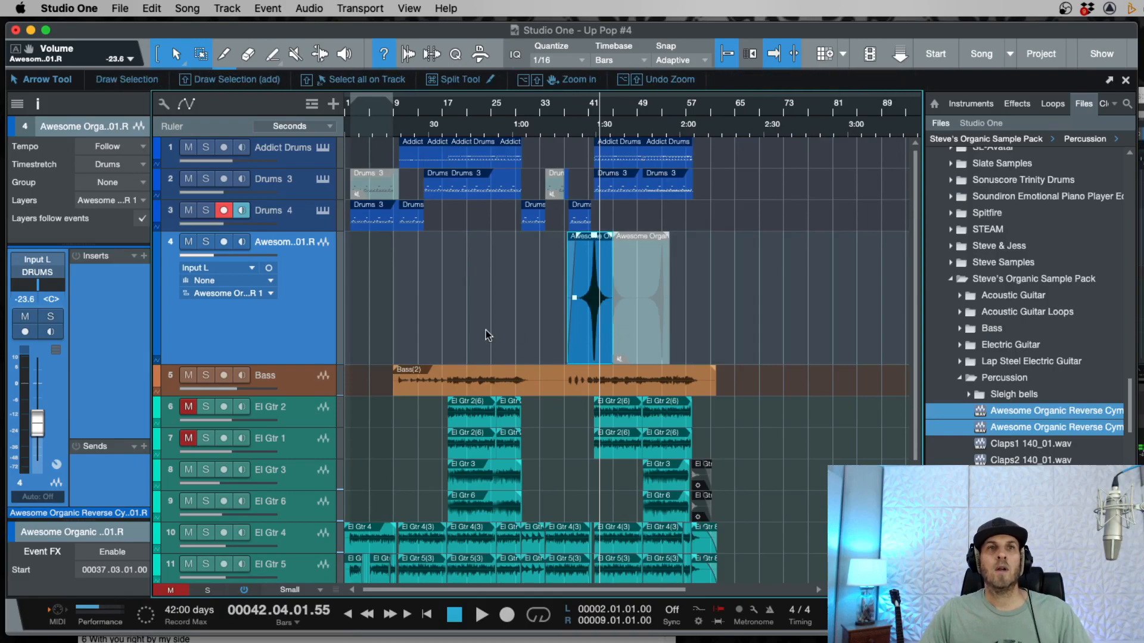
{"action": "left_click_drag", "start_coordinate": [310, 358], "coordinate": [308, 284]}
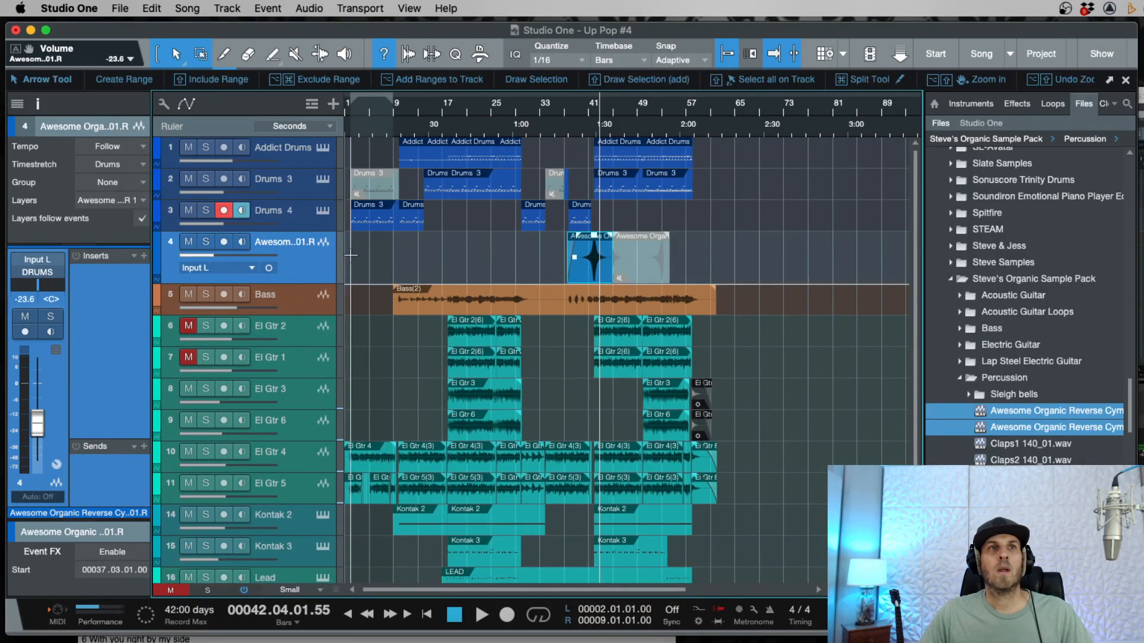
{"action": "left_click_drag", "start_coordinate": [710, 240], "coordinate": [541, 269]}
{"action": "key", "text": "Delete"}
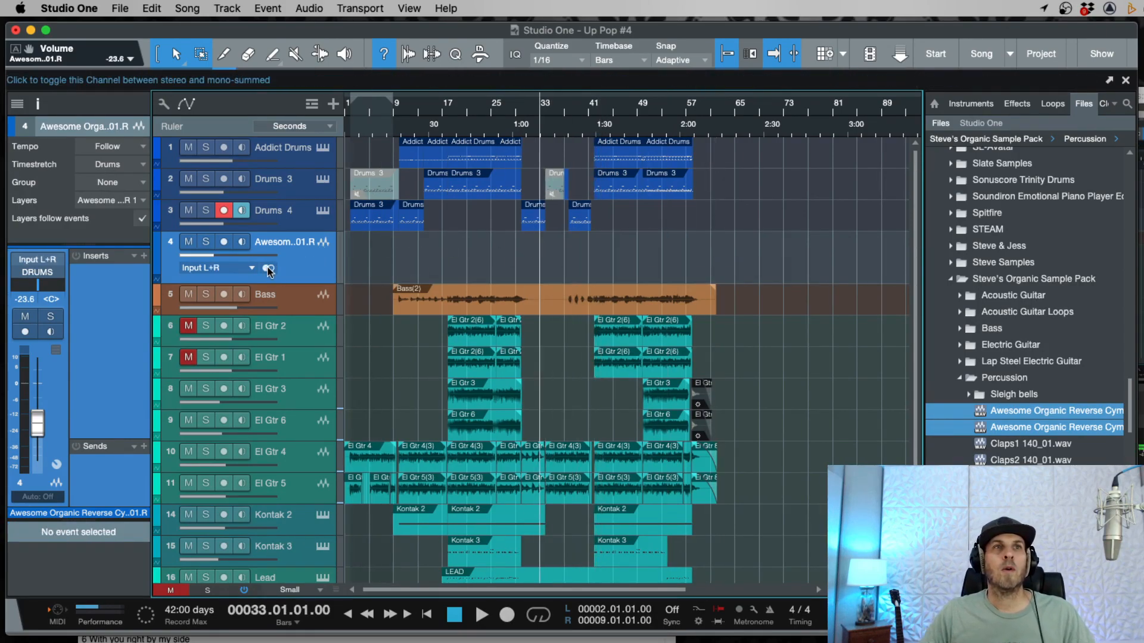
Step: Try placing the reverse cymbal sample on the stereo cymbal track at bar 46 and delete the resulting event
{"action": "left_click_drag", "start_coordinate": [1054, 416], "coordinate": [659, 271]}
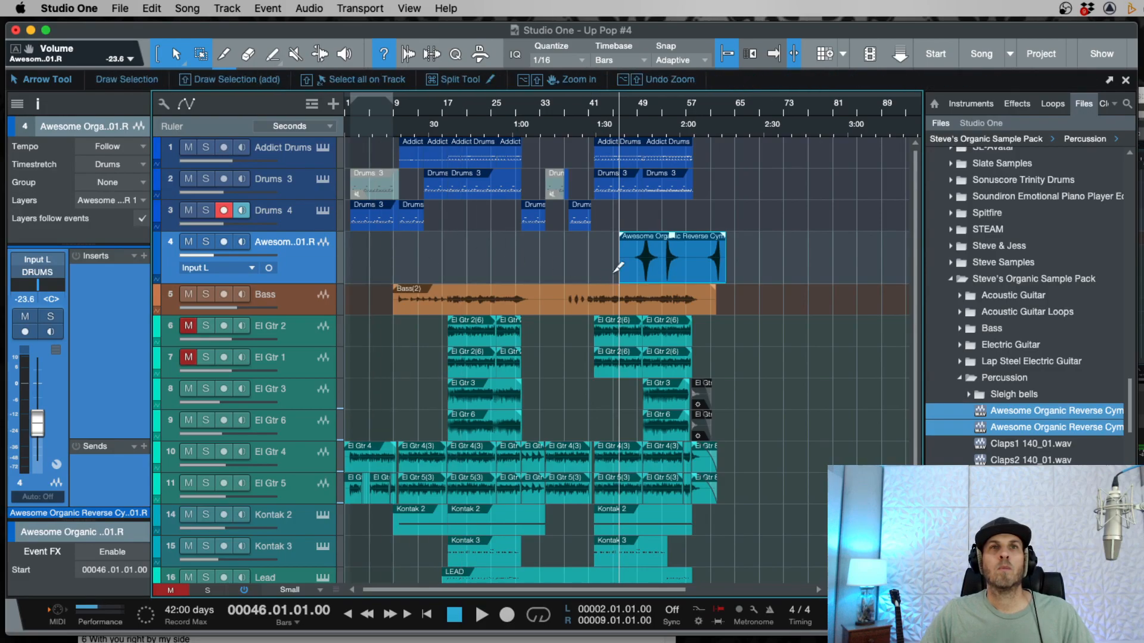
{"action": "key", "text": "Delete"}
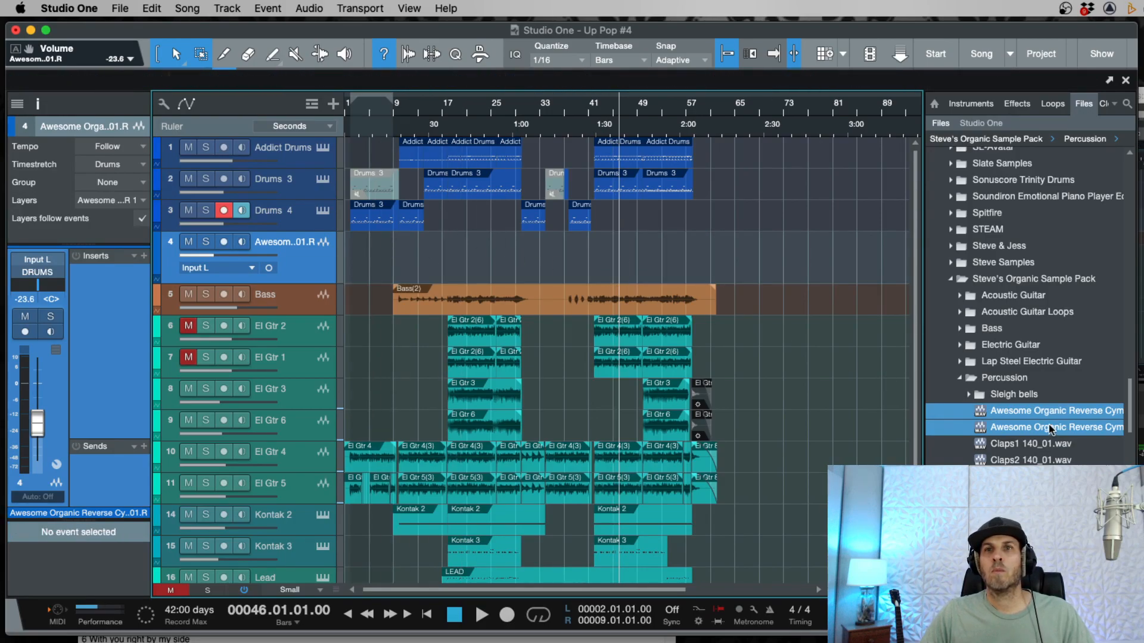
{"action": "scroll", "coordinate": [1050, 428], "scroll_direction": "down", "scroll_amount": 5}
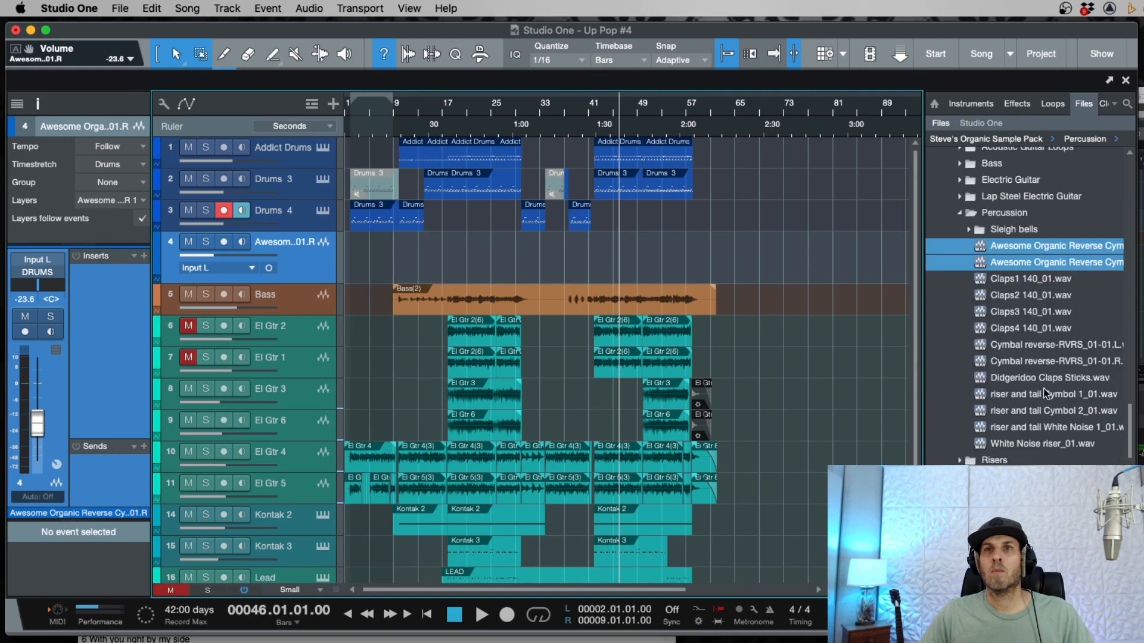
{"action": "scroll", "coordinate": [1039, 374], "scroll_direction": "up", "scroll_amount": 5}
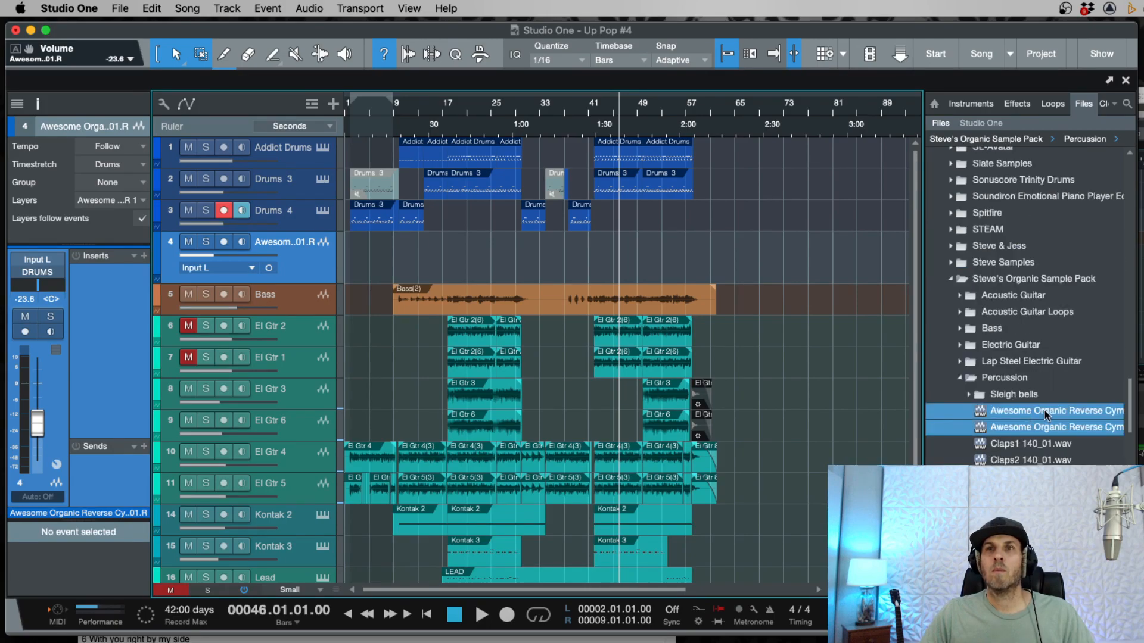
{"action": "mouse_move", "coordinate": [989, 542]}
{"action": "left_mouse_down"}
{"action": "mouse_move", "coordinate": [1049, 542]}
{"action": "mouse_move", "coordinate": [989, 542]}
{"action": "left_mouse_up"}
{"action": "left_click", "coordinate": [311, 279]}
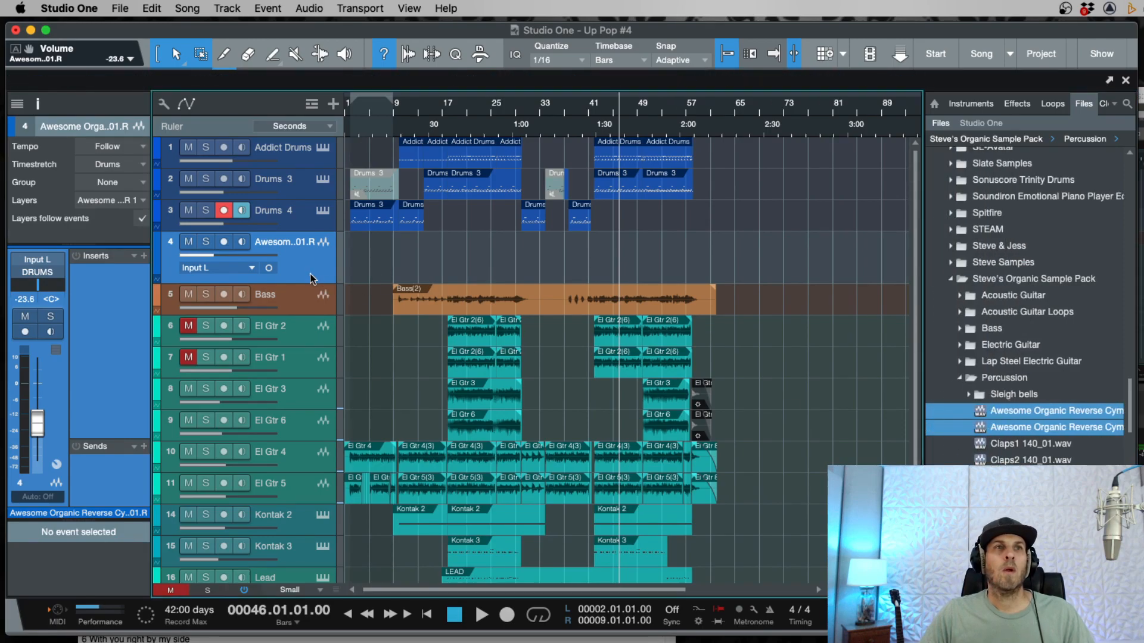
Step: Duplicate the reverse cymbal track and place the left and right reverse cymbal samples on the two tracks at bar 38
{"action": "left_click_drag", "start_coordinate": [327, 260], "coordinate": [325, 299]}
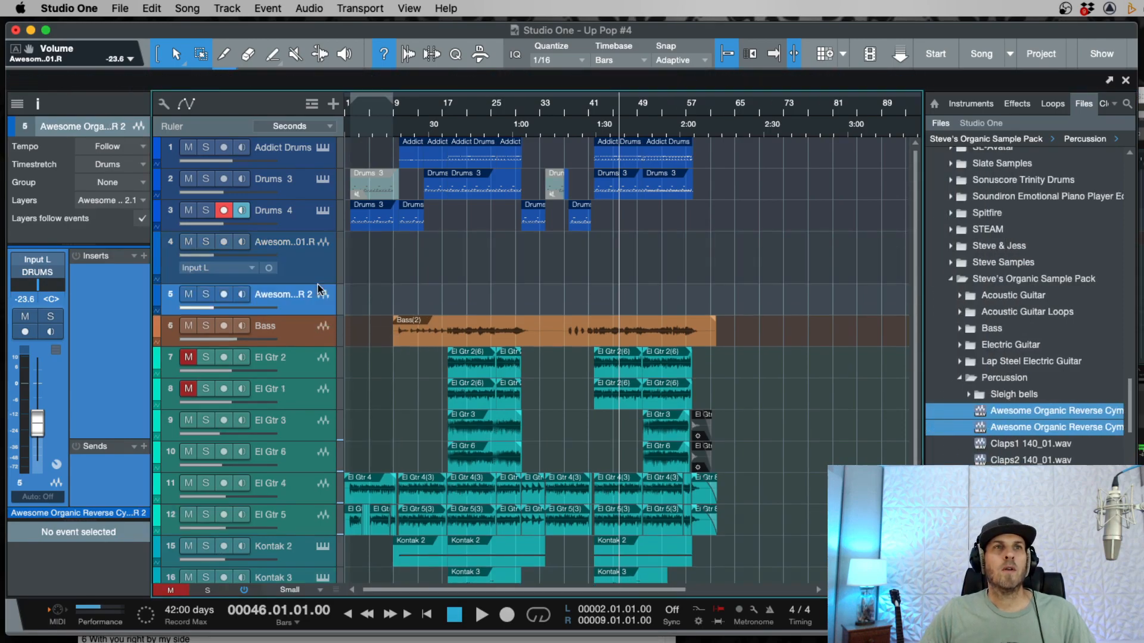
{"action": "key", "text": "w"}
{"action": "left_click_drag", "start_coordinate": [1011, 421], "coordinate": [539, 263]}
{"action": "key", "text": "e"}
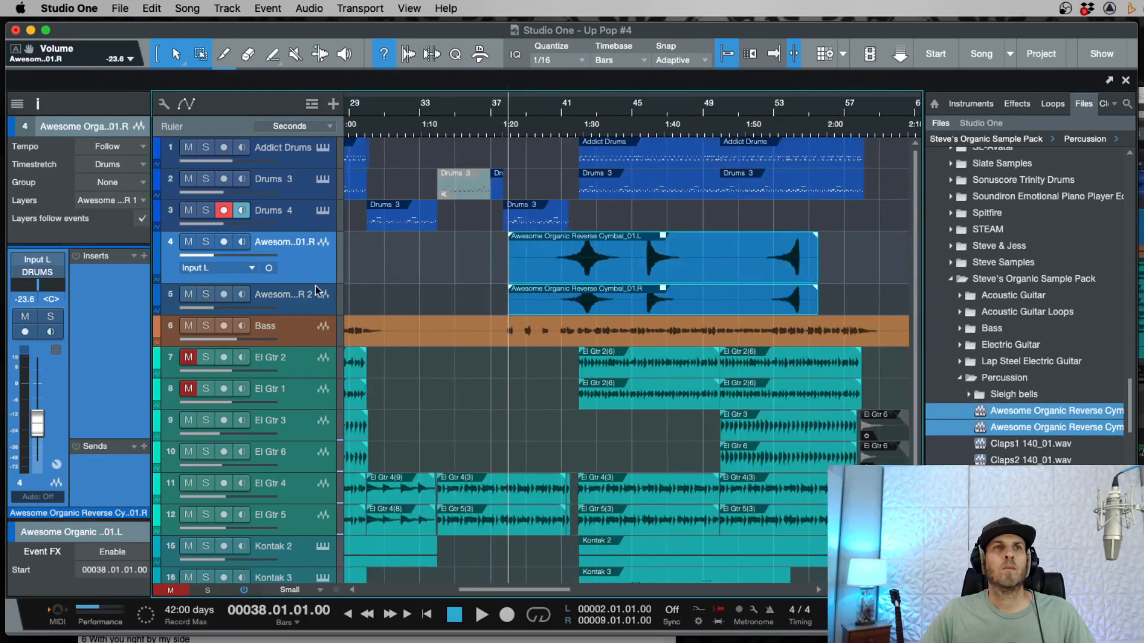
Step: Increase the height of both cymbal tracks and pan the upper one hard left and the lower one hard right
{"action": "mouse_move", "coordinate": [308, 284]}
{"action": "left_mouse_down"}
{"action": "mouse_move", "coordinate": [308, 273]}
{"action": "mouse_move", "coordinate": [306, 297]}
{"action": "left_mouse_up"}
{"action": "left_click", "coordinate": [308, 292]}
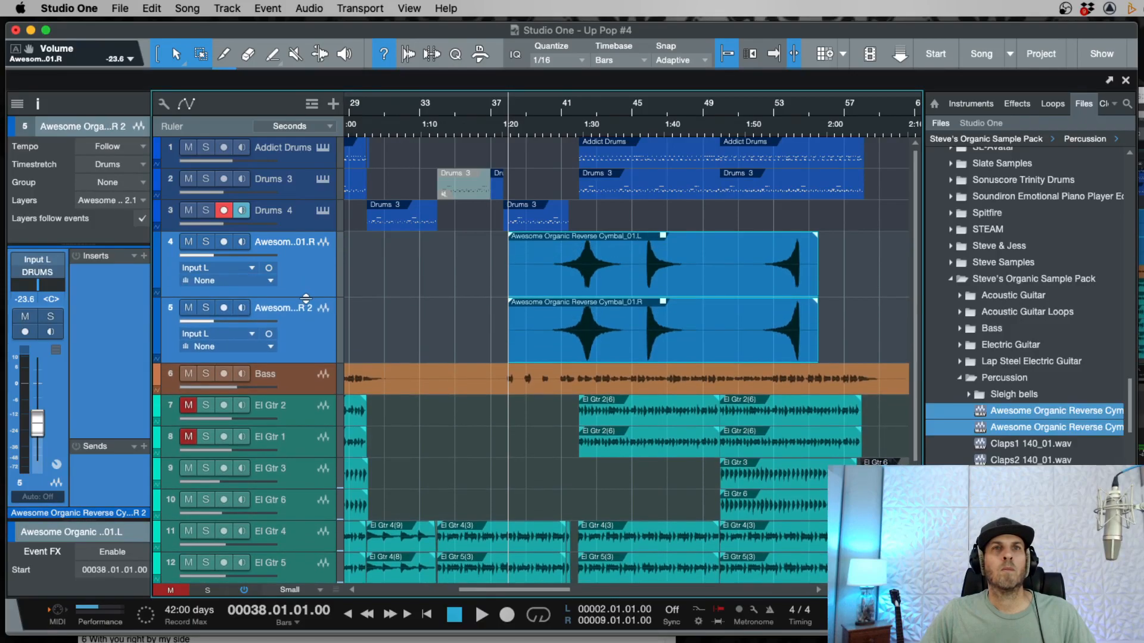
{"action": "key", "text": "e"}
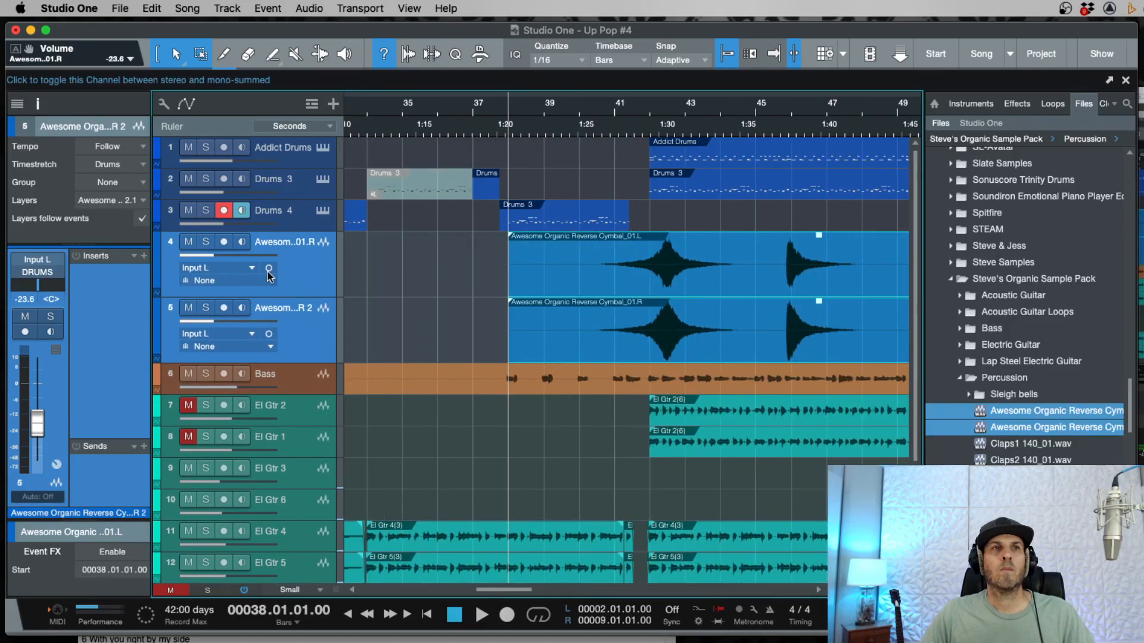
{"action": "left_click", "coordinate": [307, 283]}
{"action": "left_click_drag", "start_coordinate": [37, 291], "coordinate": [7, 286]}
{"action": "left_click", "coordinate": [290, 326]}
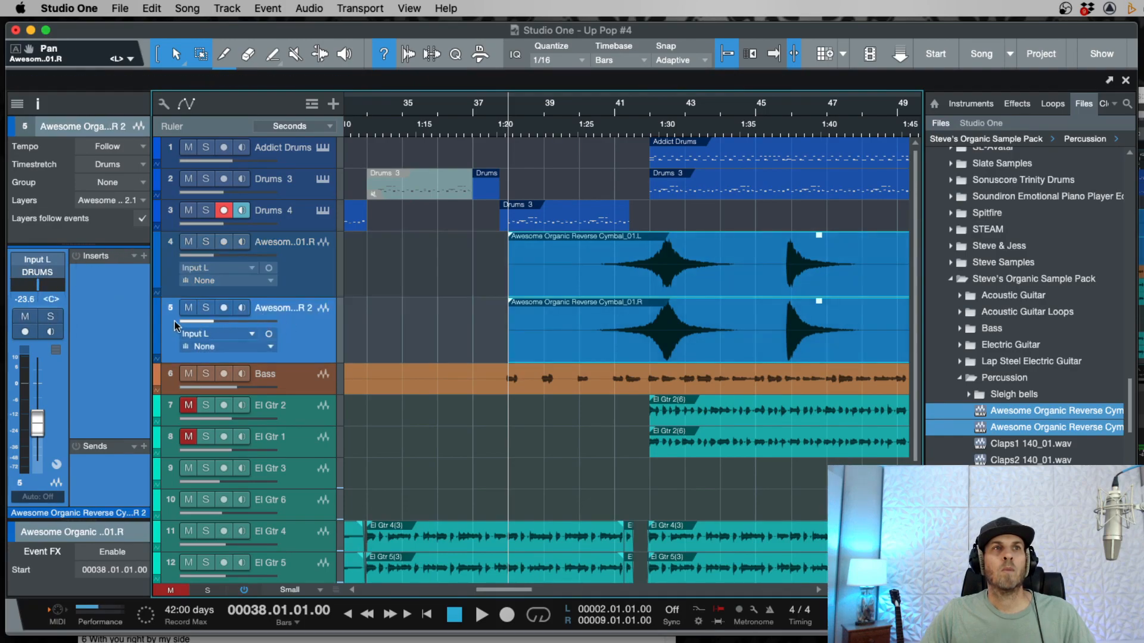
{"action": "left_click_drag", "start_coordinate": [42, 290], "coordinate": [119, 296]}
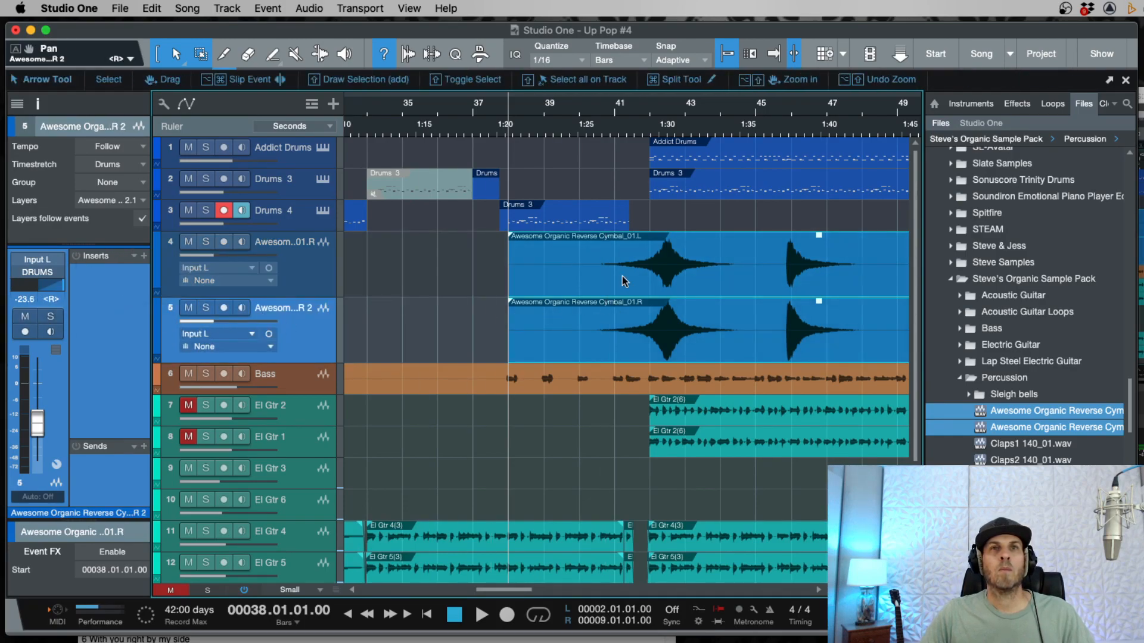
Step: Move both reverse cymbal events to start at 37.03.01 so their first peak lines up with bar 42
{"action": "key", "text": "e"}
{"action": "key", "text": "e"}
{"action": "key", "text": "e"}
{"action": "key", "text": "w"}
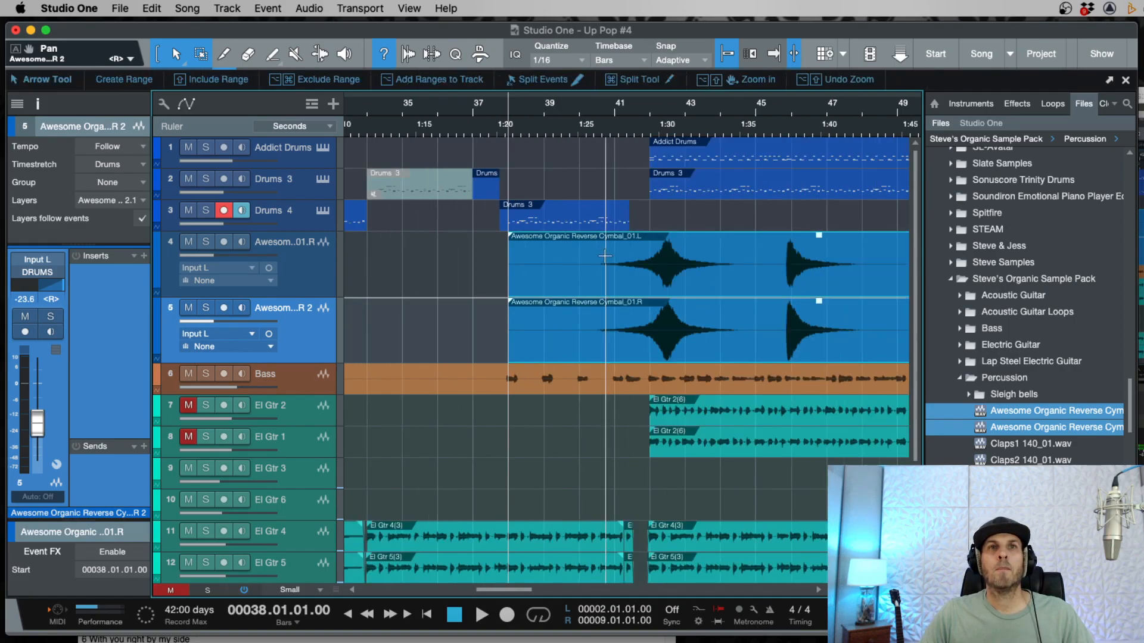
{"action": "left_click_drag", "start_coordinate": [732, 281], "coordinate": [717, 286]}
{"action": "key", "text": "e"}
{"action": "key", "text": "e"}
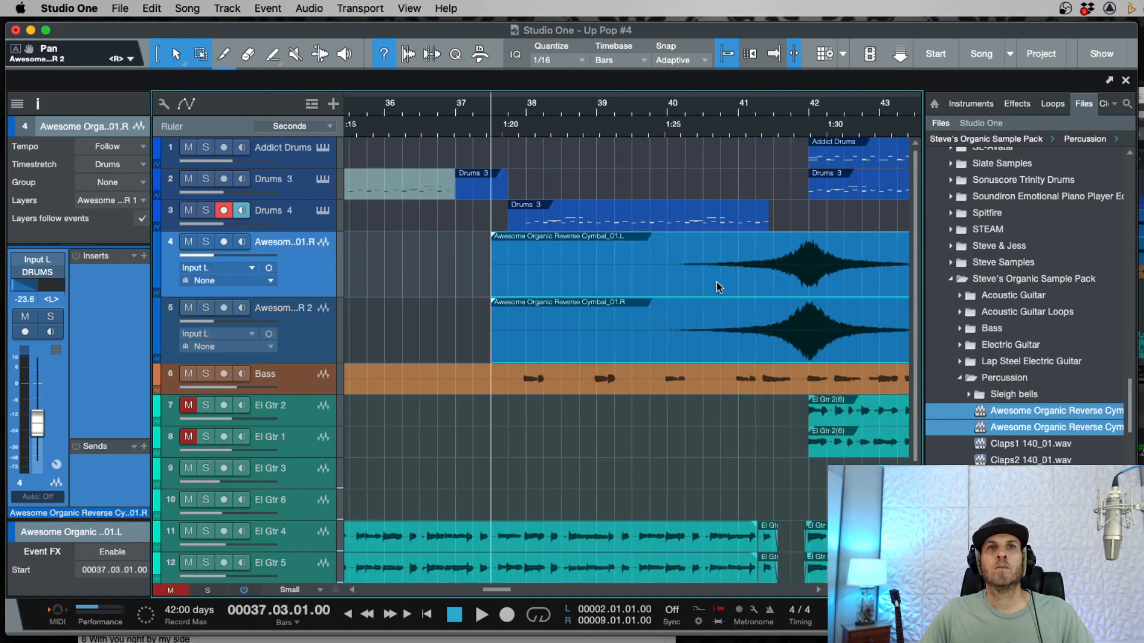
{"action": "key", "text": "w"}
{"action": "key", "text": "w"}
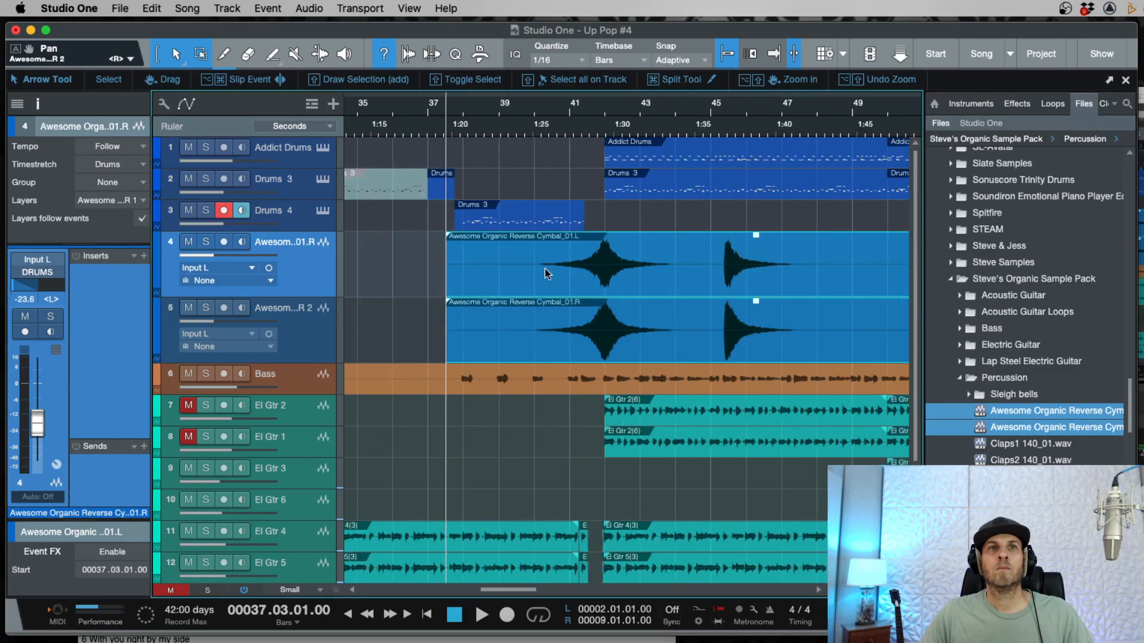
Step: Lower the volume of both reverse cymbal tracks to -29.4 dB during playback
{"action": "left_click", "coordinate": [298, 334], "text": "shift"}
{"action": "key", "text": "space"}
{"action": "left_click_drag", "start_coordinate": [212, 320], "coordinate": [204, 324]}
Step: Trim both reverse cymbal events to start at bar 41 and add a fade-in reaching just past bar 42
{"action": "left_click_drag", "start_coordinate": [429, 268], "coordinate": [581, 267]}
{"action": "key", "text": "Delete"}
{"action": "key", "text": "super+z"}
{"action": "left_click_drag", "start_coordinate": [553, 339], "coordinate": [608, 250]}
{"action": "key", "text": "space"}
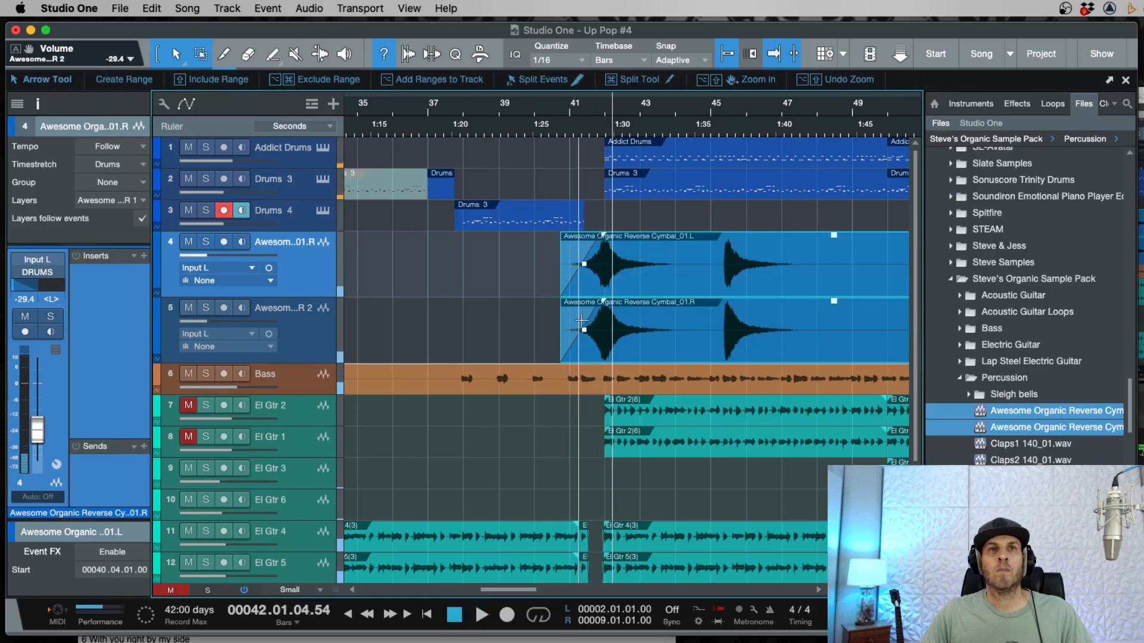
{"action": "key", "text": "e"}
{"action": "left_click_drag", "start_coordinate": [509, 358], "coordinate": [530, 358]}
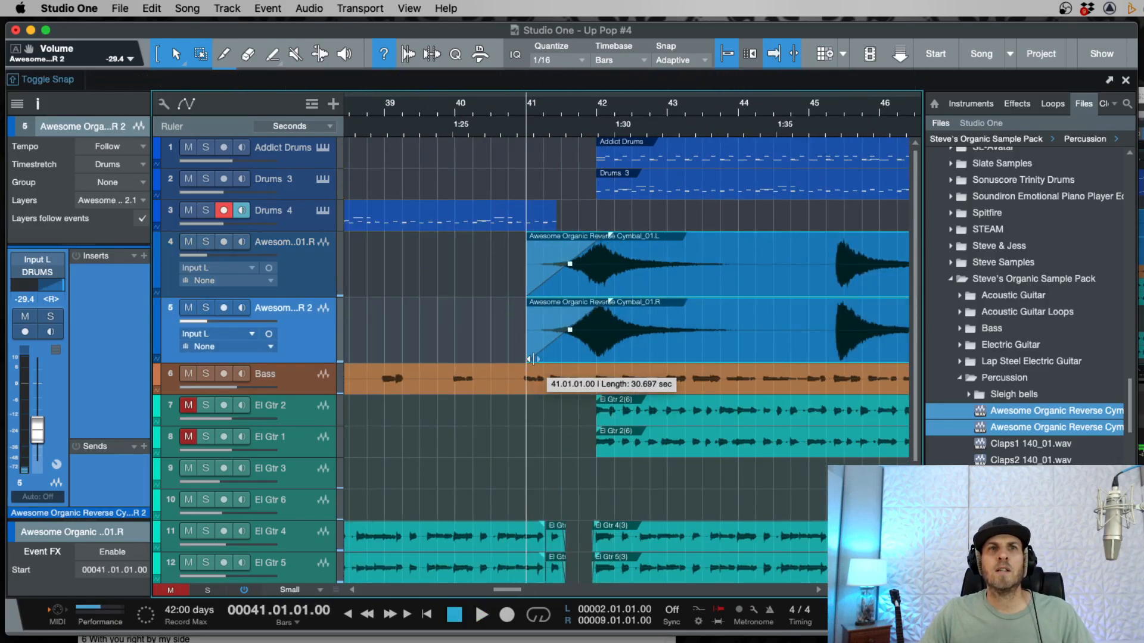
Step: Curve the fade-in downward on both cymbal events, split them at 45.02.01 and delete the part after the split
{"action": "key", "text": "space"}
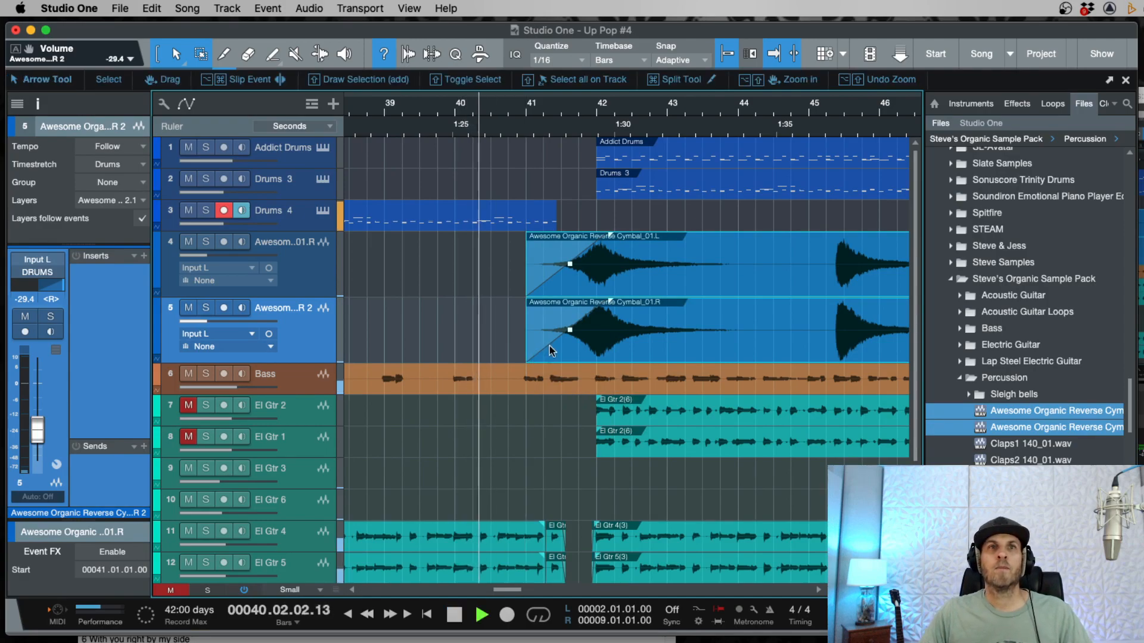
{"action": "left_click_drag", "start_coordinate": [569, 329], "coordinate": [566, 354]}
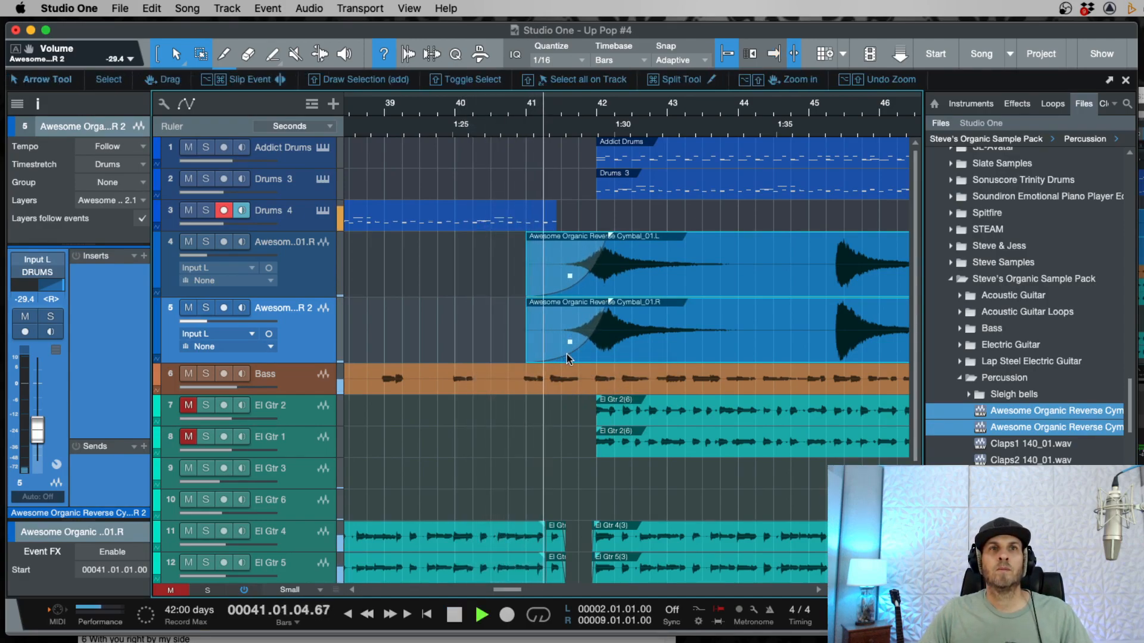
{"action": "key", "text": "w"}
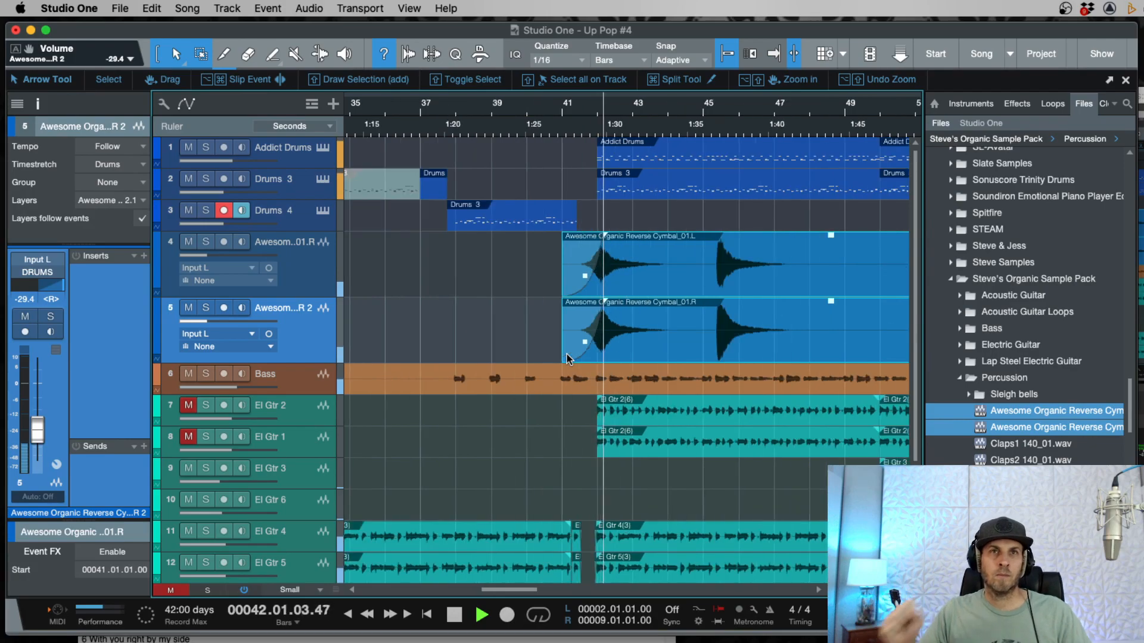
{"action": "left_click", "coordinate": [714, 250], "text": "super"}
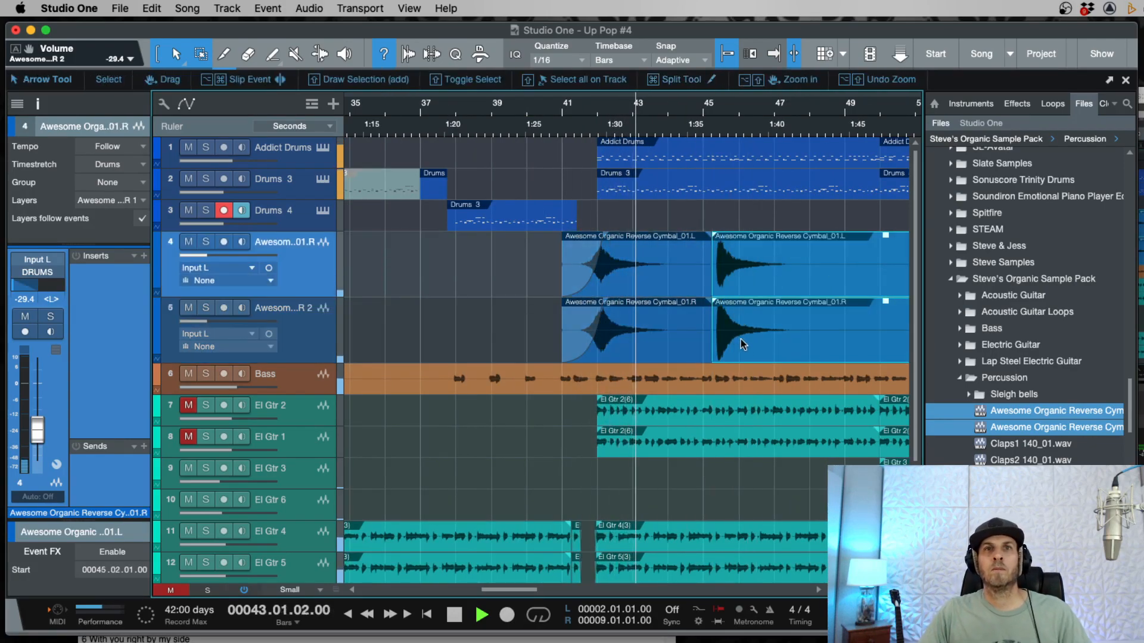
{"action": "key", "text": "Delete"}
Step: Copy both trimmed reverse cymbal events to bar 56 and listen to them there
{"action": "key", "text": "w"}
{"action": "key", "text": "w"}
{"action": "left_click", "coordinate": [652, 351]}
{"action": "left_click", "coordinate": [656, 282], "text": "shift"}
{"action": "left_click_drag", "start_coordinate": [658, 334], "coordinate": [792, 322]}
{"action": "key", "text": "space"}
{"action": "left_click", "coordinate": [772, 110]}
{"action": "key", "text": "e"}
{"action": "key", "text": "space"}
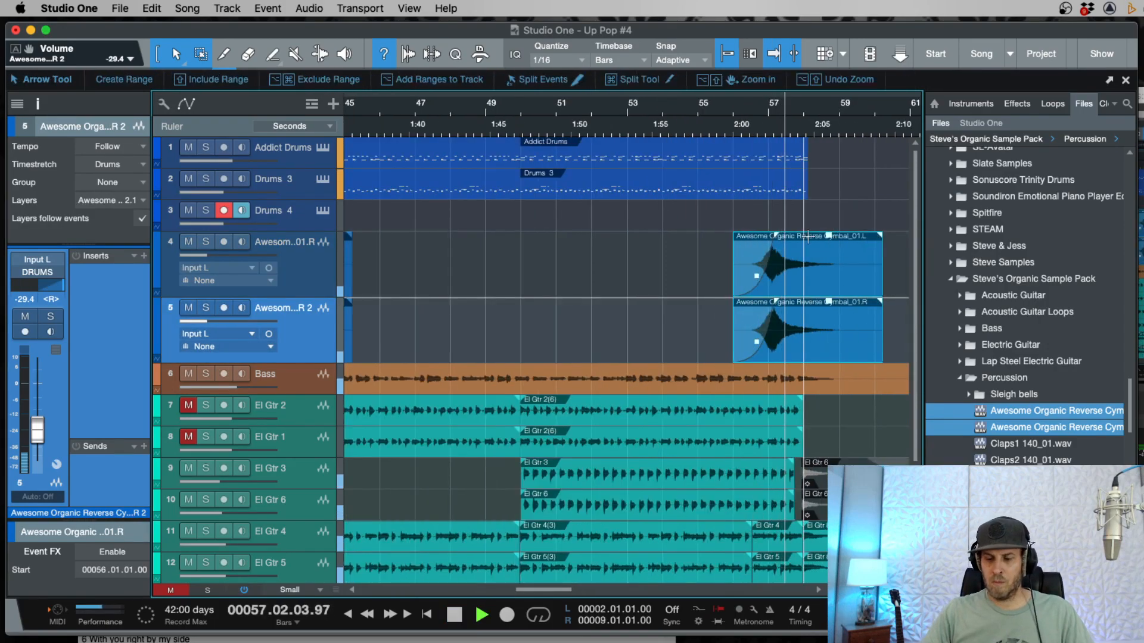
Step: Move the copied reverse cymbal events to start at bar 57 and listen to the transition into bar 58
{"action": "left_click_drag", "start_coordinate": [791, 348], "coordinate": [824, 347]}
{"action": "key", "text": "space"}
{"action": "key", "text": "KP_Subtract"}
{"action": "key", "text": "space"}
{"action": "key", "text": "e"}
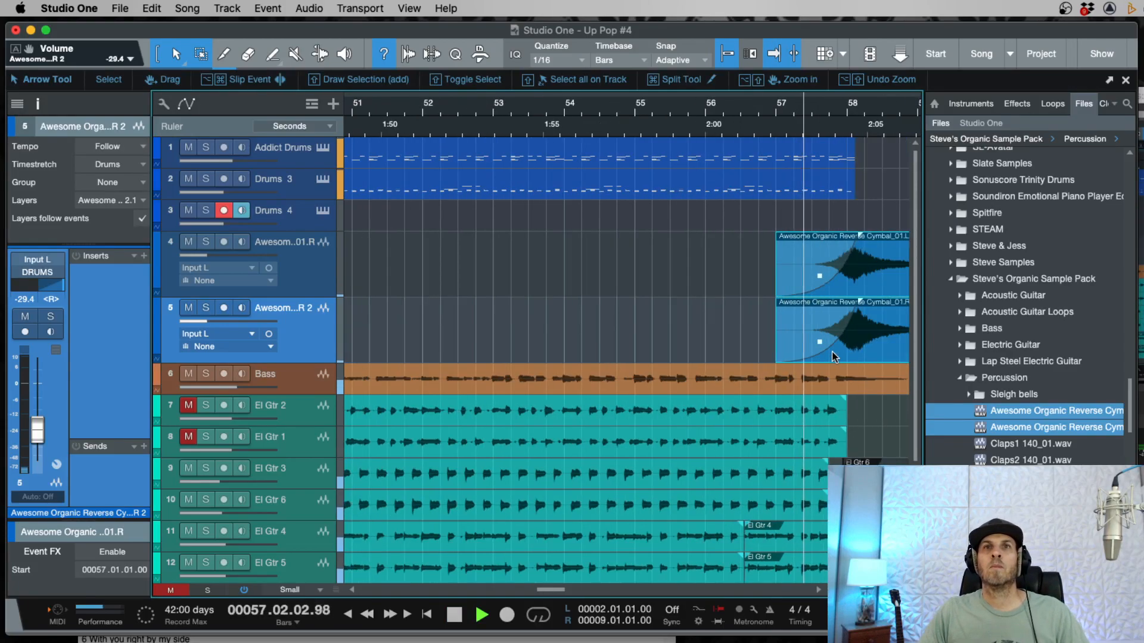
{"action": "key", "text": "w"}
{"action": "key", "text": "w"}
{"action": "key", "text": "w"}
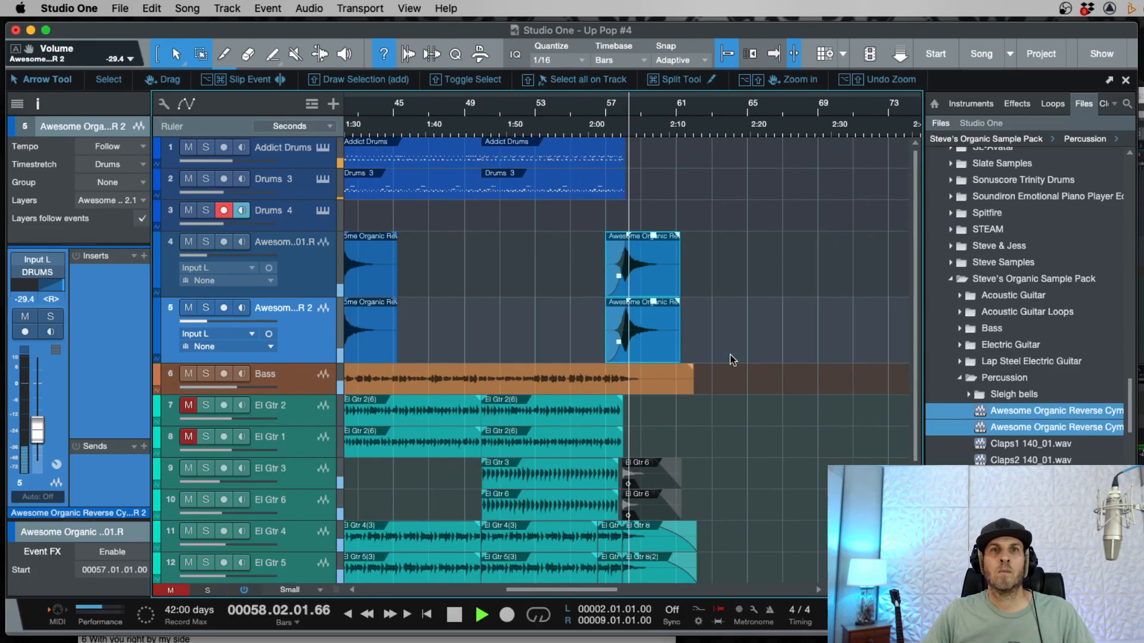
{"action": "key", "text": "space"}
Step: Lower both reverse cymbal tracks to -32.6 dB and add a send to VERB
{"action": "left_click", "coordinate": [317, 282]}
{"action": "left_click", "coordinate": [310, 334], "text": "shift"}
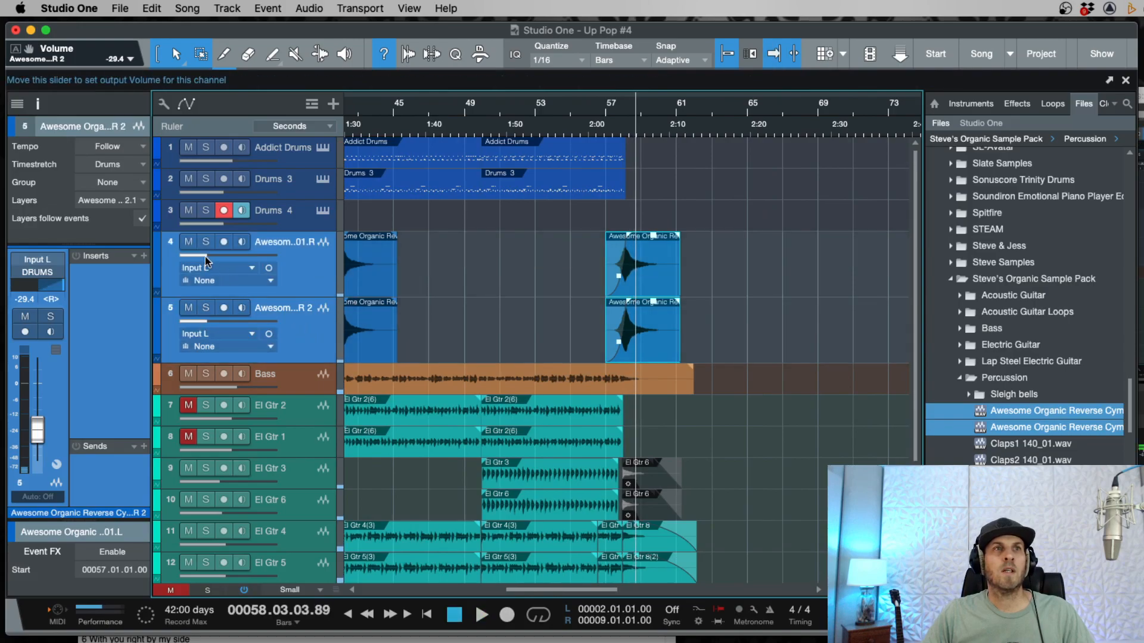
{"action": "left_click", "coordinate": [143, 447]}
{"action": "left_click", "coordinate": [177, 359]}
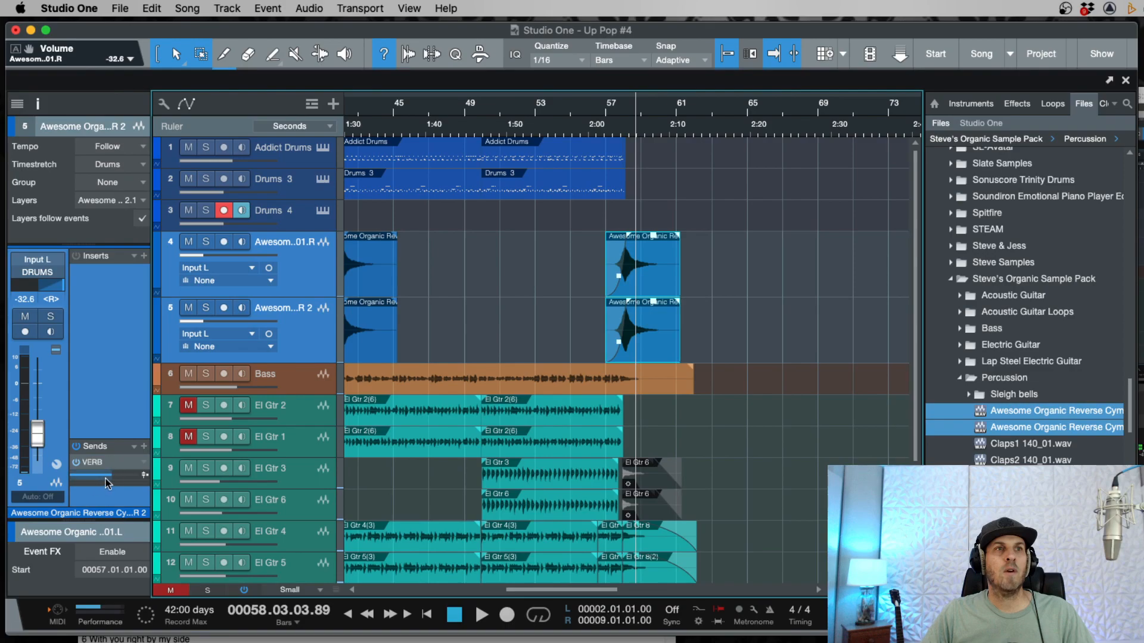
Step: Move the reverse cymbal events at bar 41 to start at bar 17
{"action": "key", "text": "w"}
{"action": "key", "text": "w"}
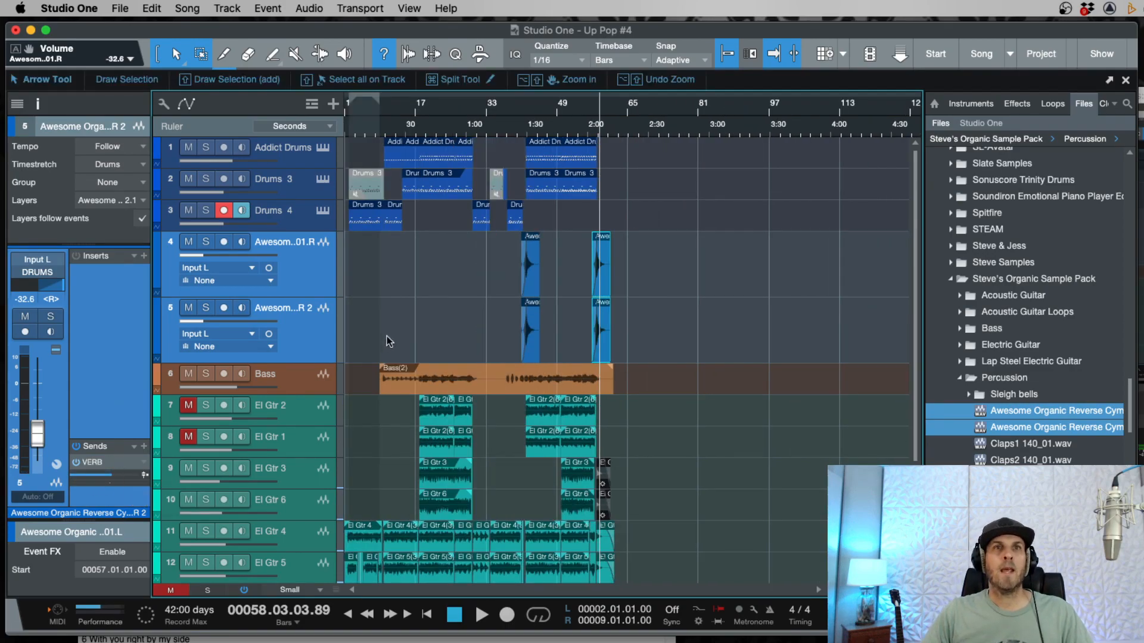
{"action": "left_click", "coordinate": [530, 288]}
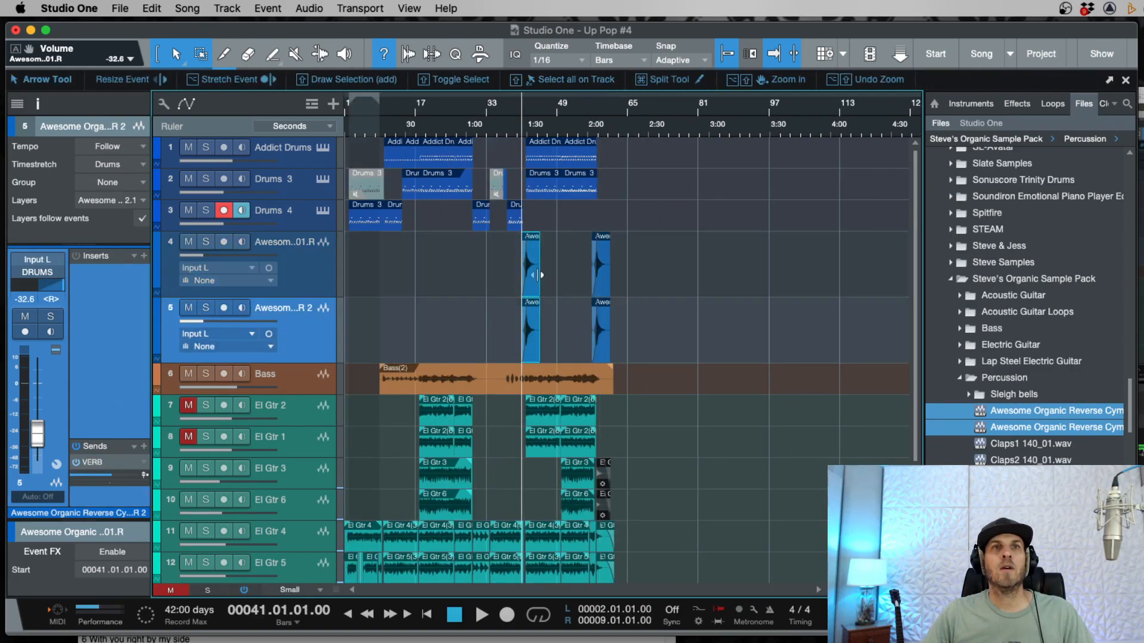
{"action": "left_click_drag", "start_coordinate": [529, 288], "coordinate": [428, 288]}
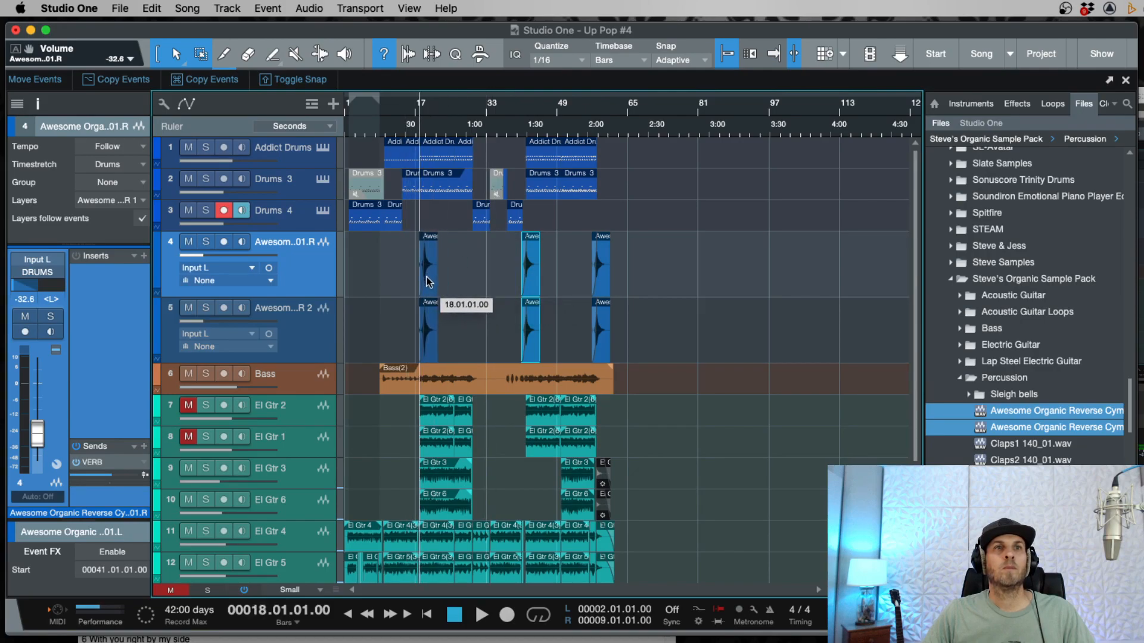
{"action": "key", "text": "e"}
{"action": "key", "text": "e"}
{"action": "key", "text": "e"}
{"action": "left_click_drag", "start_coordinate": [527, 354], "coordinate": [491, 352]}
Step: Listen to the reverse cymbal leading into bar 18 and check its alignment with the other tracks
{"action": "key", "text": "space"}
{"action": "key", "text": "w"}
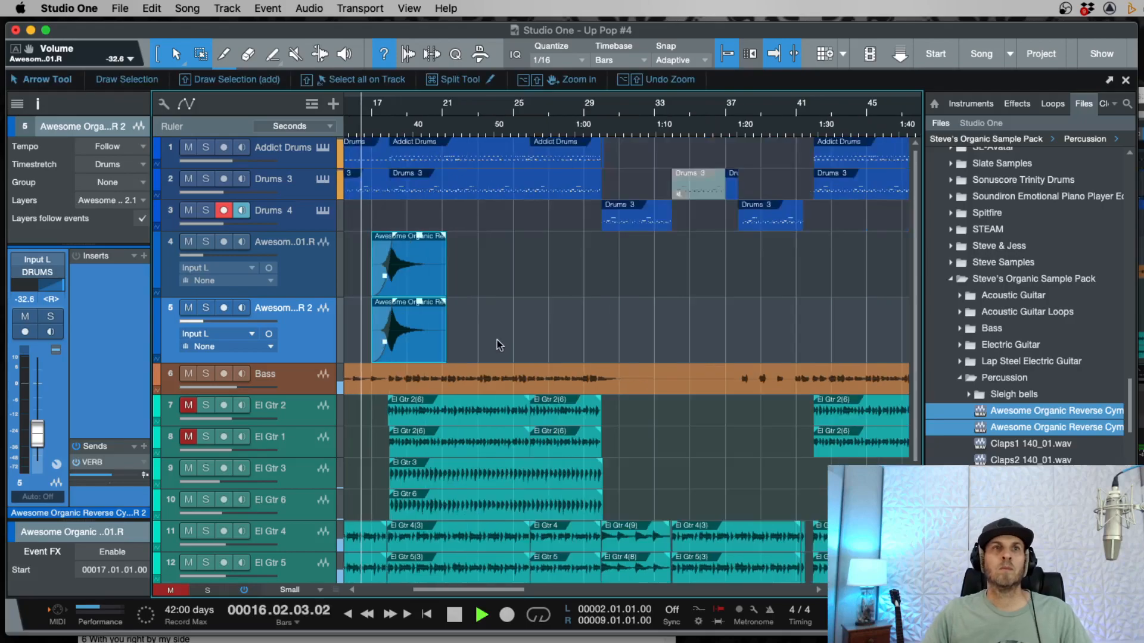
{"action": "key", "text": "e"}
{"action": "key", "text": "e"}
{"action": "key", "text": "e"}
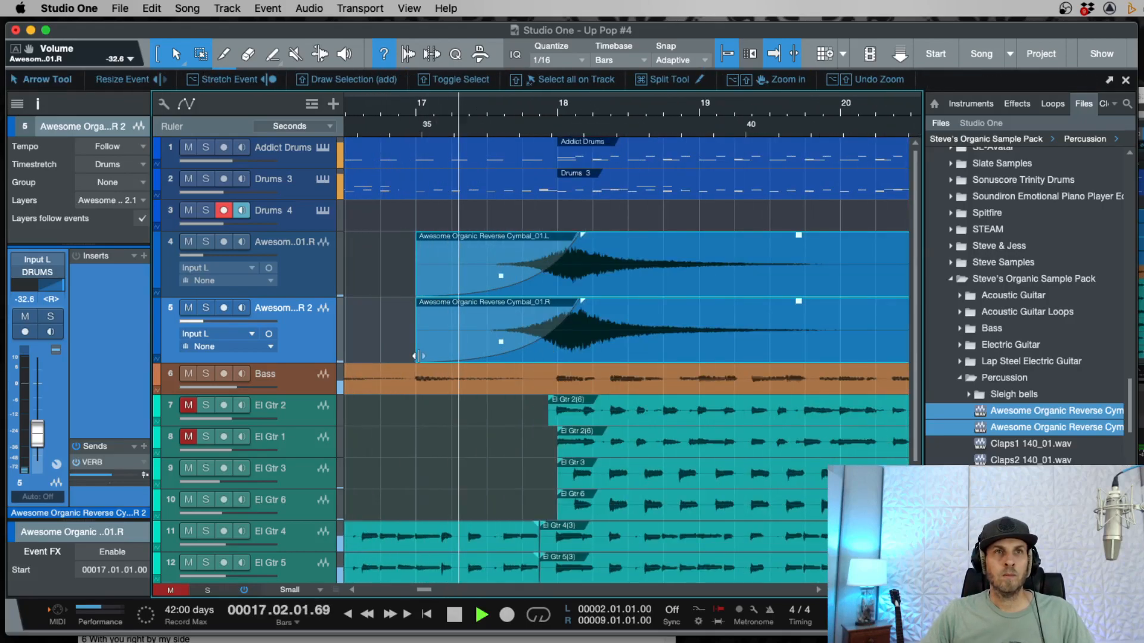
{"action": "key", "text": "w"}
{"action": "key", "text": "w"}
{"action": "key", "text": "w"}
{"action": "key", "text": "w"}
{"action": "key", "text": "w"}
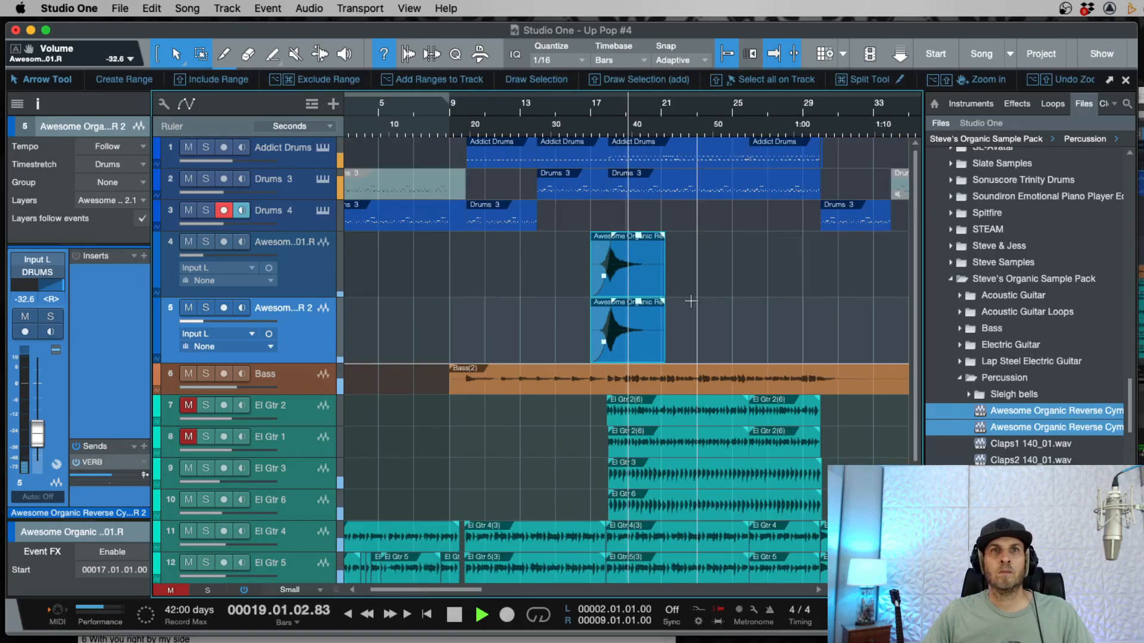
{"action": "key", "text": "w"}
{"action": "key", "text": "w"}
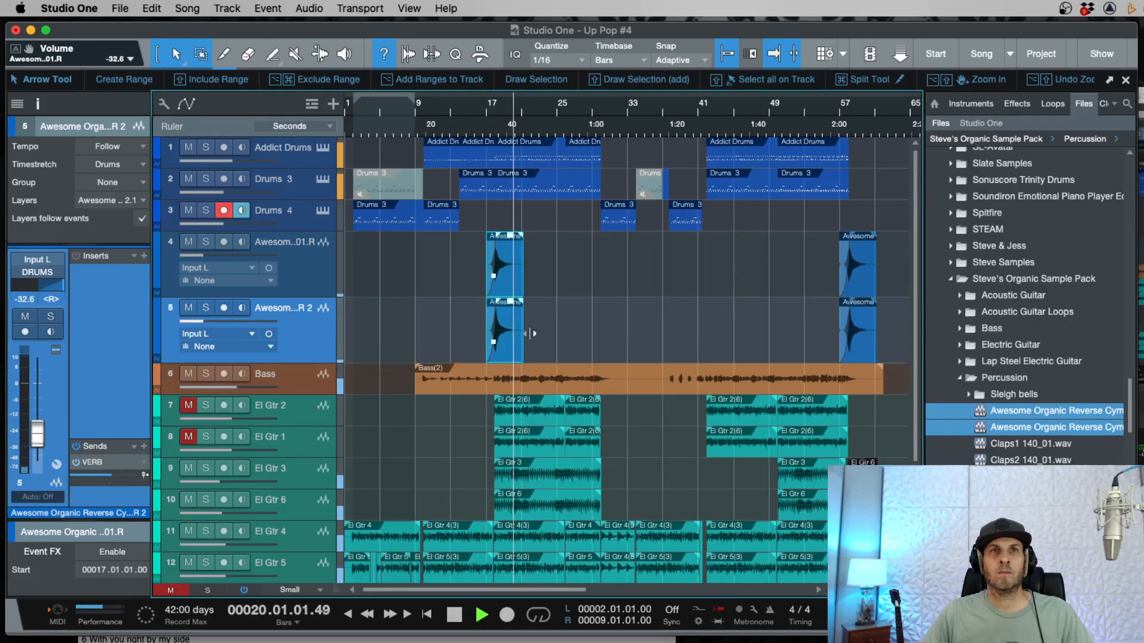
Step: Copy the bar 17 reverse cymbal events to bar 29
{"action": "left_click_drag", "start_coordinate": [523, 338], "coordinate": [619, 340]}
{"action": "key", "text": "super+z"}
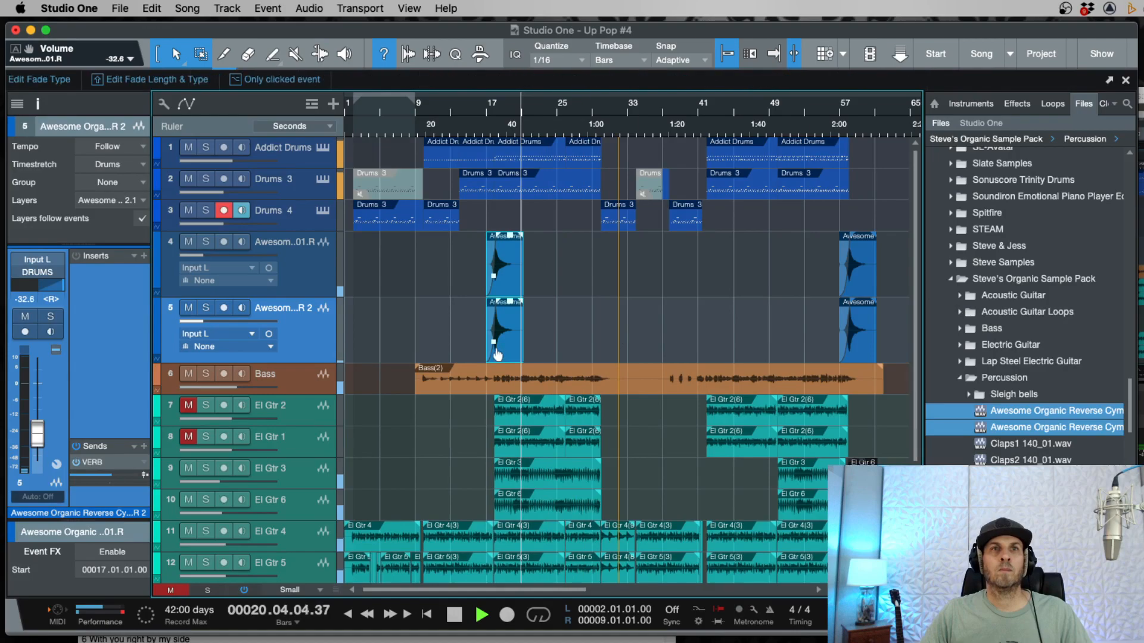
{"action": "left_click_drag", "start_coordinate": [505, 346], "coordinate": [607, 342]}
{"action": "key", "text": "e"}
{"action": "key", "text": "e"}
{"action": "key", "text": "e"}
{"action": "key", "text": "w"}
Step: Lower the event gain of both reverse cymbal events at bar 29 and replay the transition into bar 30
{"action": "key", "text": "KP_Add"}
{"action": "key", "text": "KP_Add"}
{"action": "key", "text": "KP_Add"}
{"action": "key", "text": "KP_Add"}
{"action": "key", "text": "KP_Add"}
{"action": "key", "text": "e"}
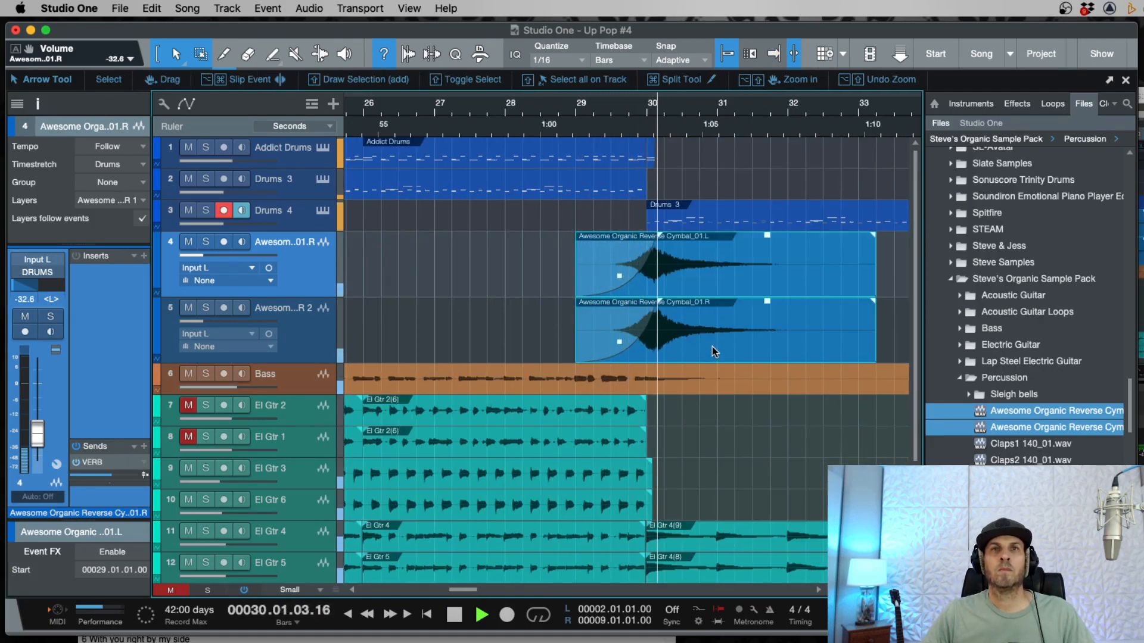
{"action": "key", "text": "w"}
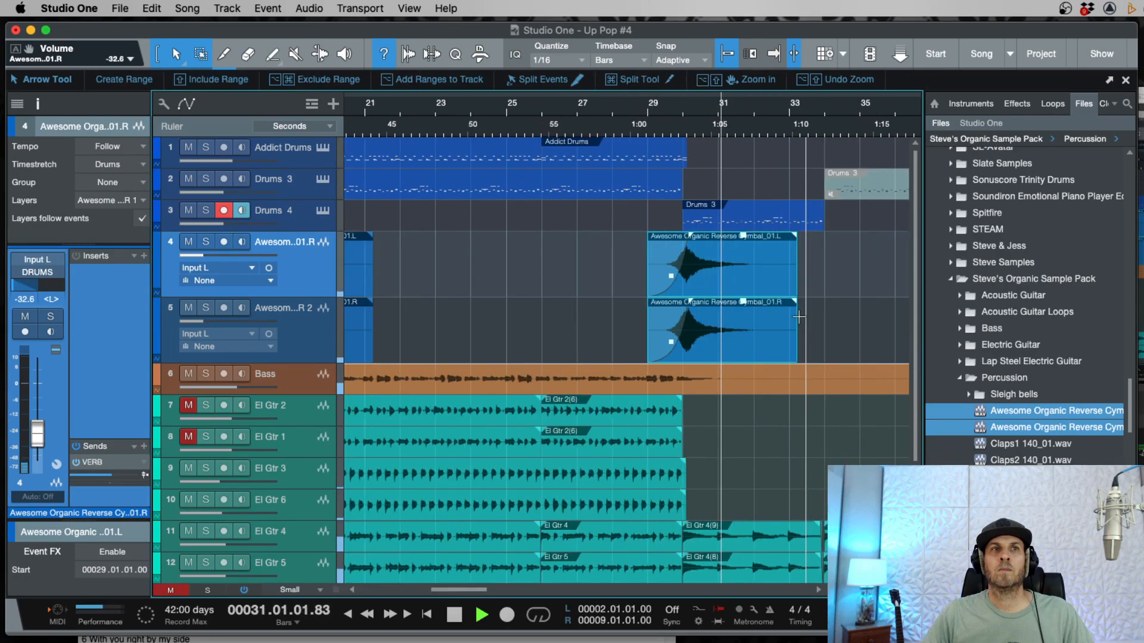
{"action": "key", "text": "w"}
{"action": "left_click_drag", "start_coordinate": [736, 308], "coordinate": [735, 314]}
{"action": "key", "text": "space"}
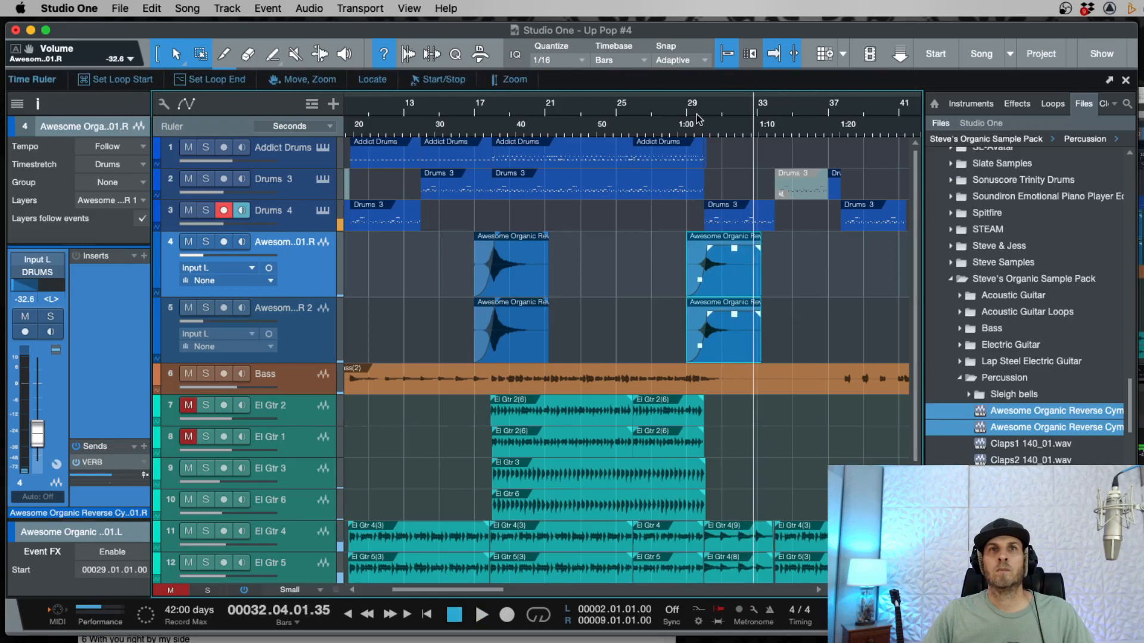
{"action": "key", "text": "space"}
{"action": "key", "text": "w"}
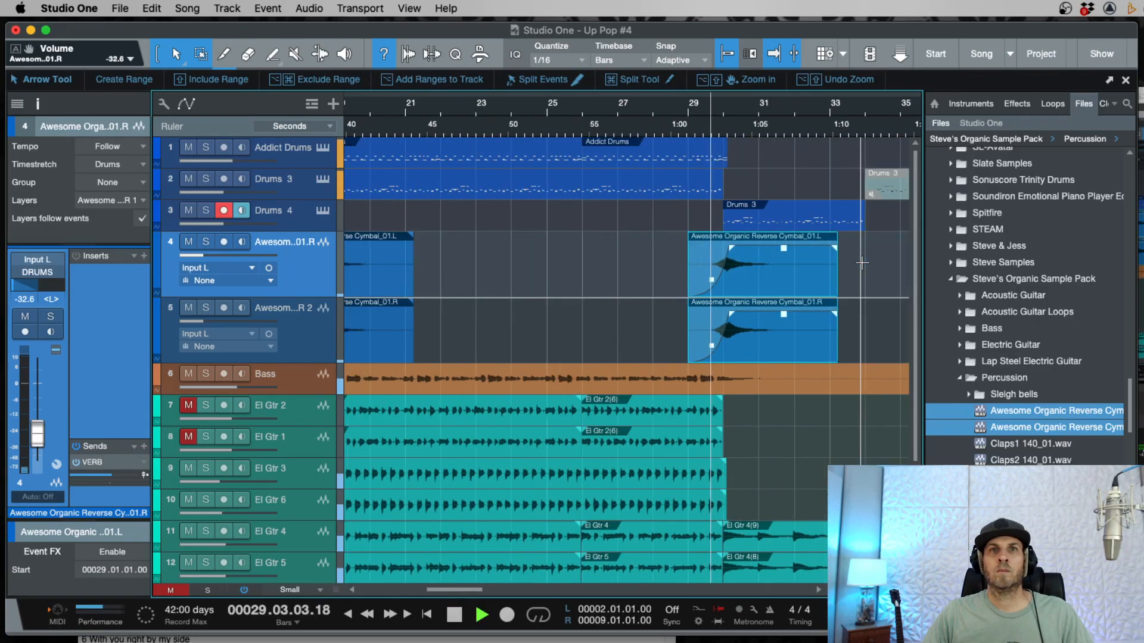
{"action": "key", "text": "w"}
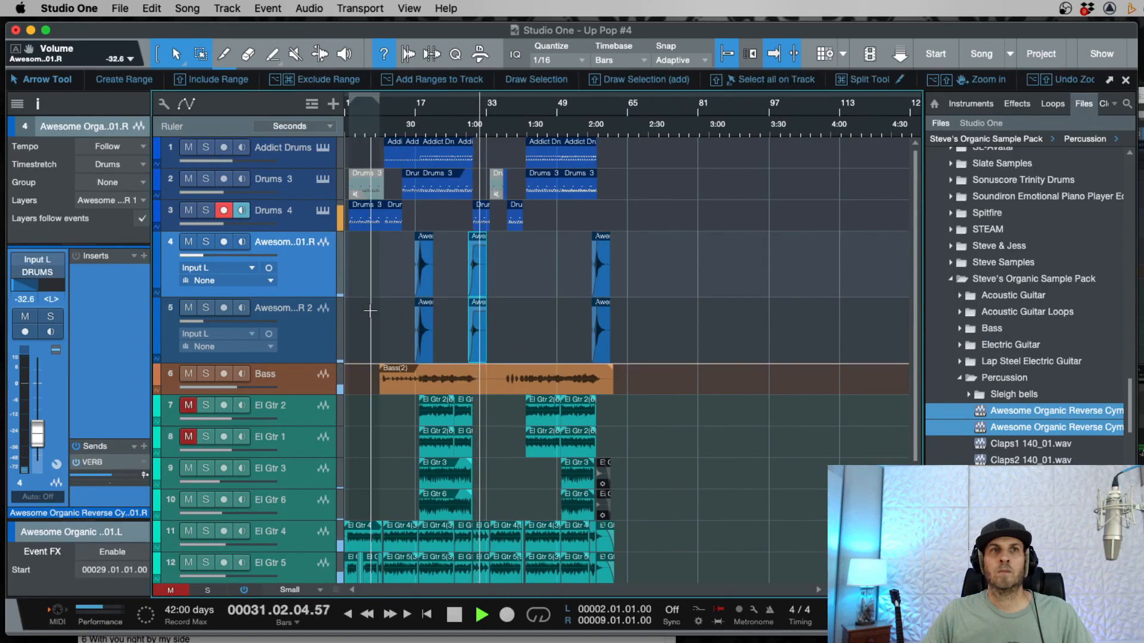
Step: Reduce the height of both cymbal tracks, set all tracks to Tiny height and stop playback
{"action": "left_click", "coordinate": [305, 349]}
{"action": "left_click_drag", "start_coordinate": [302, 298], "coordinate": [302, 259]}
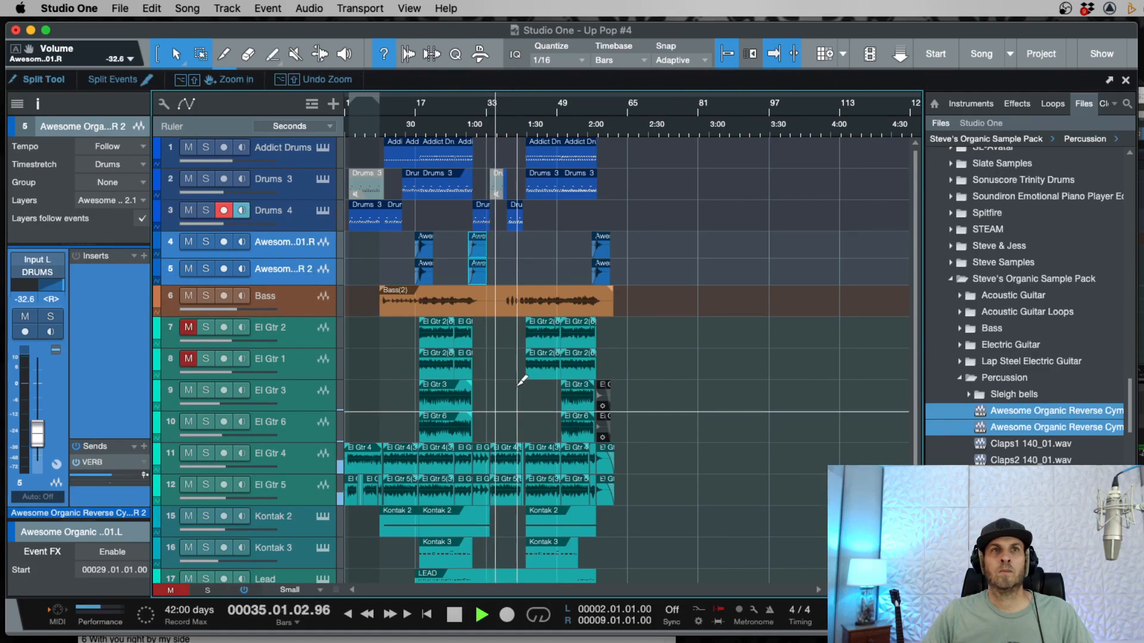
{"action": "scroll", "coordinate": [518, 391], "scroll_direction": "down", "scroll_amount": 2}
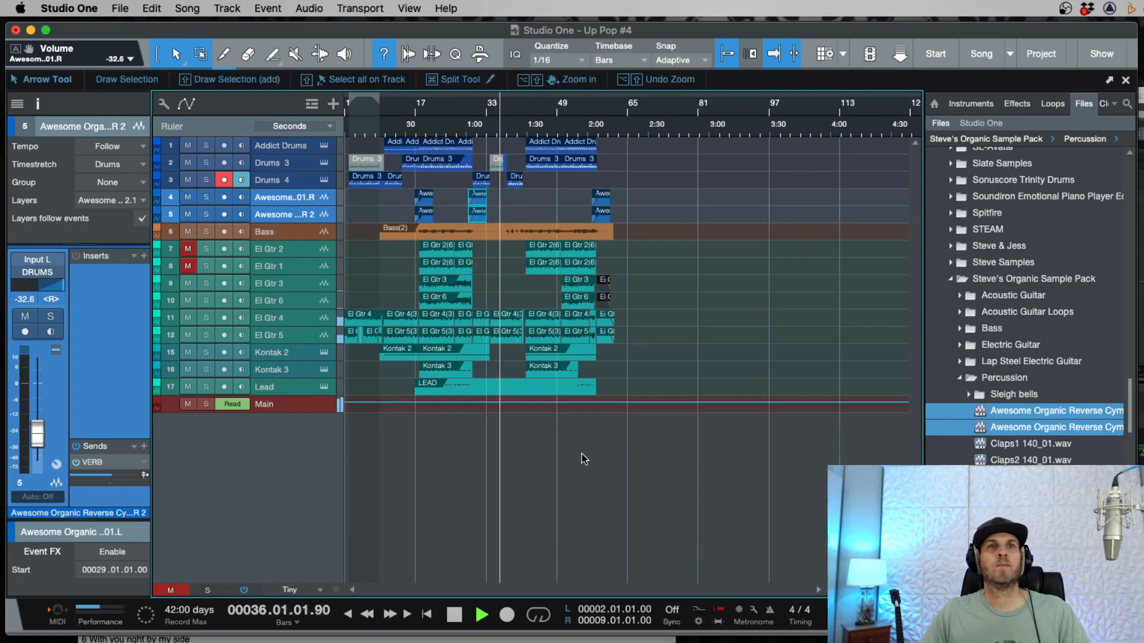
{"action": "key", "text": "space"}
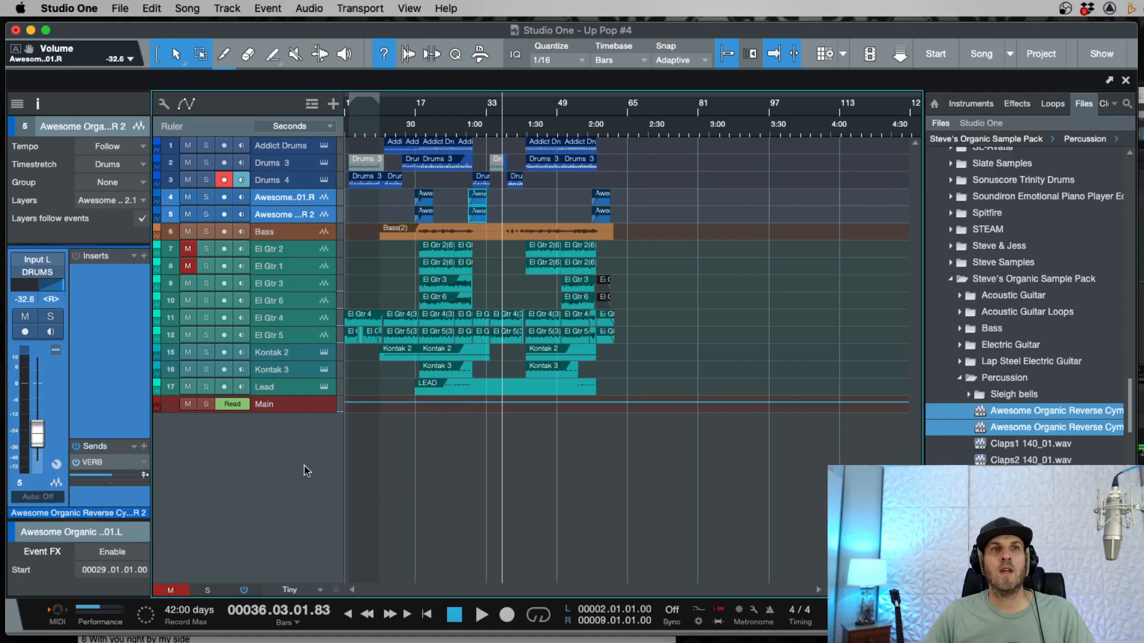
Step: Enlarge the Main track to show its volume automation and set the track height back to Small
{"action": "left_click_drag", "start_coordinate": [302, 412], "coordinate": [299, 492]}
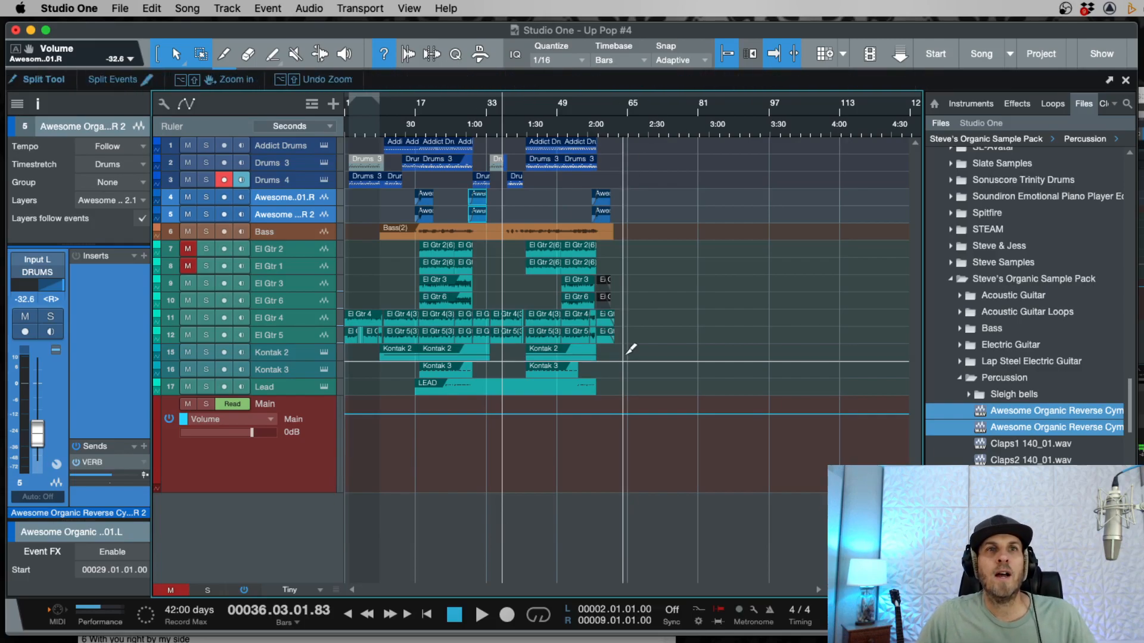
{"action": "scroll", "coordinate": [627, 354], "scroll_direction": "up", "scroll_amount": 2}
{"action": "scroll", "coordinate": [628, 352], "scroll_direction": "down", "scroll_amount": 1}
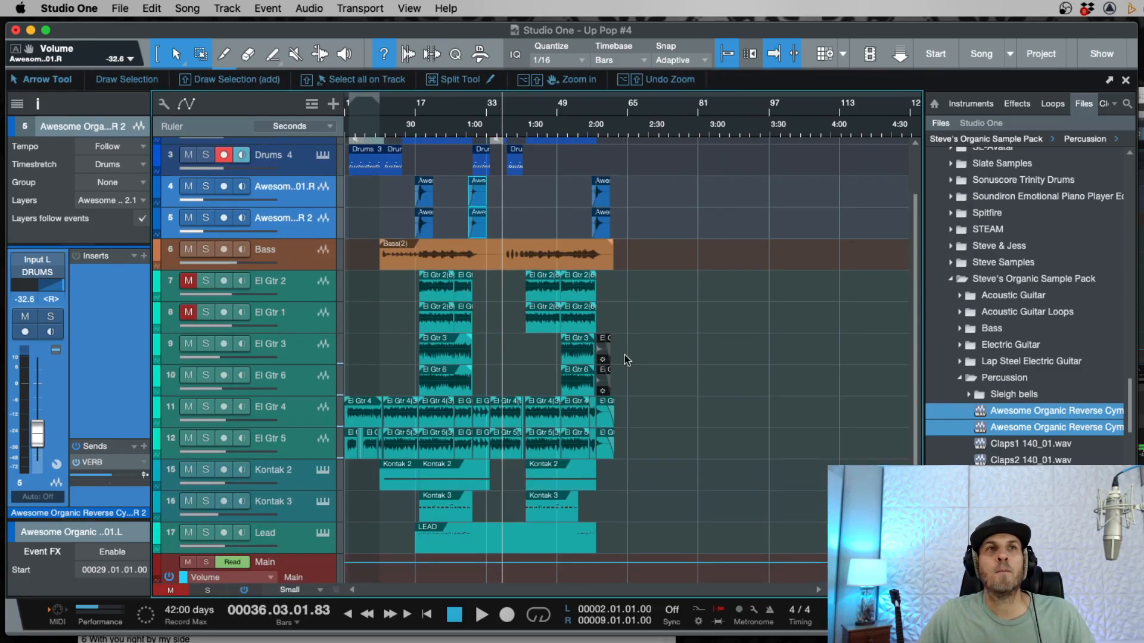